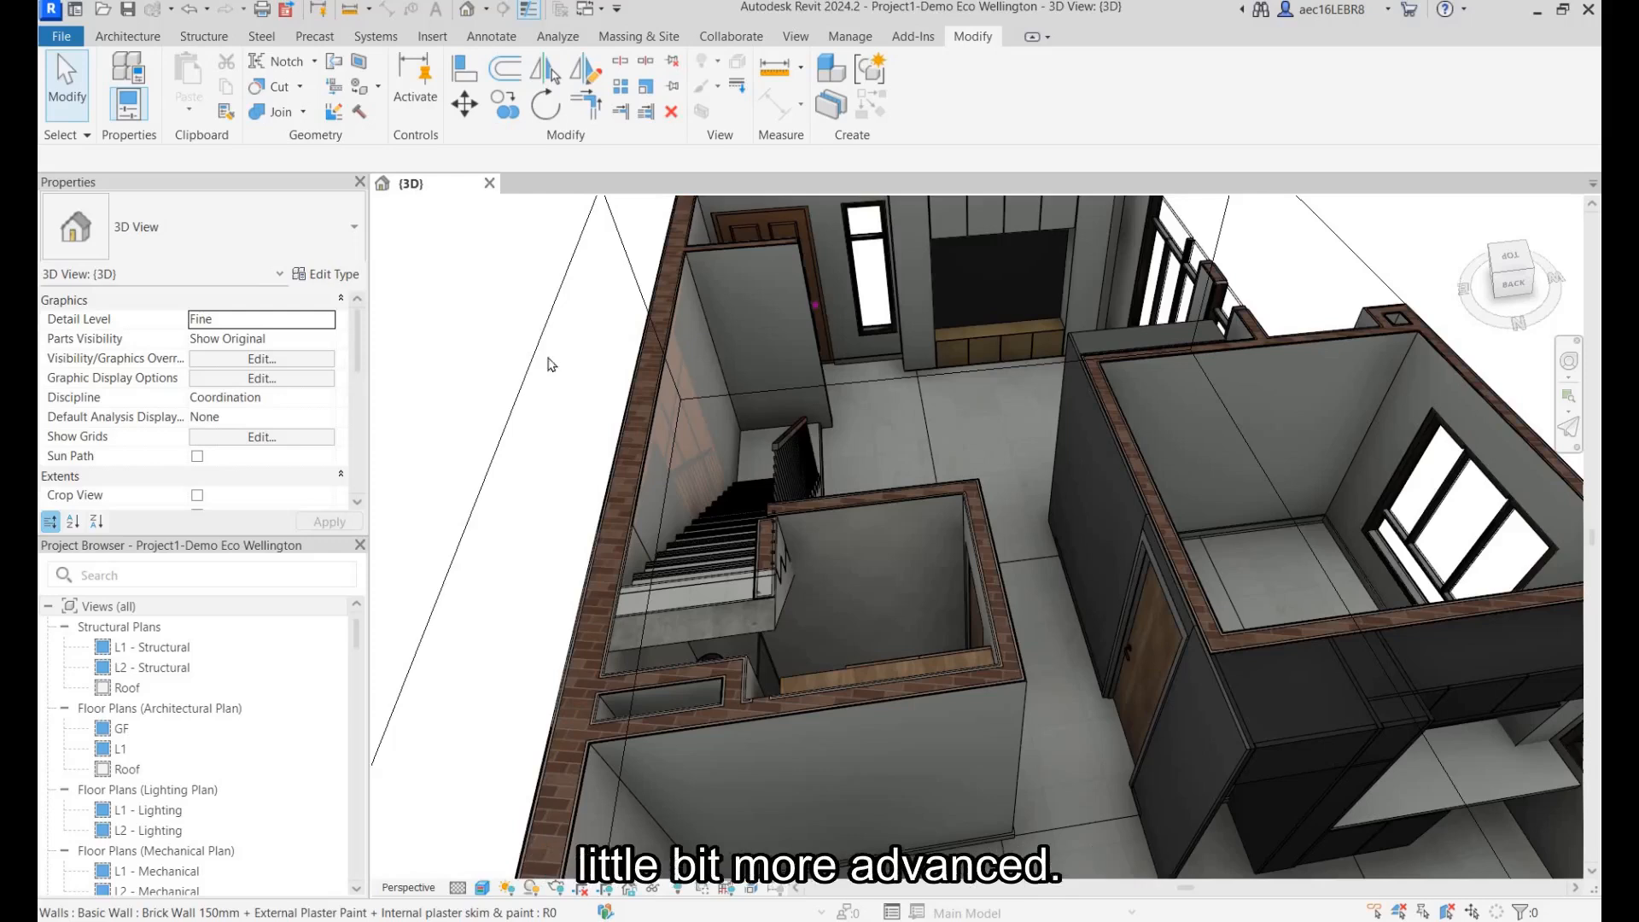
Switch to the browser window with the pendant light image results to view the reference fixture.
click(538, 362)
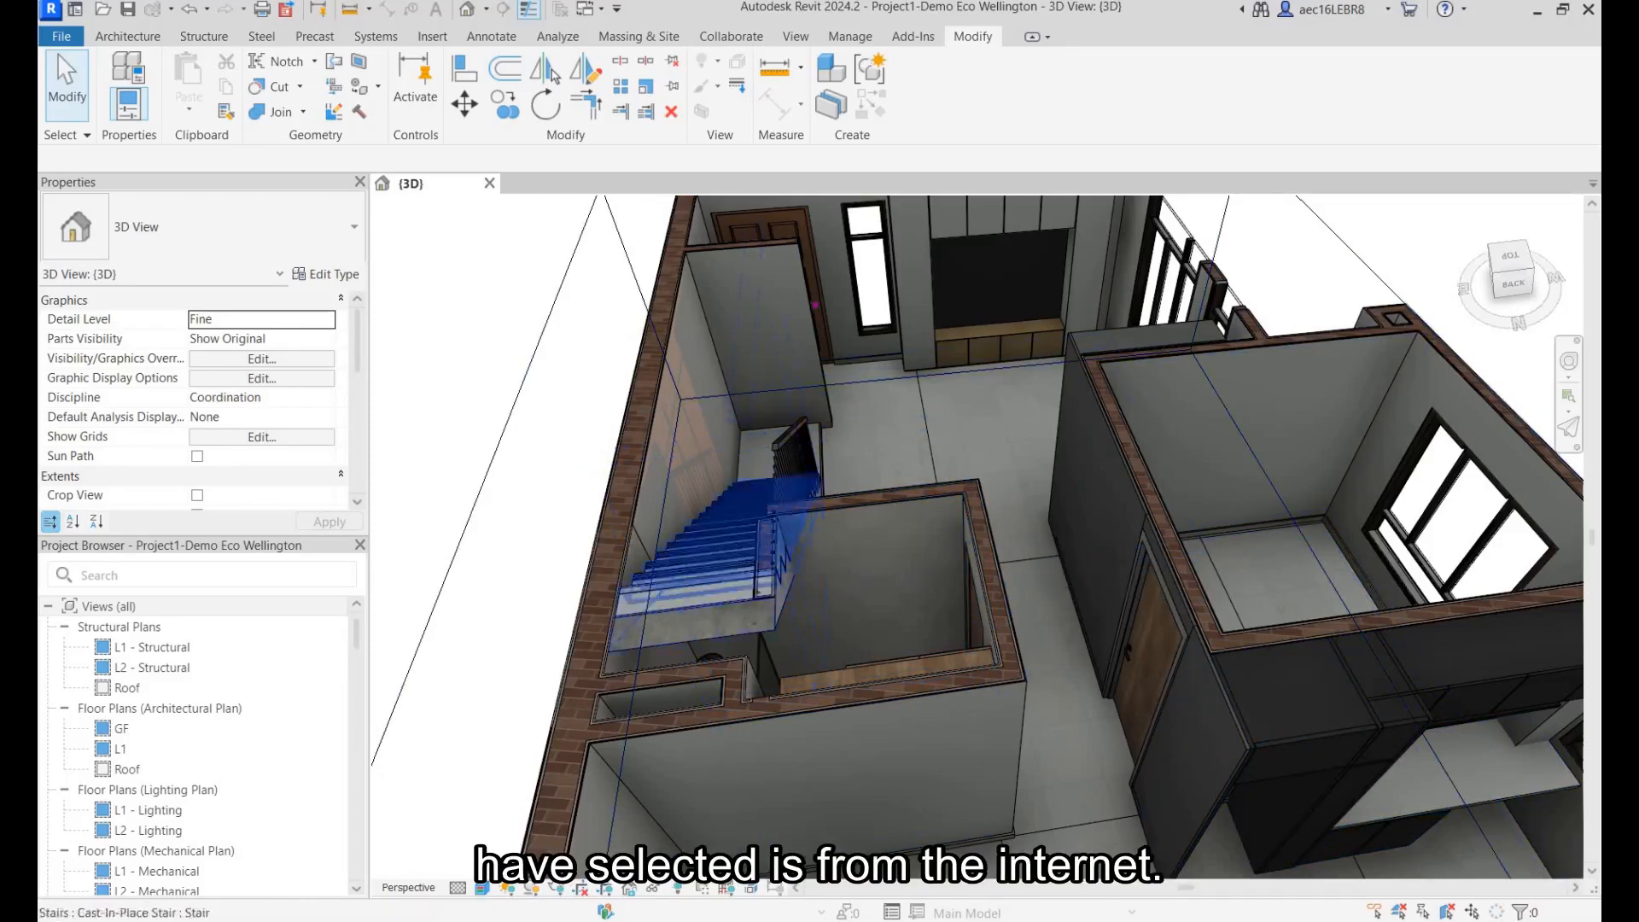
mouse_move(1045, 918)
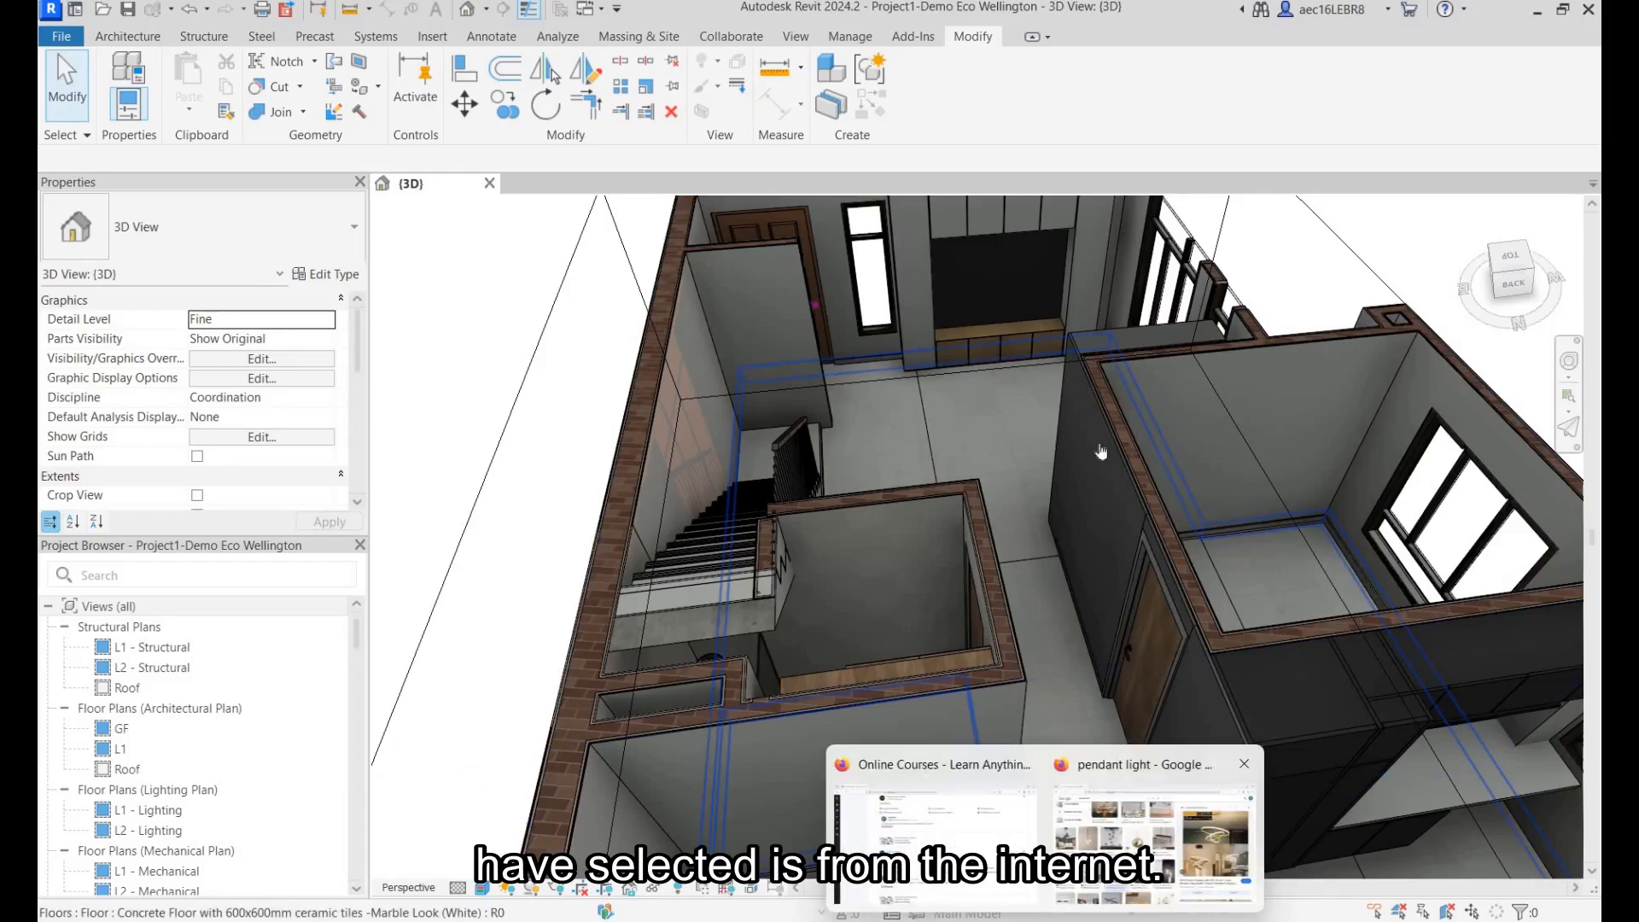
click(1153, 832)
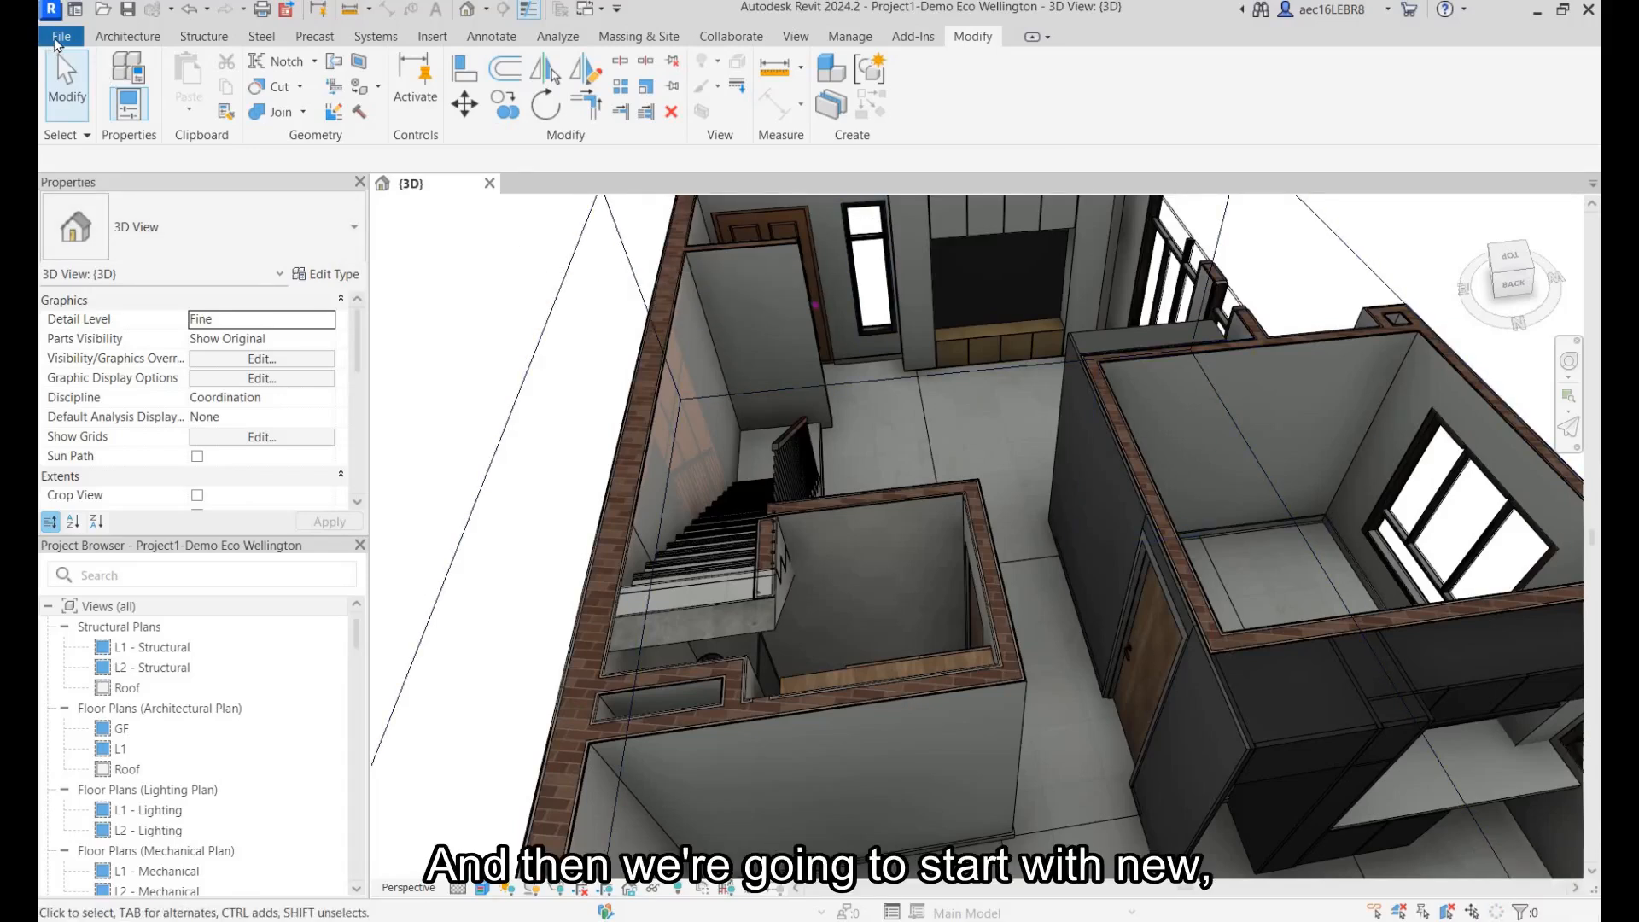
Create a new family from the Metric Lighting Fixture template.
click(58, 38)
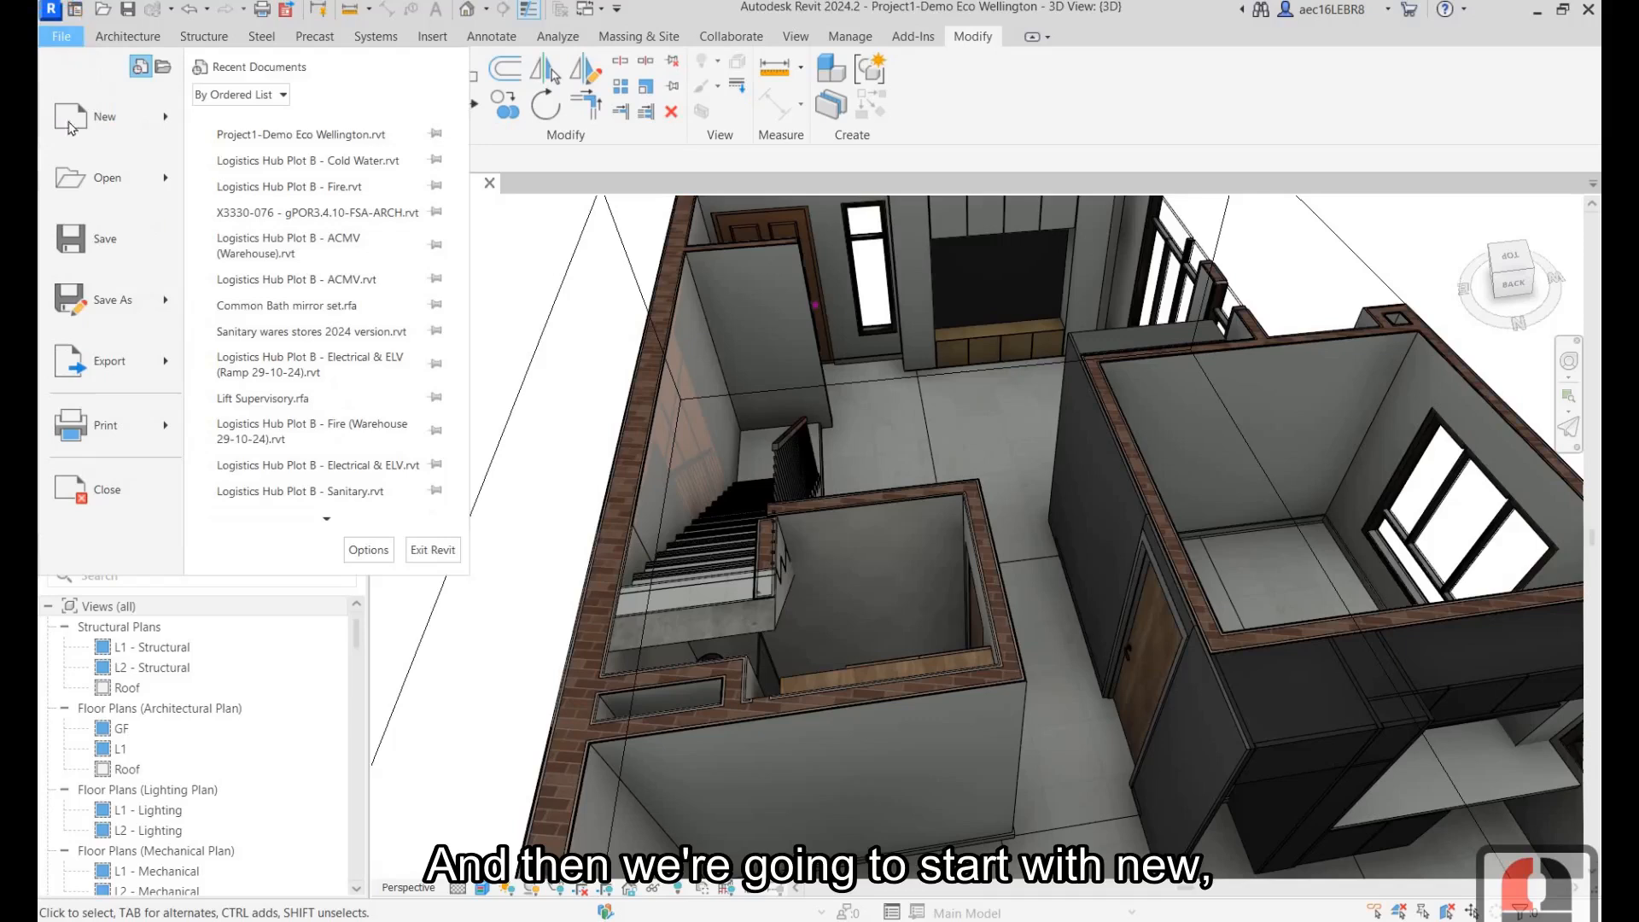
mouse_move(69, 122)
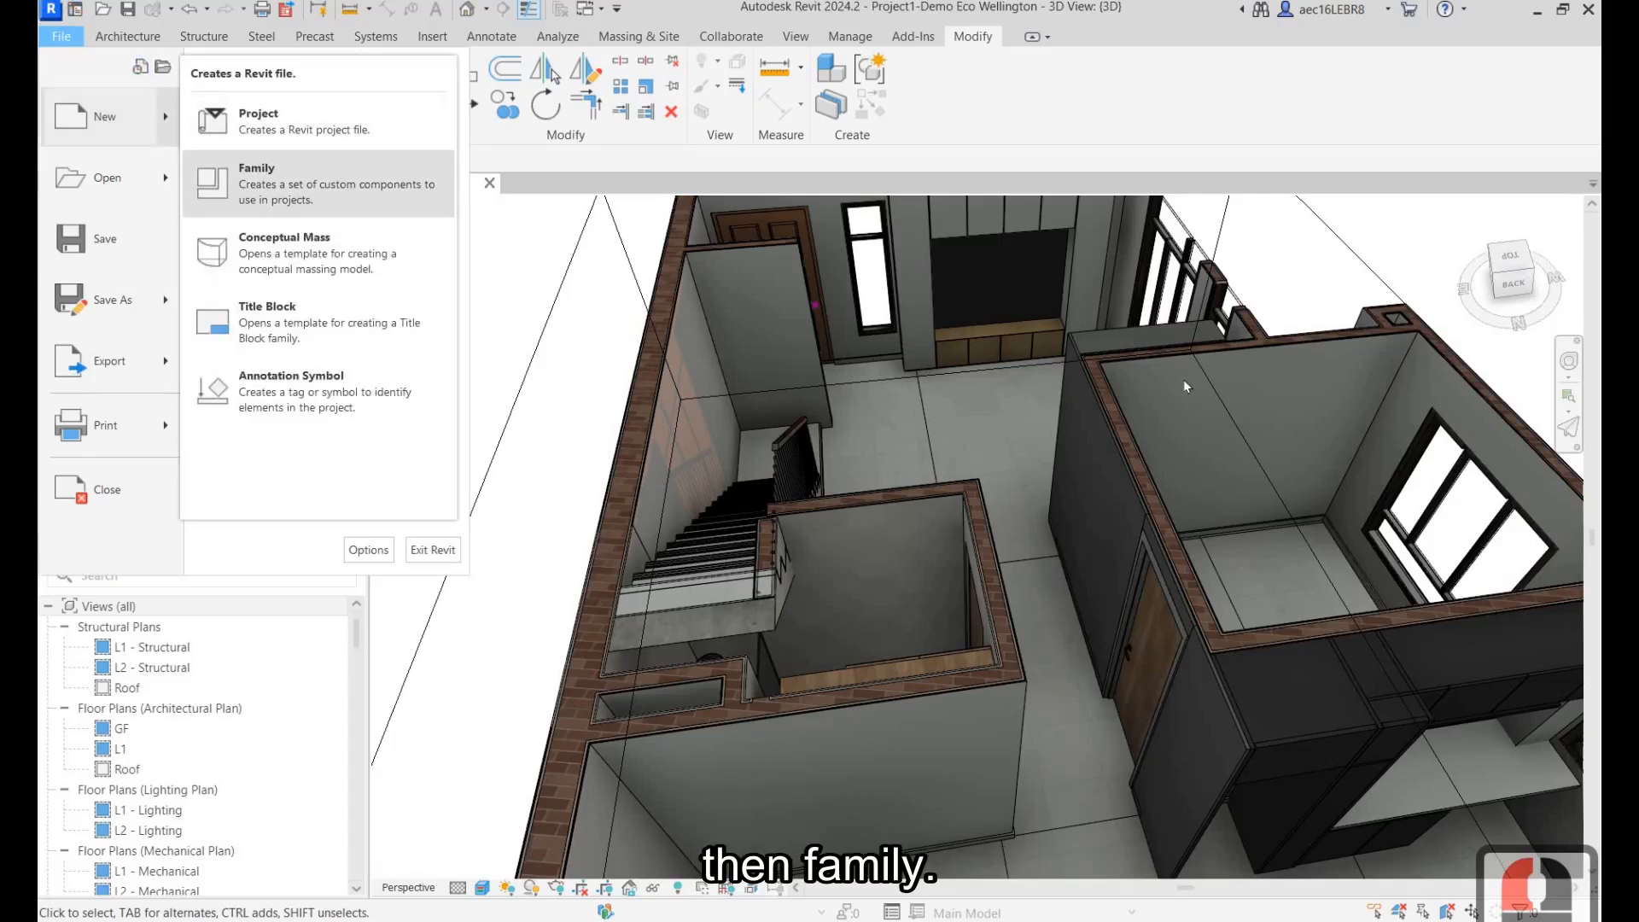
click(299, 183)
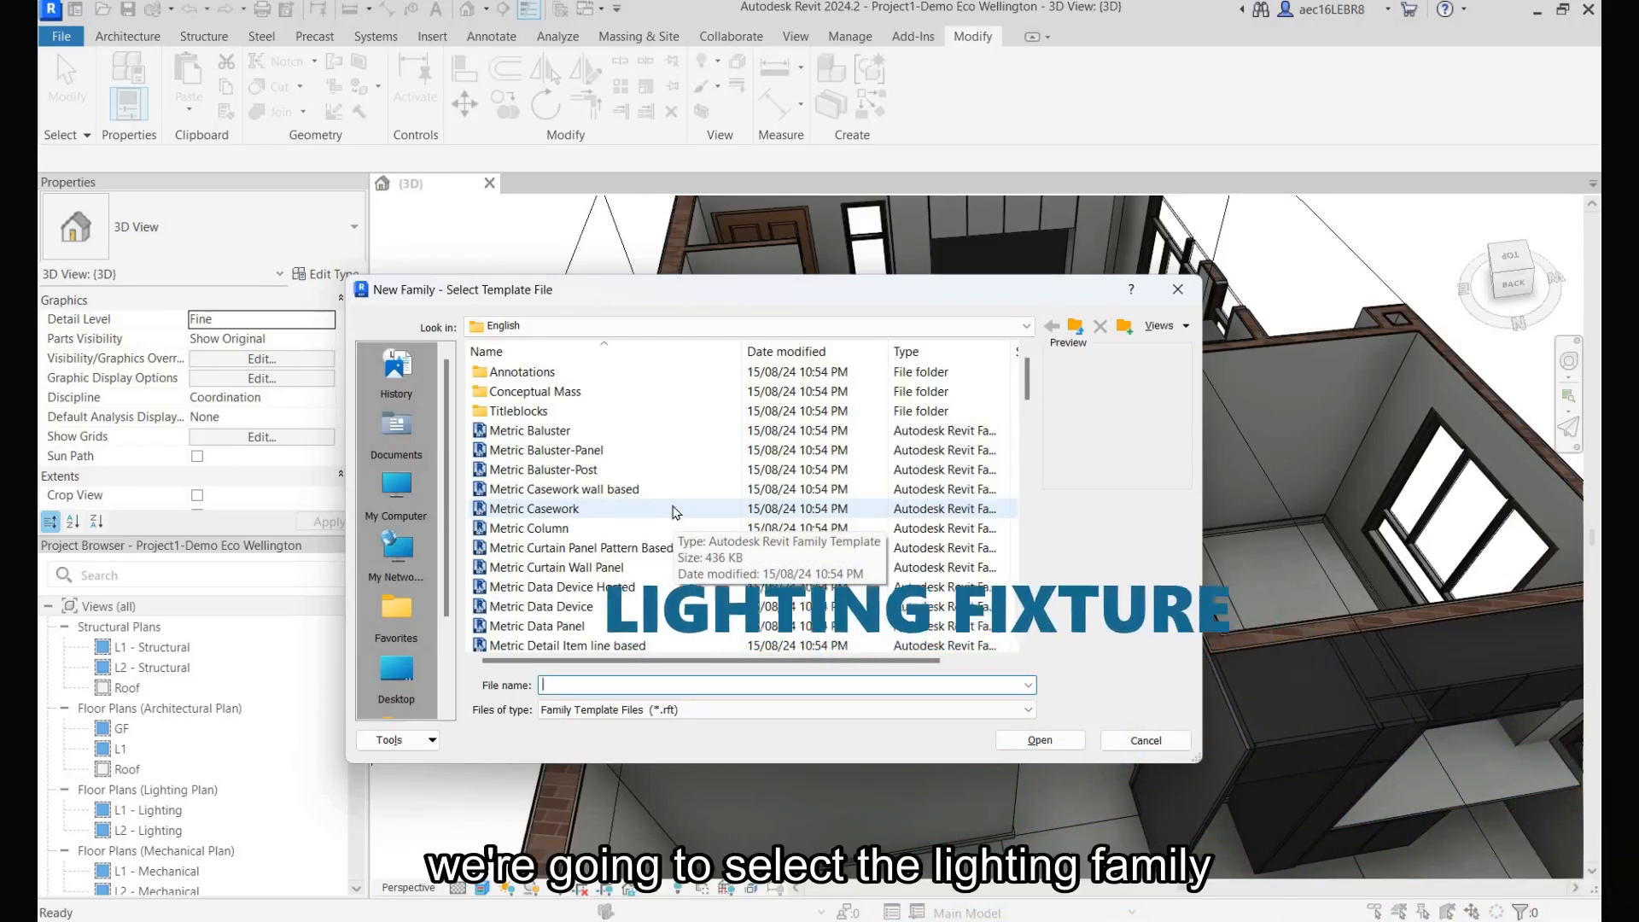
scroll(678, 503, down, 5)
scroll(682, 493, down, 2)
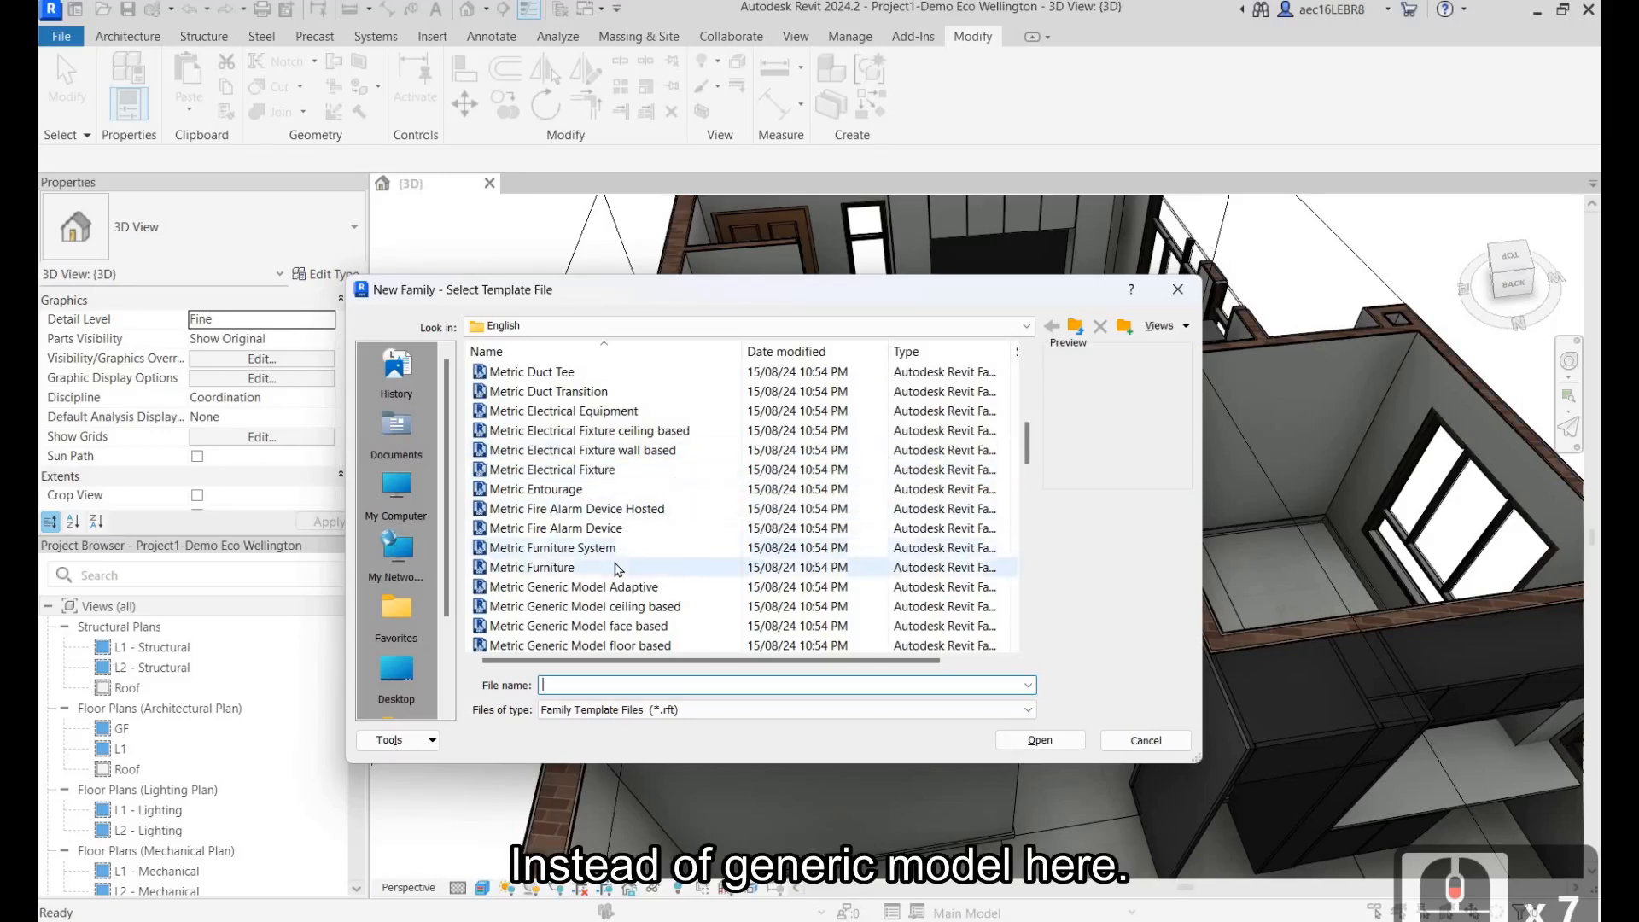
scroll(618, 568, down, 1)
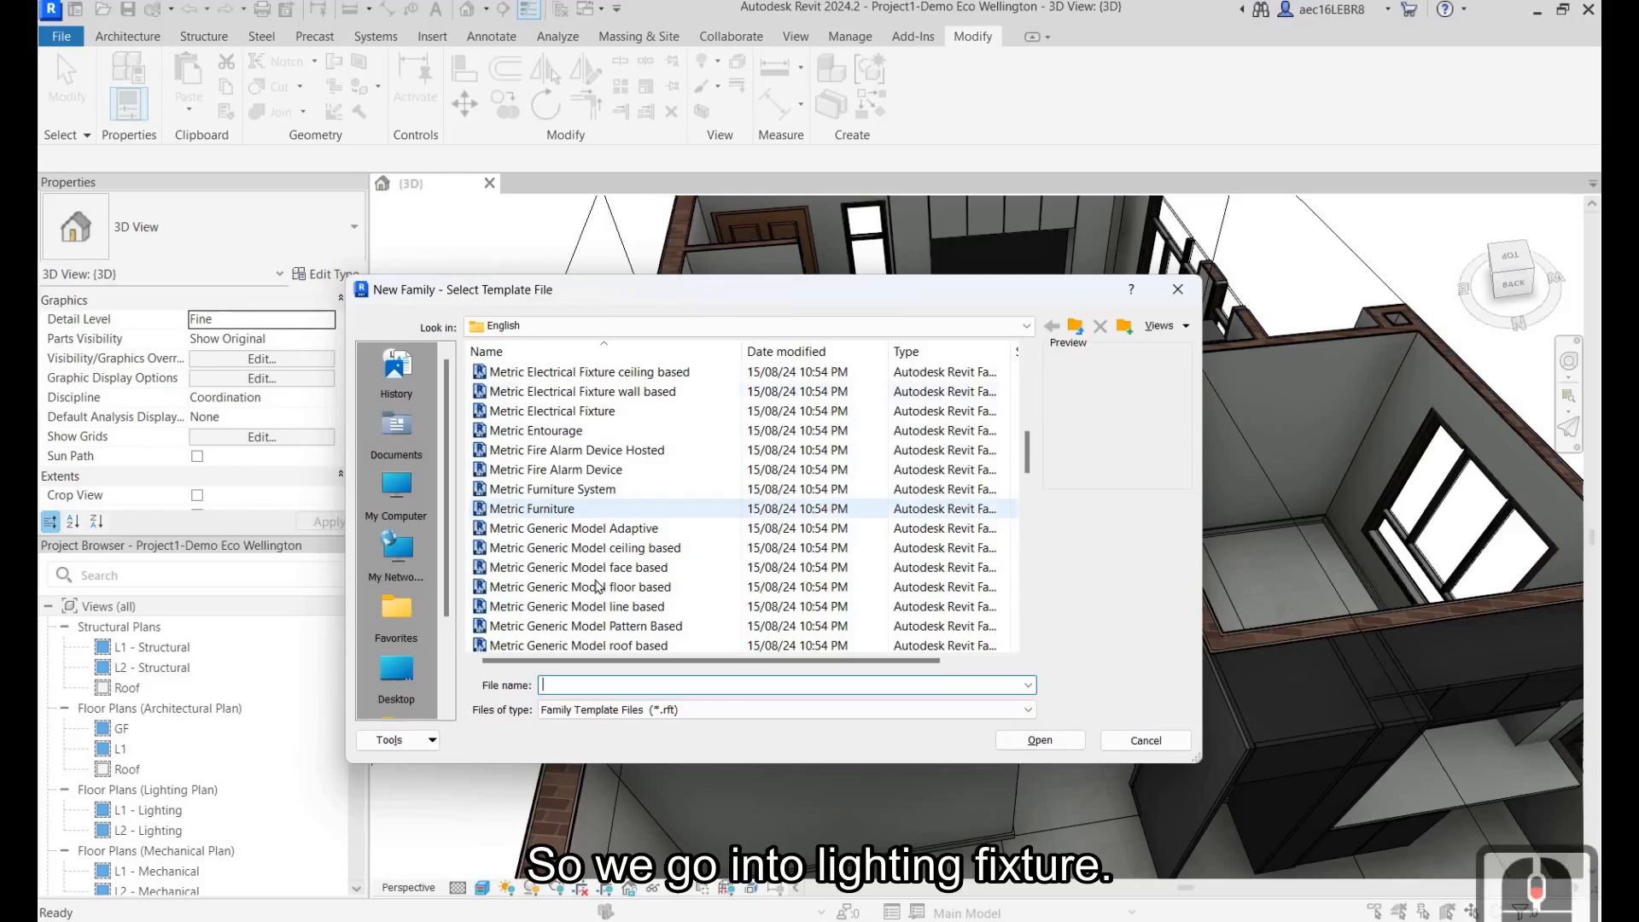
scroll(595, 590, down, 3)
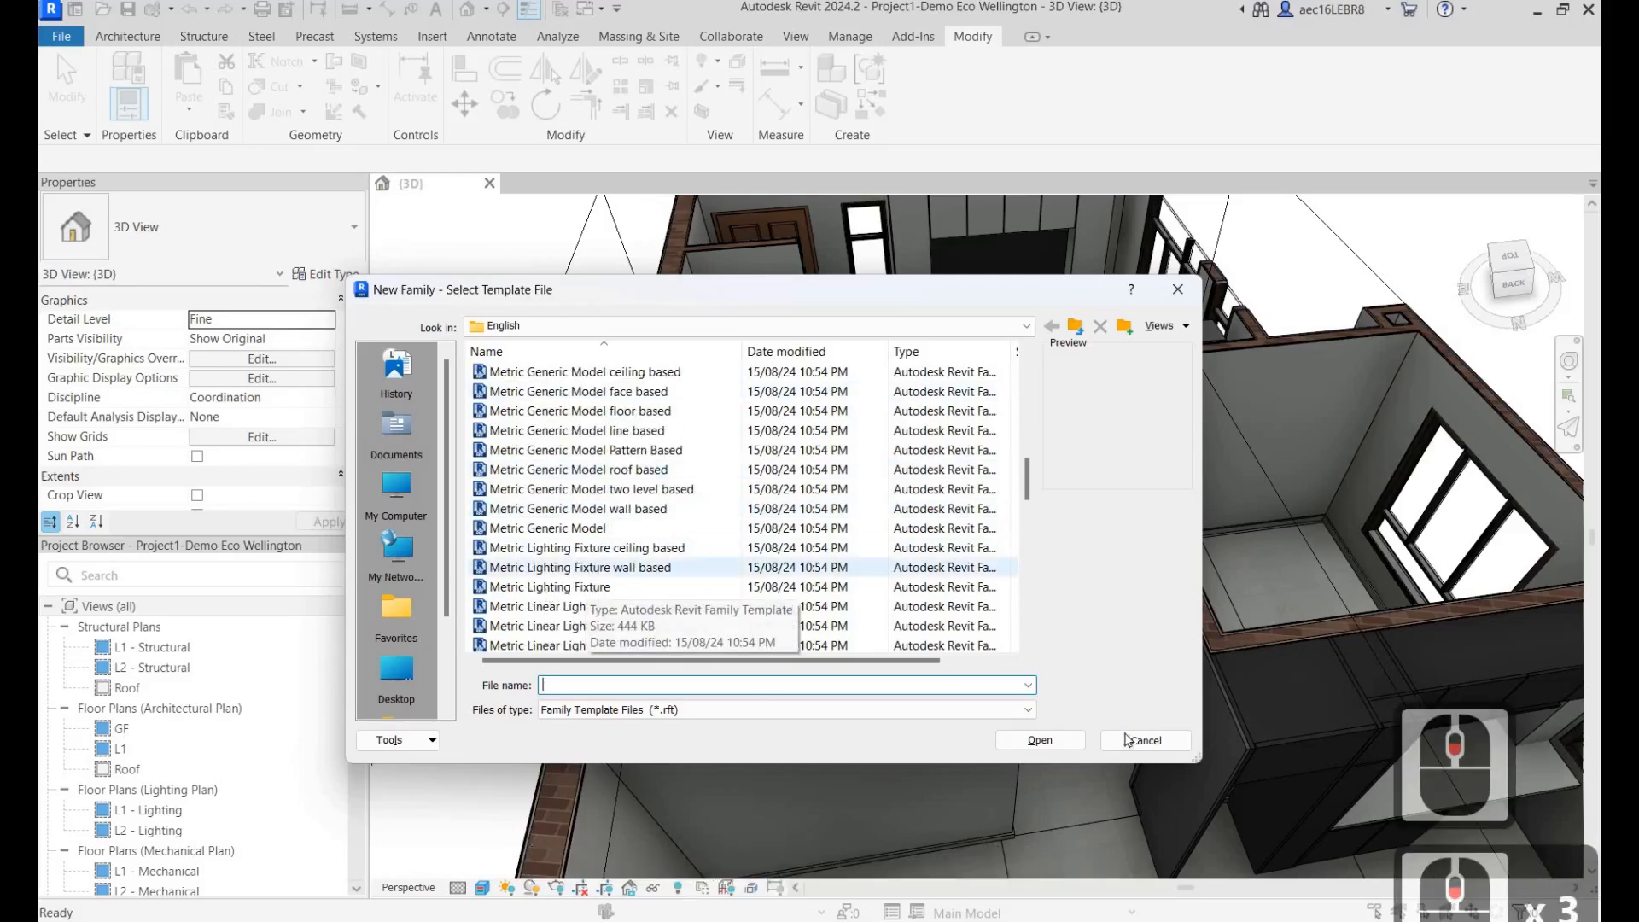
click(547, 589)
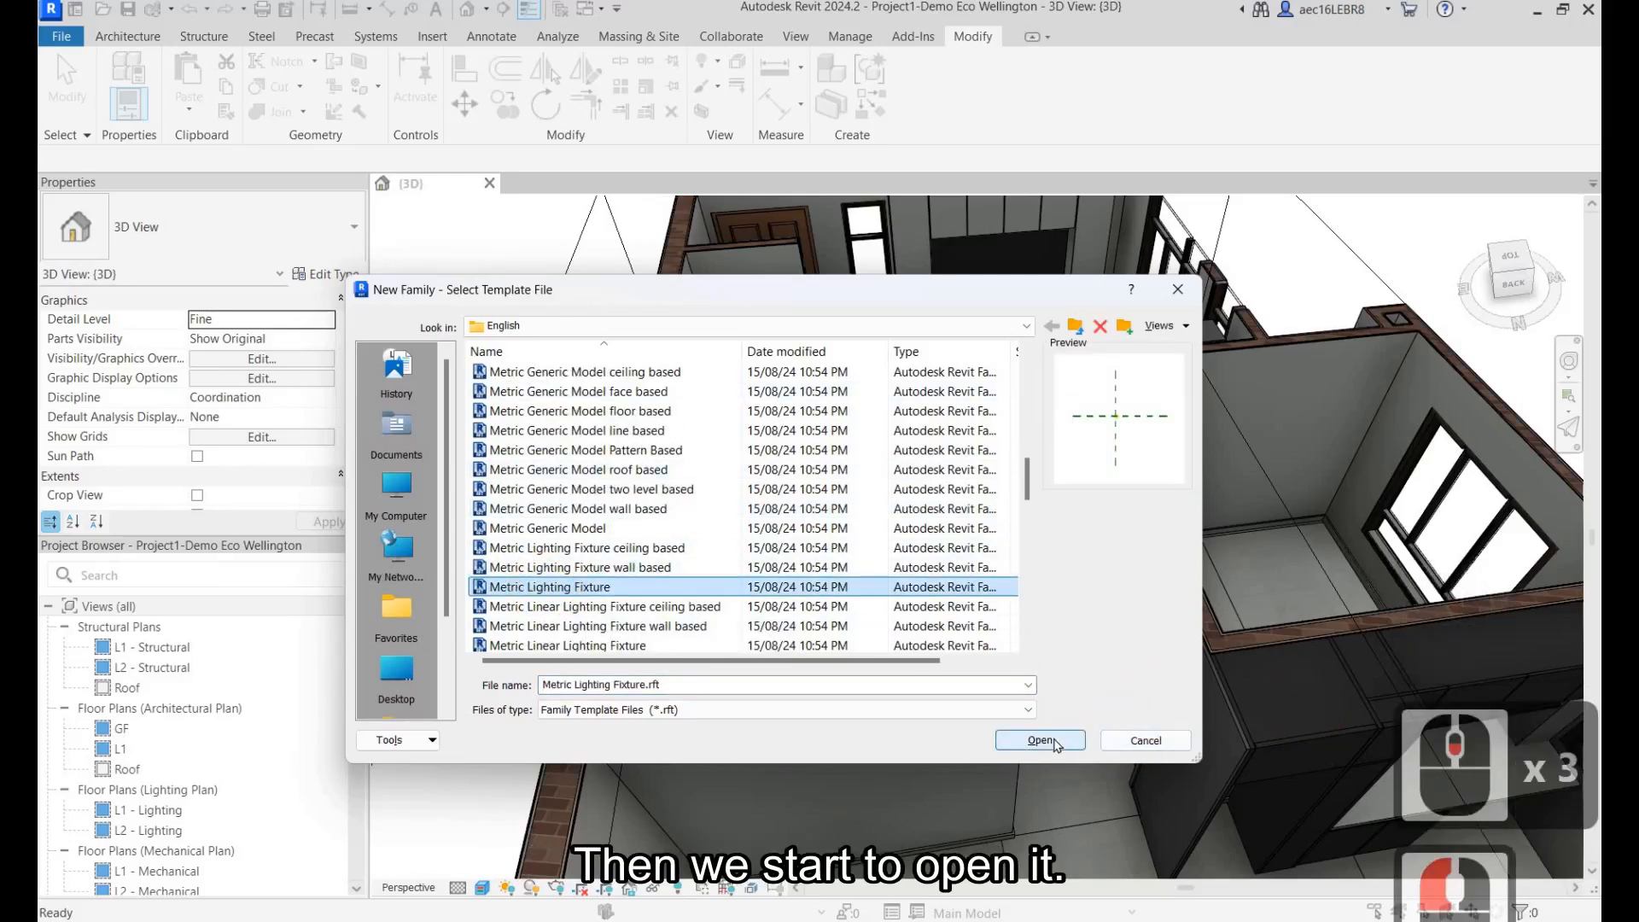
click(1056, 742)
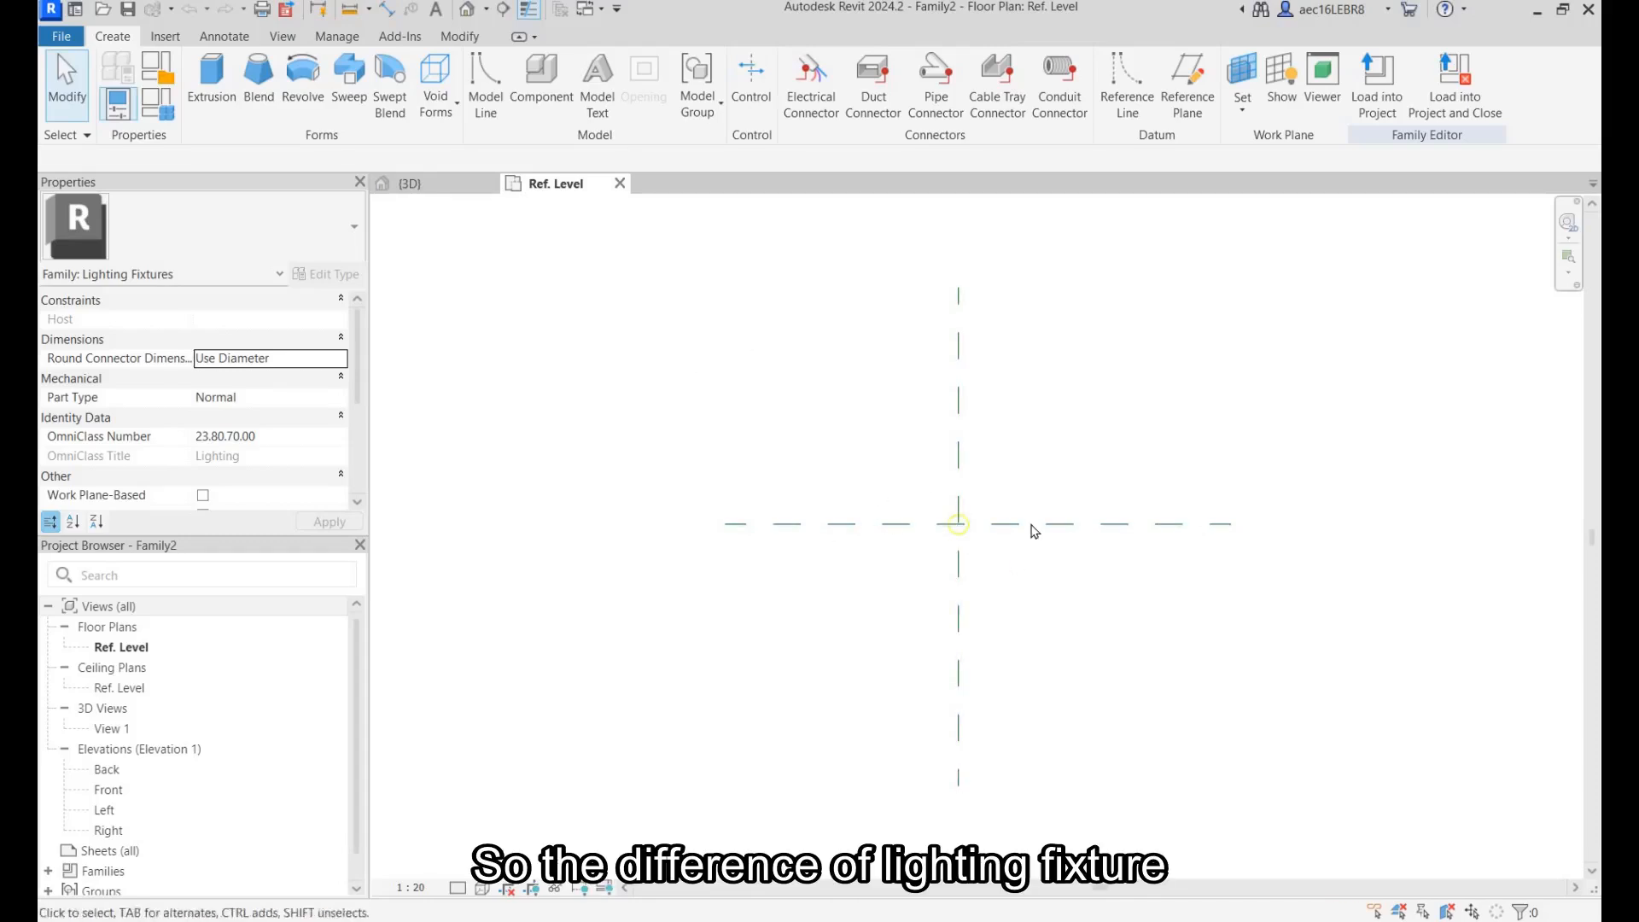
Review the light source's definition options for emit shape and light distribution from the reference level plan.
scroll(900, 534, up, 5)
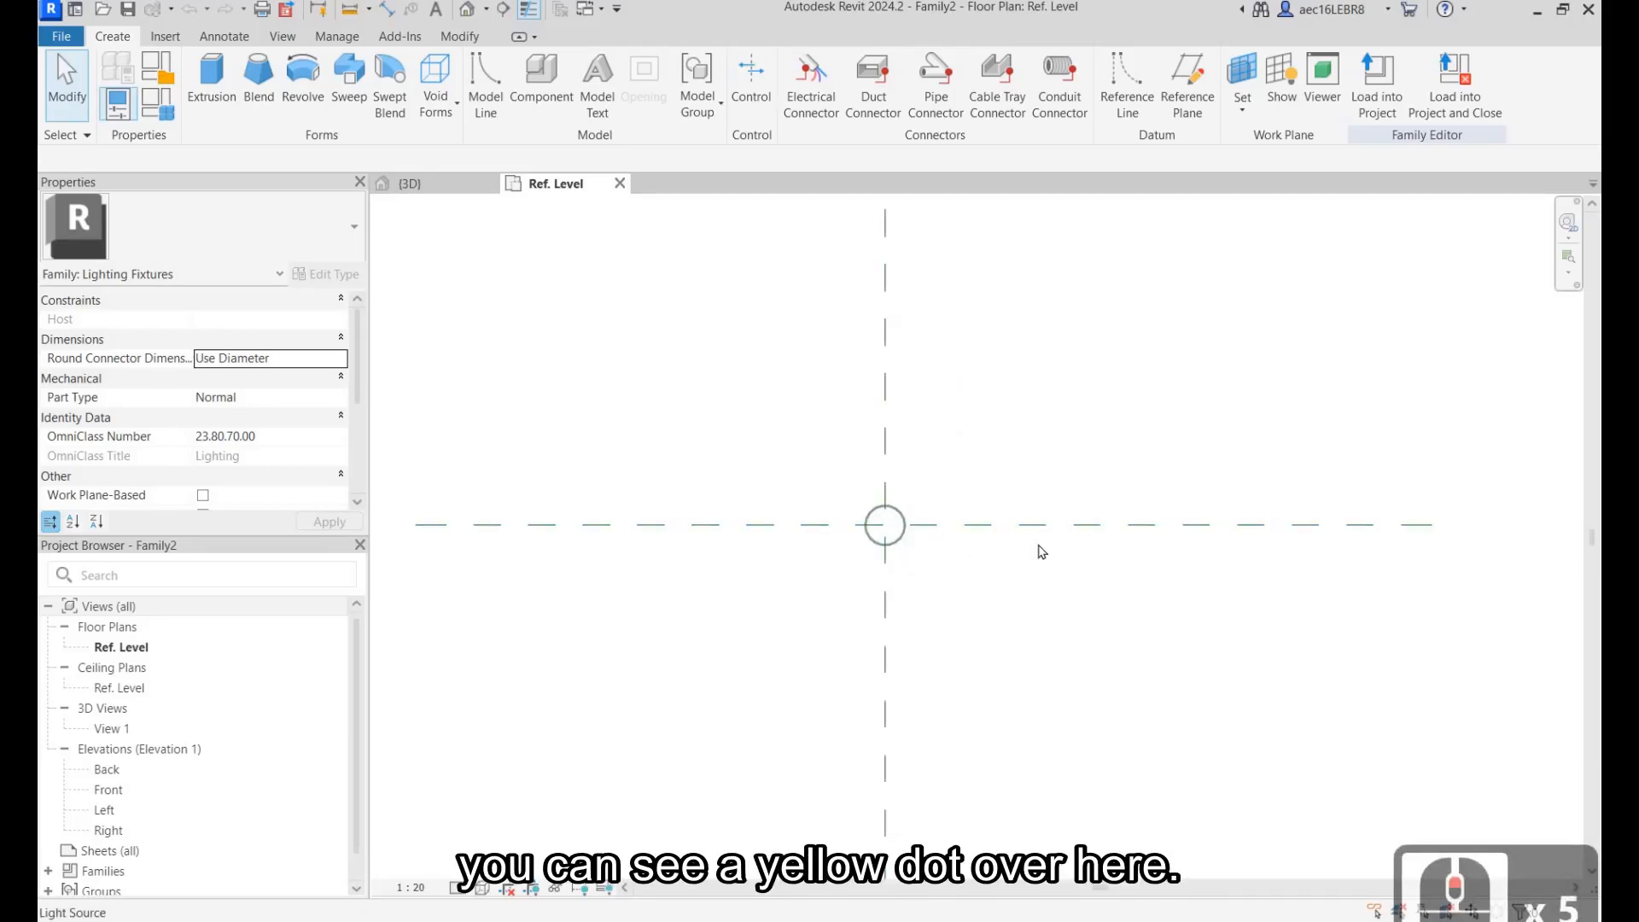
click(888, 540)
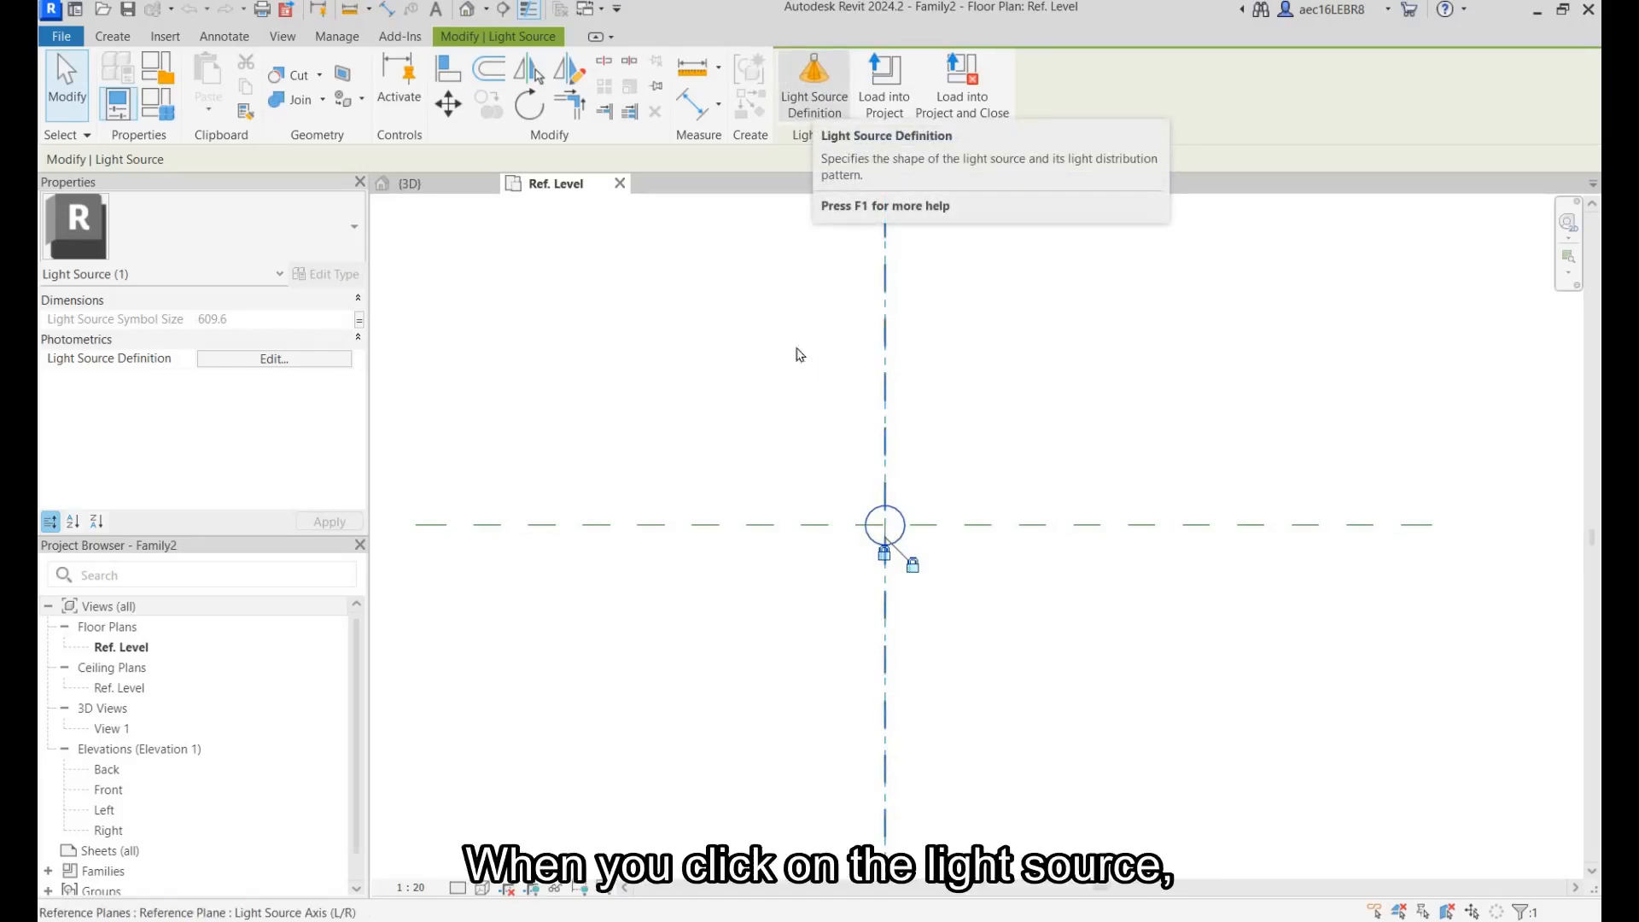
click(814, 84)
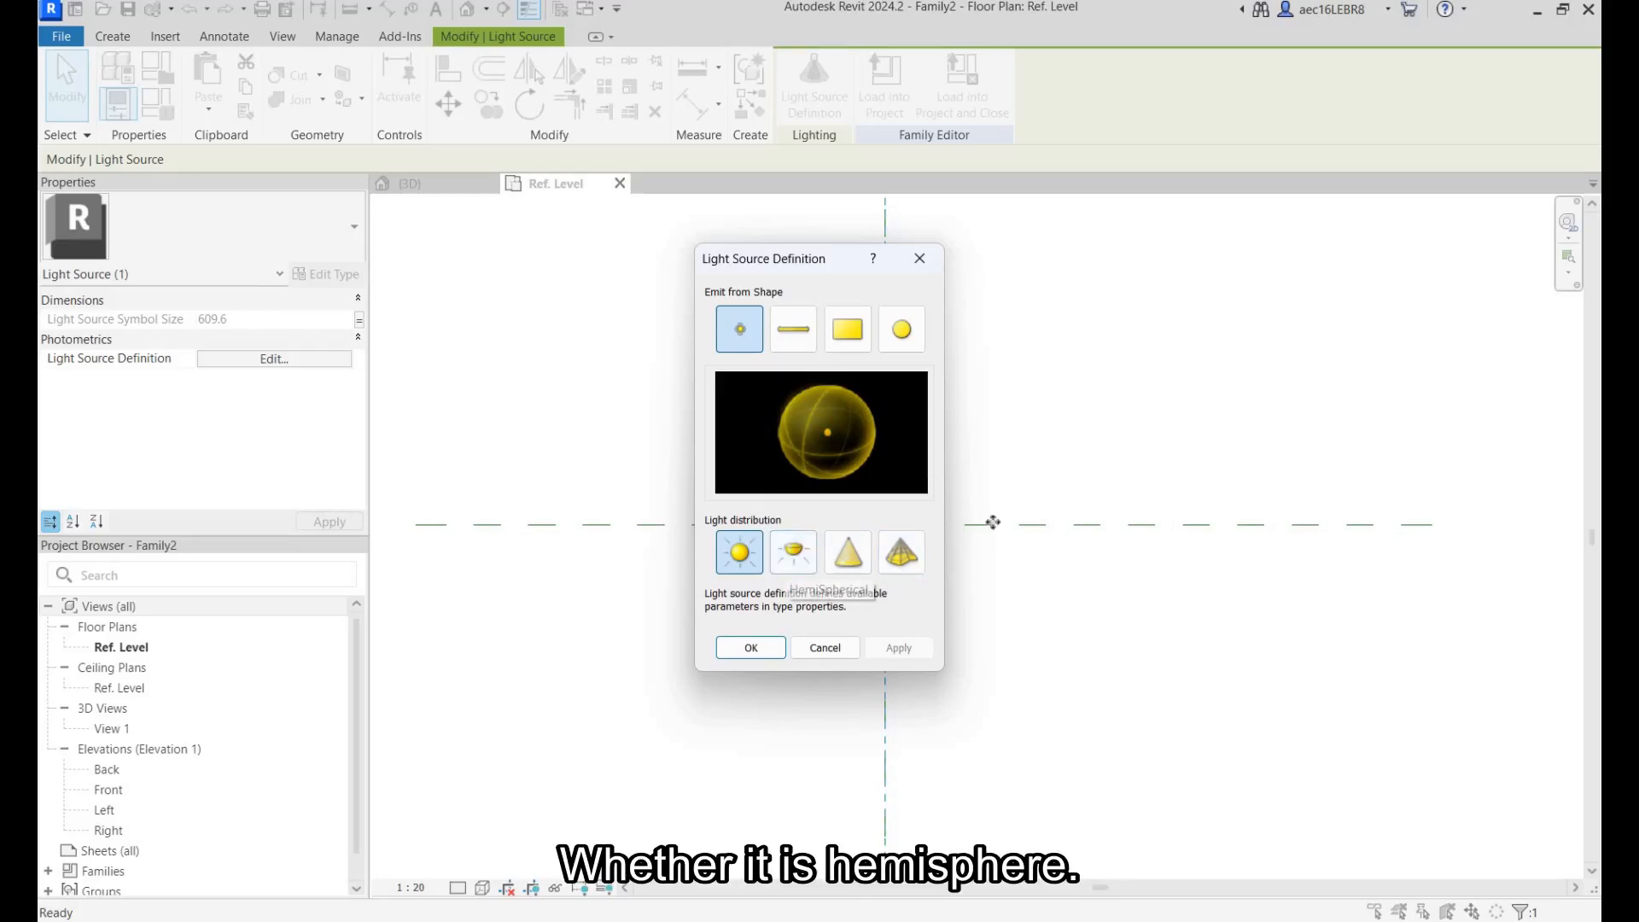
click(920, 258)
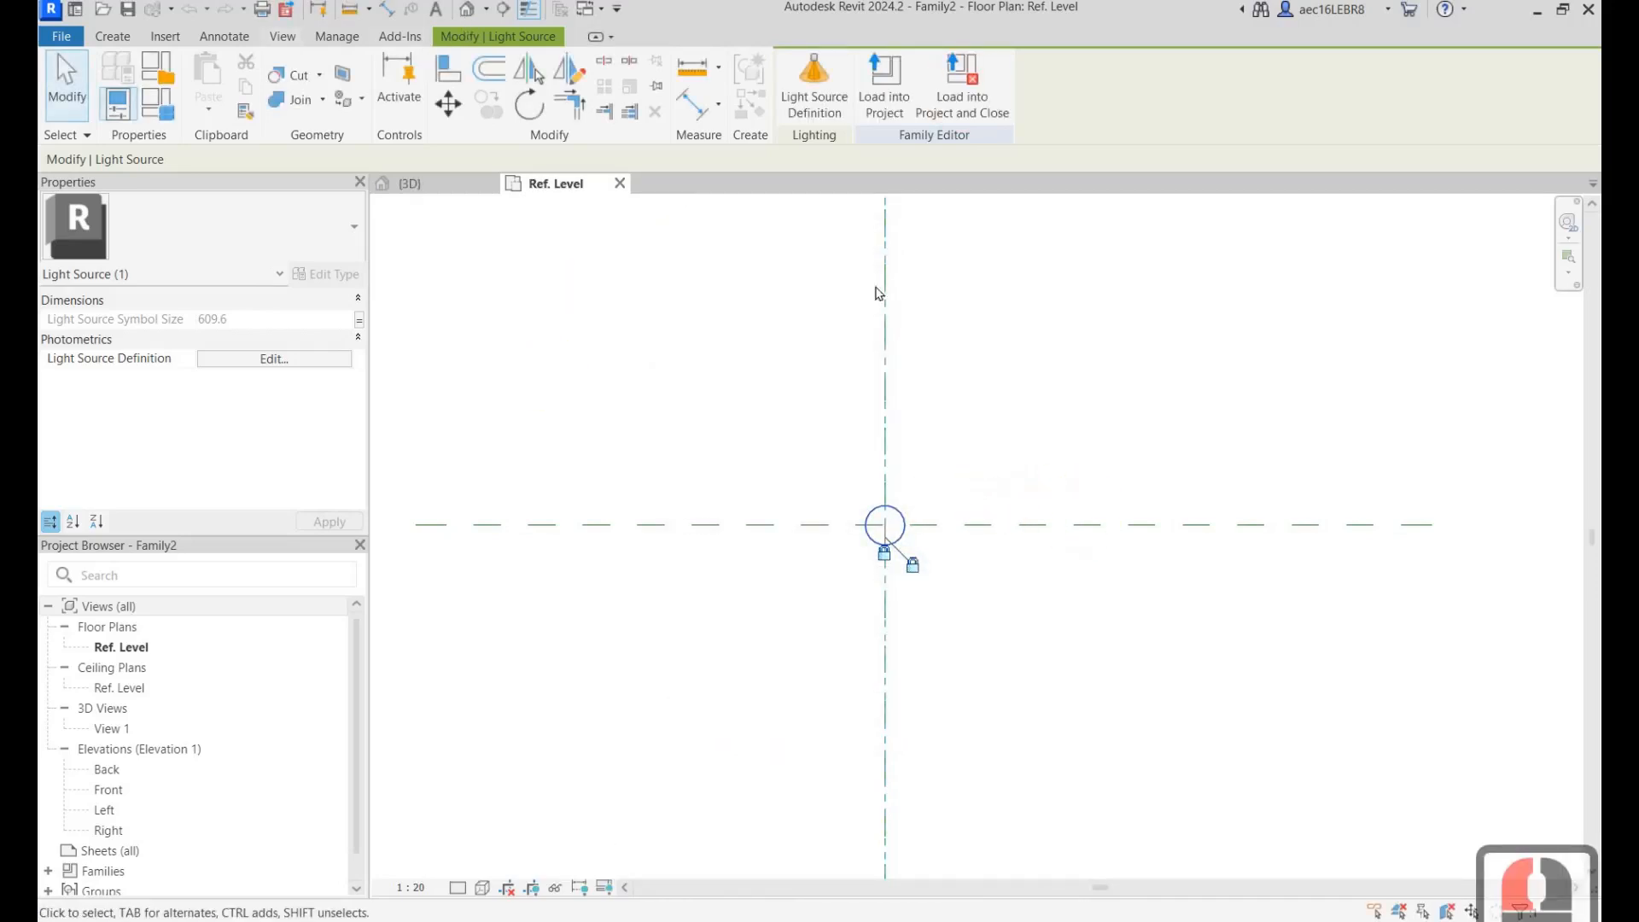
Open the family's default 3D view and bring up the light source's definition, placed clear of the model.
click(800, 253)
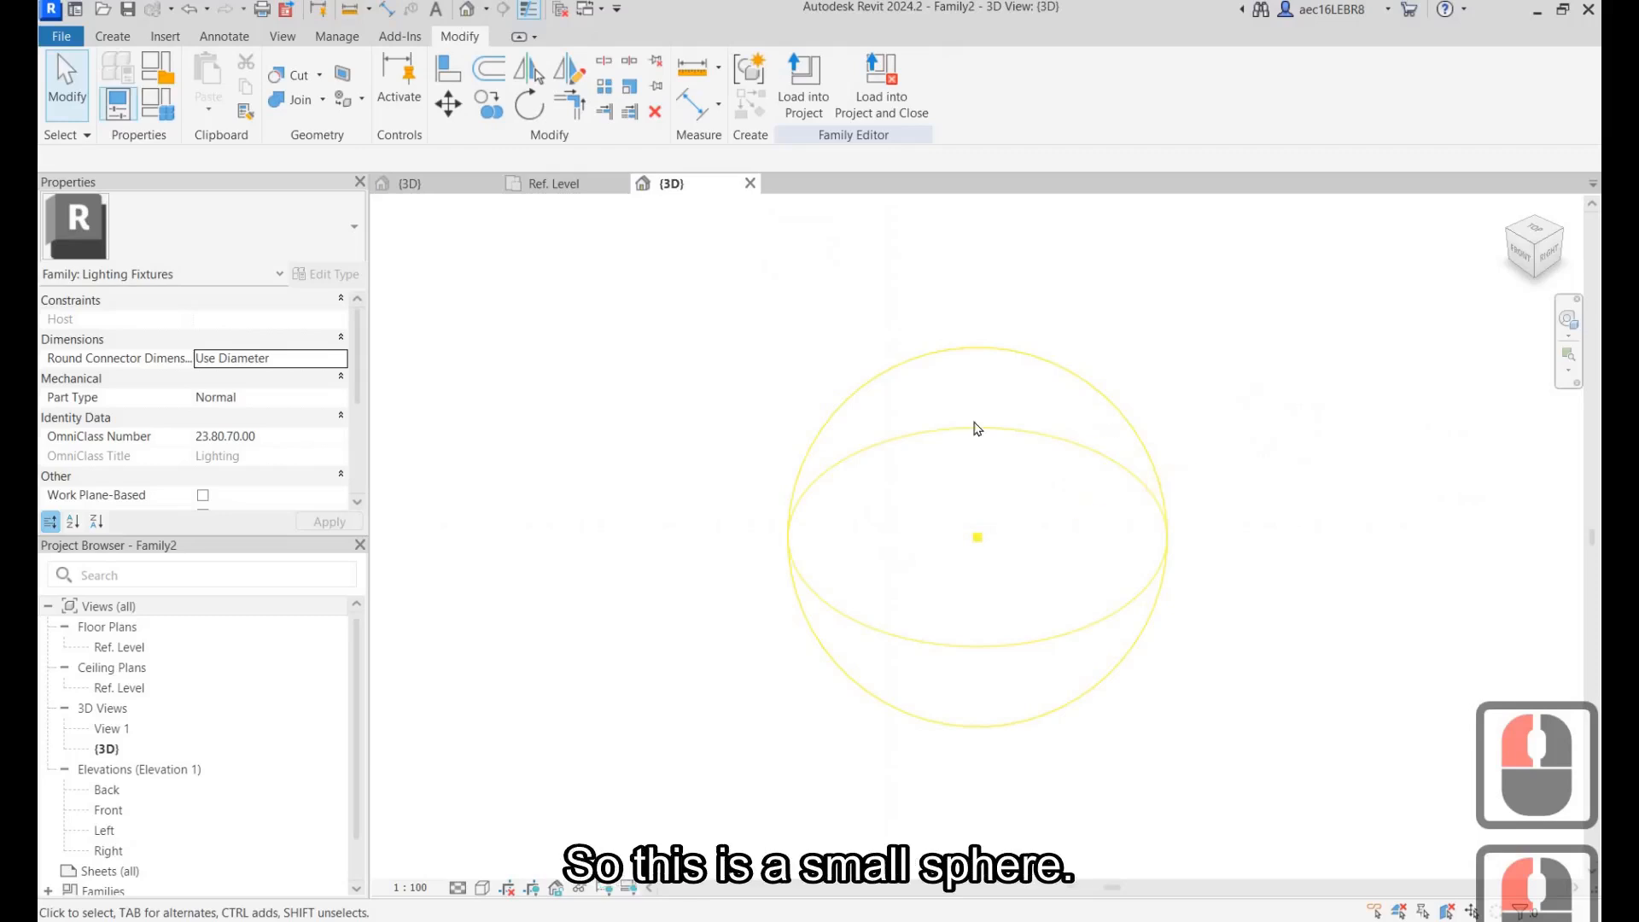
scroll(645, 423, down, 3)
click(954, 407)
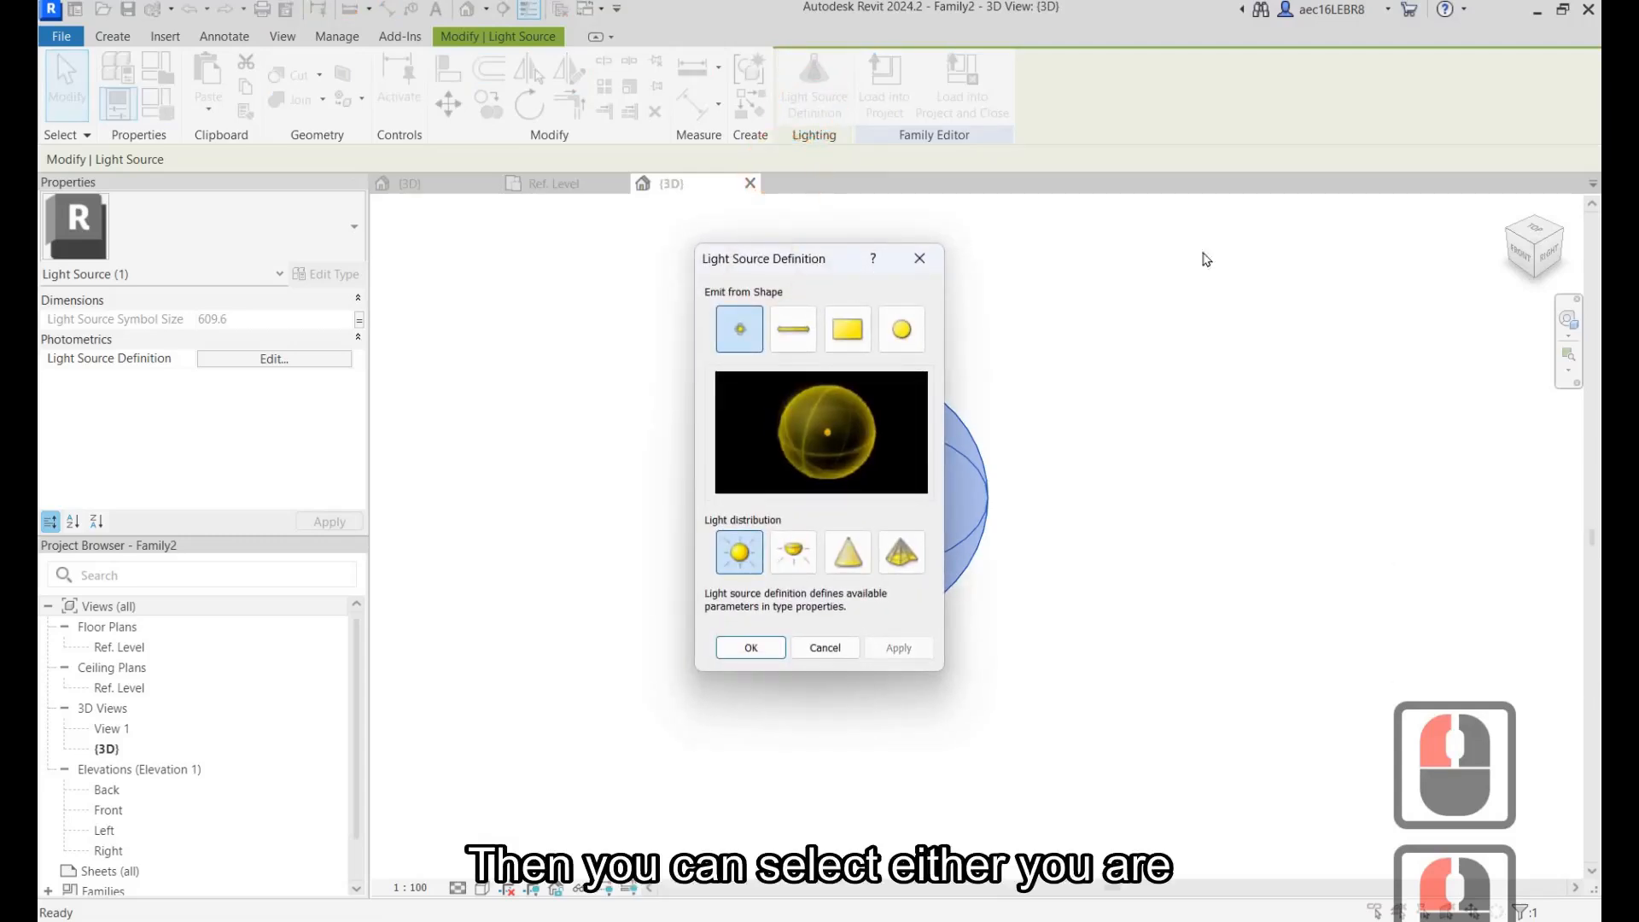
drag(817, 260, 1229, 245)
Try the line and rectangle emit shapes on the light source with spherical light distribution.
click(1206, 313)
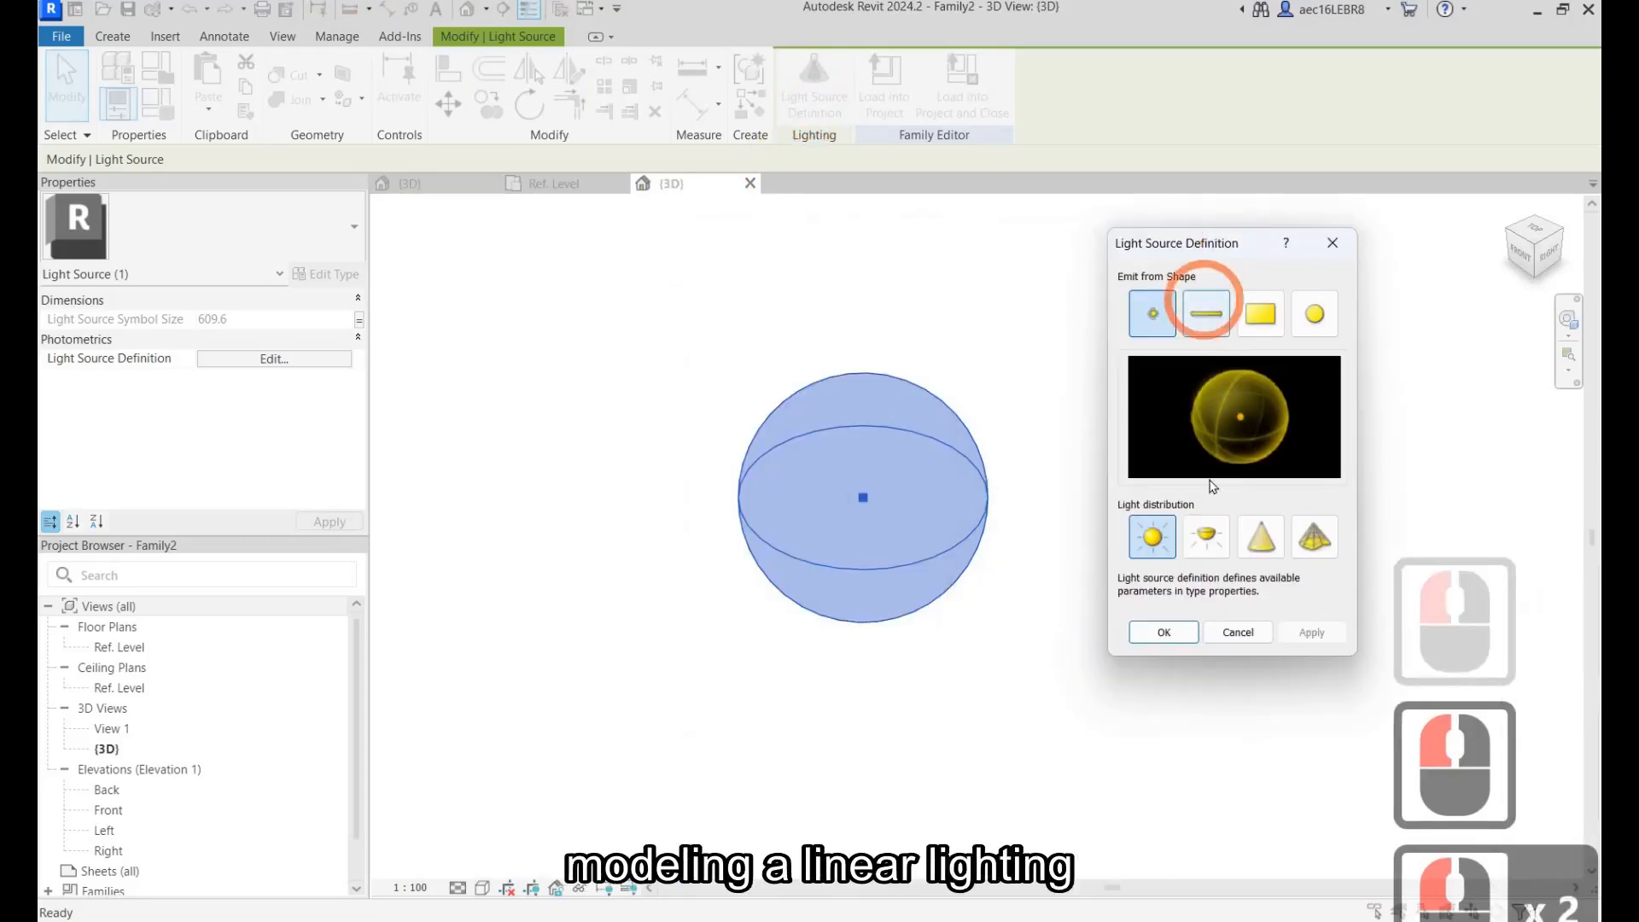
click(1313, 634)
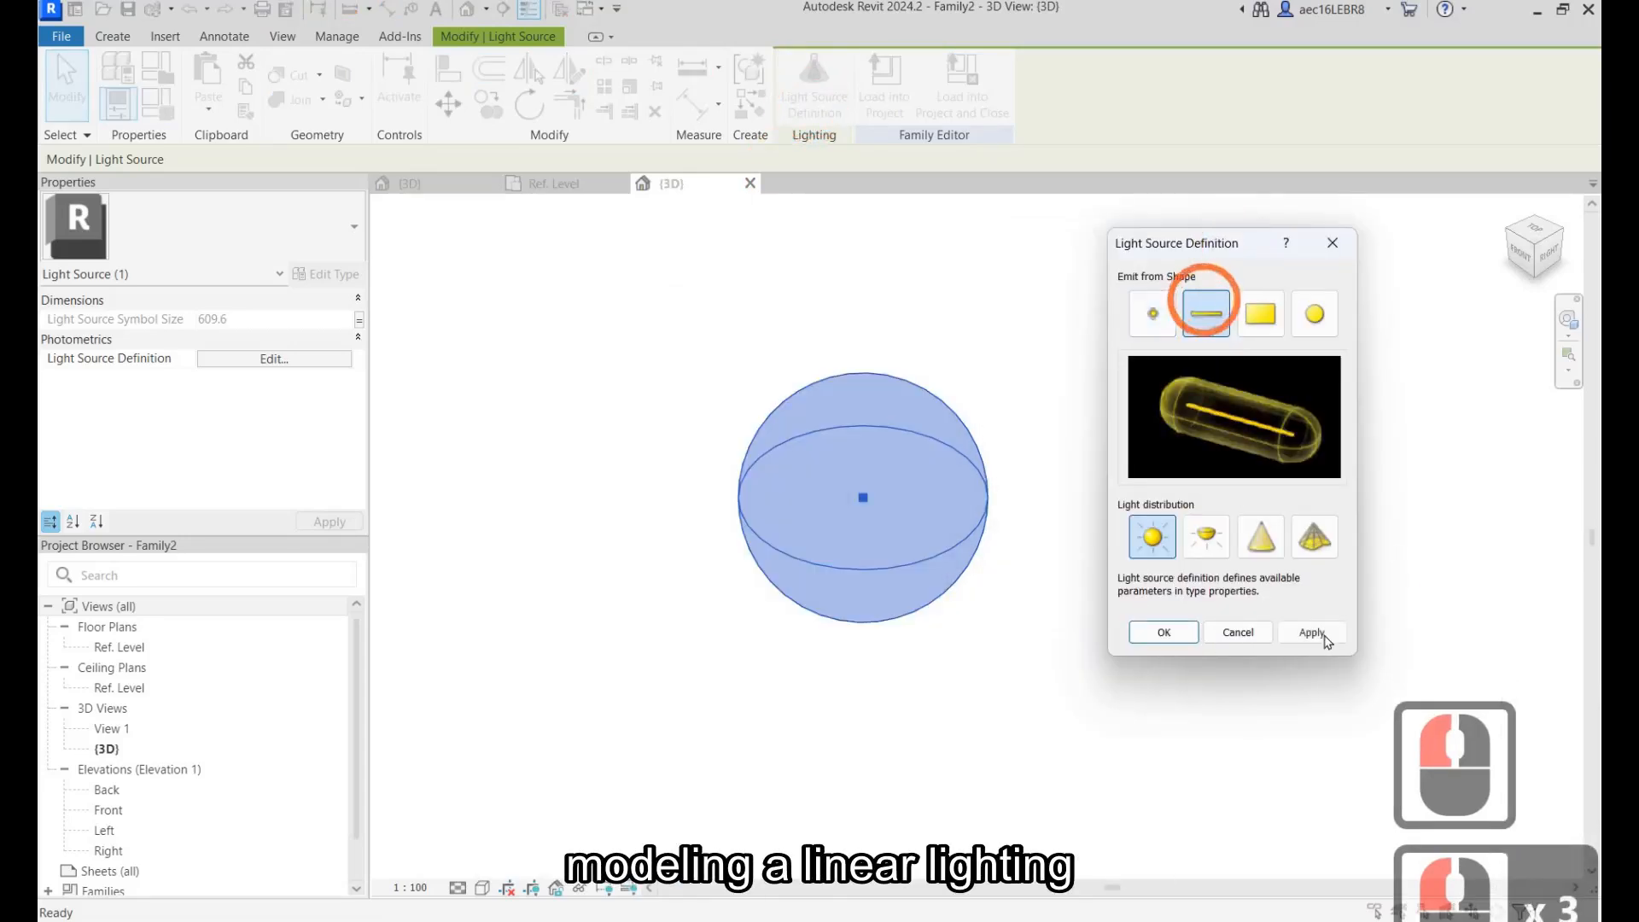
click(1262, 326)
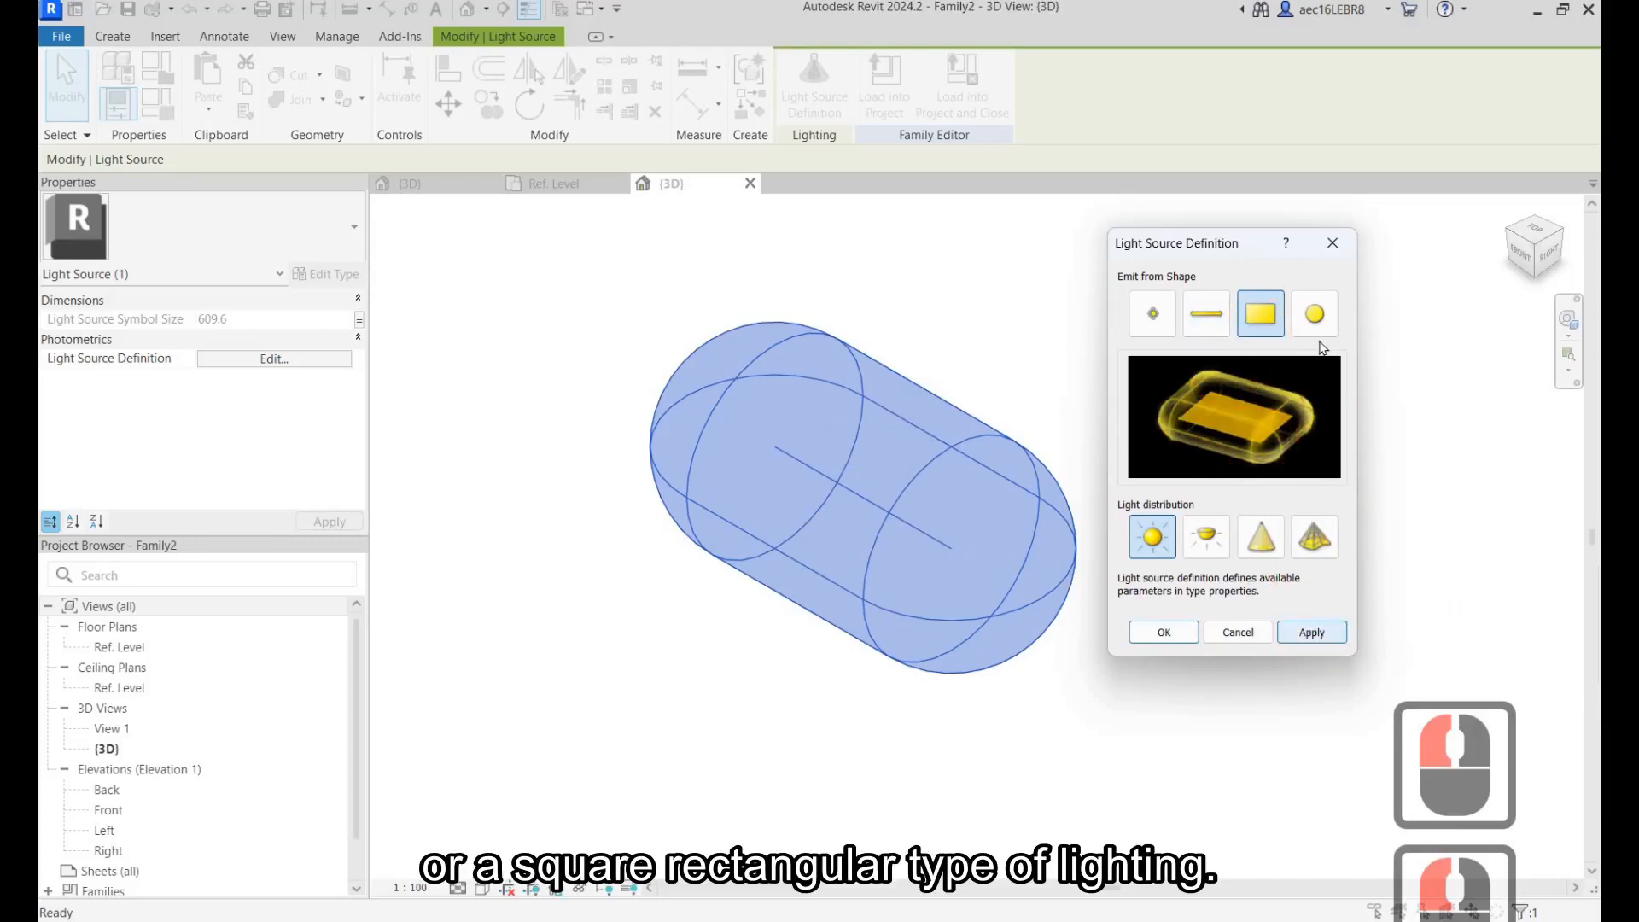
click(1312, 632)
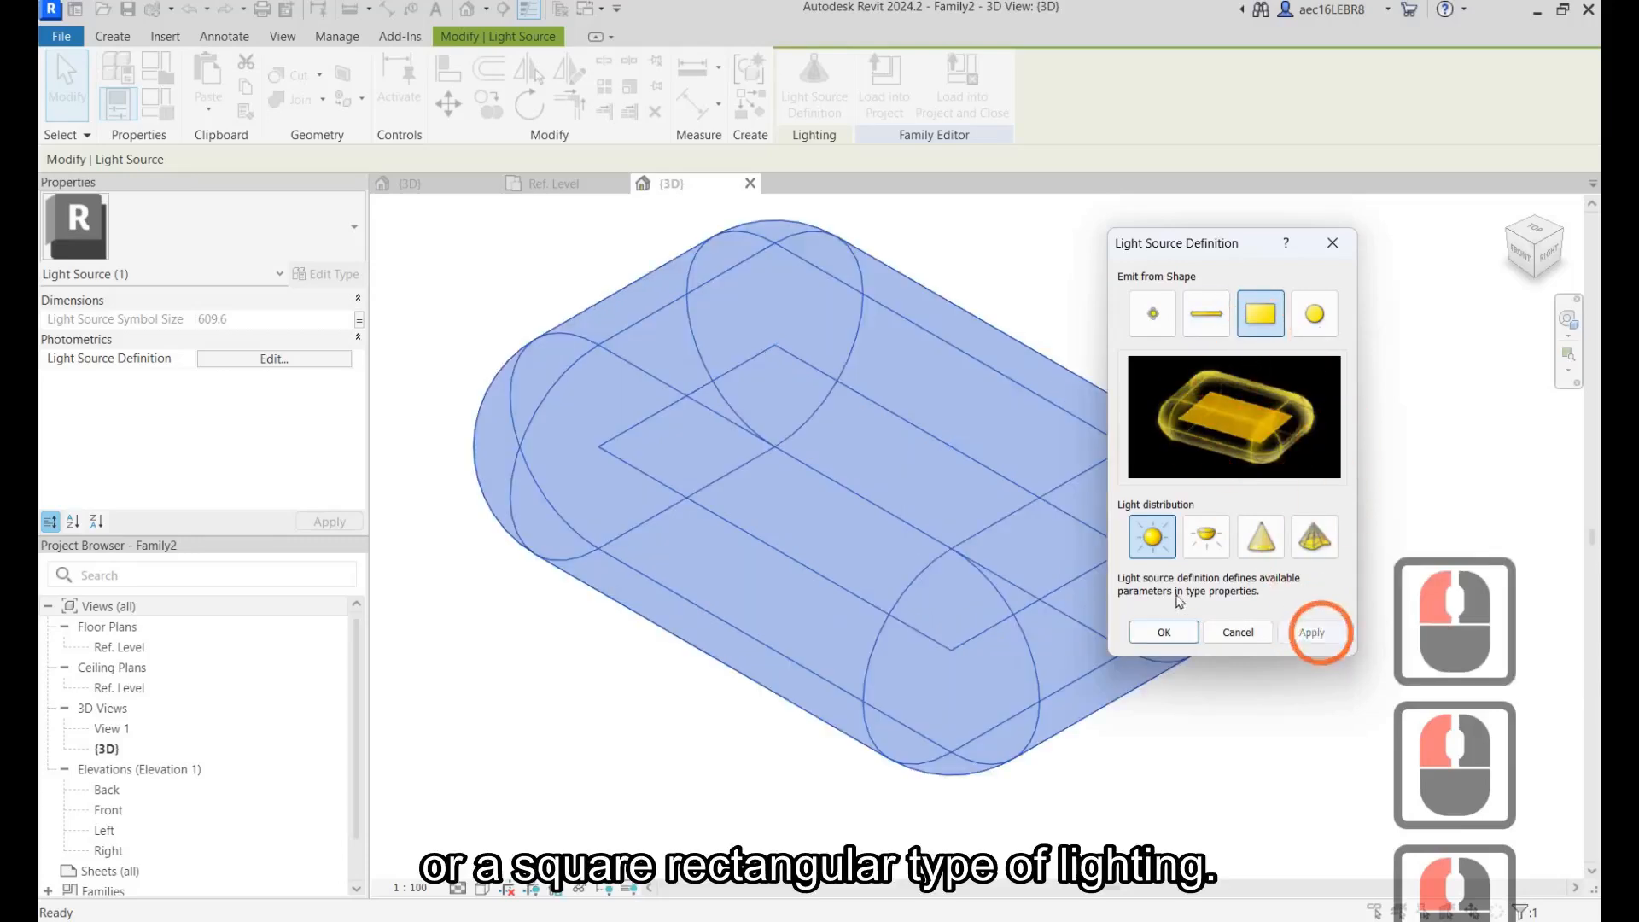
Try the spot and hemispherical light distributions on the rectangular light source.
click(1258, 551)
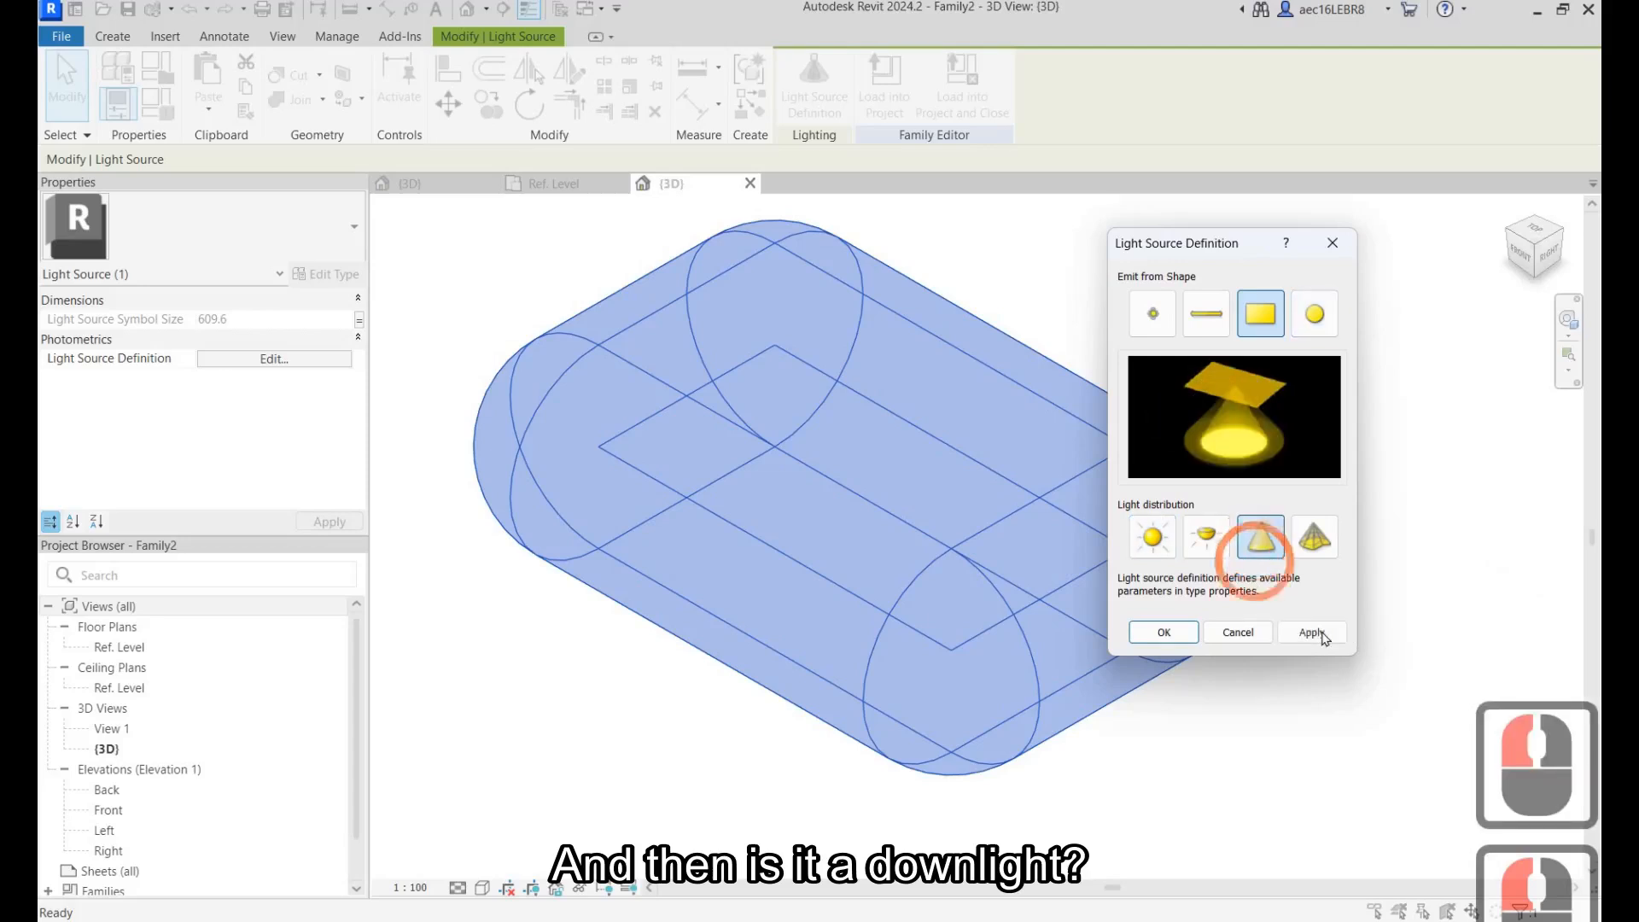
click(1312, 632)
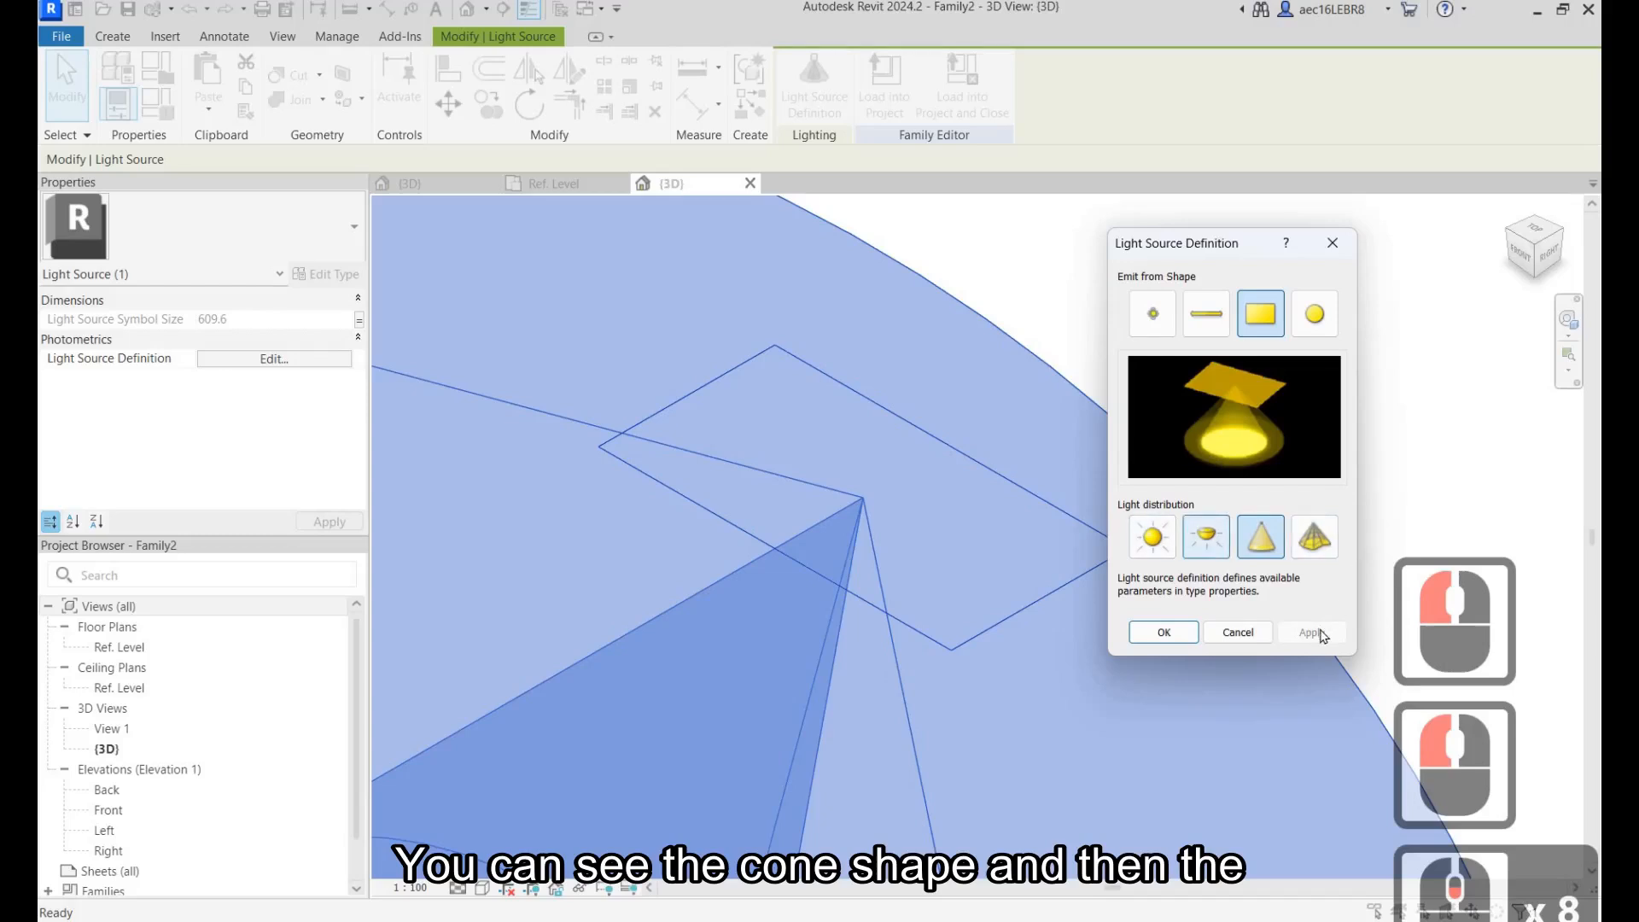
click(1206, 536)
click(1313, 632)
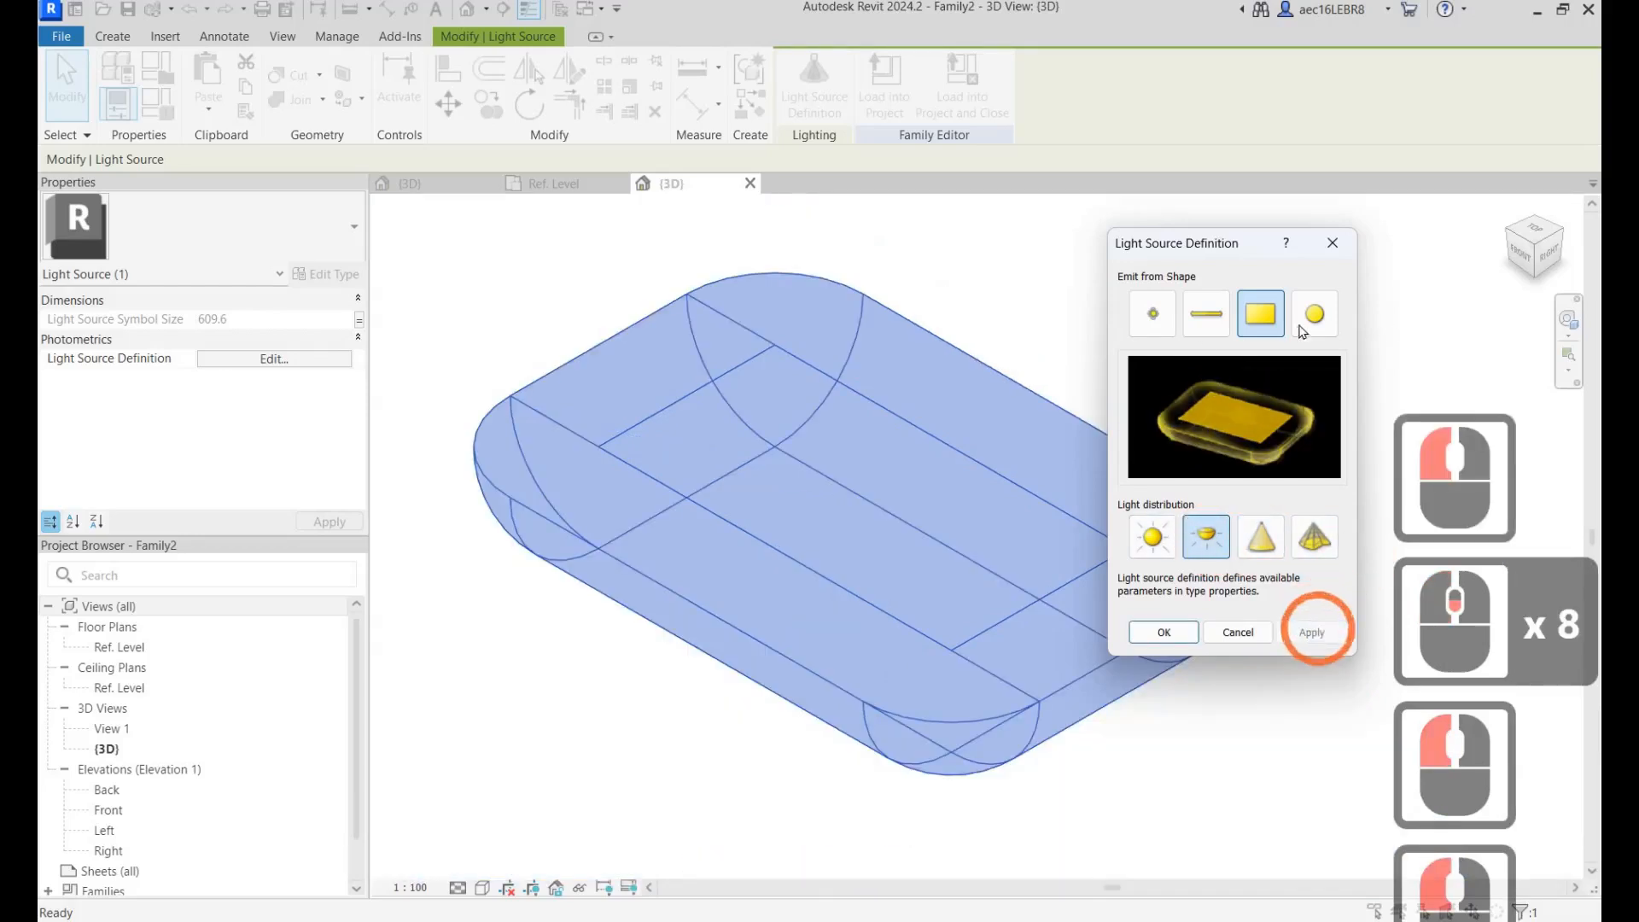
Try the circle and line emit shapes with hemispherical distribution, and the line shape with spherical distribution.
click(1315, 327)
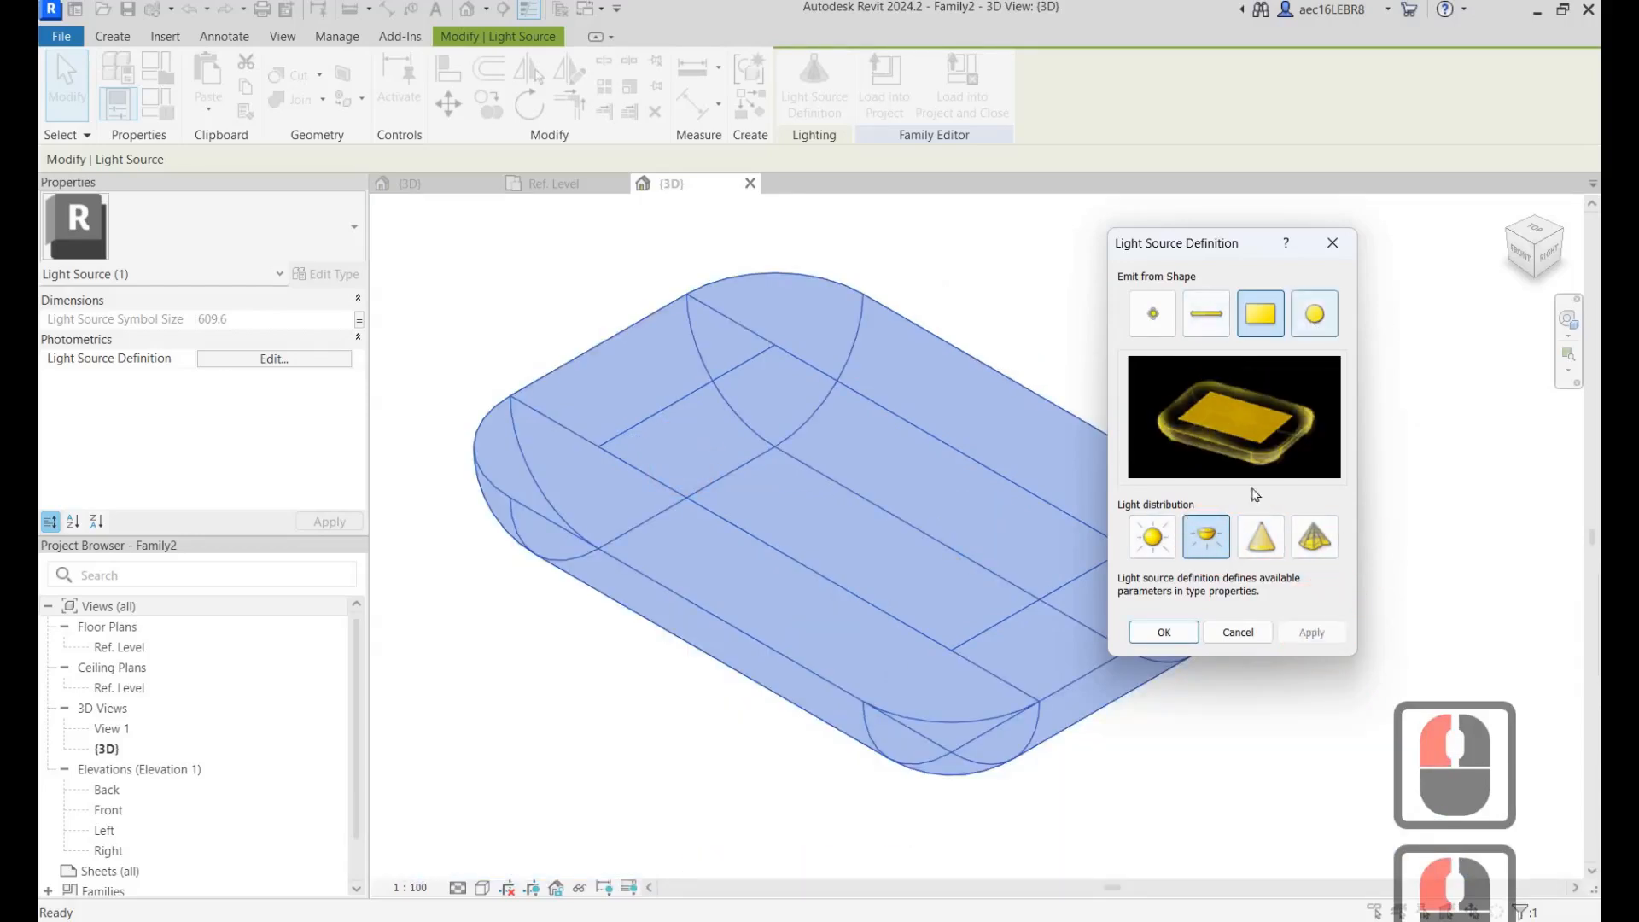
click(1312, 632)
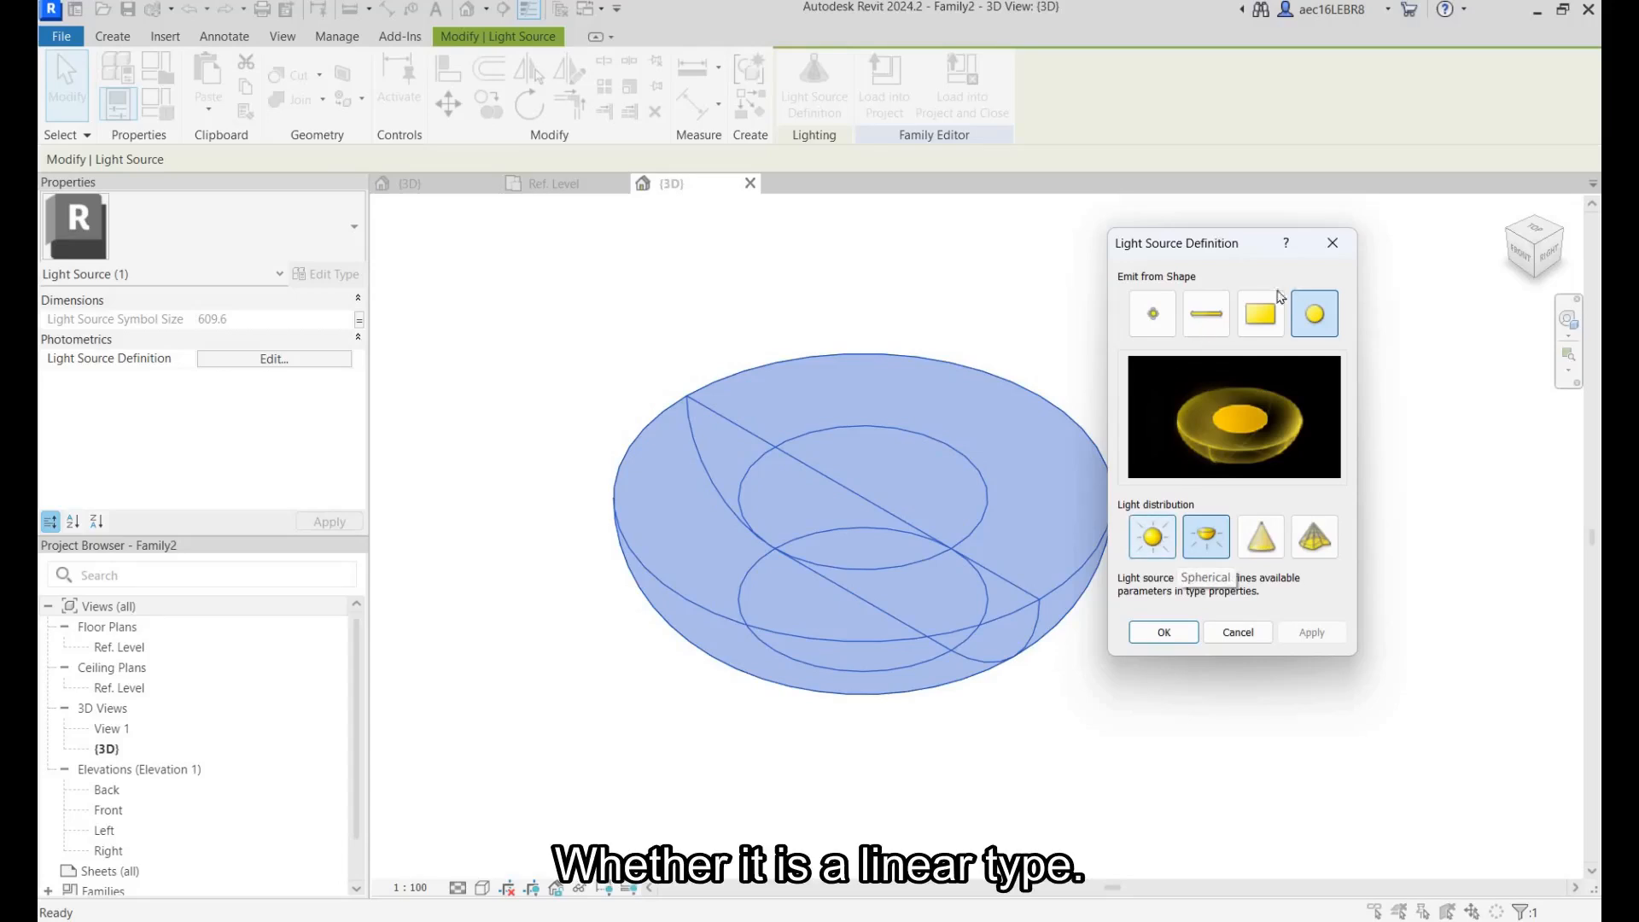
click(1207, 314)
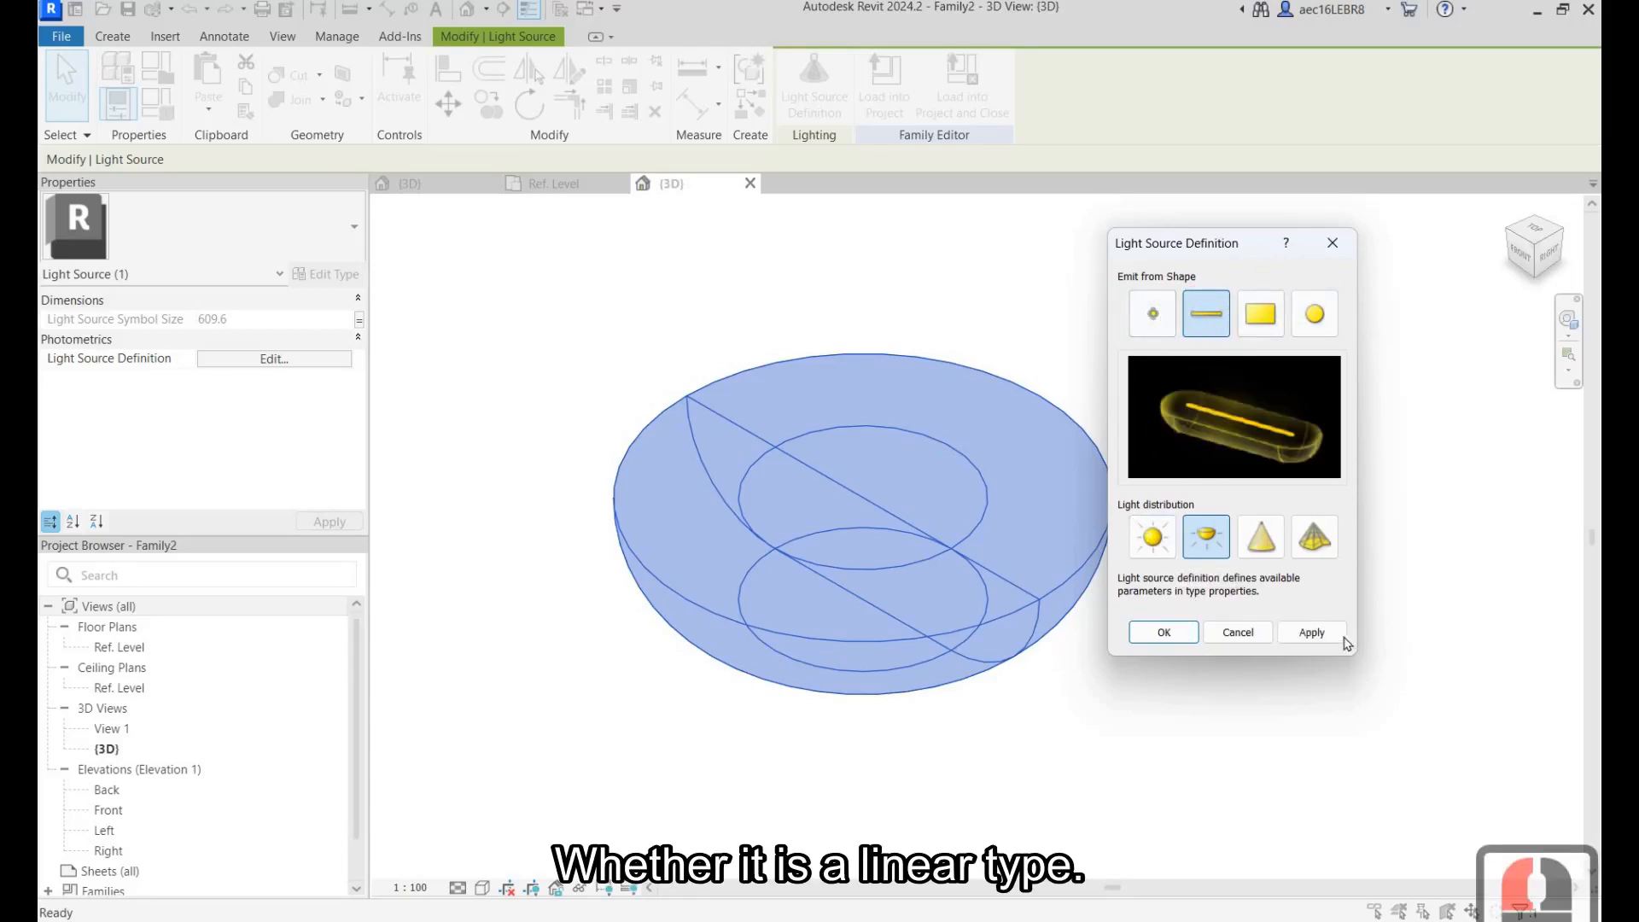
click(1312, 633)
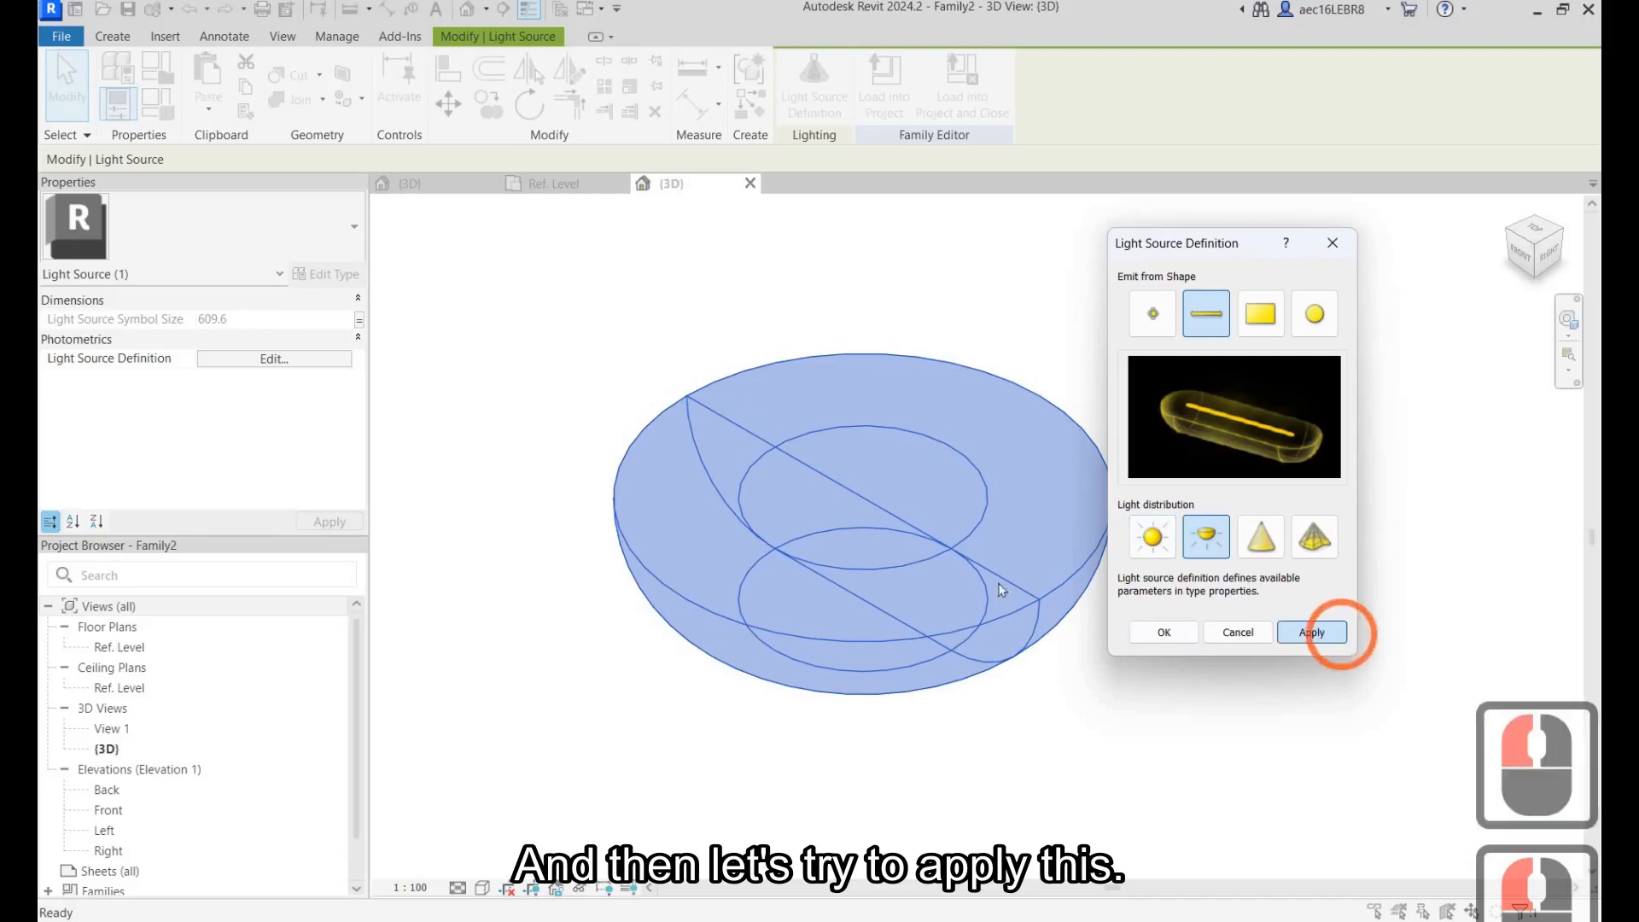
click(1312, 632)
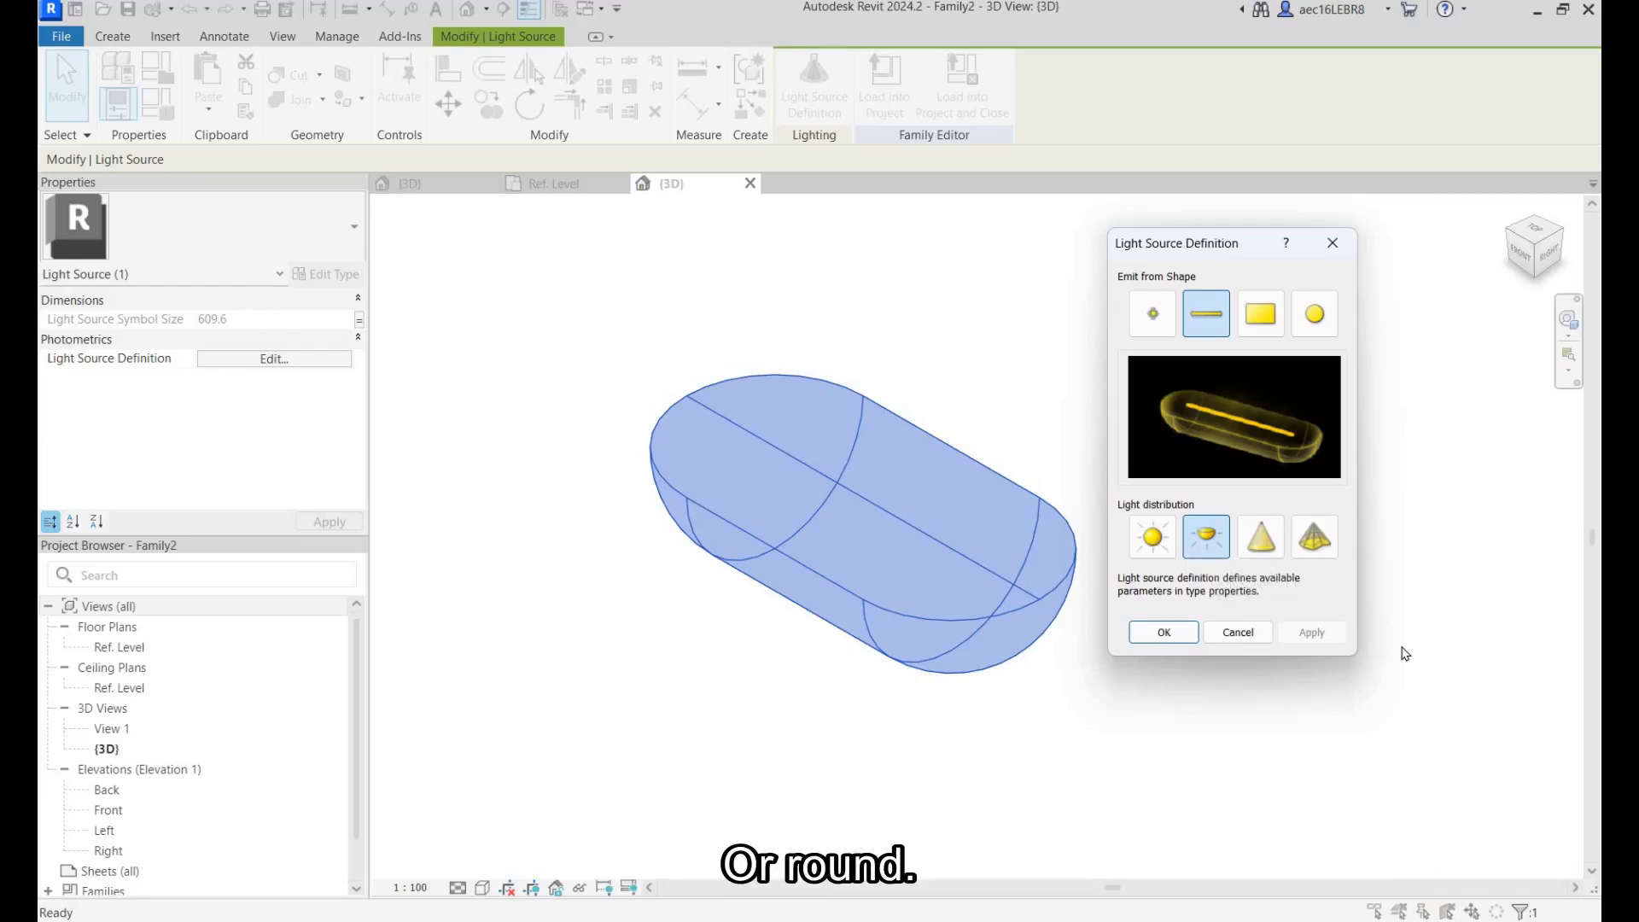
click(1326, 635)
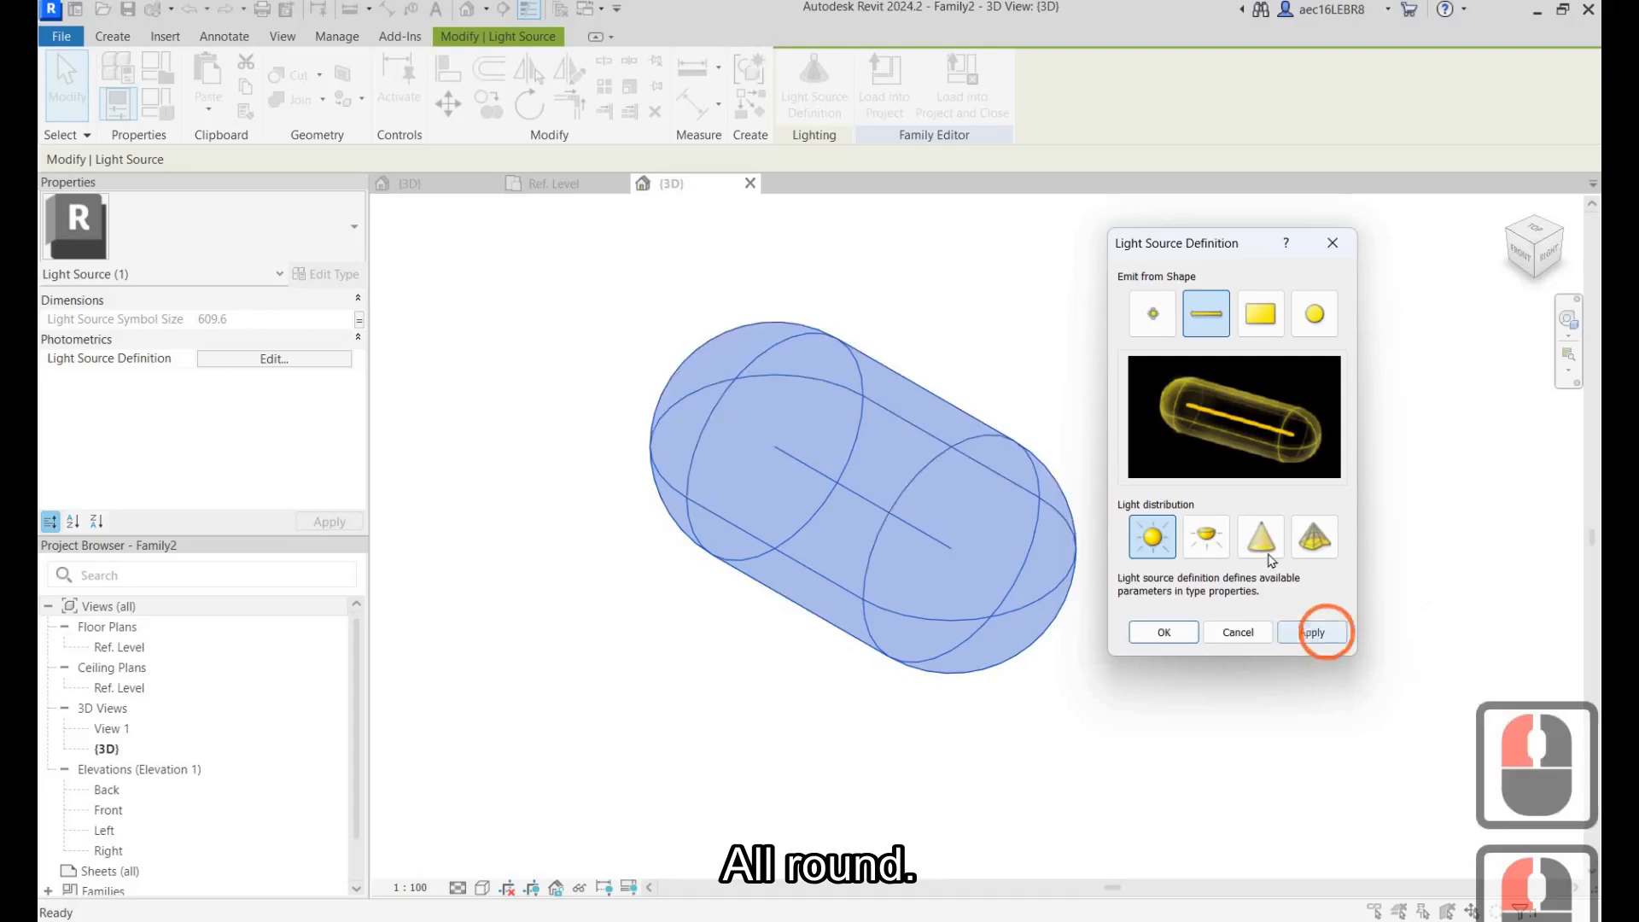
Set the light source to a point emit shape with spot light distribution and close its definition.
click(1269, 551)
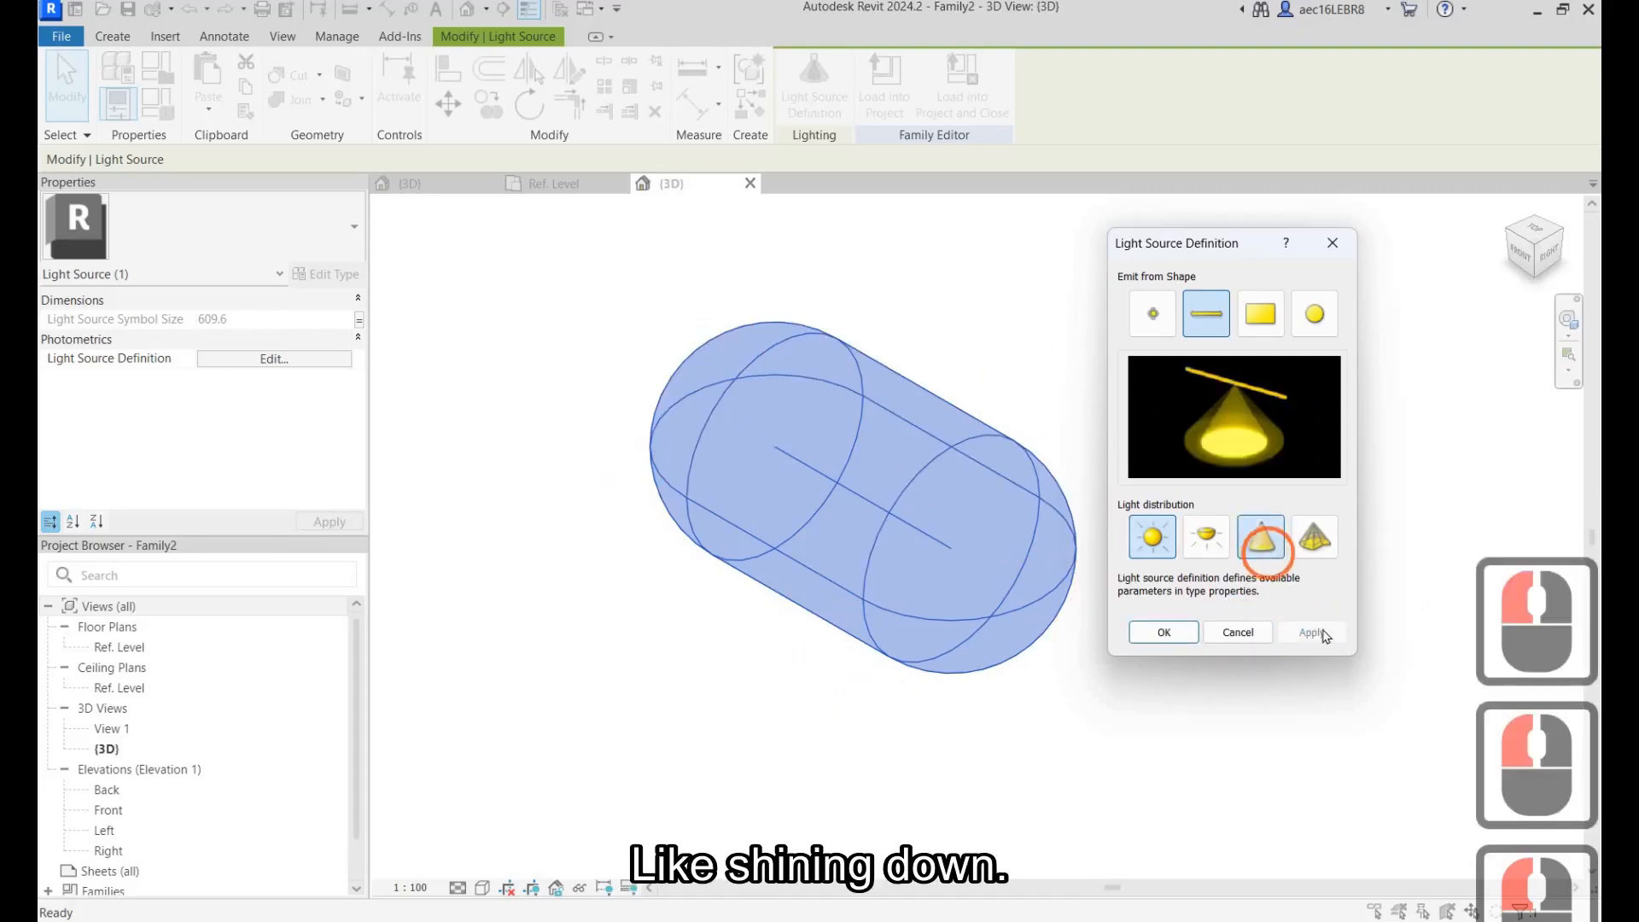
click(1313, 633)
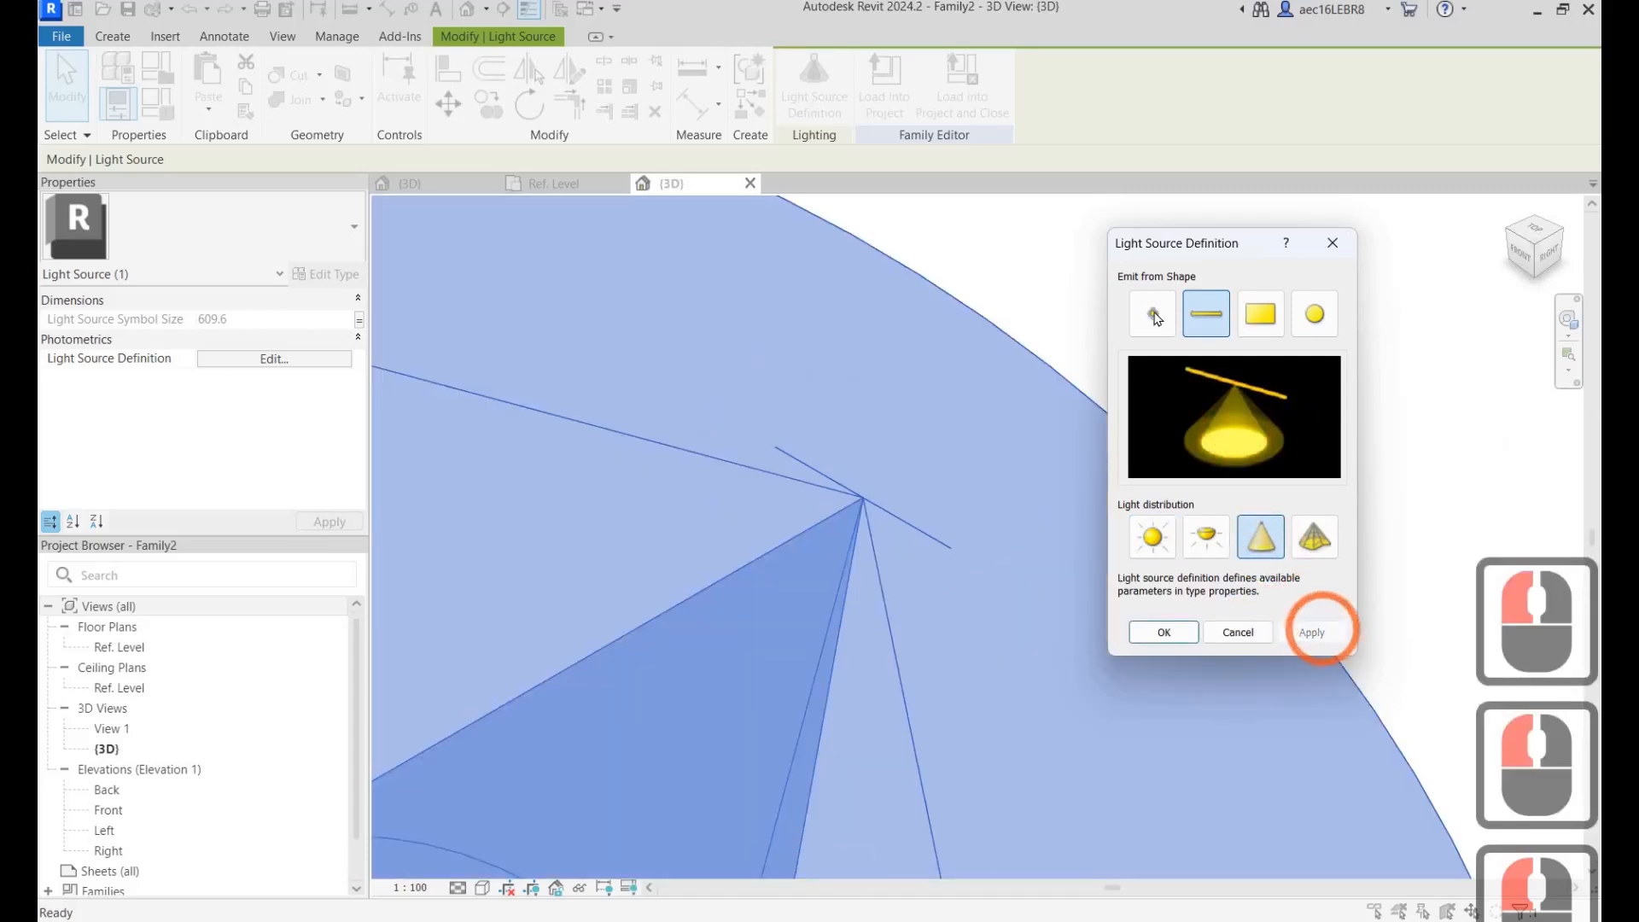
click(1153, 316)
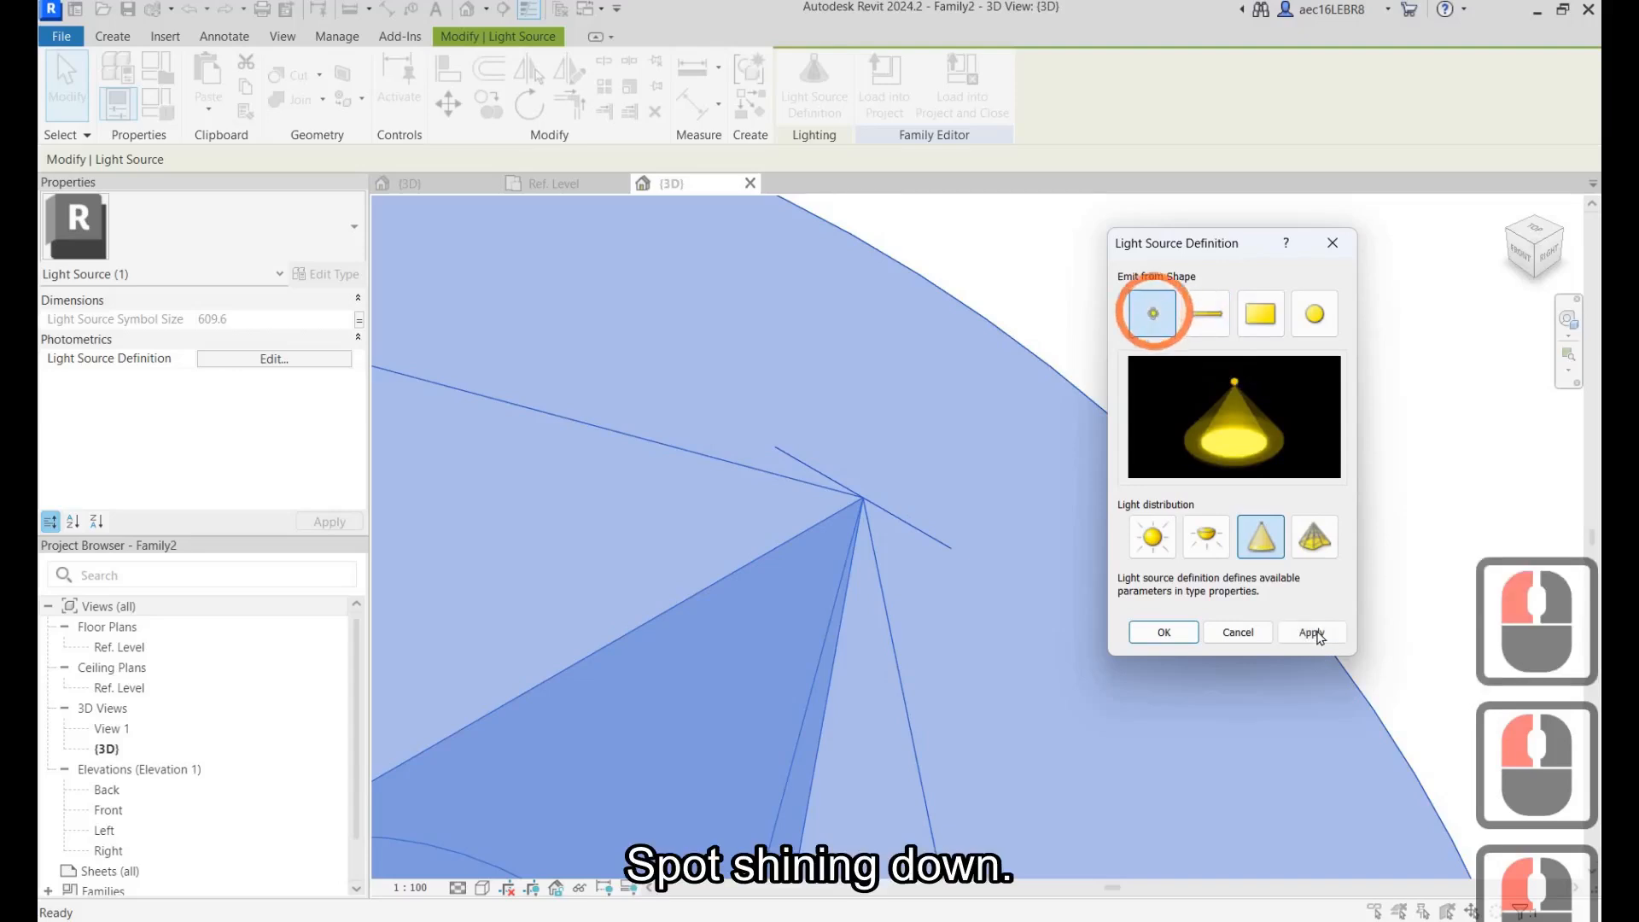
click(1311, 632)
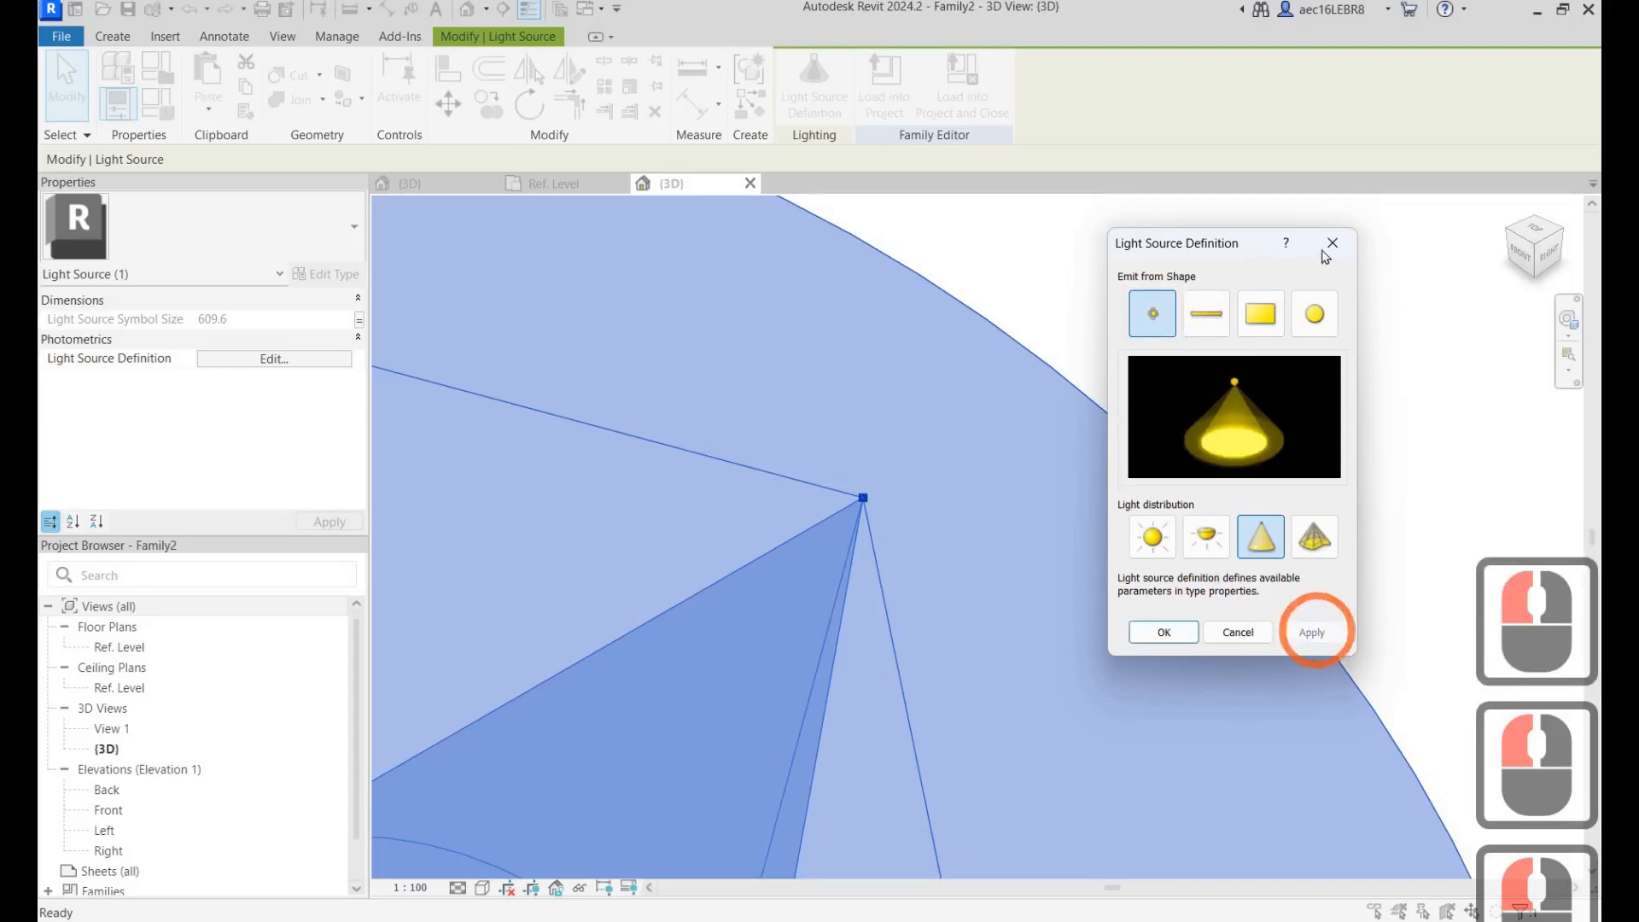
click(997, 424)
scroll(998, 424, down, 14)
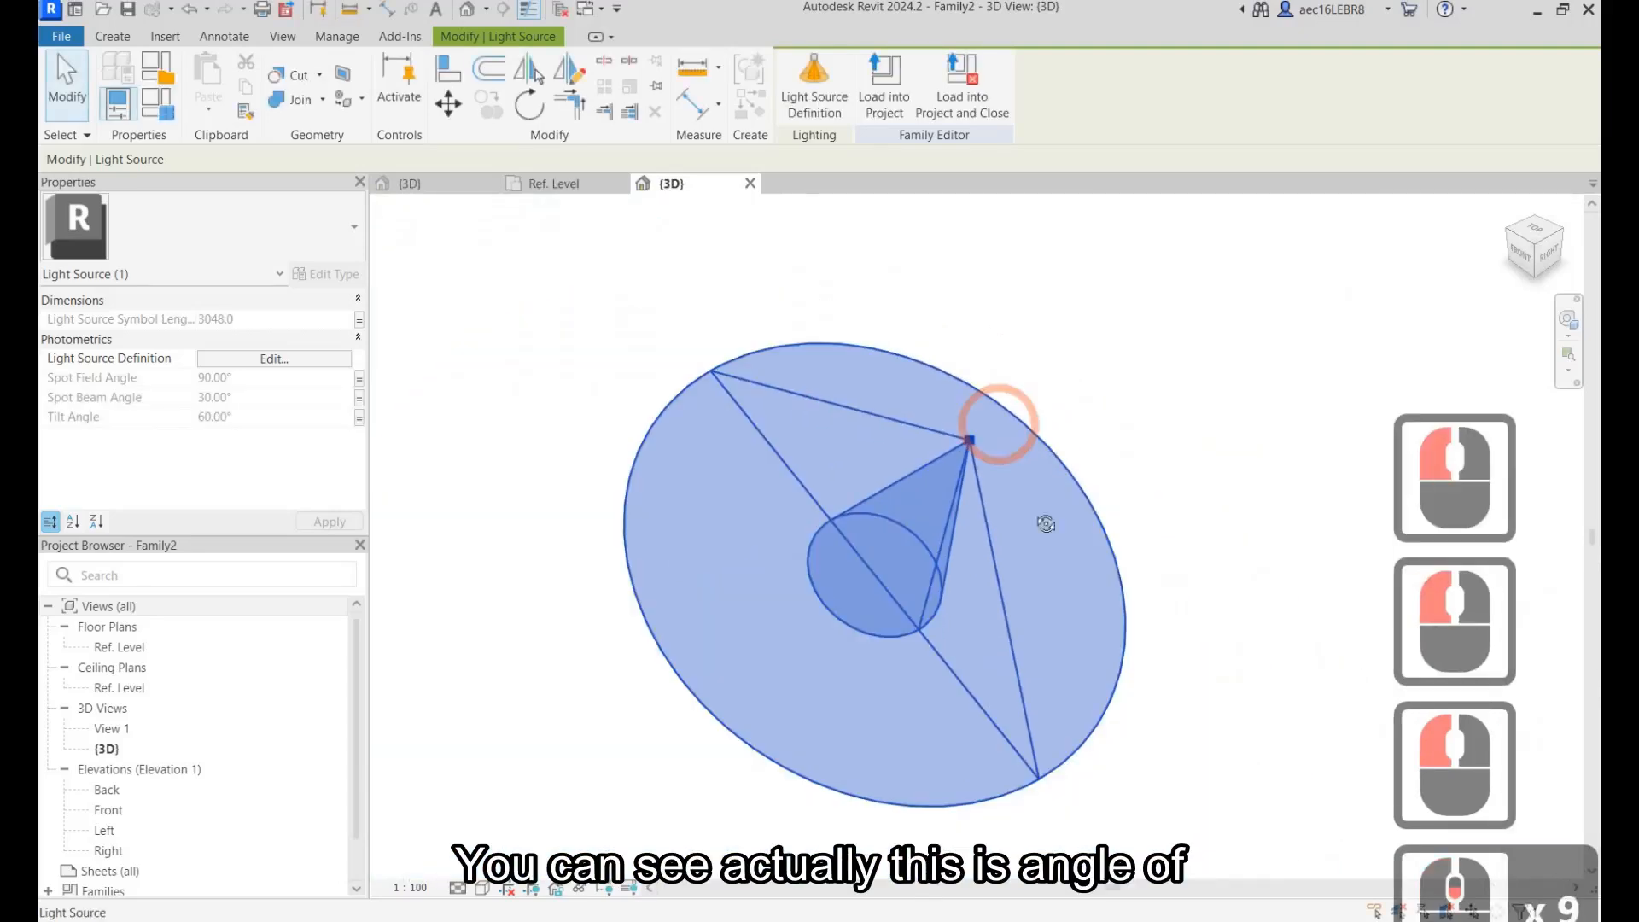
Examine the spot light cone from the side in 3D and in the Front elevation.
shift+middle_drag(1111, 365, 1071, 337)
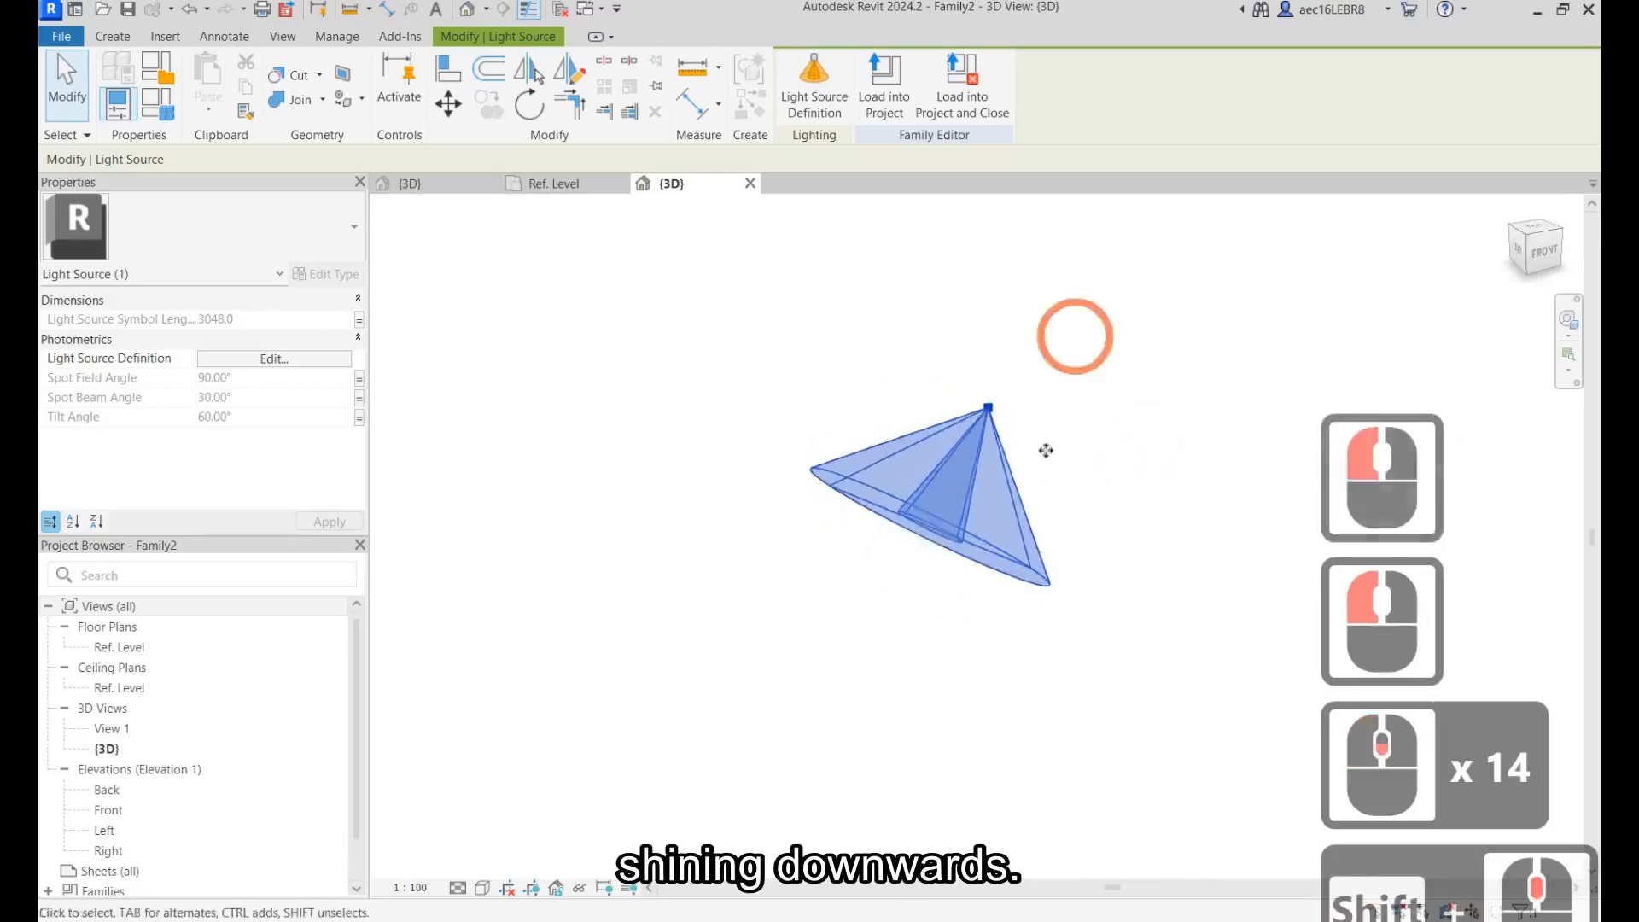
click(1123, 464)
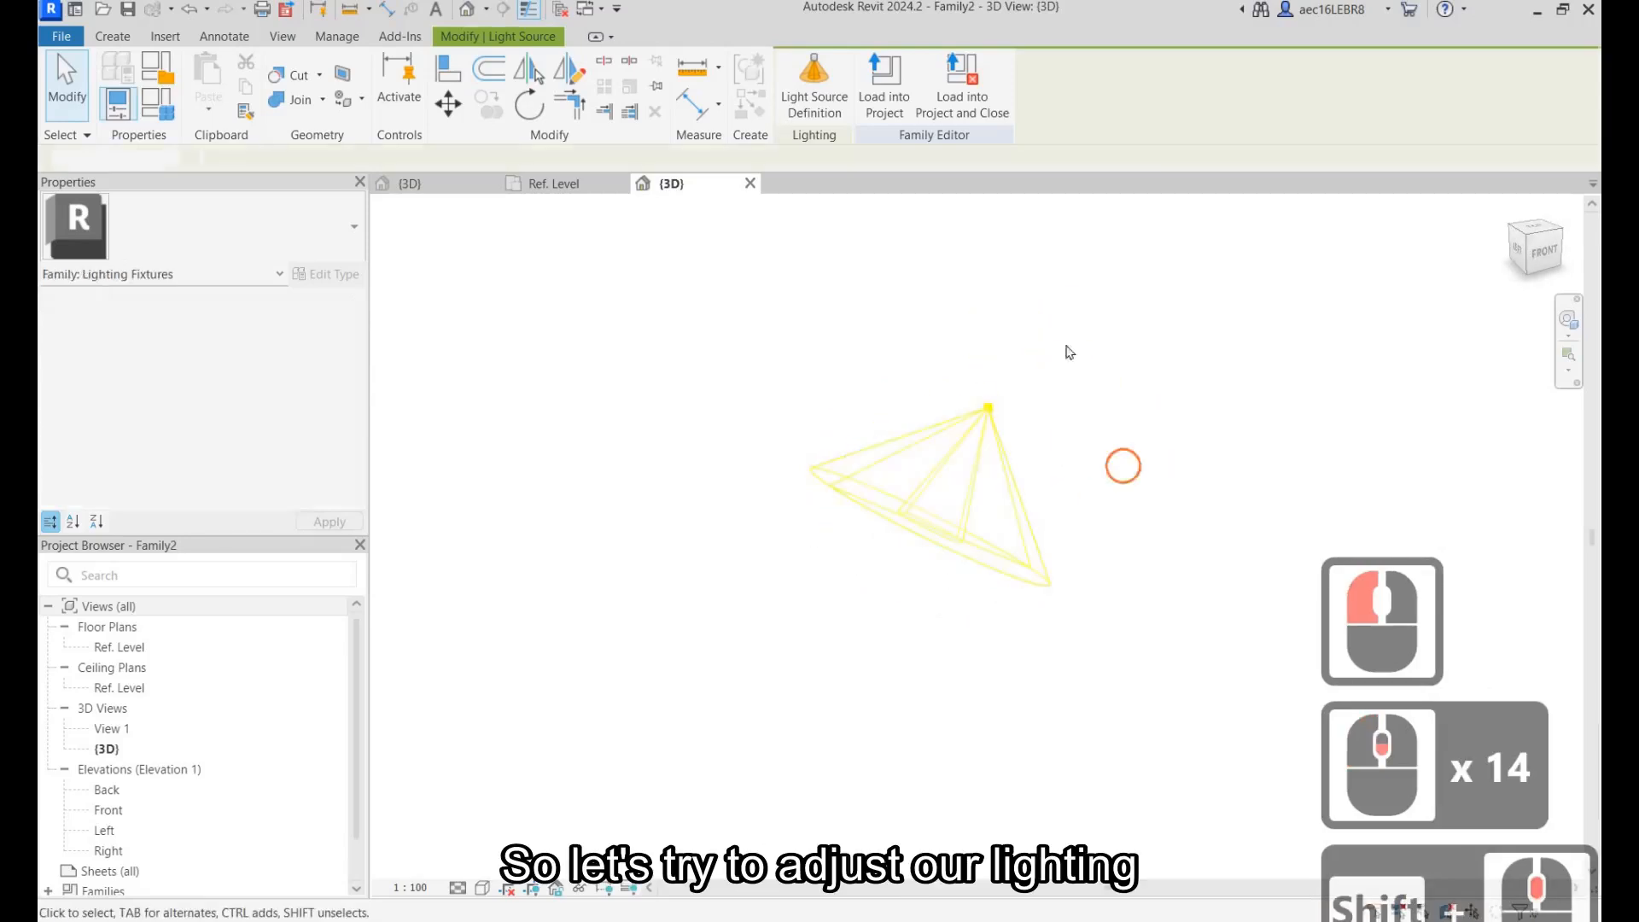
click(780, 116)
click(1079, 249)
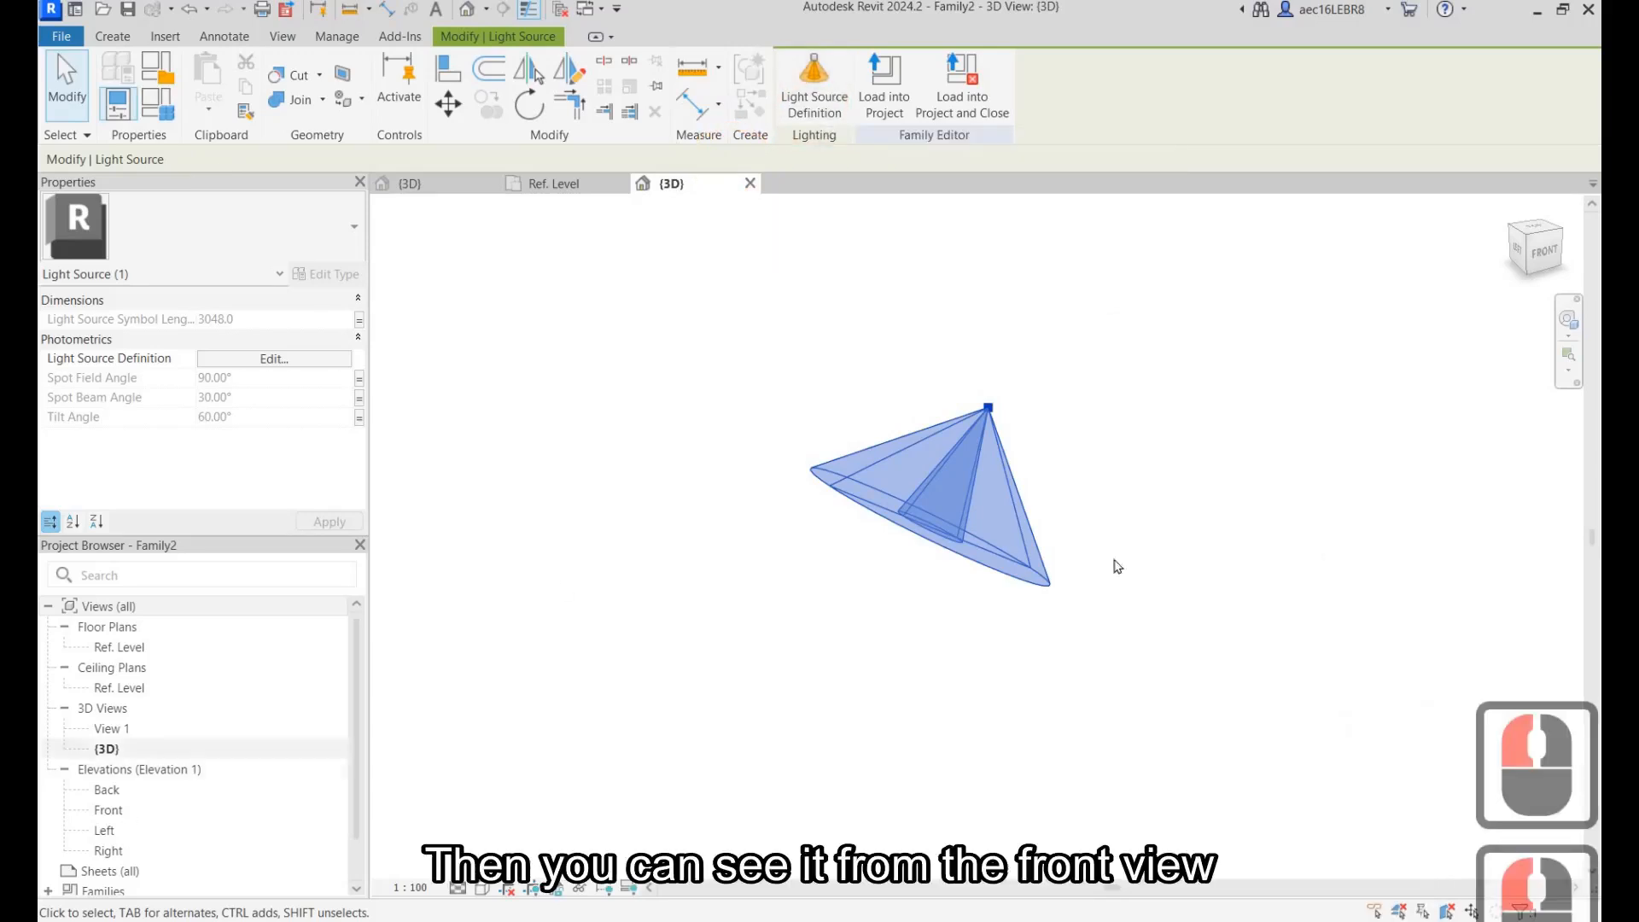
double_click(108, 810)
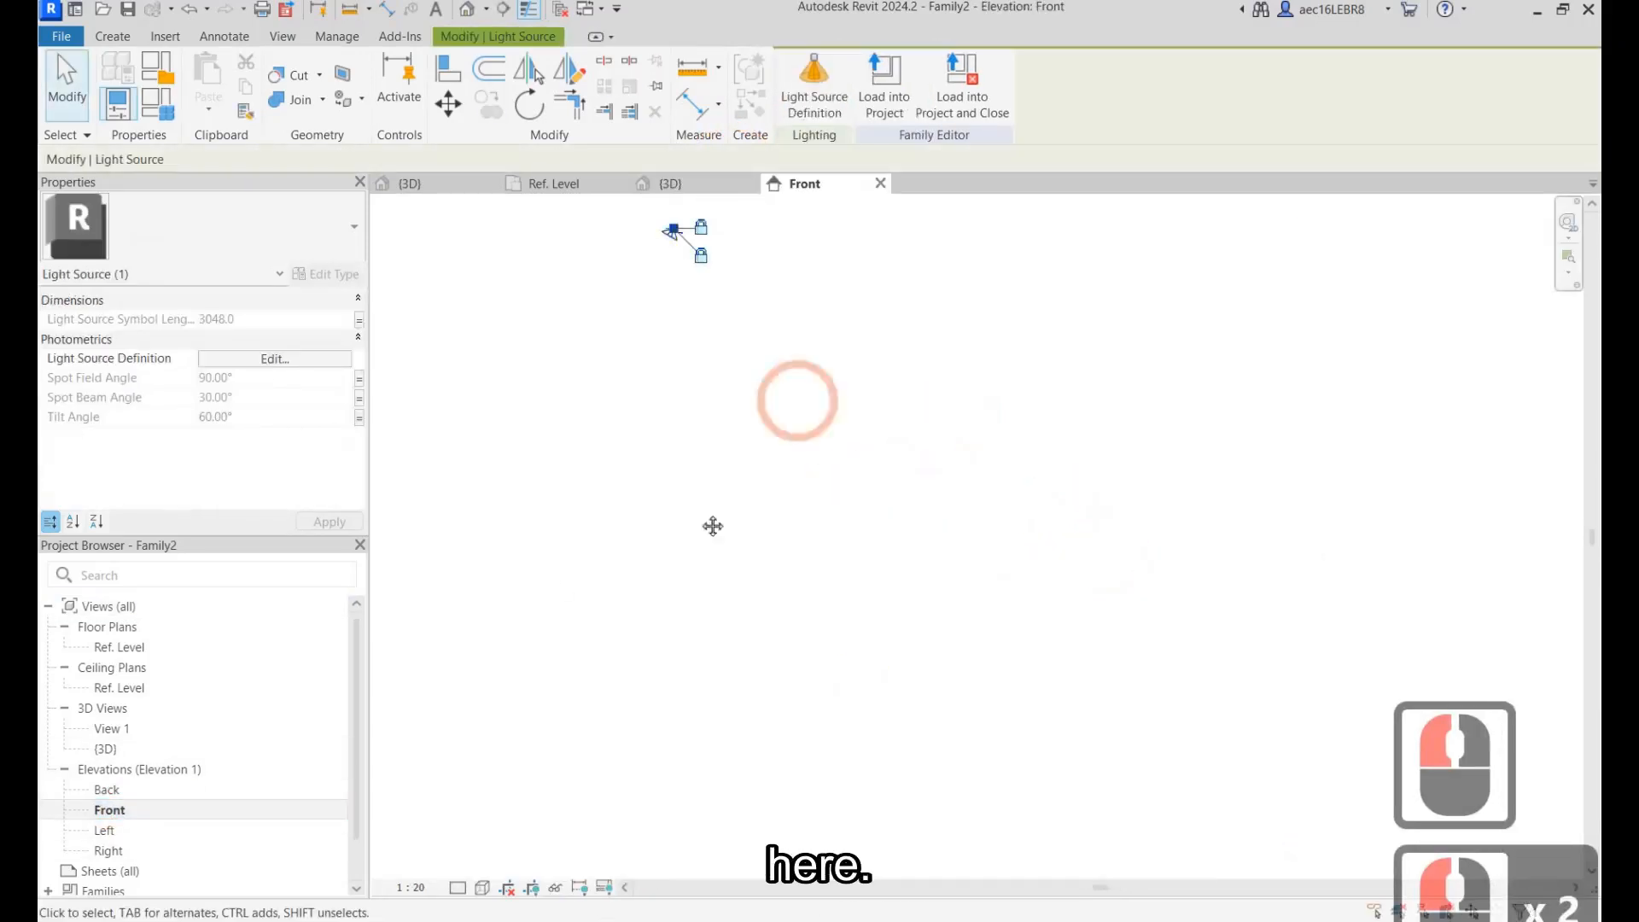
scroll(734, 374, up, 10)
middle_drag(734, 413, 743, 670)
scroll(735, 378, up, 10)
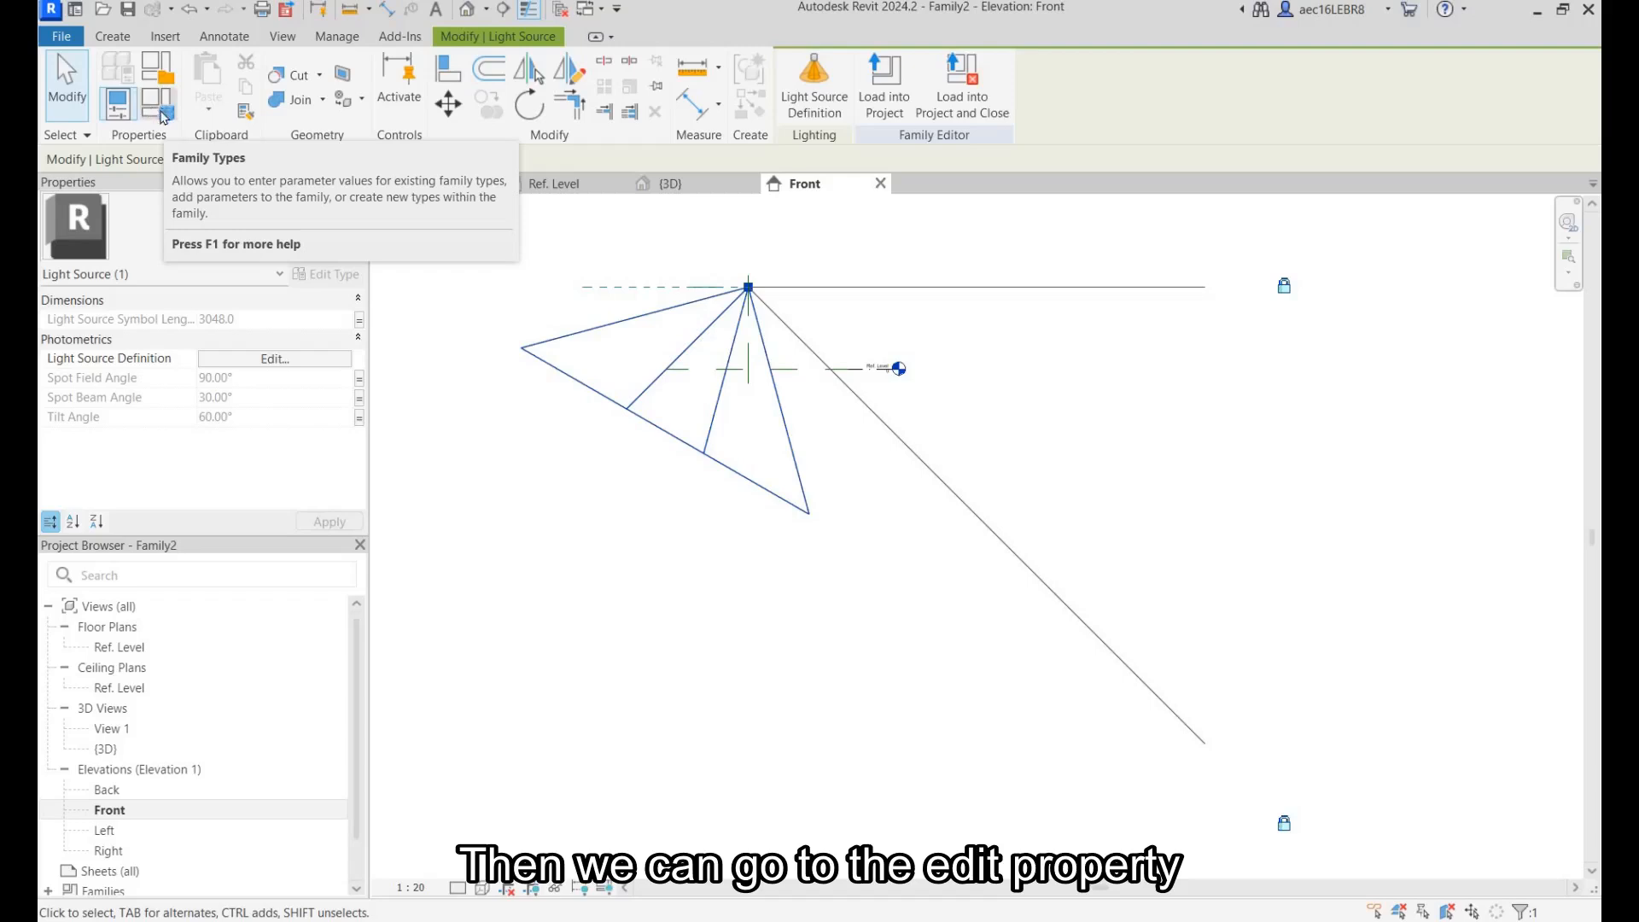
Set the light source's Tilt Angle to 90° in the family types so it shines straight down.
click(157, 102)
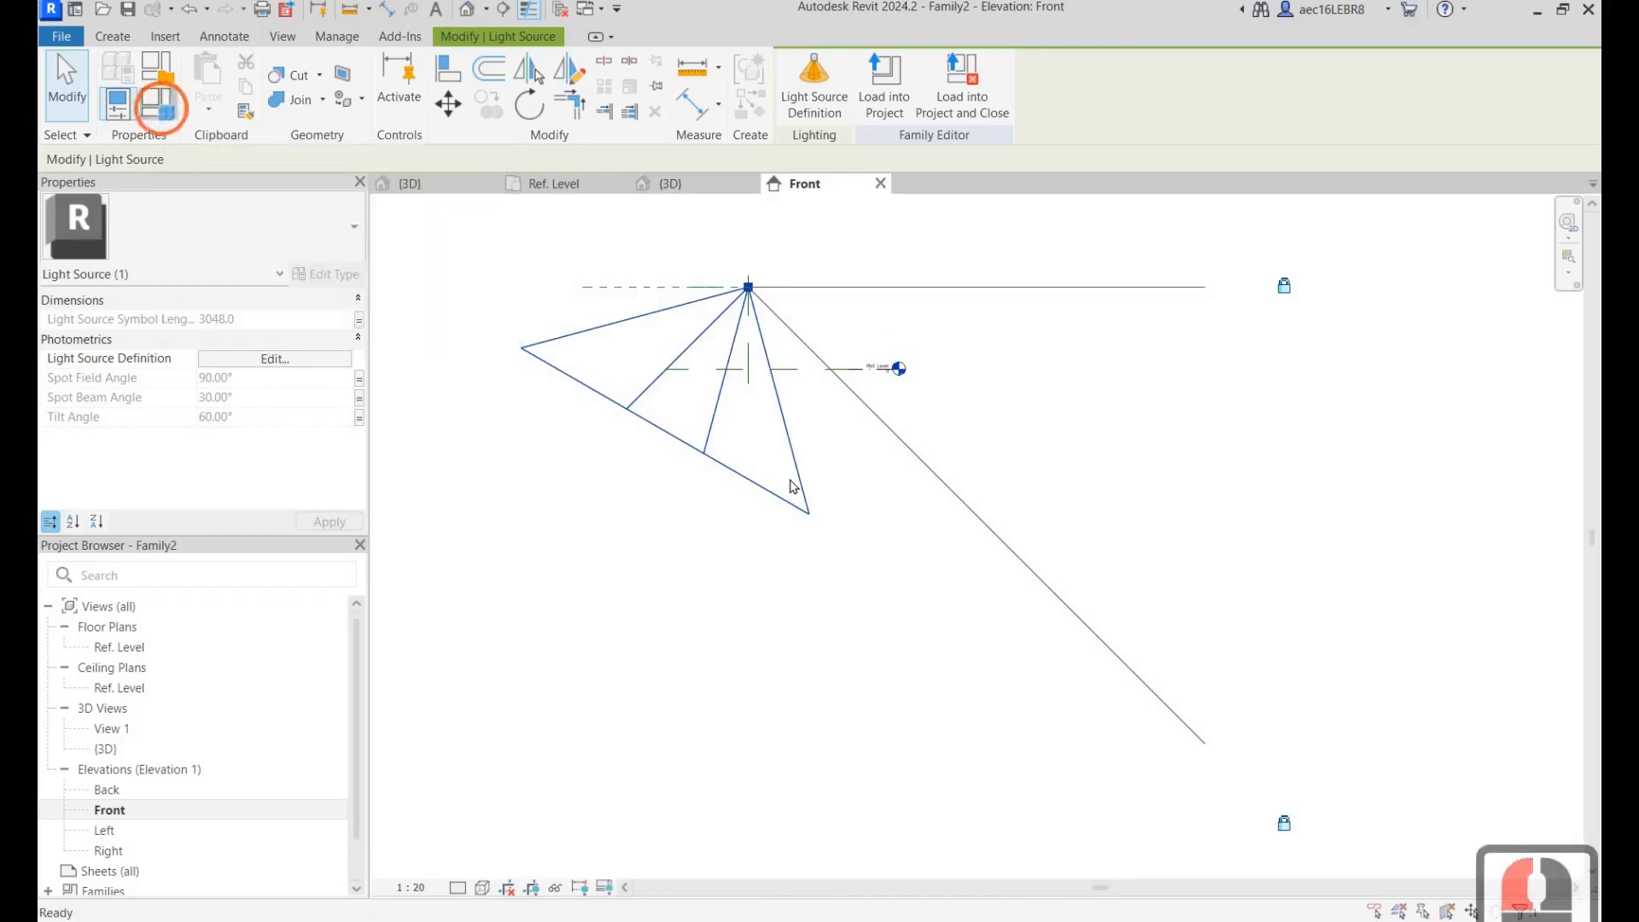
scroll(784, 583, down, 2)
scroll(784, 583, down, 4)
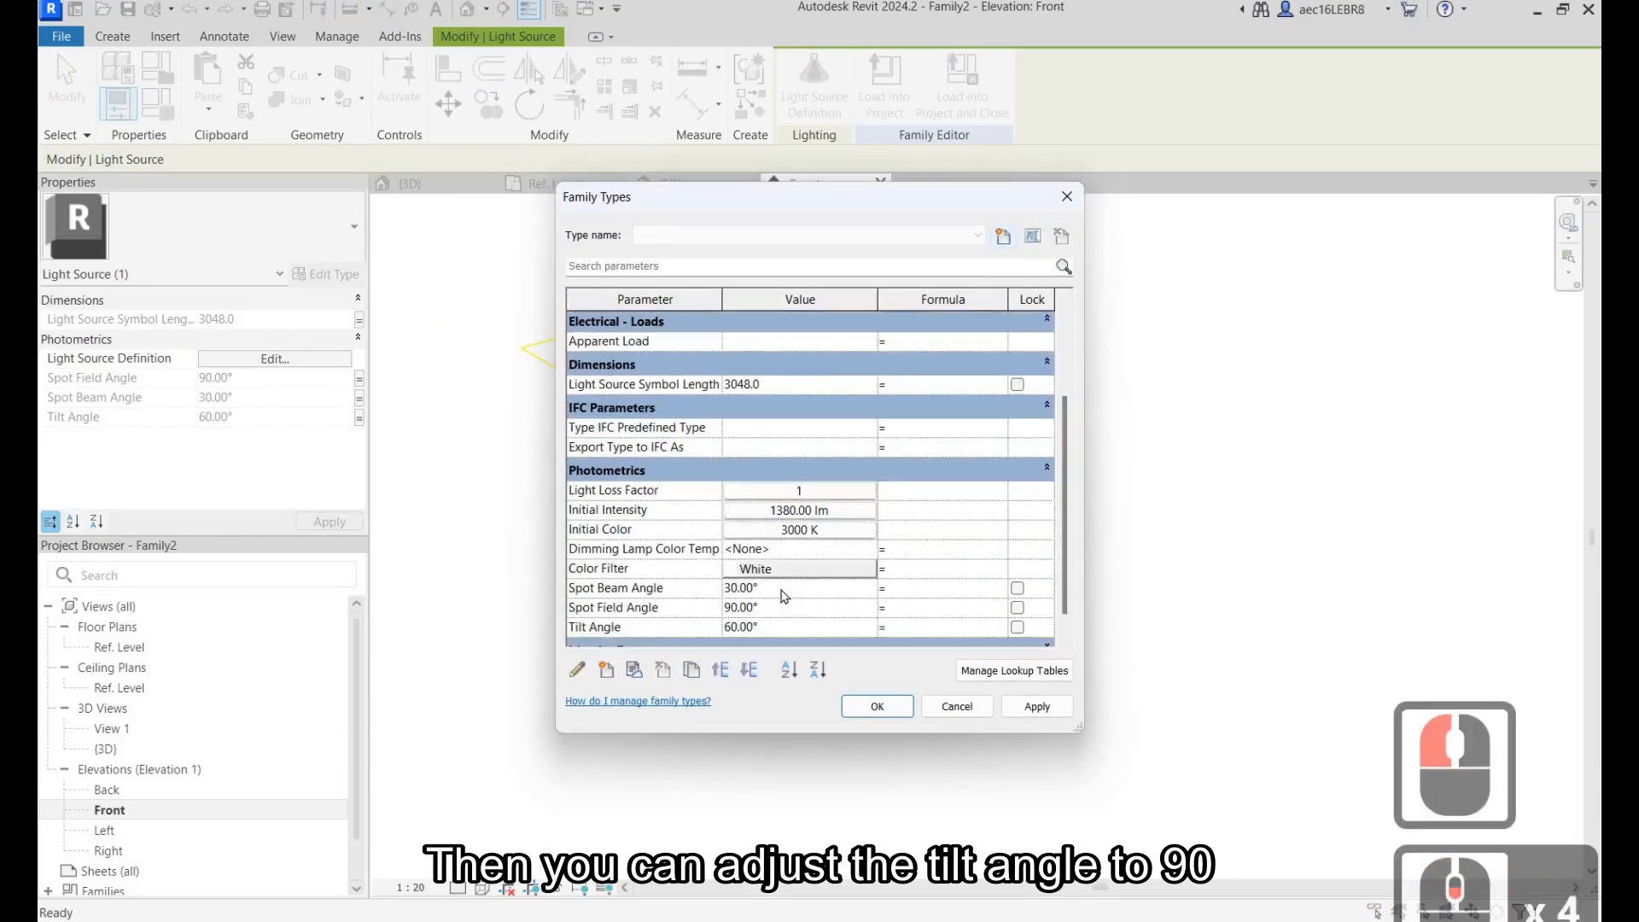
click(780, 589)
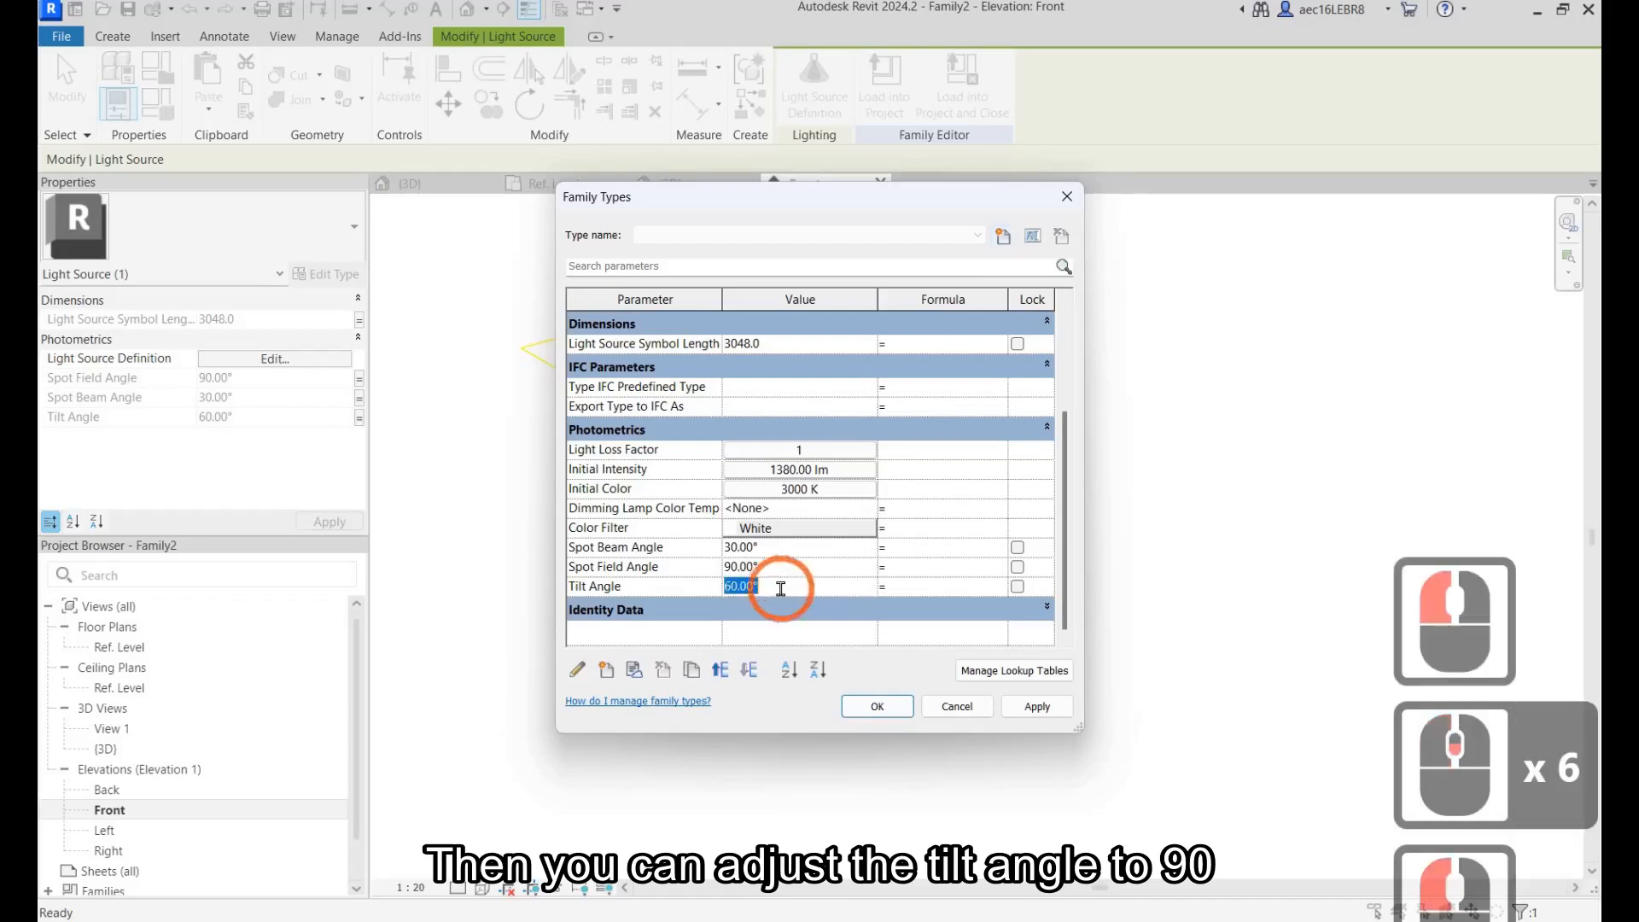
text(90)
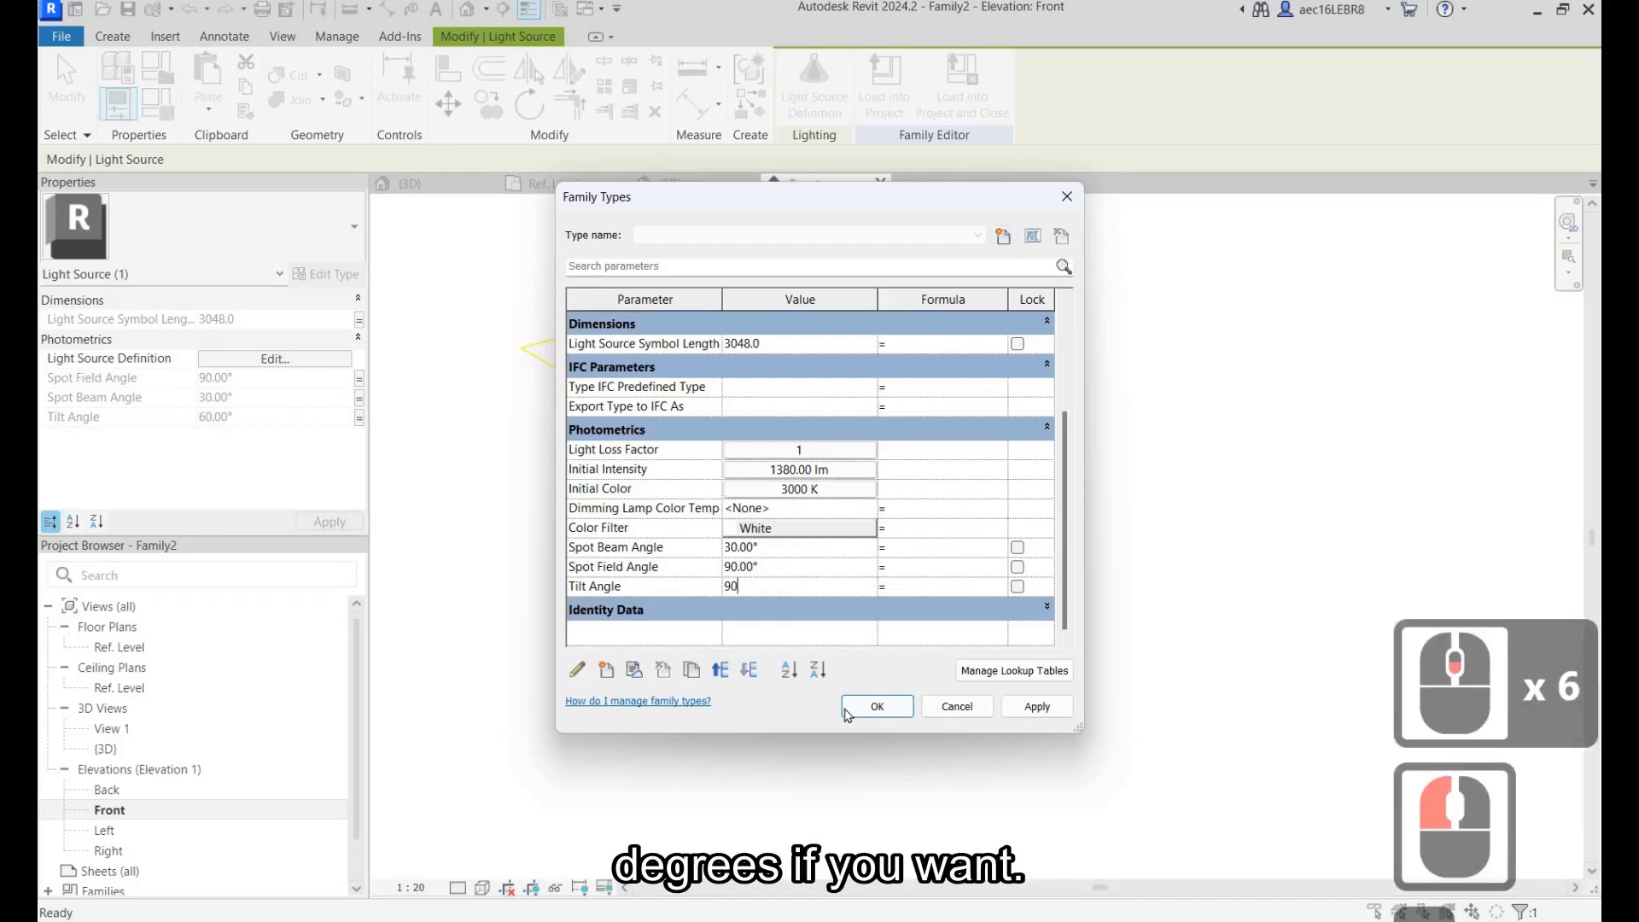
click(865, 708)
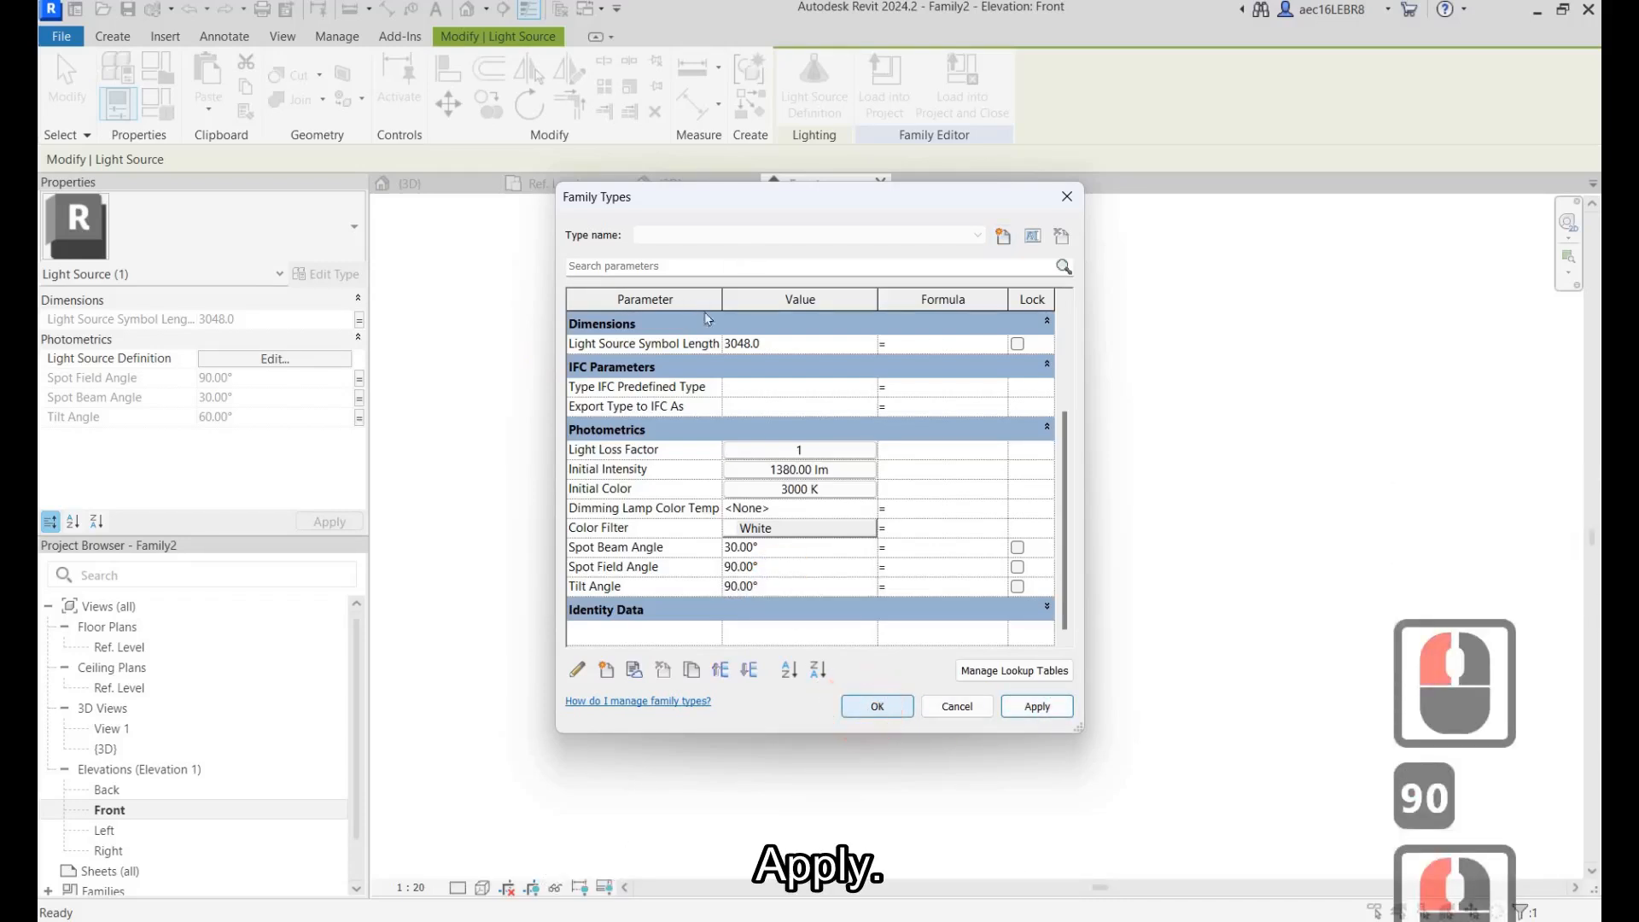
click(877, 706)
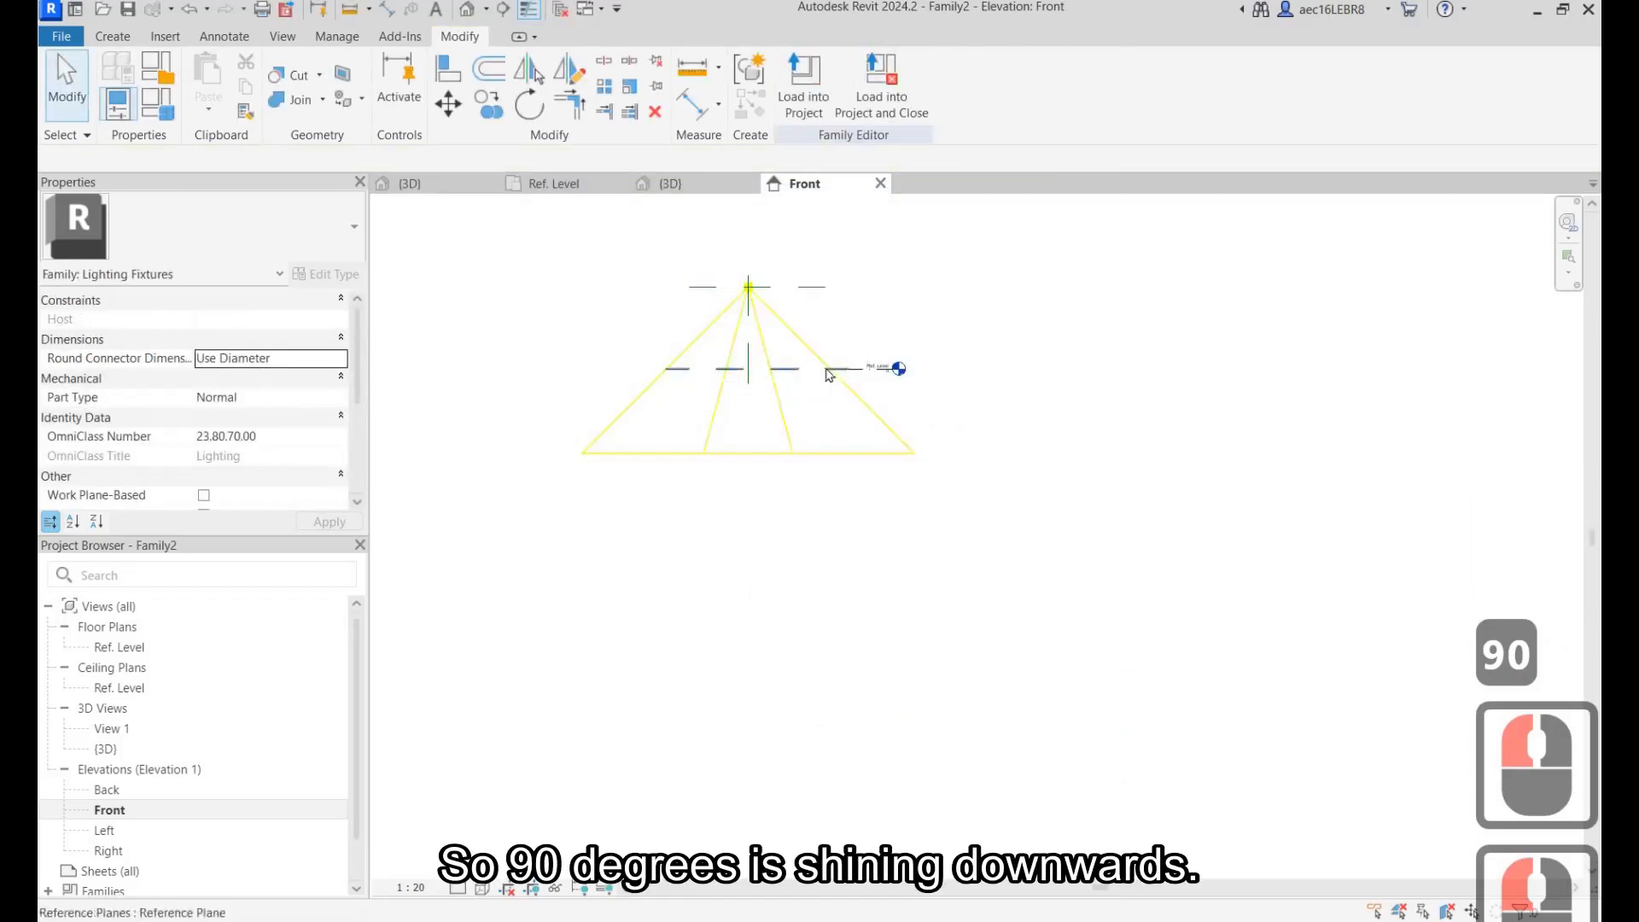
scroll(896, 290, up, 7)
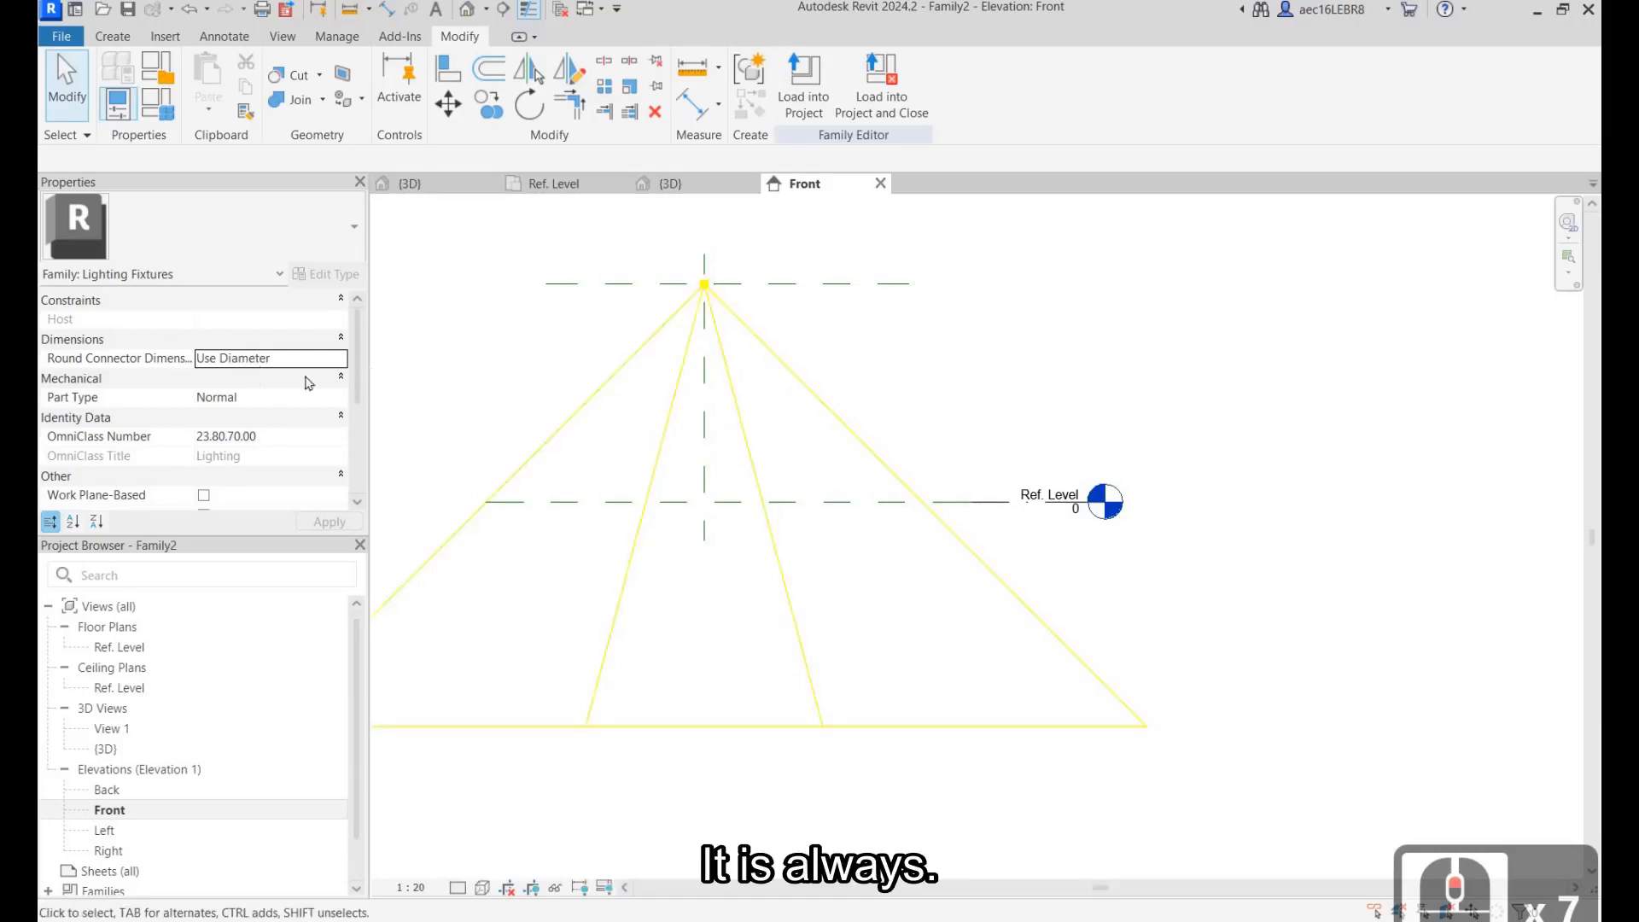
Check the light source's height above the Ref. Level with an aligned dimension, without placing it.
click(857, 287)
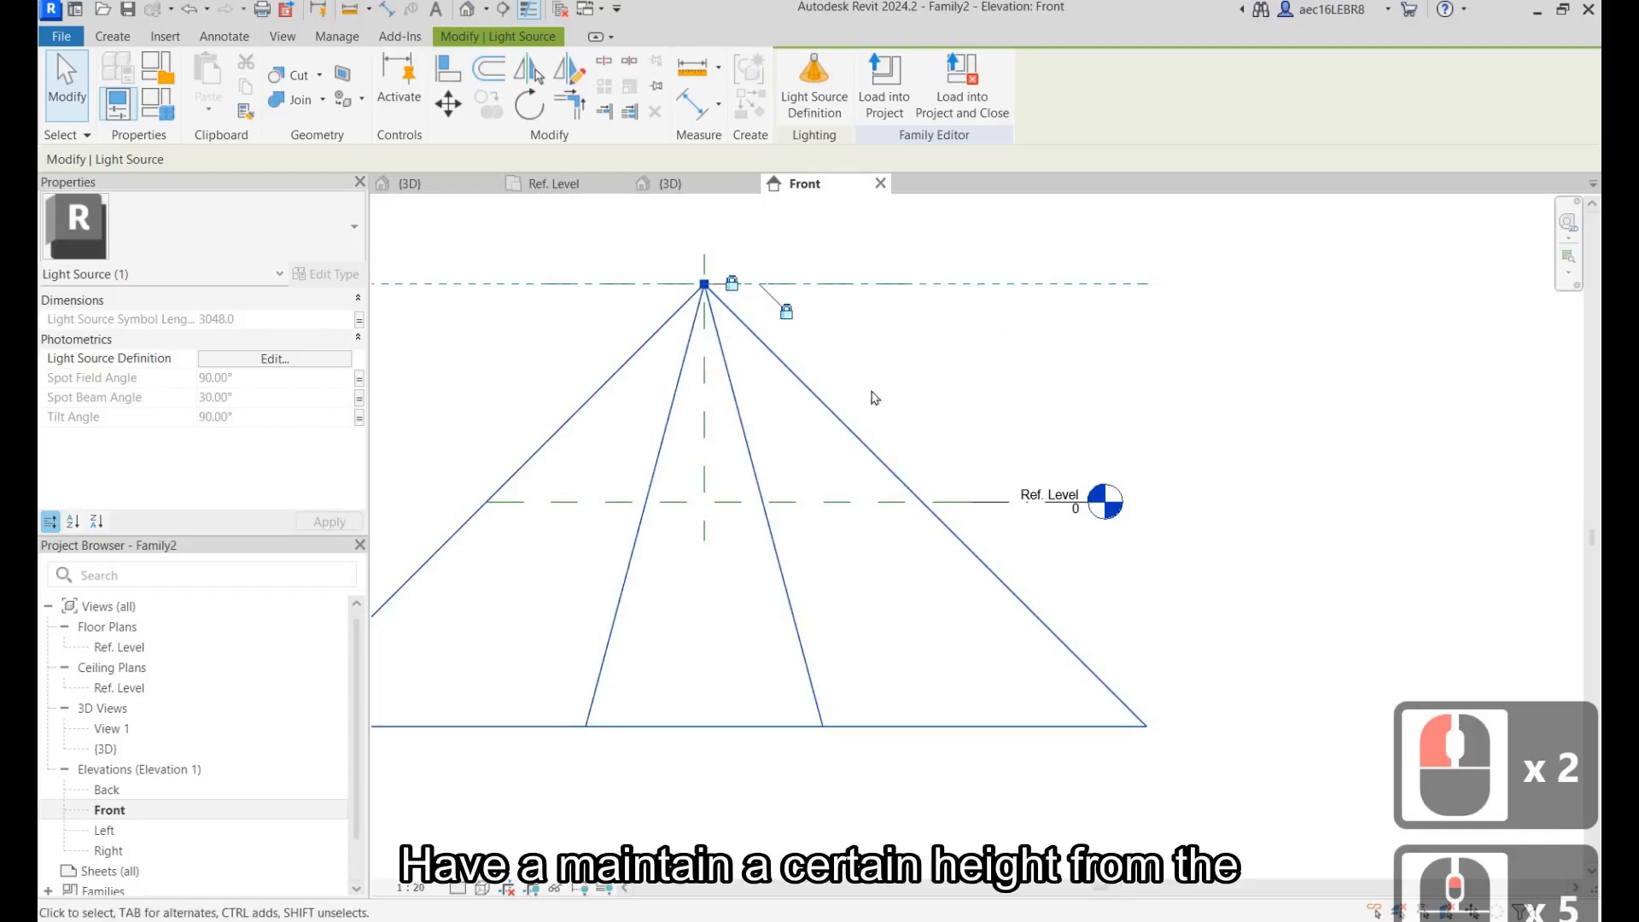
key(Escape)
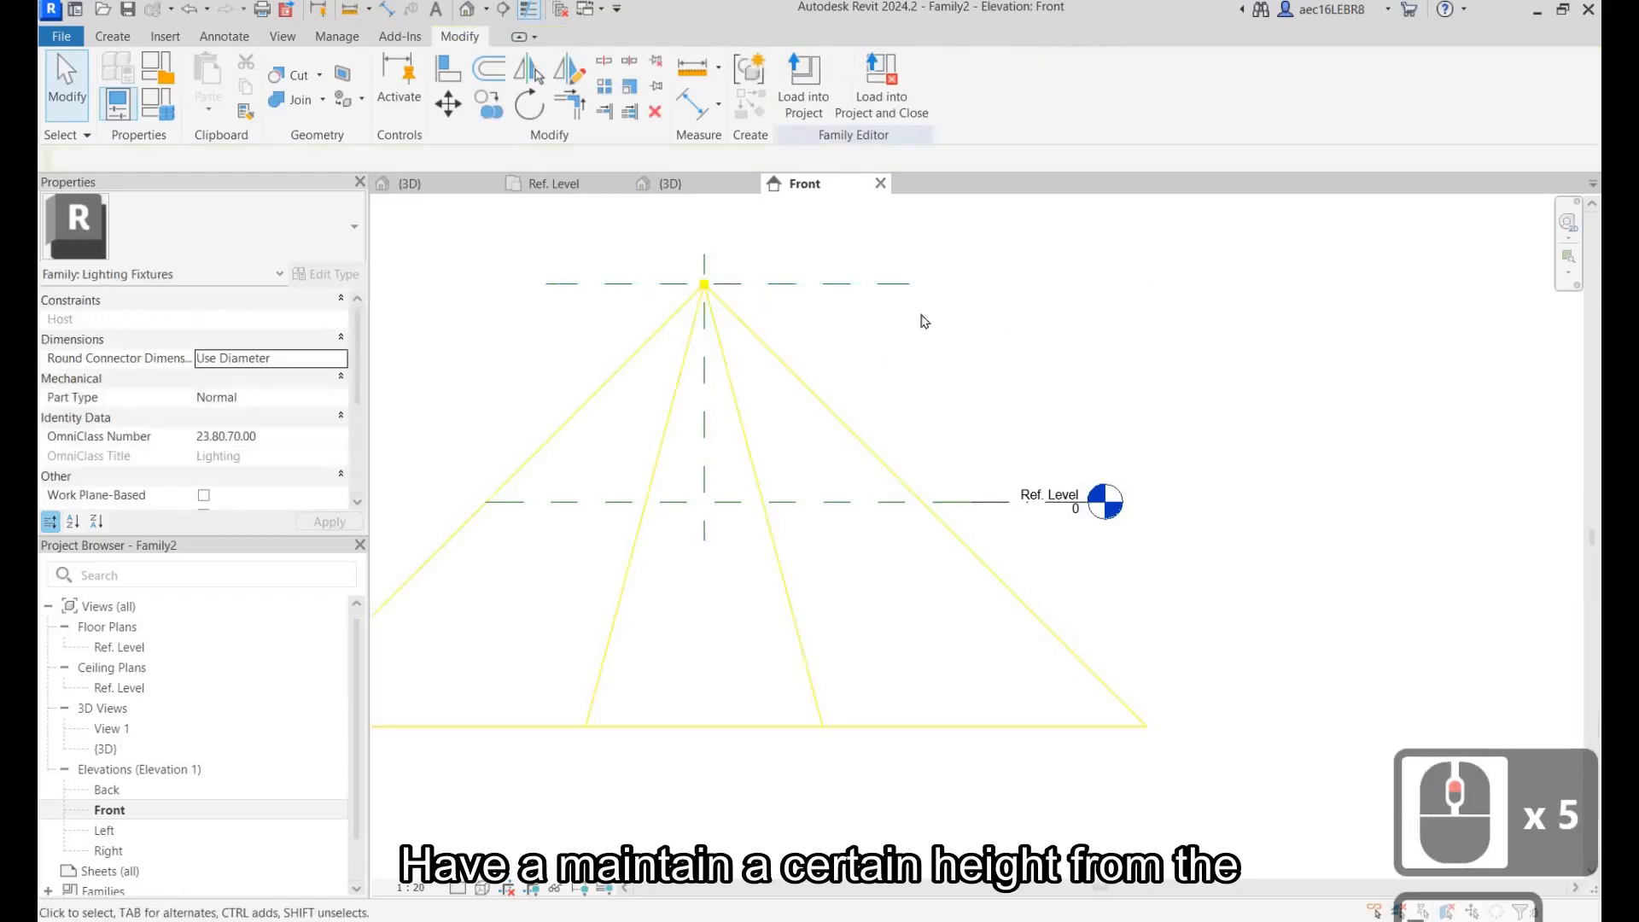
key(Escape)
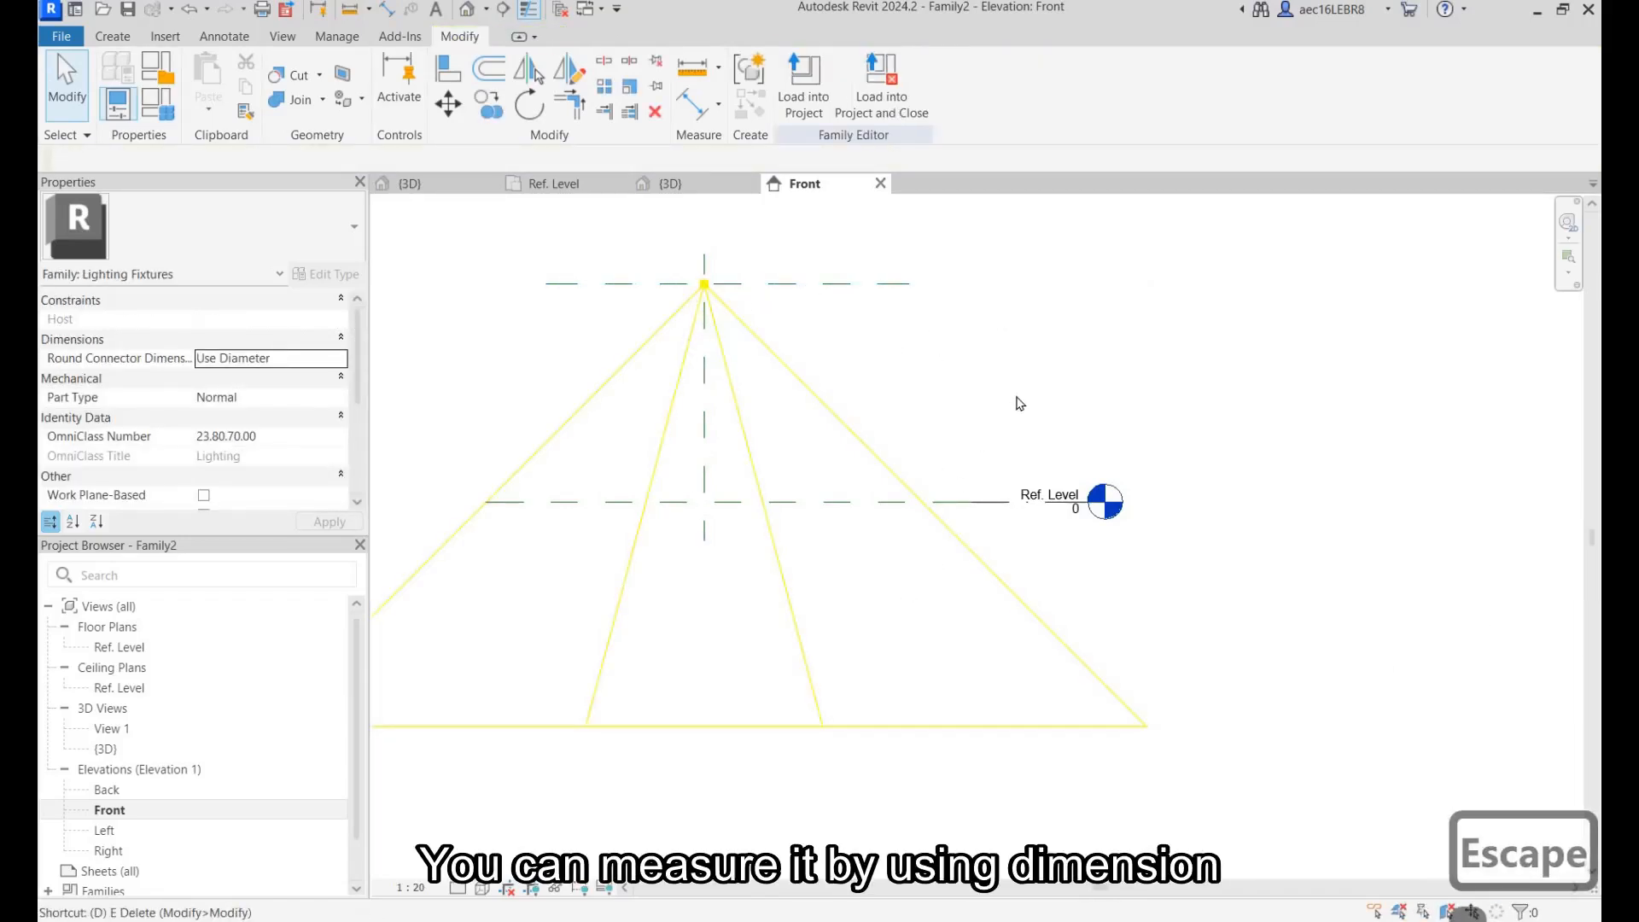
key(d)
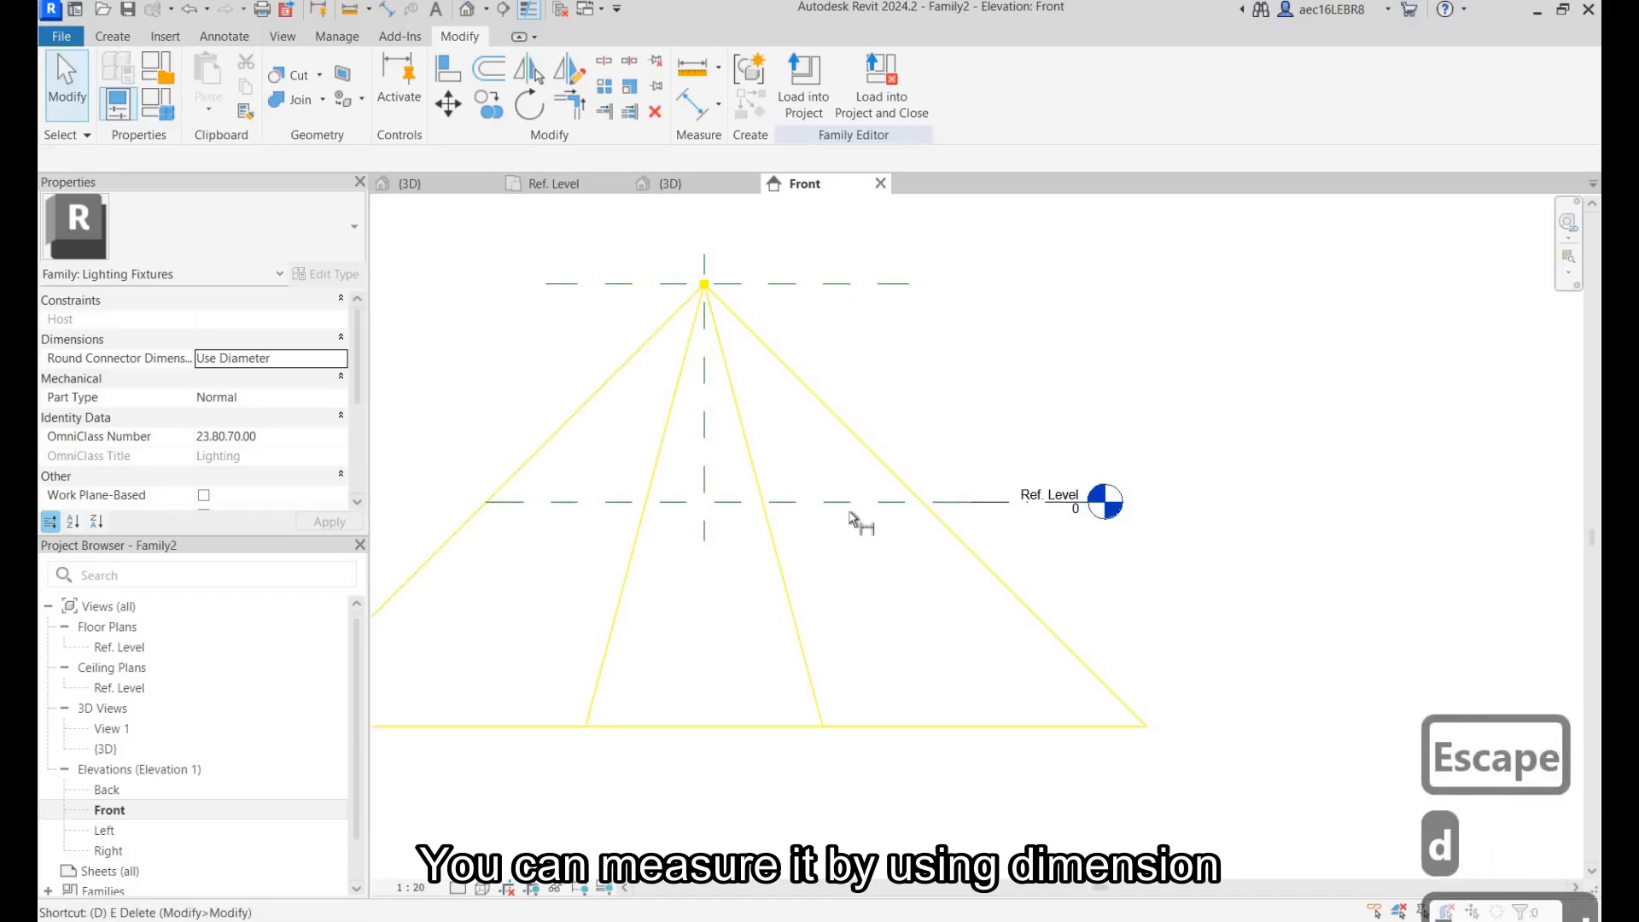
key(i)
click(835, 290)
click(854, 313)
scroll(859, 315, up, 4)
scroll(858, 316, down, 2)
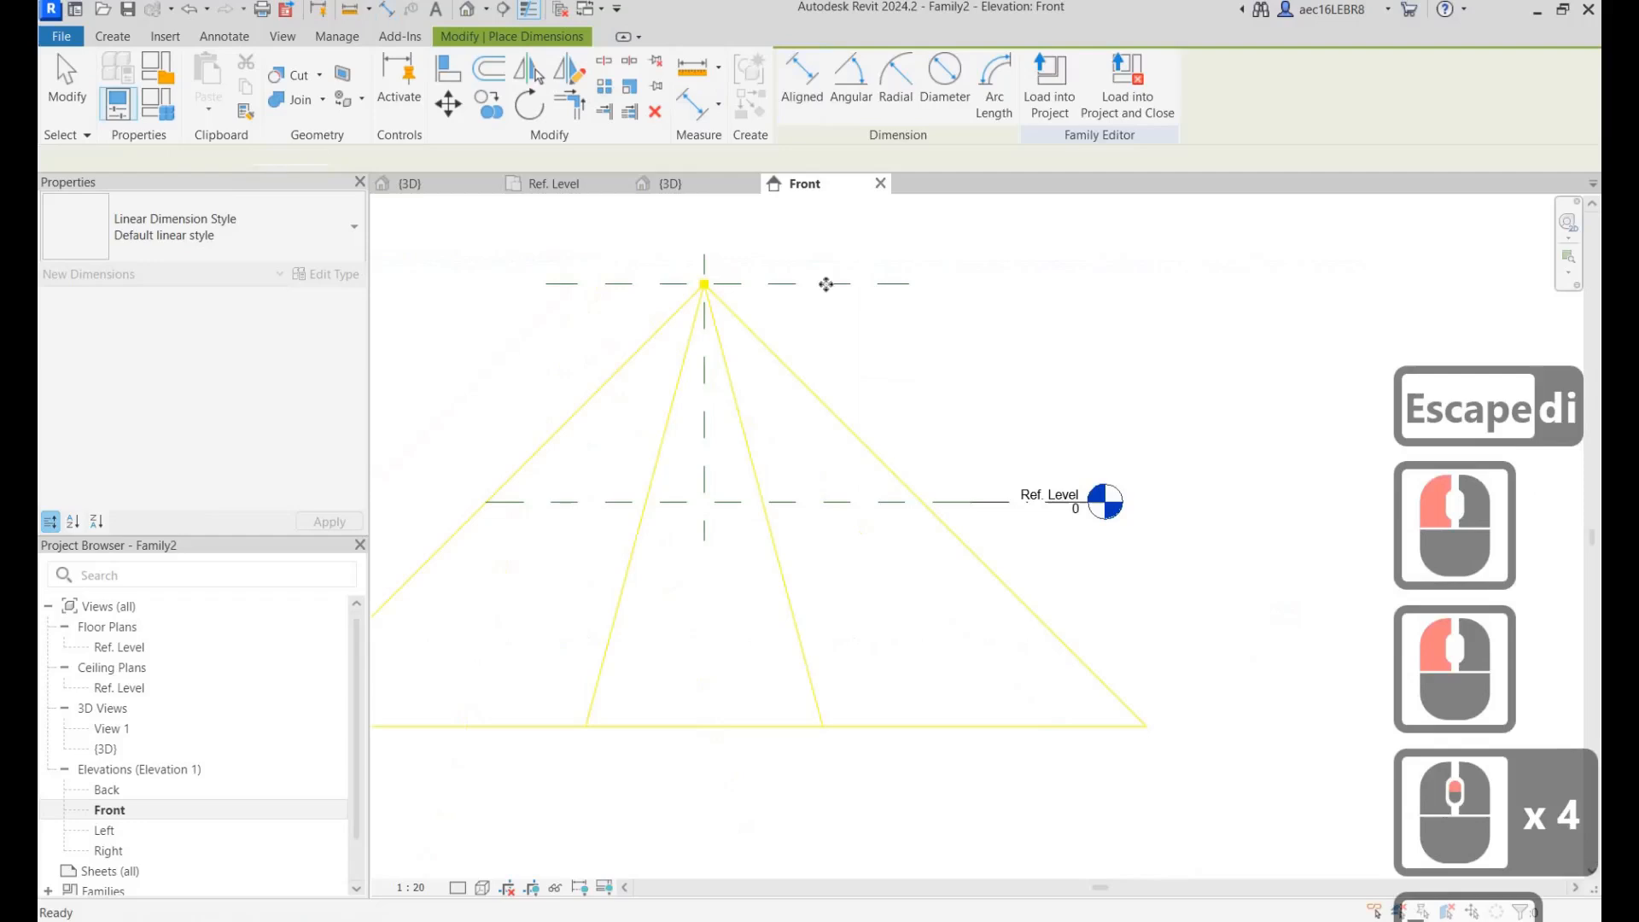
key(Escape)
key(Escape)
click(823, 385)
key(Escape)
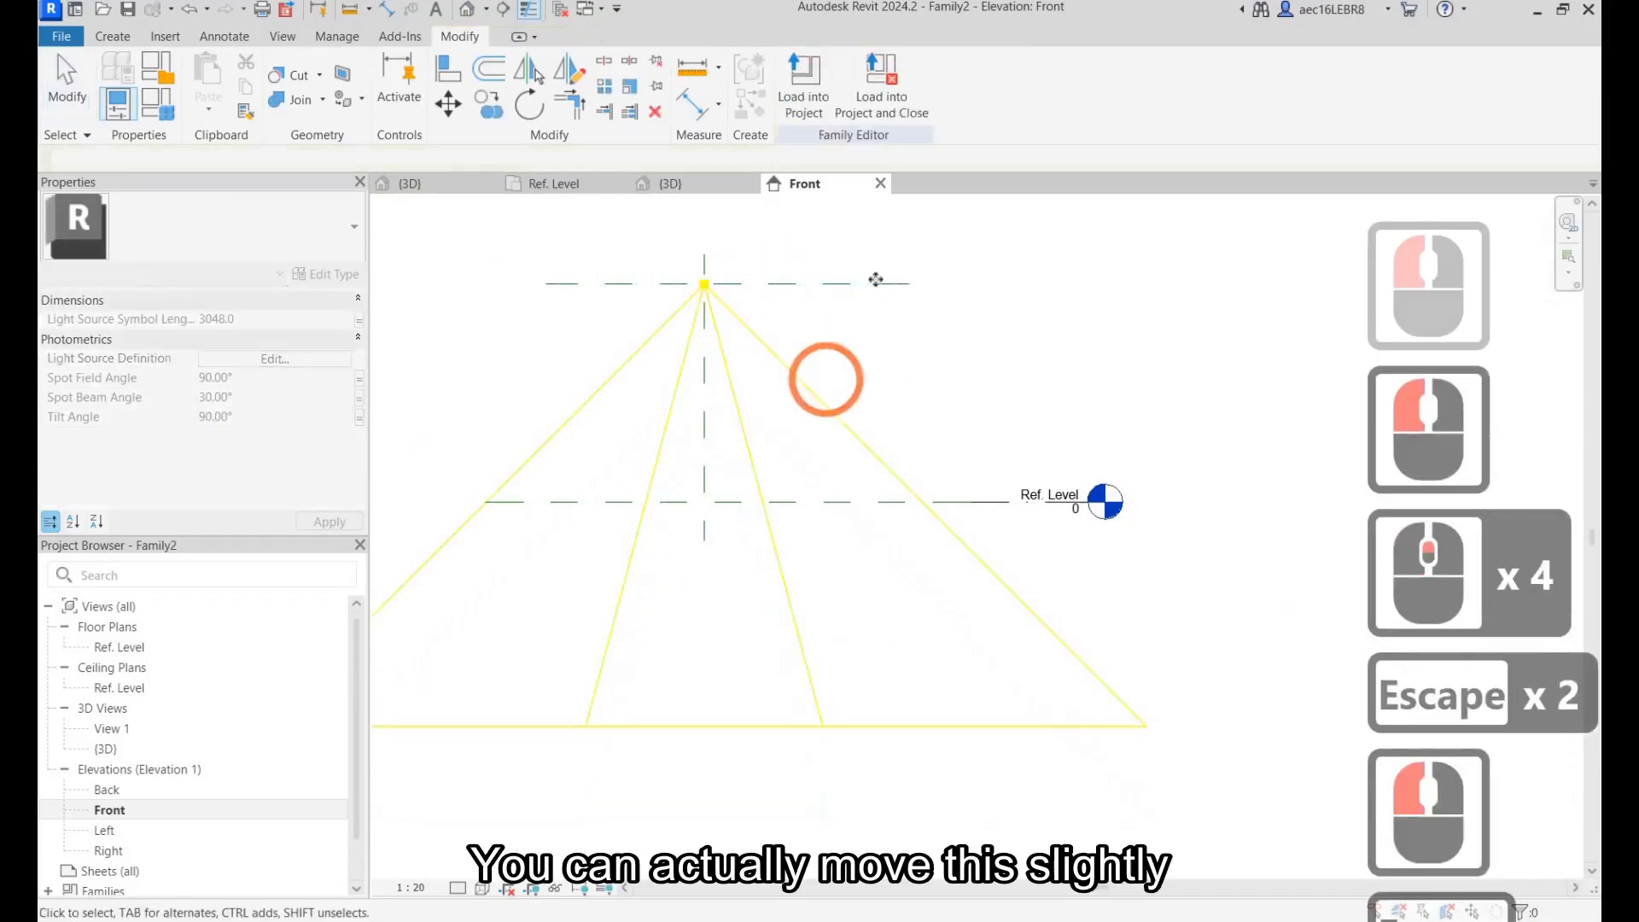
Try moving the light source freehand down toward the Ref. Level, then undo the move.
click(826, 284)
drag(876, 279, 886, 392)
key(ctrl+z)
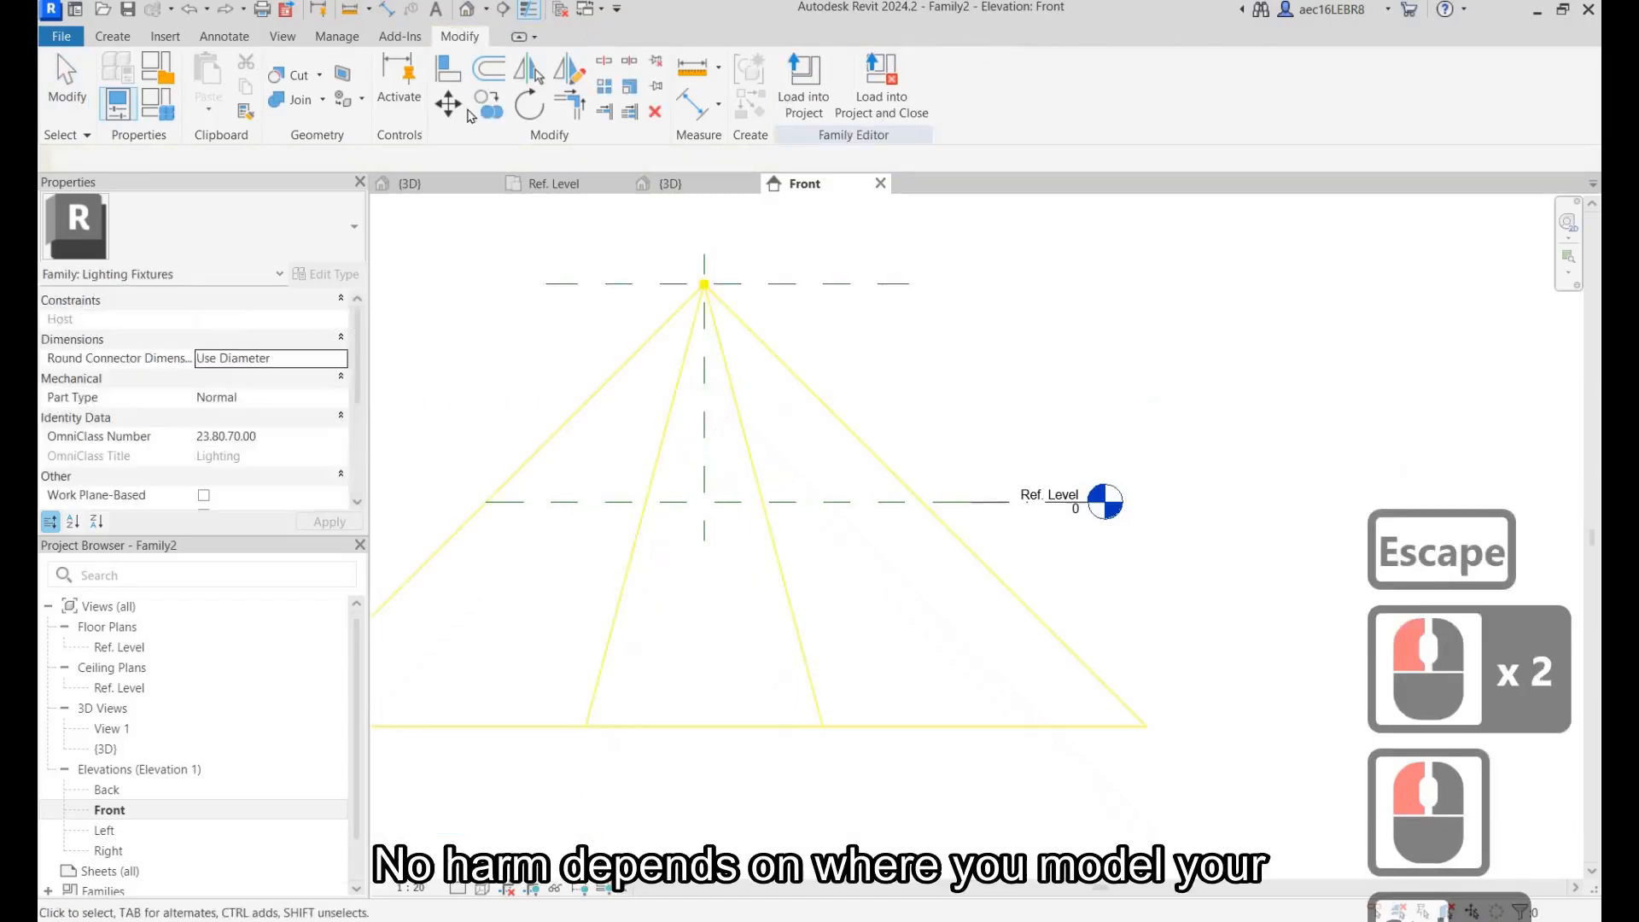
Move the light source vertically down by 500 mm in the Front elevation.
click(762, 305)
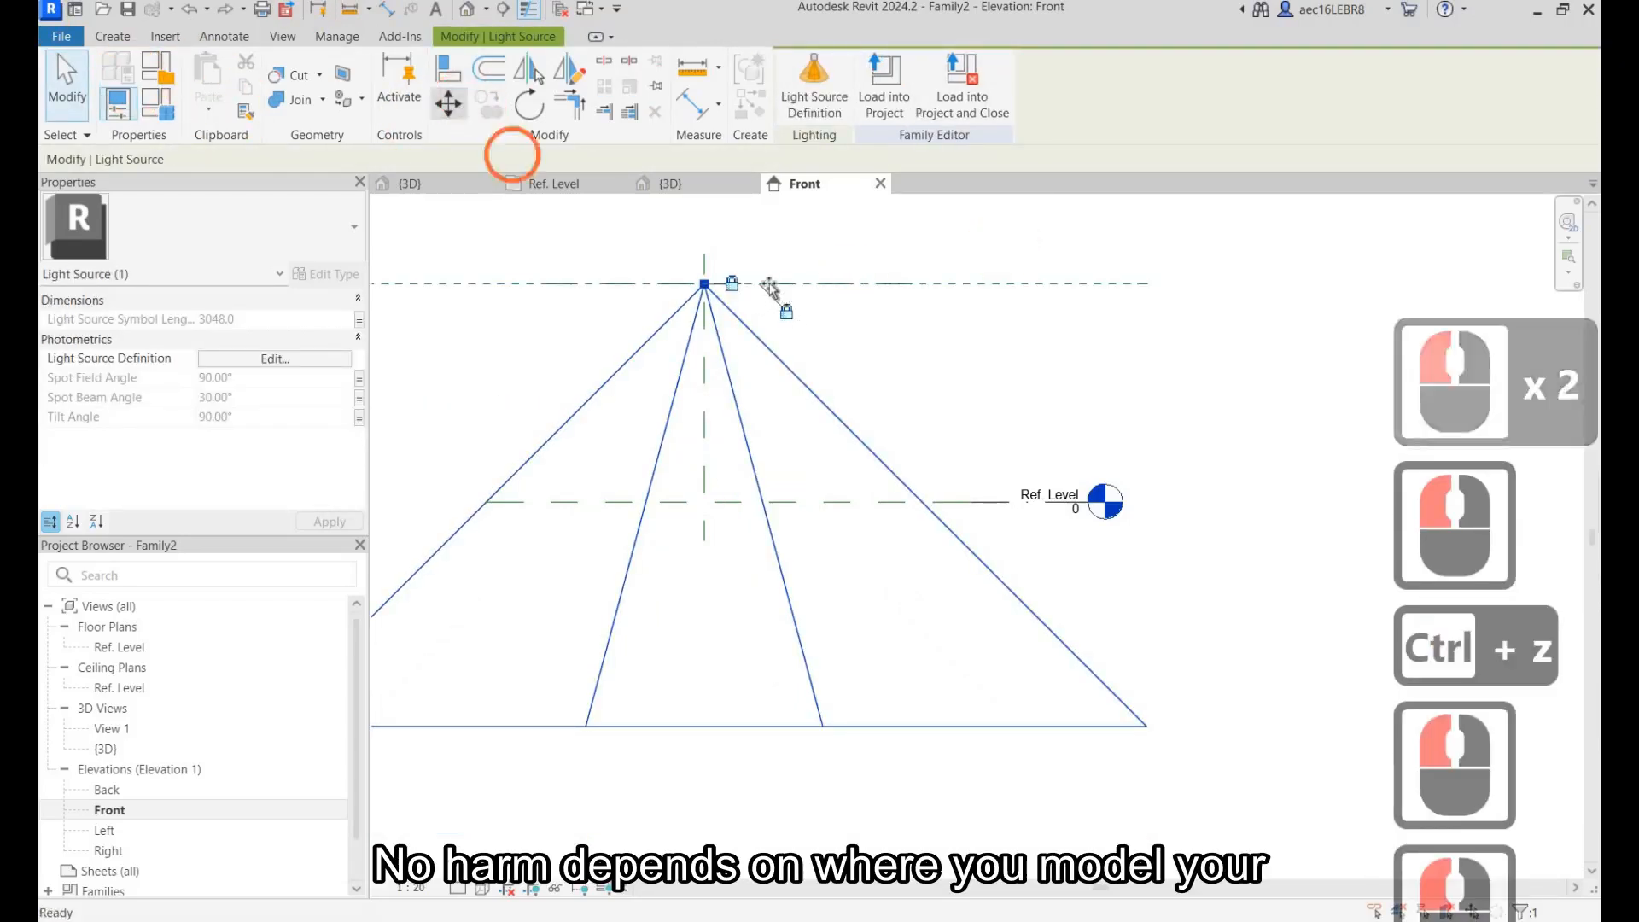
click(762, 289)
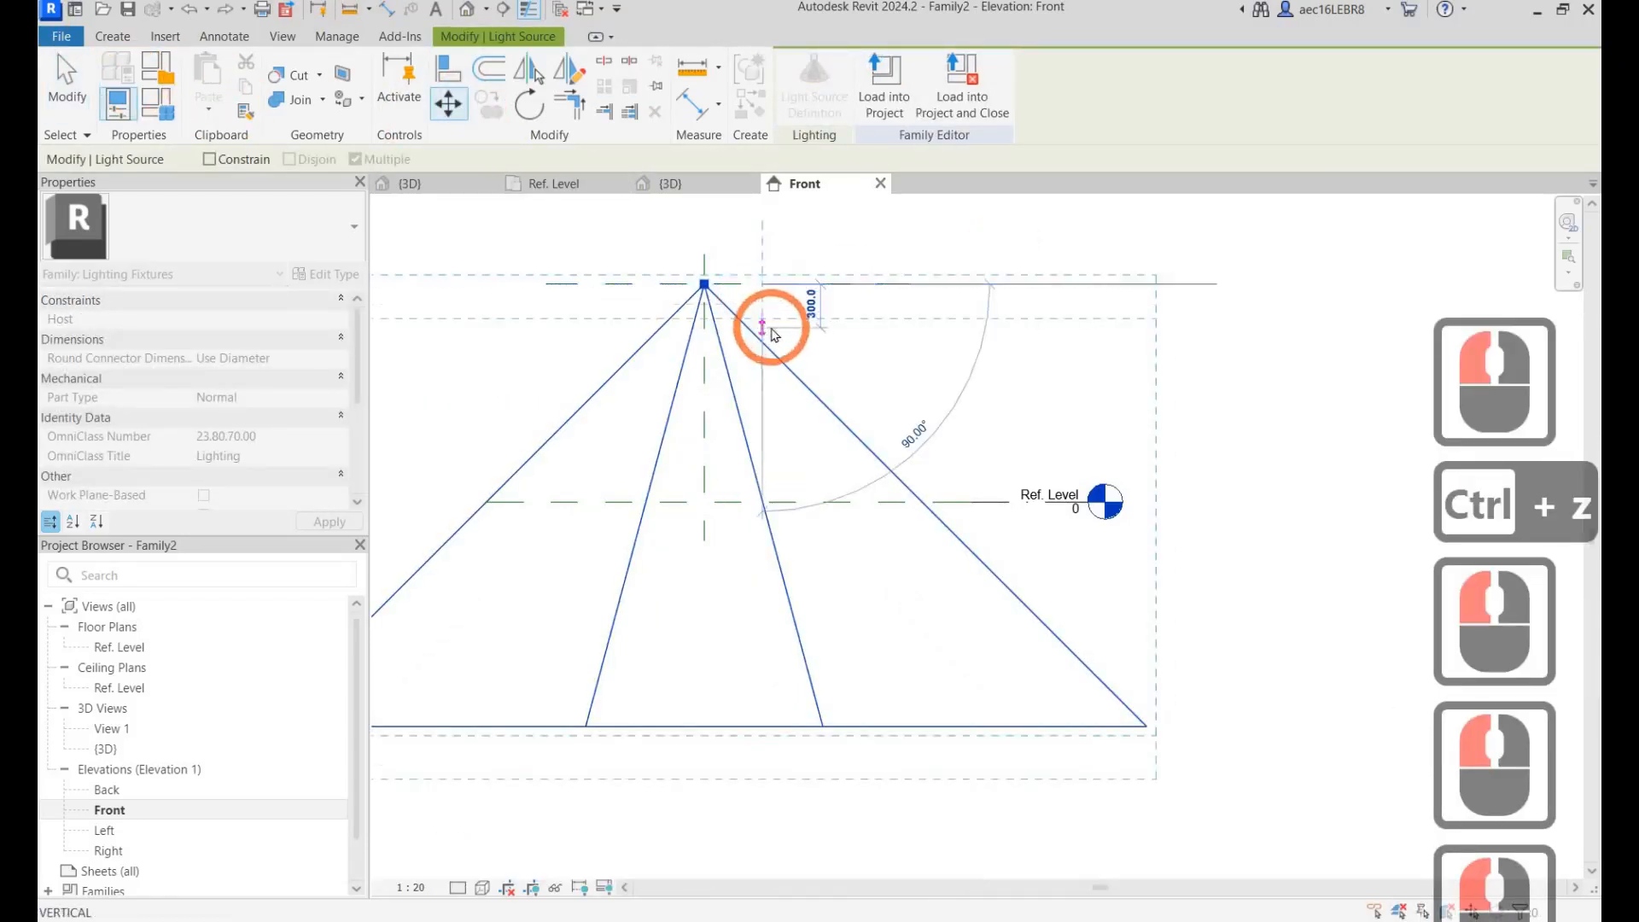
text(500)
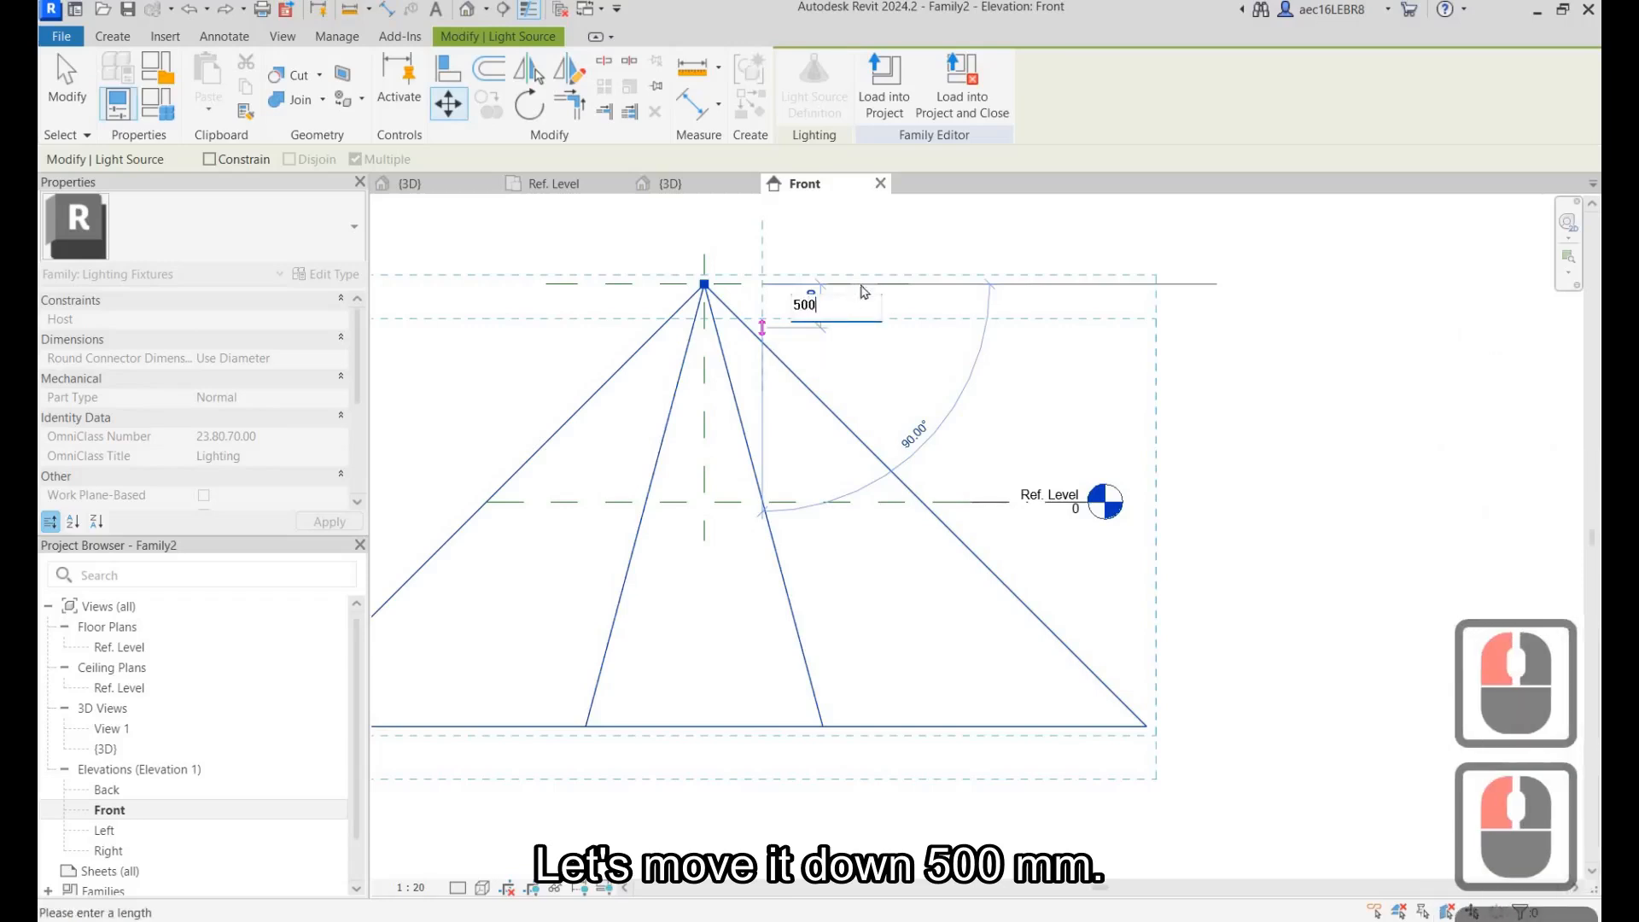
key(Return)
click(862, 369)
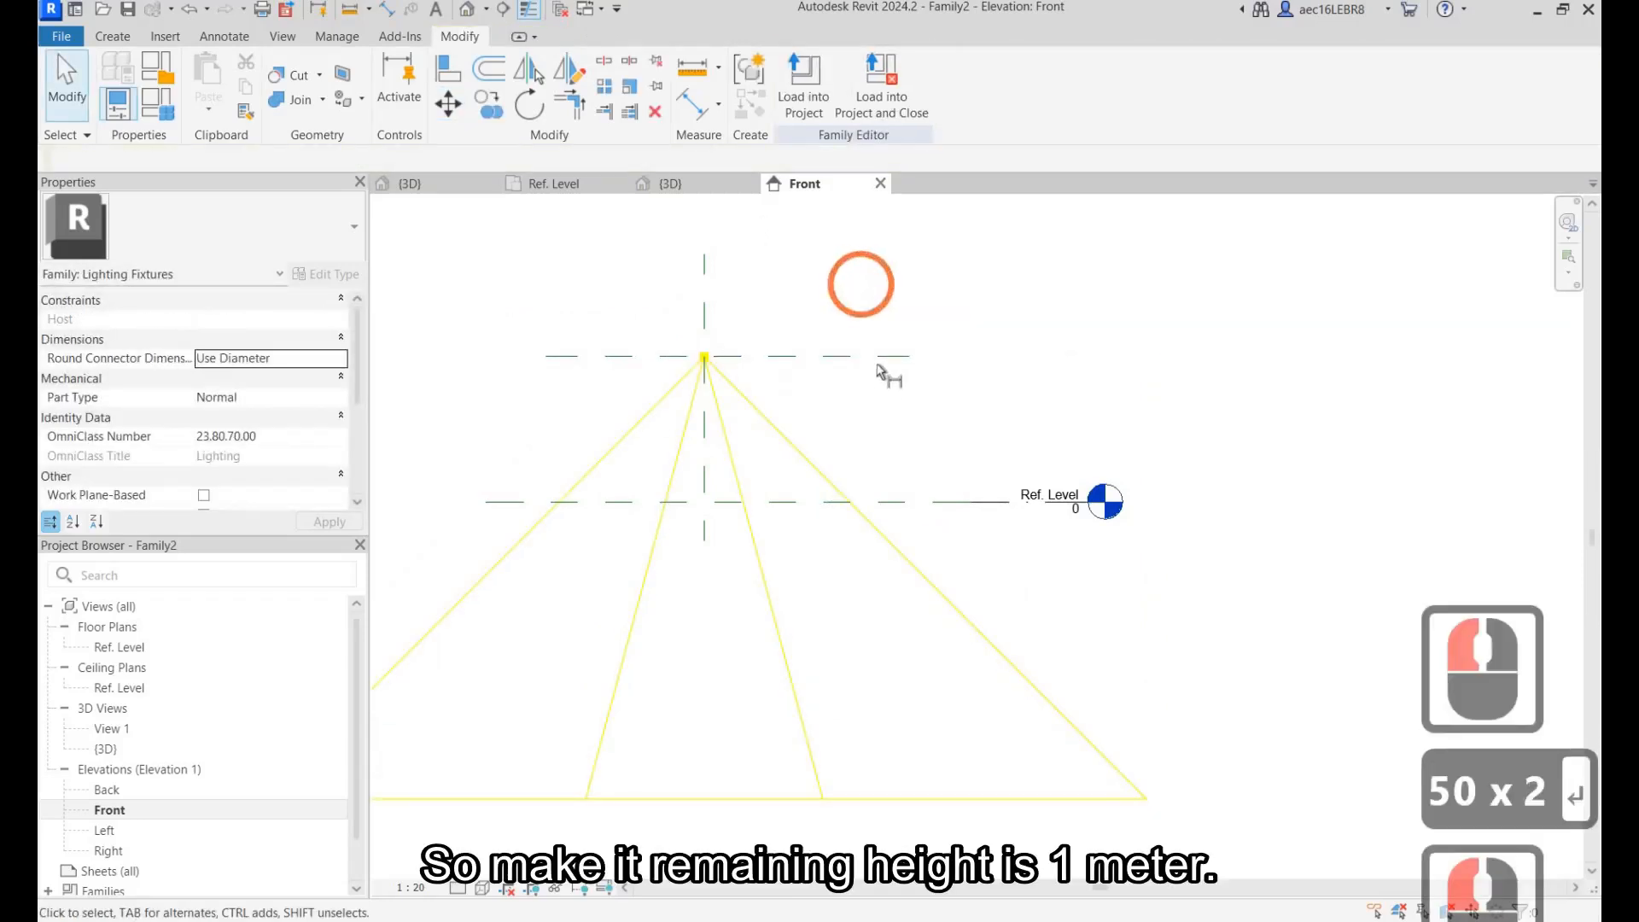
Measure the height from the Ref. Level to the lowered light source with an aligned dimension, without placing it.
key(d)
key(i)
click(893, 494)
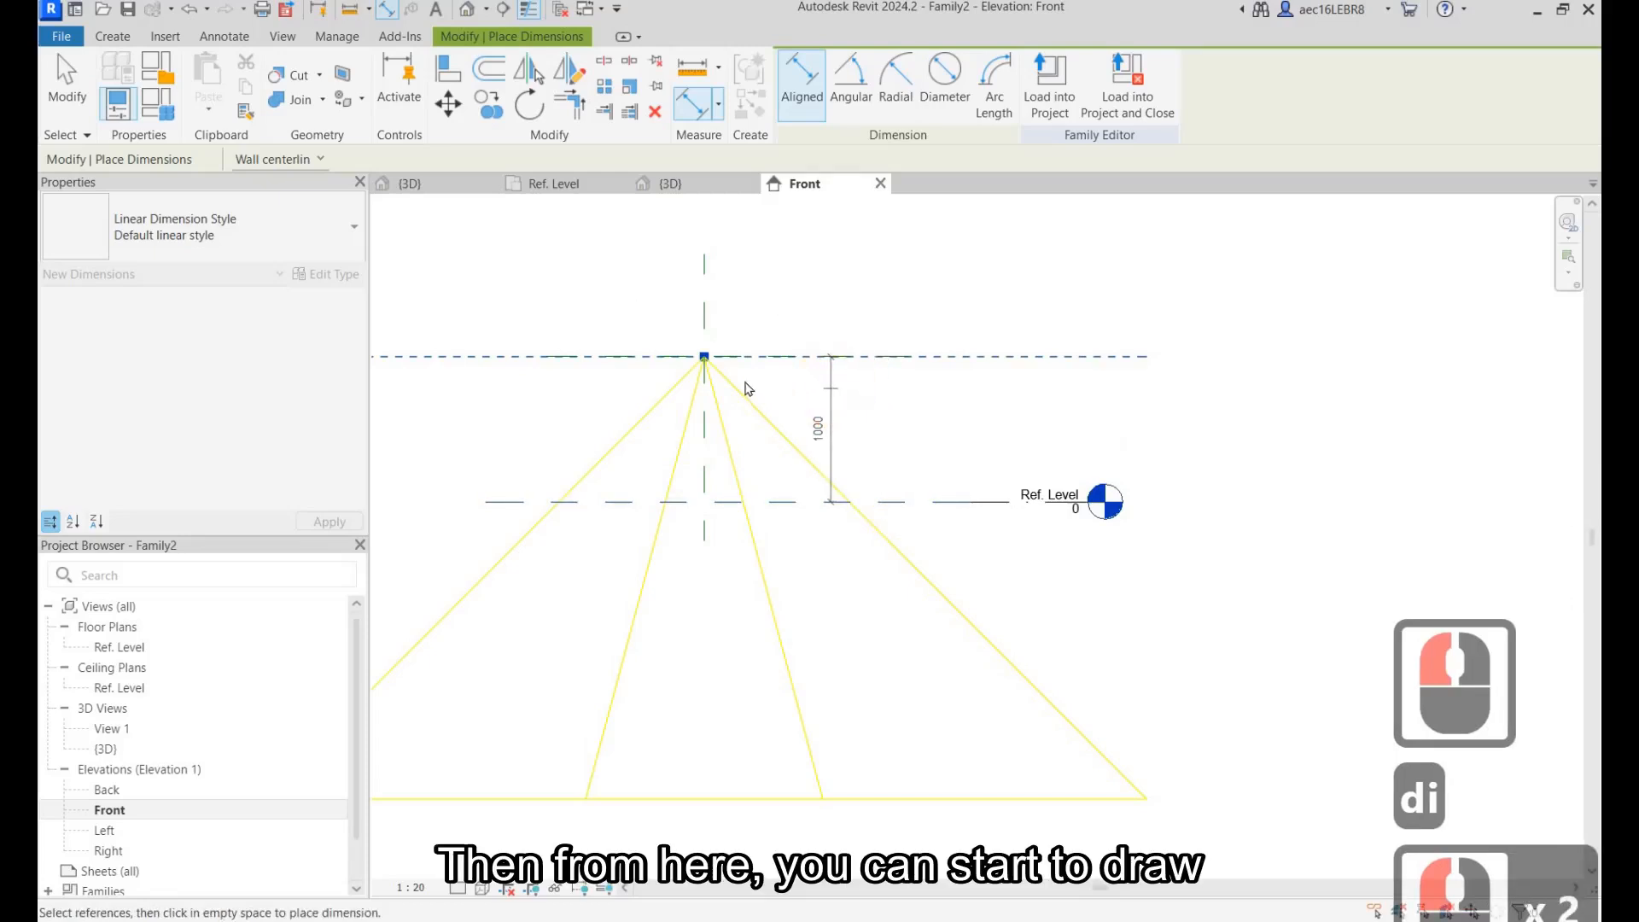
key(Escape)
key(Escape)
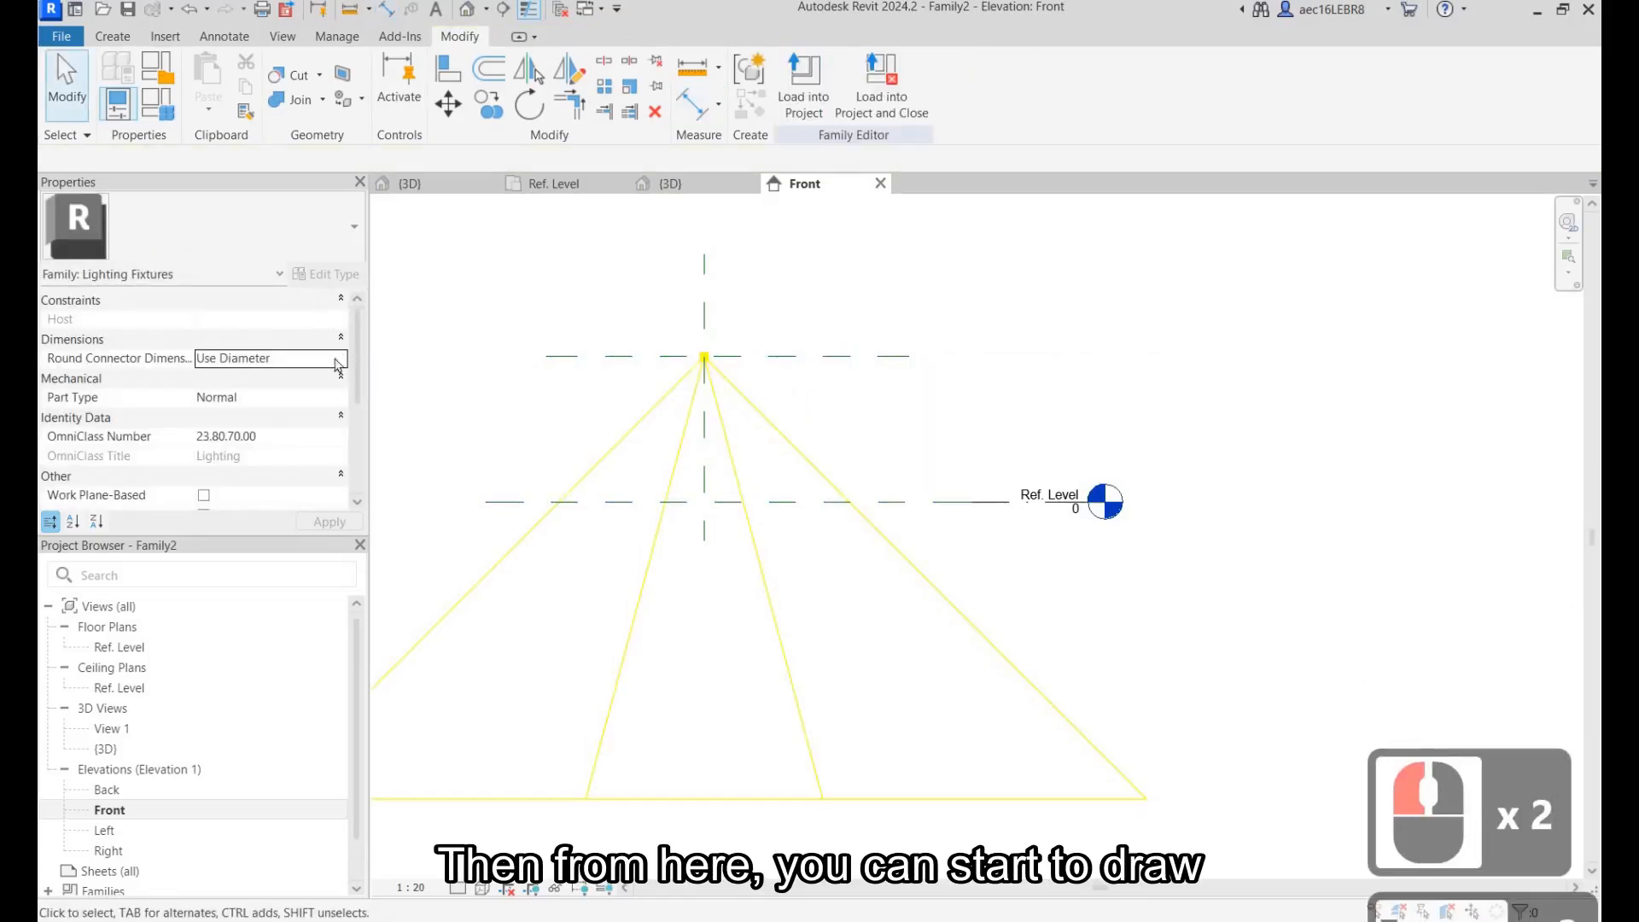
In the Ref. Level floor plan, start a solid extrusion and sketch a 150 mm radius circle centred on the light source.
double_click(137, 647)
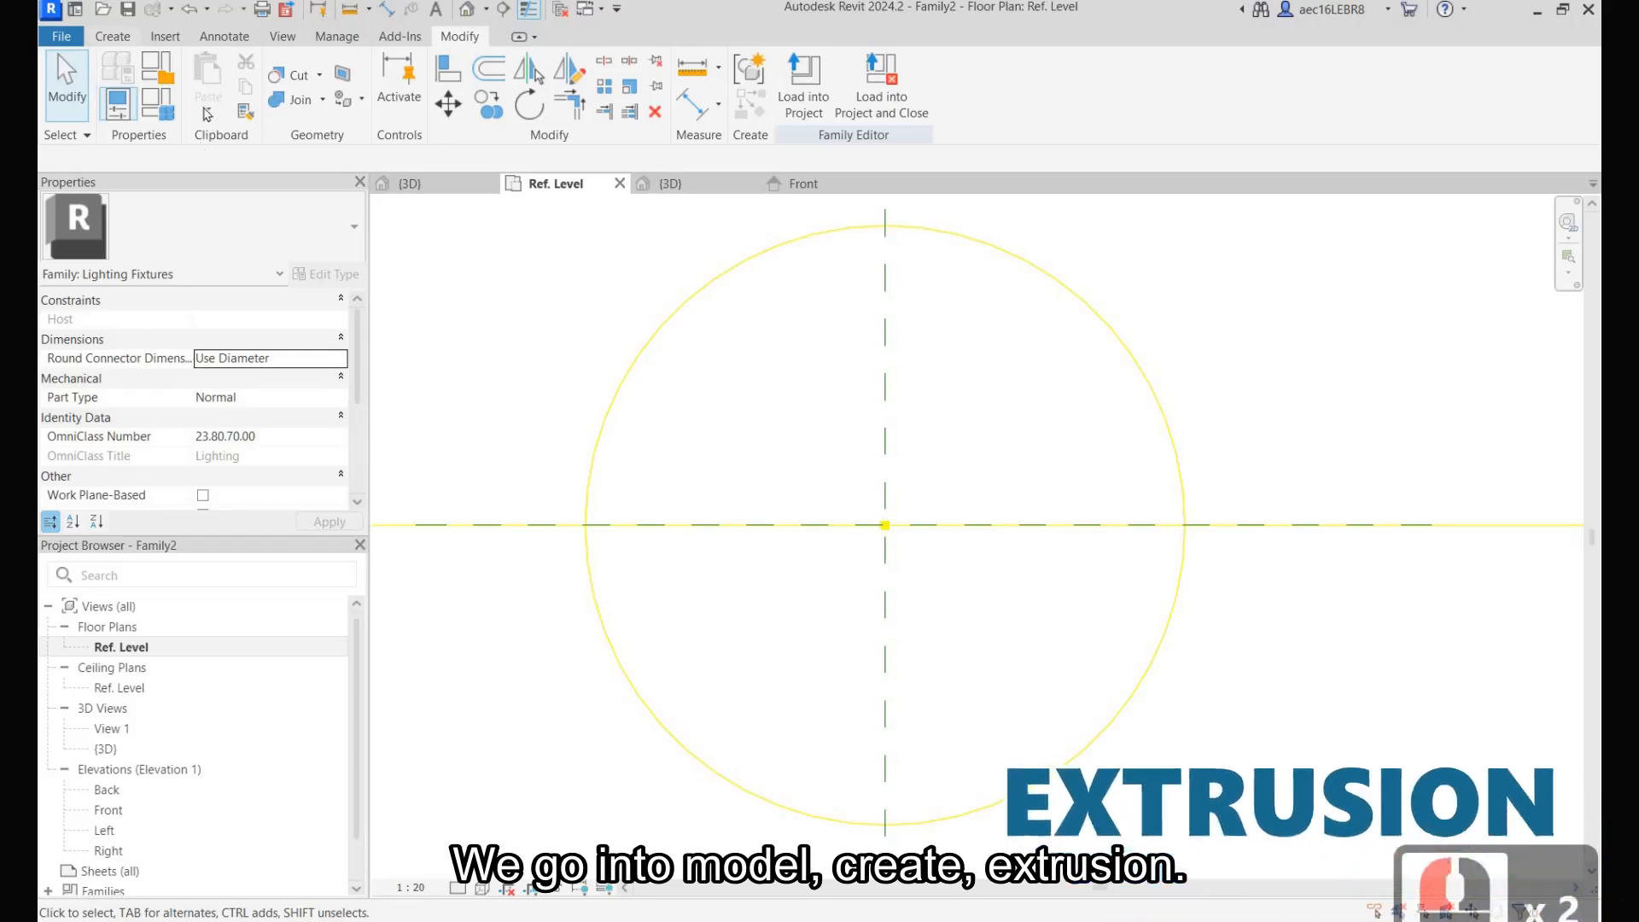
click(119, 39)
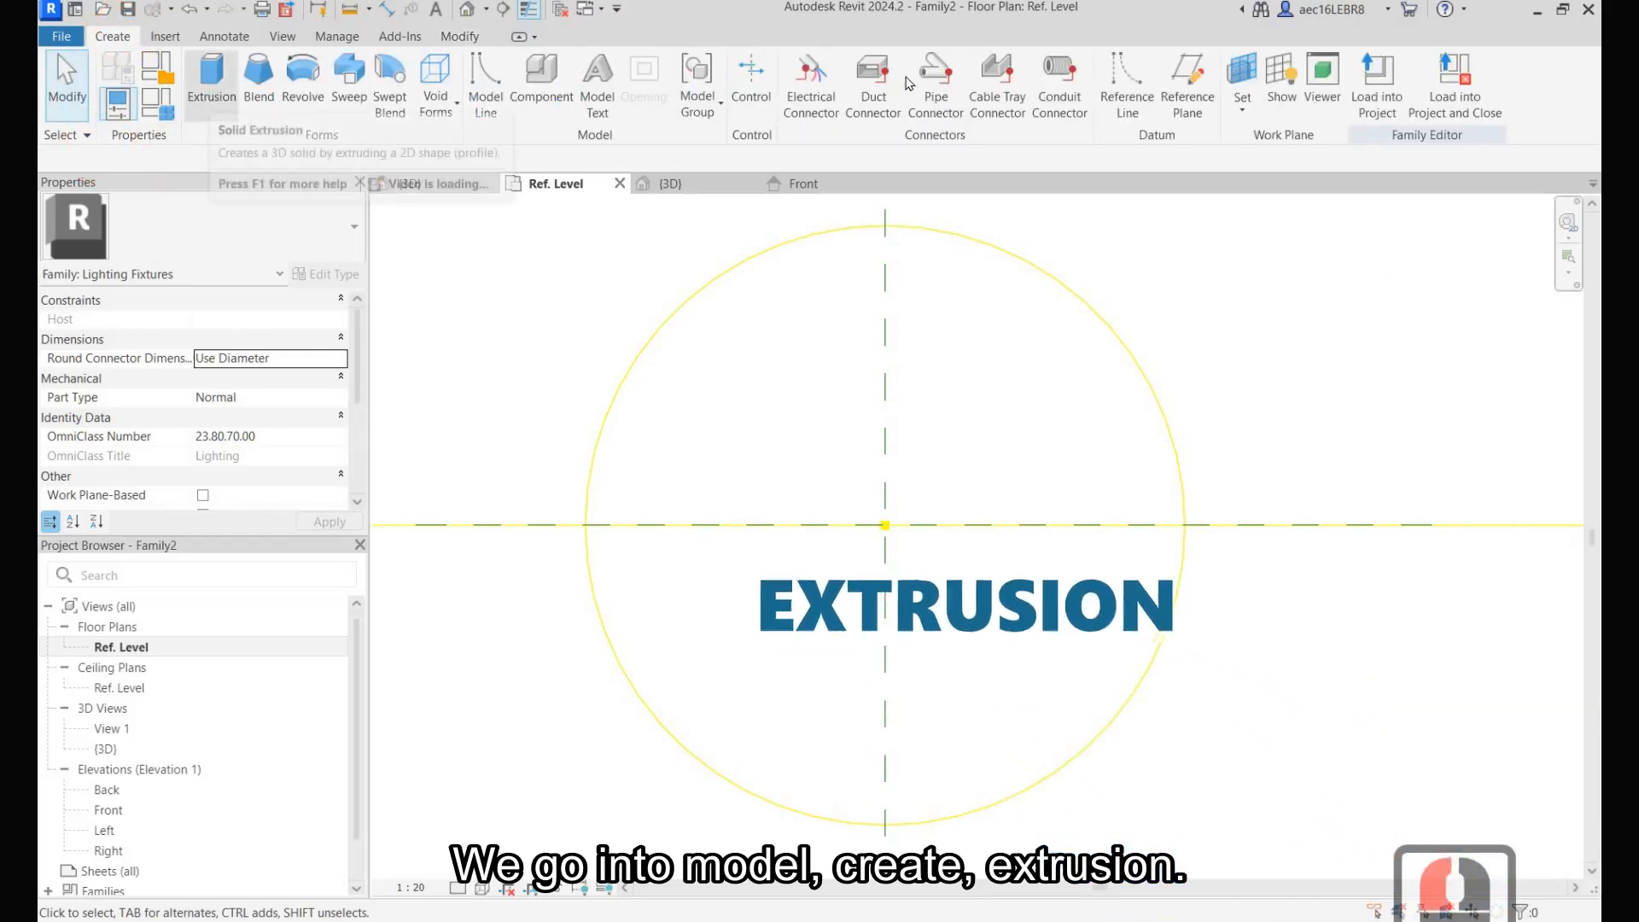
click(210, 85)
click(925, 66)
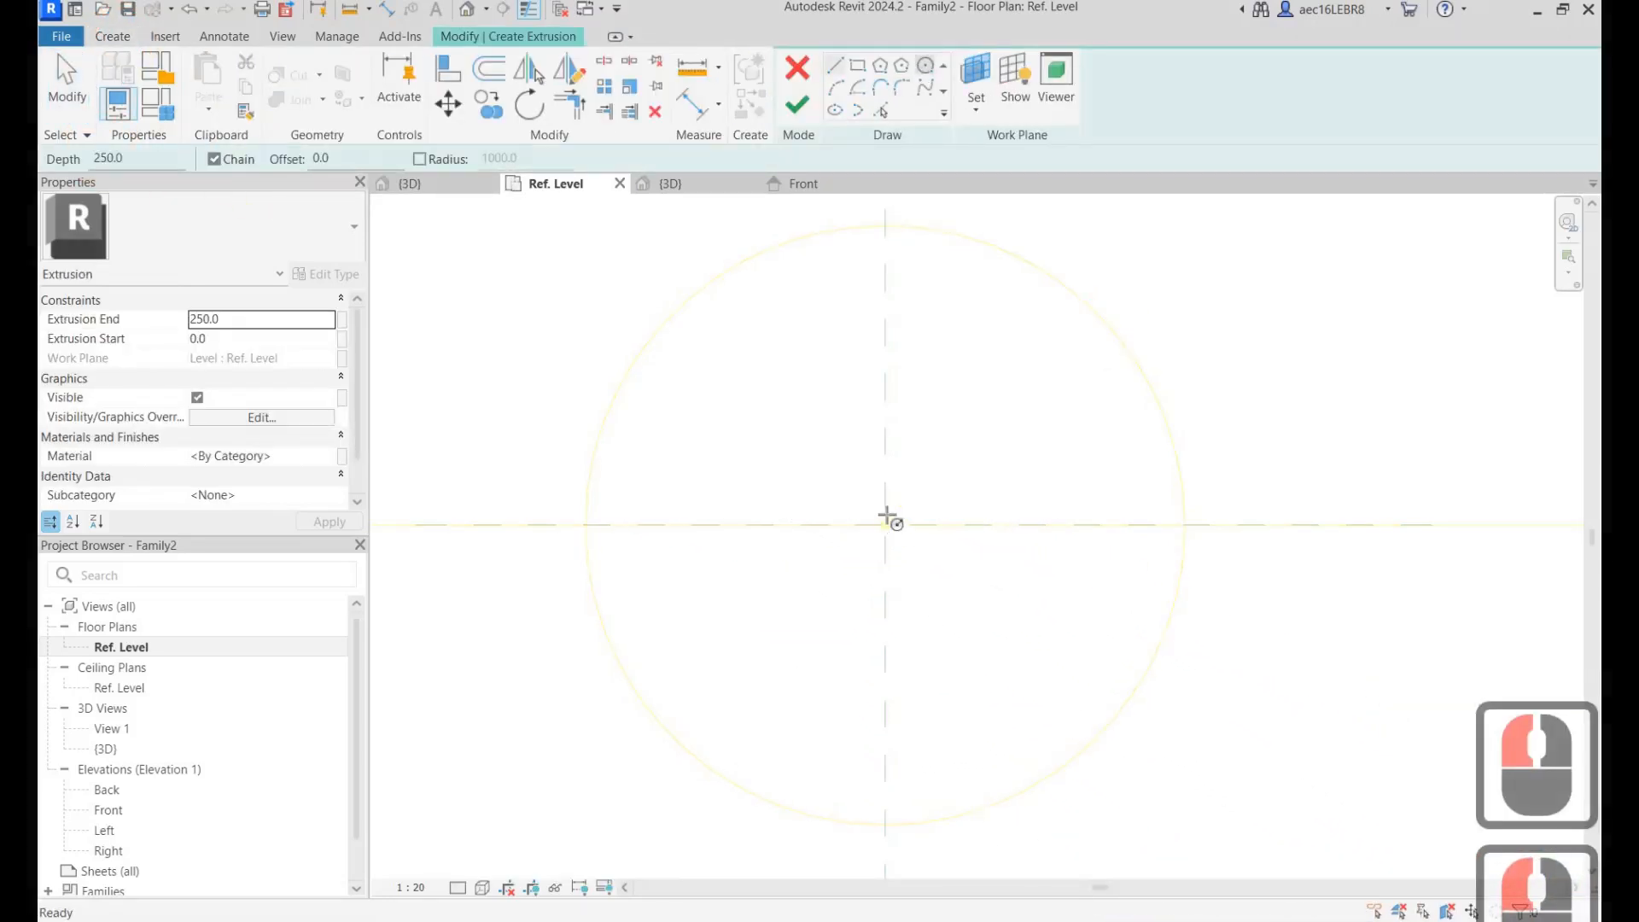
click(886, 515)
click(931, 516)
scroll(937, 537, up, 4)
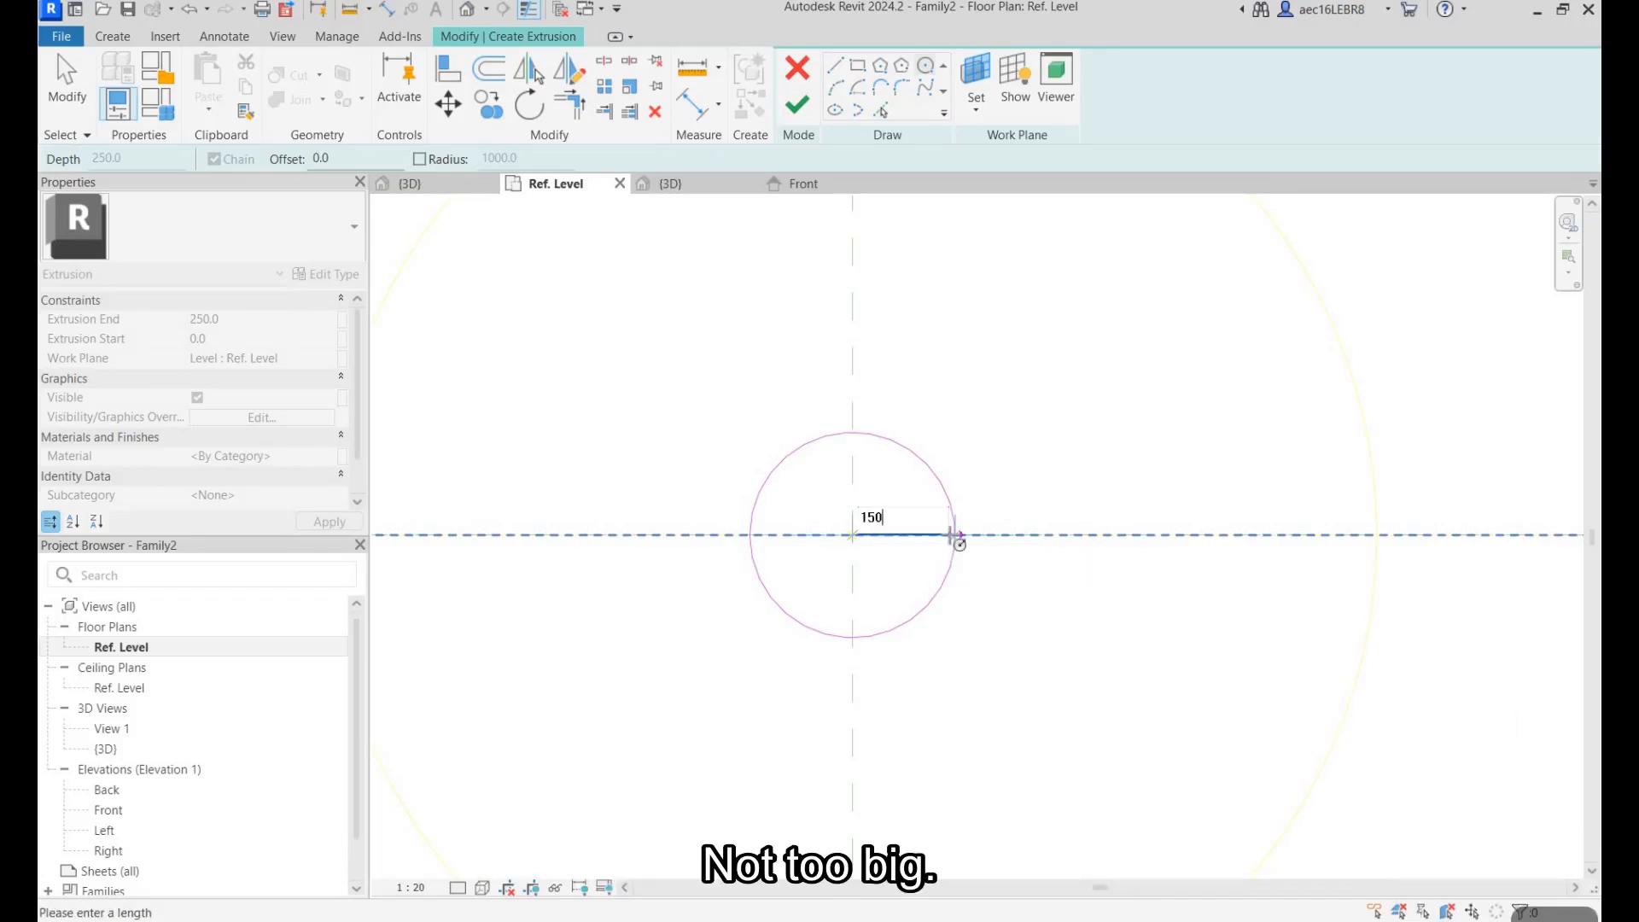
key(Return)
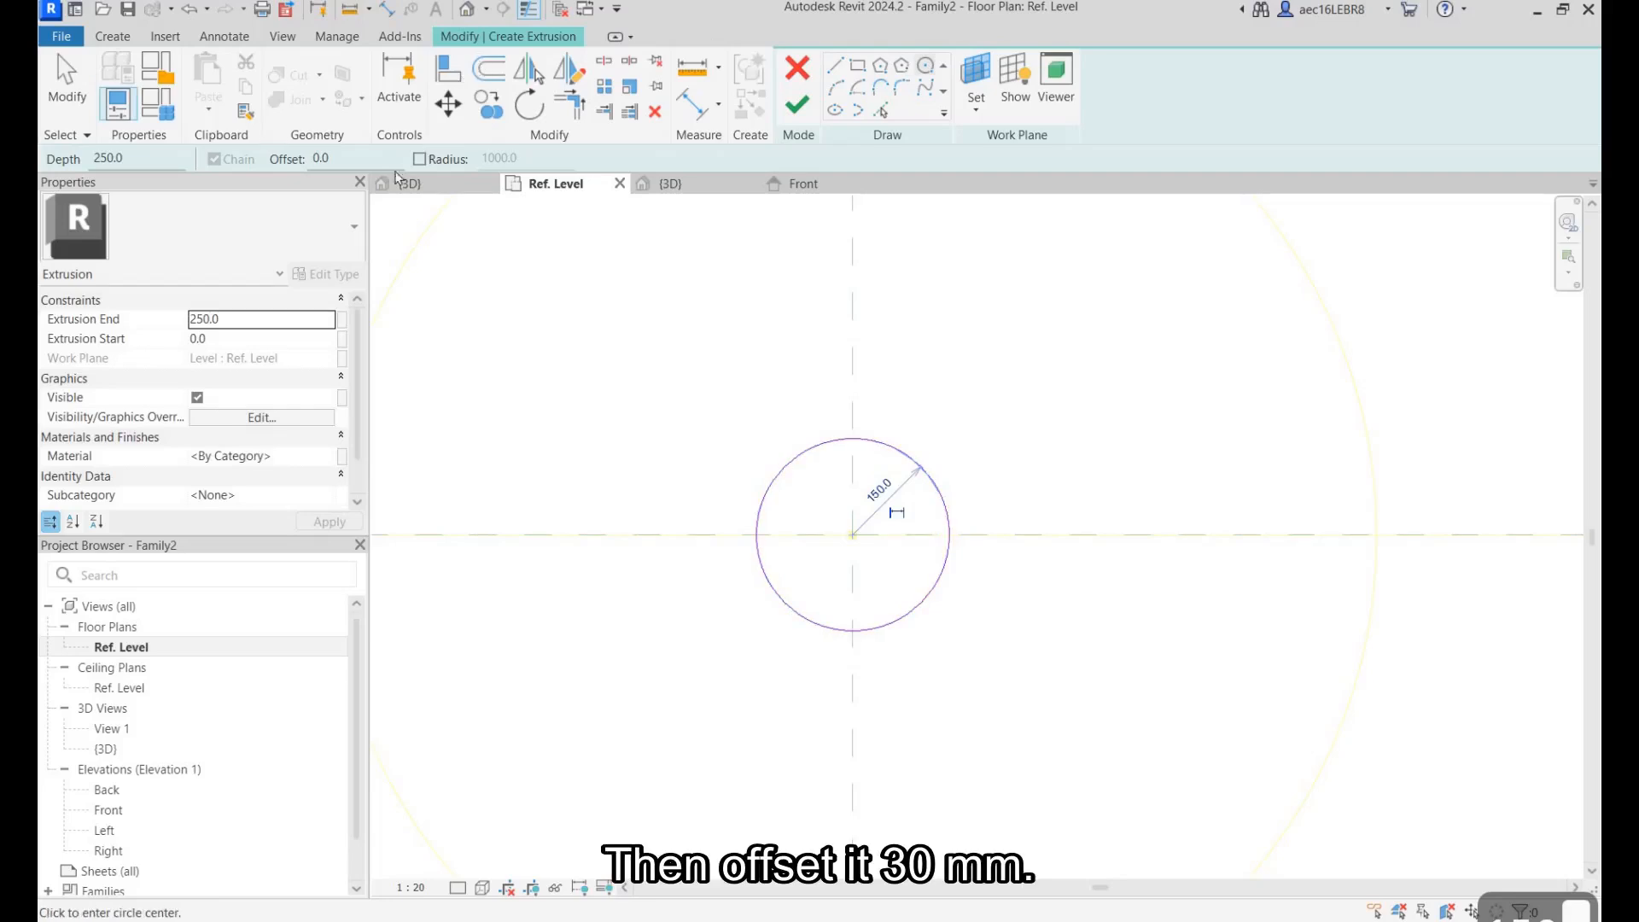
Offset a copy of the circle 30 mm outward and finish the ring-shaped extrusion sketch.
click(488, 69)
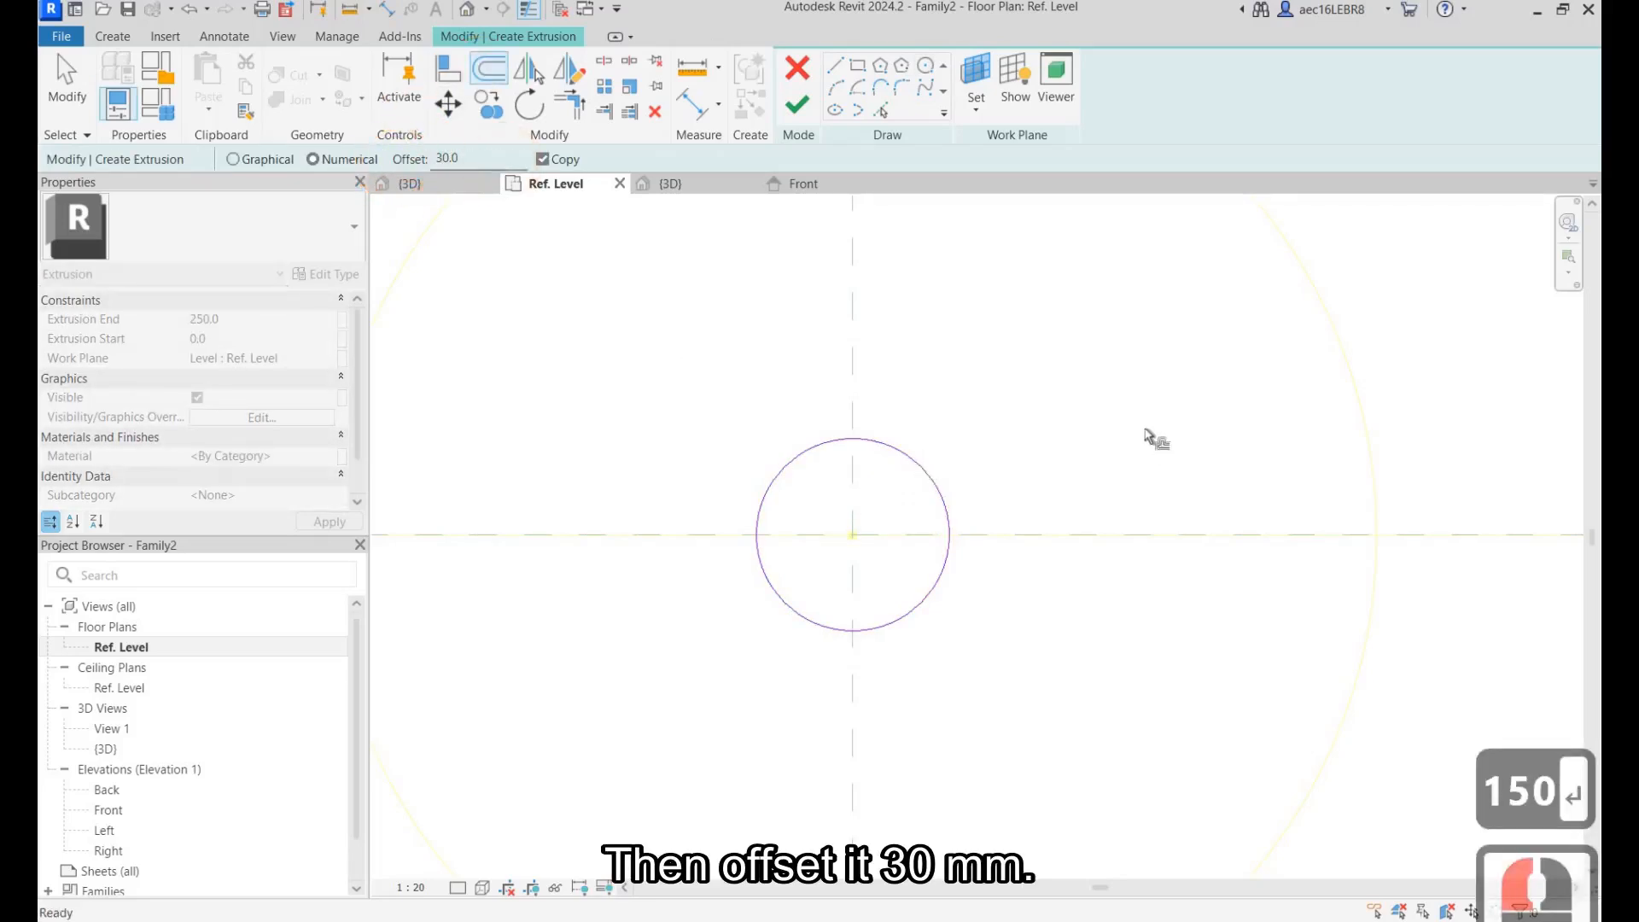
click(1124, 398)
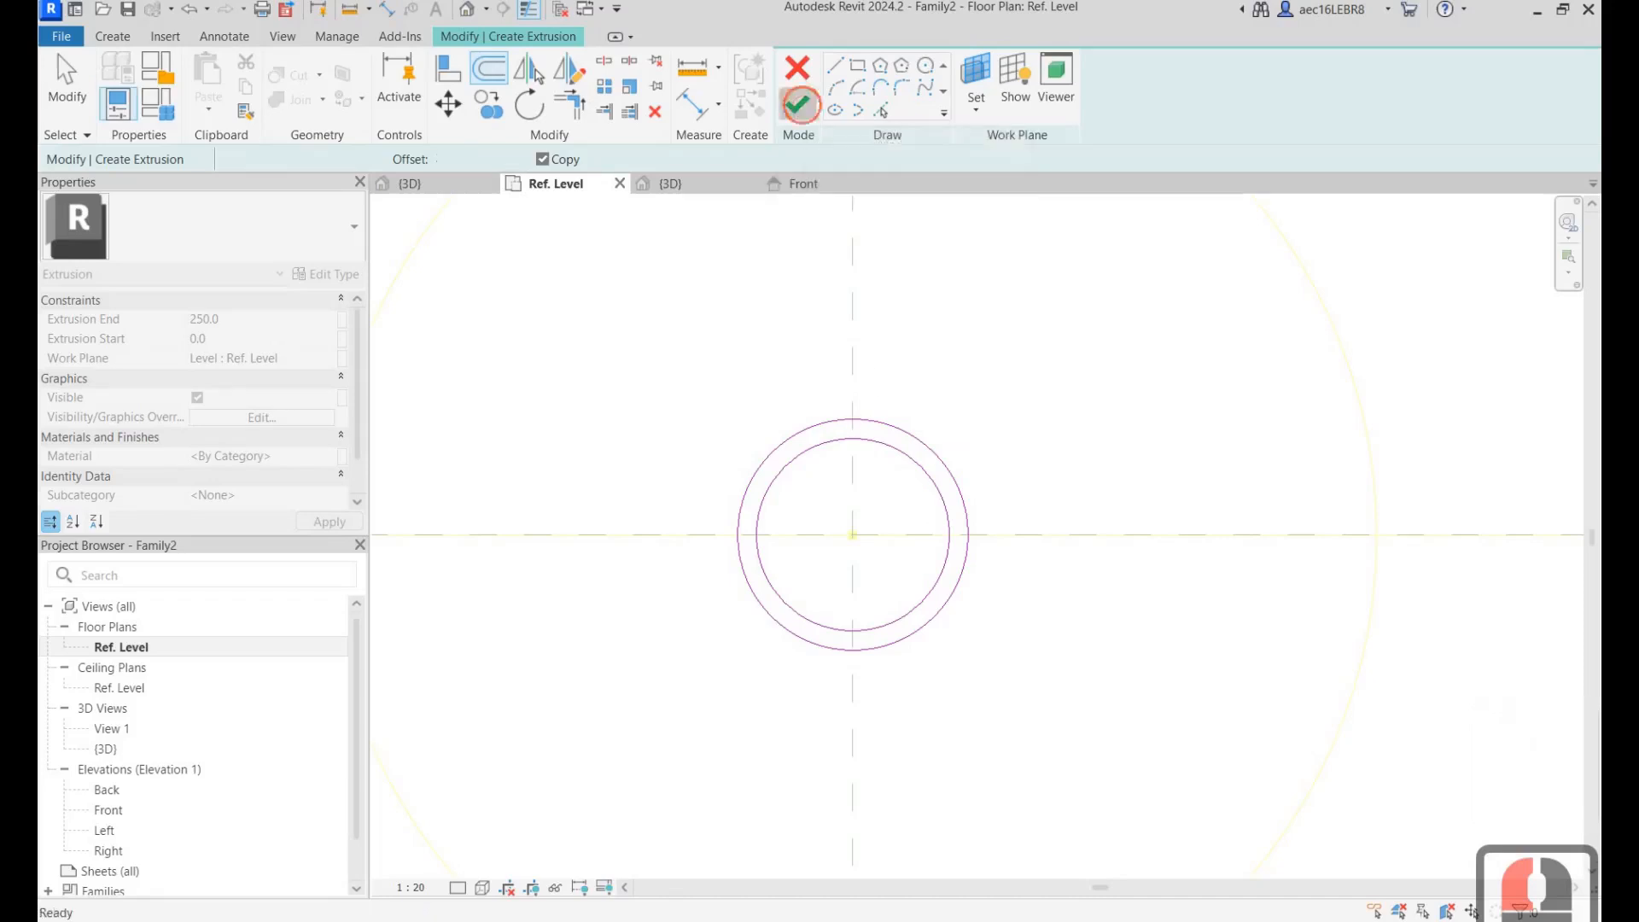
click(797, 104)
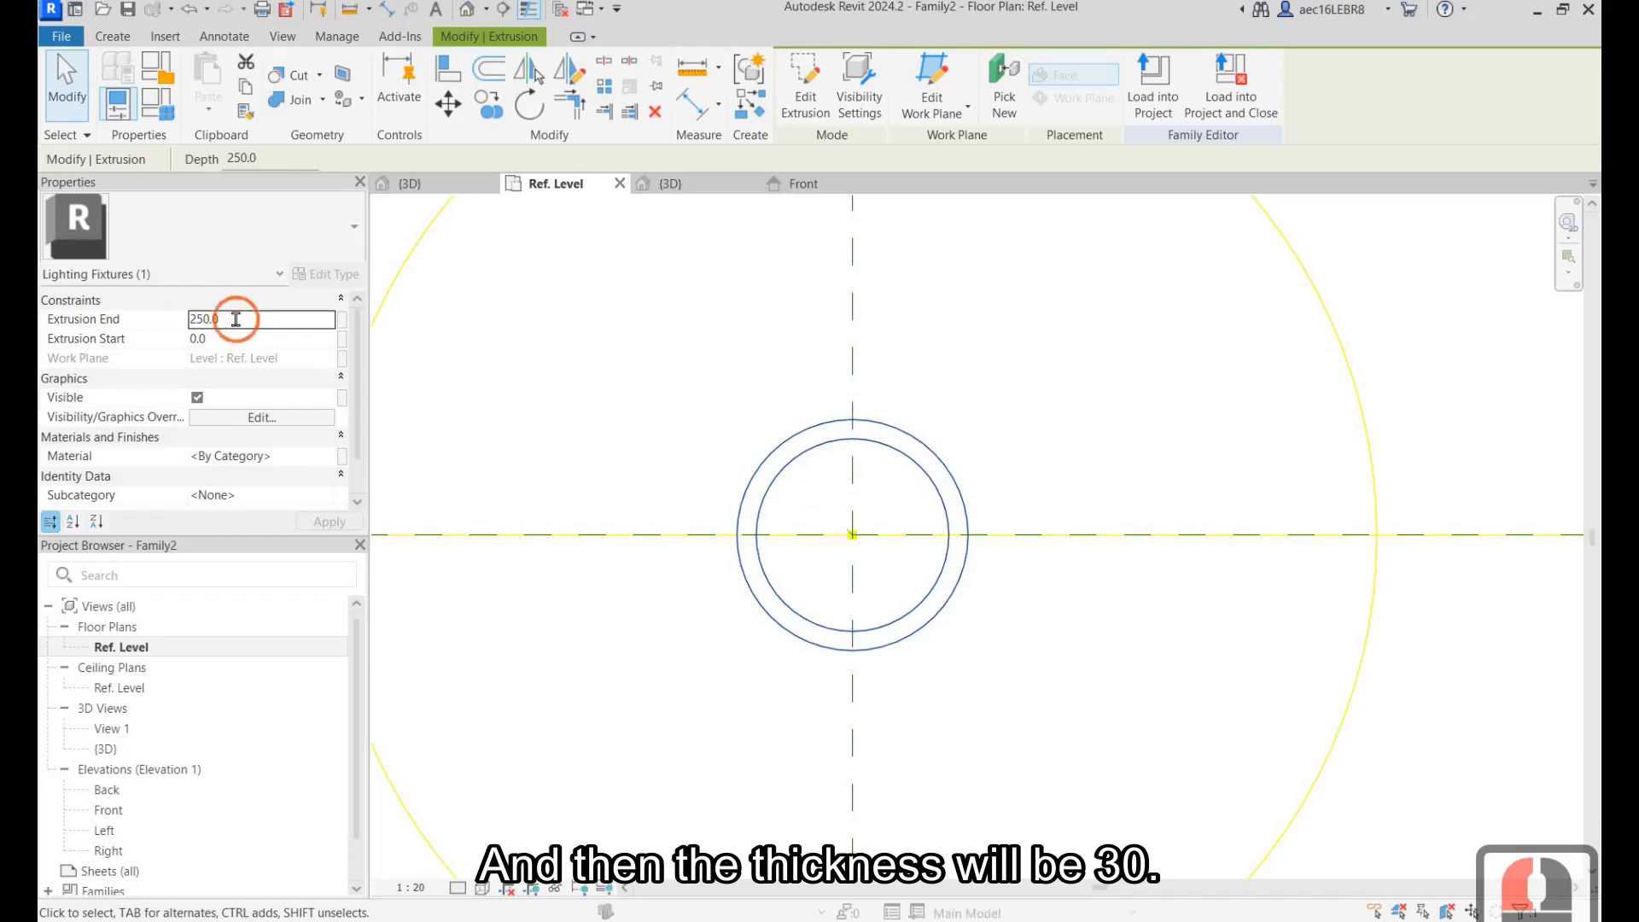
Set the ring's Extrusion End to 30 mm and deselect it.
double_click(235, 319)
text(3)
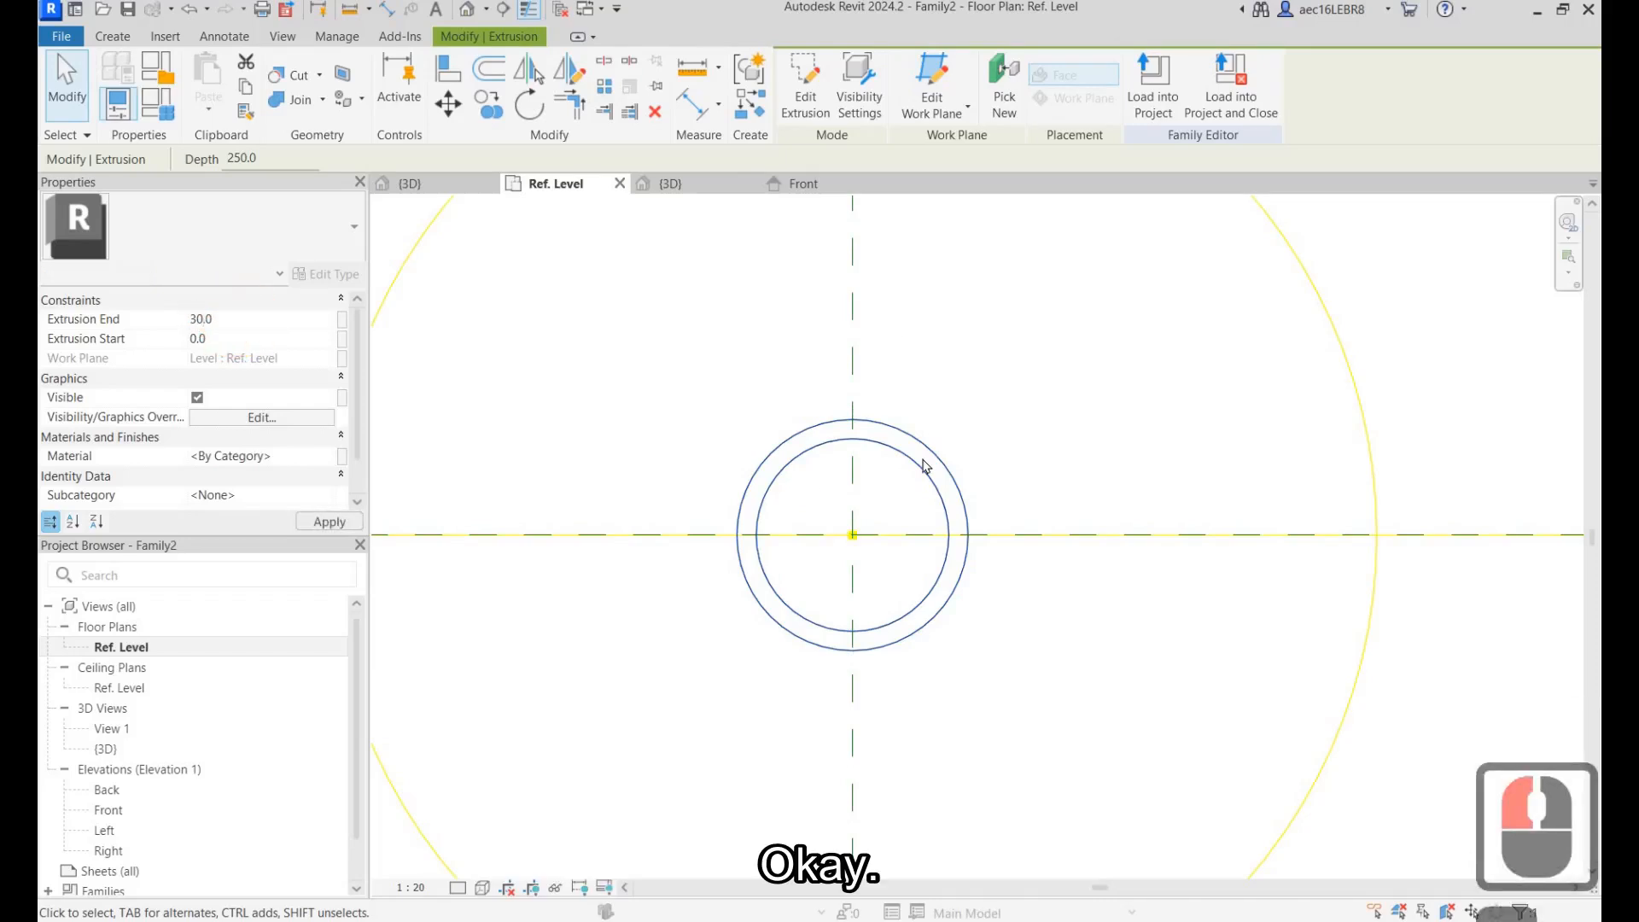
click(947, 462)
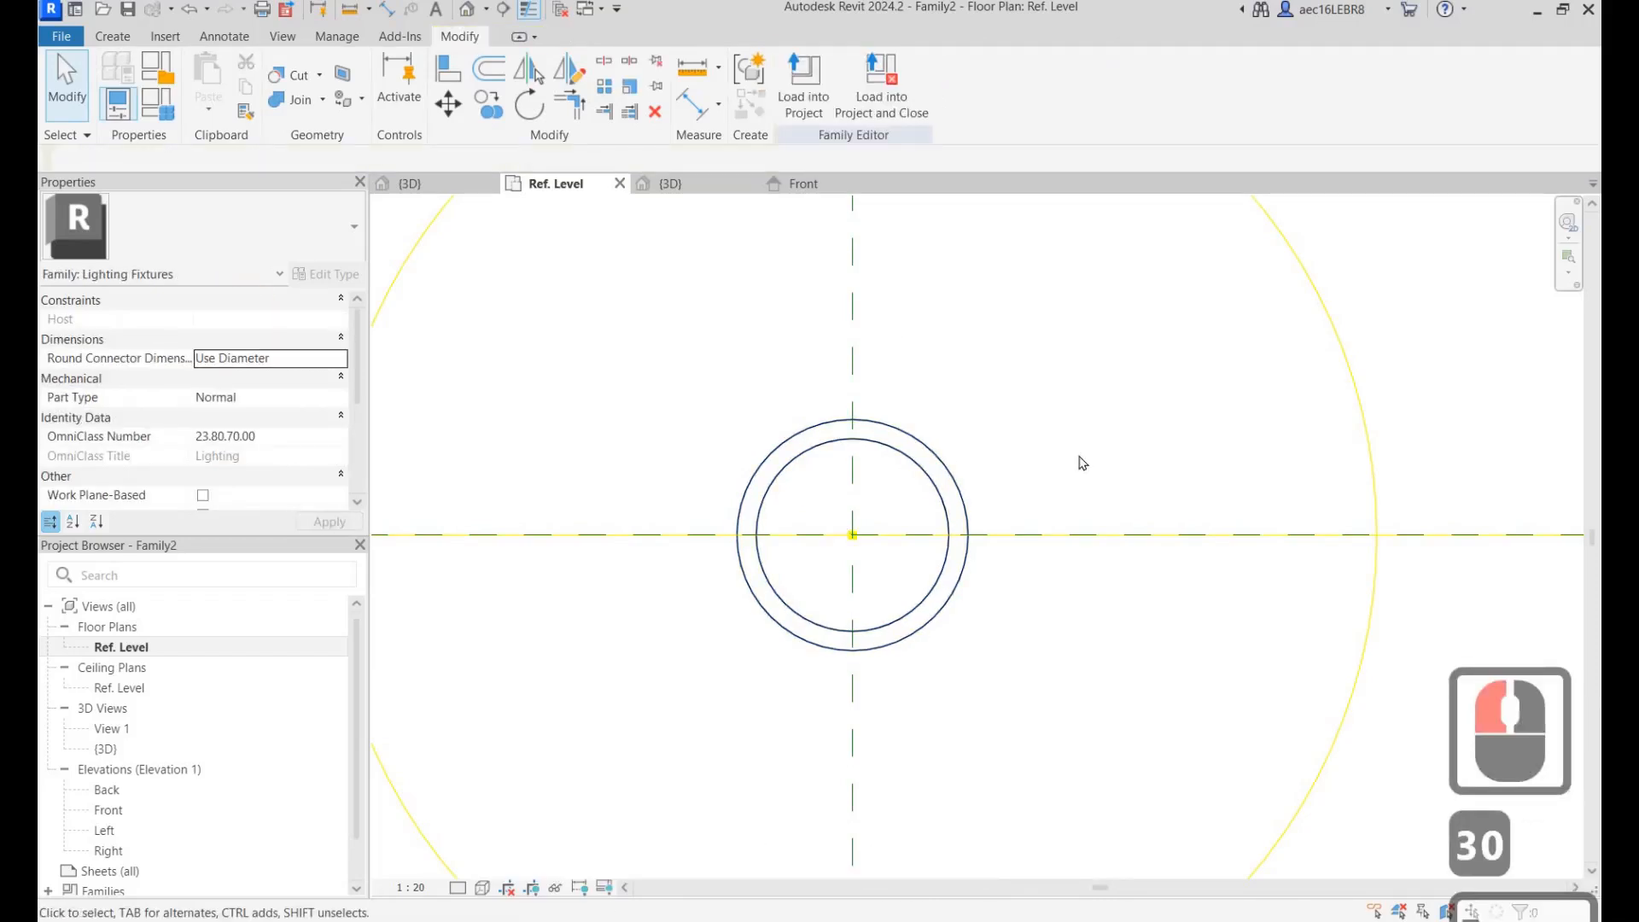
Switch to Firefox to check the circular LED pendant light reference image, and return to the Revit floor plan.
key(Escape)
click(807, 491)
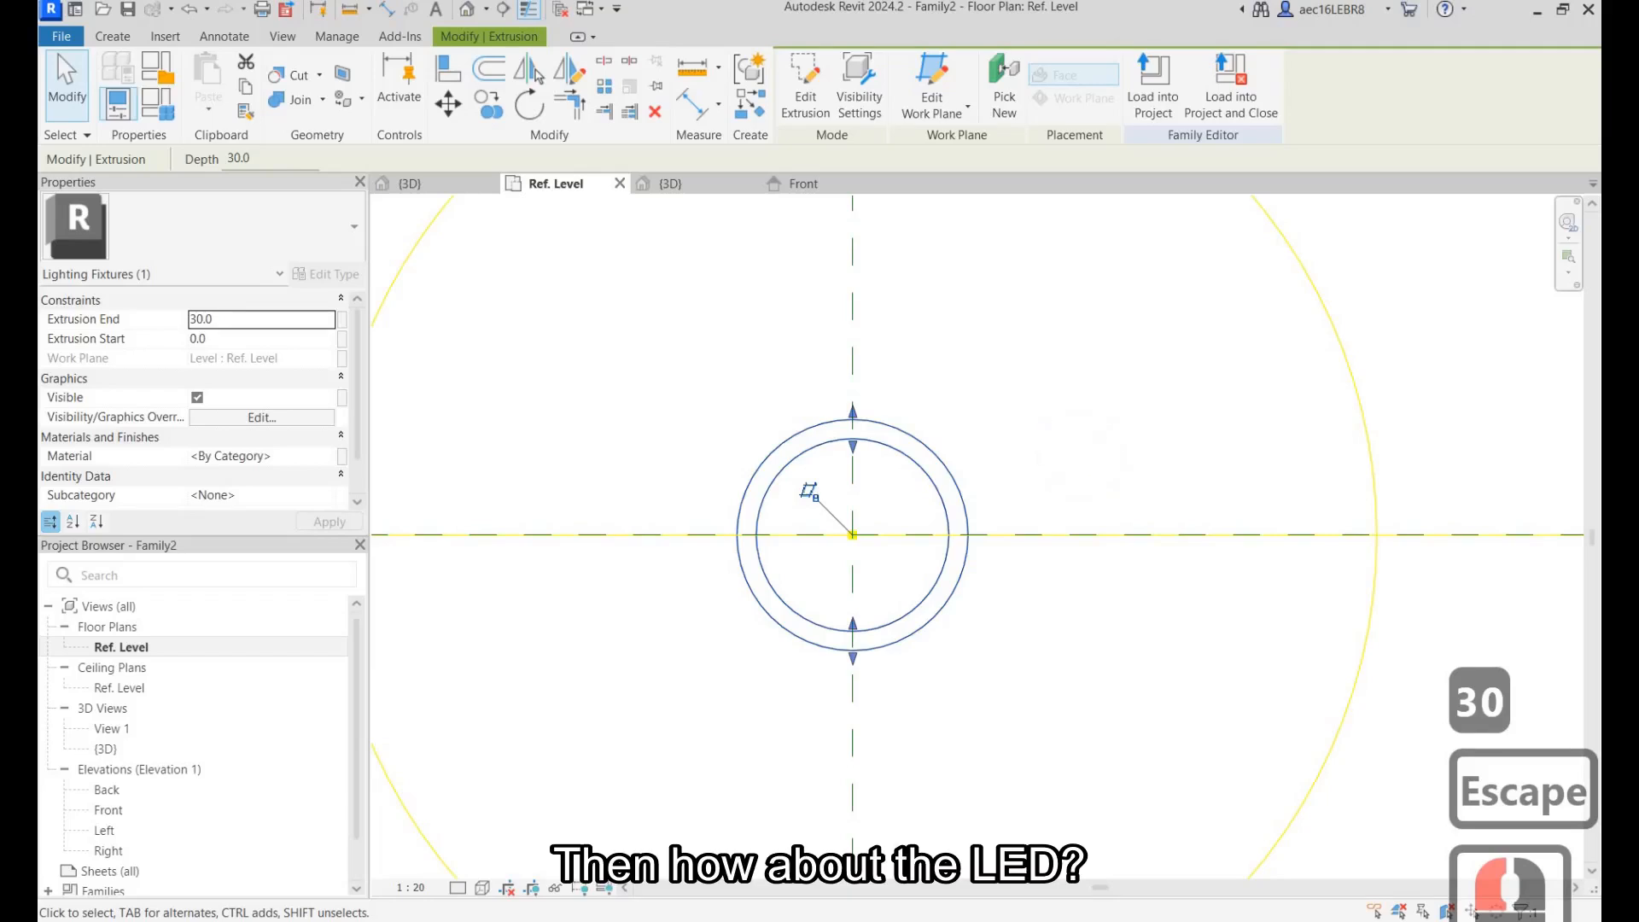
click(1052, 918)
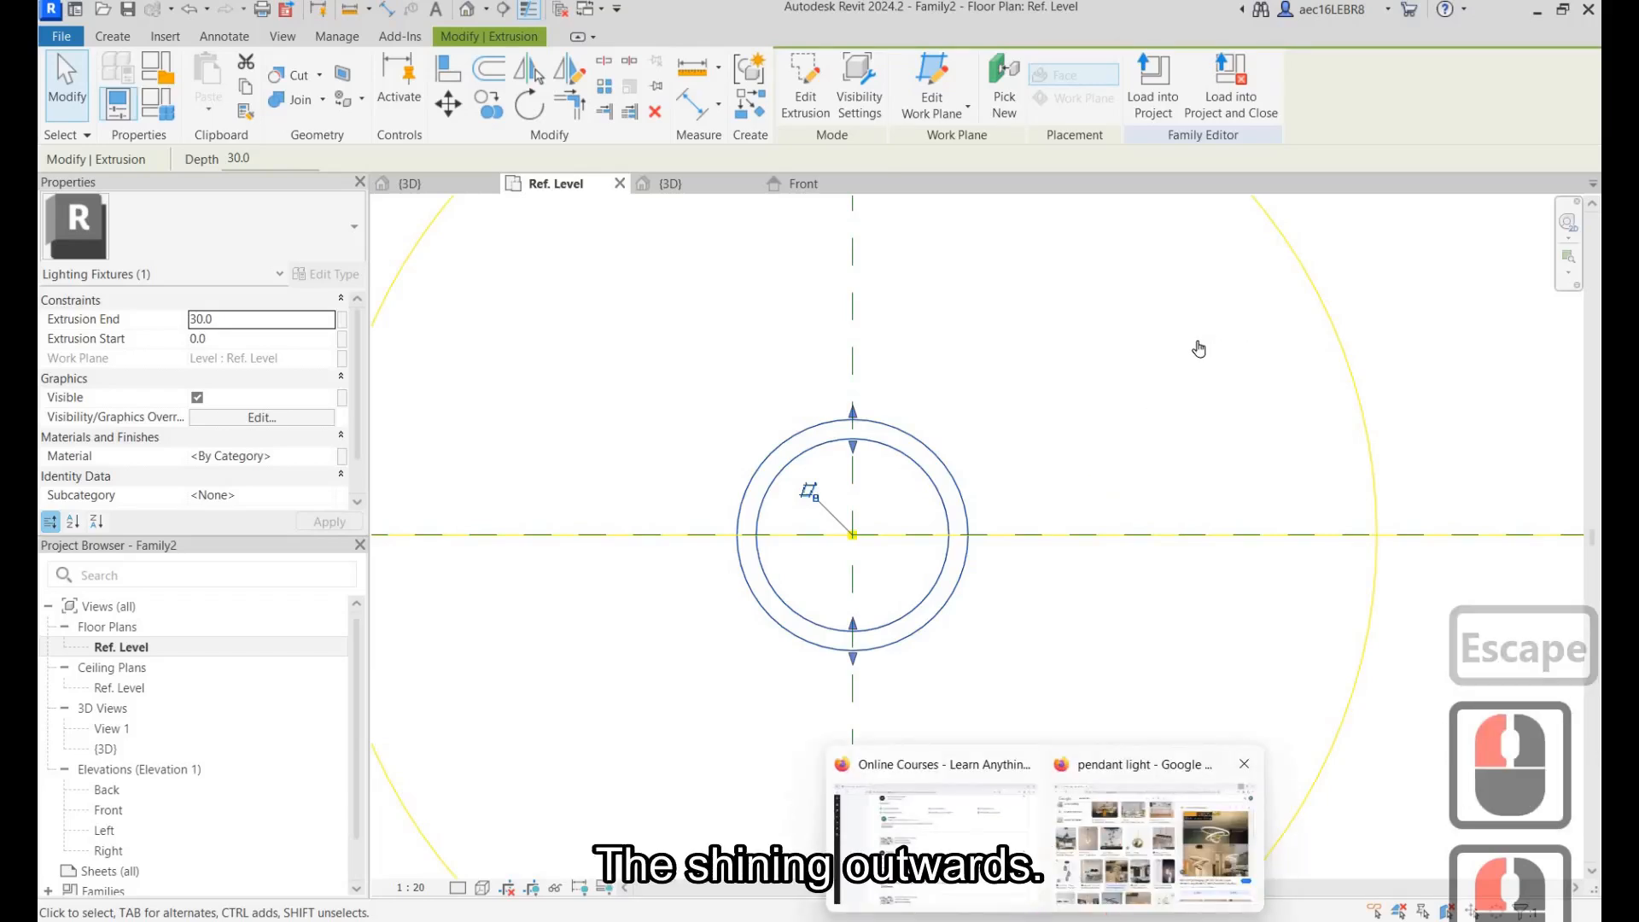
click(1163, 822)
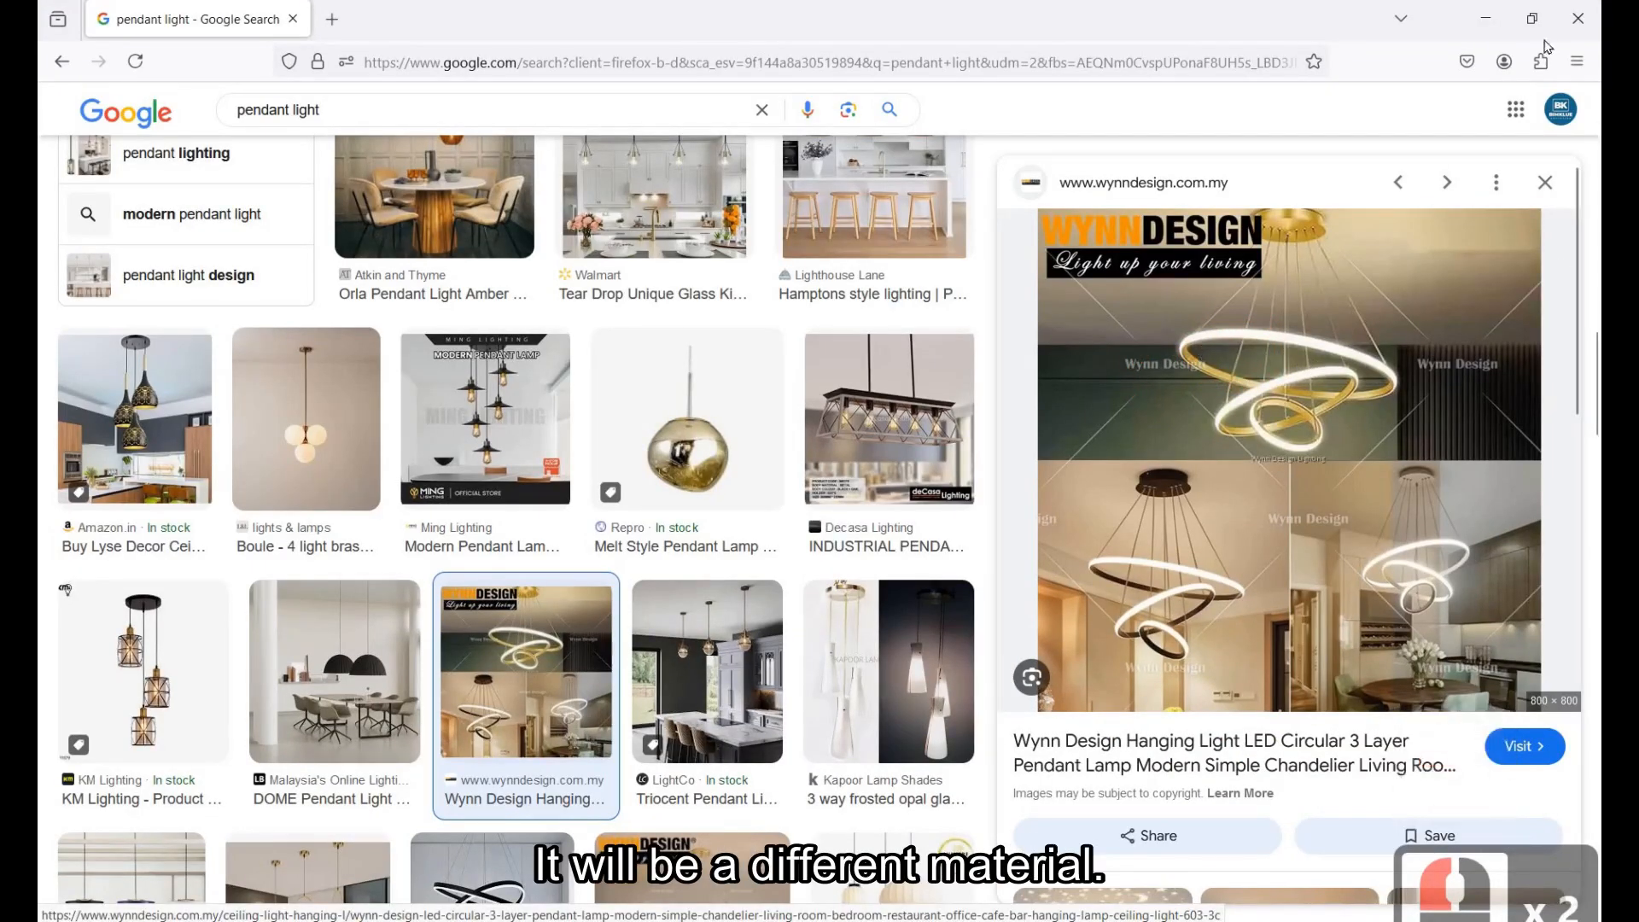
click(1487, 18)
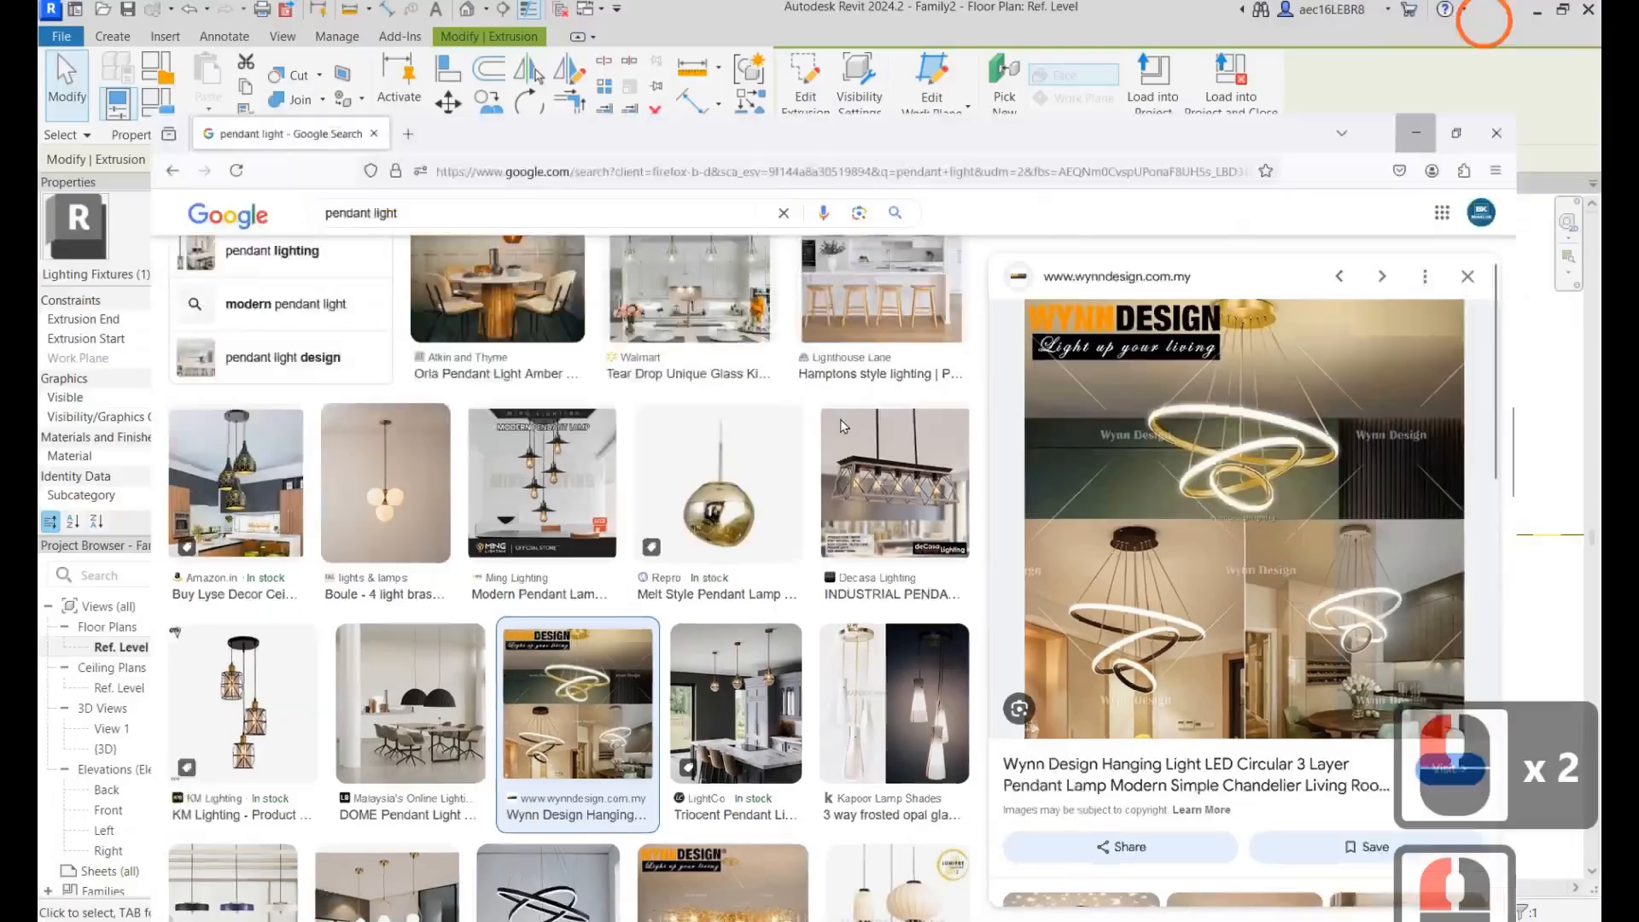
Edit the ring extrusion's sketch to set the outer circle's radius to 160 mm and finish the sketch.
click(834, 410)
key(Escape)
click(930, 445)
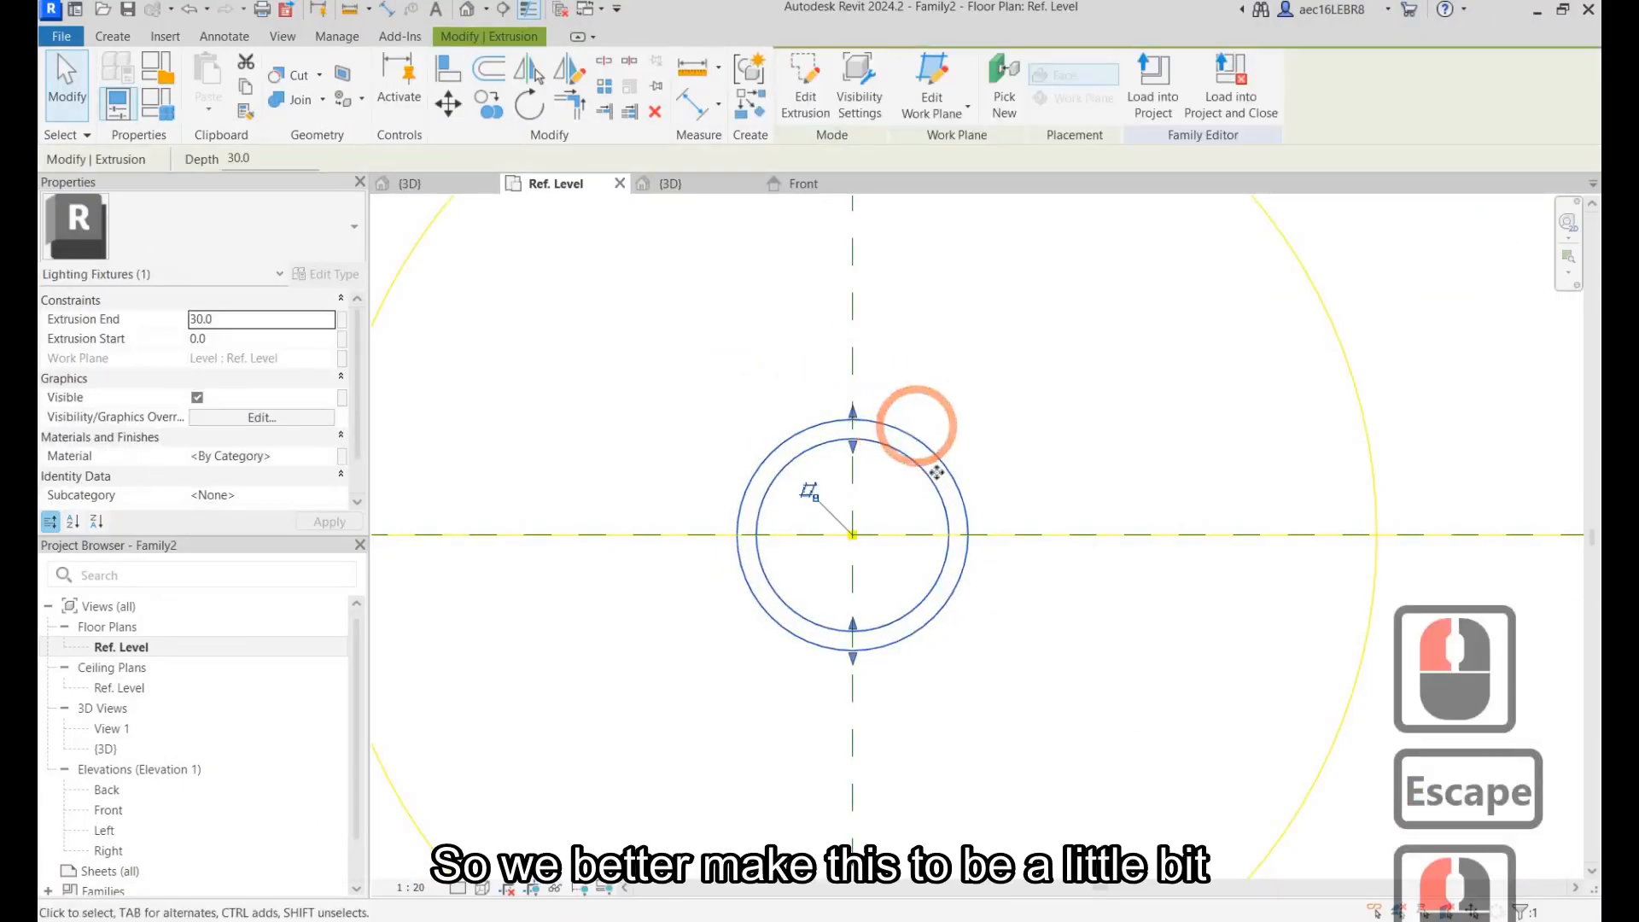
click(813, 94)
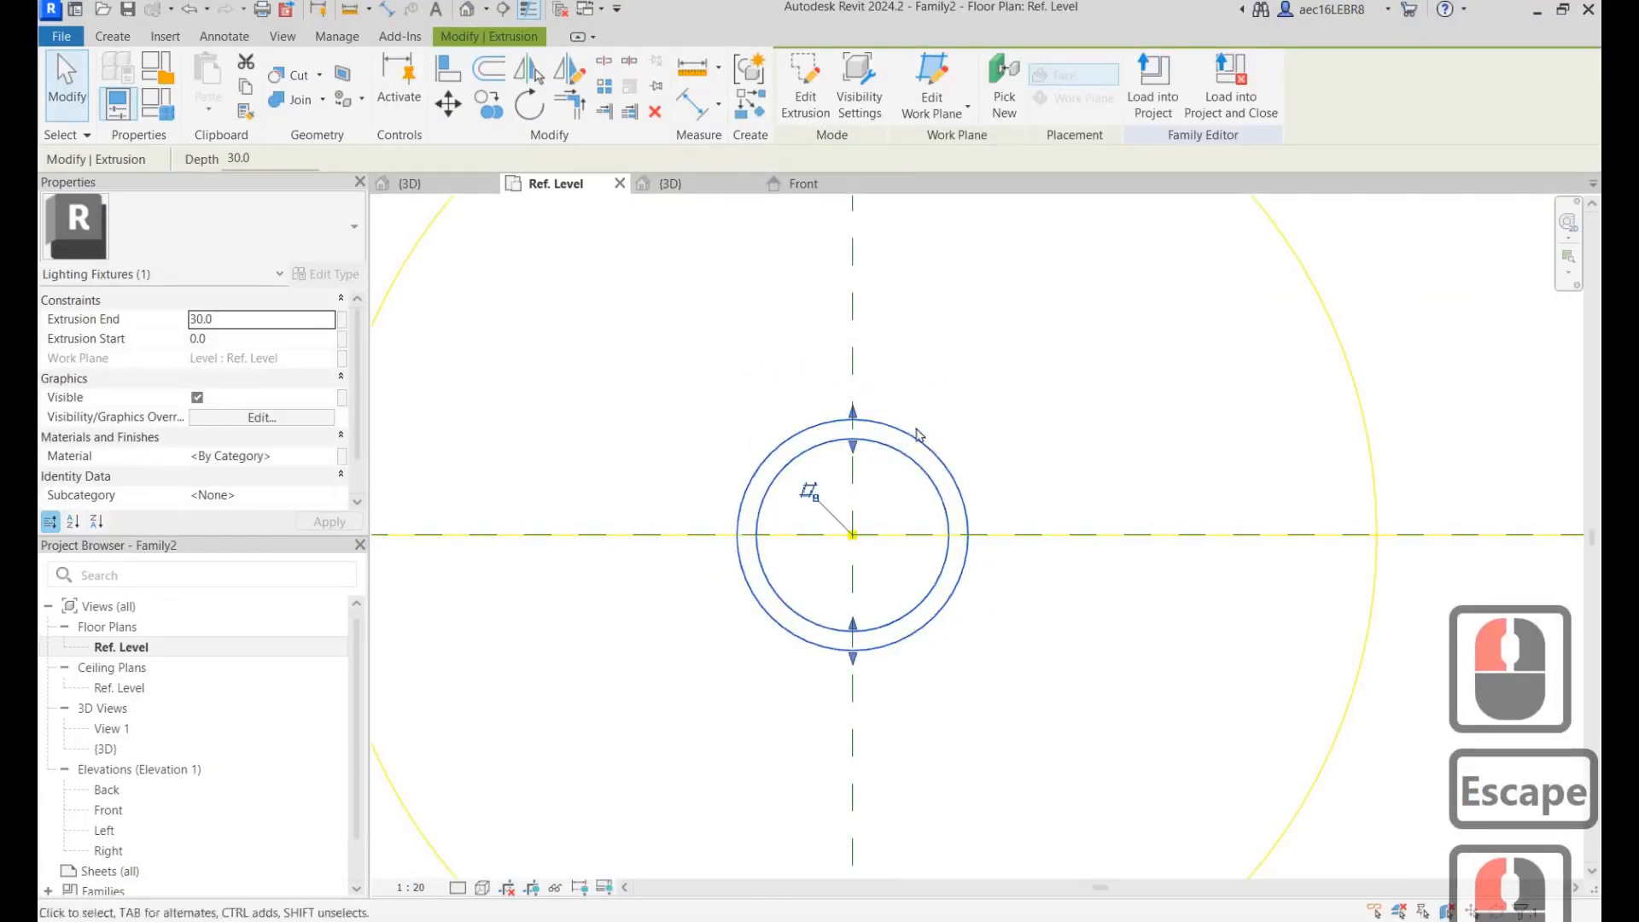
click(917, 438)
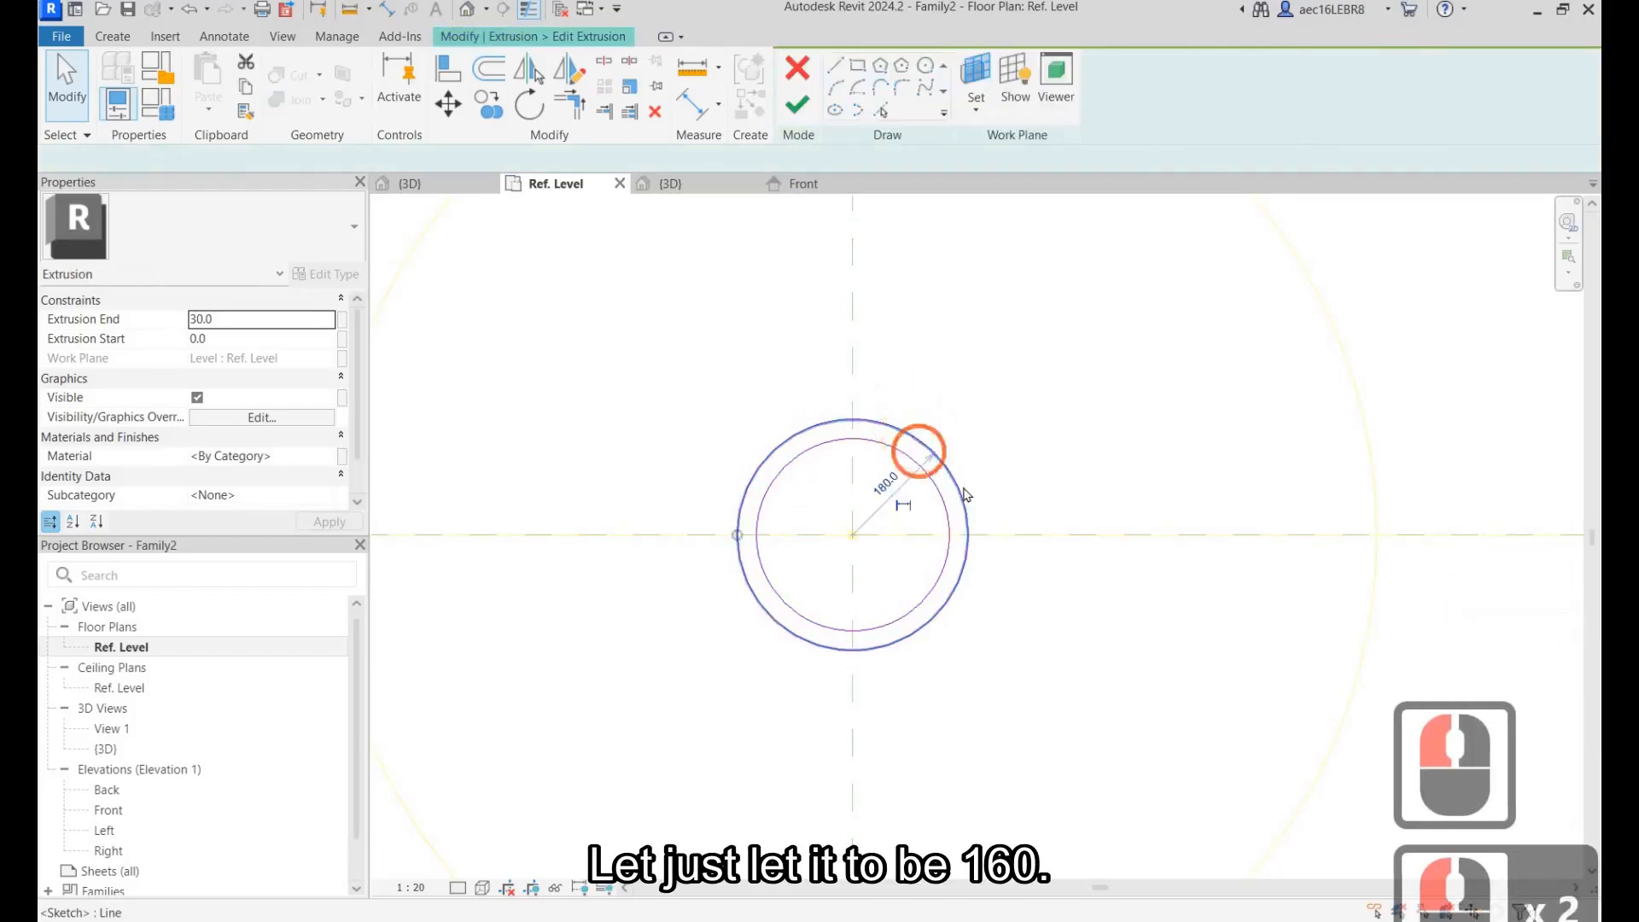
click(888, 483)
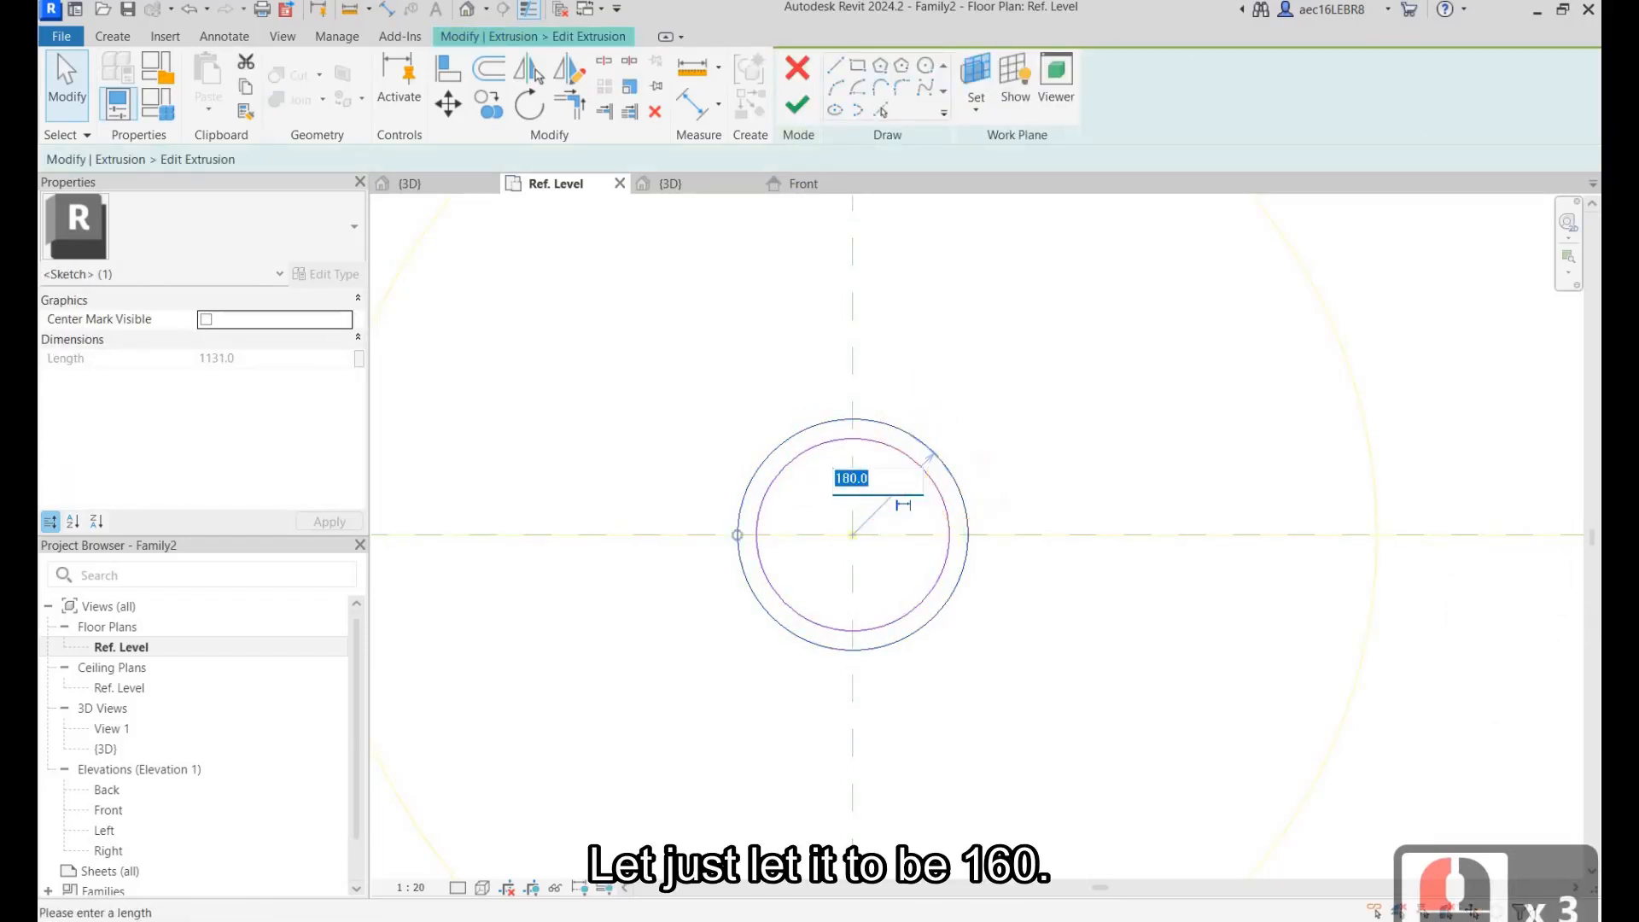
text(160)
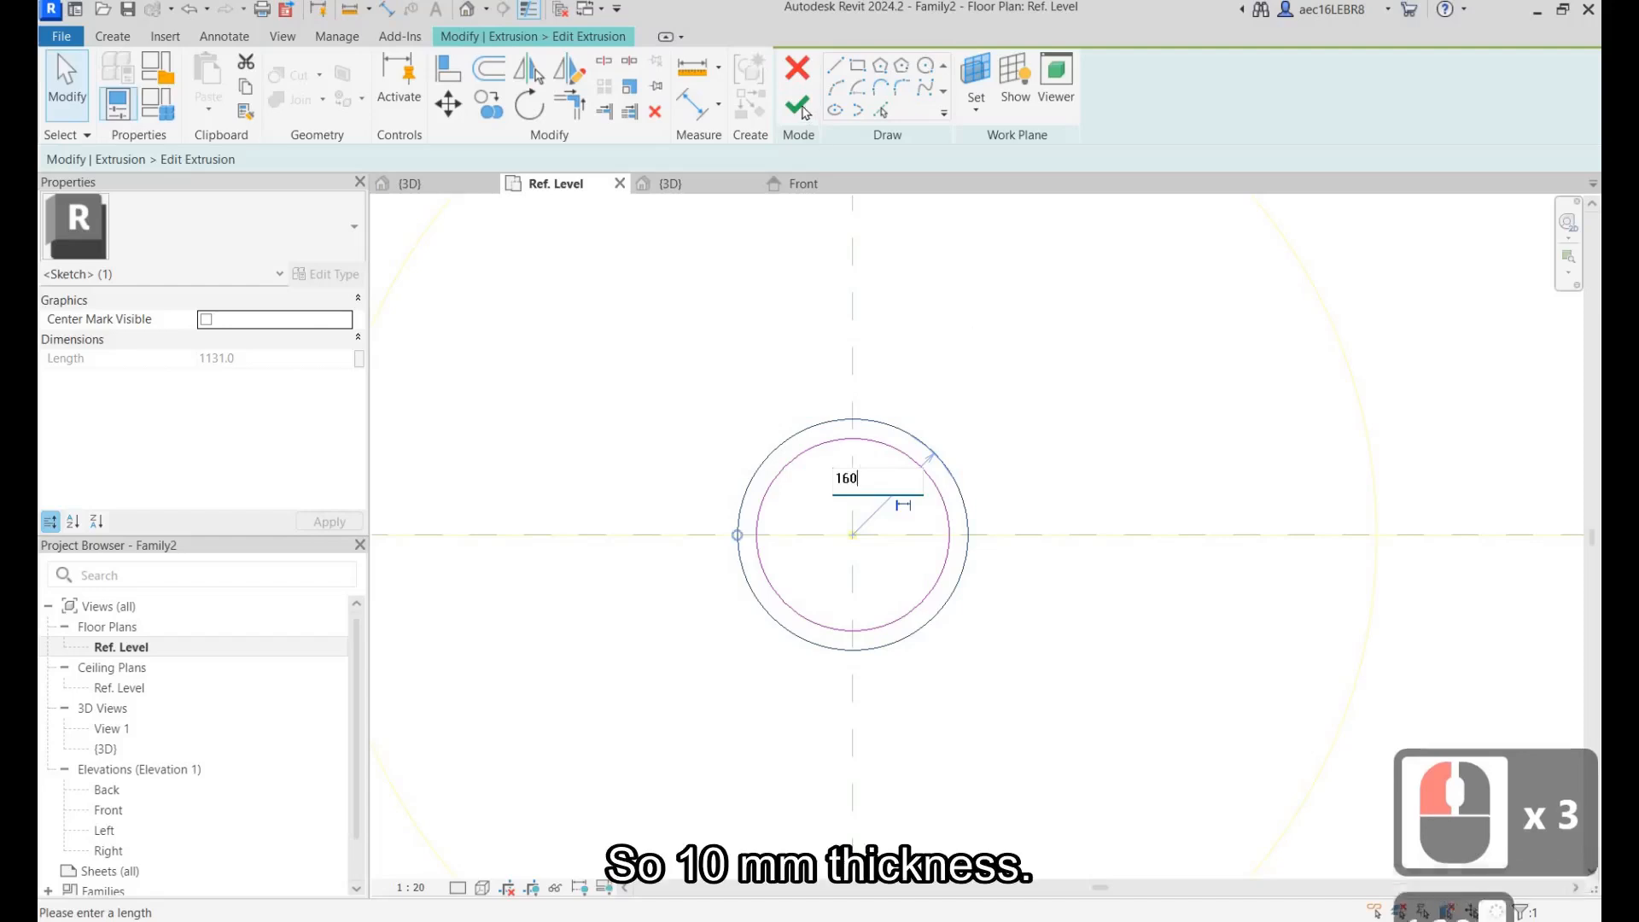
click(799, 104)
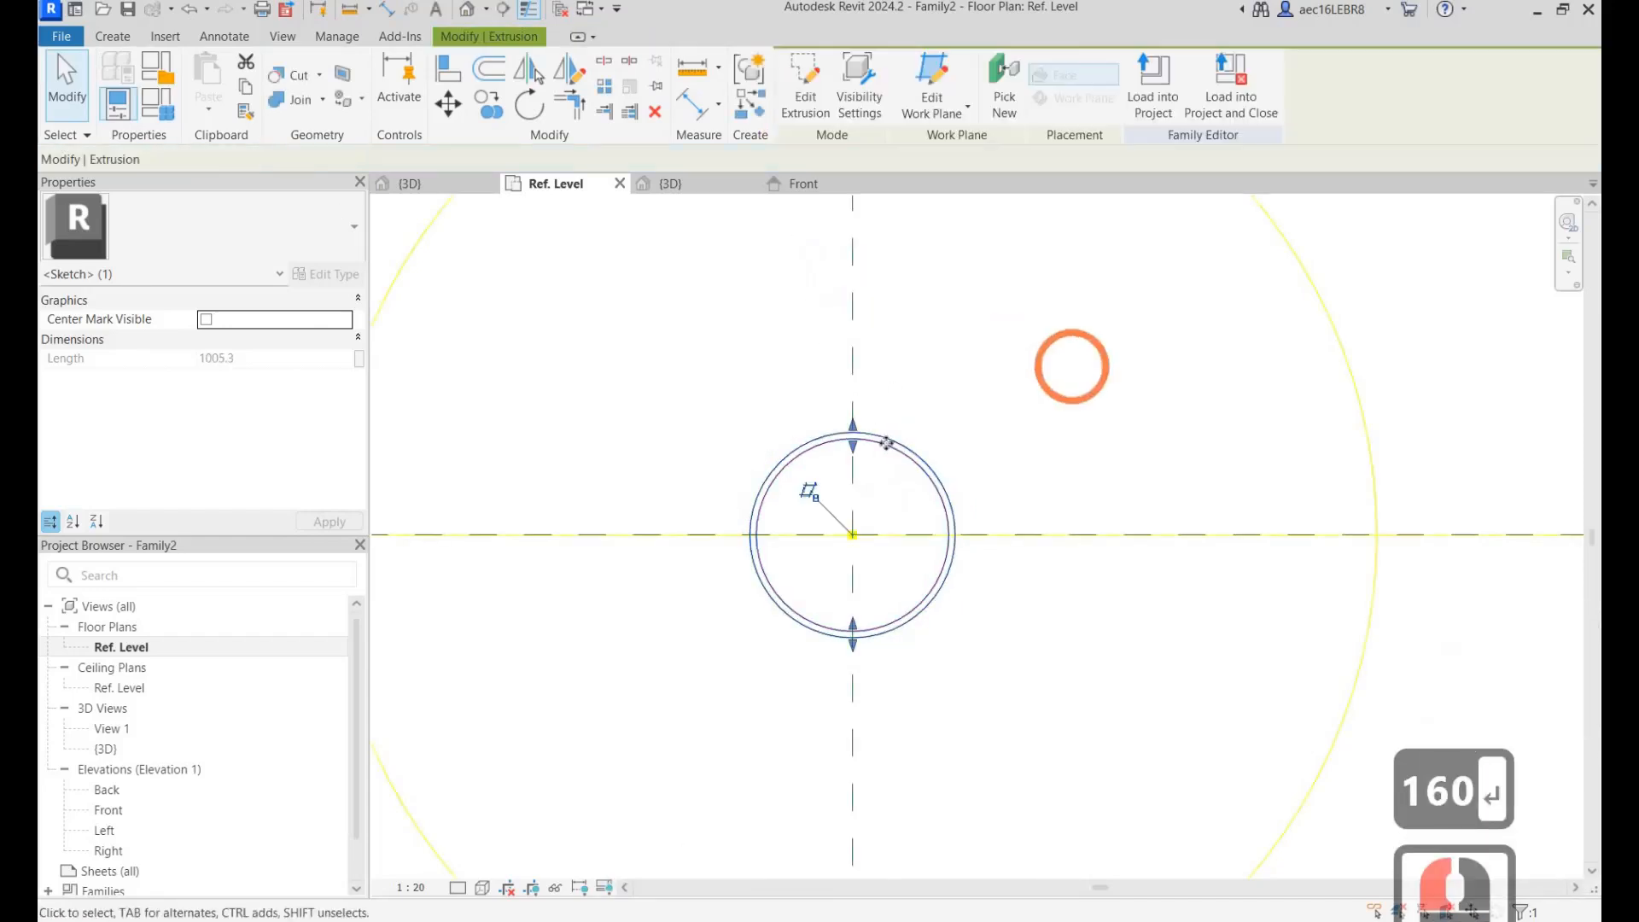
Start a second solid extrusion and sketch a 160 mm radius circle on the ring's outer edge, centred on the light source.
click(112, 36)
click(318, 171)
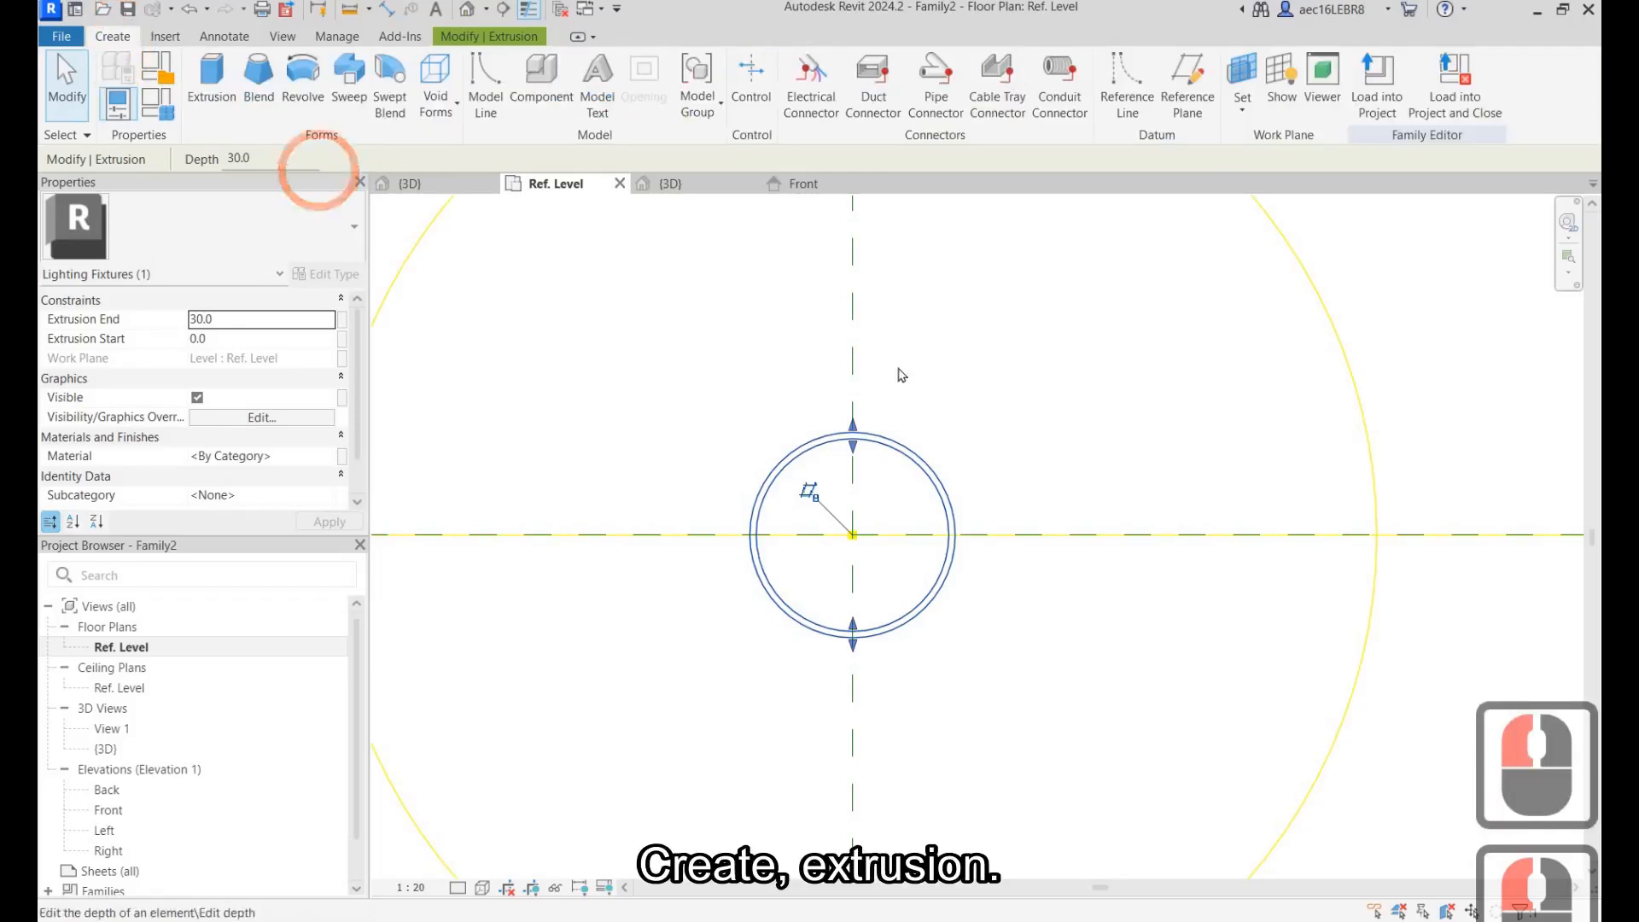
click(211, 81)
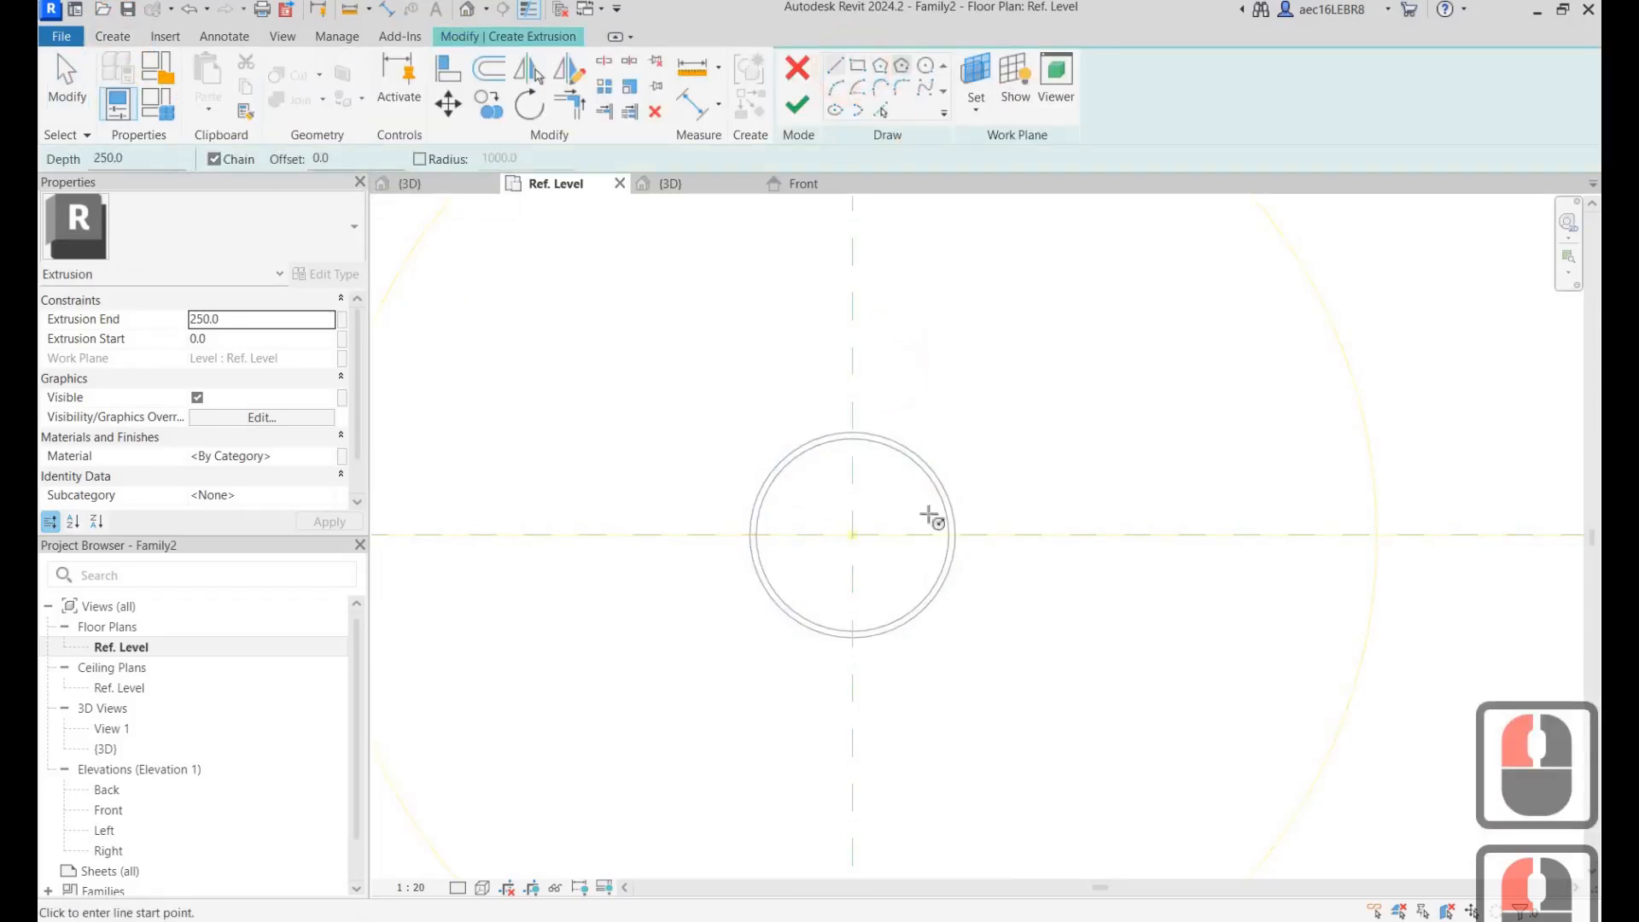
click(925, 66)
click(852, 535)
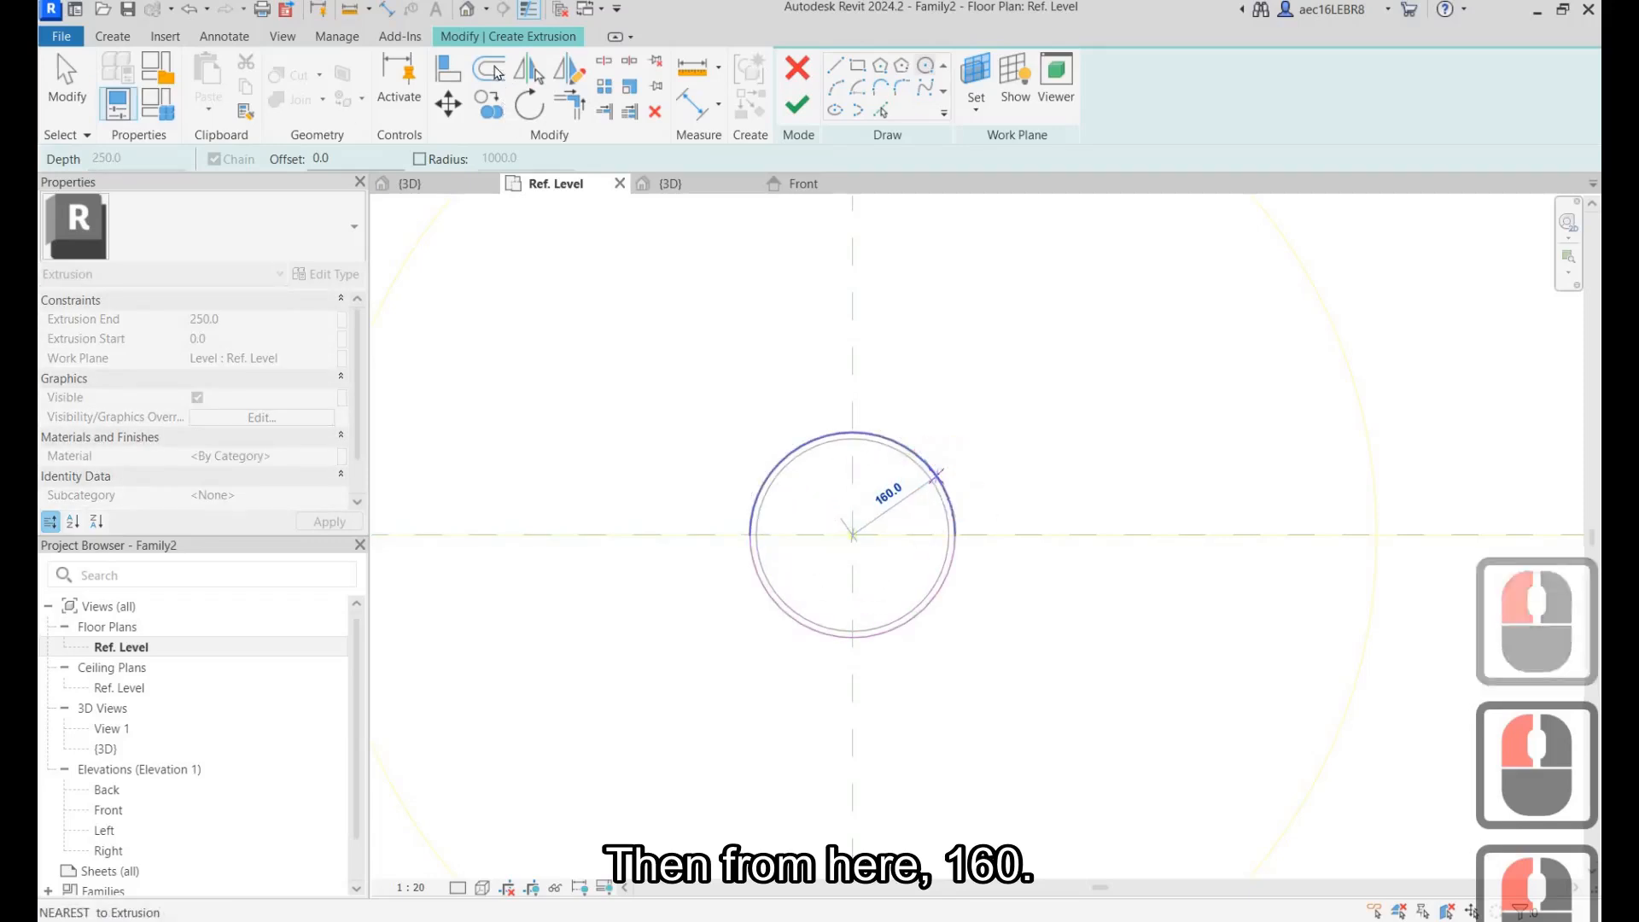
click(936, 474)
Offset a copy of the 160 mm circle 20 mm outward and finish the LED ring's extrusion sketch.
click(491, 67)
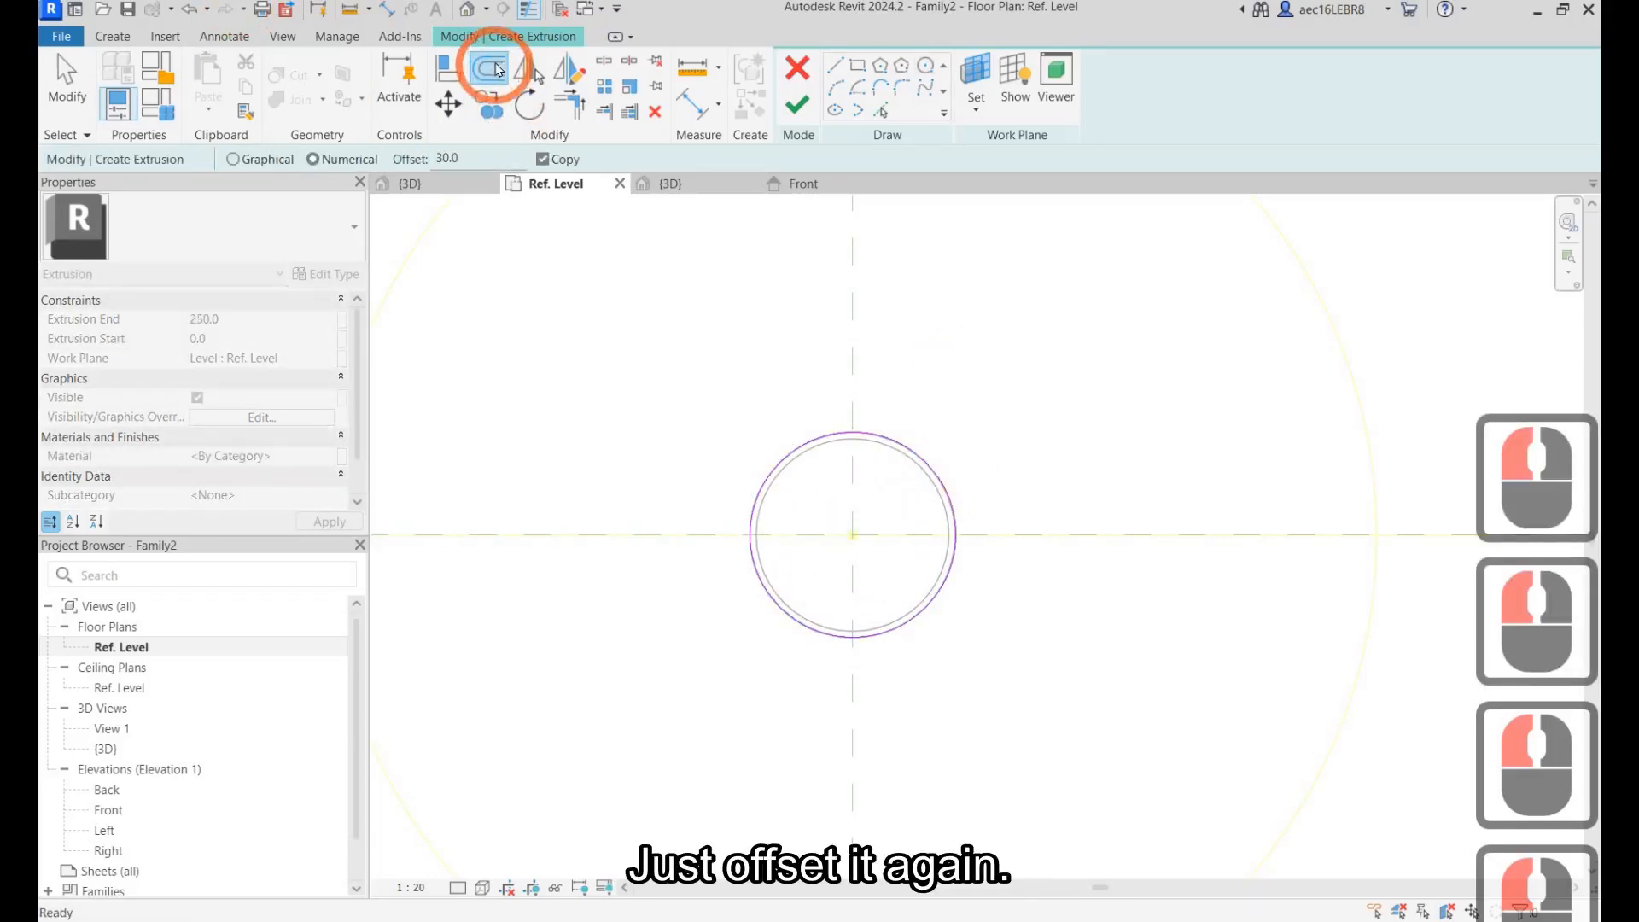
key(Escape)
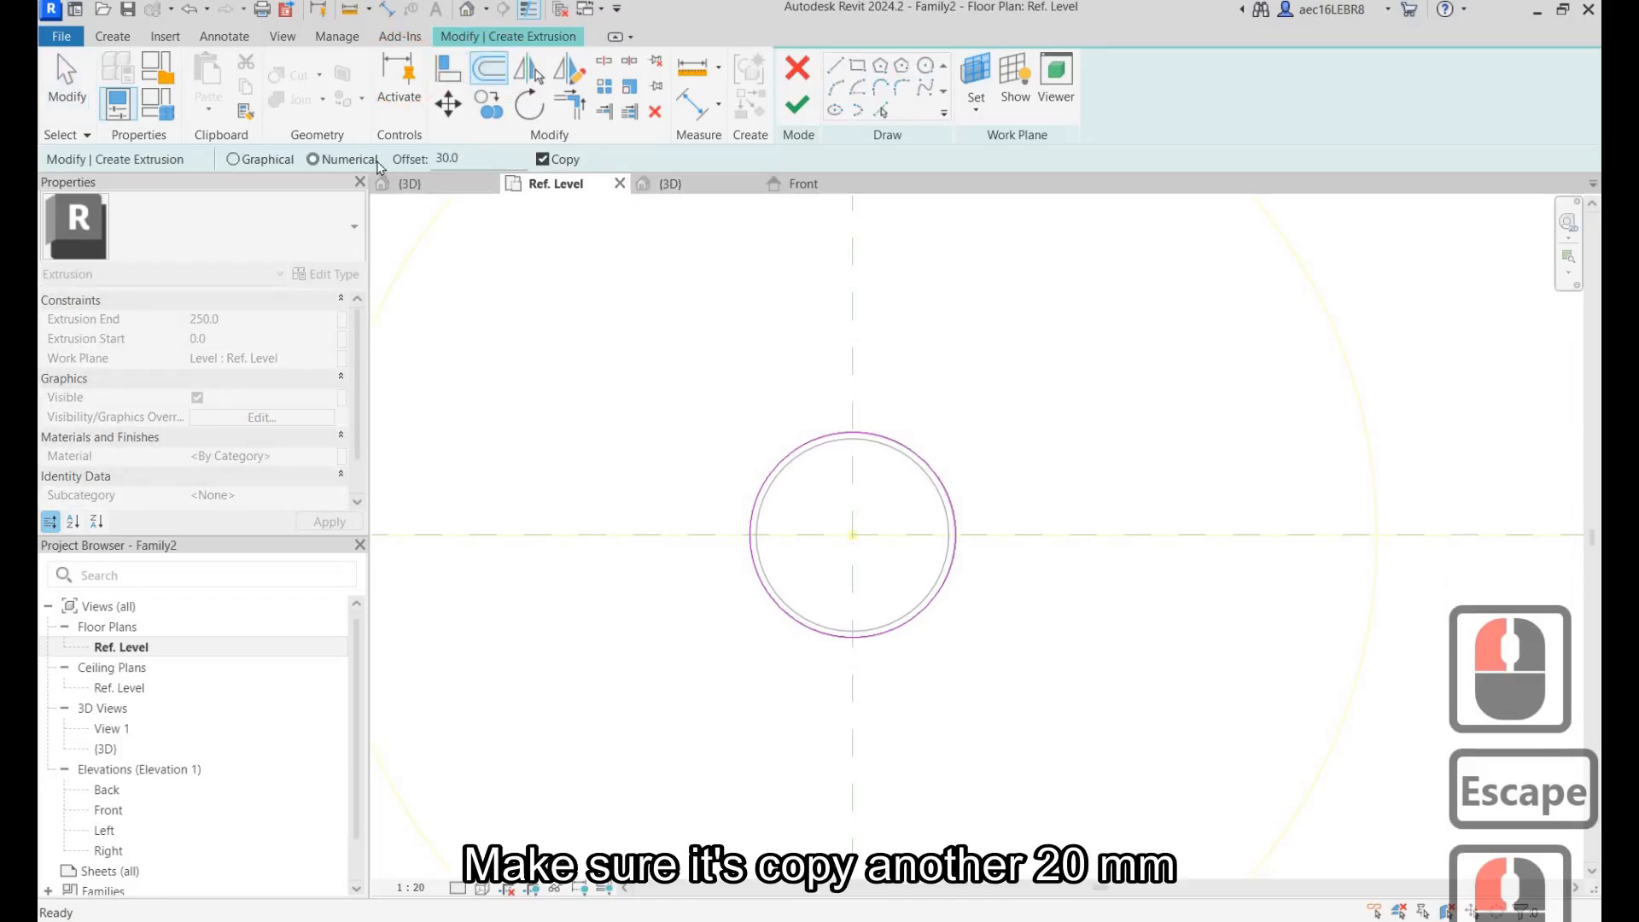
drag(412, 160, 377, 159)
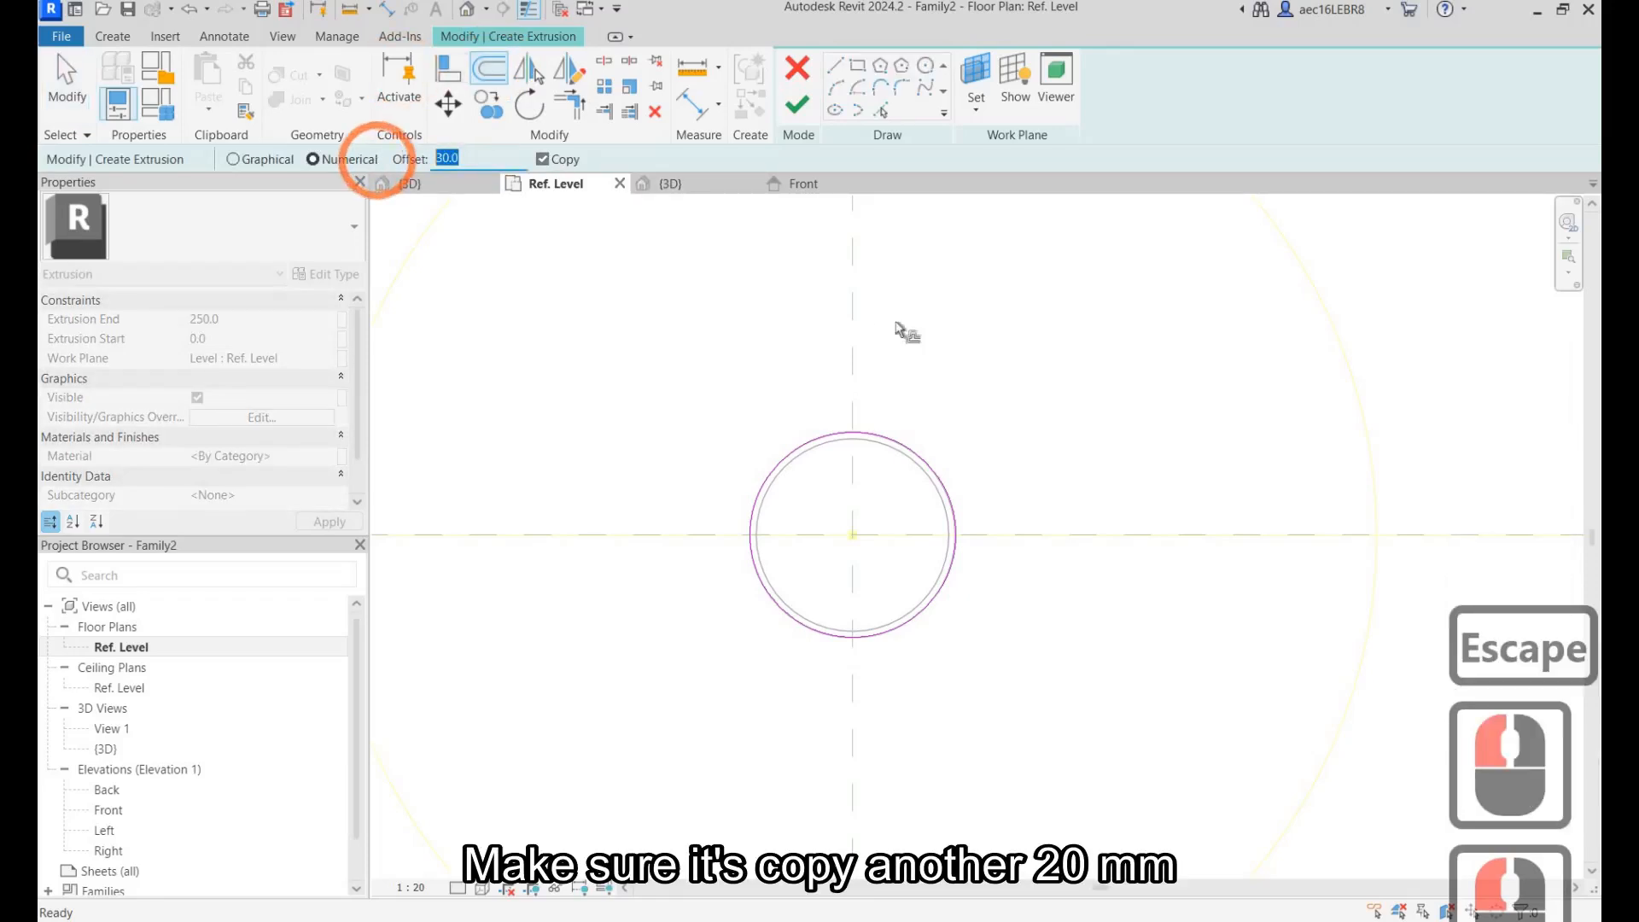
text(20)
click(903, 442)
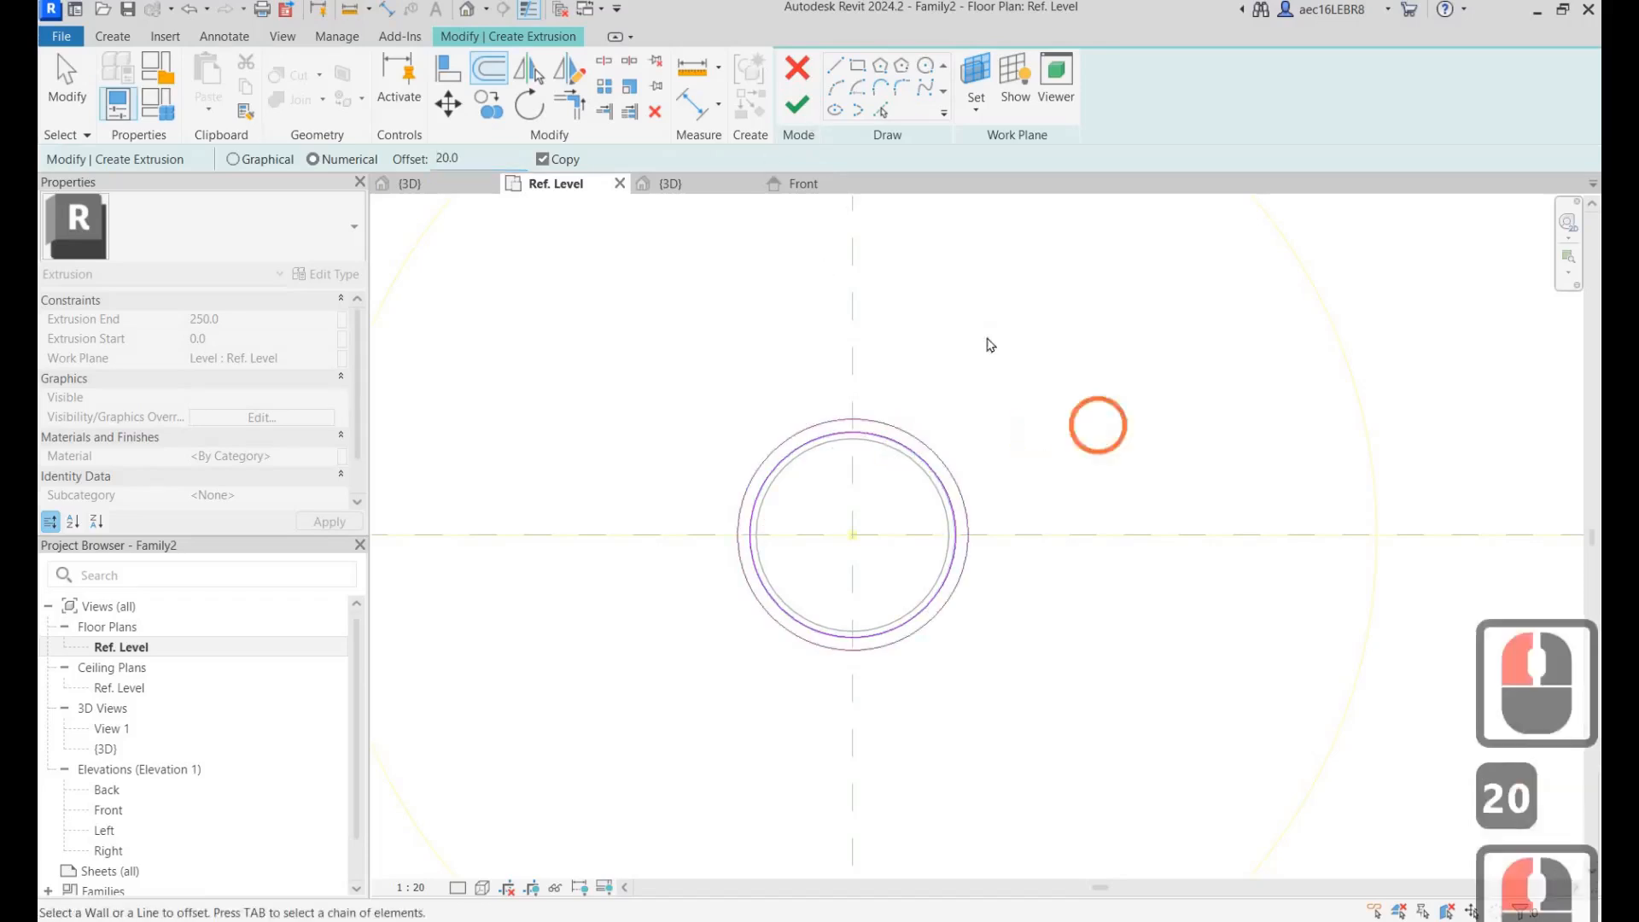
key(Escape)
click(797, 104)
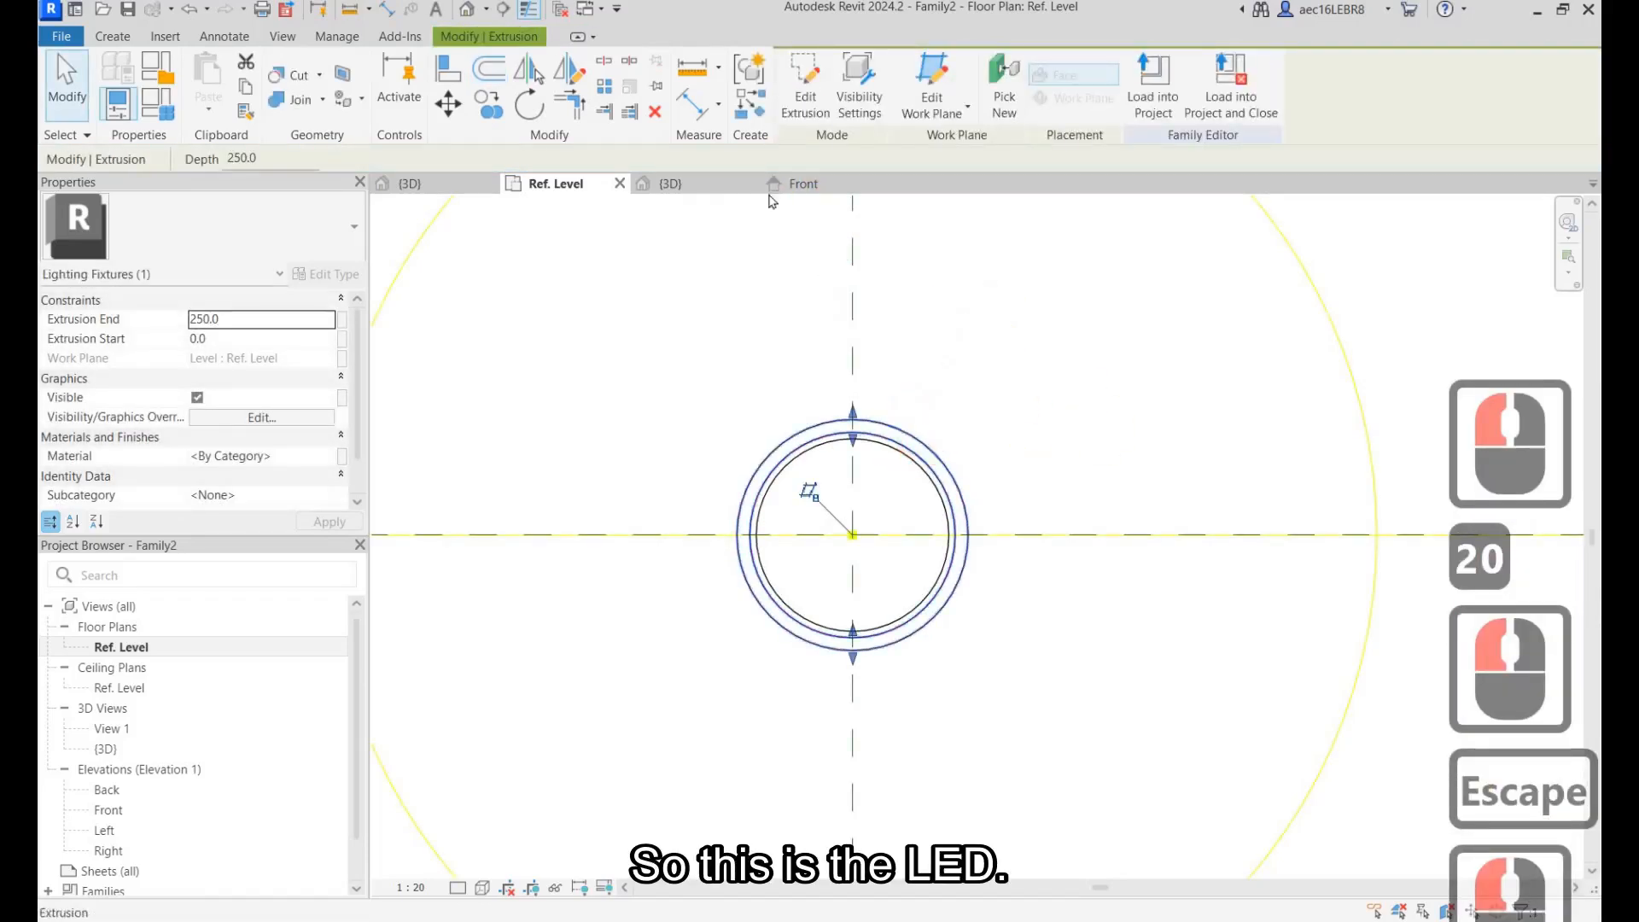
Try to reduce the LED ring's outer circle to a 170 mm radius by editing its extrusion sketch.
scroll(912, 448, up, 3)
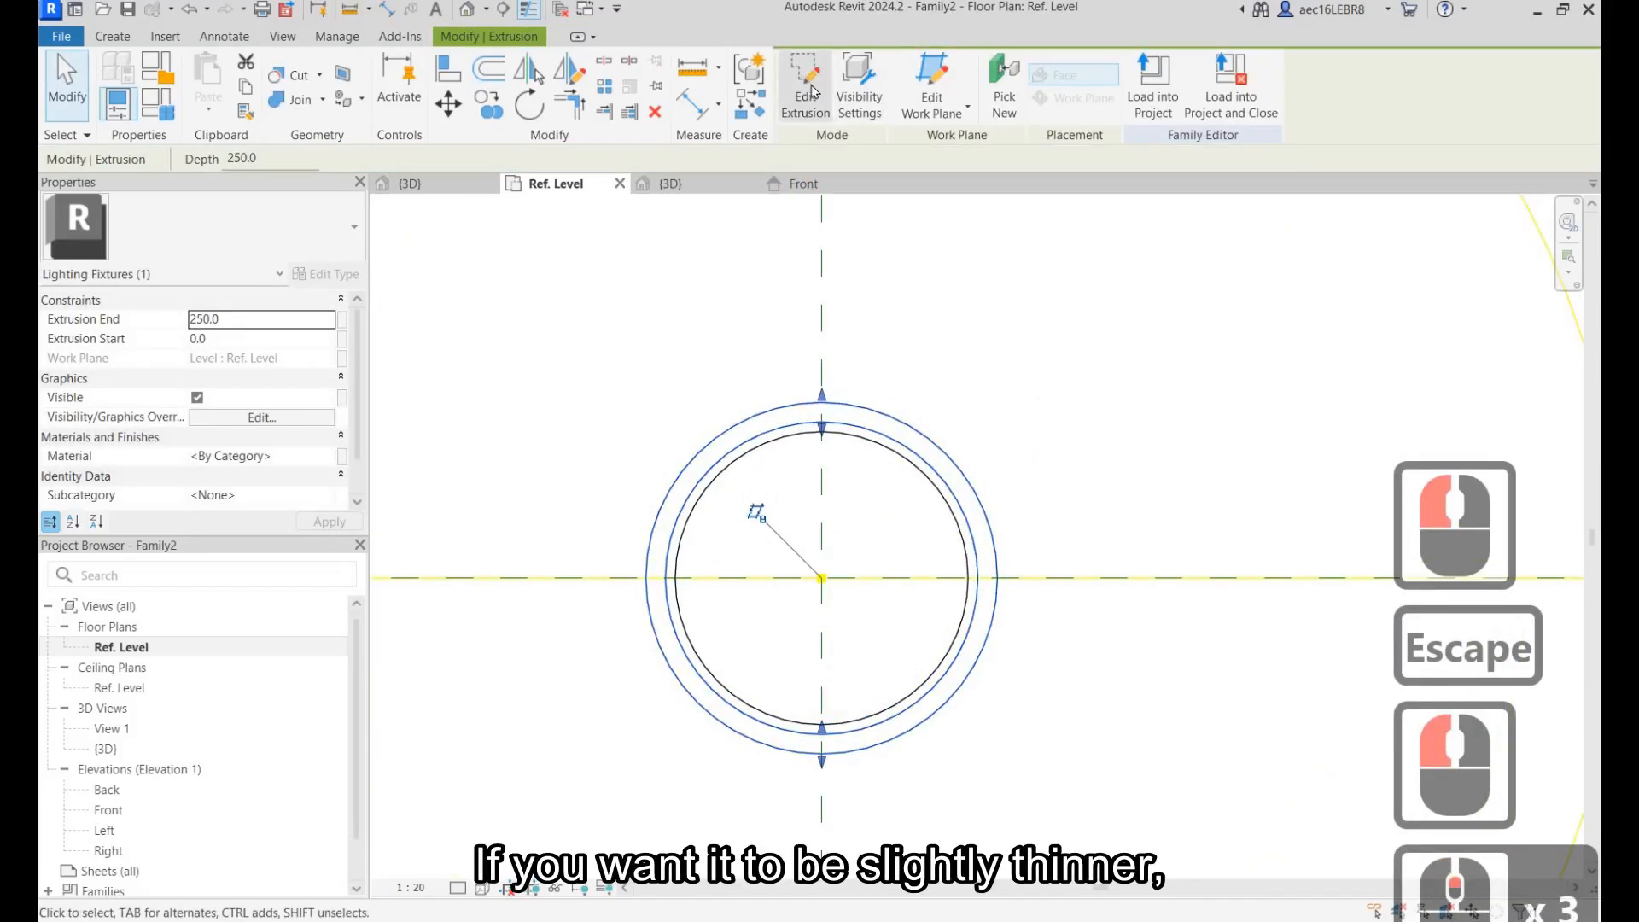
click(816, 91)
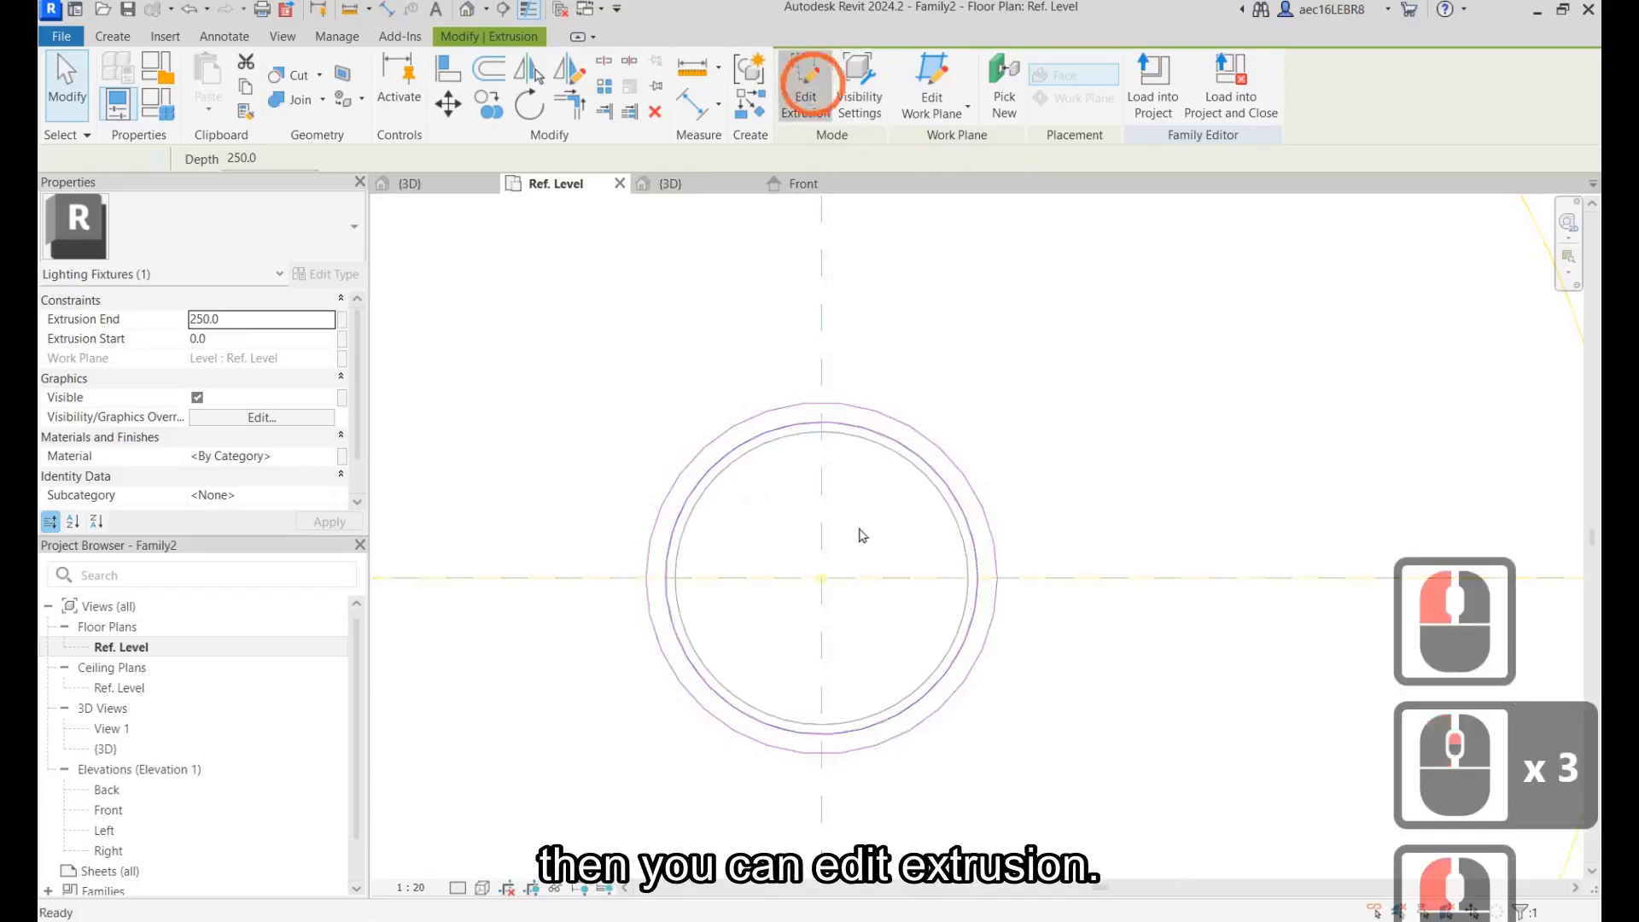
click(945, 450)
click(869, 505)
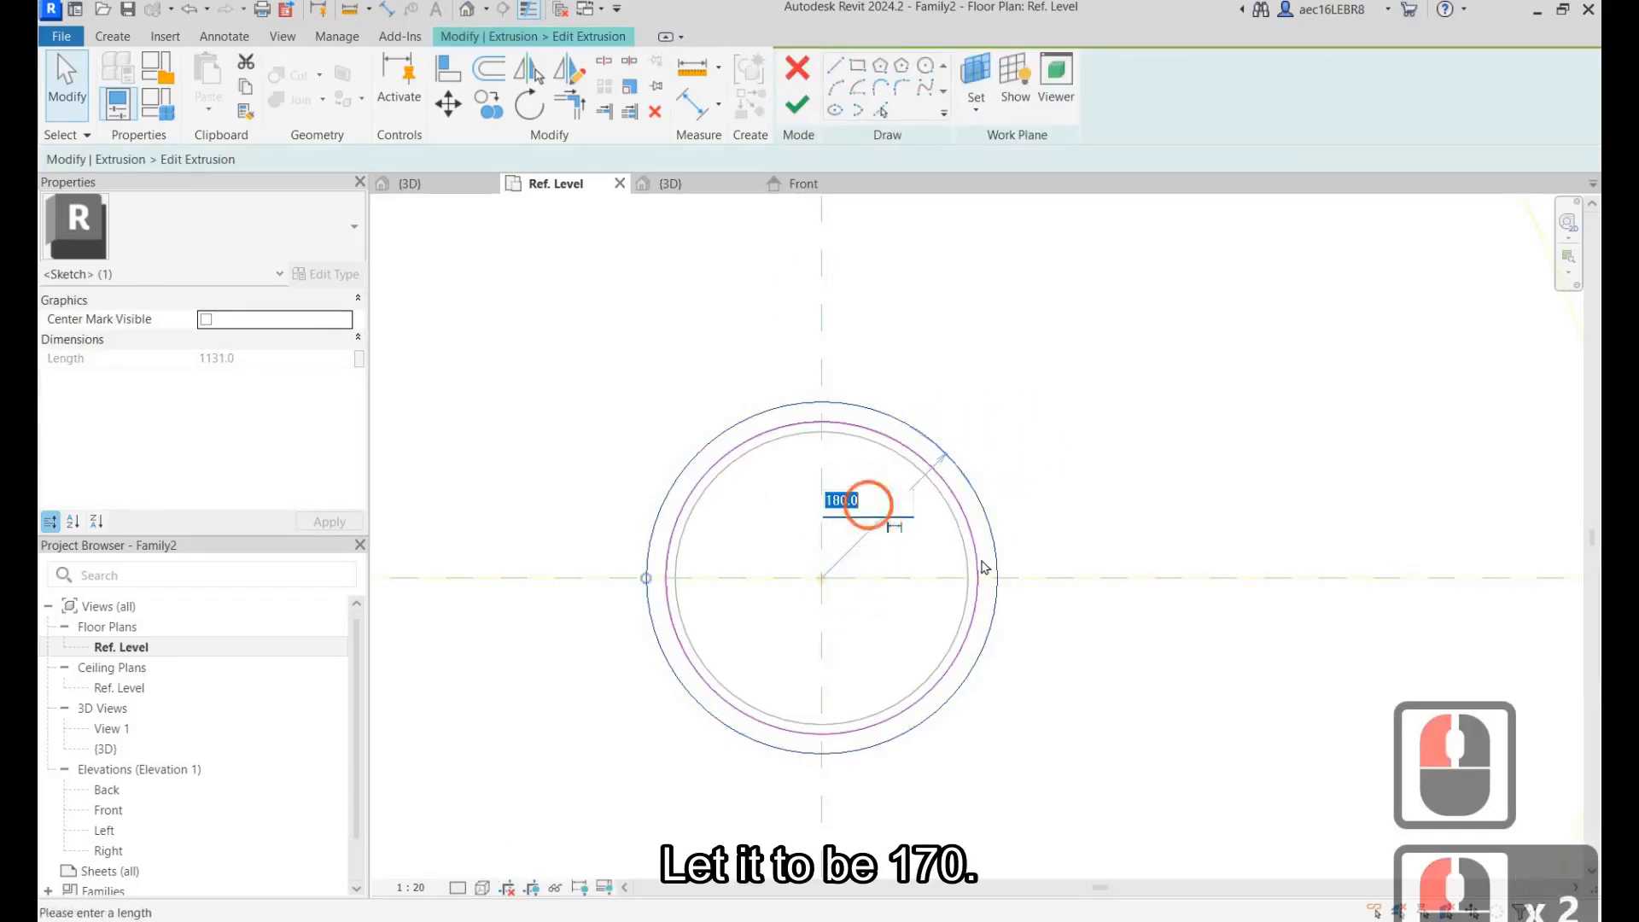
text(170)
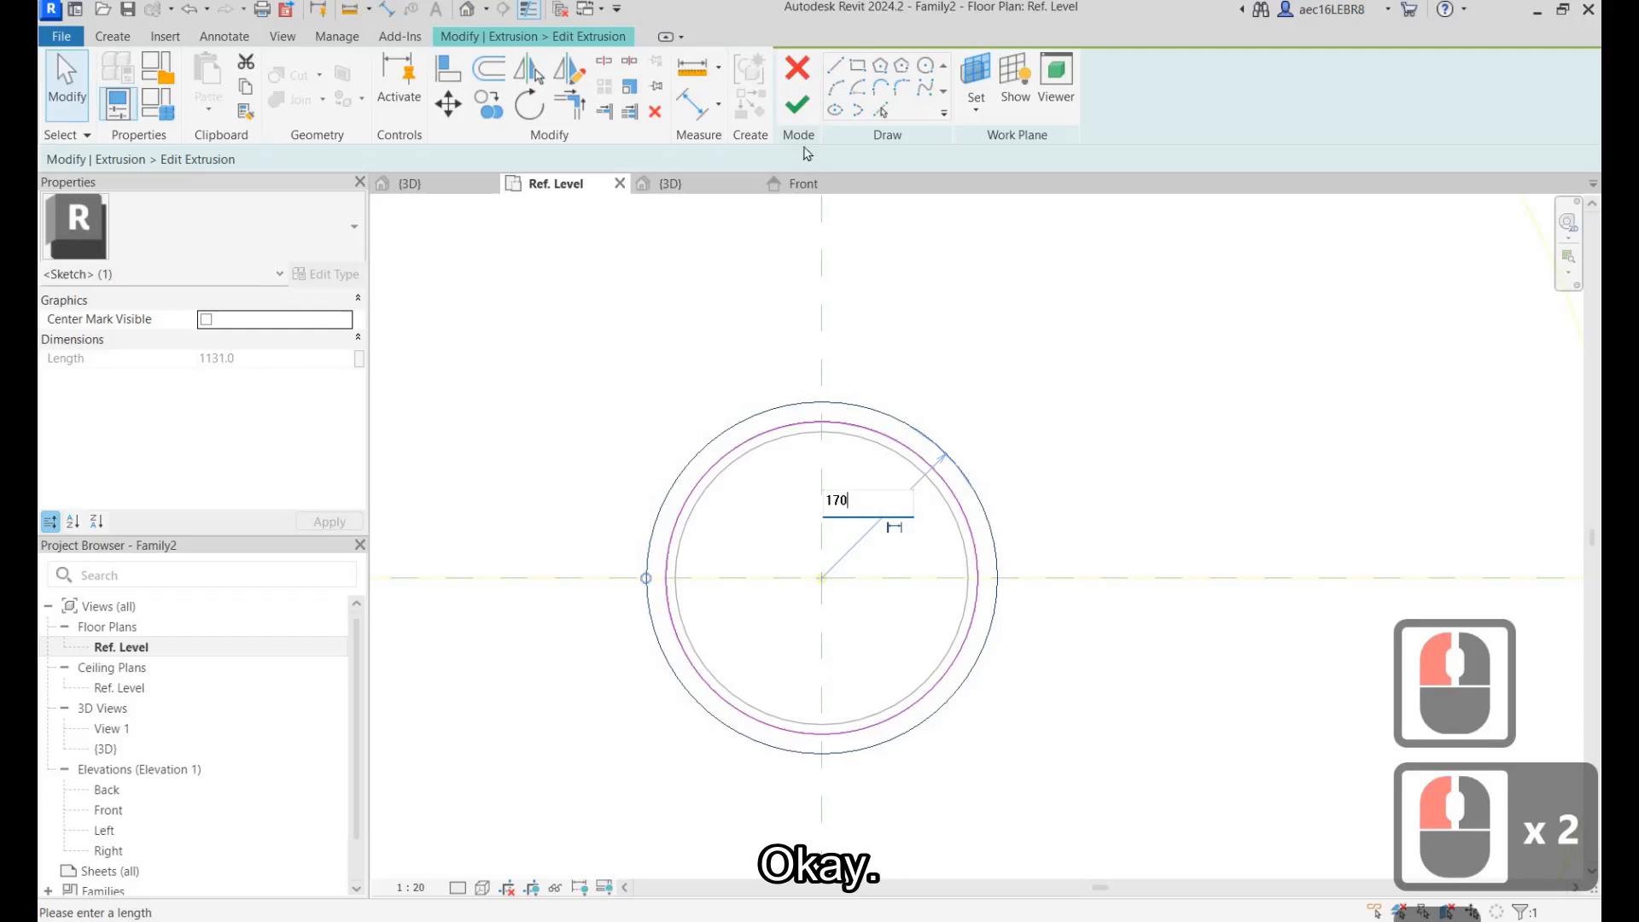
click(798, 104)
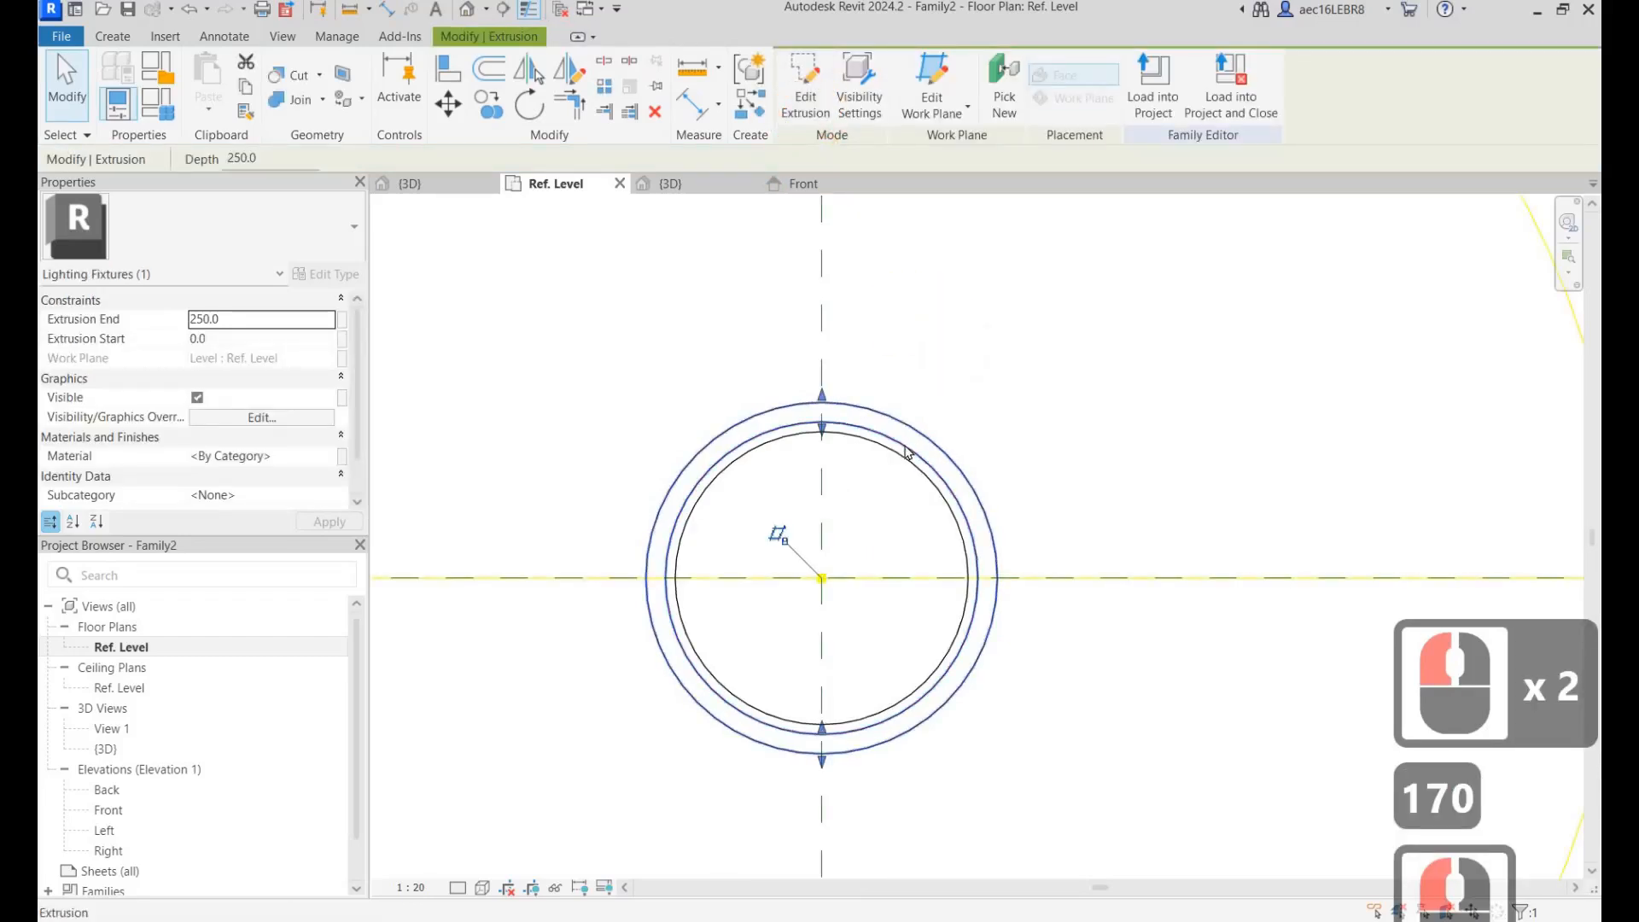
Reopen the LED ring's extrusion sketch, set the outer circle's radius to 170 mm and finish the sketch.
key(Escape)
click(905, 446)
scroll(905, 445, up, 2)
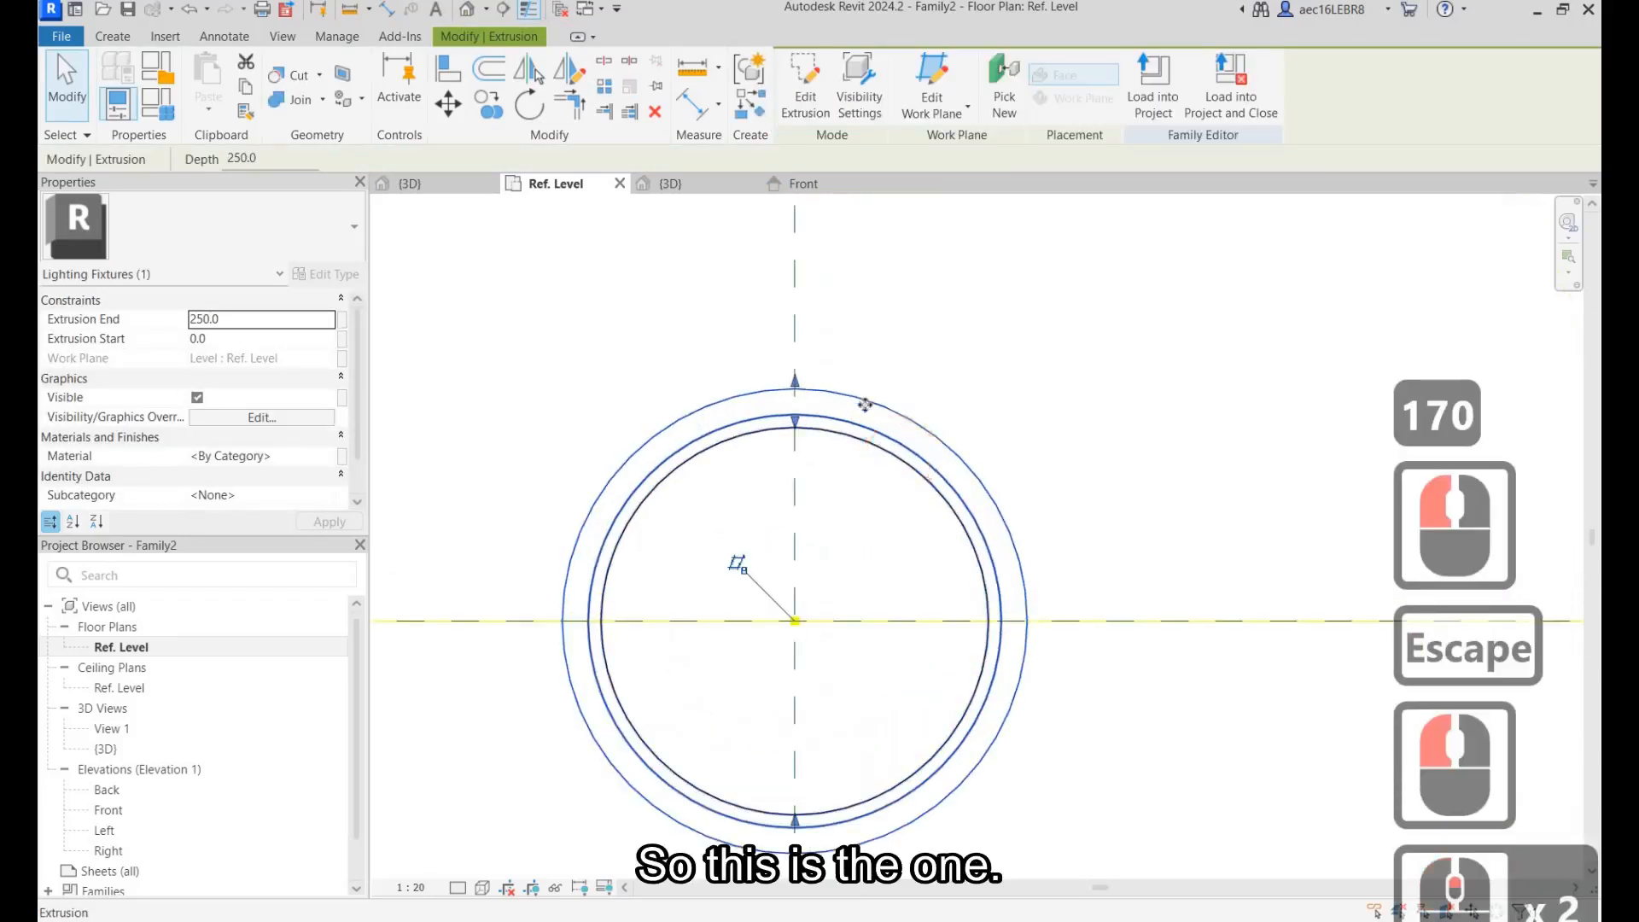
double_click(948, 451)
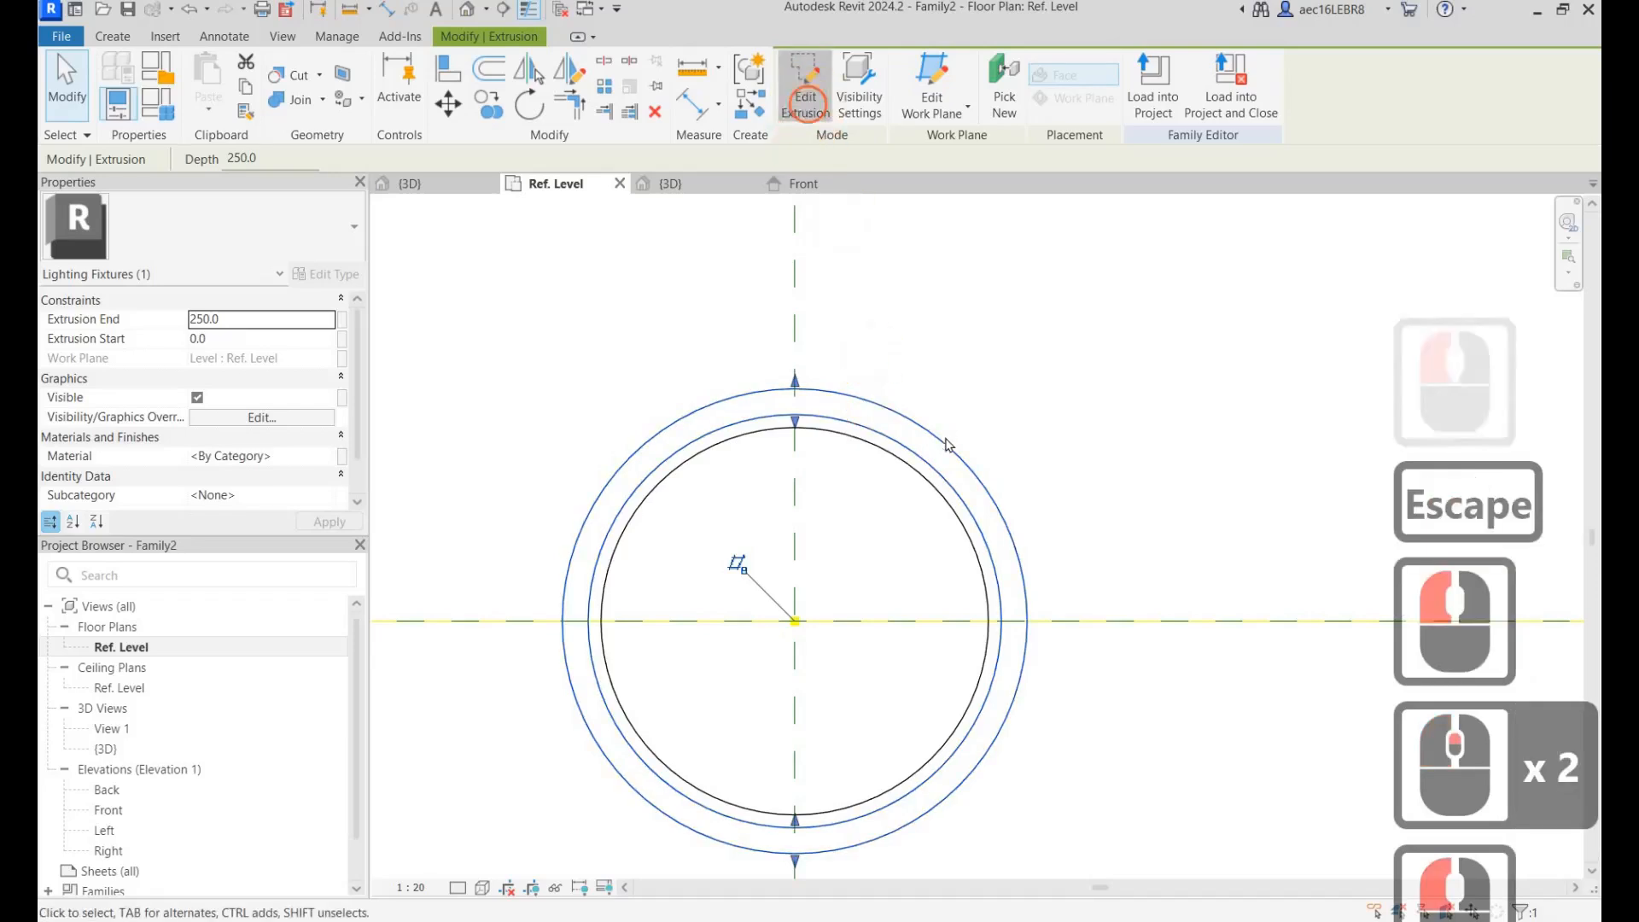
click(945, 439)
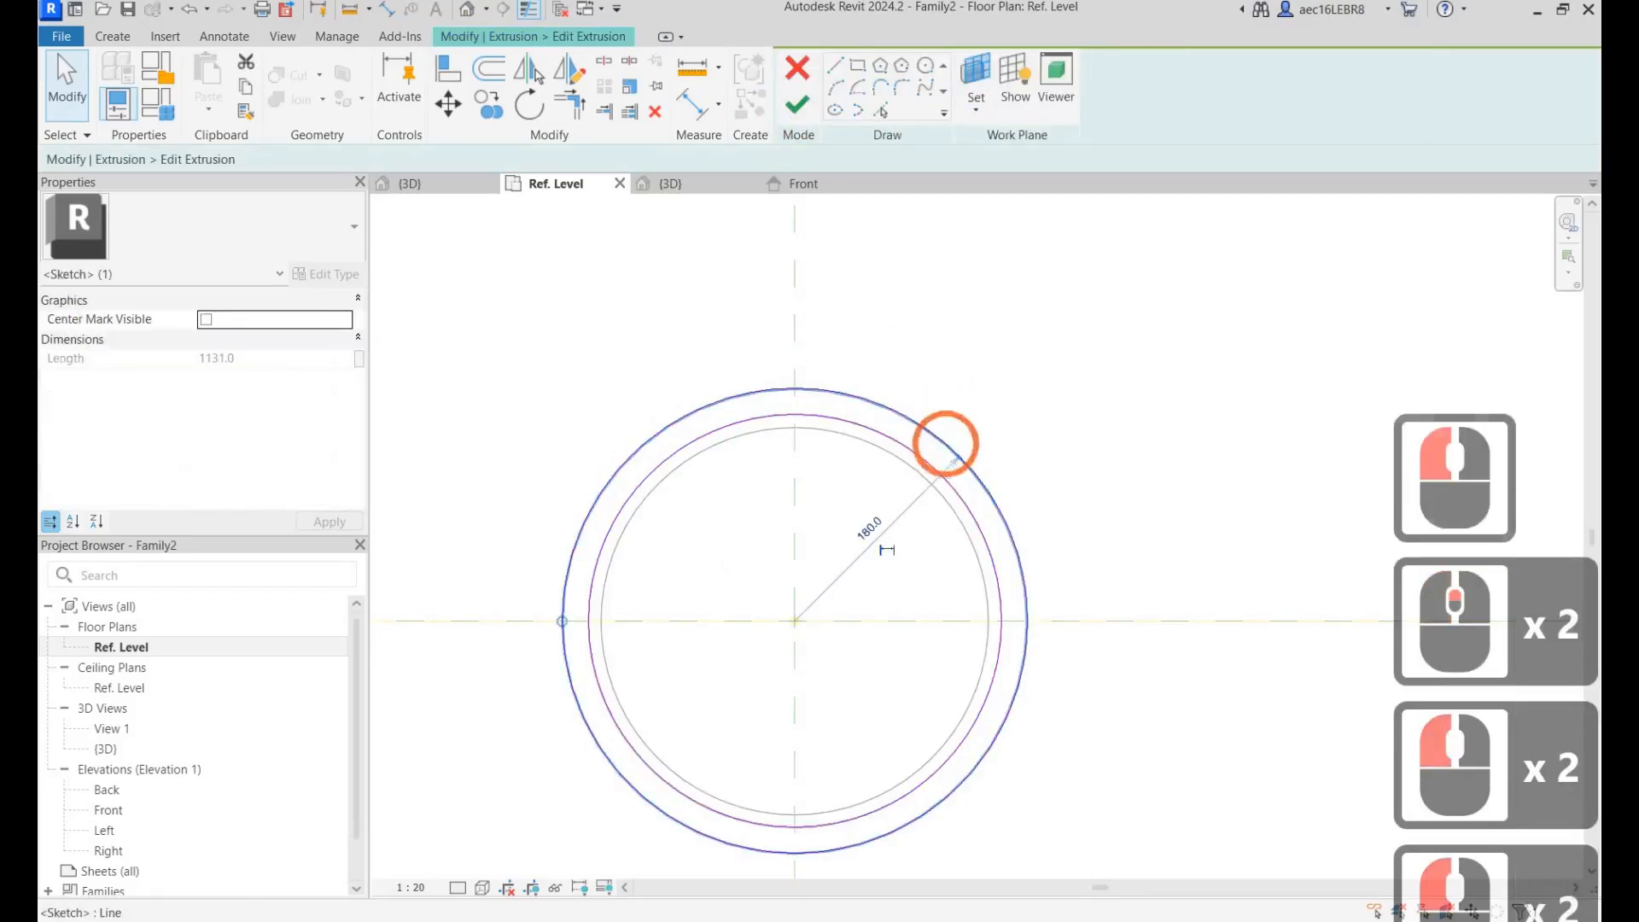
click(867, 547)
click(867, 534)
text(170)
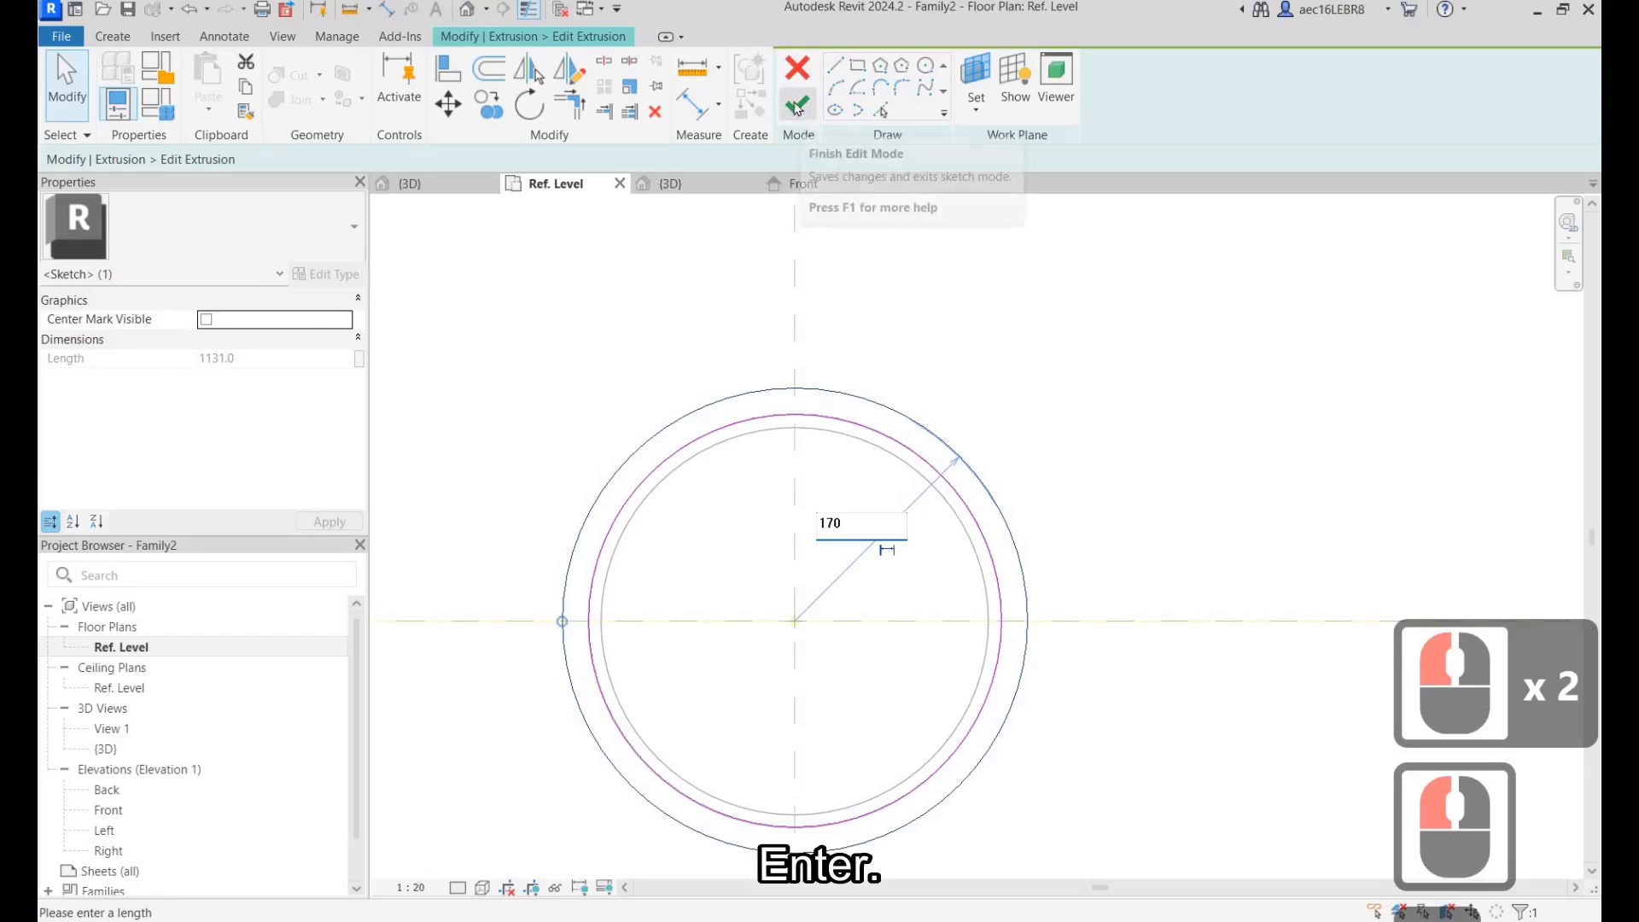
key(Return)
click(796, 104)
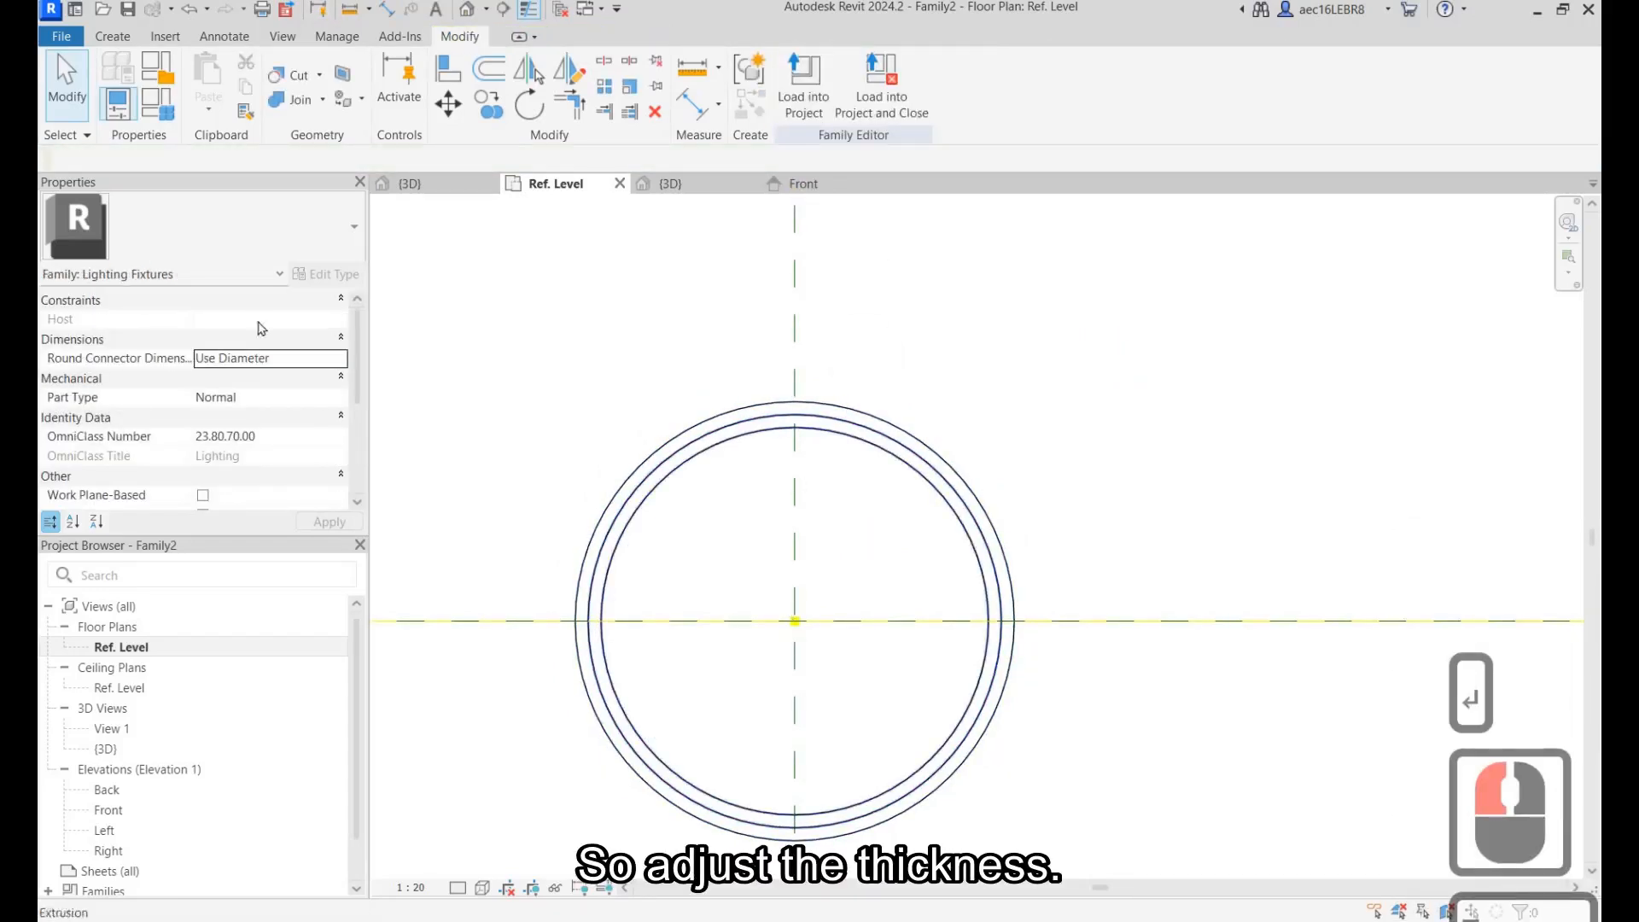
Set the outer LED ring's Extrusion End to 30 mm.
key(Escape)
click(845, 402)
click(258, 321)
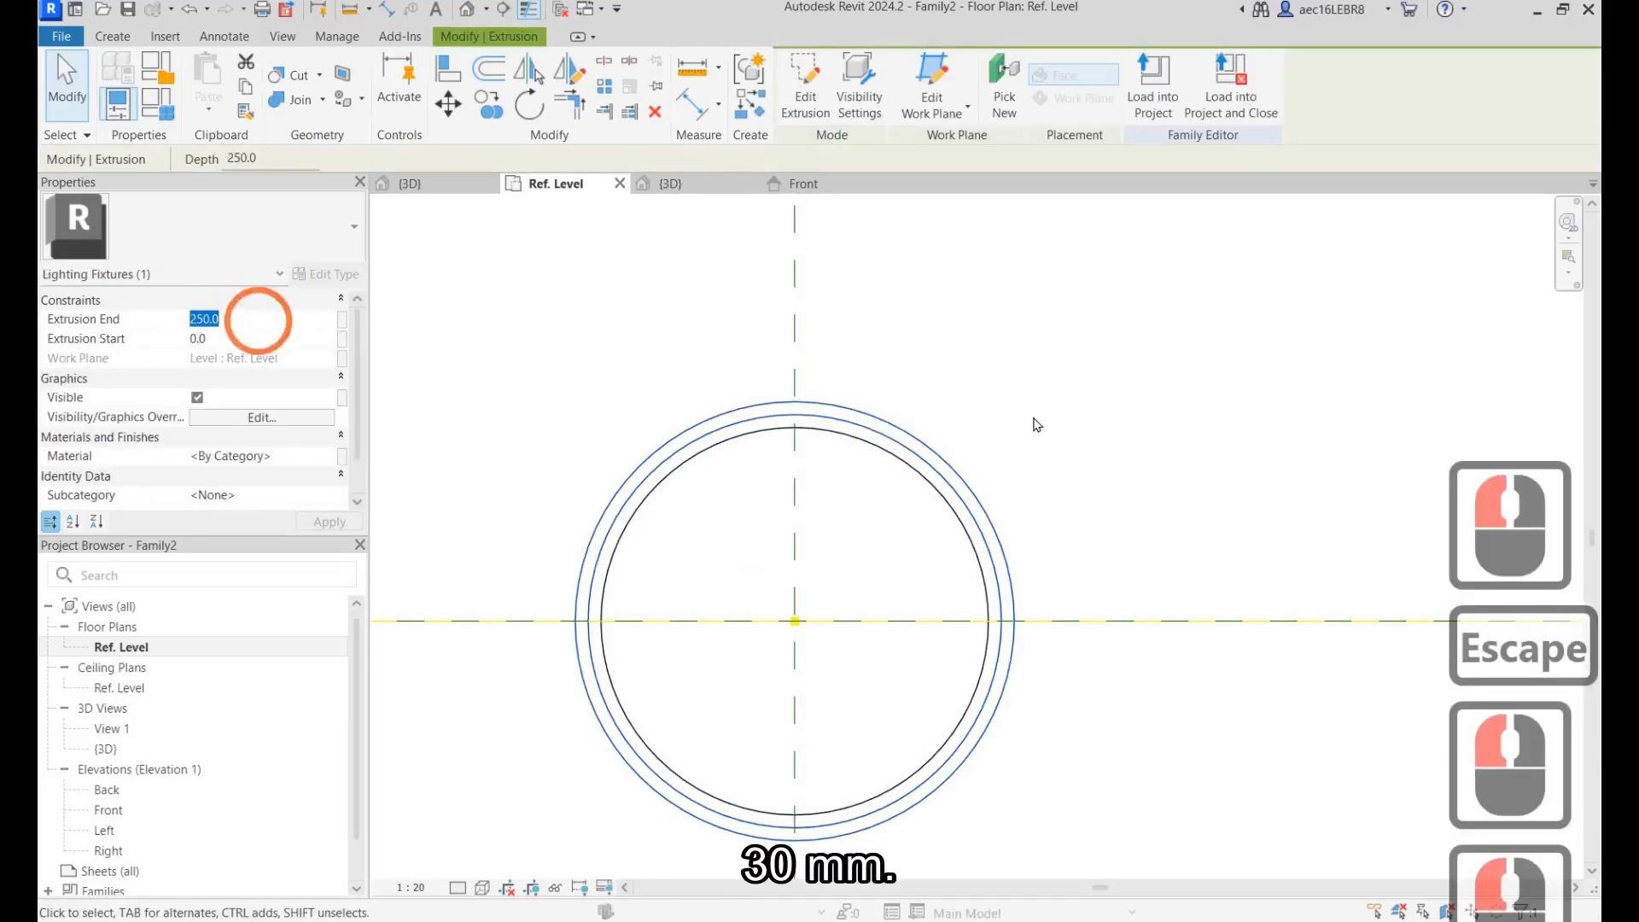
text(3)
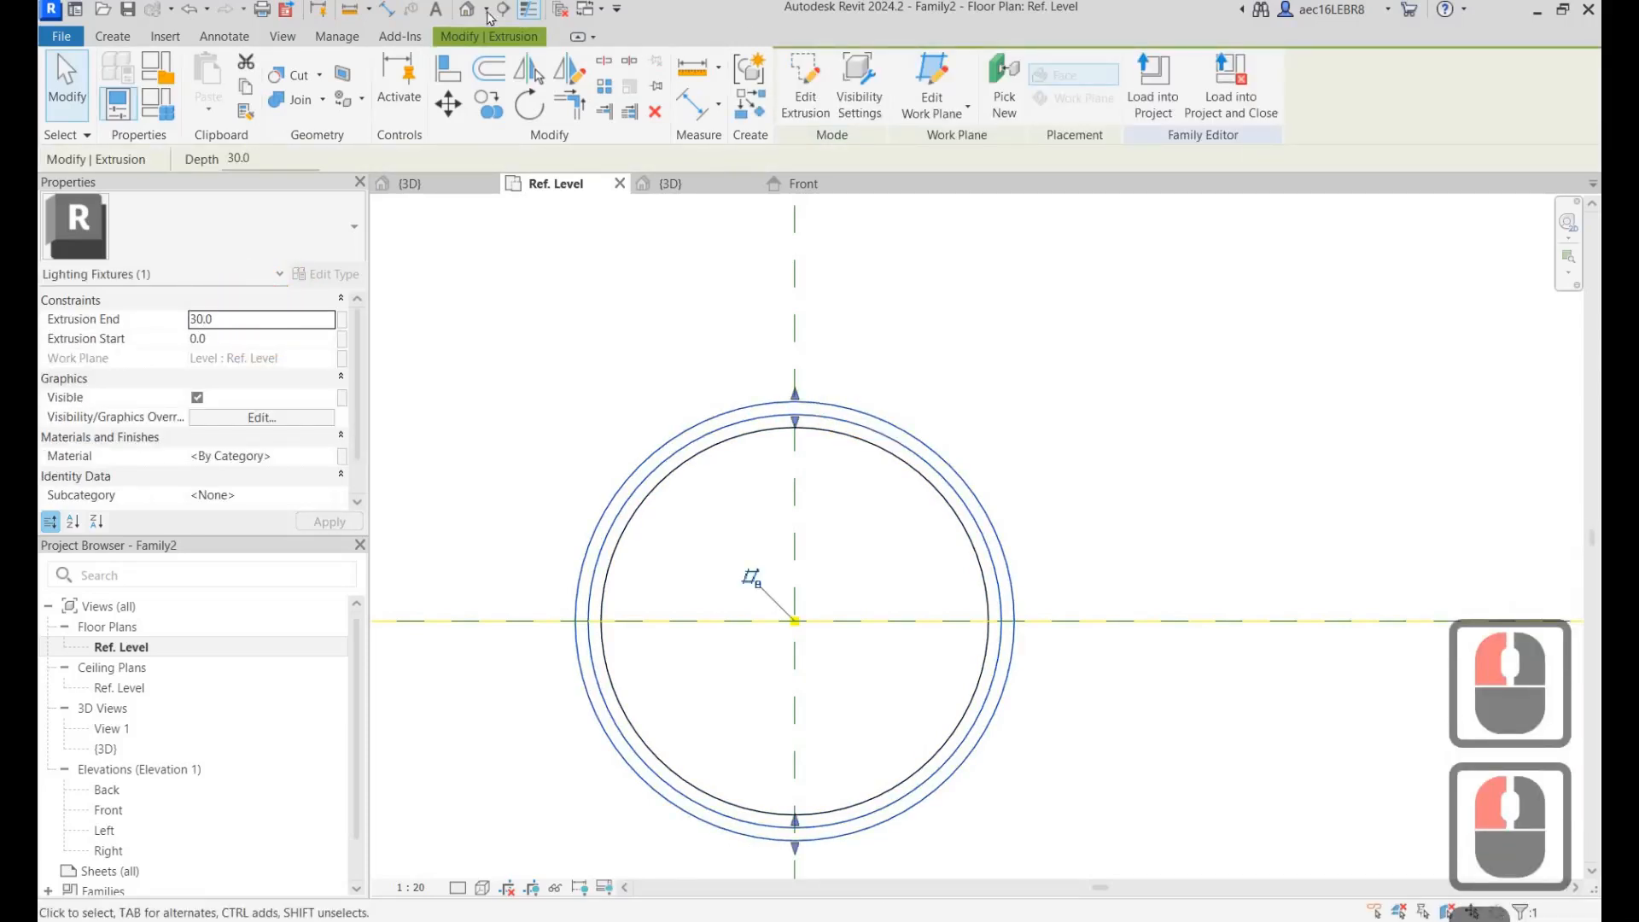
click(1033, 417)
Inspect the inner ring and the outer LED diffuser ring below the light source in the 3D view.
click(466, 9)
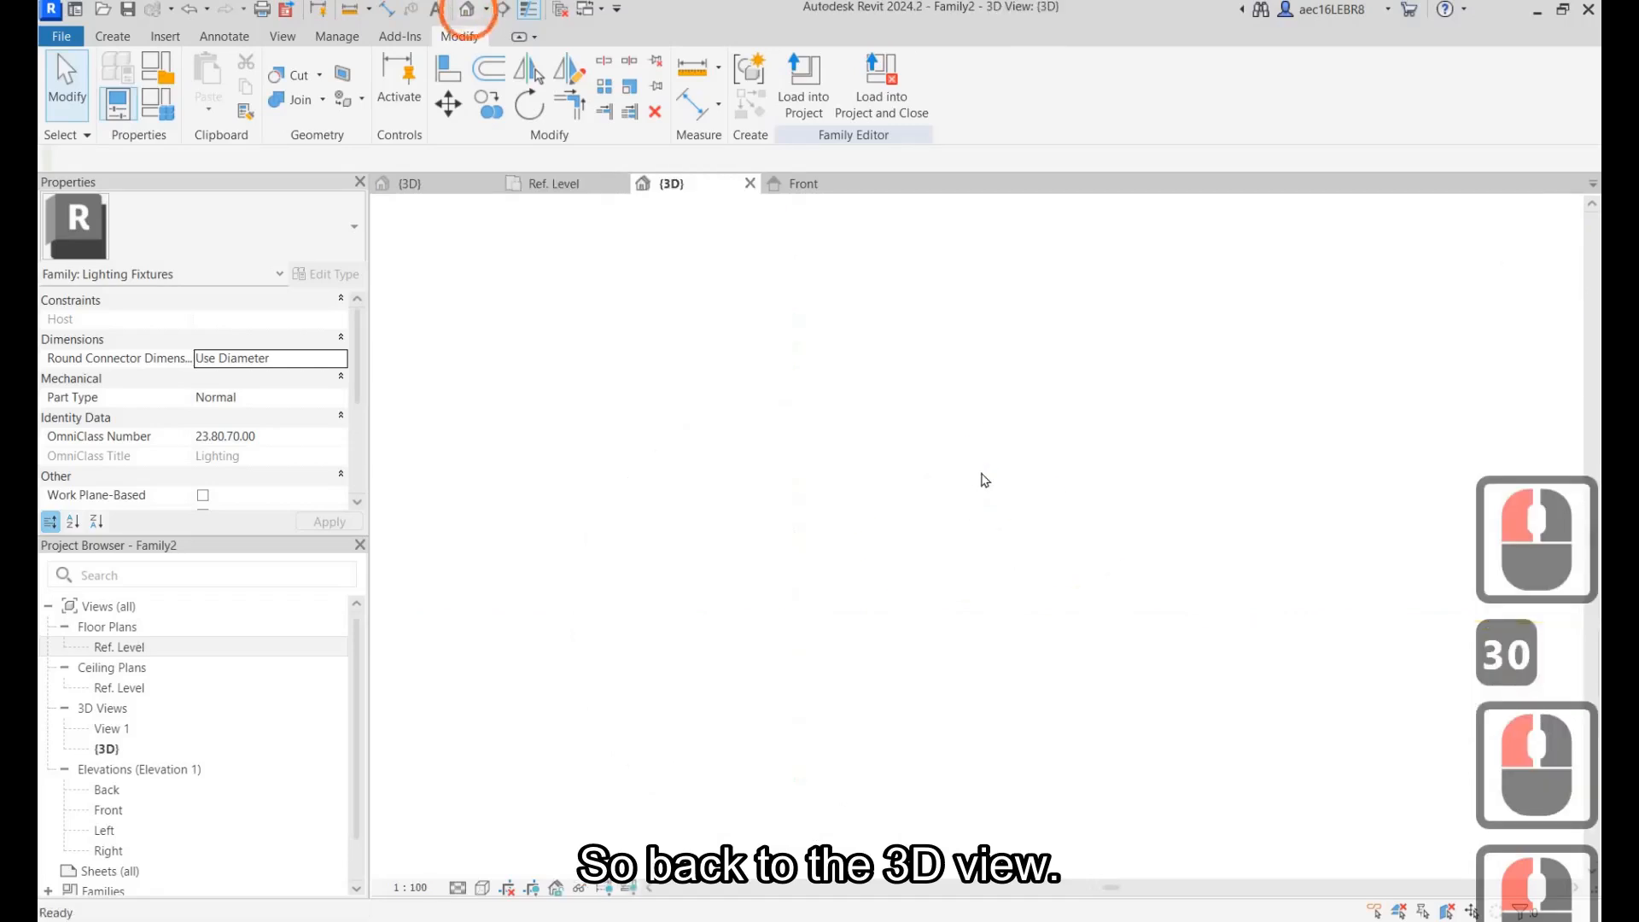
scroll(918, 493, up, 4)
scroll(939, 478, up, 20)
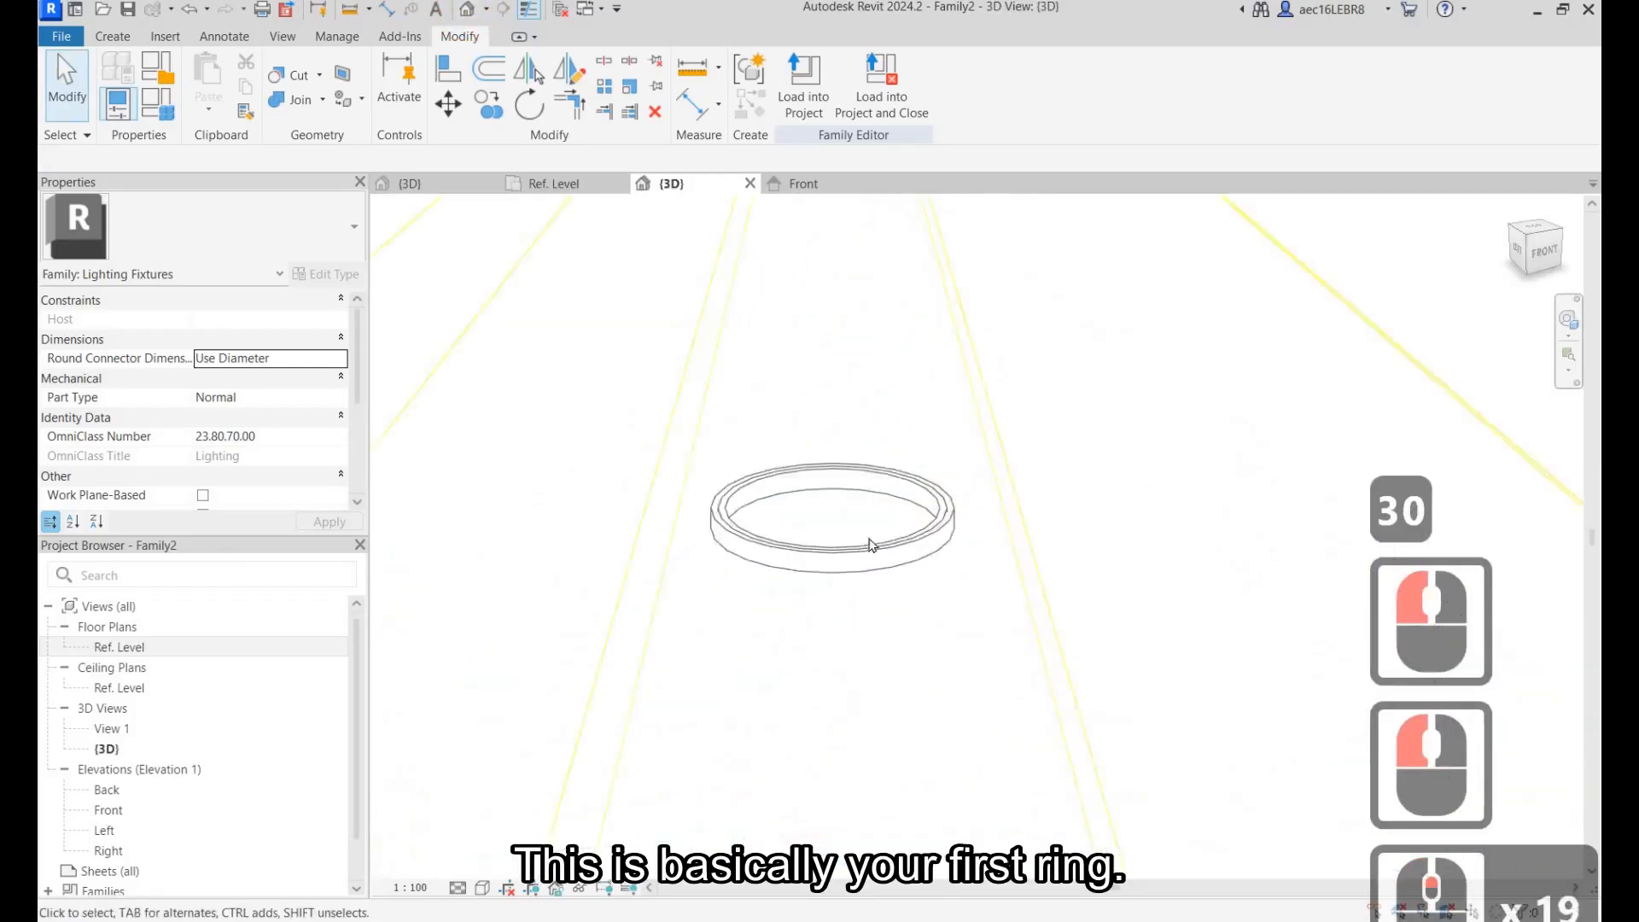
click(896, 481)
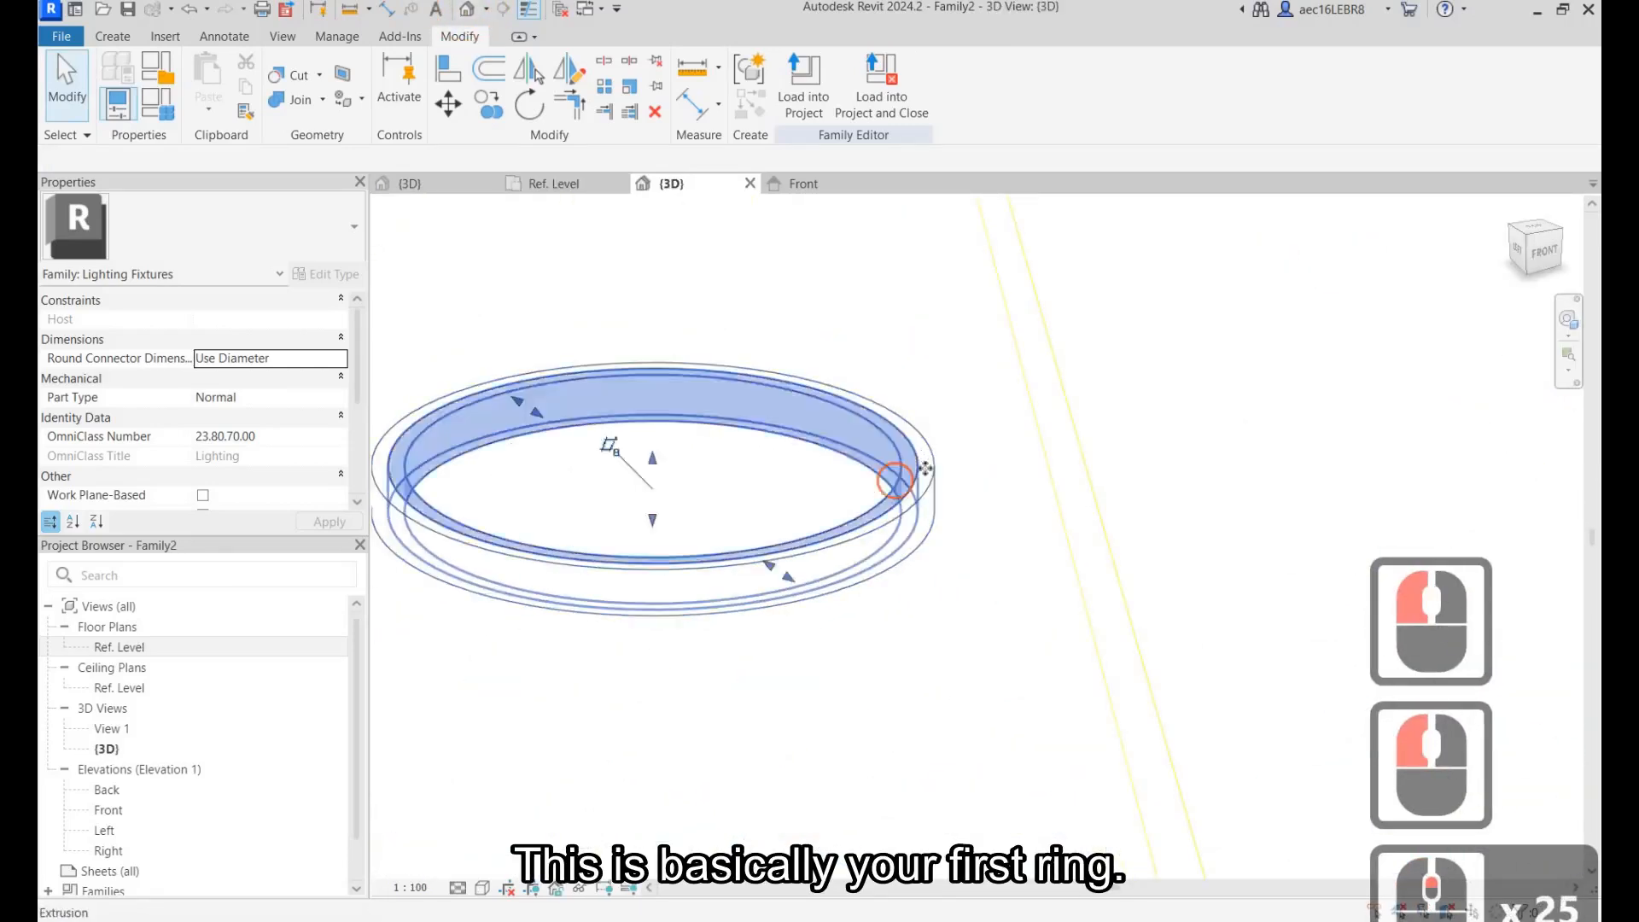
click(960, 509)
scroll(959, 509, down, 5)
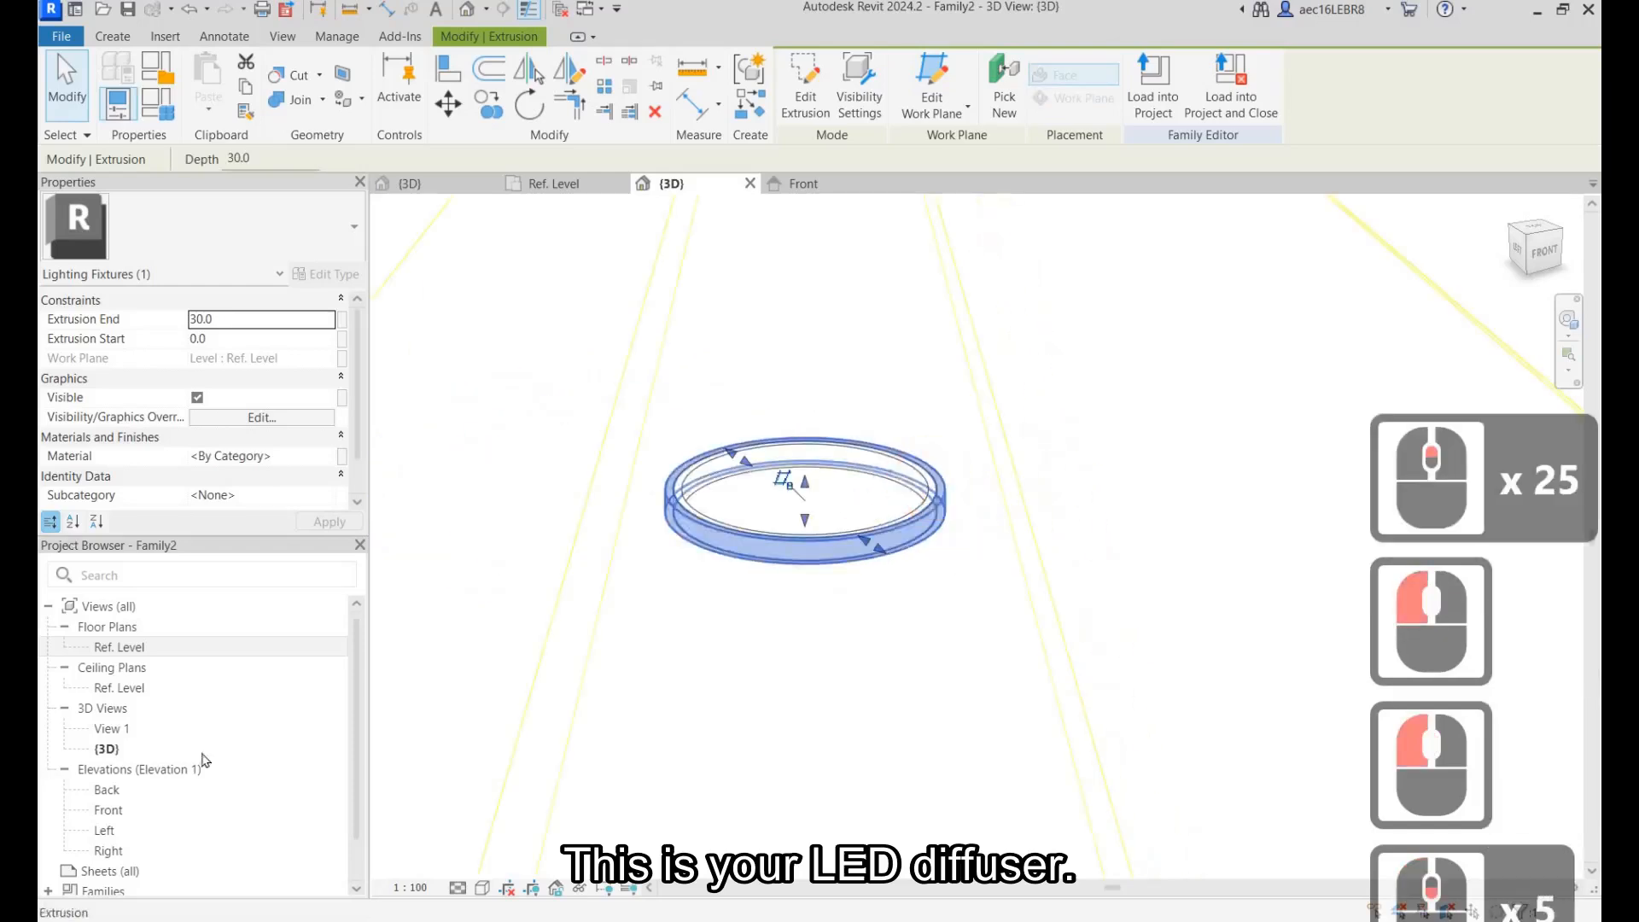
scroll(205, 760, down, 6)
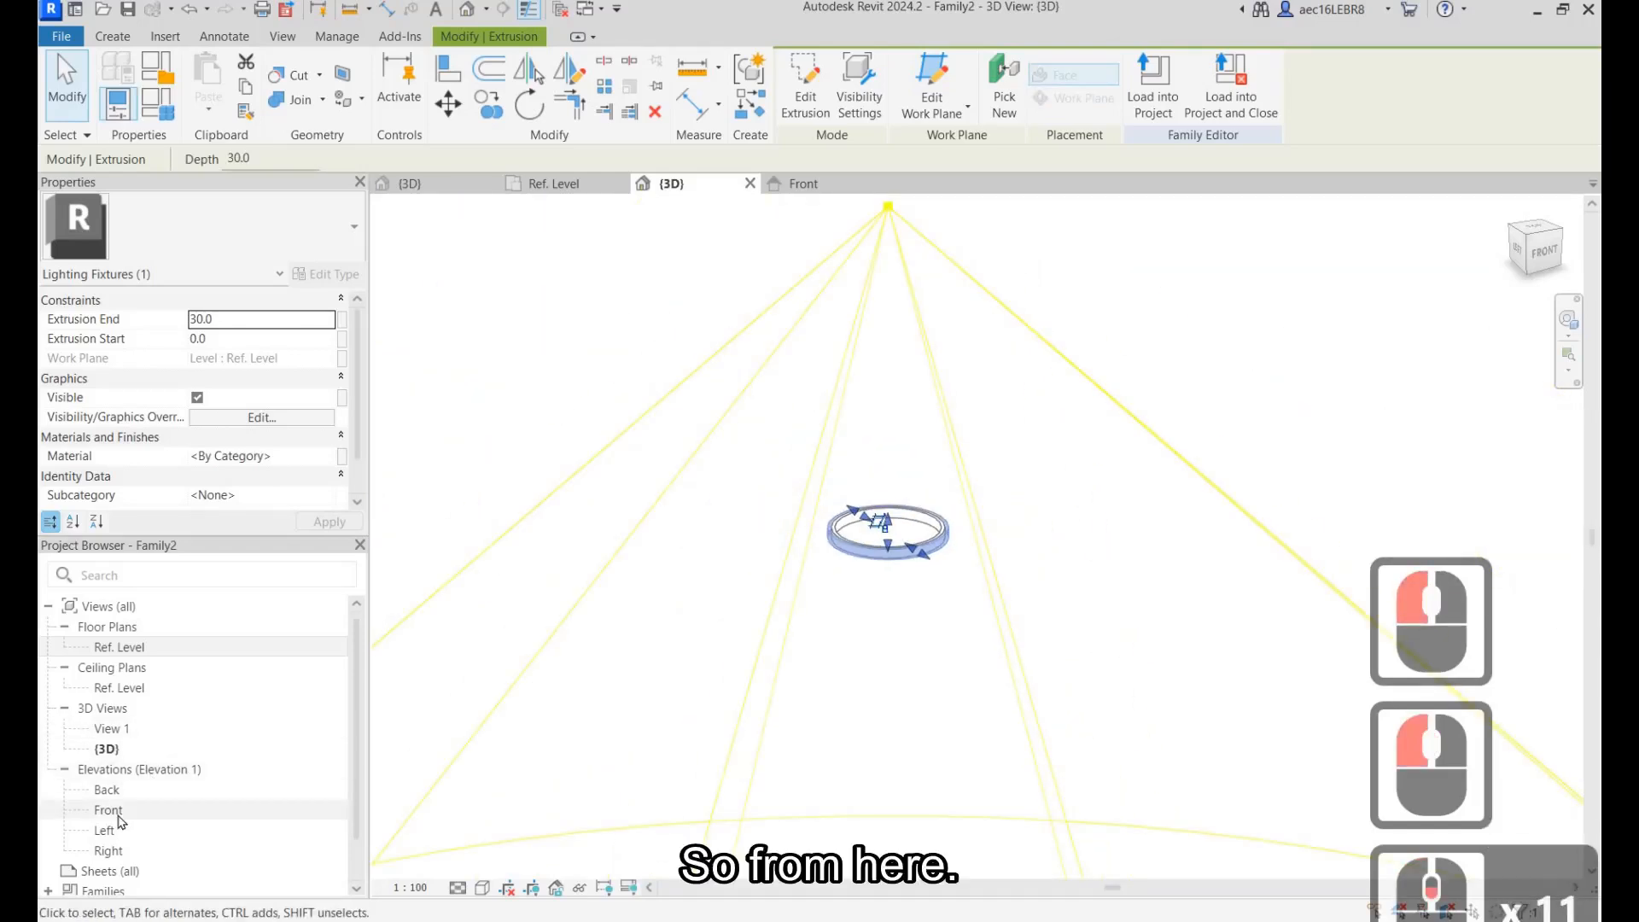
In the Front elevation, copy the selected ring extrusion with Constrain turned off, from its centre on Ref. Level up to the light source point.
double_click(109, 810)
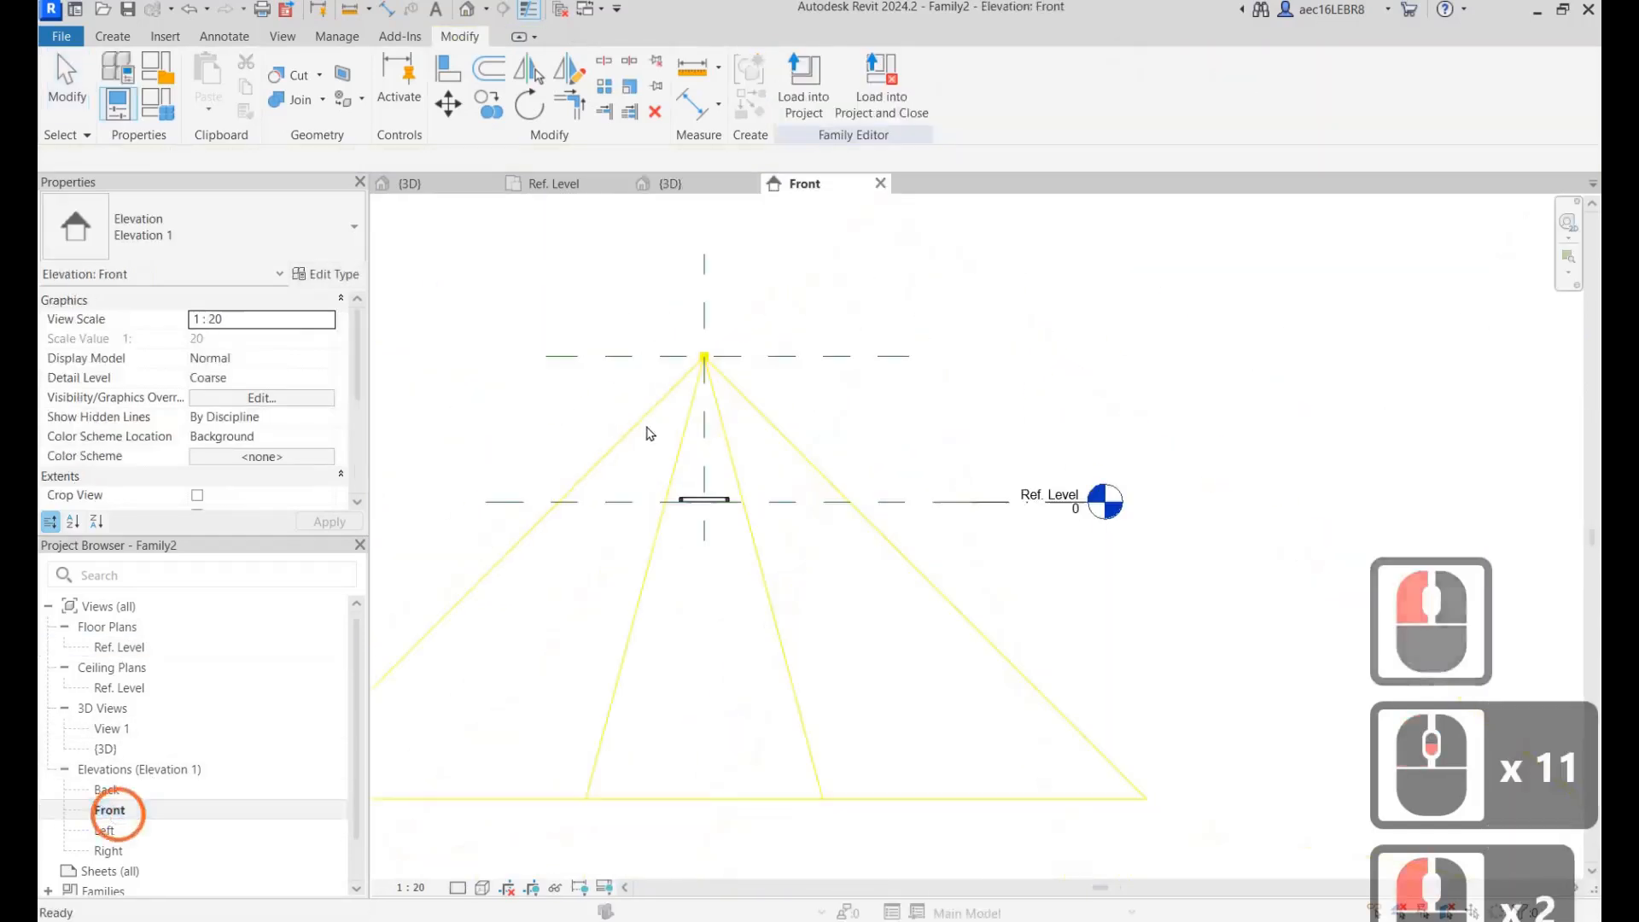
scroll(763, 570, up, 5)
middle_drag(833, 418, 831, 453)
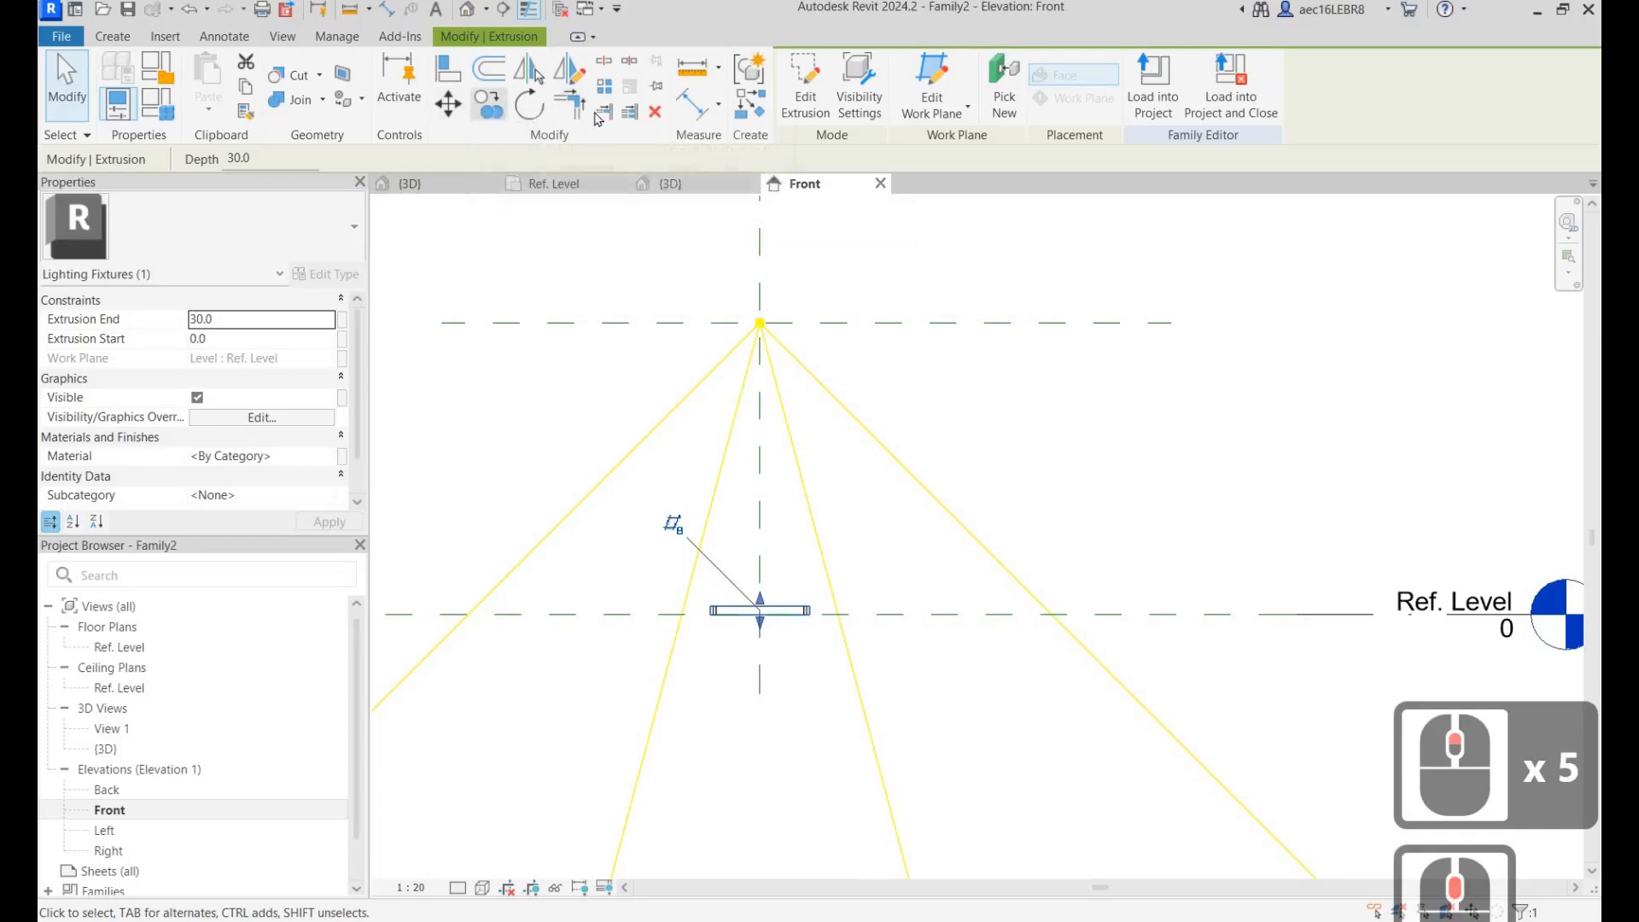
click(489, 104)
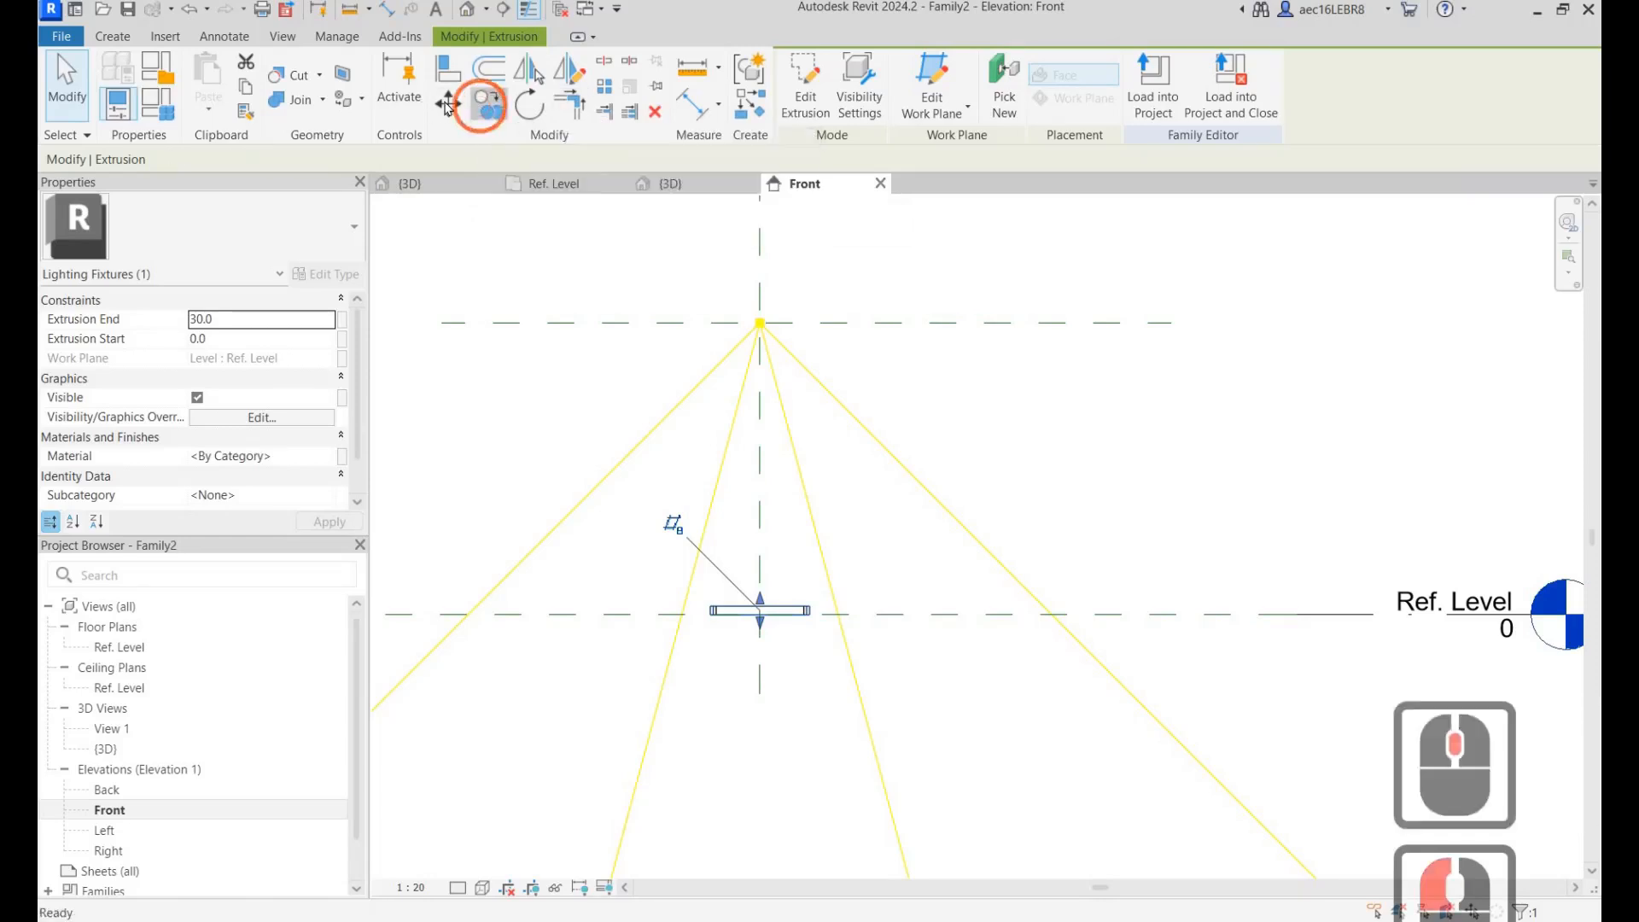
click(760, 613)
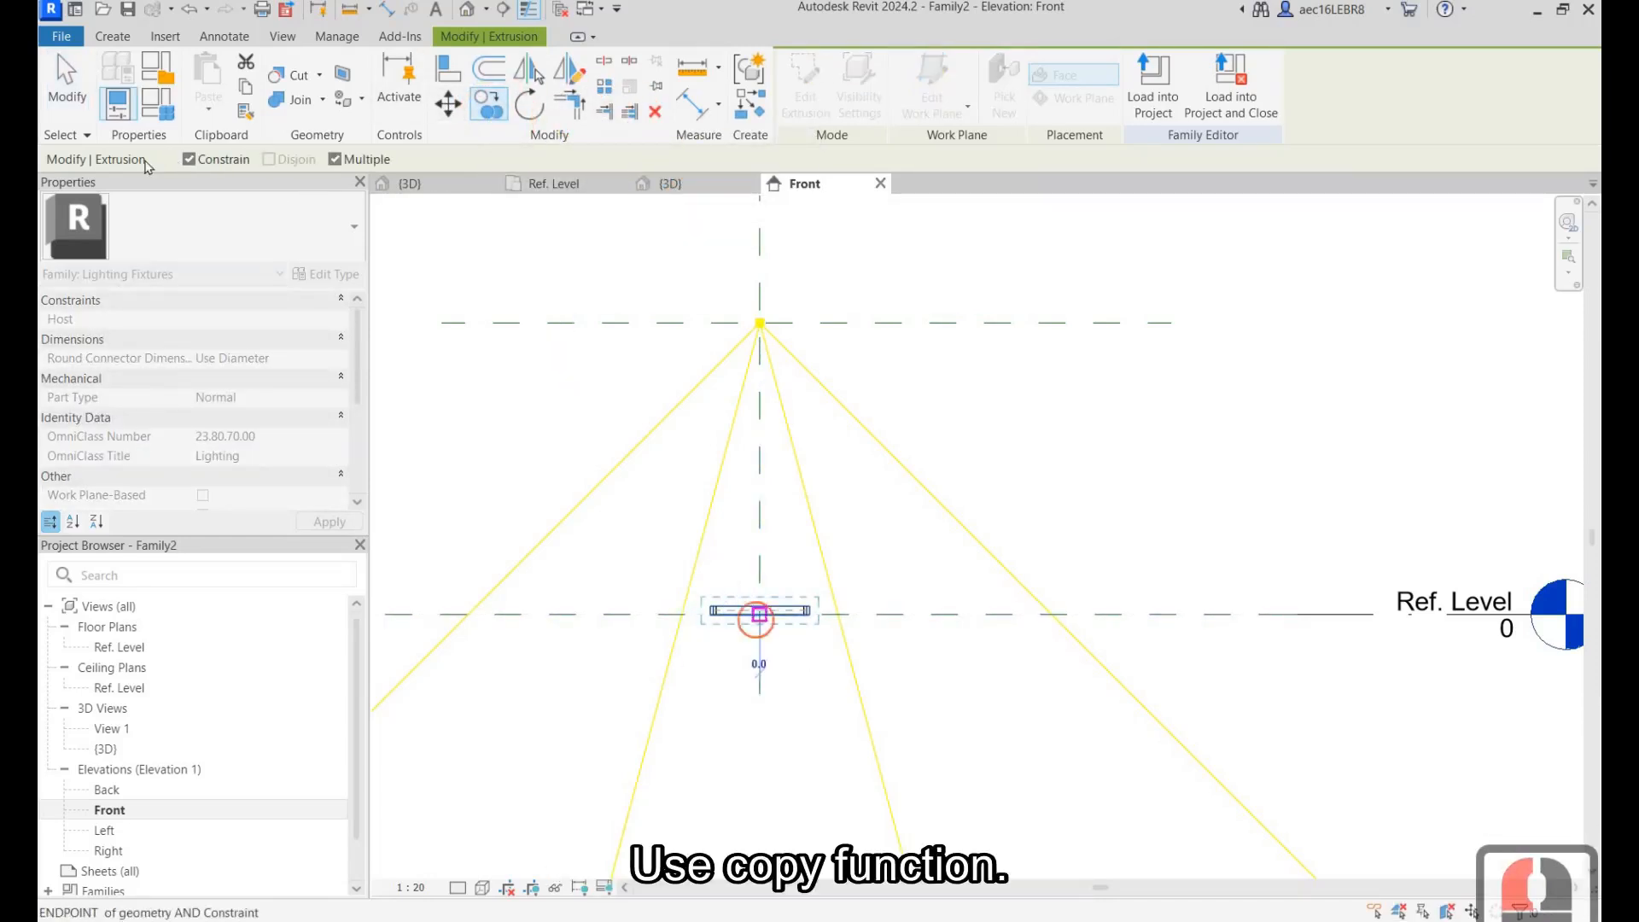
click(188, 159)
click(760, 228)
scroll(755, 410, up, 8)
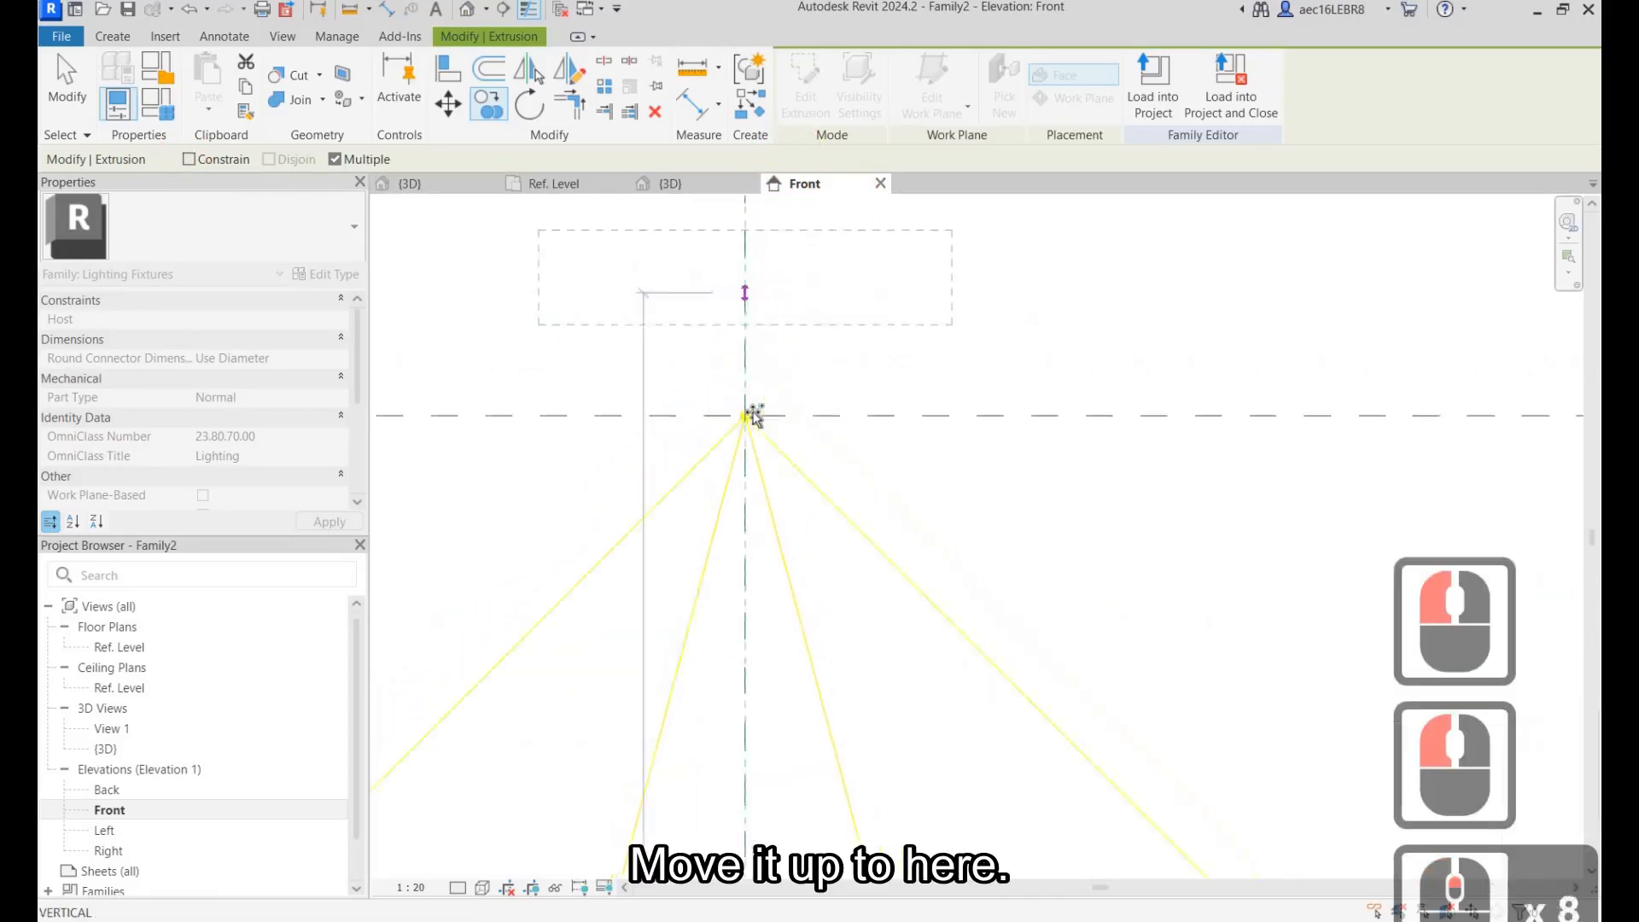
click(744, 416)
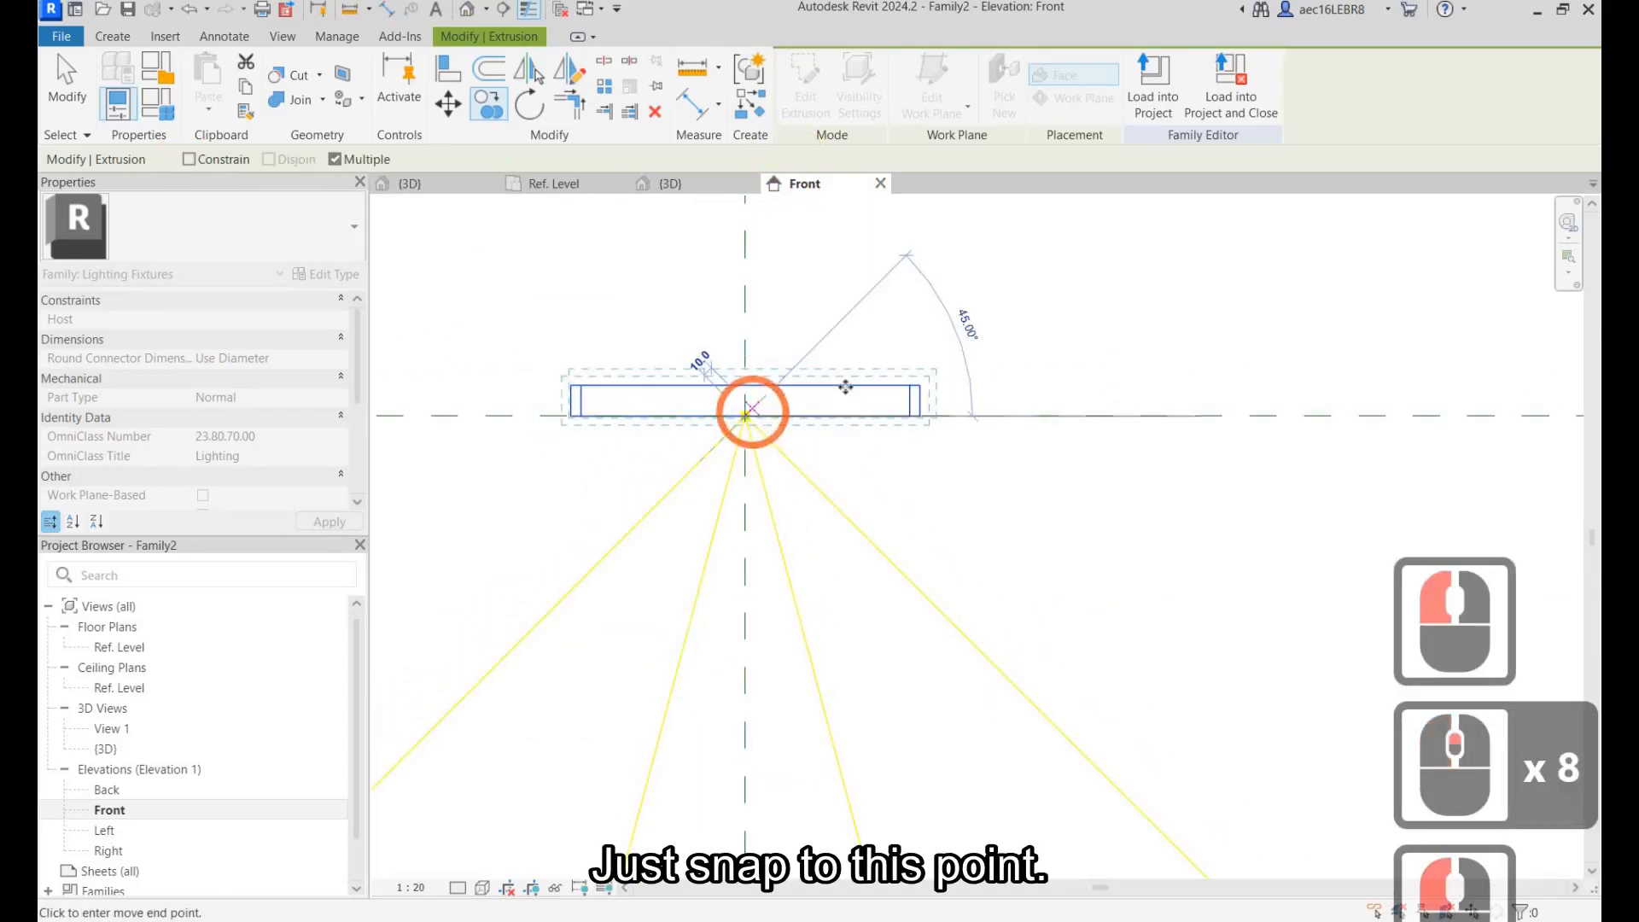
key(Escape)
key(Escape)
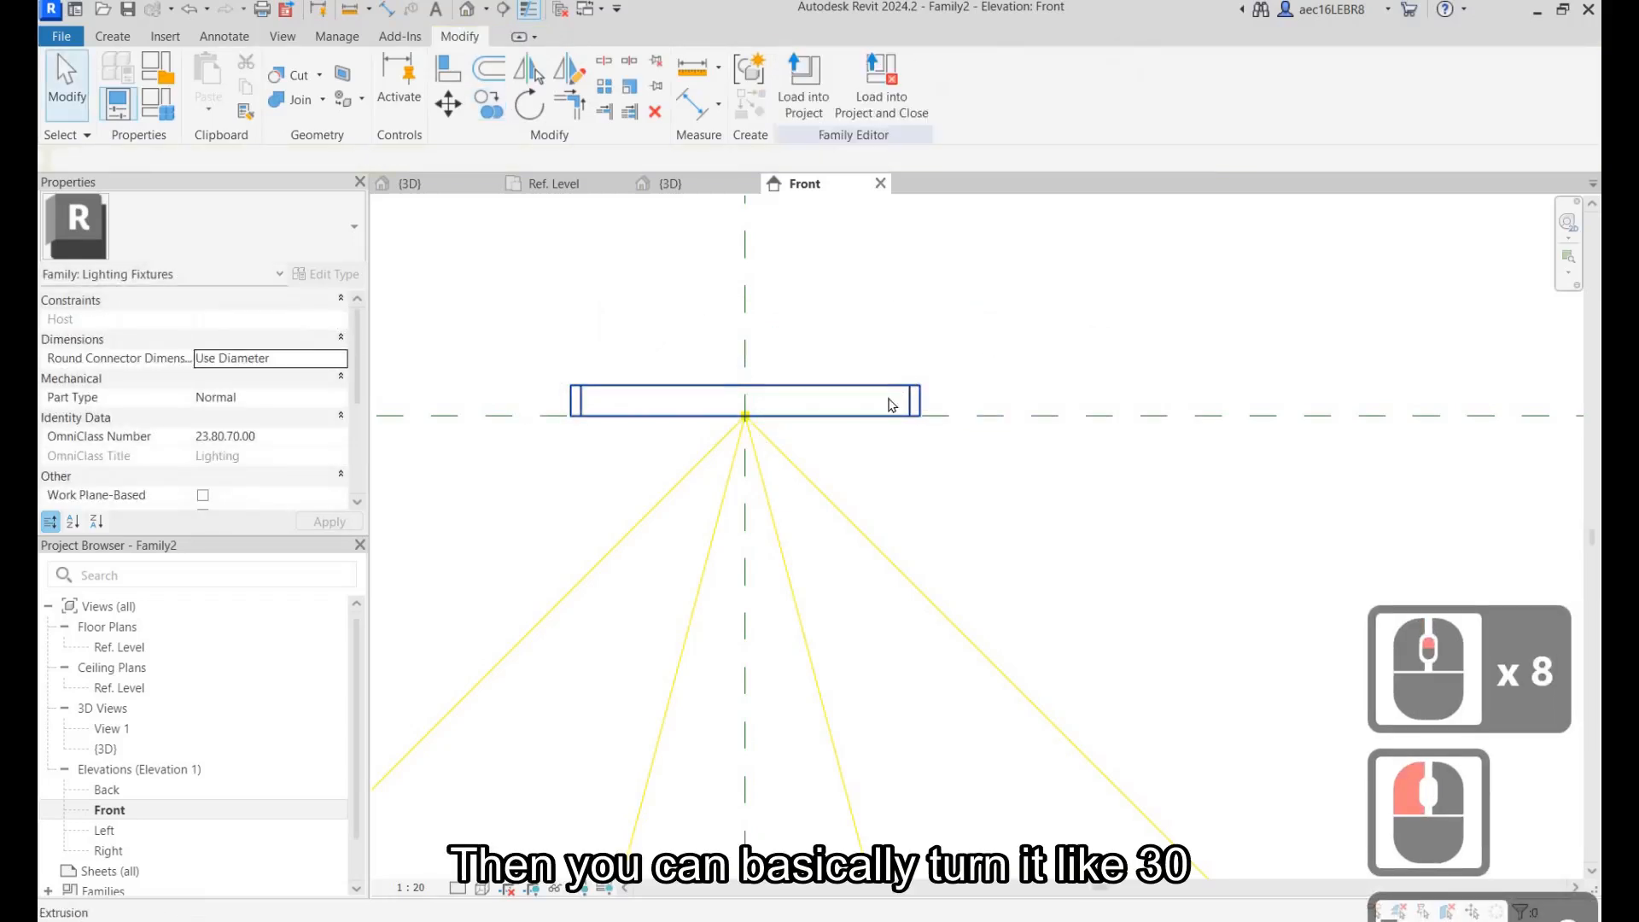
Rotate the copied ring at the light source by 30° in the Front elevation.
click(897, 384)
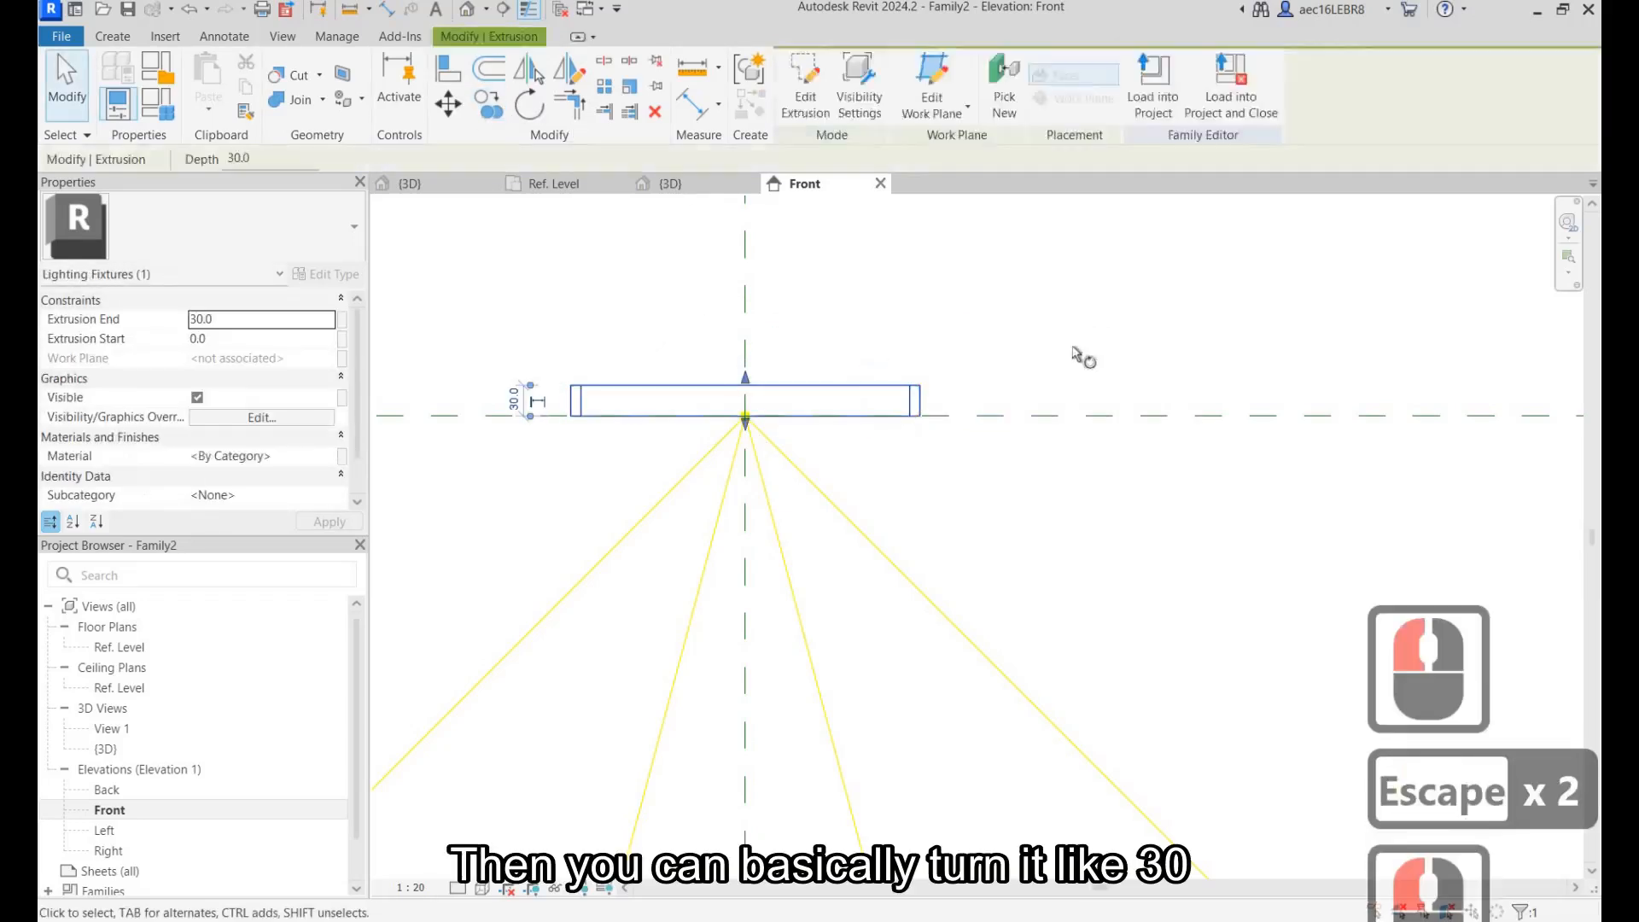
click(529, 104)
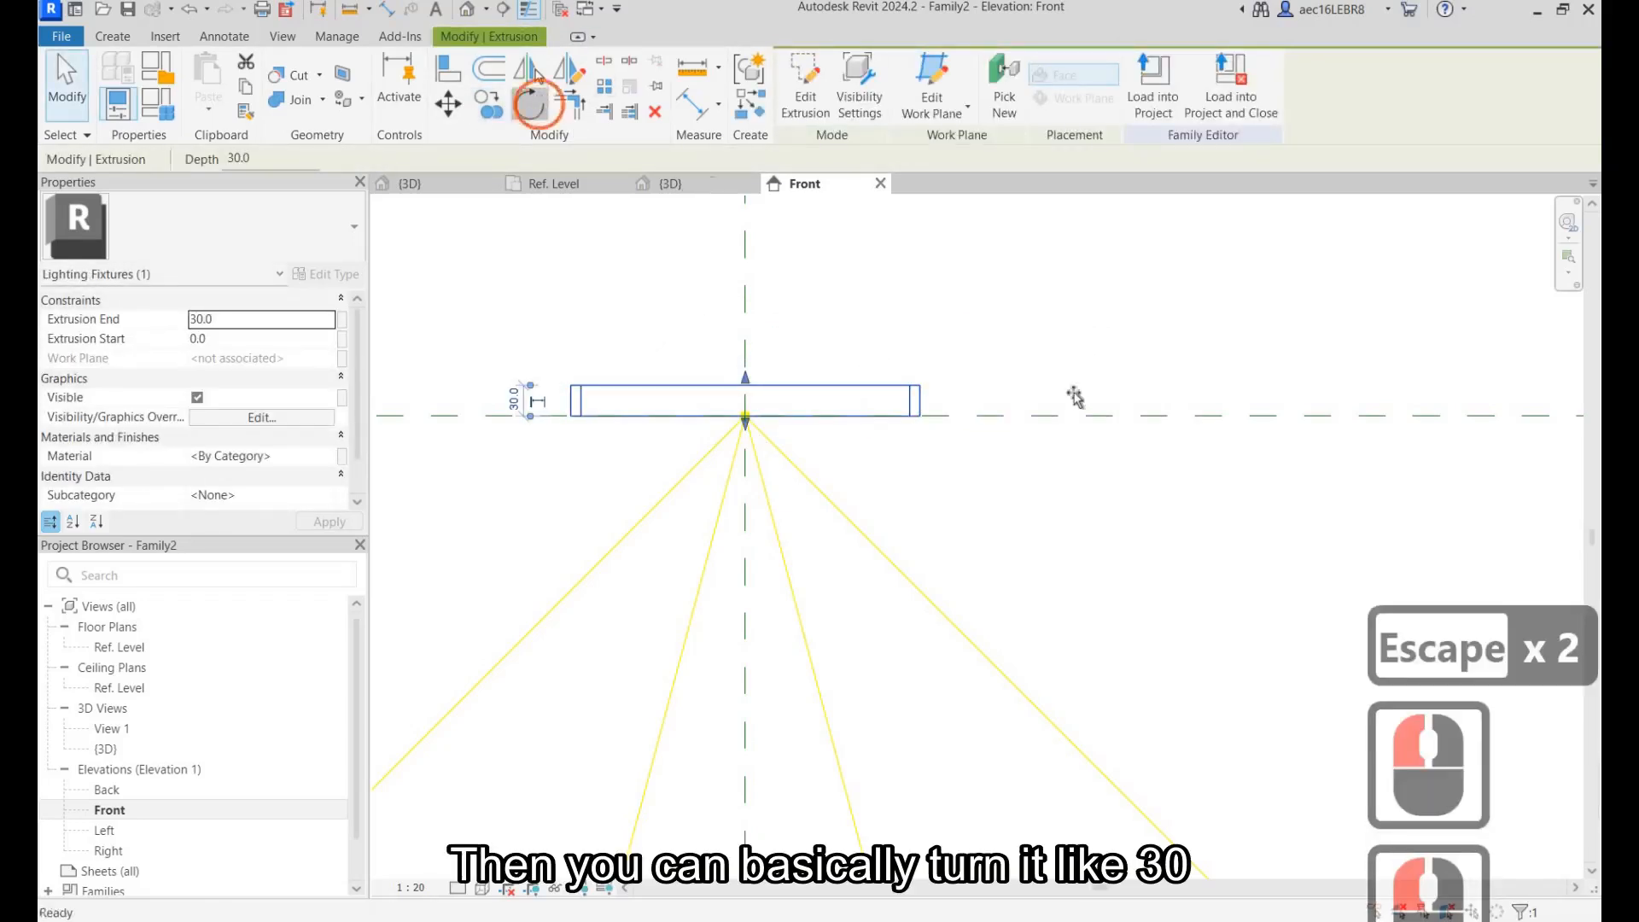
click(1073, 279)
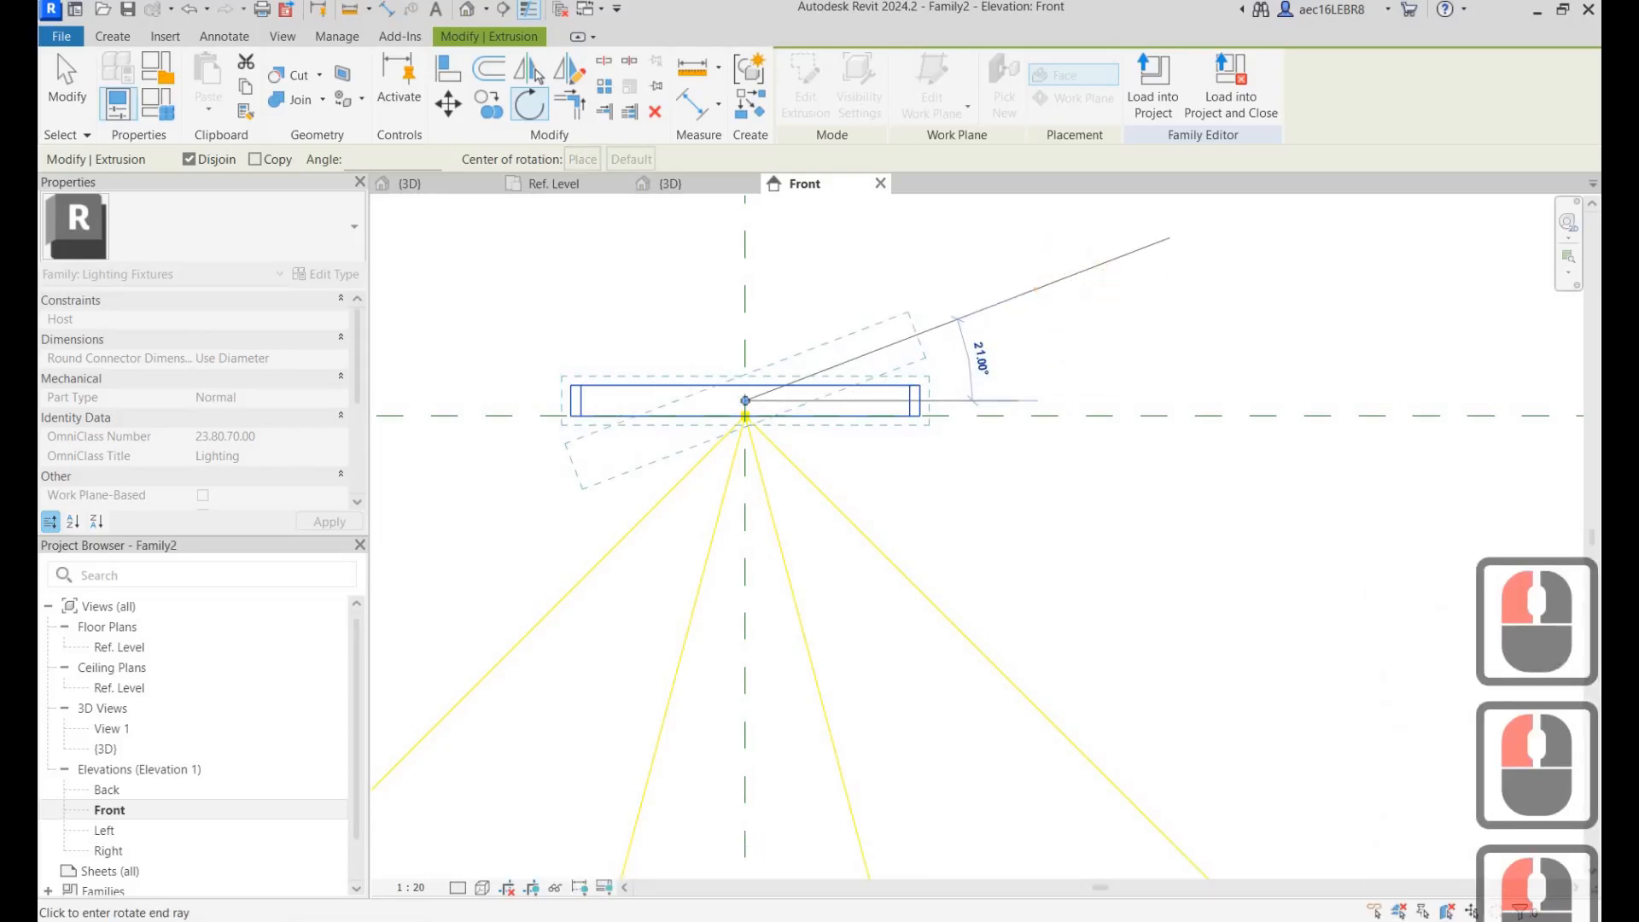
text(30)
key(Return)
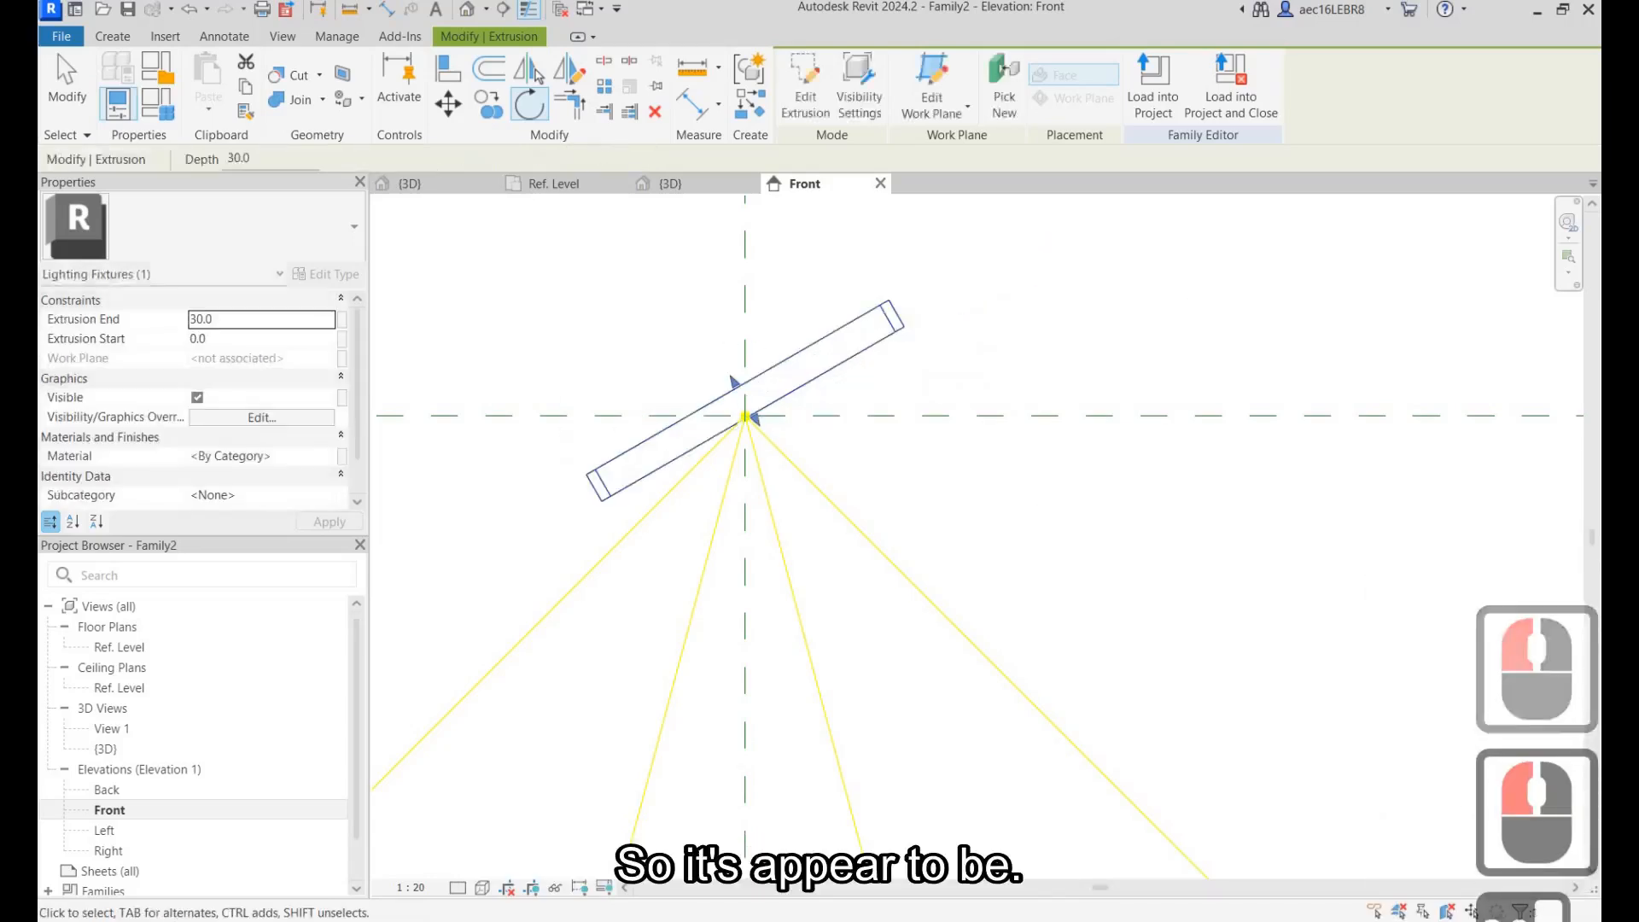
key(Escape)
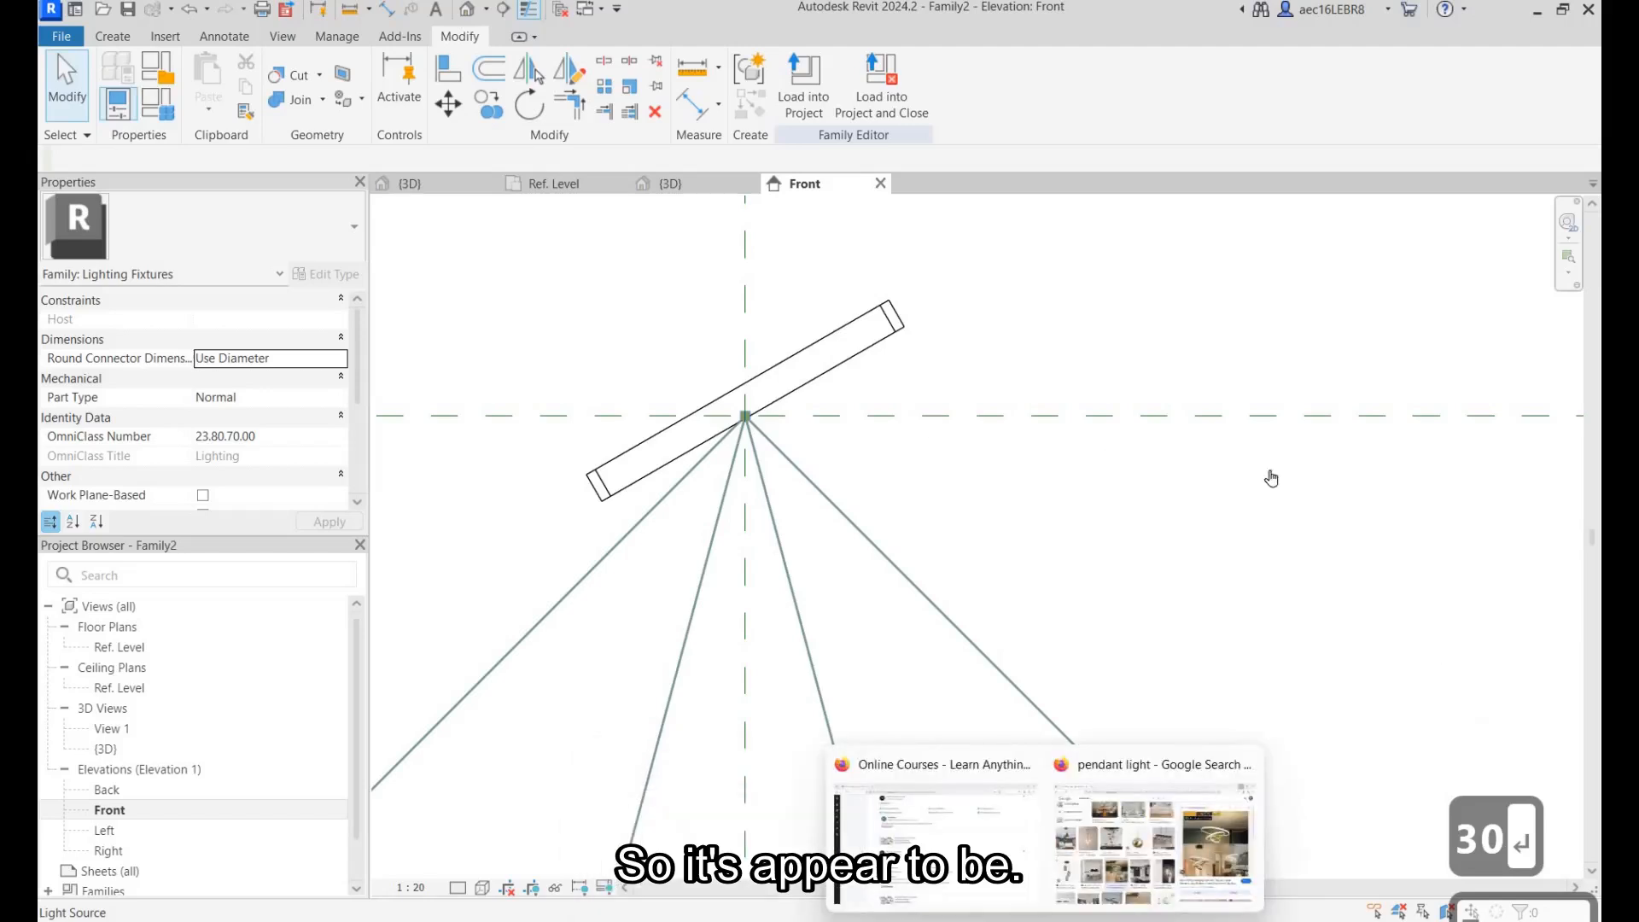
Check the slanted rings in the browser's pendant light reference image, return to Revit and inspect the tilted ring in 3D.
click(1270, 401)
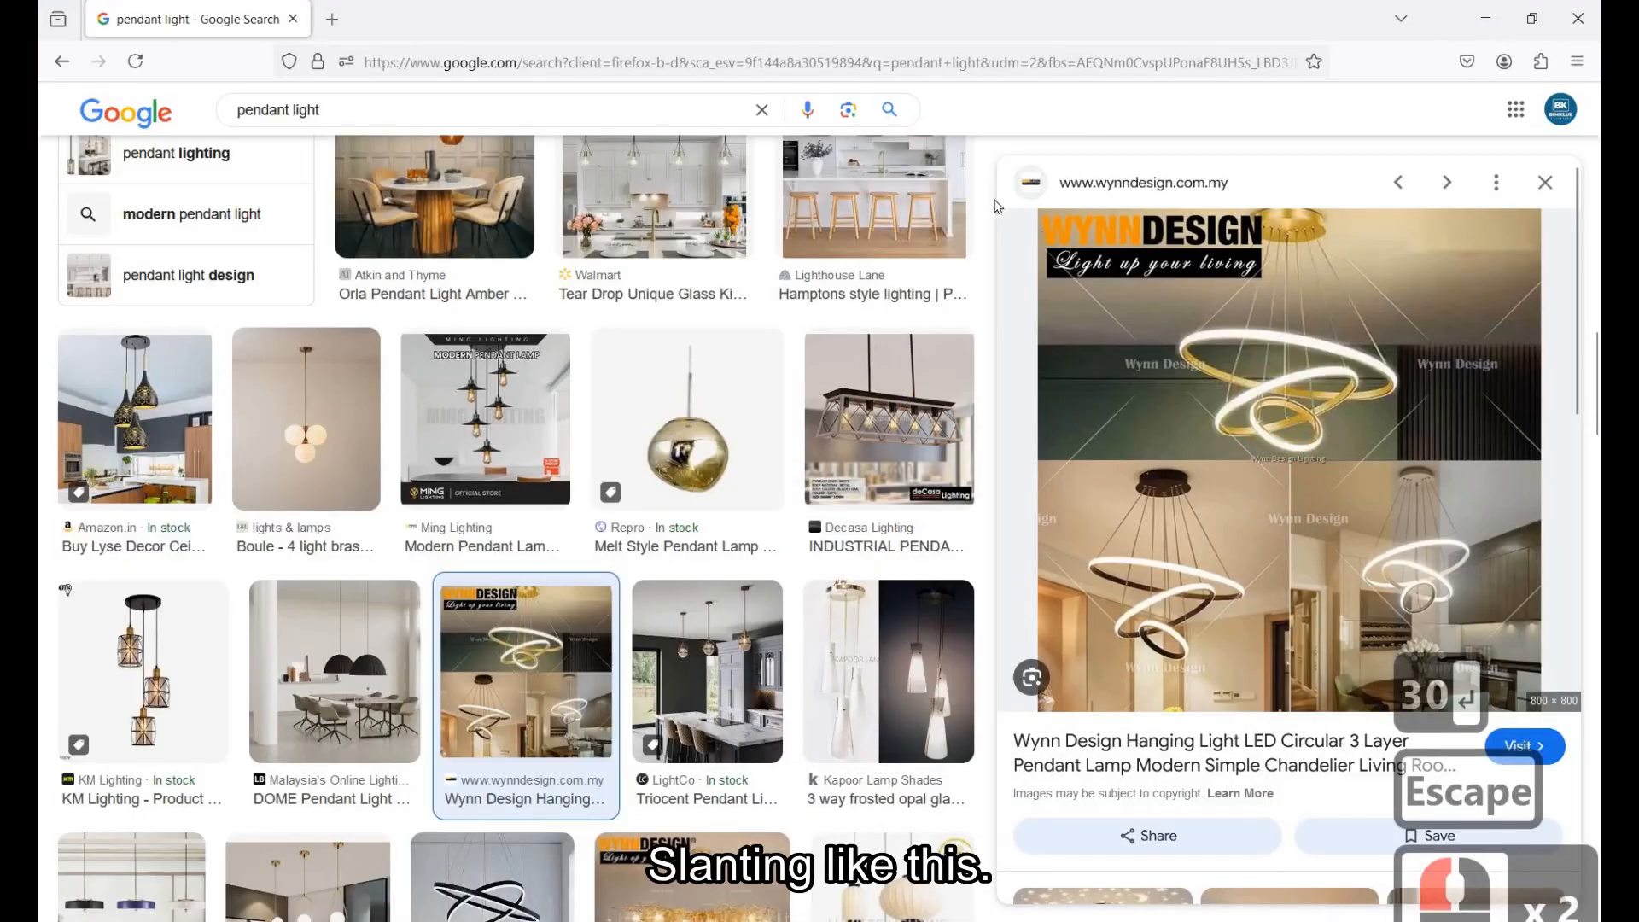
click(1486, 18)
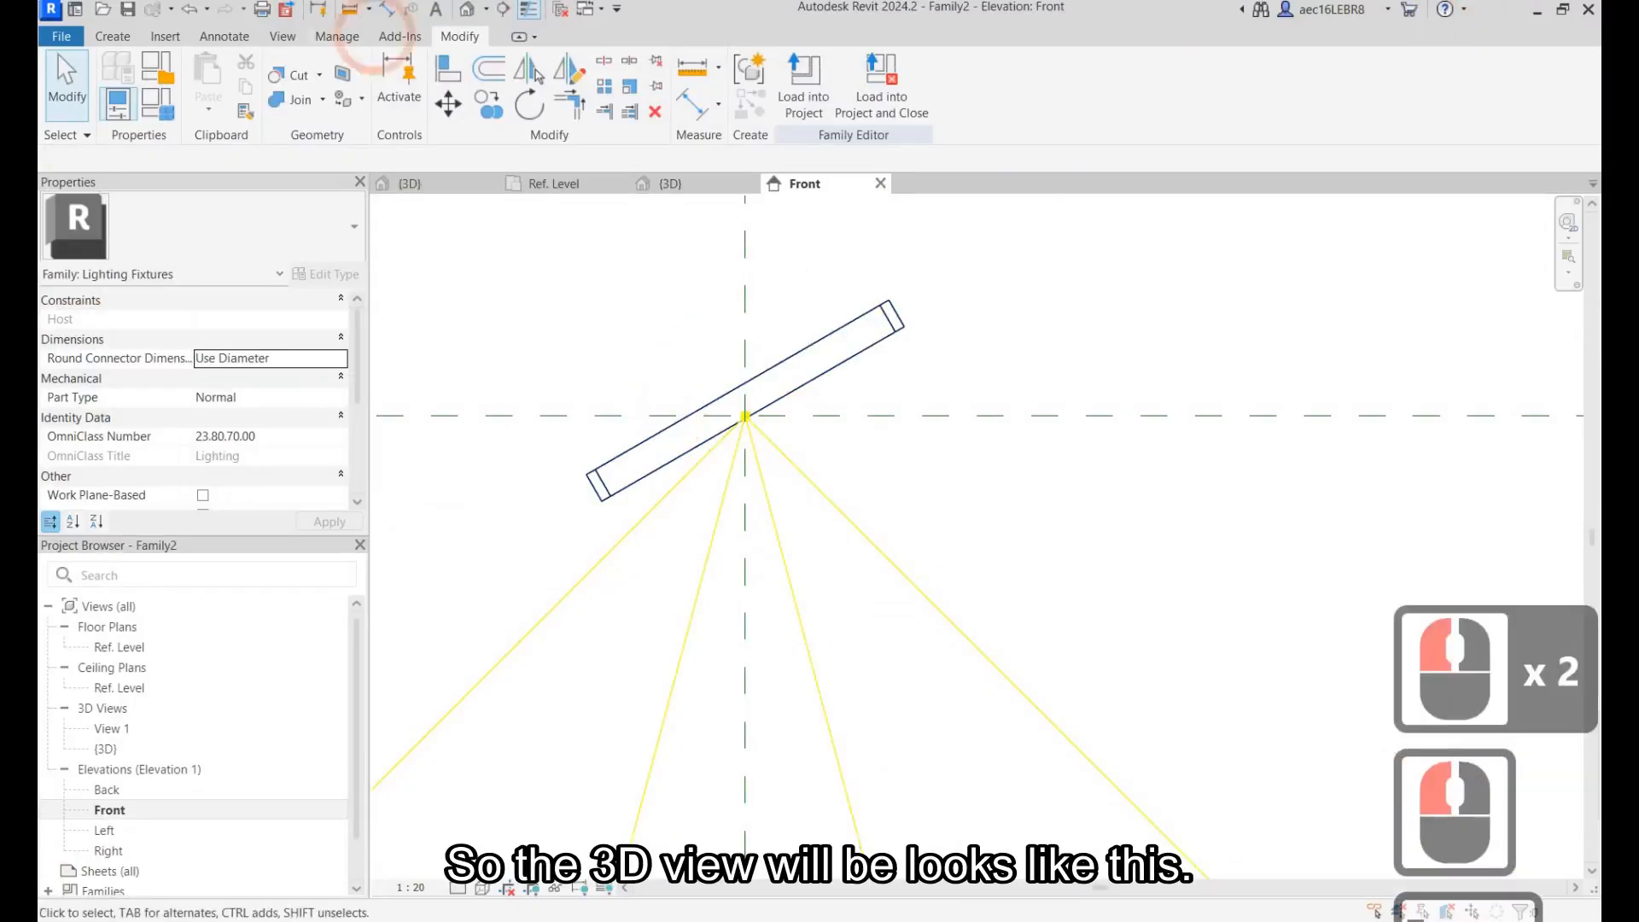
shift+middle_drag(973, 424, 945, 395)
scroll(981, 357, down, 3)
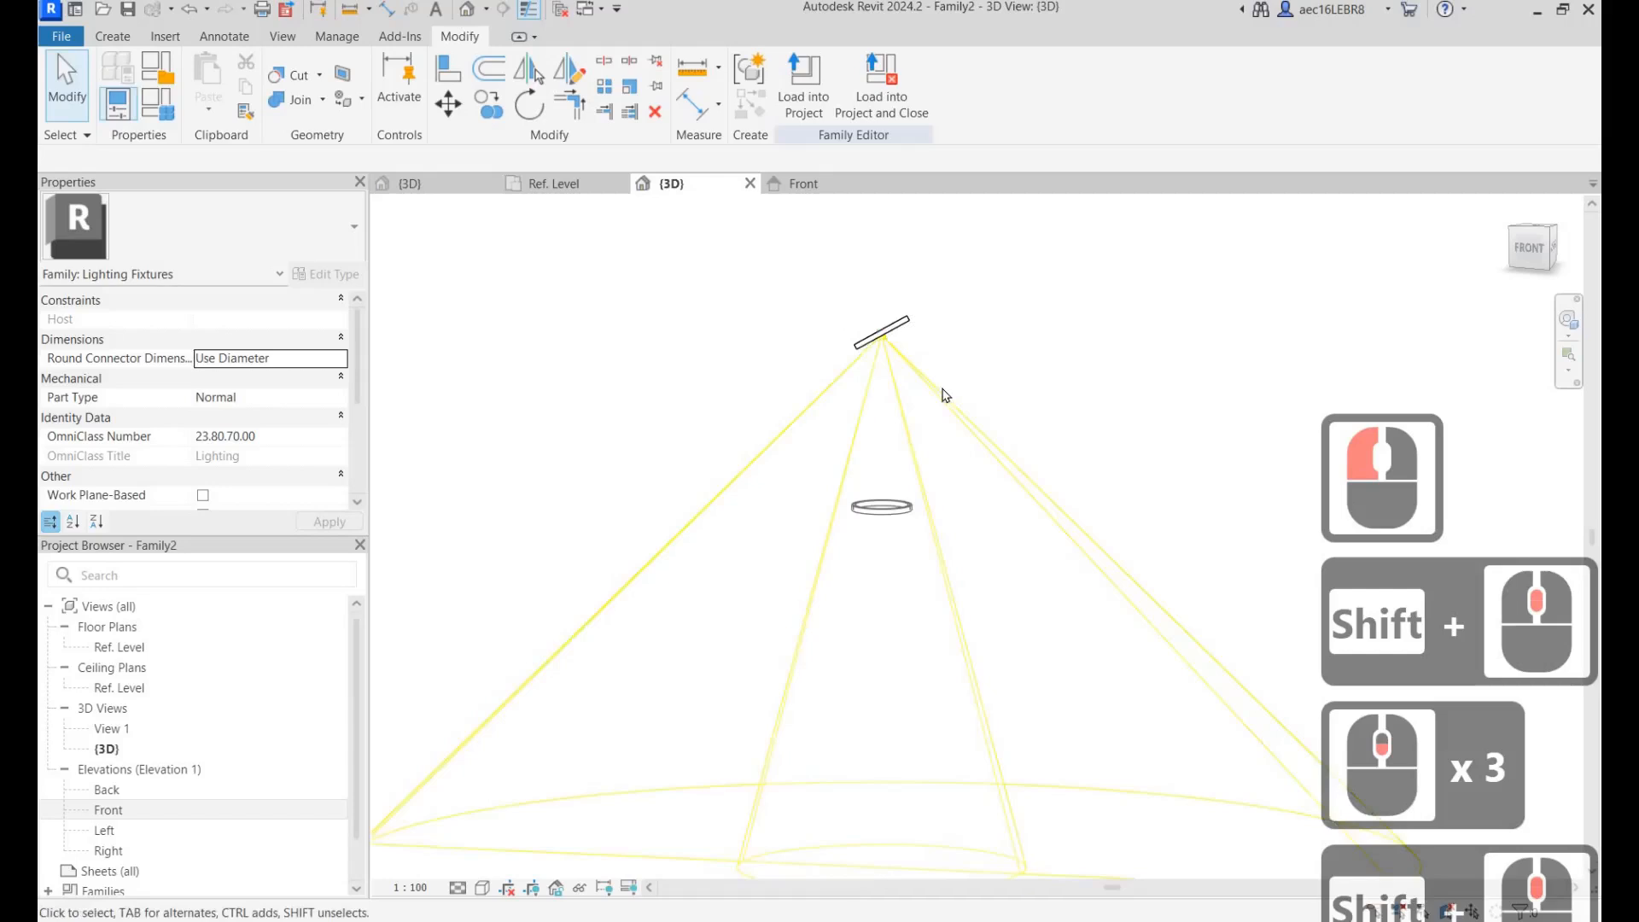
Change the light source definition's light distribution from spot to spherical and apply it.
click(937, 381)
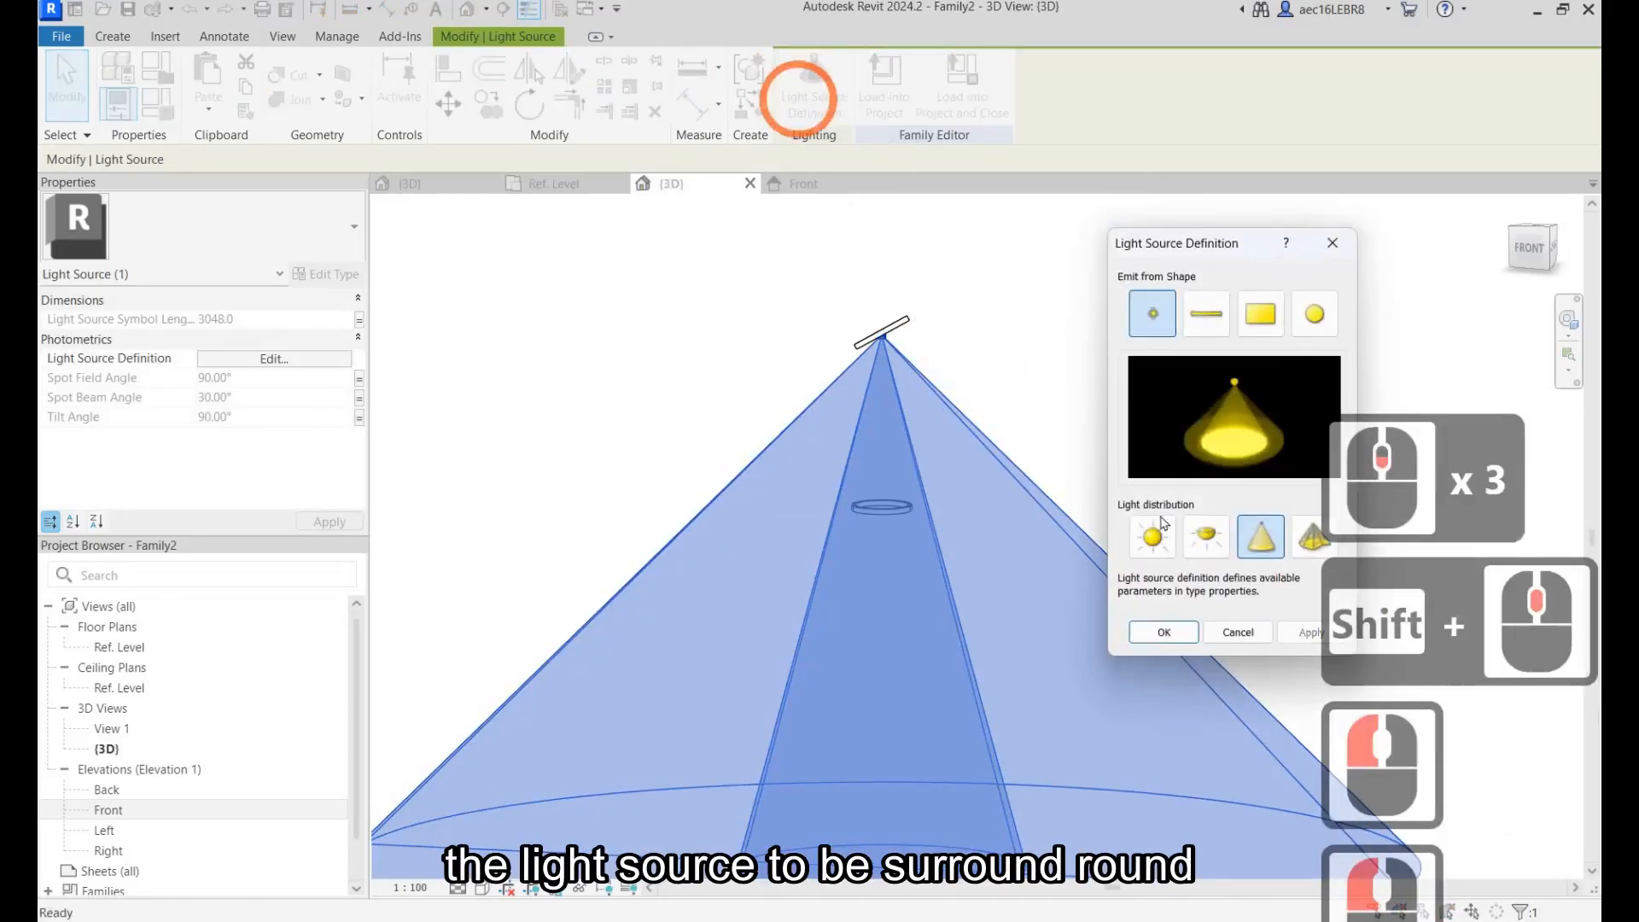
click(1152, 537)
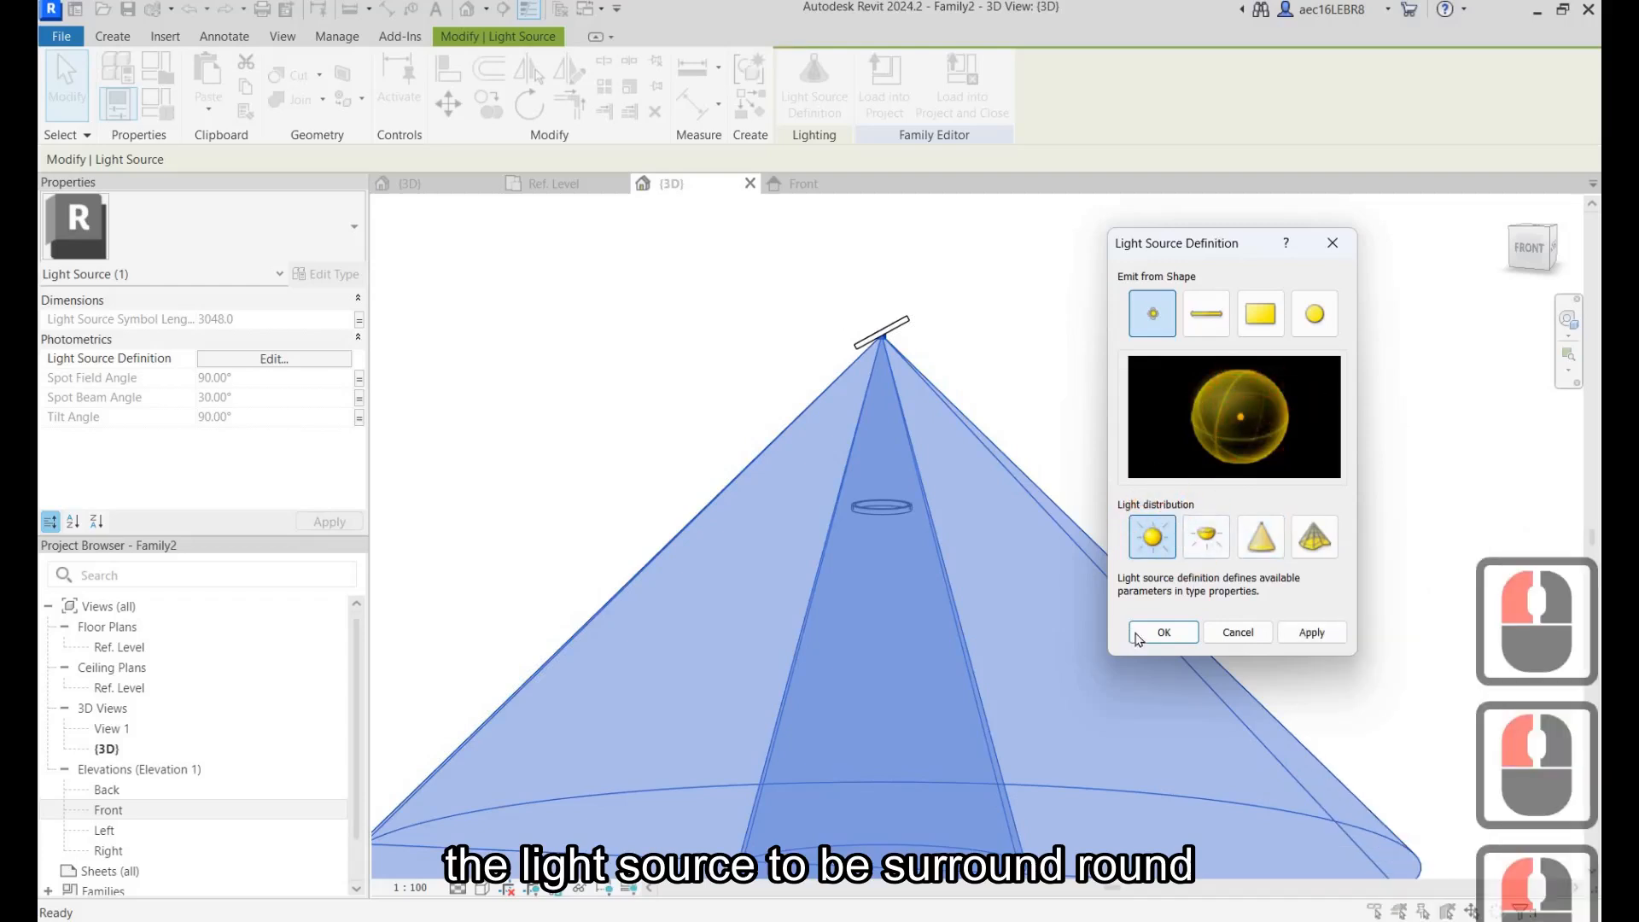
click(1312, 632)
click(1163, 632)
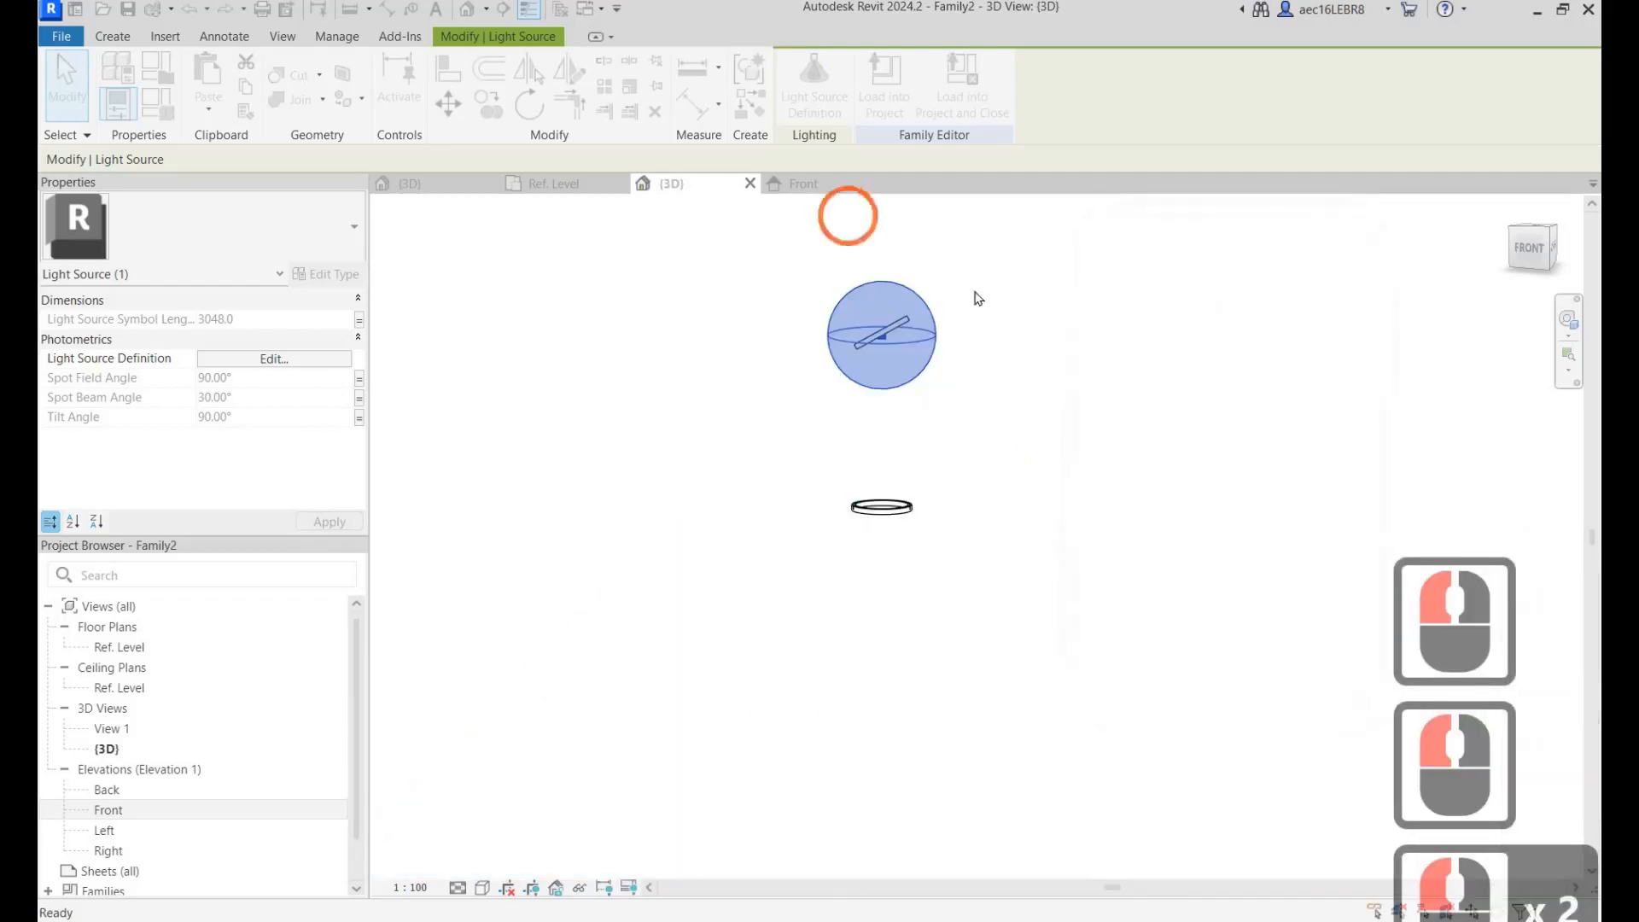
key(Escape)
click(973, 291)
scroll(827, 297, up, 5)
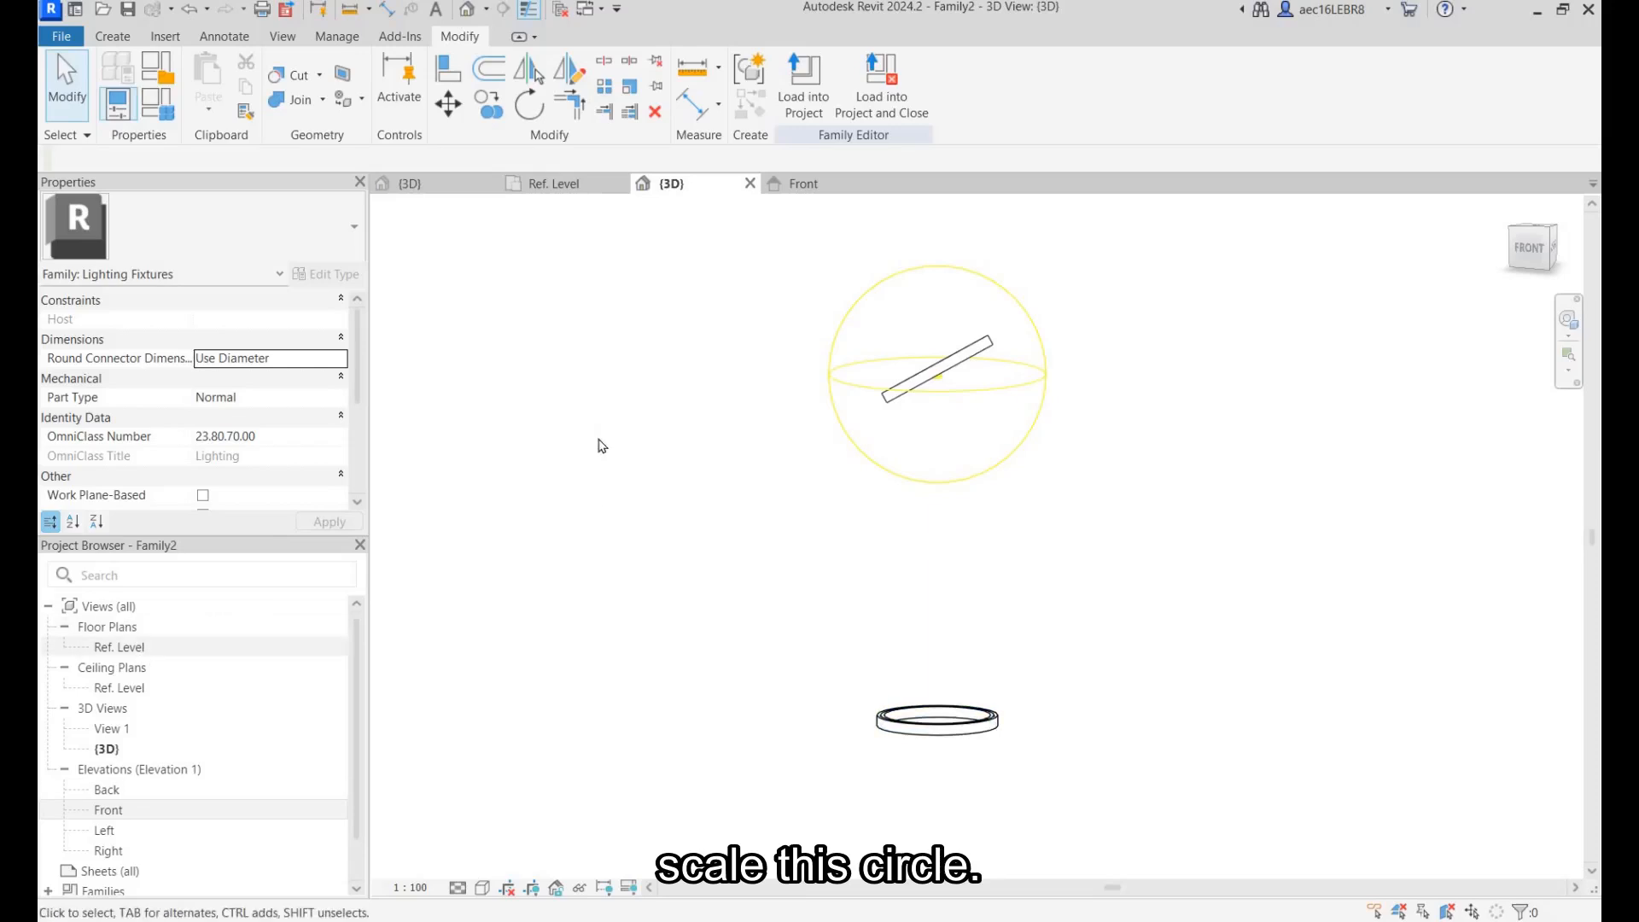
Set the Ref. Level floor plan's view range to a Top offset of 500 and a Cut plane offset of 500.
double_click(120, 647)
click(494, 567)
scroll(824, 500, down, 3)
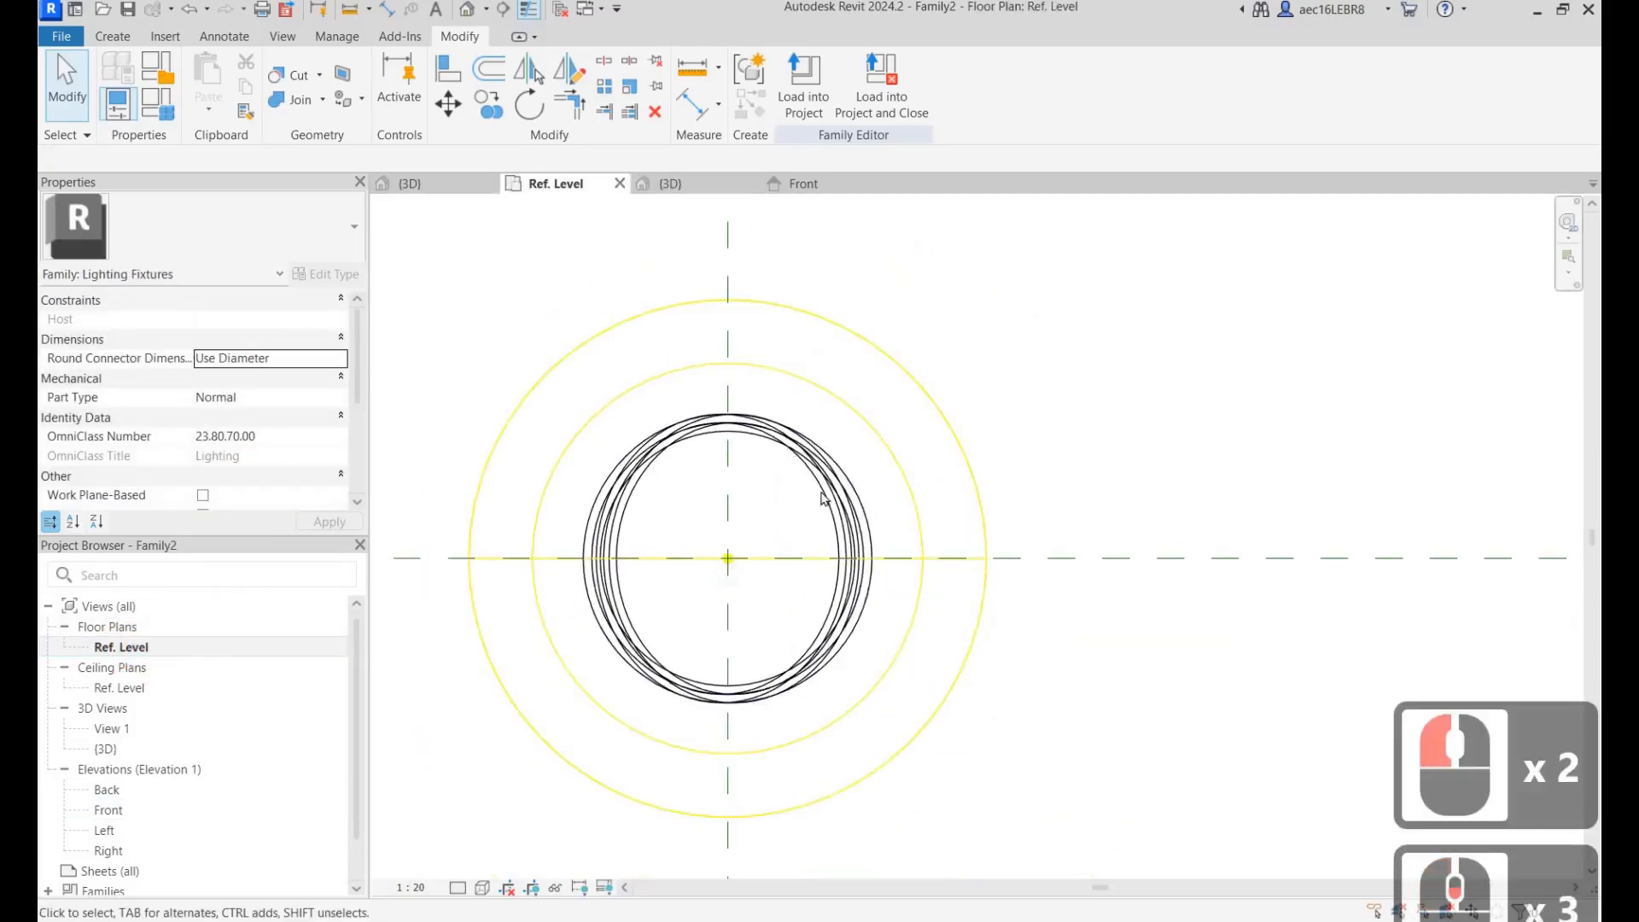
scroll(824, 500, down, 3)
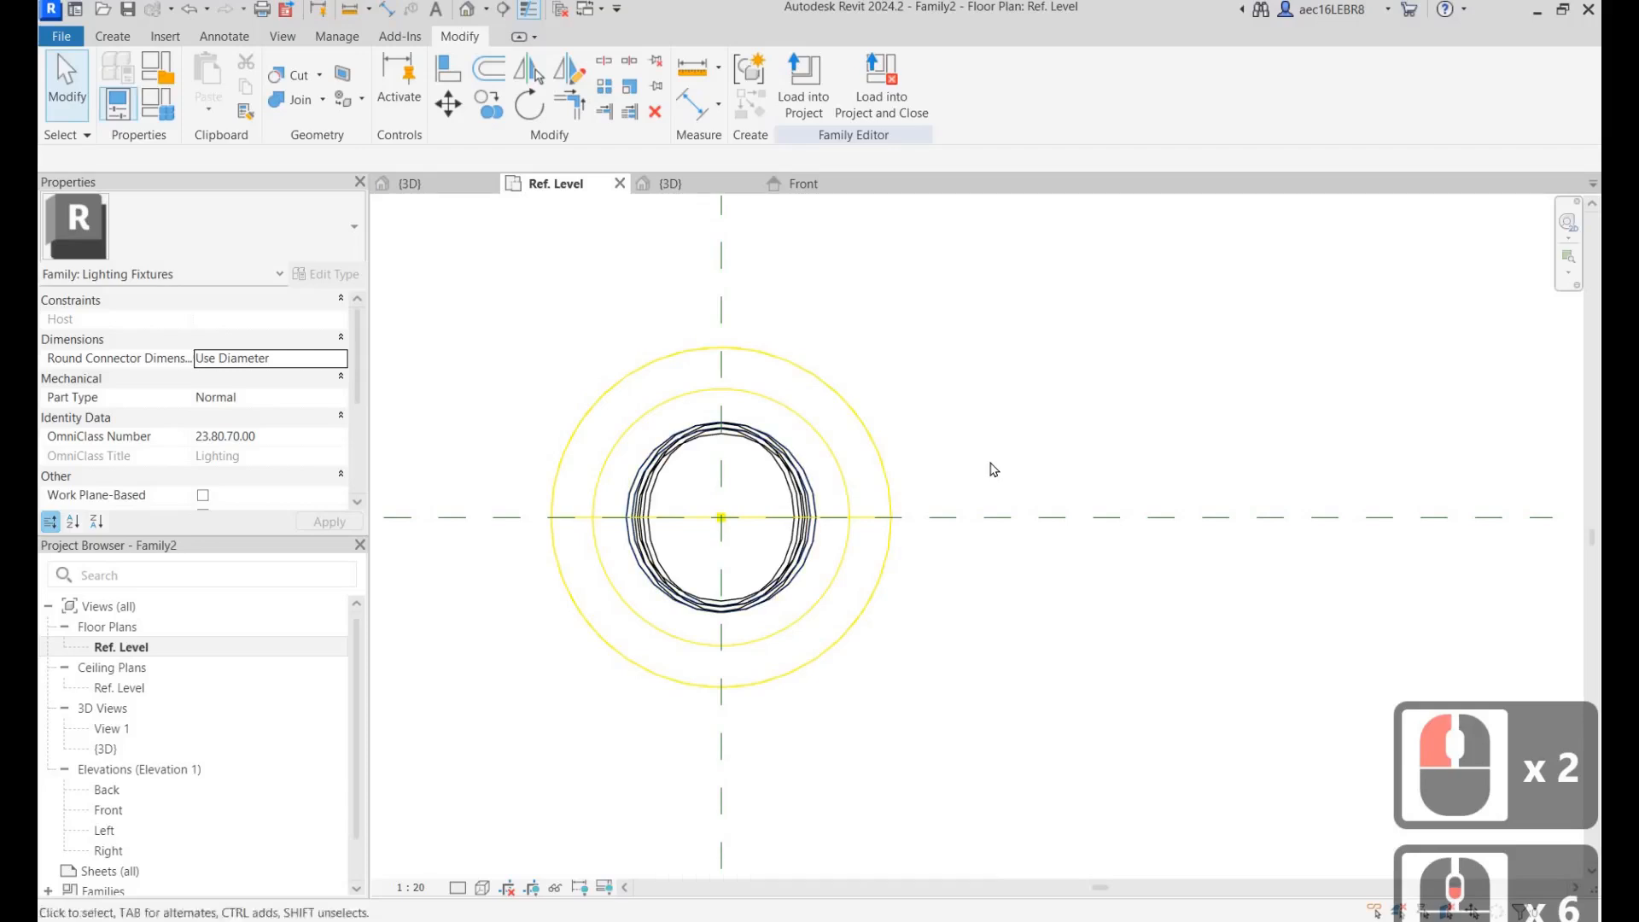
key(v)
key(r)
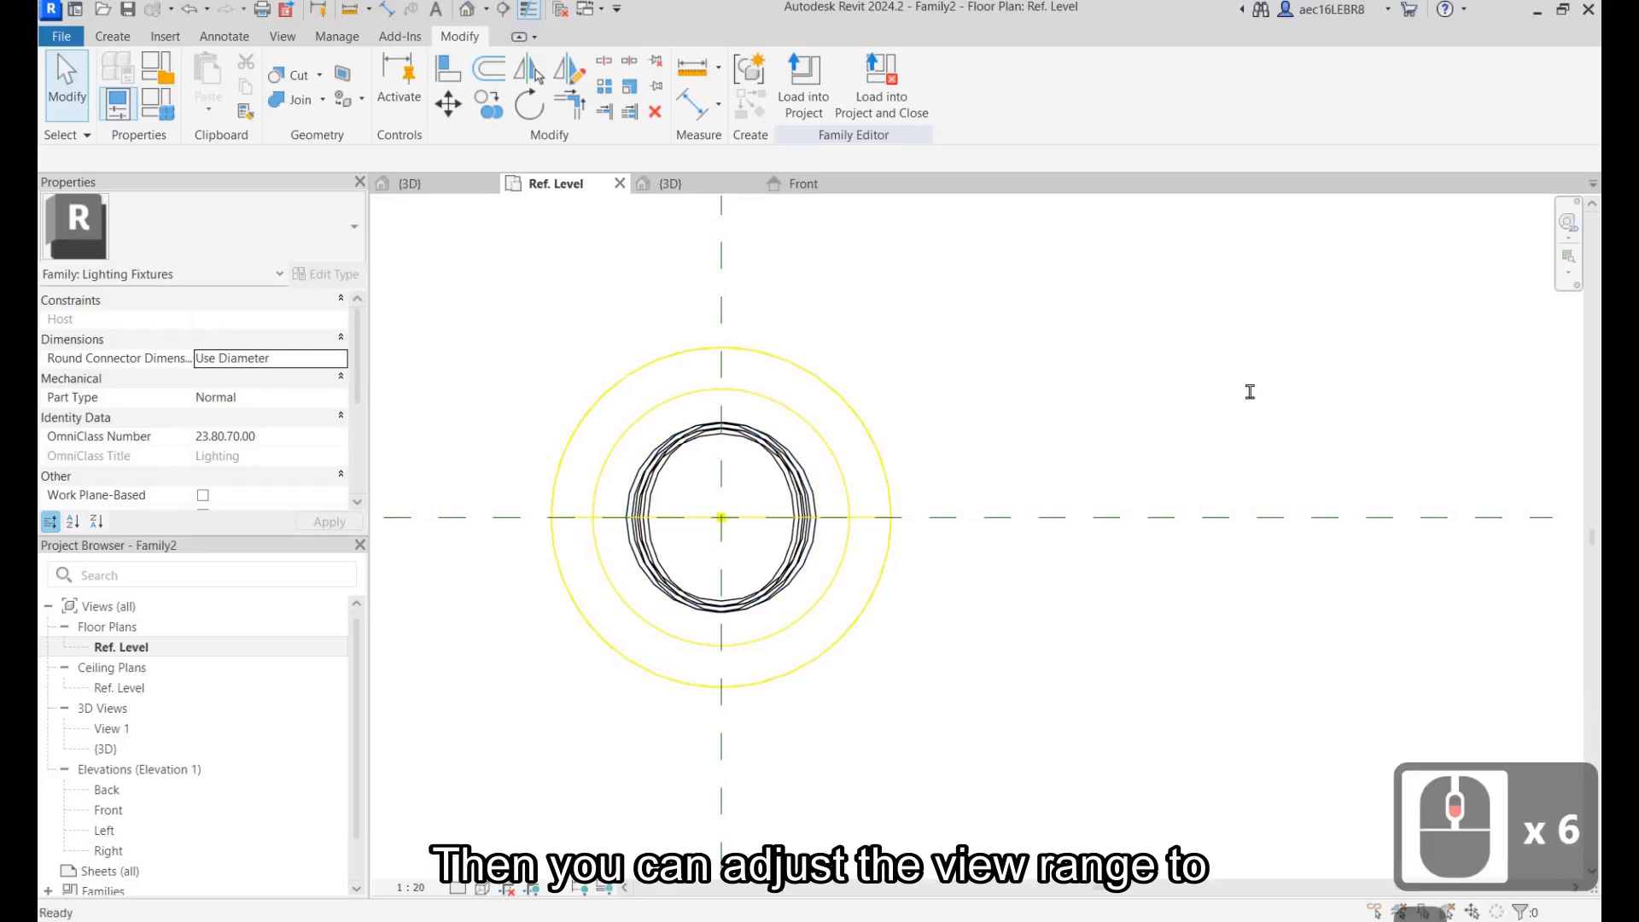
drag(1233, 384, 1112, 385)
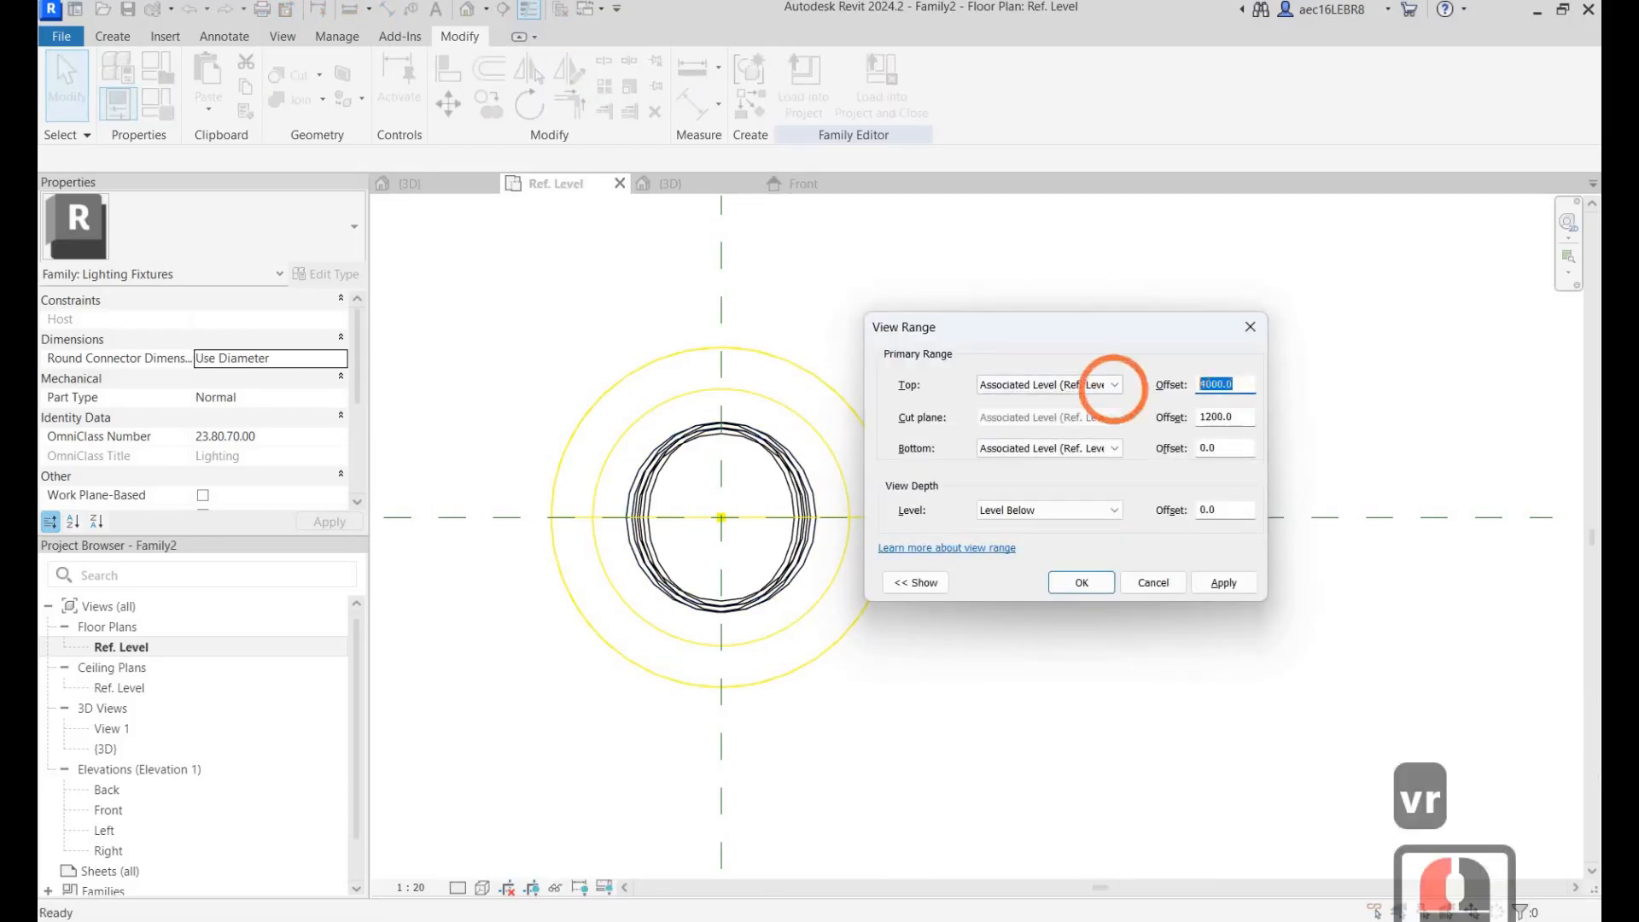
text(500)
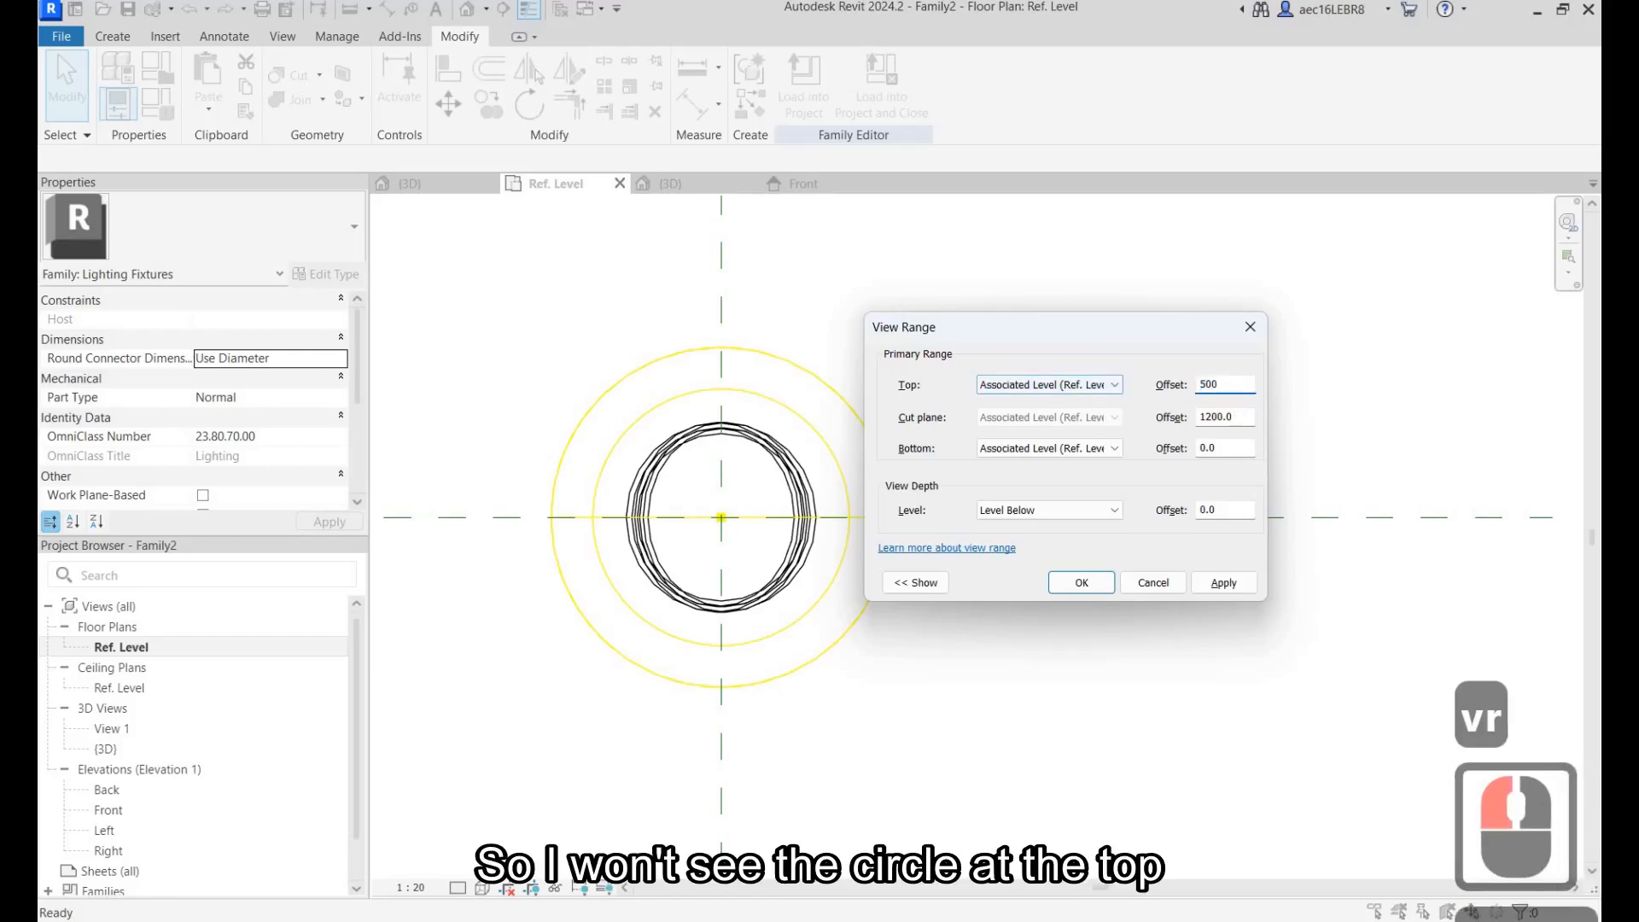
text(500)
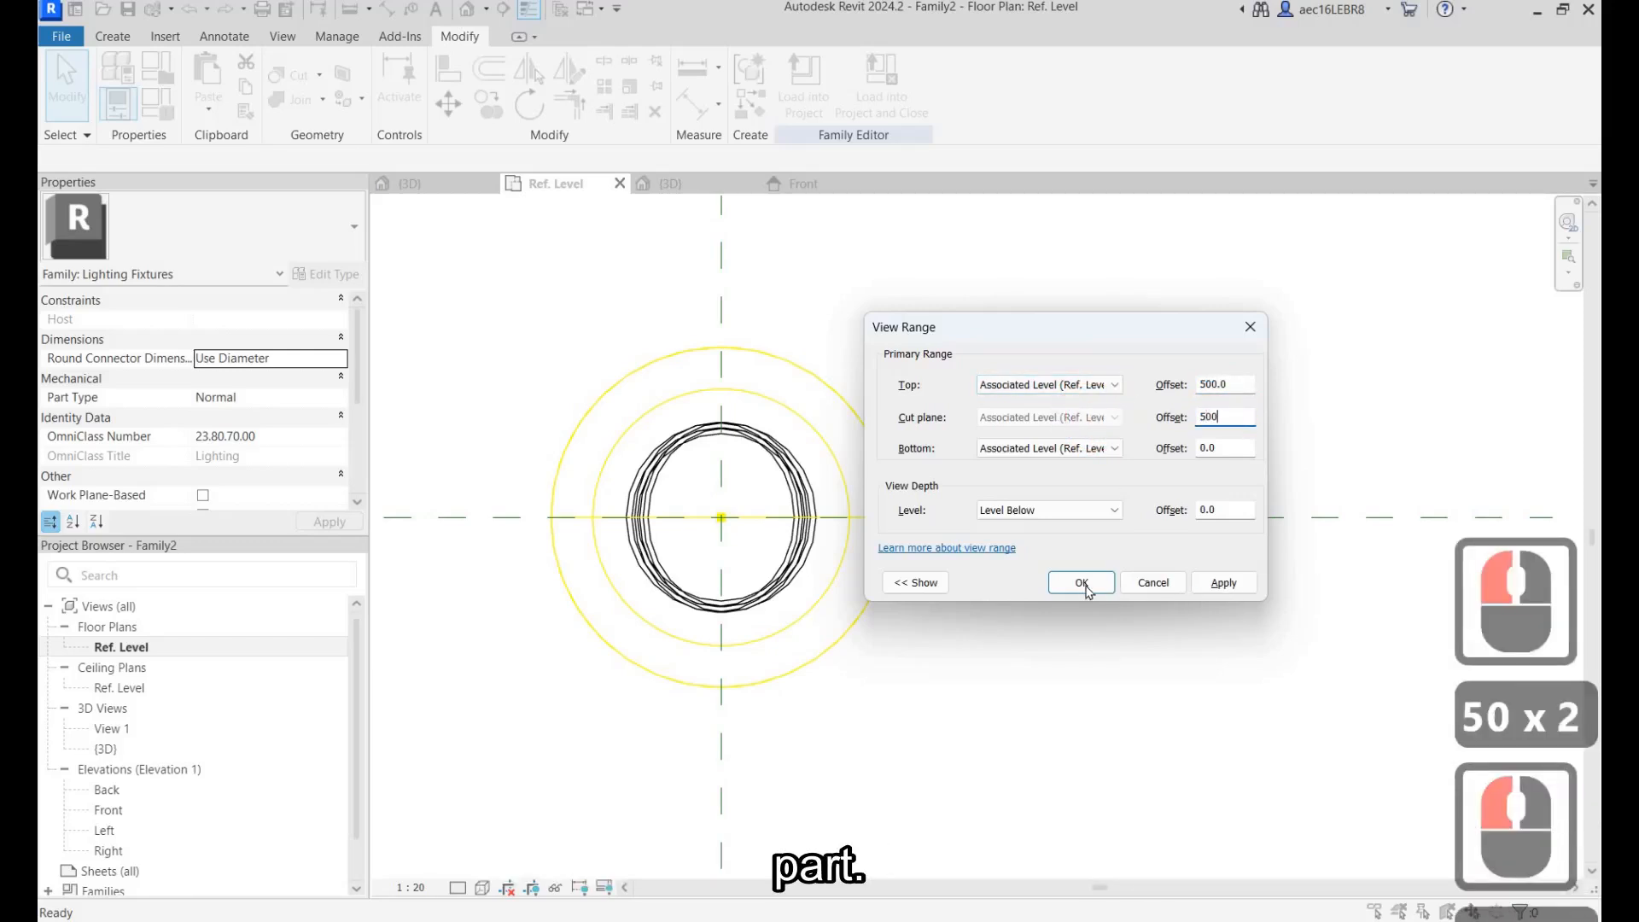
click(1224, 582)
click(1081, 583)
click(524, 386)
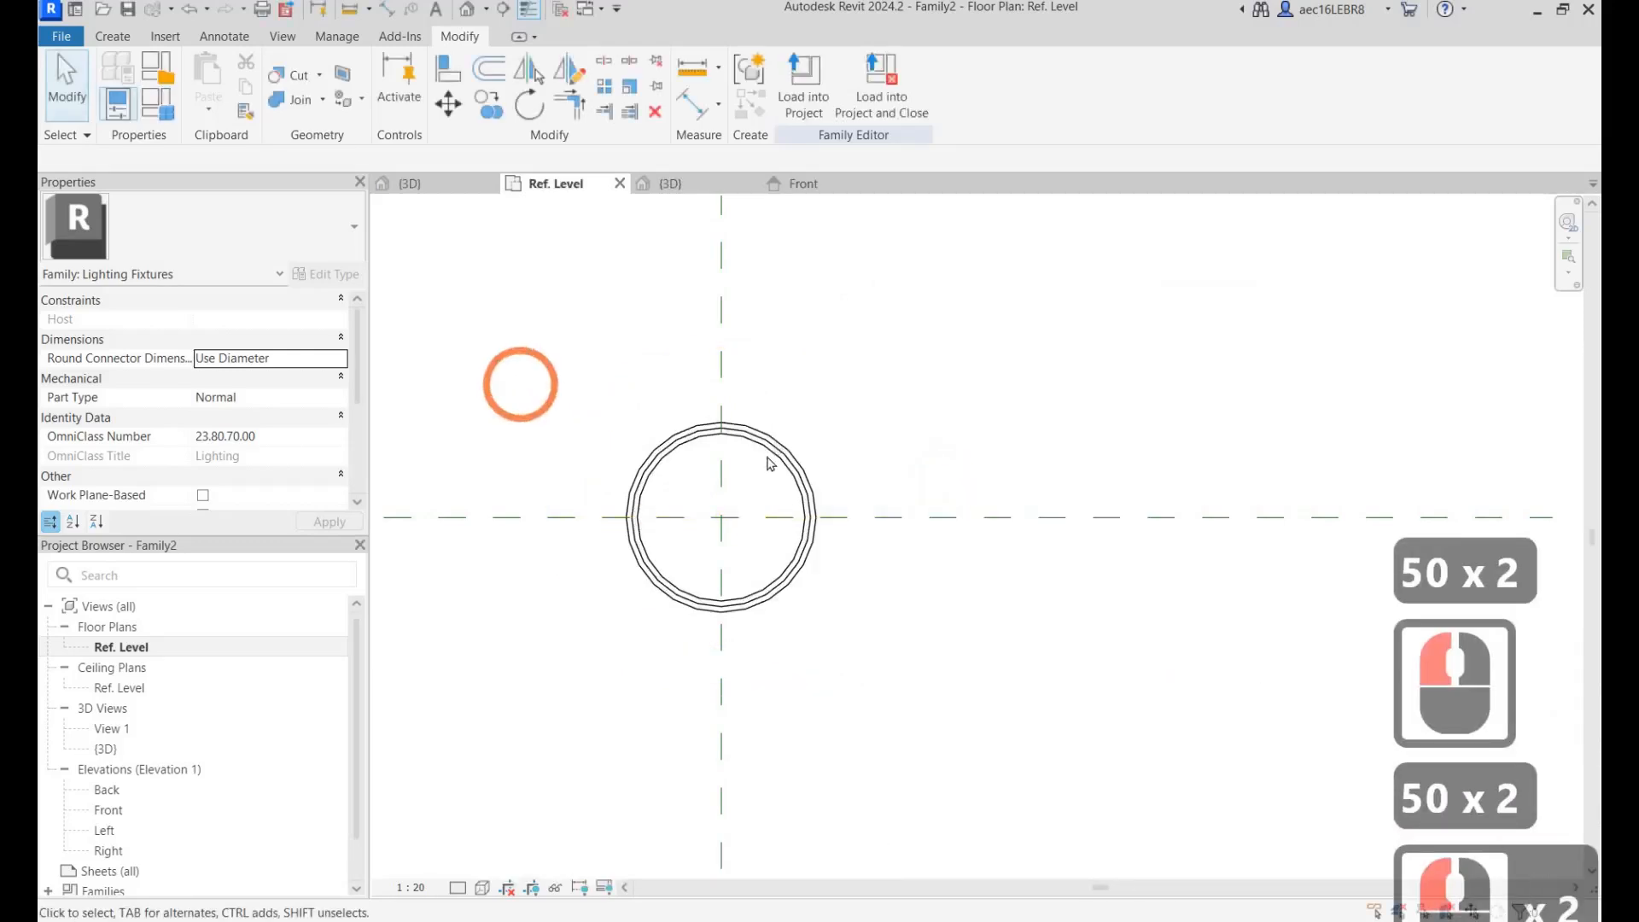
Examine the sample diagram in the Ref. Level plan's View Range settings and close it without changes.
double_click(770, 454)
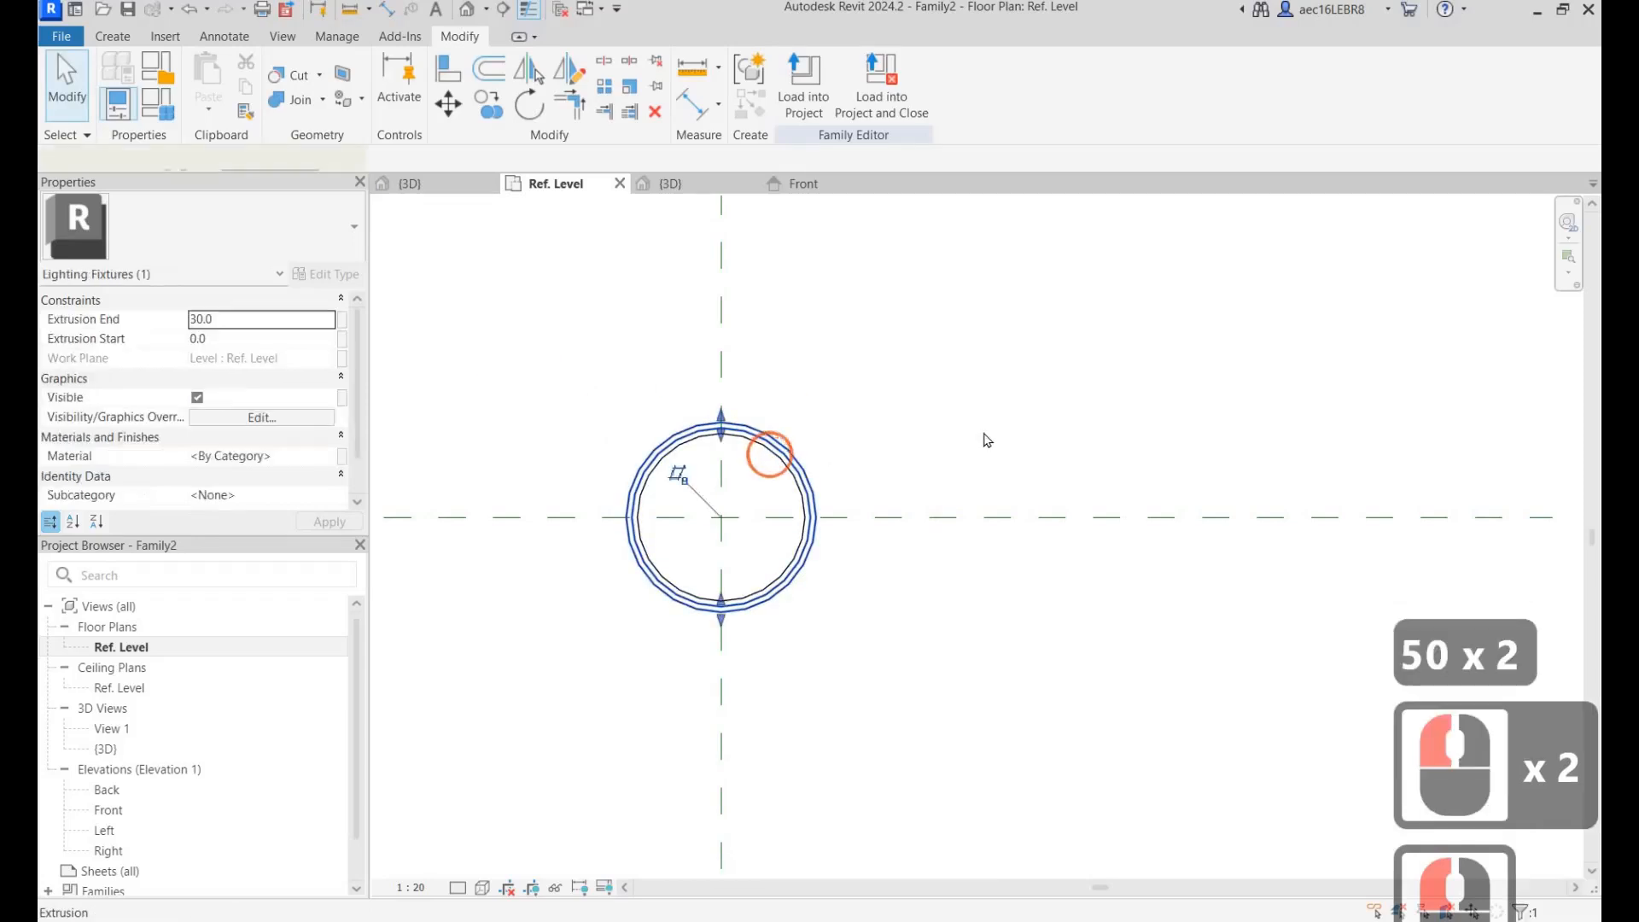
key(v)
key(r)
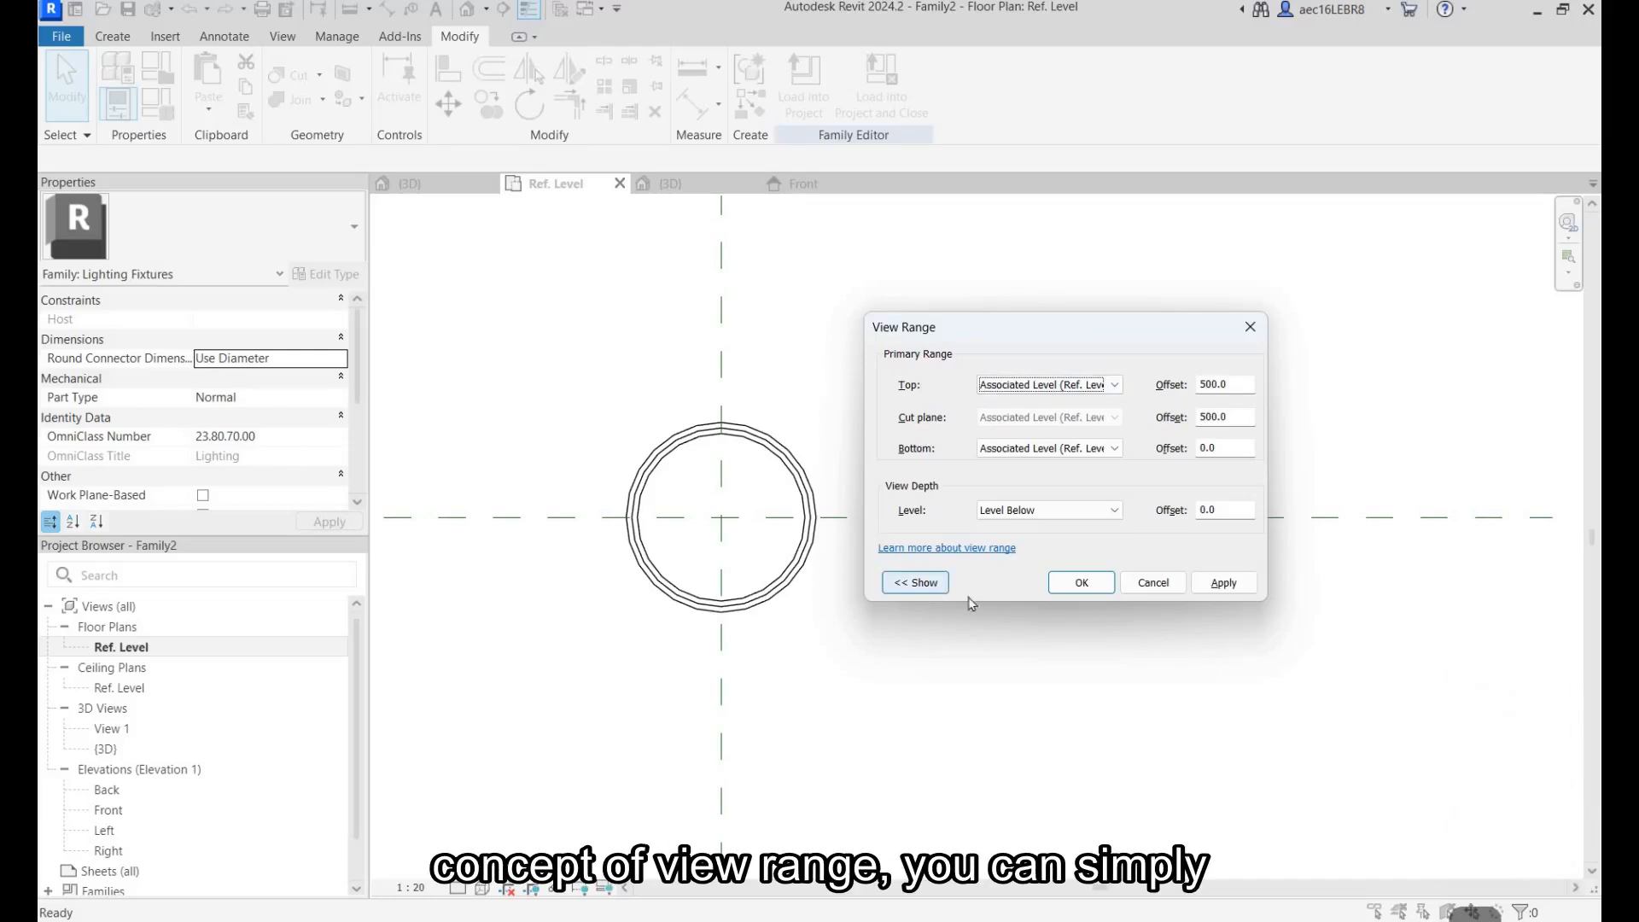
click(916, 582)
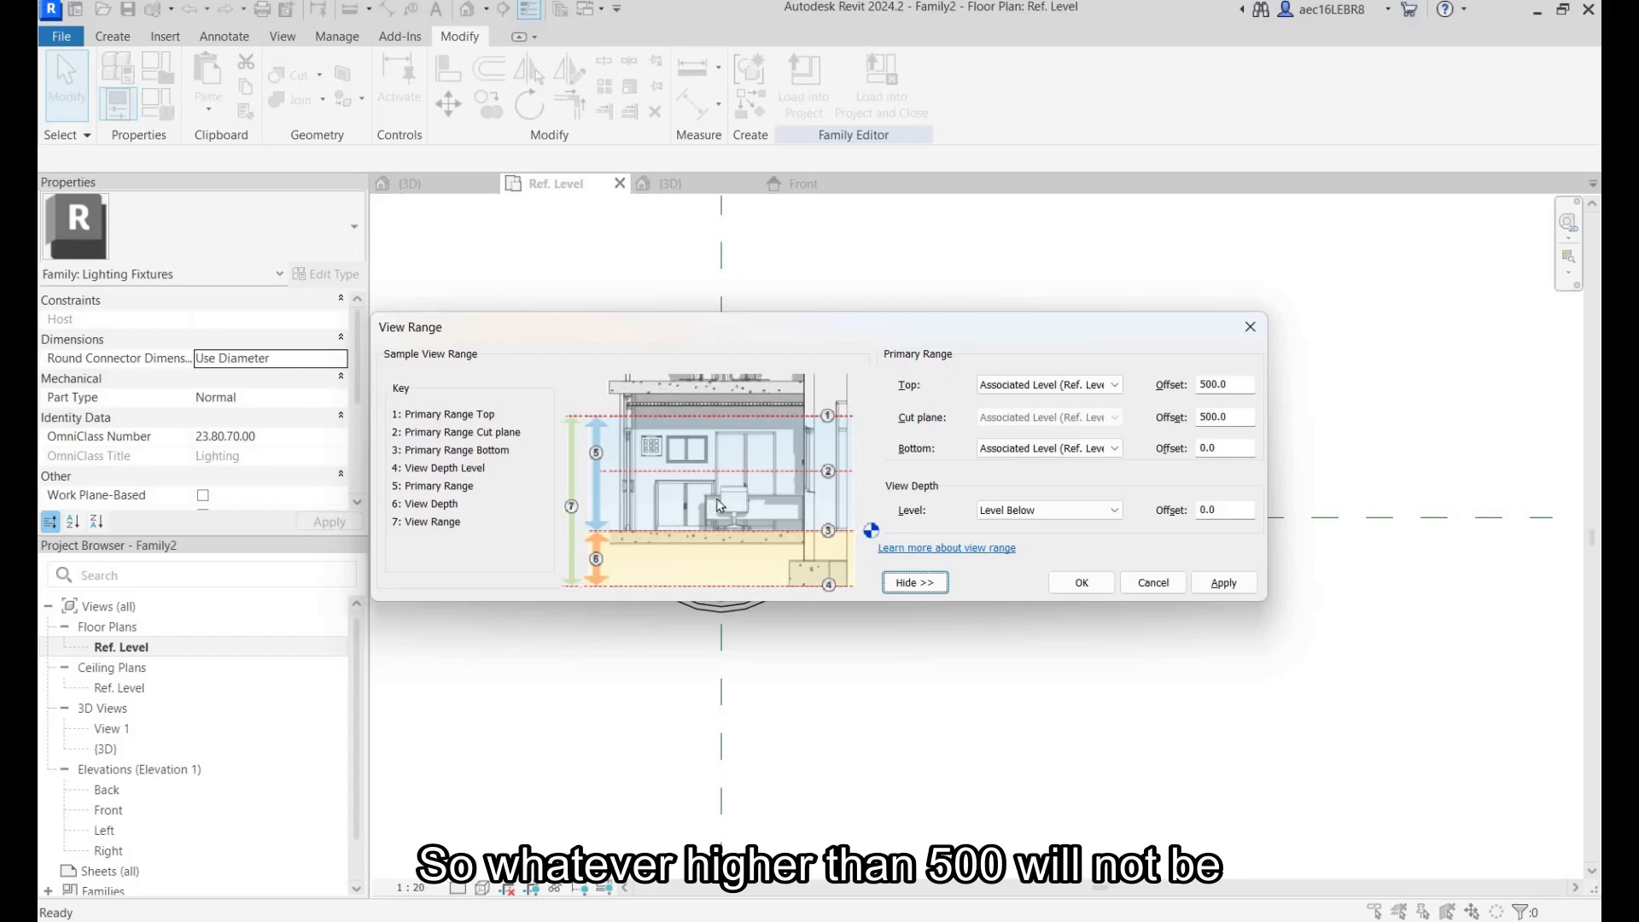
click(1250, 327)
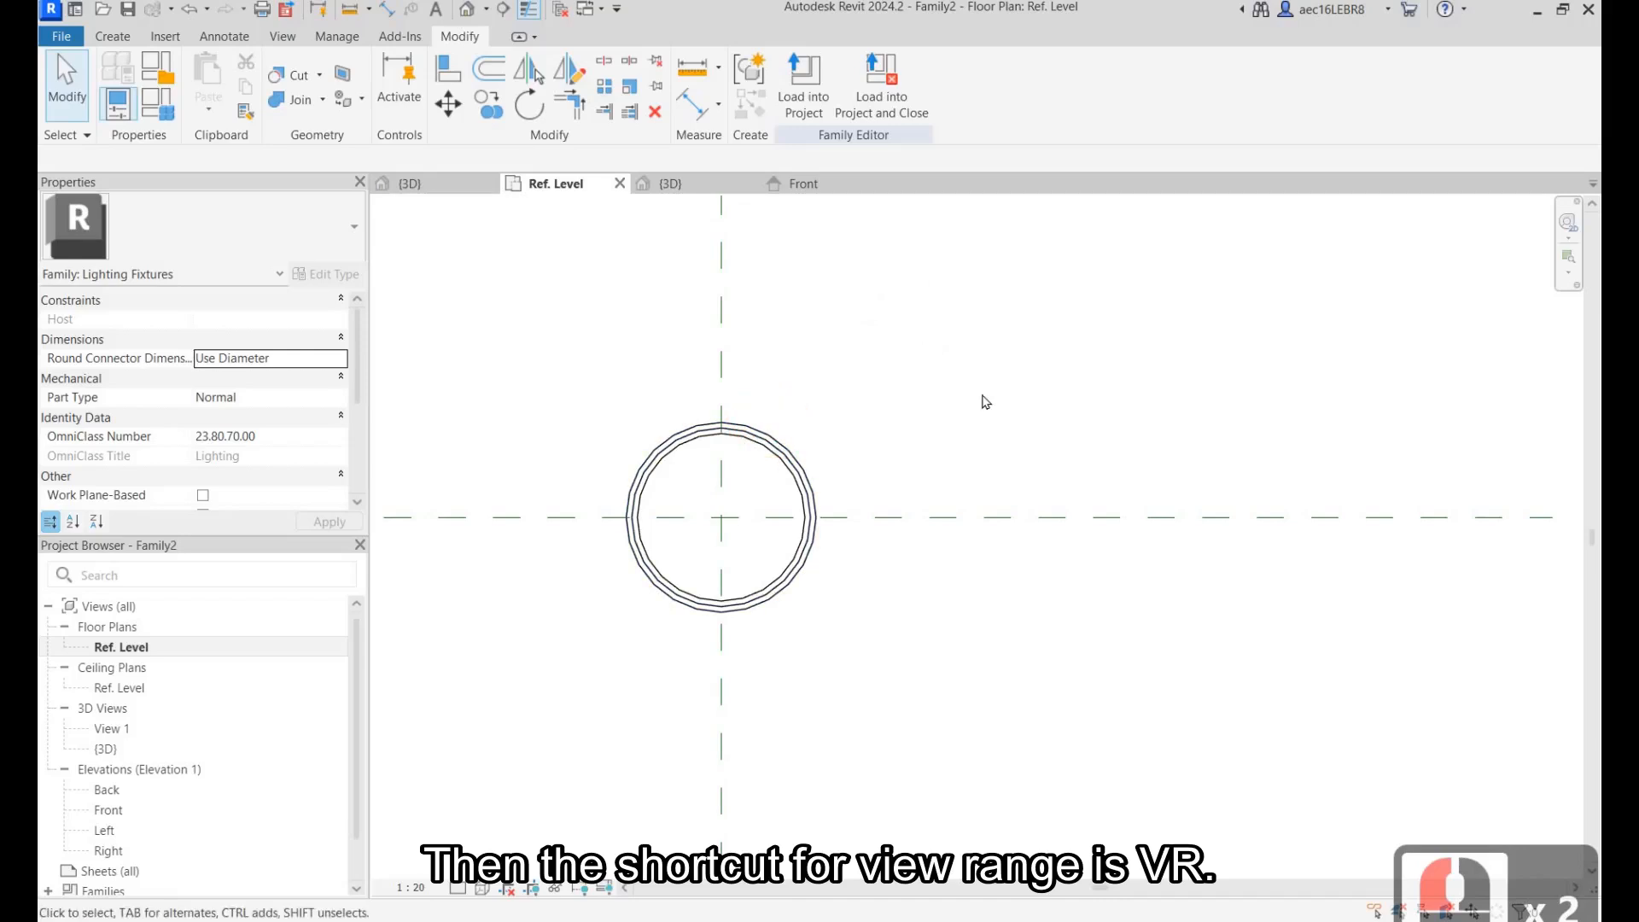
key(v)
key(r)
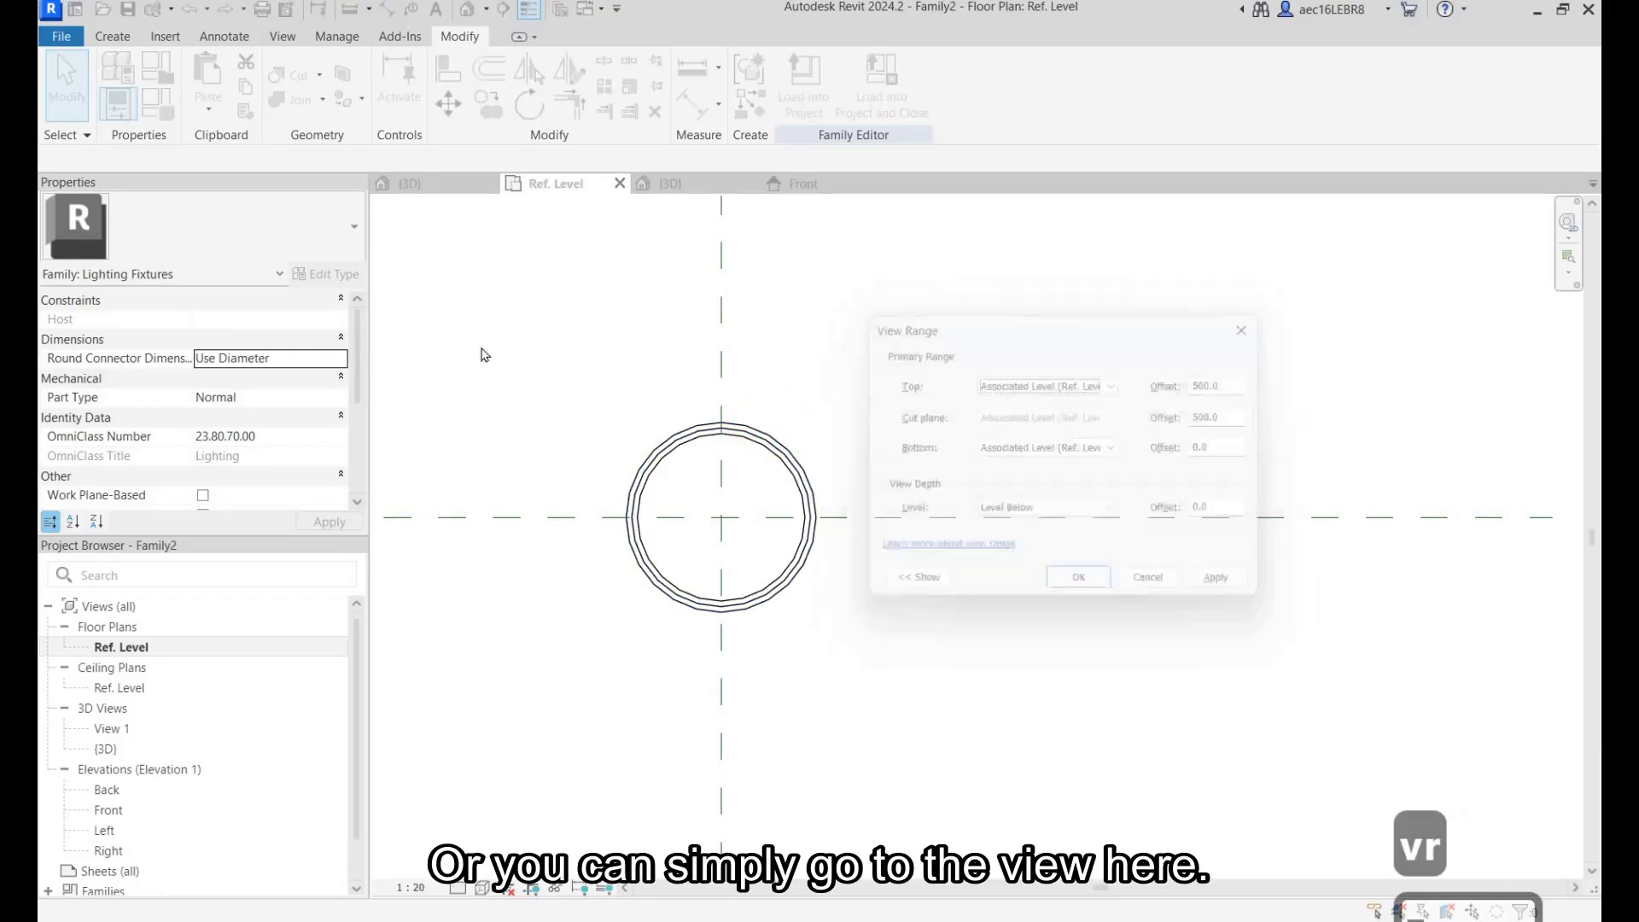
key(Escape)
click(553, 305)
click(229, 389)
scroll(525, 348, down, 7)
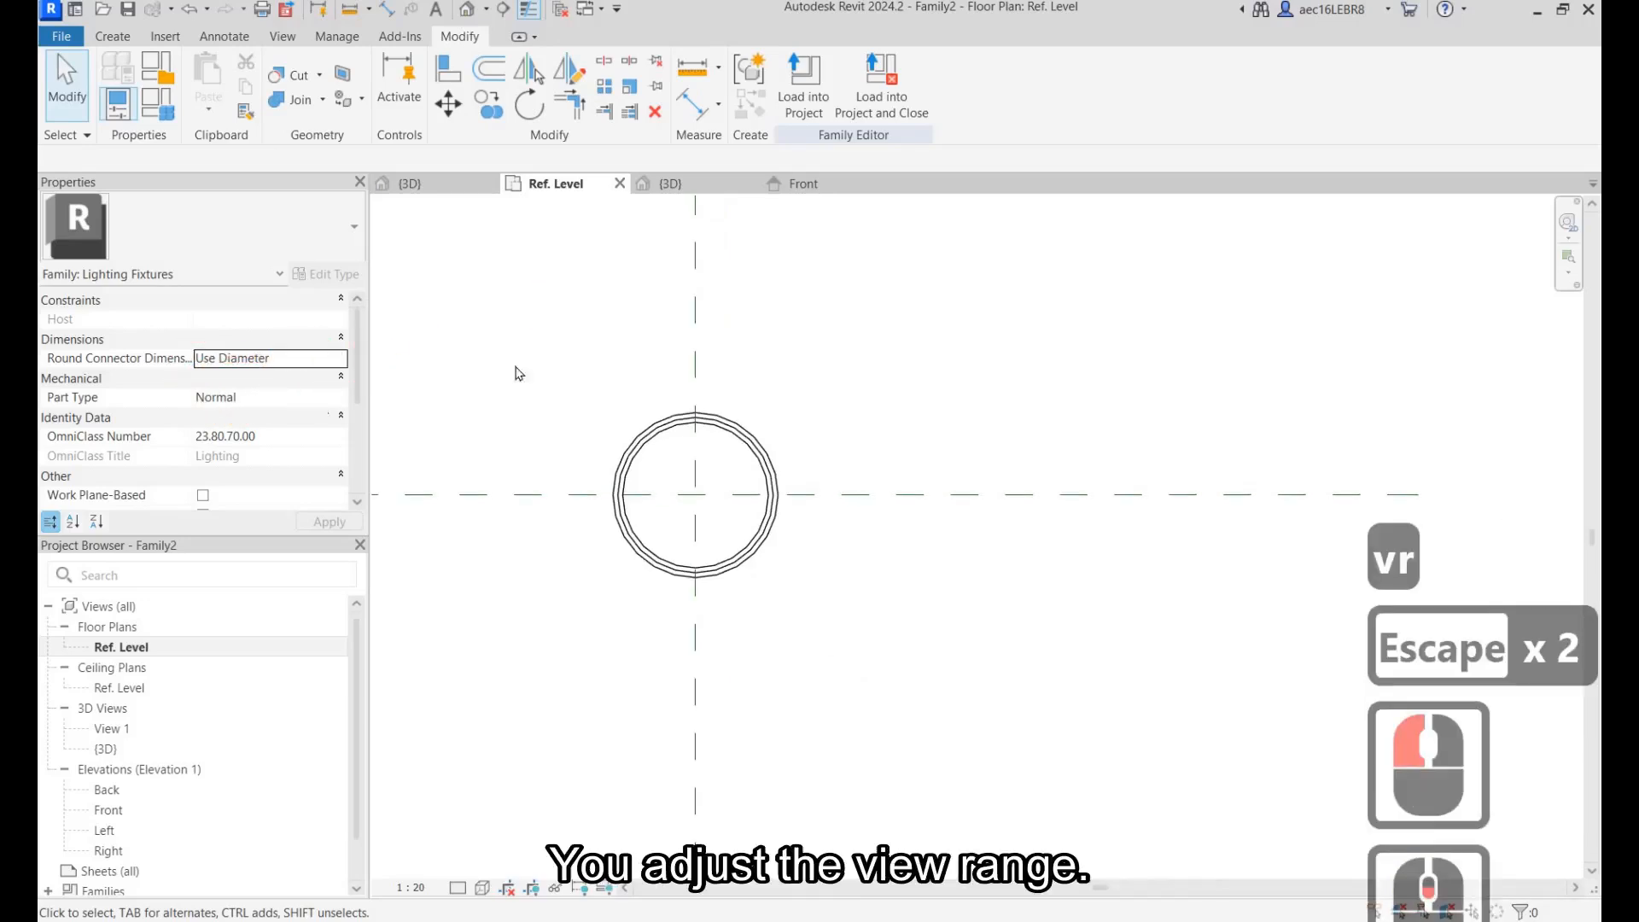
Copy both extrusions of the flat ring 1000 mm horizontally along the reference plane in the Ref. Level plan.
scroll(753, 445, up, 8)
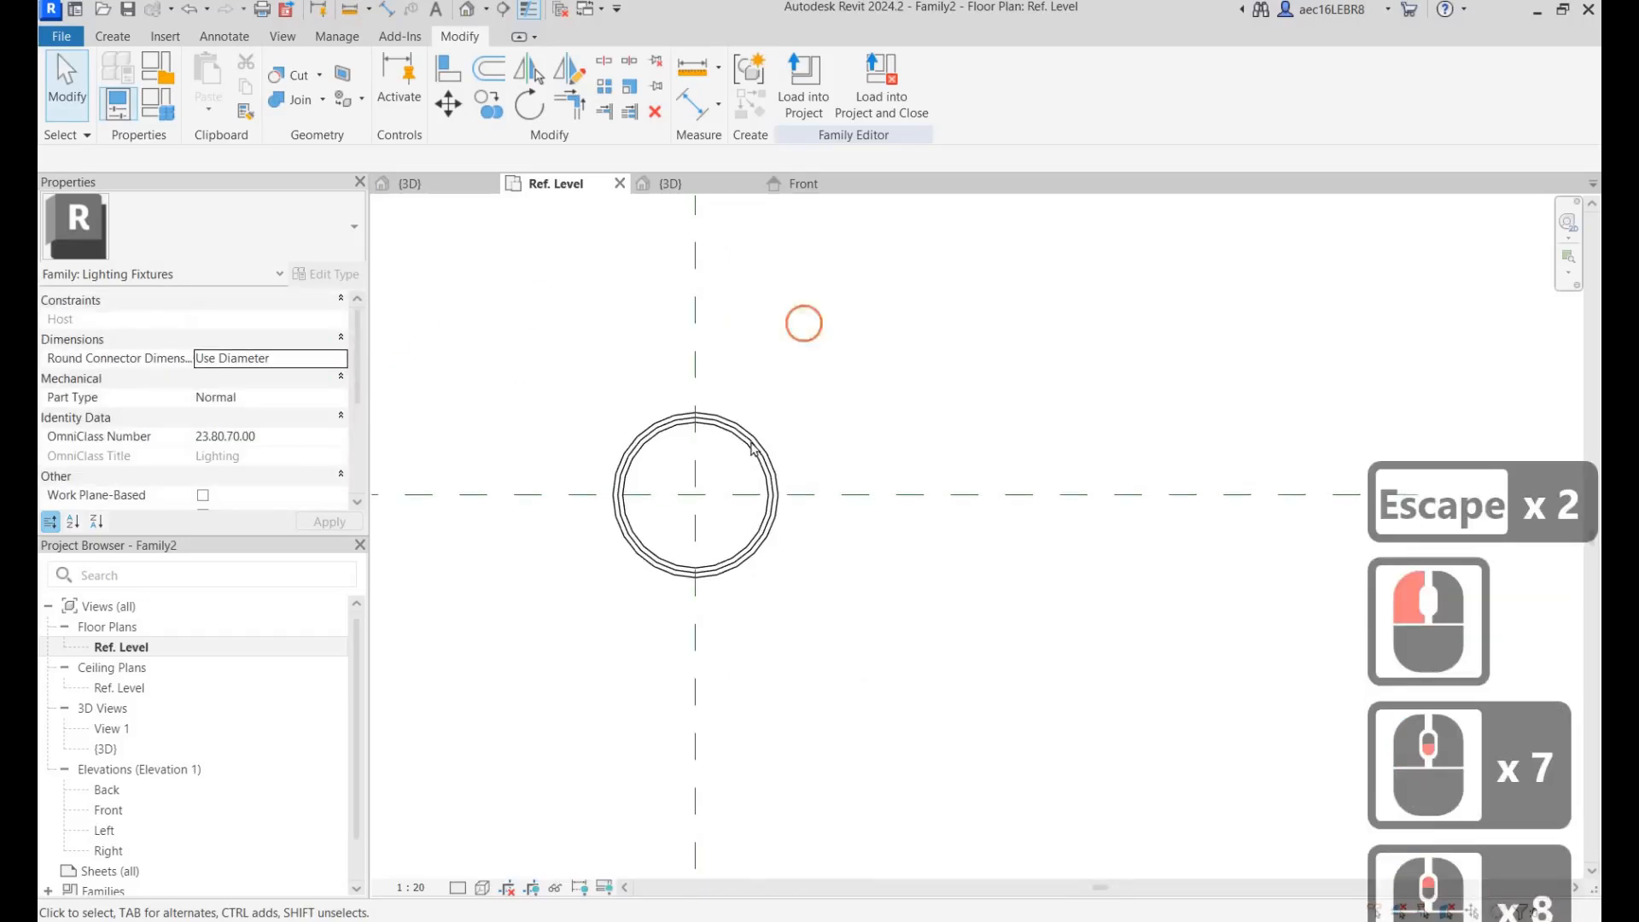
click(753, 448)
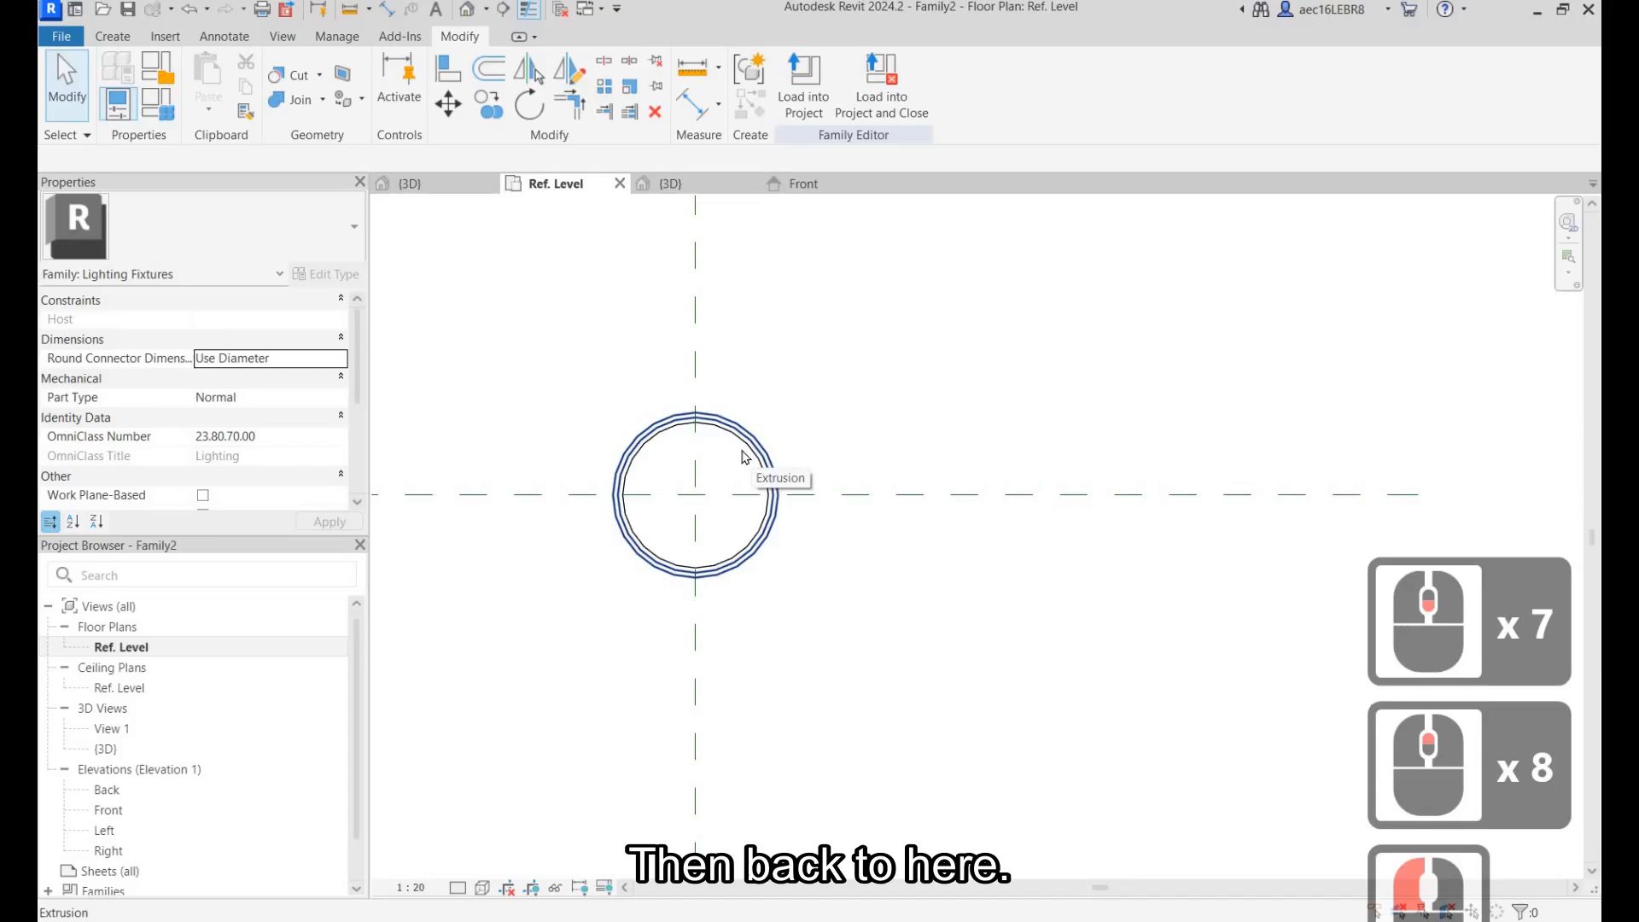
click(745, 455)
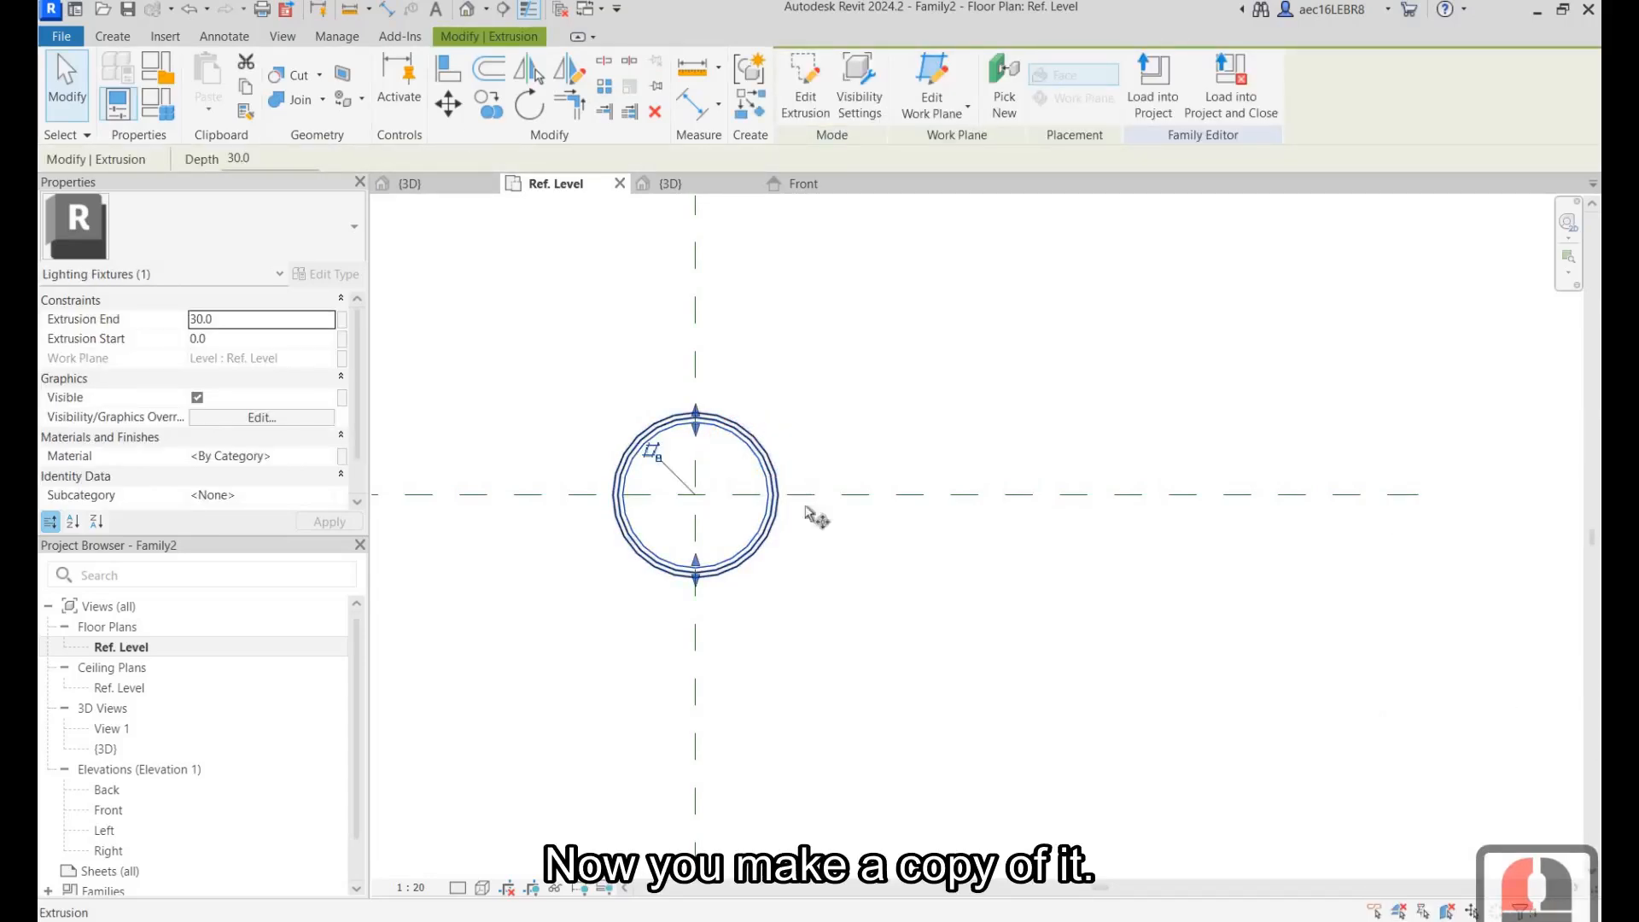
click(488, 104)
click(695, 494)
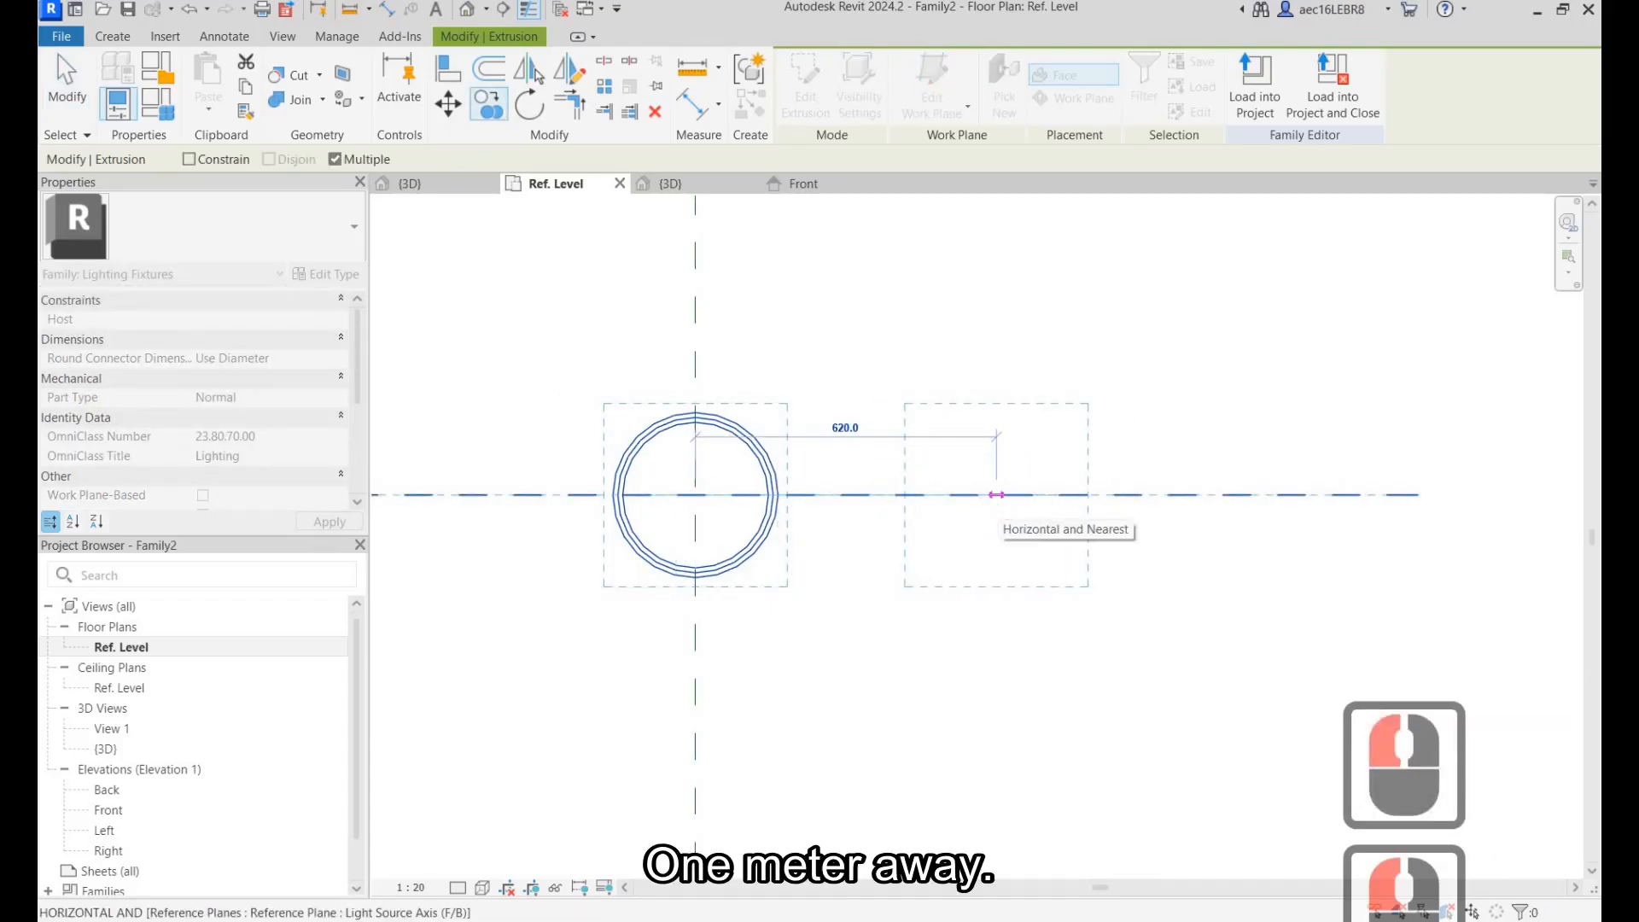
text(1000)
key(Return)
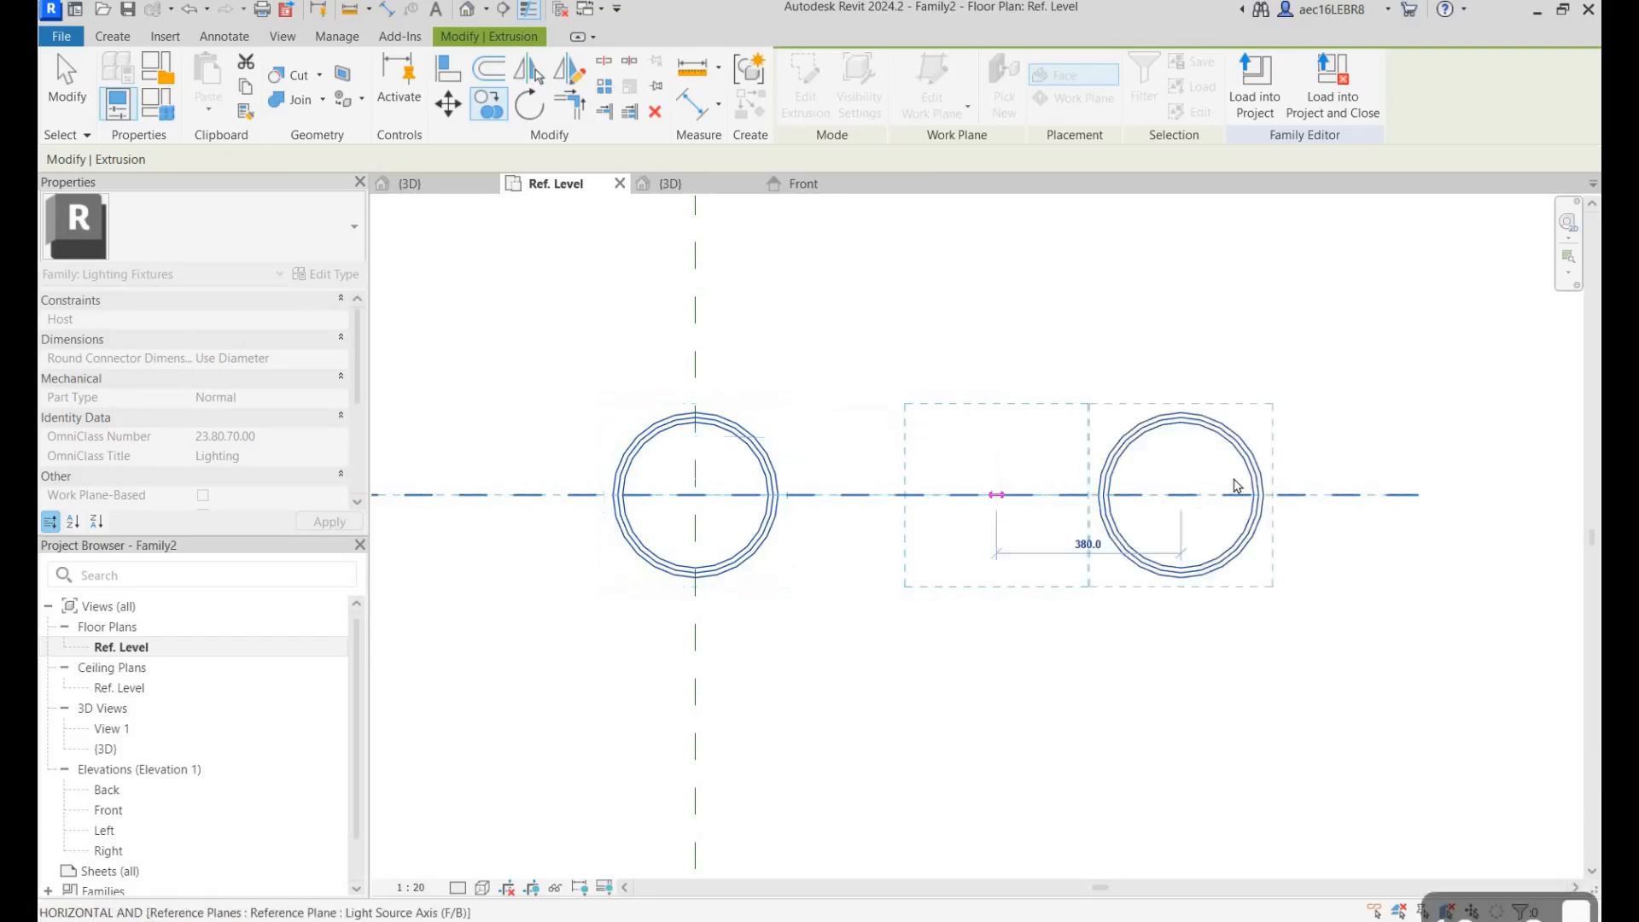
key(Escape)
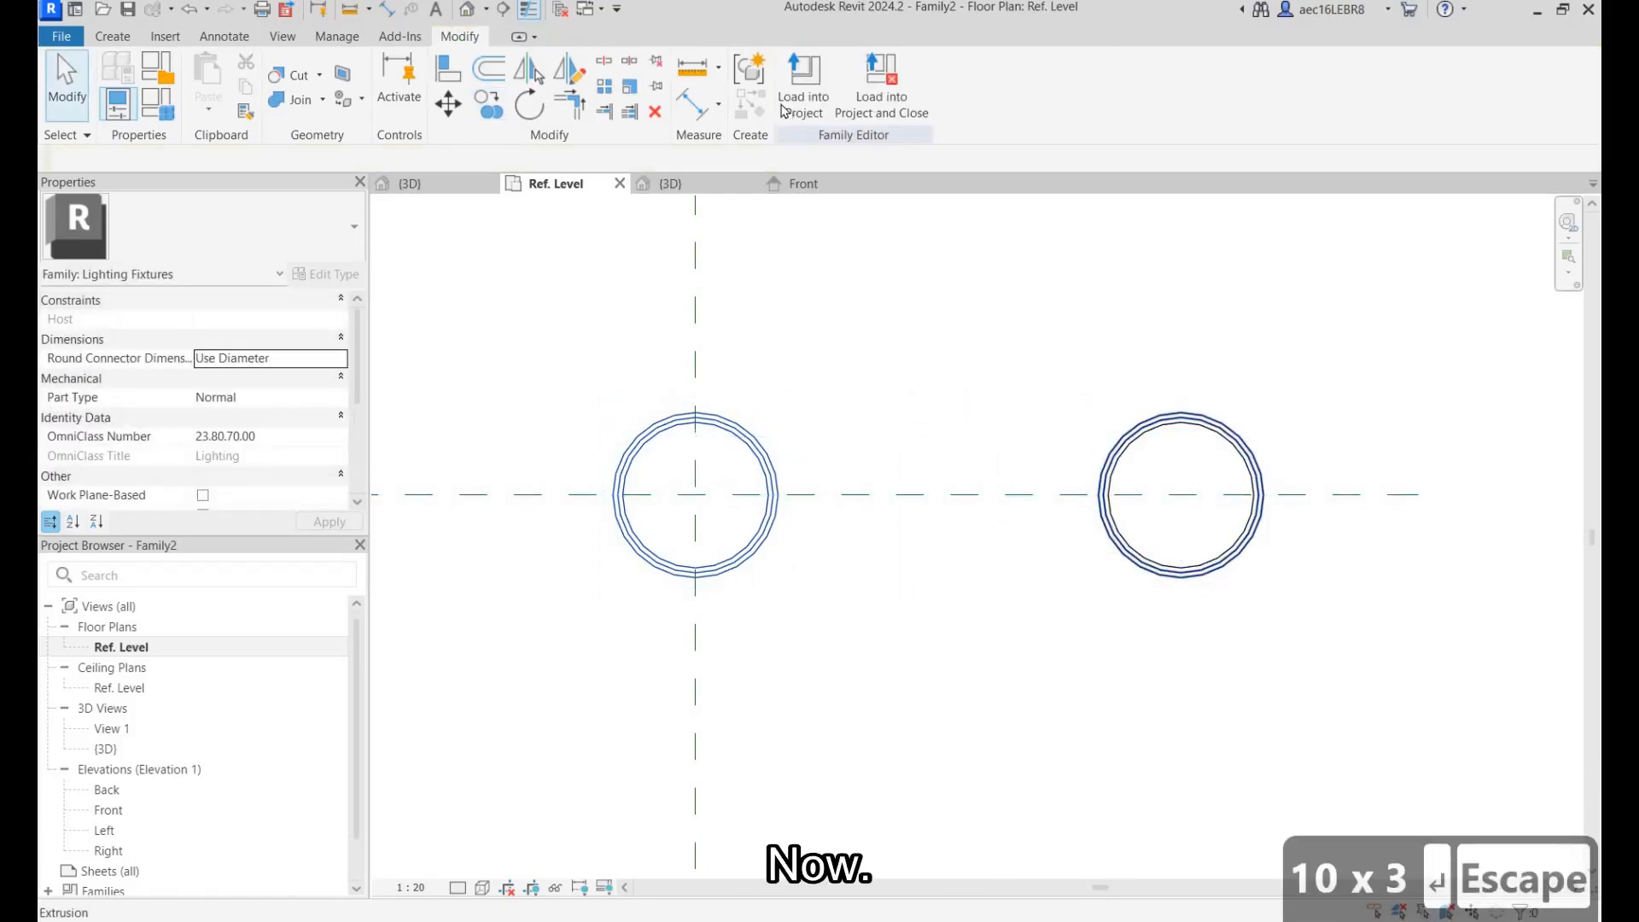
click(1246, 457)
click(804, 86)
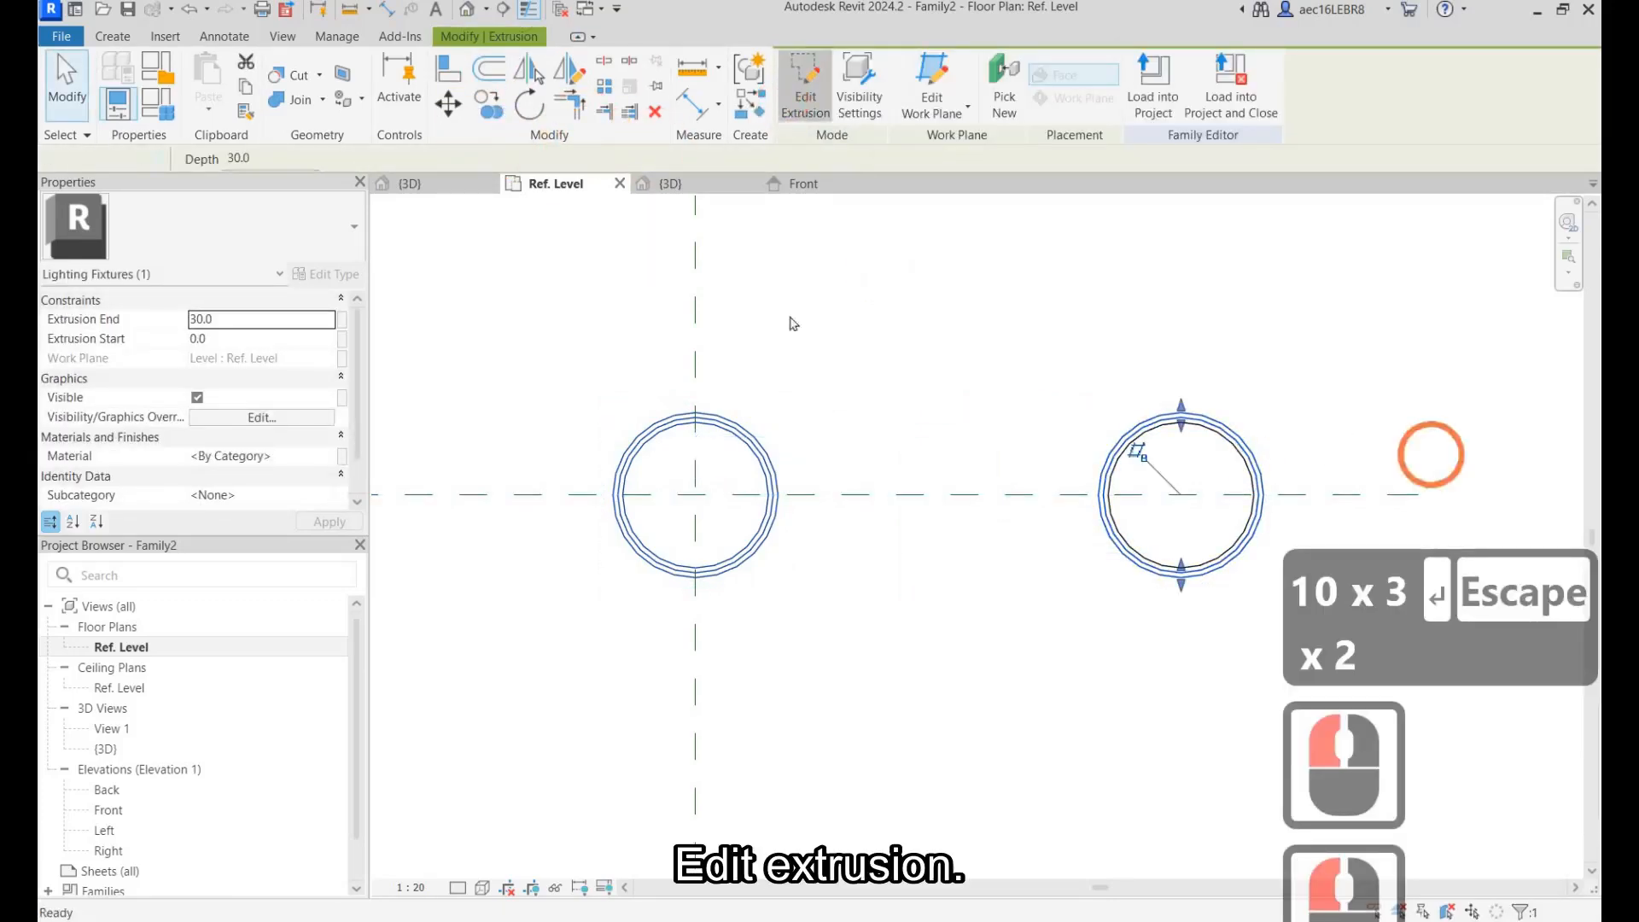
middle_drag(1281, 442, 1077, 440)
drag(749, 297, 1060, 638)
key(Escape)
drag(750, 321, 1046, 669)
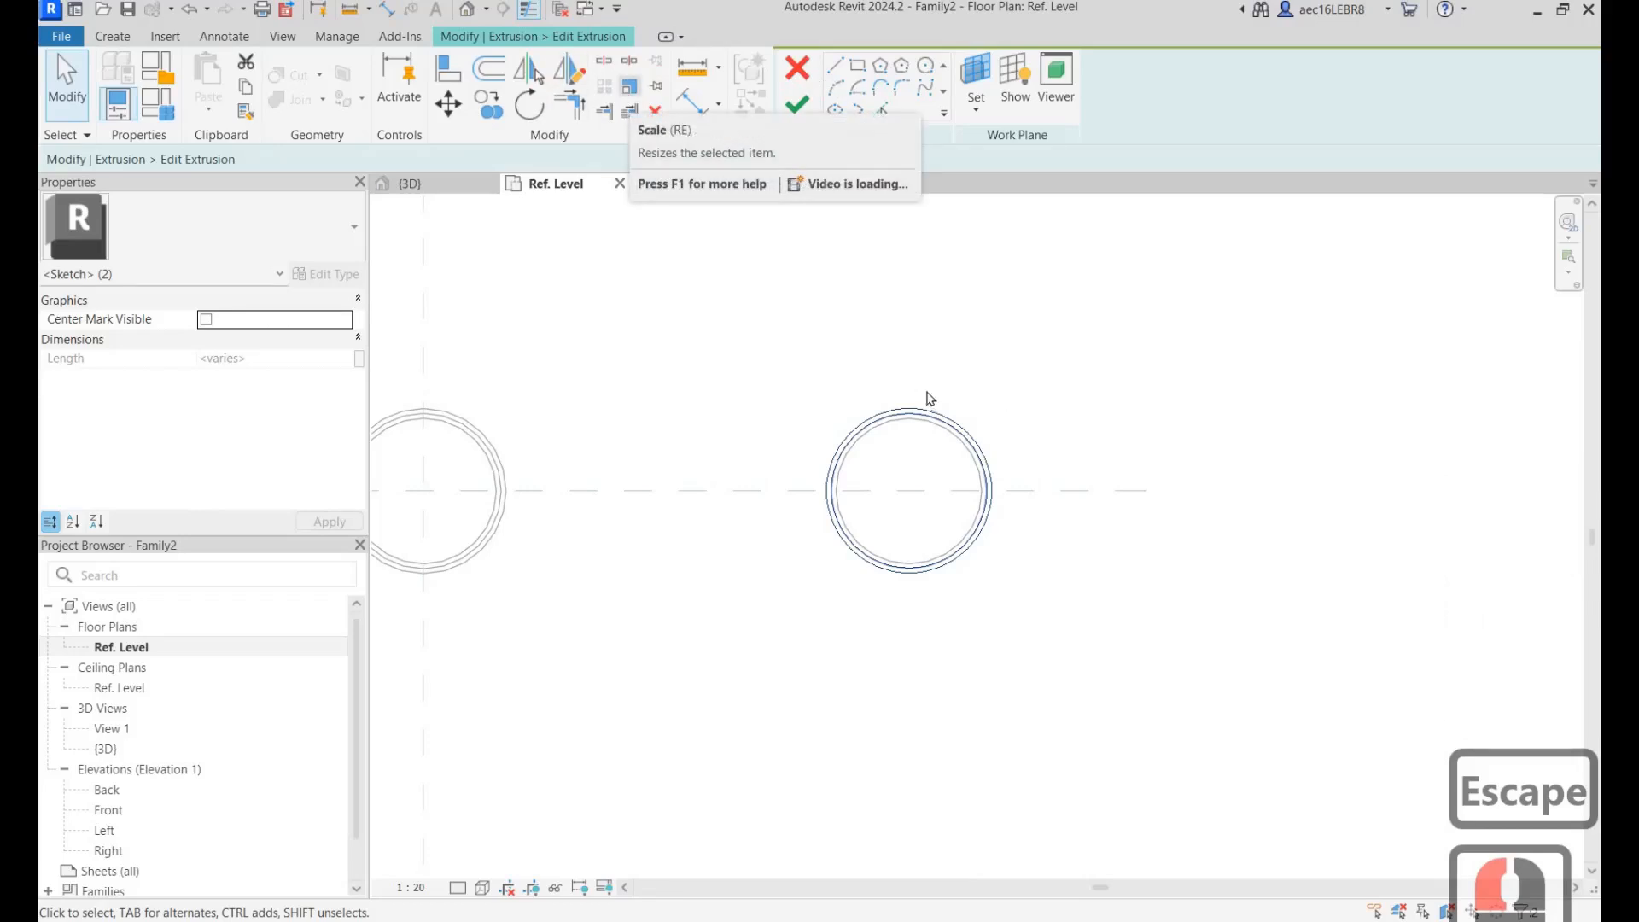
click(798, 69)
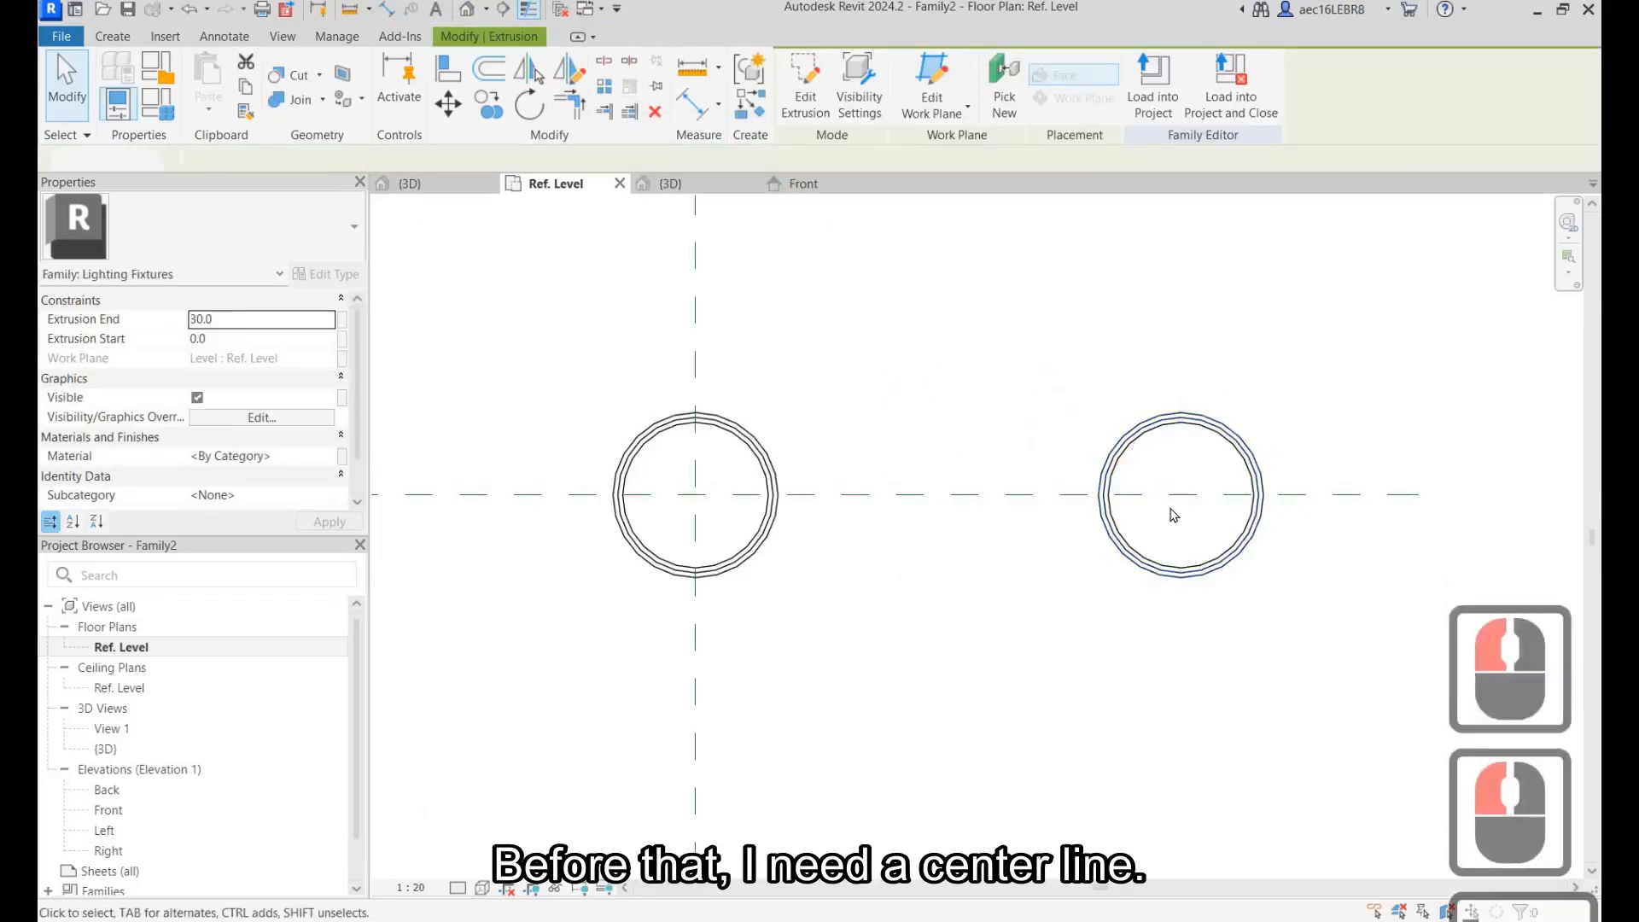
click(1173, 514)
key(Escape)
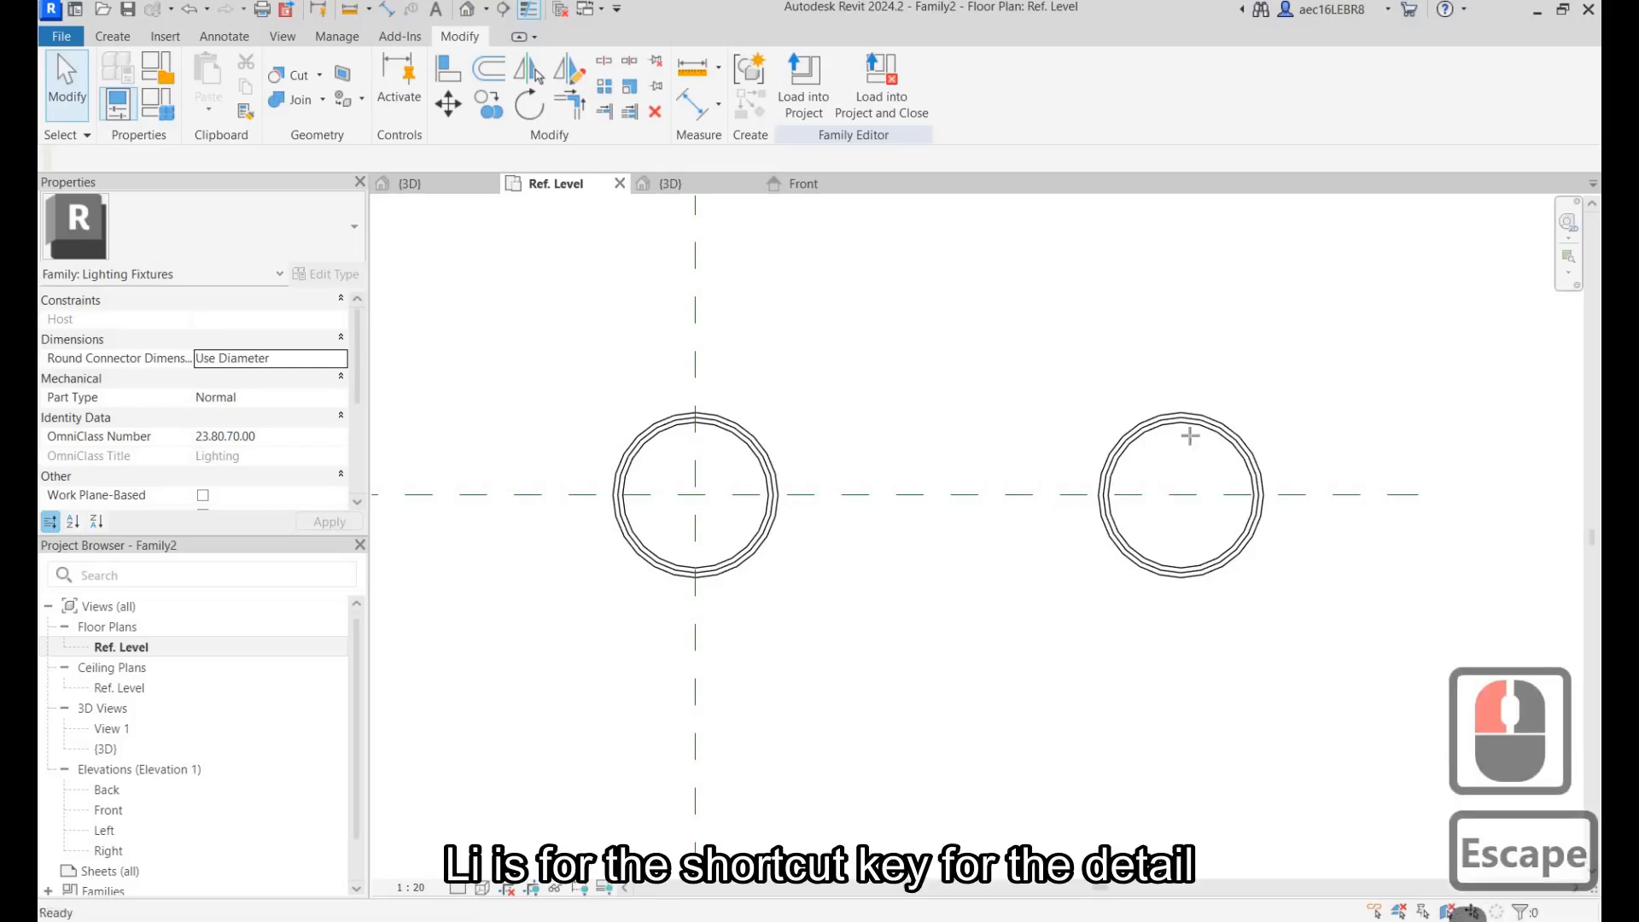
Draw a vertical and a horizontal model line across the copied ring's inner edge to mark its centre.
key(l)
key(i)
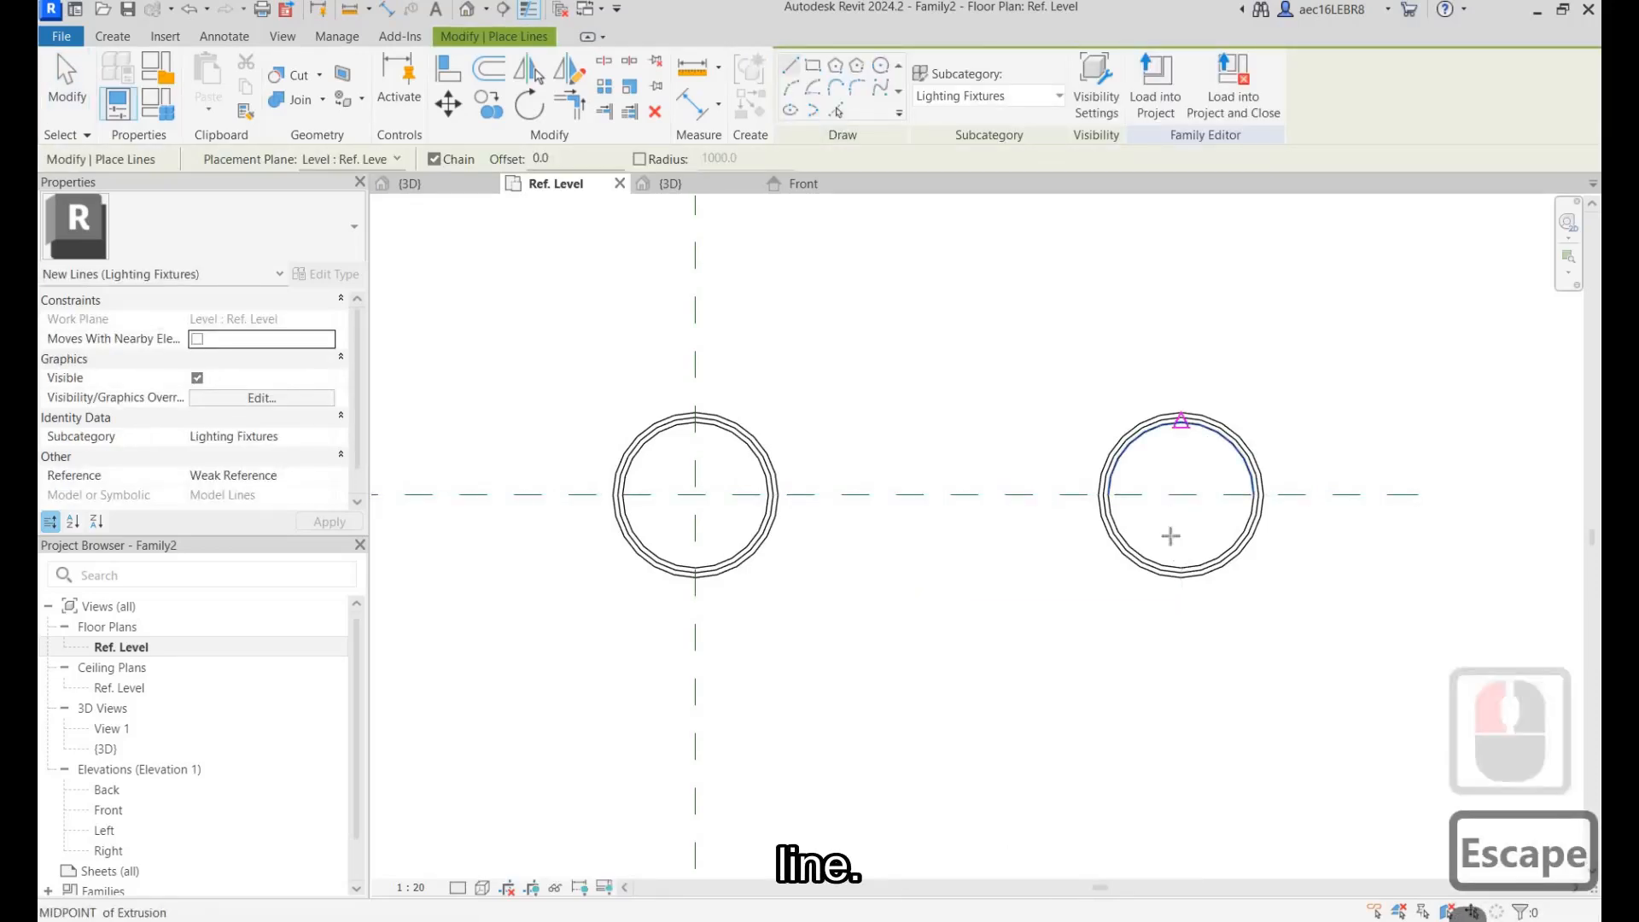
click(1181, 421)
click(1180, 567)
key(Escape)
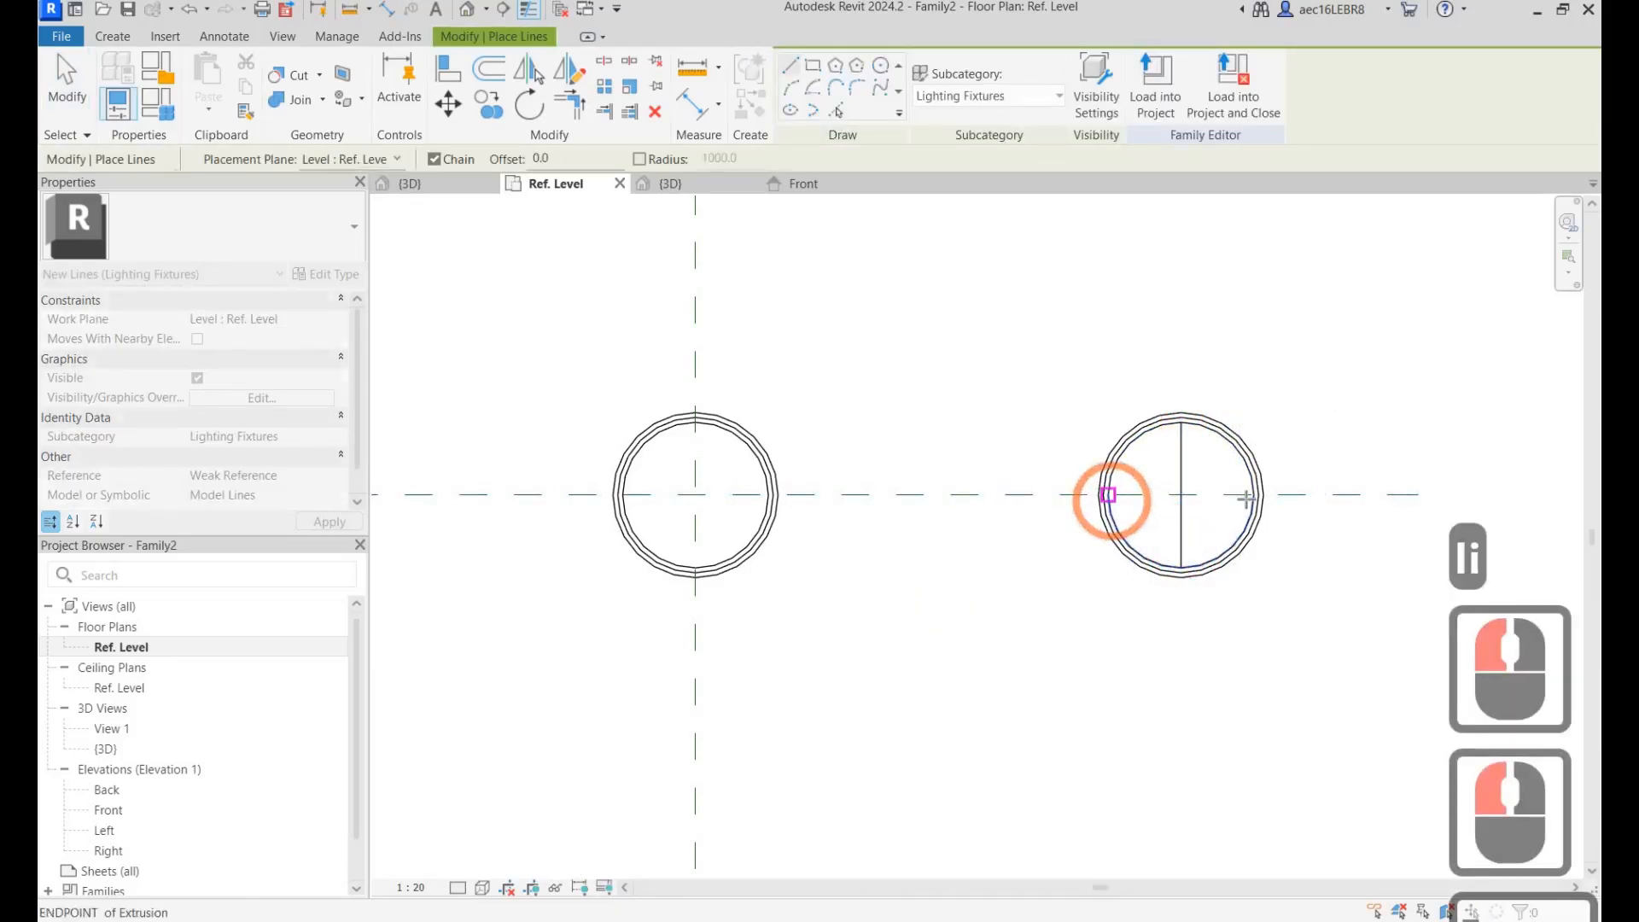
click(1109, 495)
click(1254, 496)
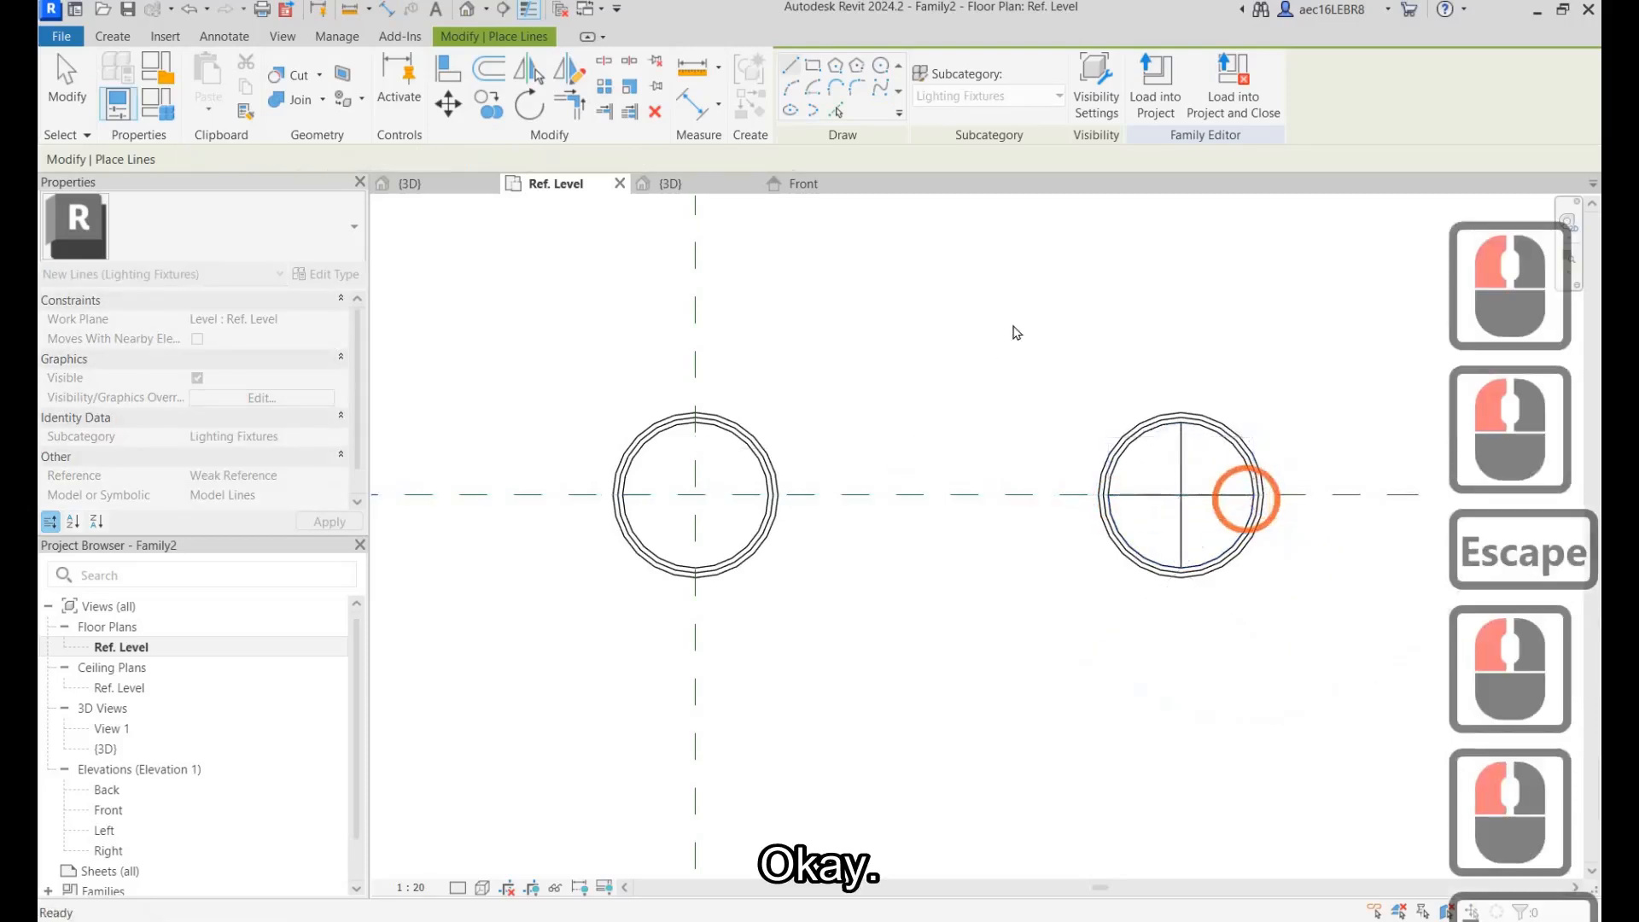
key(Escape)
key(Escape)
Edit the copied ring's outer extrusion, scale its sketch numerically by 1.5 about the ring centre and finish the sketch.
click(1299, 445)
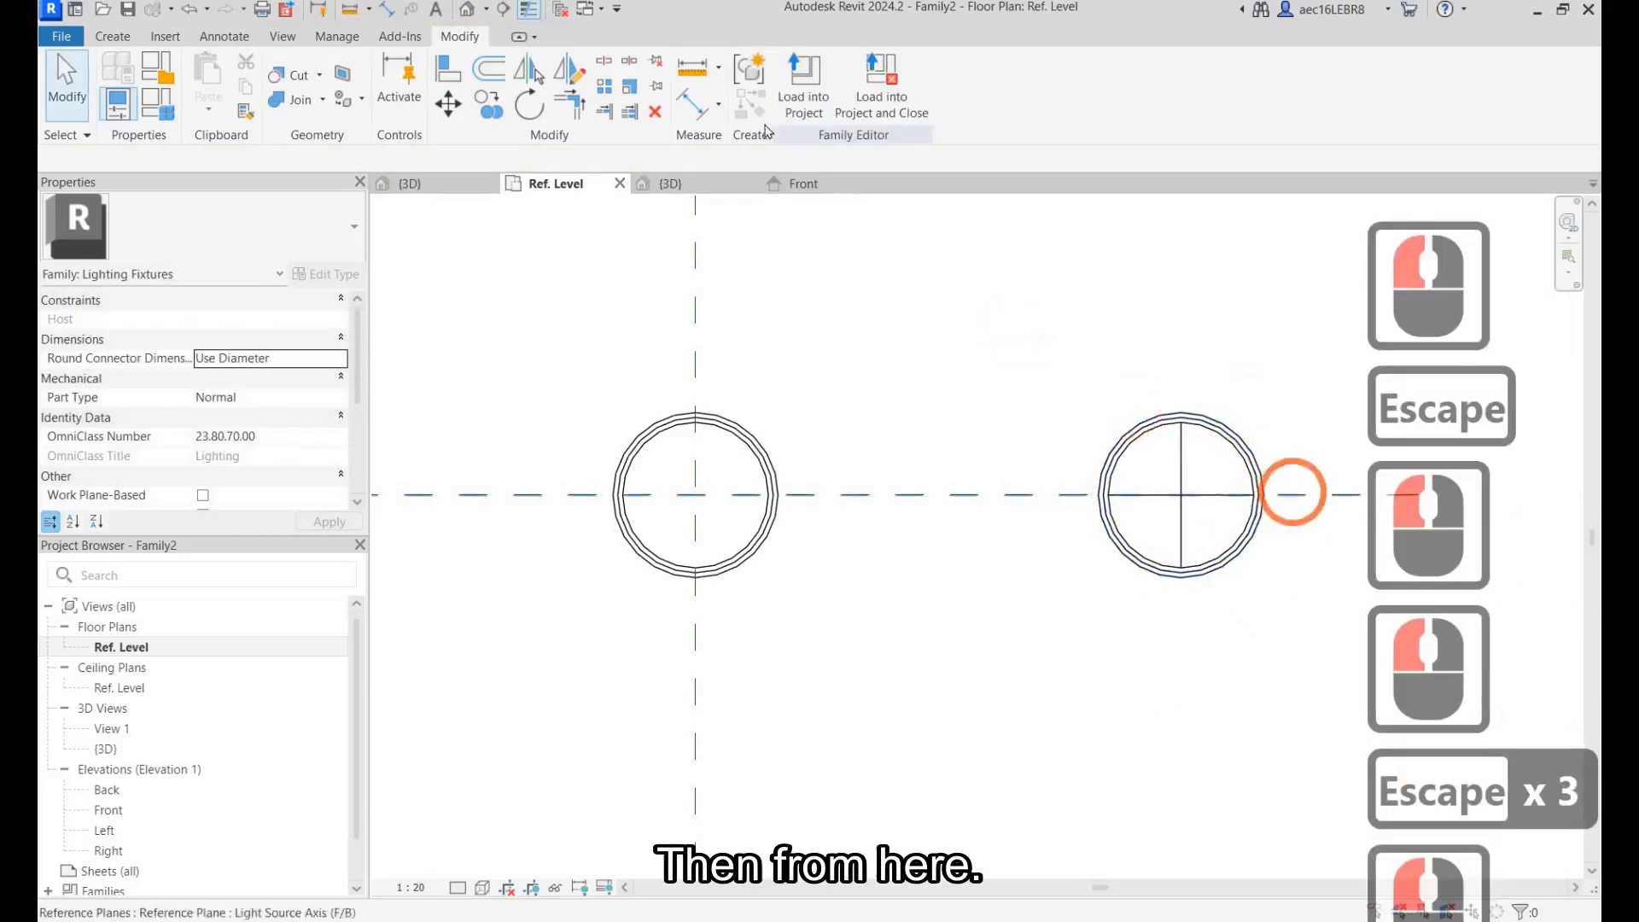
click(1260, 468)
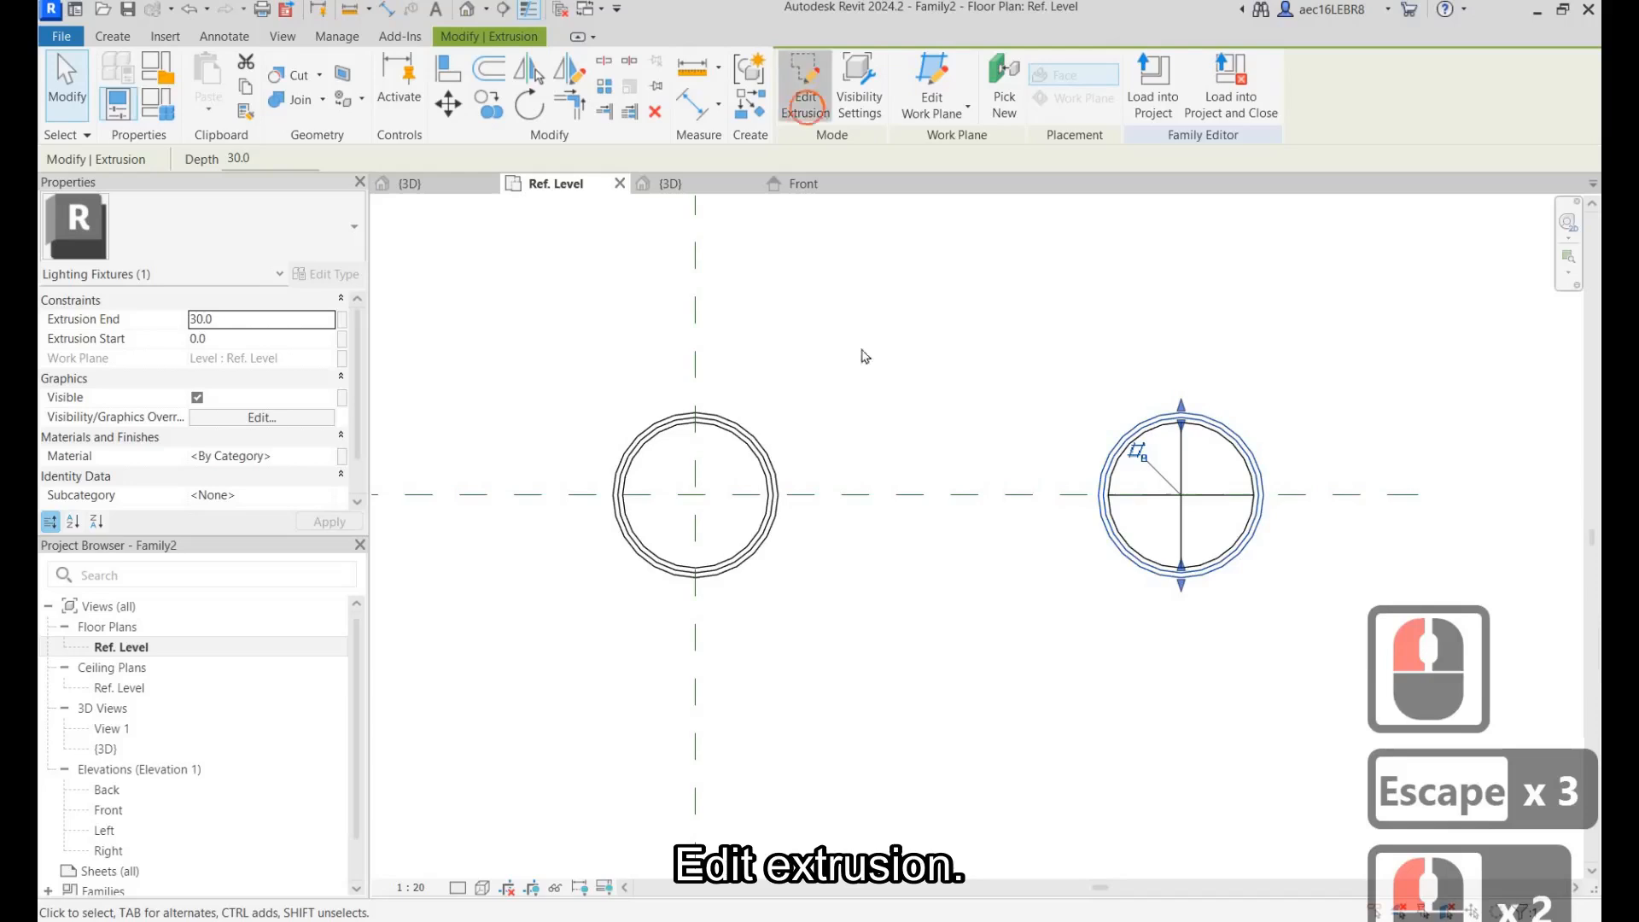
middle_drag(1244, 344, 1015, 352)
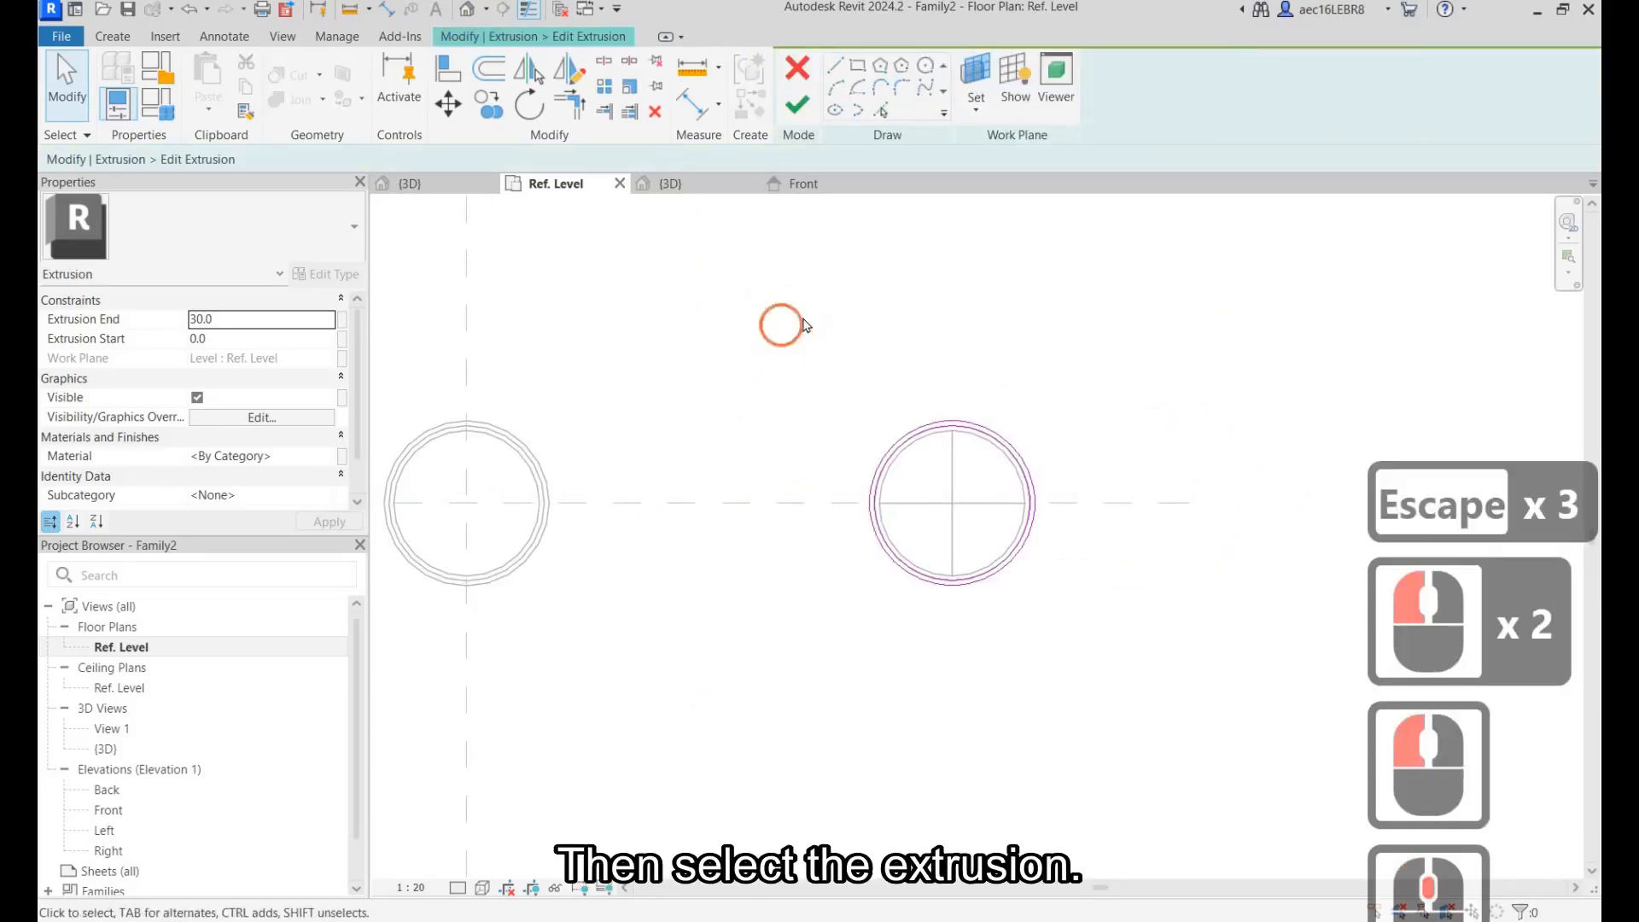
drag(803, 325, 1050, 651)
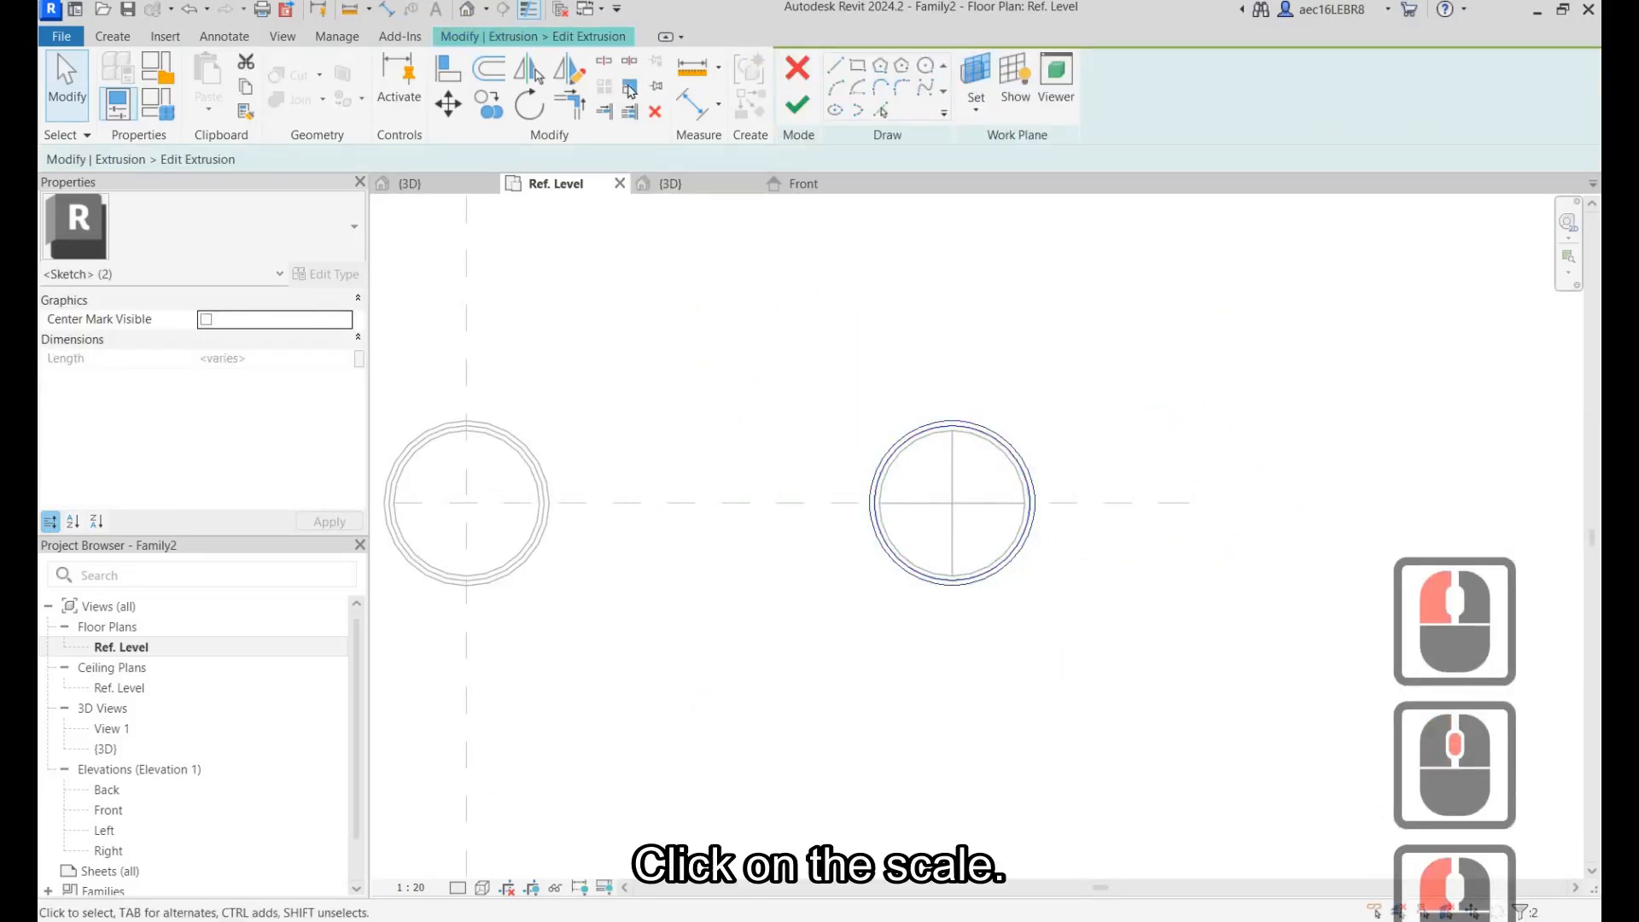
click(629, 86)
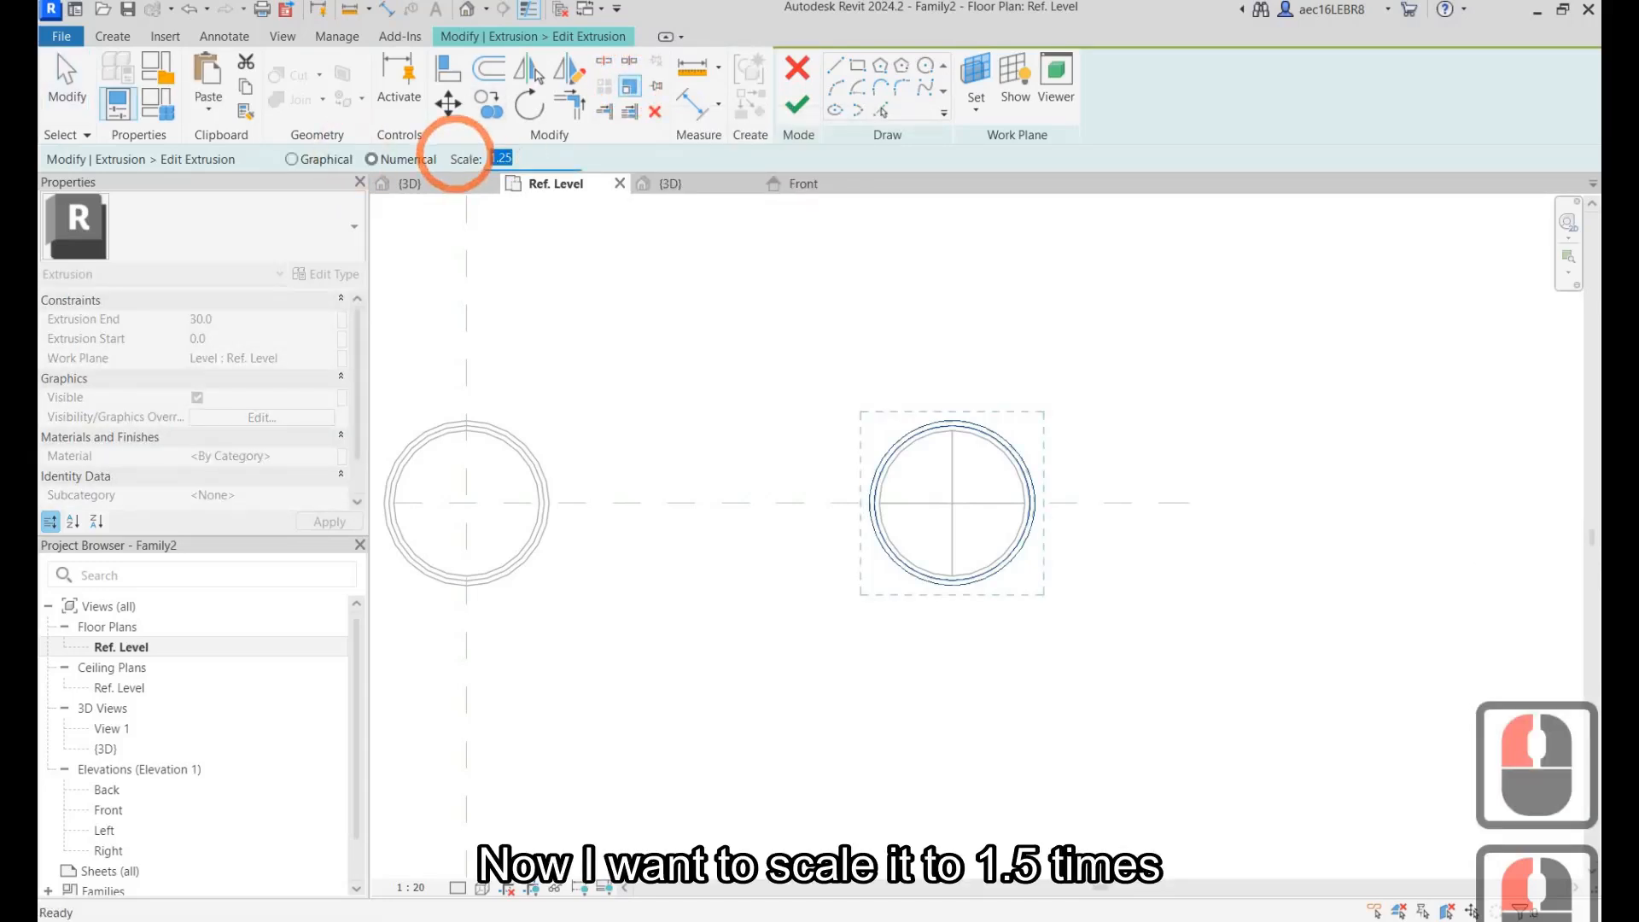
text(1.)
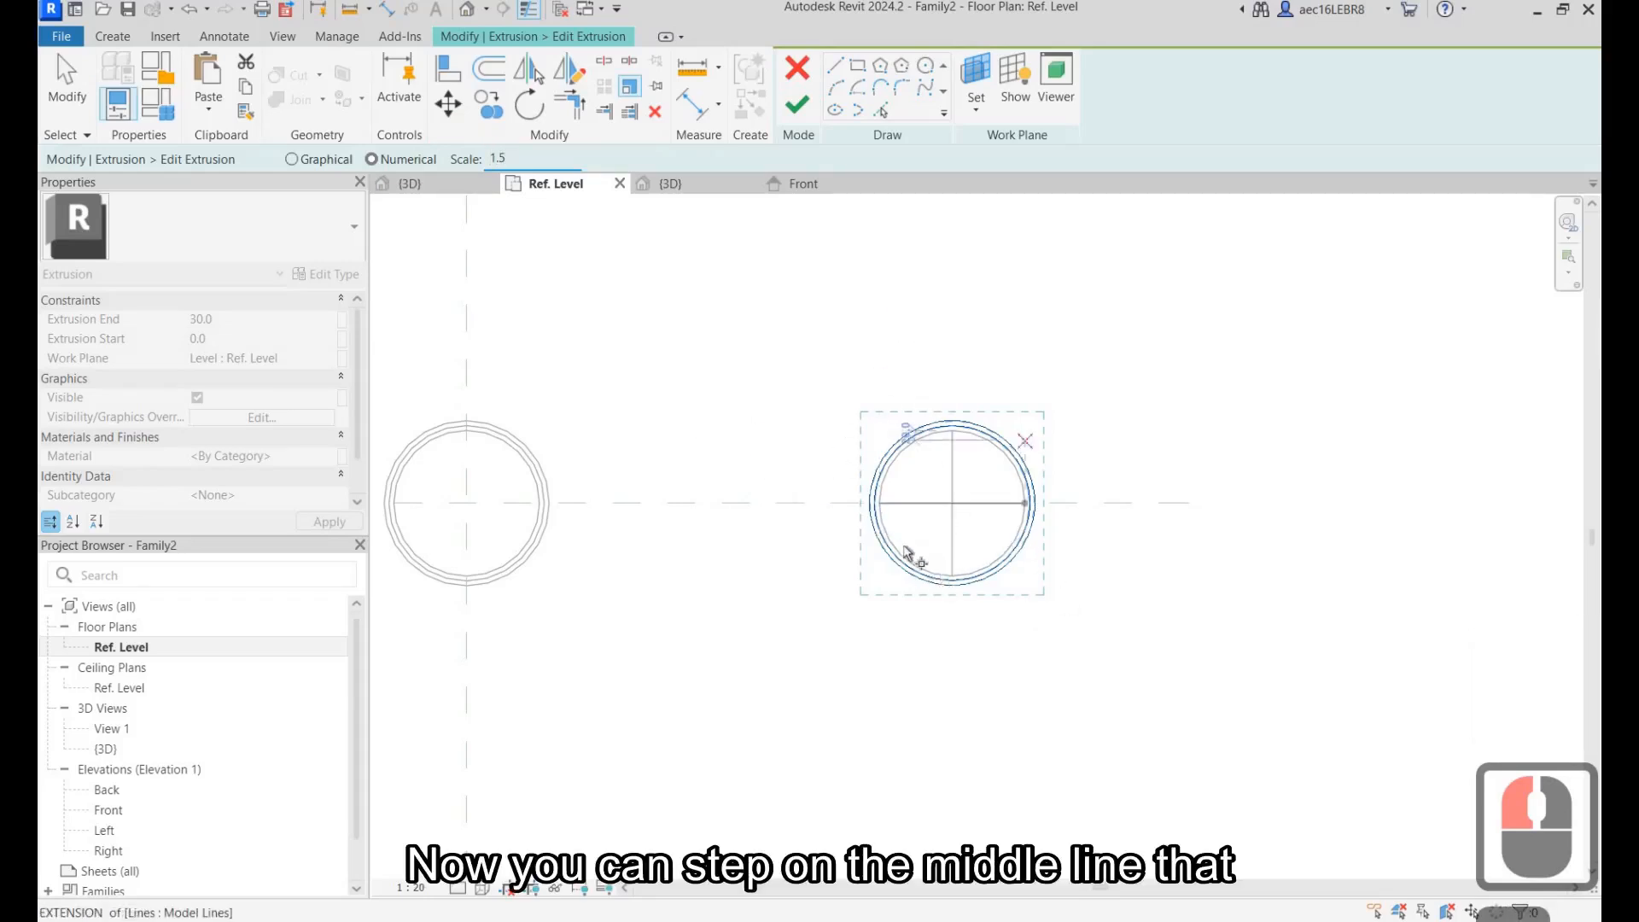
scroll(1008, 367, up, 3)
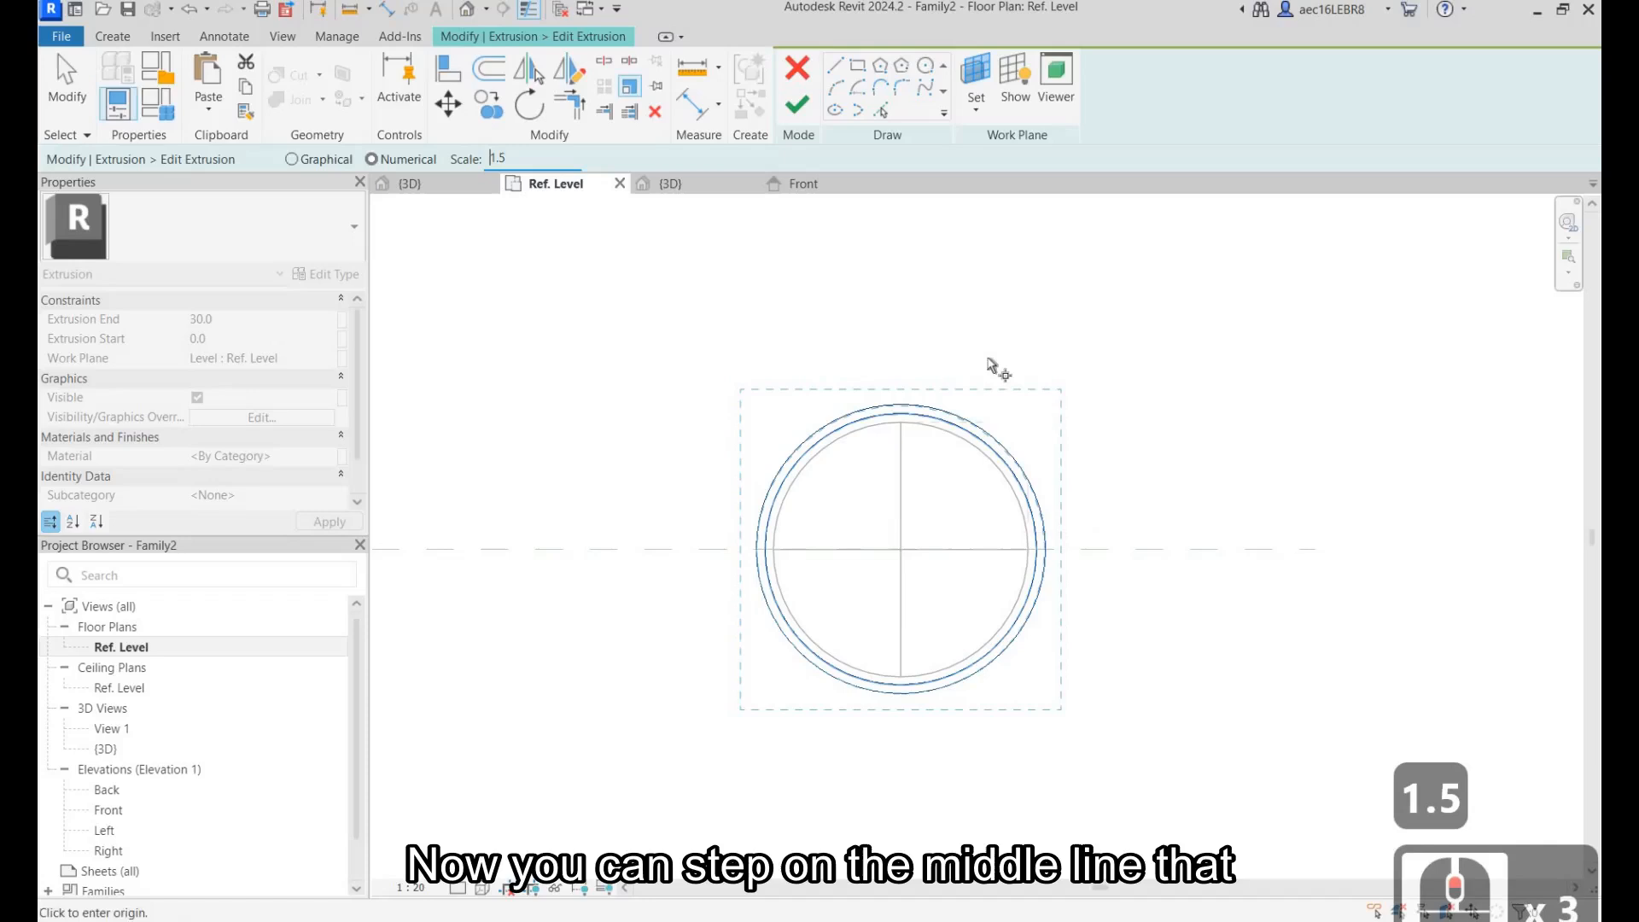
click(896, 549)
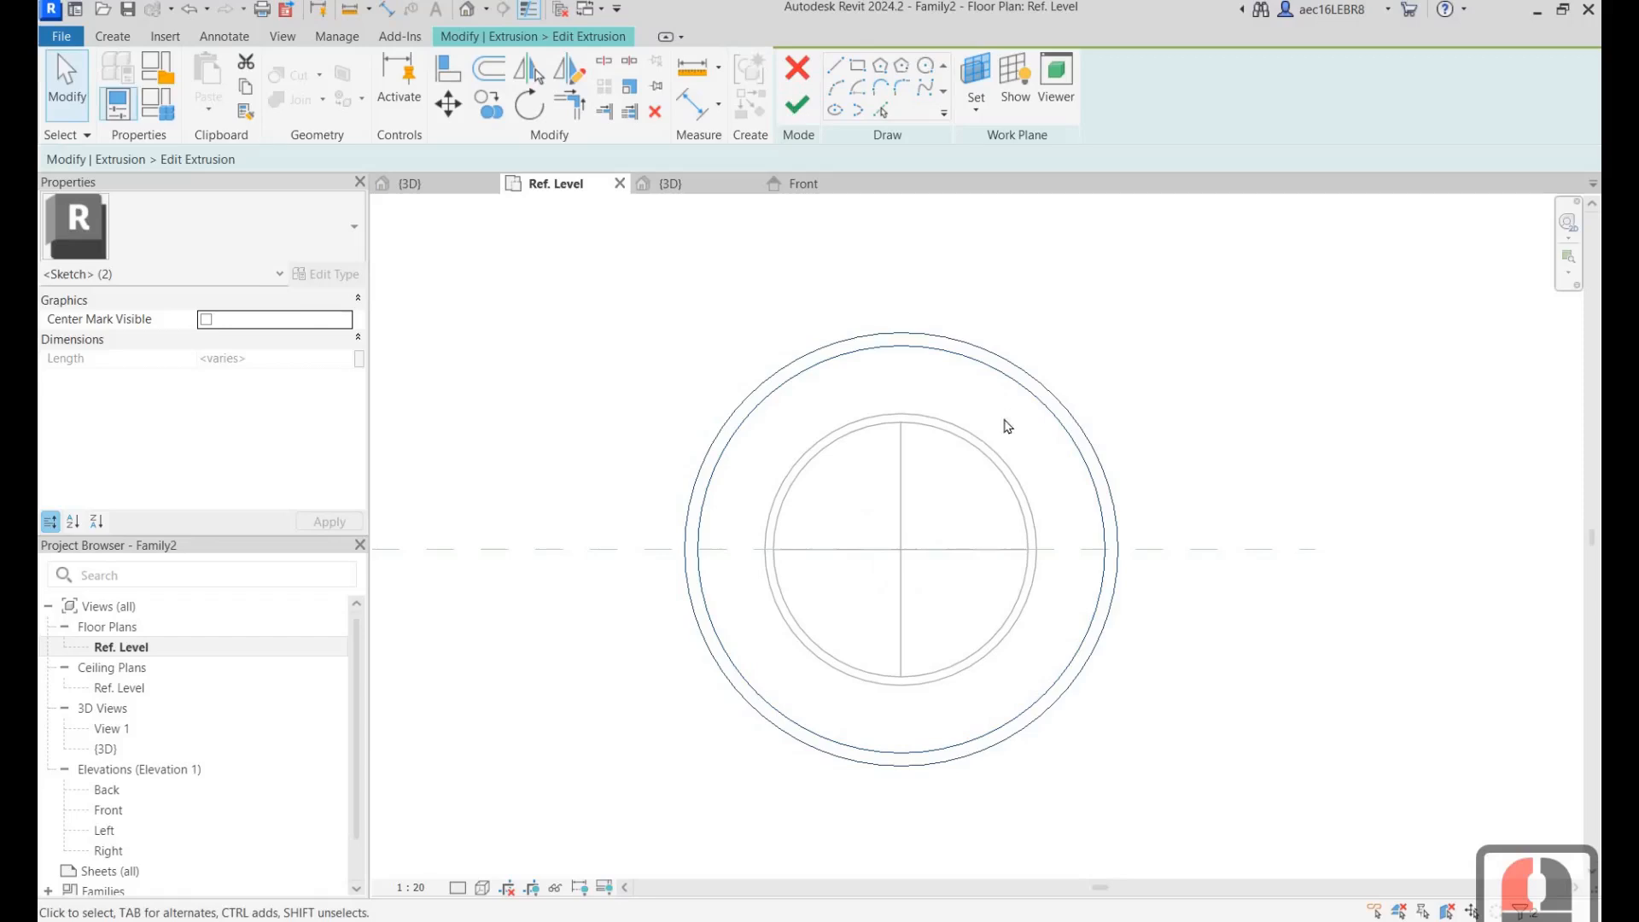
click(796, 104)
Scale the copied ring's inner extrusion sketch by 1.5 about the same centre and finish the edit.
click(858, 289)
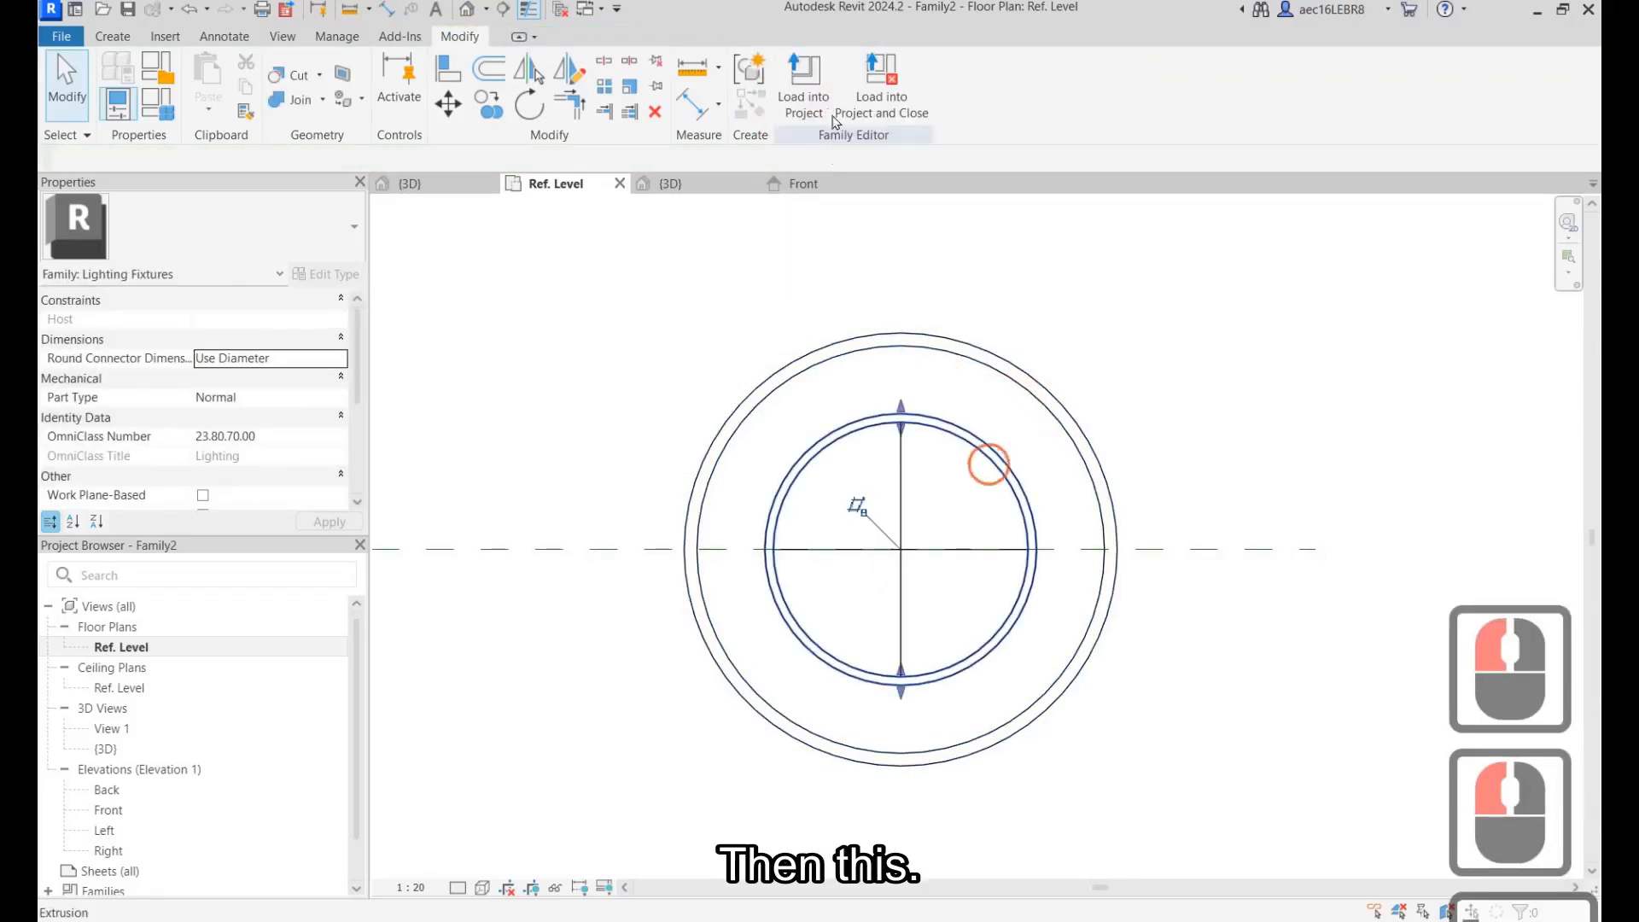
click(806, 101)
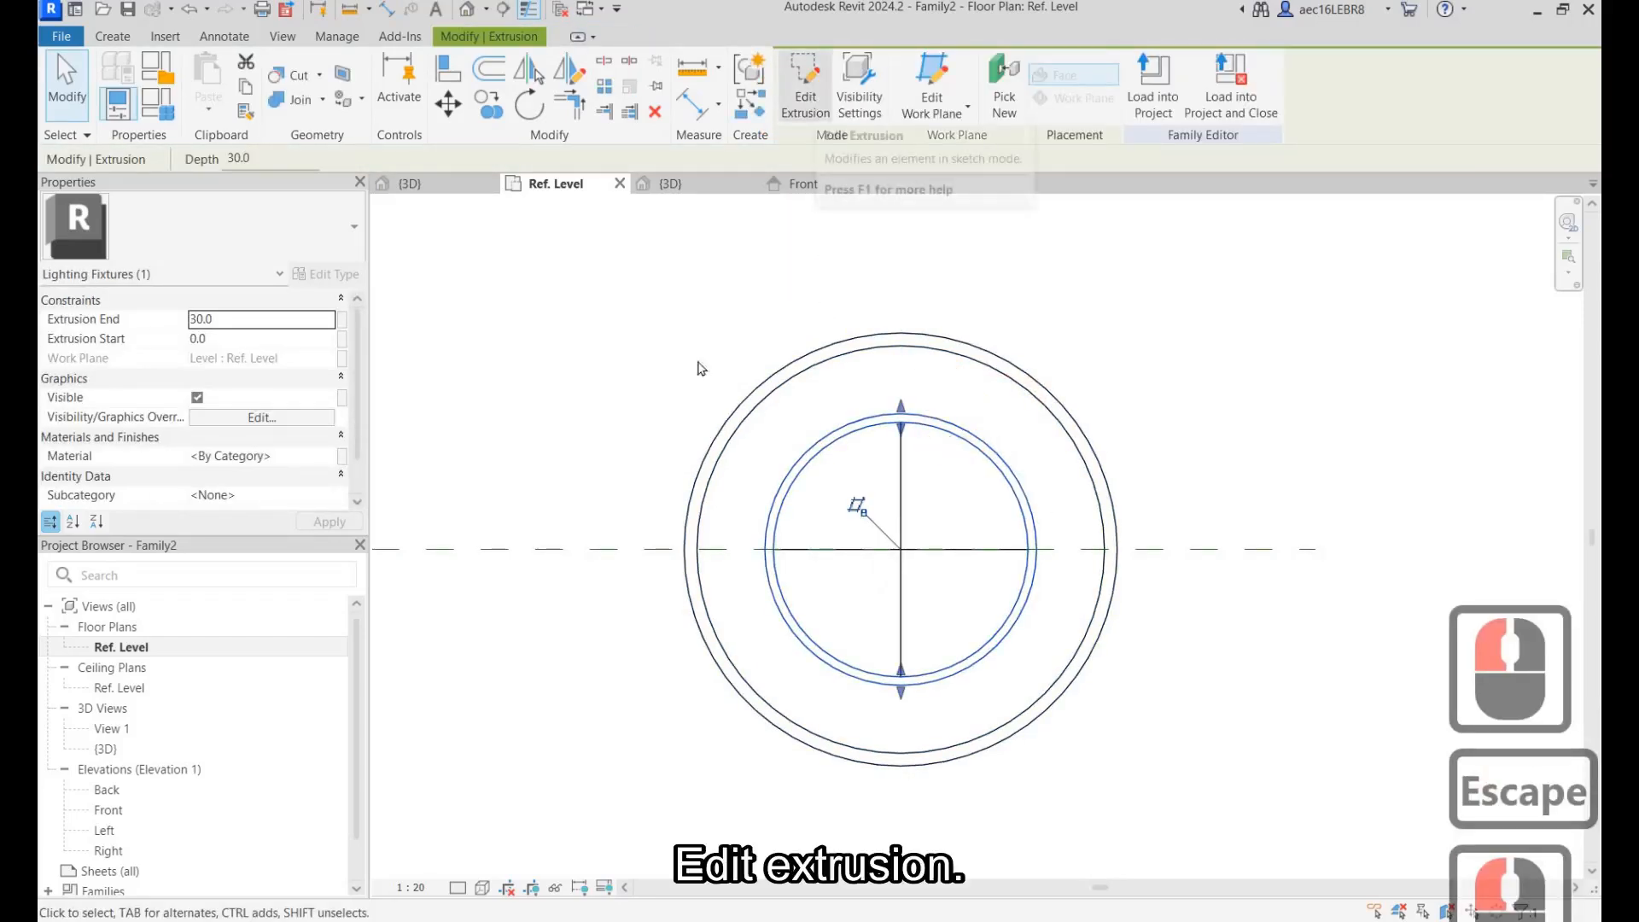
mouse_move(641, 238)
mouse_down()
mouse_move(934, 549)
mouse_move(1063, 721)
mouse_up()
key(r)
key(e)
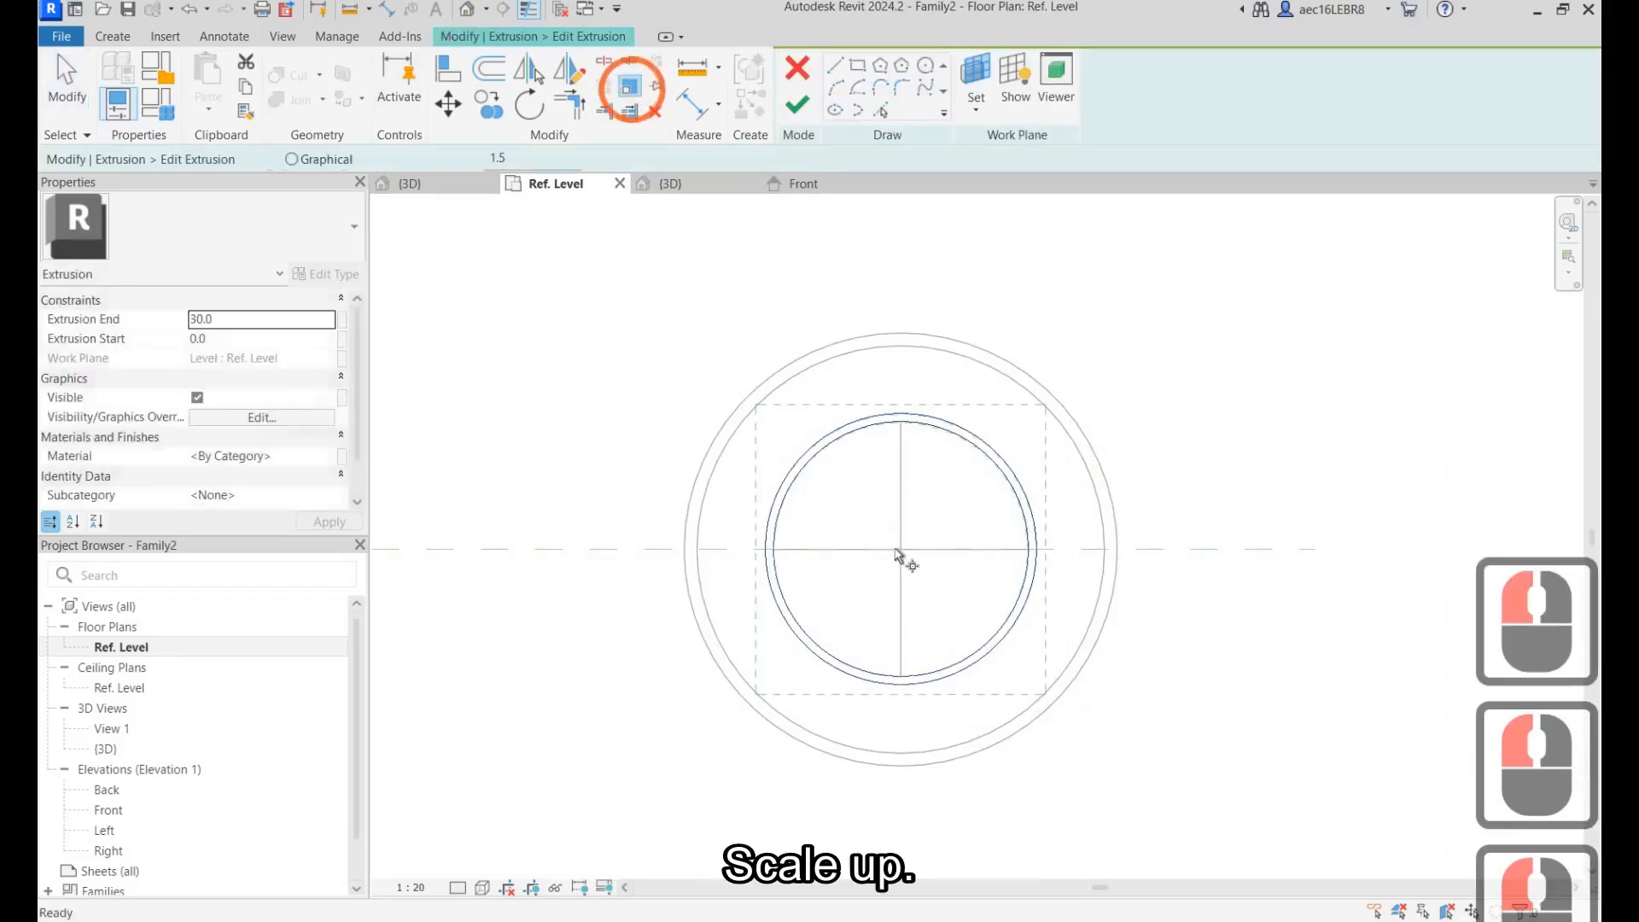
click(899, 552)
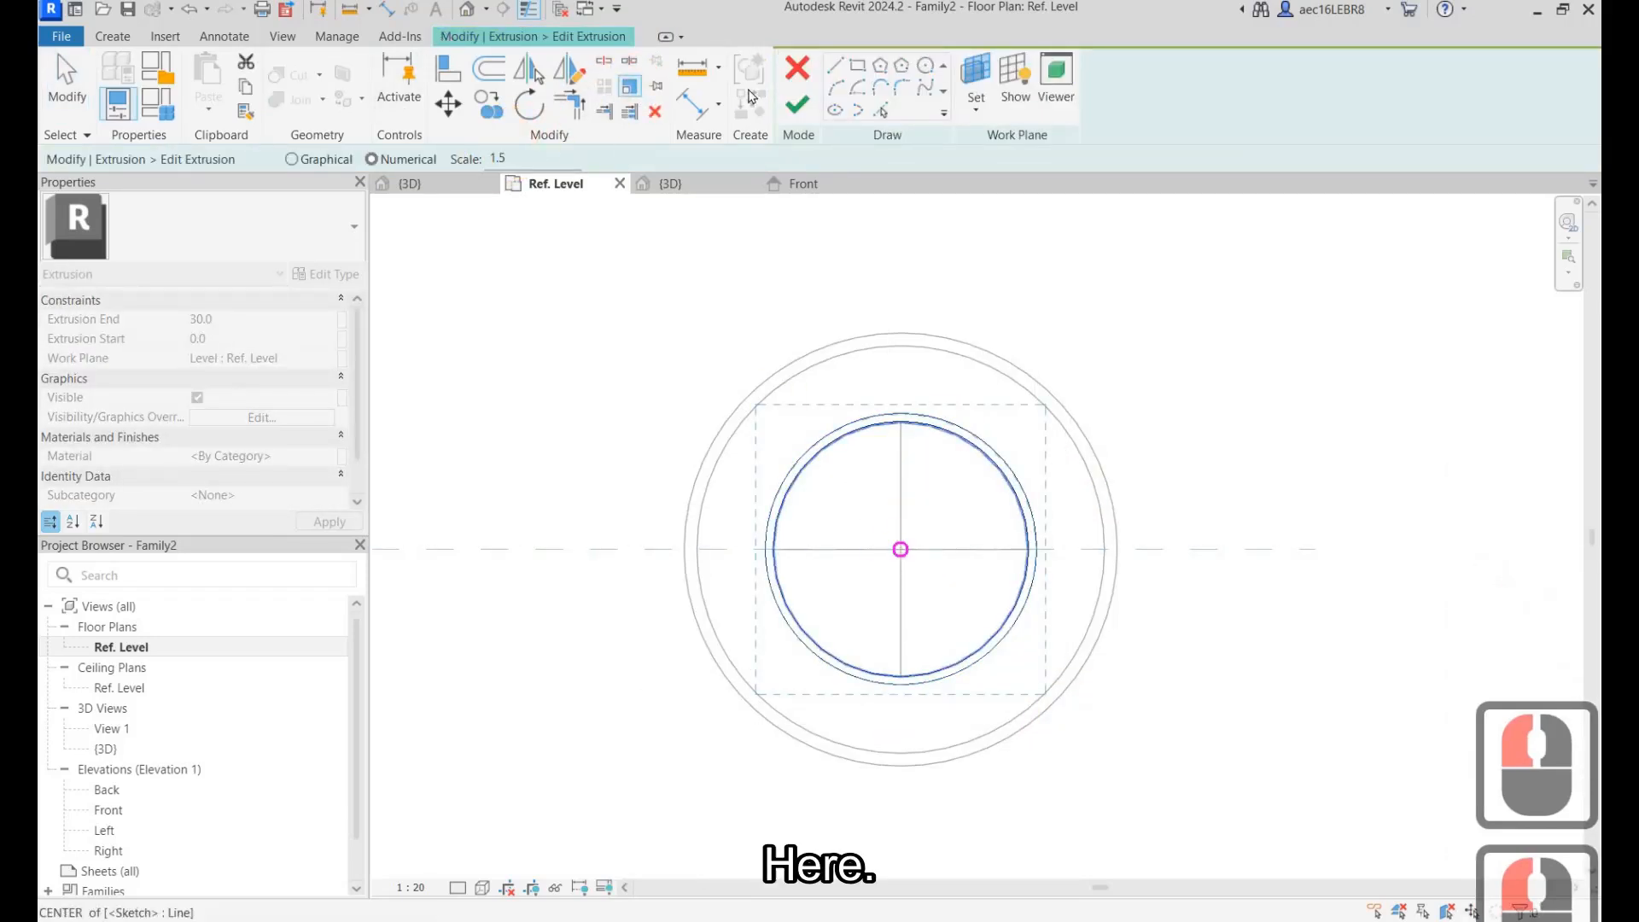
click(797, 104)
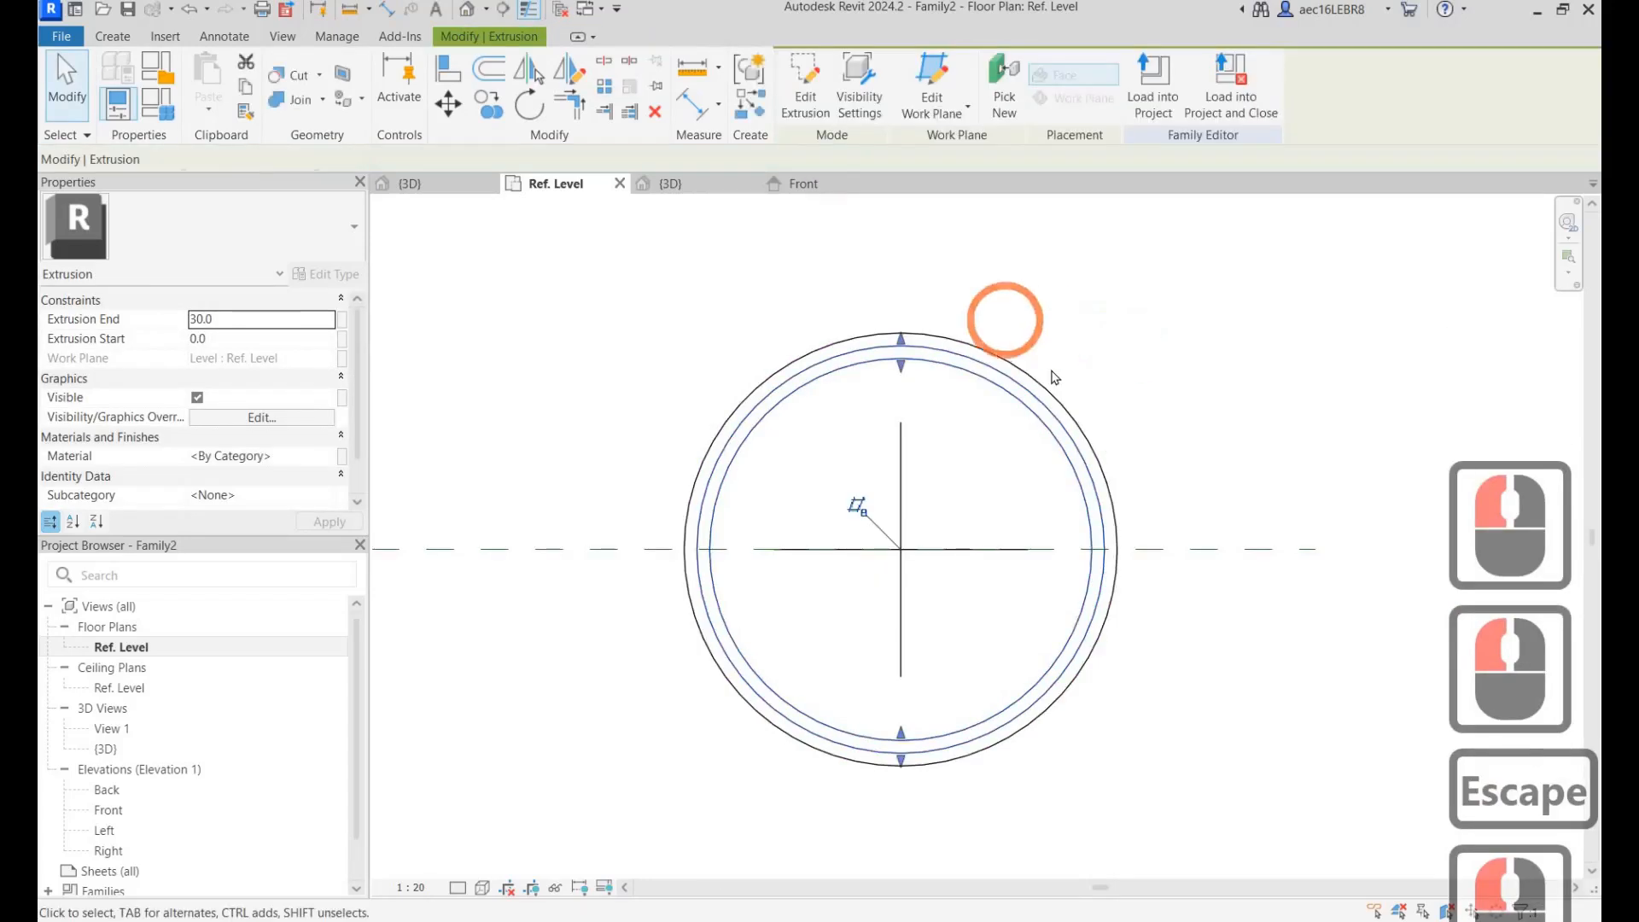
key(Escape)
scroll(1005, 322, down, 4)
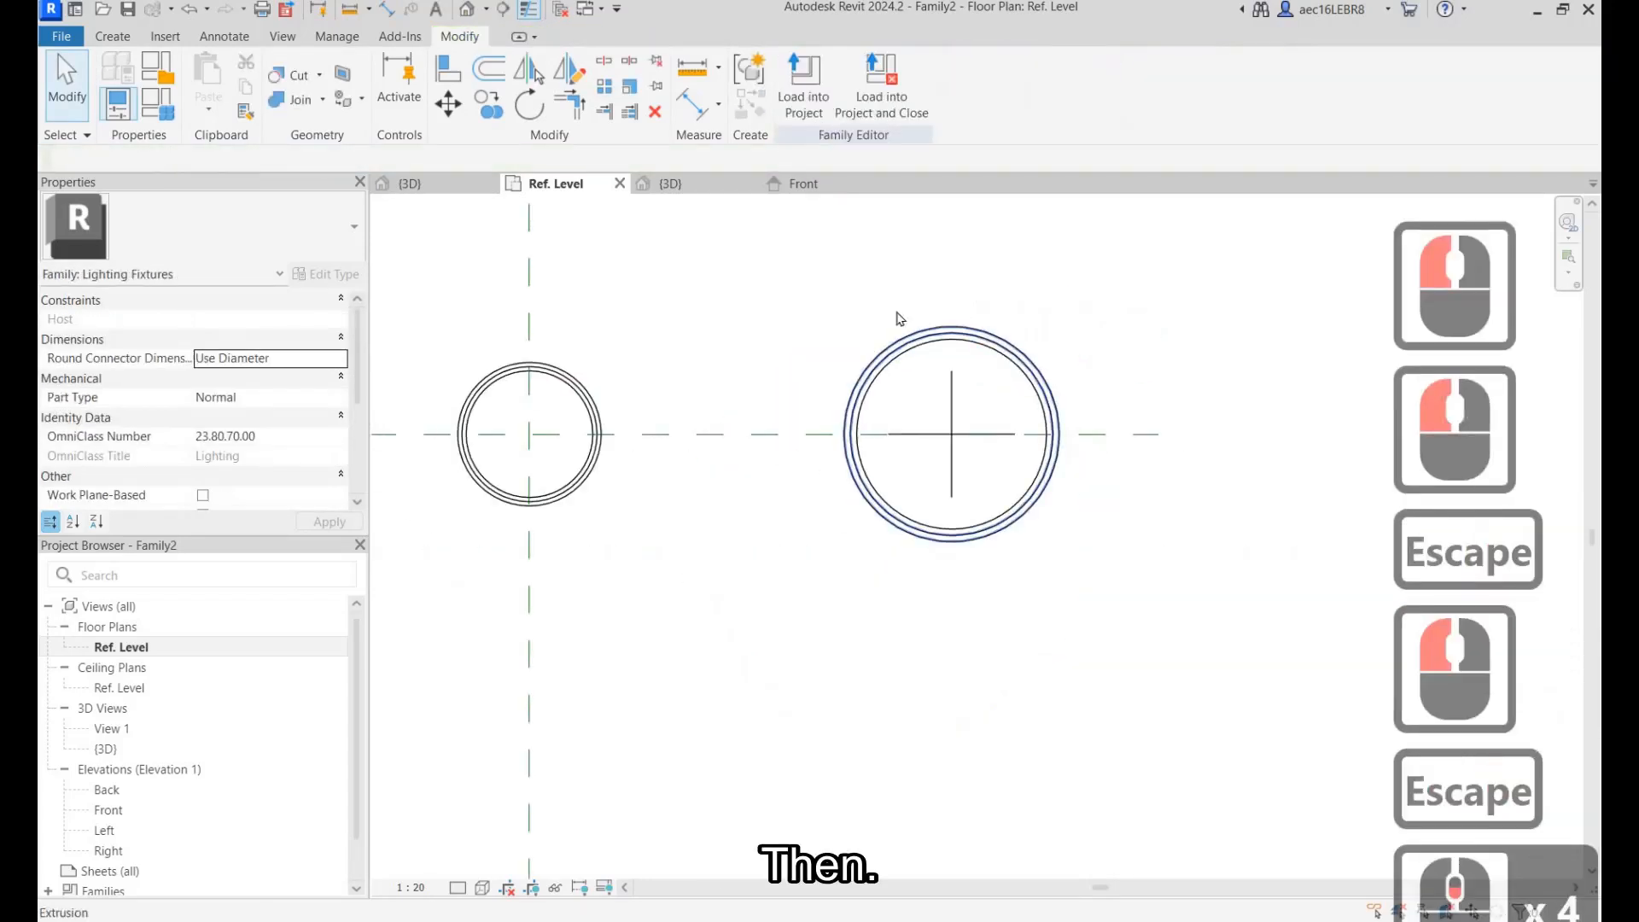
In the Front elevation, copy the enlarged ring and its centre lines vertically to the light source elevation plane, with Constrain off.
click(137, 811)
double_click(110, 810)
scroll(734, 466, down, 11)
drag(856, 583, 1046, 714)
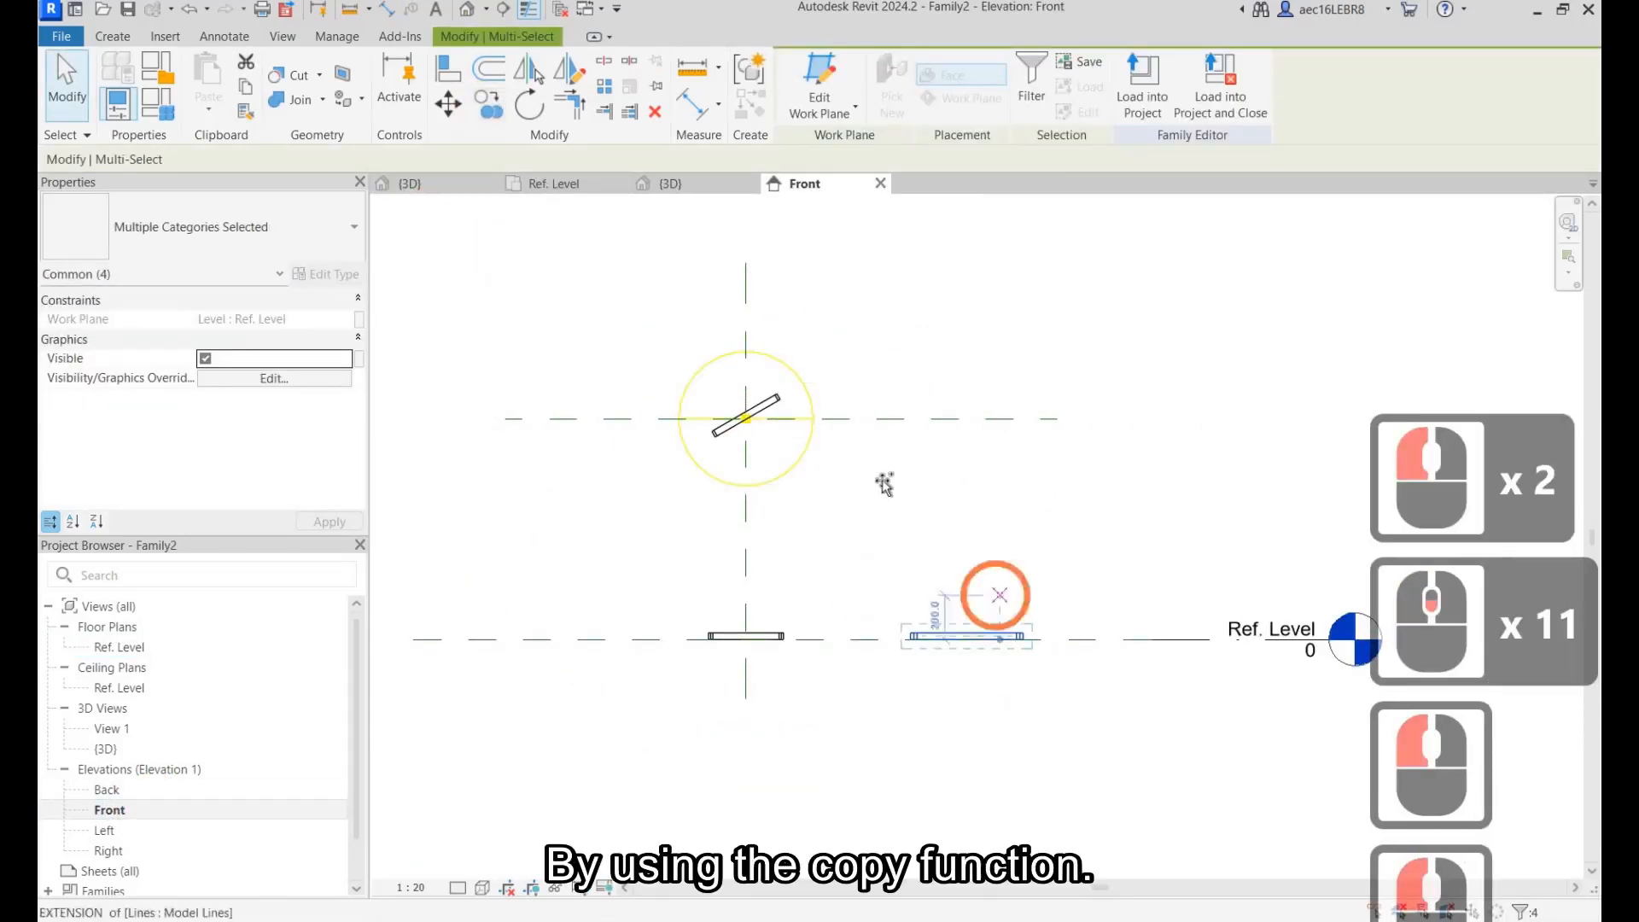
click(886, 640)
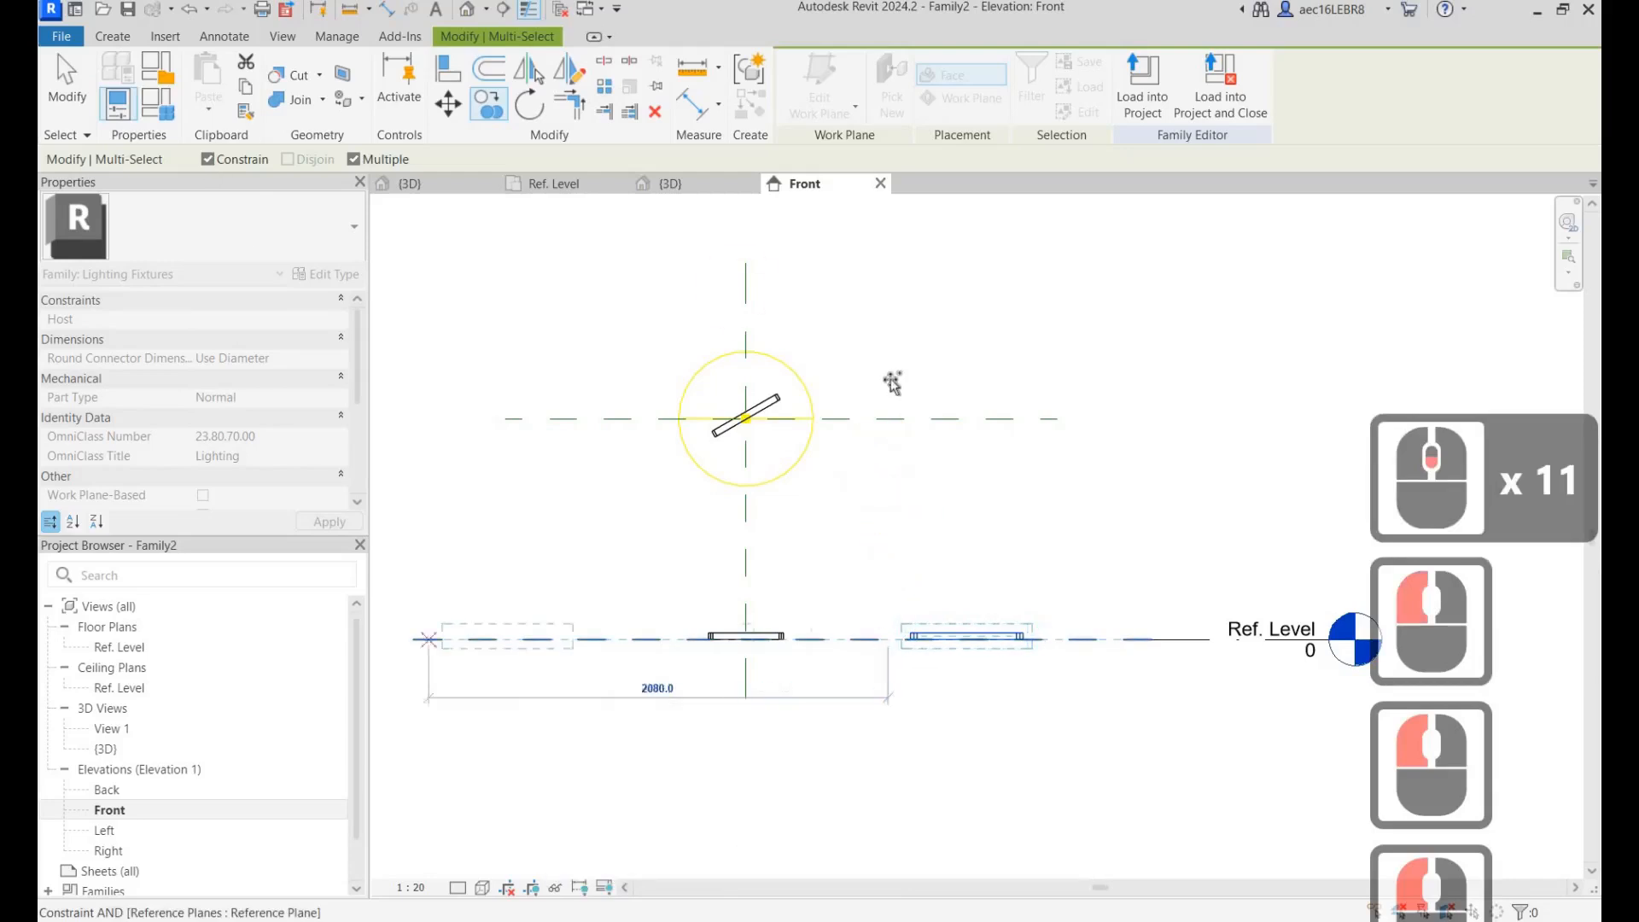
click(207, 159)
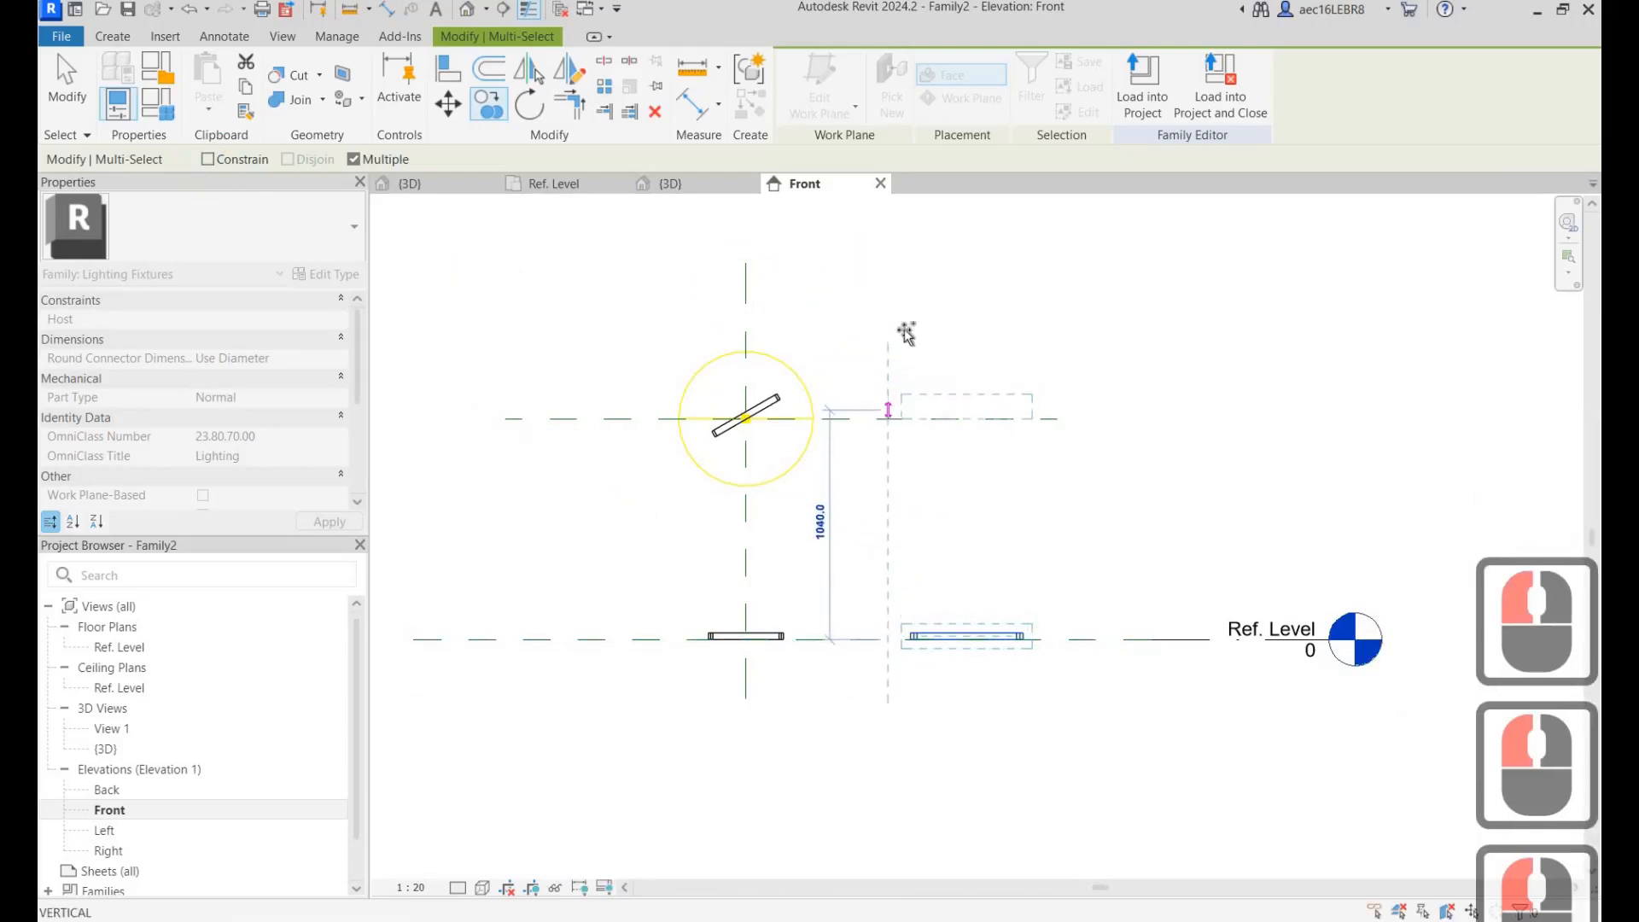
click(892, 414)
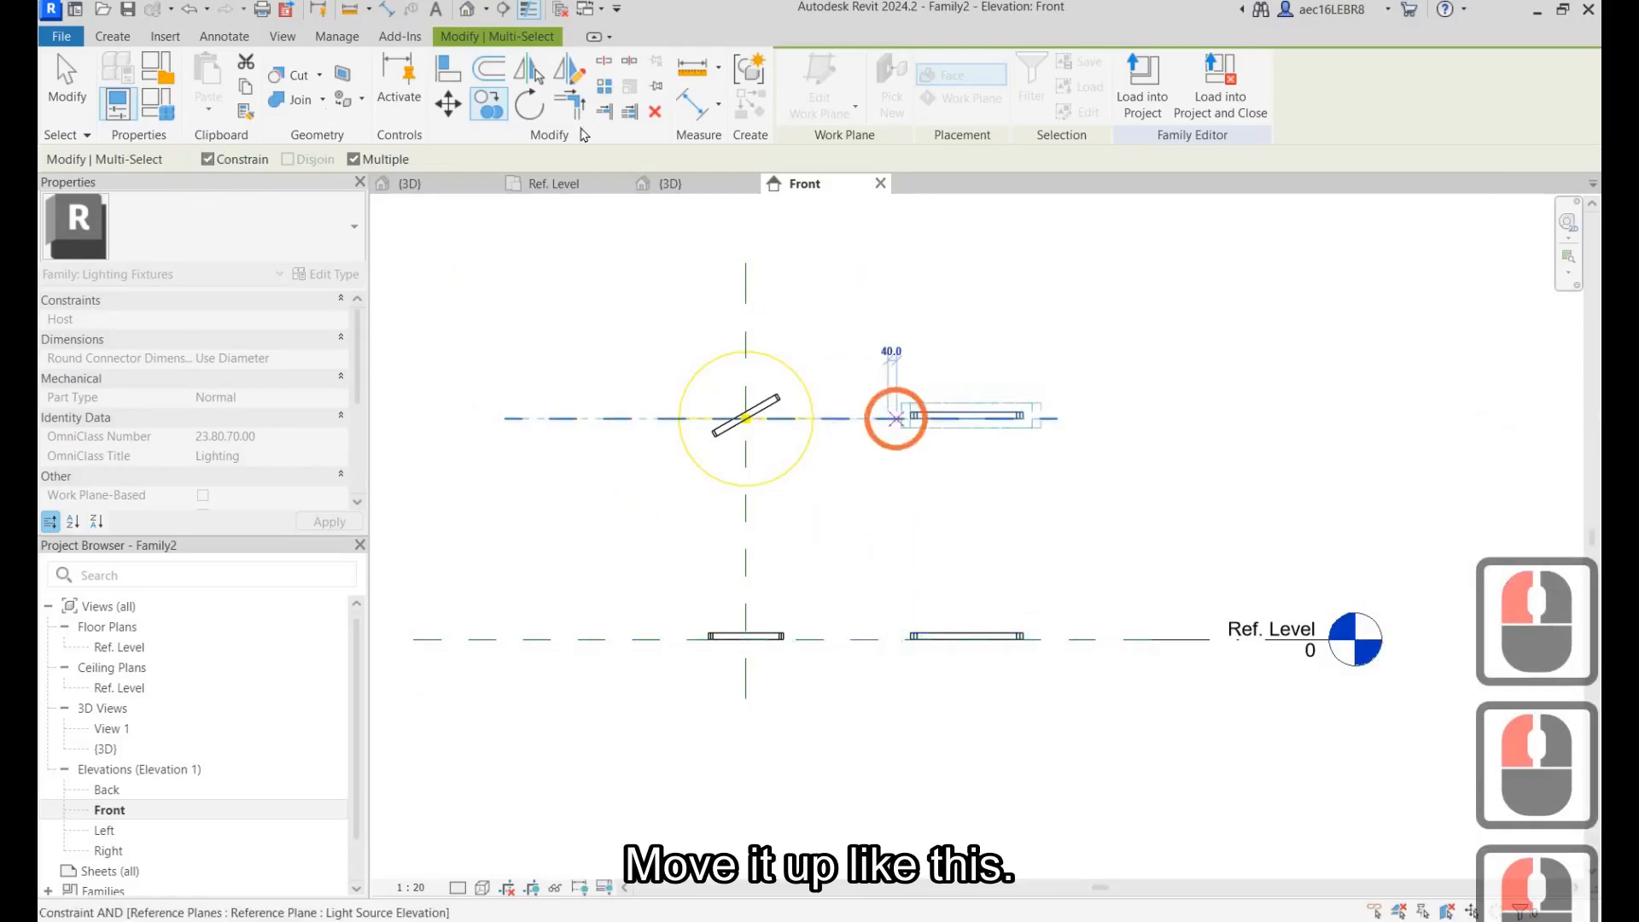
Rotate the upper copy of the enlarged ring 40 degrees clockwise about its centre.
key(r)
key(o)
click(1103, 417)
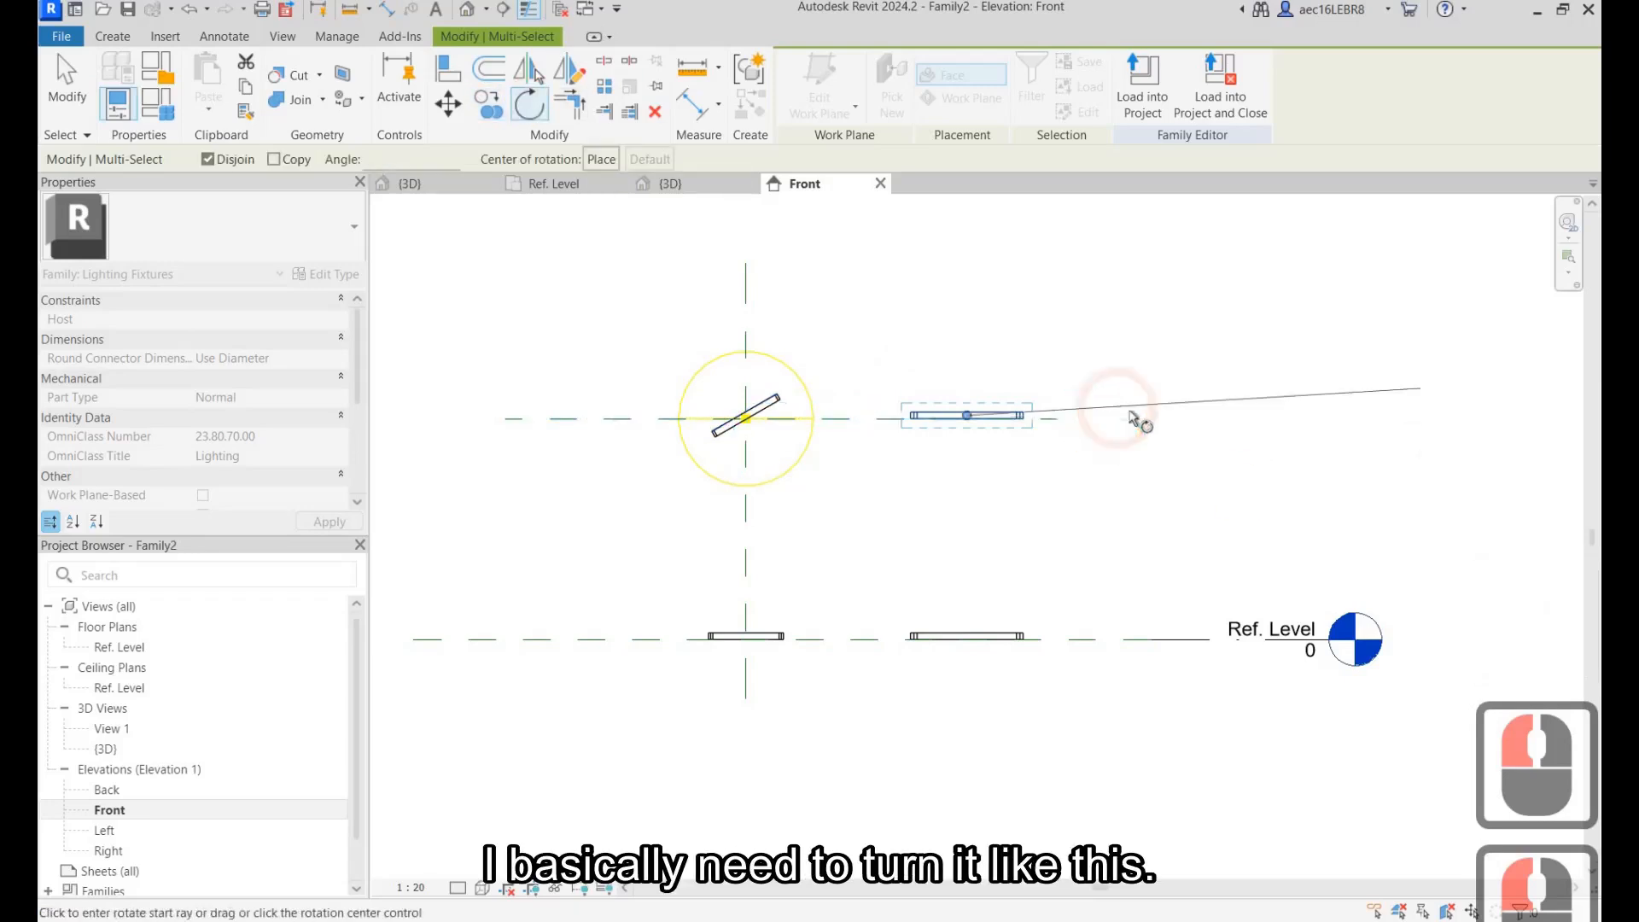
click(1140, 456)
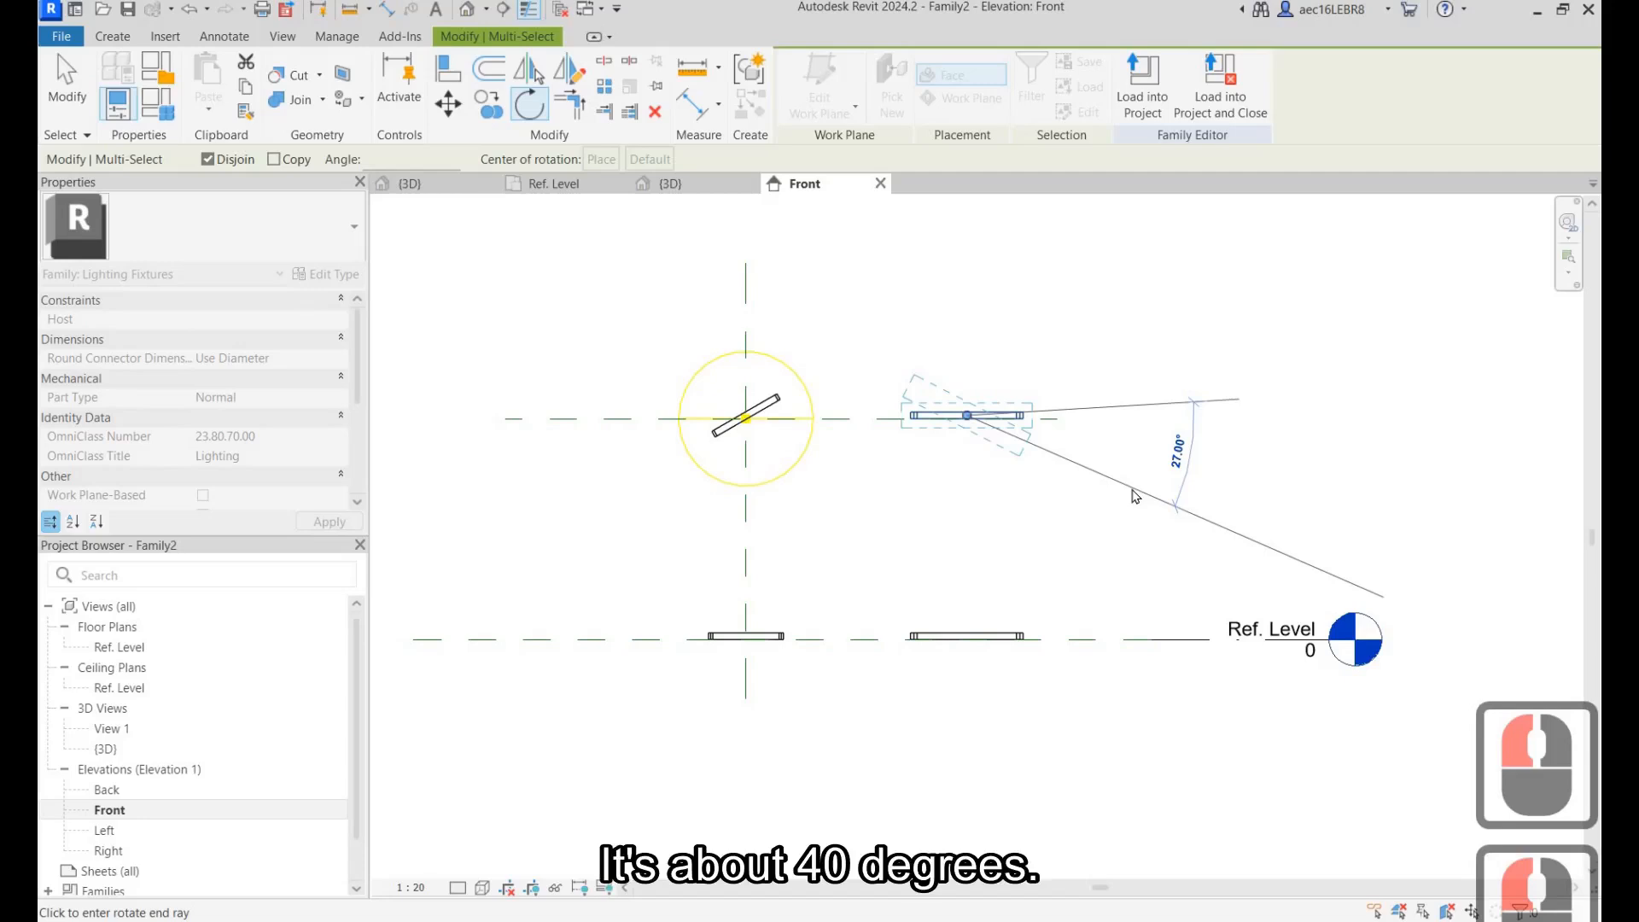
text(40)
key(Return)
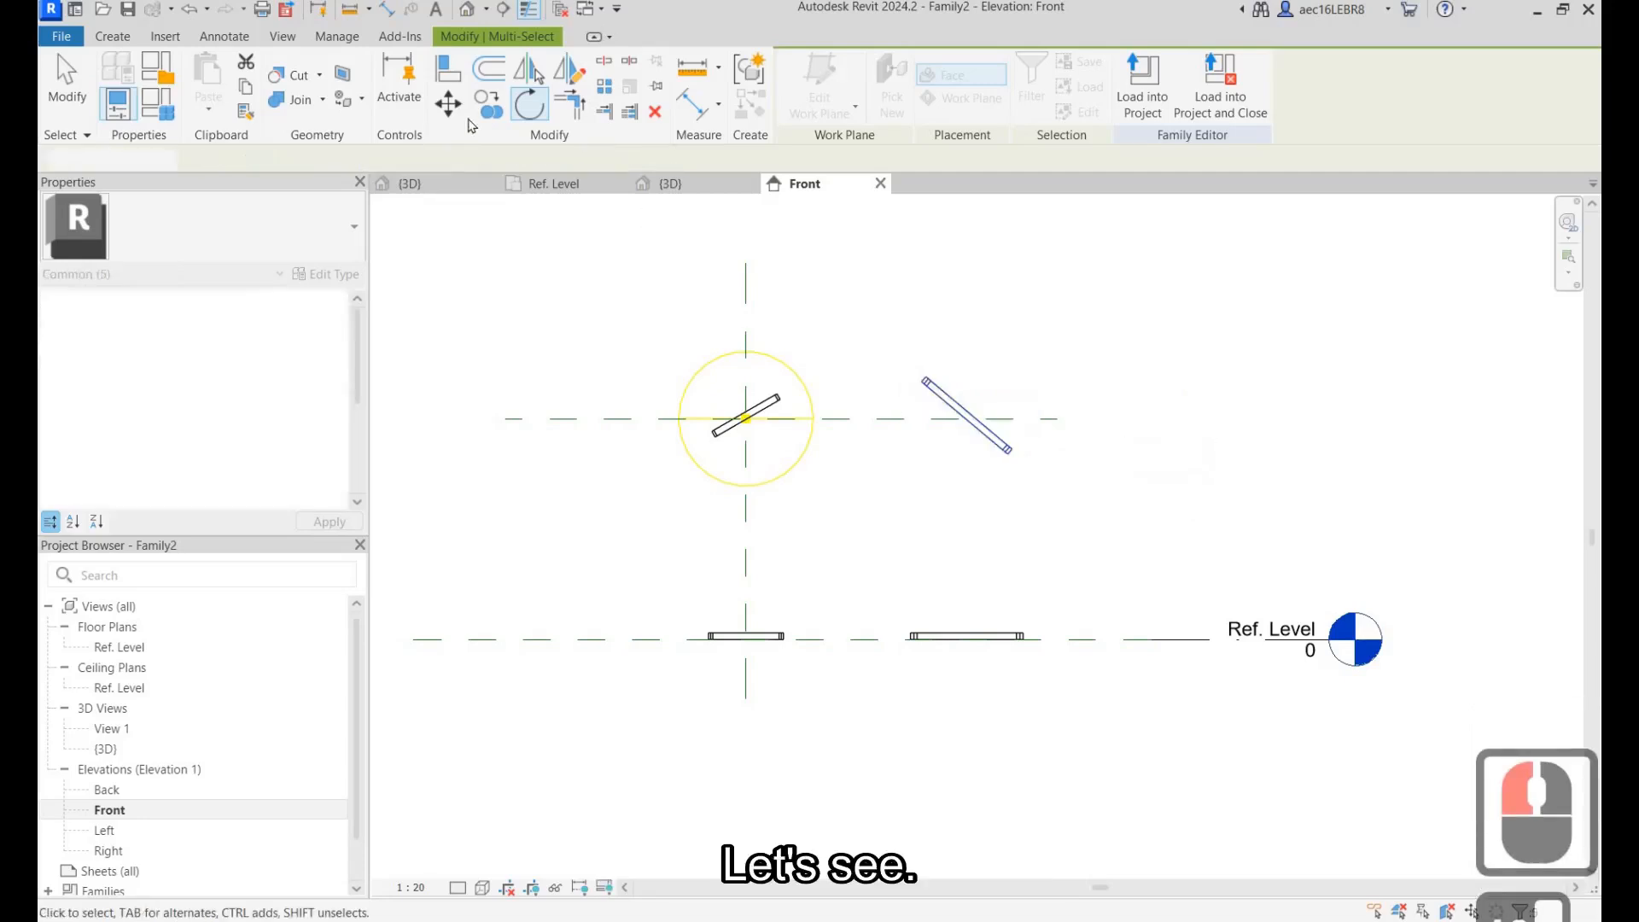
click(448, 104)
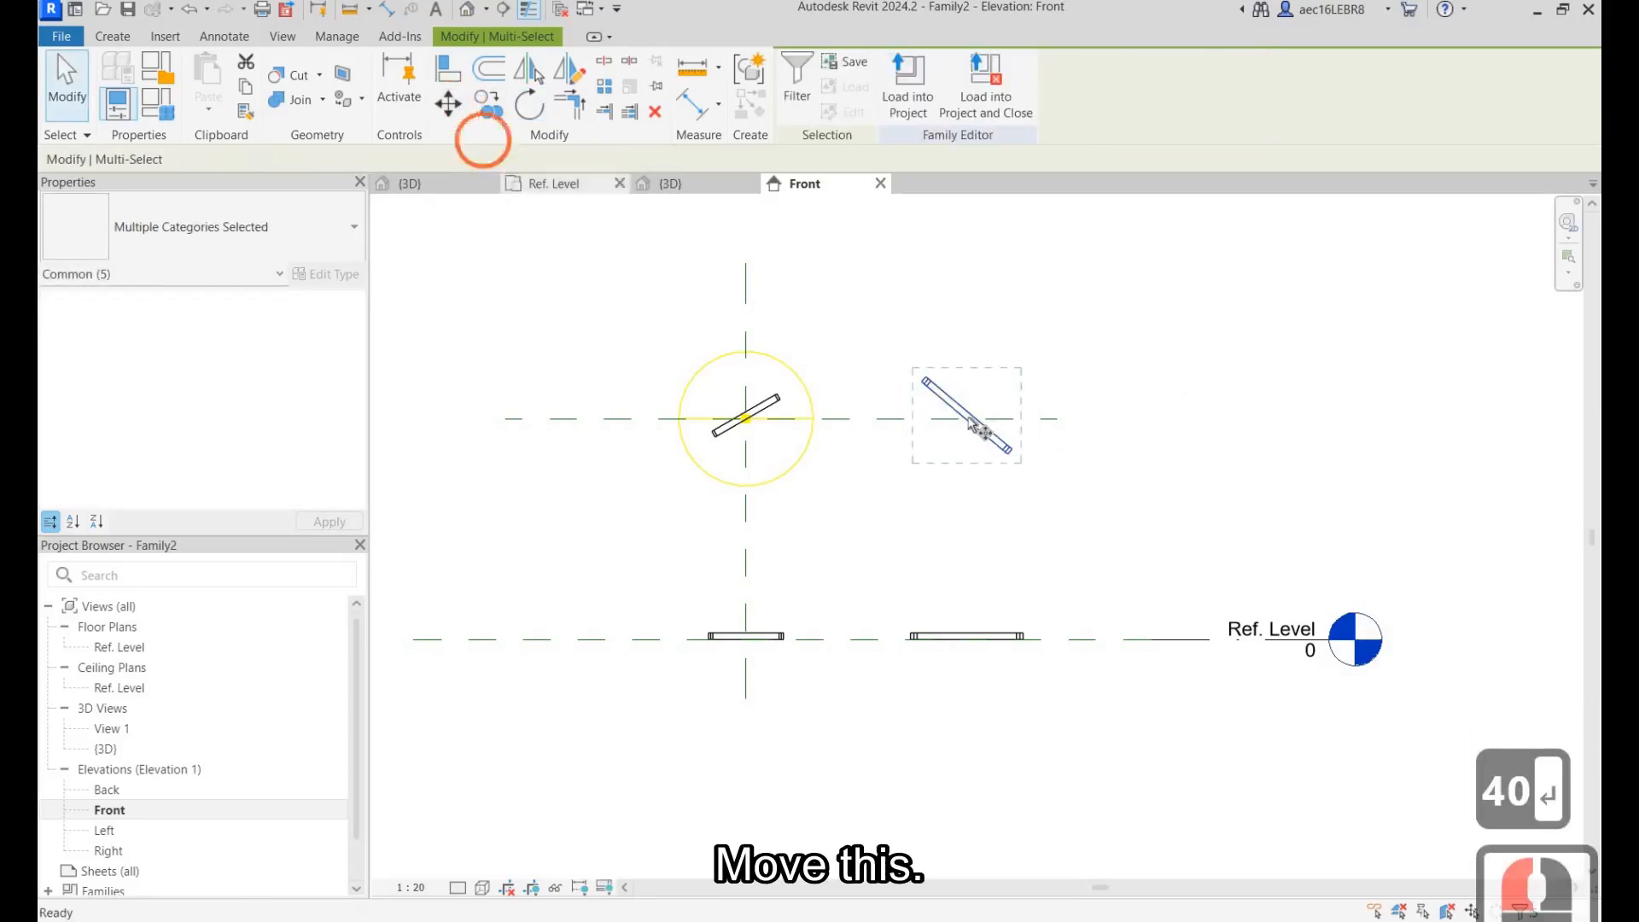
click(966, 415)
scroll(965, 417, up, 3)
click(965, 417)
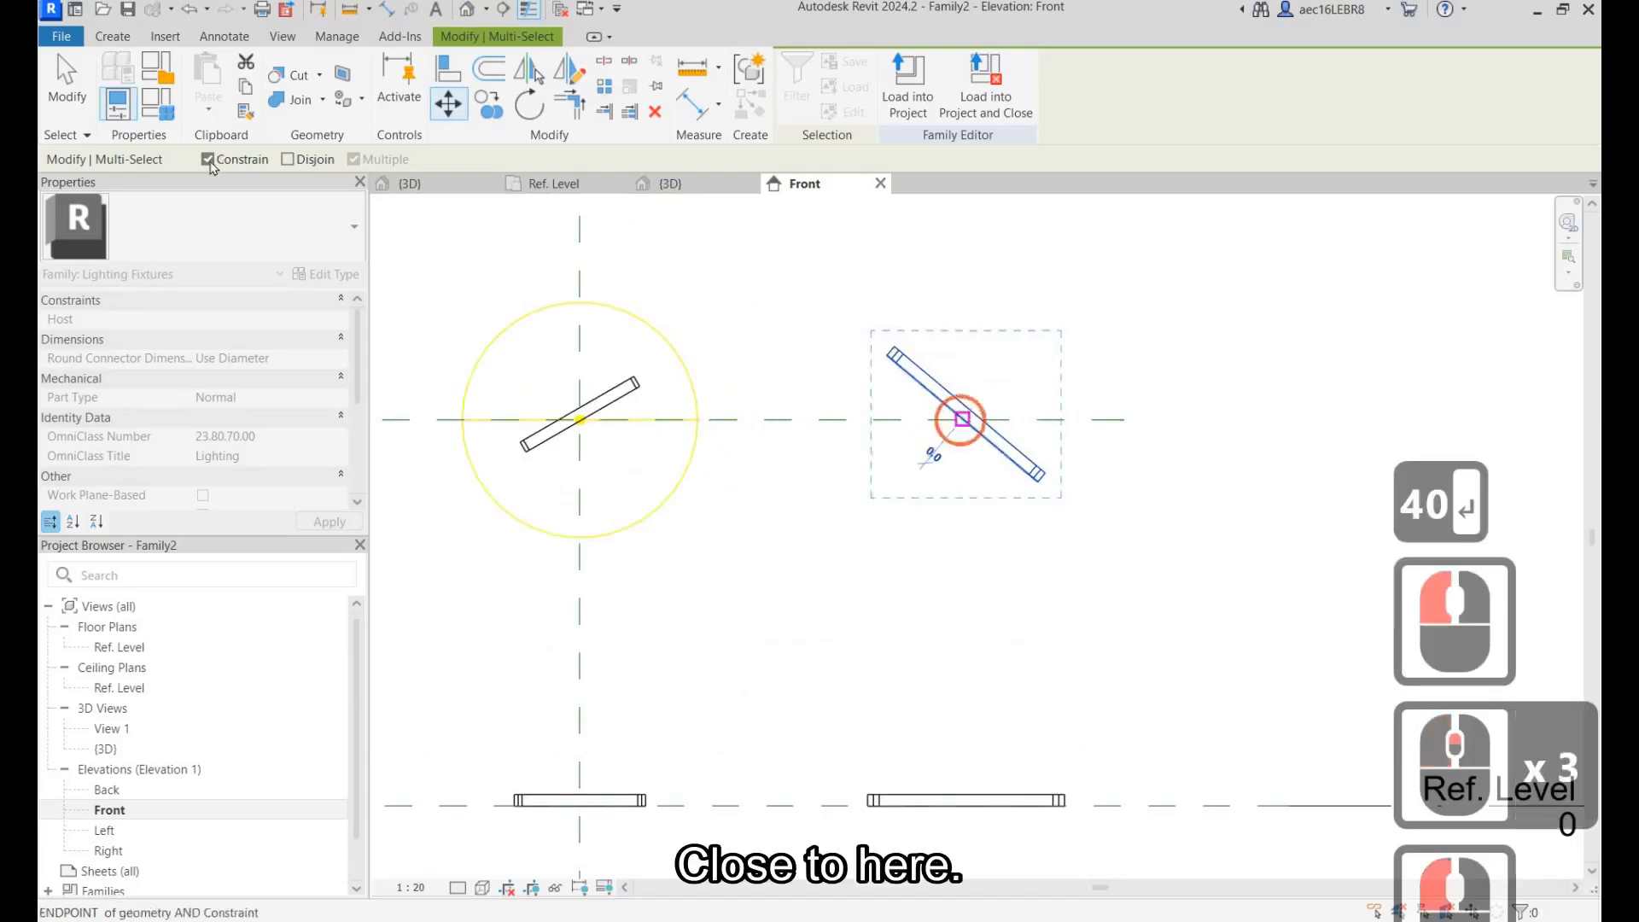
click(208, 159)
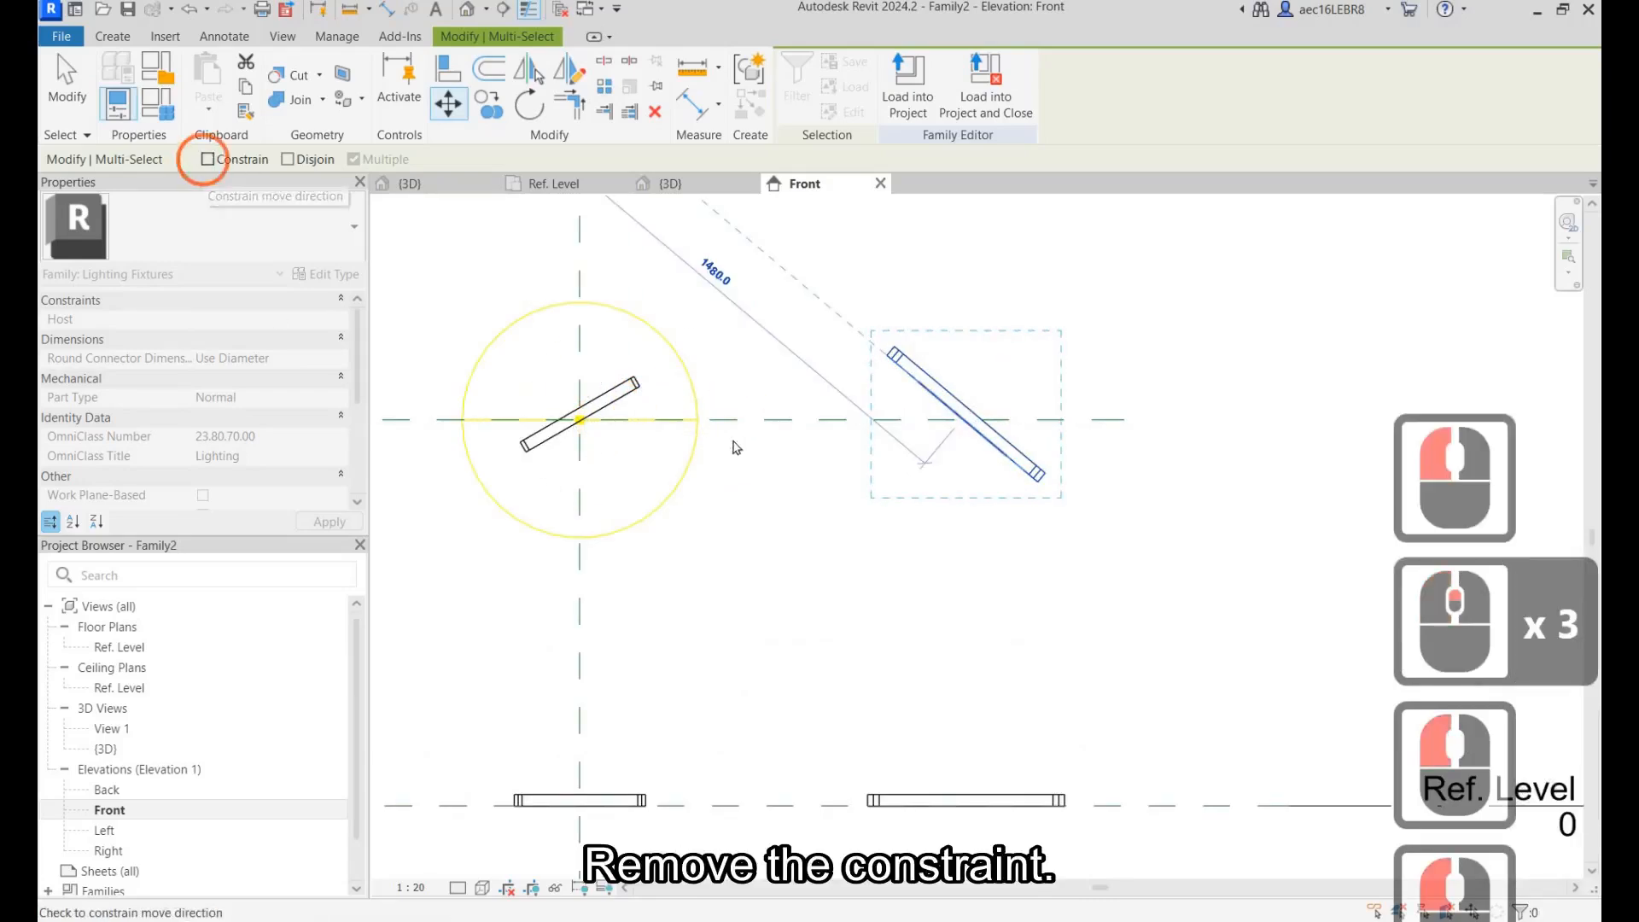
key(Escape)
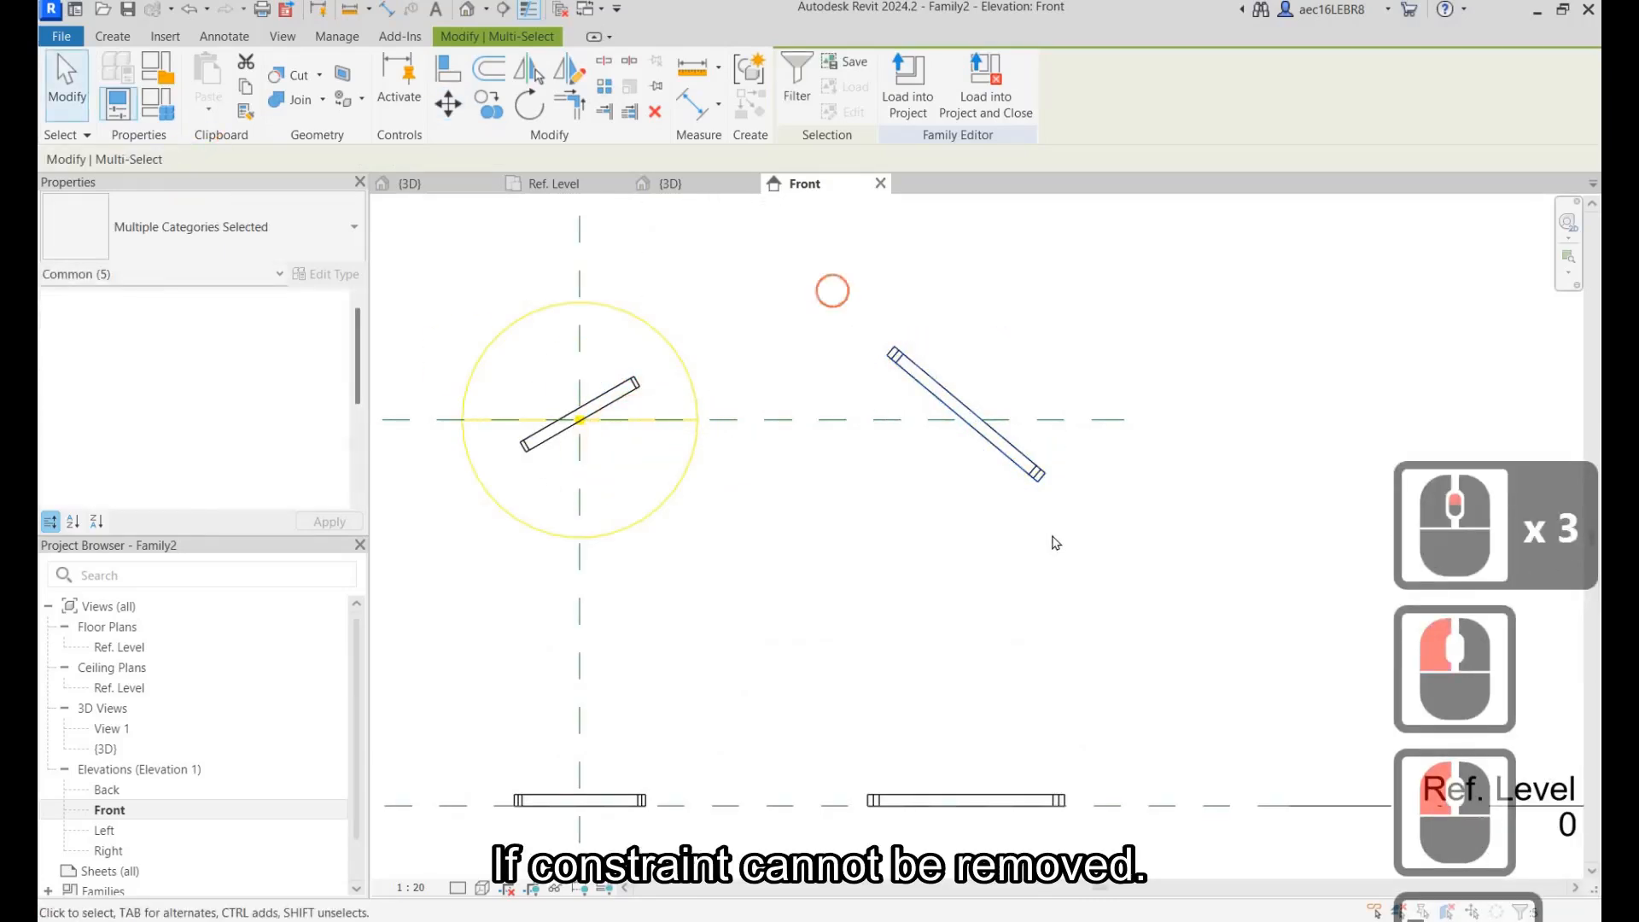
key(Escape)
Copy the slanted larger ring onto the light source centre with Constrain off, and delete the original slanted ring.
drag(1010, 496, 1010, 496)
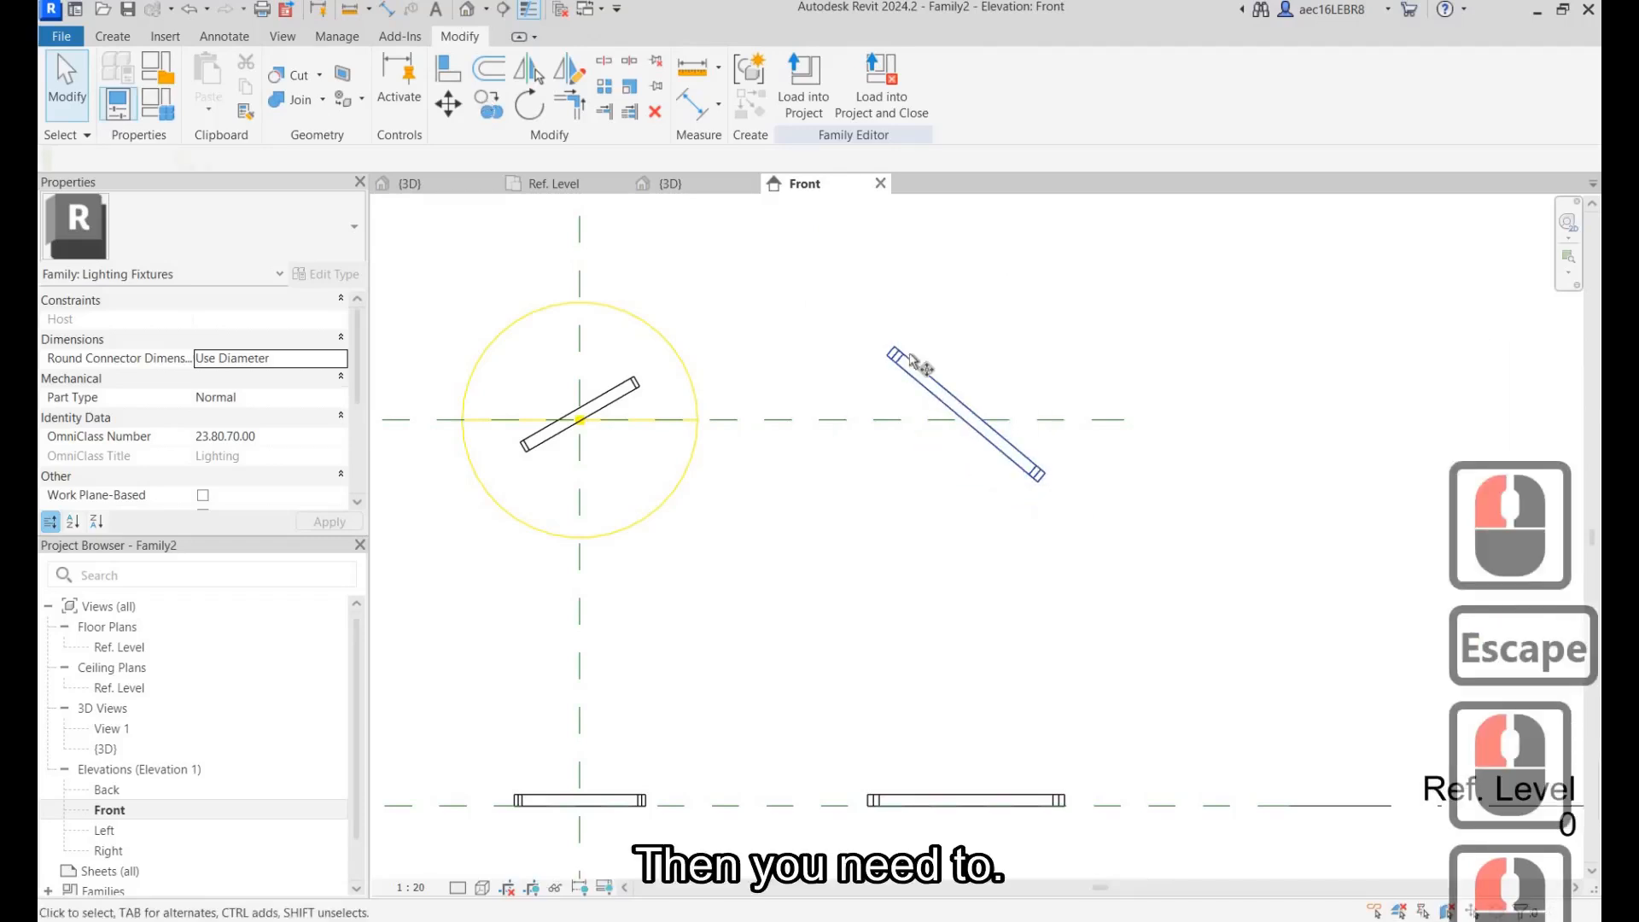
click(488, 101)
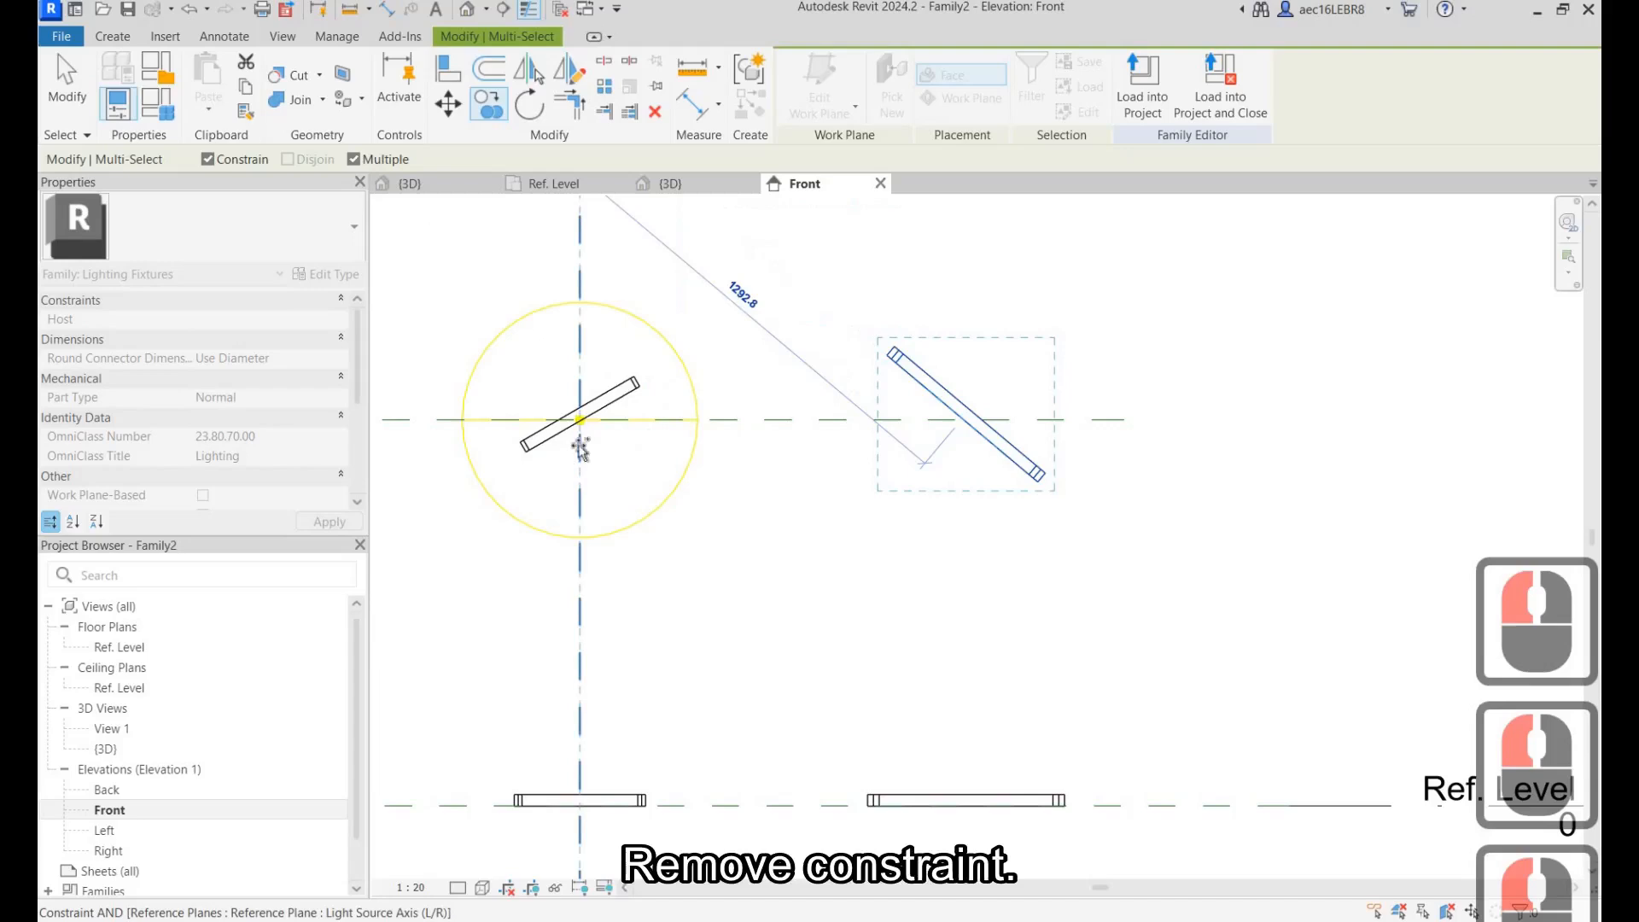
click(207, 159)
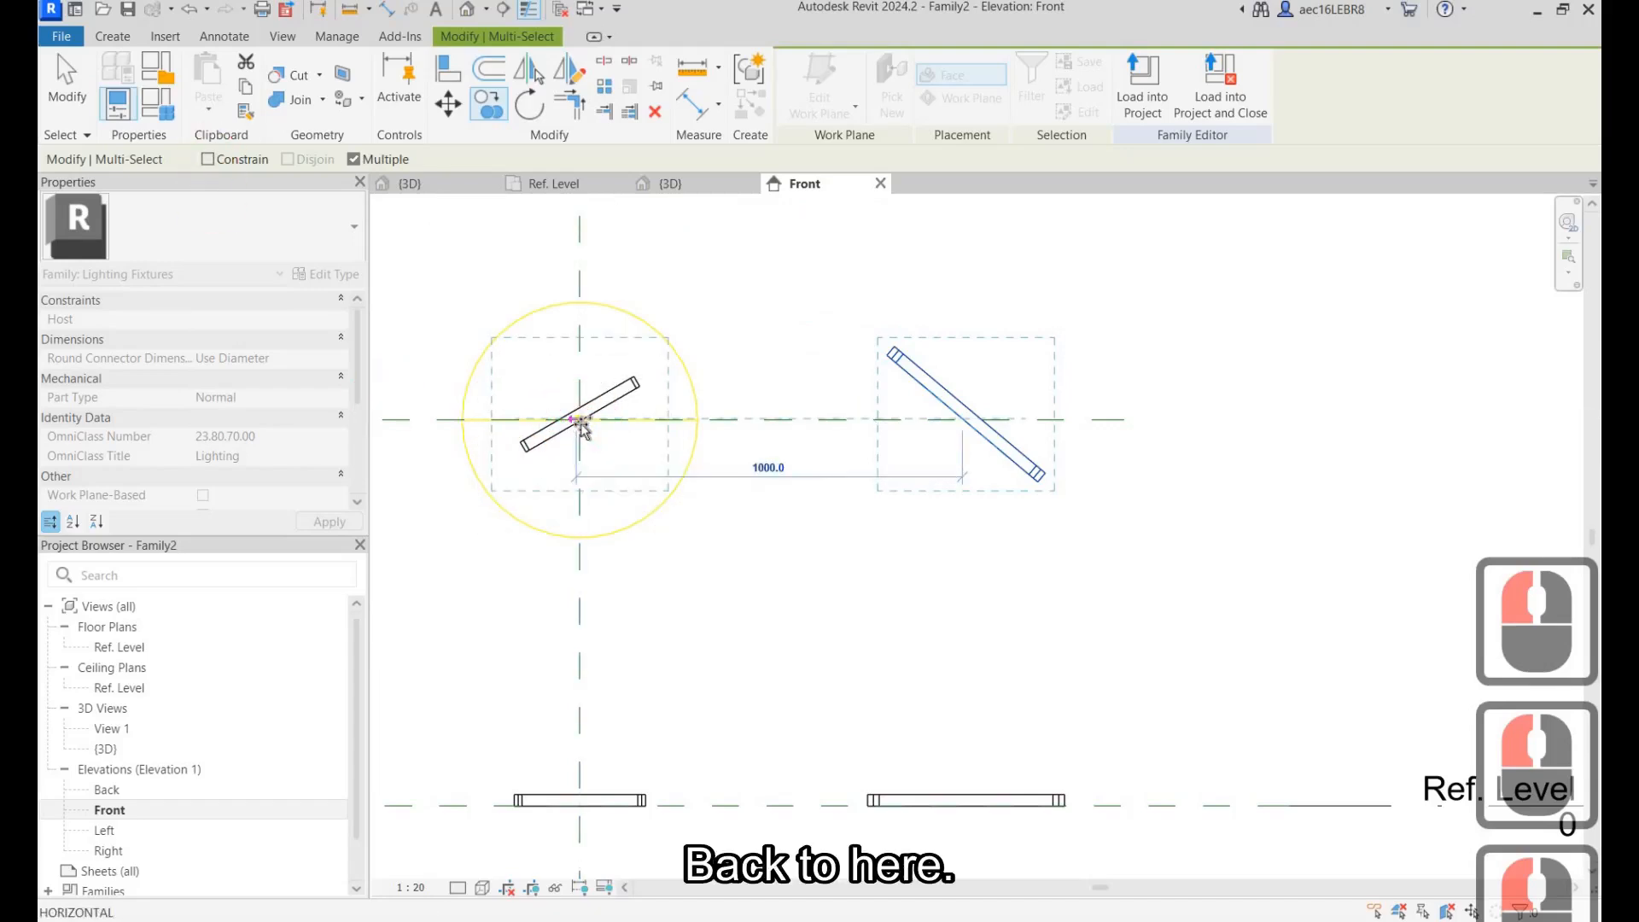
scroll(583, 426, up, 9)
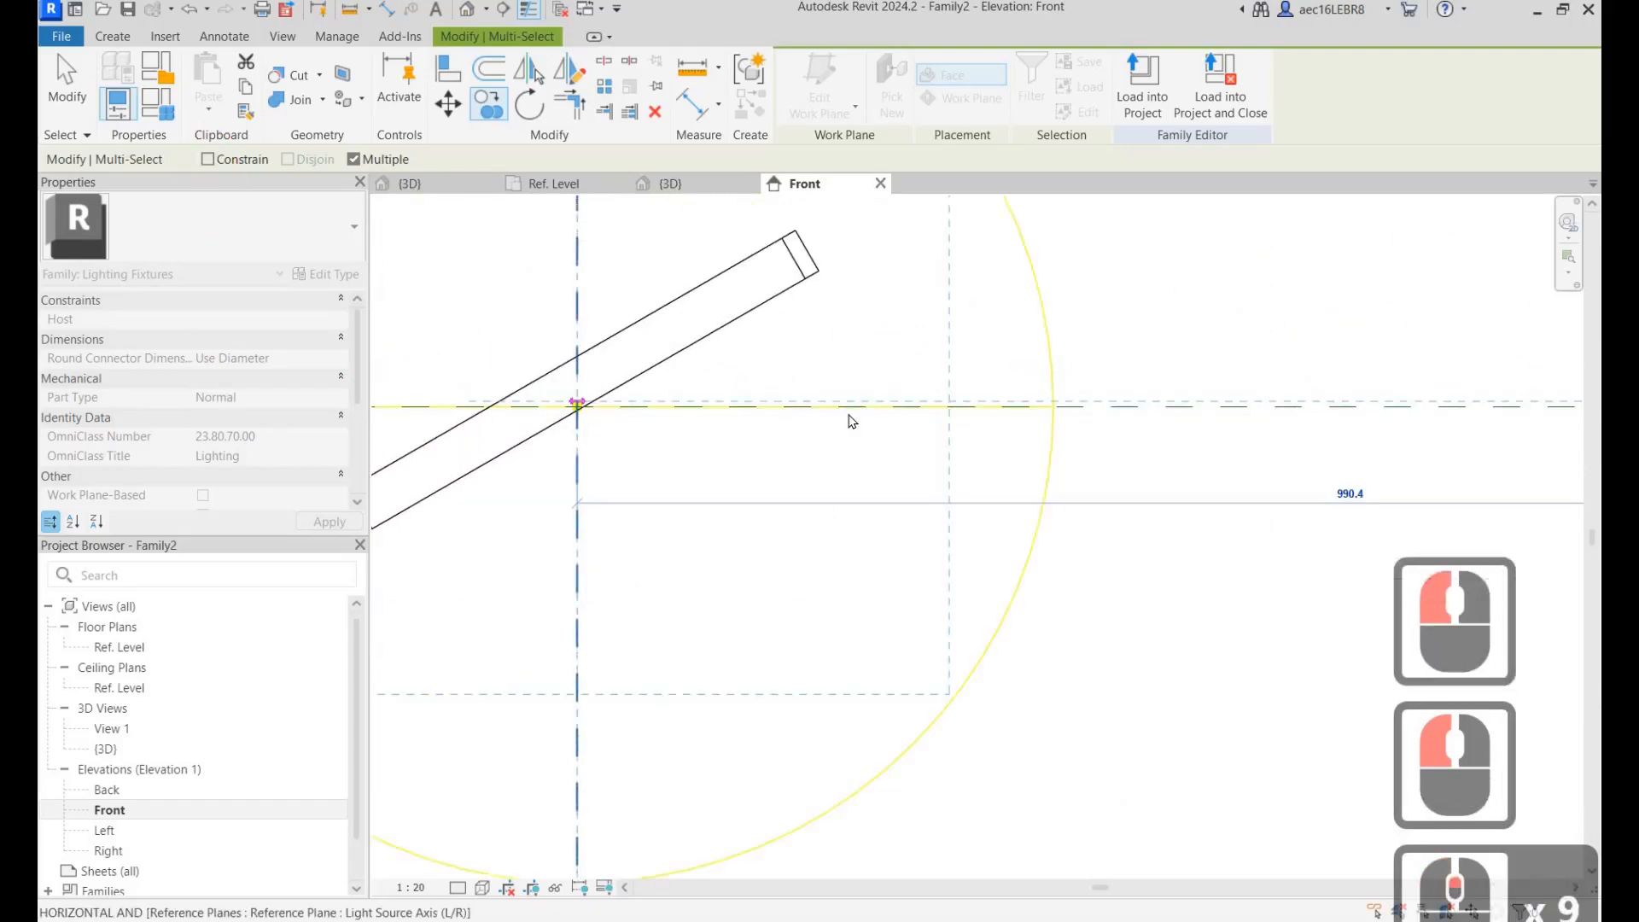
click(581, 422)
scroll(882, 443, down, 3)
key(Escape)
key(Escape)
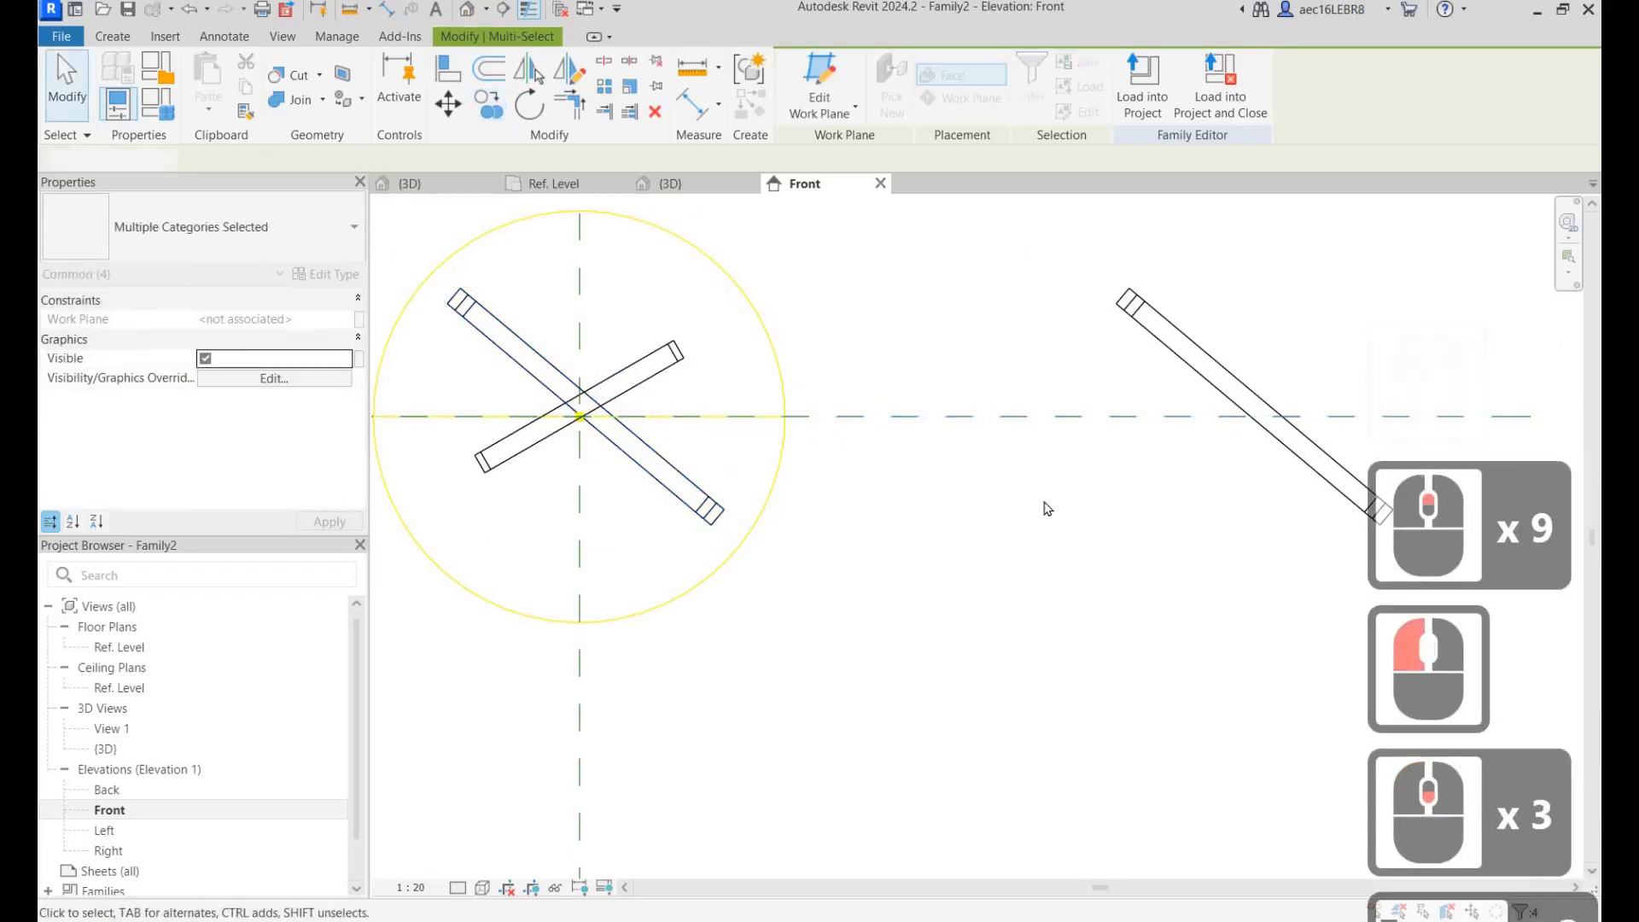
scroll(812, 206, down, 6)
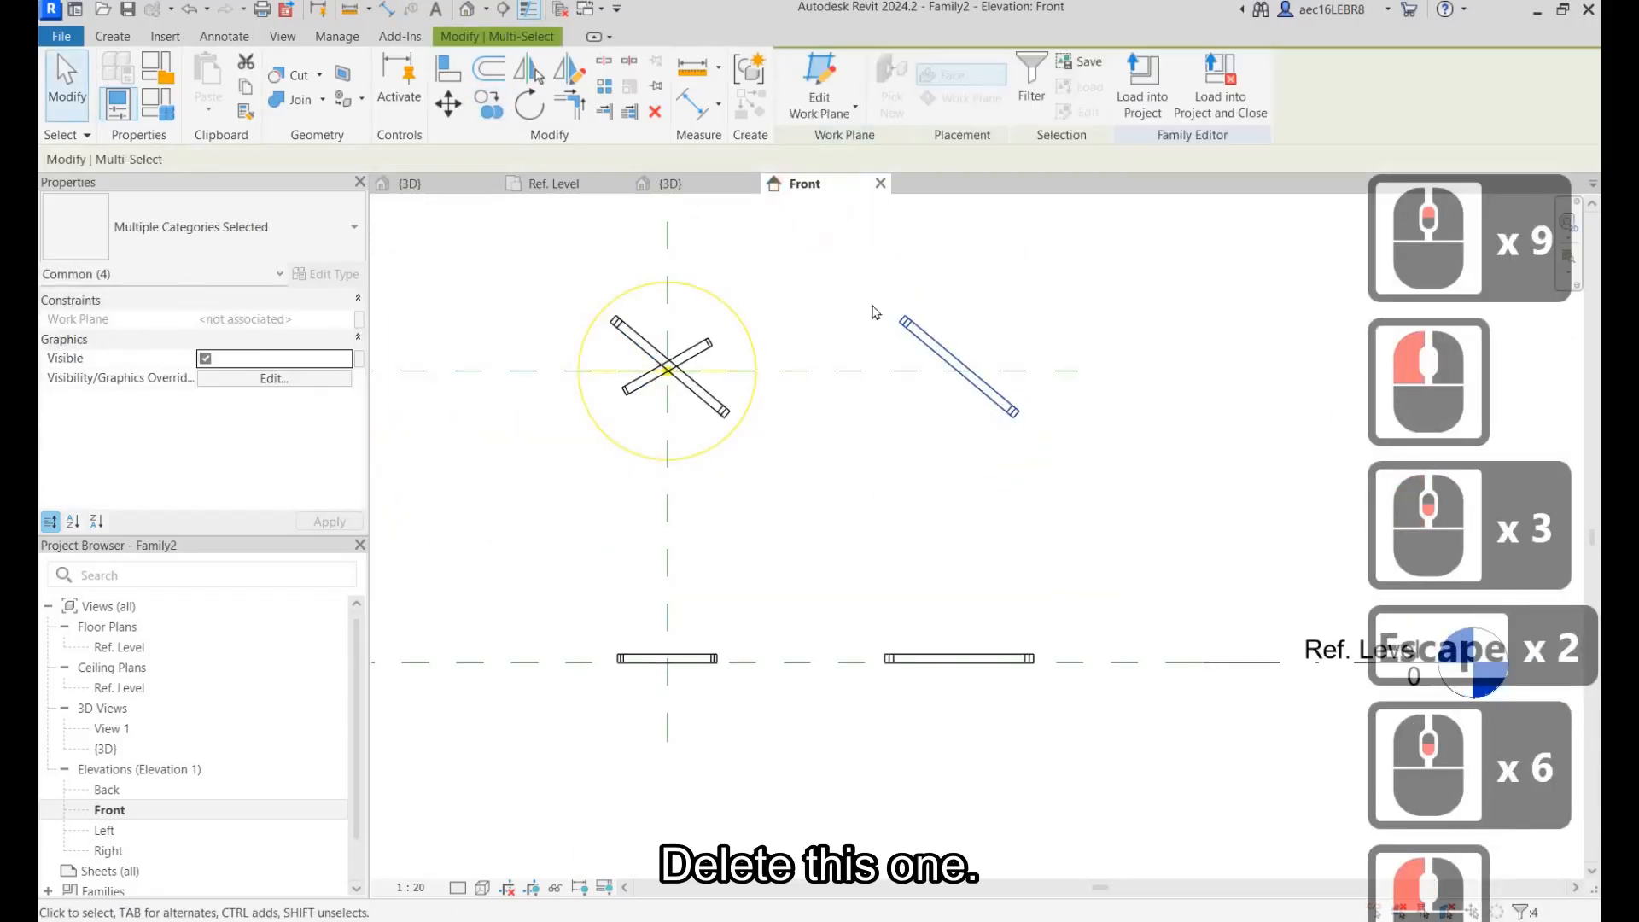
click(655, 112)
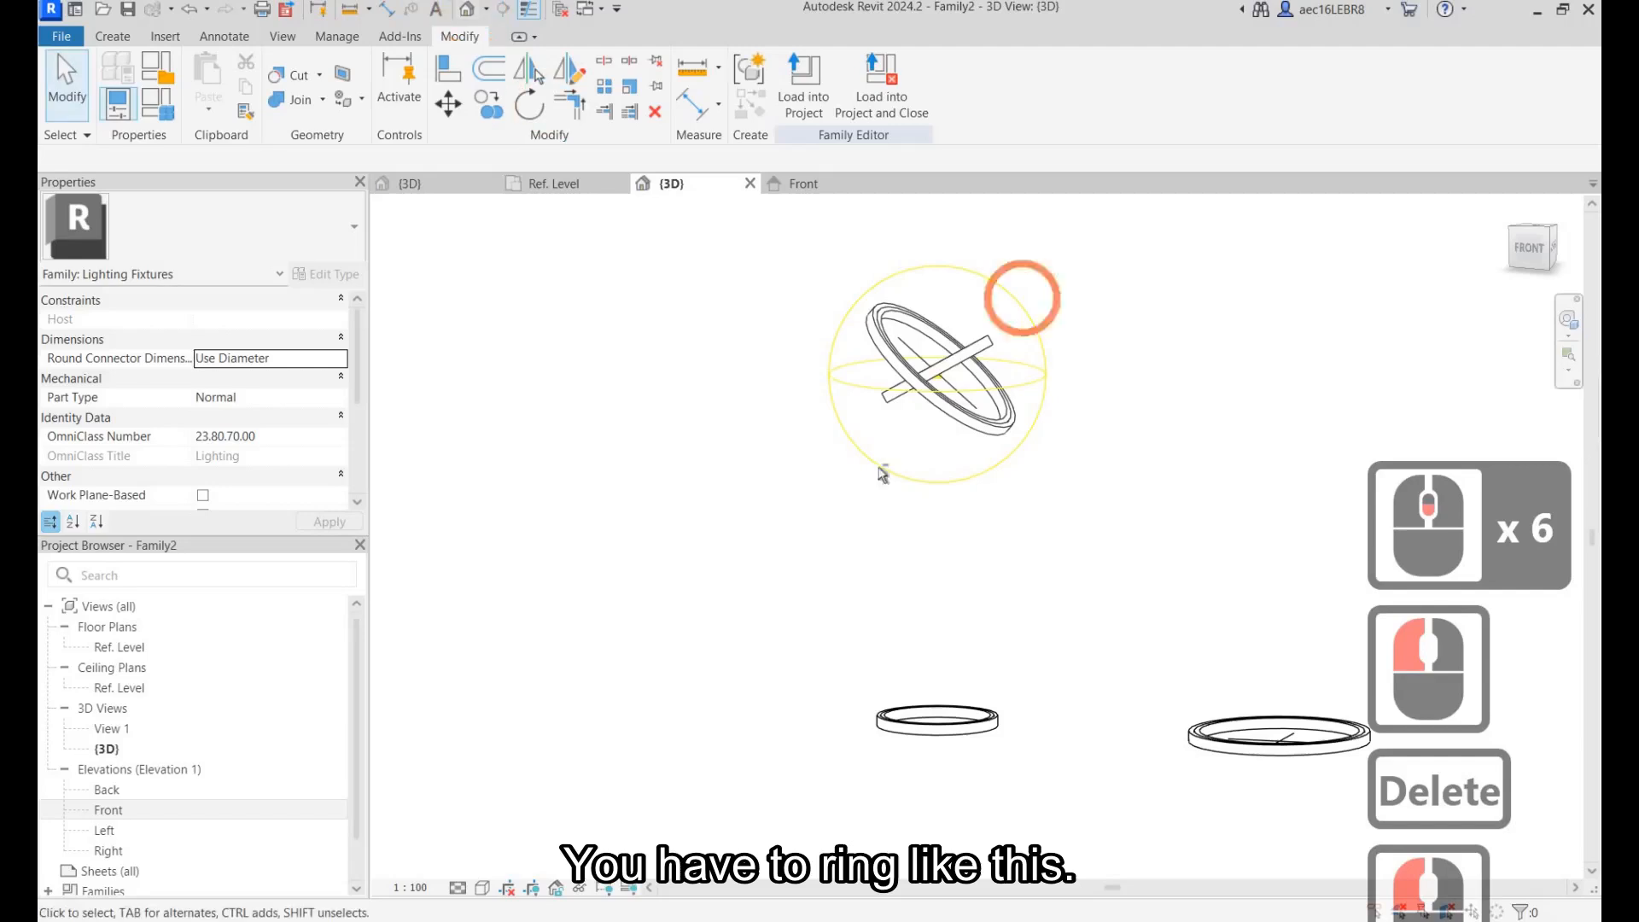
shift+middle_drag(883, 475, 962, 505)
scroll(954, 507, down, 4)
scroll(1141, 508, up, 5)
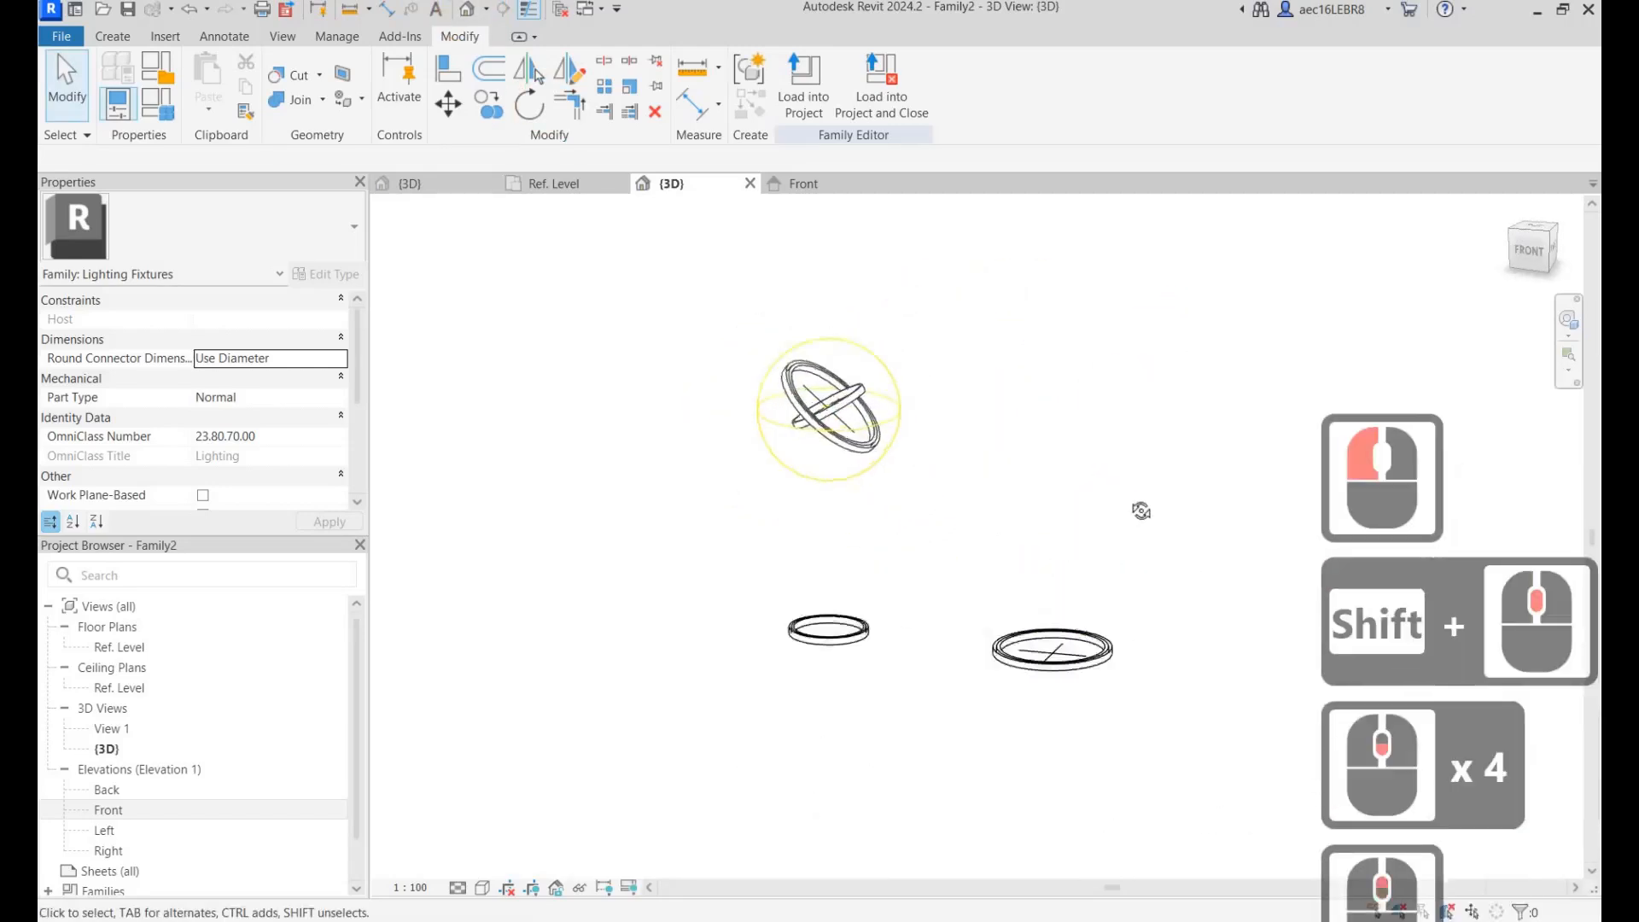
scroll(1148, 525, down, 3)
shift+middle_drag(1114, 623, 1135, 489)
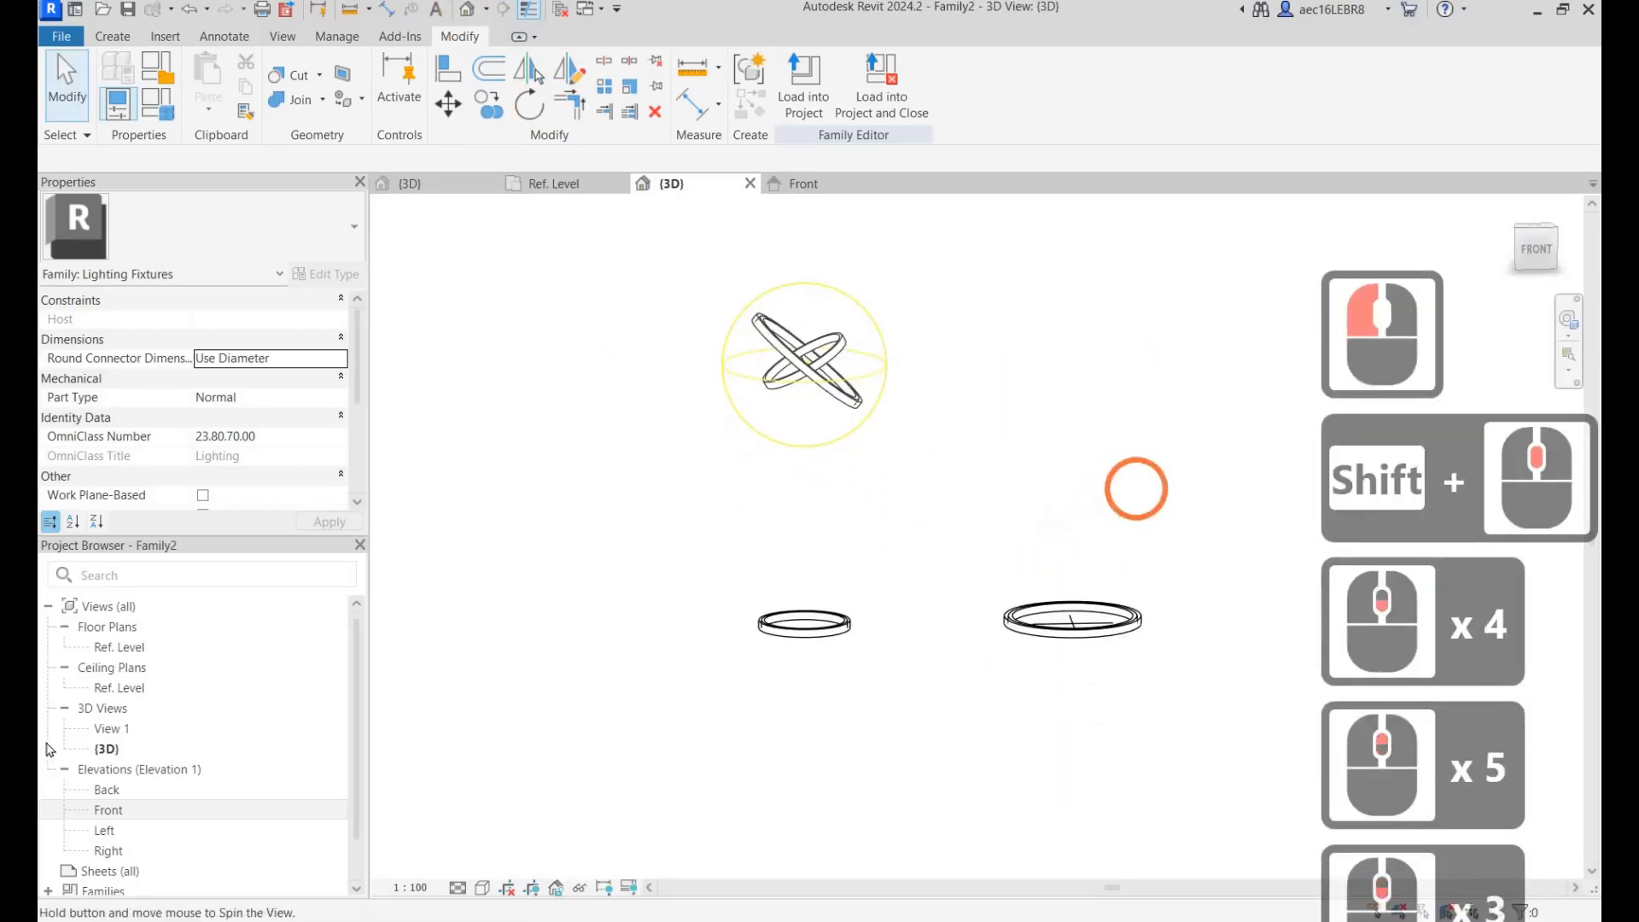
double_click(109, 810)
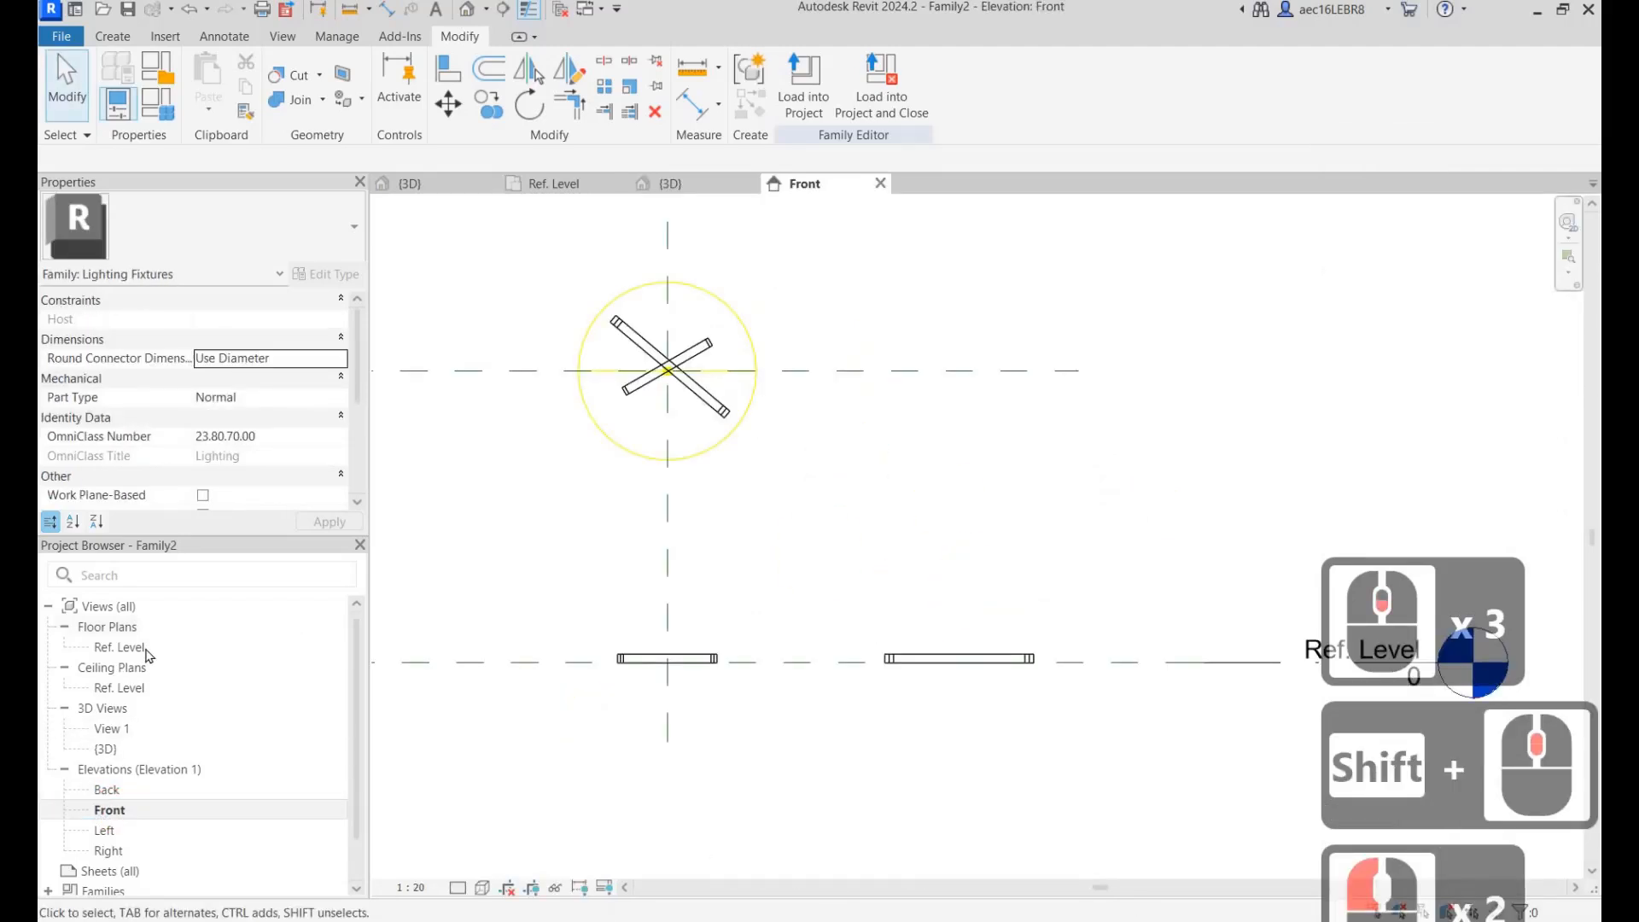
In the Ref. Level plan, scale the larger ring's outer extrusion sketch numerically by 1.5 about the ring centre and finish the edit.
double_click(202, 642)
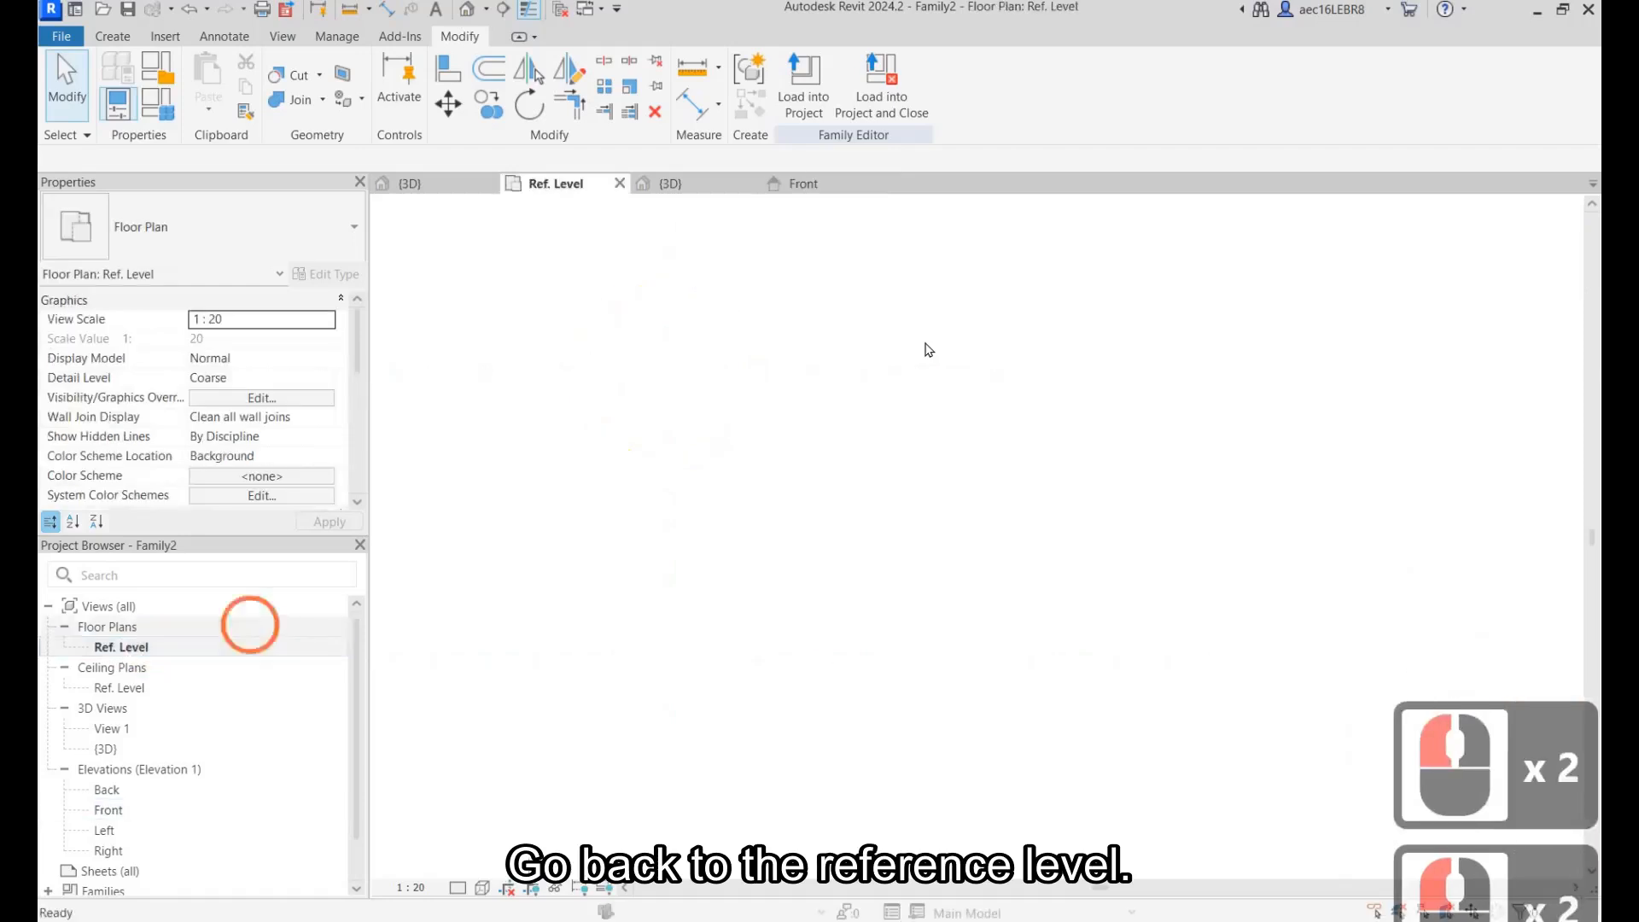
click(1040, 388)
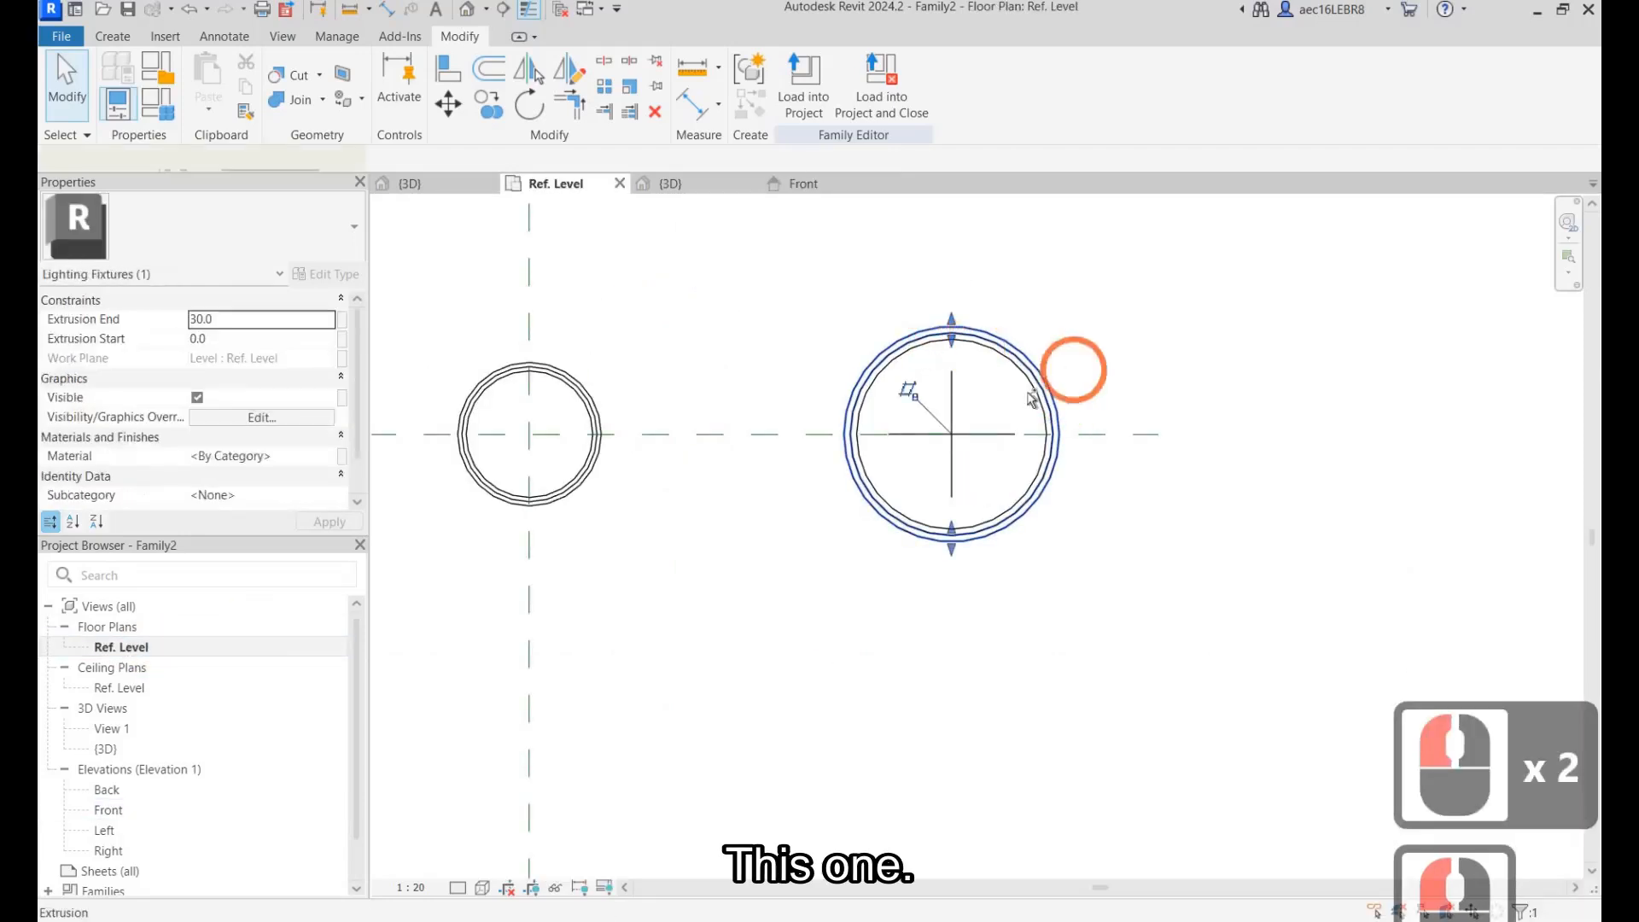
ctrl+click(1055, 359)
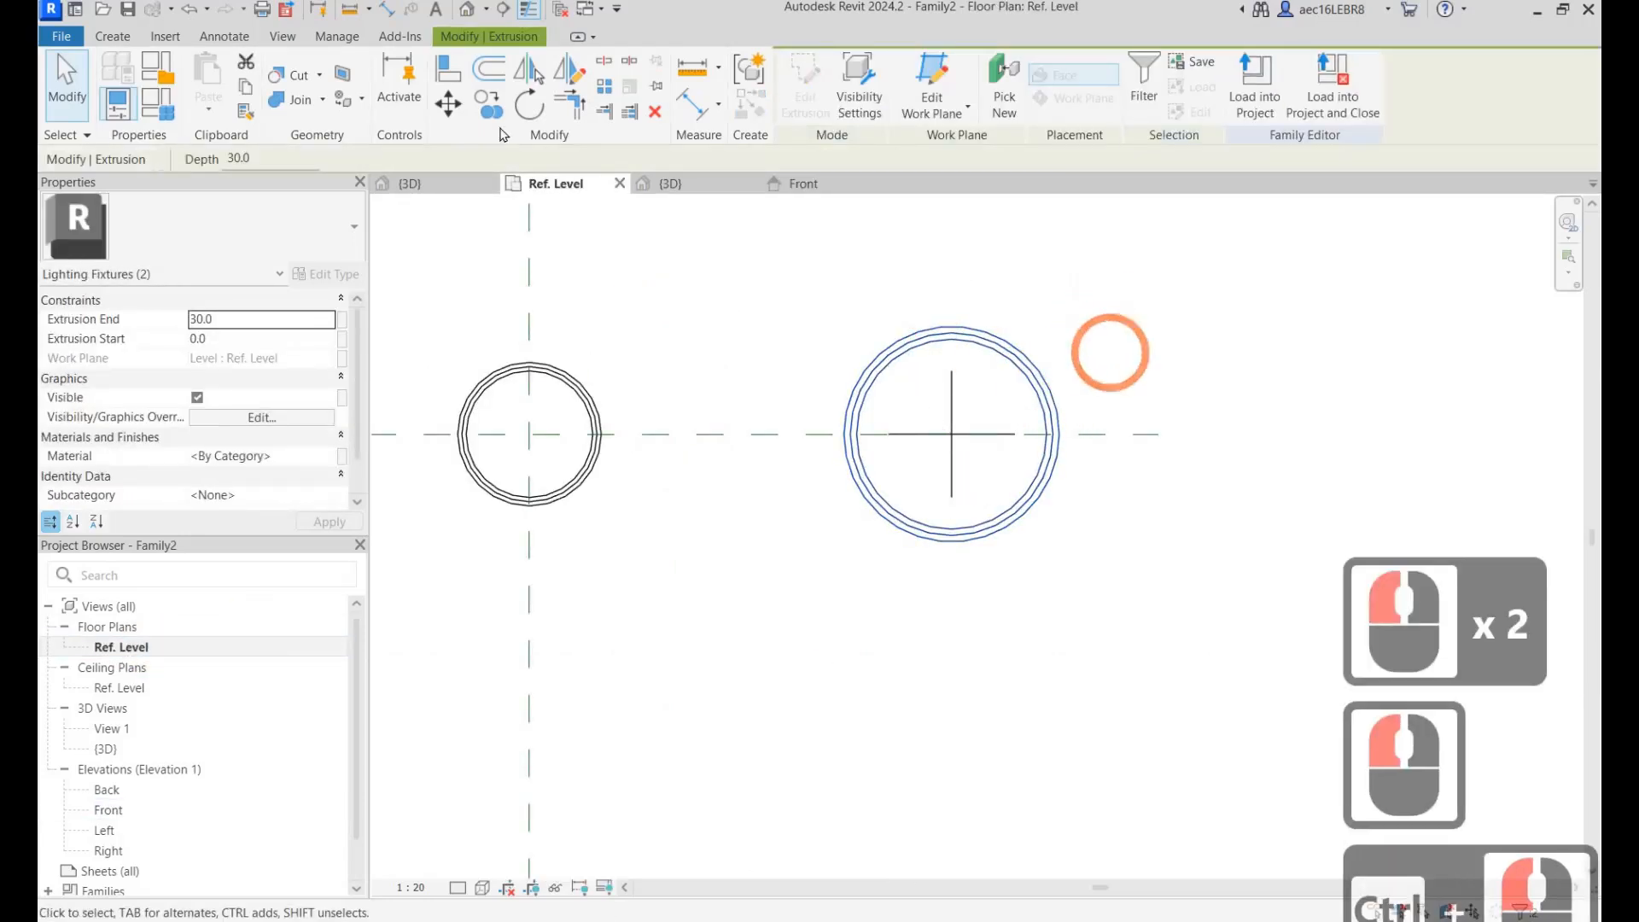
middle_drag(1109, 351, 1018, 359)
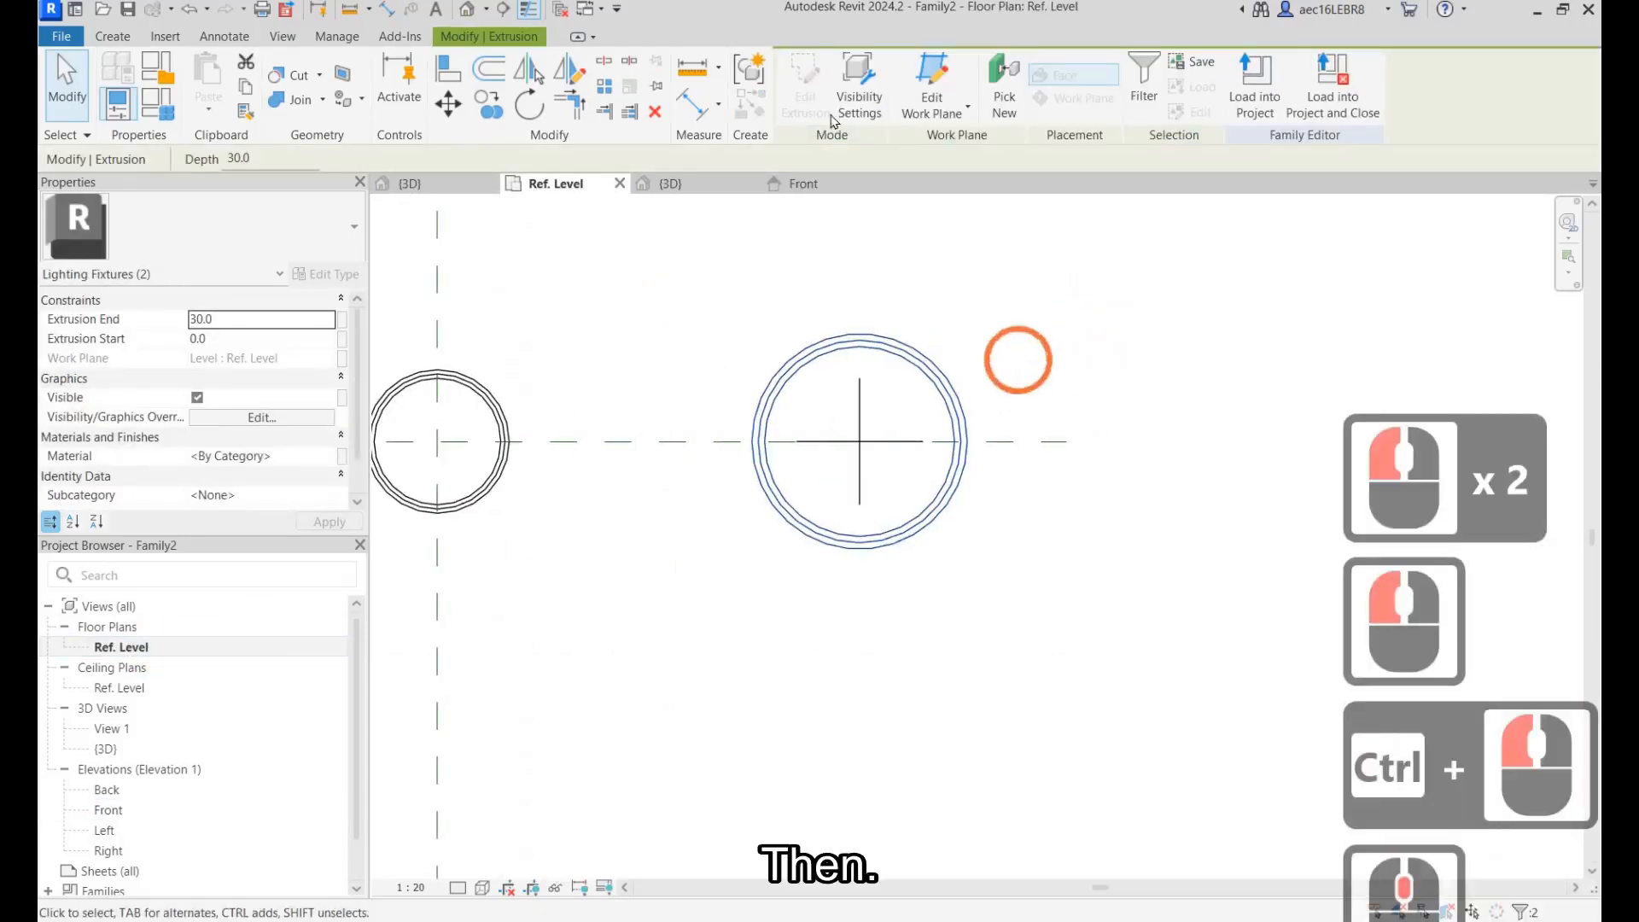
key(Escape)
click(944, 373)
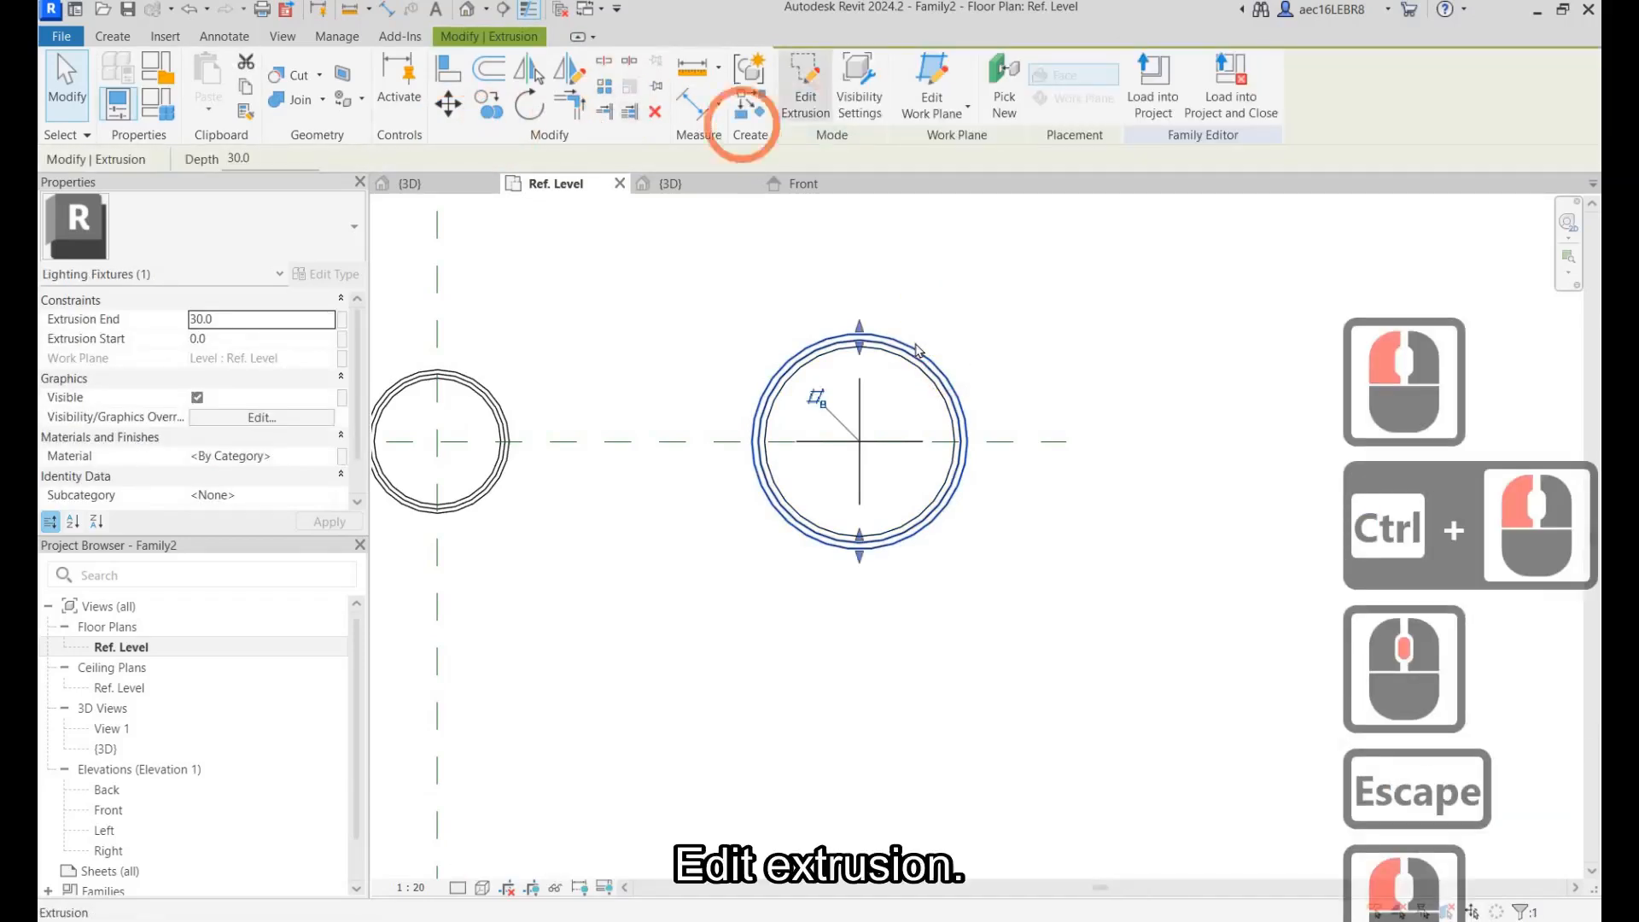
click(802, 89)
mouse_move(689, 241)
mouse_down()
mouse_move(802, 467)
mouse_move(978, 631)
mouse_up()
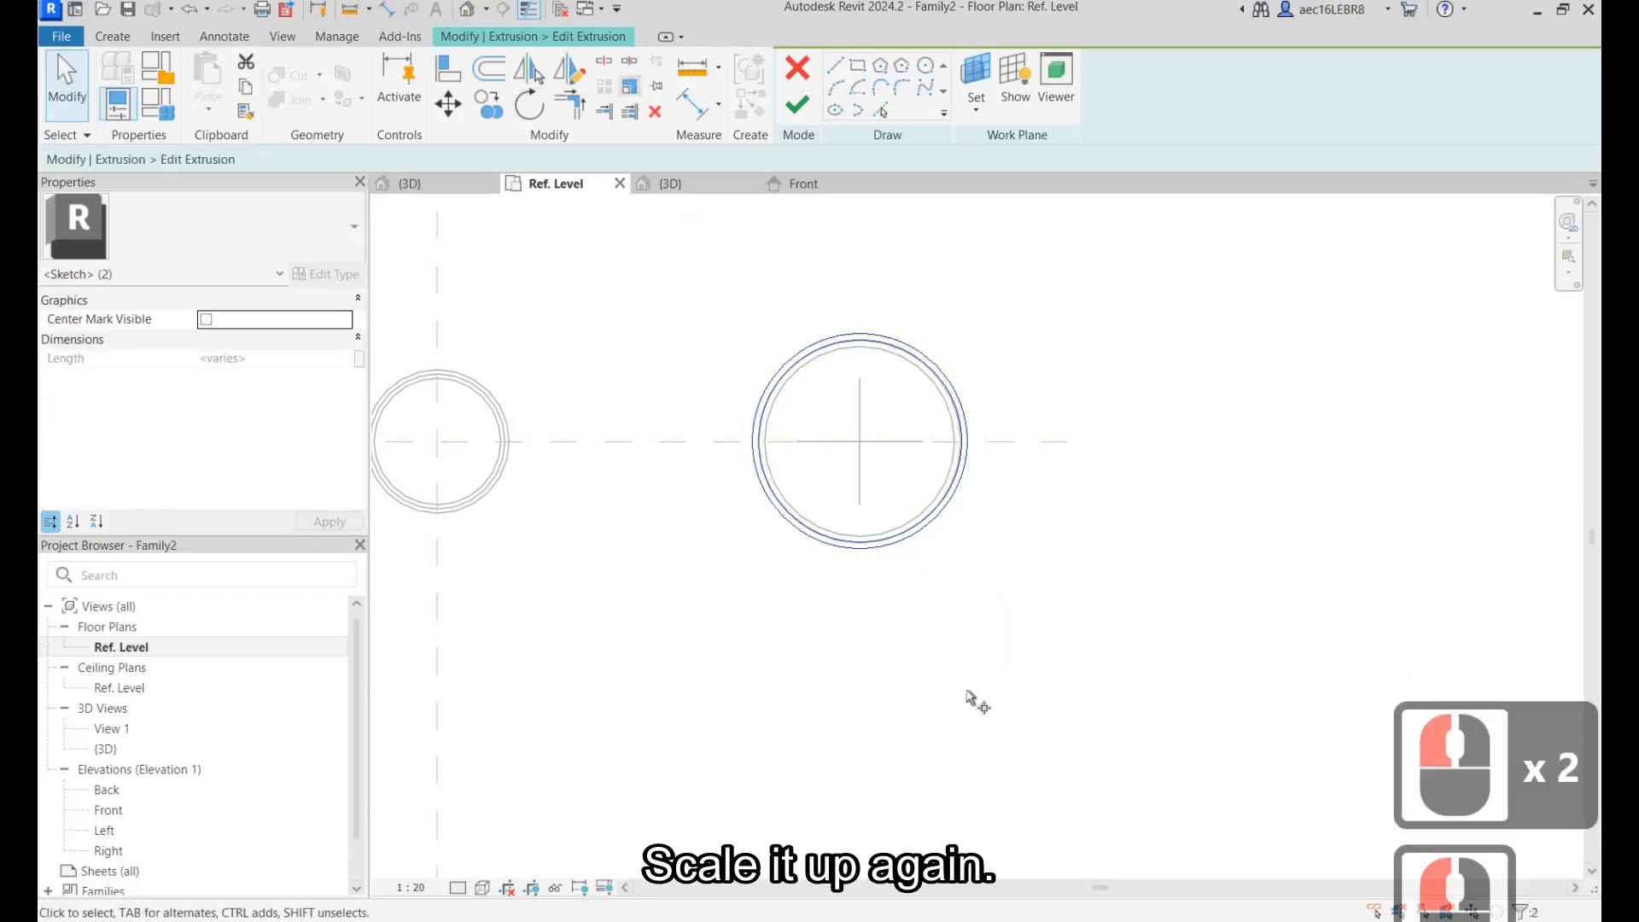
click(630, 85)
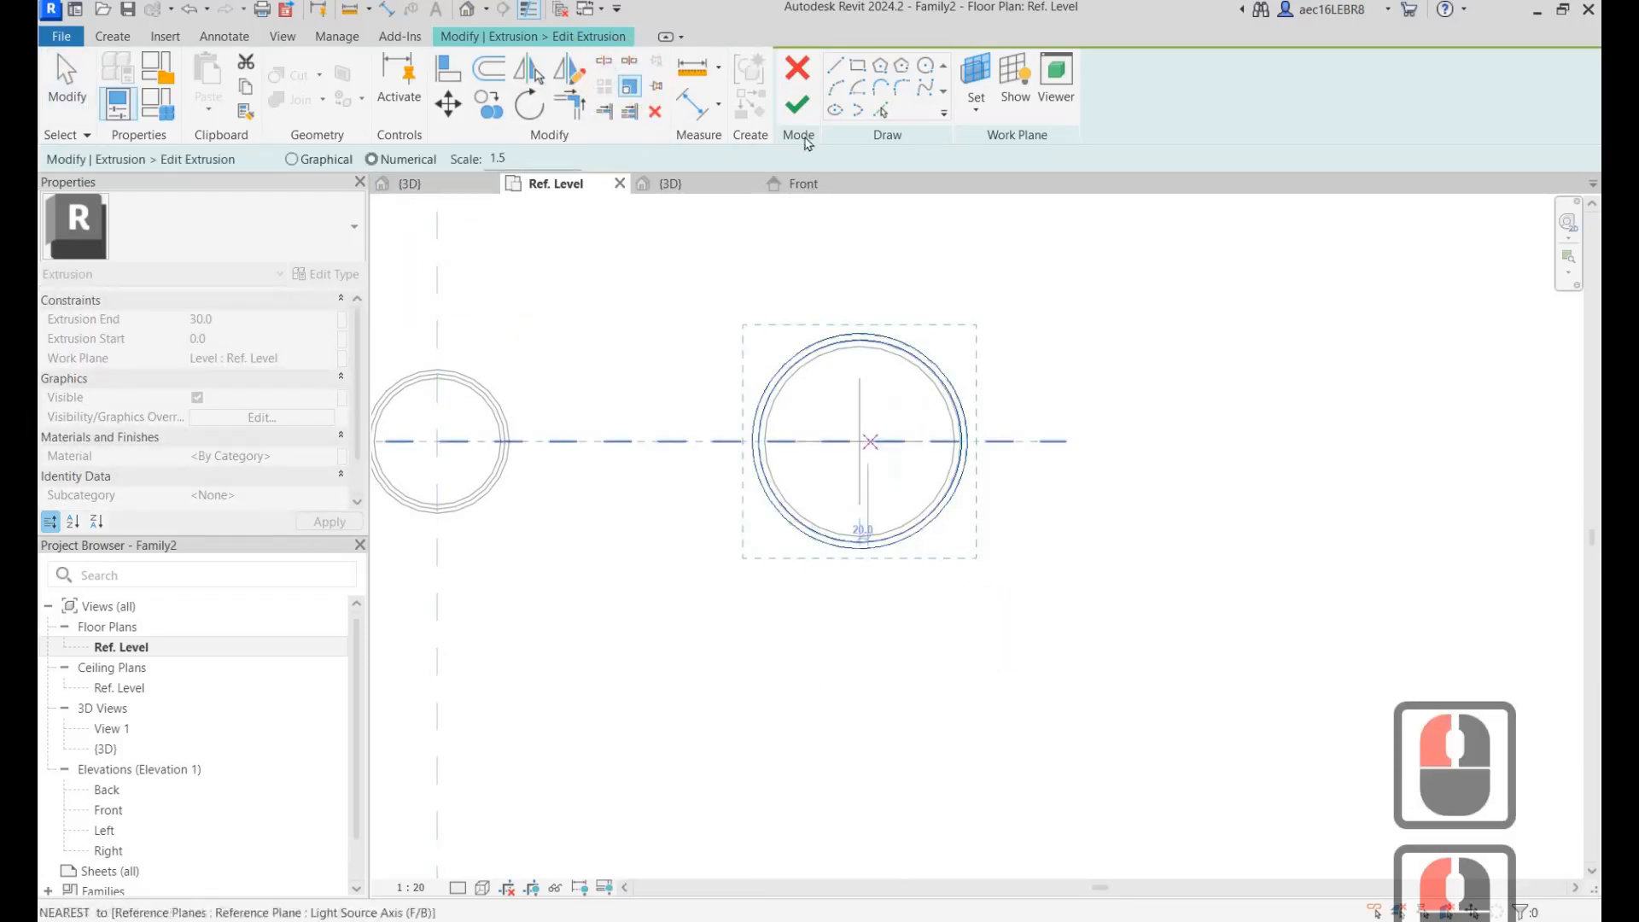
click(859, 441)
click(796, 104)
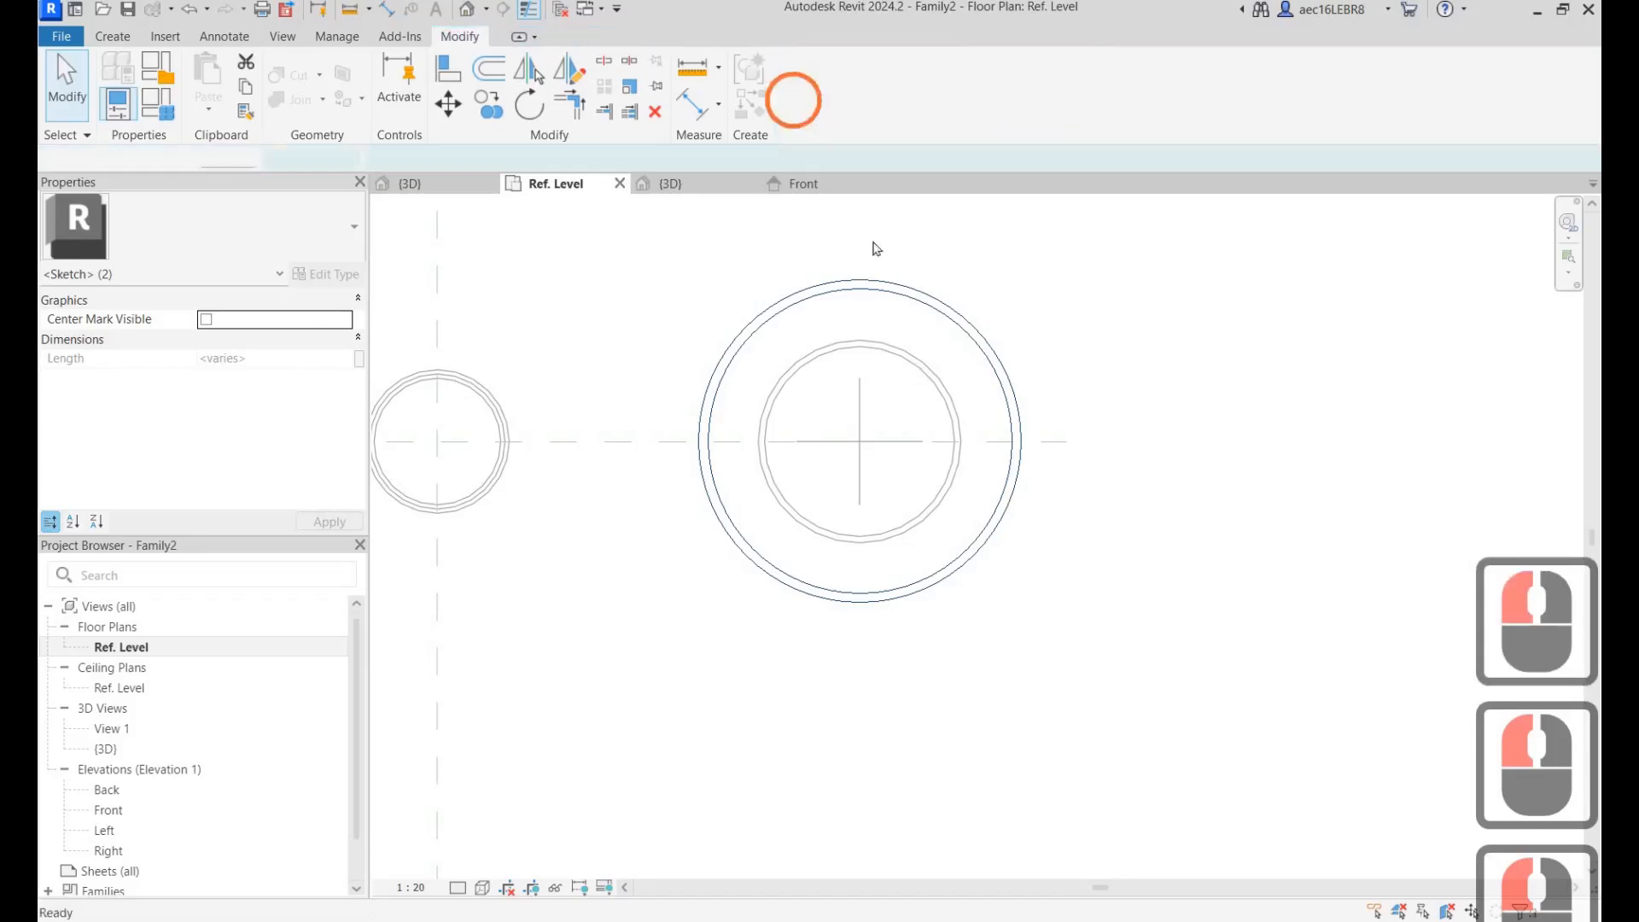
Scale the larger ring's inner extrusion sketch numerically by 1.5 about the ring centre and finish the edit.
click(921, 363)
key(Escape)
click(920, 363)
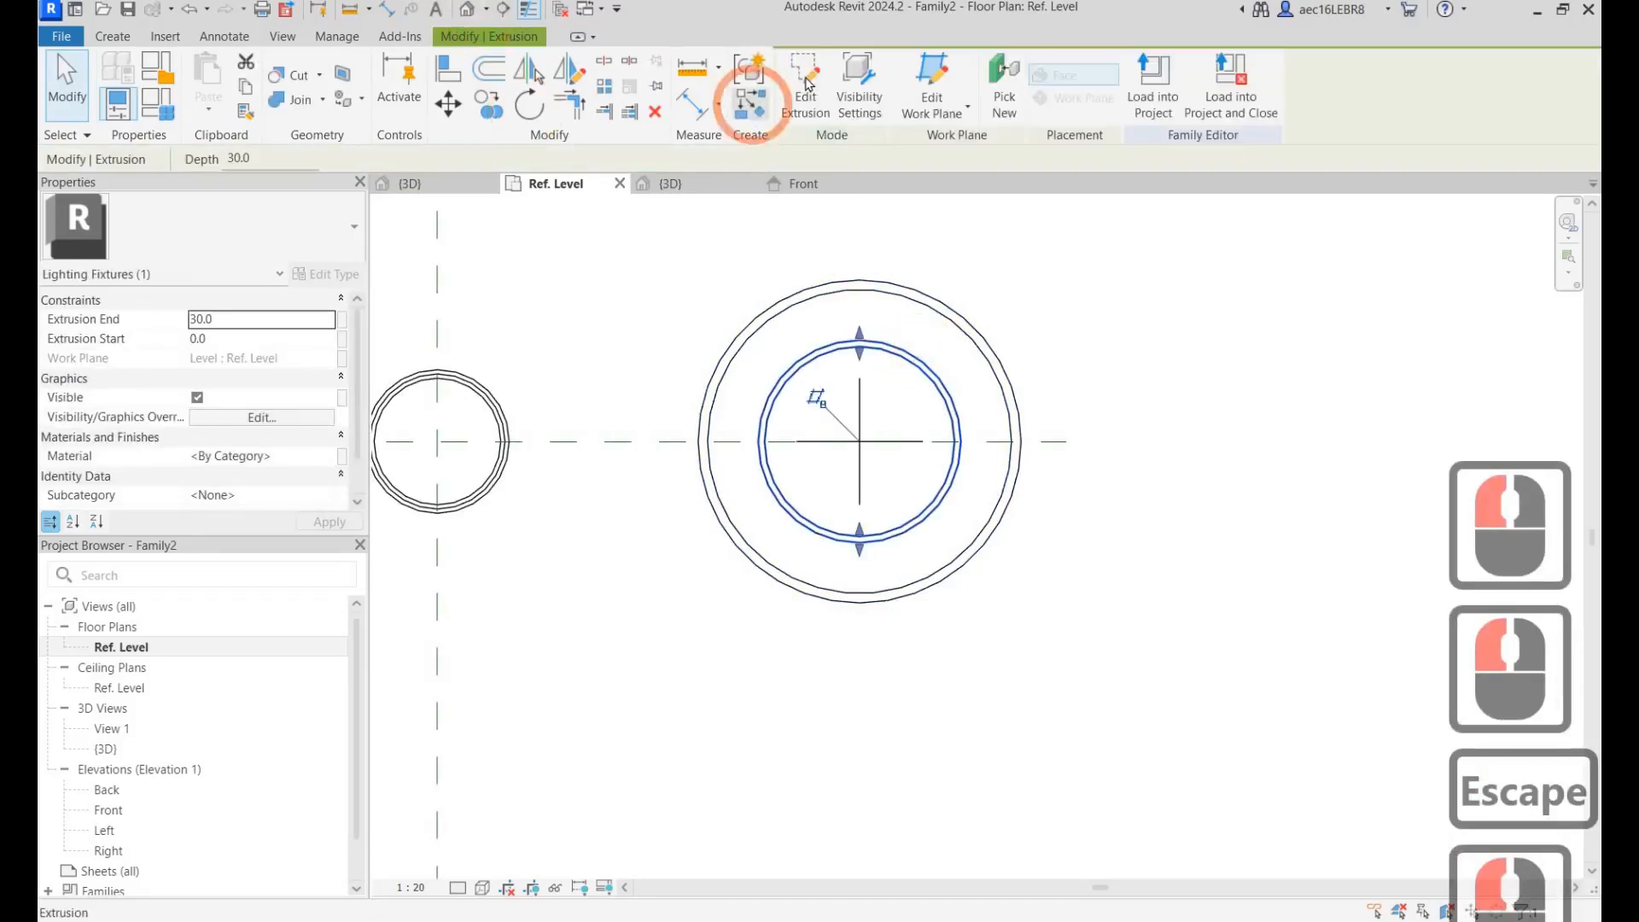
click(805, 83)
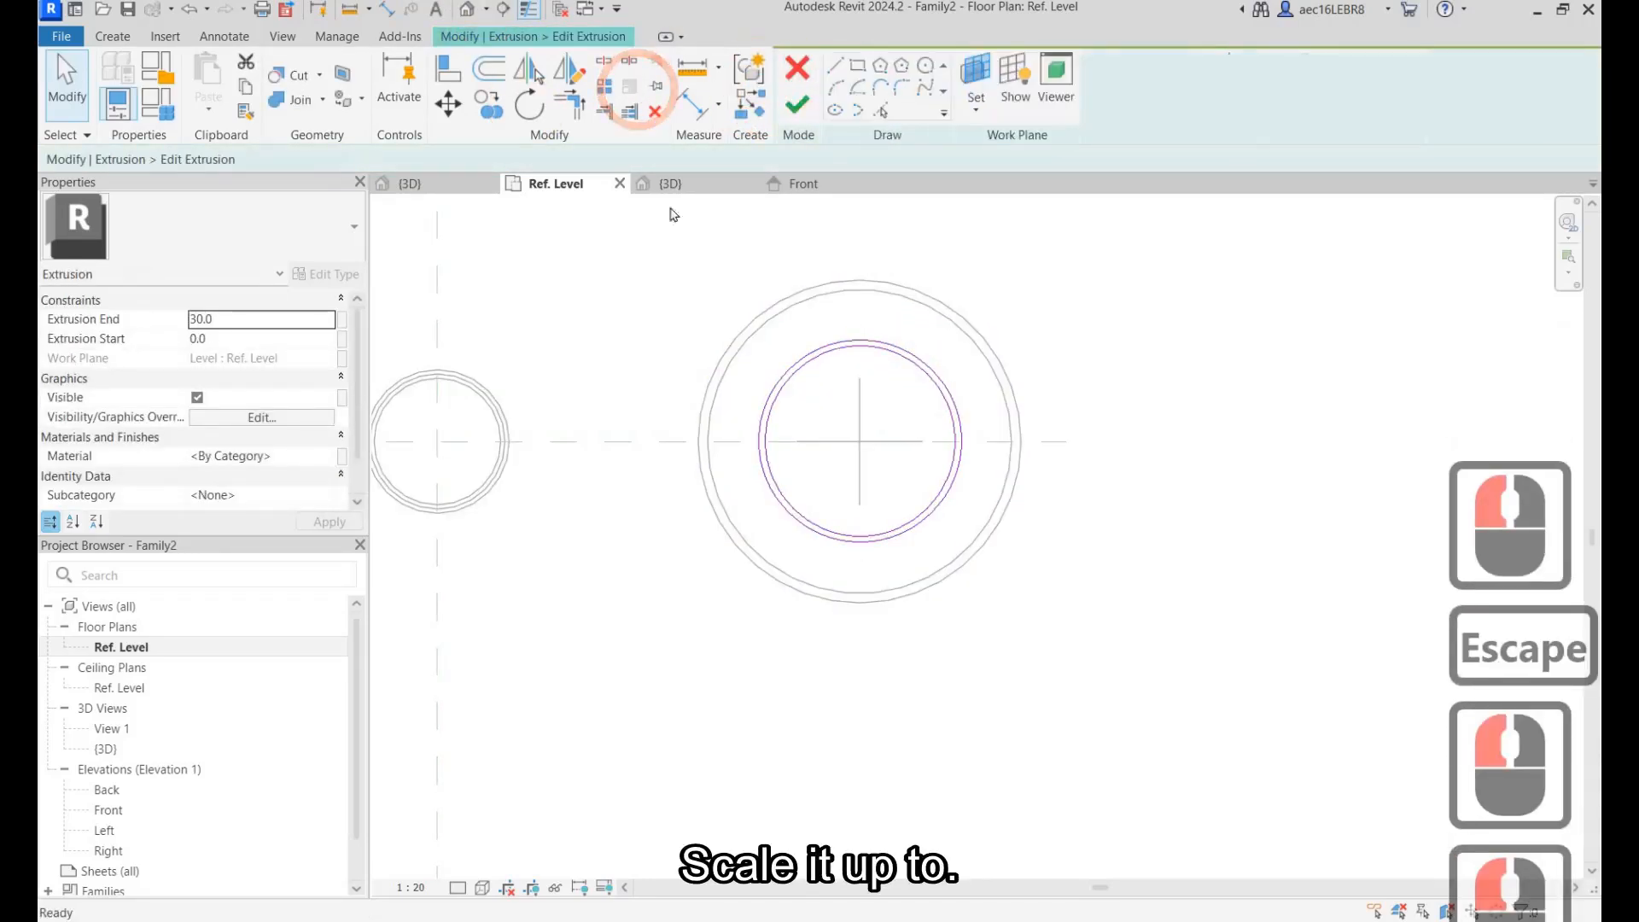
drag(633, 228, 1015, 642)
click(623, 89)
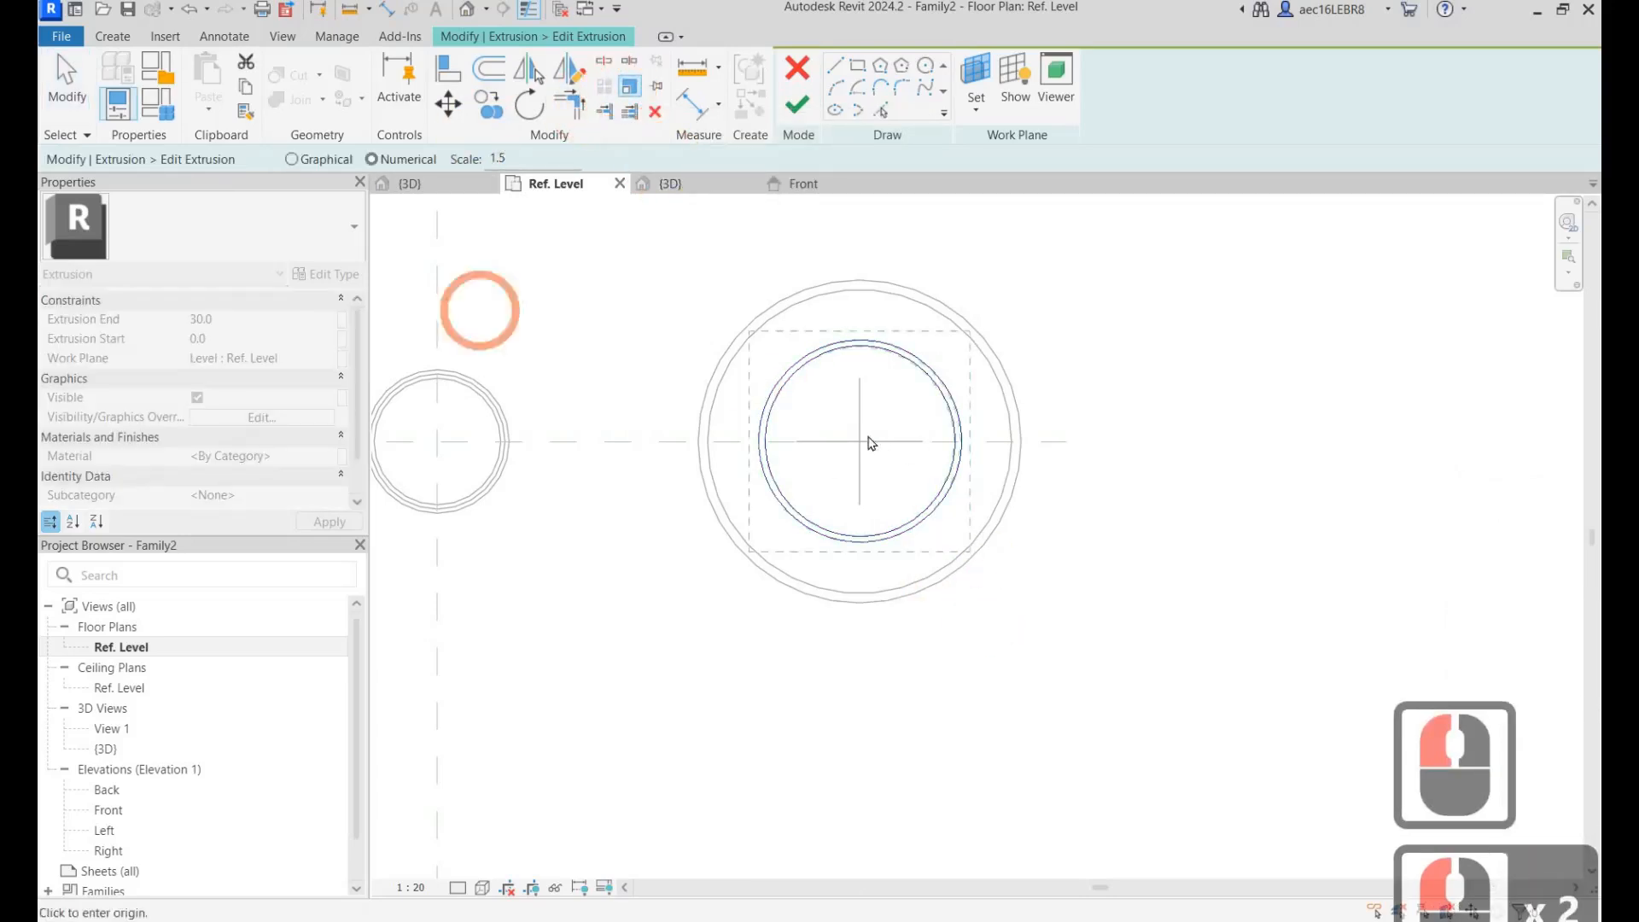
click(870, 442)
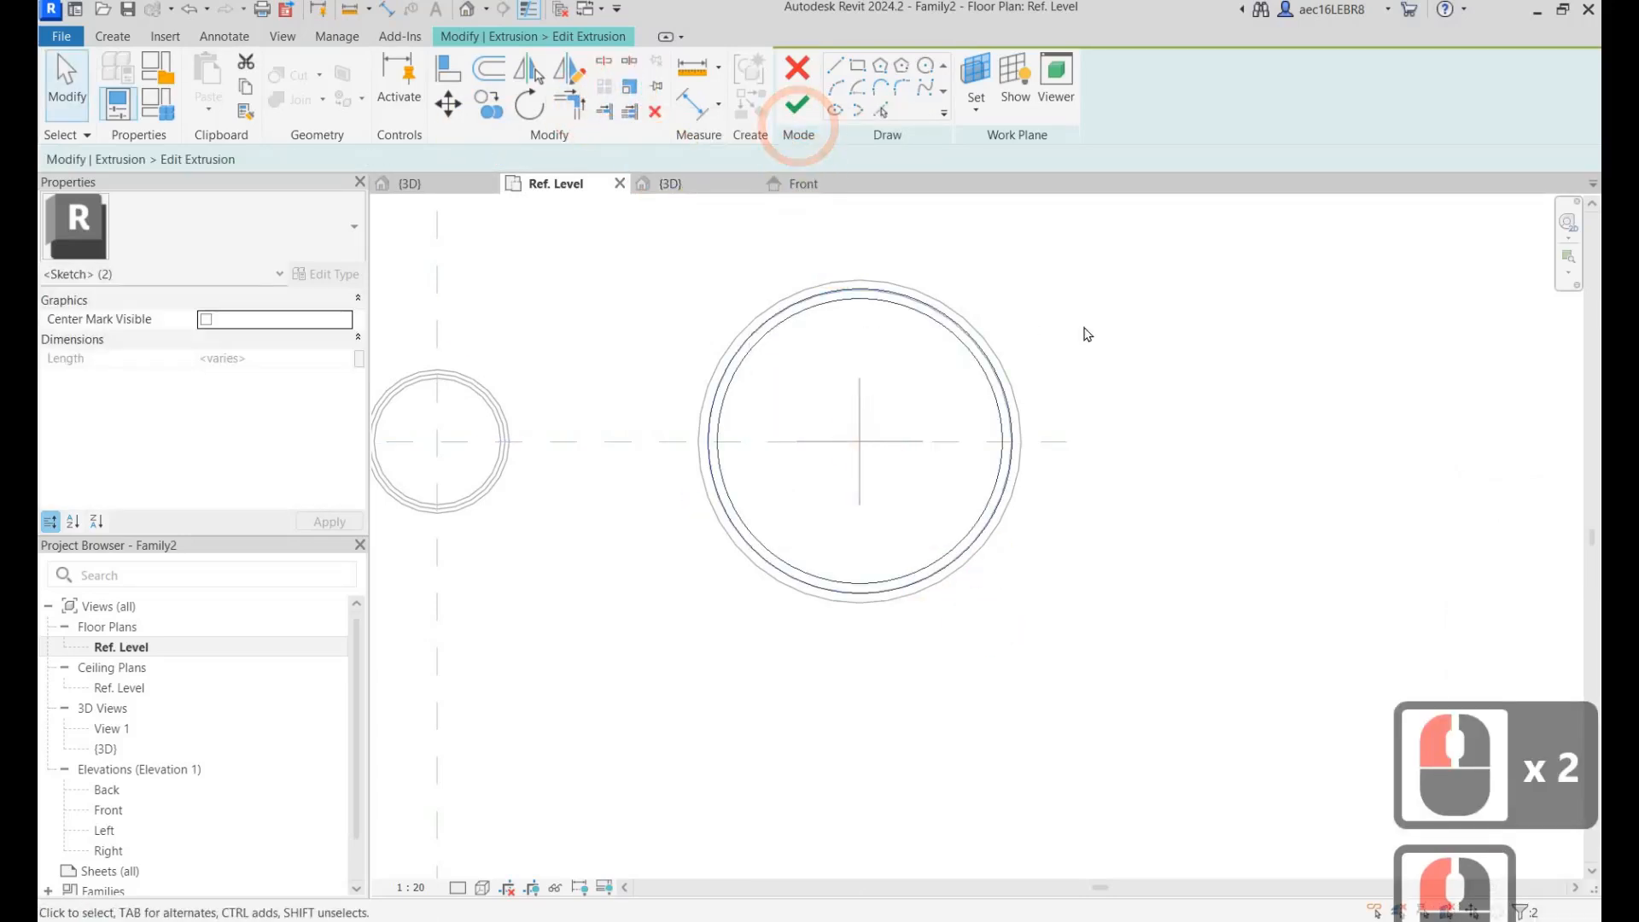
key(Escape)
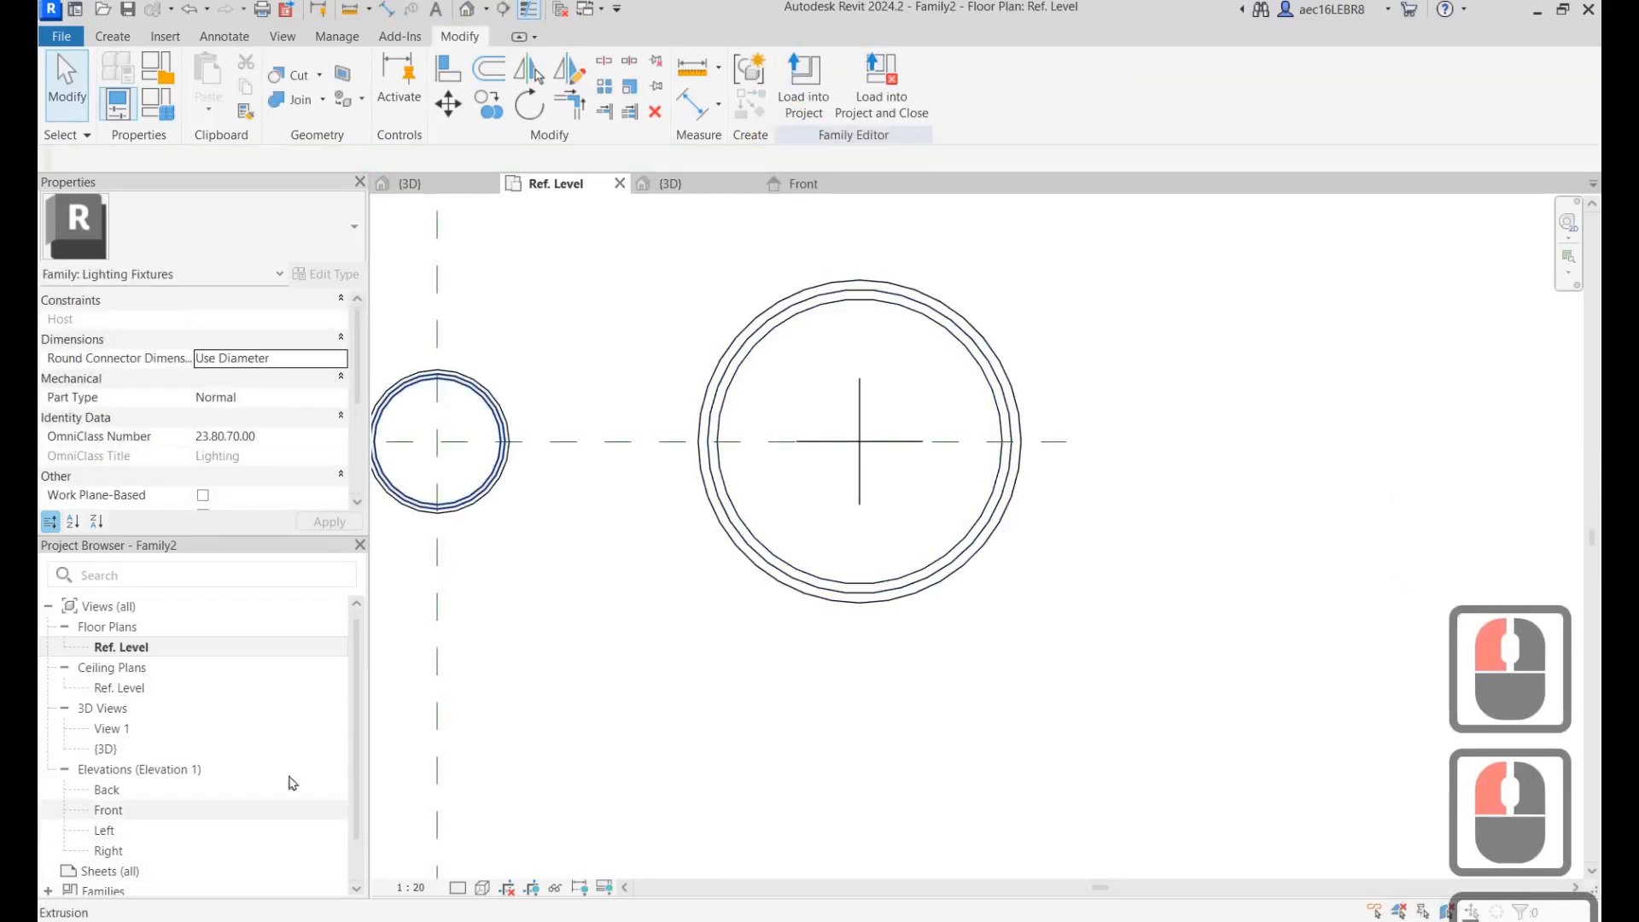
In the Front elevation, copy the newly enlarged flat ring with its centre lines straight up to the light source elevation plane, Constrain off.
double_click(129, 810)
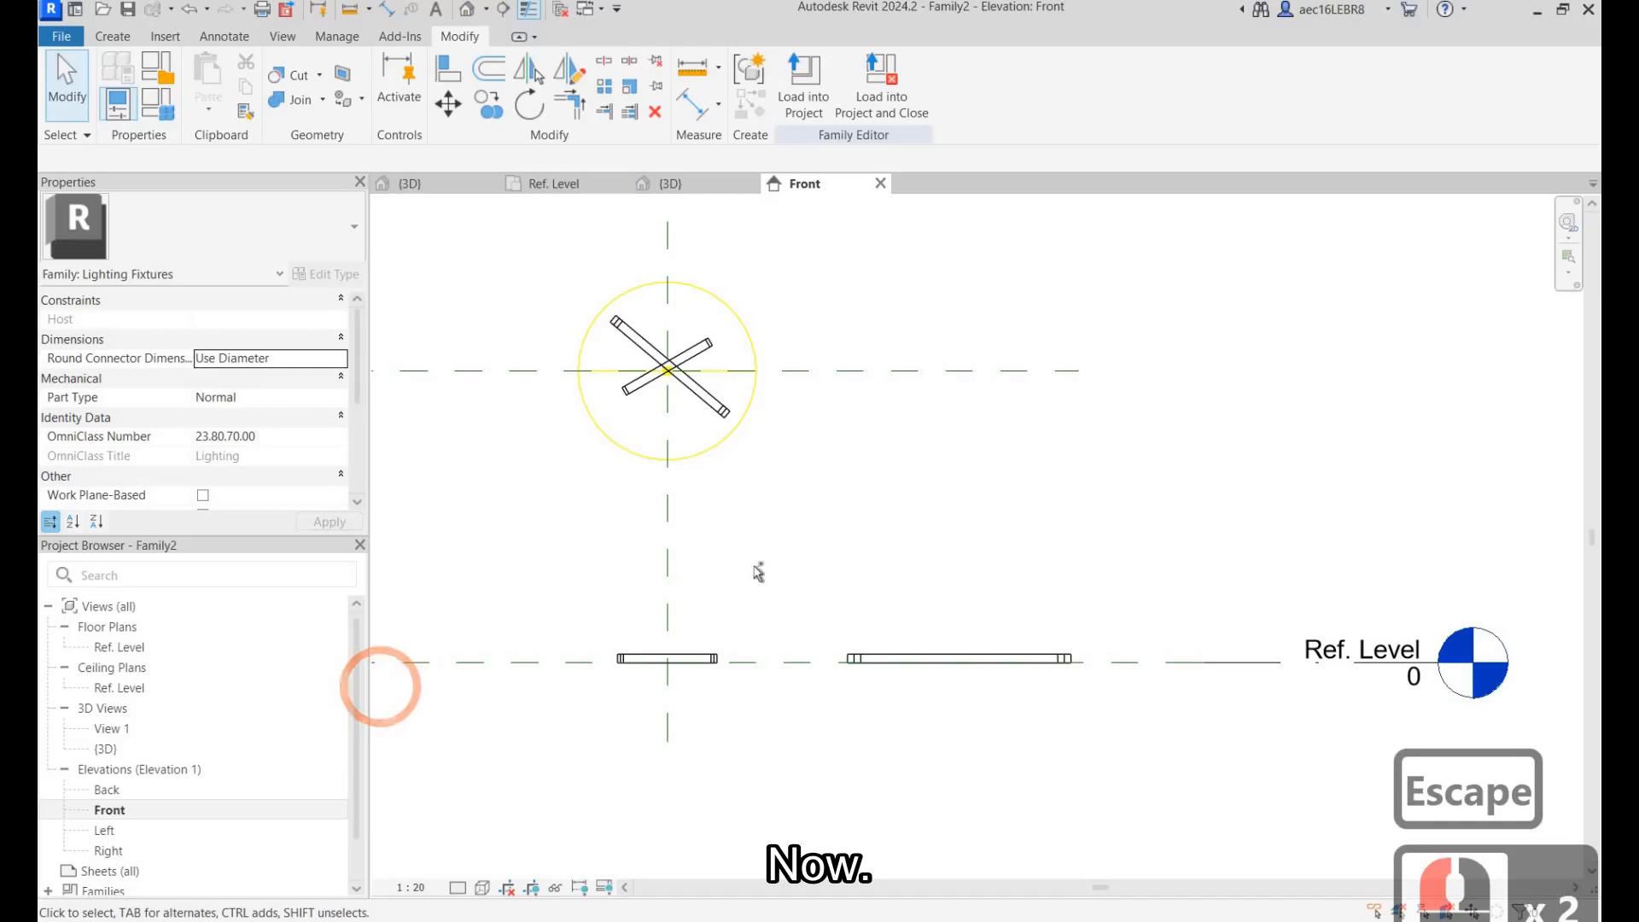
click(861, 658)
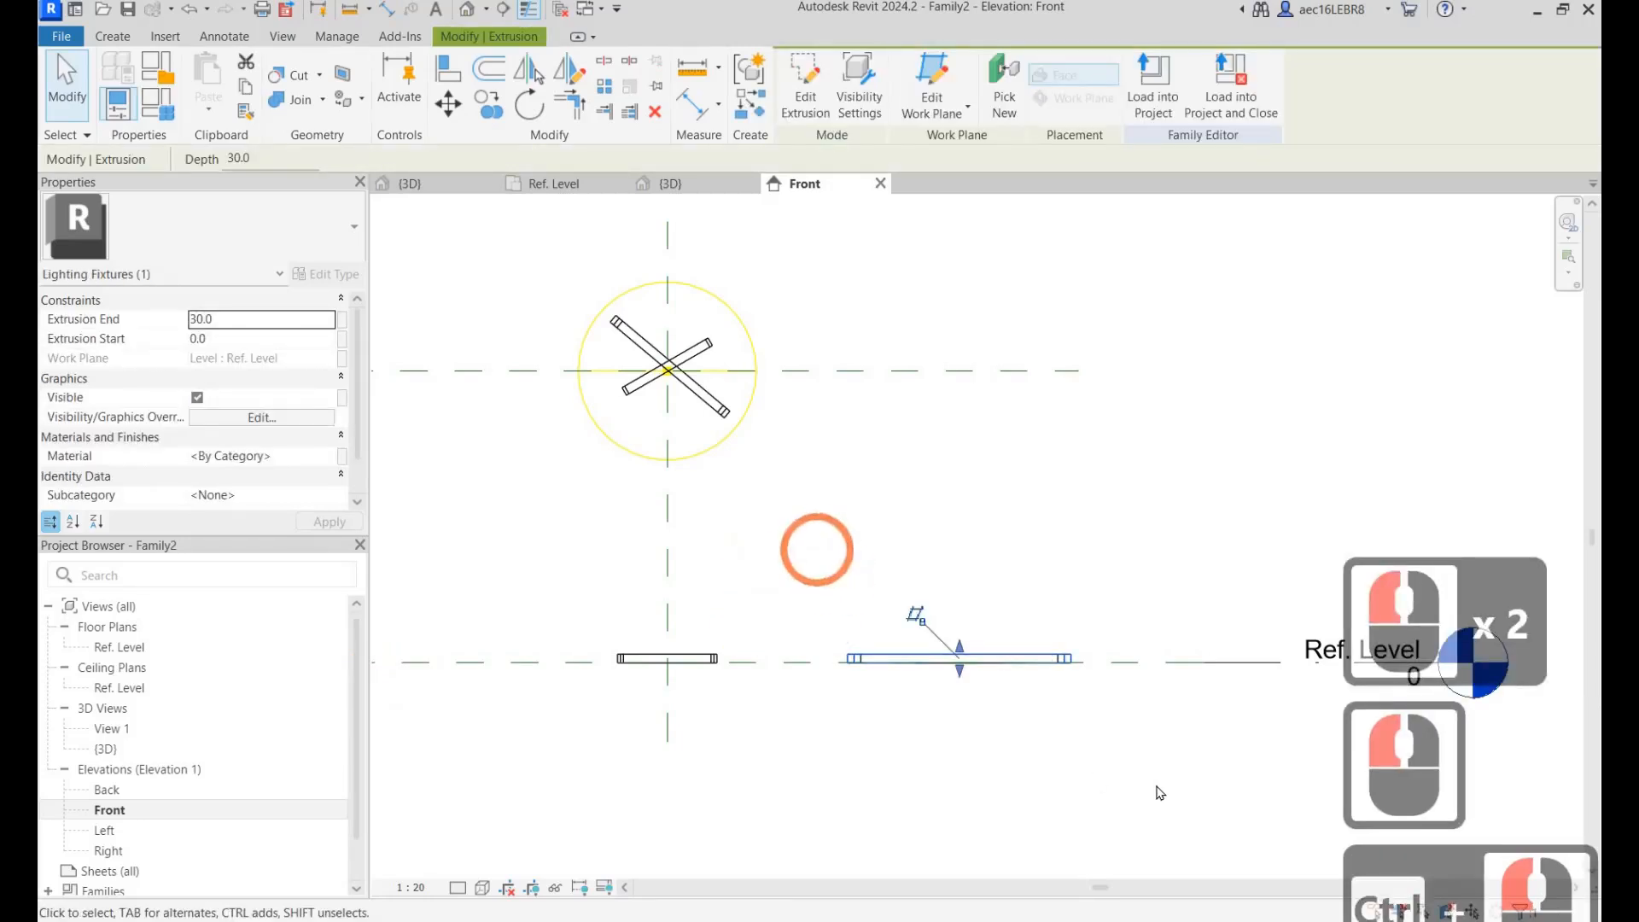
click(801, 512)
drag(791, 504, 1157, 784)
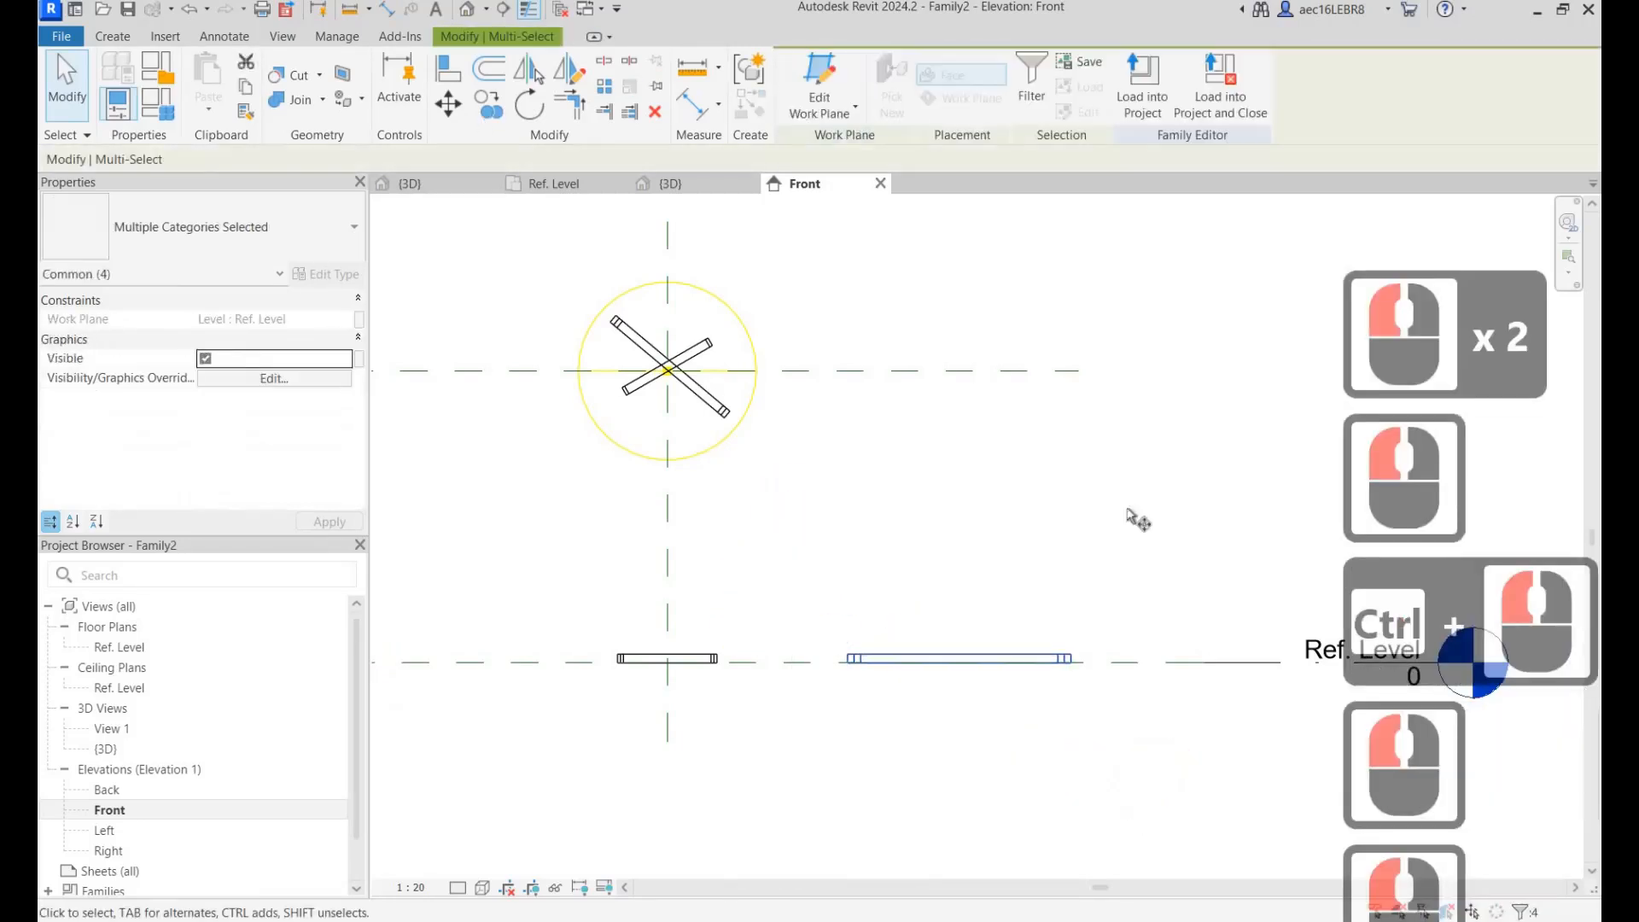
click(490, 109)
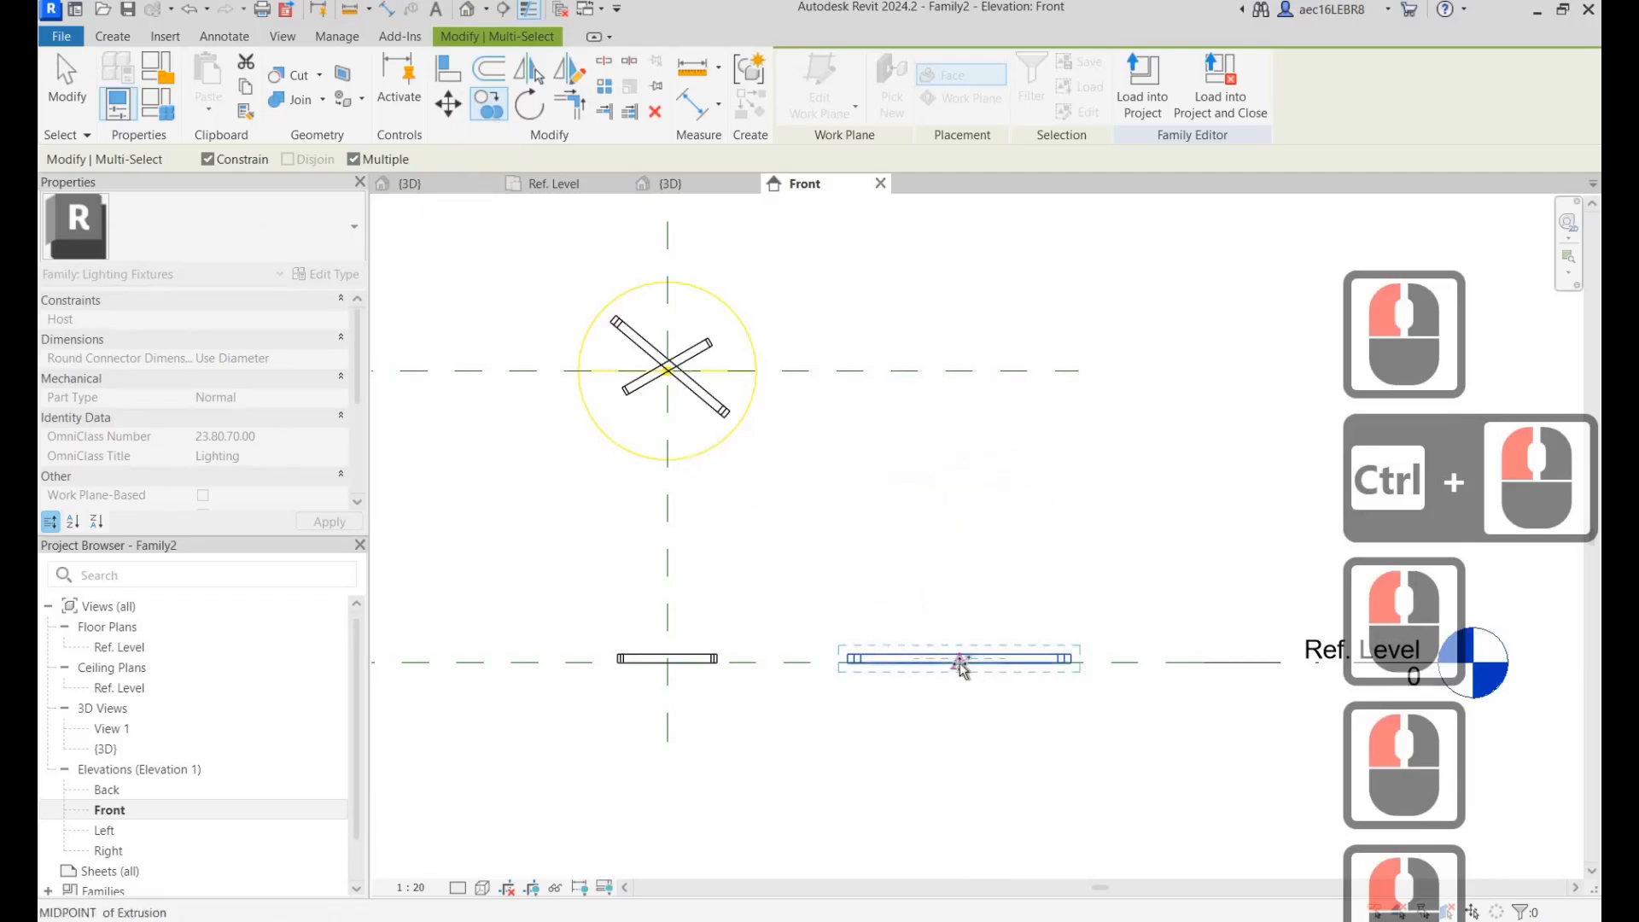
click(959, 659)
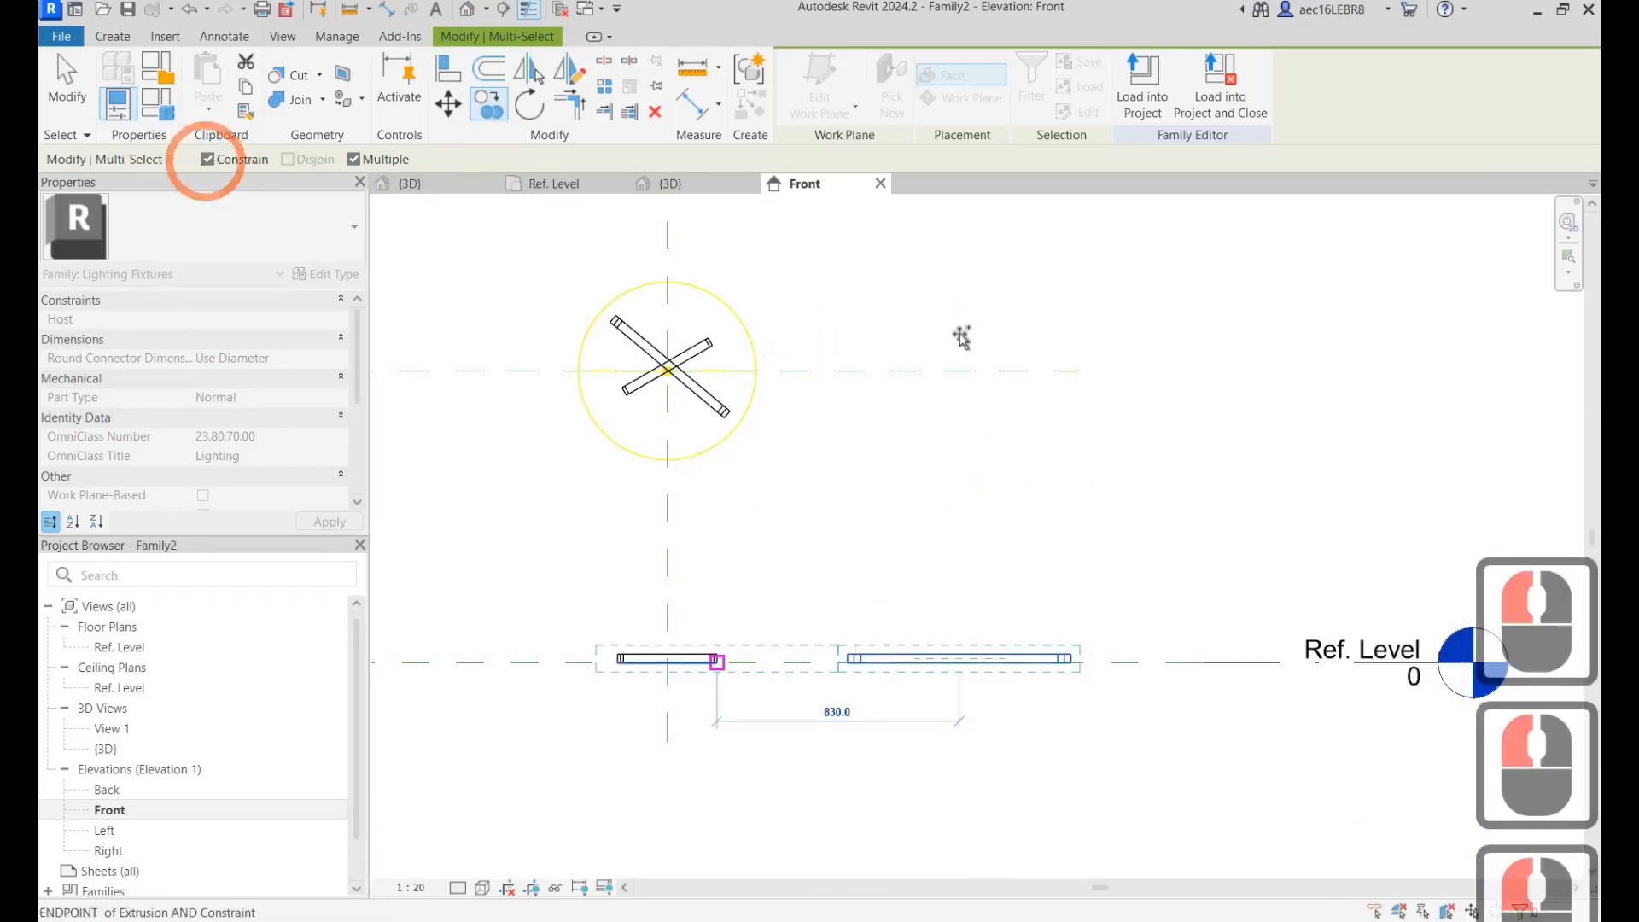
click(208, 159)
click(958, 370)
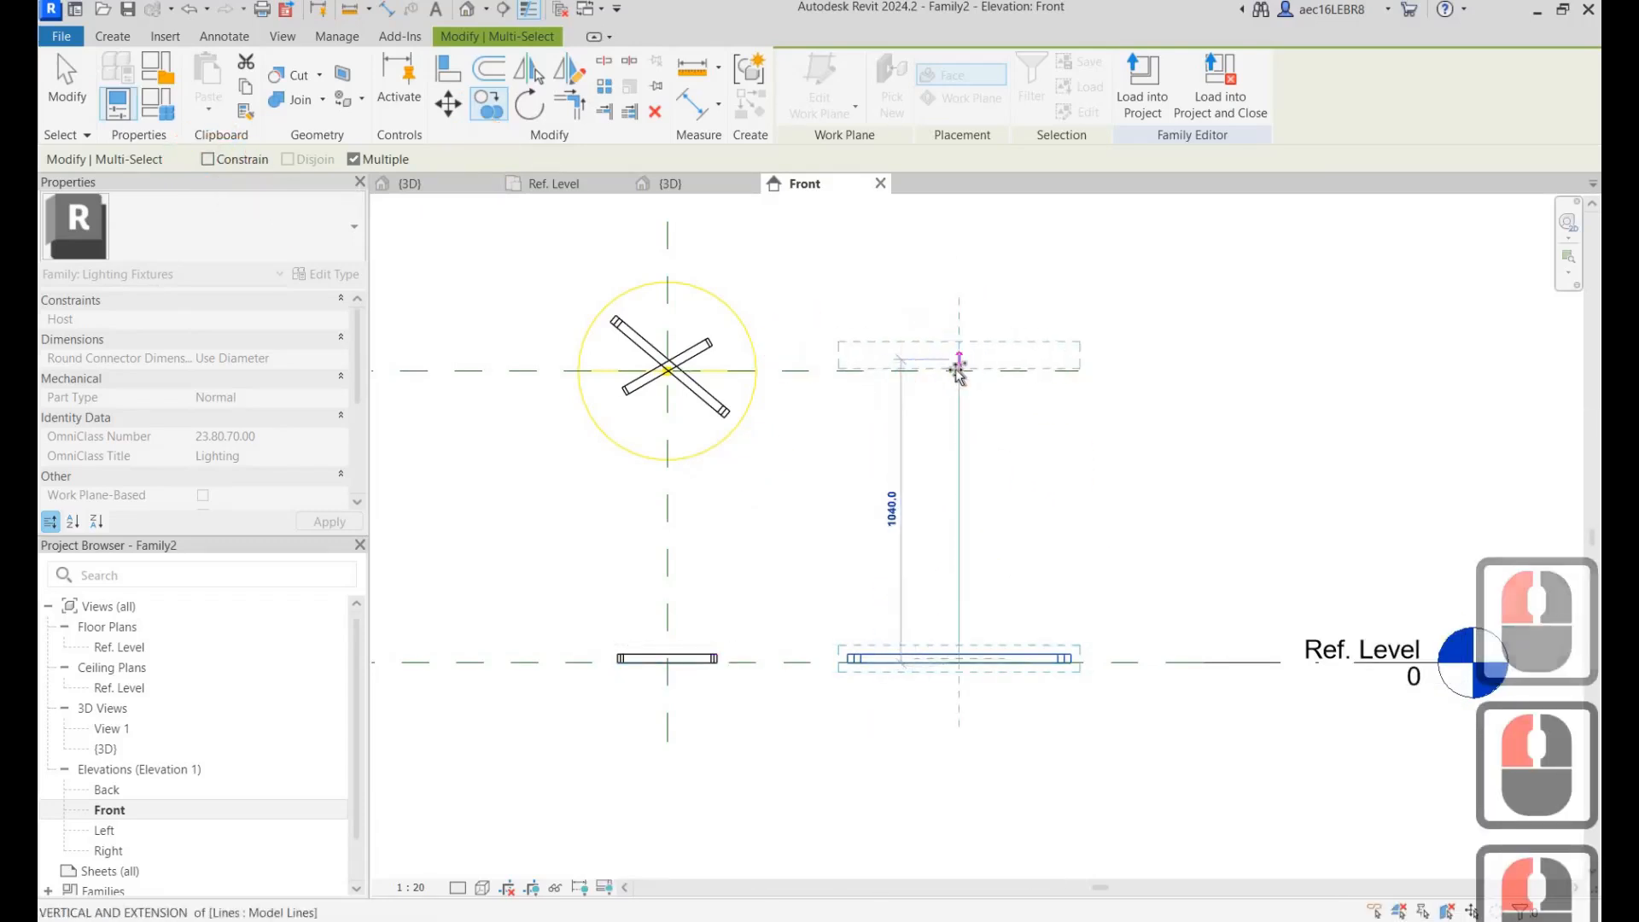
Delete both flat rings lying on the Ref. Level, including the larger one's centre lines.
click(812, 548)
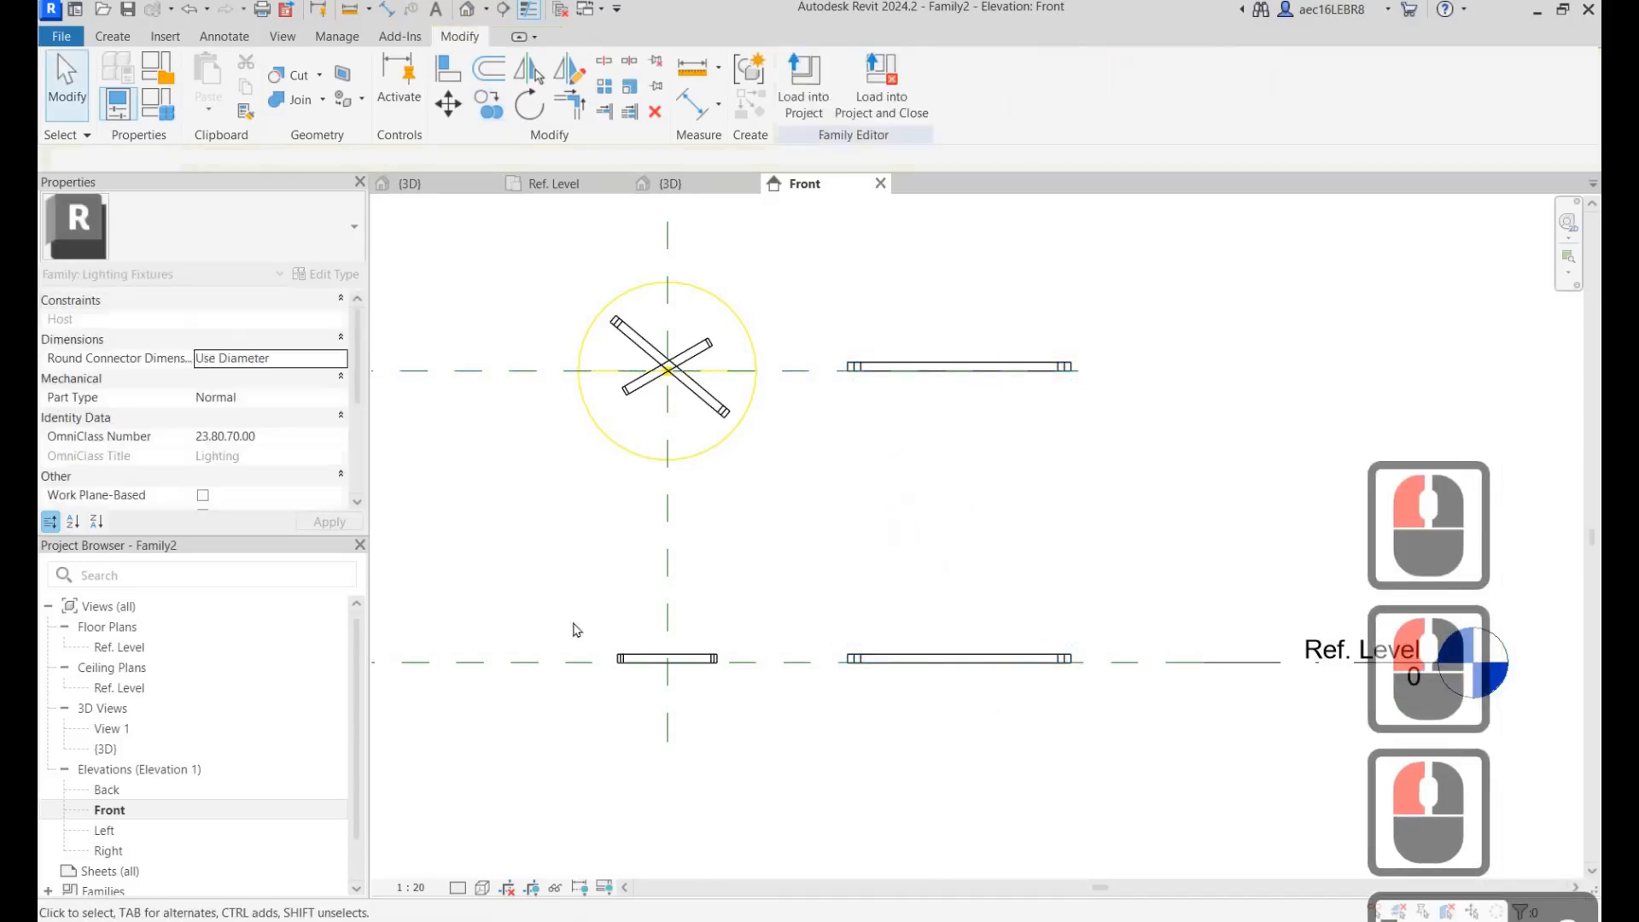
drag(812, 548, 1102, 728)
drag(556, 594, 1110, 701)
key(Escape)
key(Escape)
key(Escape)
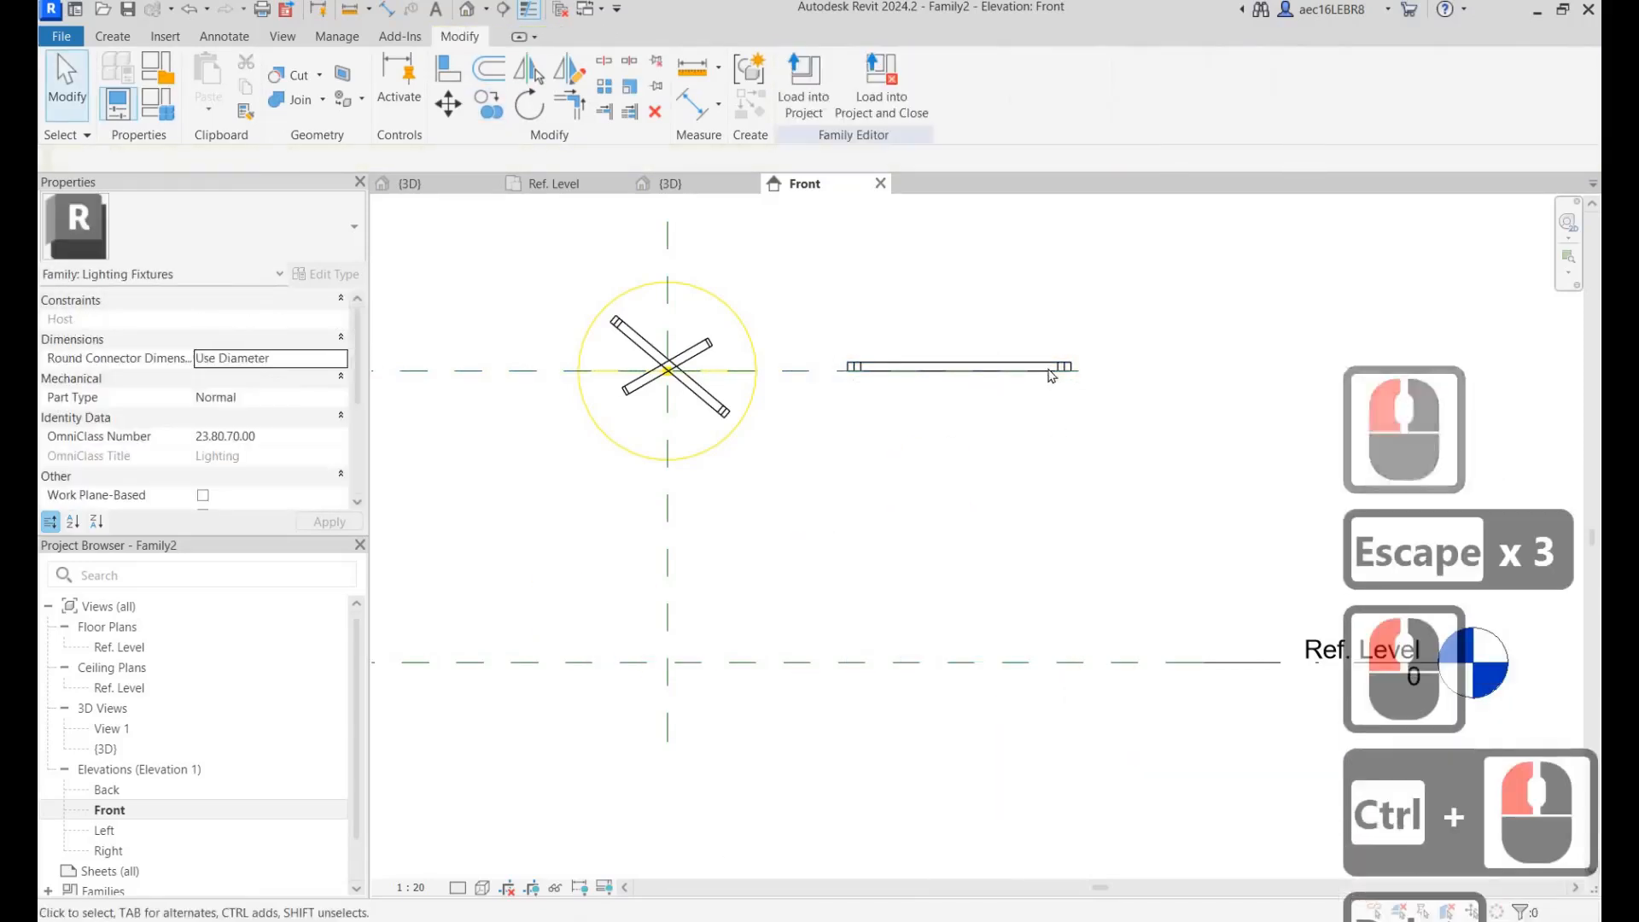
Rotate the flat enlarged ring and its centre lines 35° counterclockwise about their centre in the Front elevation.
click(1046, 366)
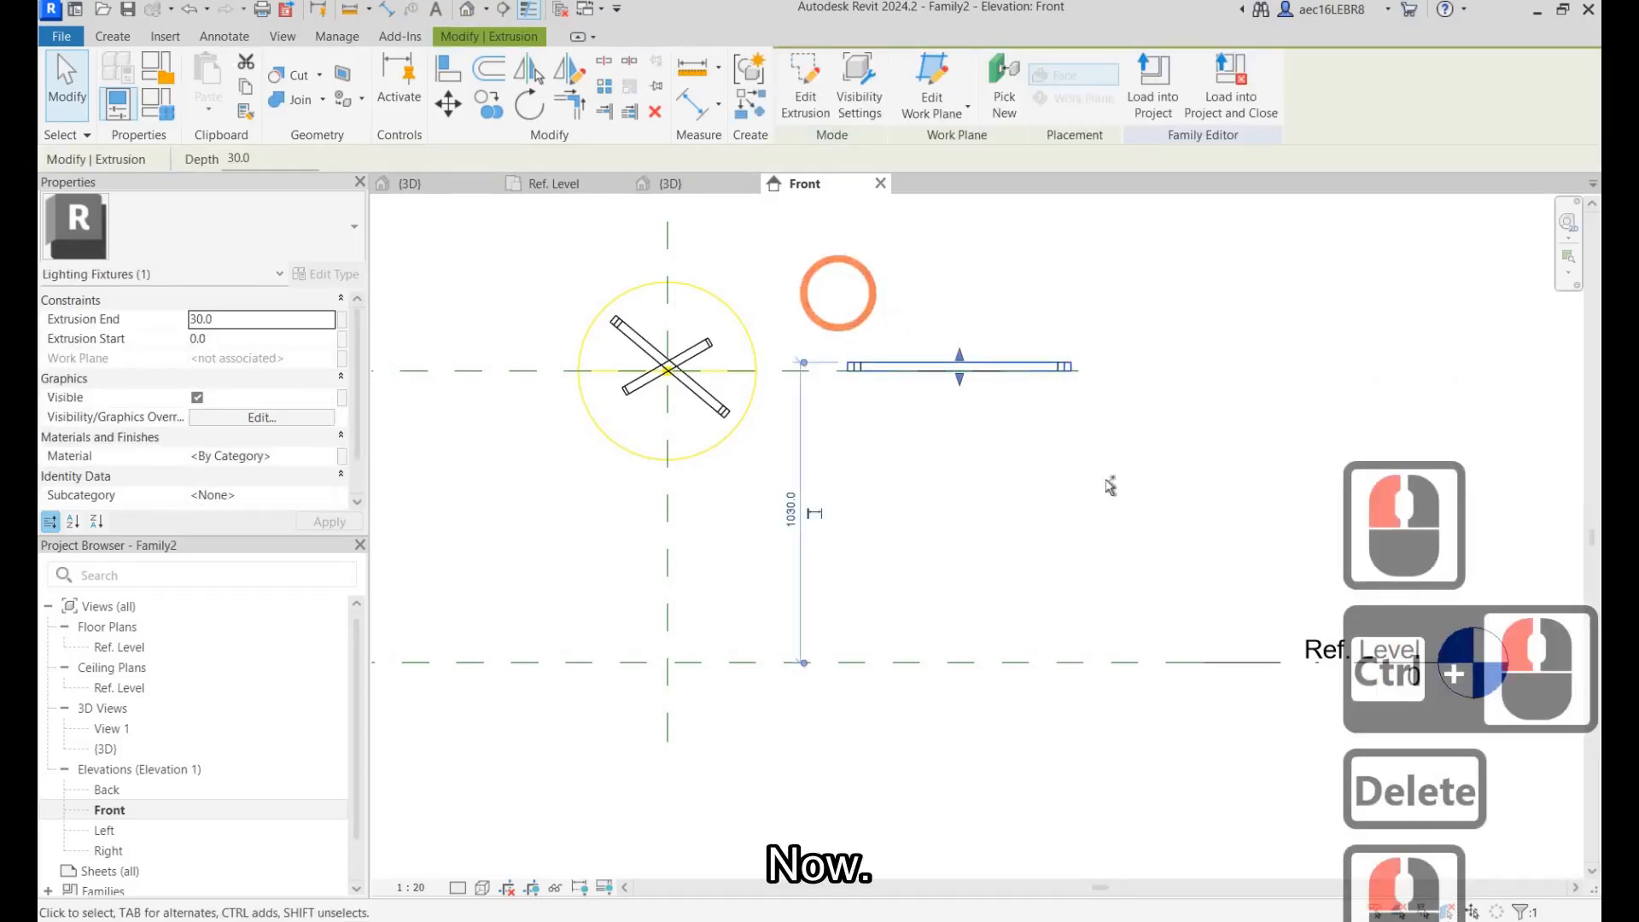
ctrl+drag(1091, 478, 1104, 479)
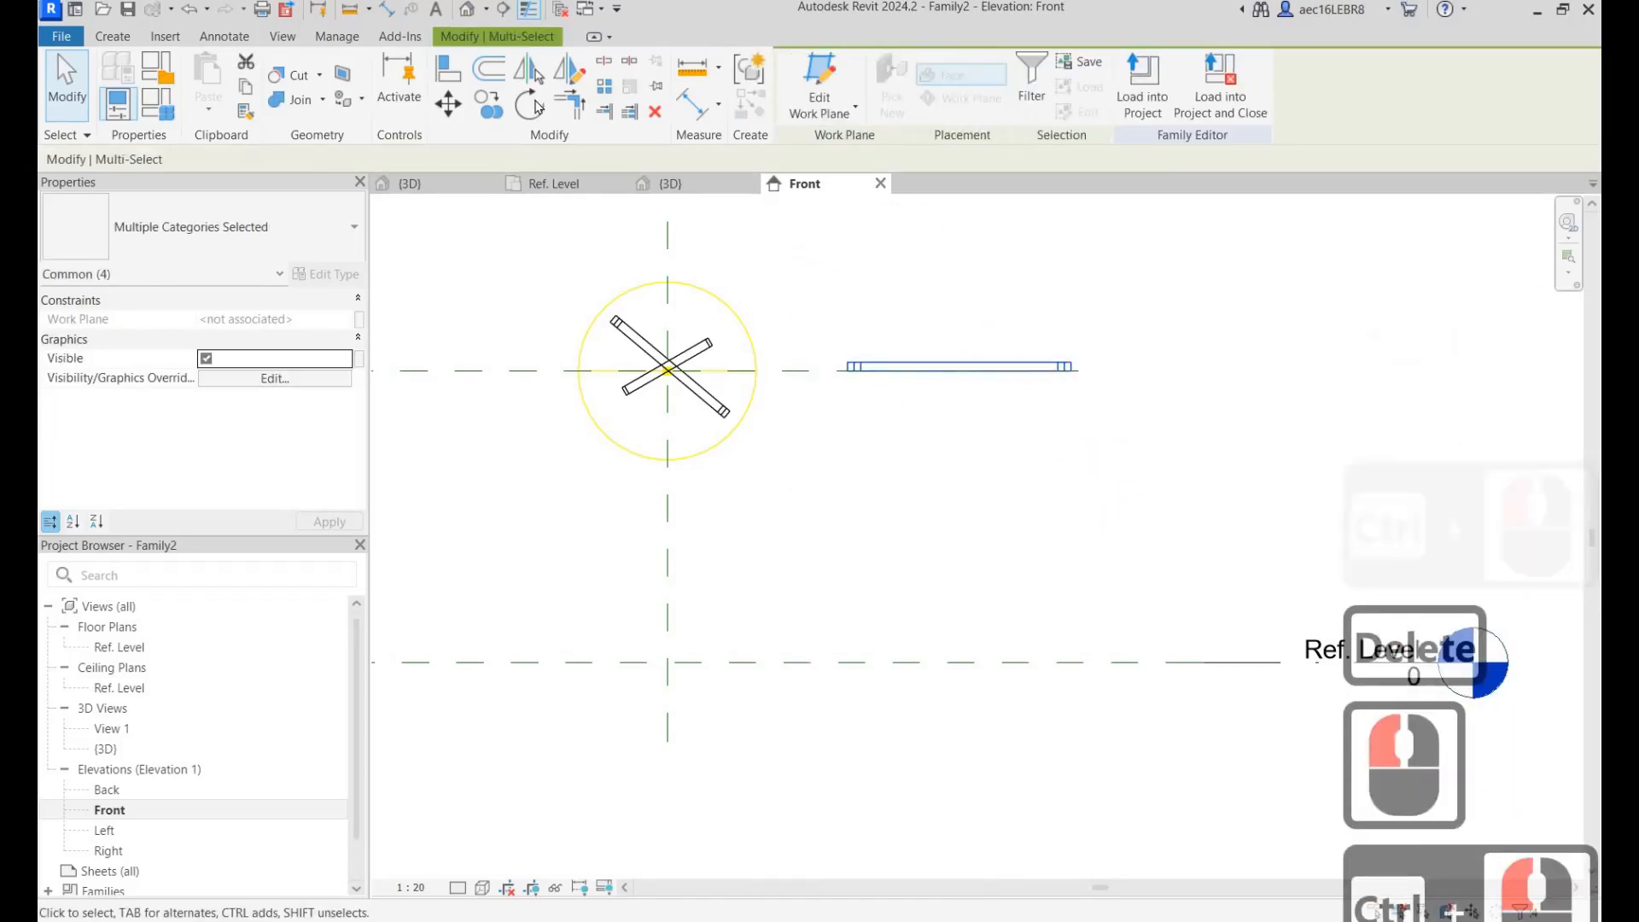
click(530, 104)
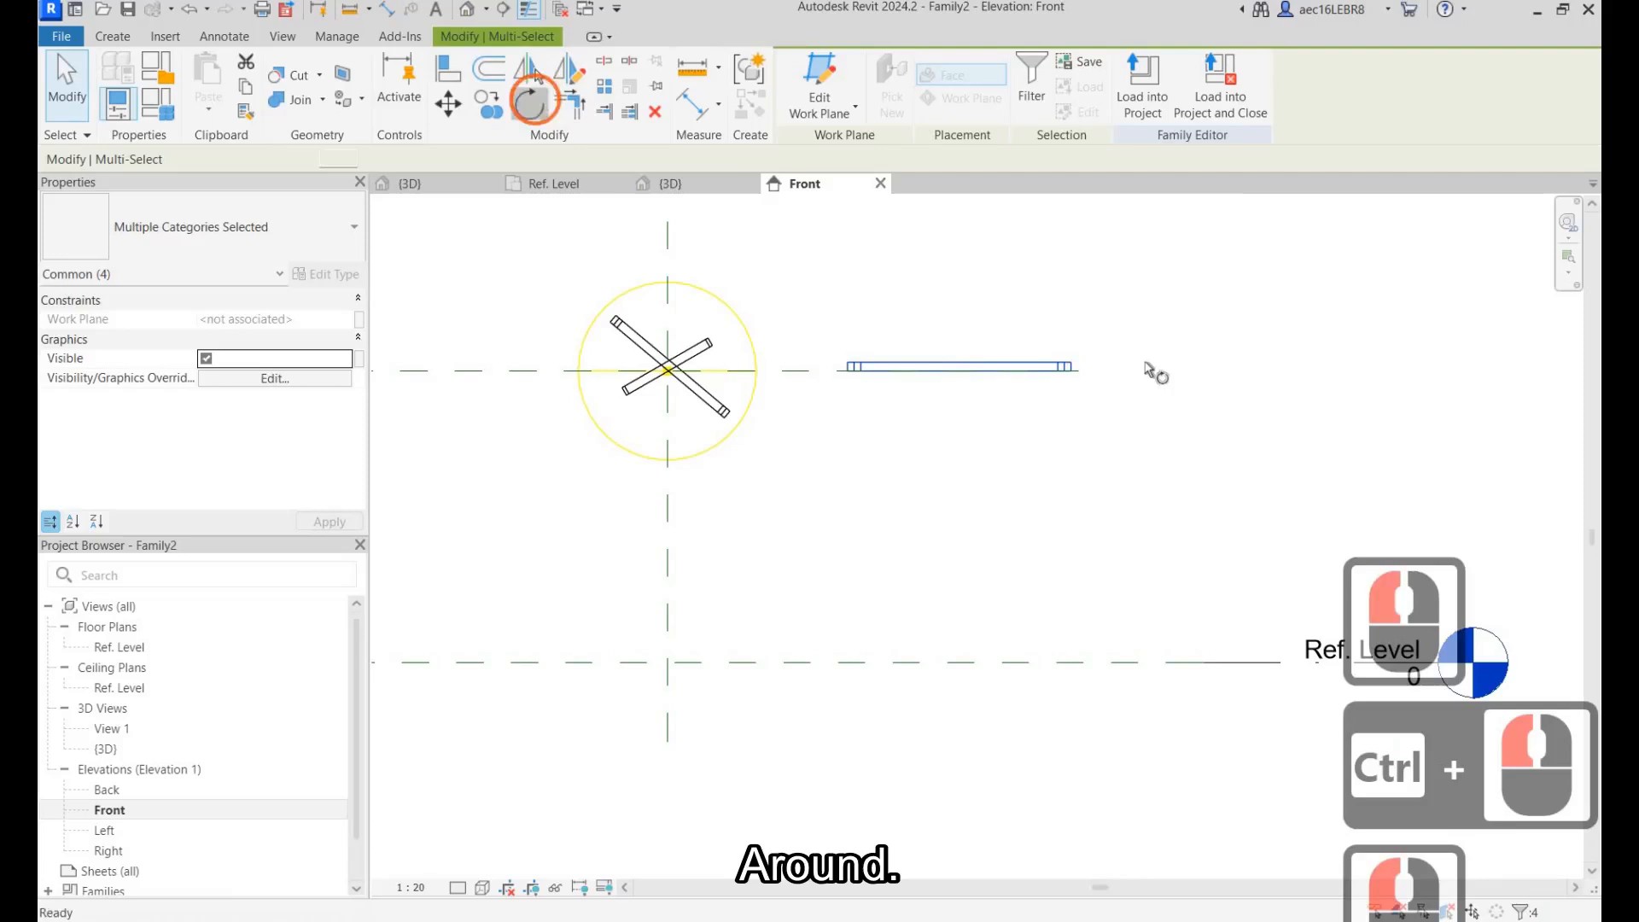
click(1164, 299)
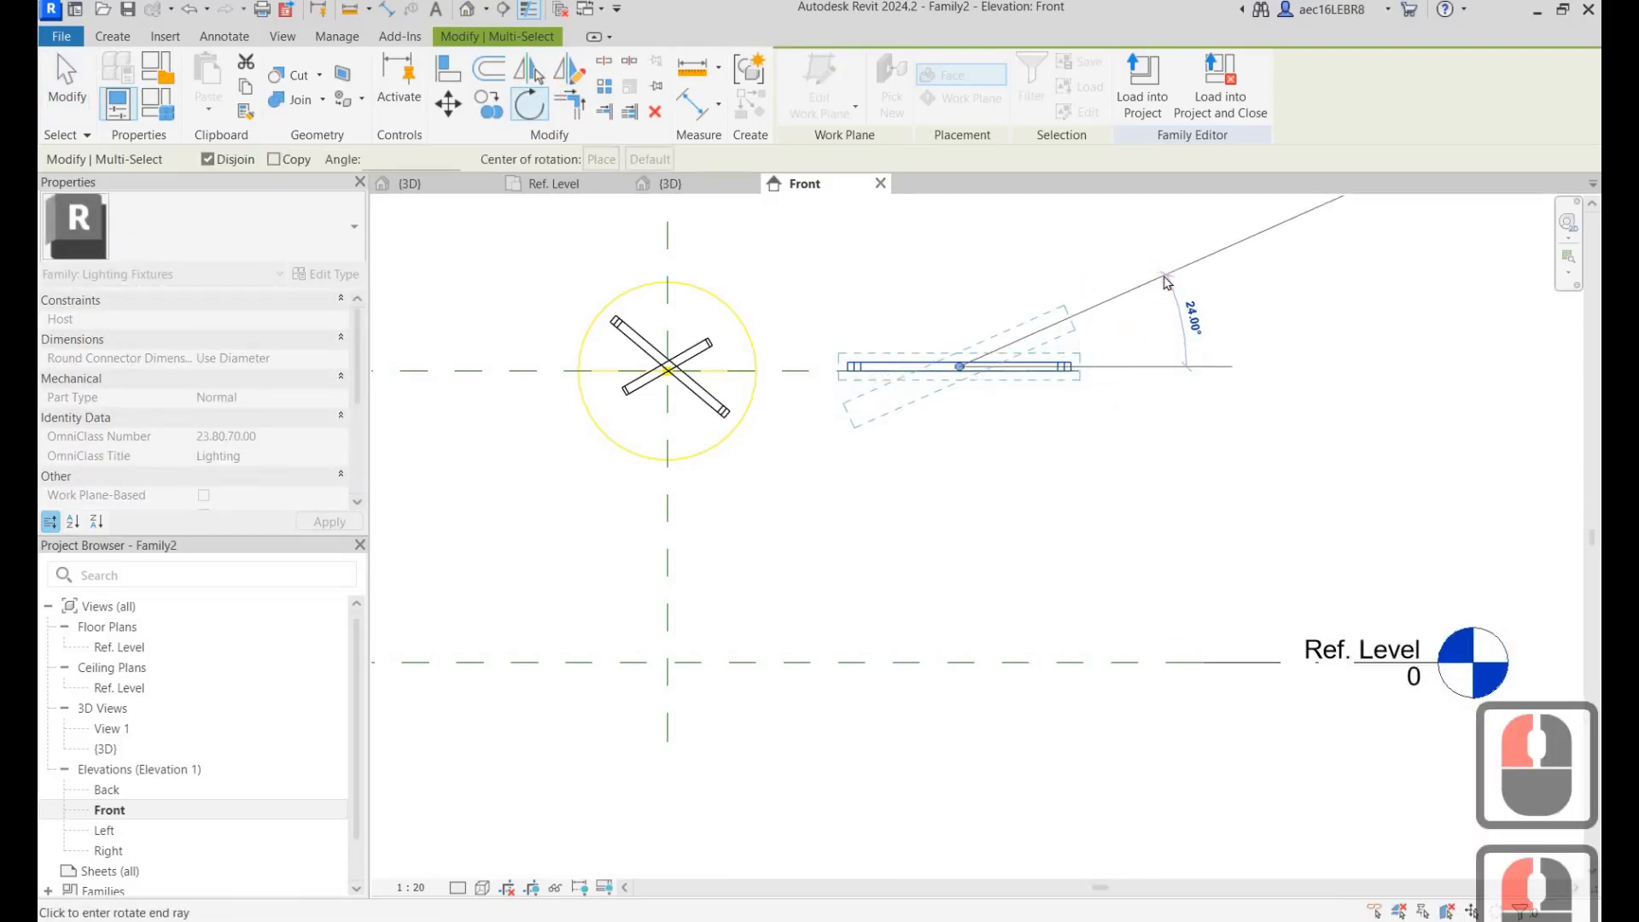
text(35)
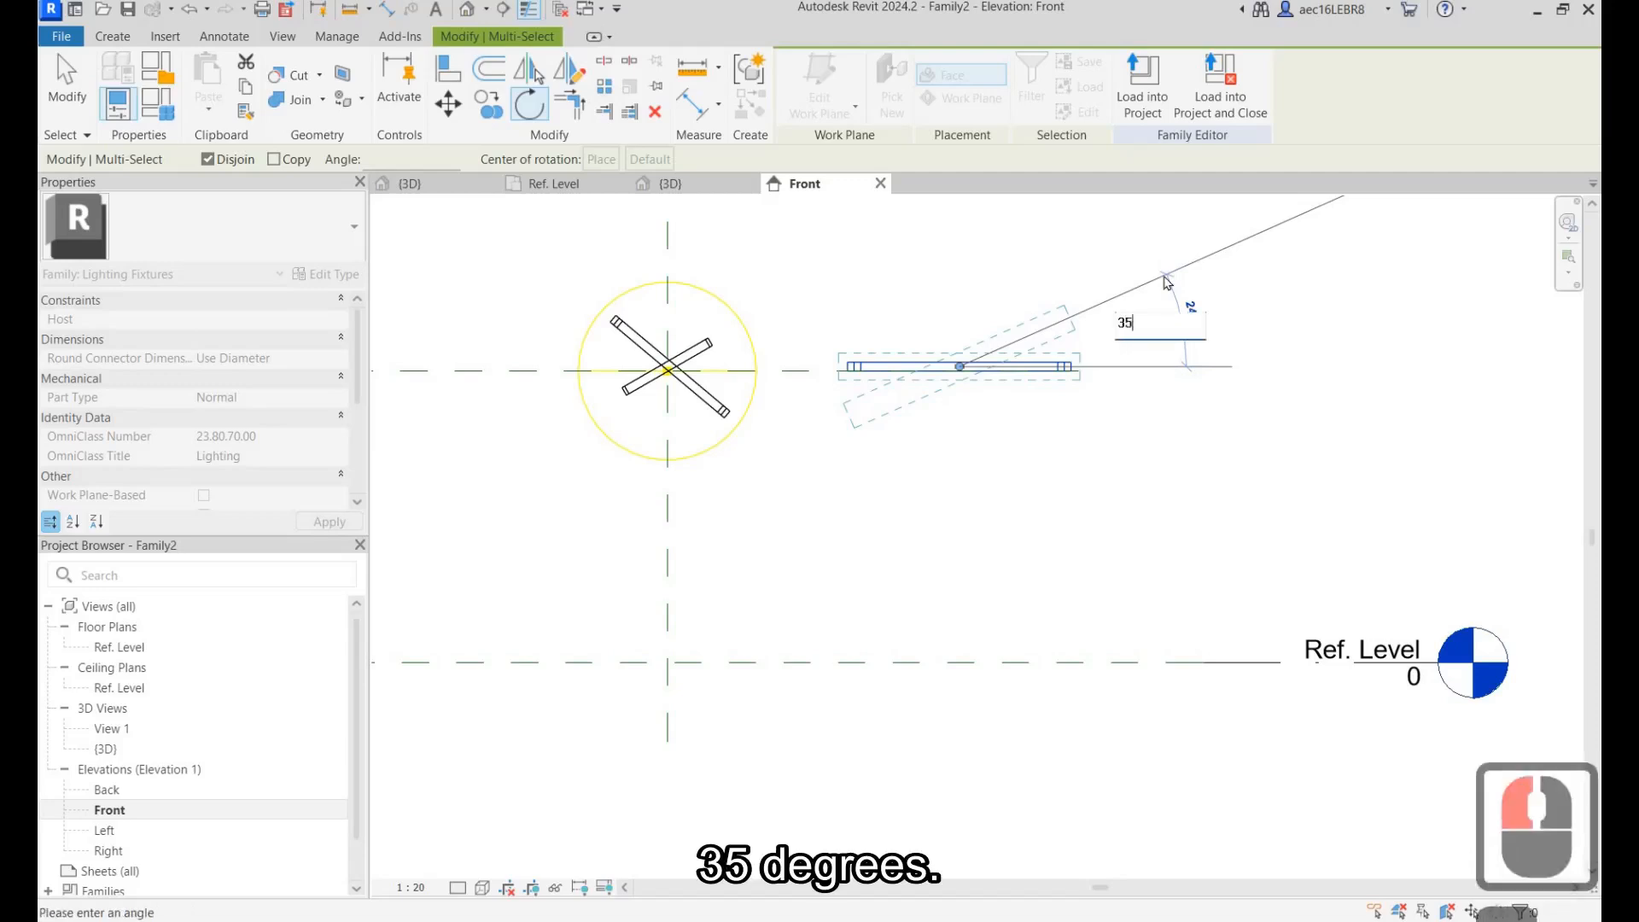
key(Return)
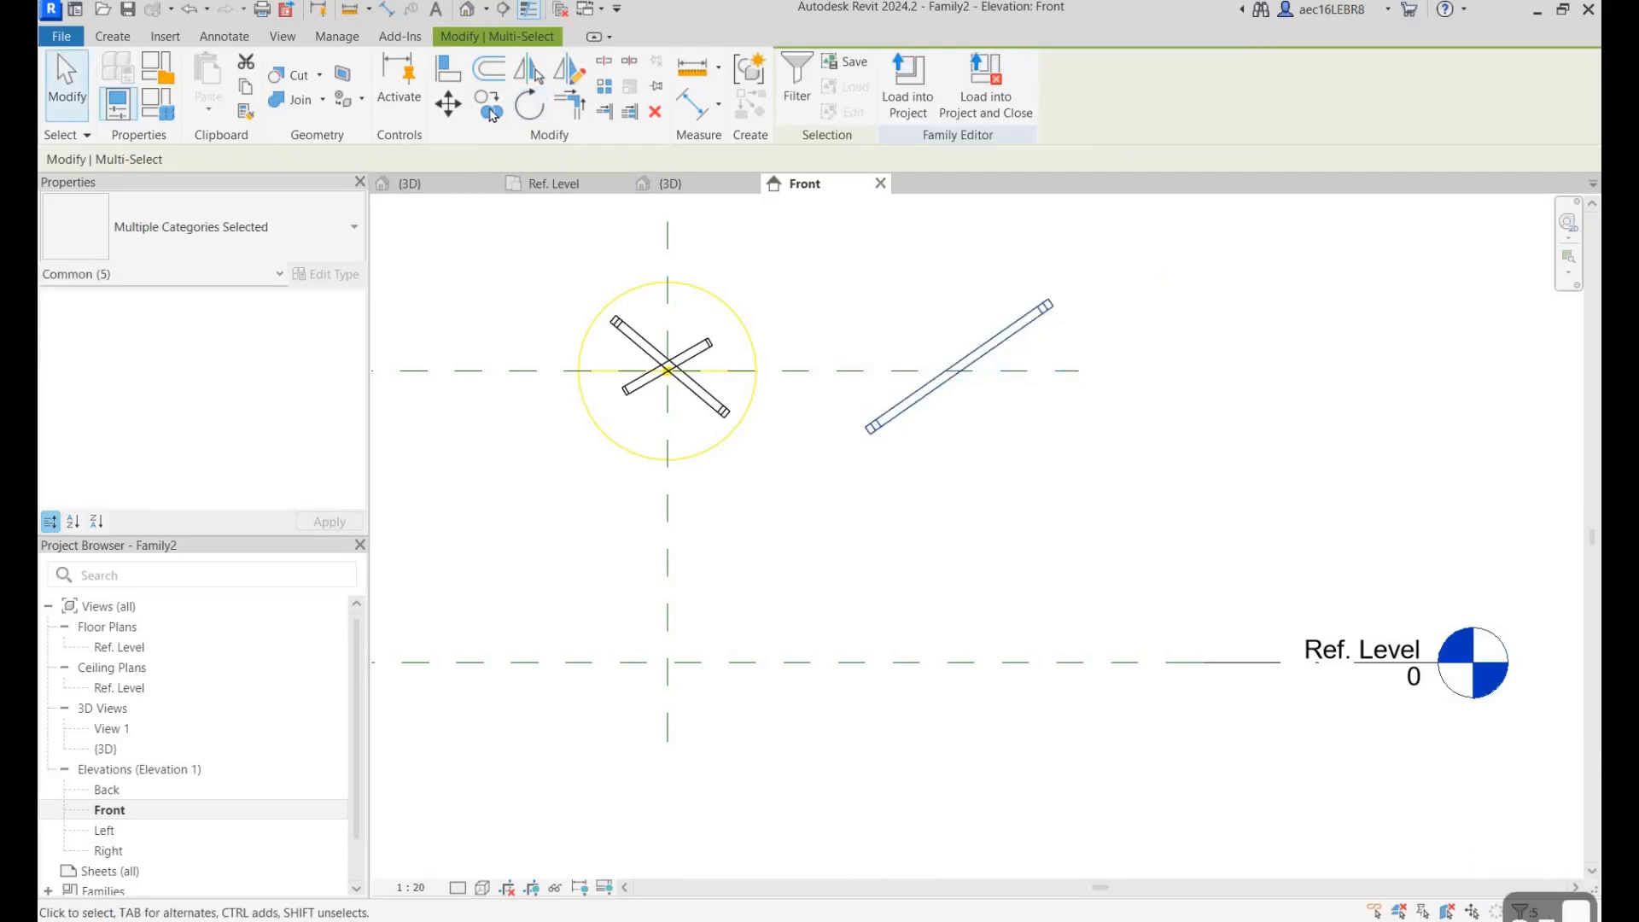
click(448, 104)
click(991, 320)
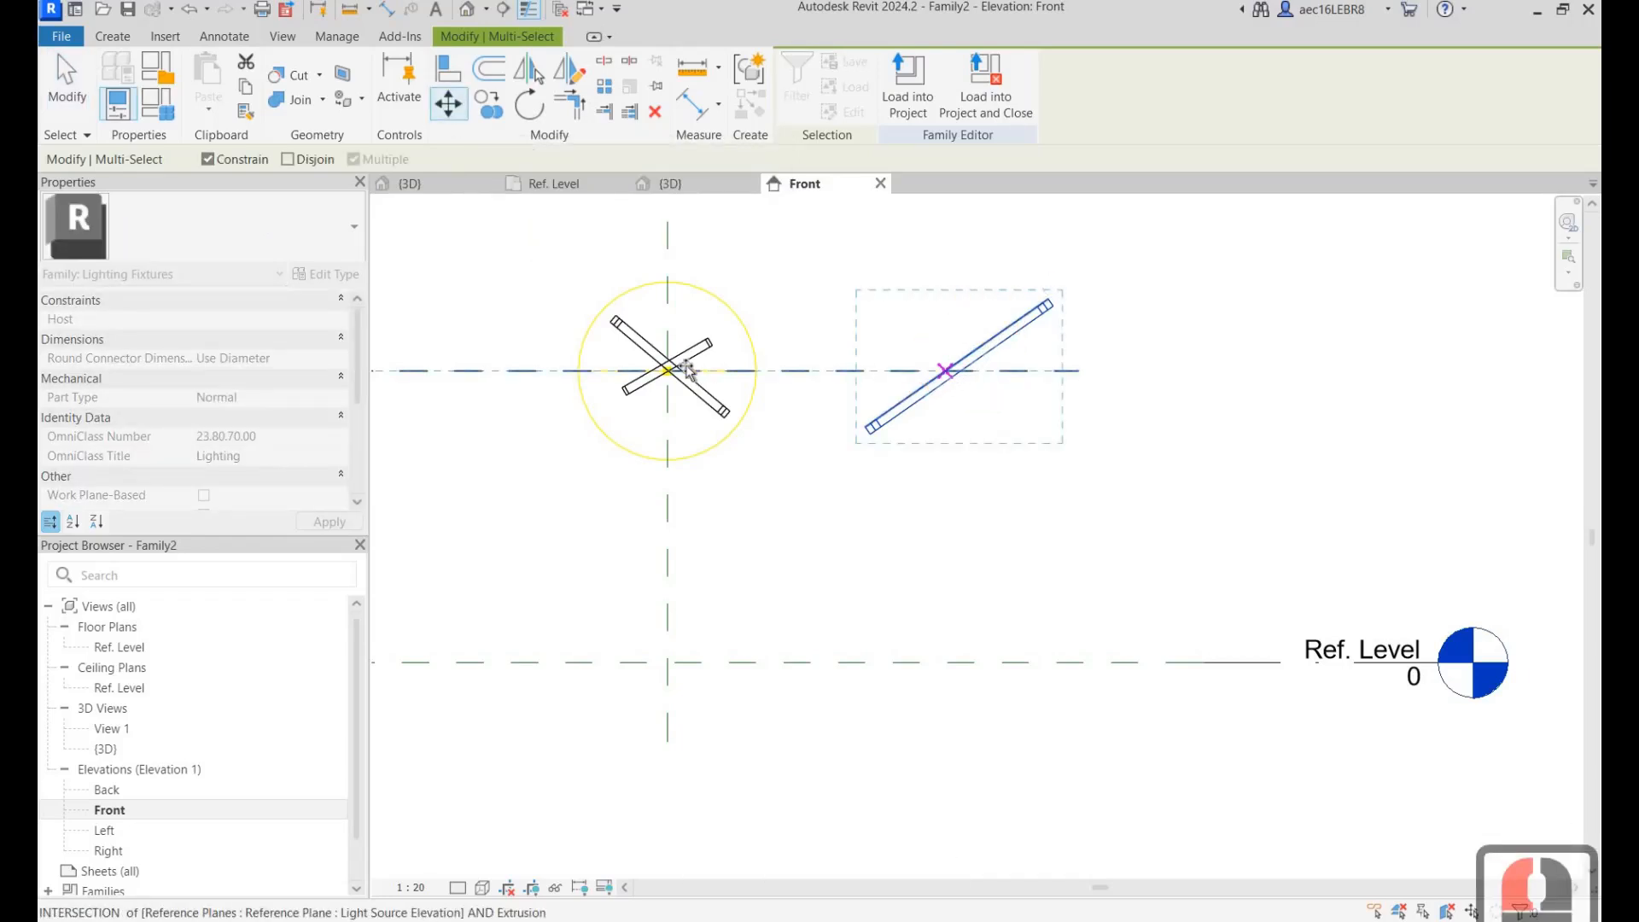
click(956, 362)
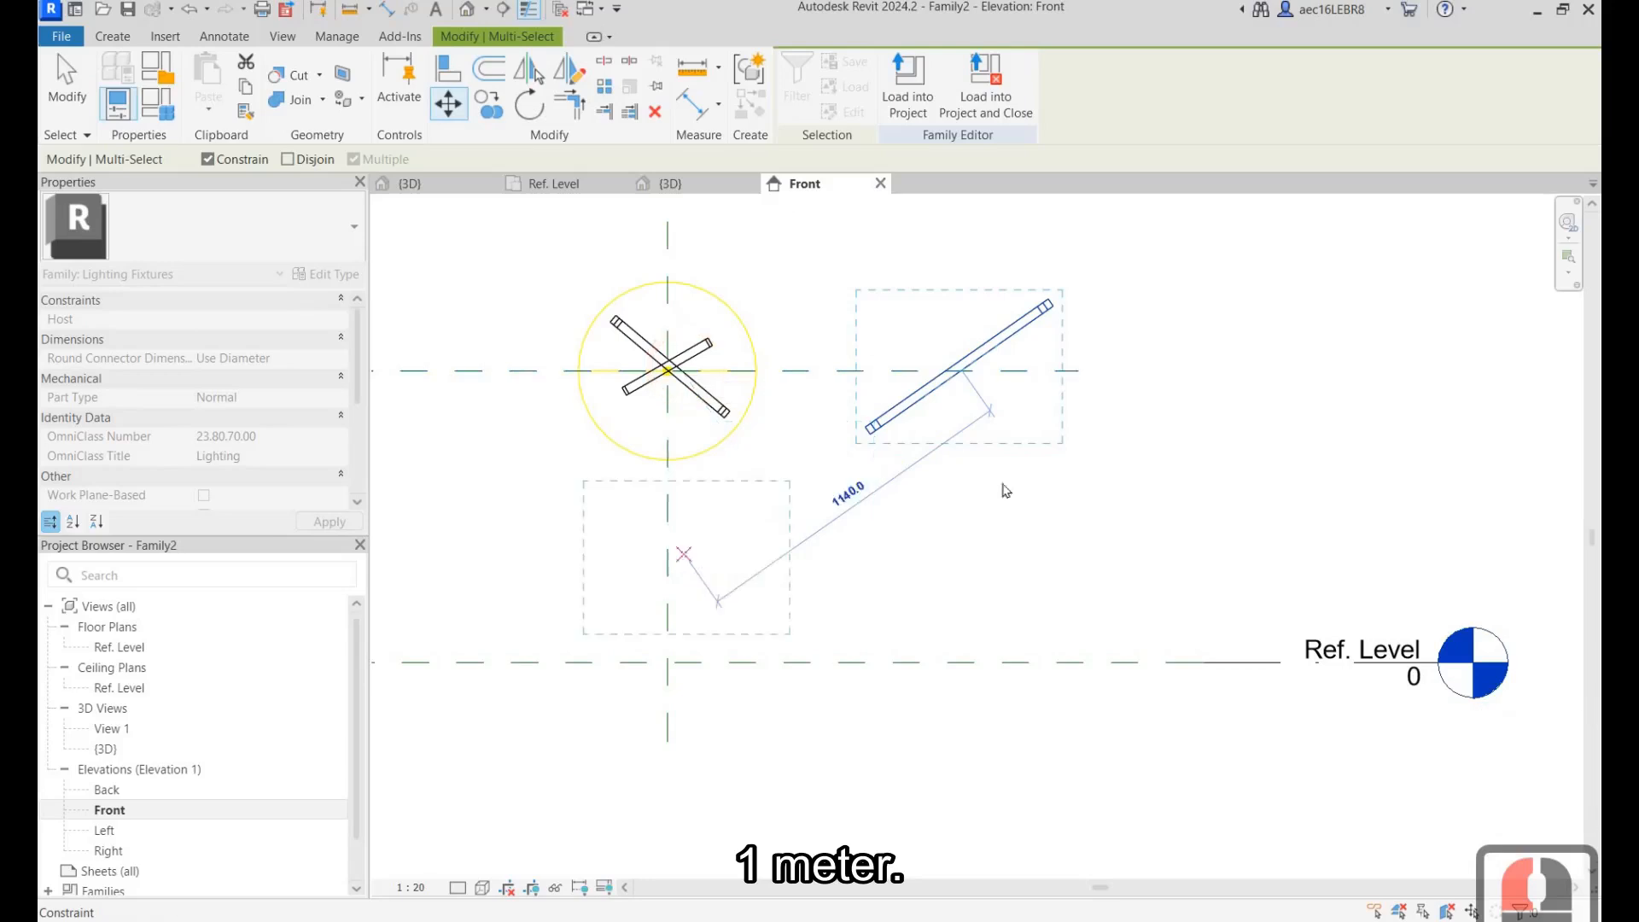
key(Escape)
key(Escape)
Copy the slanted enlarged ring with its centre lines 1000 mm horizontally onto the light source axis, Constrain off.
drag(1028, 495, 1072, 523)
click(488, 104)
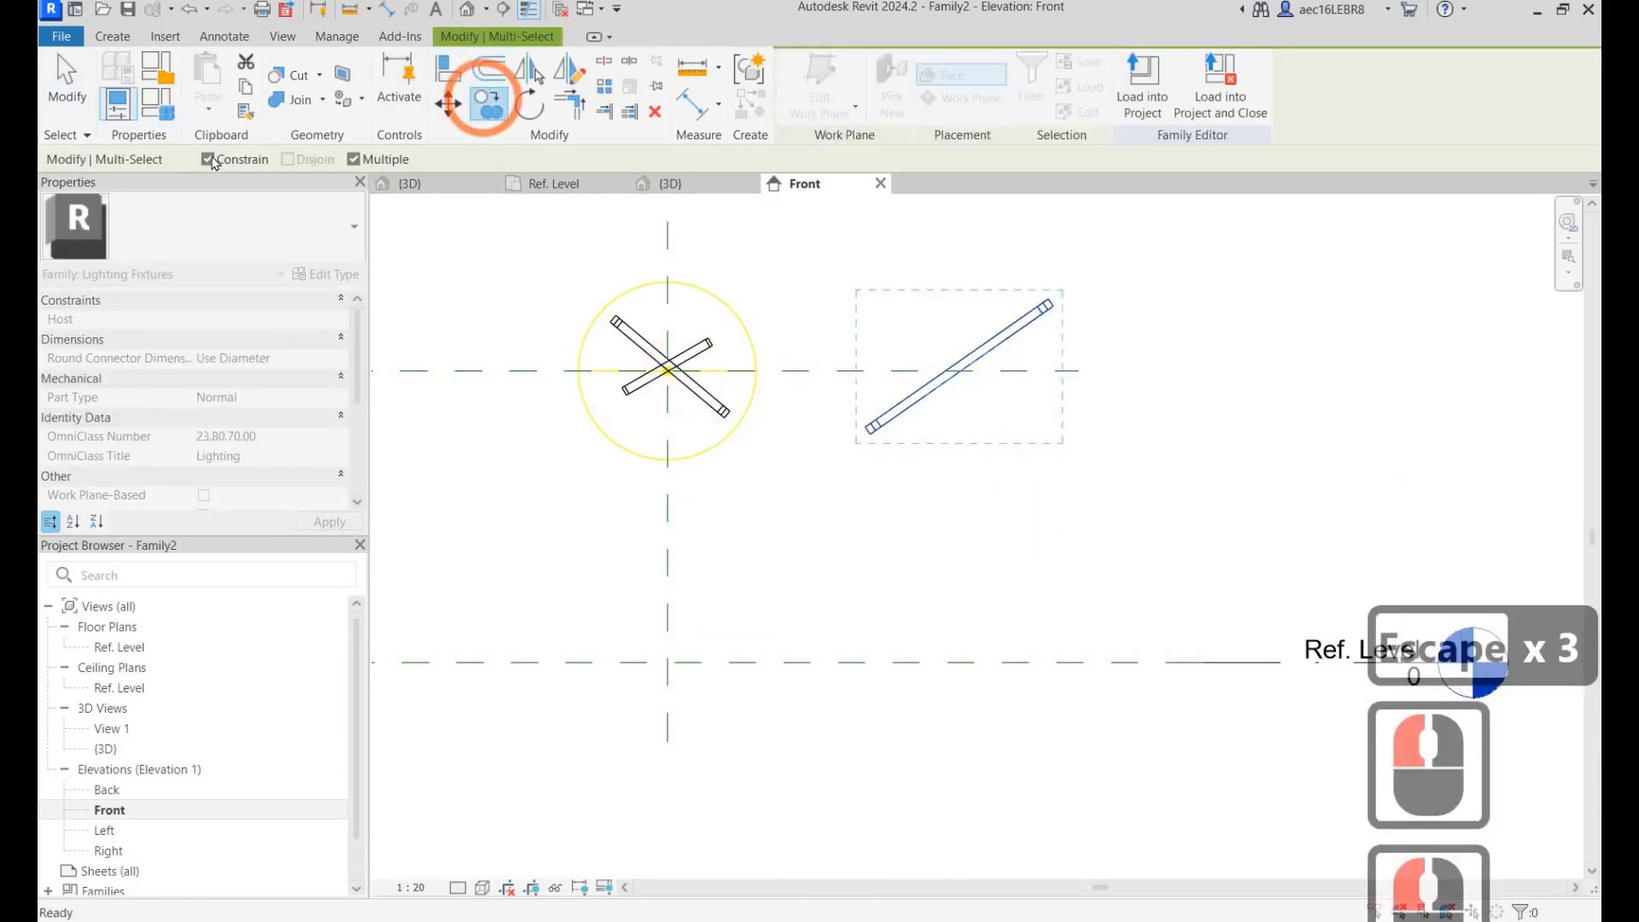
click(207, 159)
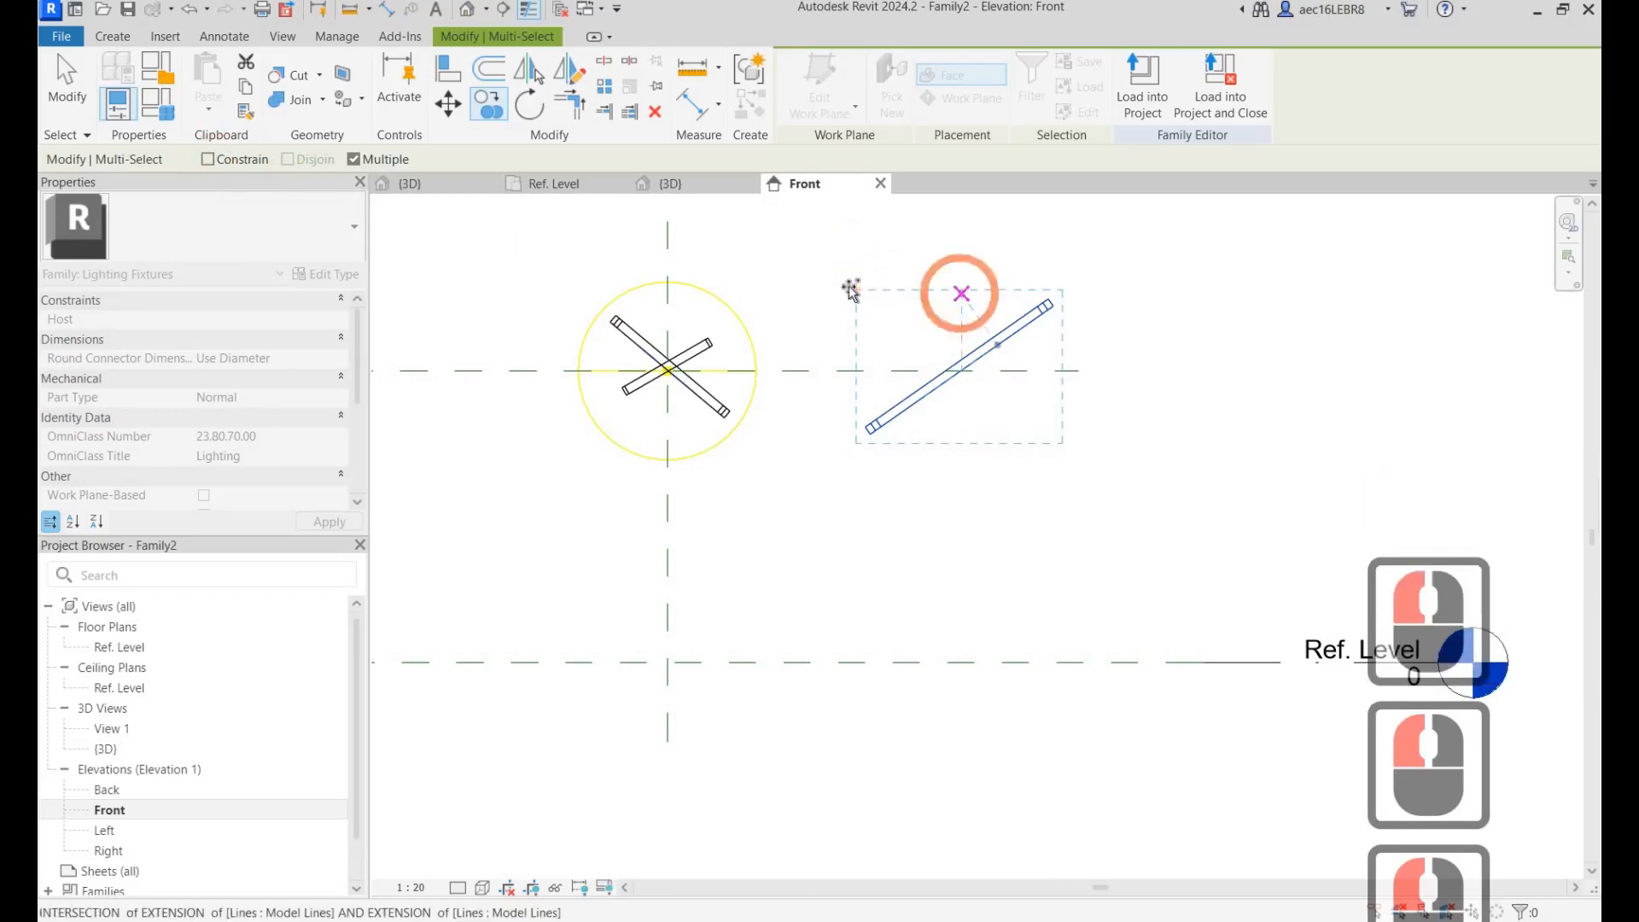
click(849, 294)
text(1000)
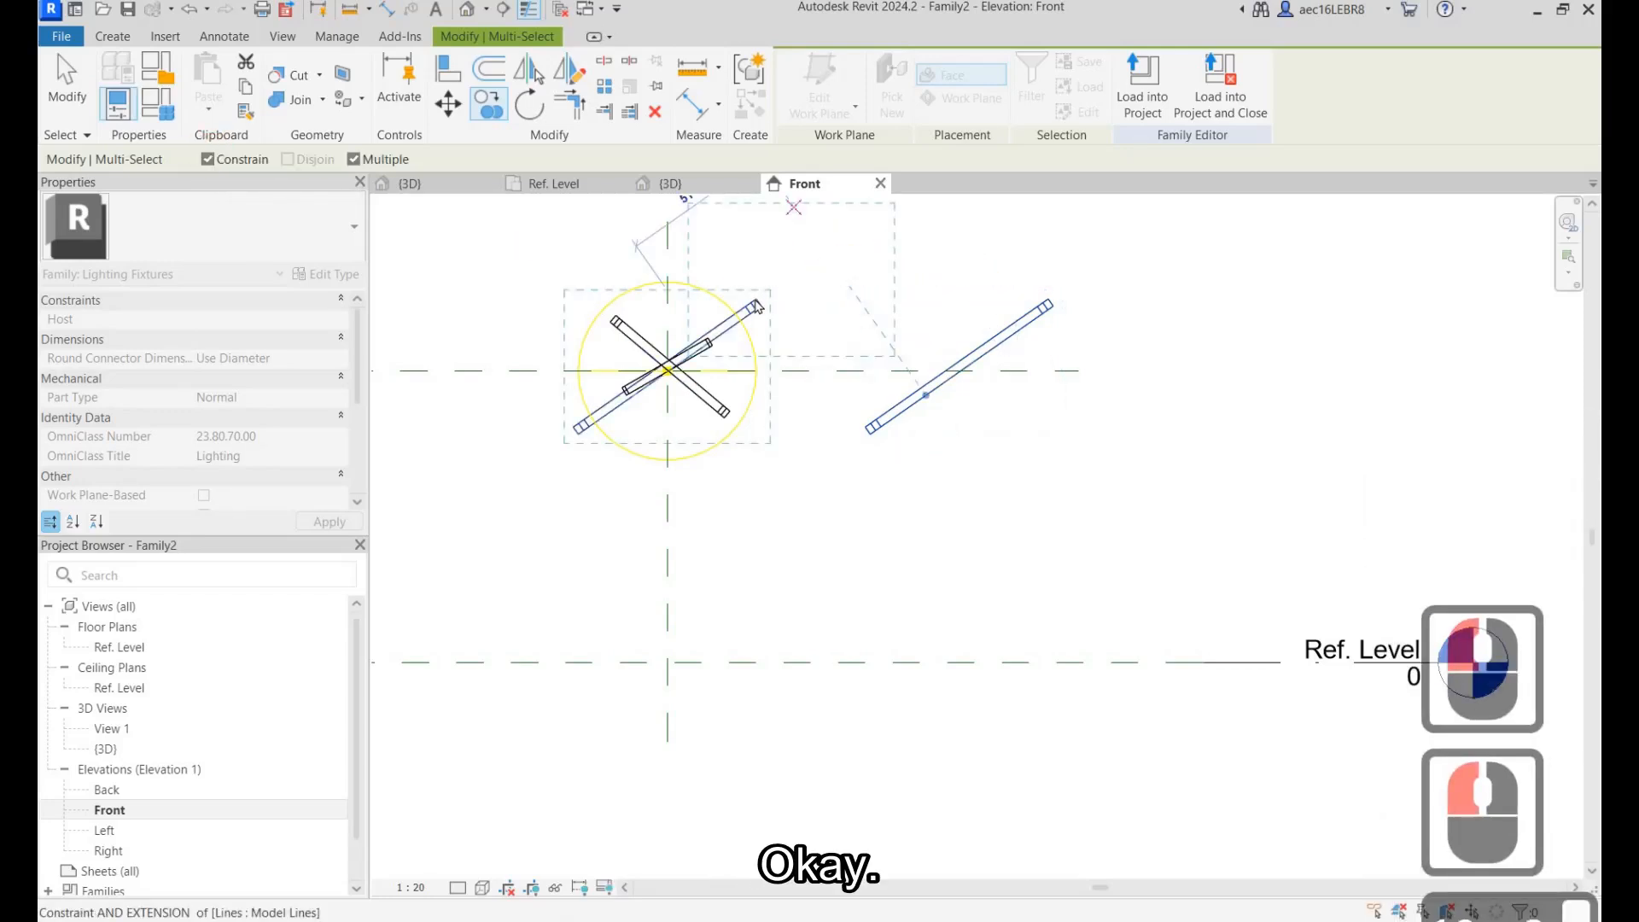
key(Escape)
Move both extrusions of the copied enlarged ring straight up until the ring's lower end reaches the light source elevation plane.
click(748, 307)
scroll(755, 299, up, 8)
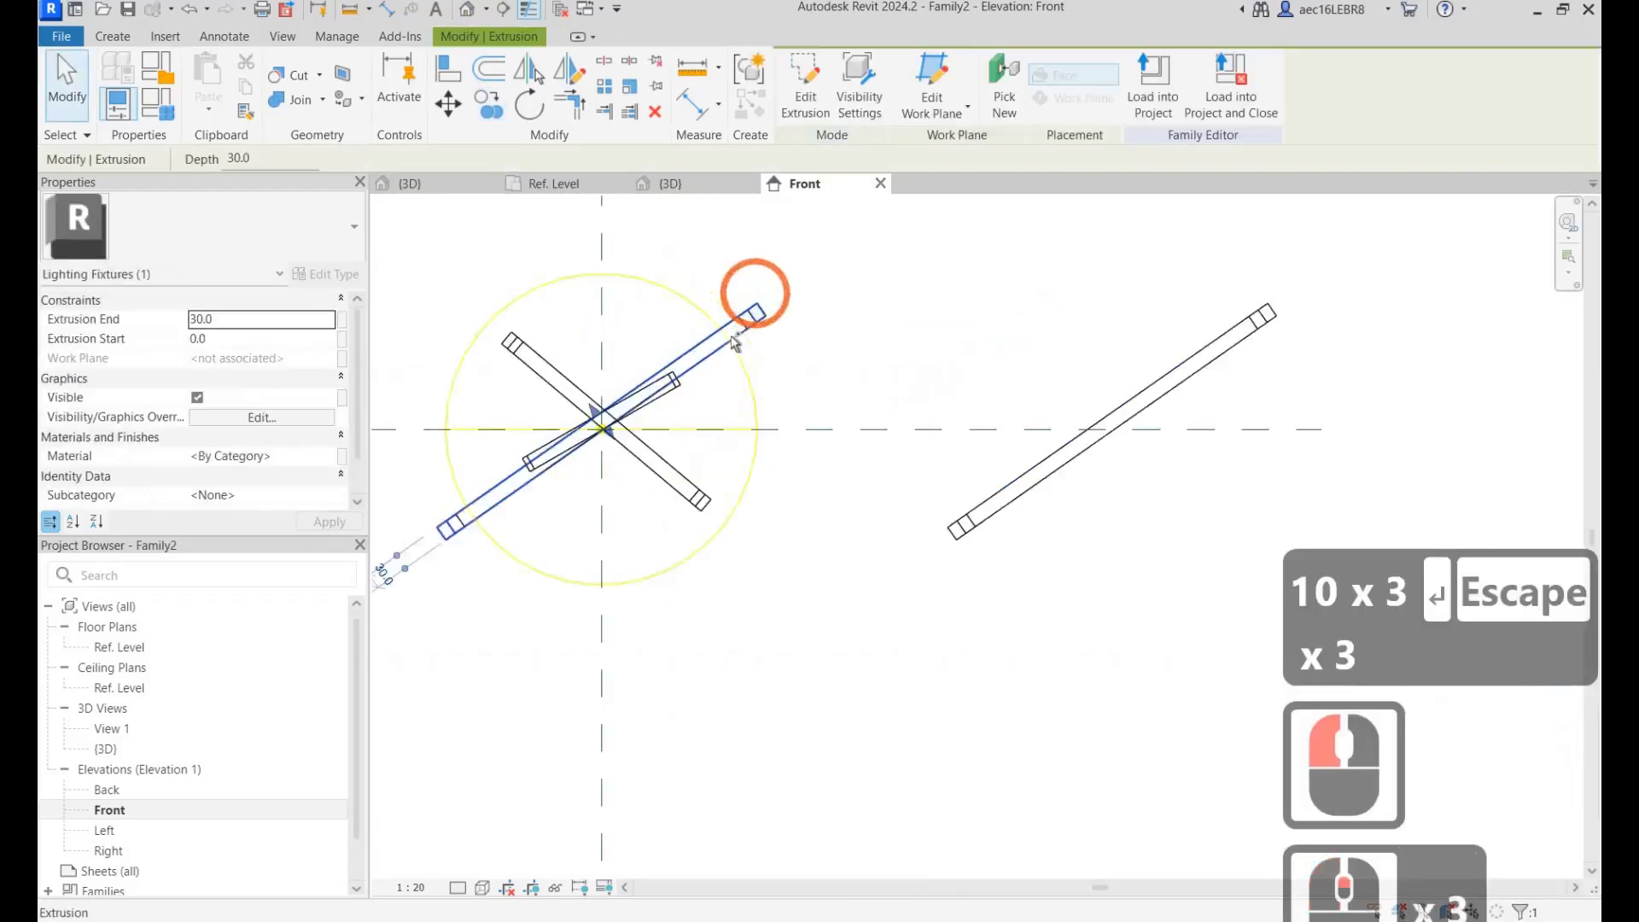
ctrl+click(827, 333)
scroll(827, 333, down, 4)
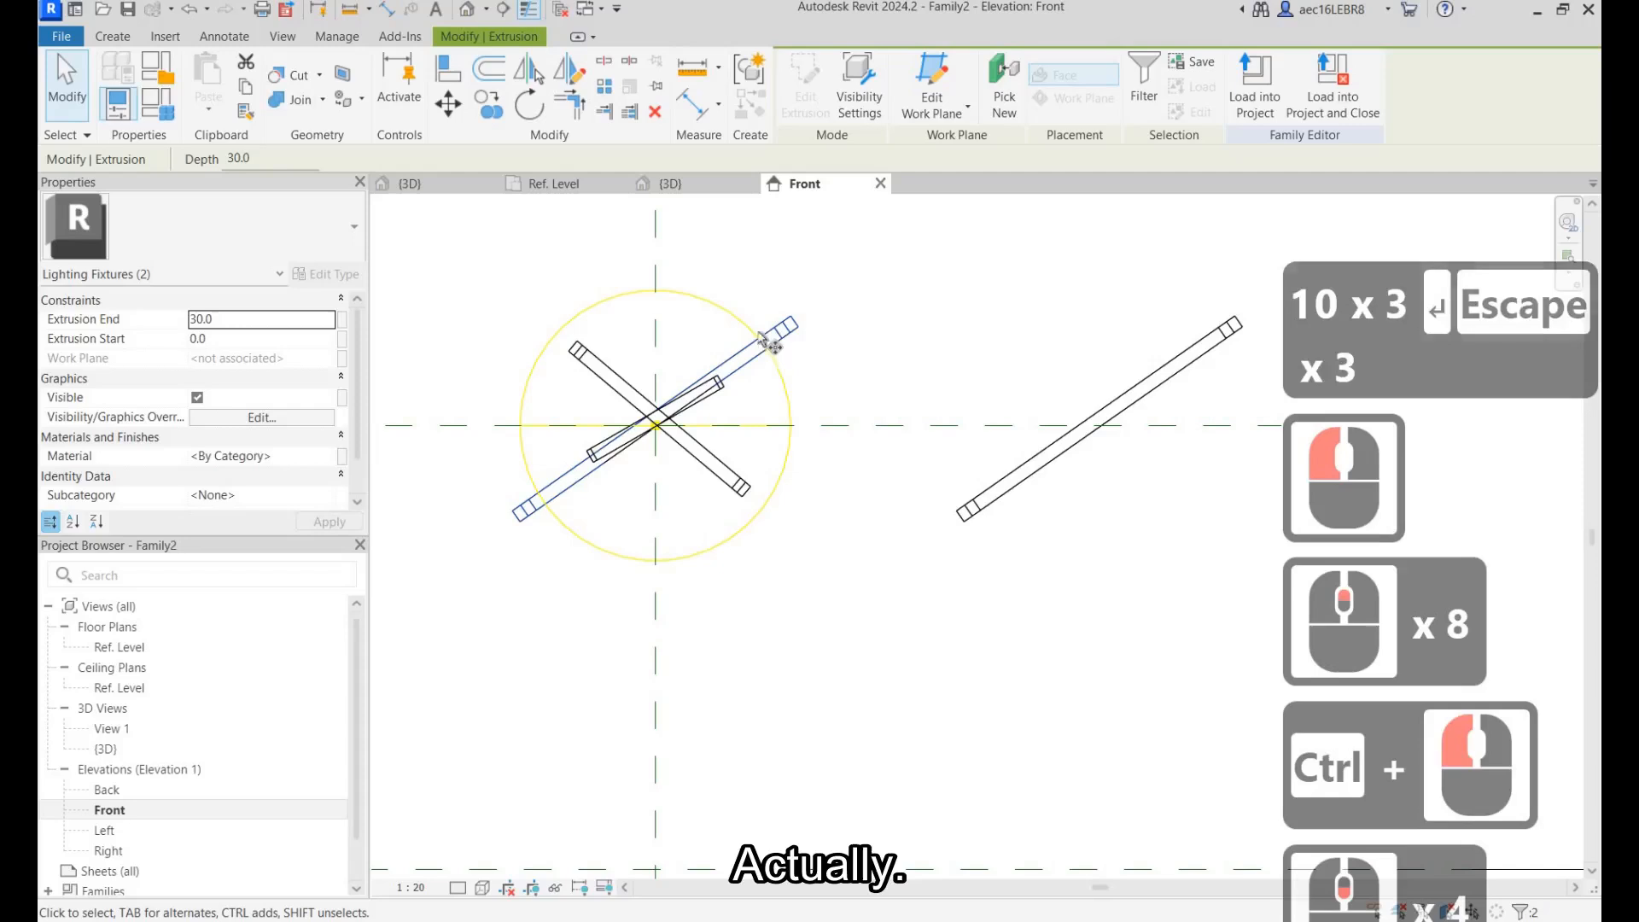
key(c)
key(o)
key(m)
key(v)
click(799, 326)
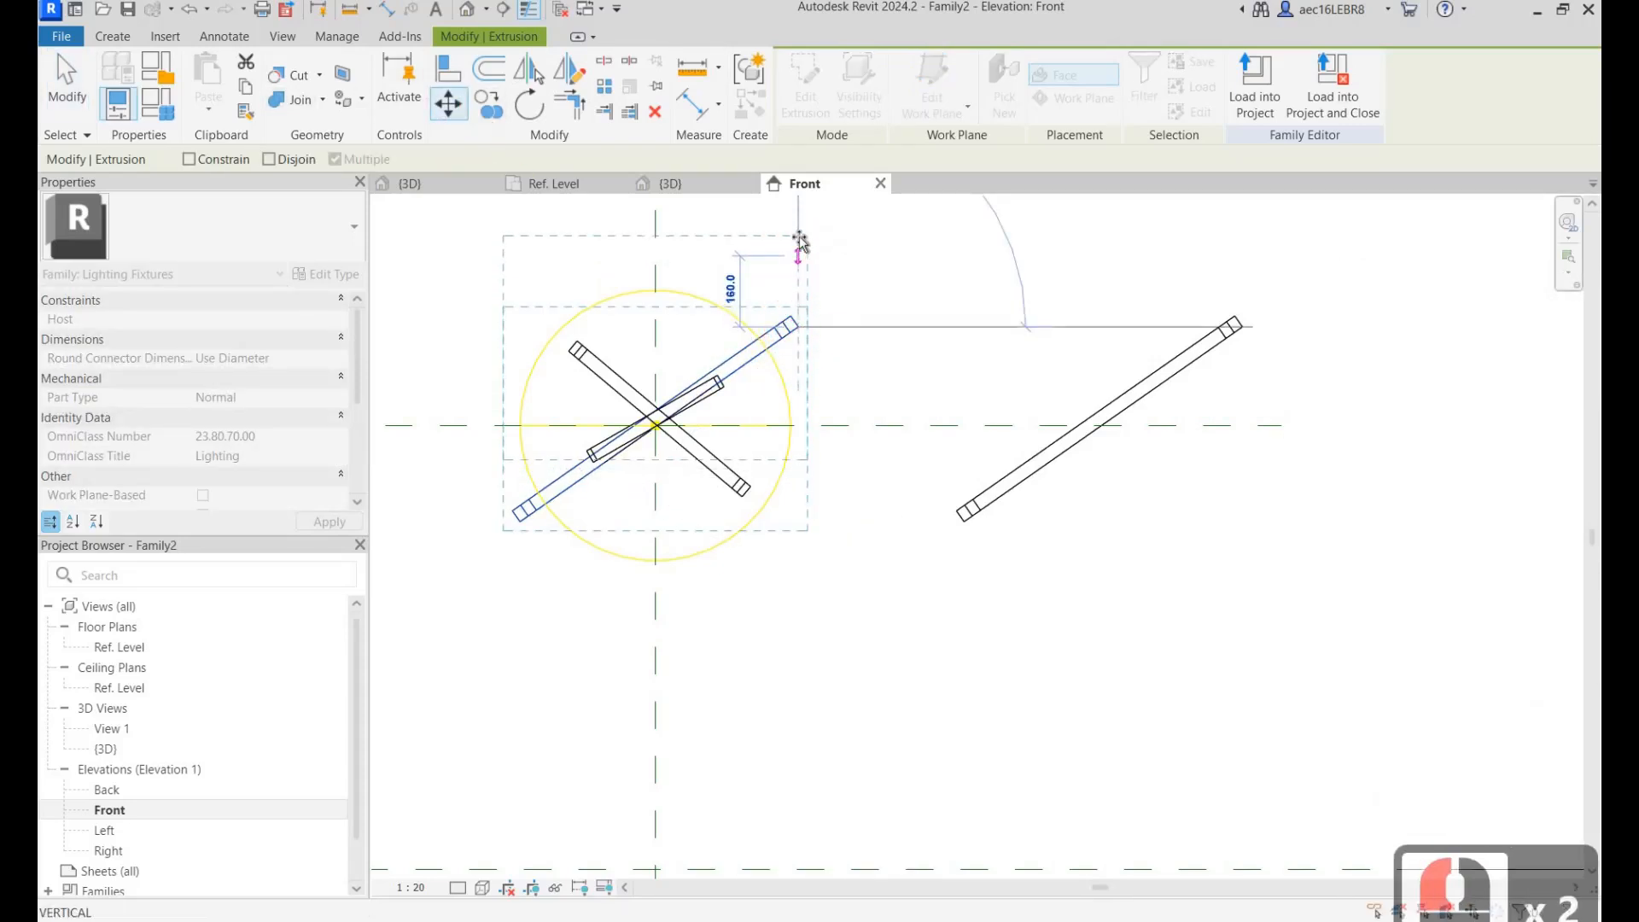
click(797, 238)
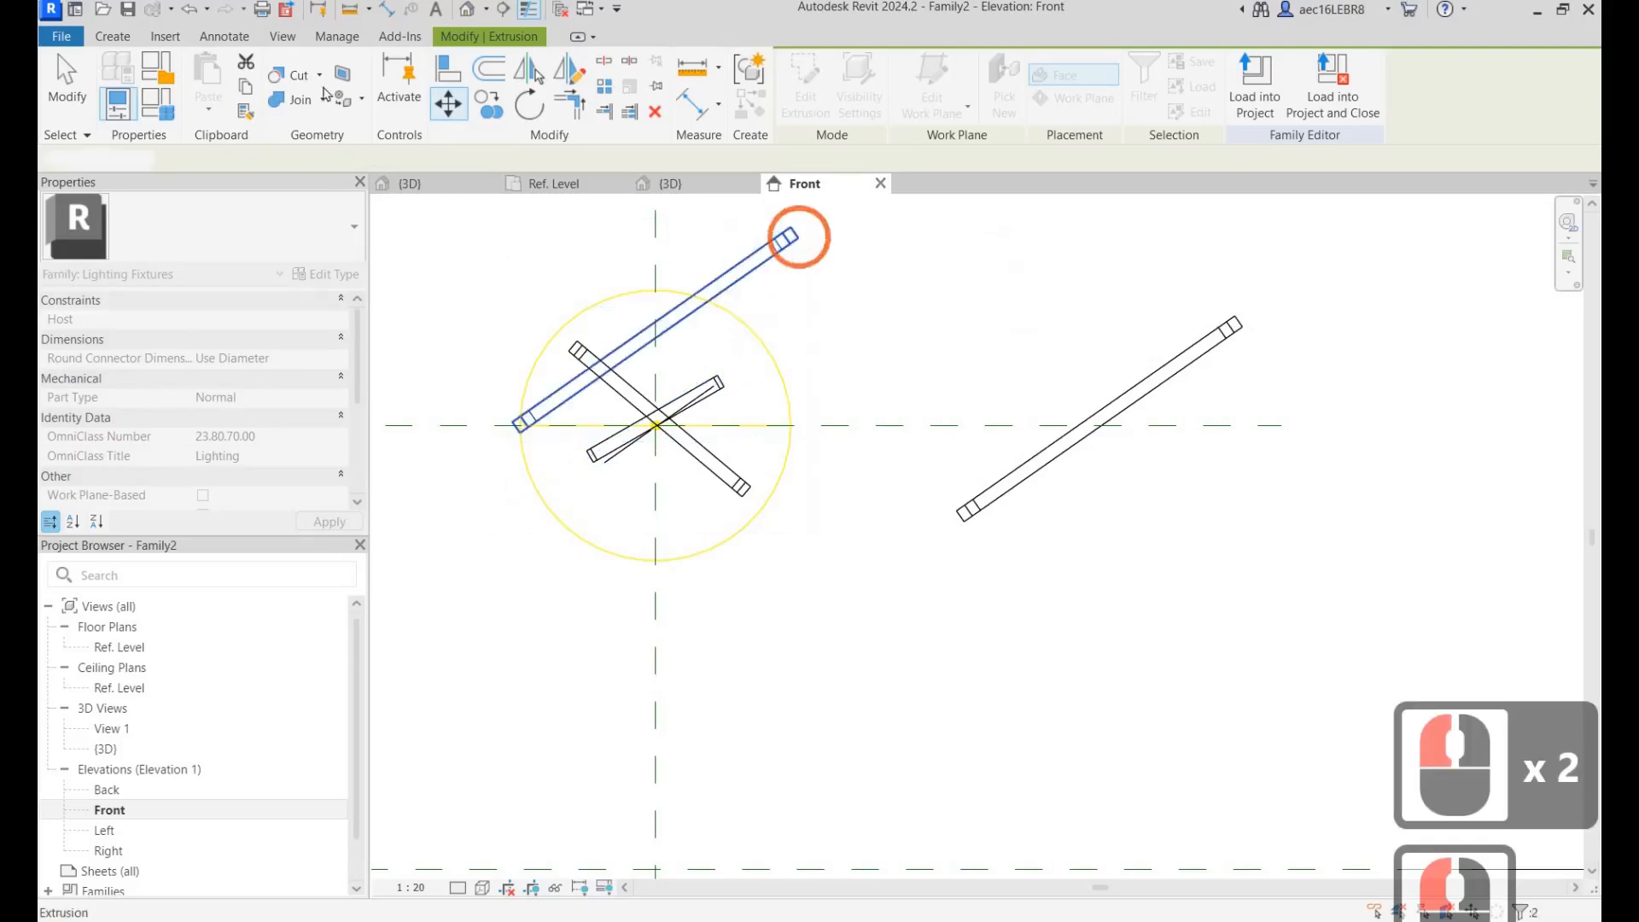
Move the same large ring a further 200 mm straight up, above the light source sphere.
middle_drag(796, 238, 786, 366)
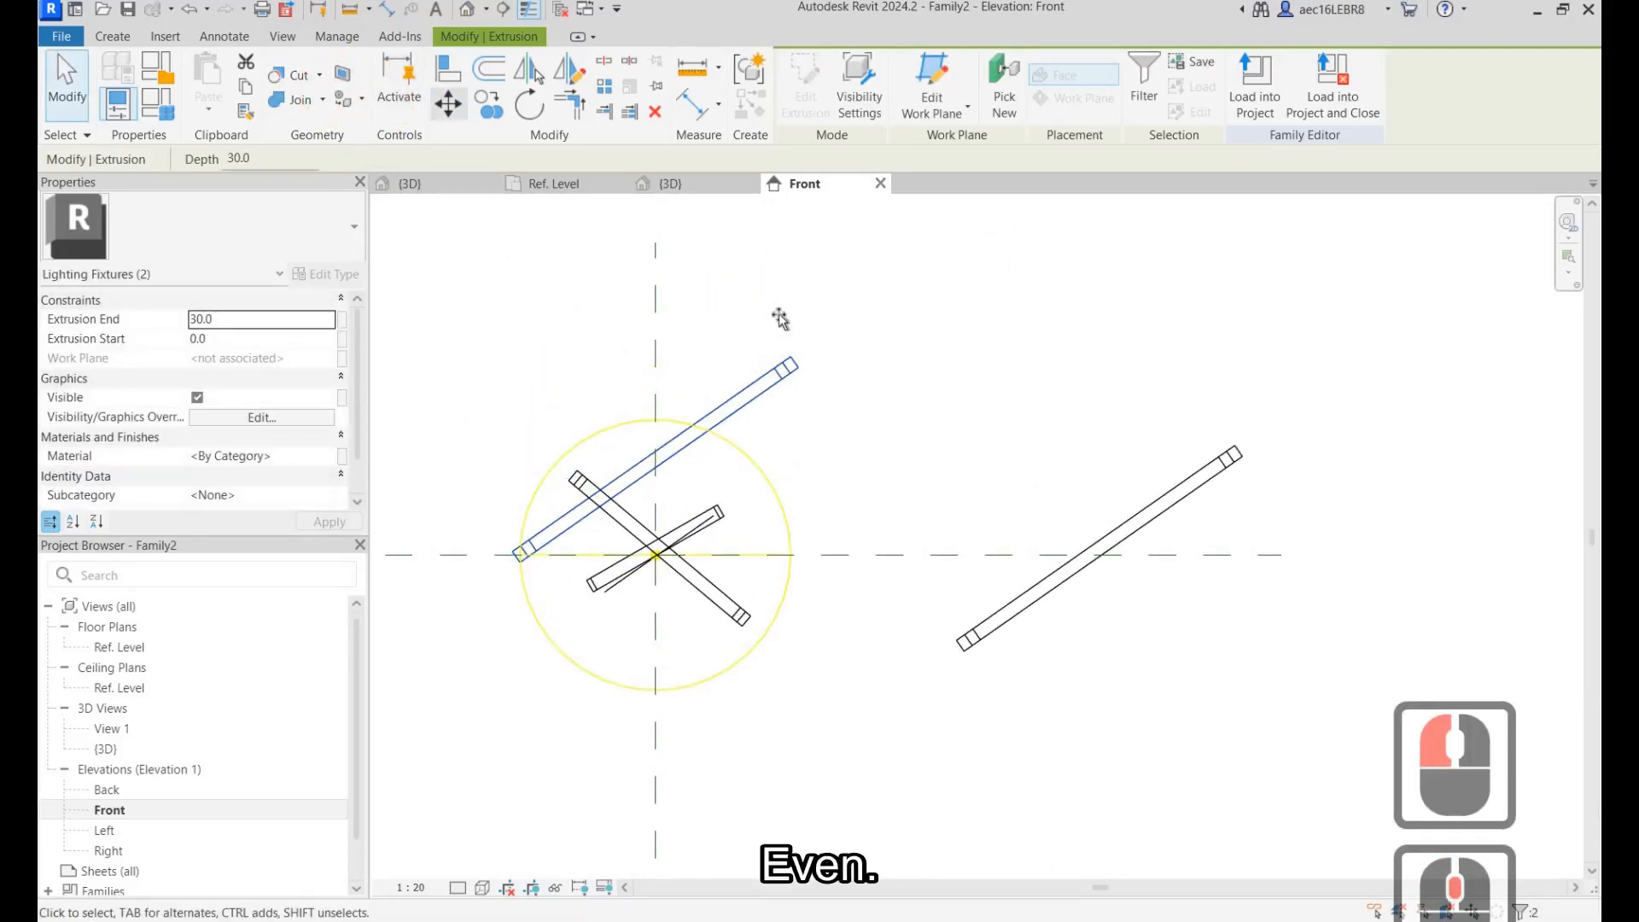
click(448, 104)
click(782, 363)
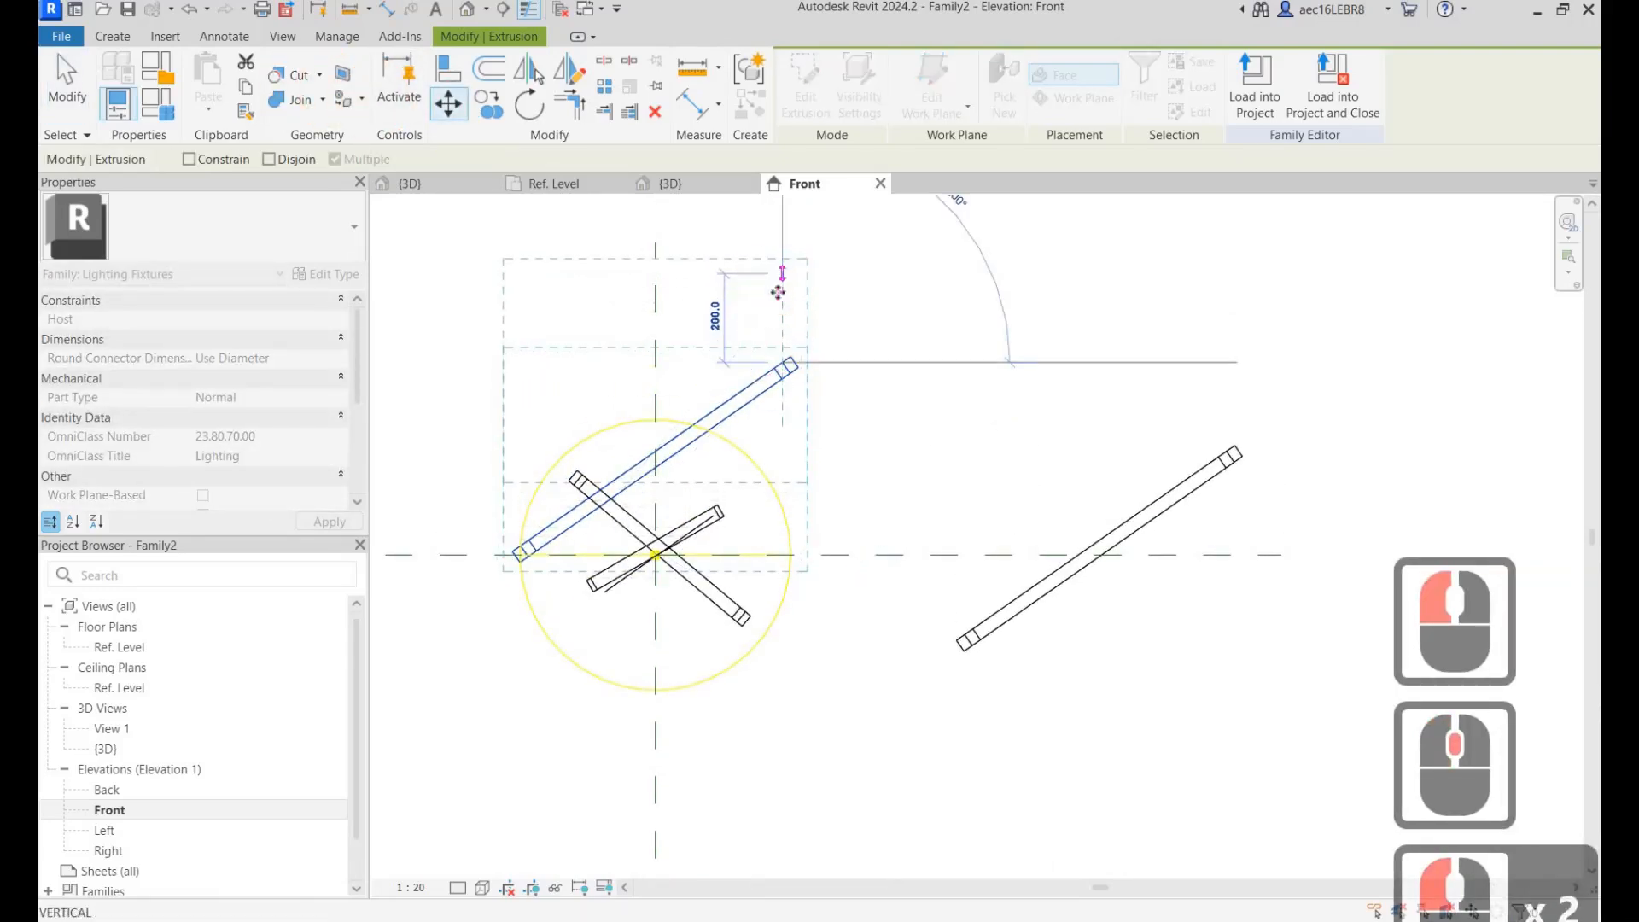
click(782, 274)
click(996, 381)
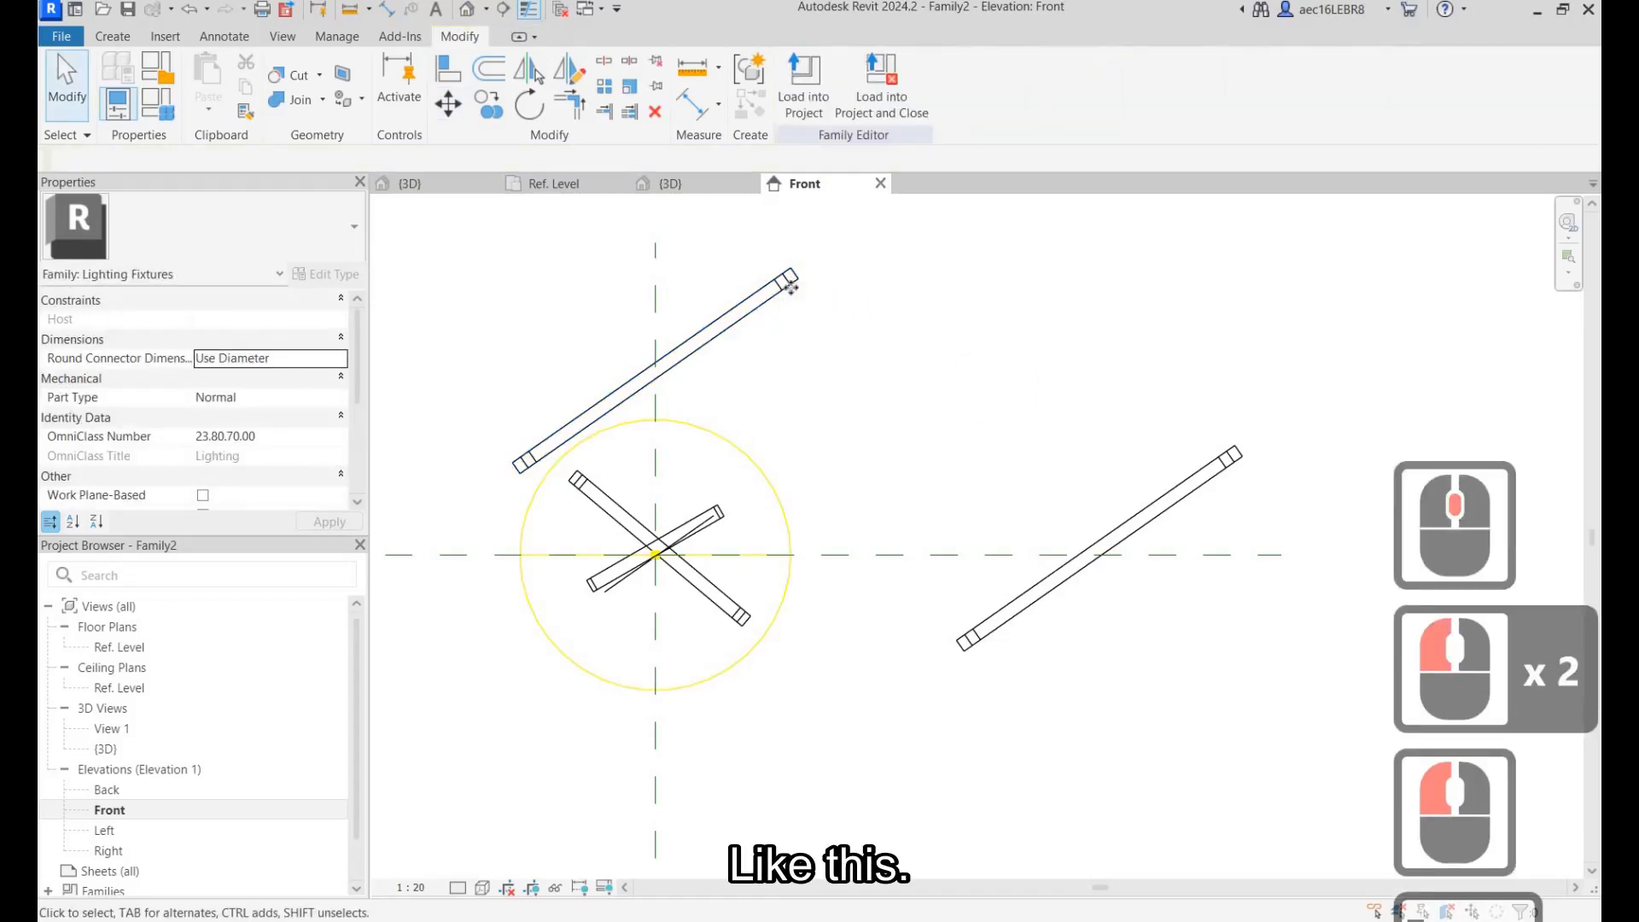
key(Escape)
Rotate both extrusions of the raised large ring clockwise about its centre to a shallower slope.
click(787, 278)
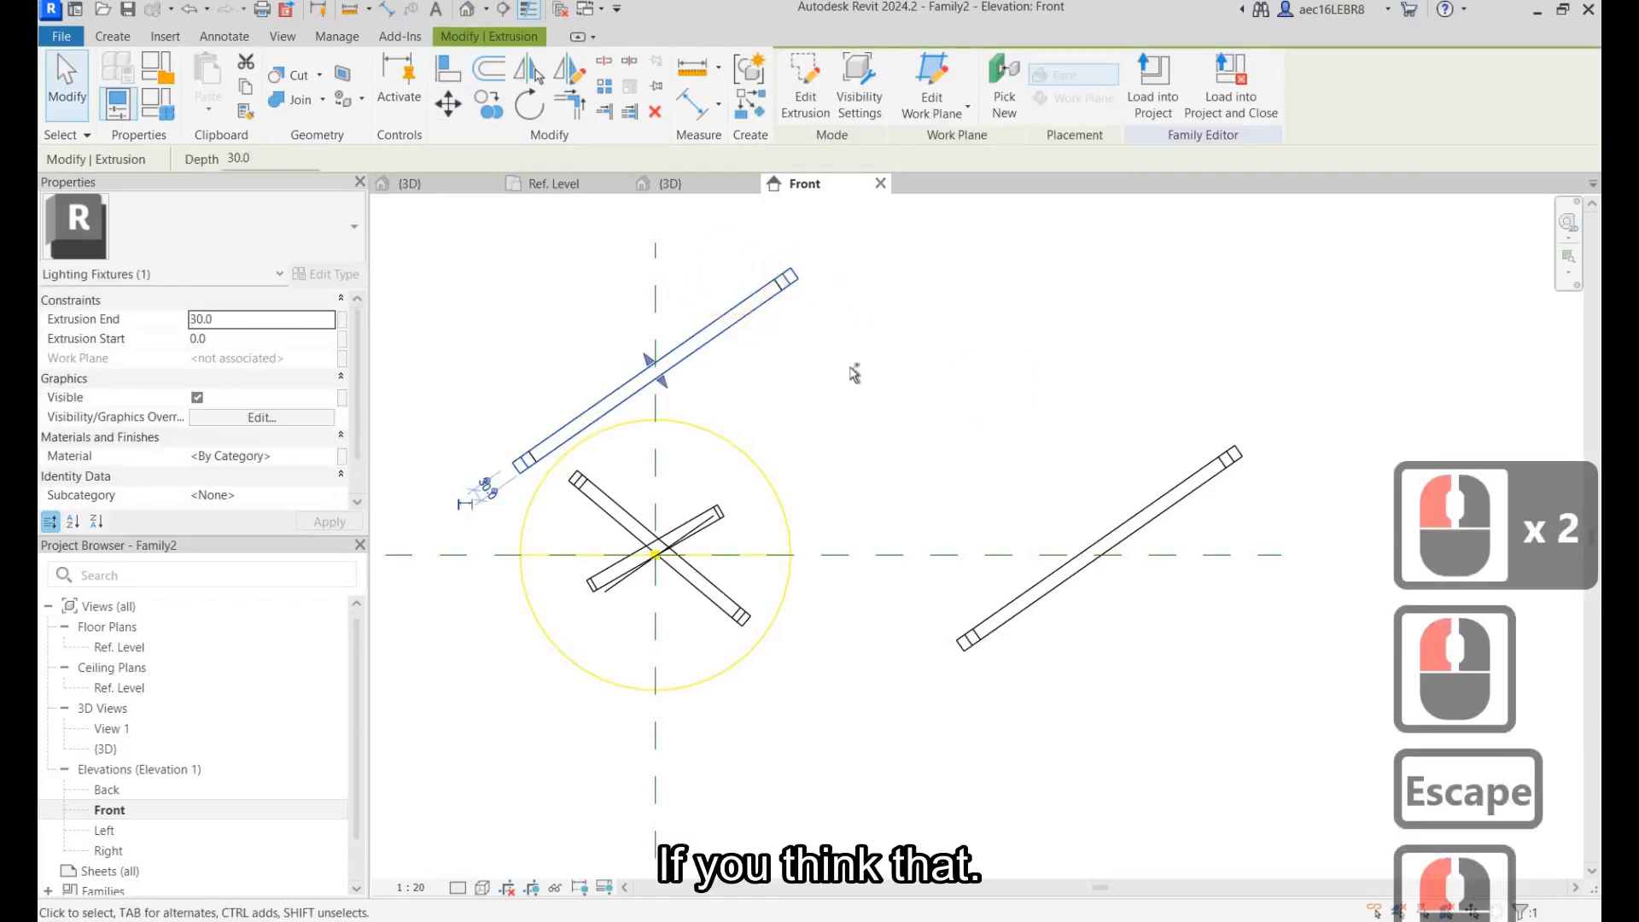
ctrl+click(850, 365)
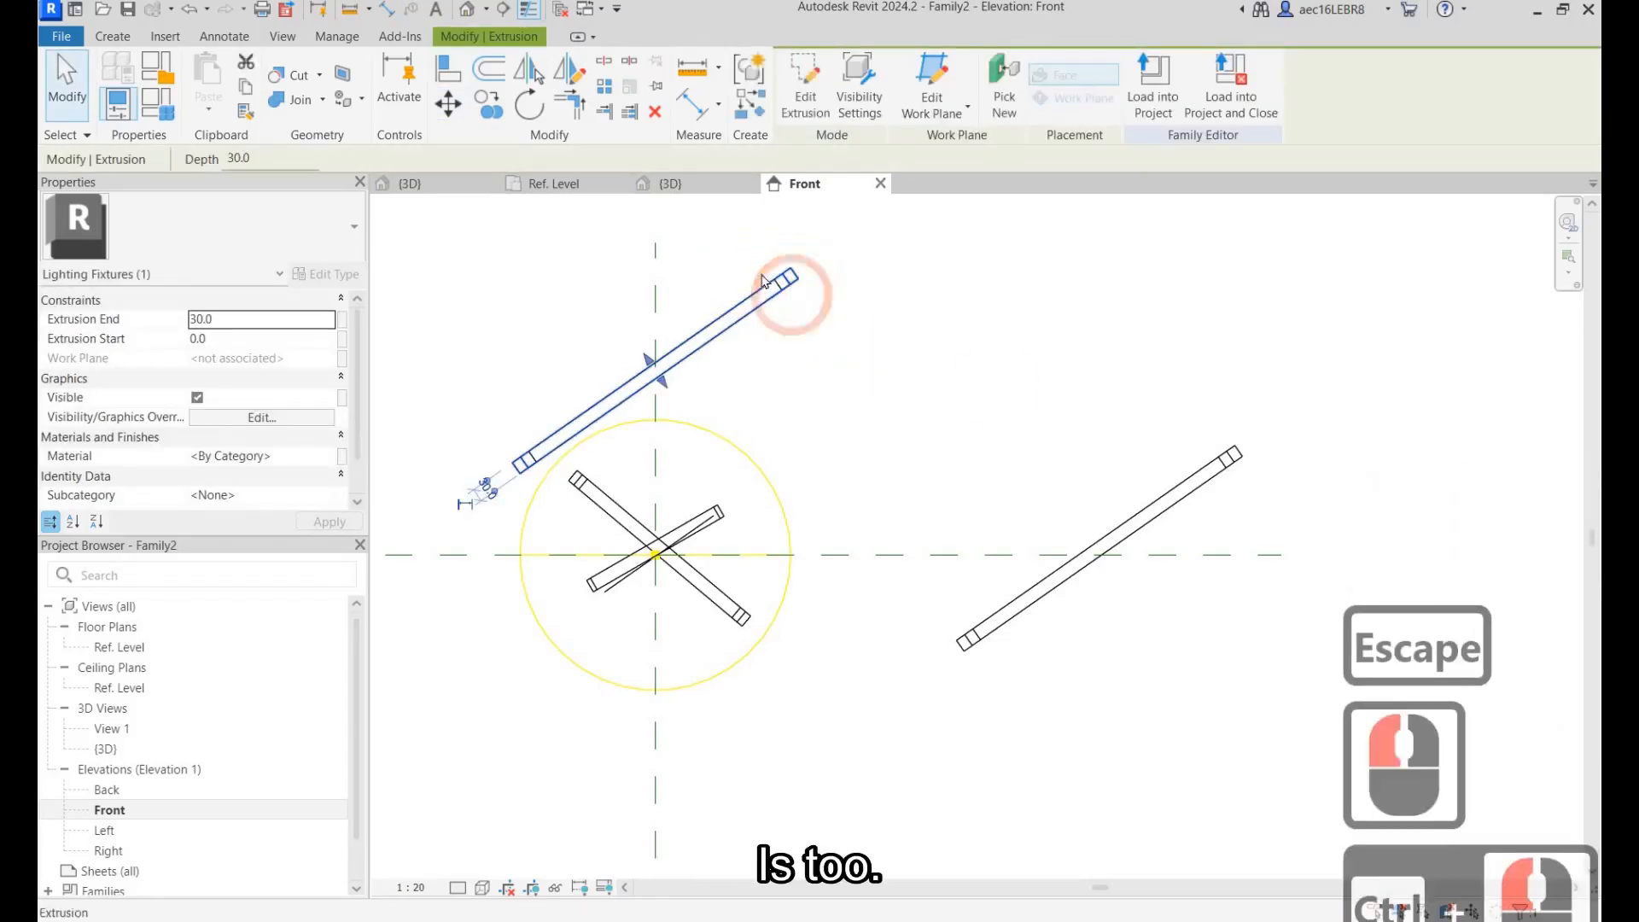
click(850, 323)
drag(761, 274, 760, 267)
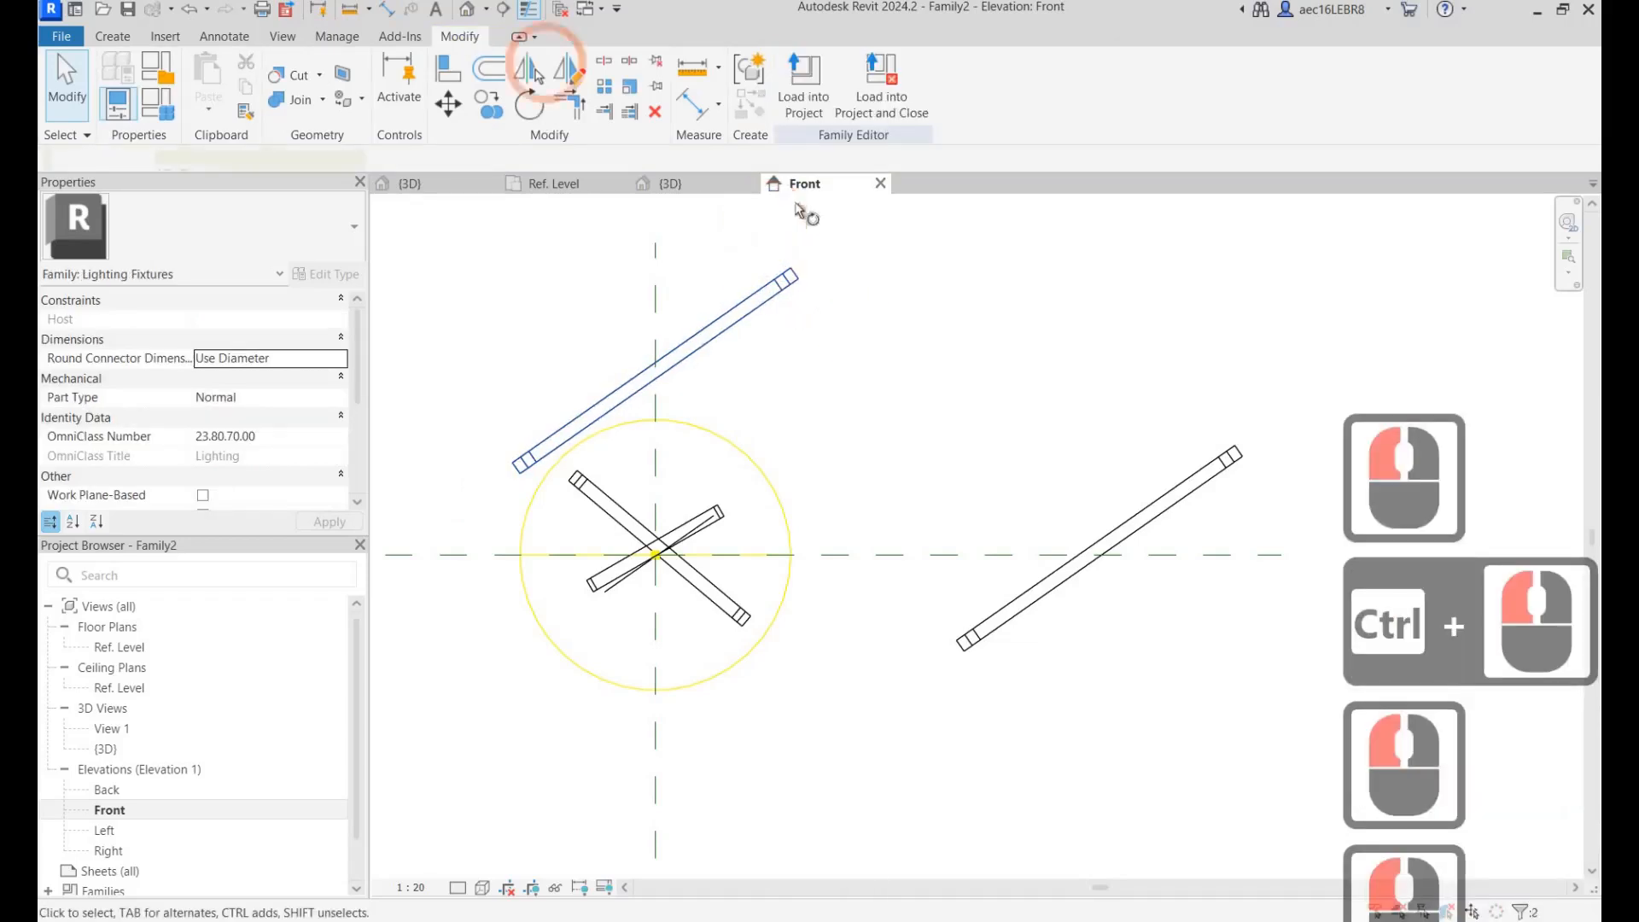
click(531, 106)
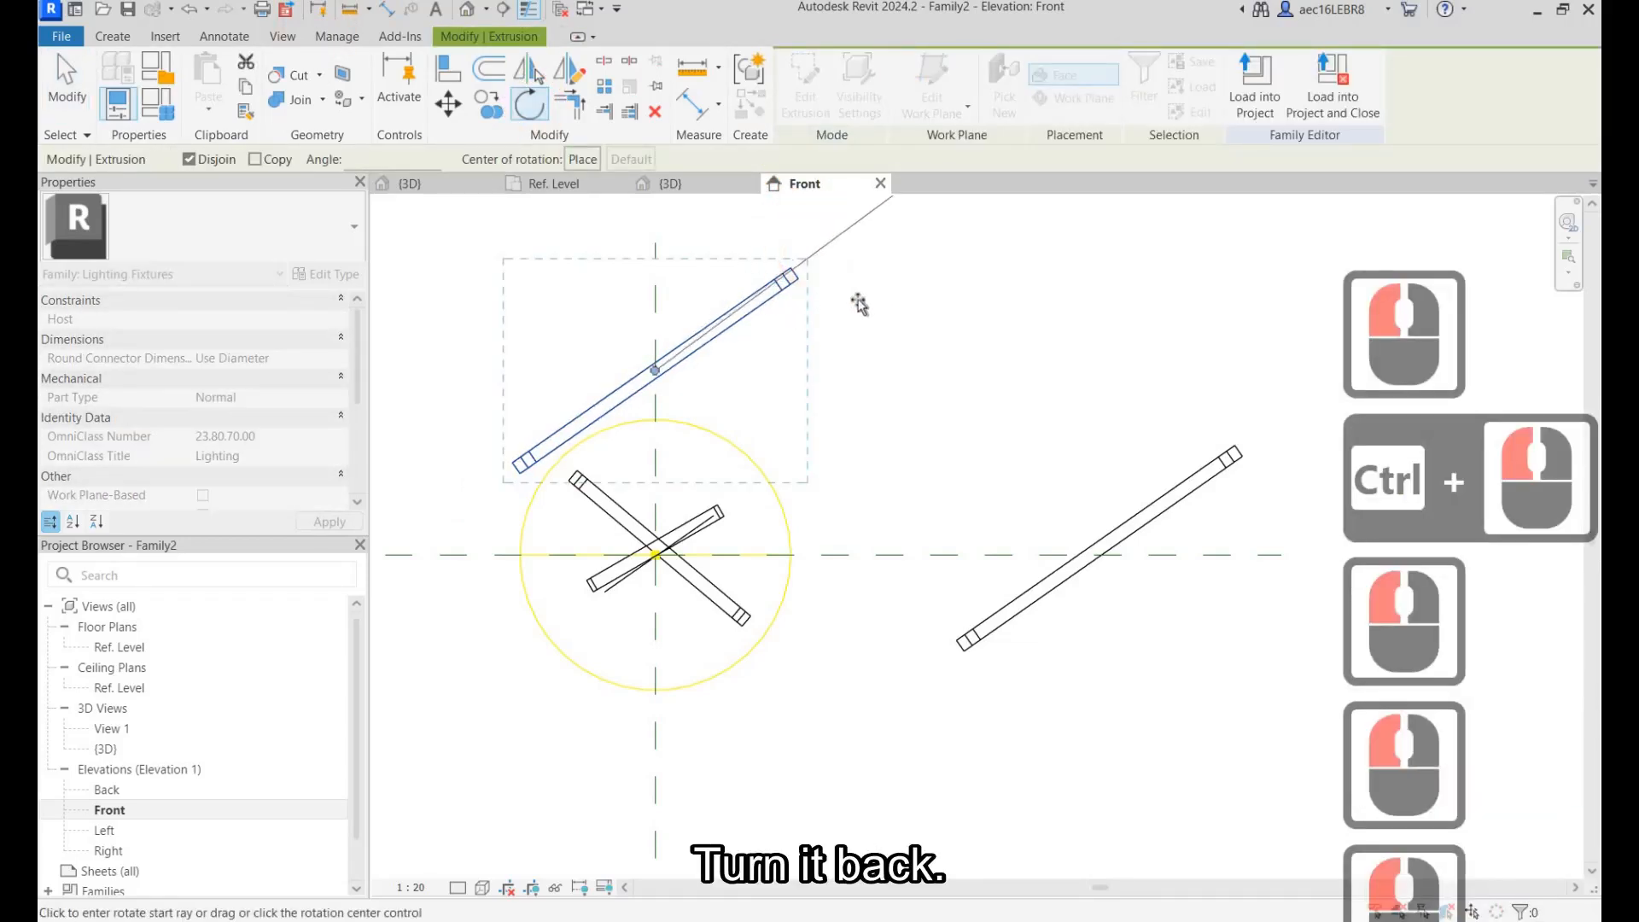
click(827, 254)
click(862, 317)
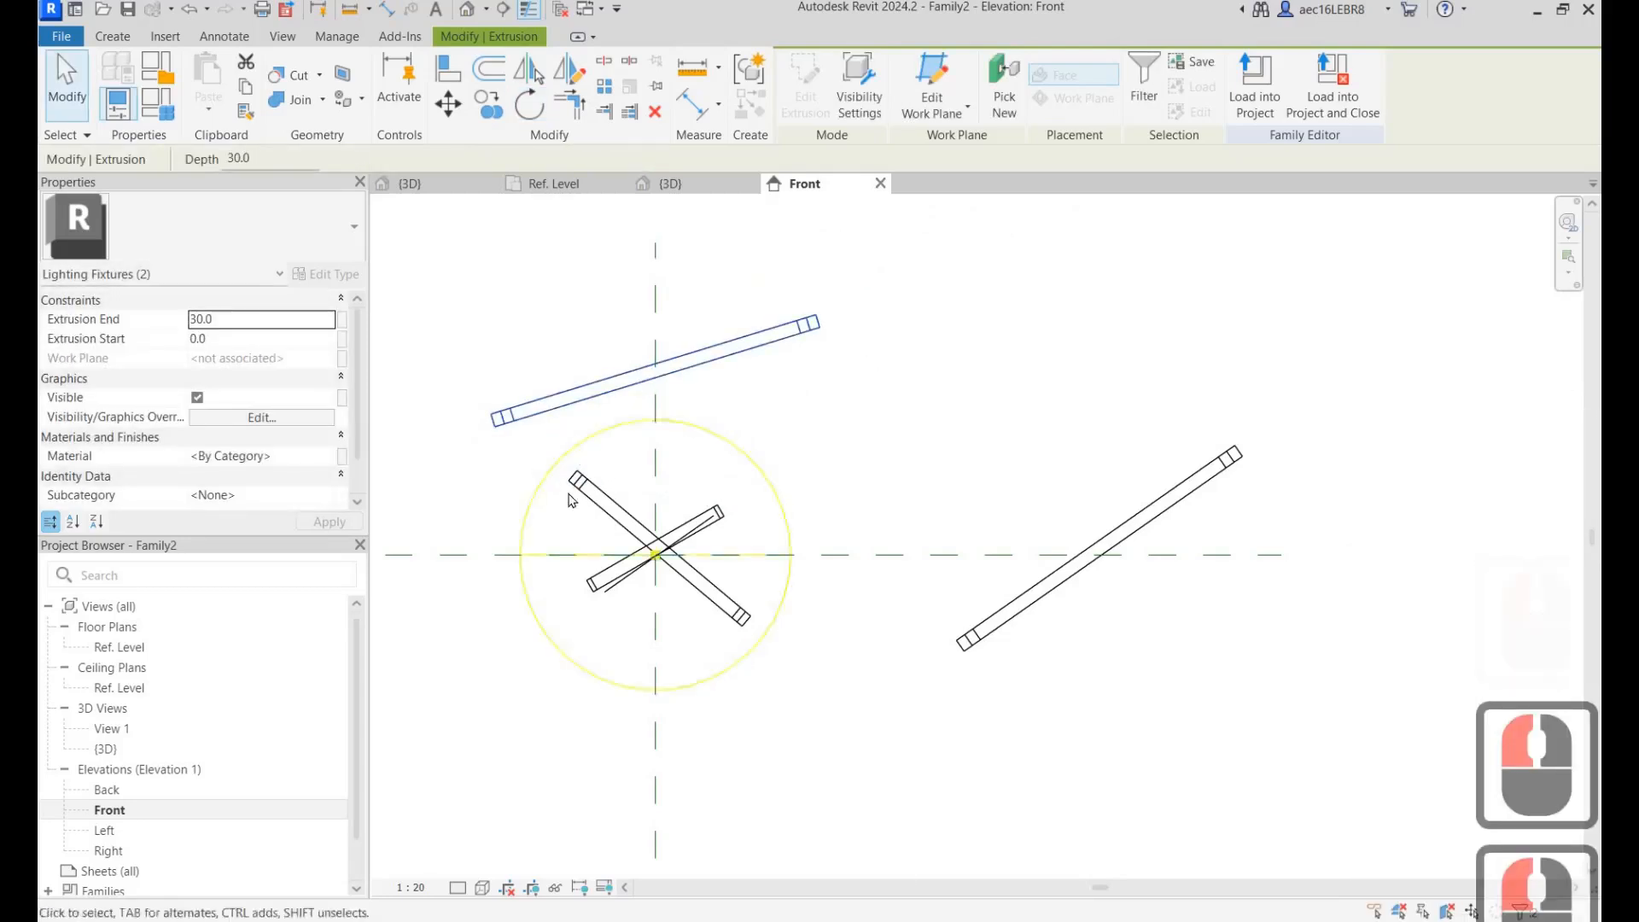
Move both extrusions of the oppositely slanted medium ring 180 mm straight up along the light source axis.
click(596, 491)
scroll(598, 490, up, 7)
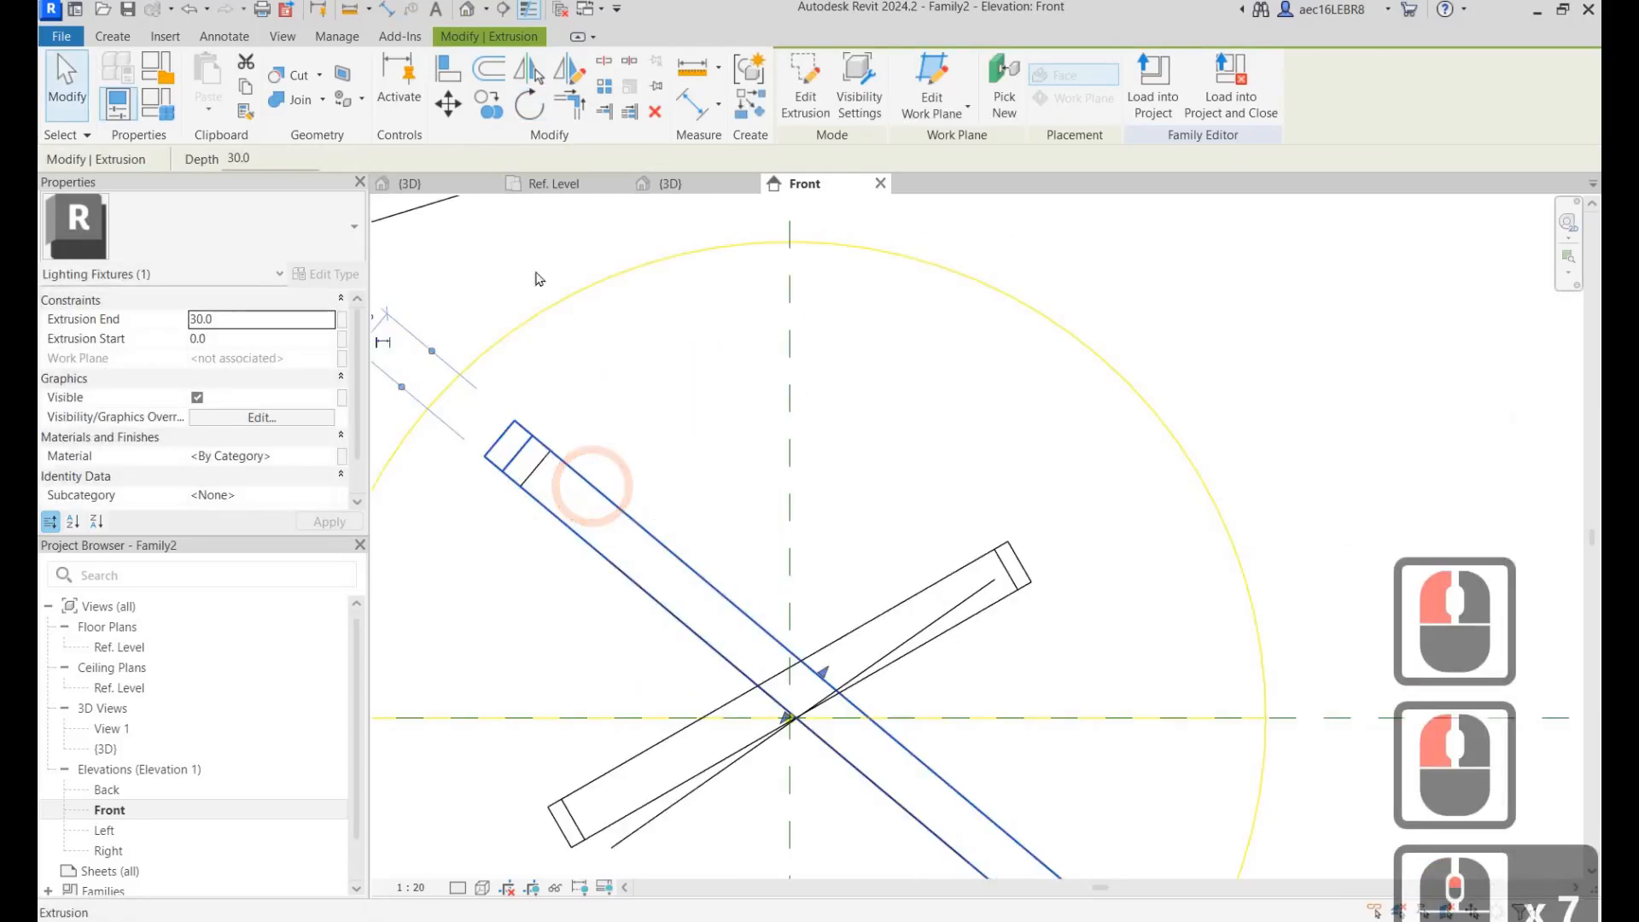
ctrl+click(640, 458)
scroll(677, 551, down, 3)
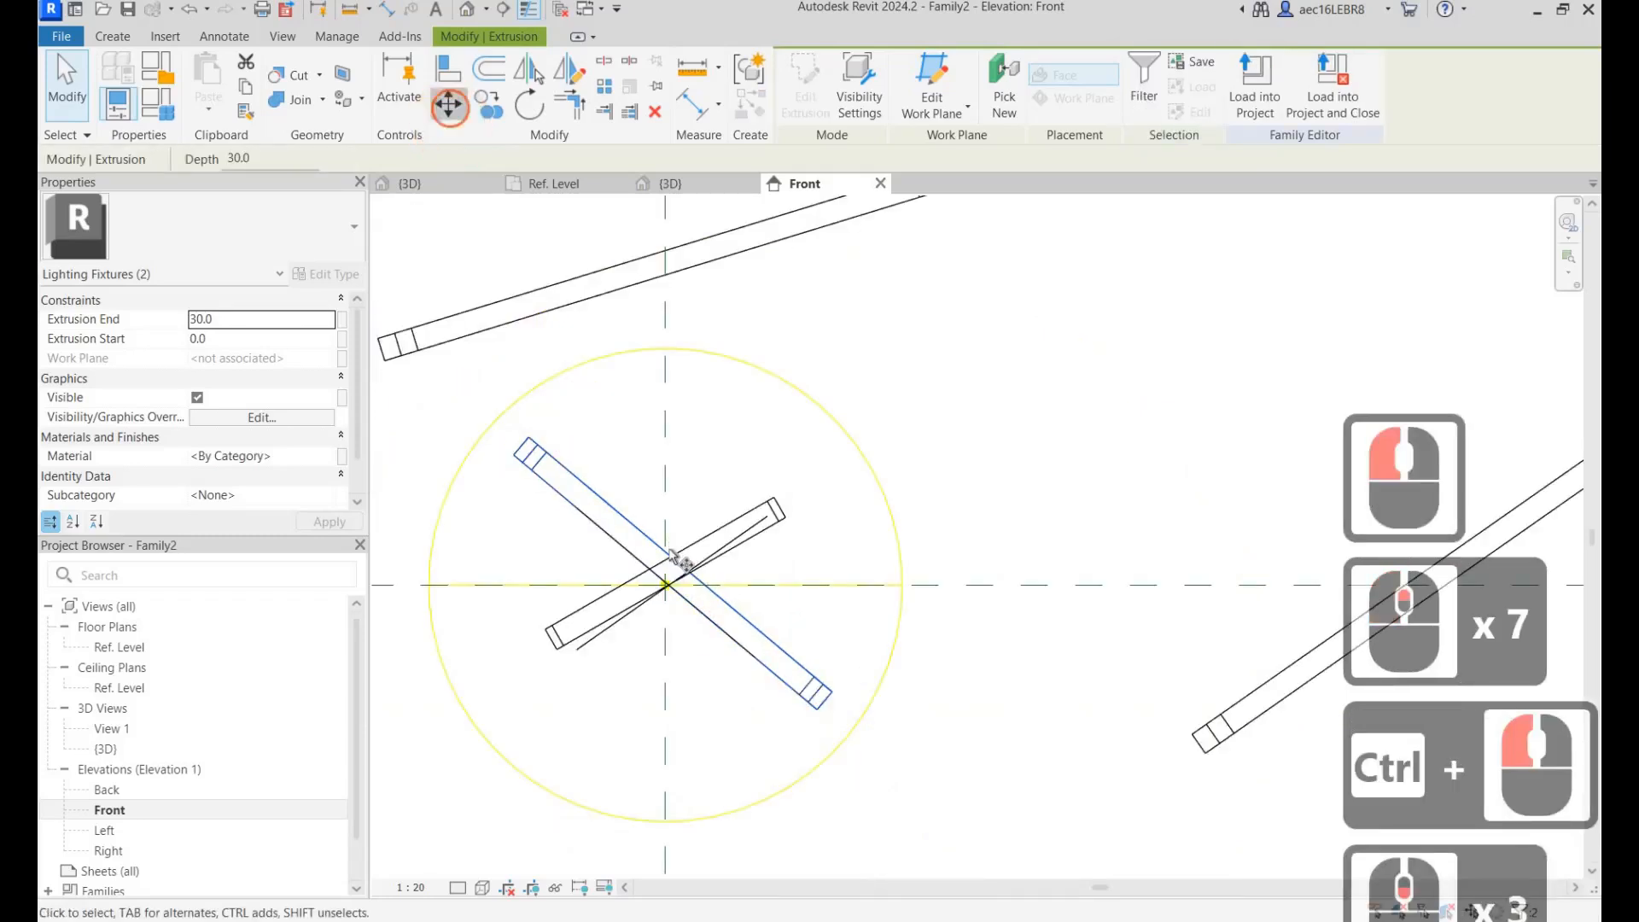
click(673, 546)
click(664, 414)
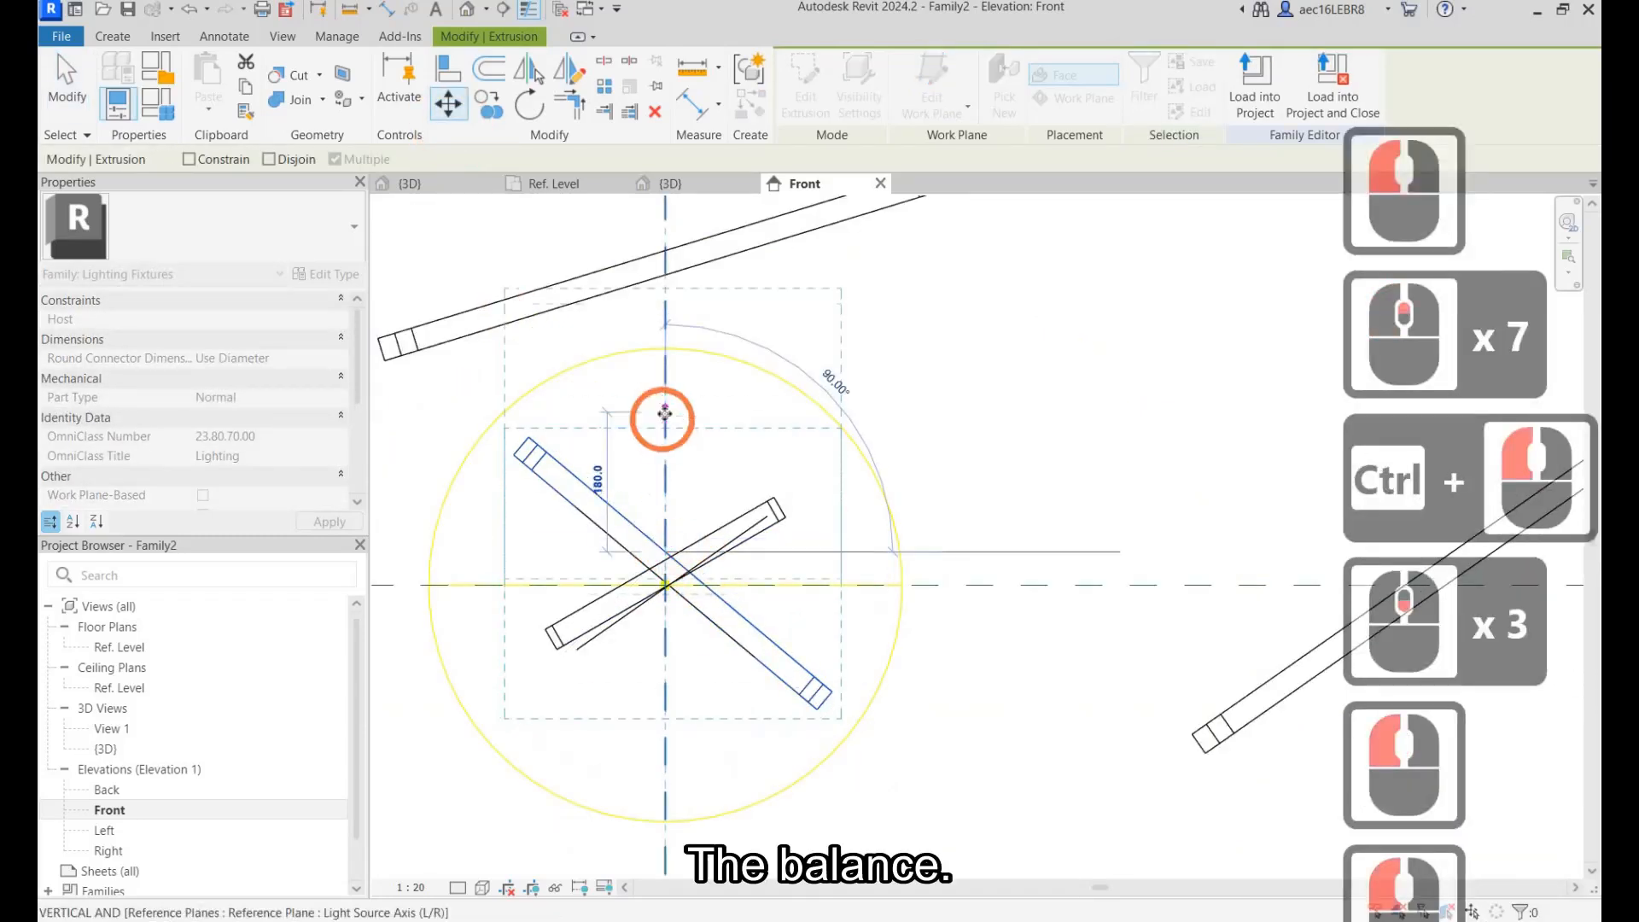
click(664, 414)
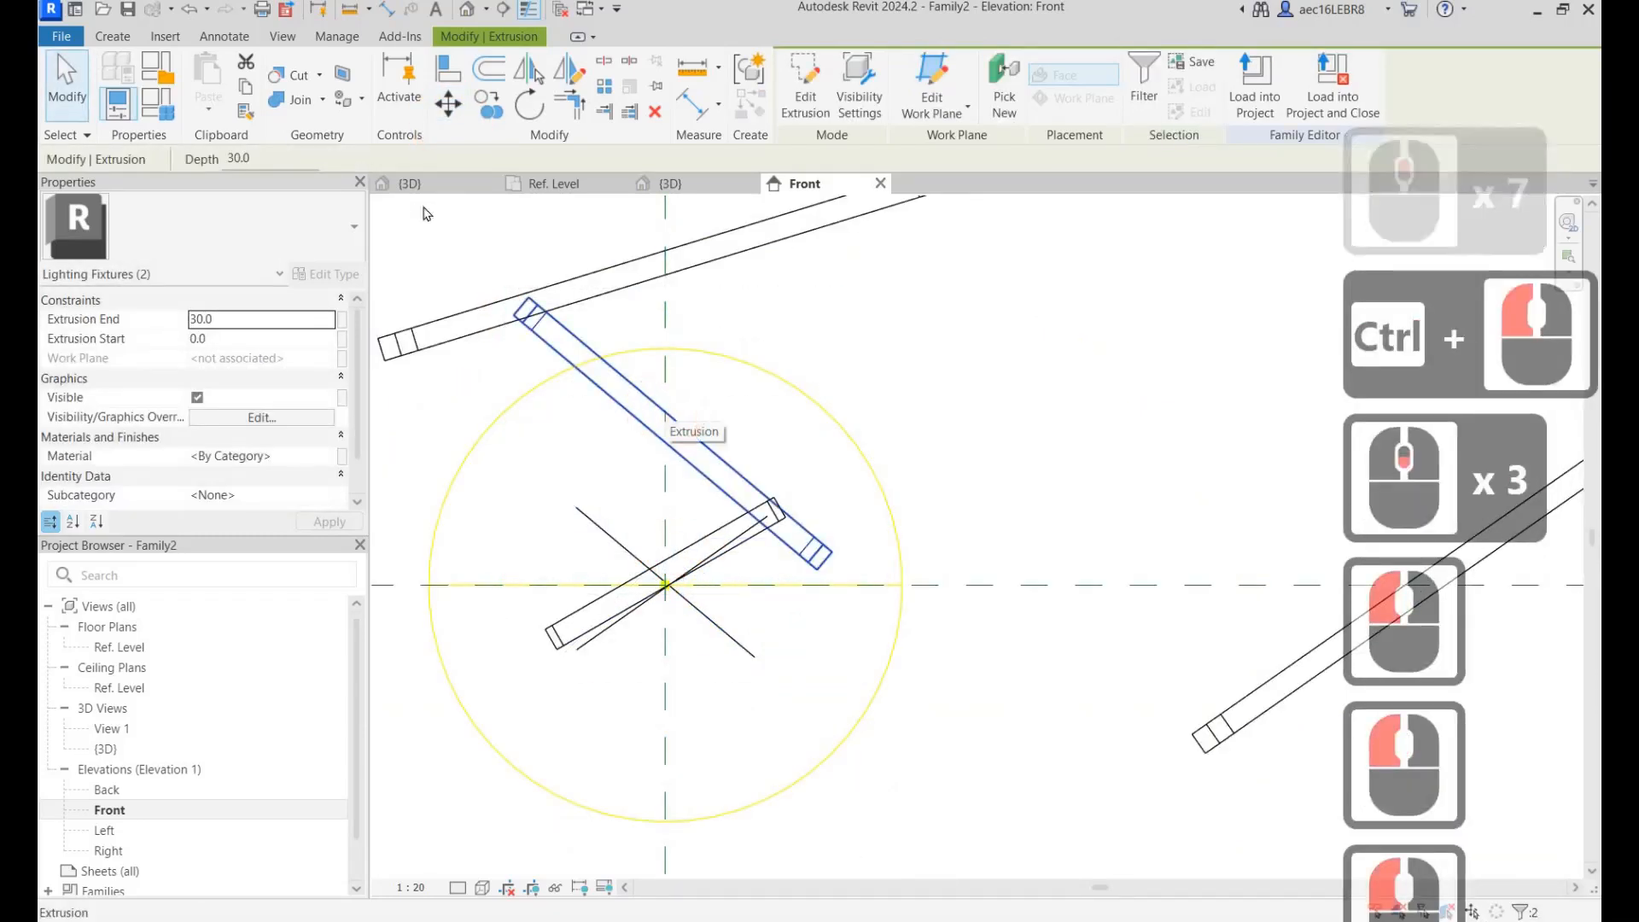
Lower the medium ring 40 mm along the light source axis and nudge it slightly further down.
click(665, 475)
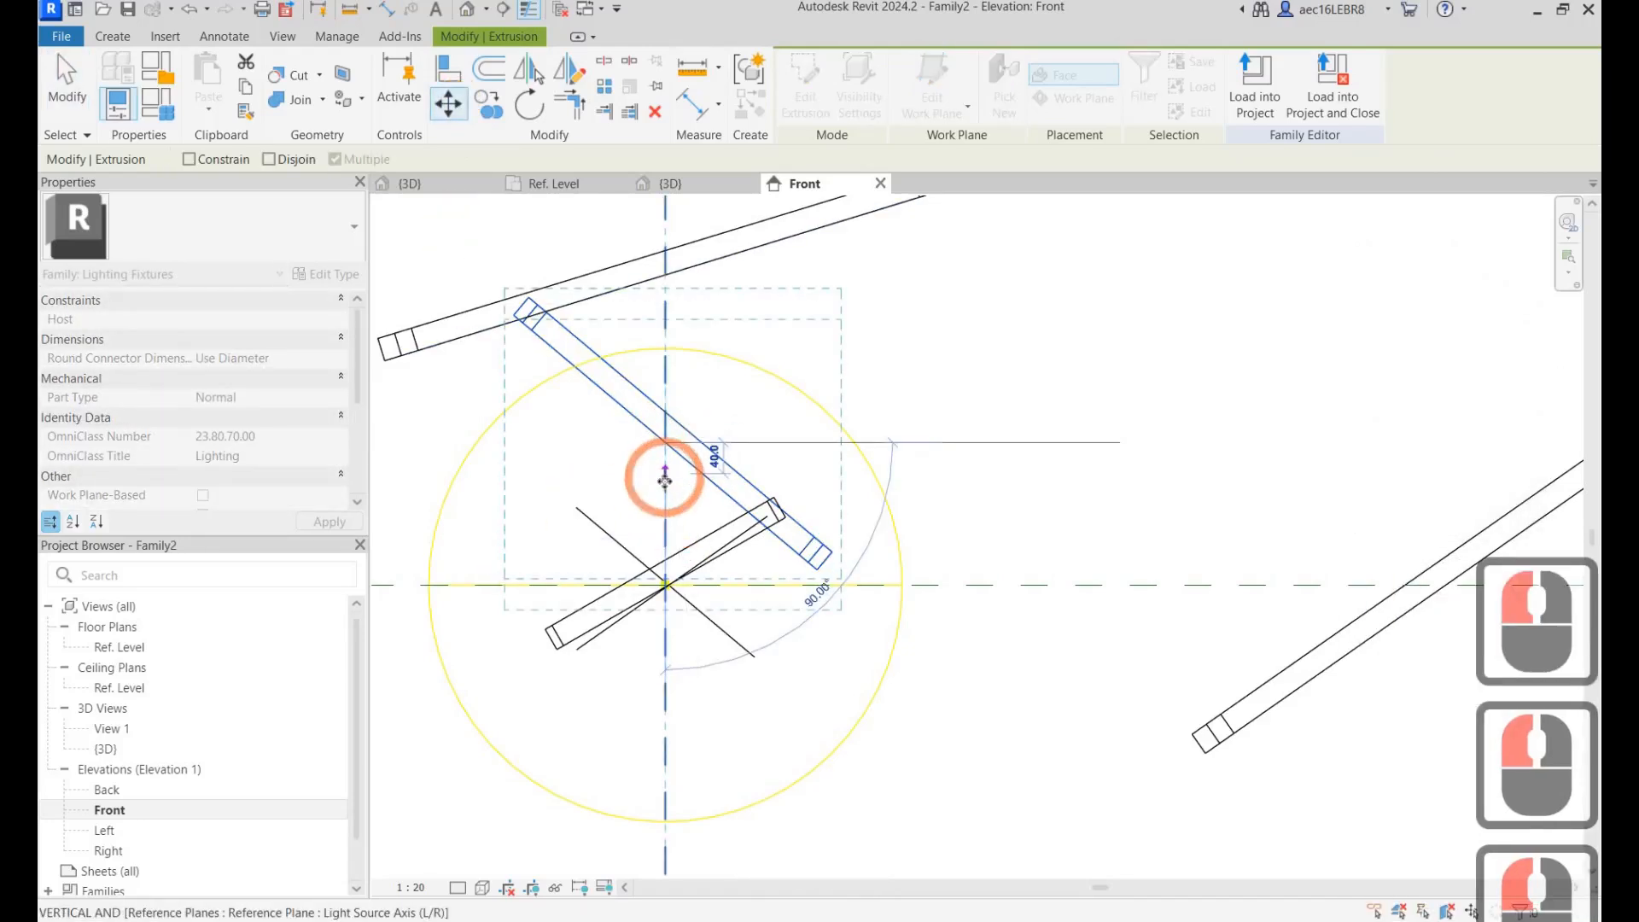
click(665, 480)
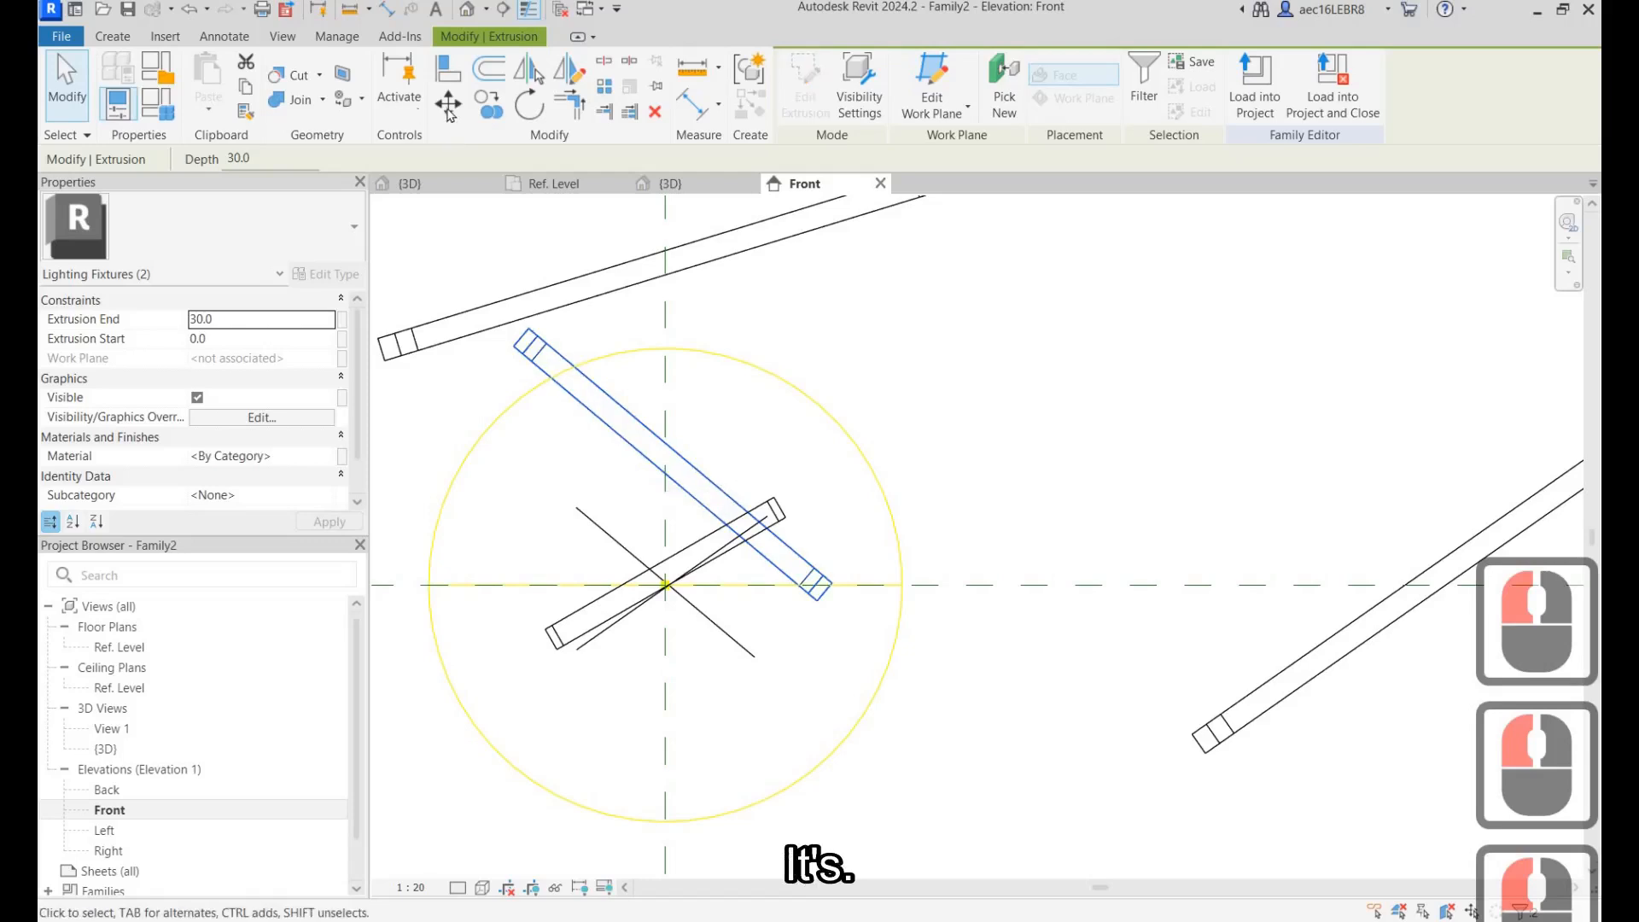
key(m)
key(v)
click(666, 485)
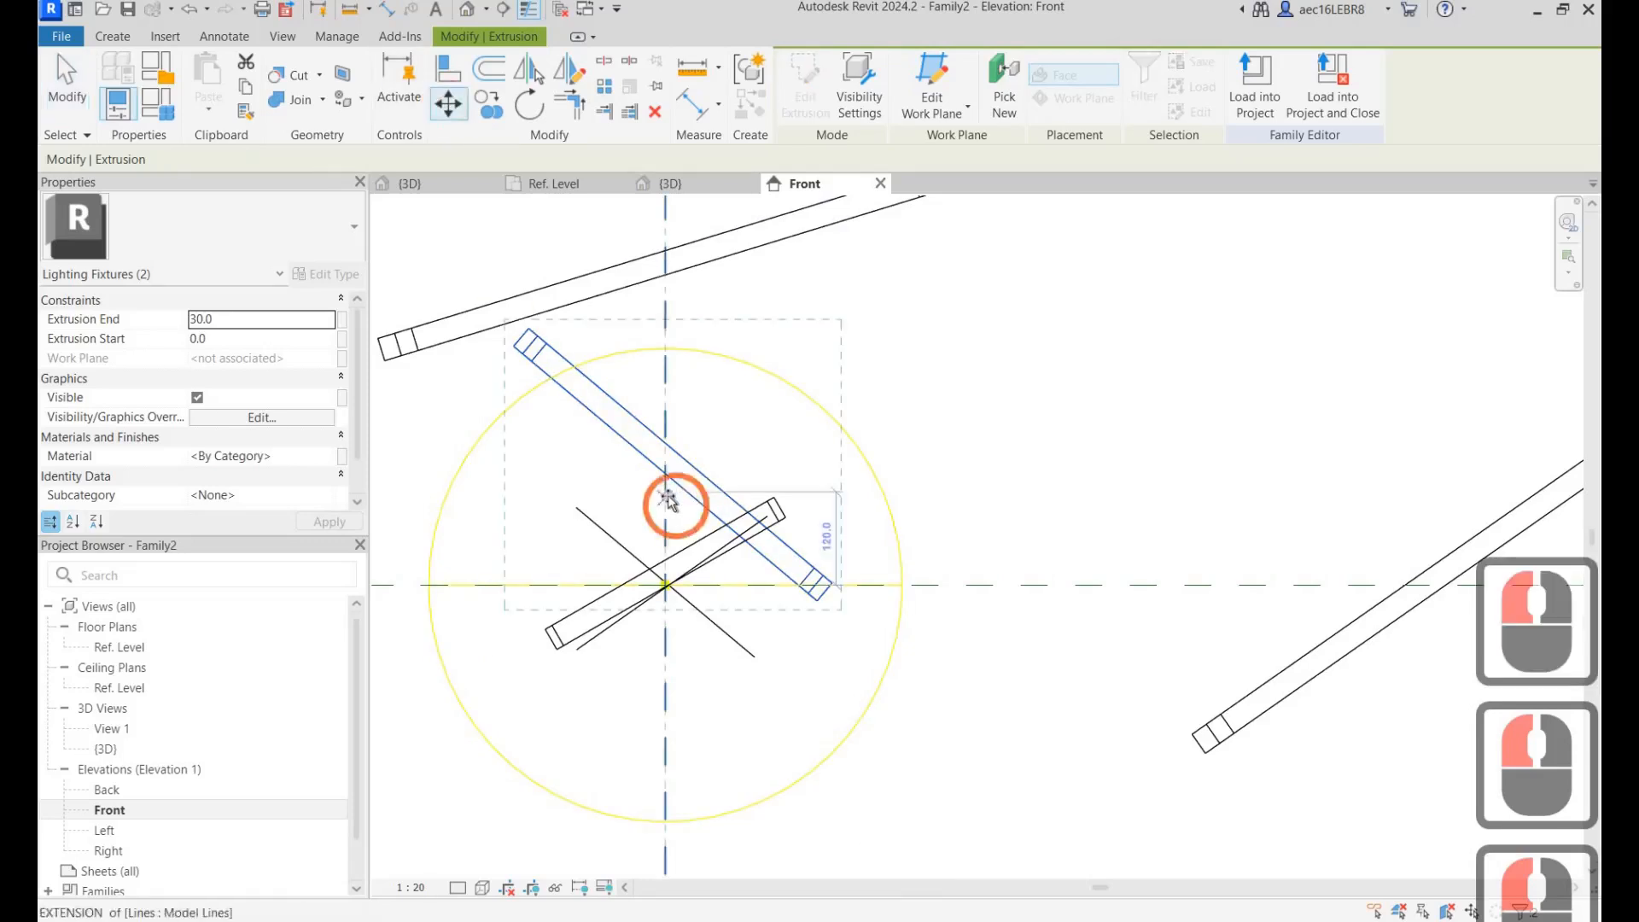
click(666, 494)
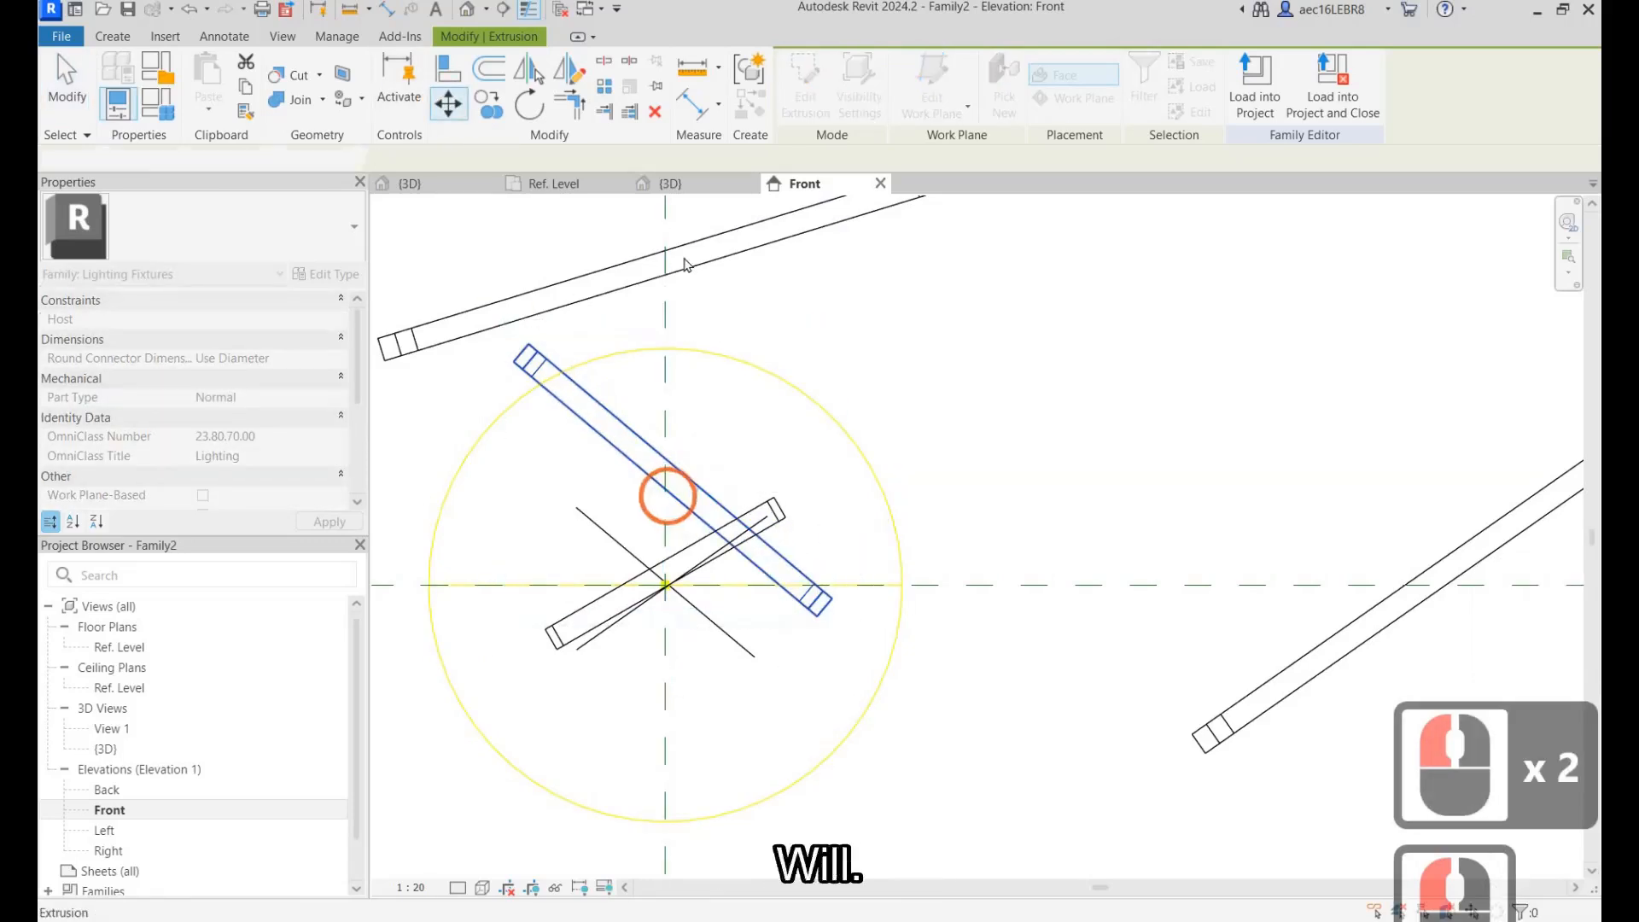
Move both extrusions of the large upper ring about 124 mm straight down, closer to the medium ring.
click(637, 278)
key(Escape)
click(727, 412)
scroll(808, 494, down, 5)
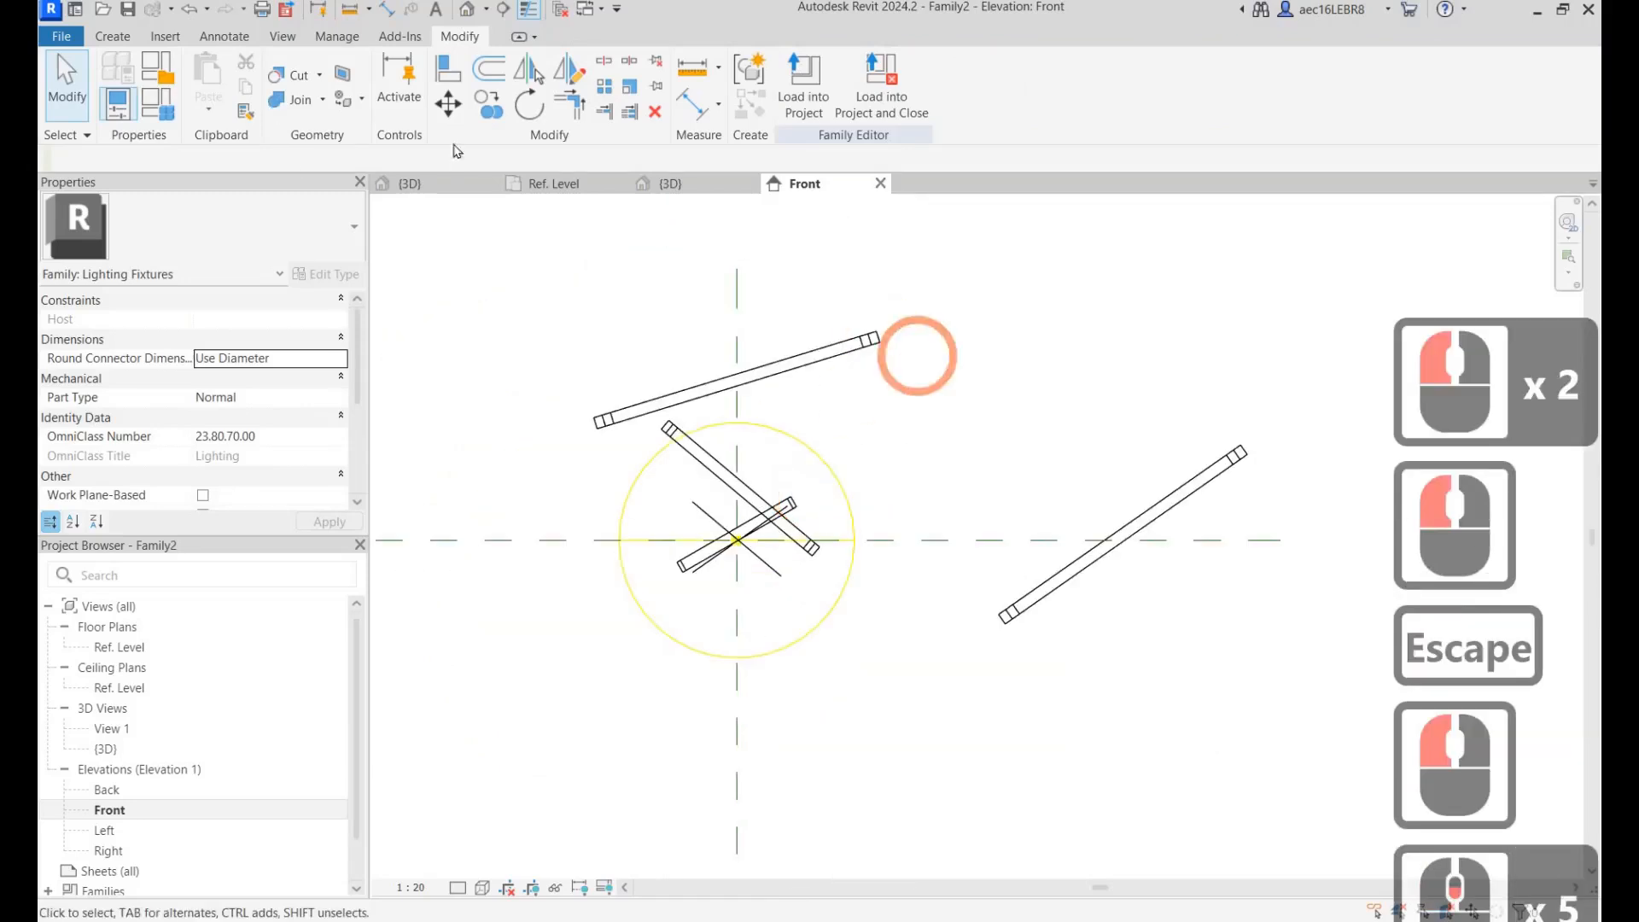
click(818, 362)
key(m)
key(v)
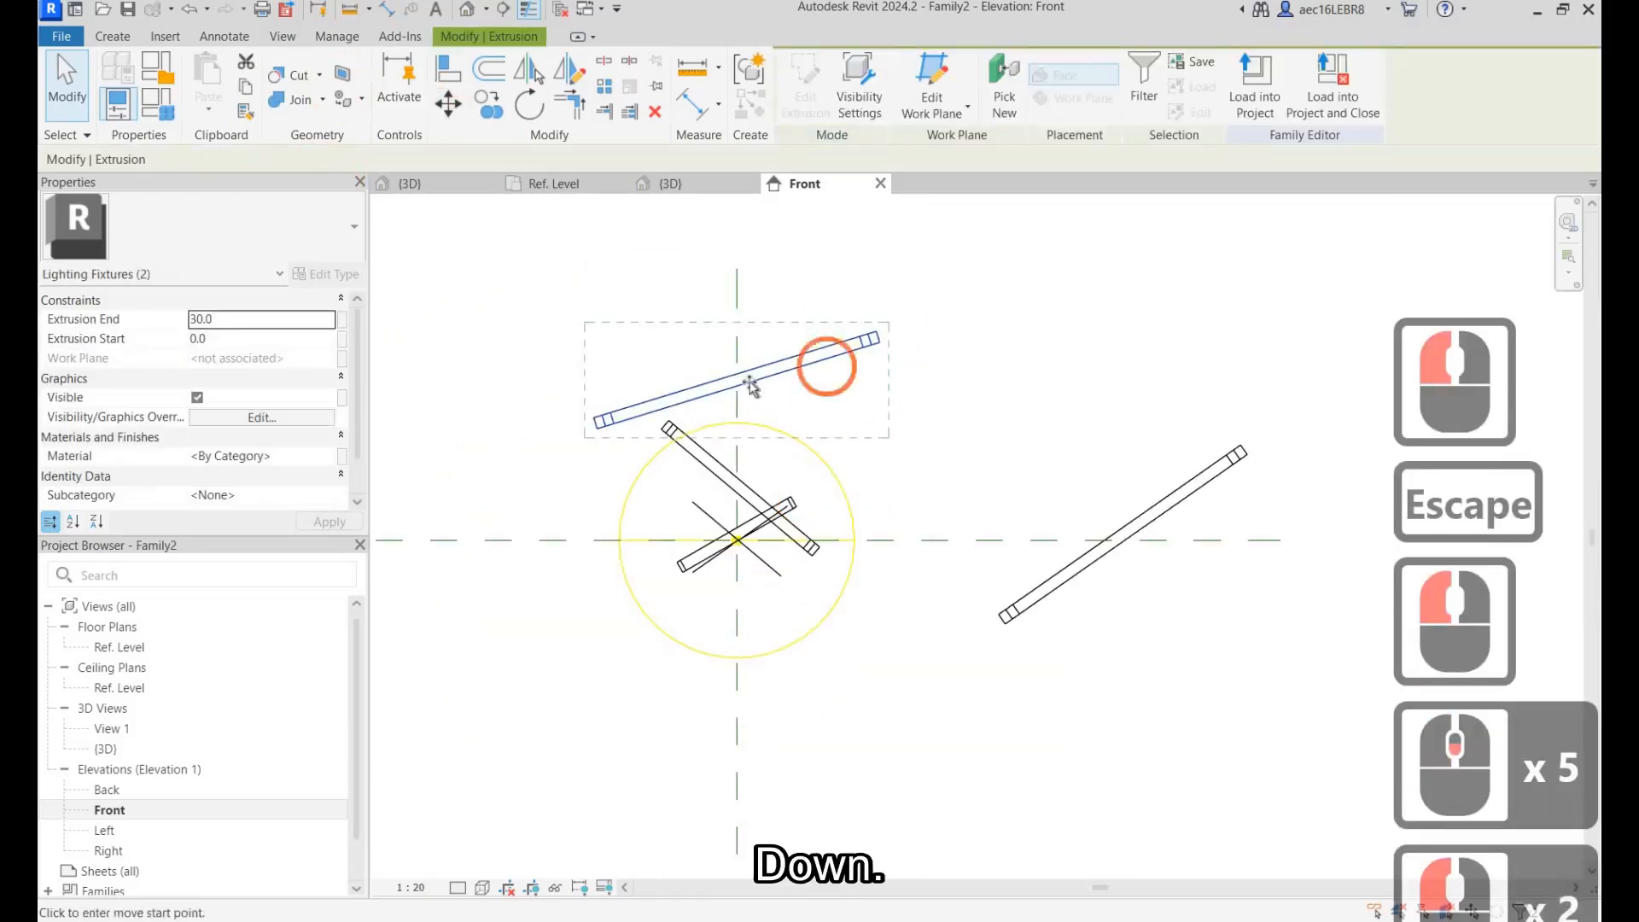
scroll(762, 391, up, 3)
click(746, 421)
click(747, 436)
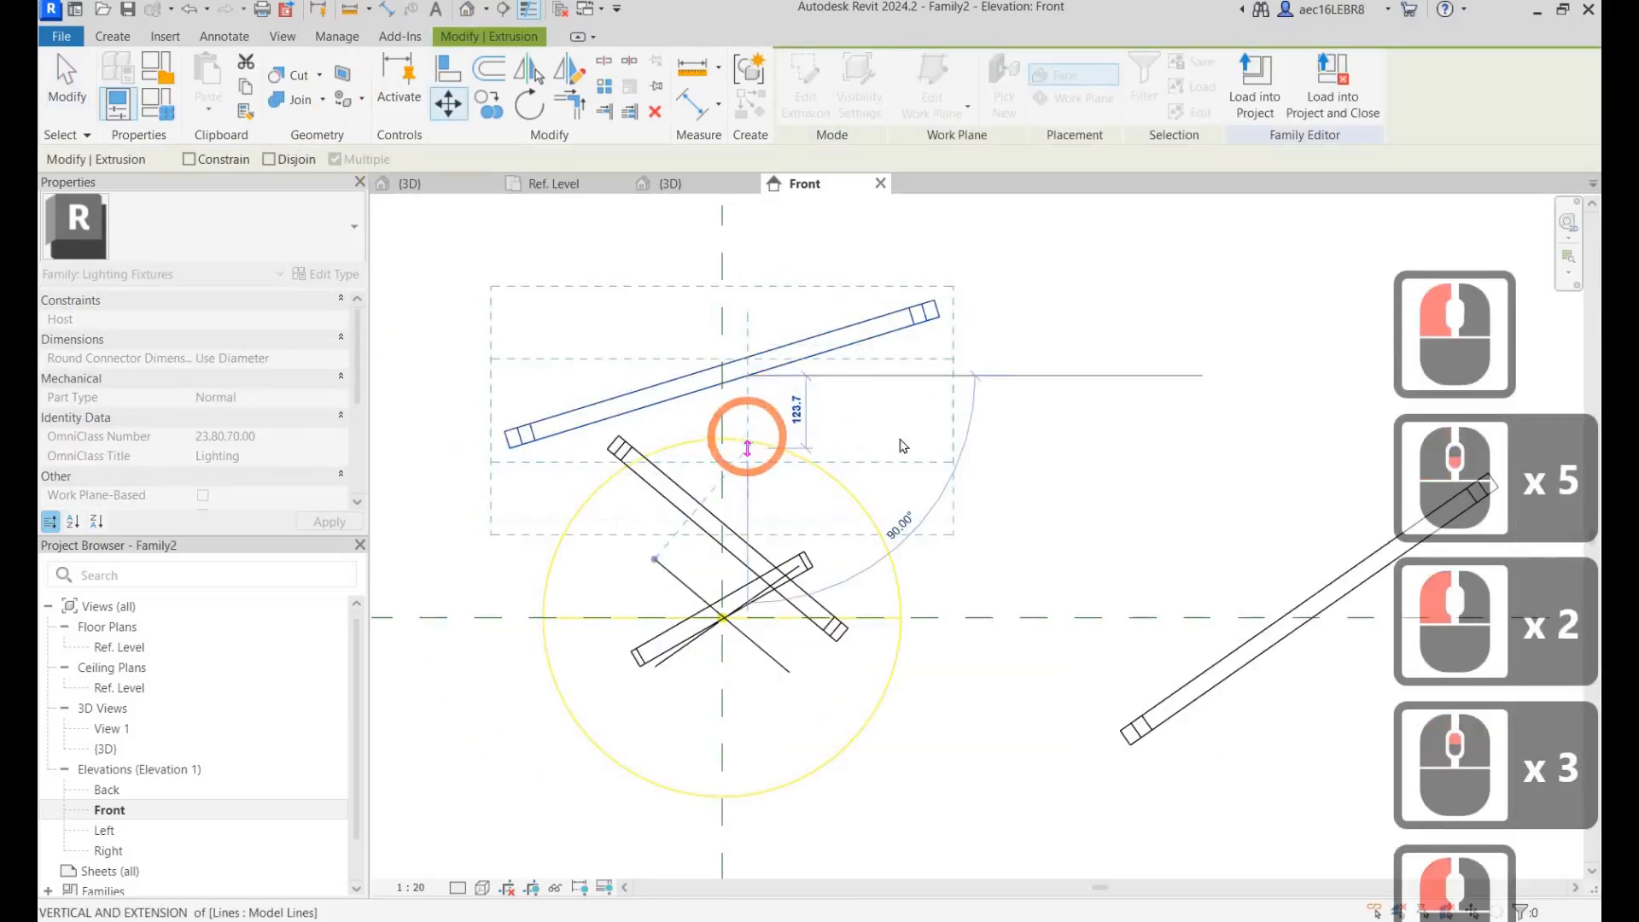
key(Escape)
key(Escape)
Delete the spare slanted enlarged ring and its centre lines beside the light source sphere.
scroll(901, 440, down, 2)
drag(986, 320, 1306, 751)
key(Delete)
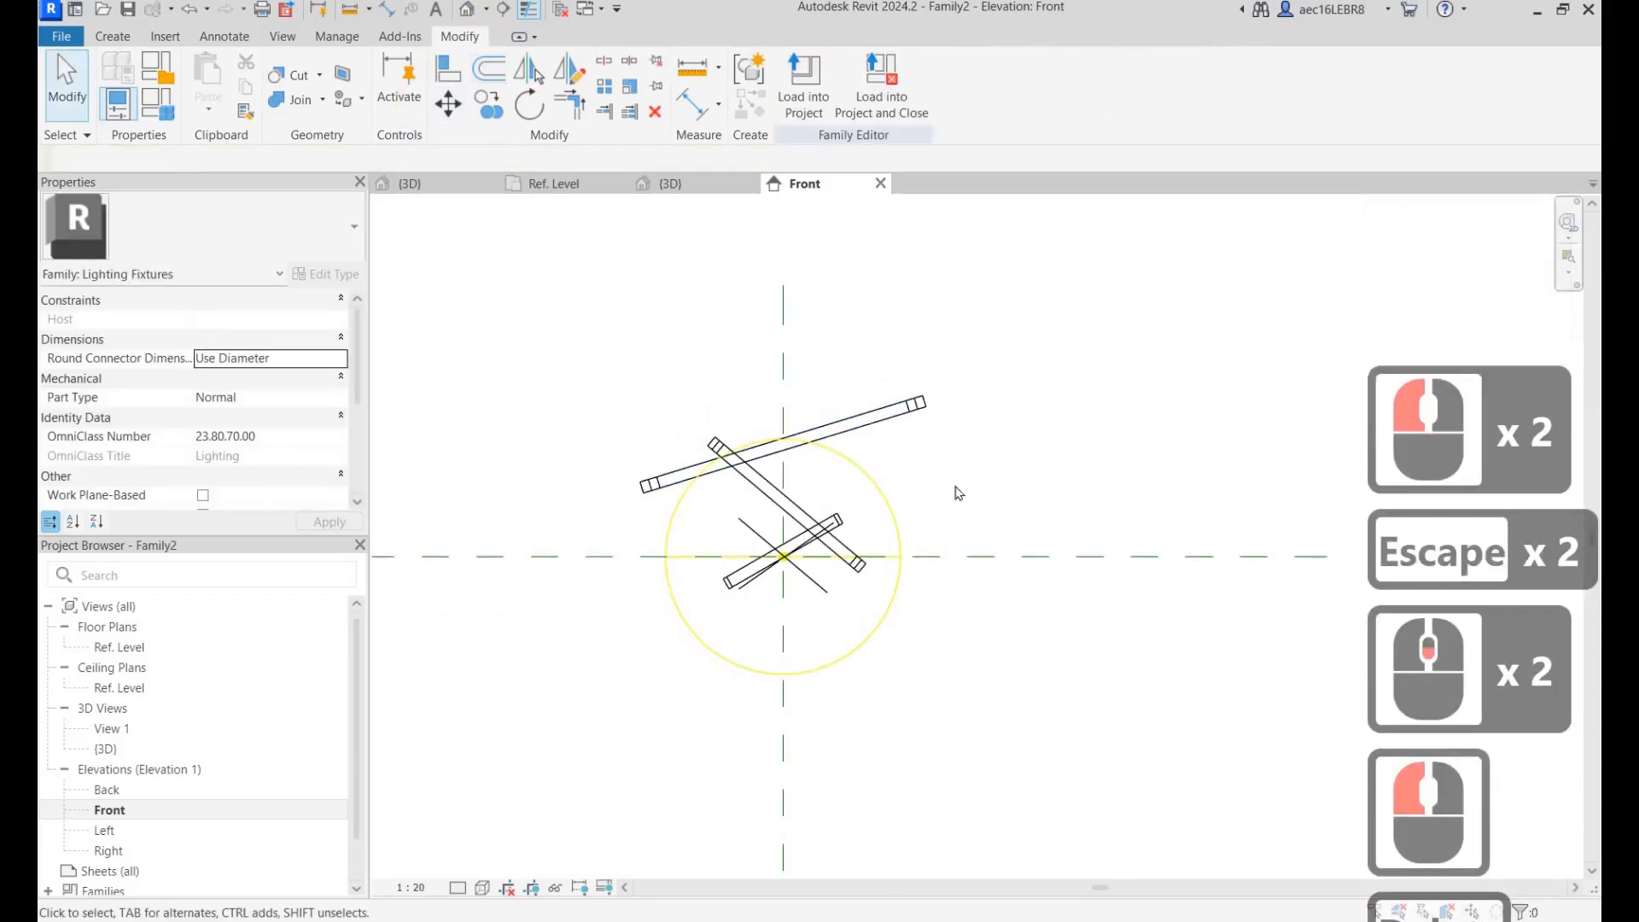
Examine the slanted ring arrangement in the 3D view from oblique and upper angles.
click(466, 9)
scroll(713, 479, down, 2)
shift+middle_drag(728, 390, 962, 647)
scroll(982, 615, up, 6)
scroll(854, 457, down, 2)
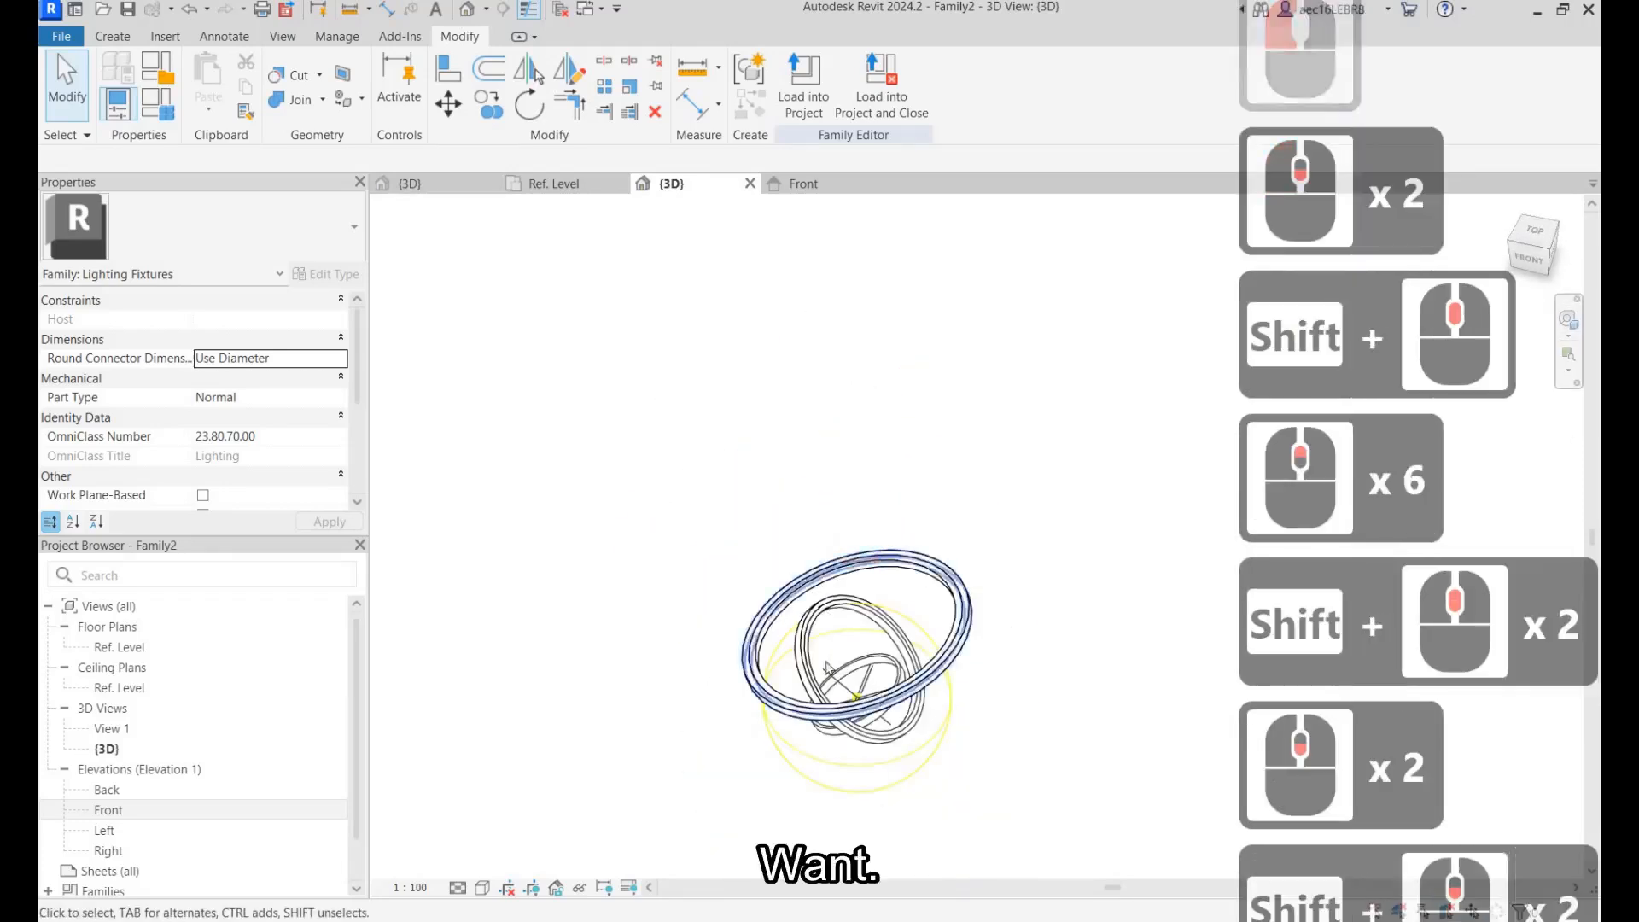
shift+middle_drag(854, 461, 861, 623)
scroll(755, 540, down, 4)
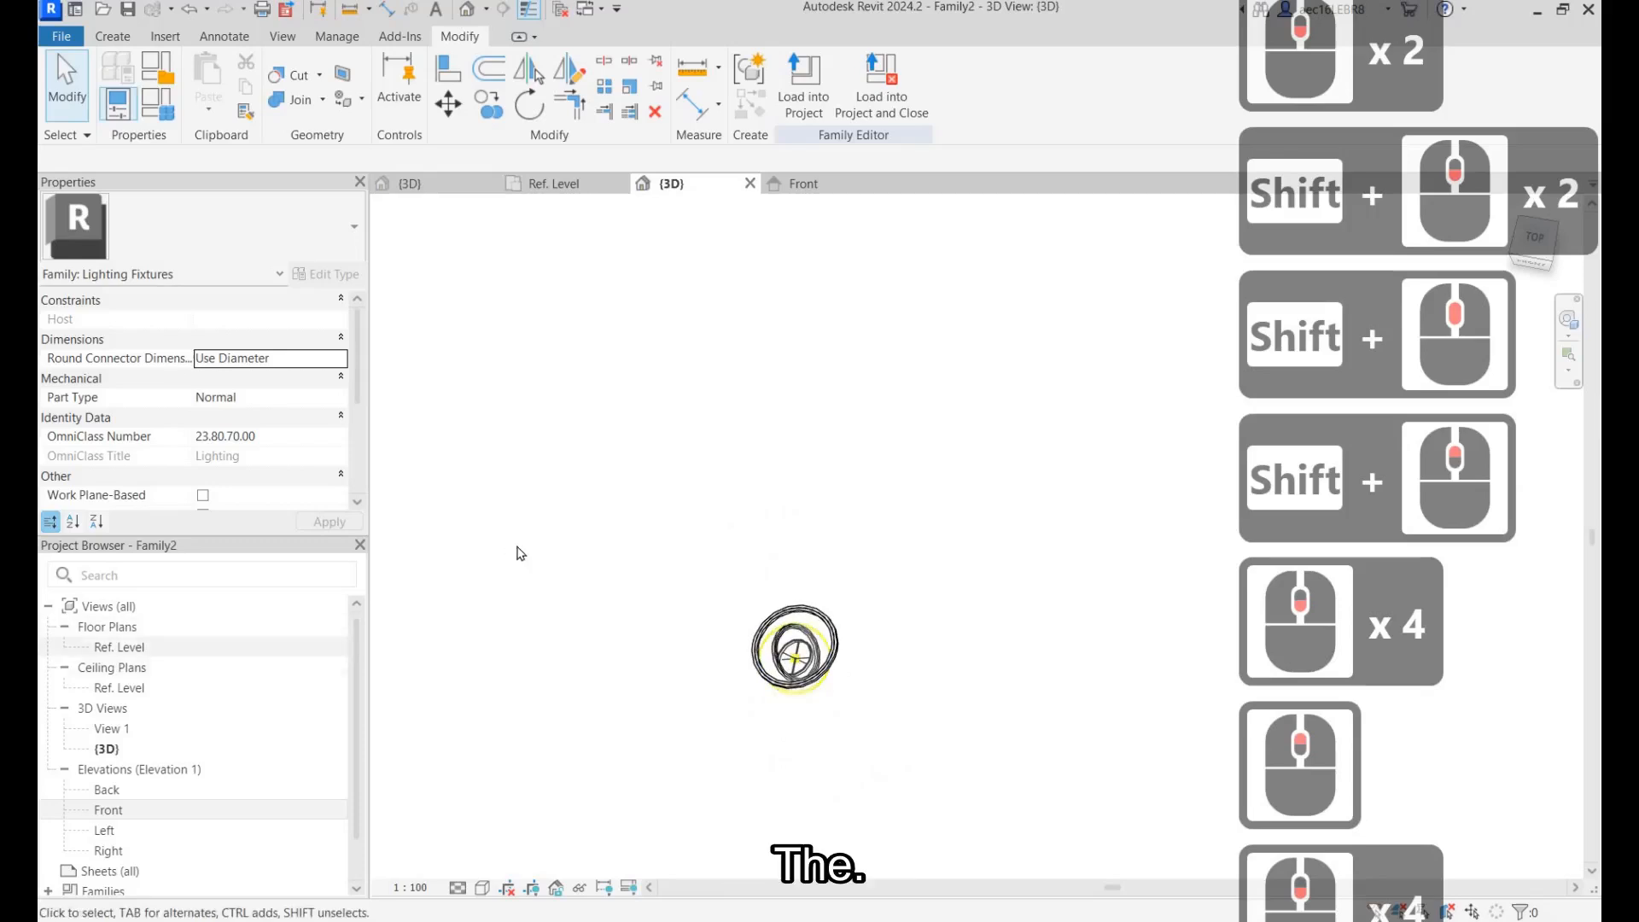
Set the Ref. Level floor plan's view range to a top offset of 2000 and a cut plane offset of 2000.
double_click(120, 647)
scroll(911, 472, down, 2)
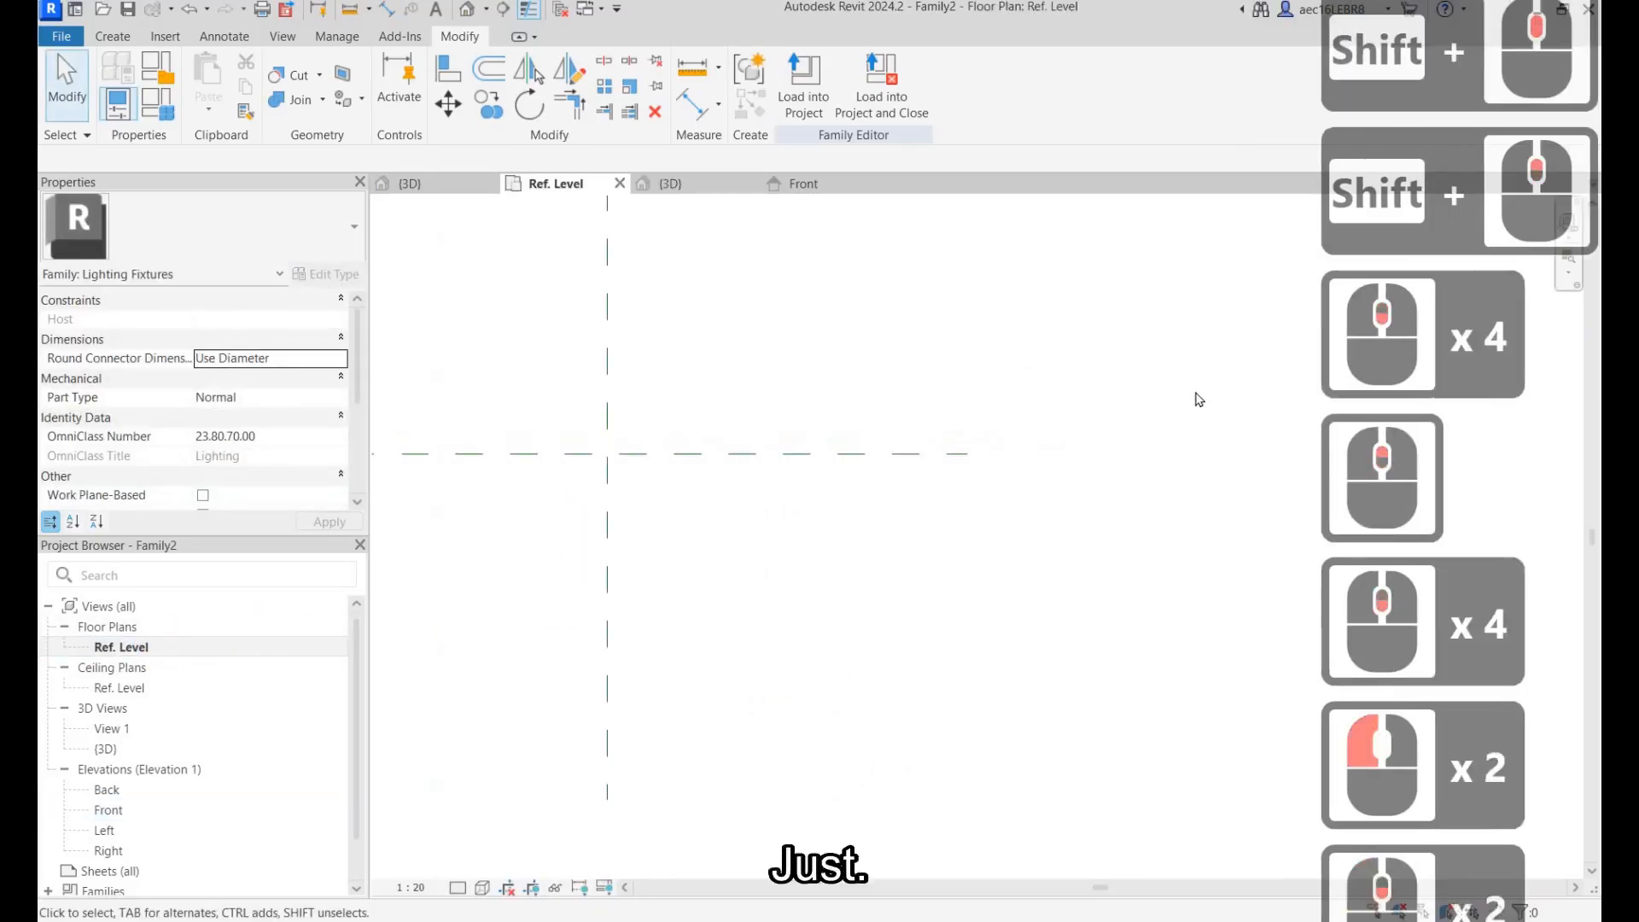
key(v)
key(r)
click(1229, 384)
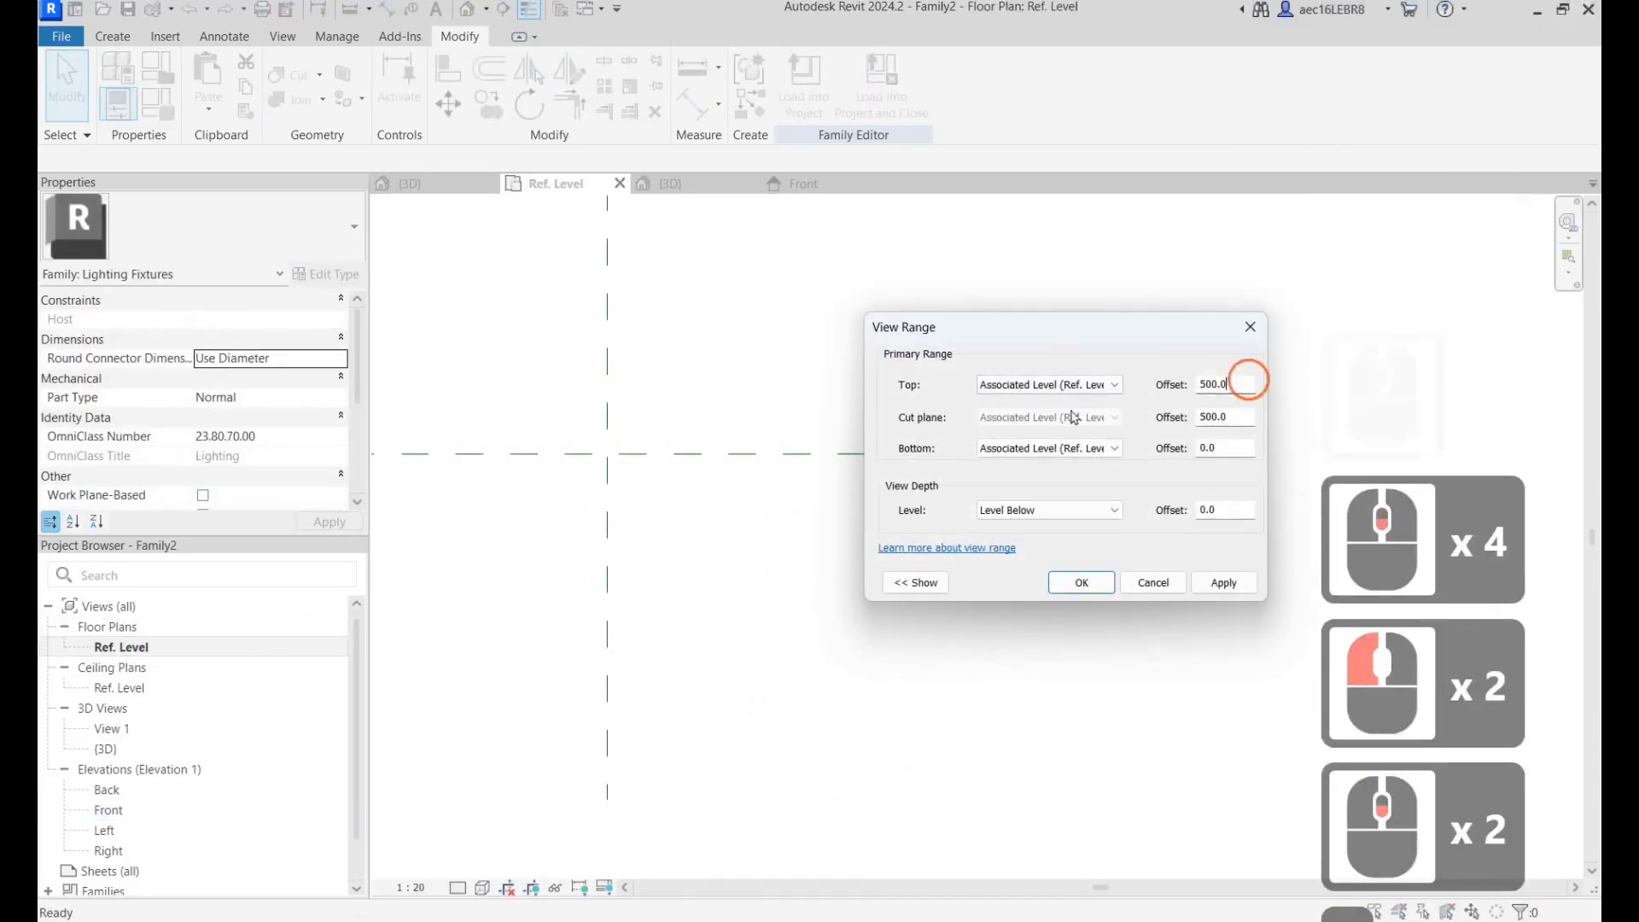
text(2000)
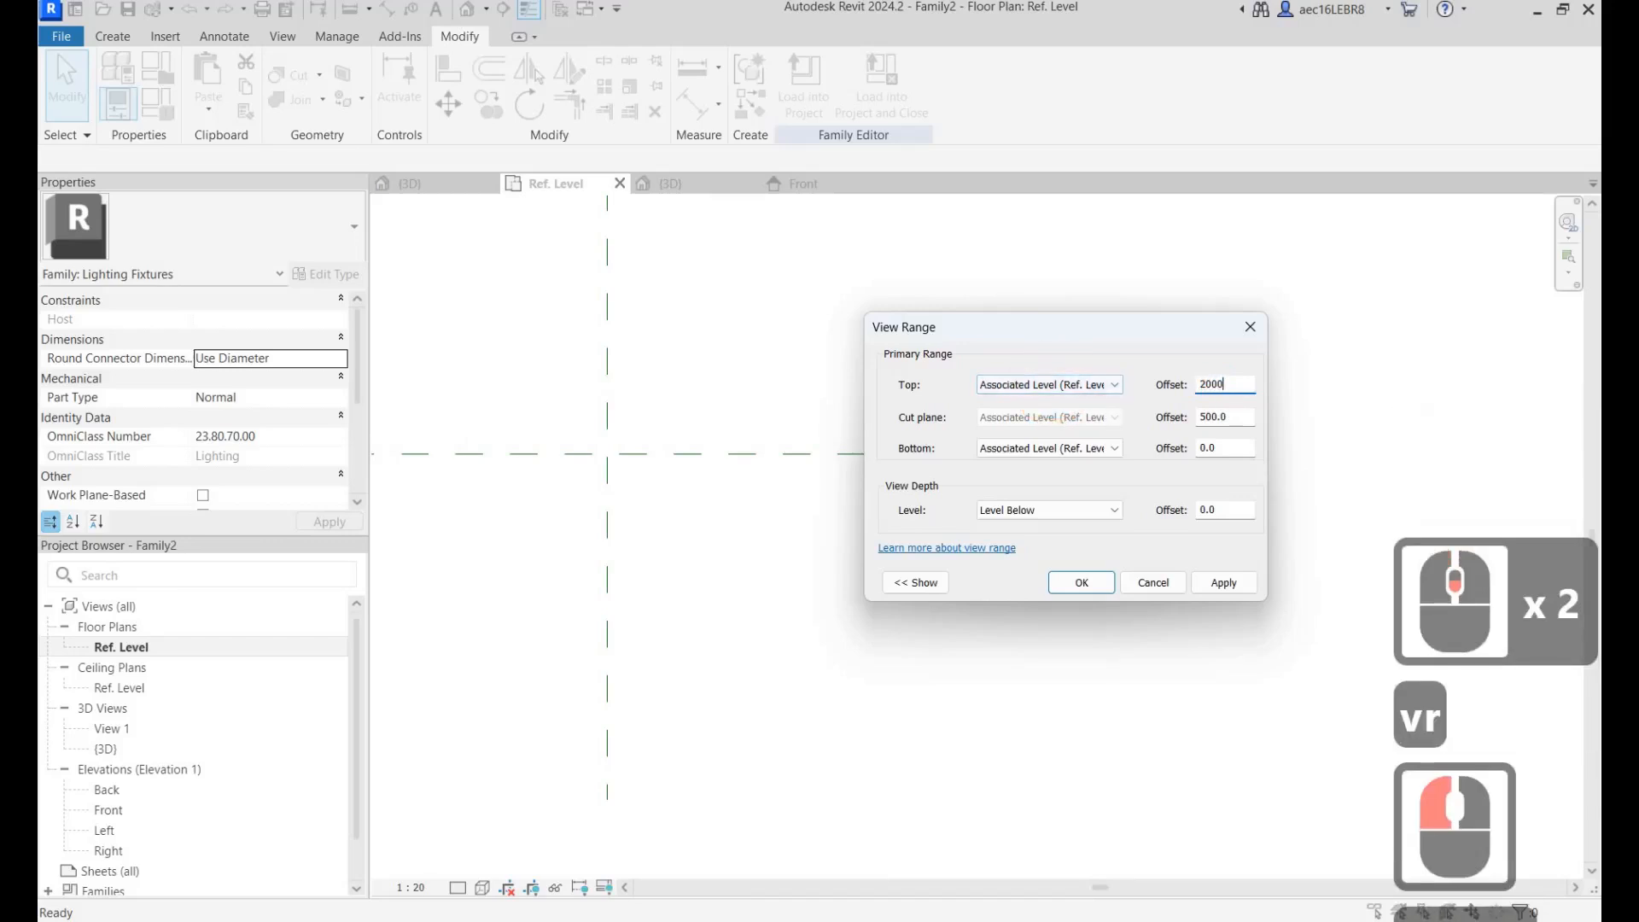
drag(1229, 417, 1111, 415)
text(2000)
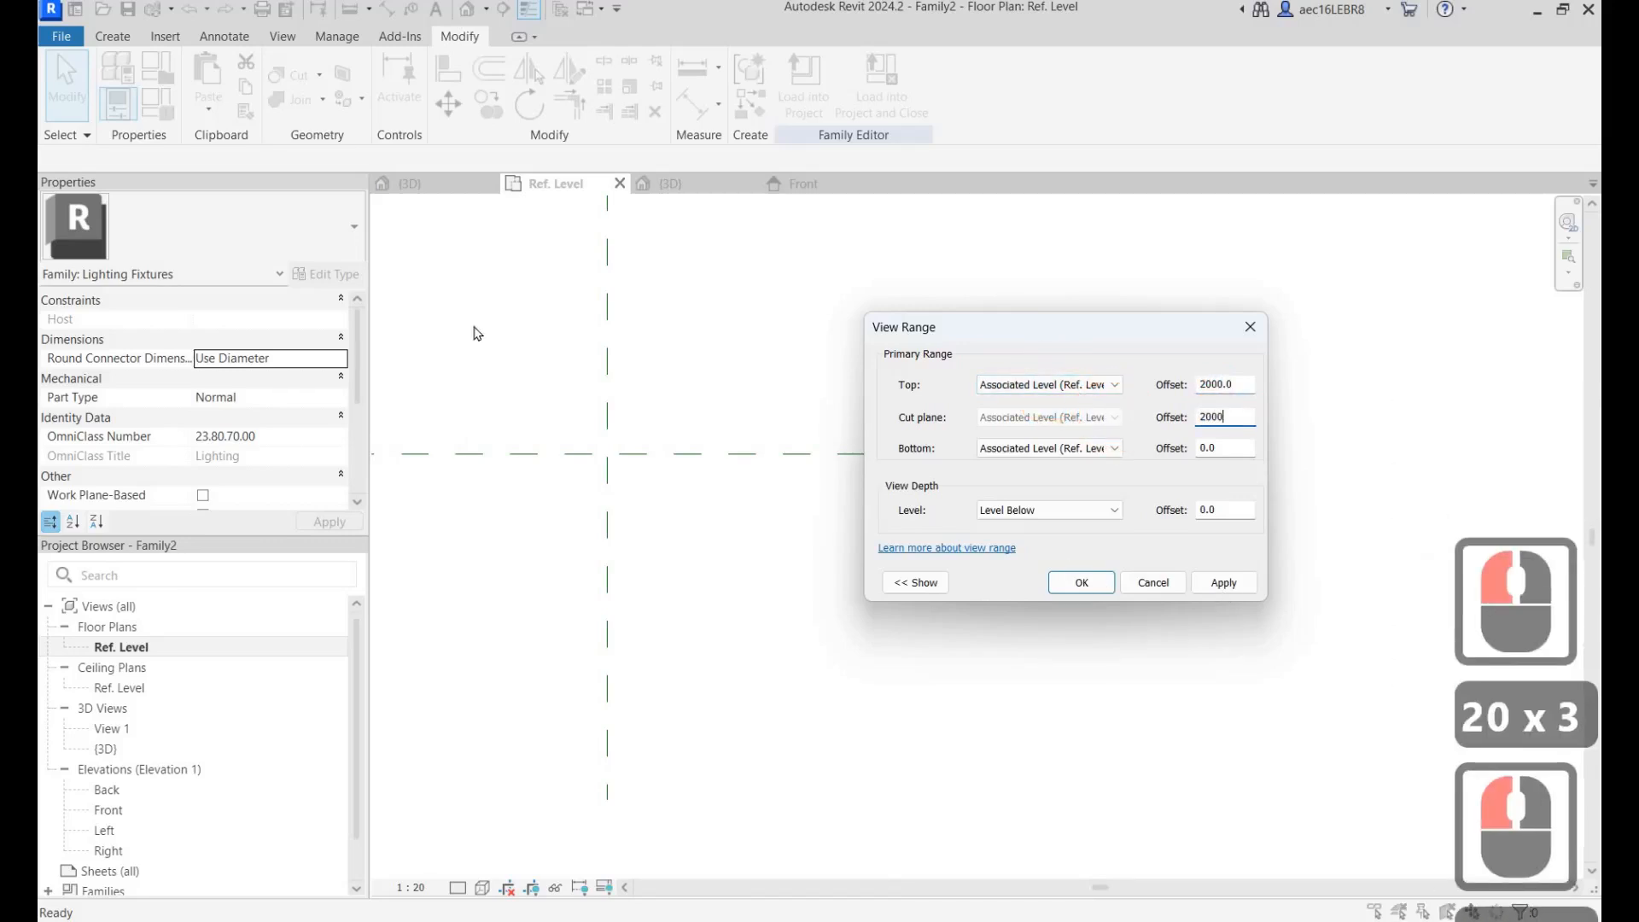
click(1223, 582)
click(1089, 582)
click(474, 326)
key(Escape)
scroll(665, 357, up, 3)
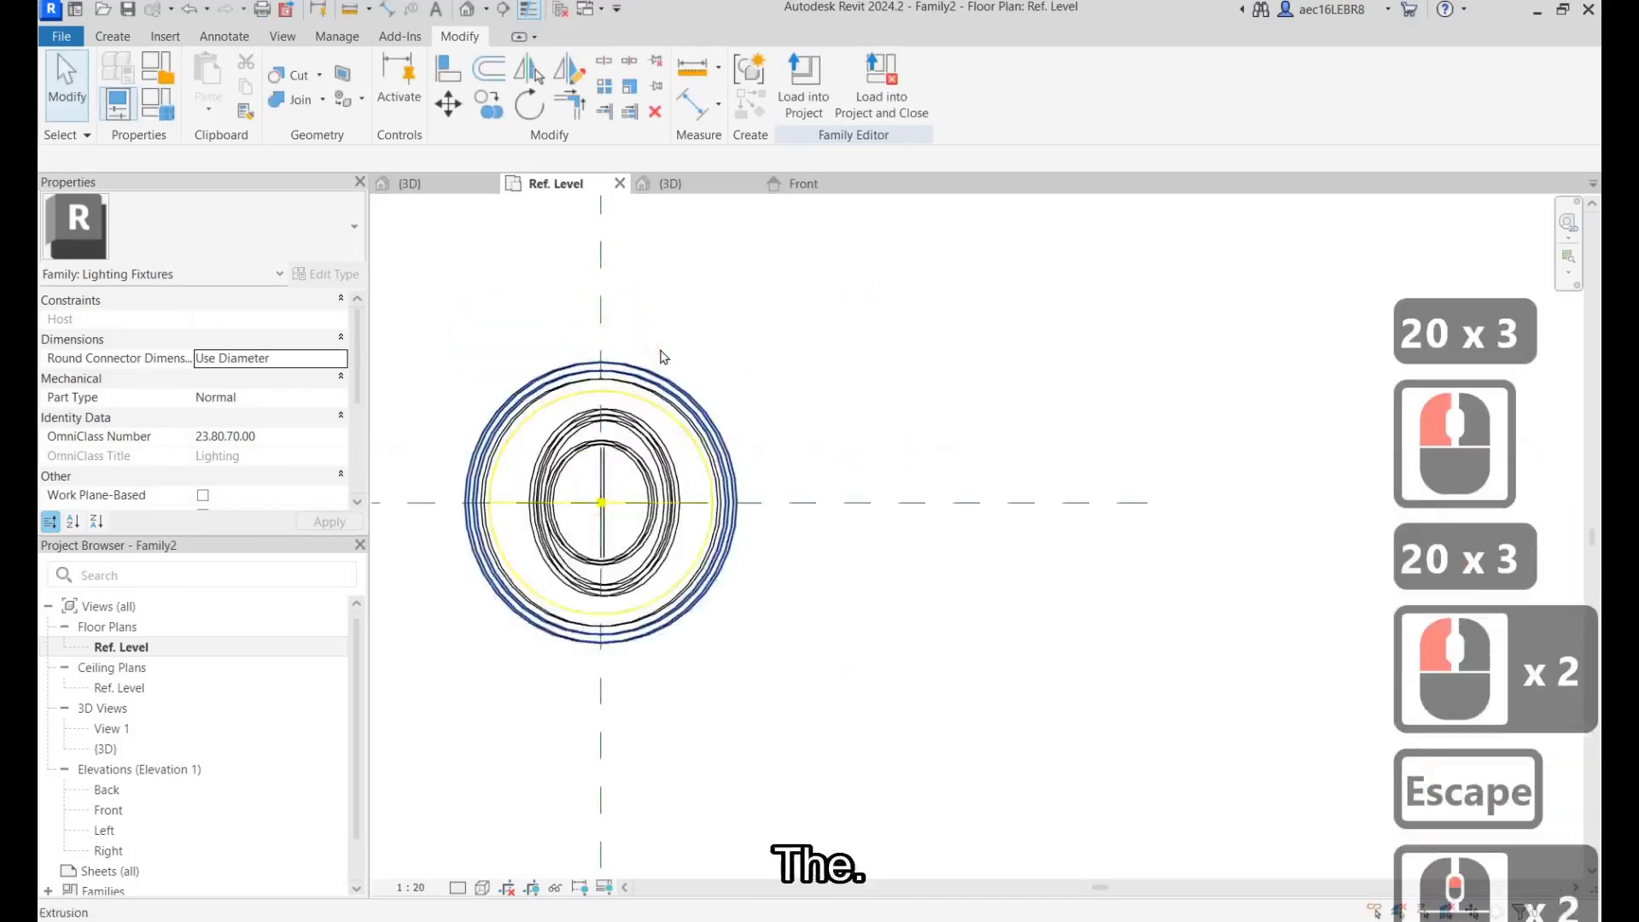
Inspect in 3D how the three rings sit around the light source, viewed from the right and front sides.
click(465, 9)
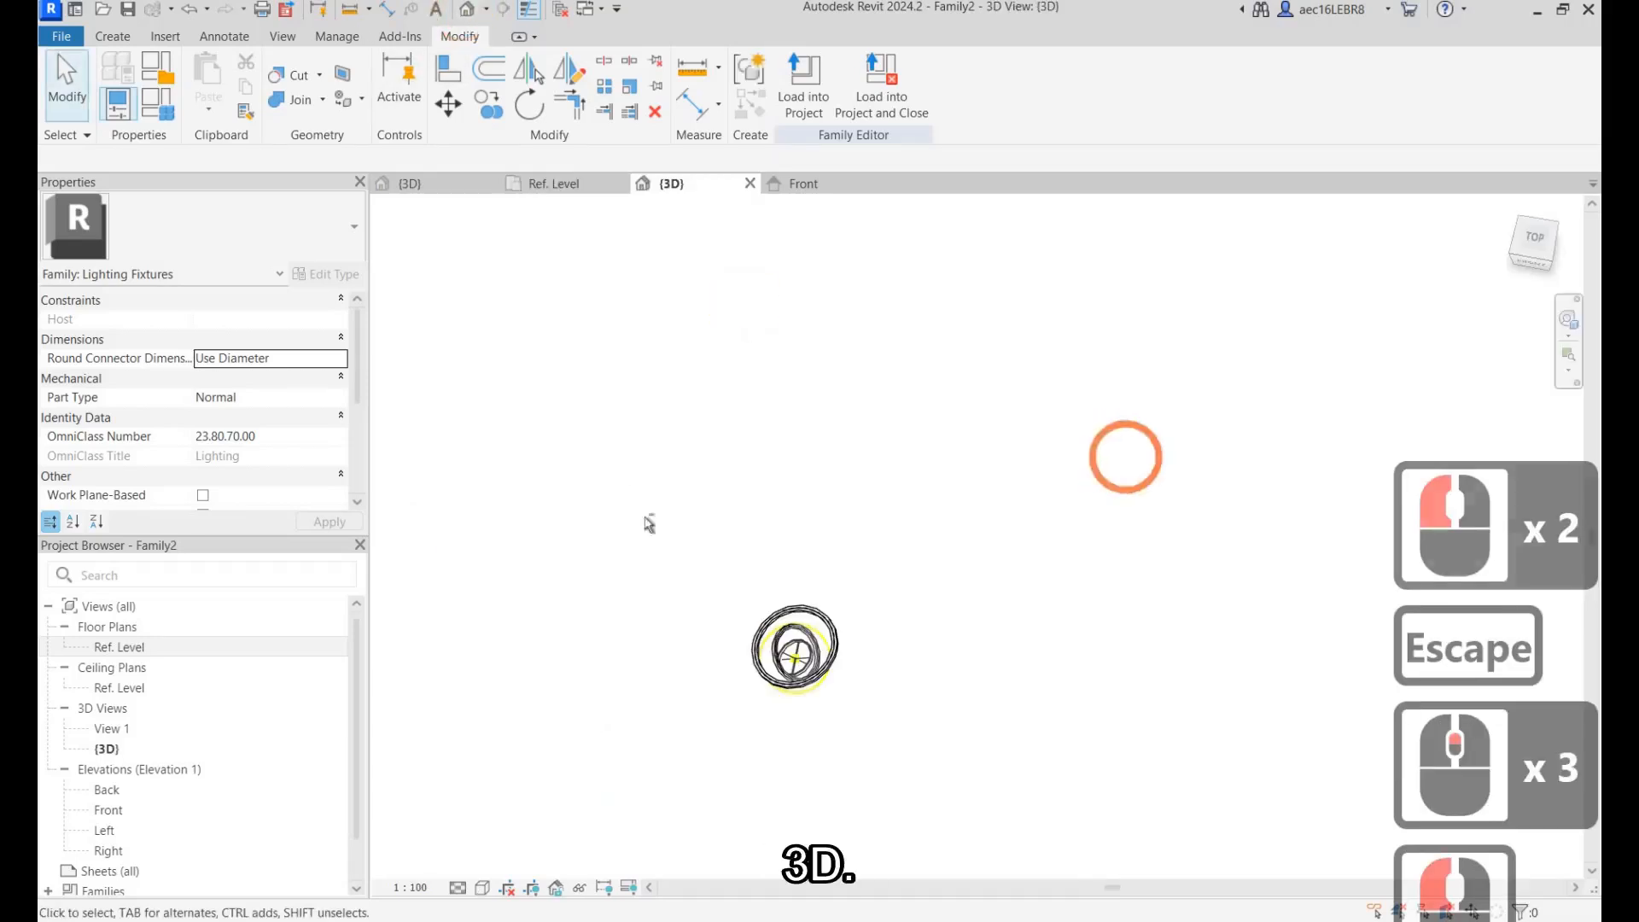
shift+middle_drag(739, 644, 700, 540)
scroll(706, 539, up, 6)
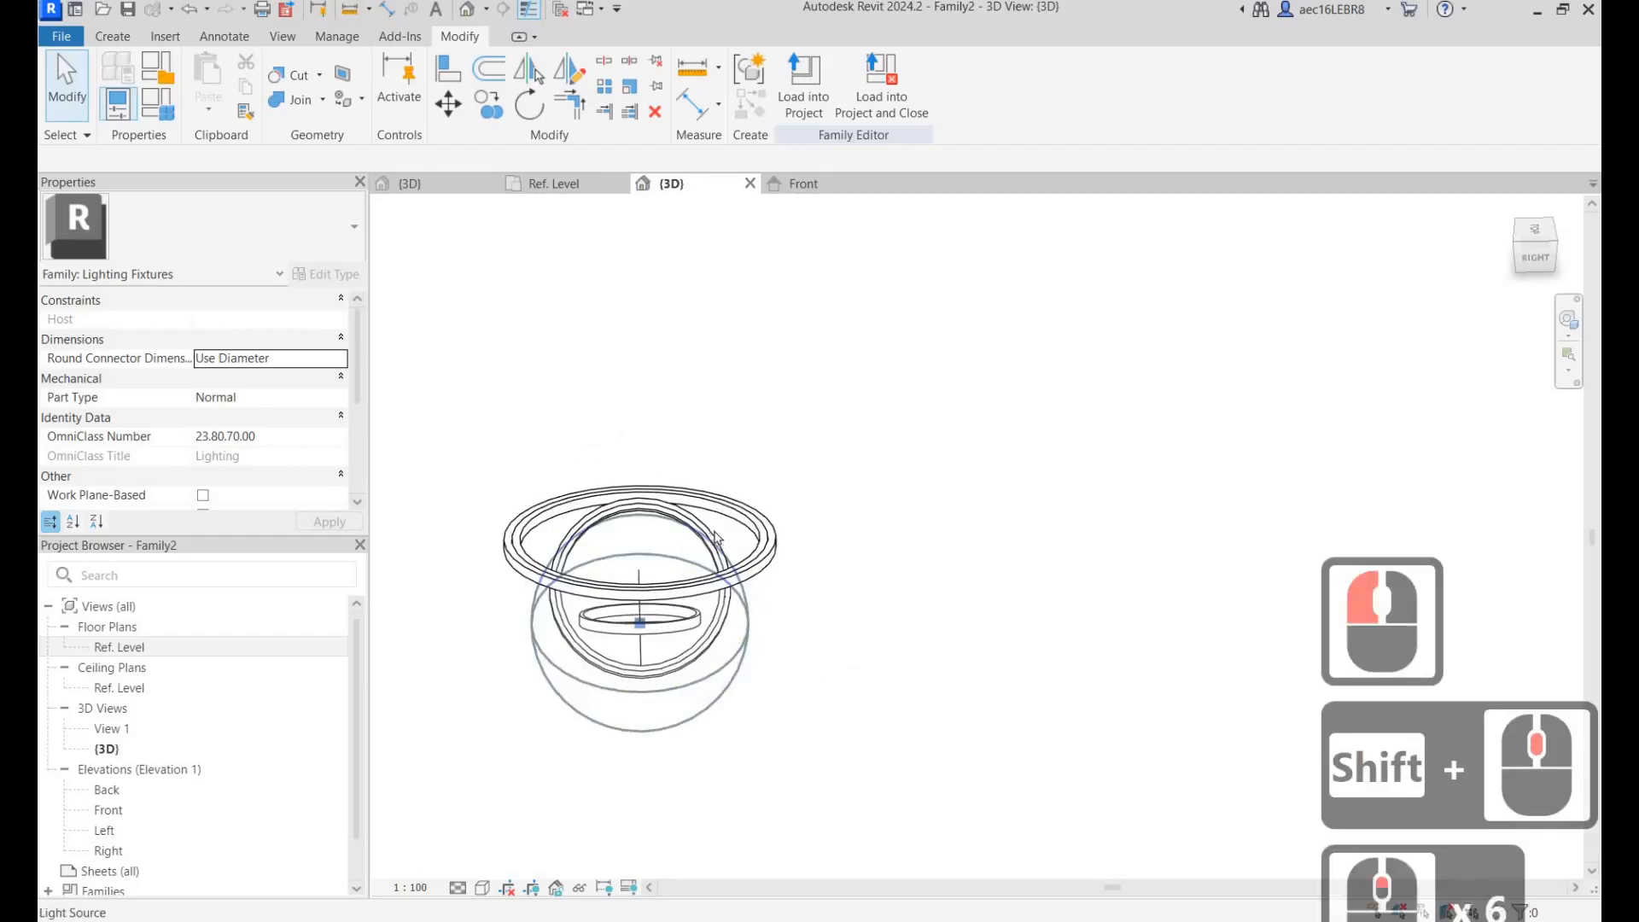
click(715, 532)
shift+middle_drag(748, 607, 781, 509)
key(Escape)
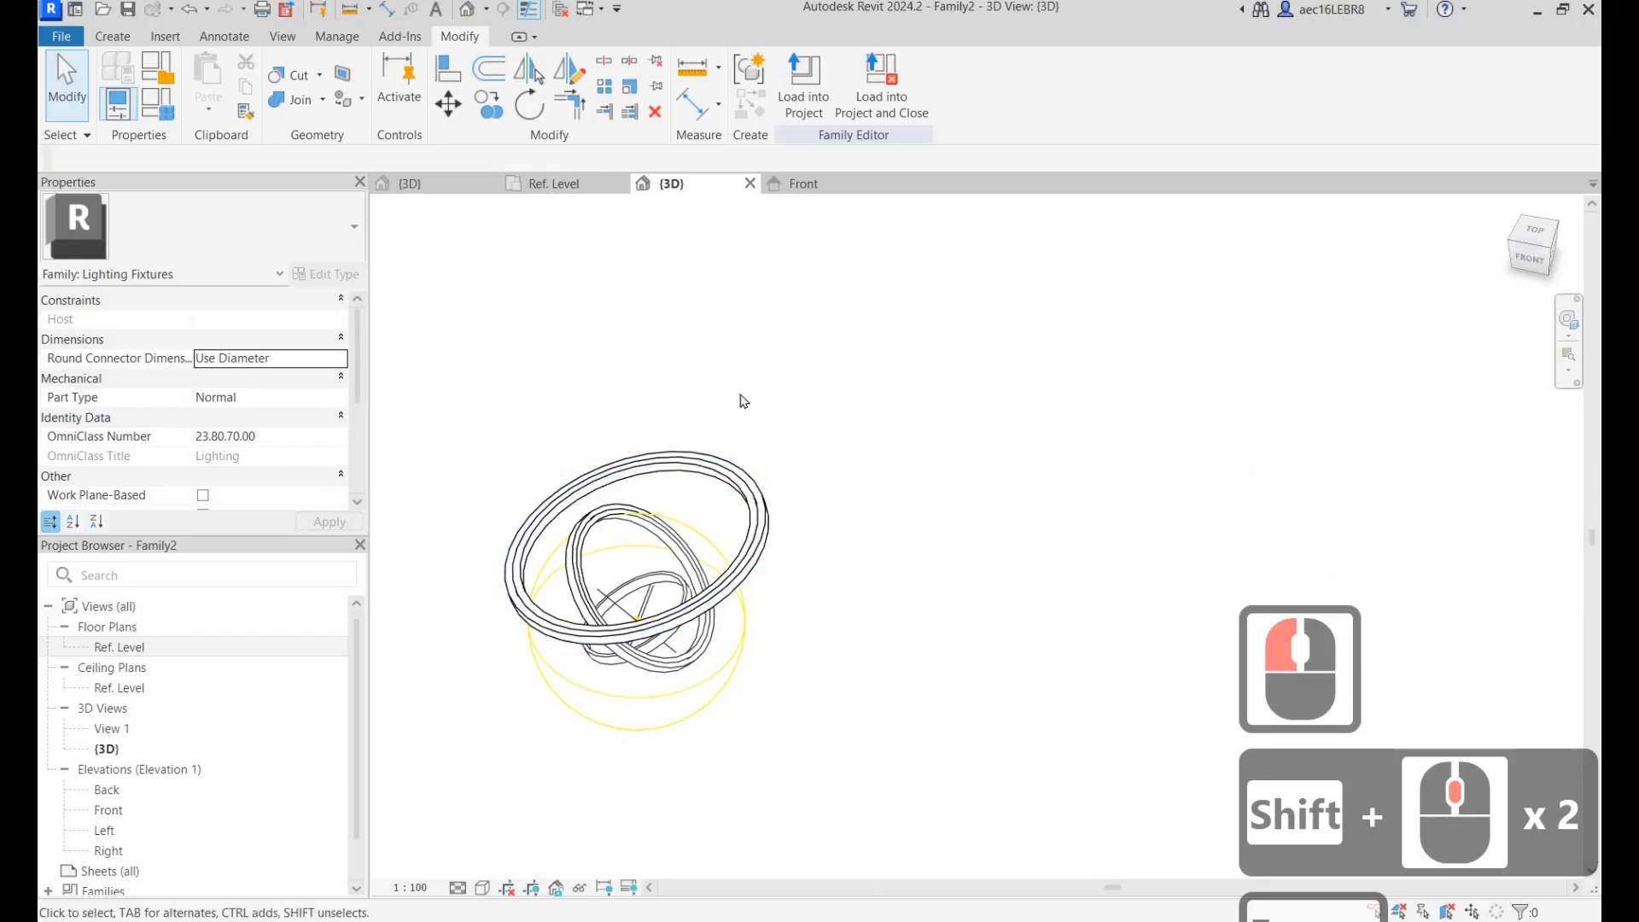
Rotate both extrusions of the large ring 30° about the light source centre in the Ref. Level plan.
double_click(119, 647)
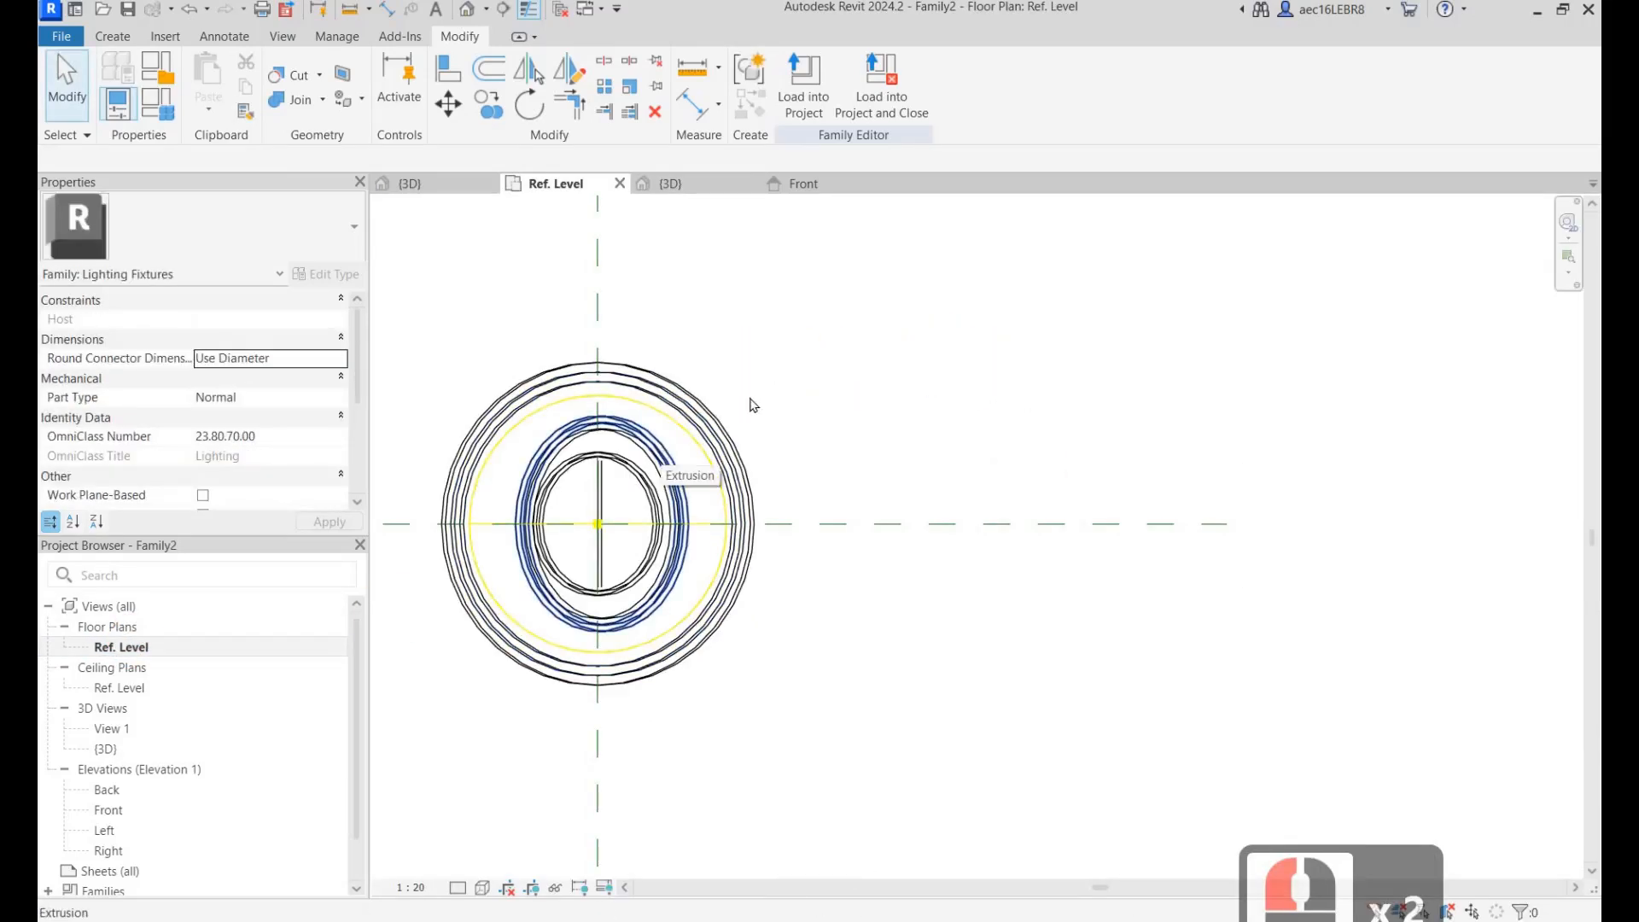
scroll(919, 381, up, 6)
click(834, 417)
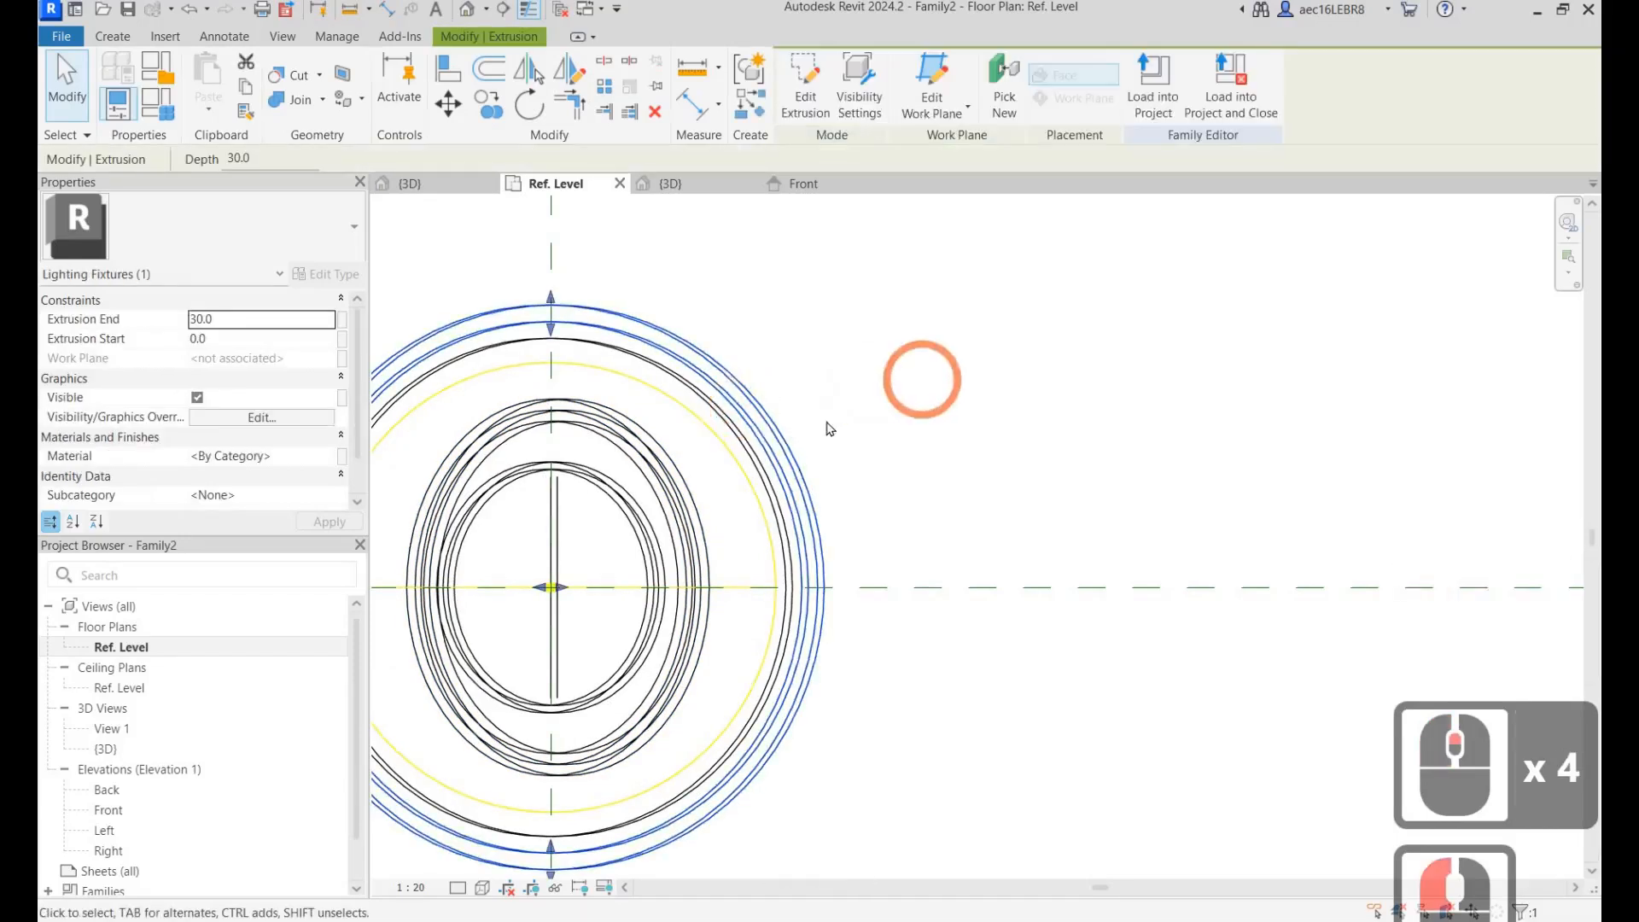
scroll(829, 428, down, 3)
drag(825, 438, 829, 432)
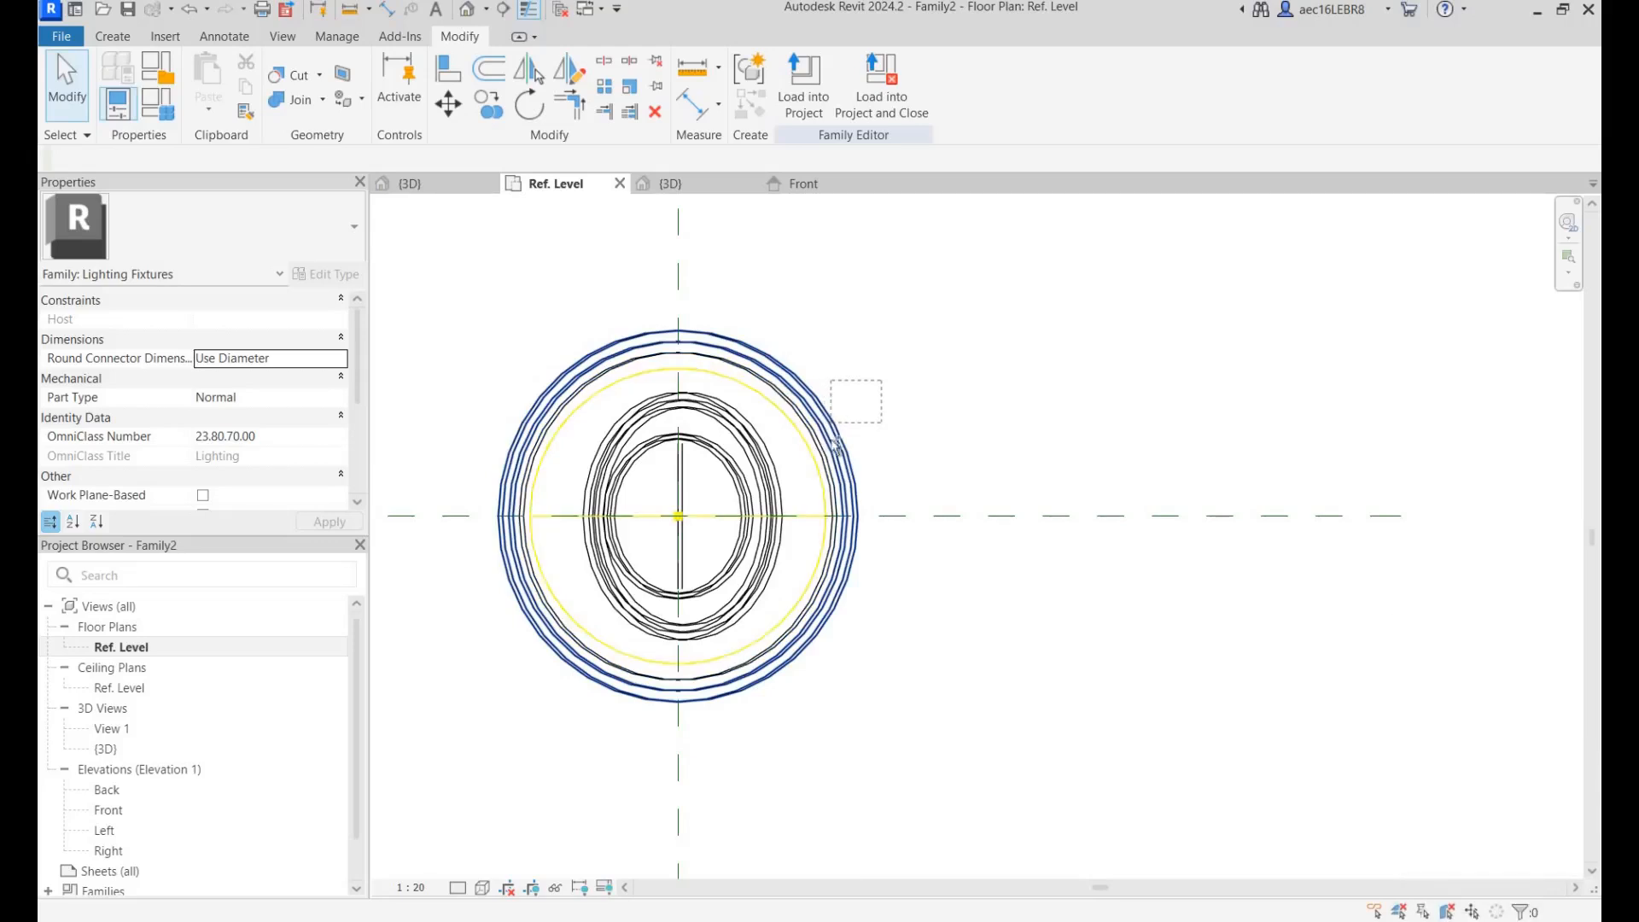
click(832, 440)
scroll(825, 431, up, 2)
ctrl+click(809, 442)
scroll(975, 424, down, 2)
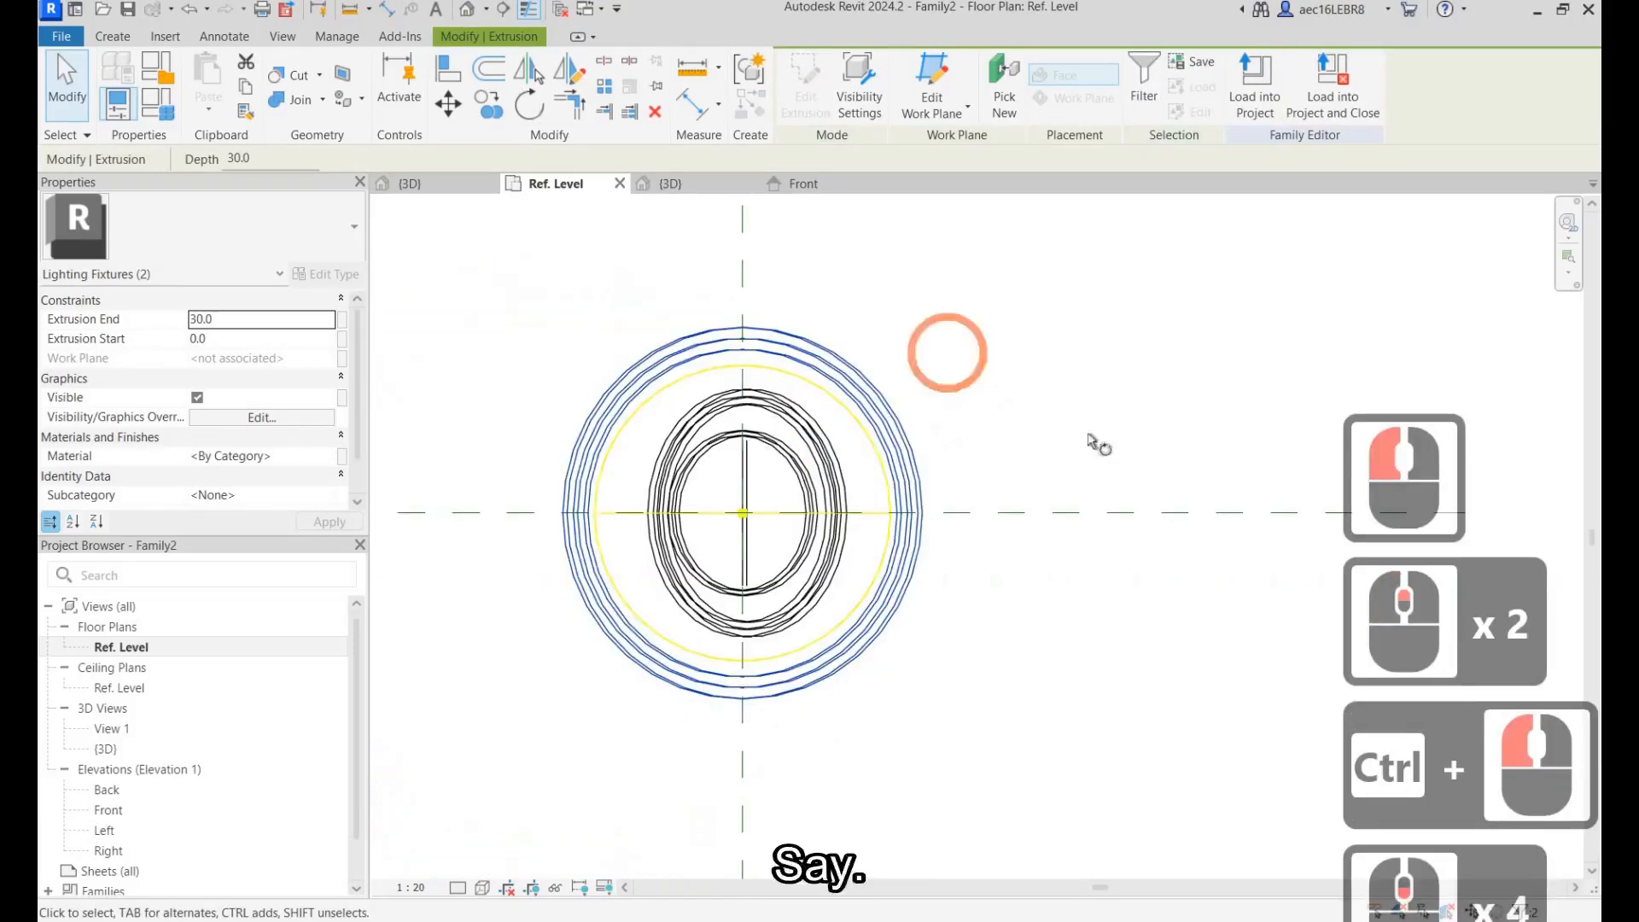
click(529, 103)
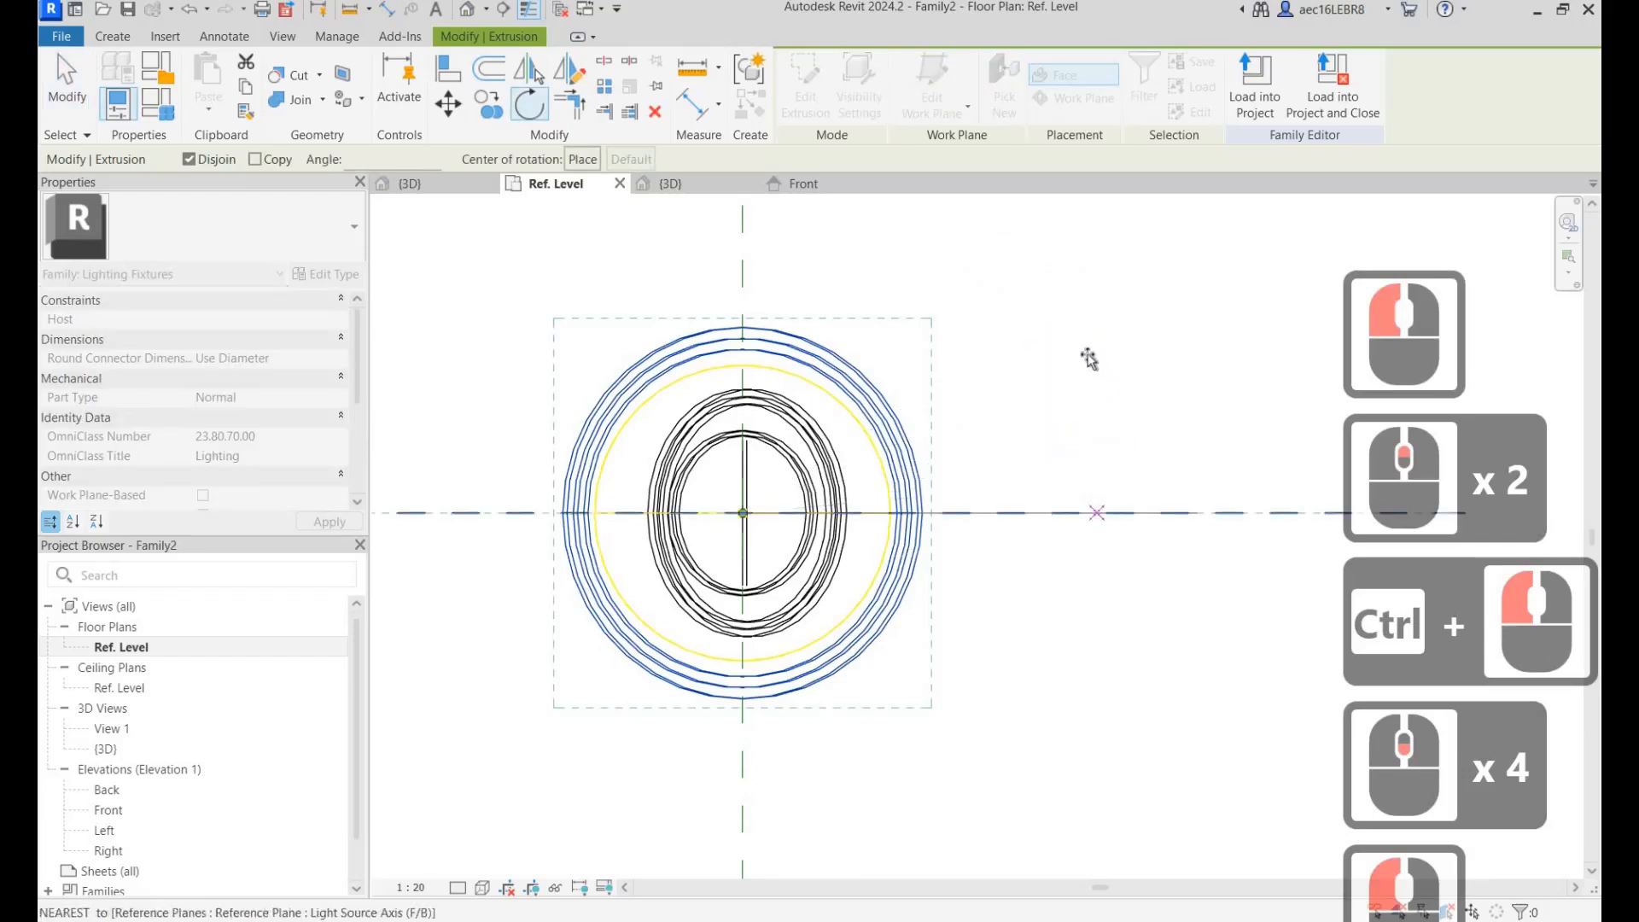
click(1096, 512)
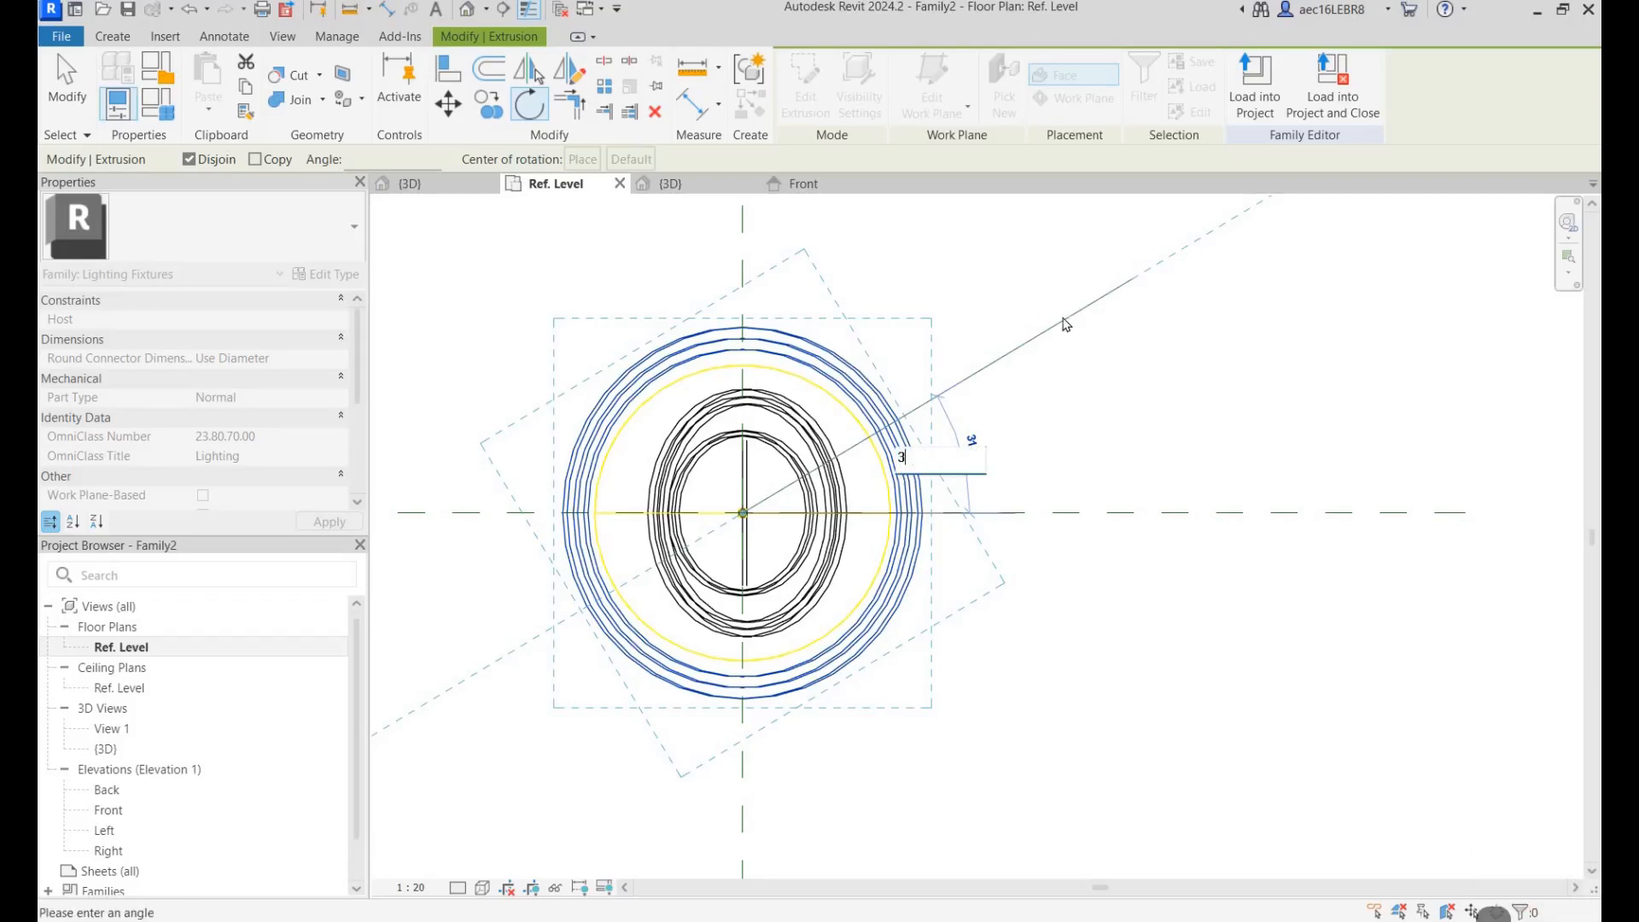
text(30)
key(Return)
key(Escape)
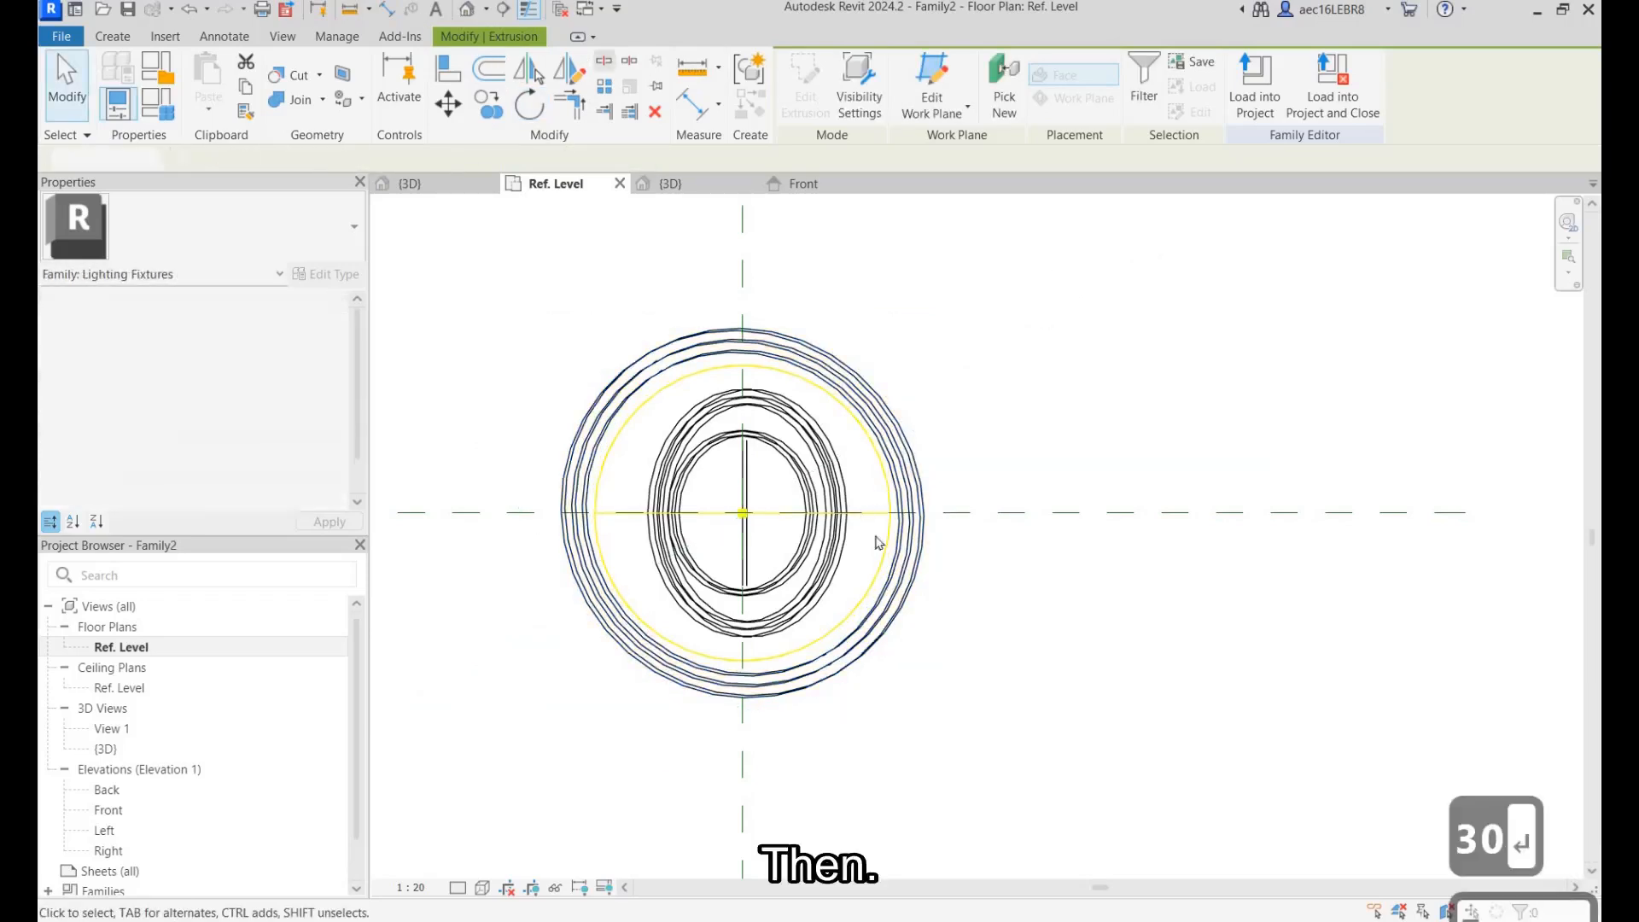
Check the rotated large ring against the smaller rings in 3D and in the Ref. Level plan.
click(467, 9)
shift+middle_drag(840, 532, 813, 574)
shift+middle_drag(802, 722, 838, 623)
shift+middle_drag(681, 547, 626, 517)
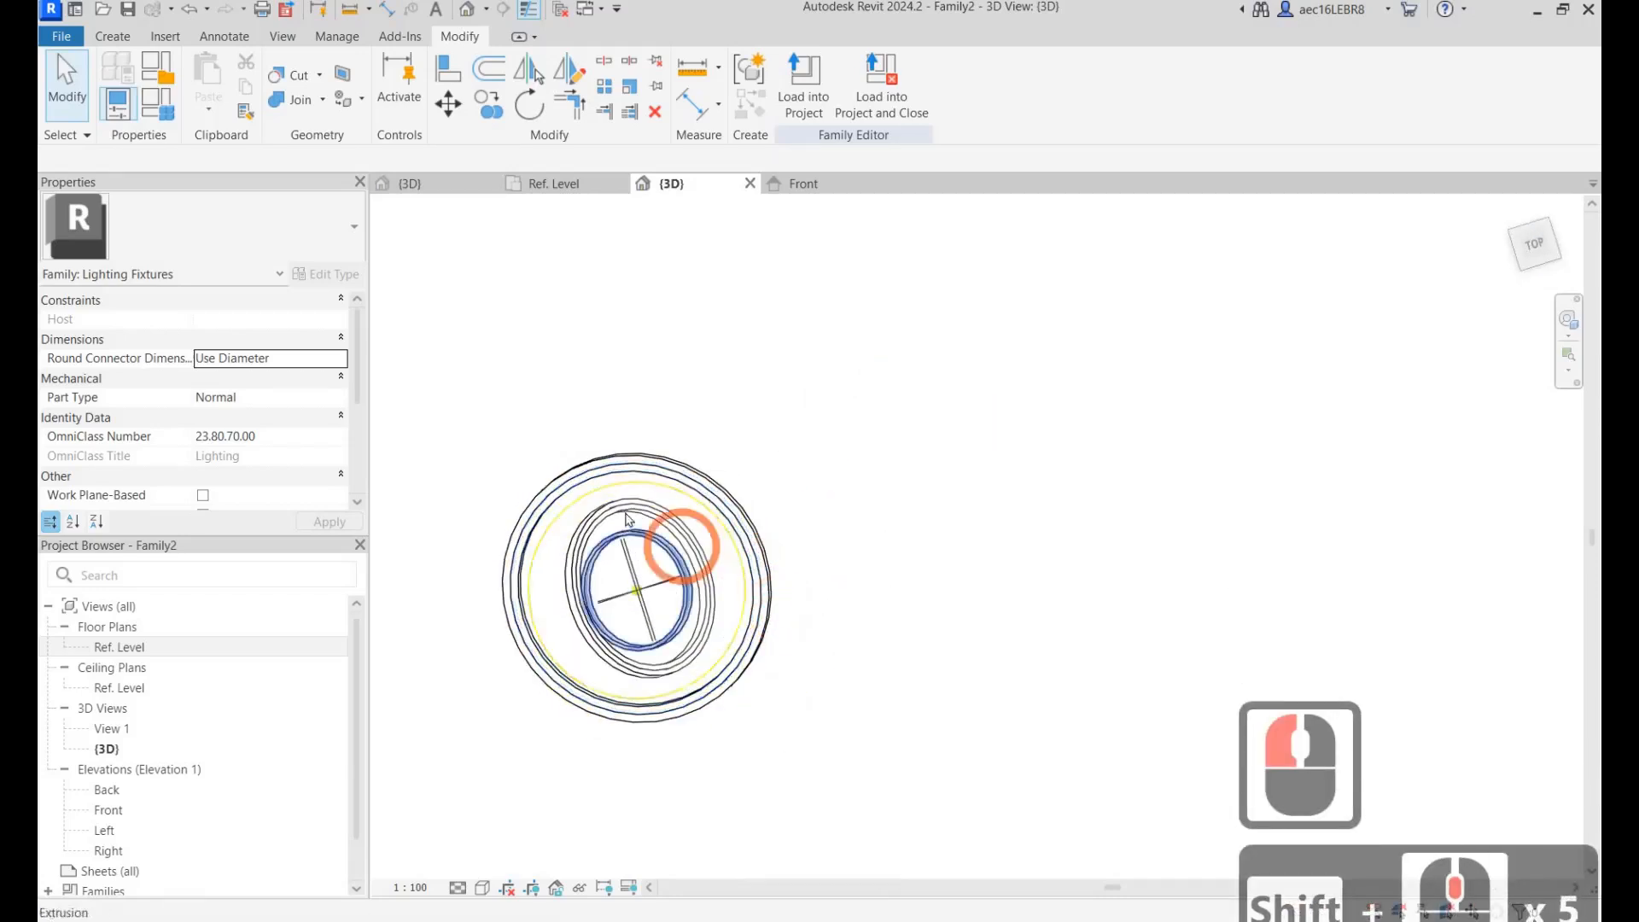
shift+middle_drag(823, 611, 839, 669)
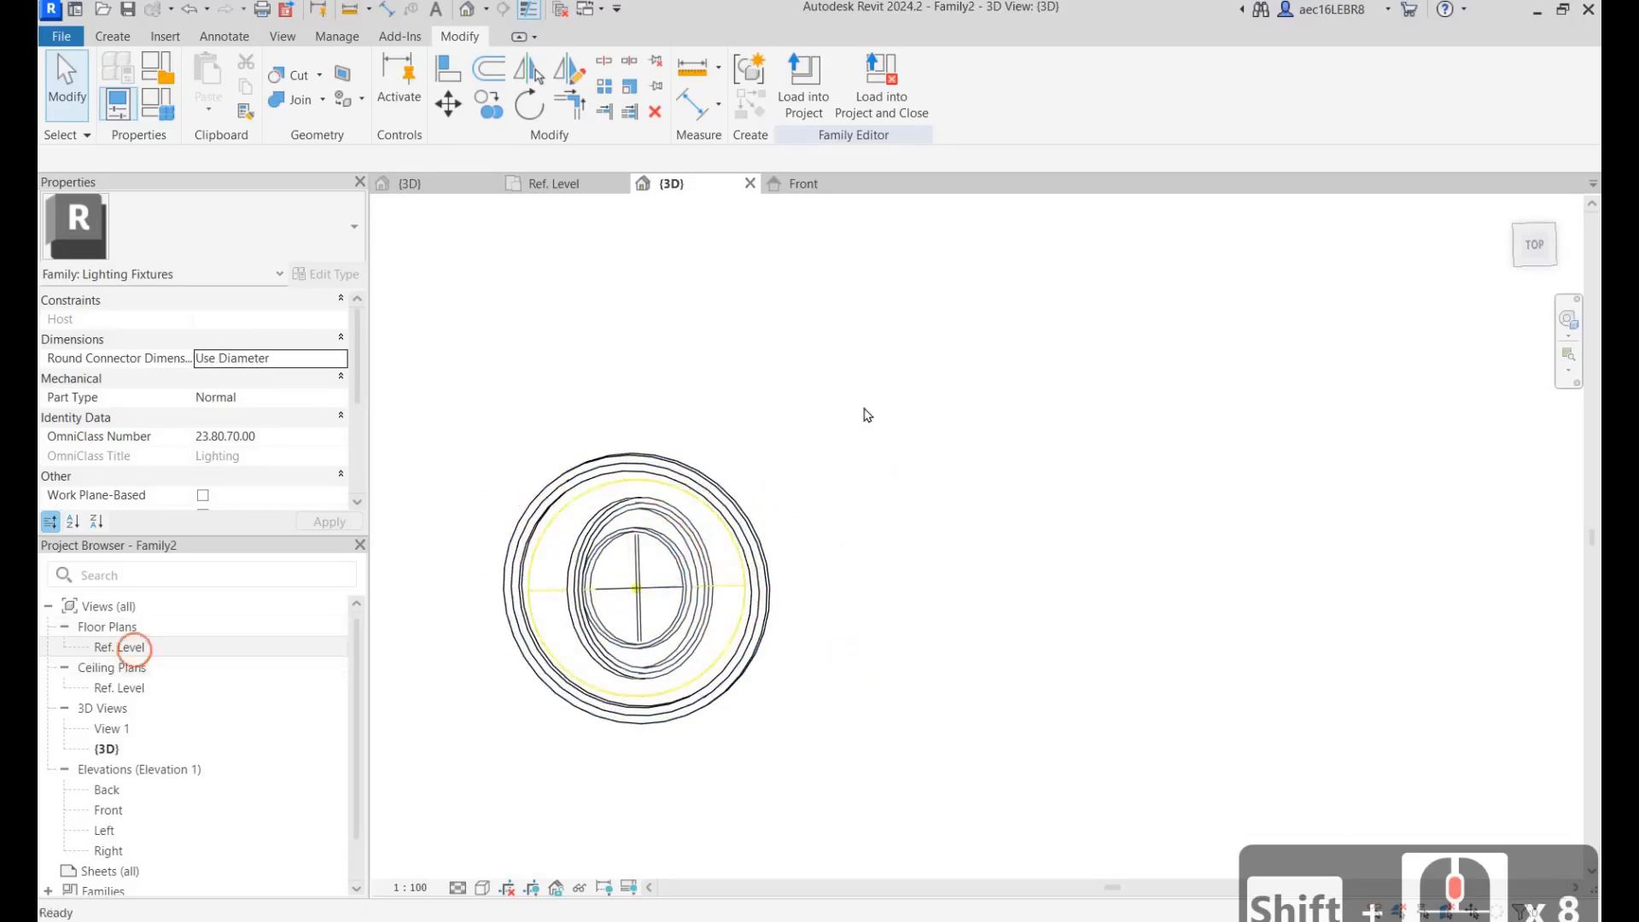
double_click(124, 647)
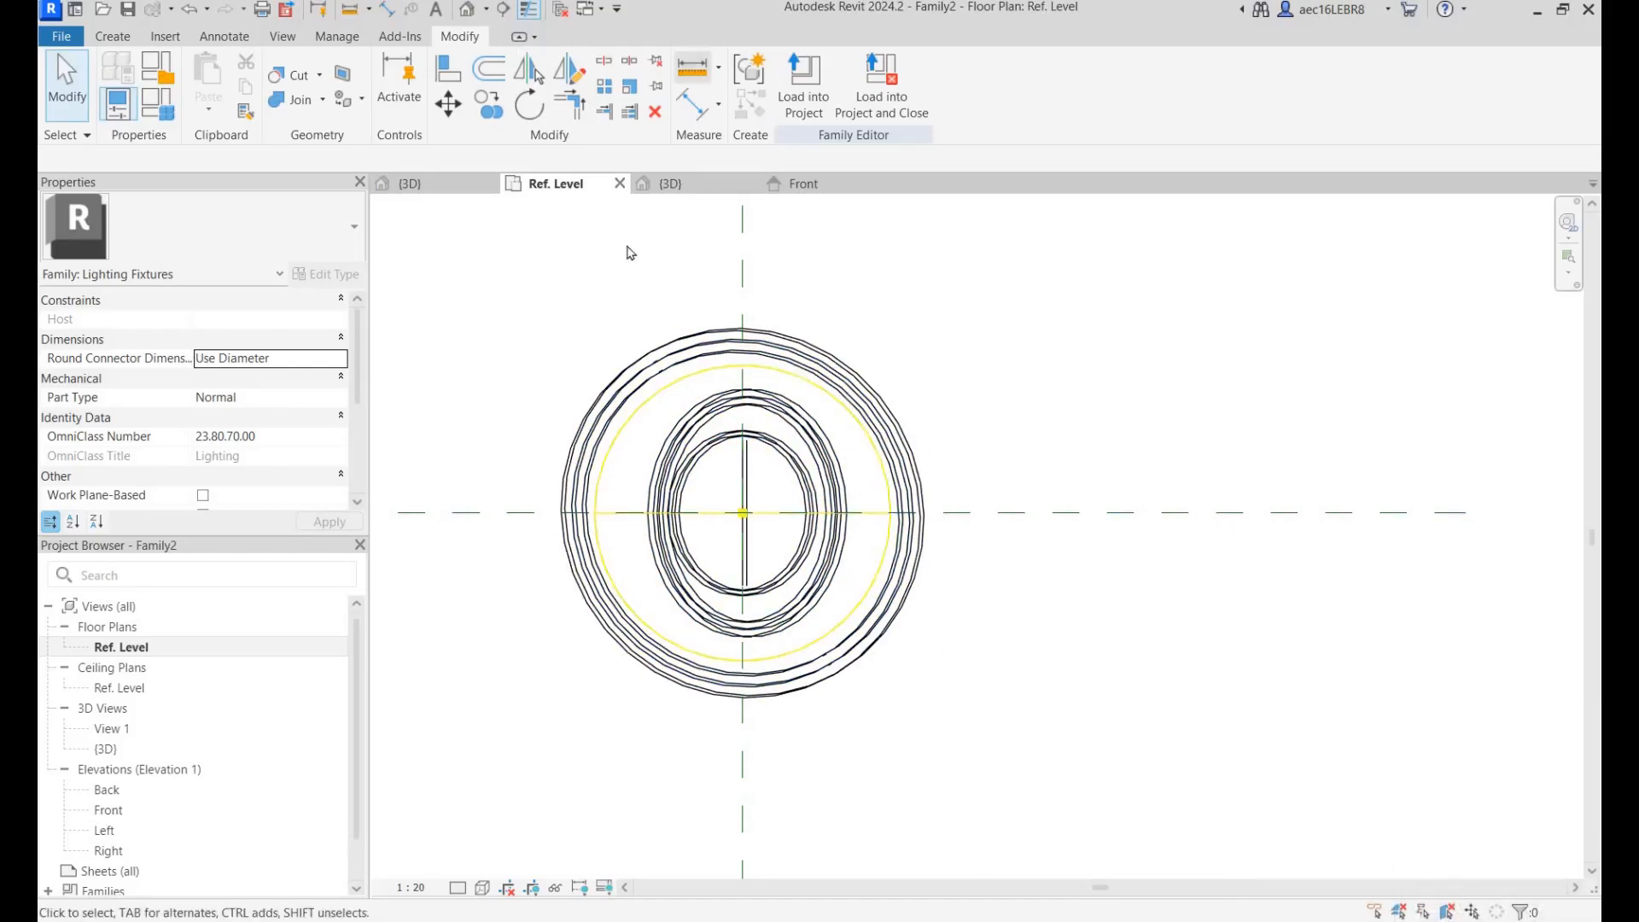
click(467, 9)
shift+middle_drag(649, 411, 812, 480)
shift+middle_drag(604, 564, 901, 533)
scroll(901, 533, up, 7)
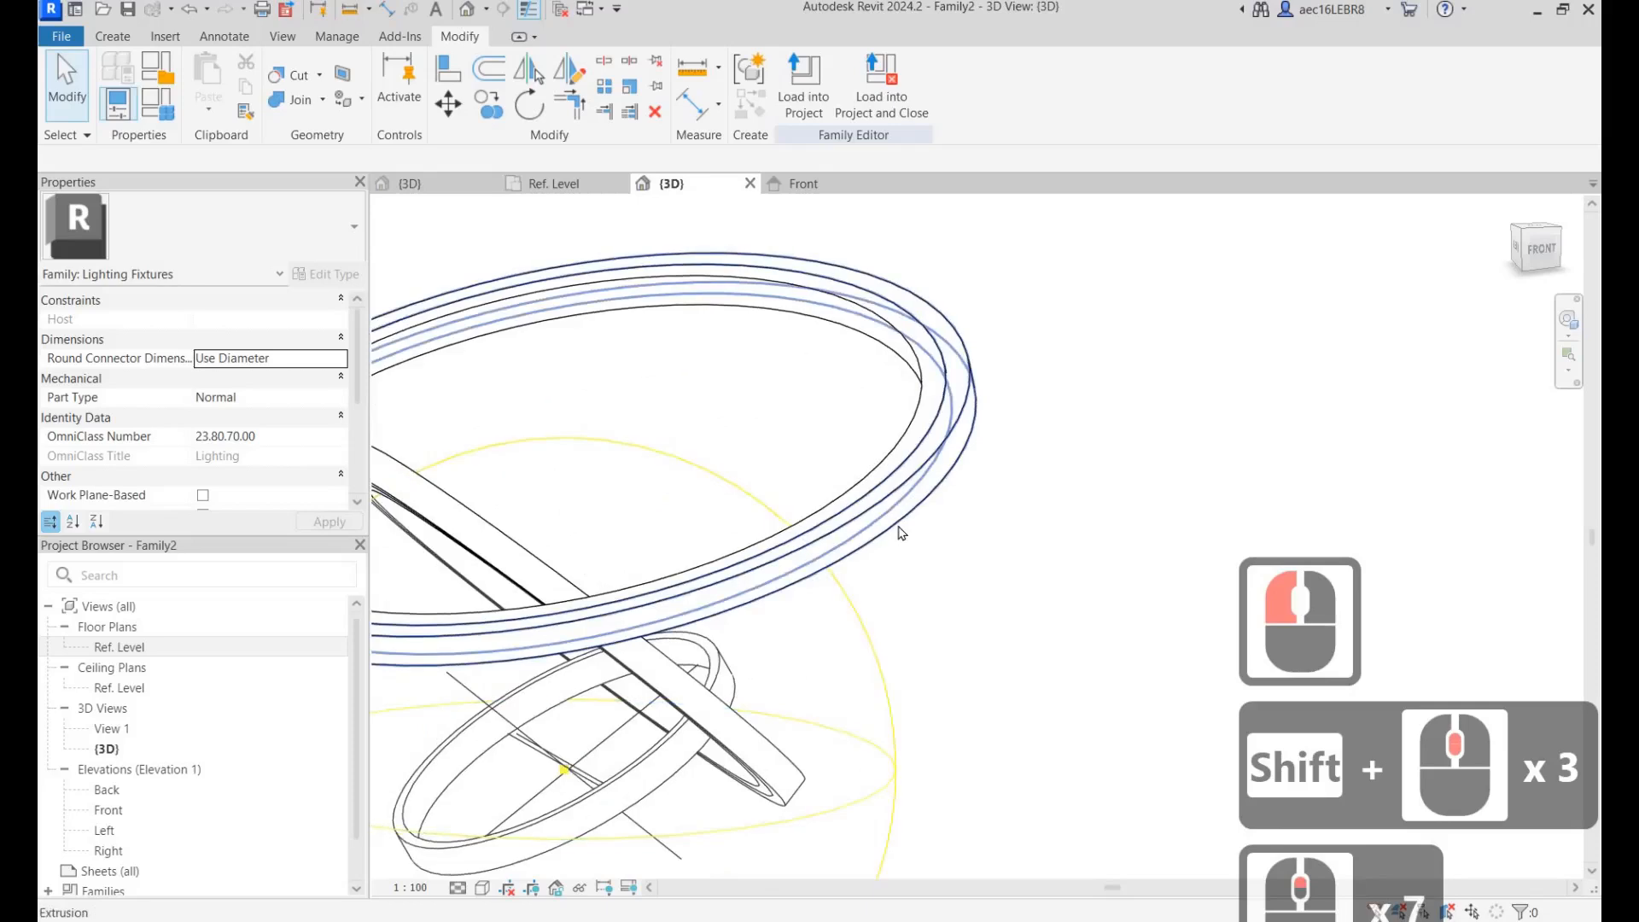
Compare the large and medium rings in 3D by highlighting their 30 mm extrusions together.
scroll(898, 531, down, 3)
click(897, 526)
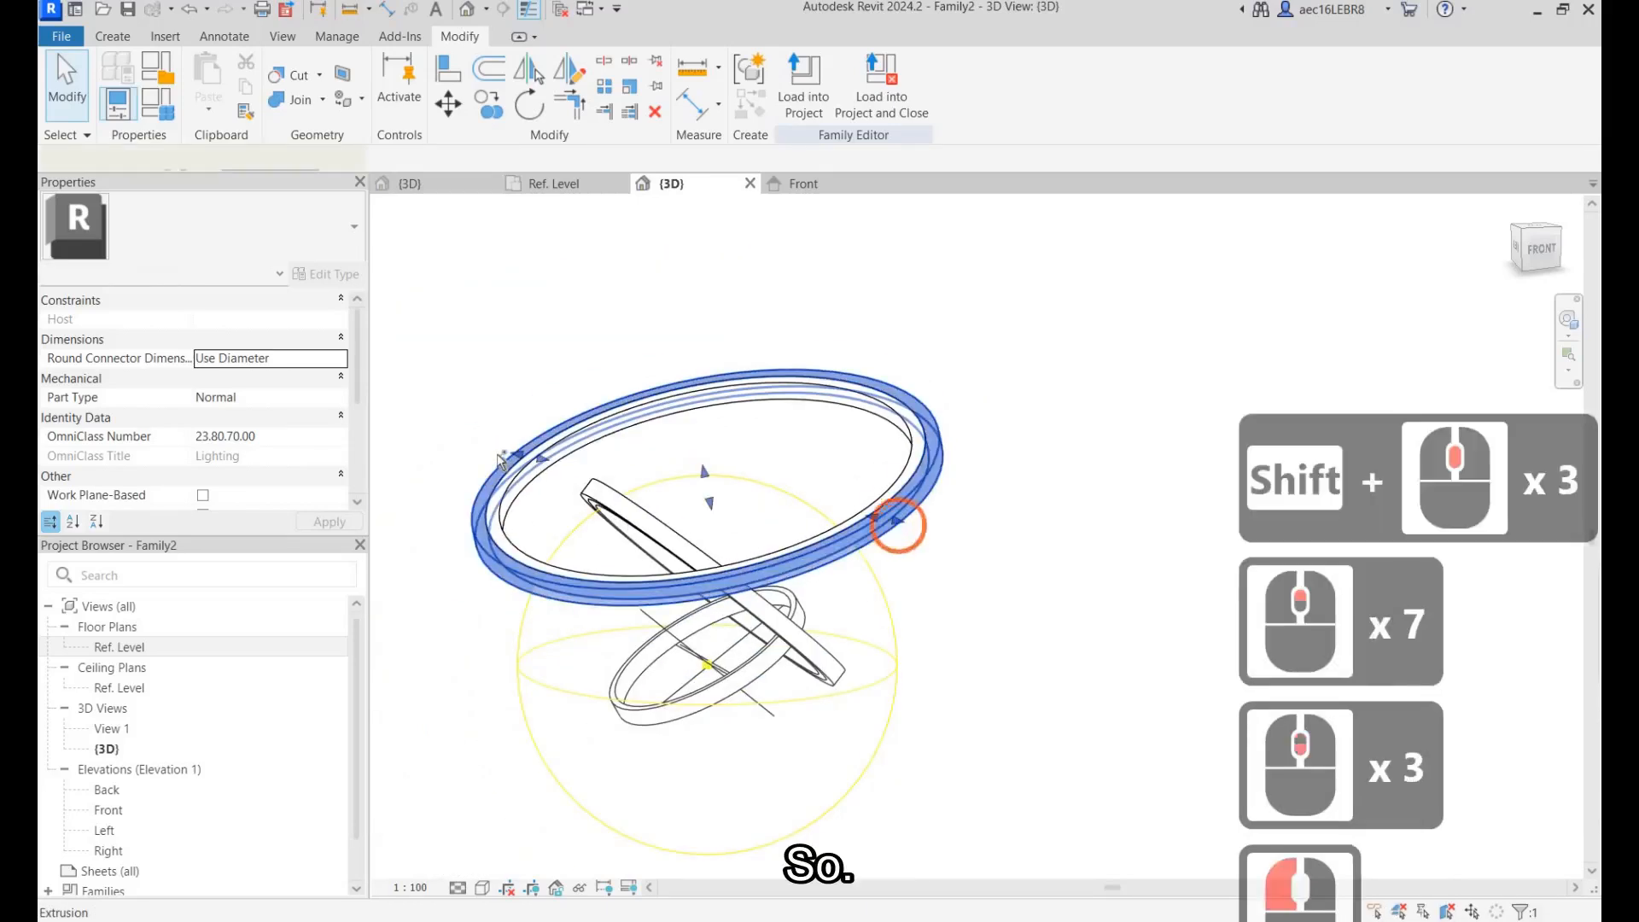
scroll(713, 524, up, 2)
scroll(502, 461, up, 1)
ctrl+click(495, 464)
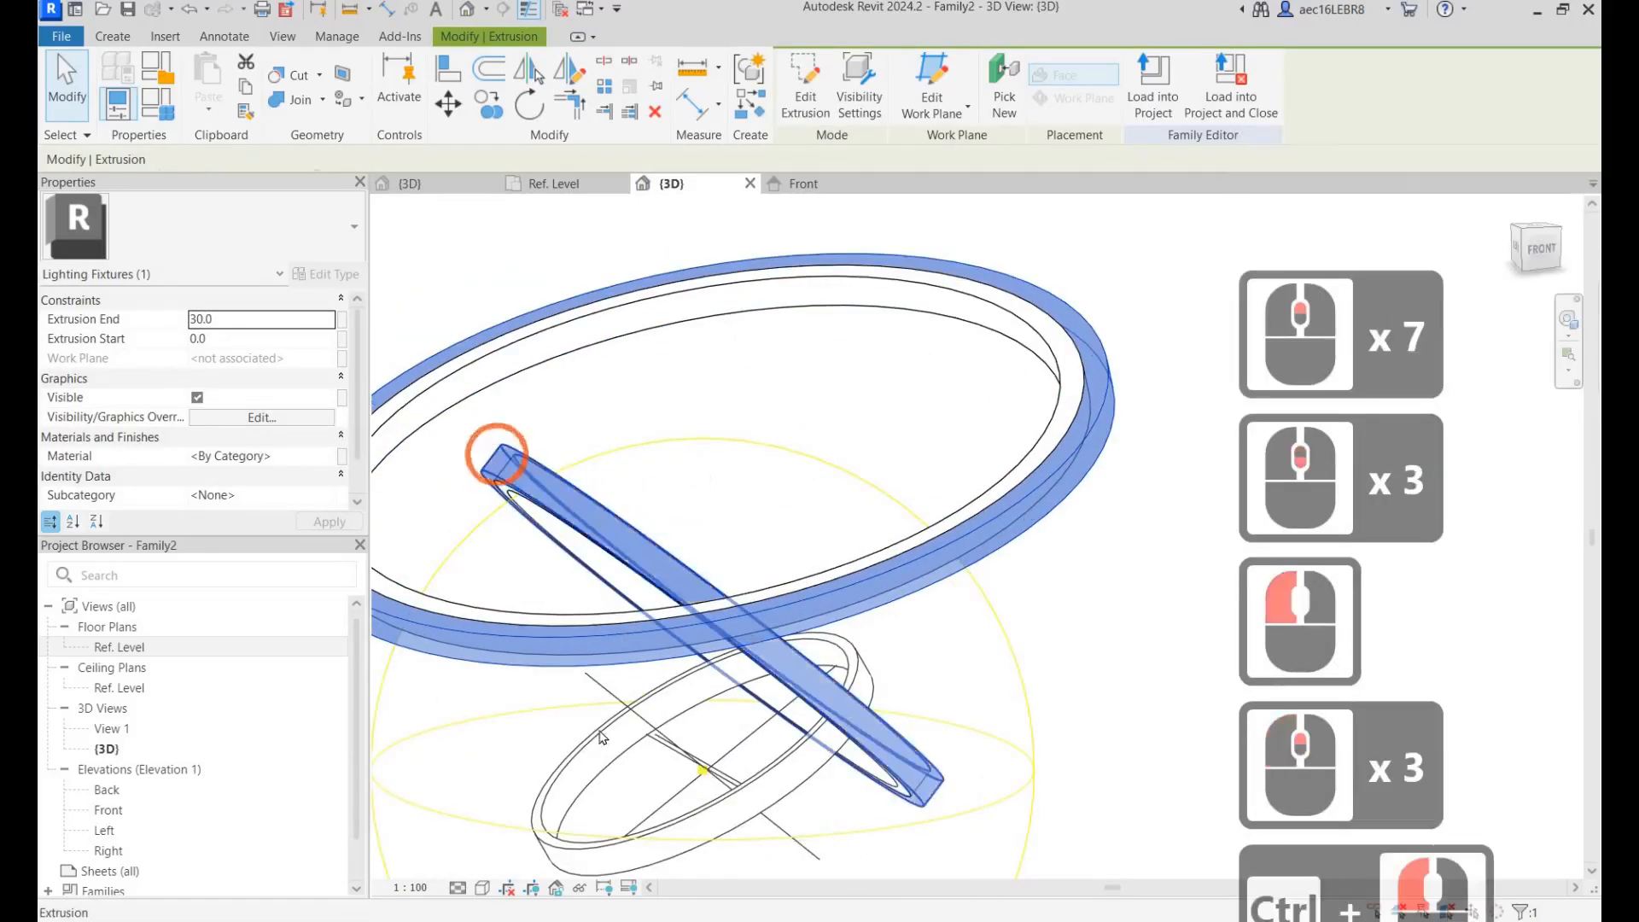
scroll(657, 772, down, 4)
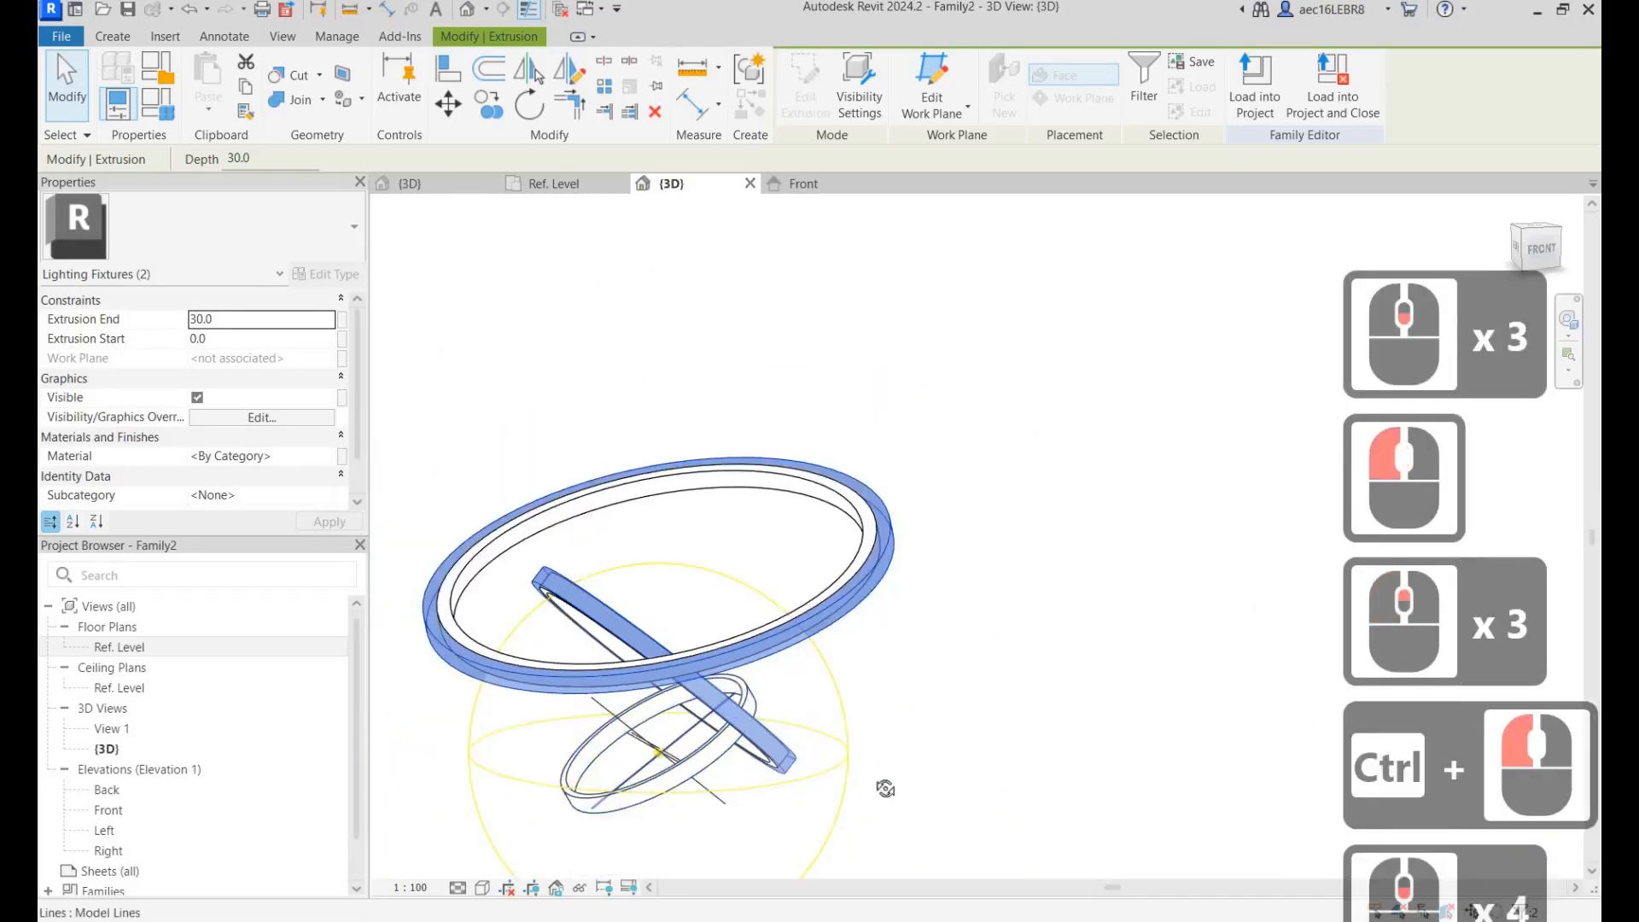
scroll(918, 773, up, 4)
shift+middle_drag(878, 772, 913, 616)
Copy the small ring's 30 mm extrusion onto its own position in the Ref. Level plan, using the light source centre as reference.
click(857, 667)
shift+middle_drag(759, 703, 791, 666)
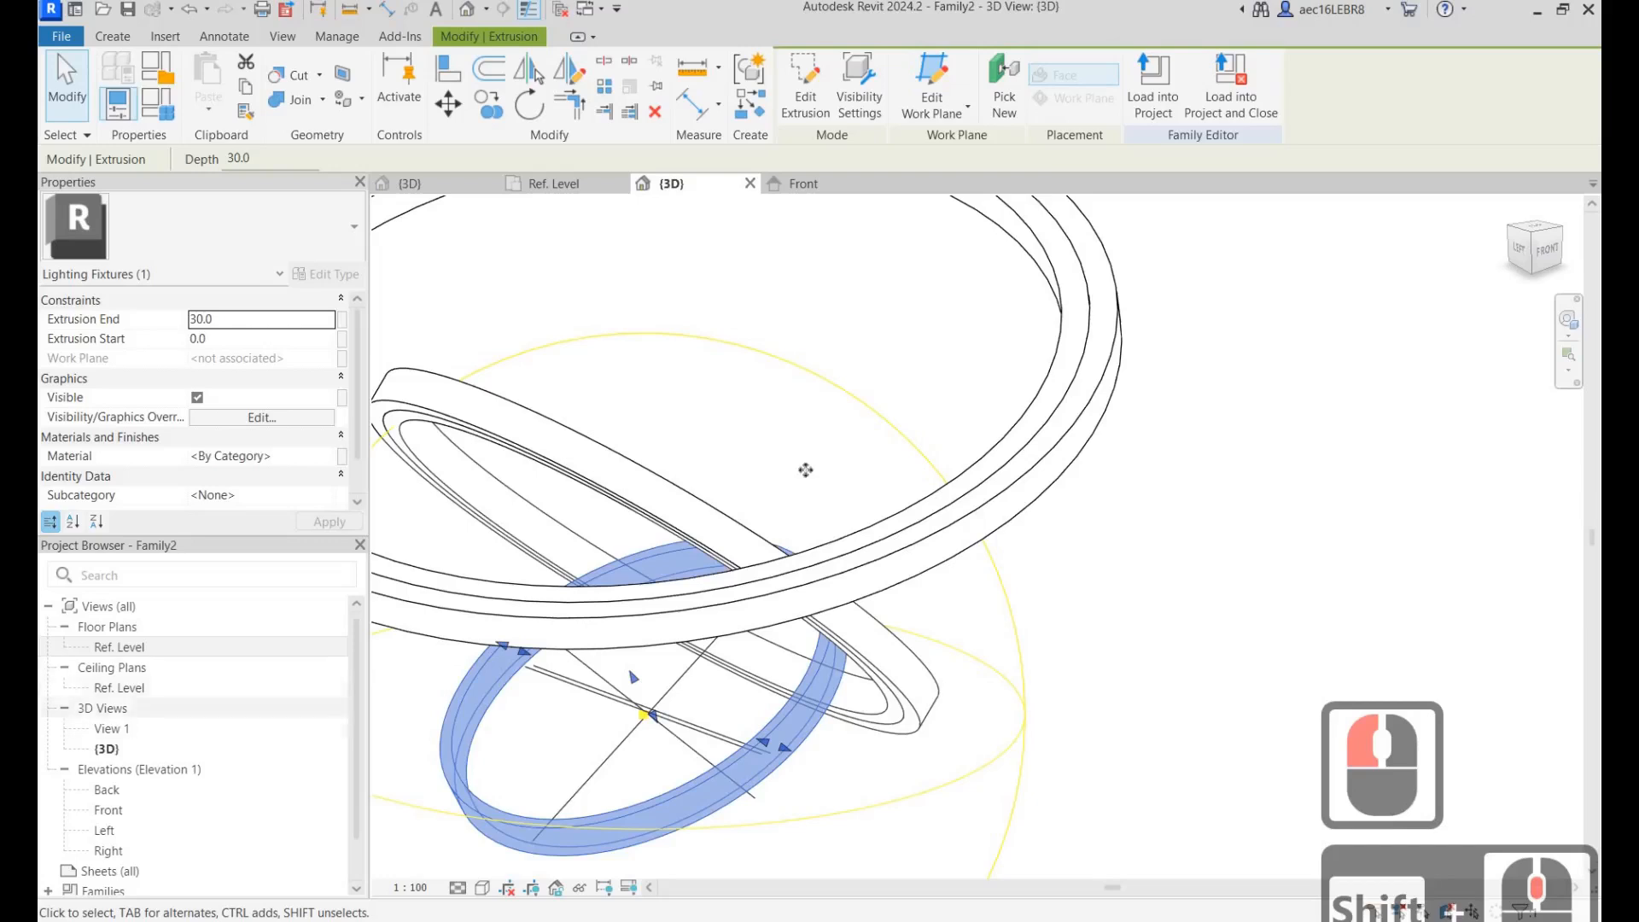
double_click(120, 647)
click(799, 469)
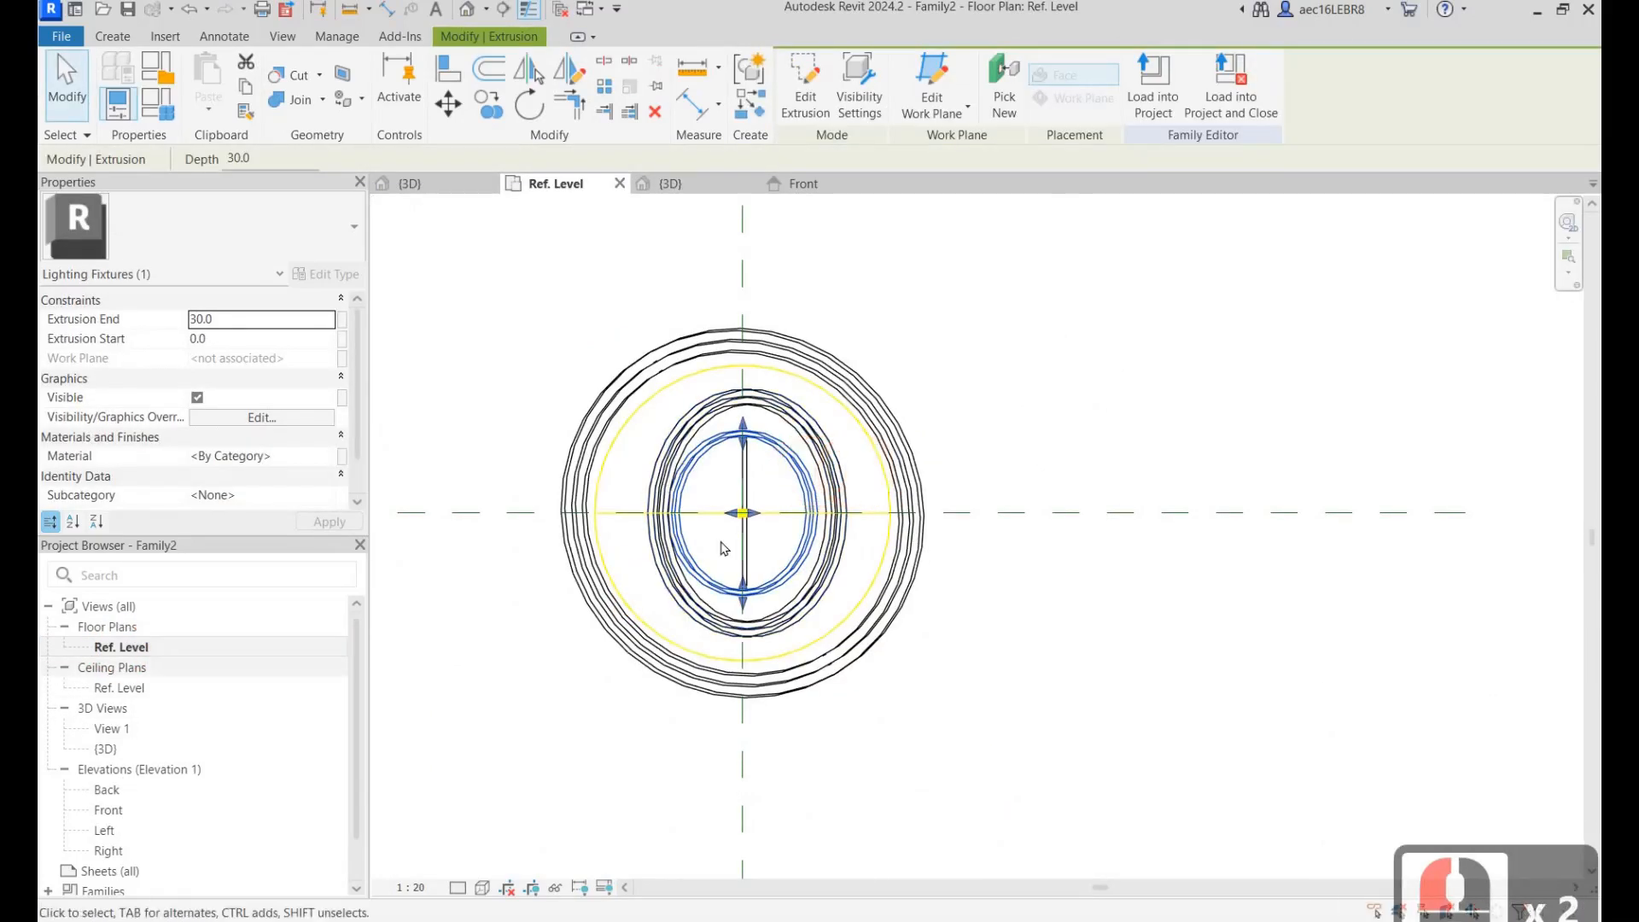
scroll(751, 512, up, 3)
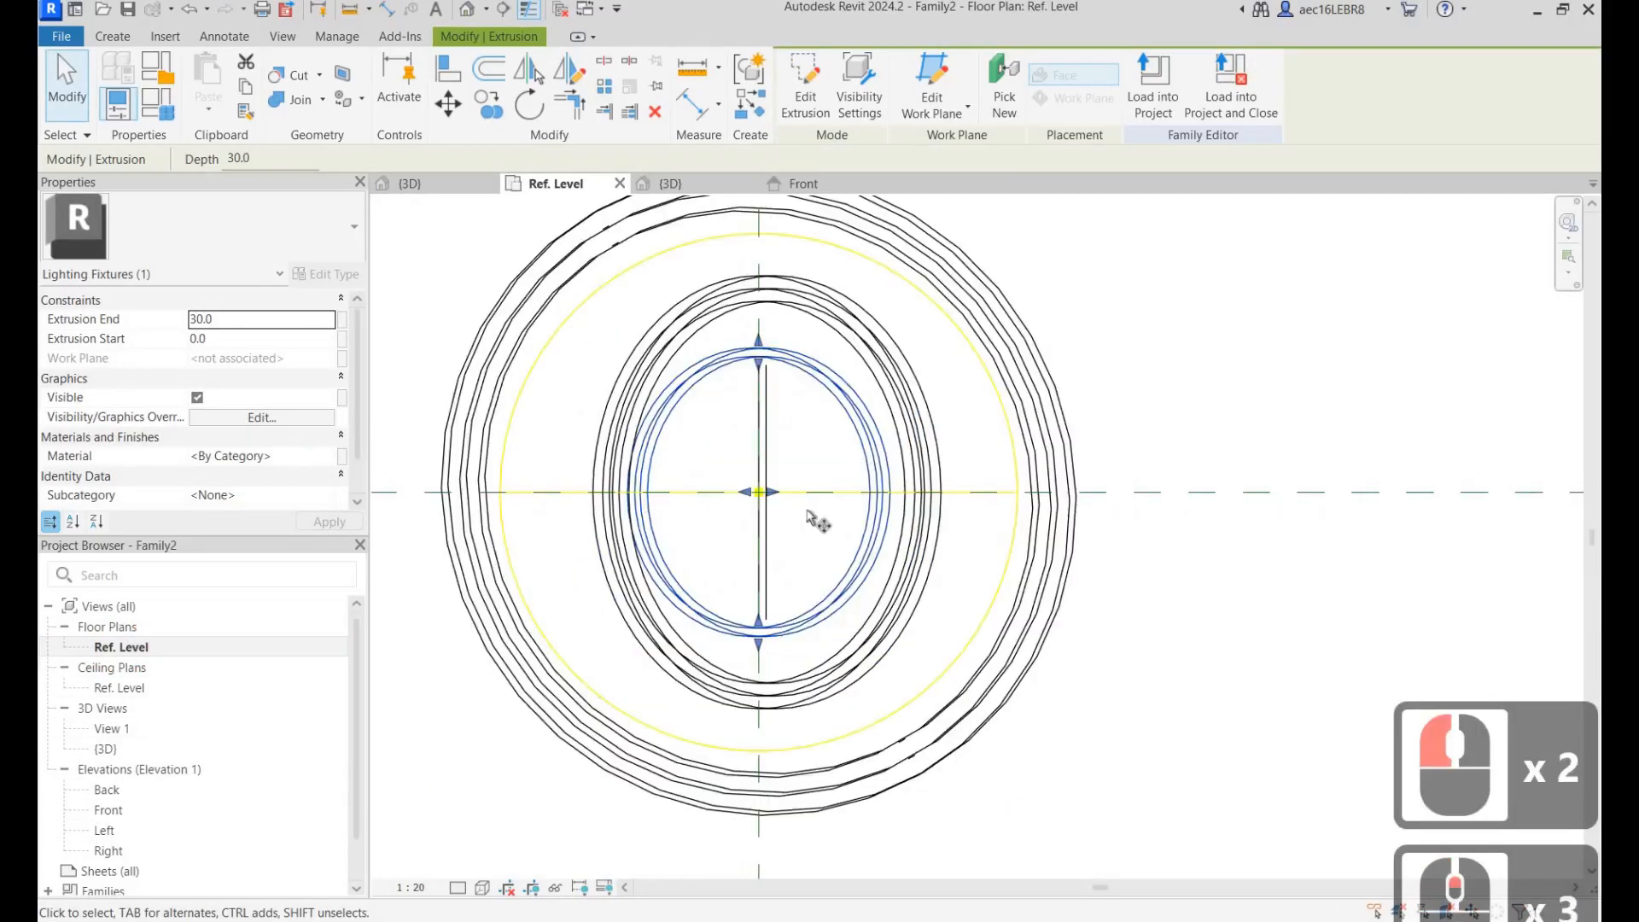
click(759, 493)
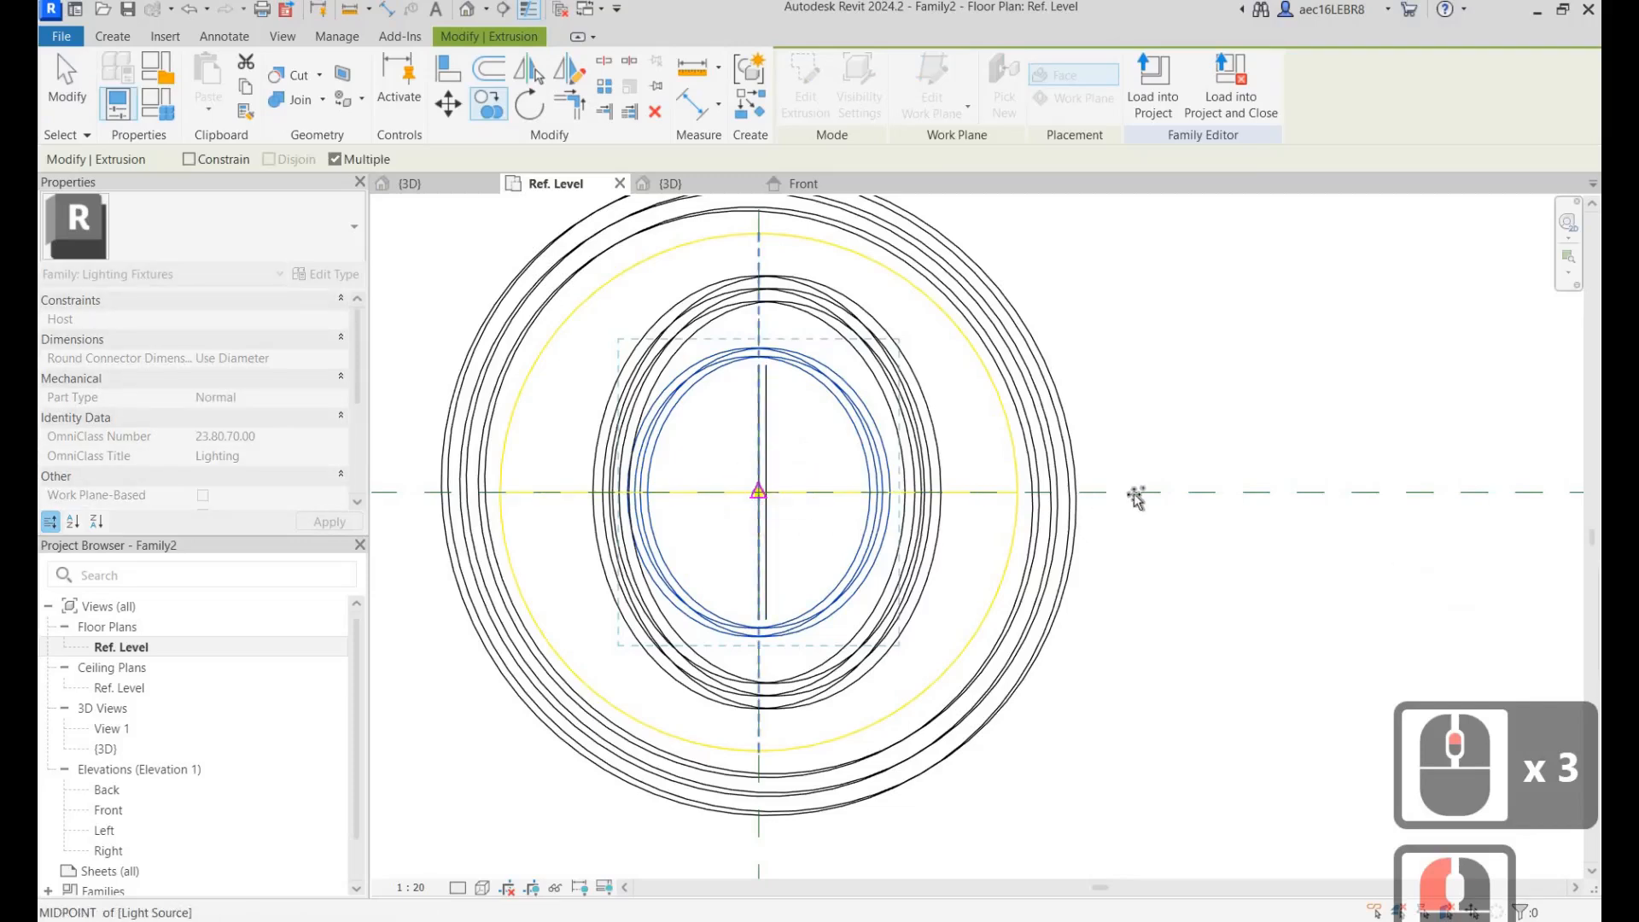
click(1086, 493)
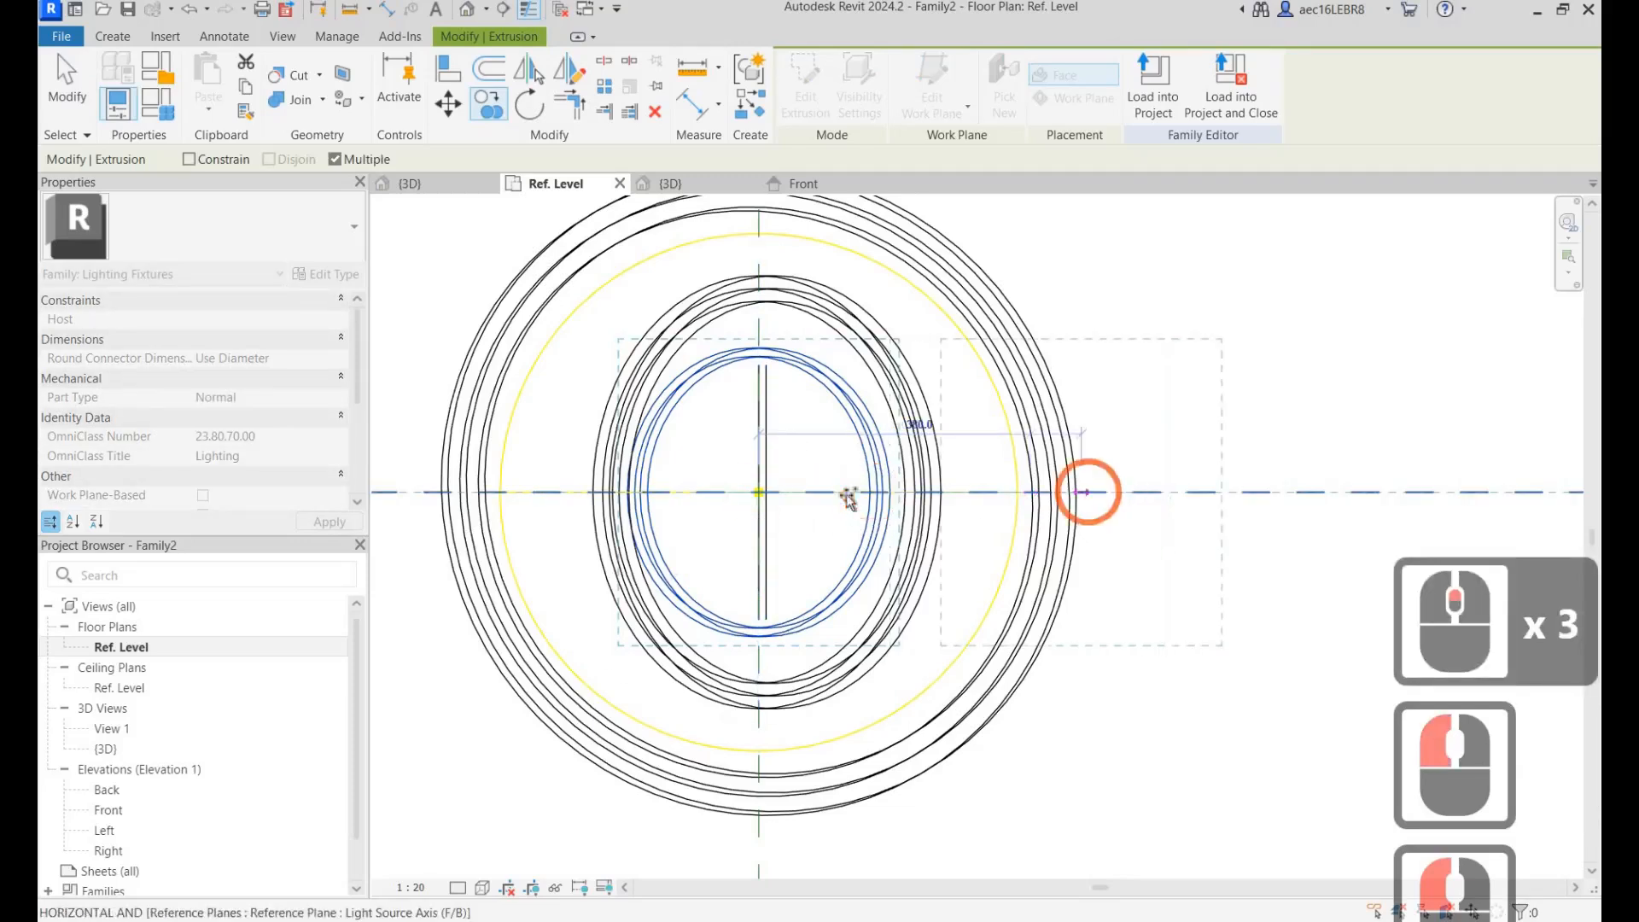
click(760, 493)
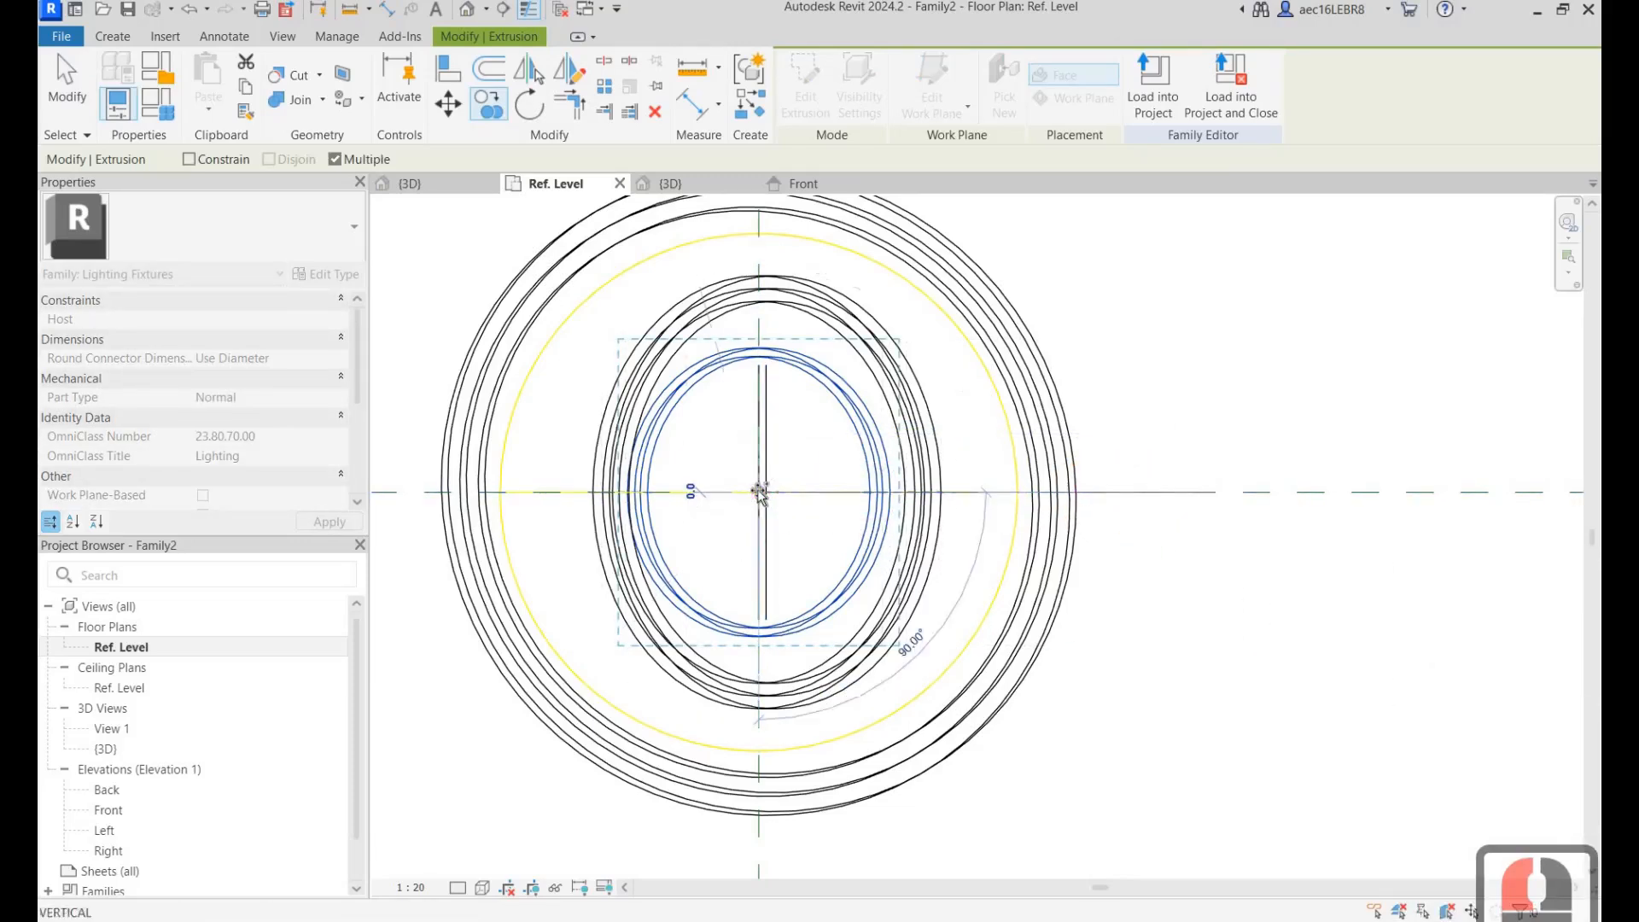
scroll(718, 500, up, 6)
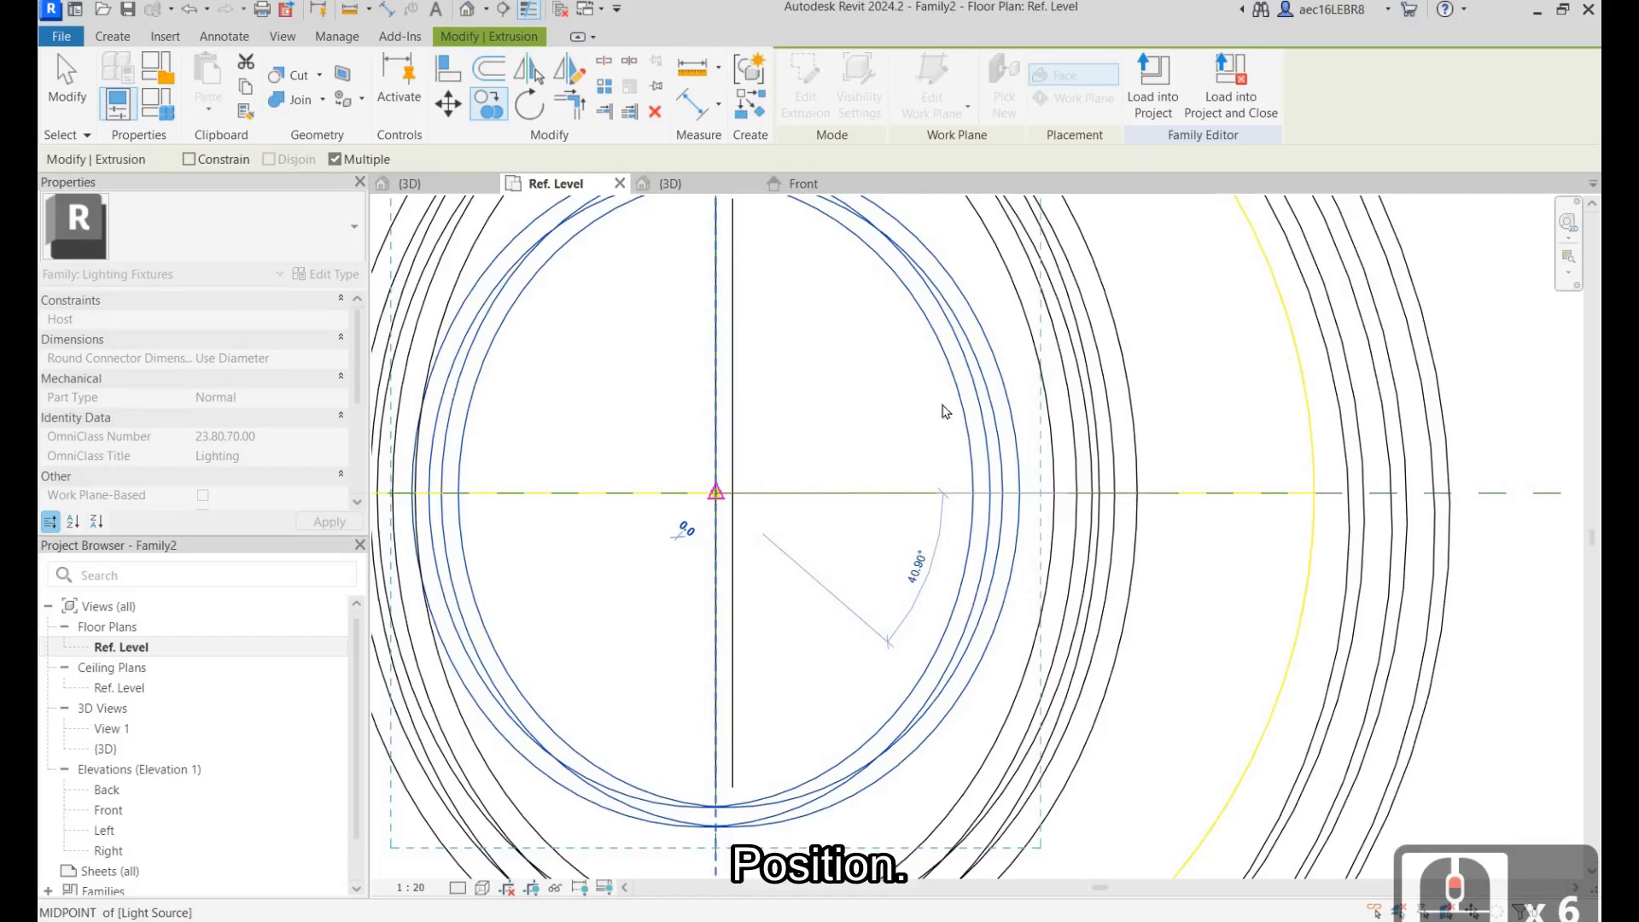
click(715, 492)
click(934, 417)
key(Escape)
key(Escape)
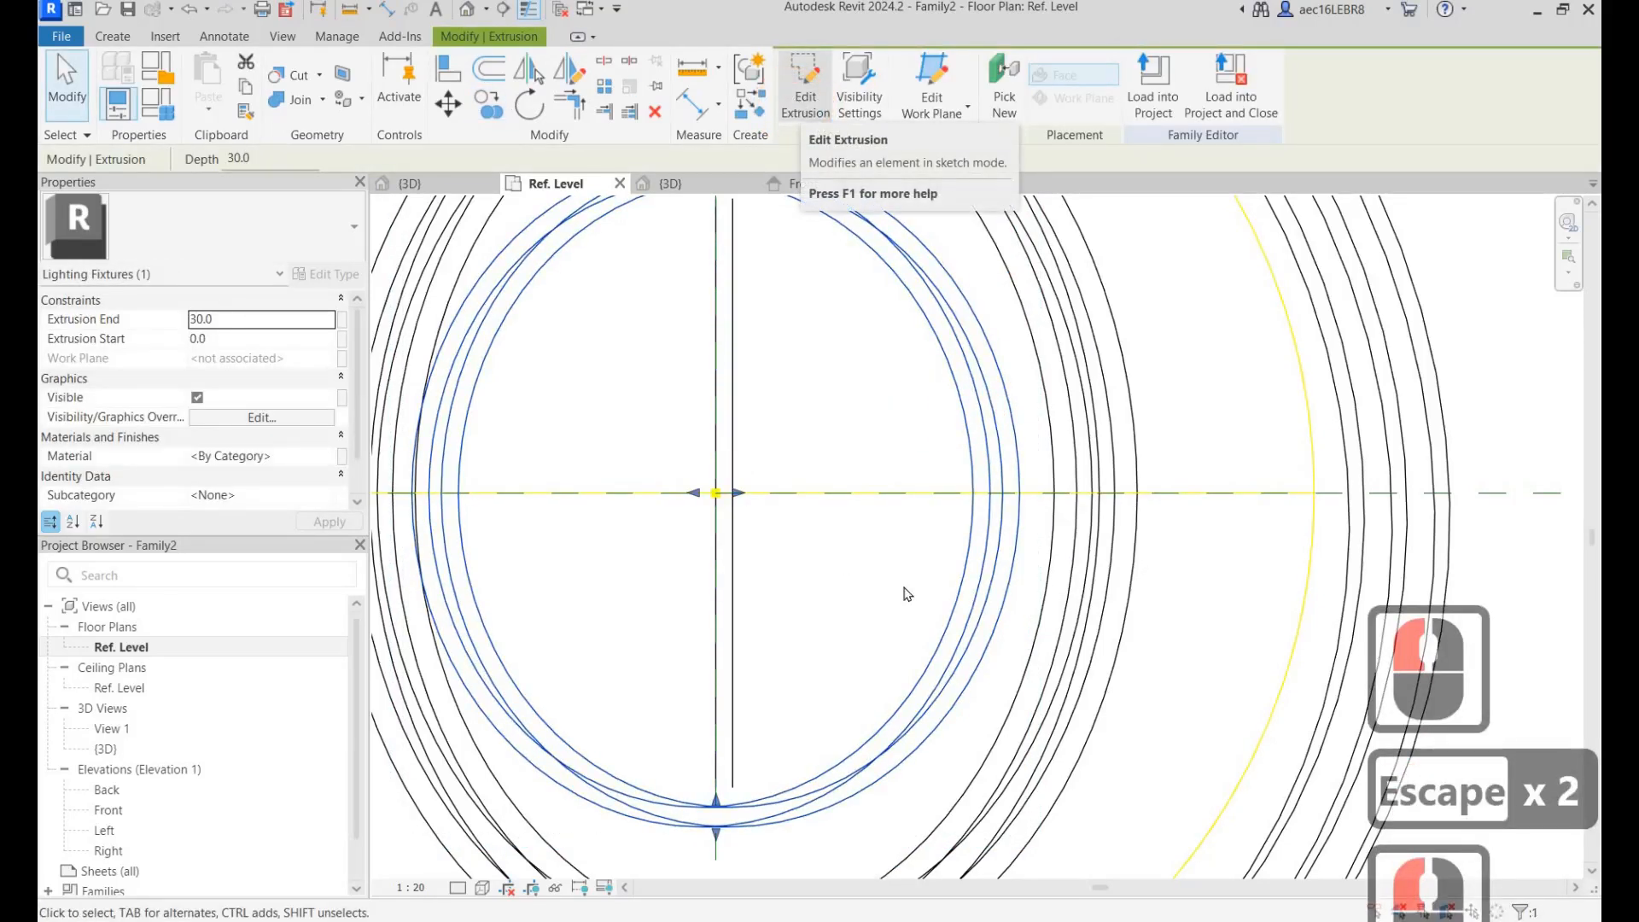
Edit the sketch of the copied small ring extrusion and set its outer circle's radius to 180 mm.
click(799, 99)
scroll(904, 588, down, 2)
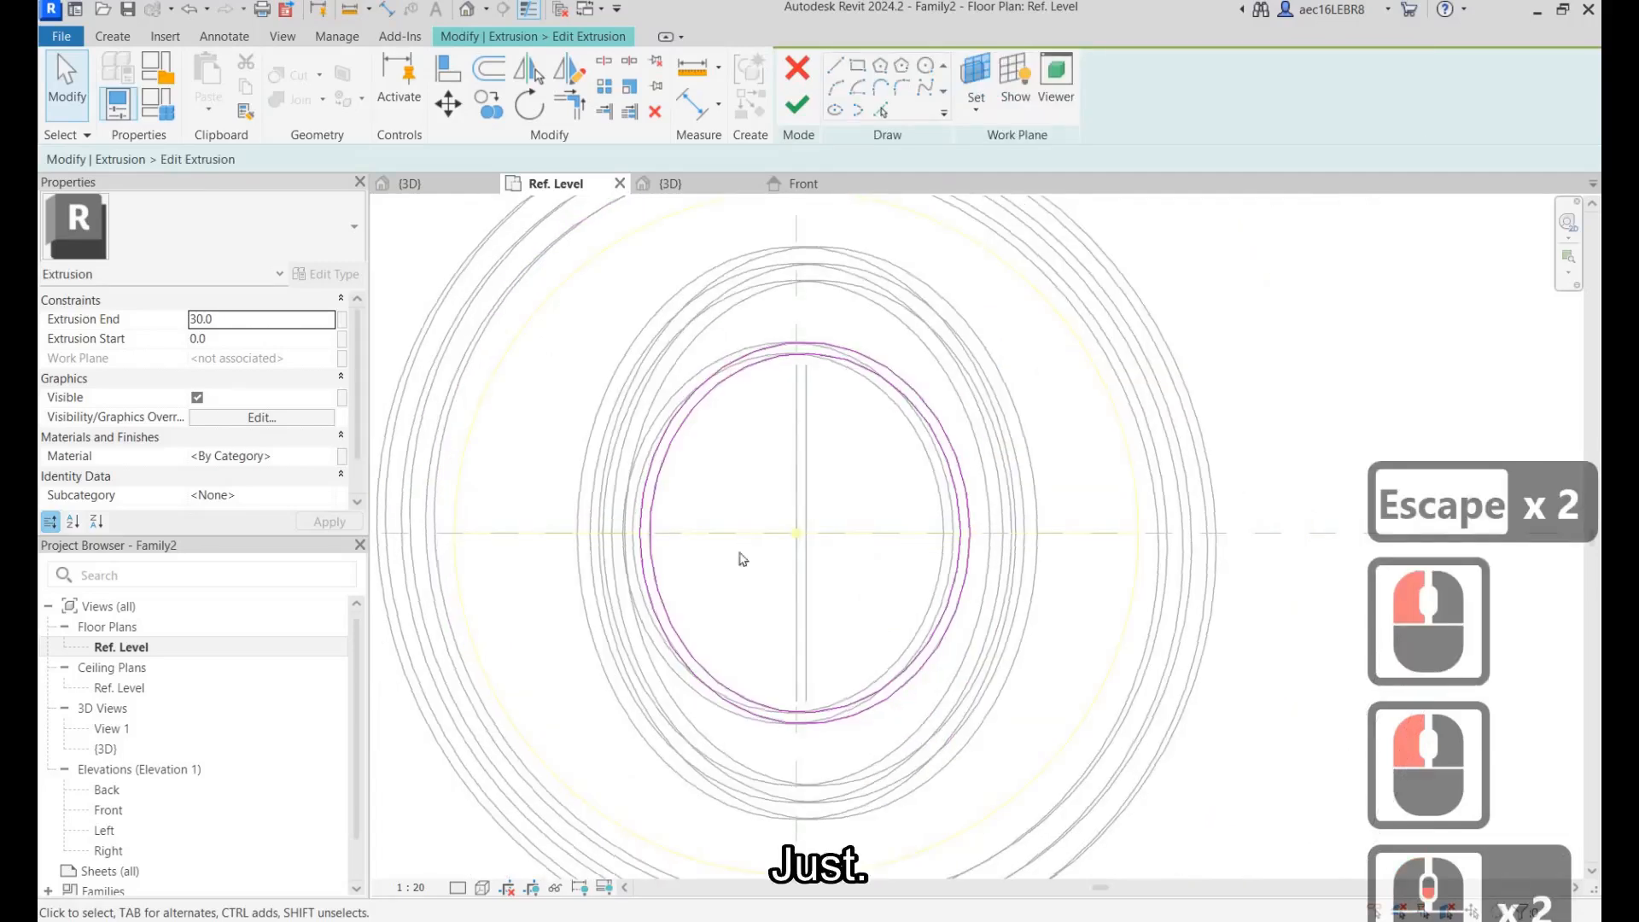
drag(545, 285, 797, 589)
key(Escape)
click(860, 457)
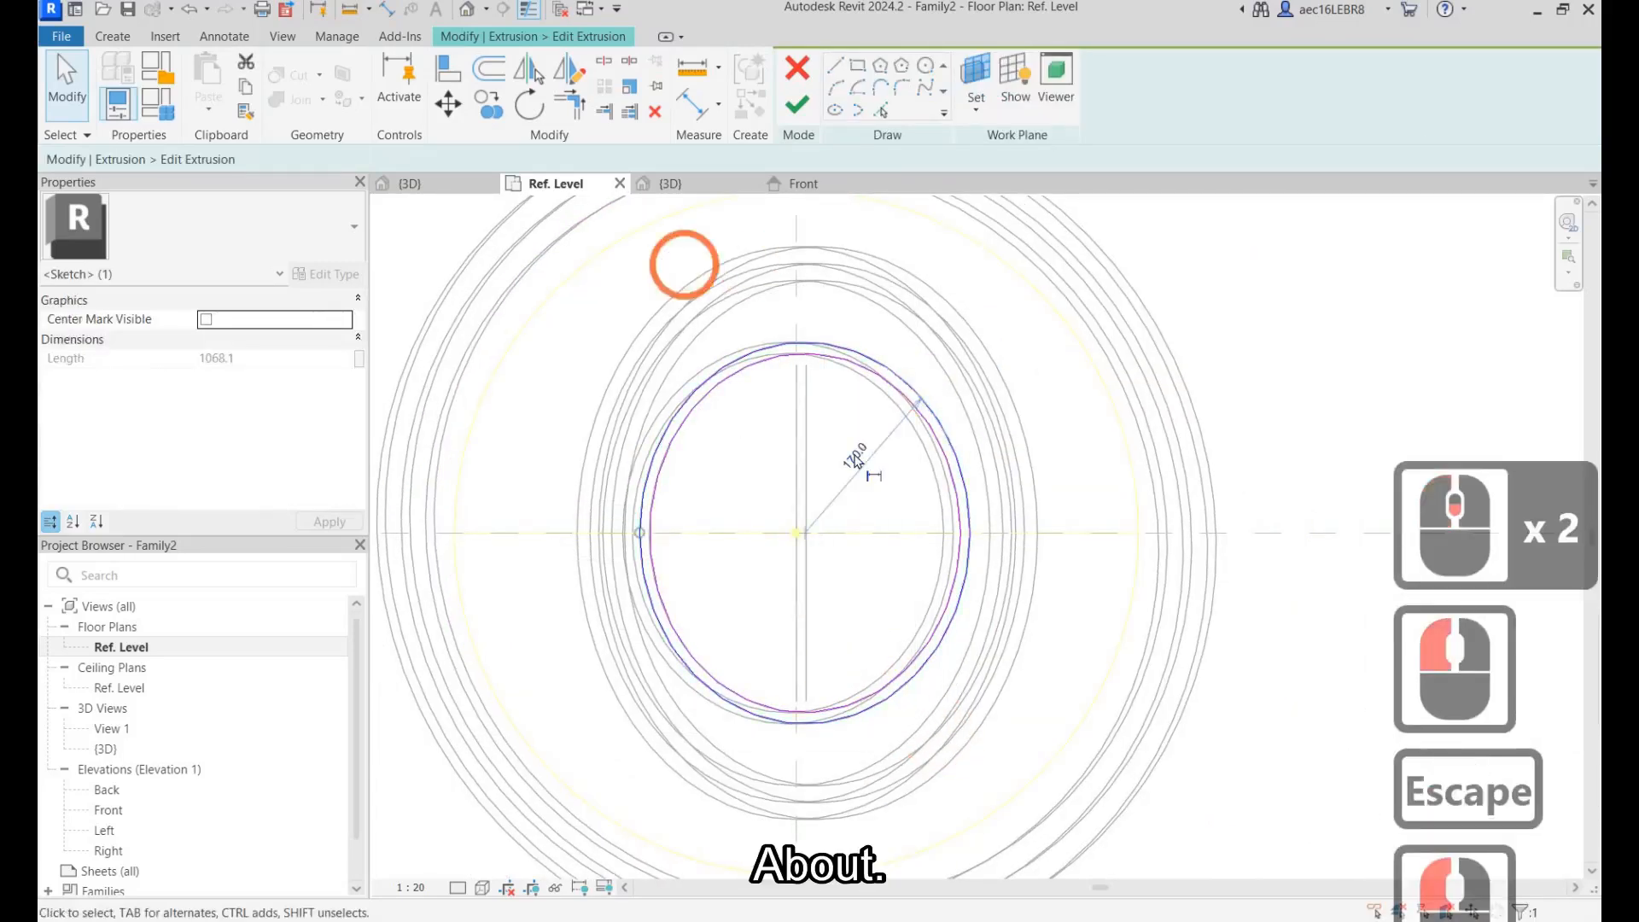
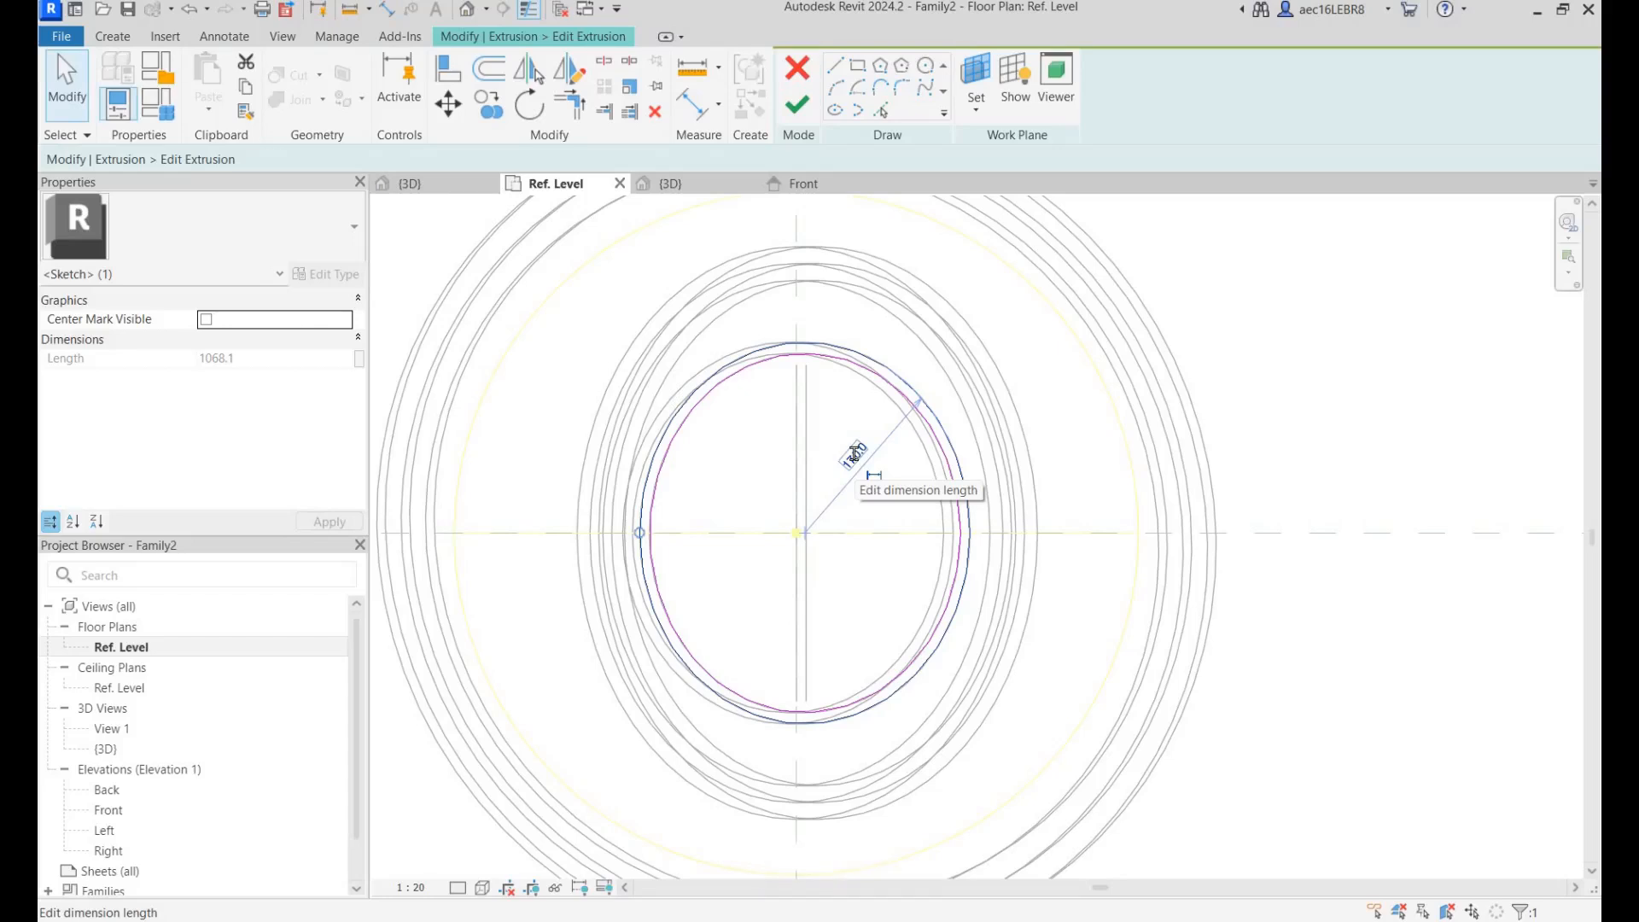
click(854, 454)
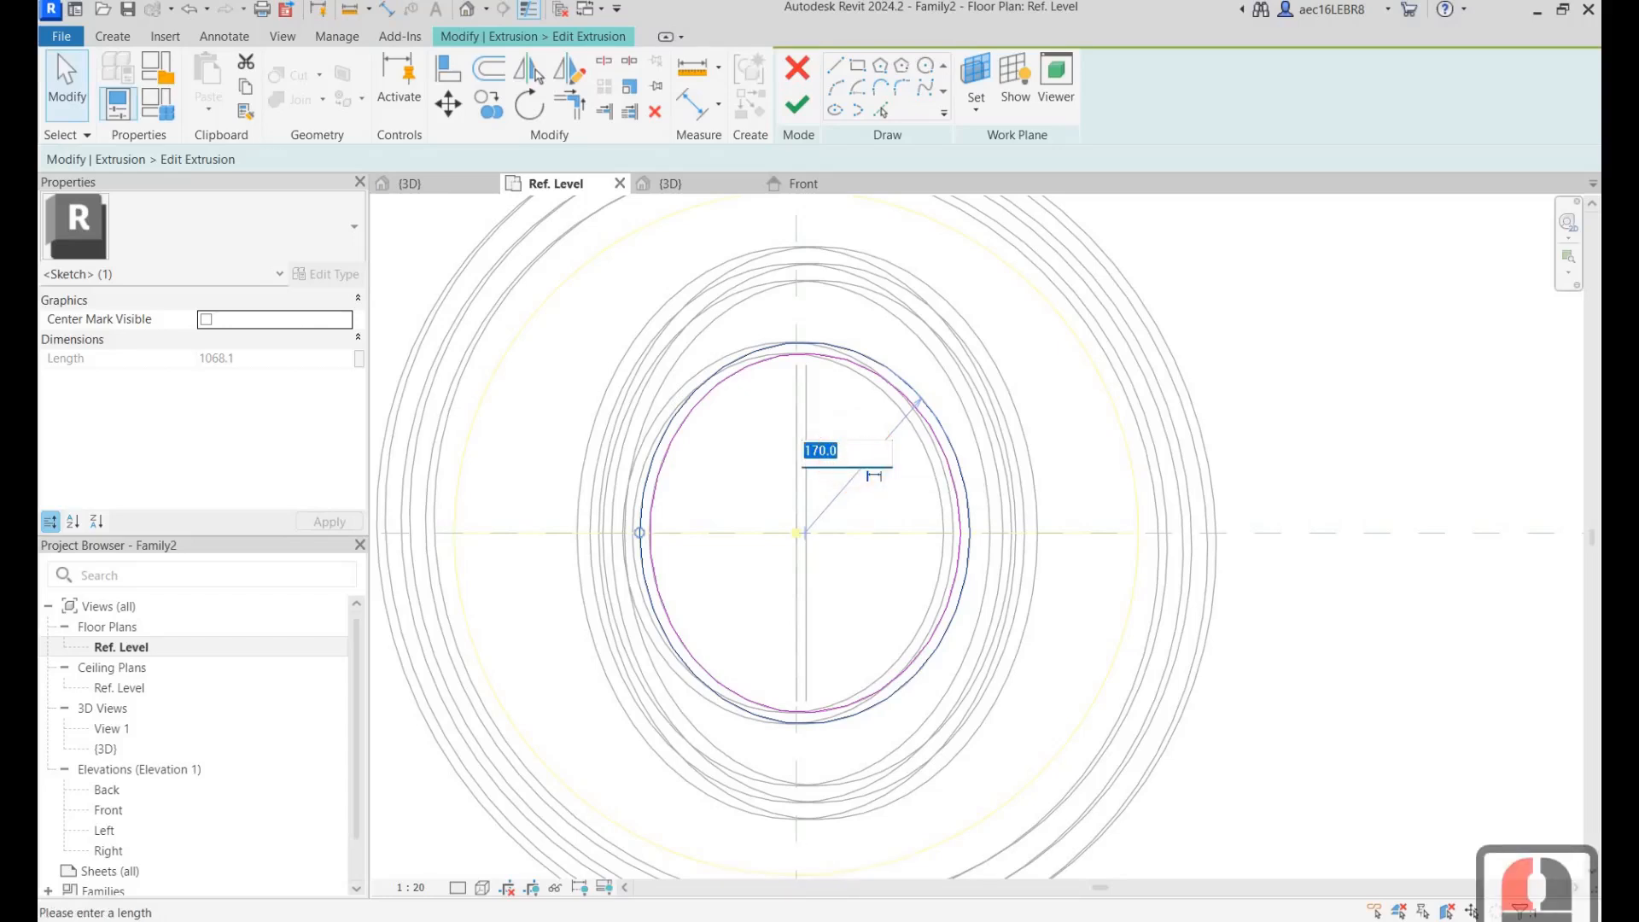
text(180)
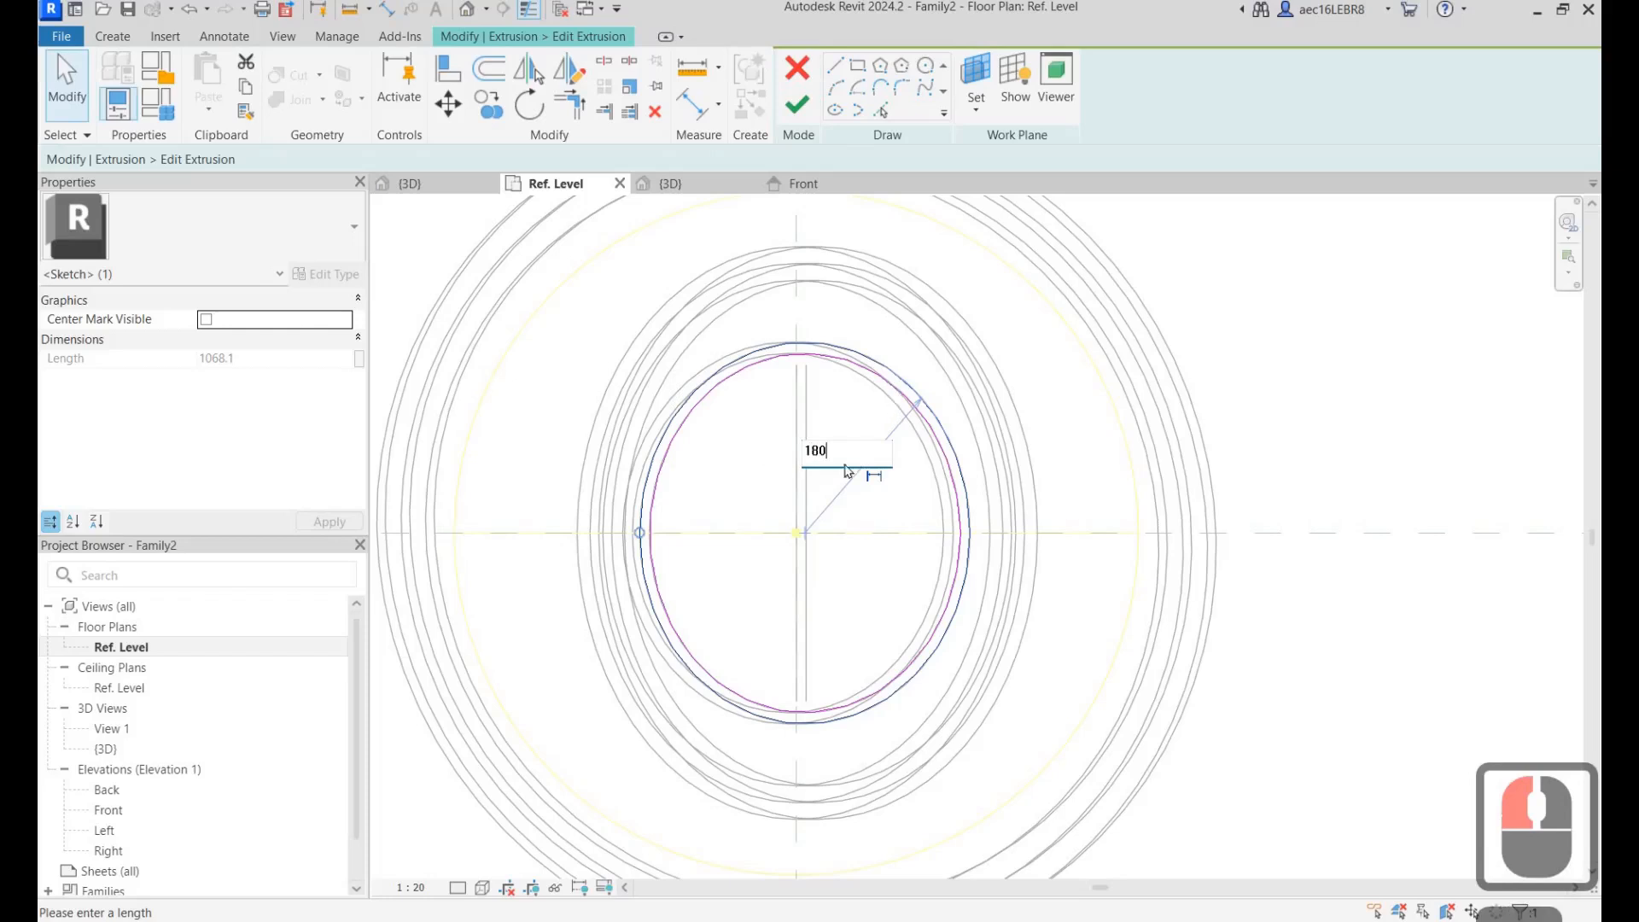
key(Return)
Try to set the copied small ring's inner circle radius to 170 mm, and finish the extrusion sketch.
click(850, 459)
text(1)
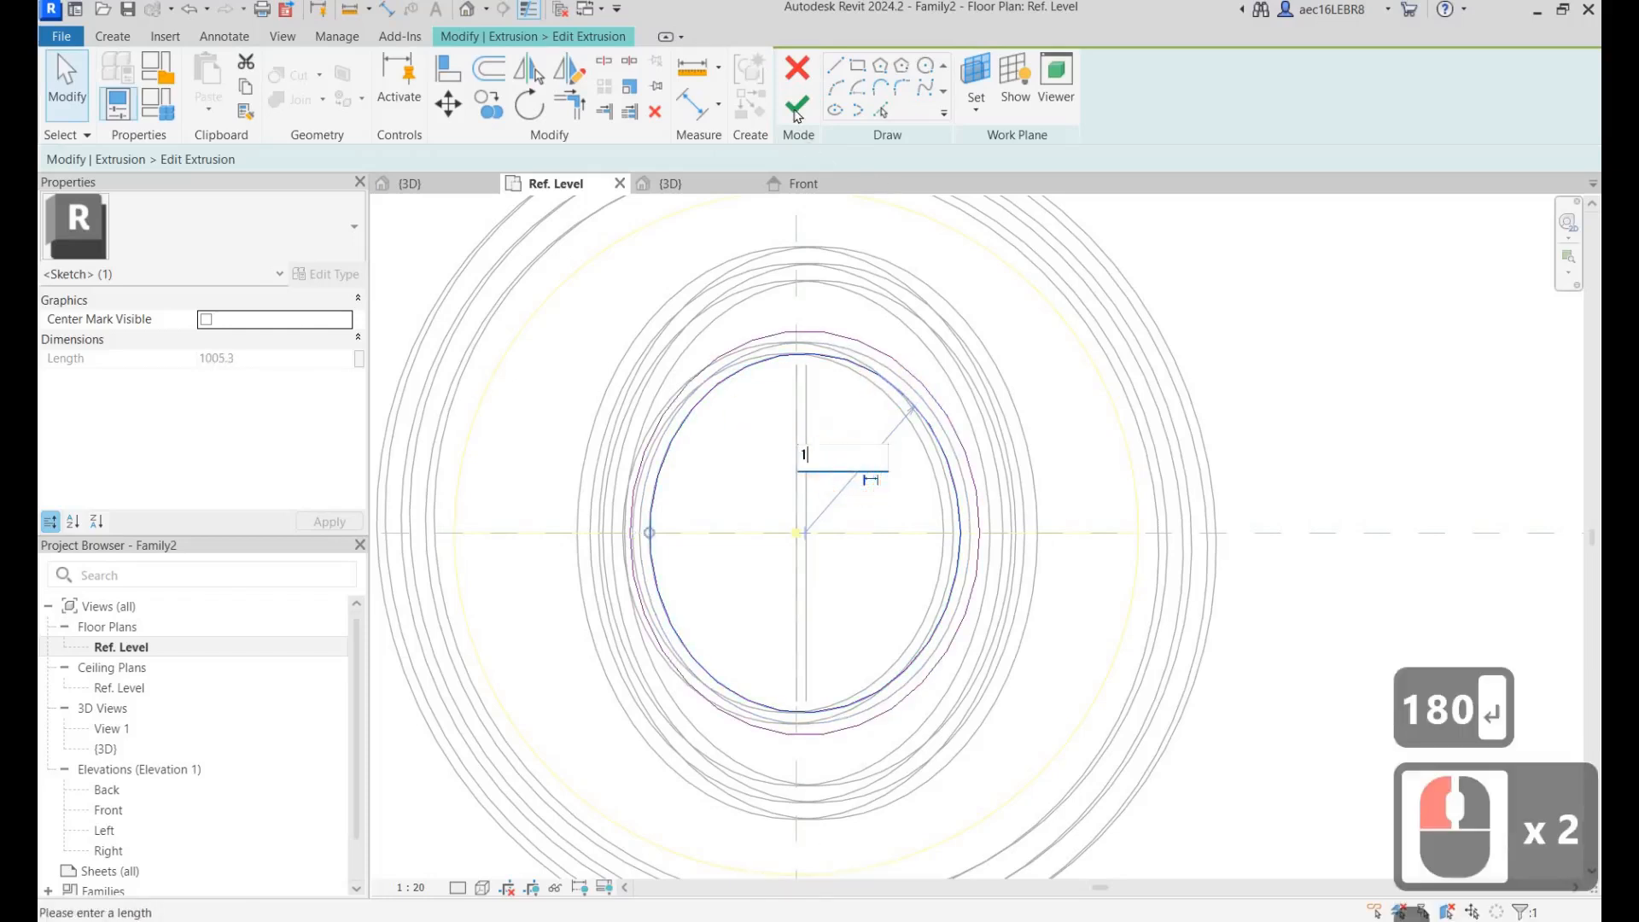
text(70)
click(797, 104)
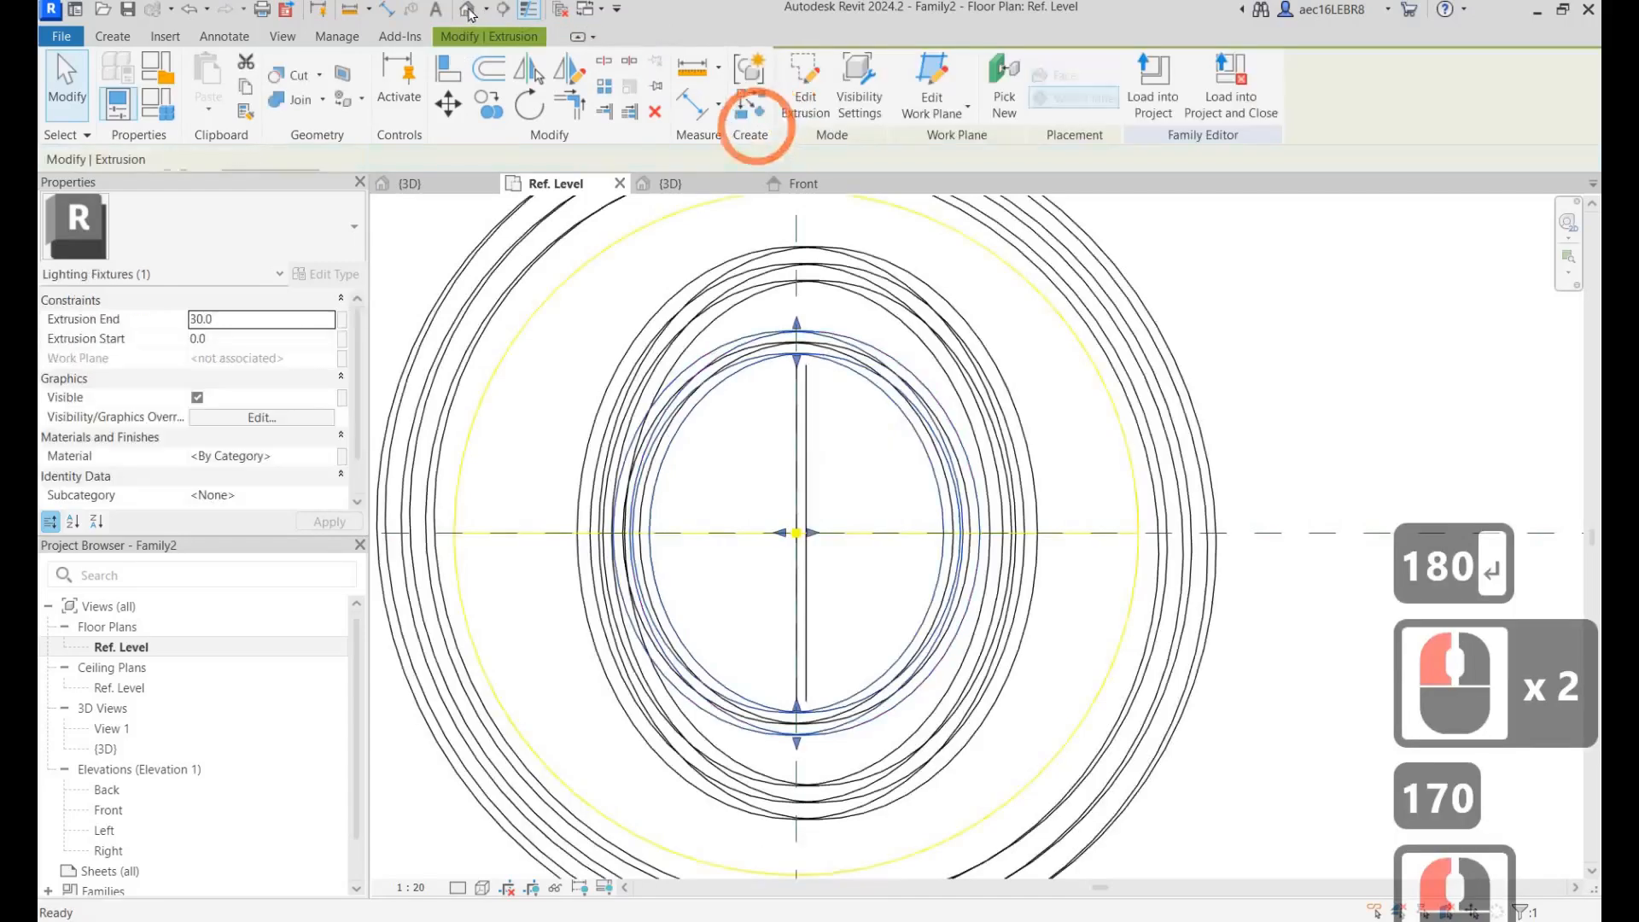
key(Escape)
key(Escape)
Check in 3D how the resized small ring's outer extrusion fits around its inner extrusion.
click(467, 10)
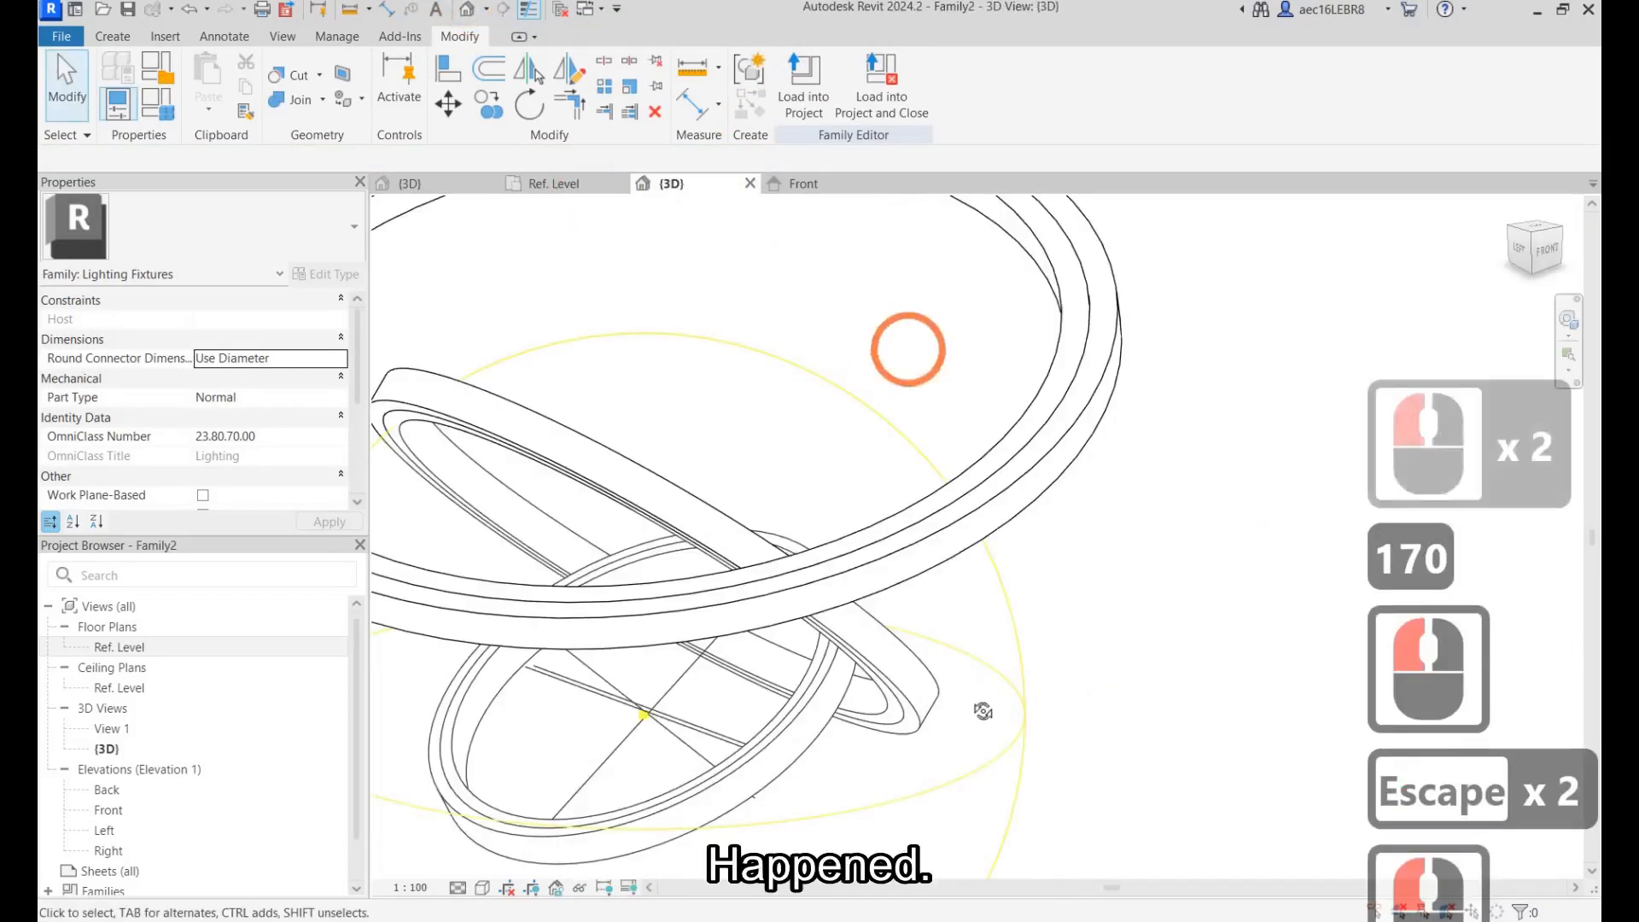
scroll(859, 653, down, 2)
shift+middle_drag(860, 653, 947, 659)
click(728, 685)
scroll(889, 657, up, 3)
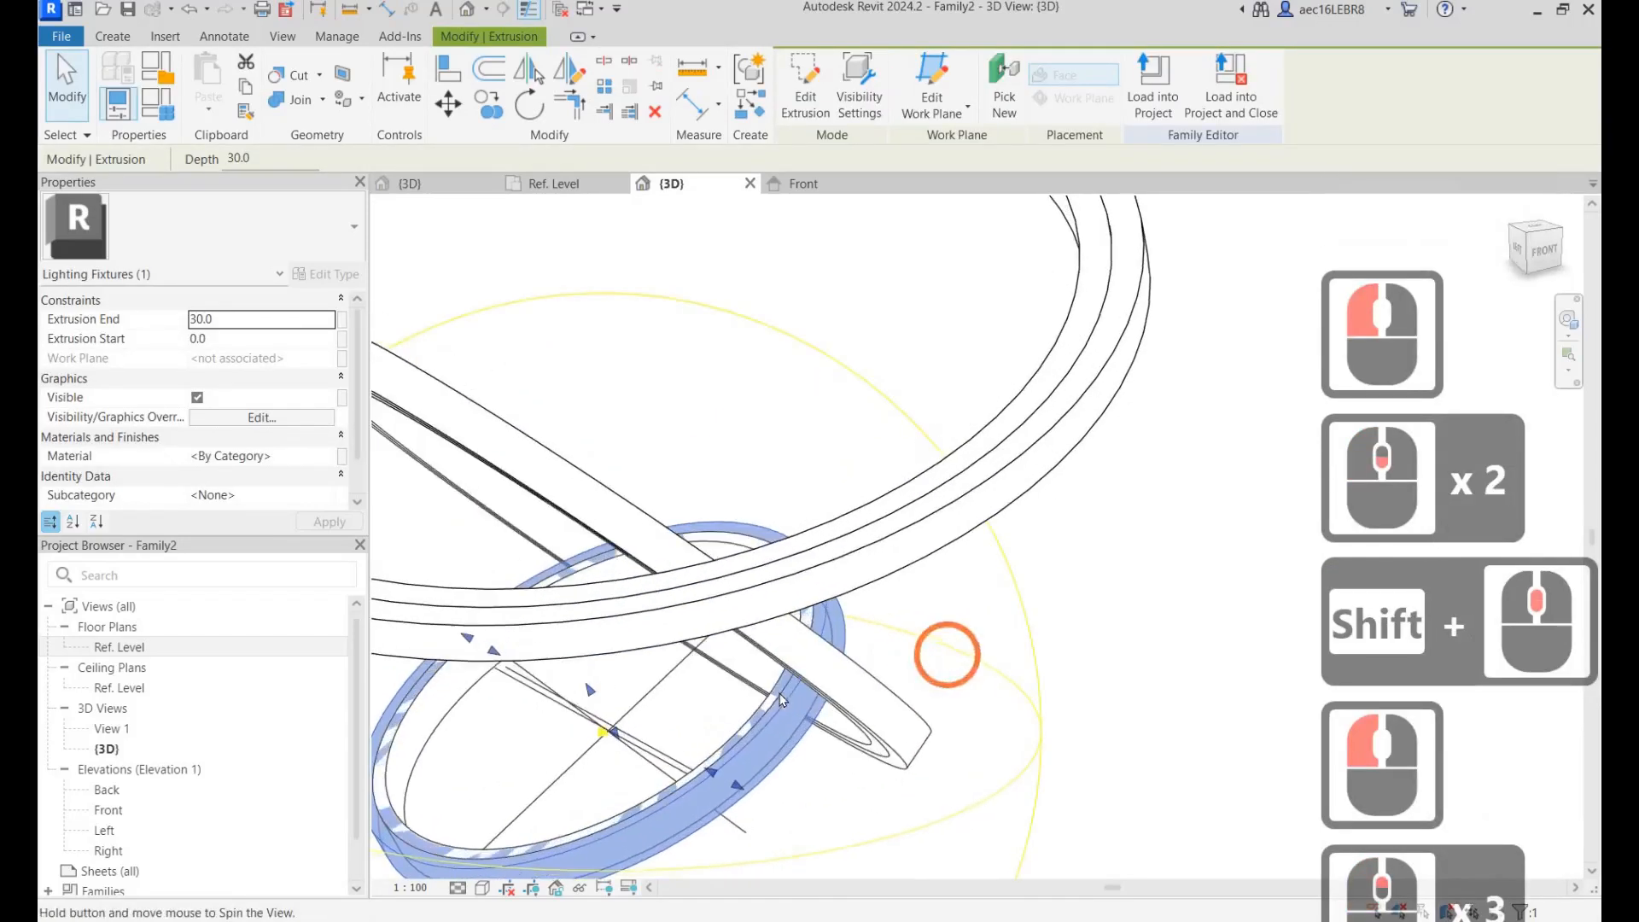
key(Escape)
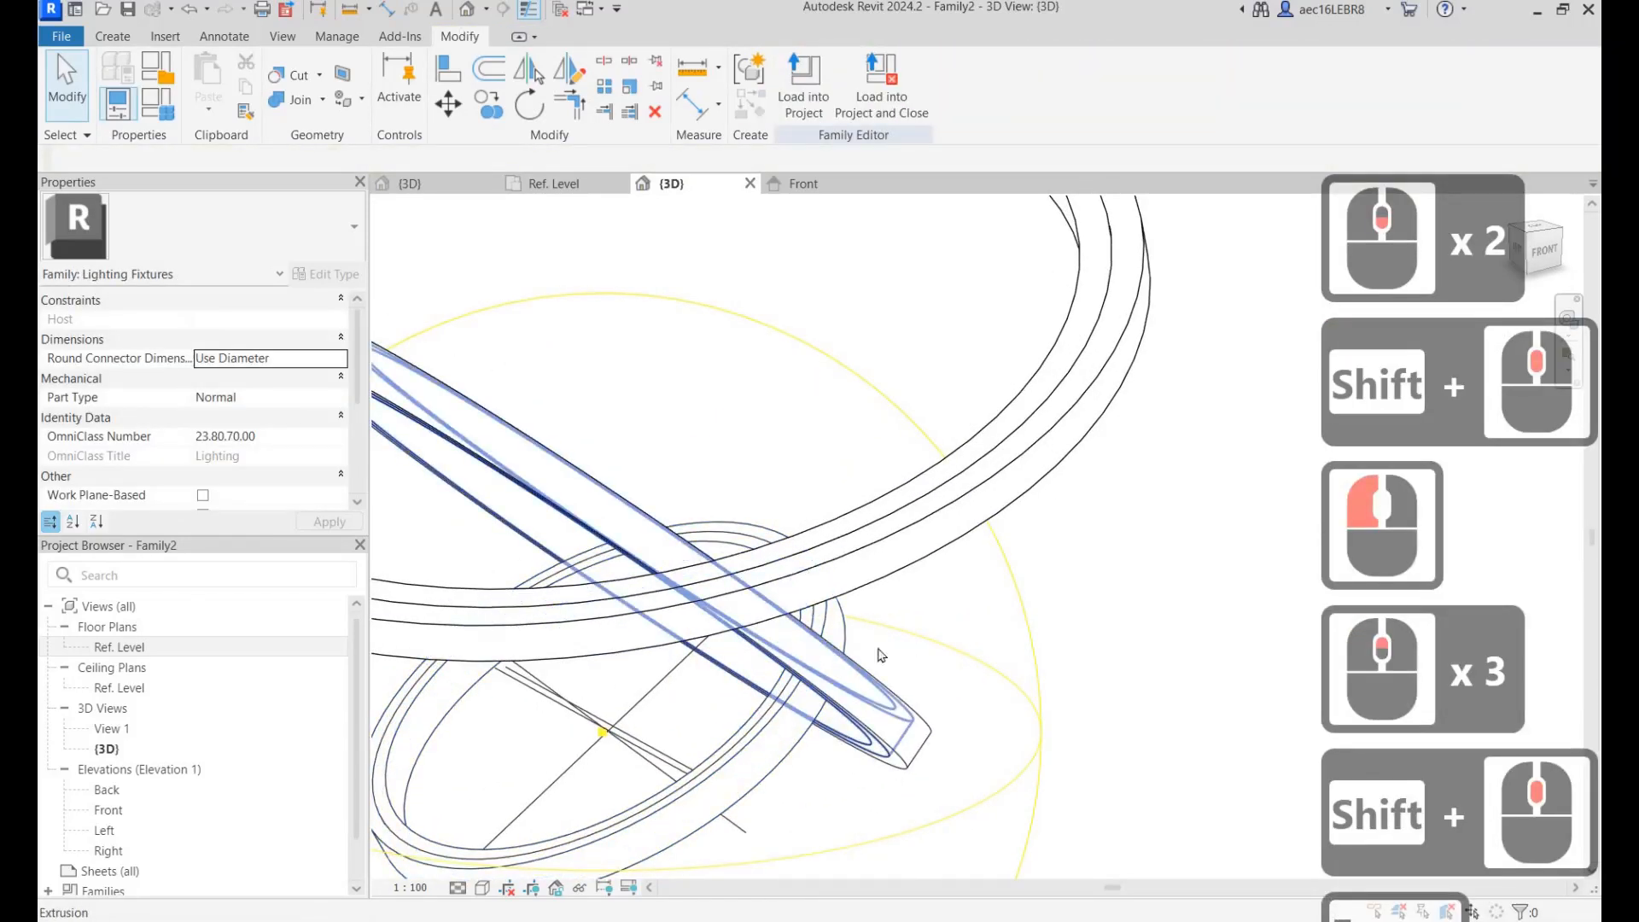
scroll(941, 644, down, 2)
shift+middle_drag(743, 640, 970, 679)
scroll(988, 686, up, 4)
Set the inner circle radius of the small ring's outer extrusion to 170 mm and finish its sketch.
click(961, 653)
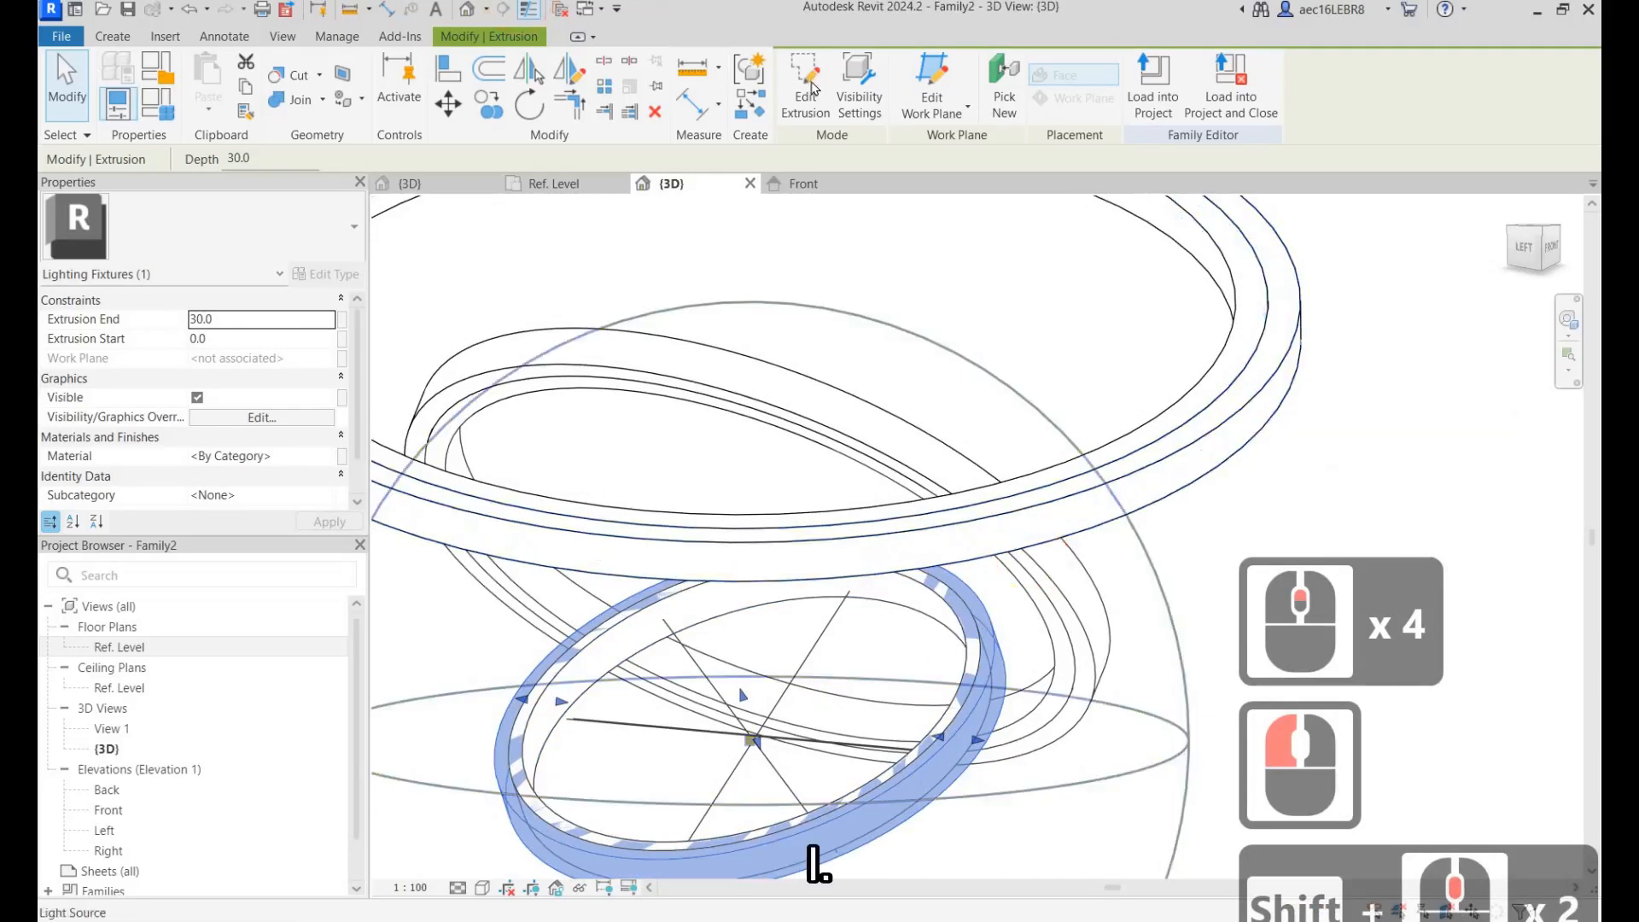
click(812, 75)
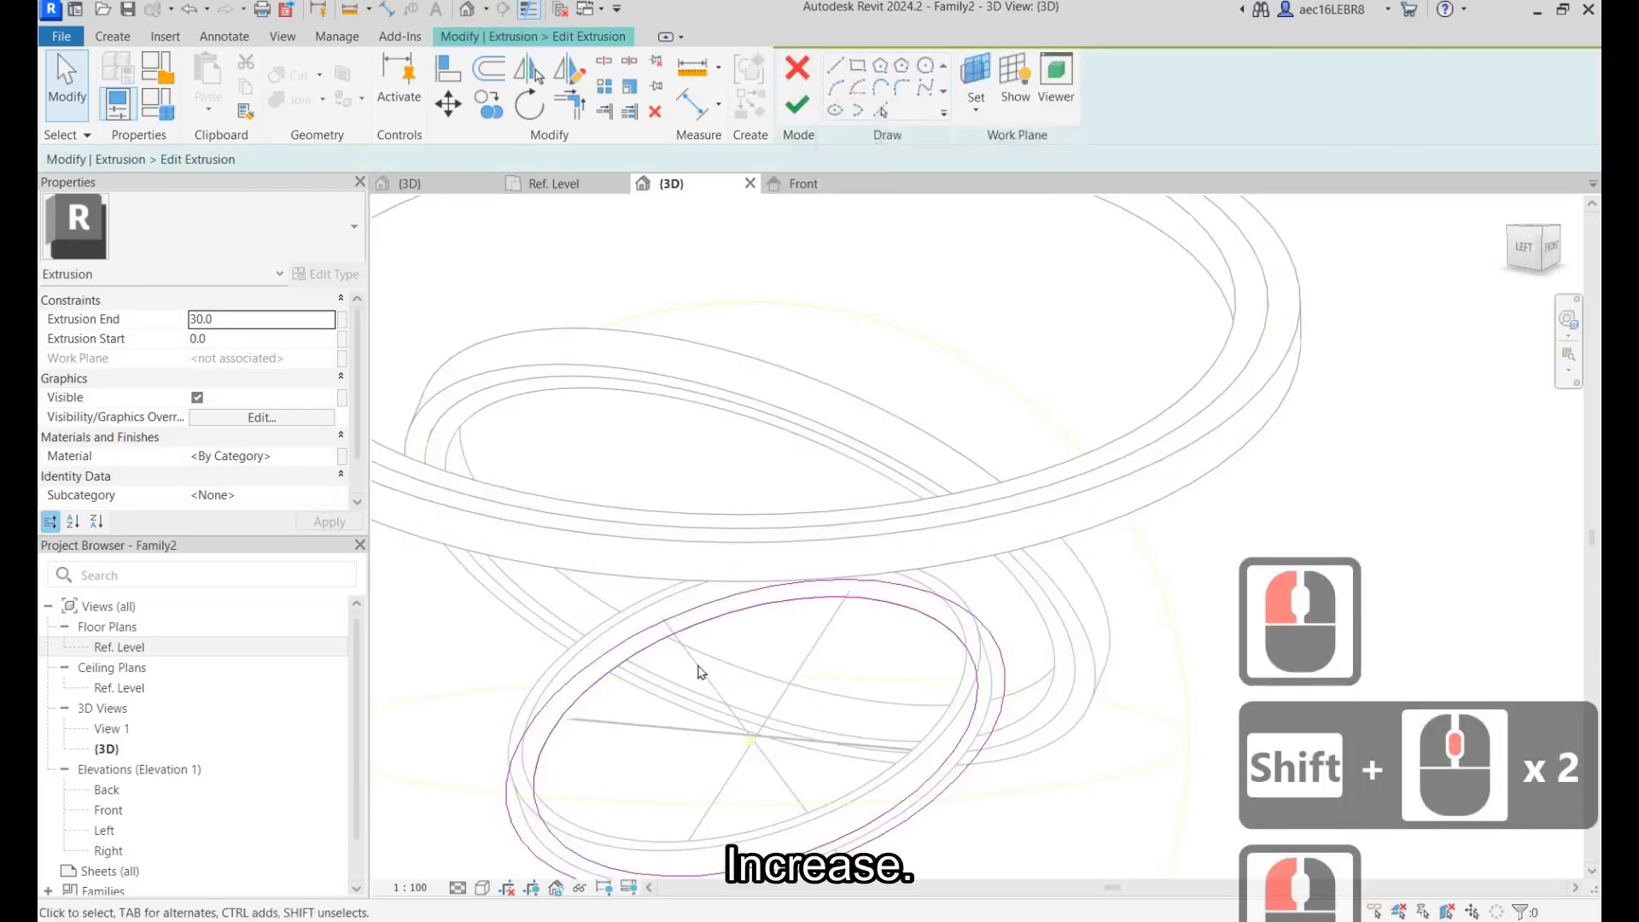
click(945, 622)
click(715, 667)
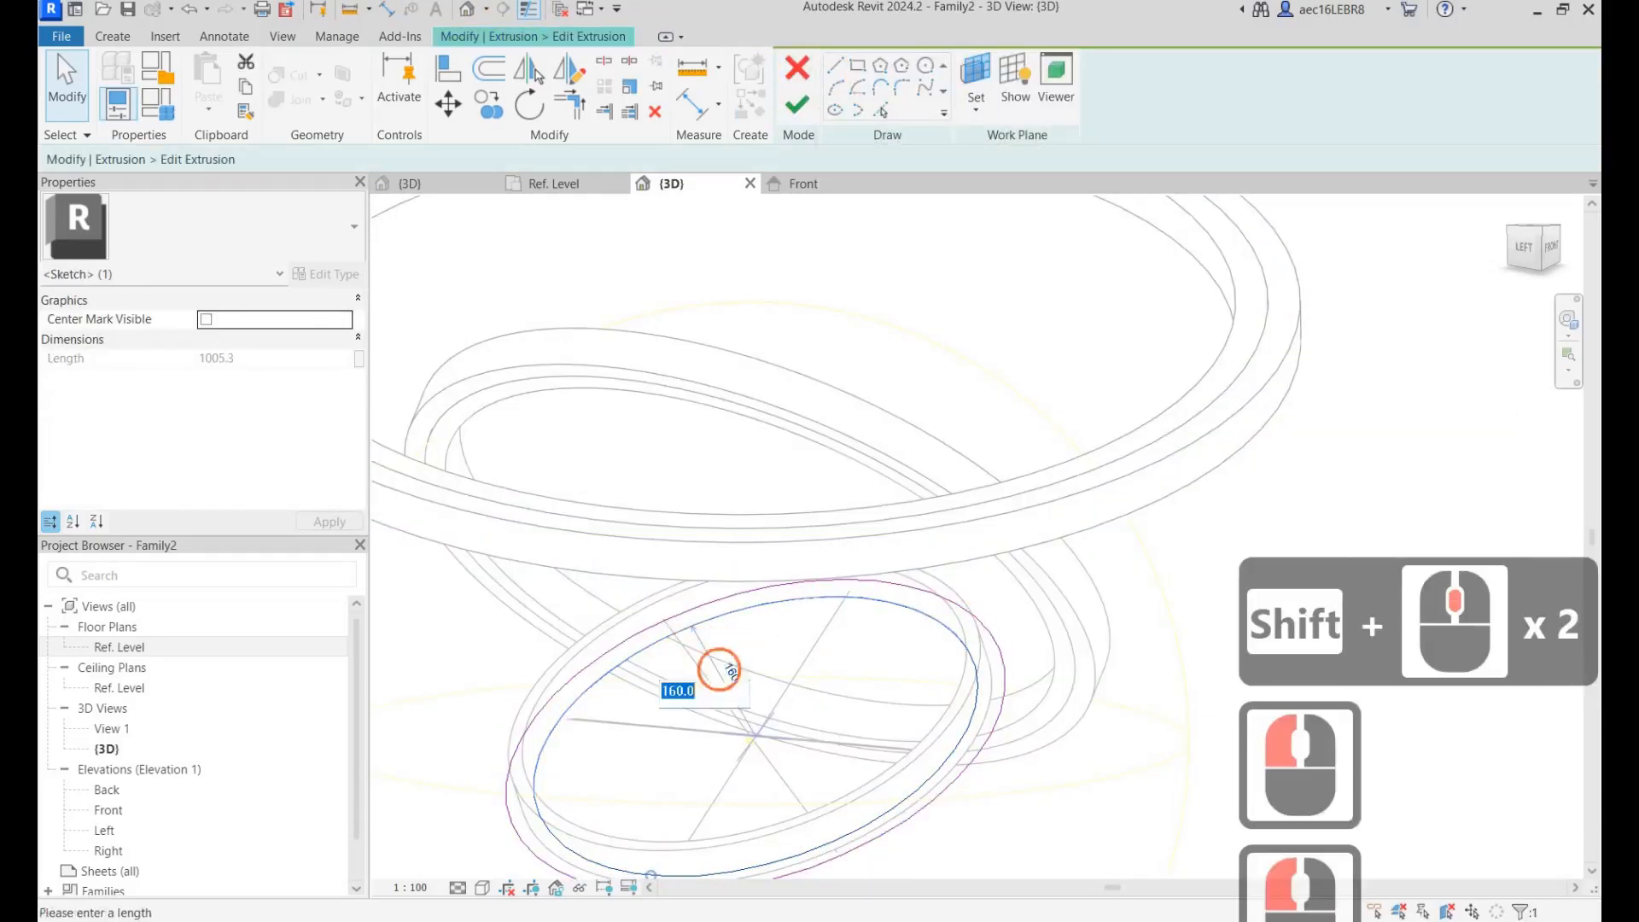
text(170)
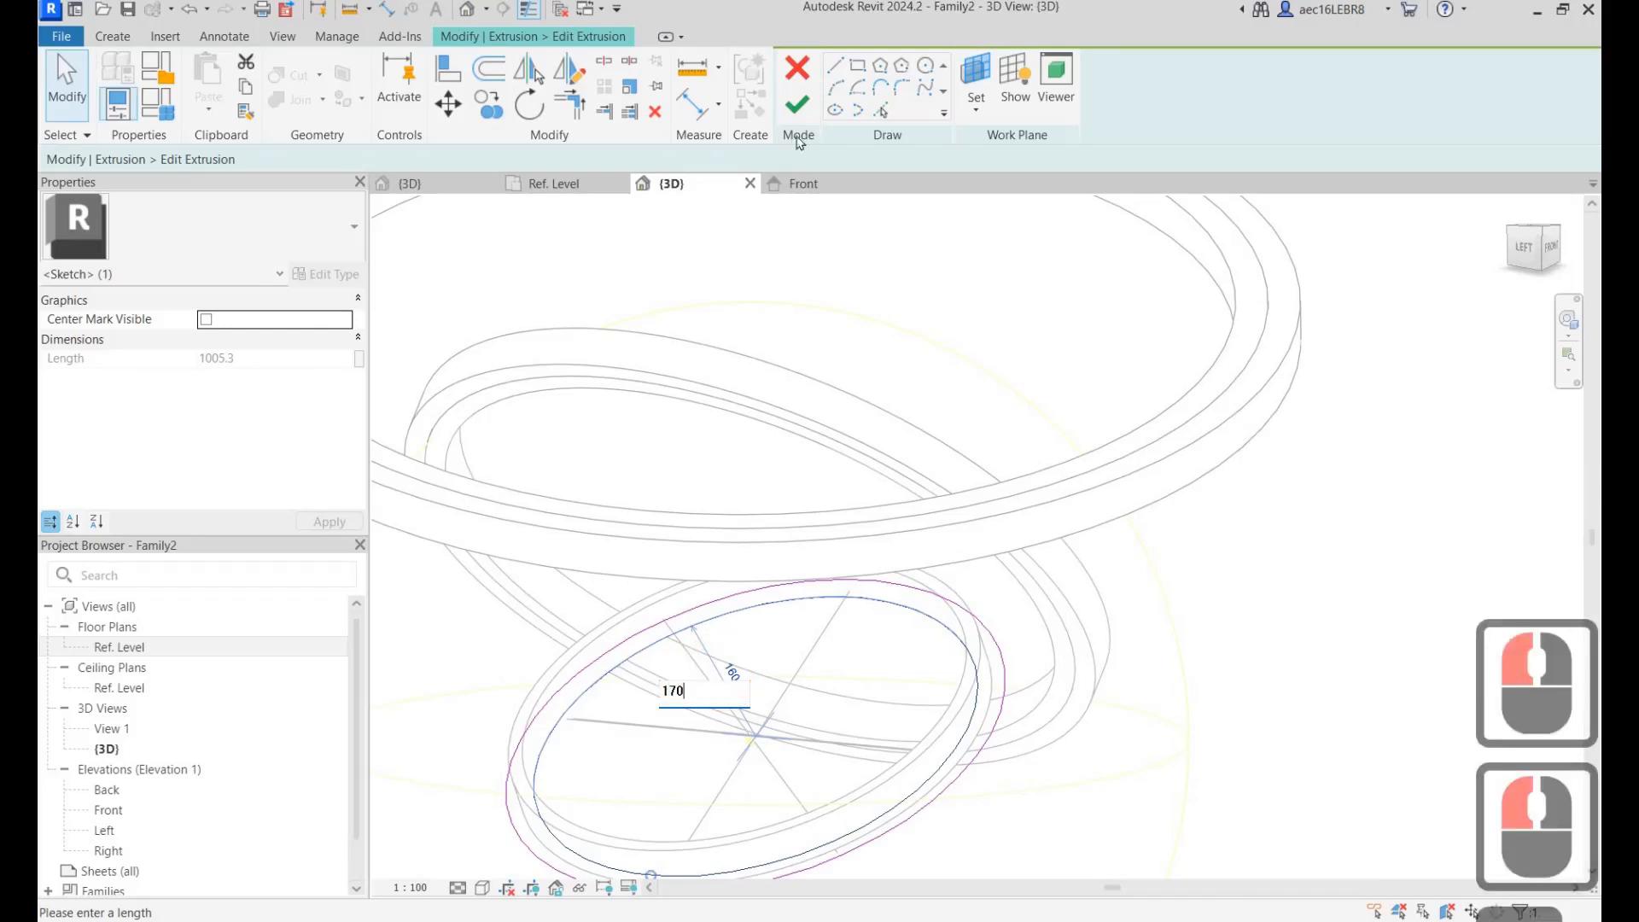
click(1360, 686)
click(796, 104)
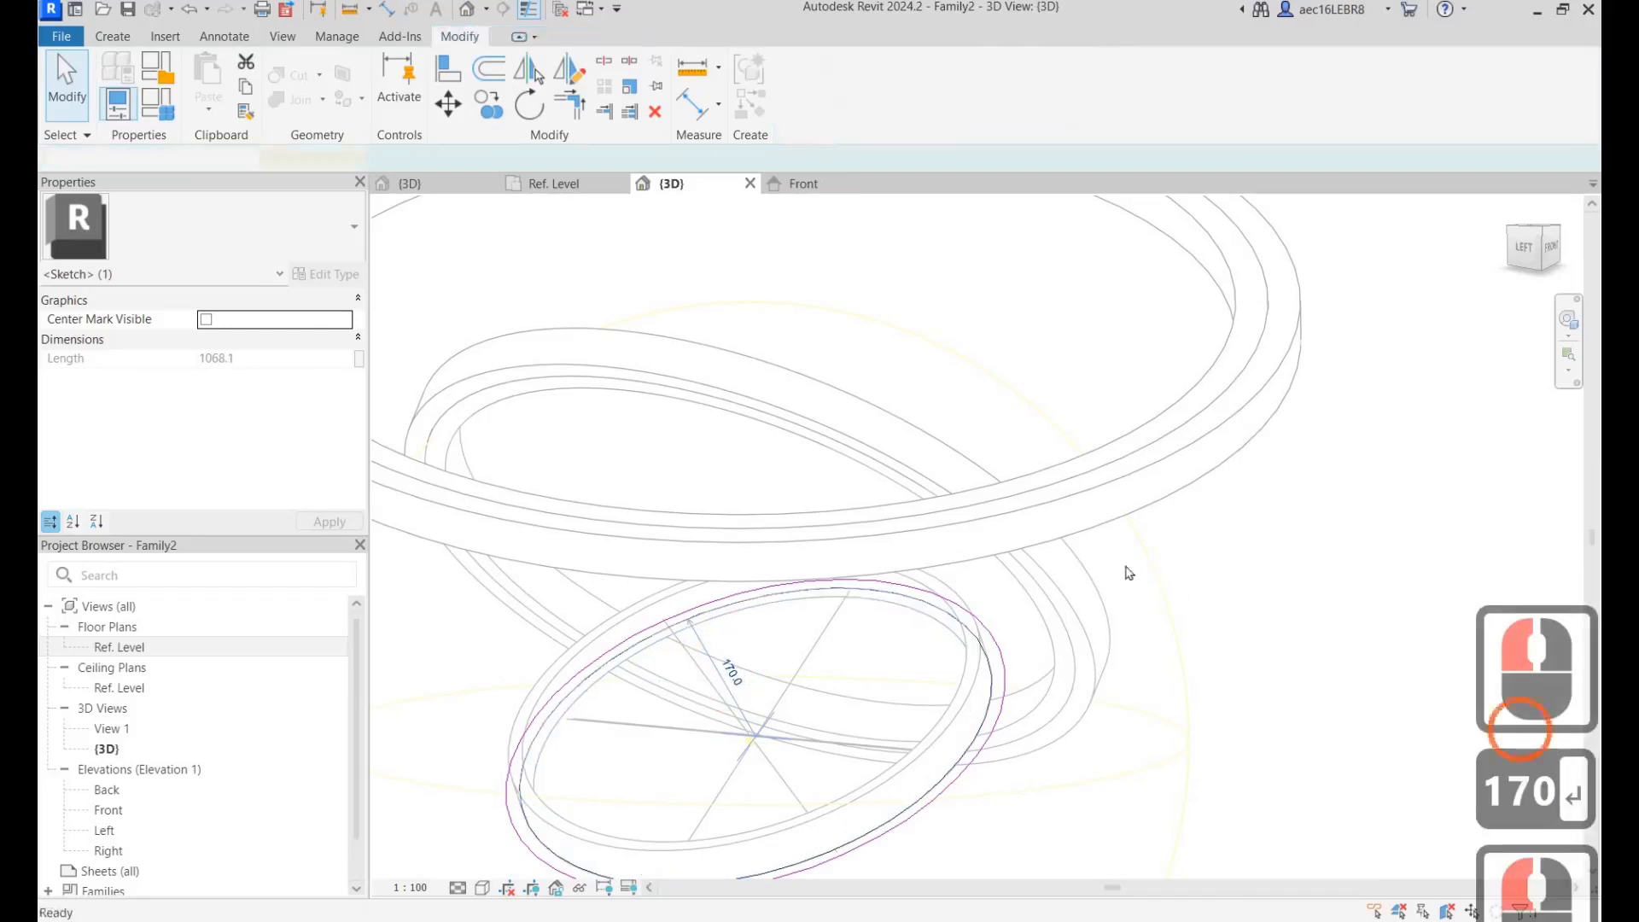
click(739, 691)
key(Escape)
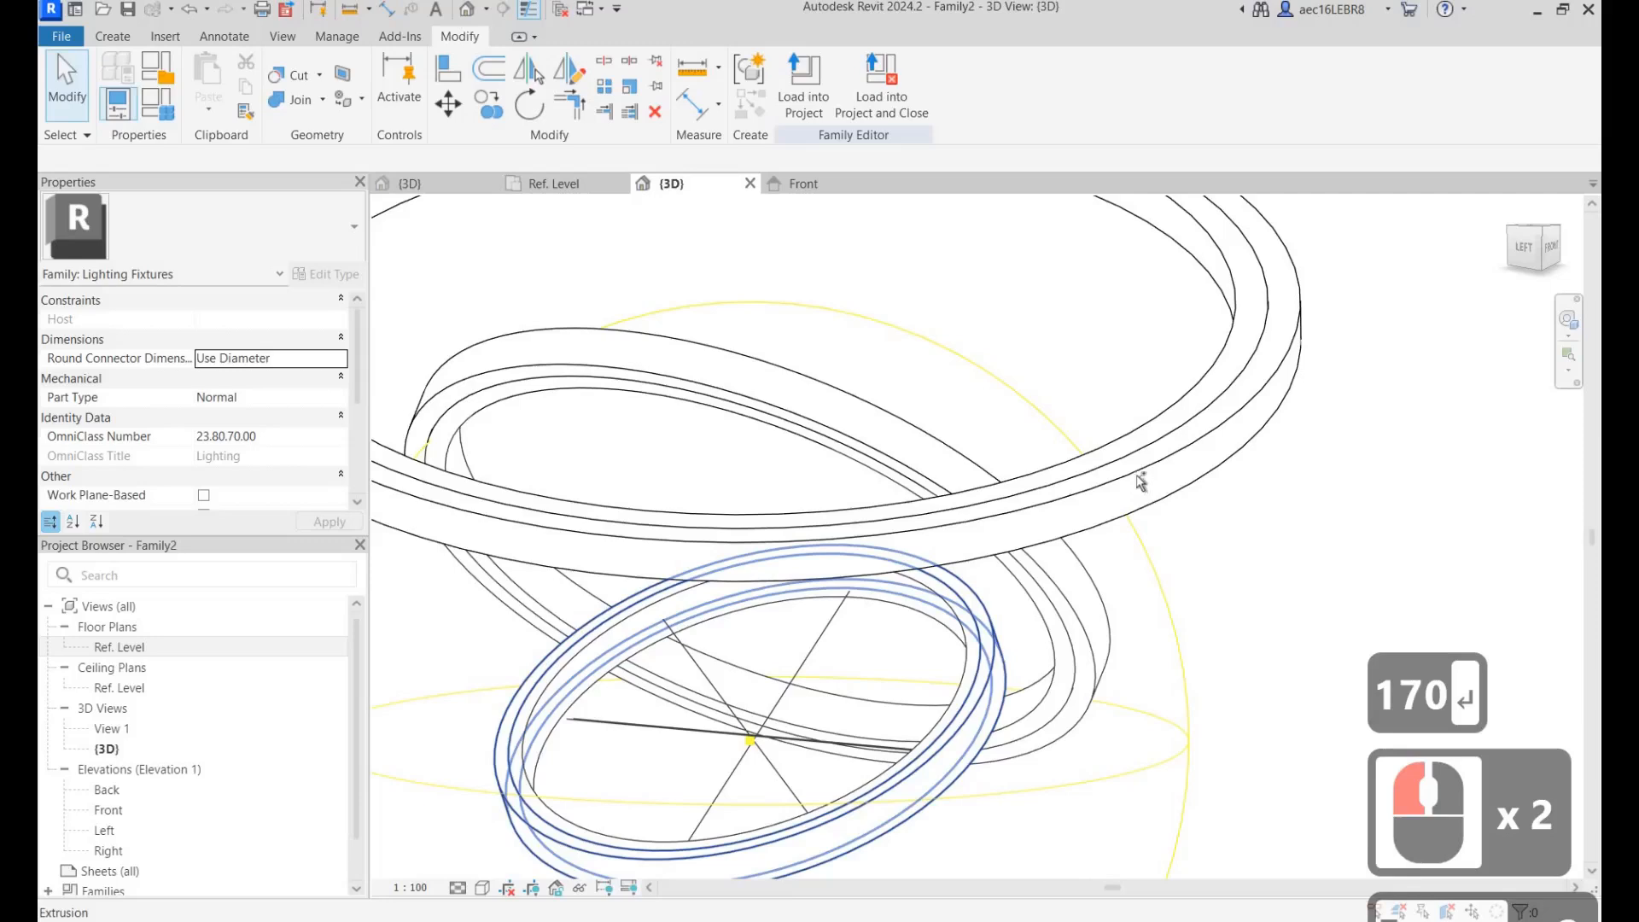
key(Escape)
key(Escape)
Associate the material of all three rings' outer extrusions with a new type parameter named LED diffuser under Materials and Finishes.
click(1140, 479)
ctrl+click(1061, 629)
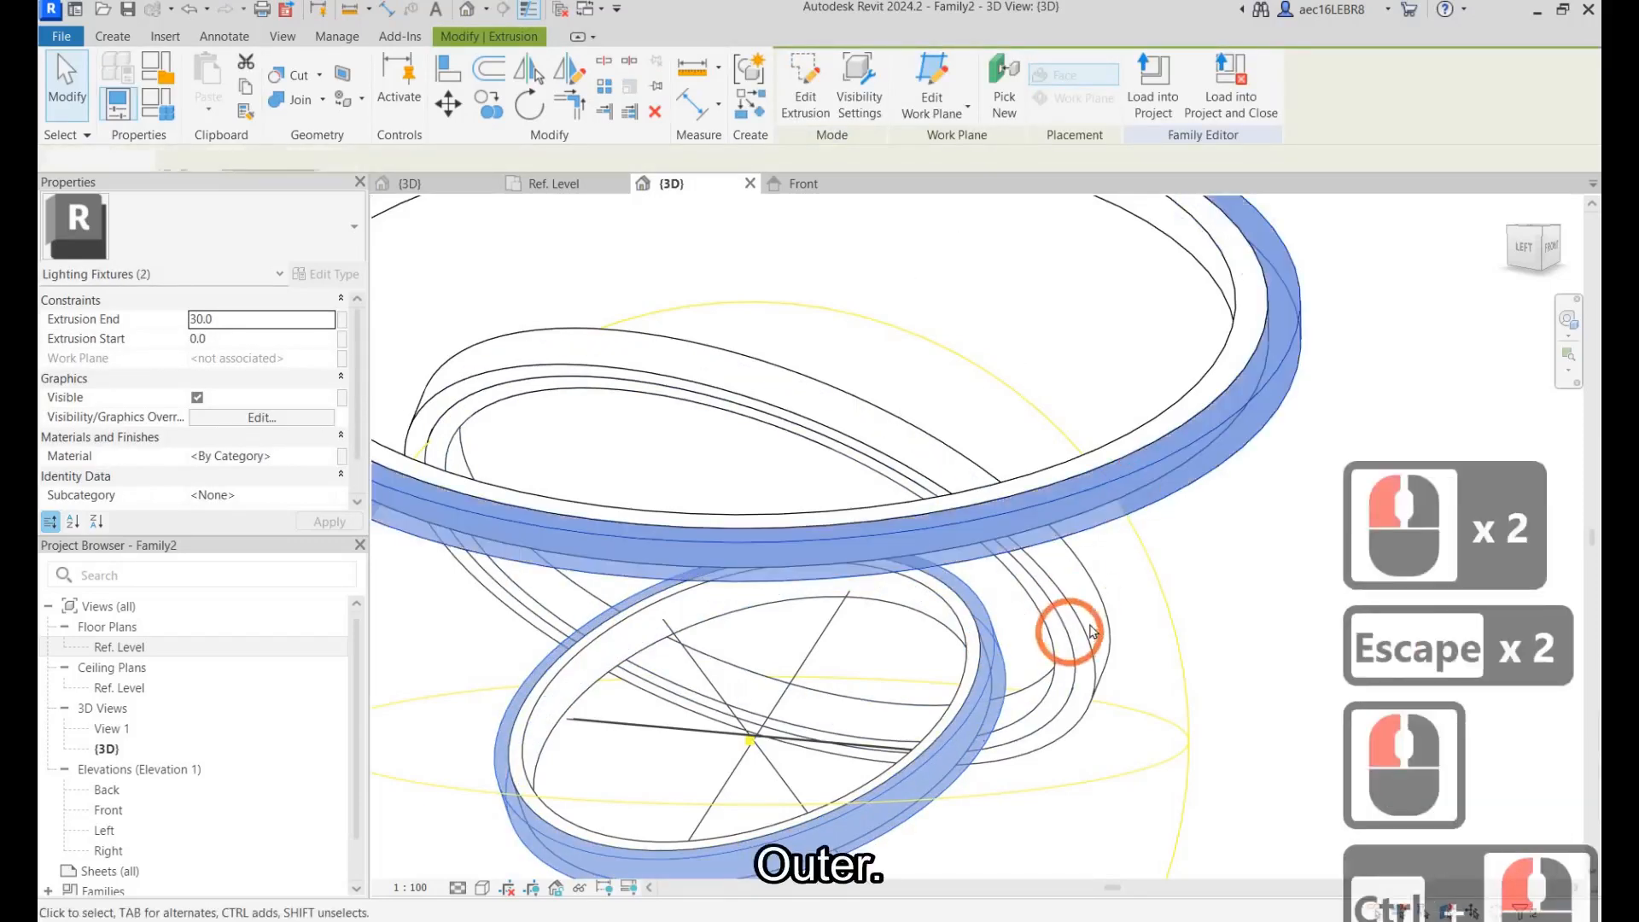
scroll(1095, 629, down, 4)
ctrl+click(1085, 623)
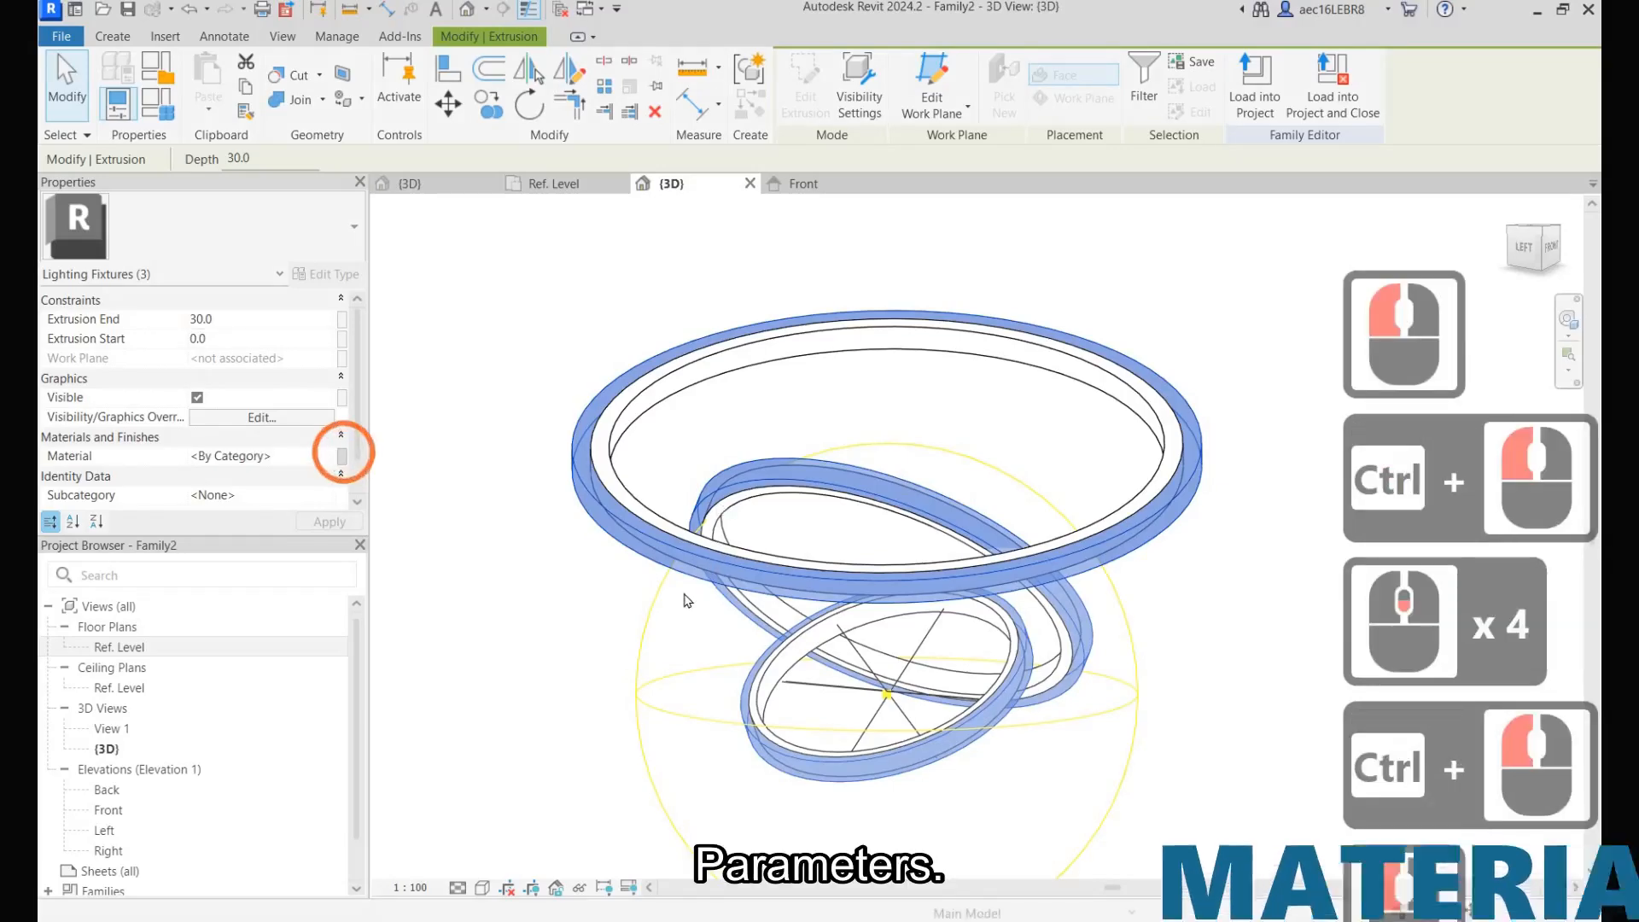
click(341, 456)
click(679, 591)
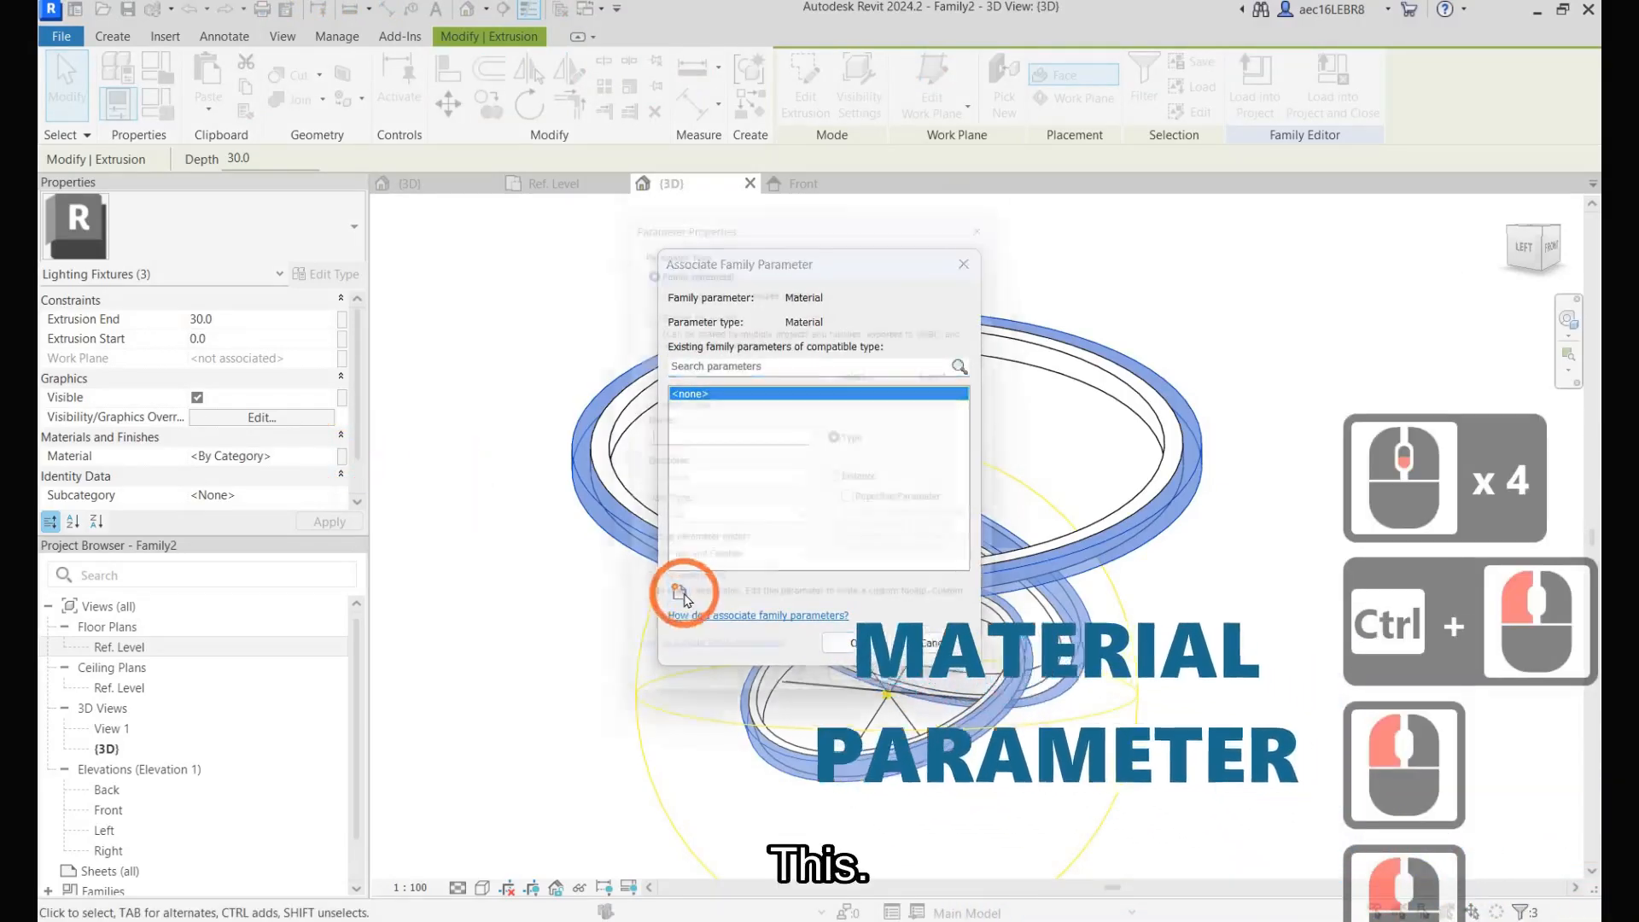
text(LED)
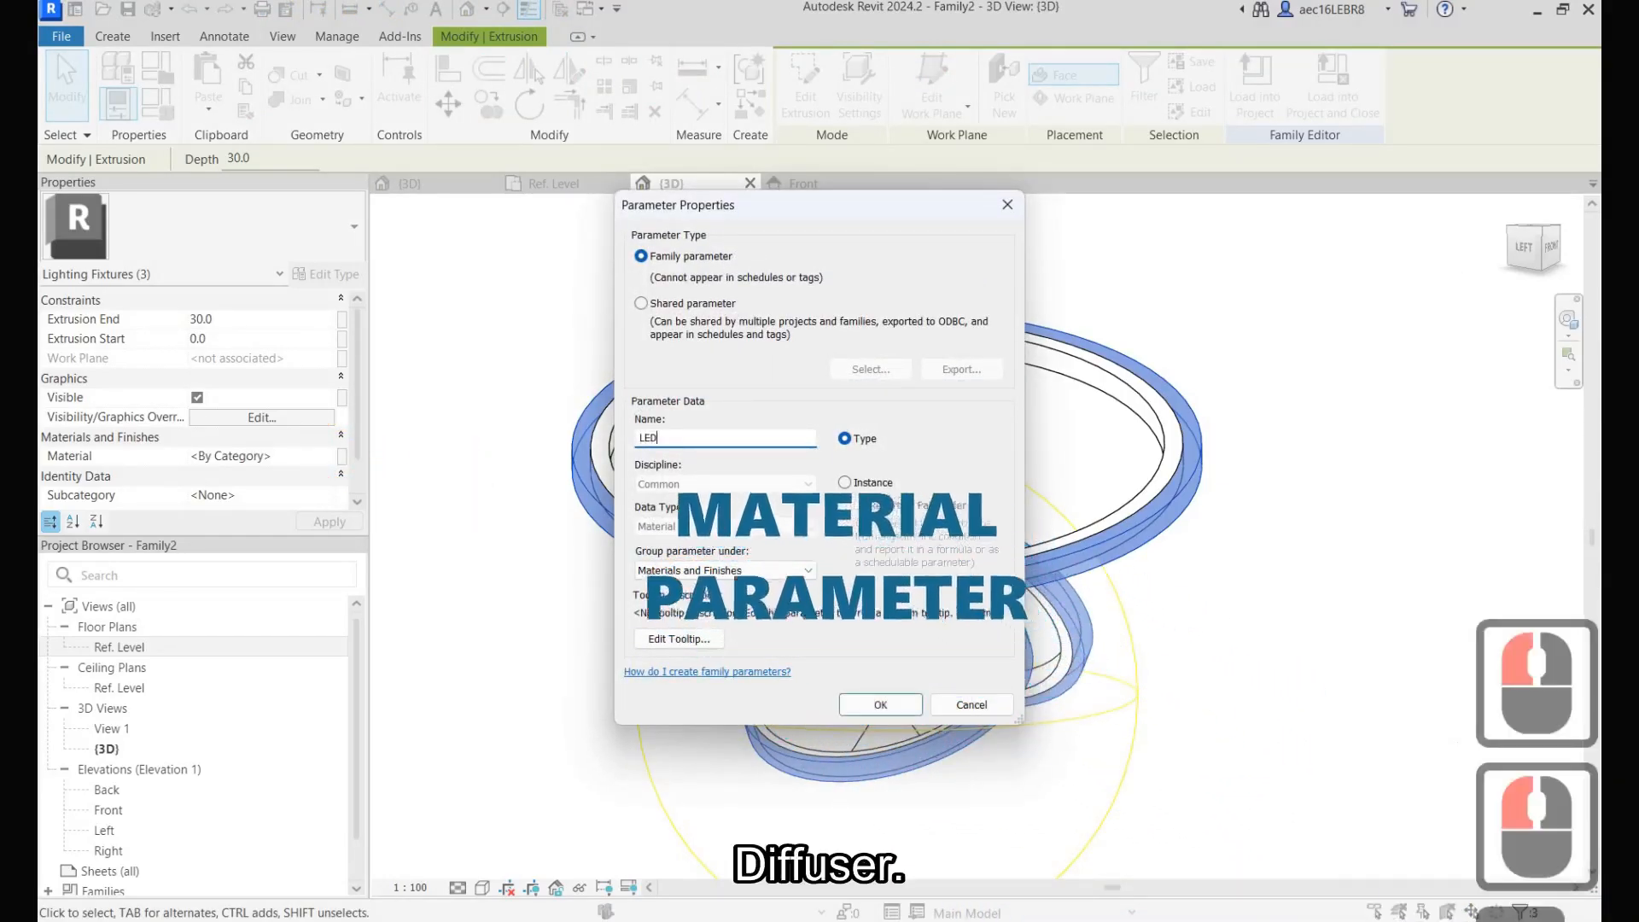
text( diffuser)
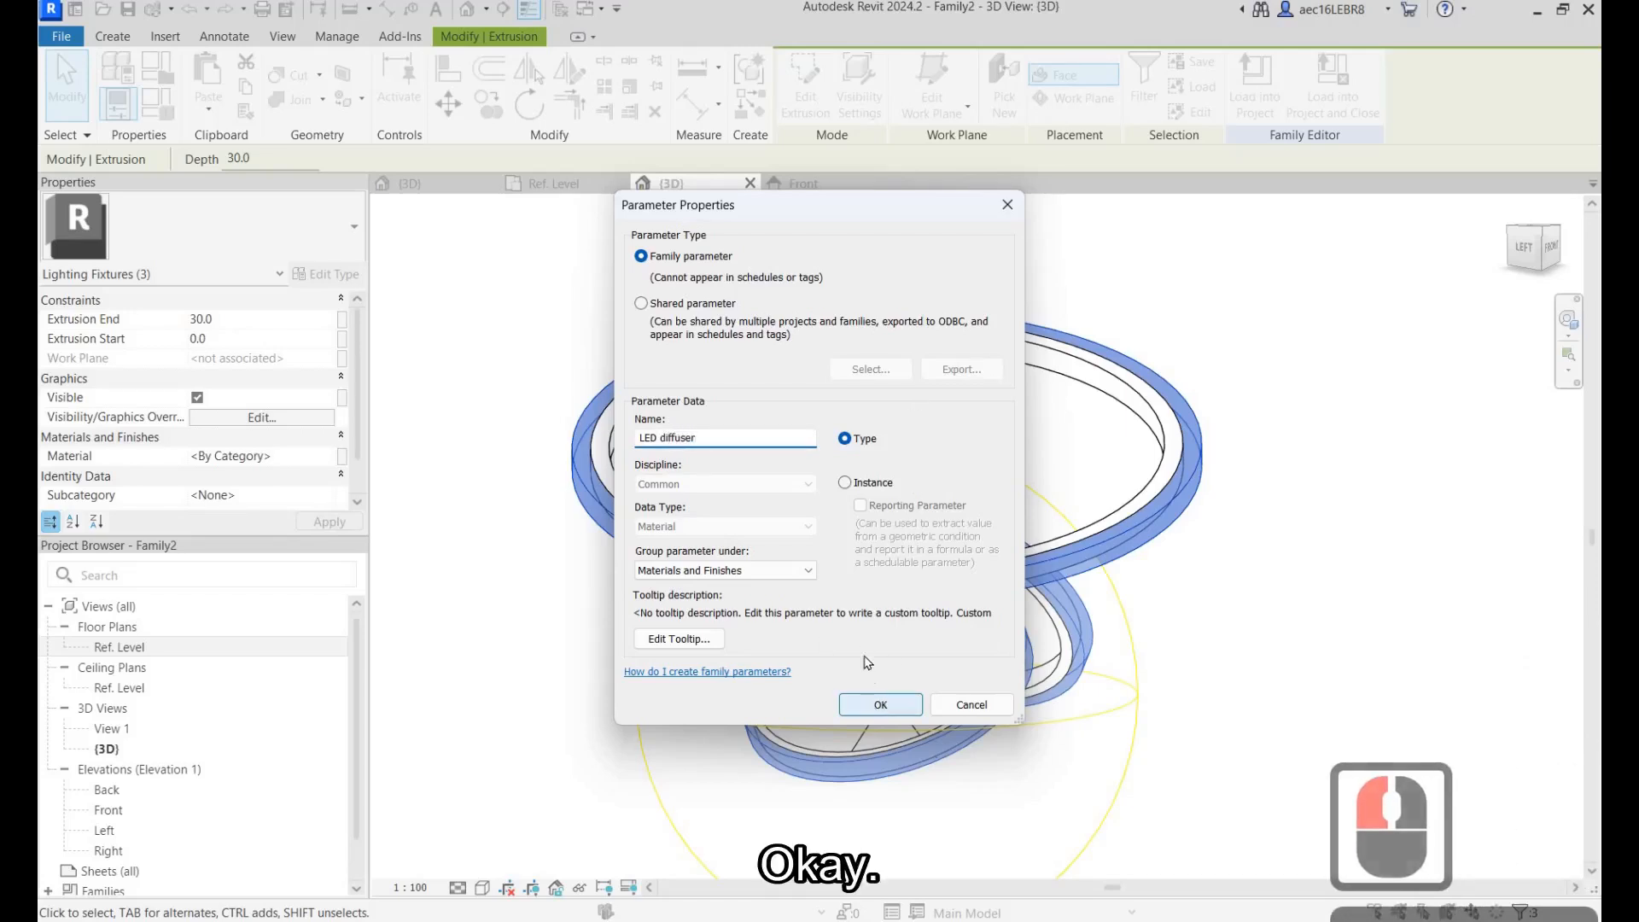
click(868, 702)
click(857, 642)
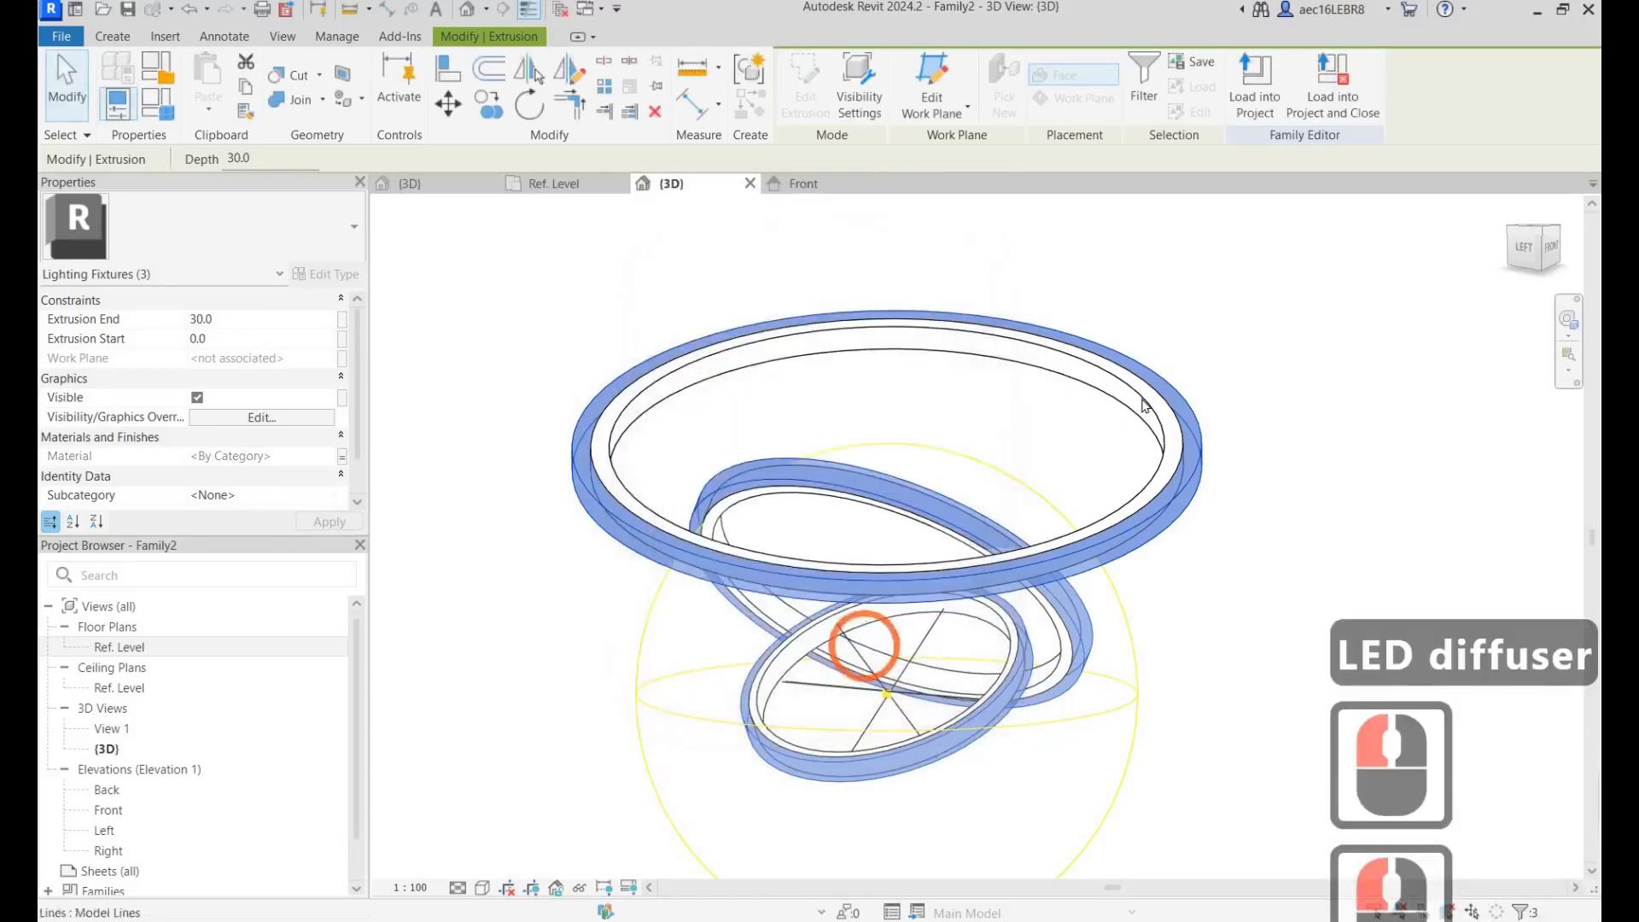
Associate the material of all three rings' inner extrusions with a new type parameter named Golden ring under Materials and Finishes.
click(1148, 399)
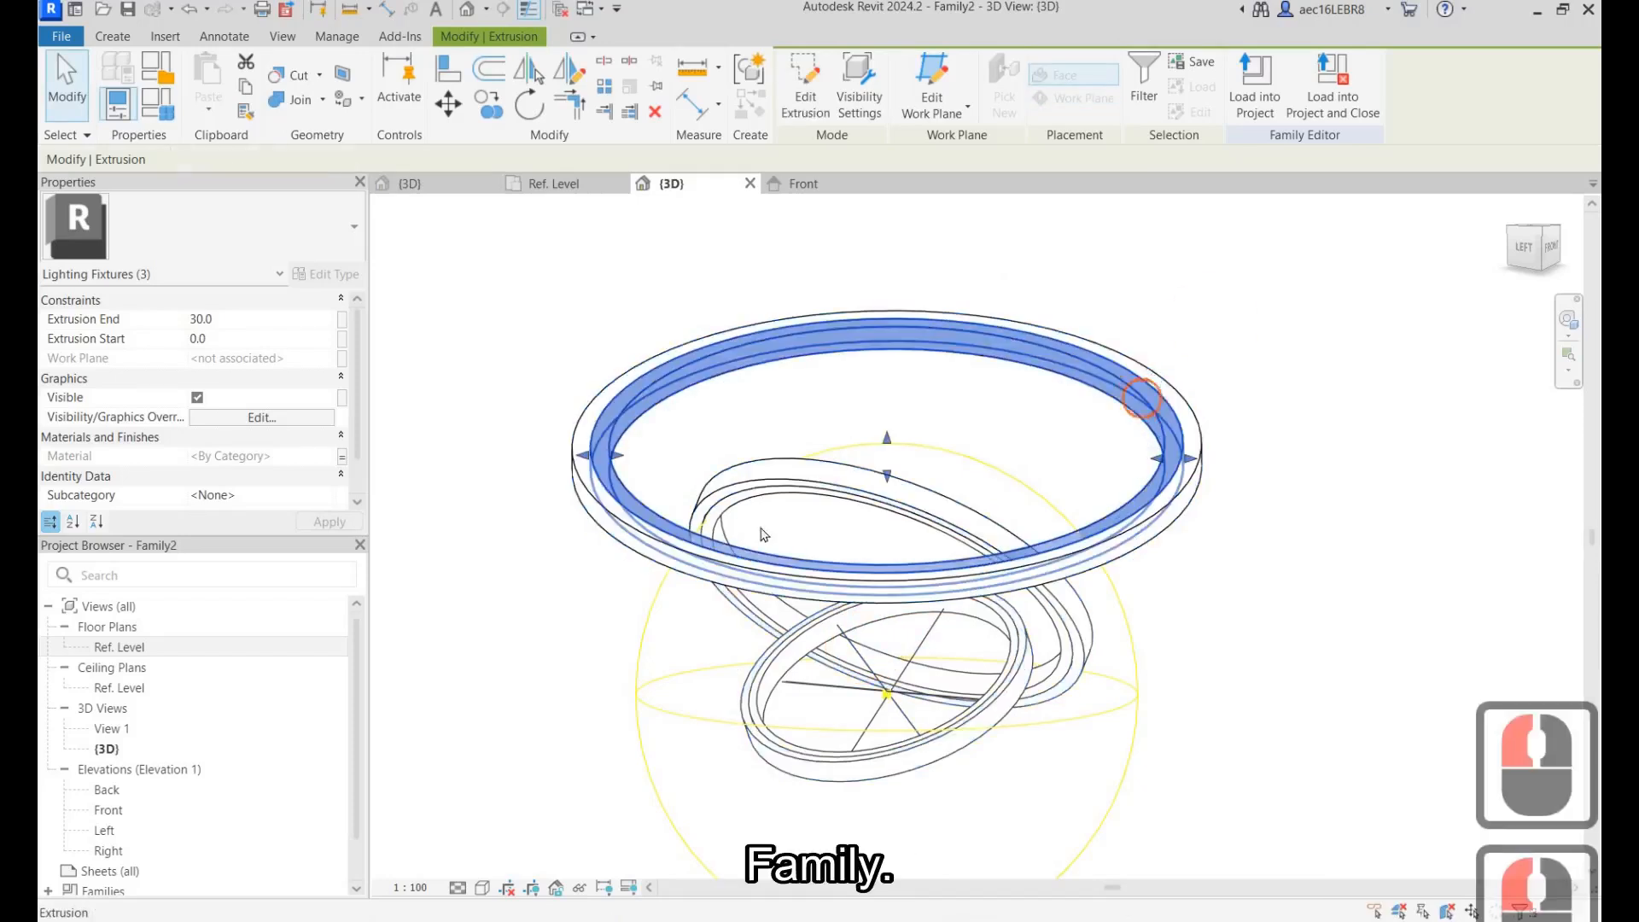
scroll(790, 357, up, 4)
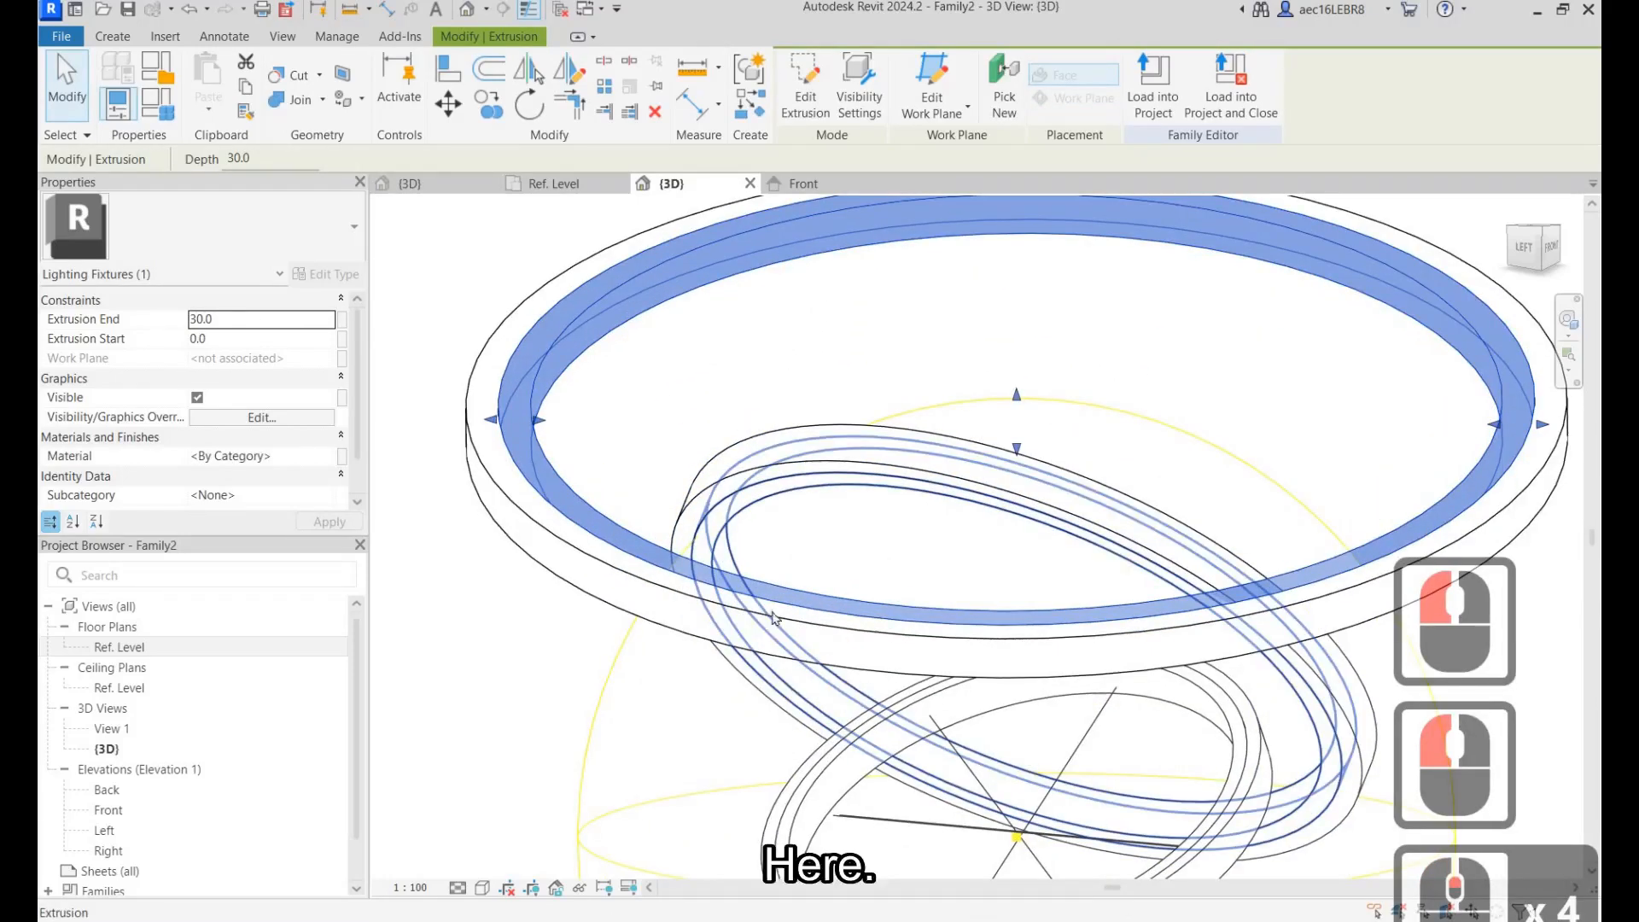
ctrl+click(750, 504)
scroll(783, 351, down, 5)
scroll(654, 541, up, 5)
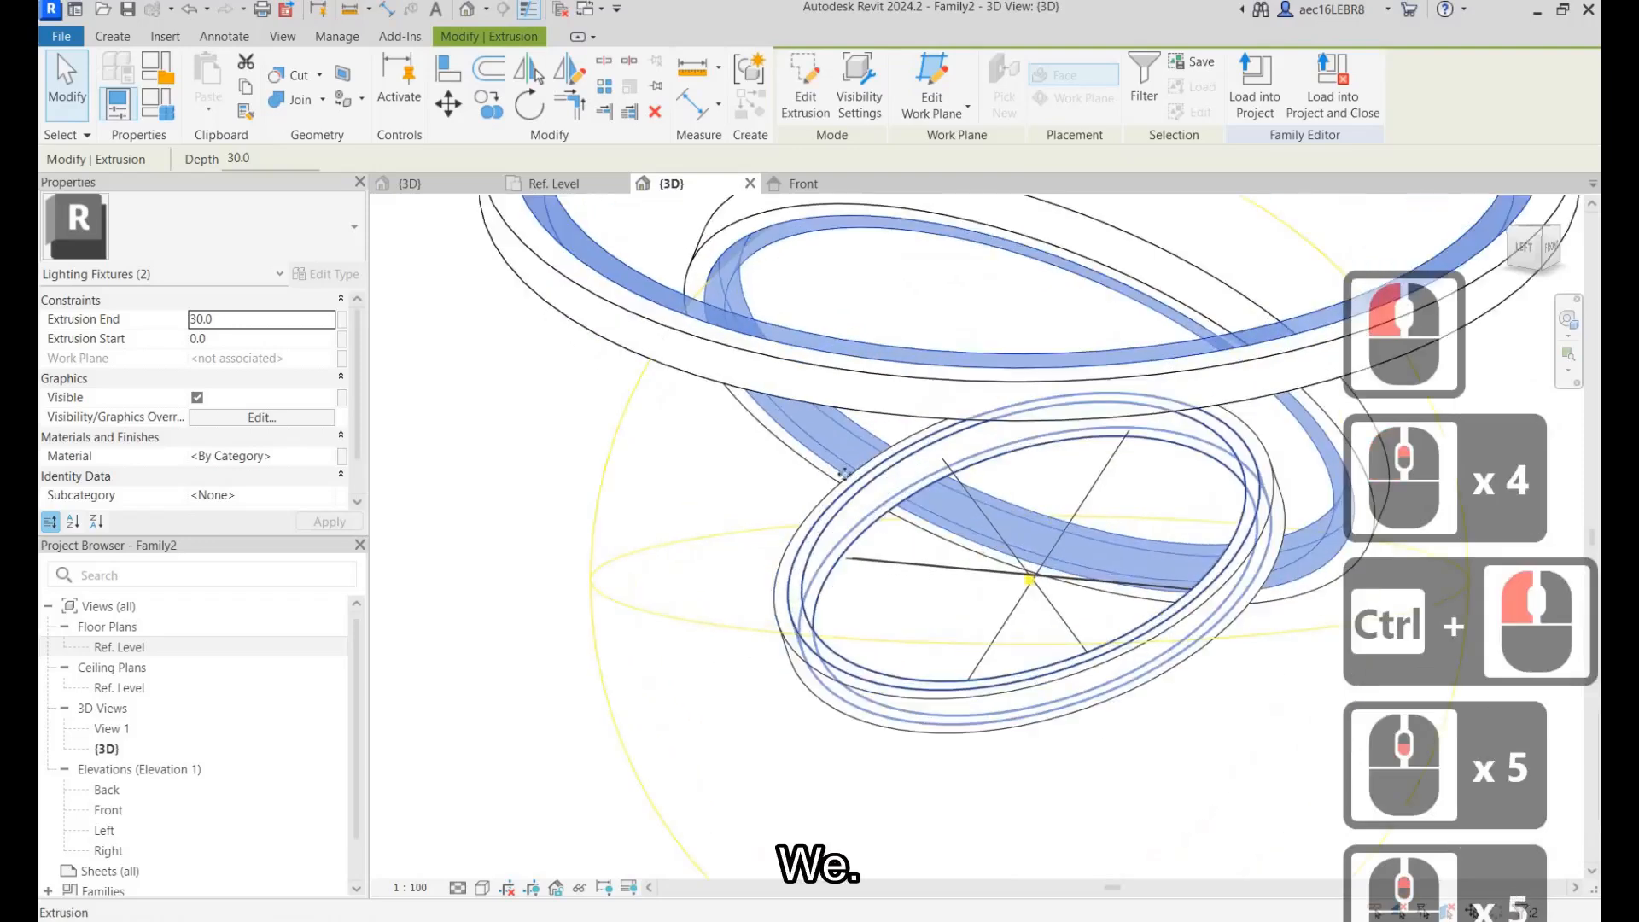
ctrl+click(805, 567)
scroll(651, 538, down, 5)
shift+middle_drag(1013, 540, 944, 540)
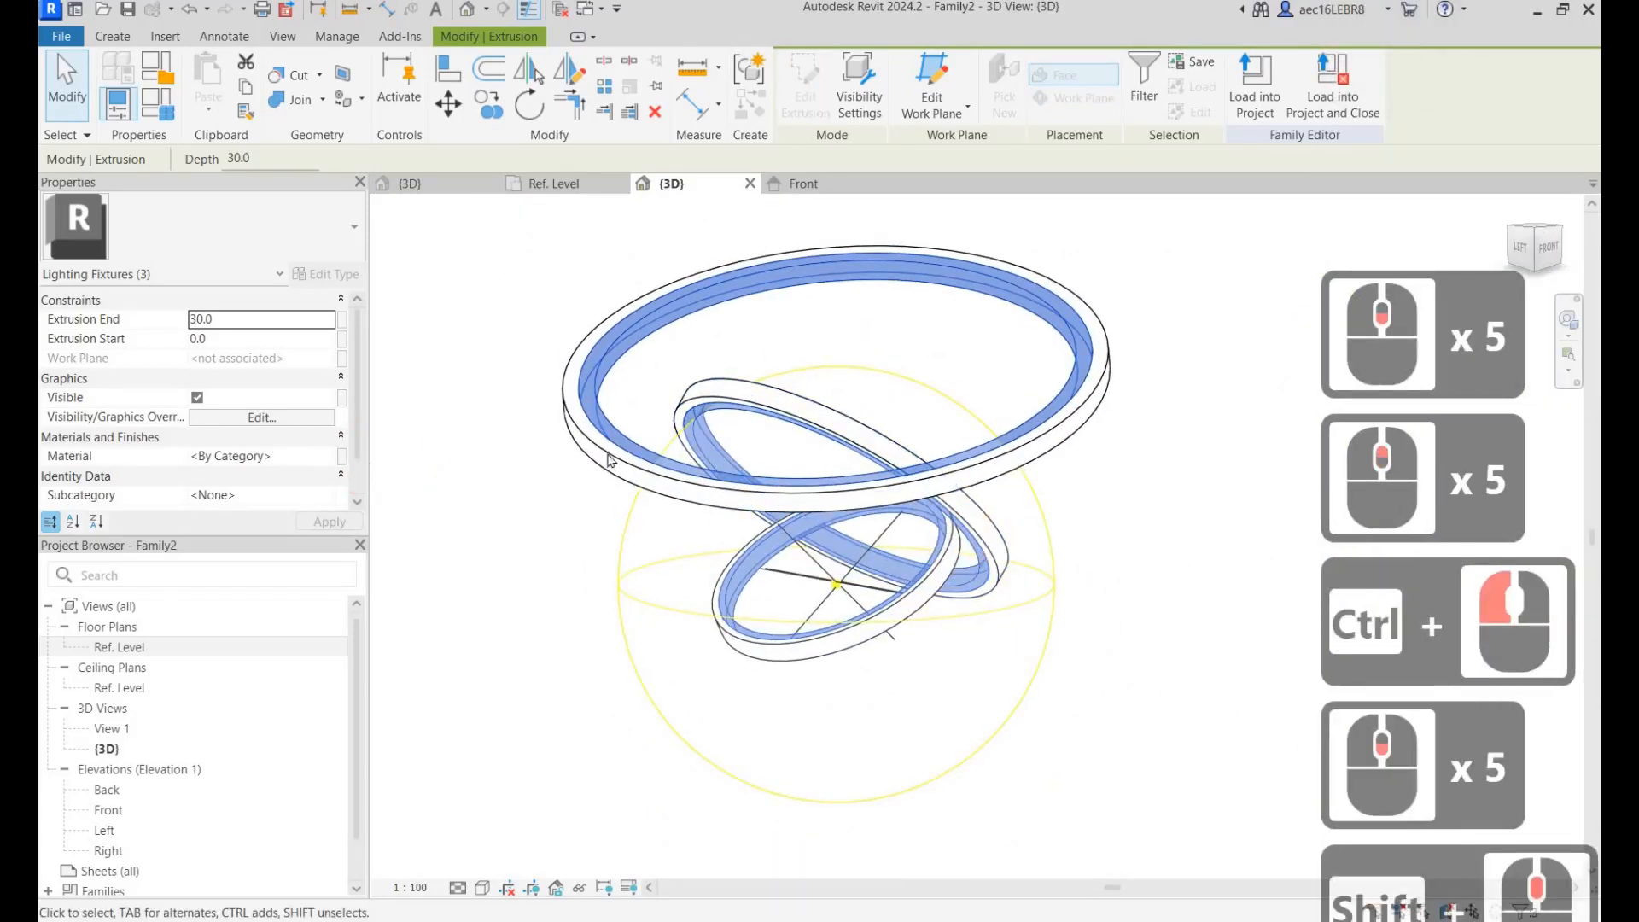
click(341, 456)
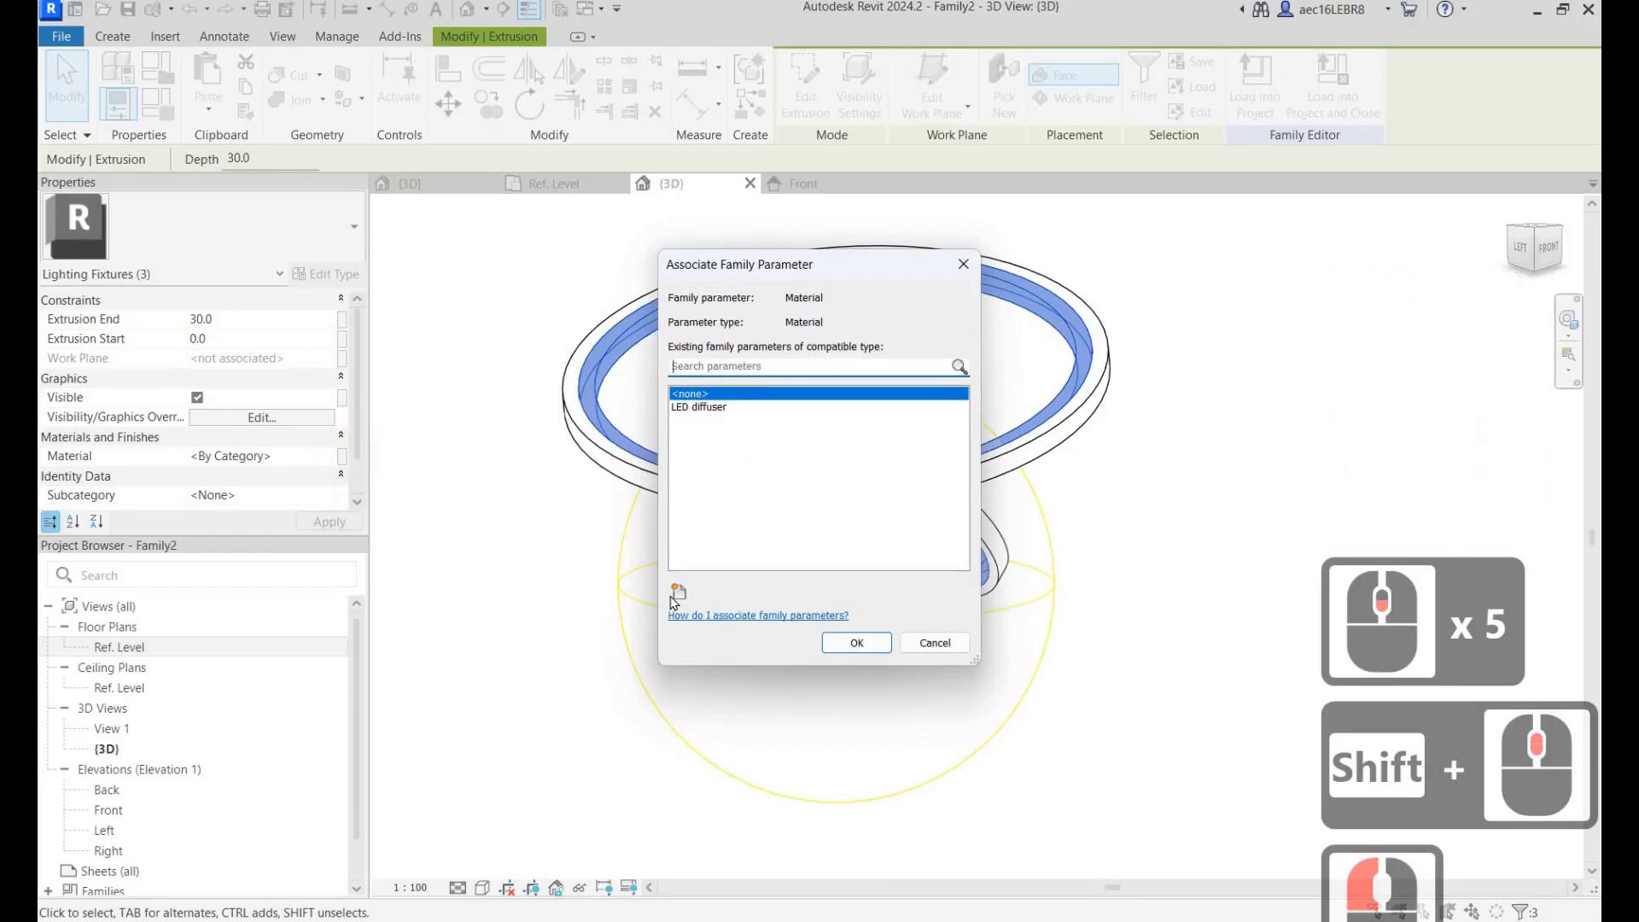
click(675, 595)
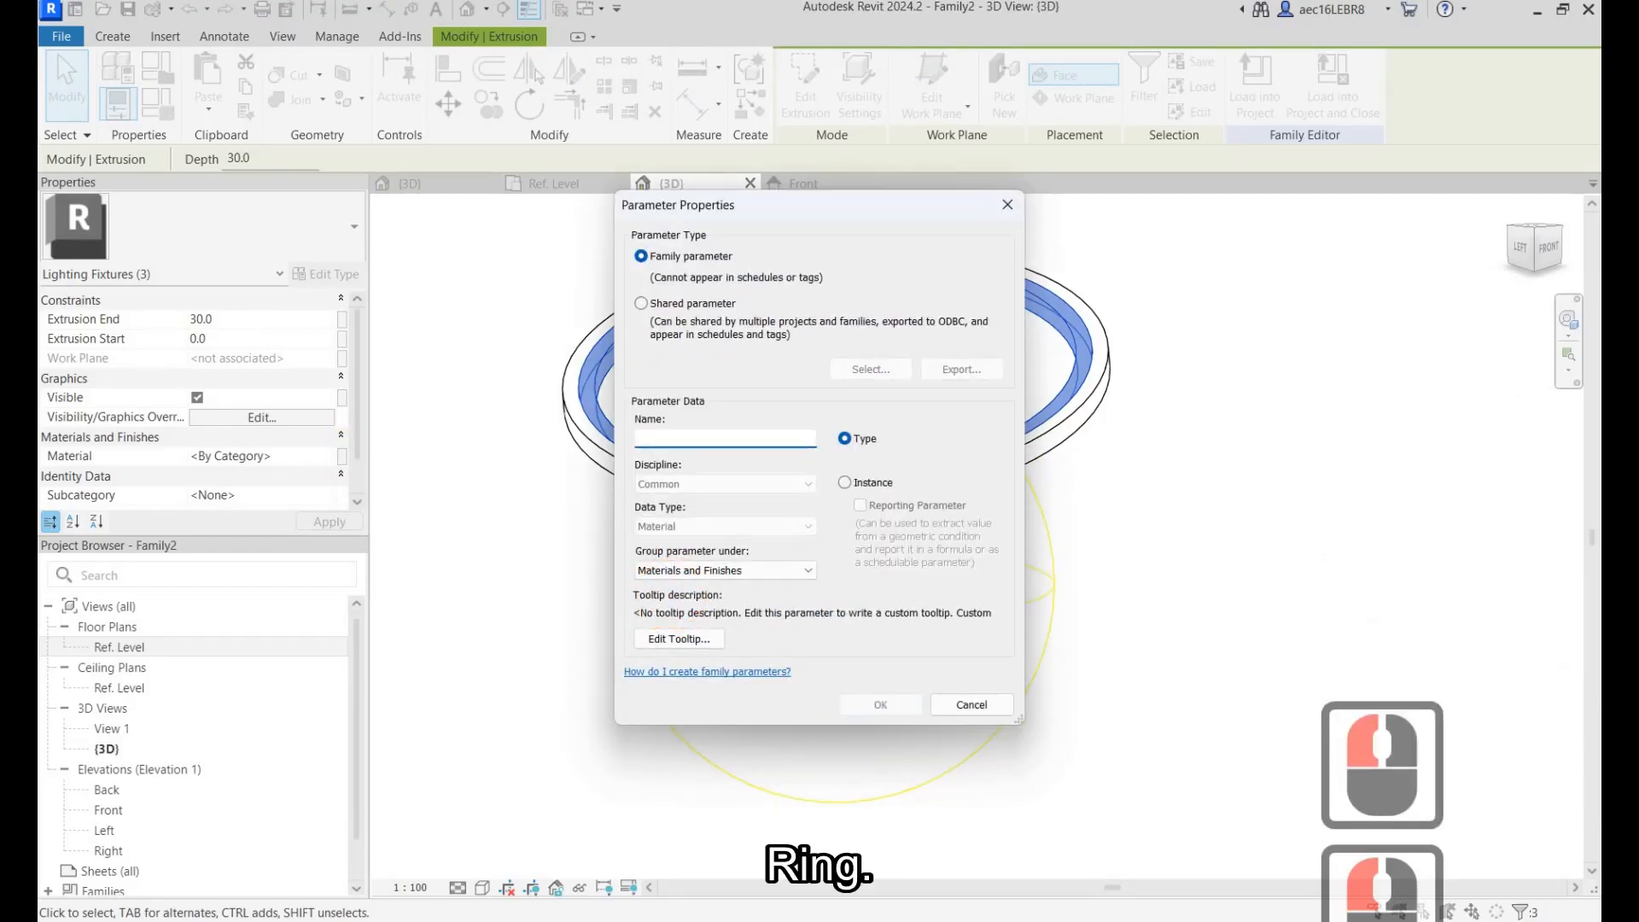
text(Golden ring)
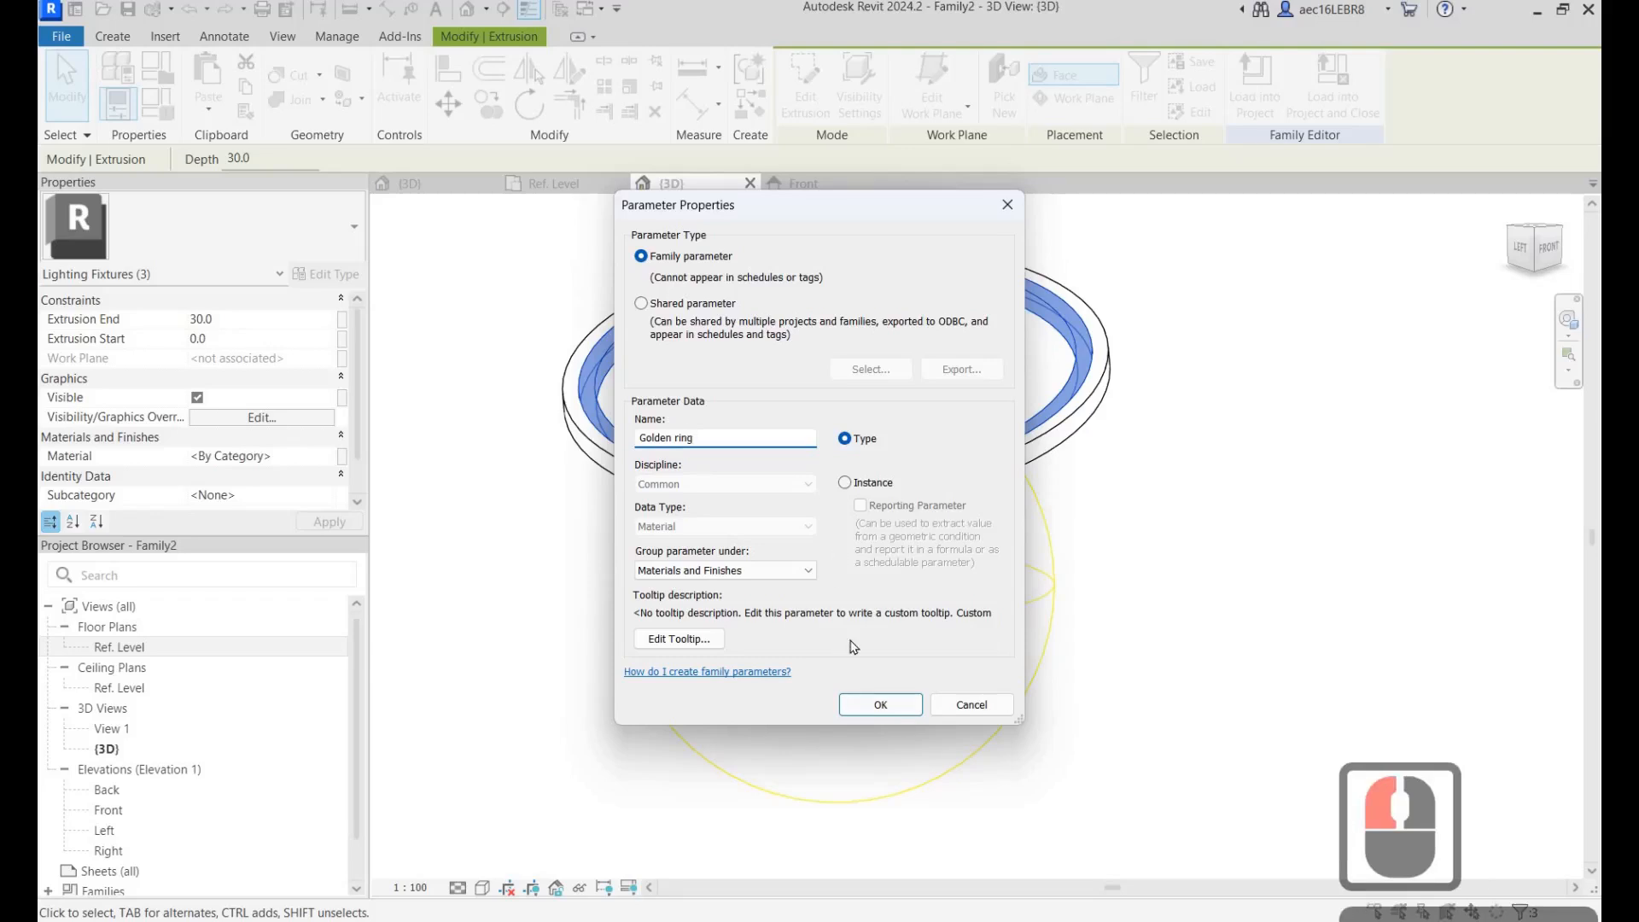
click(880, 705)
click(856, 643)
click(1043, 633)
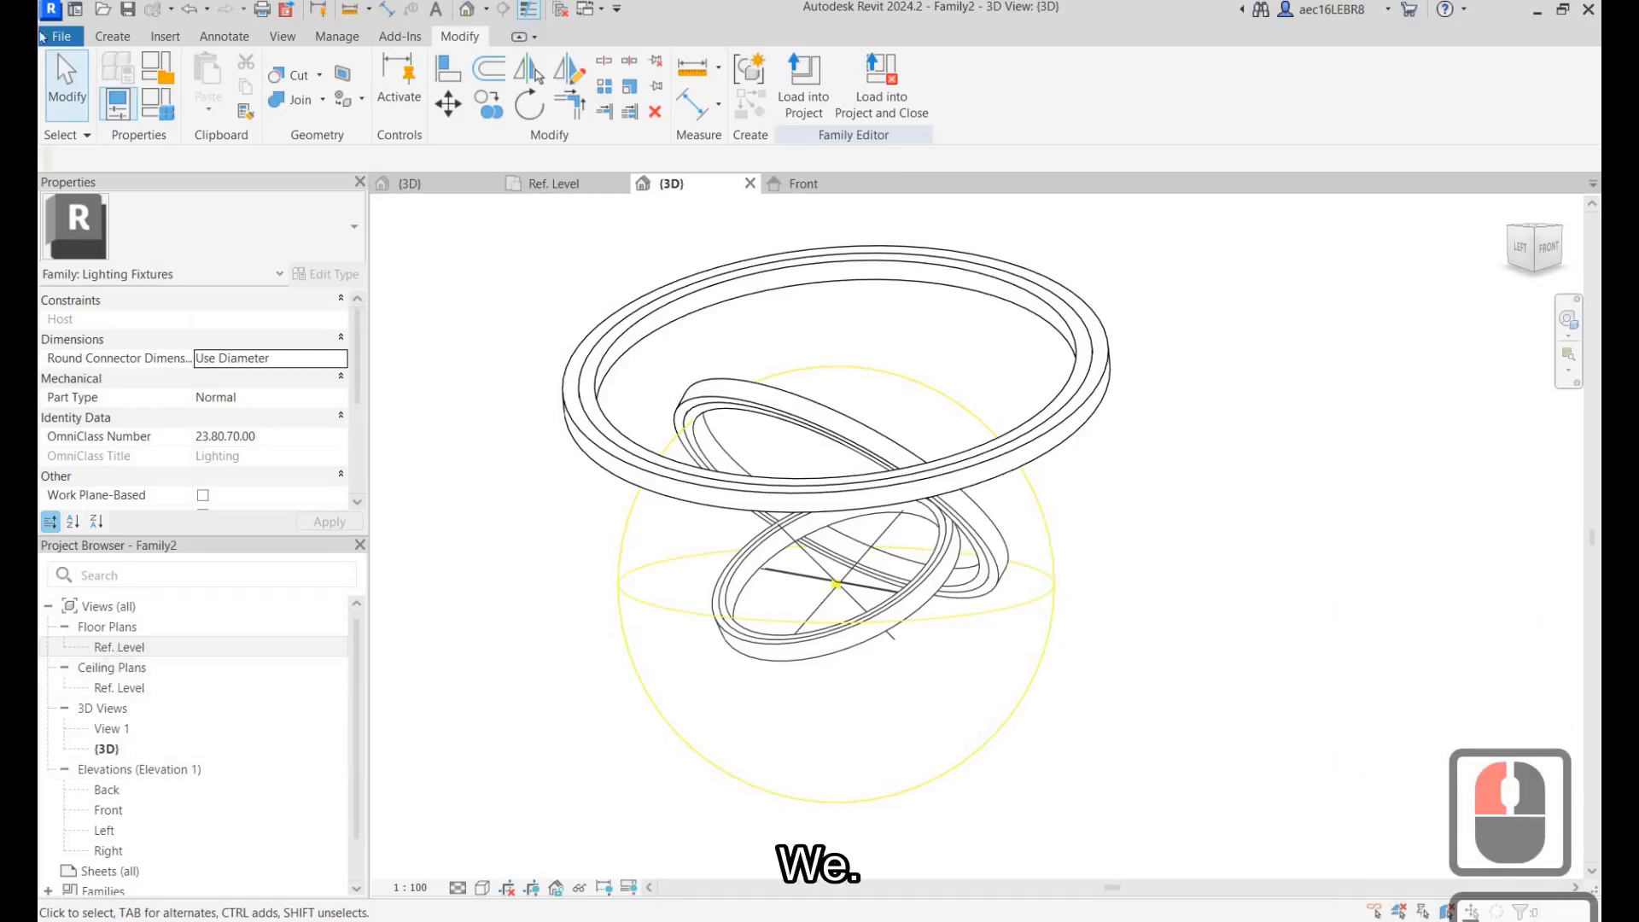
Extrude a circle of 150 mm radius 250 mm deep, centred on the light source in the Ref. Level plan.
double_click(118, 647)
scroll(682, 514, down, 4)
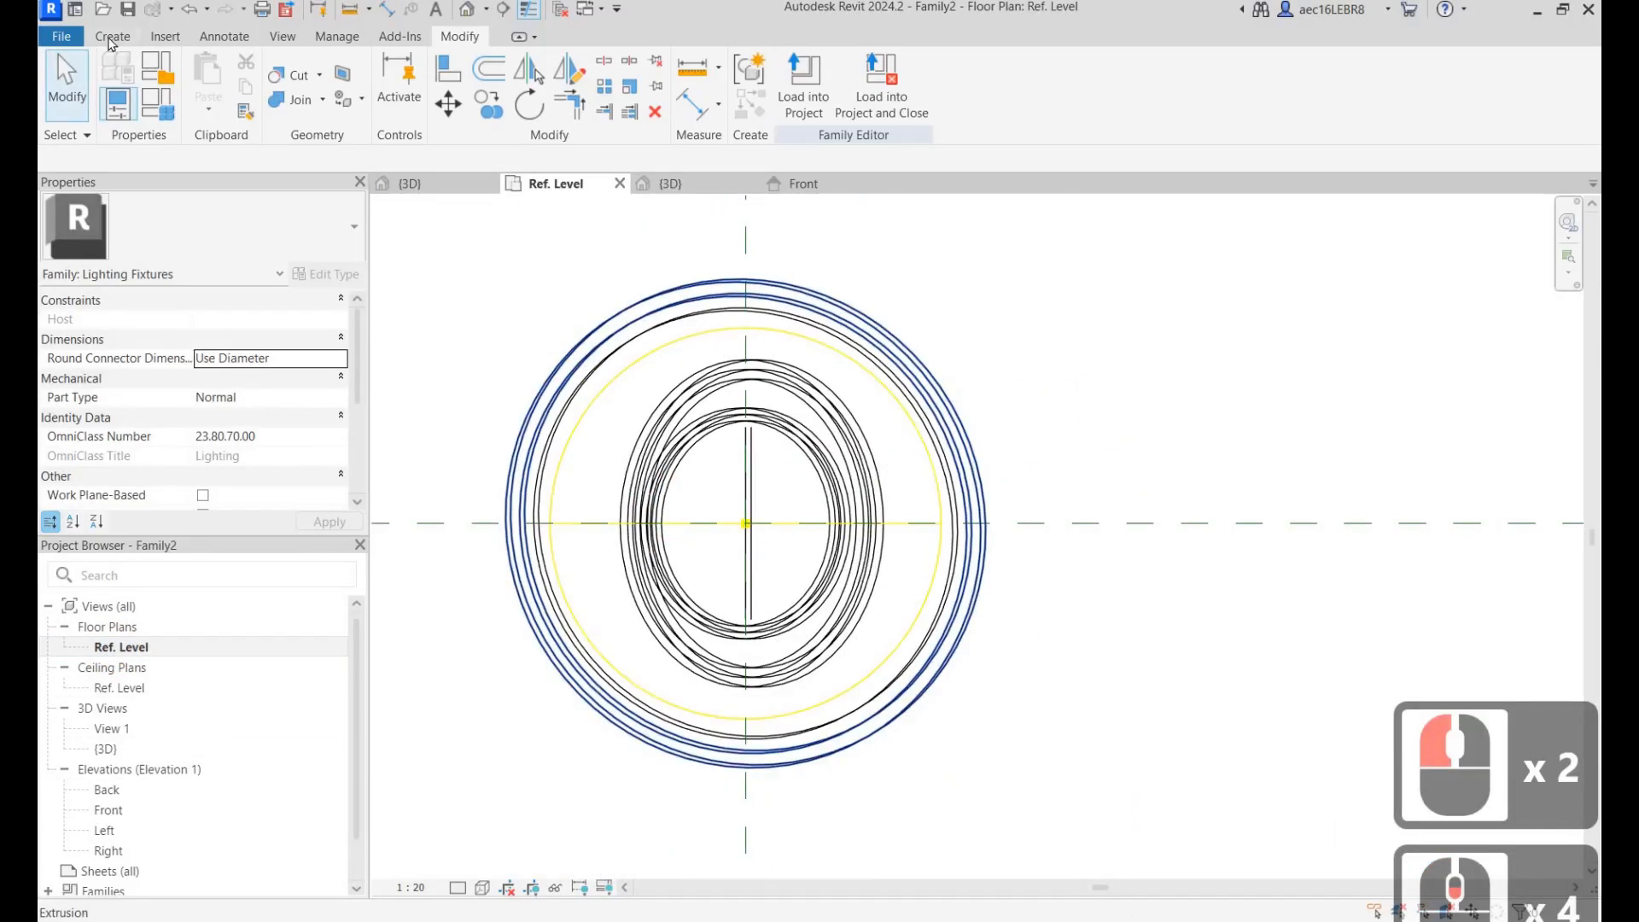
click(112, 36)
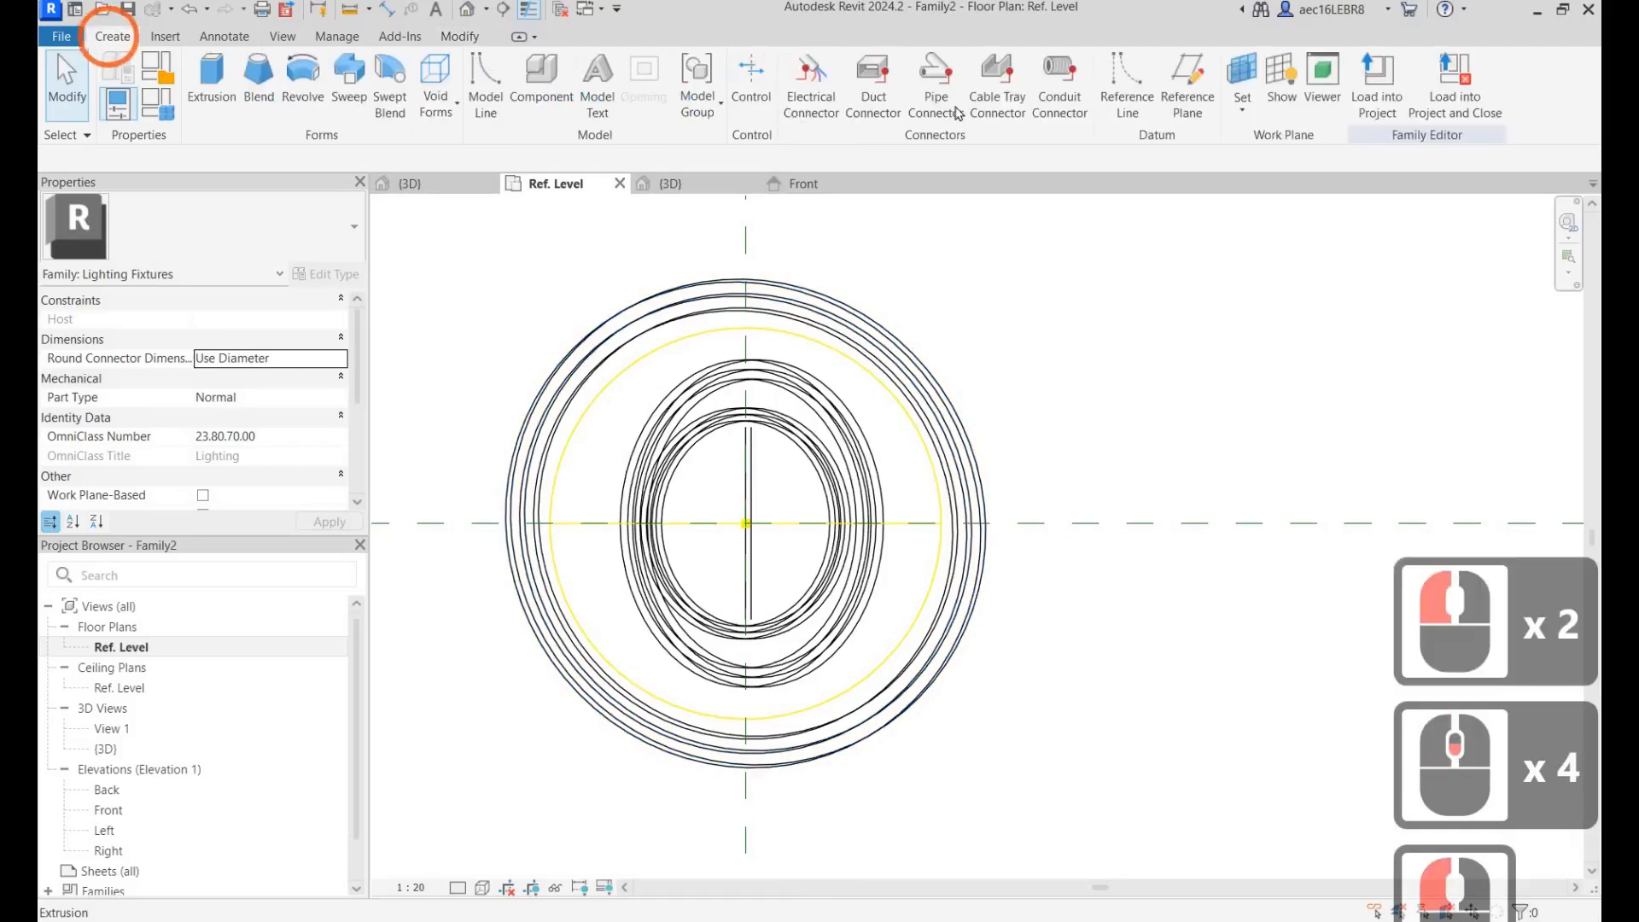
click(925, 66)
click(746, 522)
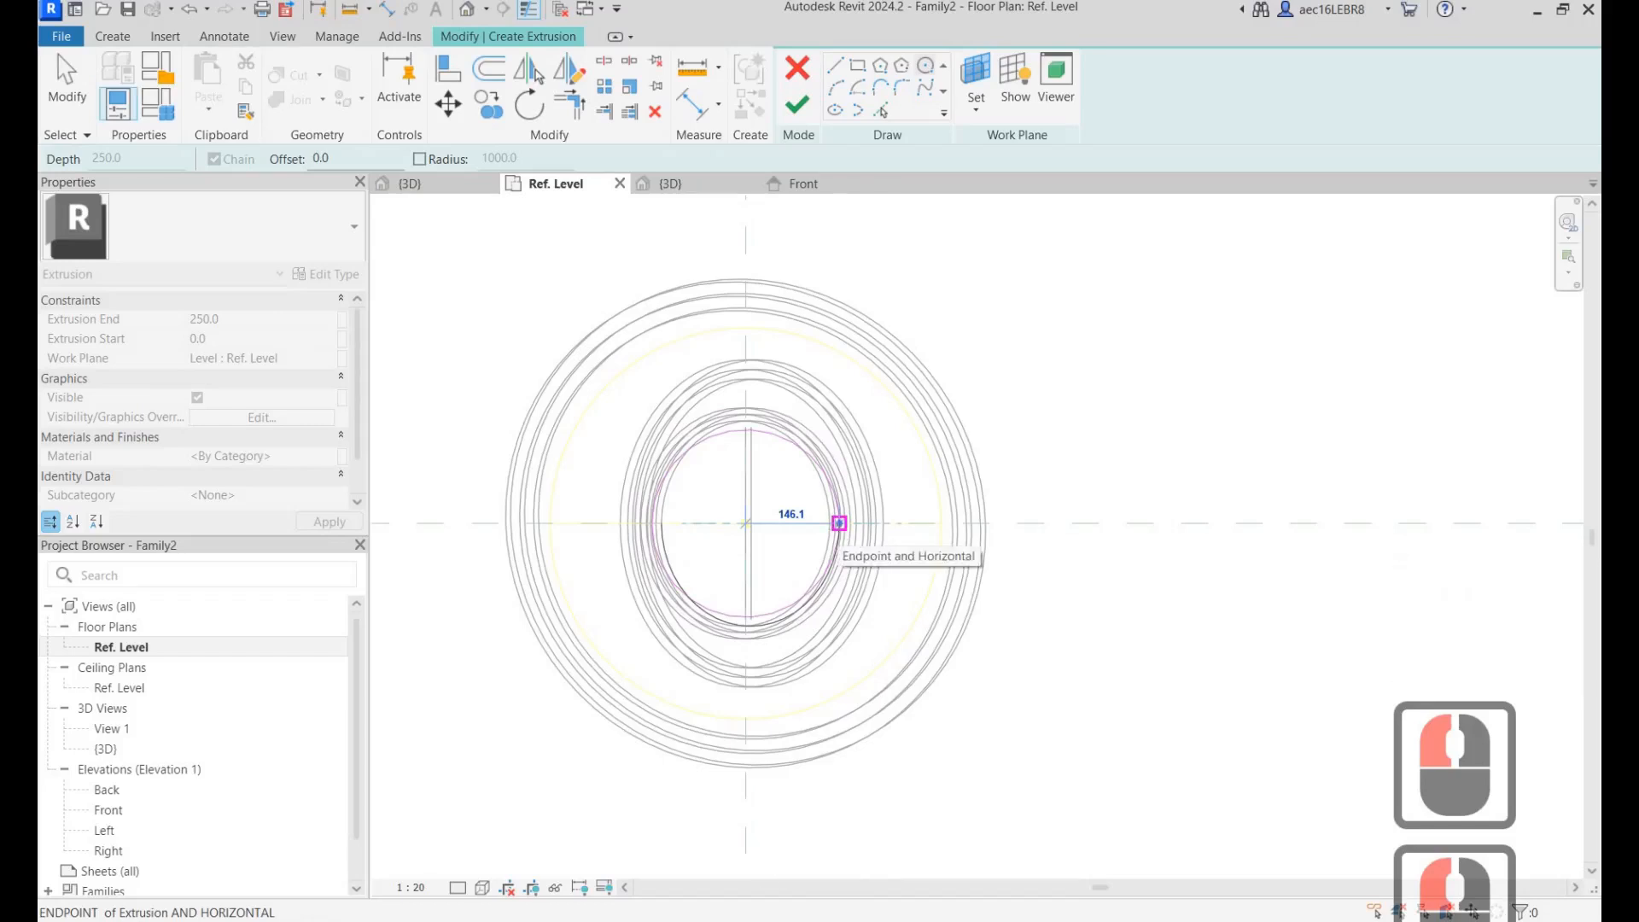
text(150)
key(Return)
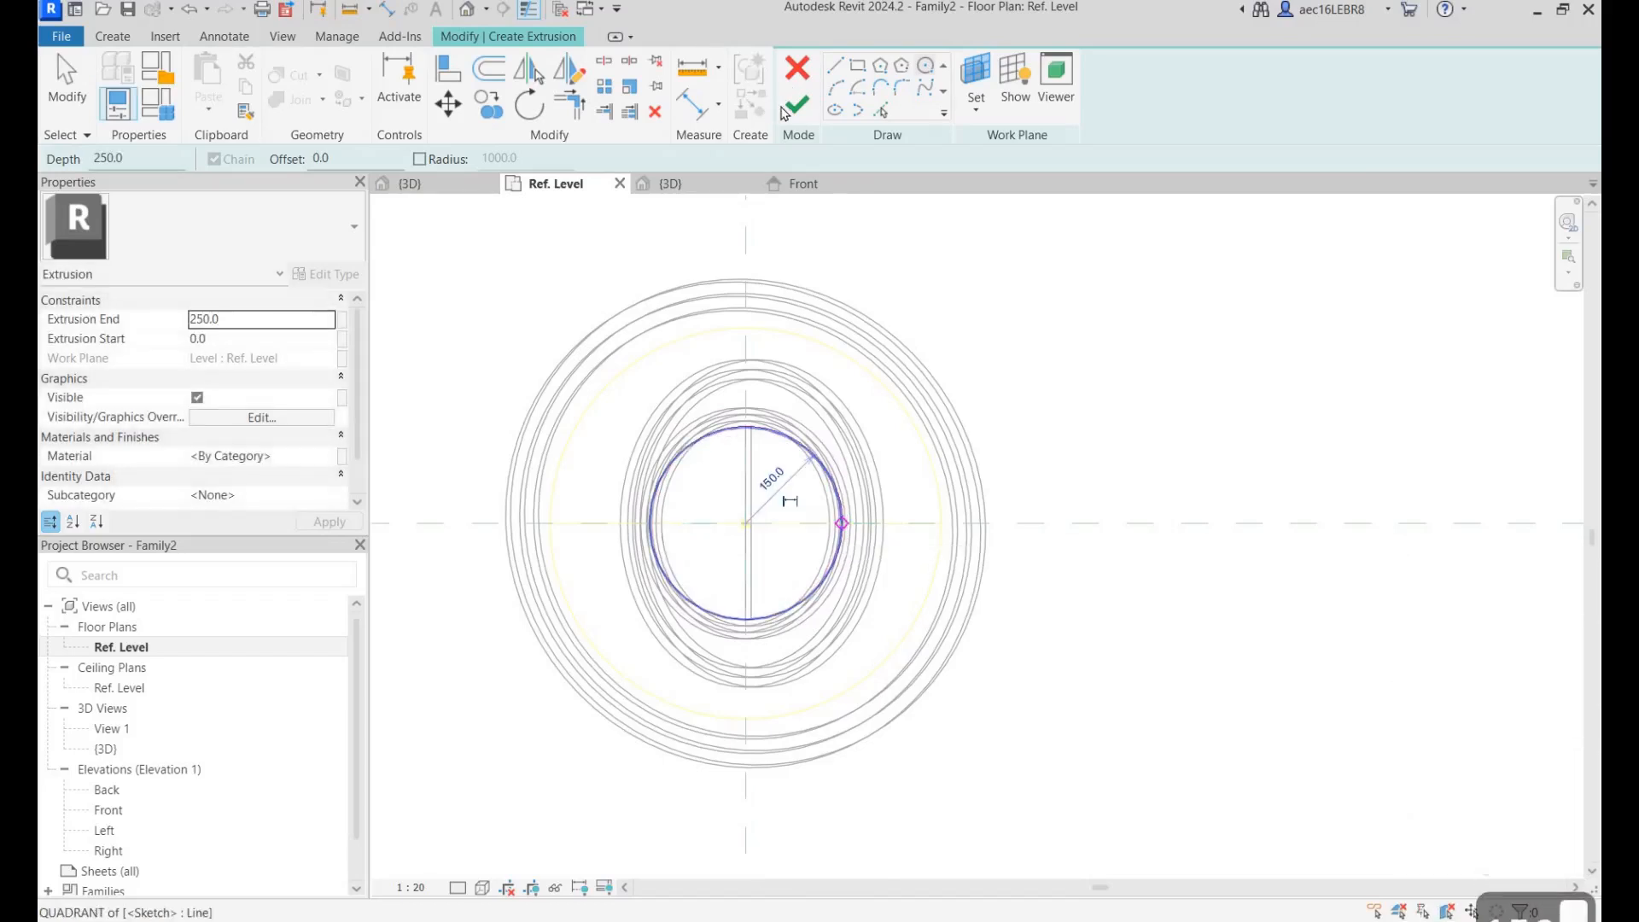
click(798, 108)
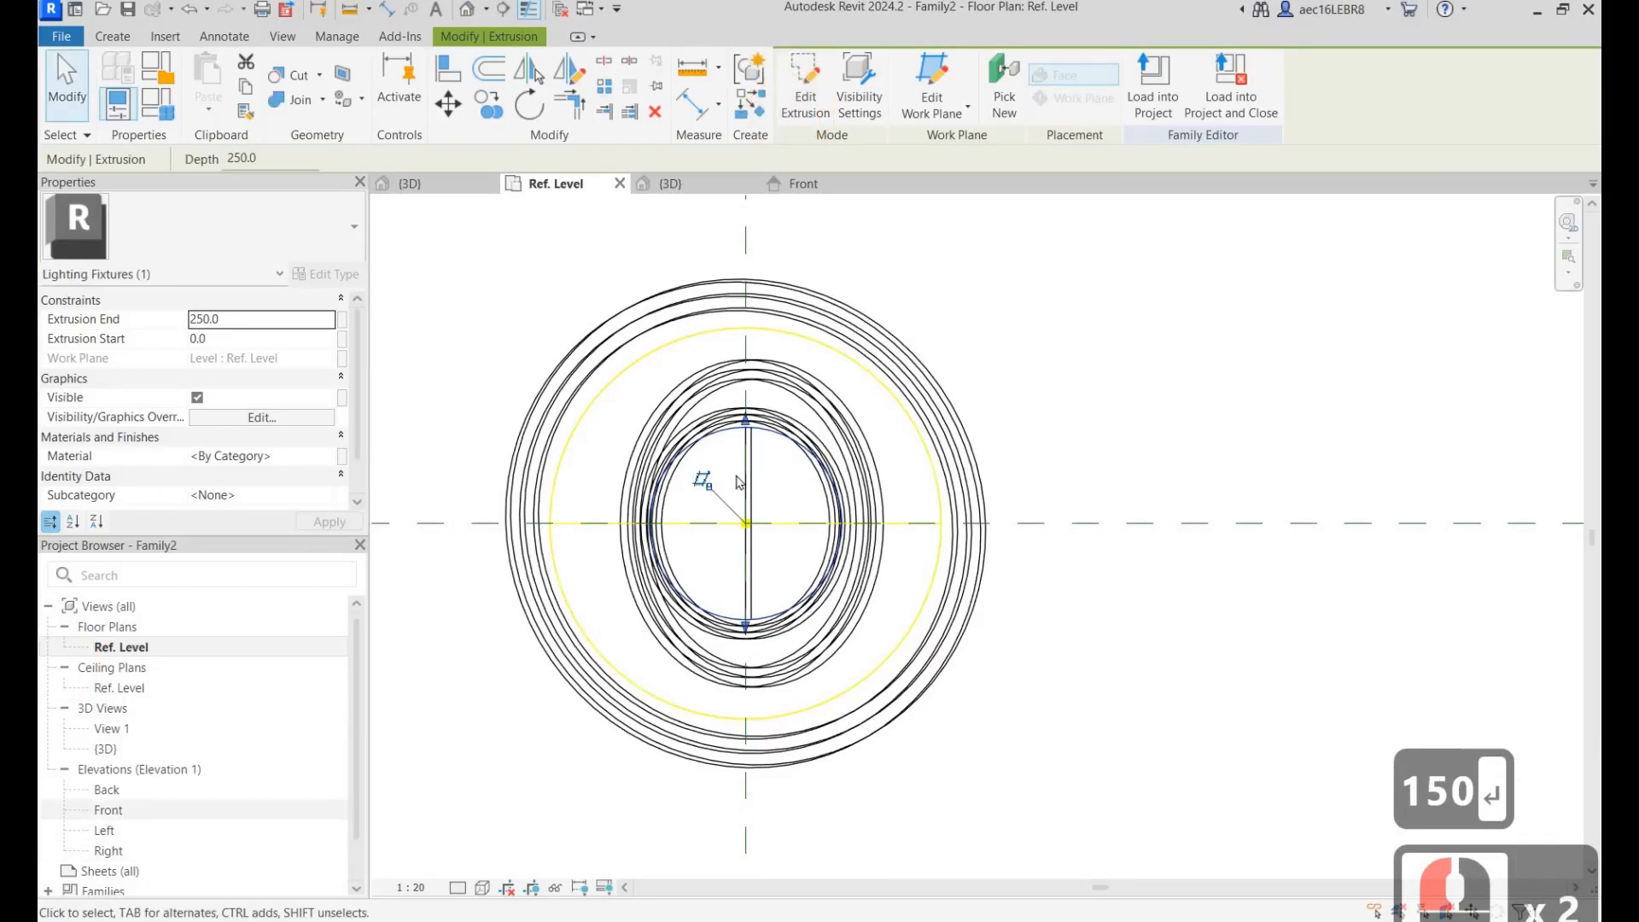
In the Front elevation, reshape the round base extrusion to sit above the rings, with its upper end at about 1608 mm.
double_click(109, 809)
drag(771, 749, 816, 364)
drag(773, 841, 773, 837)
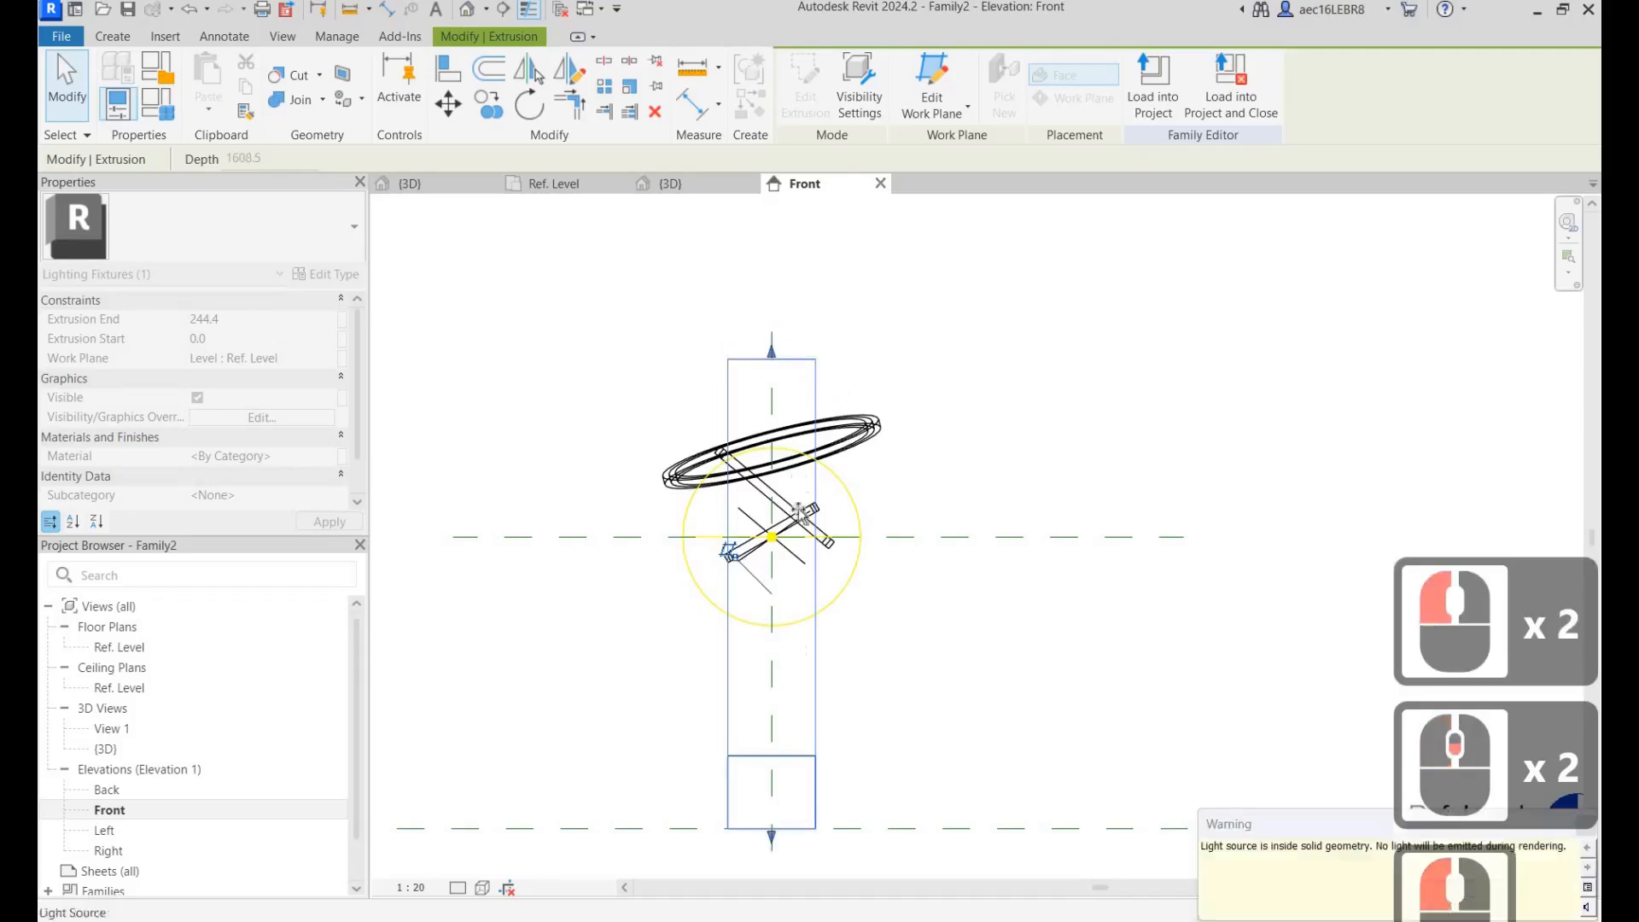
drag(802, 389, 816, 384)
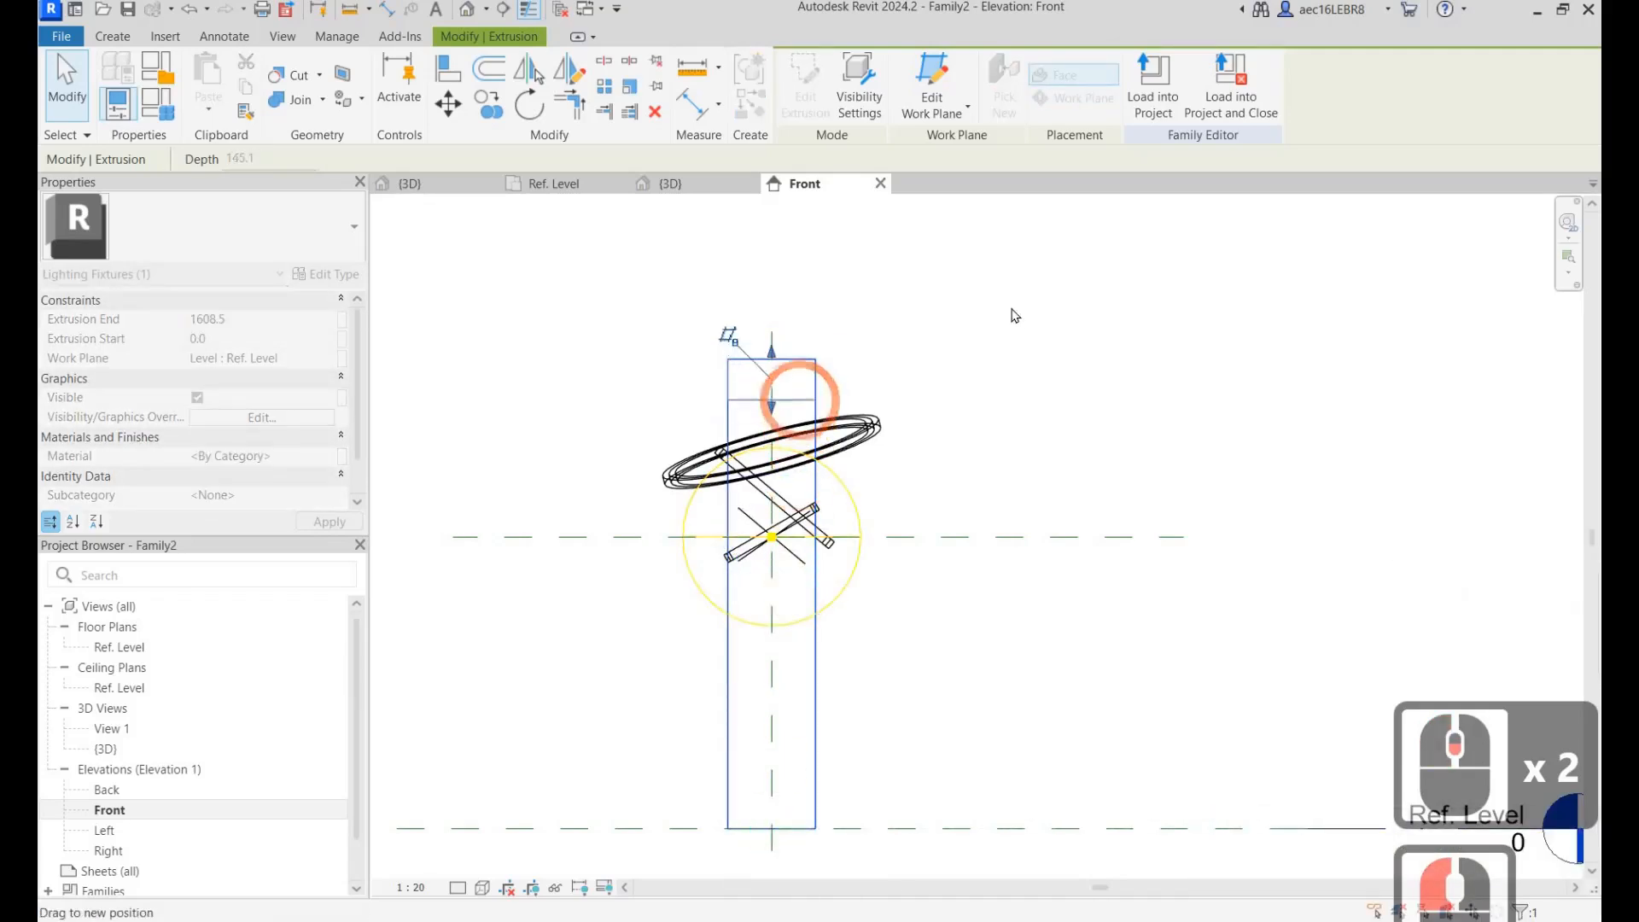
double_click(751, 355)
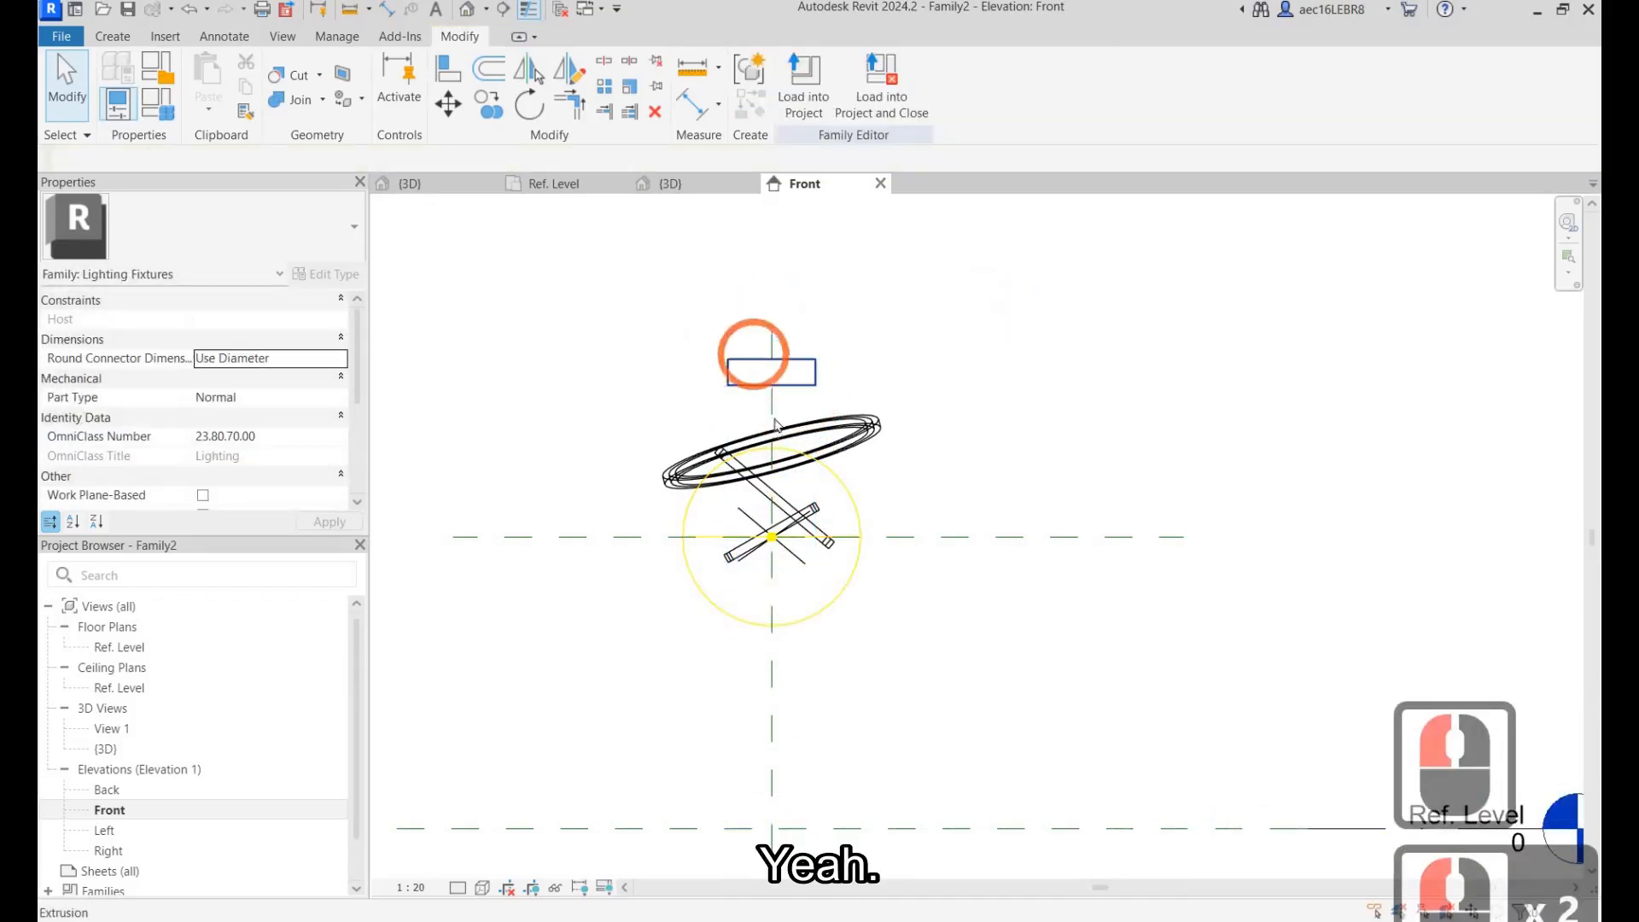
Raise the lower face of the round base to thin it to a depth of about 34 mm.
scroll(761, 360, up, 4)
click(798, 355)
scroll(798, 356, up, 4)
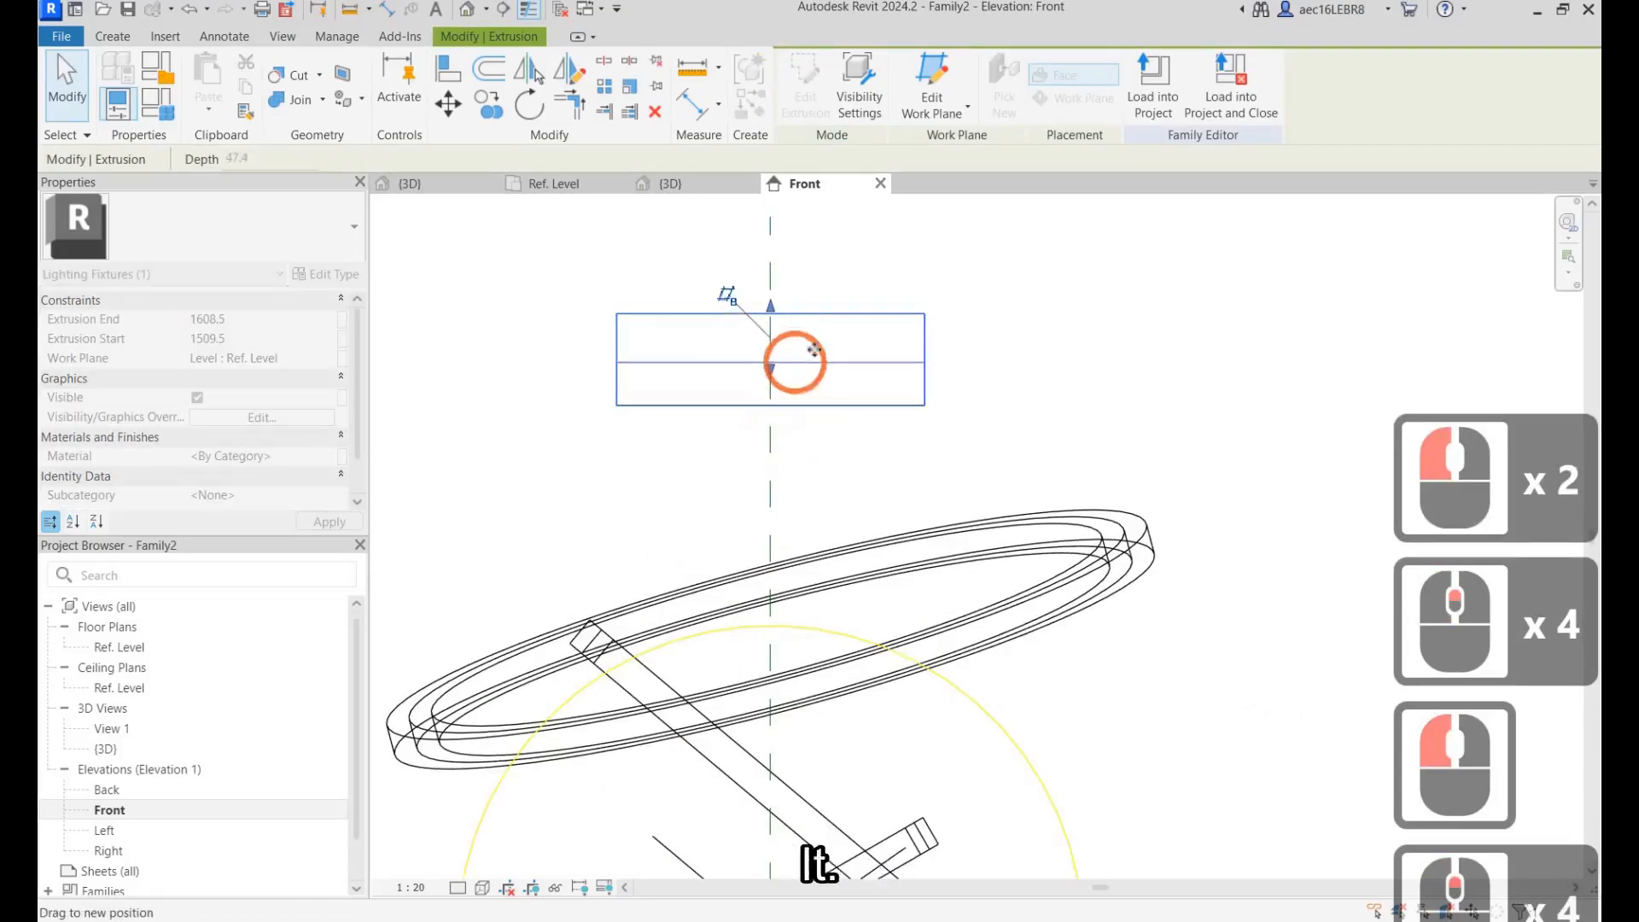
drag(839, 372, 839, 358)
click(834, 366)
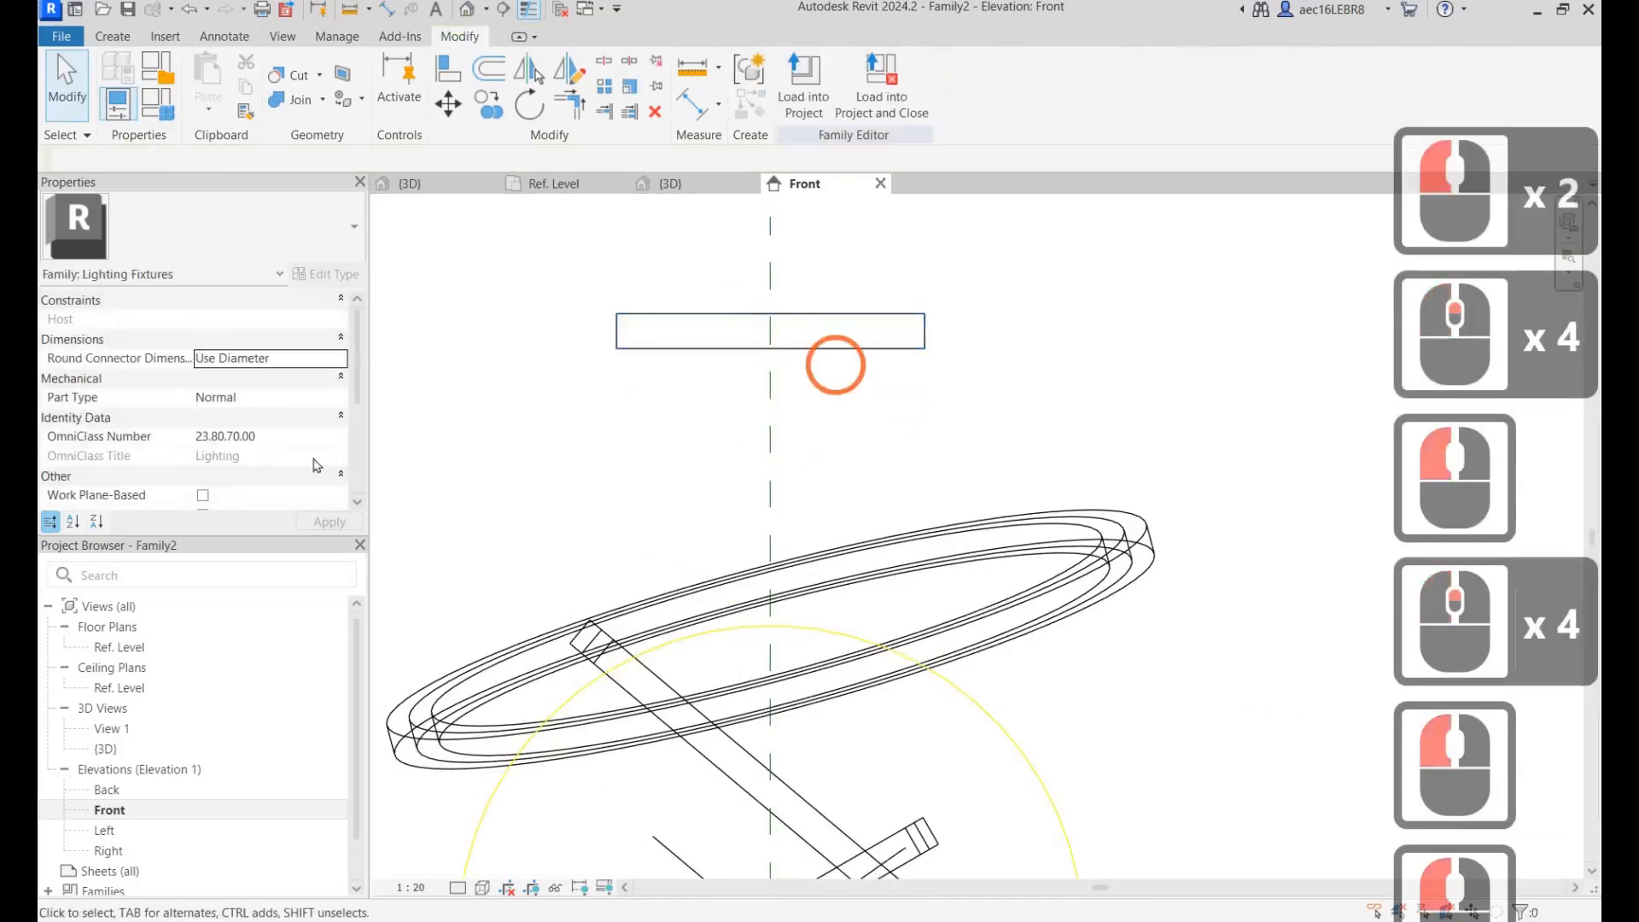
Associate the round base's material with the existing Golden ring parameter and open the Ref. Level floor plan.
click(834, 351)
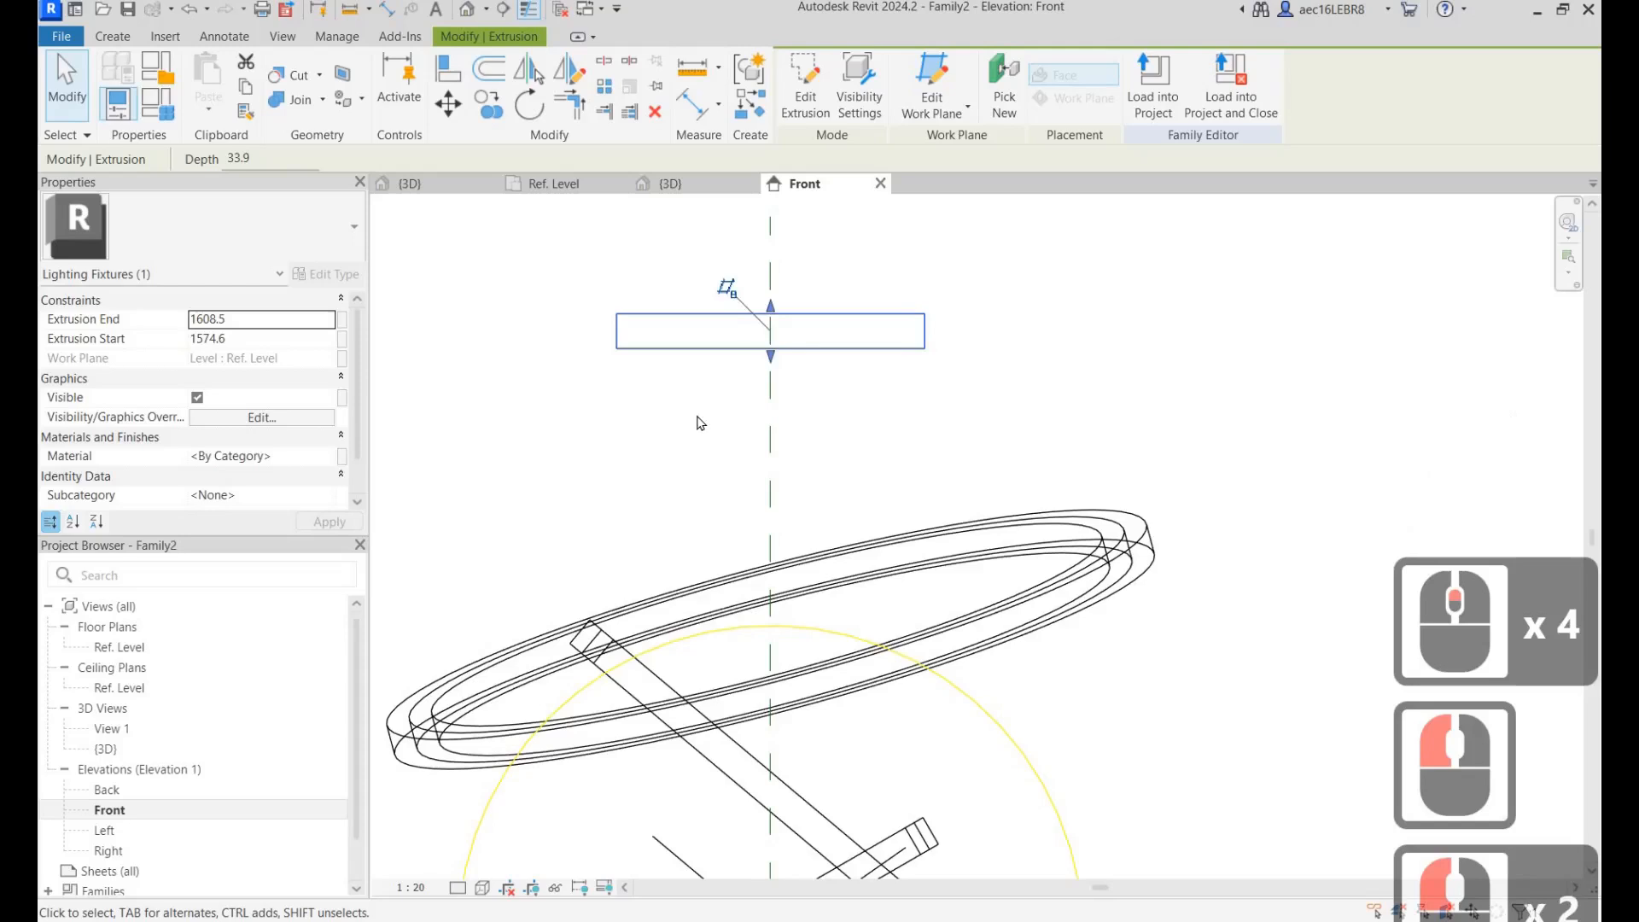
click(341, 455)
double_click(698, 408)
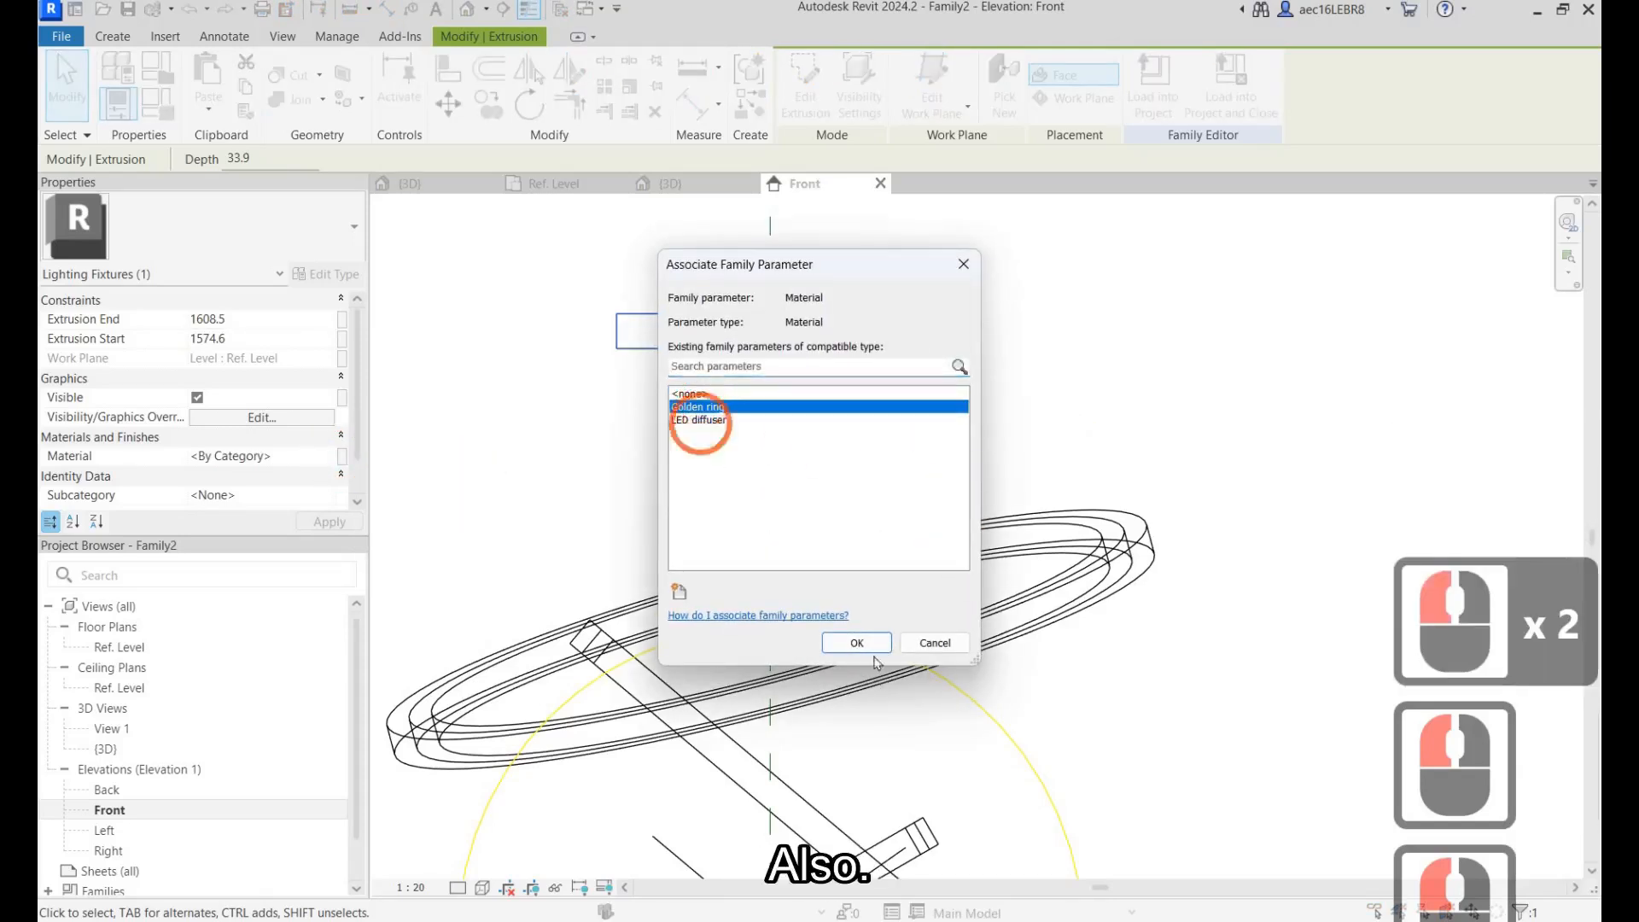
click(1093, 309)
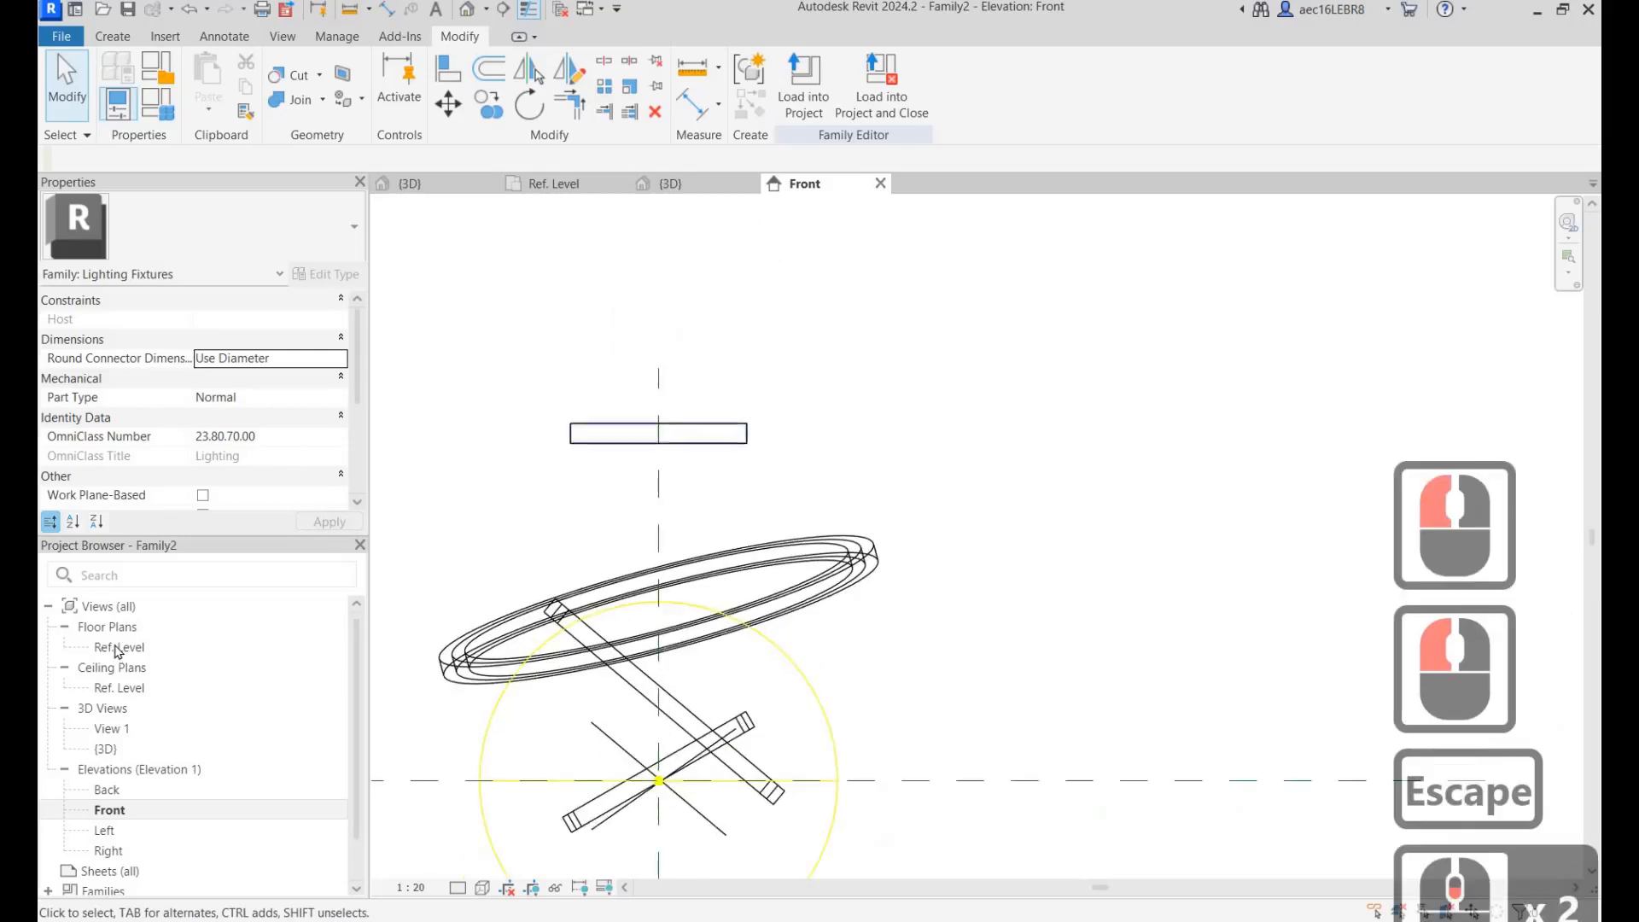
double_click(113, 647)
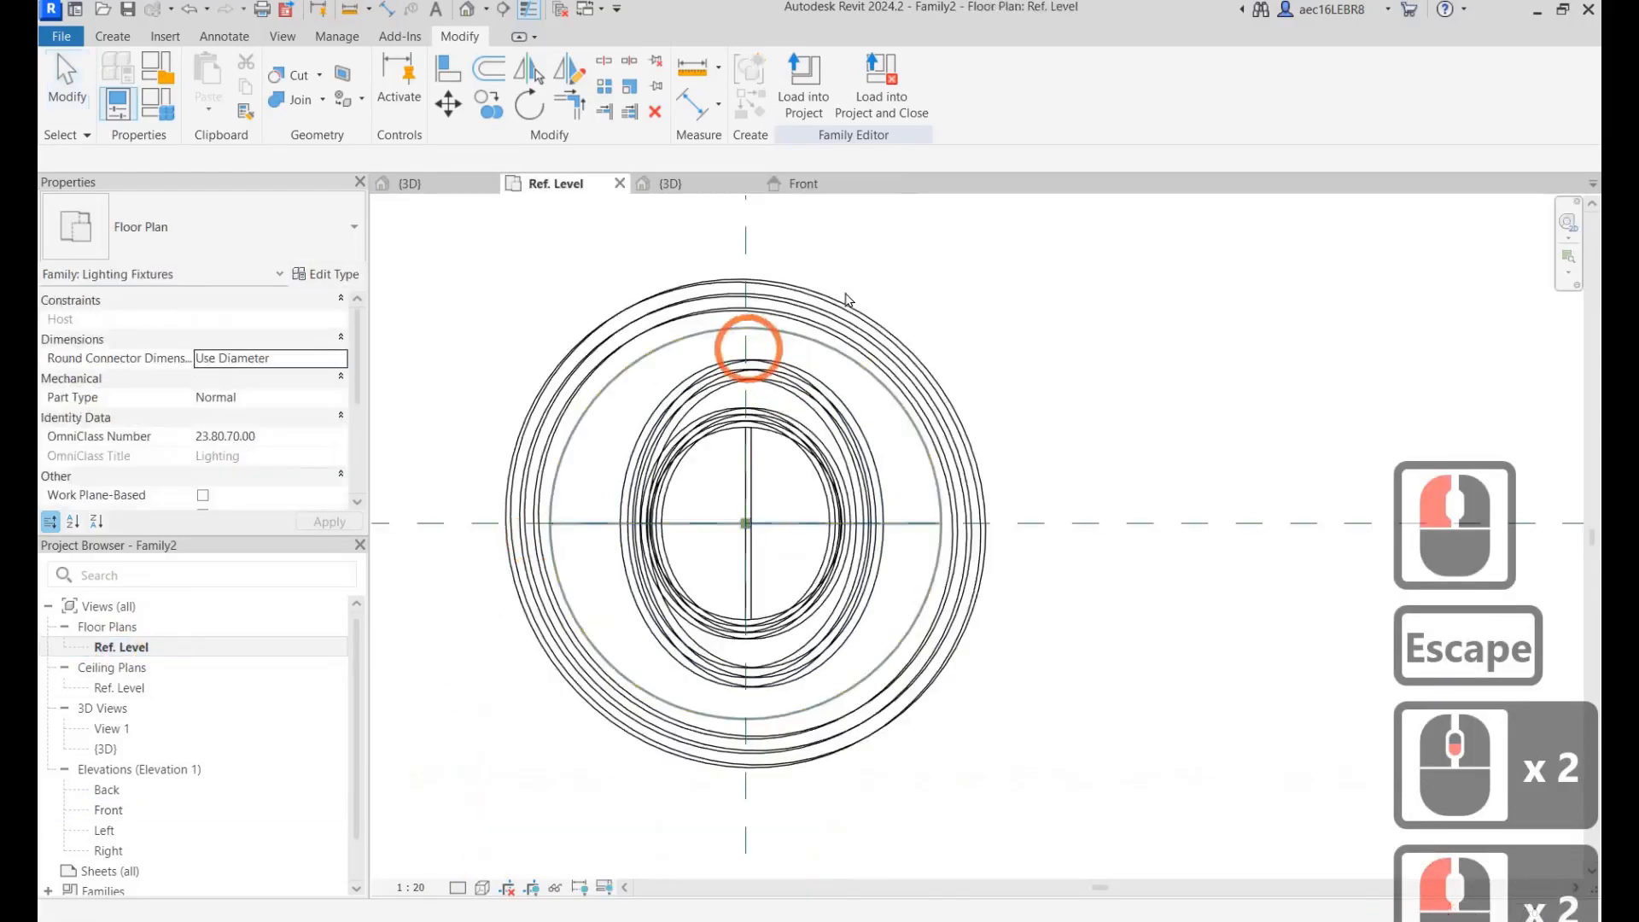
Start a solid blend and sketch its base as a 2 mm radius circle on the vertical axis, within the large outer ring's upper band.
scroll(833, 380, down, 3)
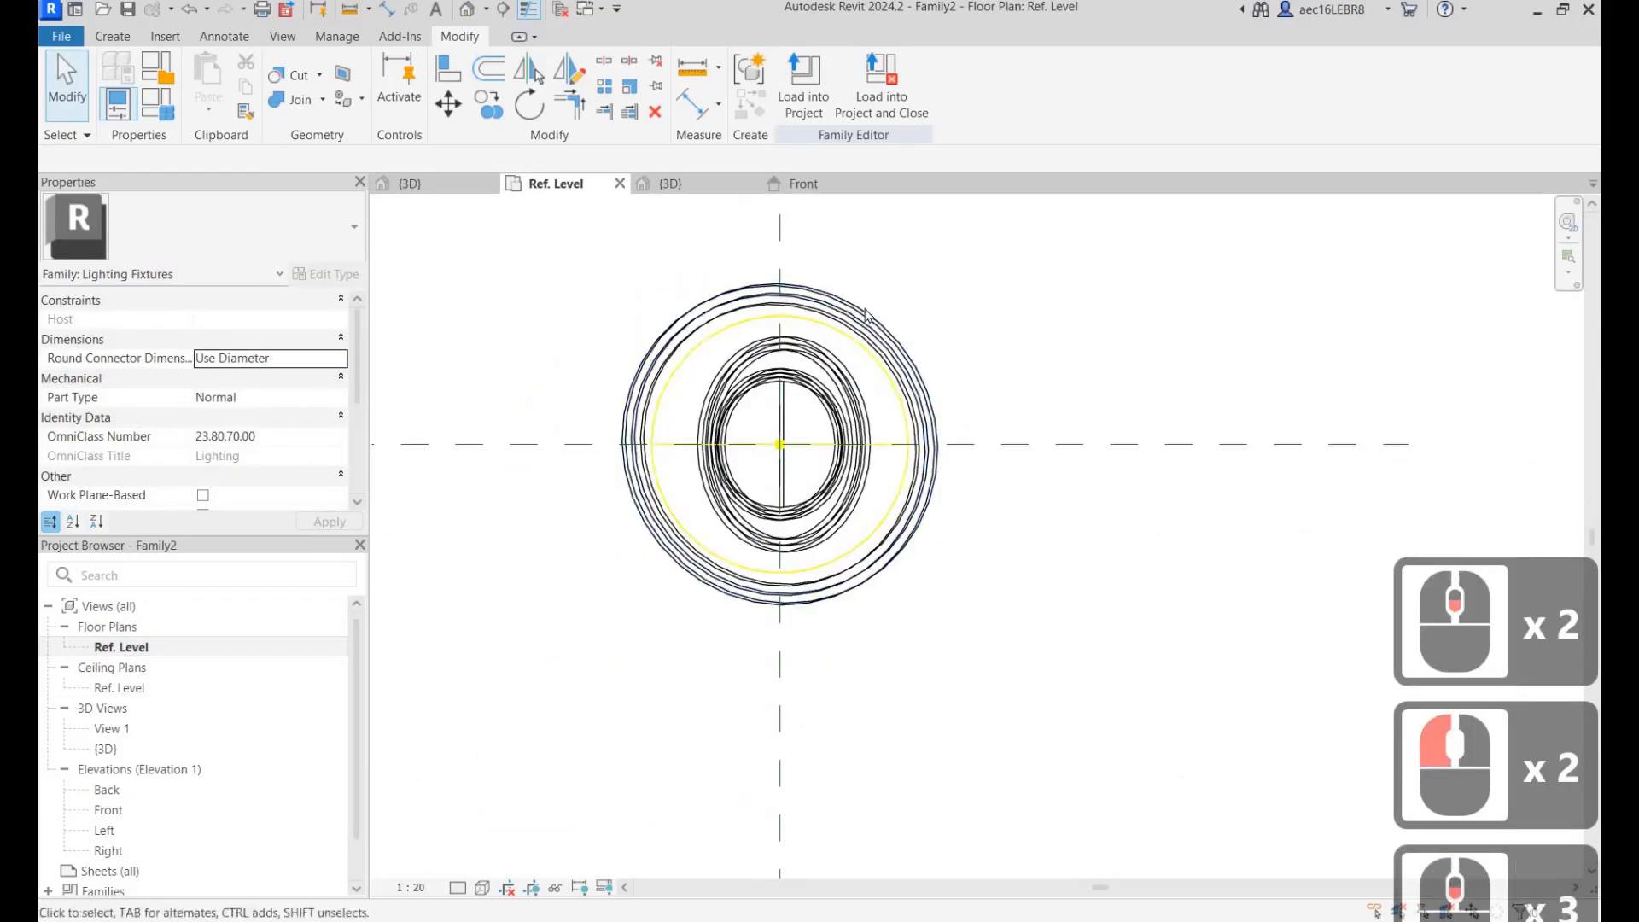
scroll(870, 303, up, 3)
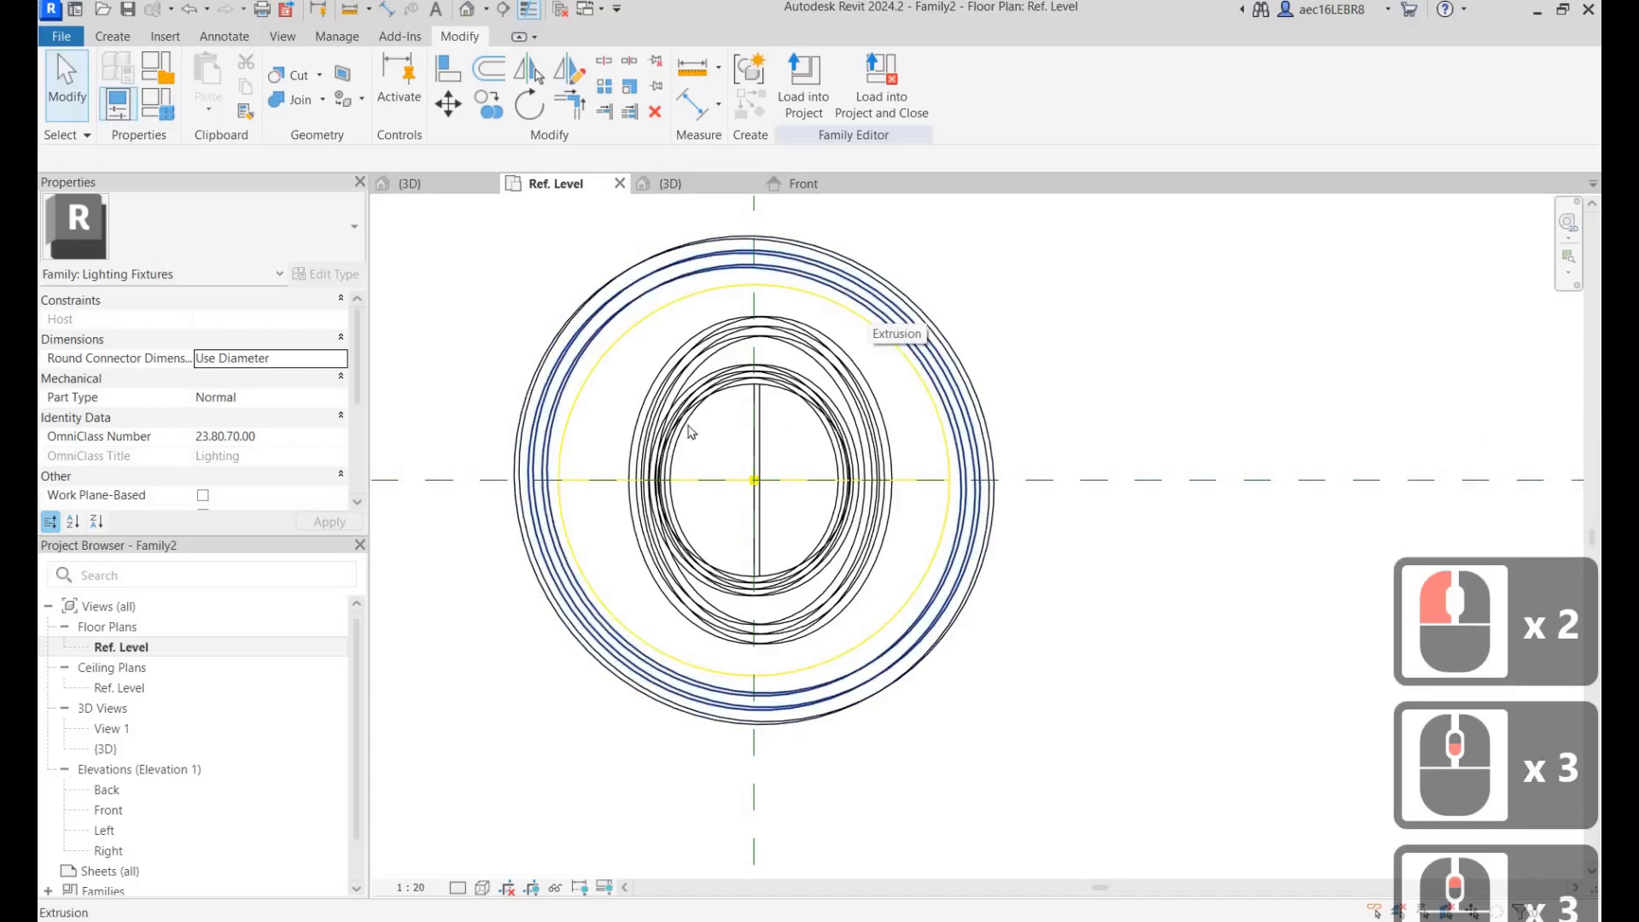
click(766, 400)
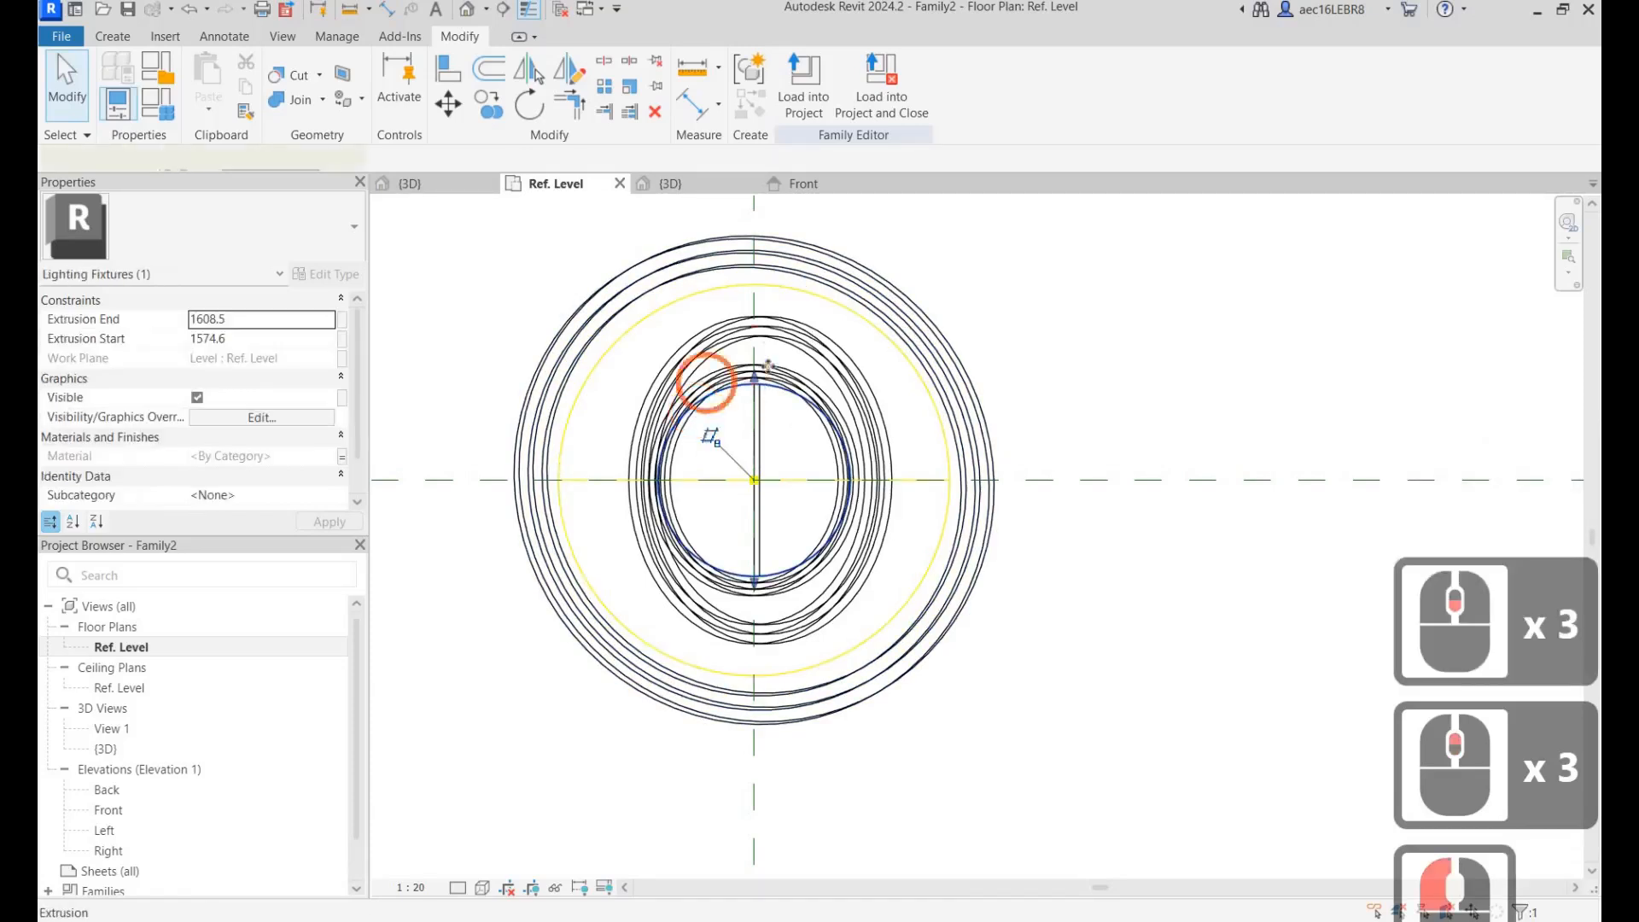
click(112, 36)
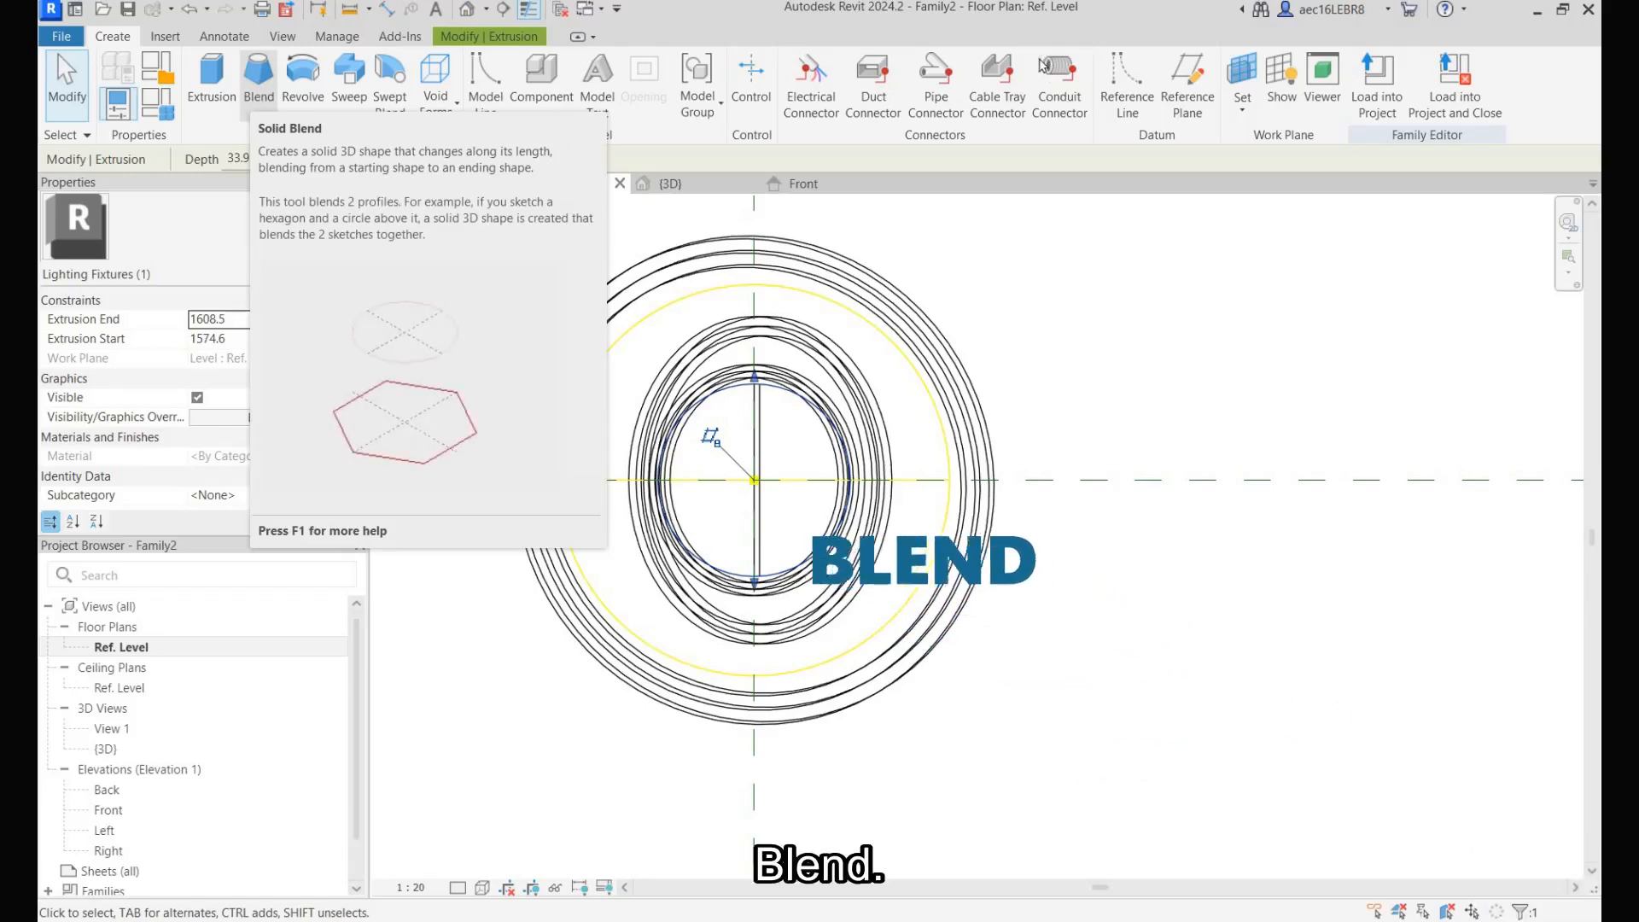
click(259, 77)
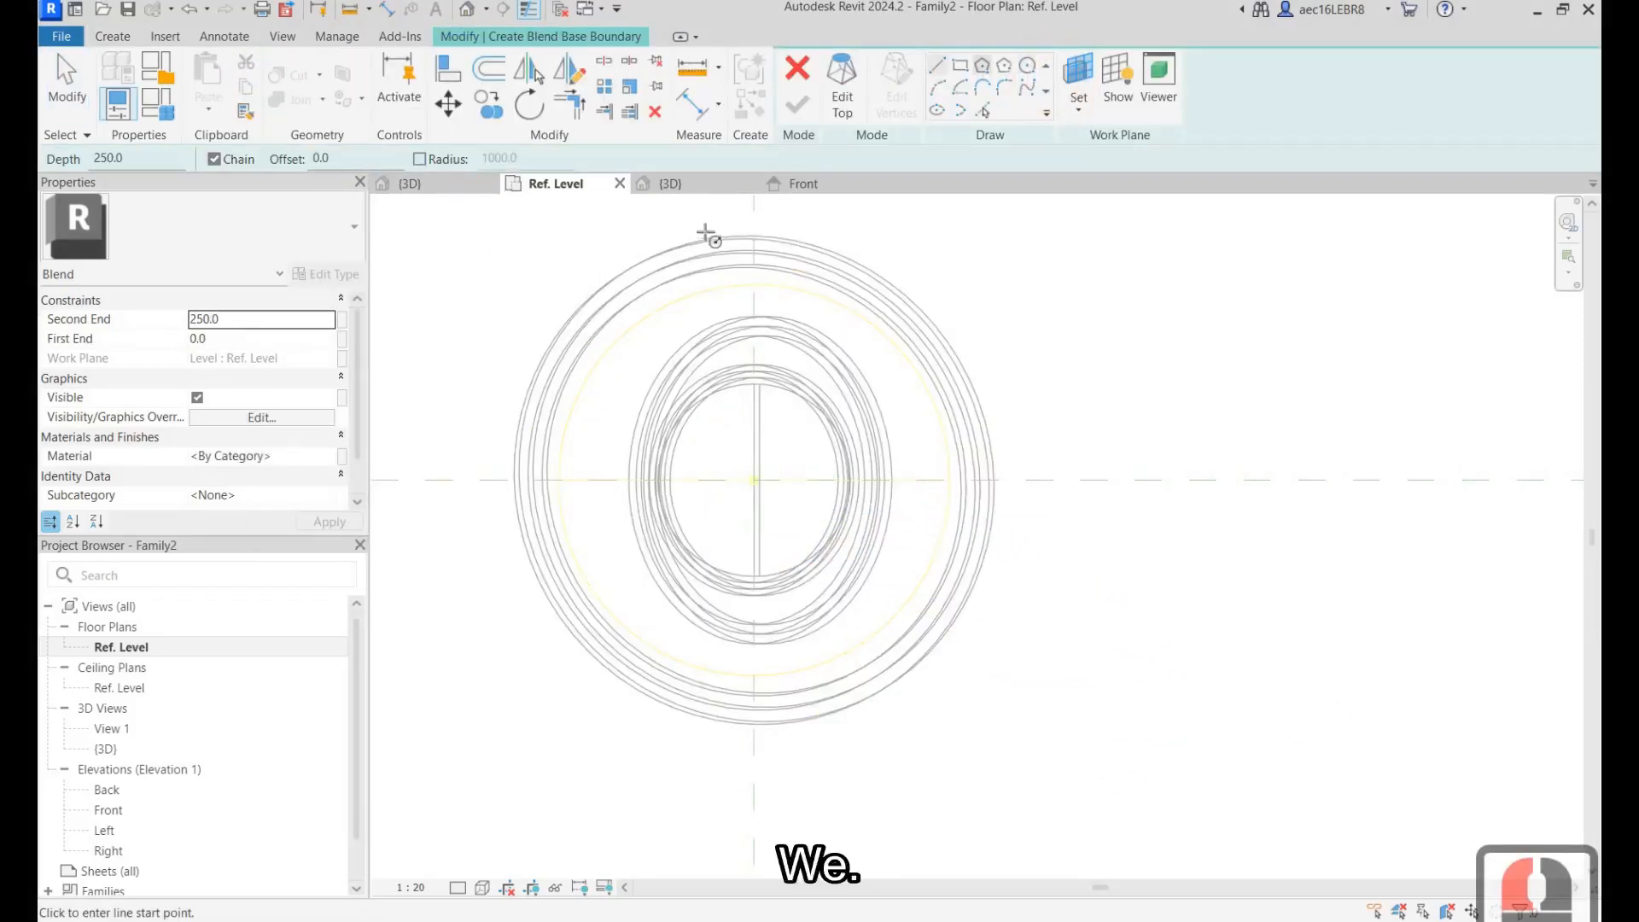
scroll(825, 286, up, 11)
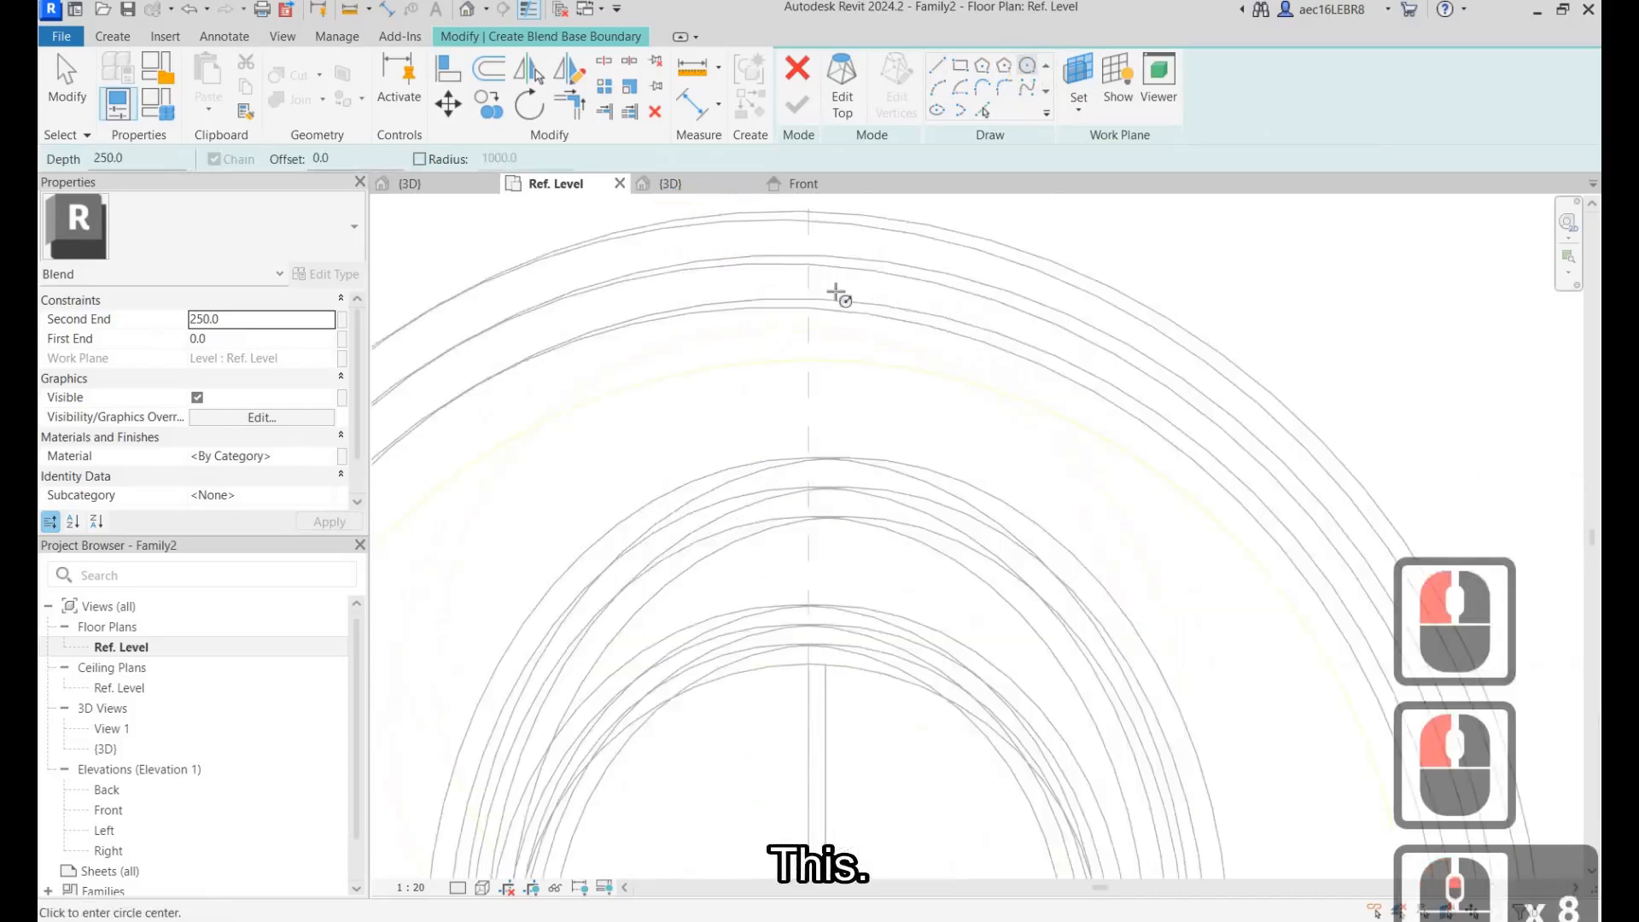
click(835, 289)
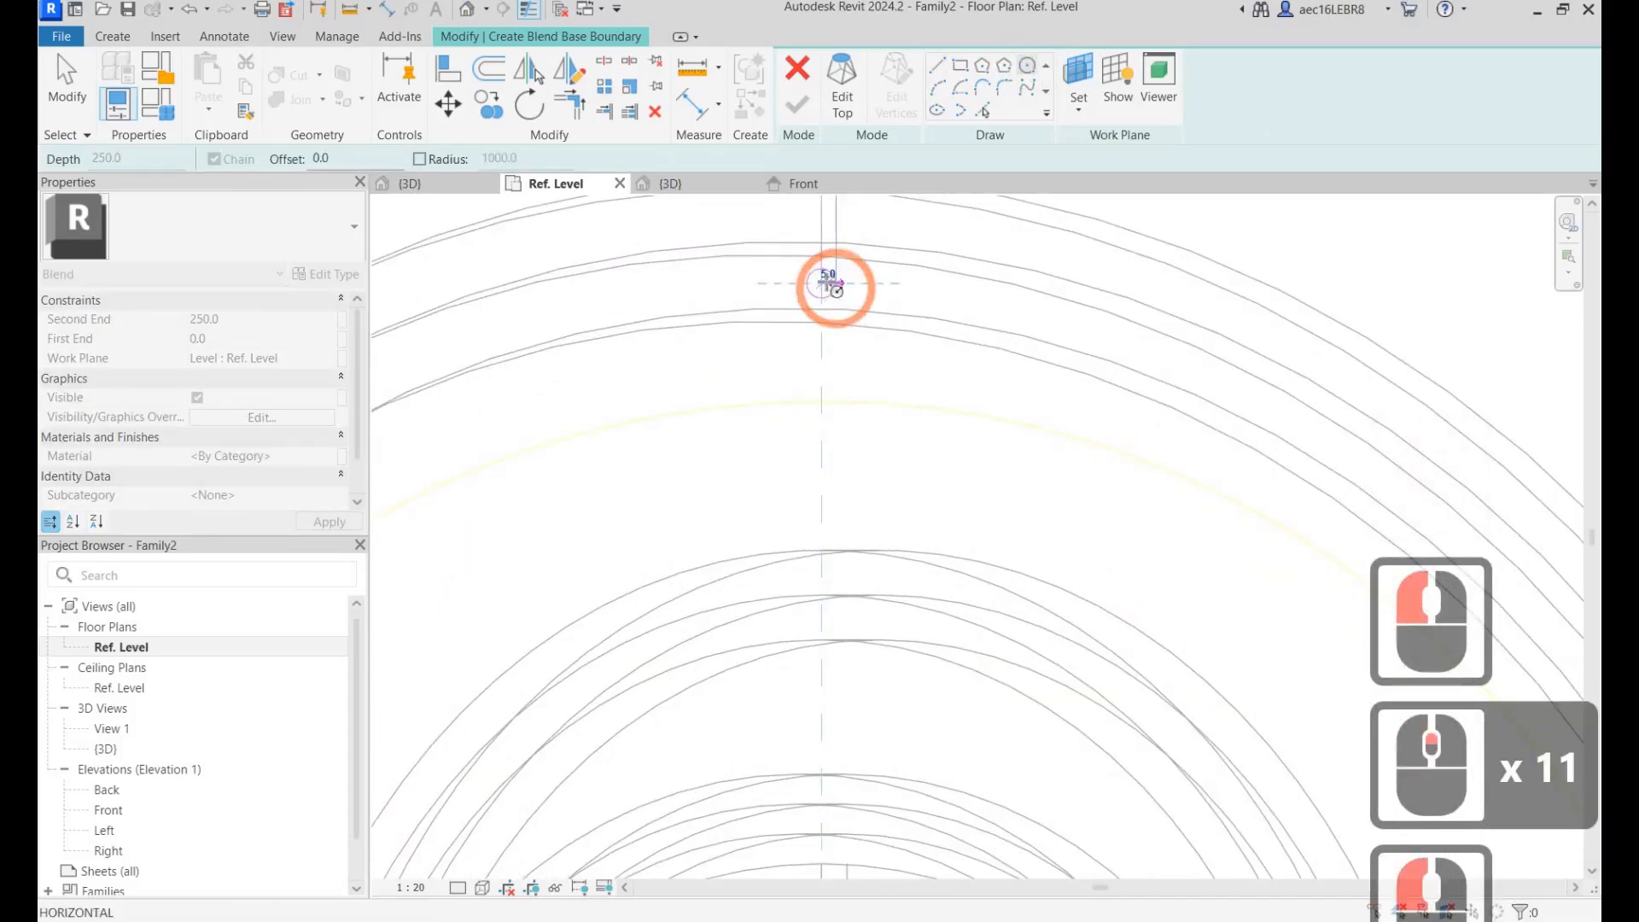
scroll(832, 286, up, 4)
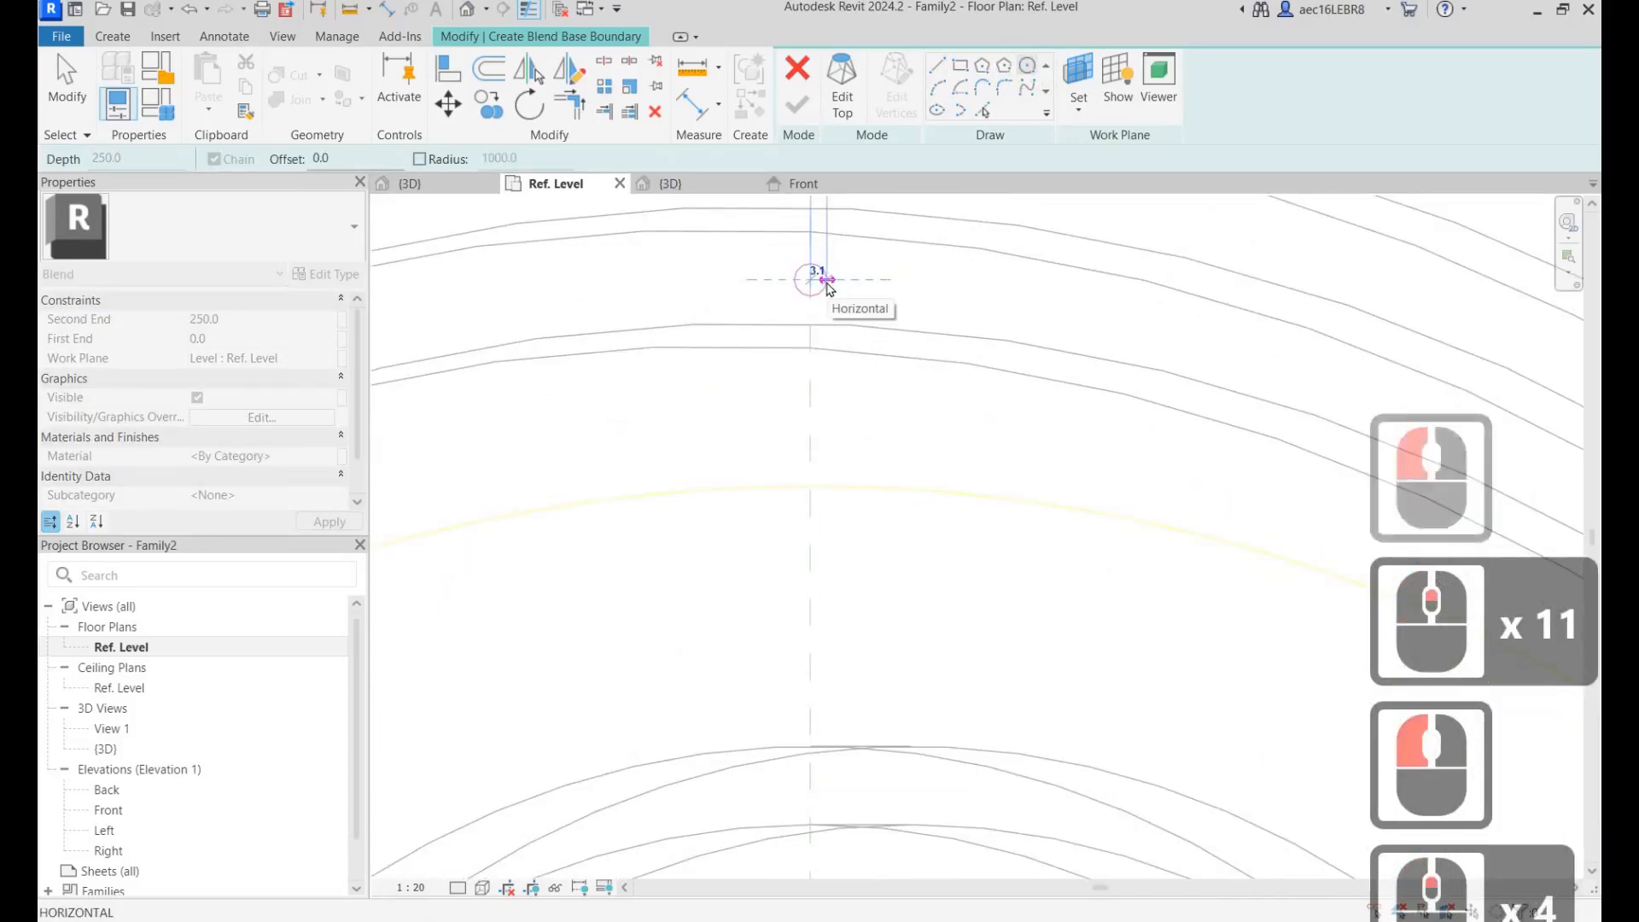
text(2)
key(Return)
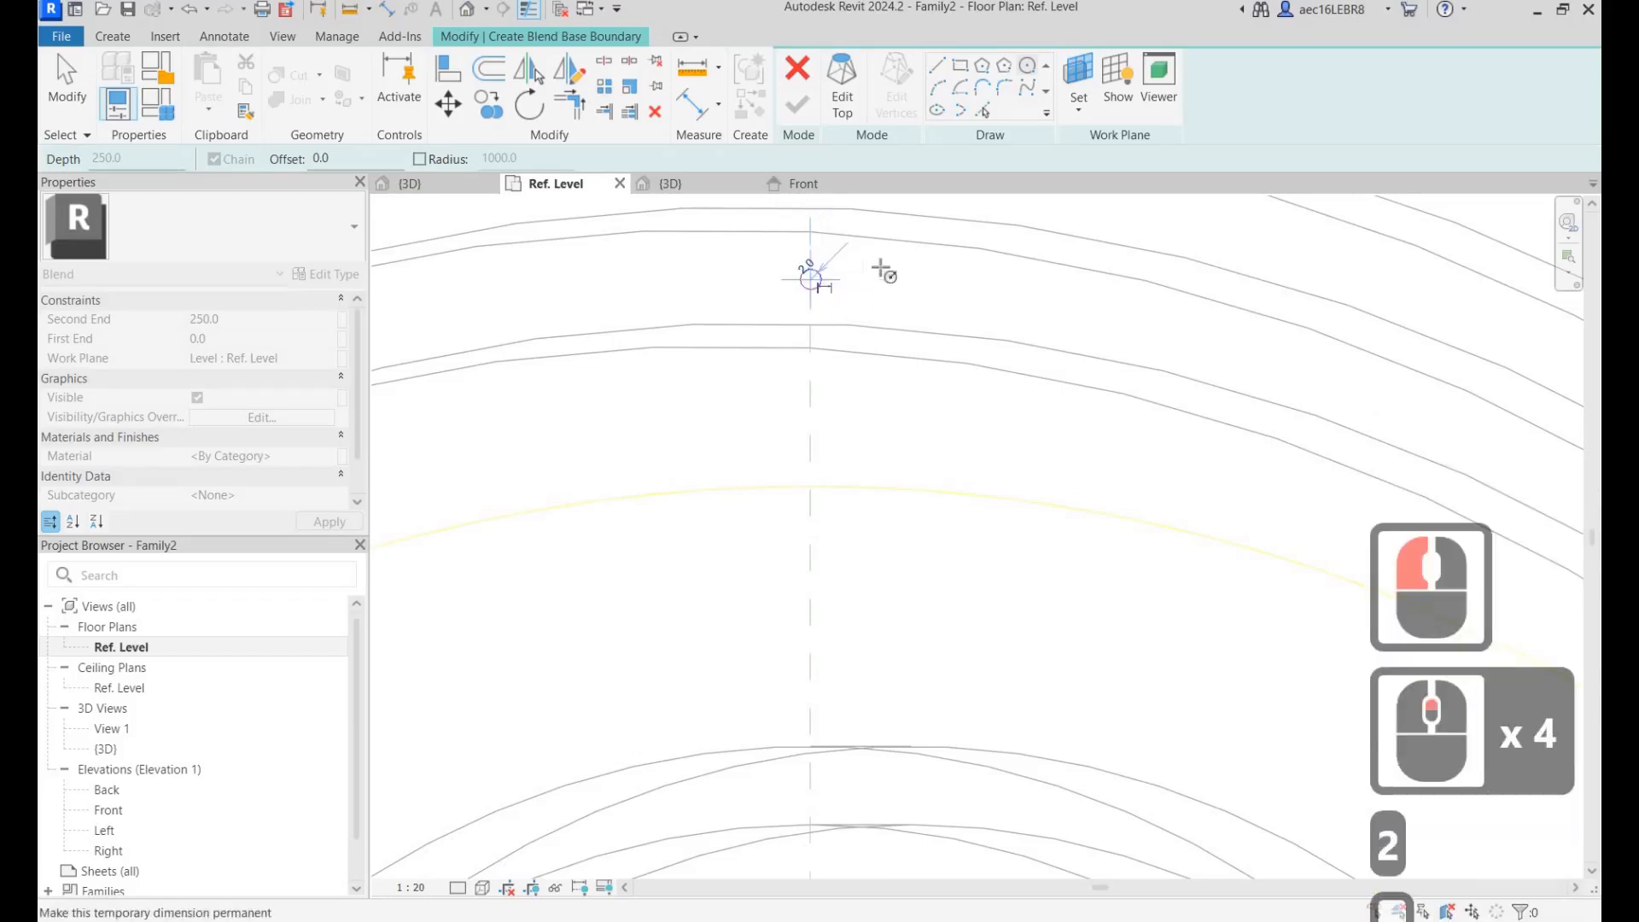
Leave the base circle sketch and switch to the blend's top boundary.
scroll(871, 598, down, 10)
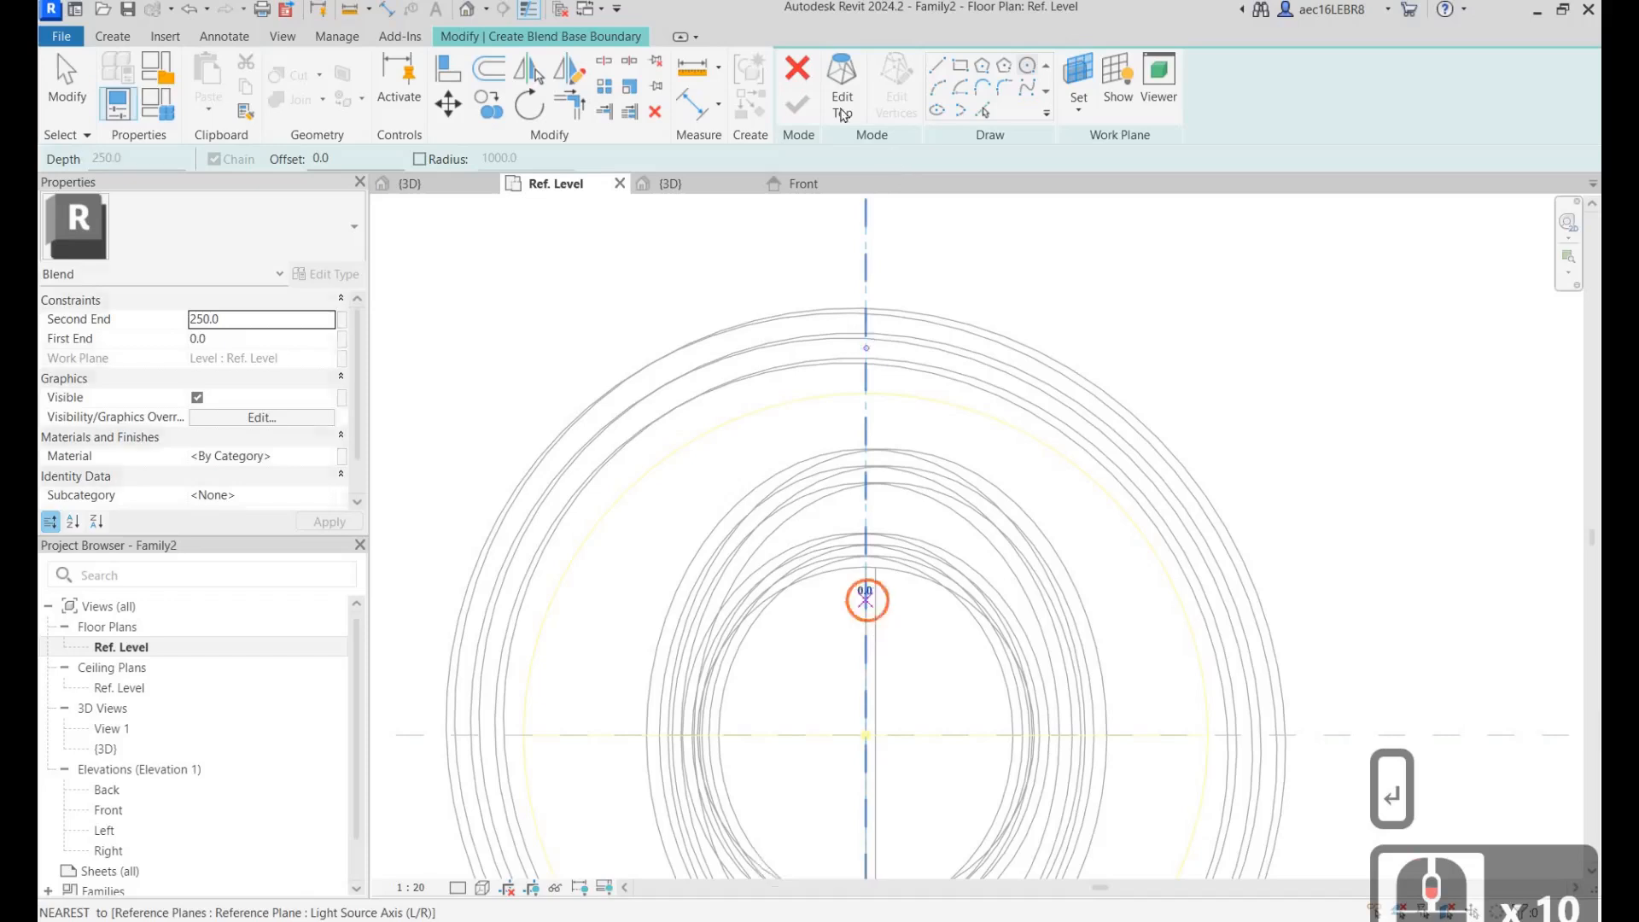
click(866, 600)
key(Escape)
click(842, 98)
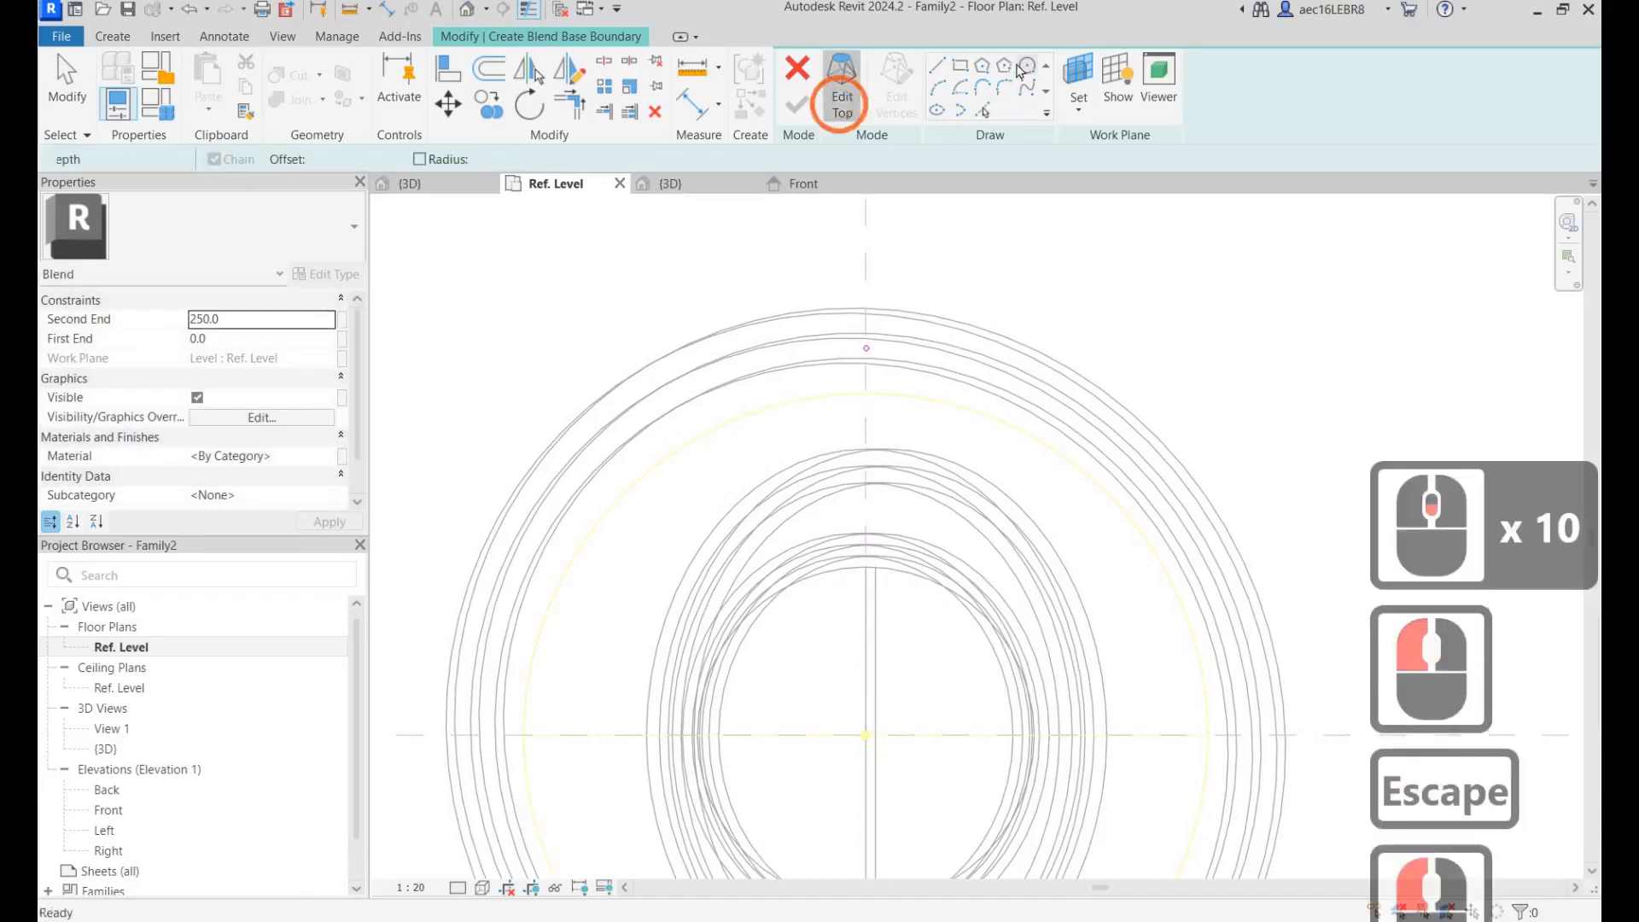
click(864, 605)
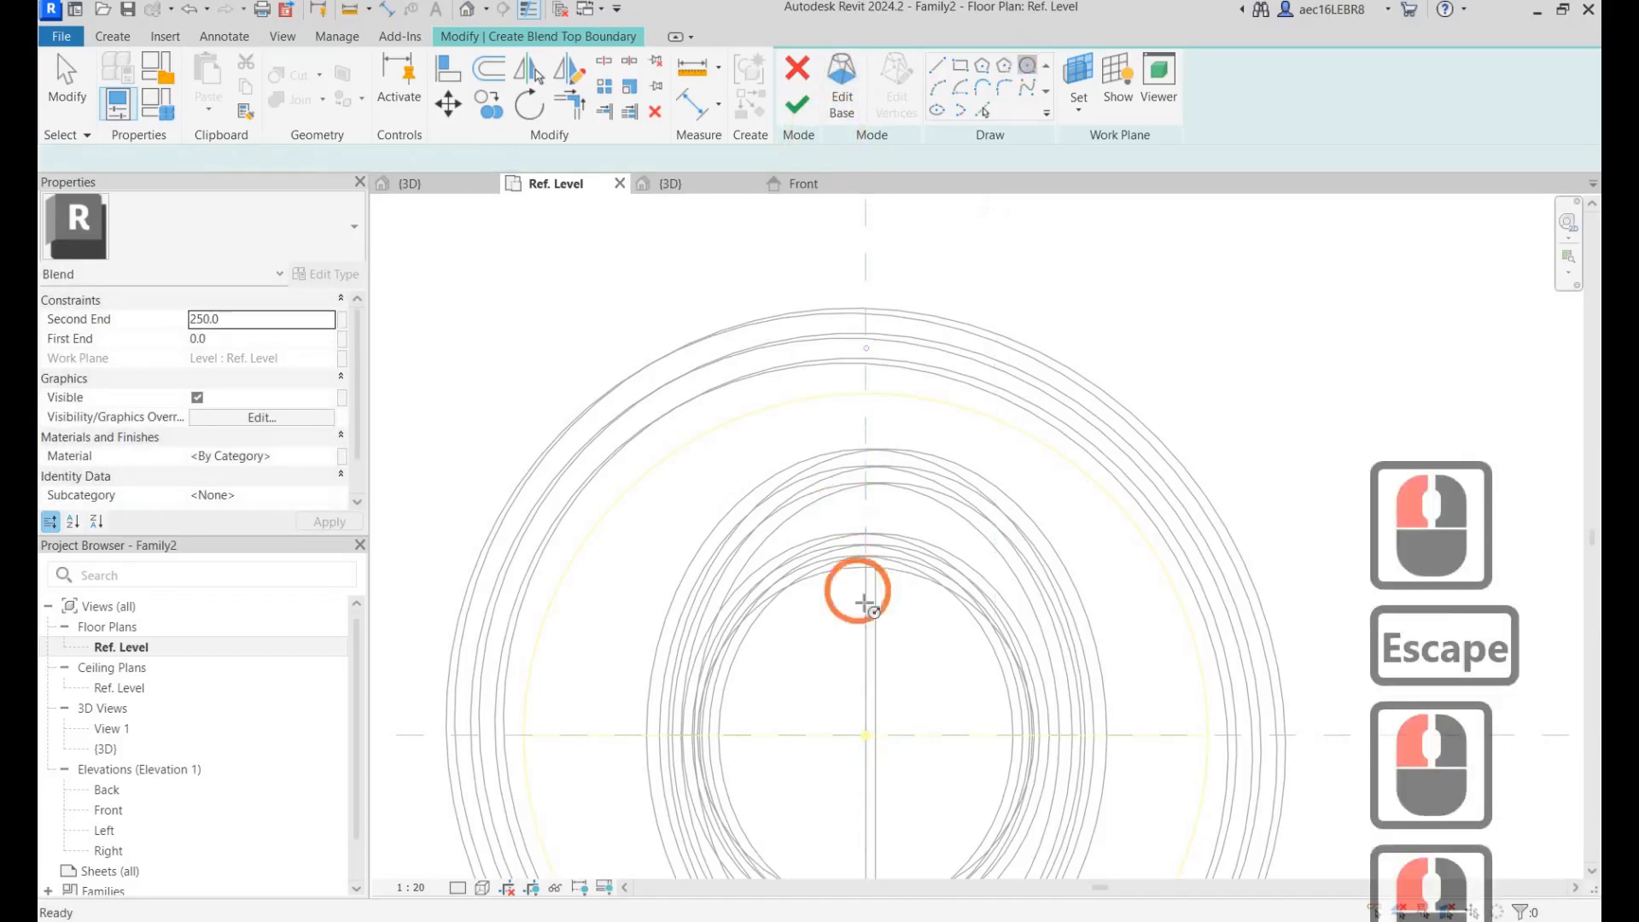
click(868, 602)
scroll(869, 604, up, 8)
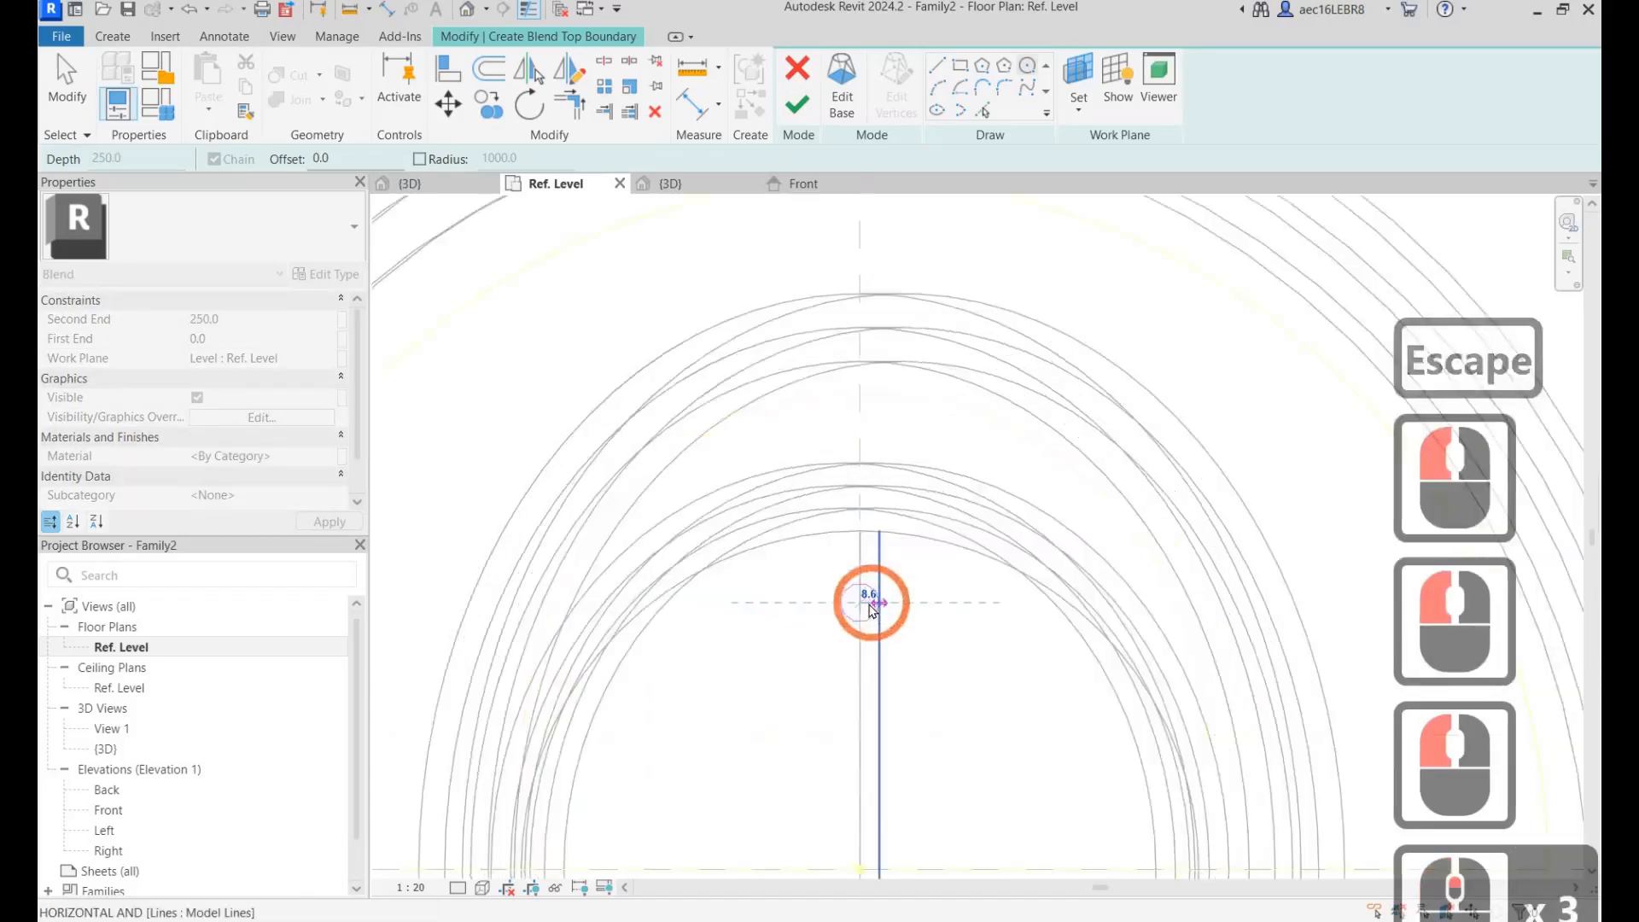
text(2)
key(Return)
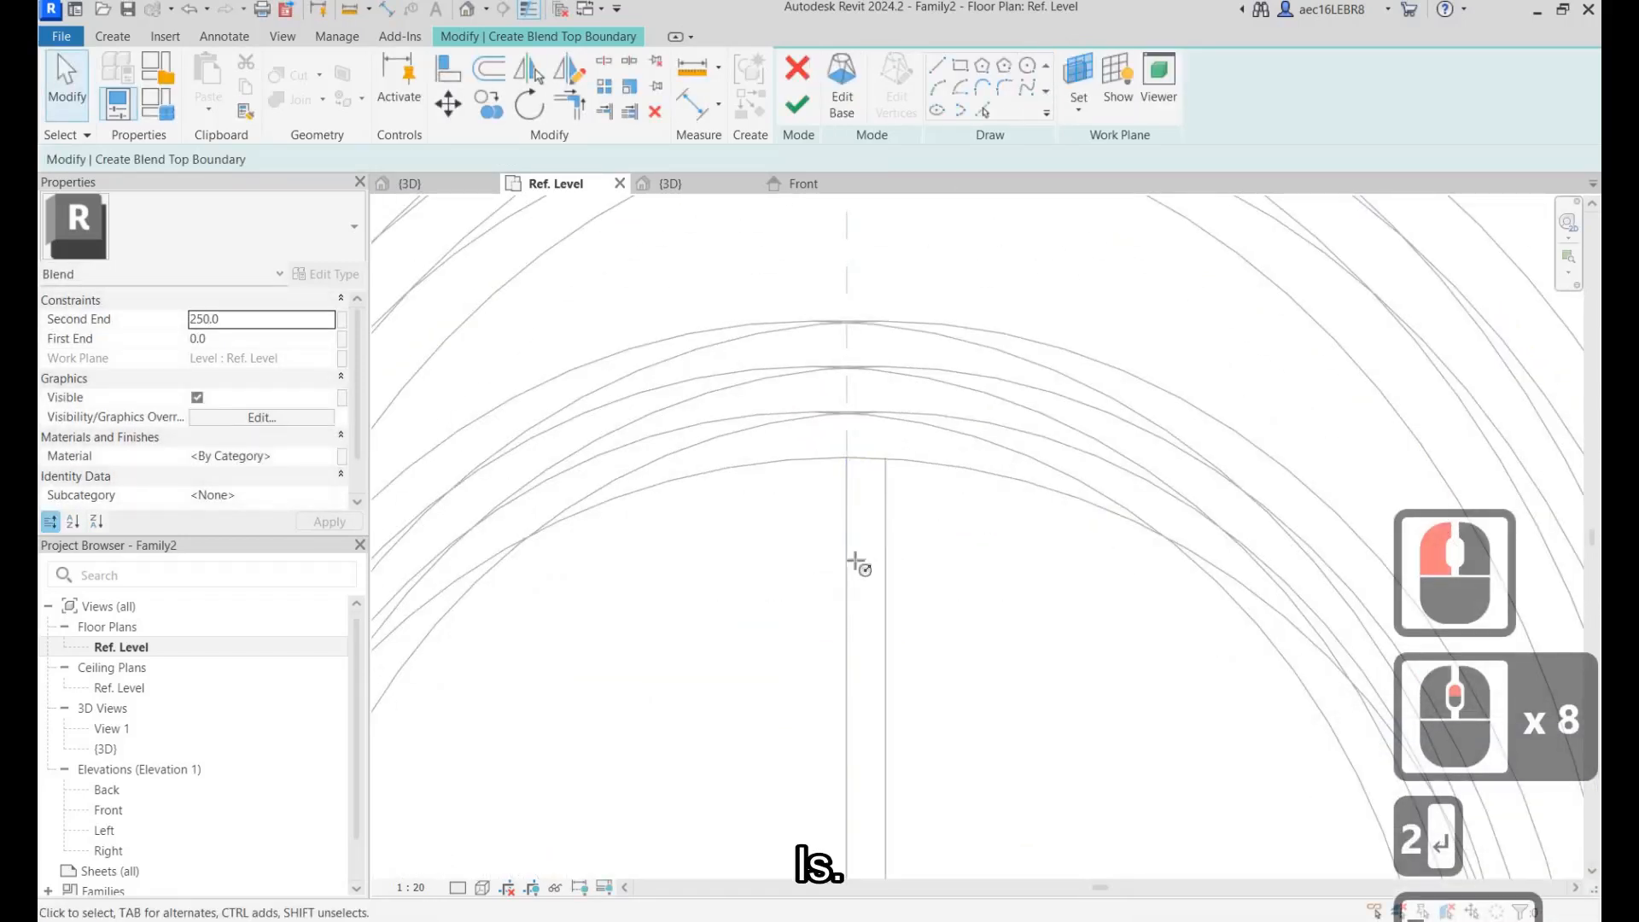
key(Escape)
Sketch the blend's top as a 2 mm radius circle on the vertical axis, just inside the canopy disc's edge, and finish the blend.
click(852, 545)
scroll(867, 543, up, 3)
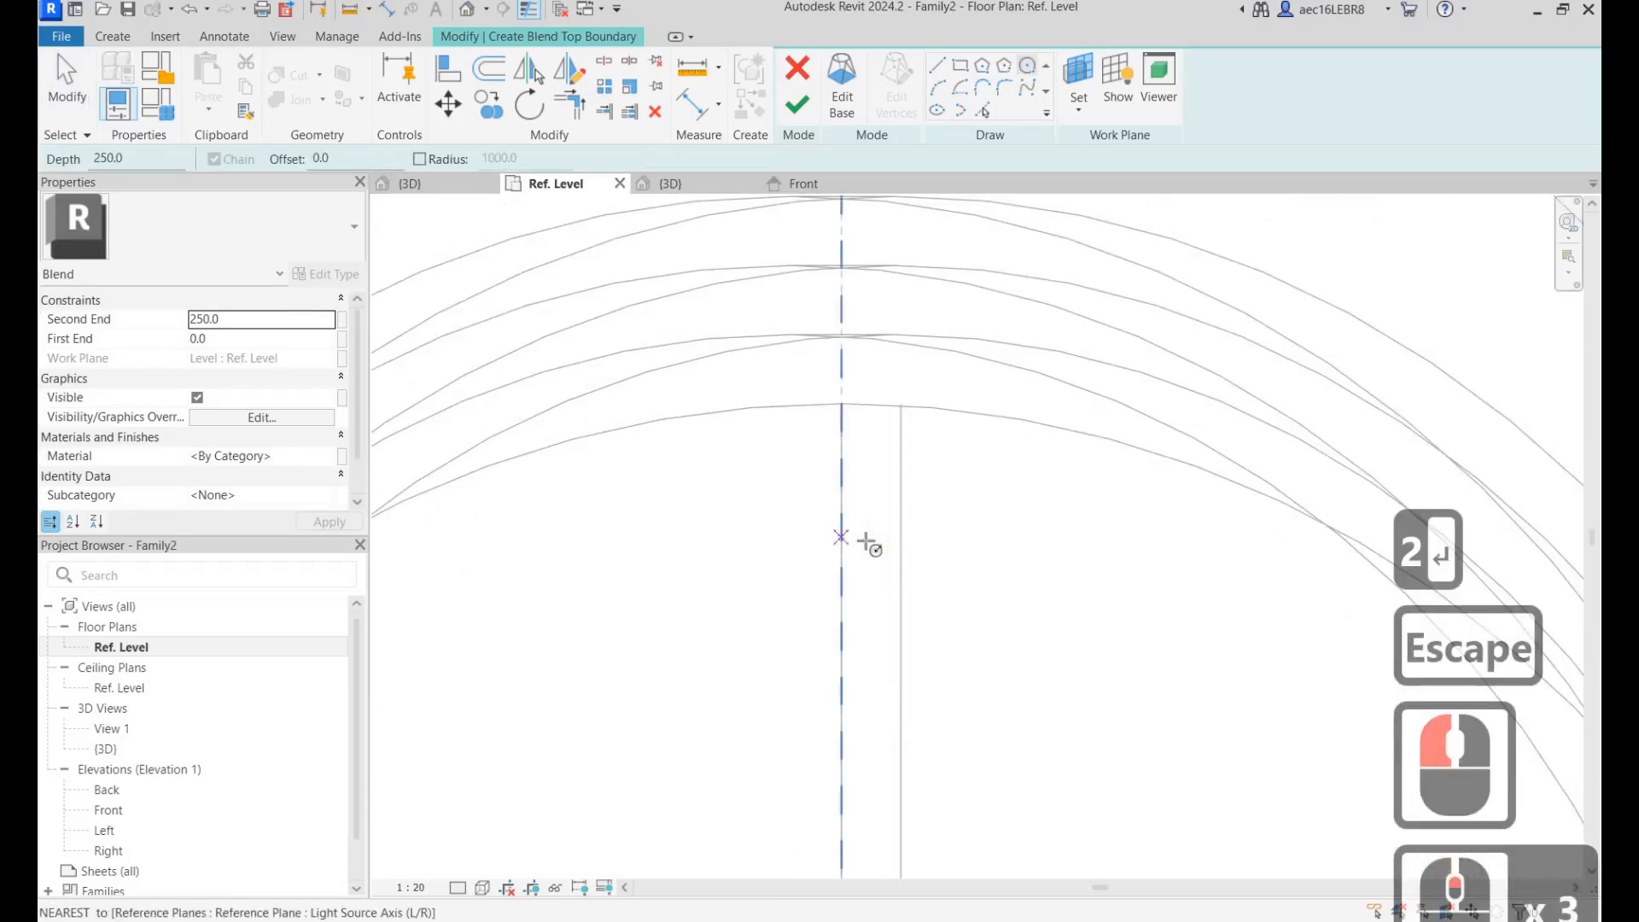
click(864, 542)
text(2)
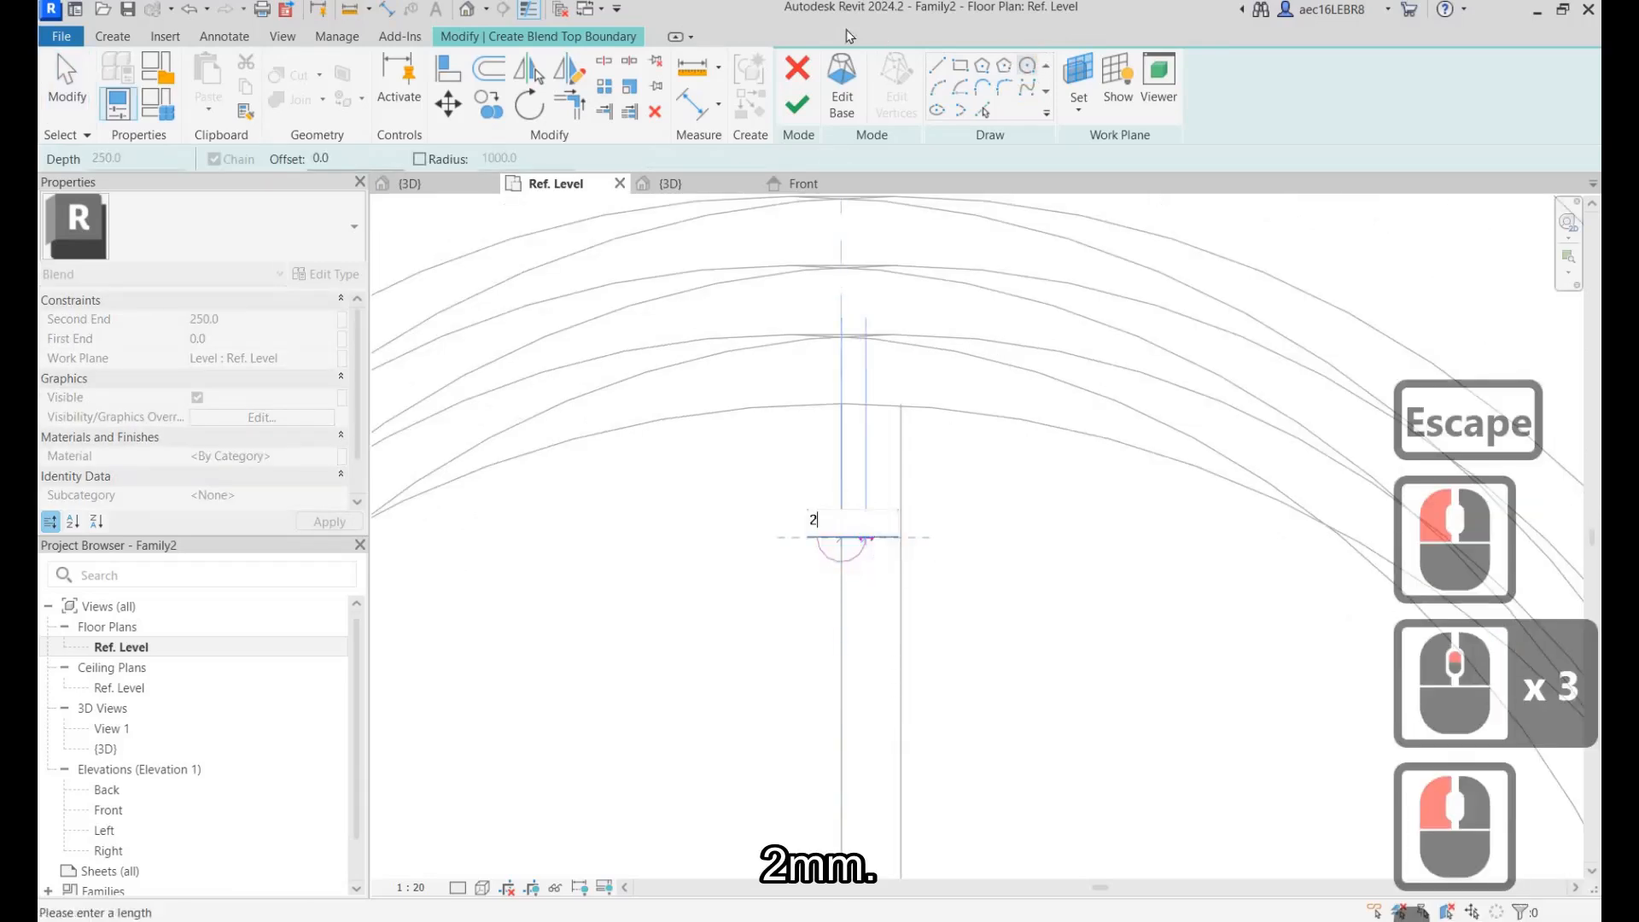
key(Return)
click(797, 103)
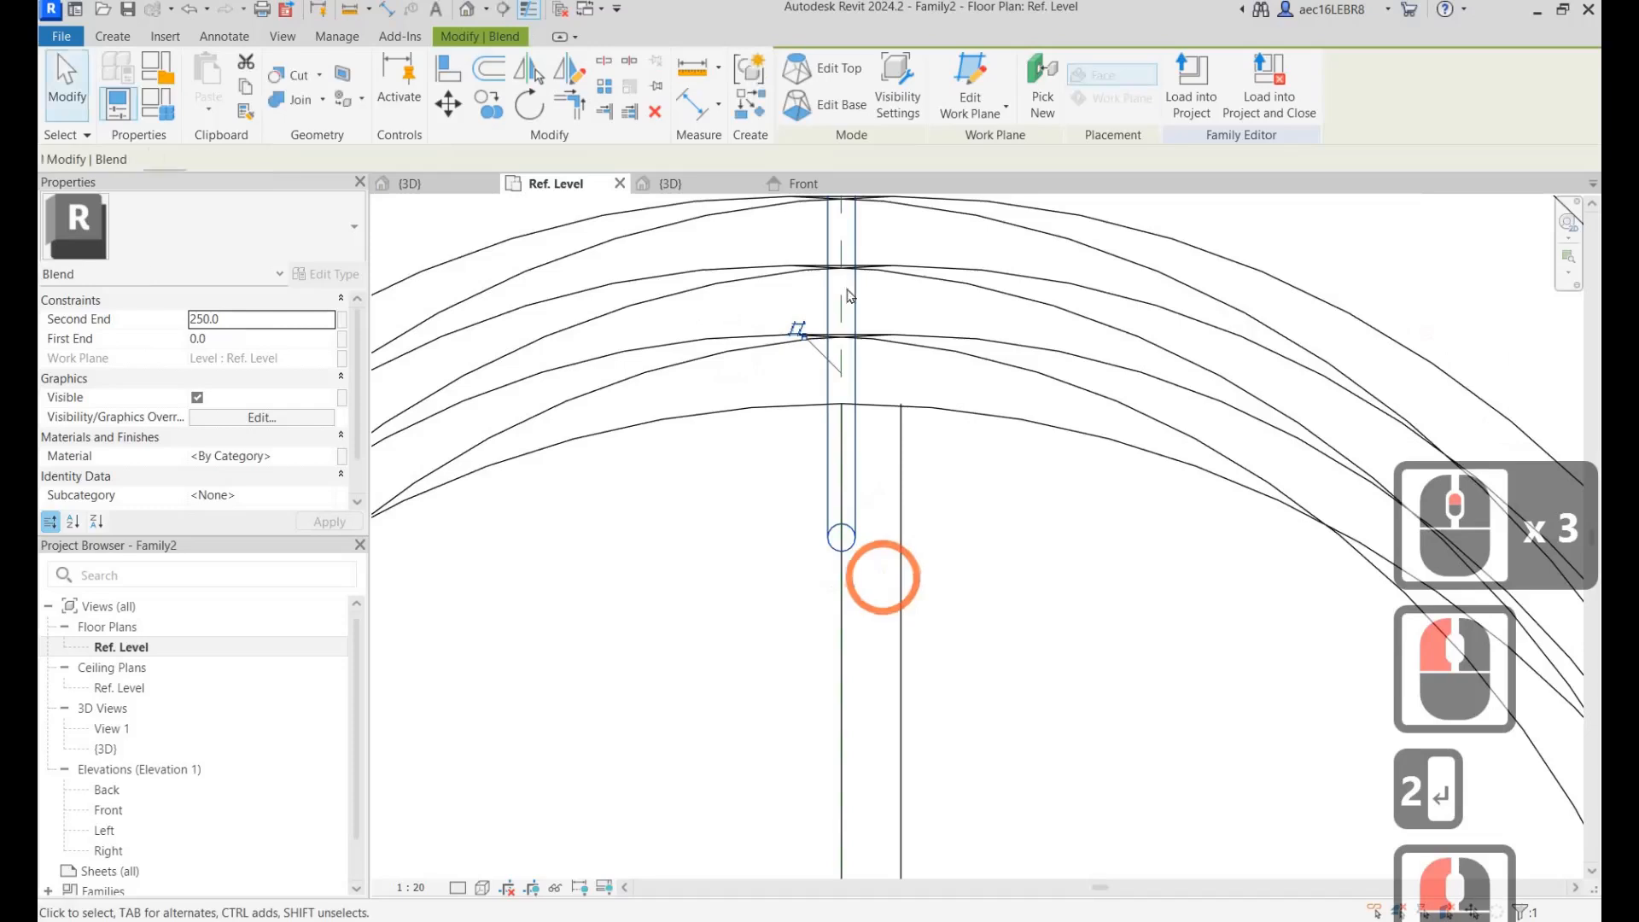
In the Left elevation, stretch the blend from the large tilted ring (first end 1360.1) up to the canopy's underside (second end 1574.6).
scroll(877, 255, down, 11)
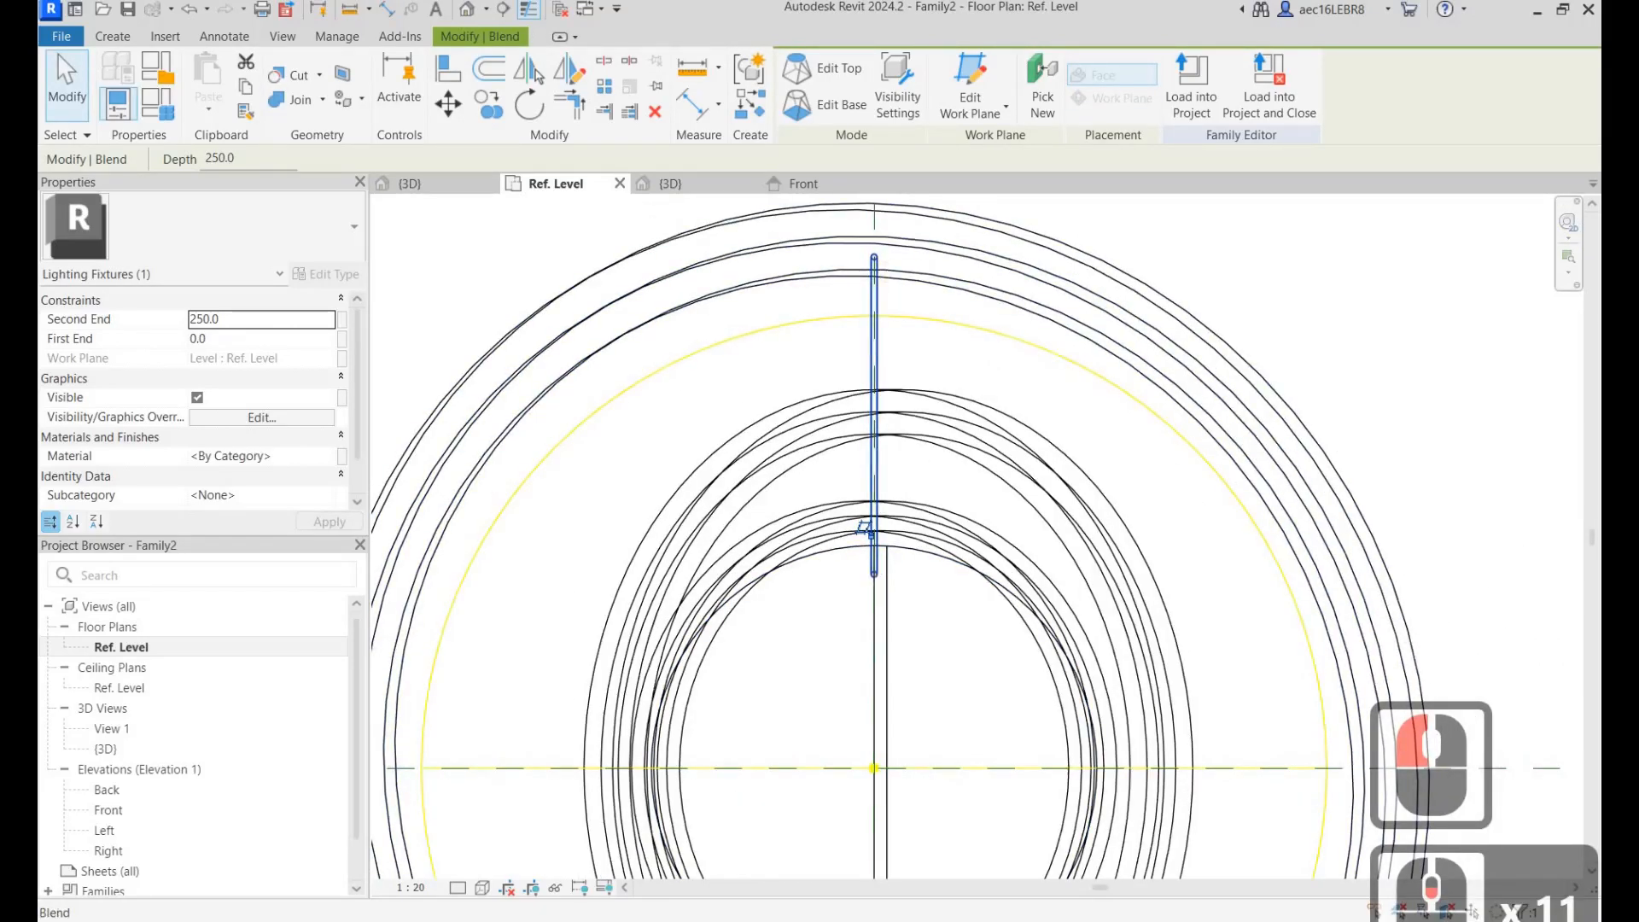
double_click(104, 830)
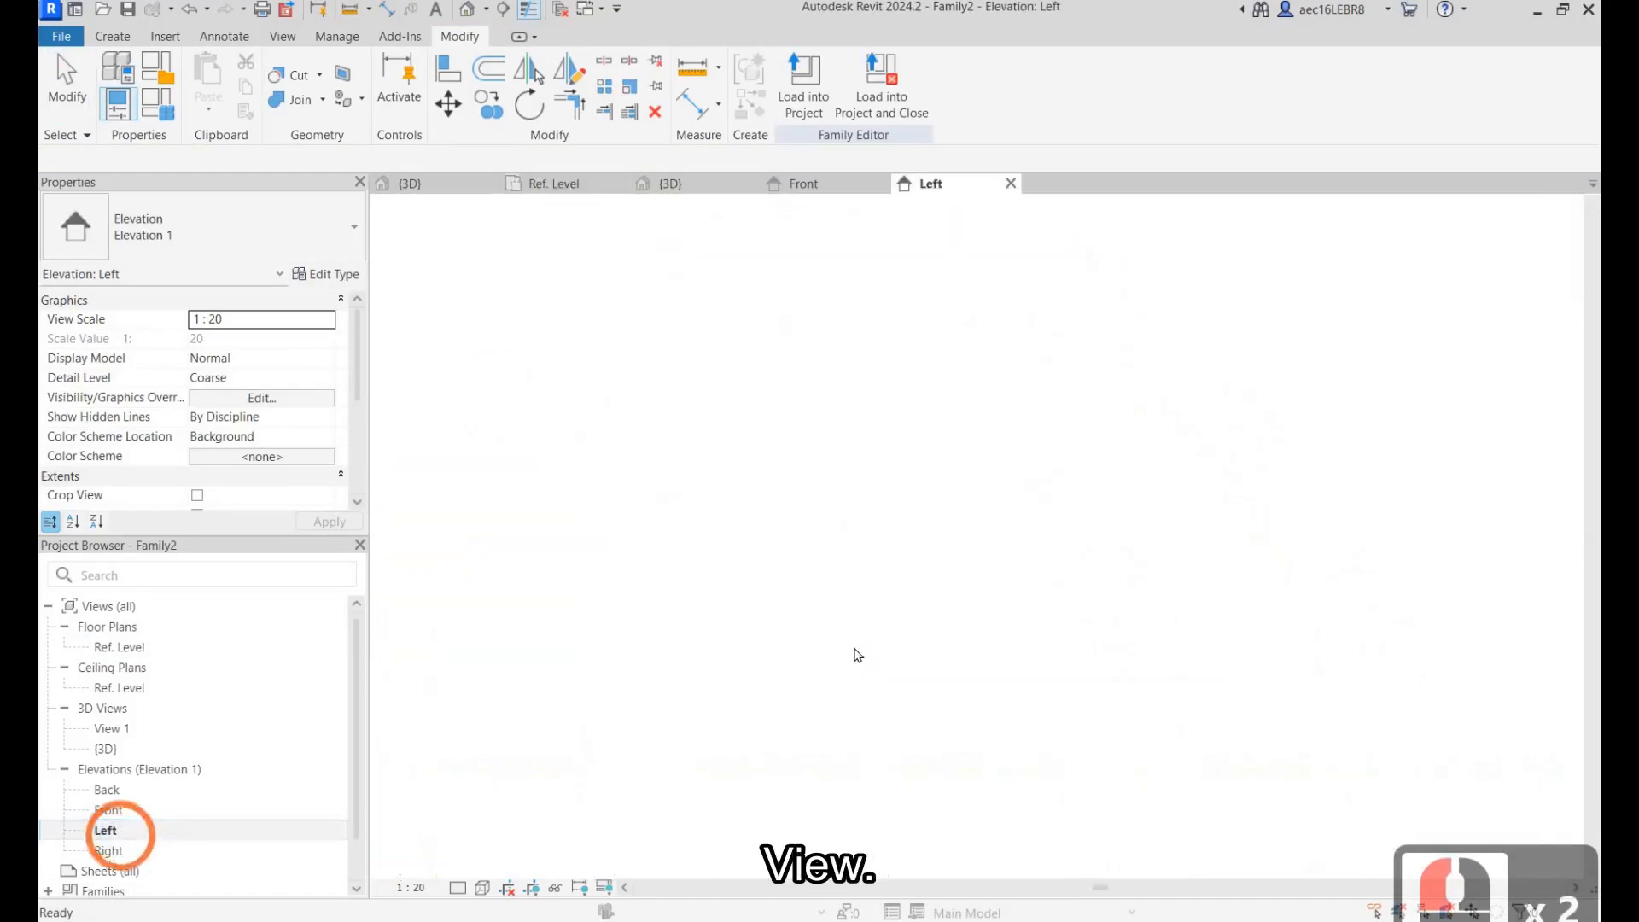
drag(878, 382, 879, 377)
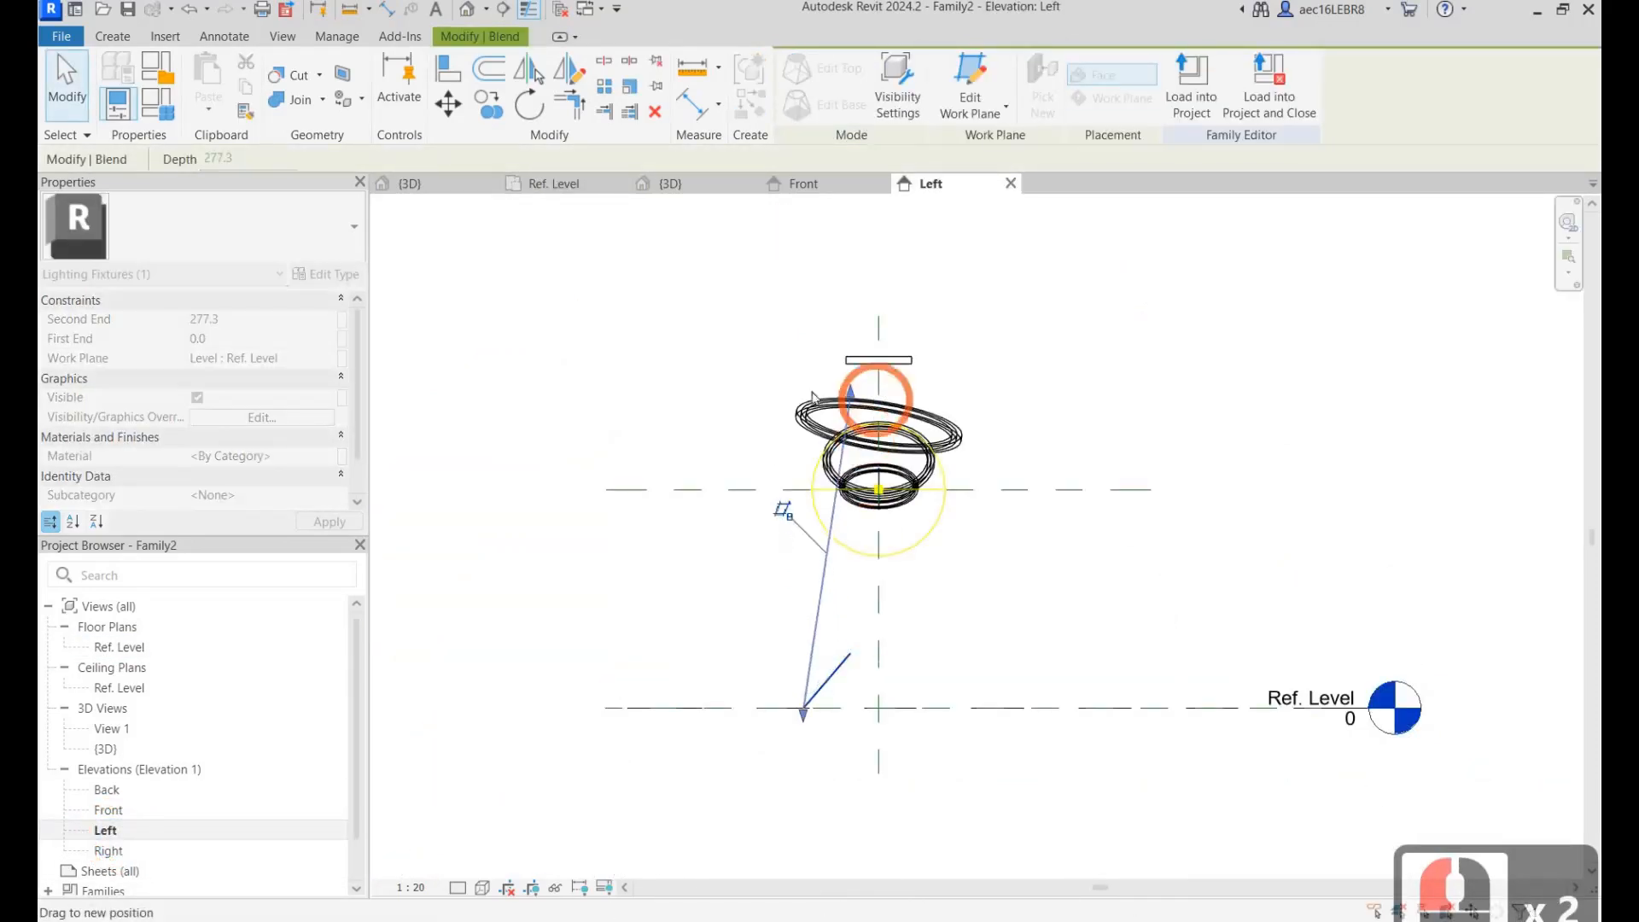
drag(806, 722, 804, 717)
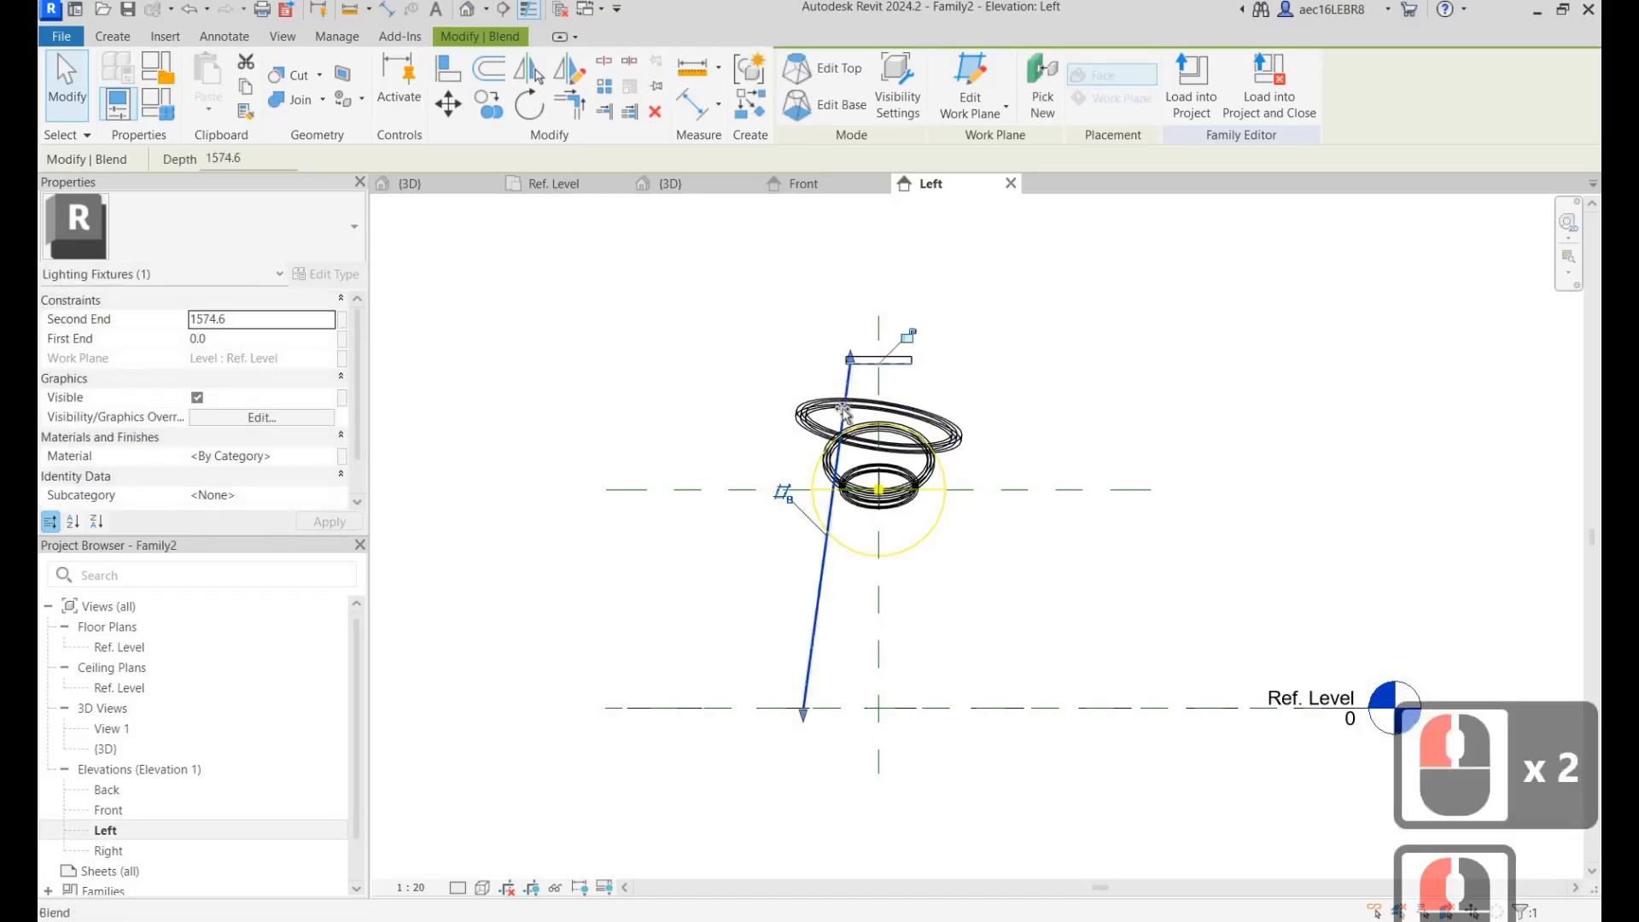
drag(844, 391, 749, 411)
scroll(812, 411, up, 12)
key(Escape)
Check the slanted cable in 3D, then mirror a copy of it across the horizontal centre axis in the Ref. Level floor plan.
click(467, 11)
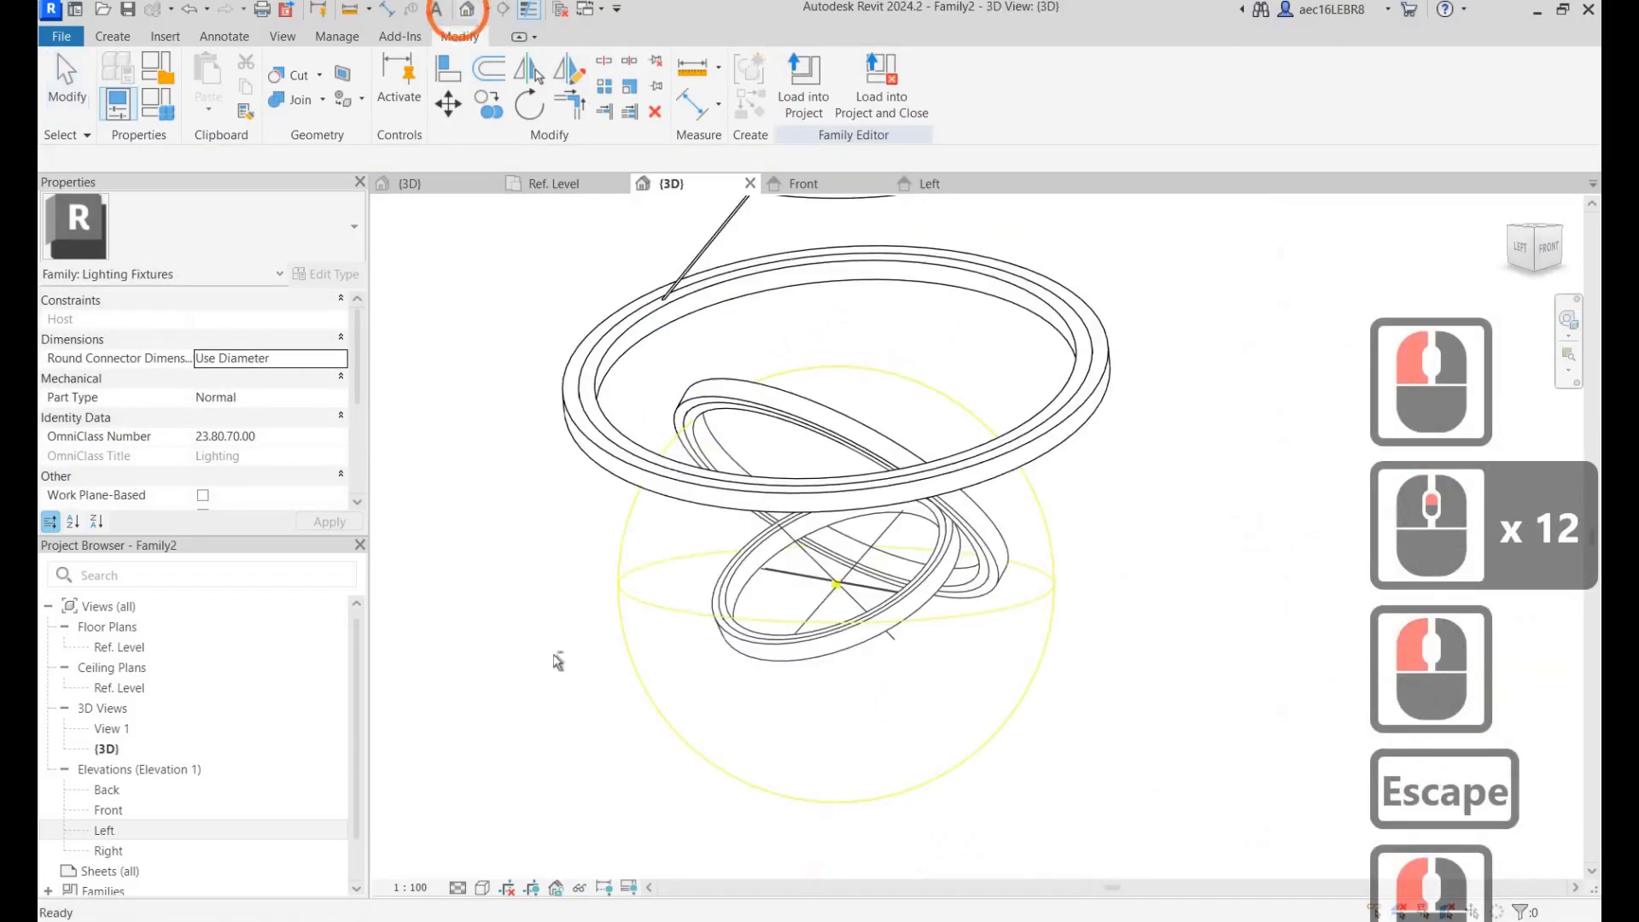
shift+middle_drag(842, 249, 574, 629)
scroll(549, 525, down, 5)
shift+middle_drag(549, 525, 564, 597)
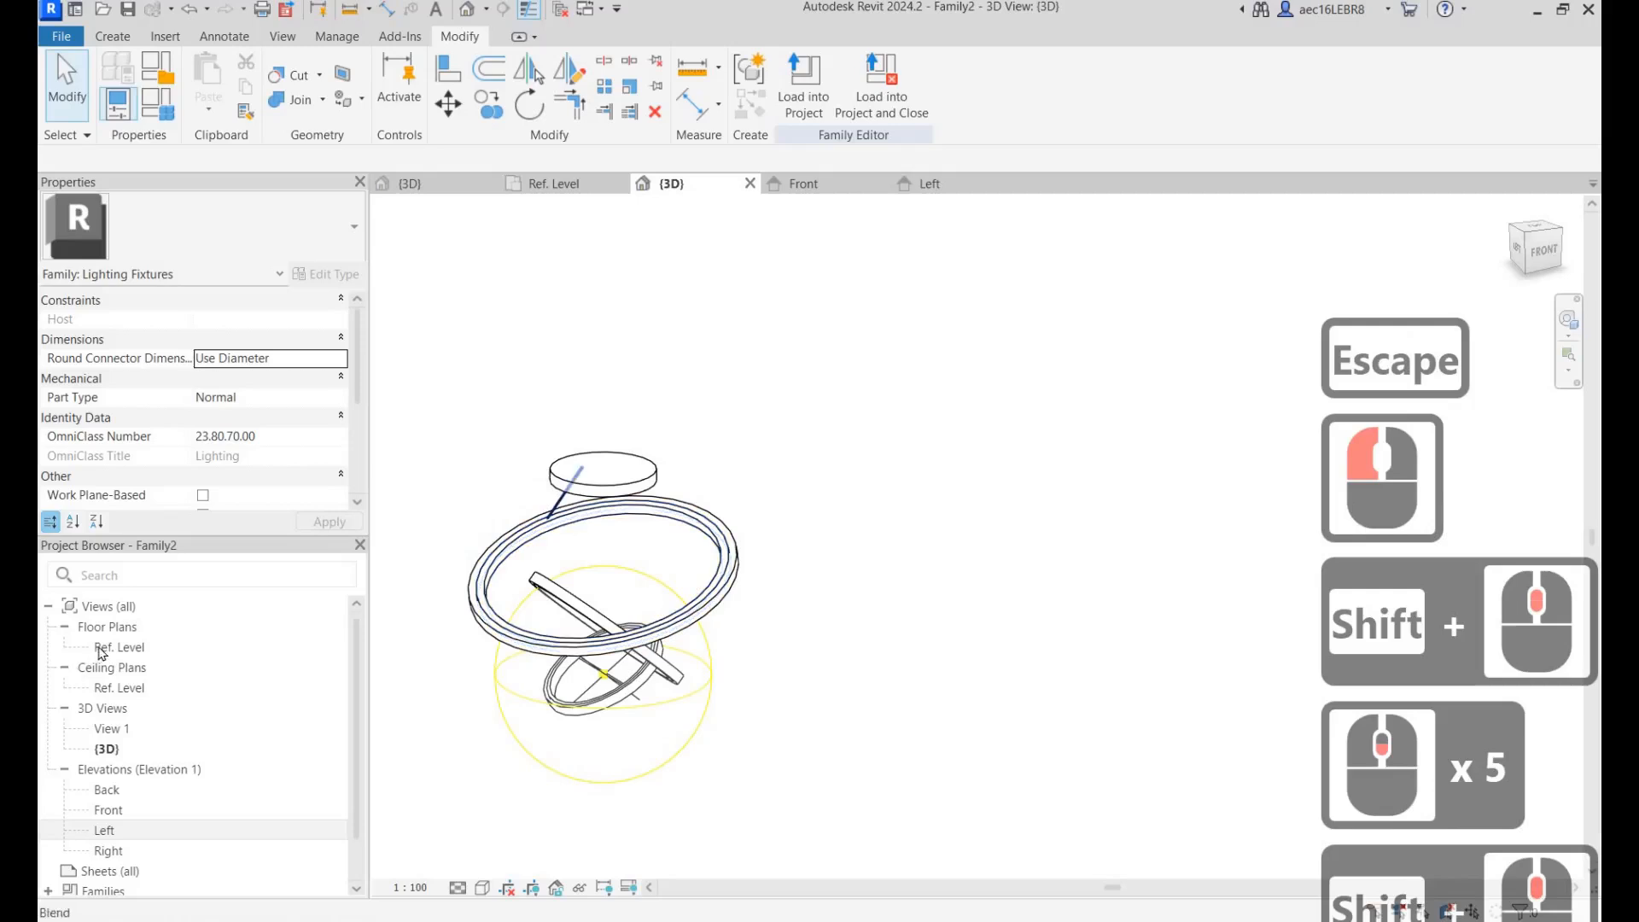
click(563, 495)
double_click(104, 647)
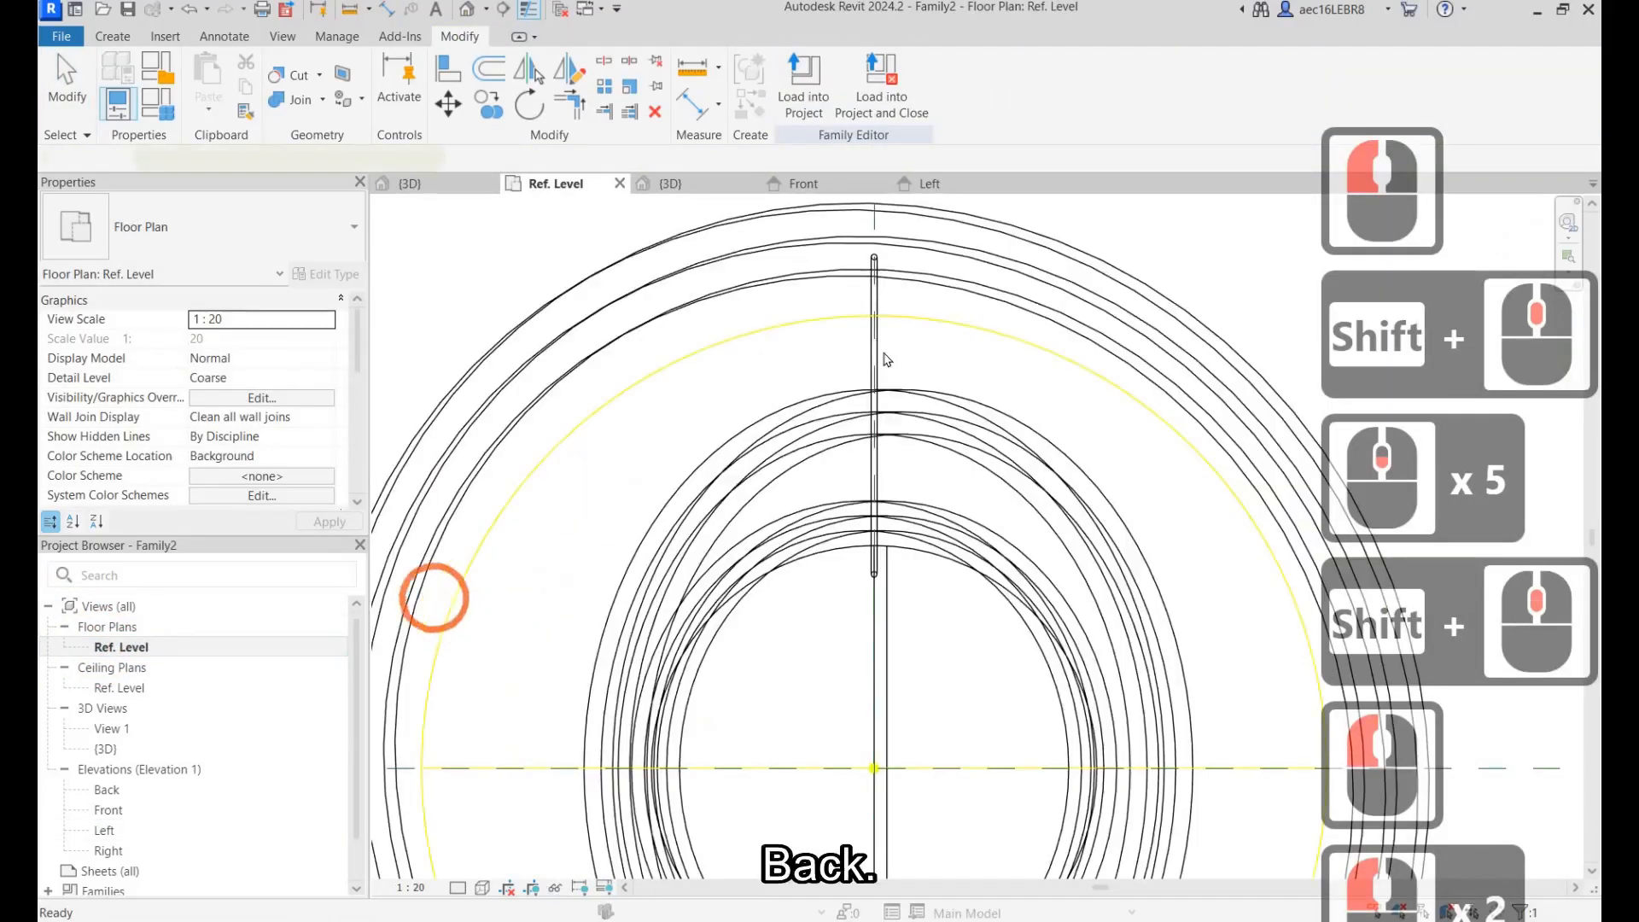
scroll(886, 360, down, 5)
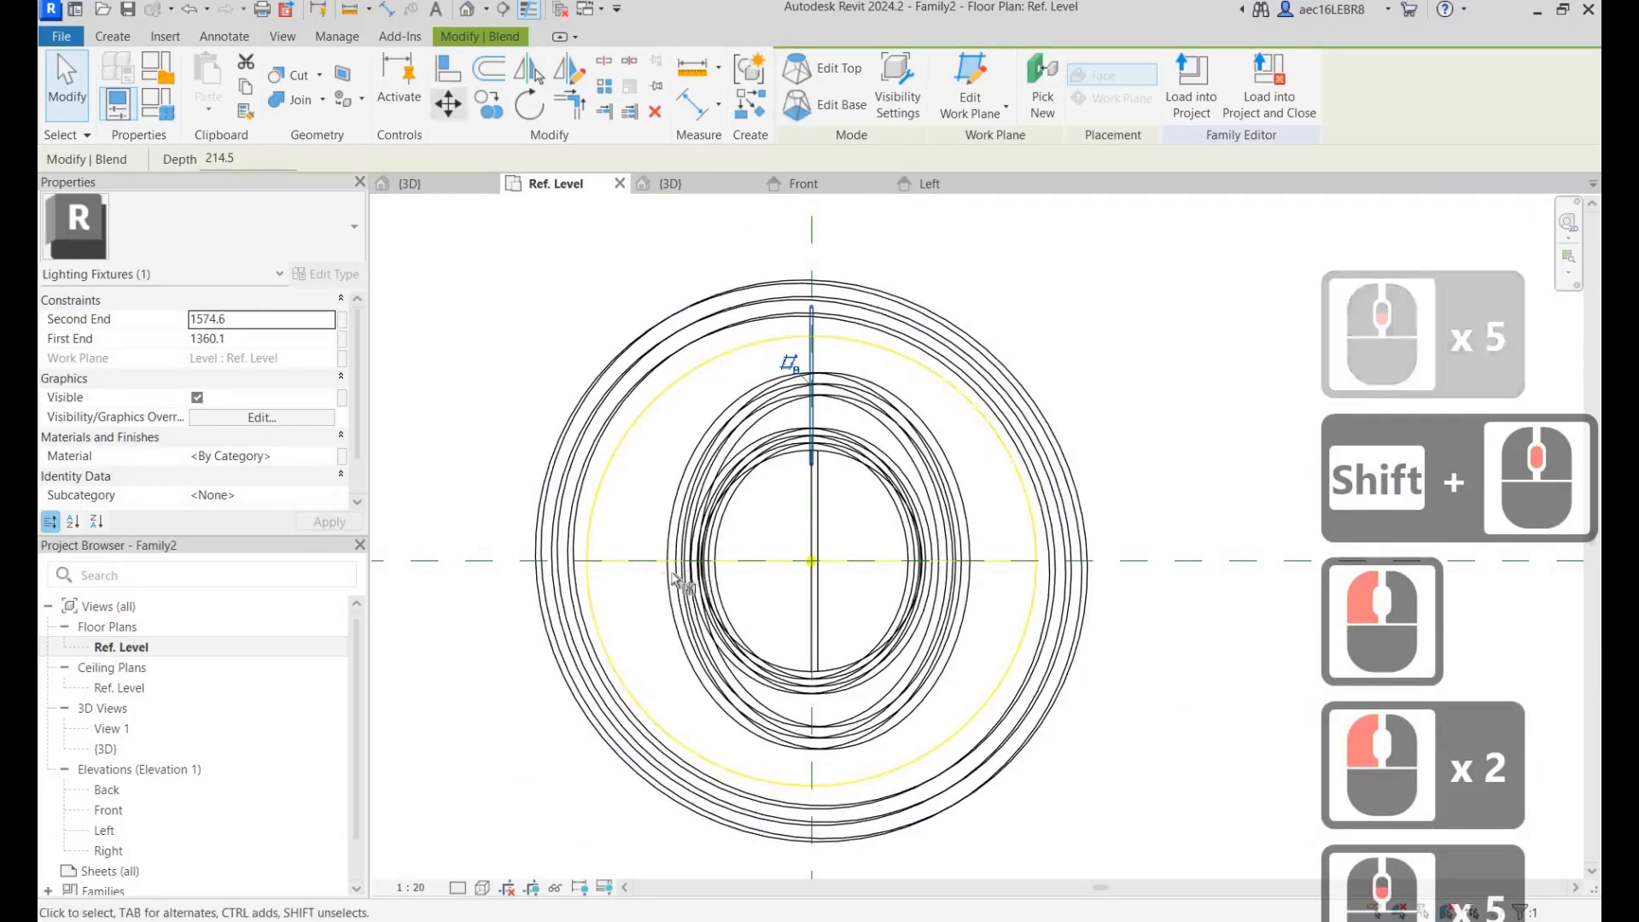
click(528, 68)
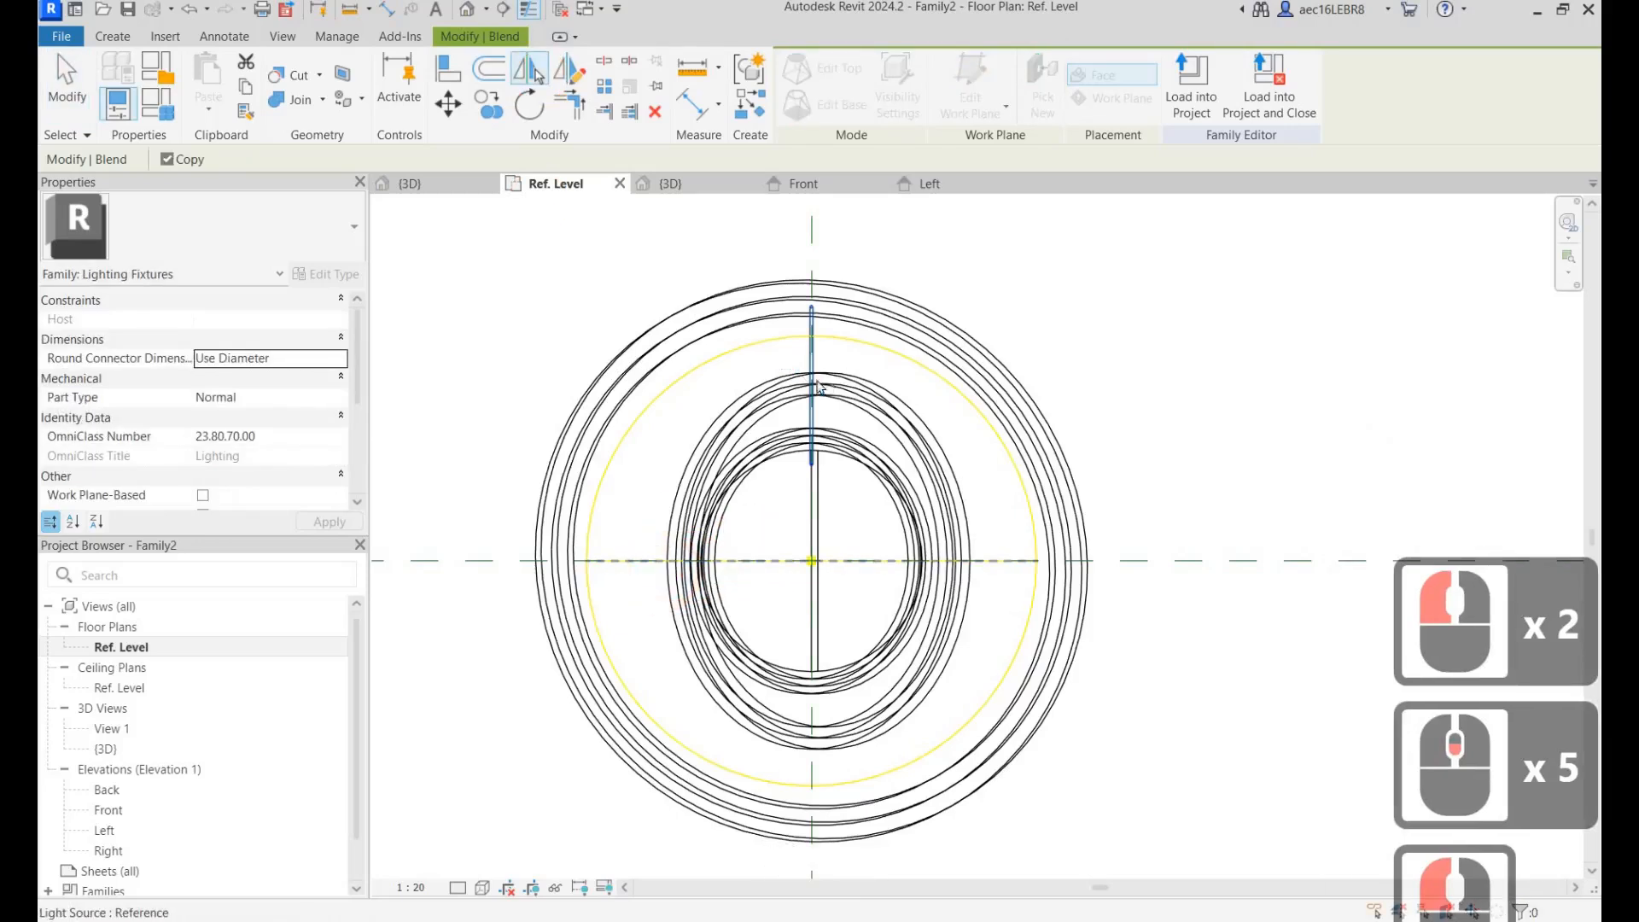
click(656, 561)
key(Escape)
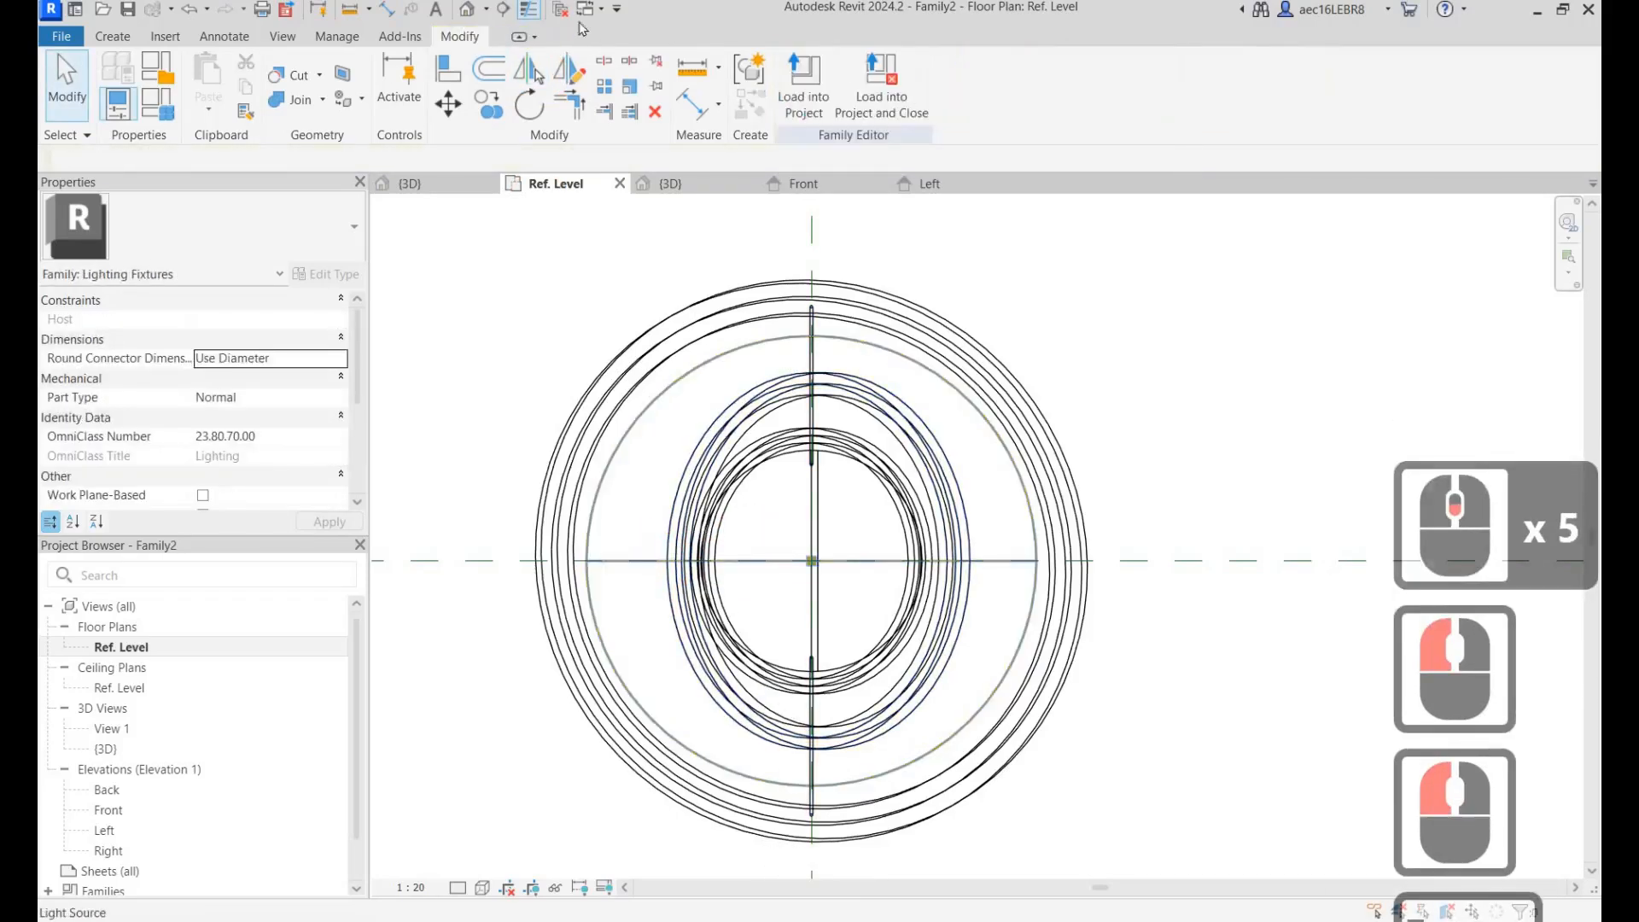
key(Escape)
In the 3D view, extend the mirrored cable's lower end down to the large ring, to a first end of about 1259.4.
click(466, 9)
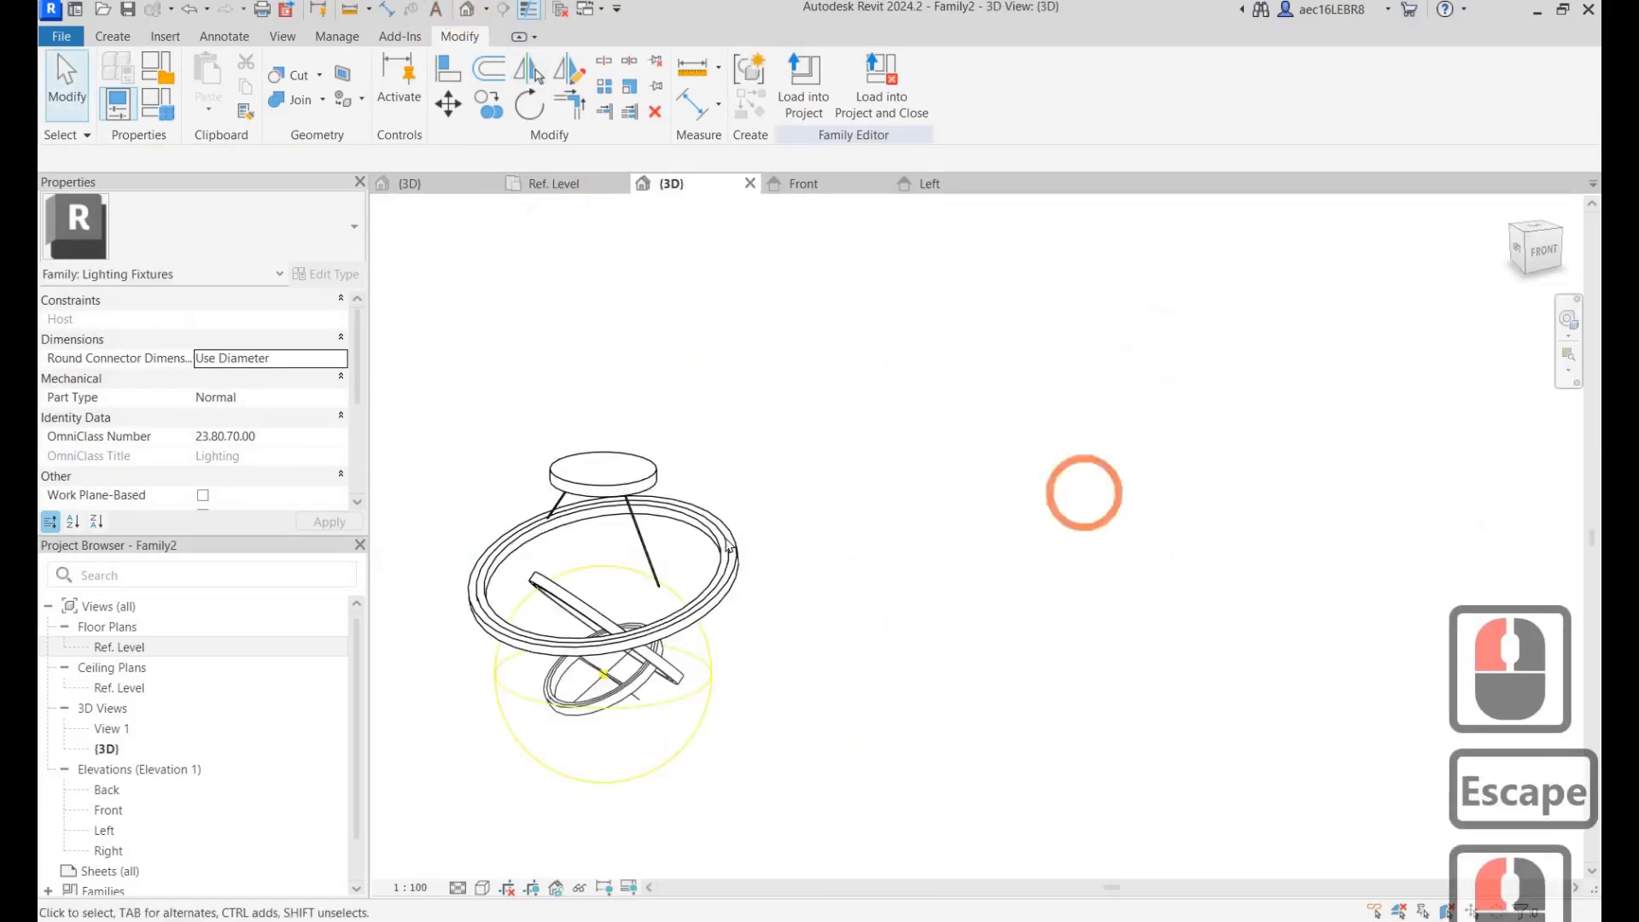
shift+middle_drag(742, 565, 745, 615)
scroll(780, 589, up, 3)
click(728, 567)
drag(727, 569, 791, 611)
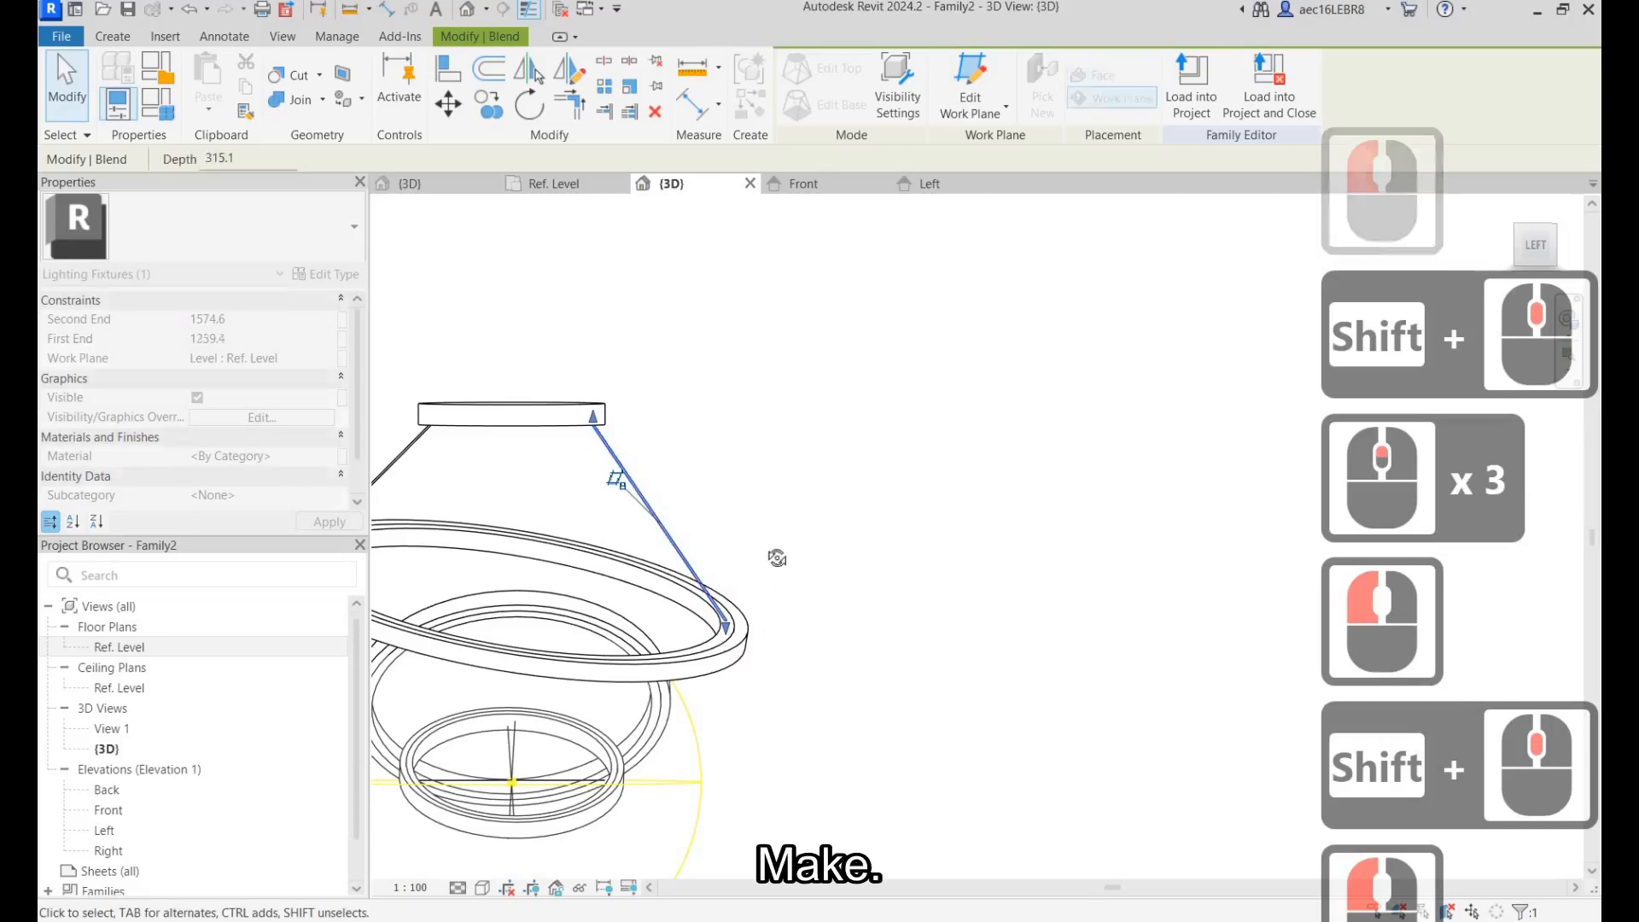
key(Escape)
click(897, 603)
Fine-tune the mirrored cable's lower end so it reaches into the large ring, with a first end of about 1253.1.
shift+middle_drag(791, 612, 763, 525)
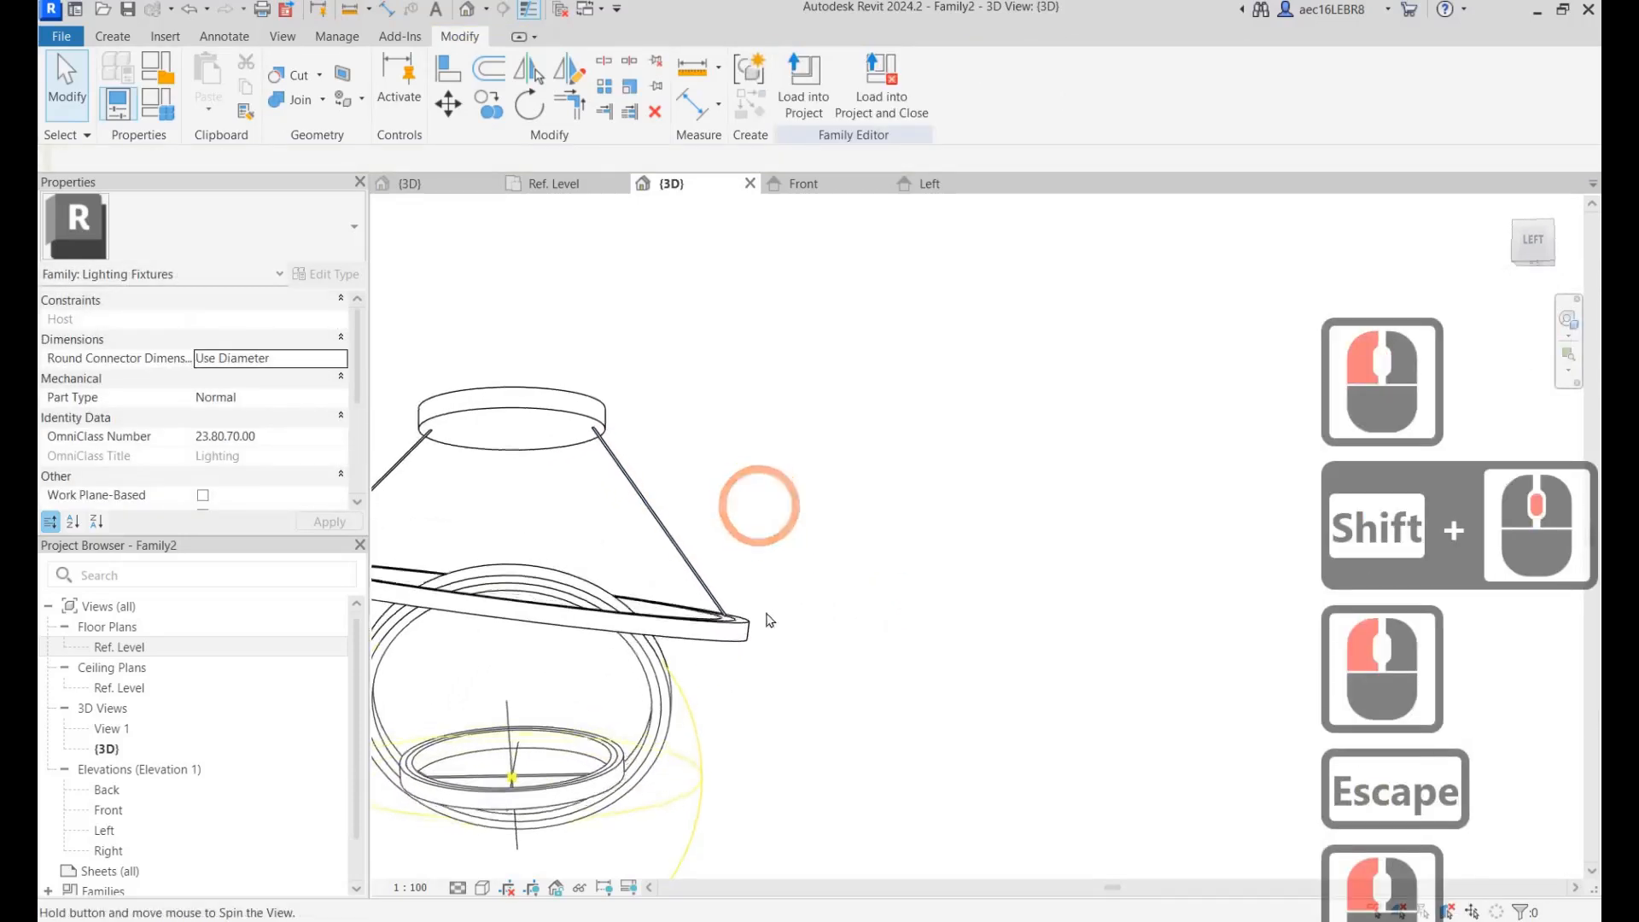
scroll(773, 628, up, 9)
click(775, 632)
drag(803, 636, 966, 654)
click(977, 717)
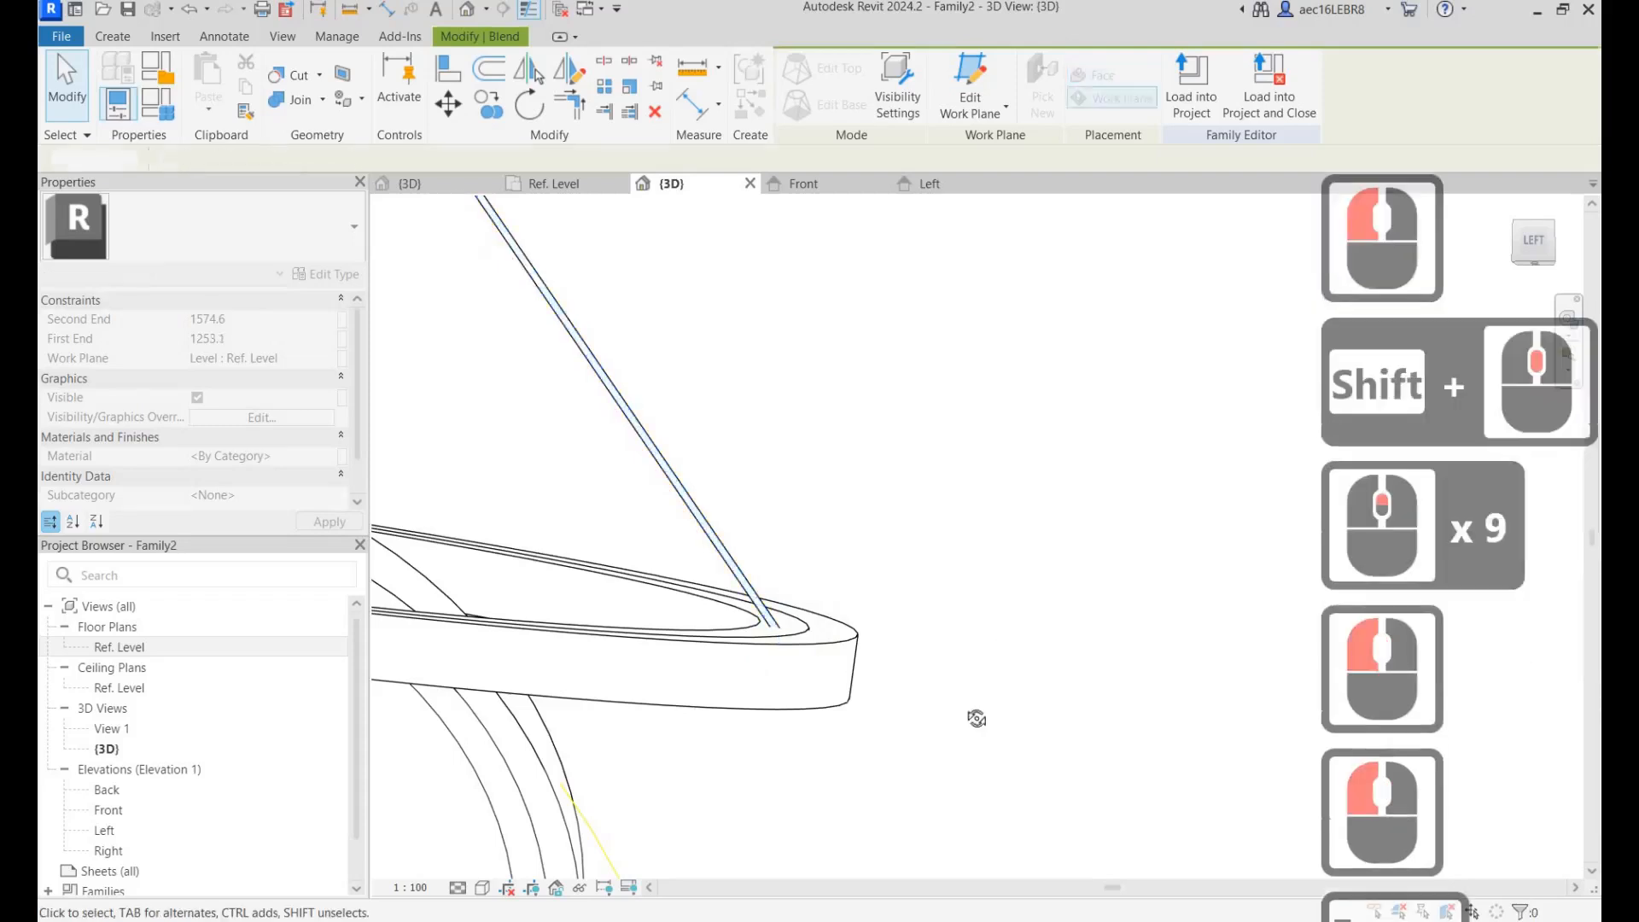
key(Escape)
In the Ref. Level floor plan, mirror copies of both slanted cables about a diagonal axis drawn from the centre at about 45 degrees.
scroll(1072, 552, down, 8)
shift+middle_drag(926, 758, 922, 520)
double_click(120, 647)
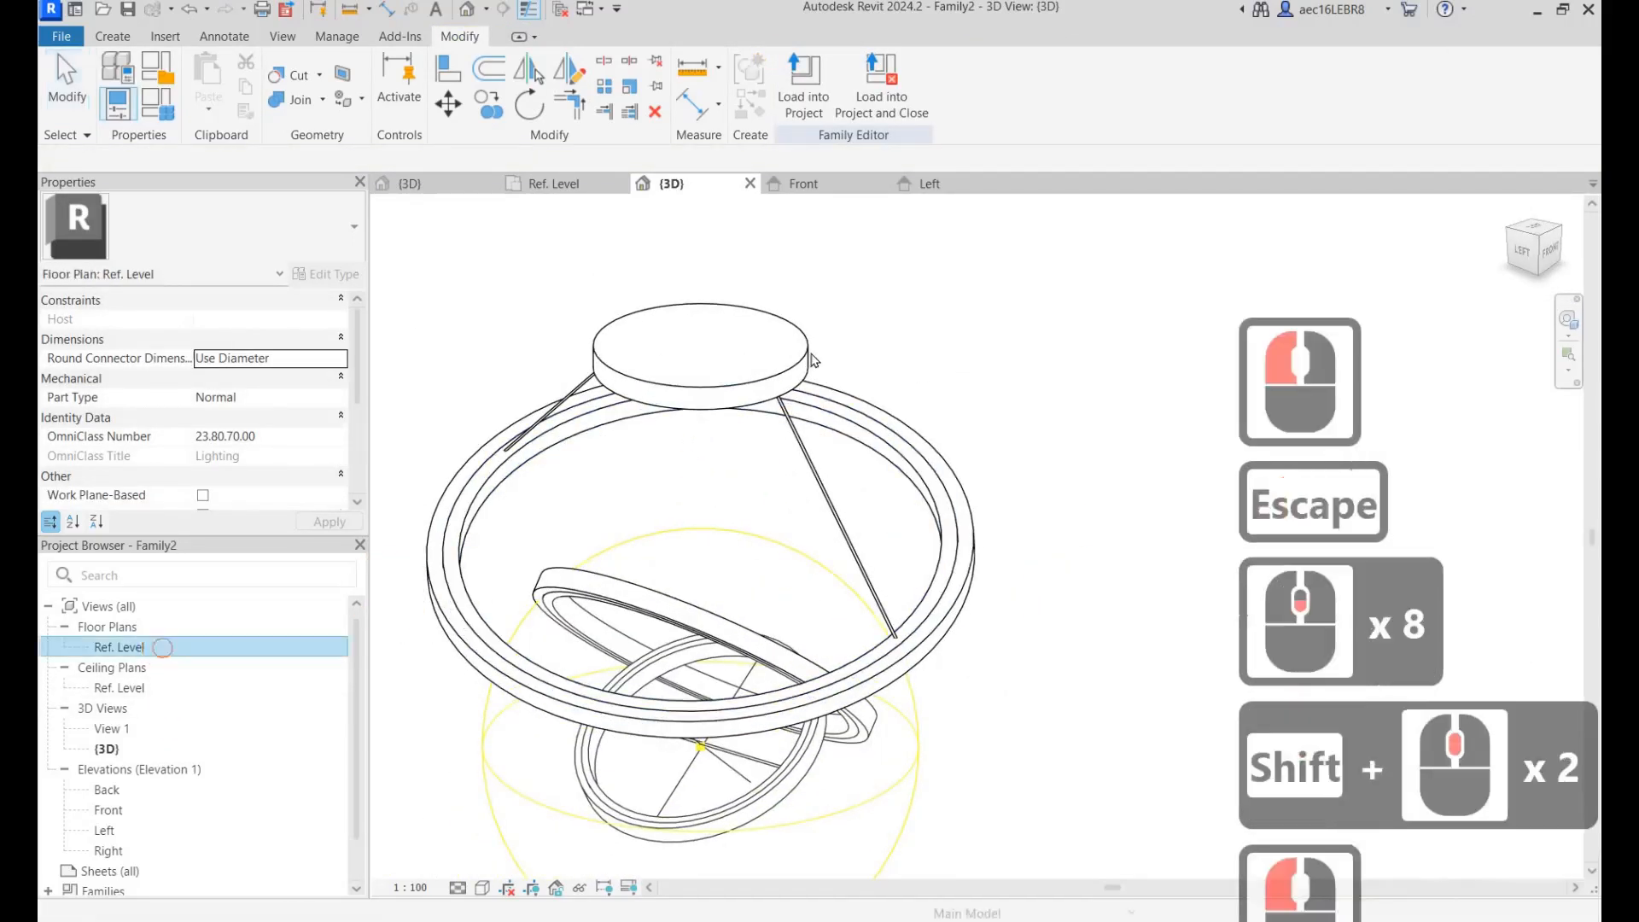
click(818, 711)
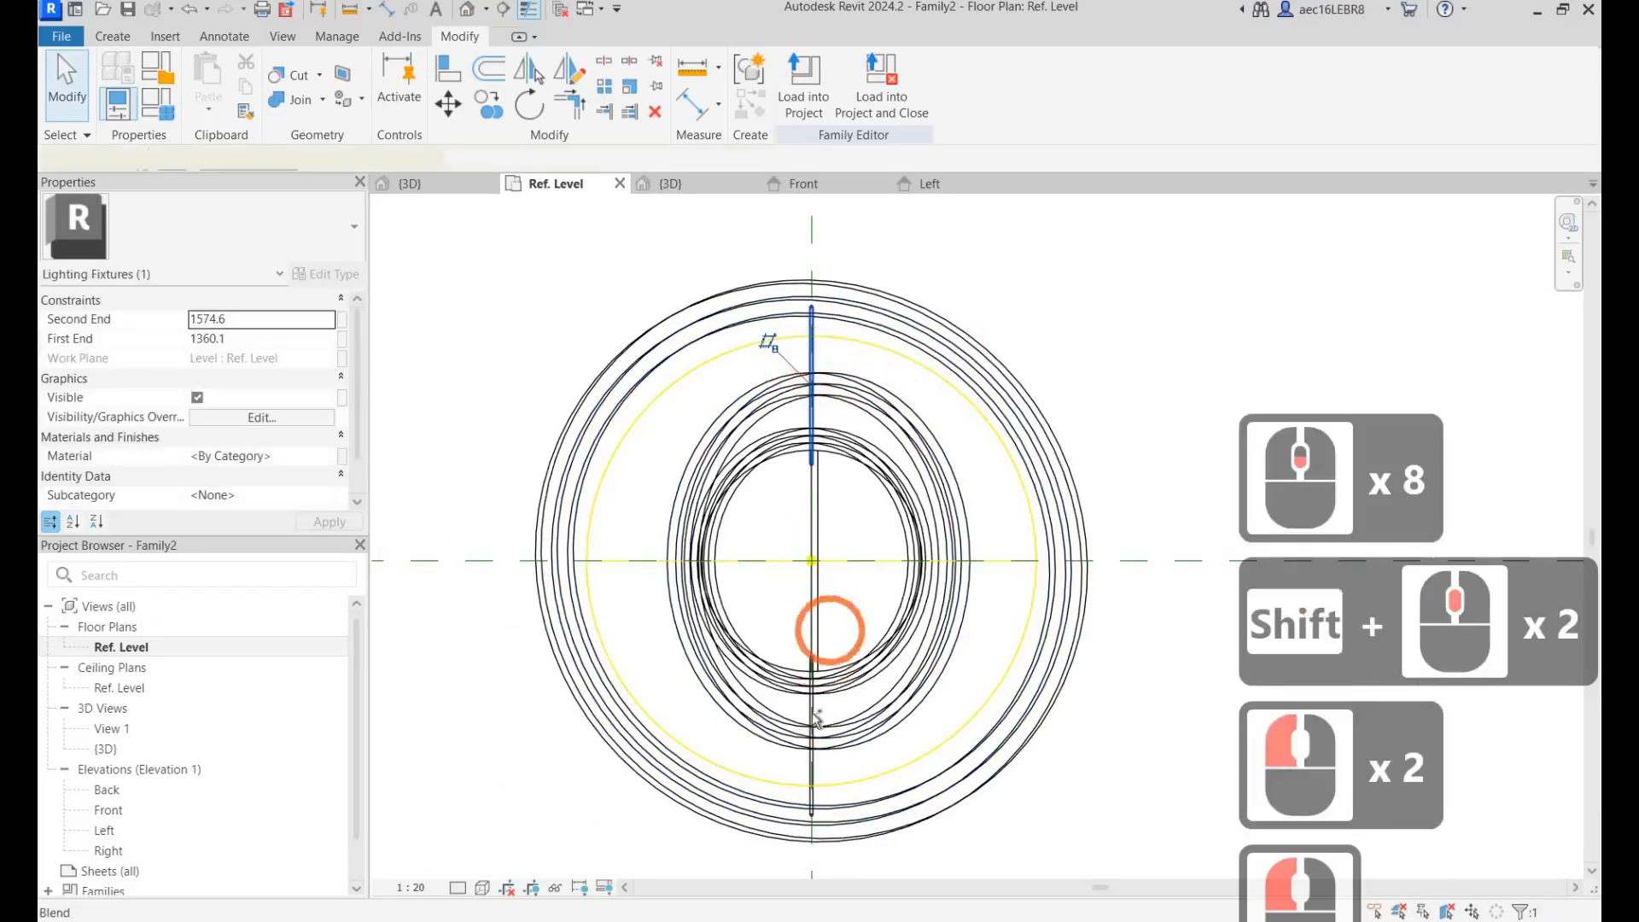
ctrl+click(814, 711)
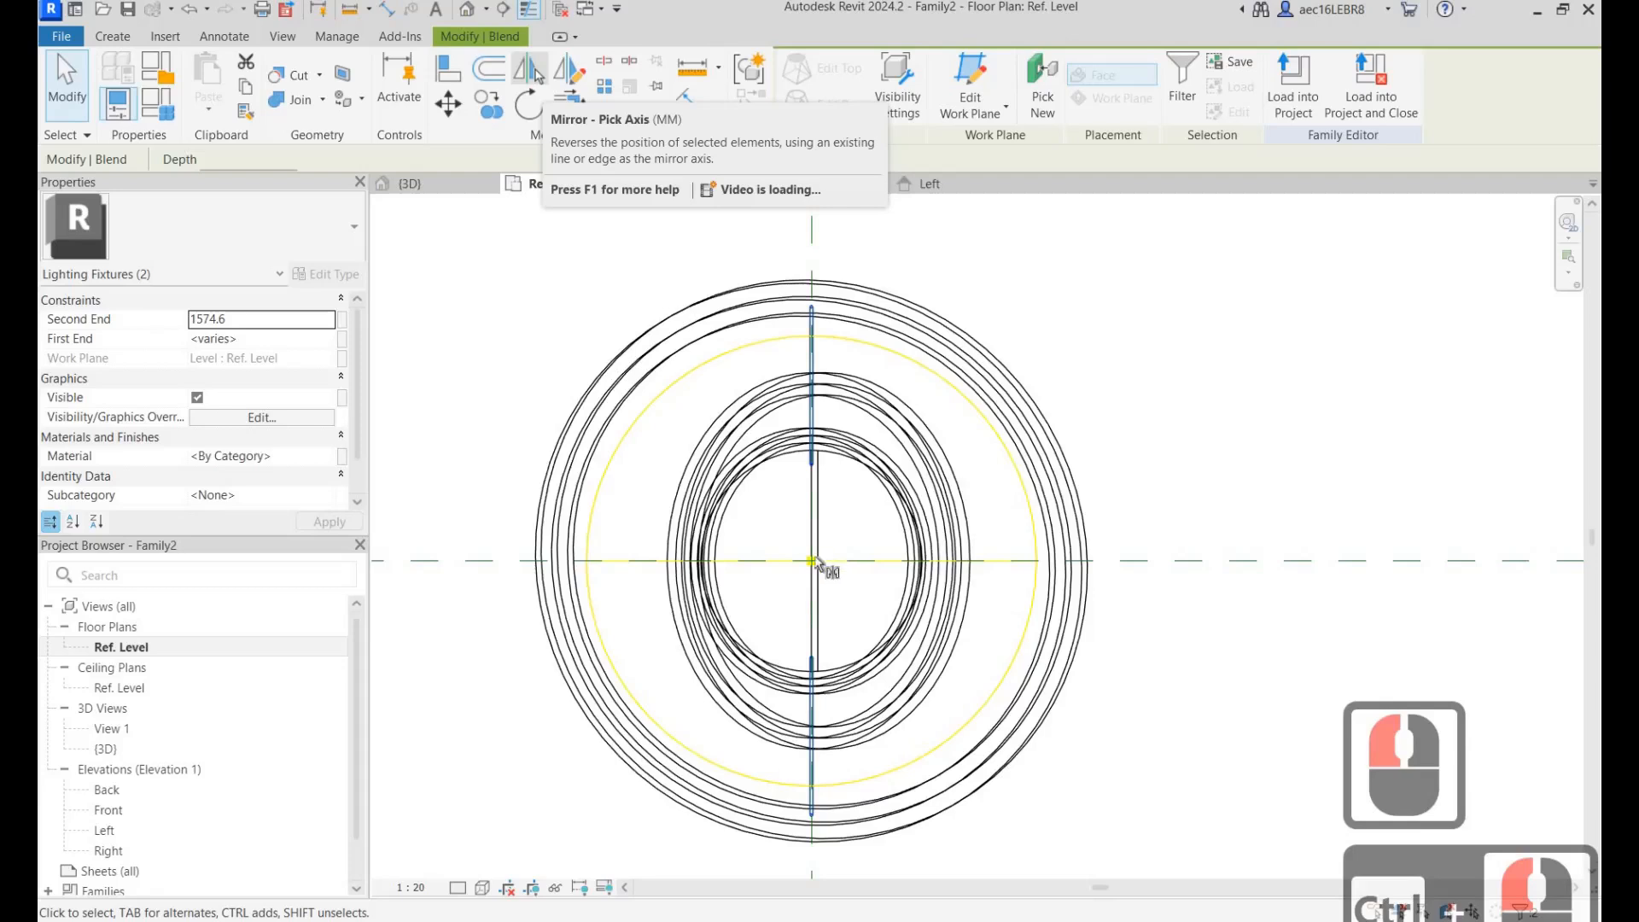
click(533, 70)
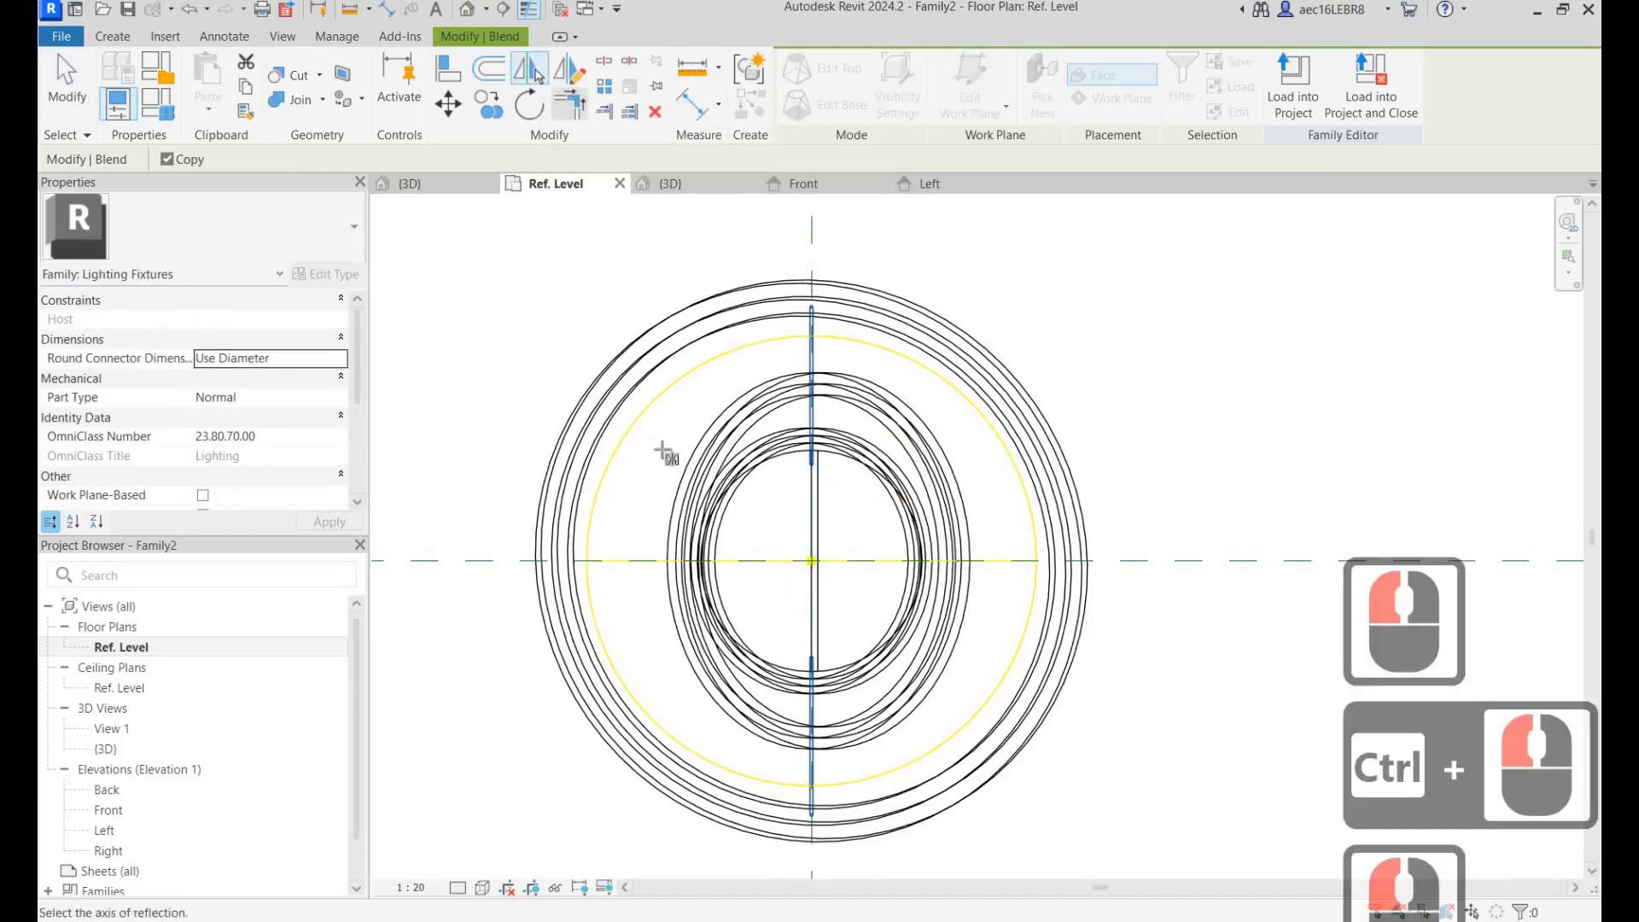
click(568, 70)
click(822, 561)
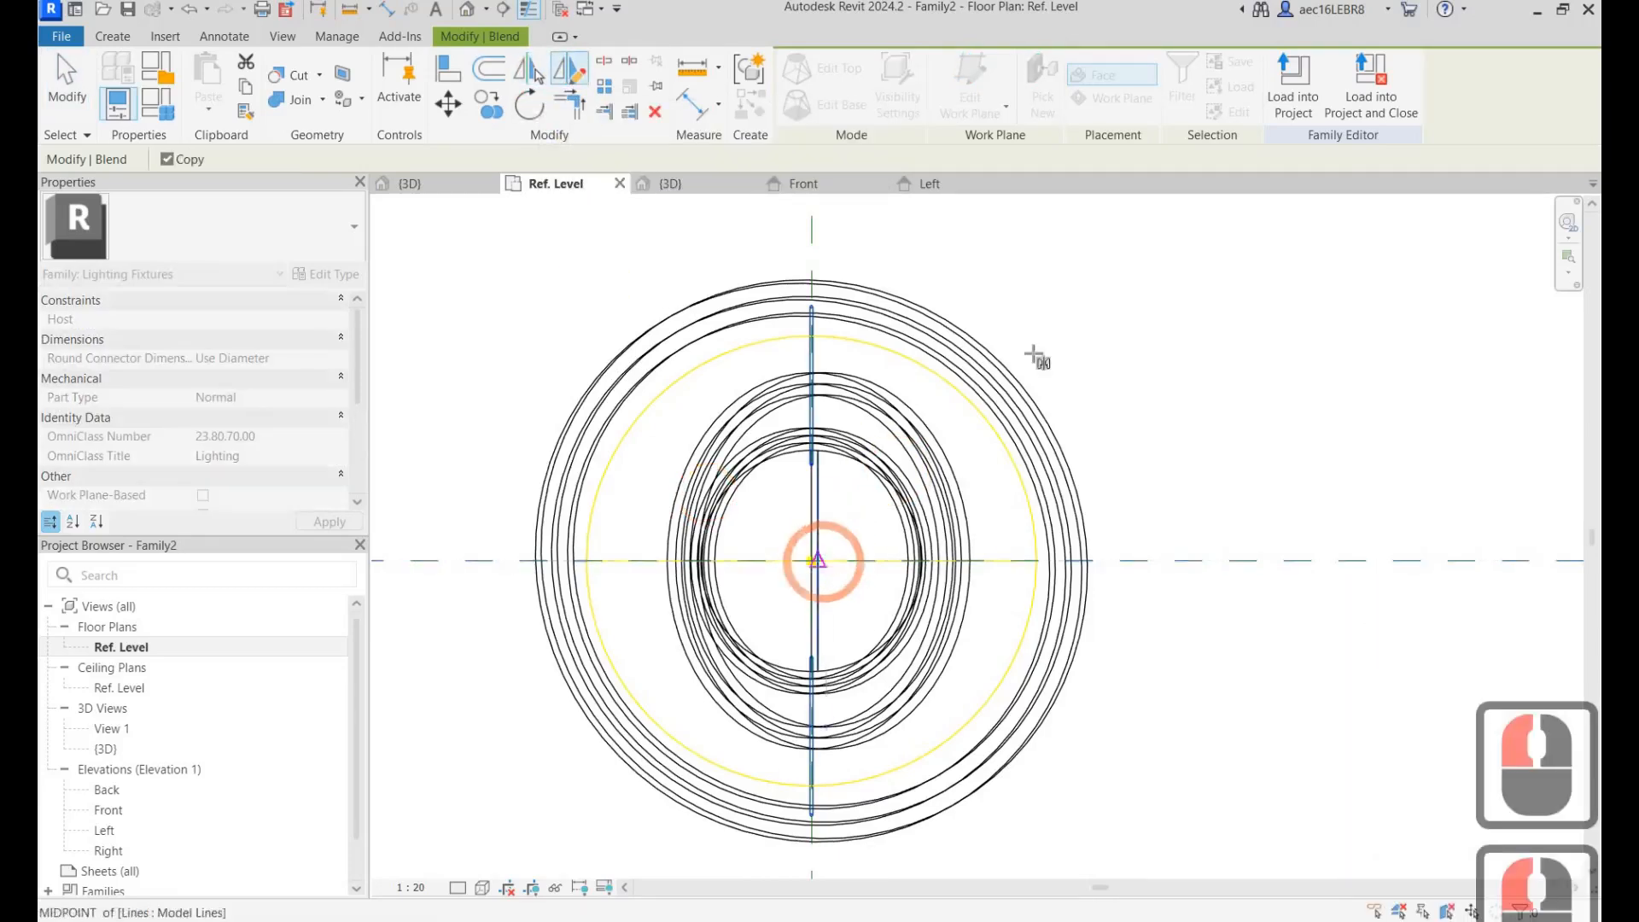
click(1023, 347)
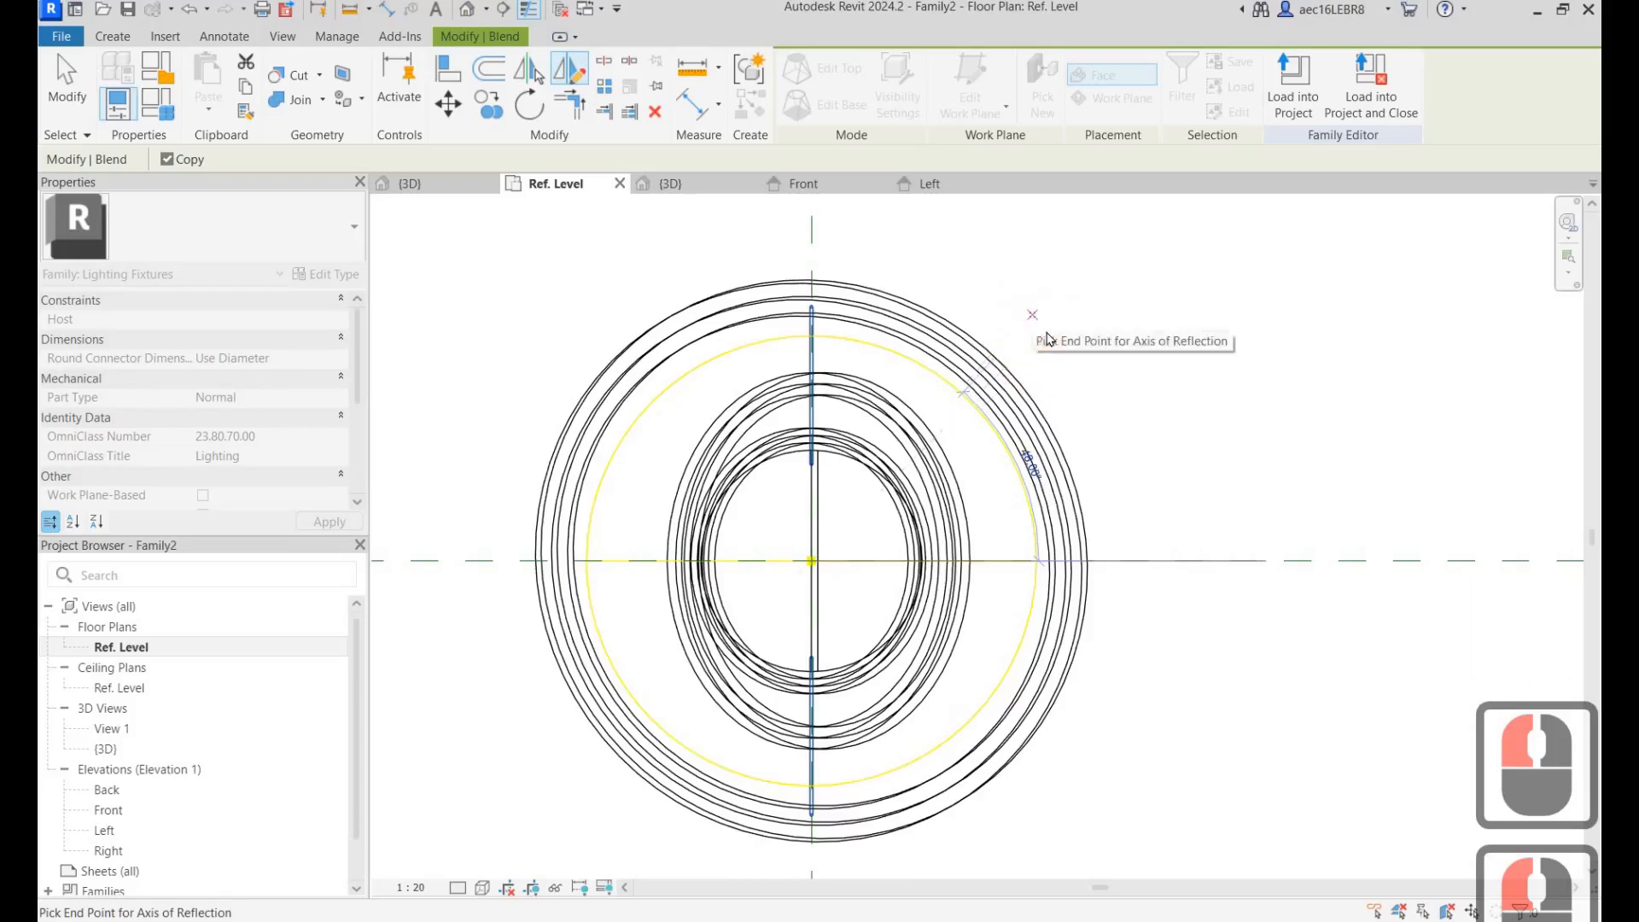
click(1046, 333)
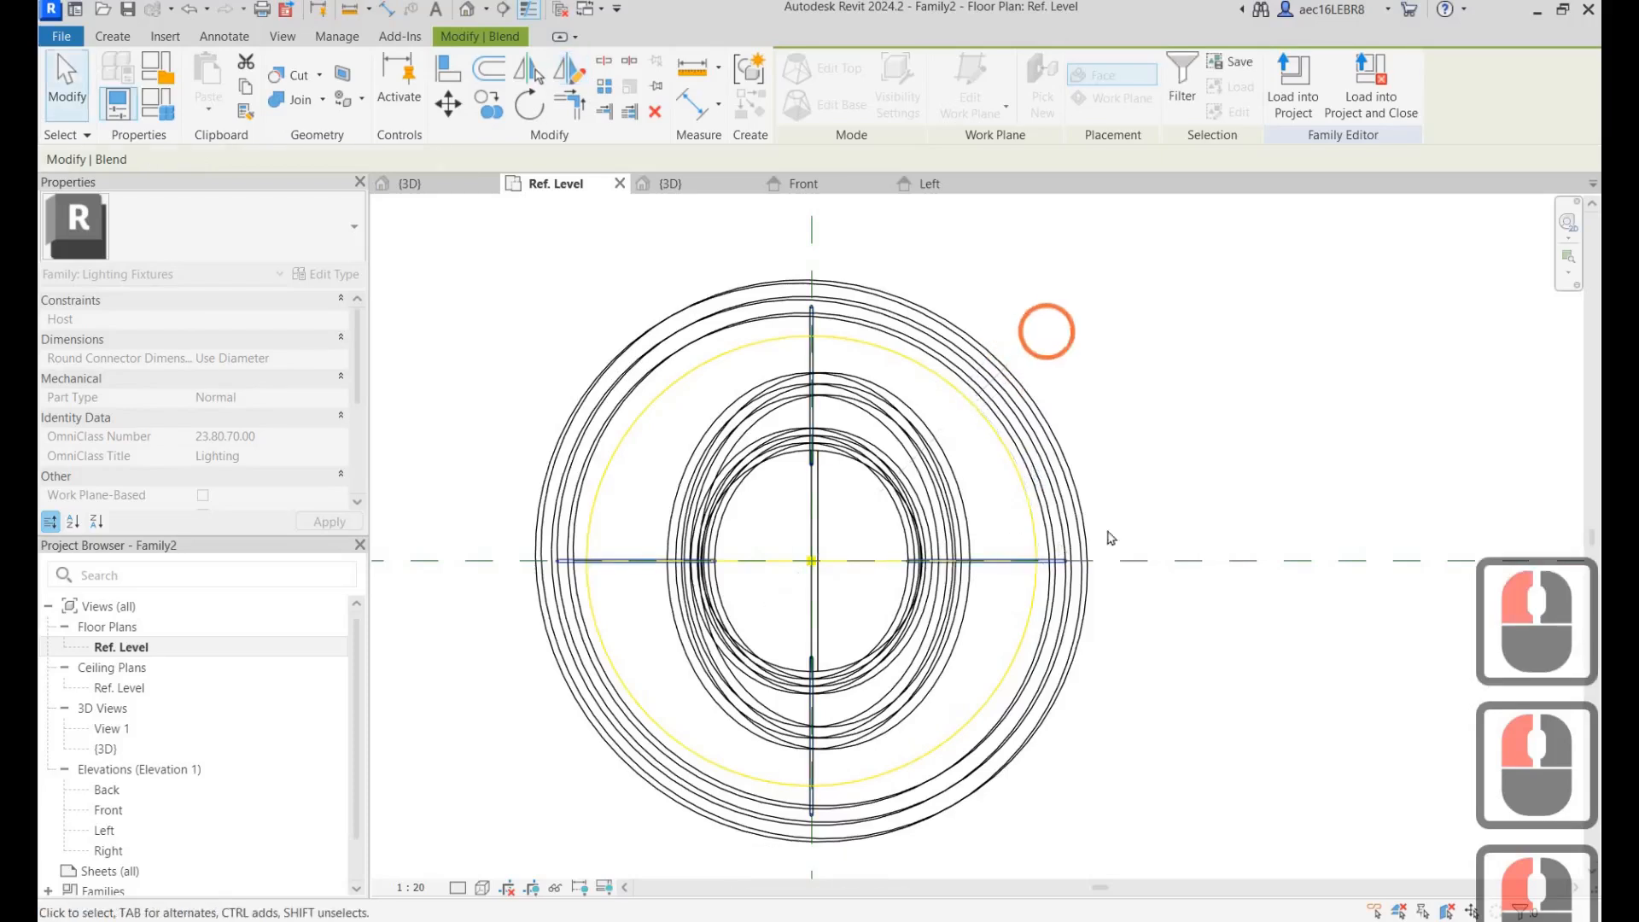
key(Escape)
In the Front elevation, extend the lower end of the left-hand cable into the large ring, to a first end of about 1247.5.
double_click(111, 808)
click(776, 432)
scroll(452, 669, up, 3)
scroll(452, 669, up, 1)
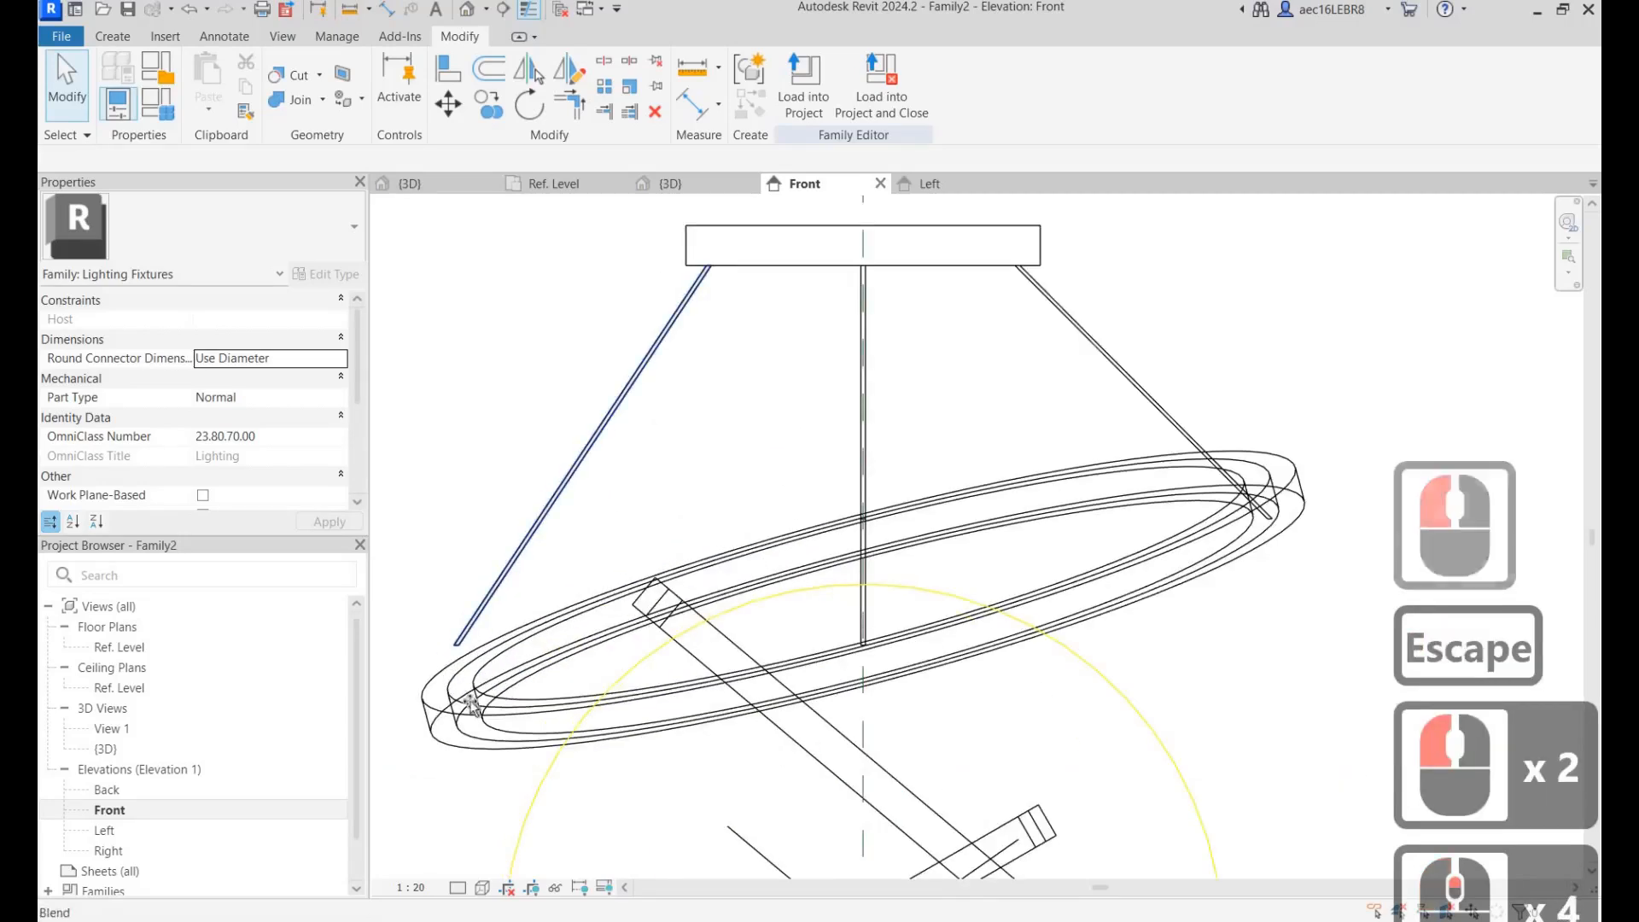
click(456, 647)
scroll(448, 651, up, 5)
drag(478, 747, 418, 632)
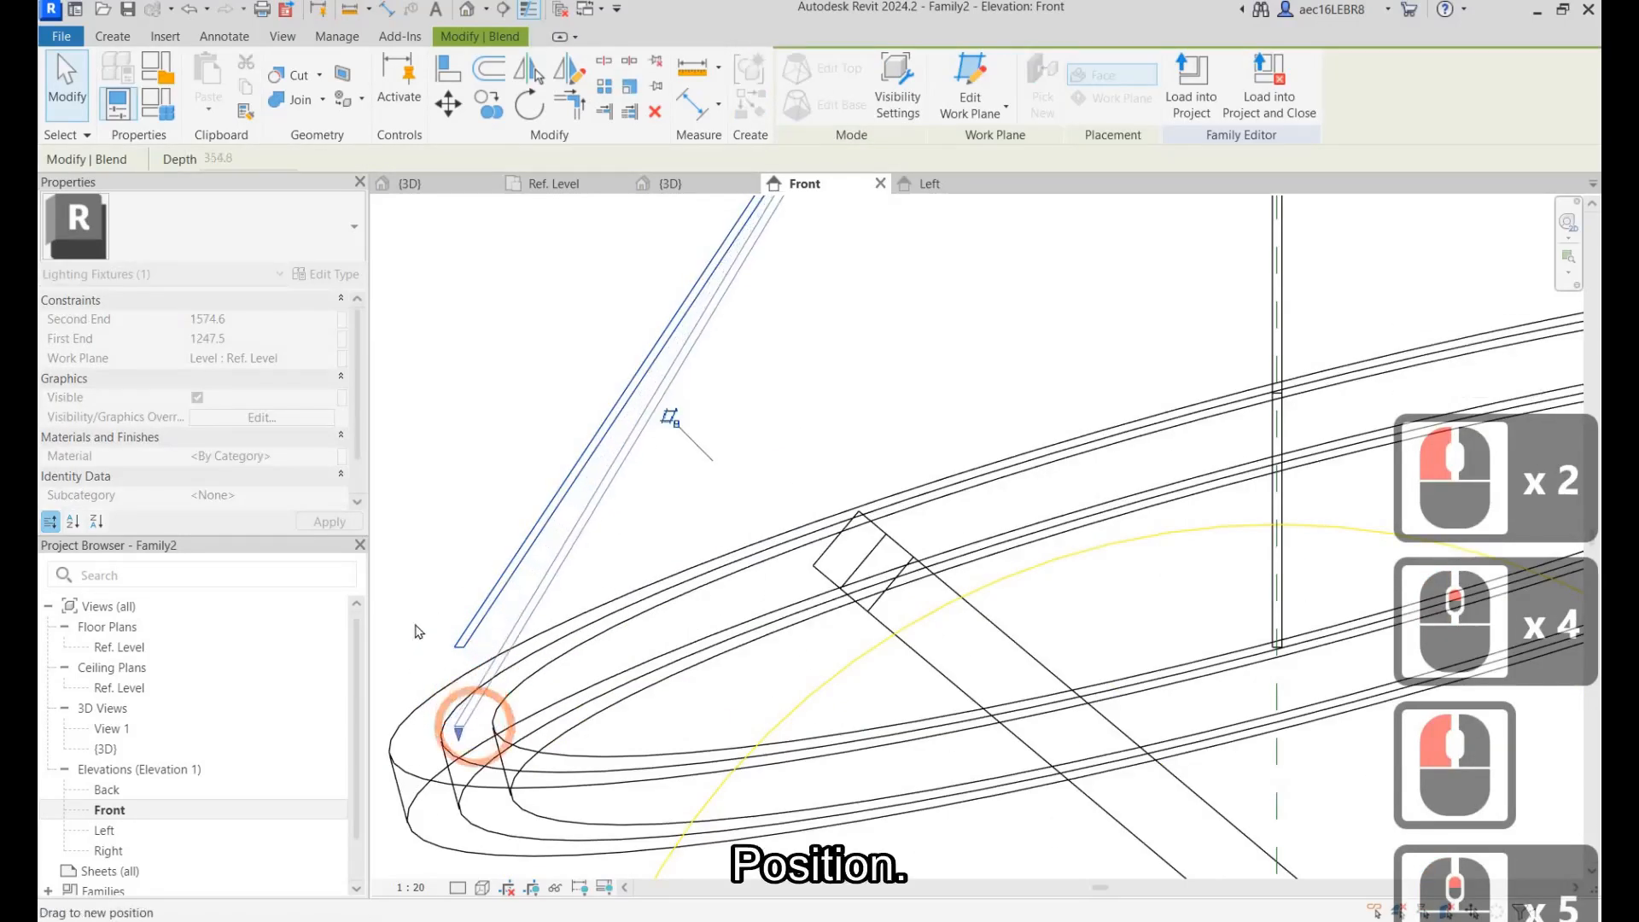
key(Escape)
scroll(418, 631, down, 6)
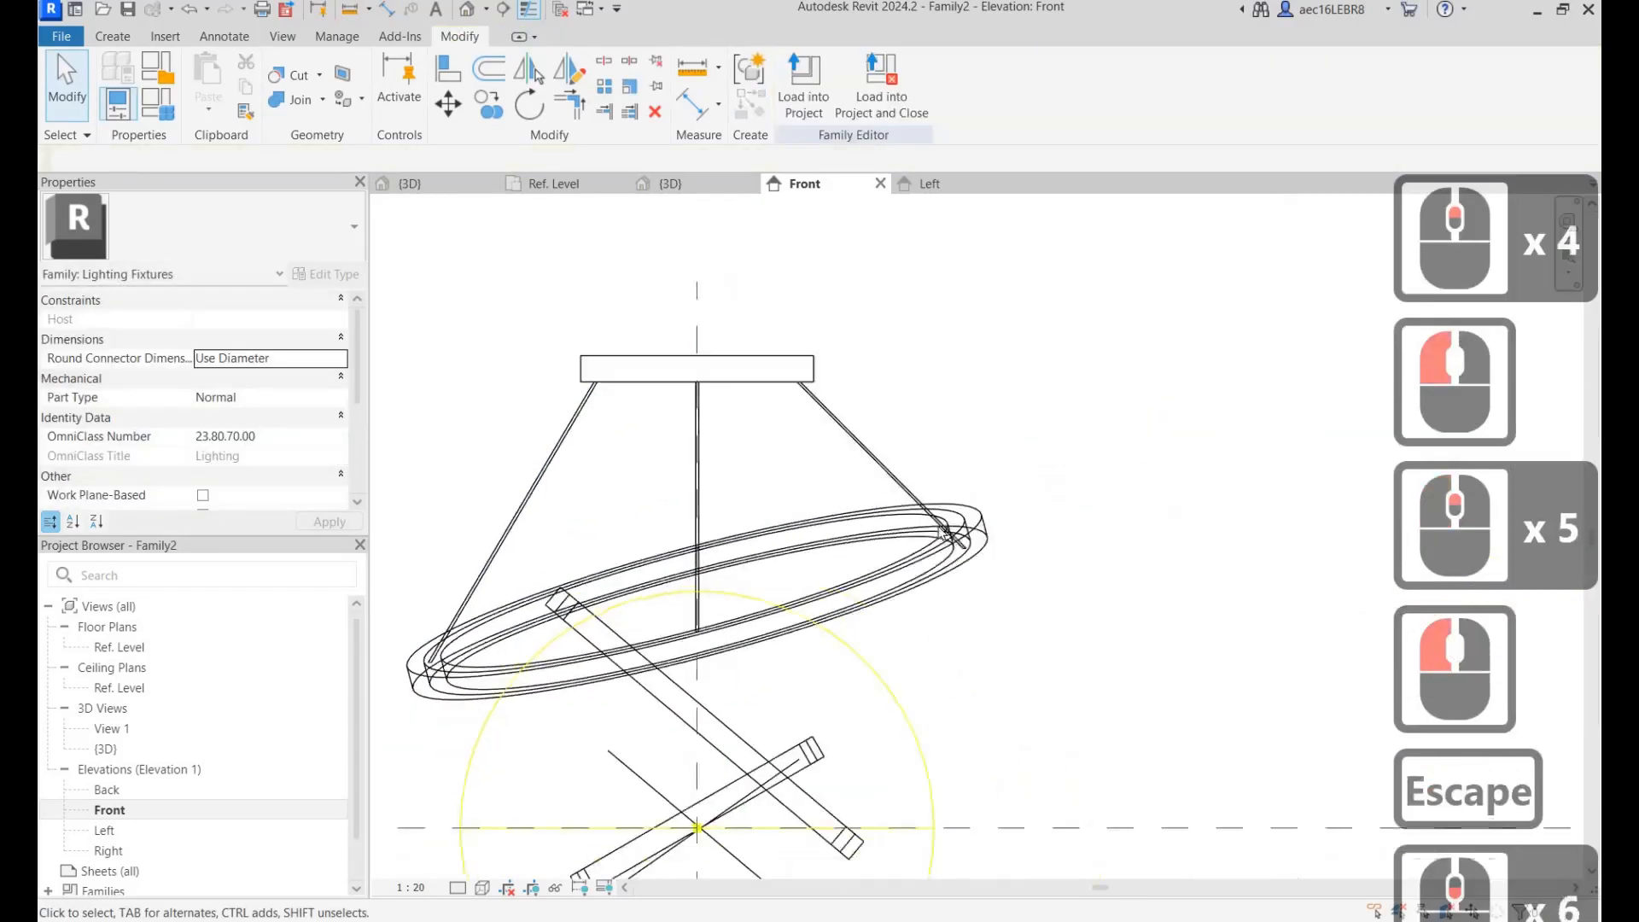
Raise the lower end of the right-hand cable to sit in the large ring, at a depth of about 198.4, and check the cables in 3D.
click(958, 543)
scroll(1021, 538, up, 3)
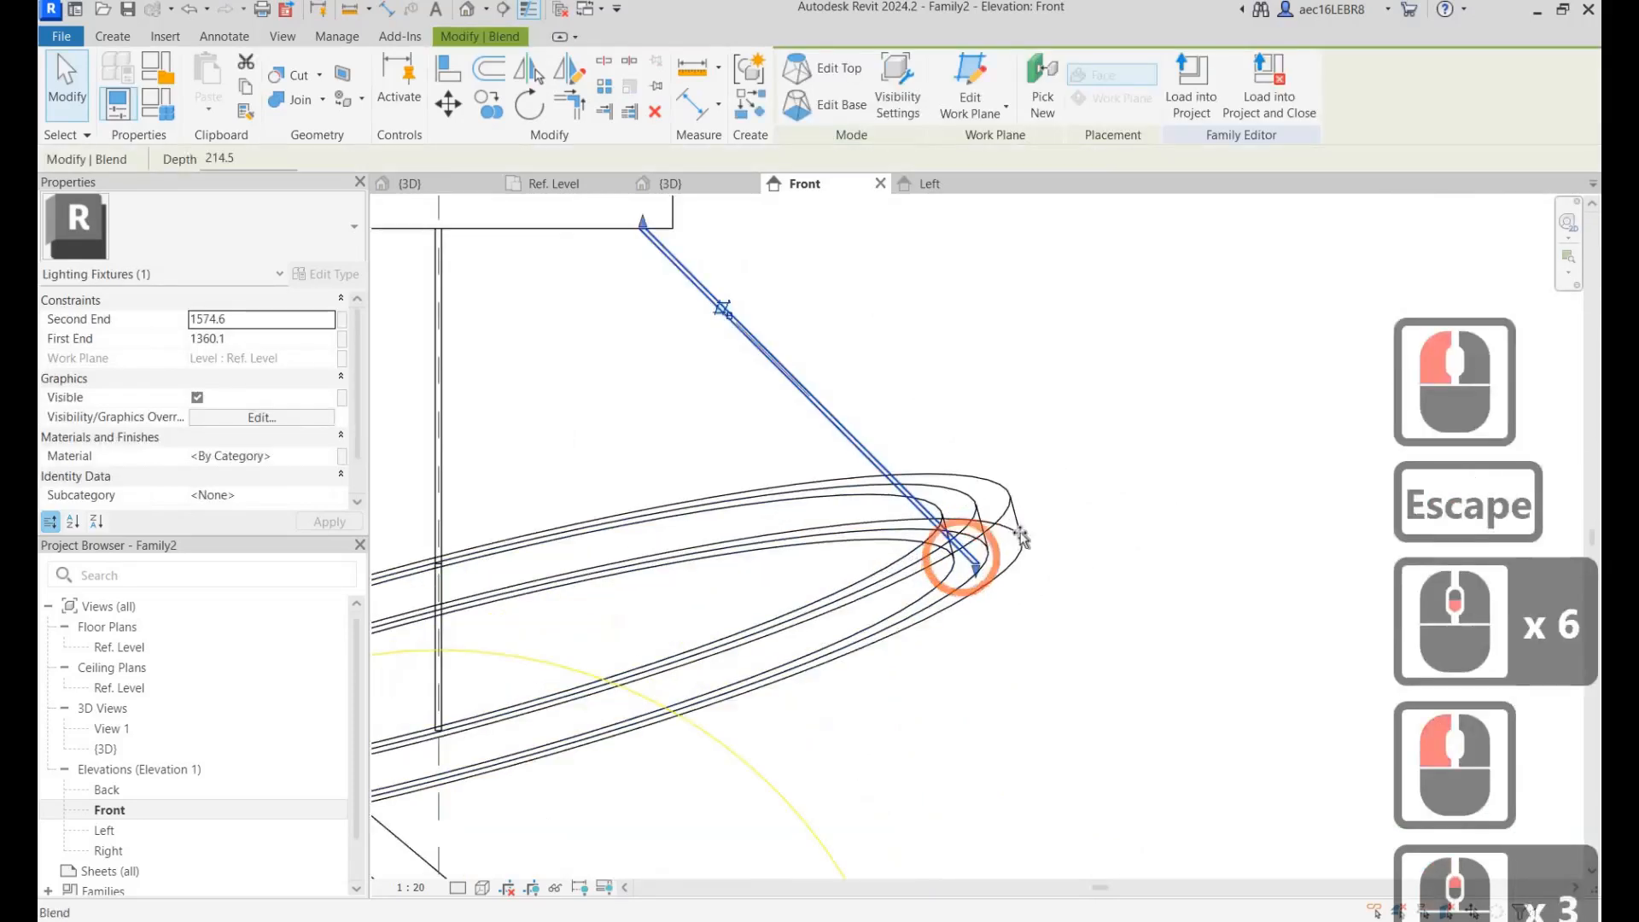
drag(998, 551, 1058, 479)
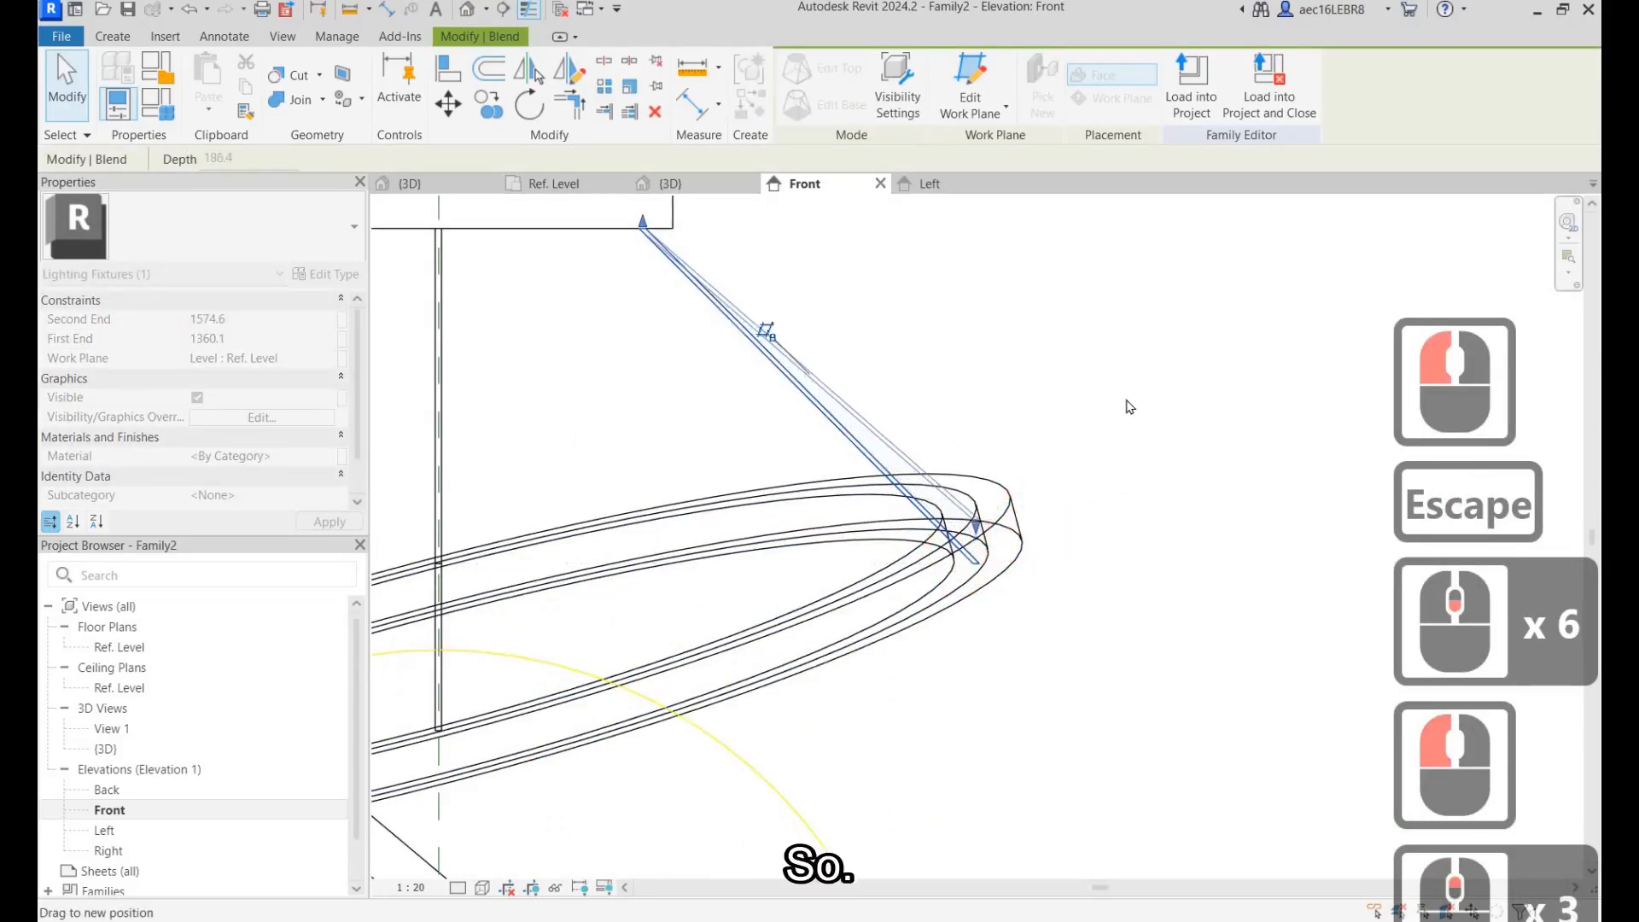
drag(1131, 408, 1131, 407)
key(Escape)
scroll(1131, 407, down, 9)
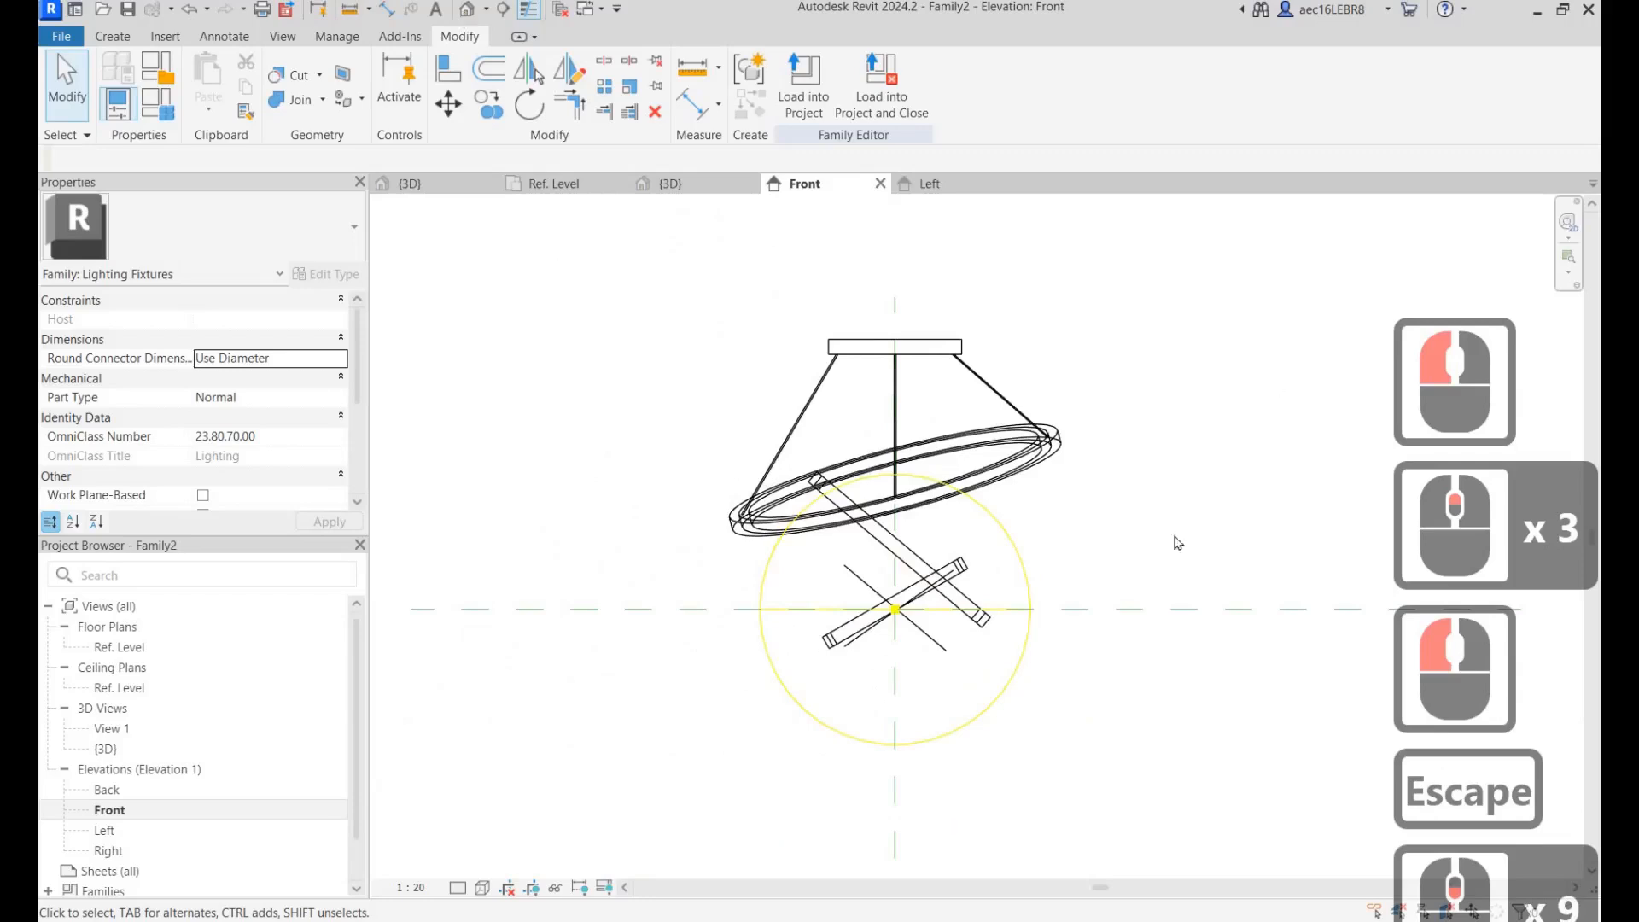
click(466, 10)
shift+middle_drag(1184, 554, 688, 578)
scroll(683, 570, down, 4)
shift+middle_drag(933, 535, 854, 465)
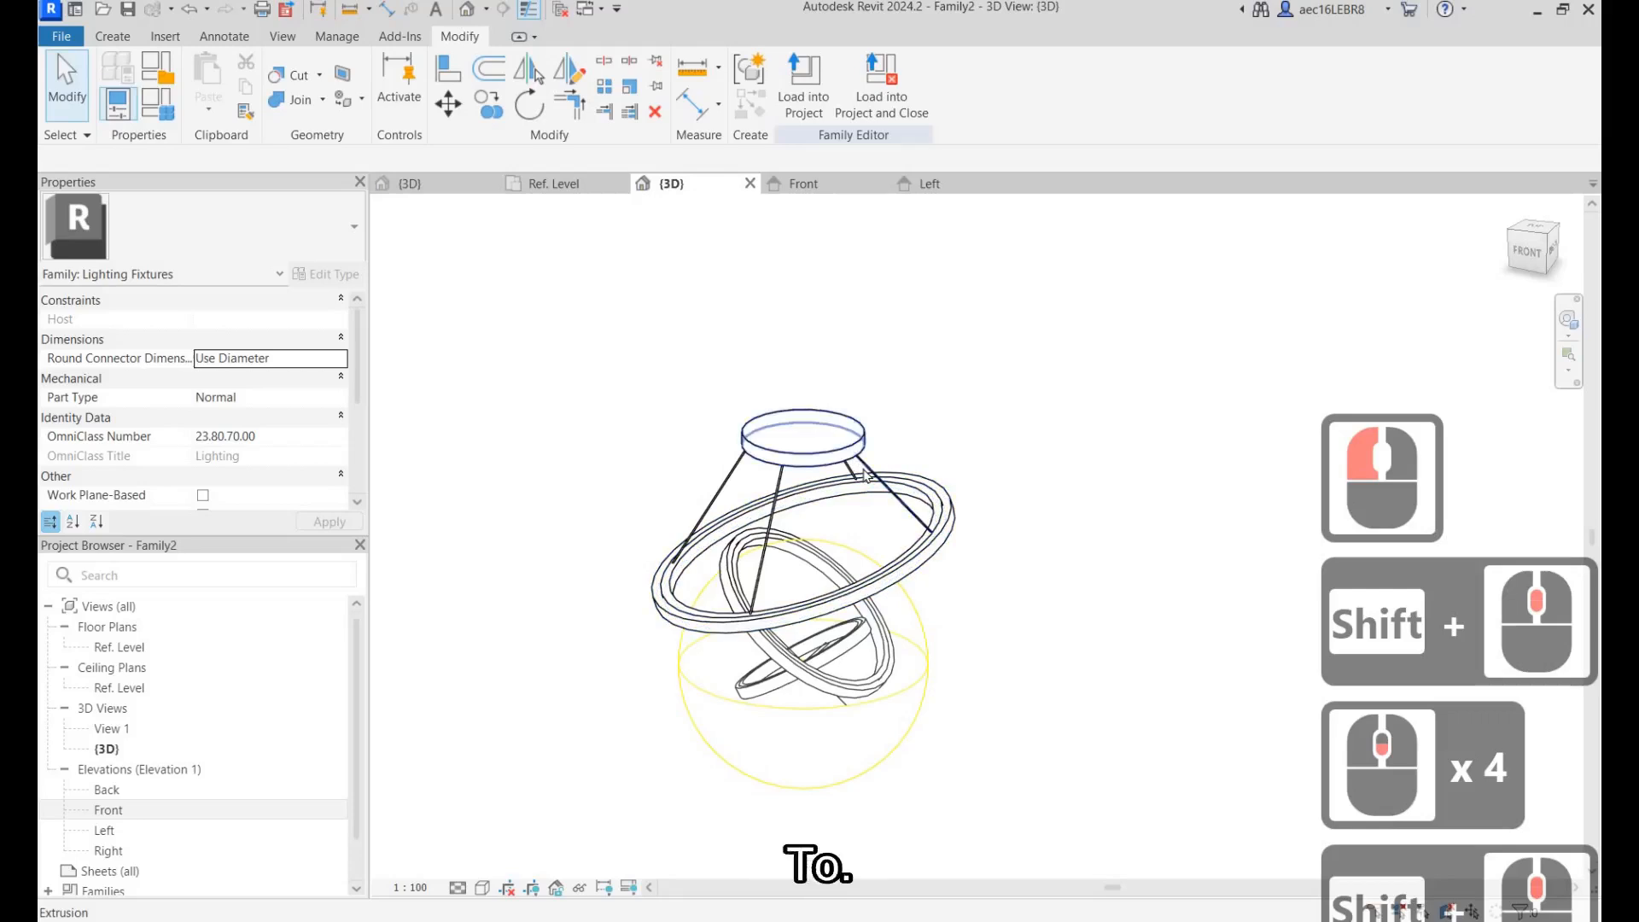
In the Ref. Level floor plan, start a Blend and draw its base circle with radius 2 on the vertical centre axis over the middle ring.
double_click(121, 647)
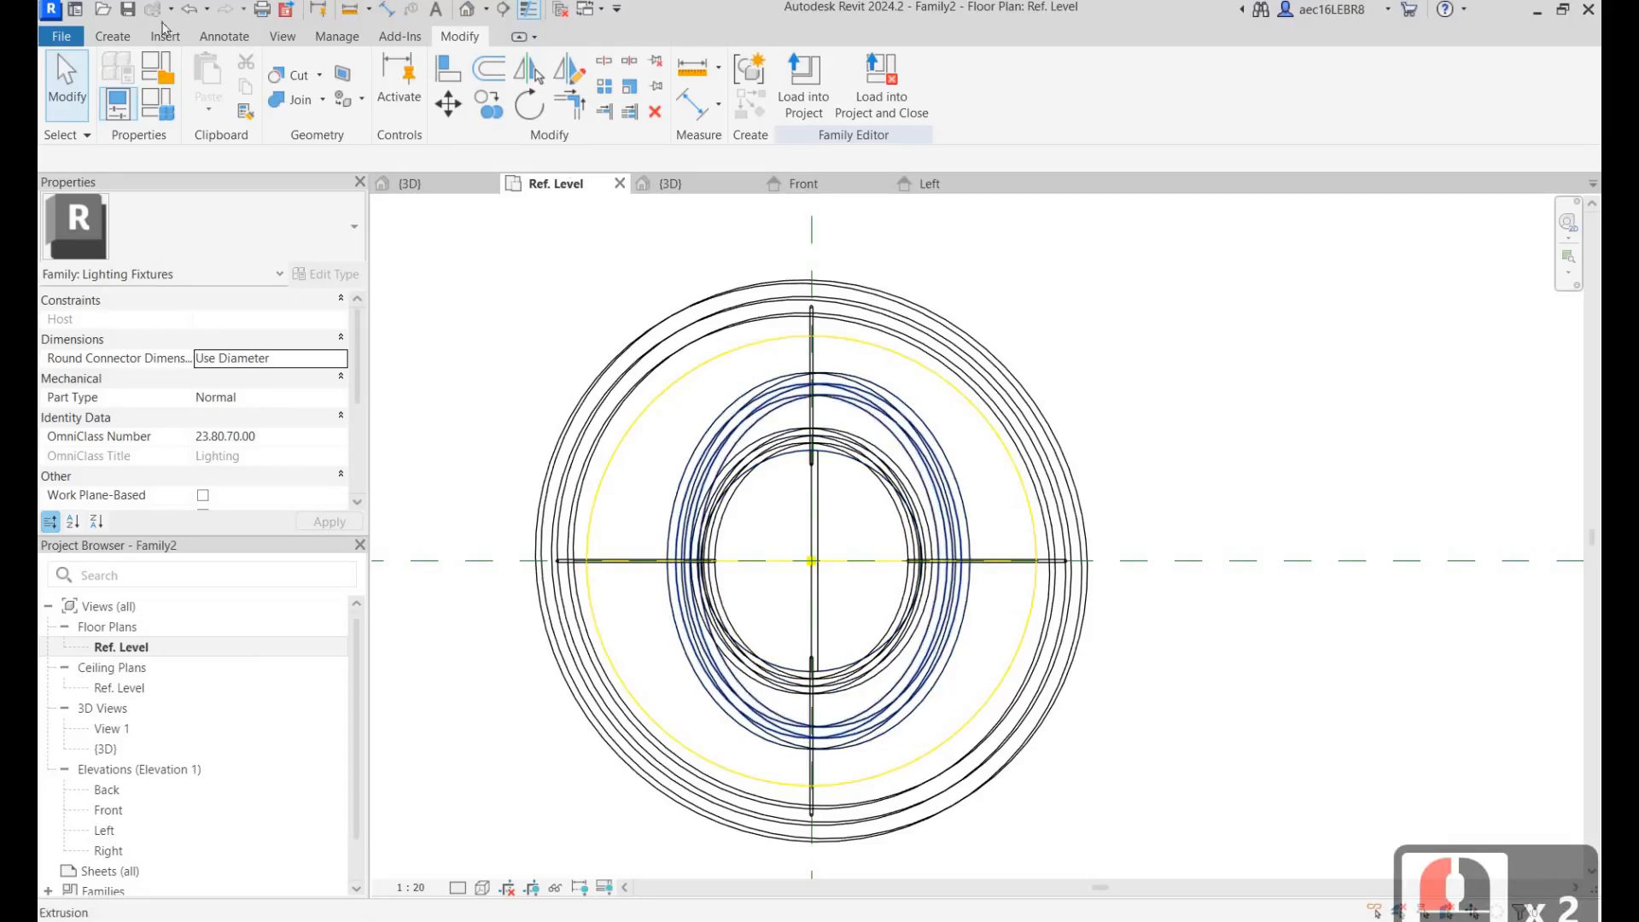
click(109, 38)
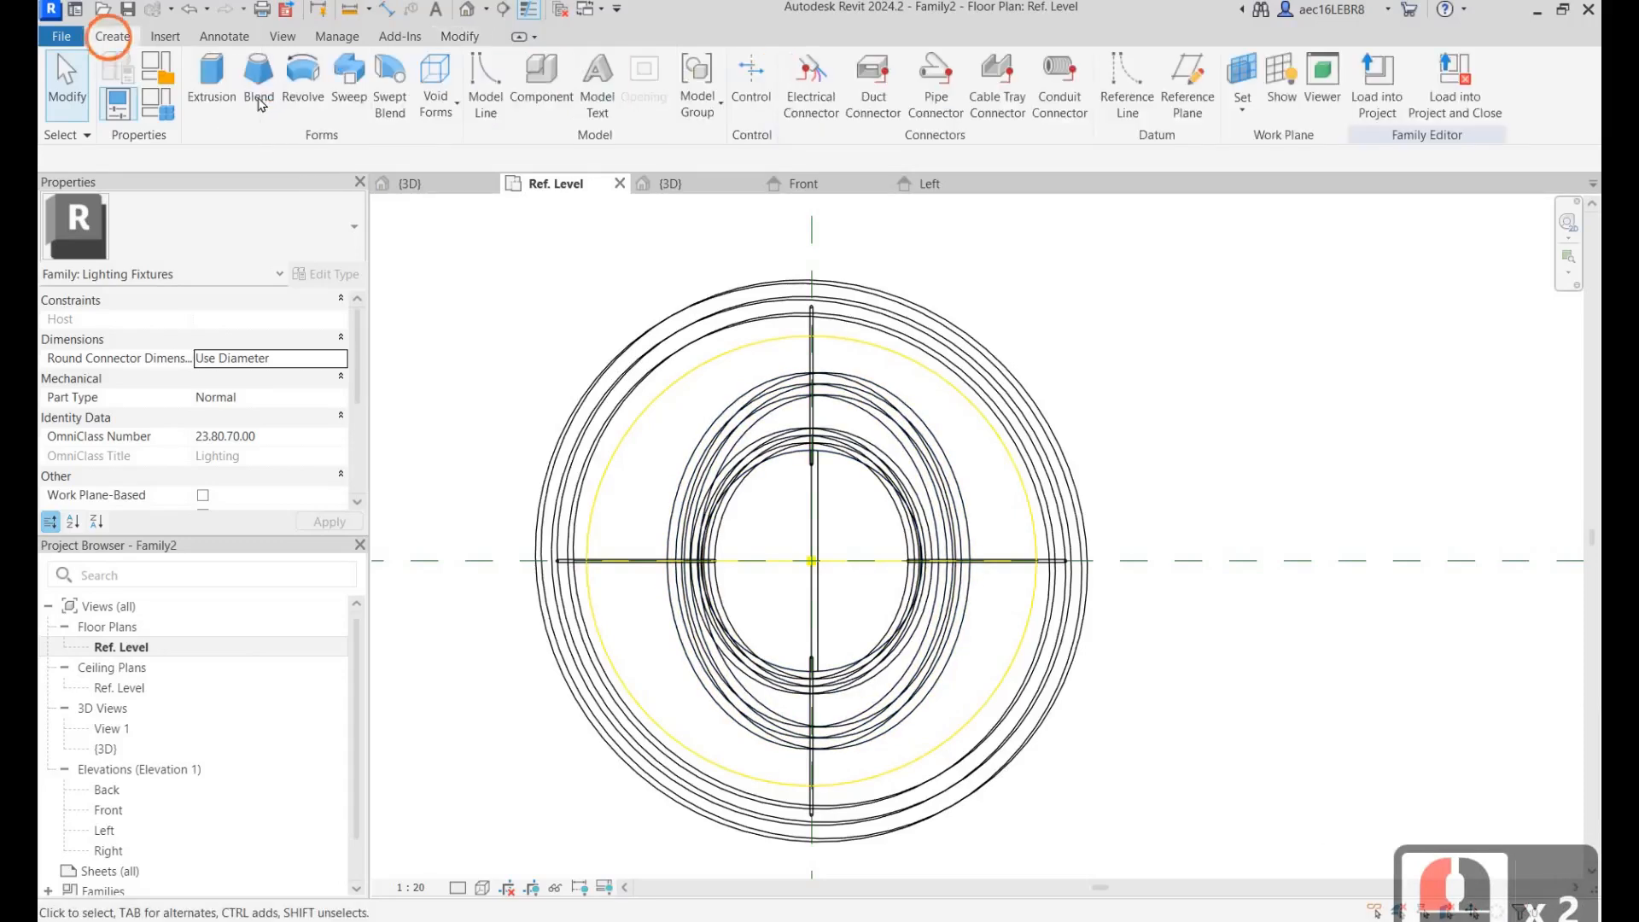
click(258, 77)
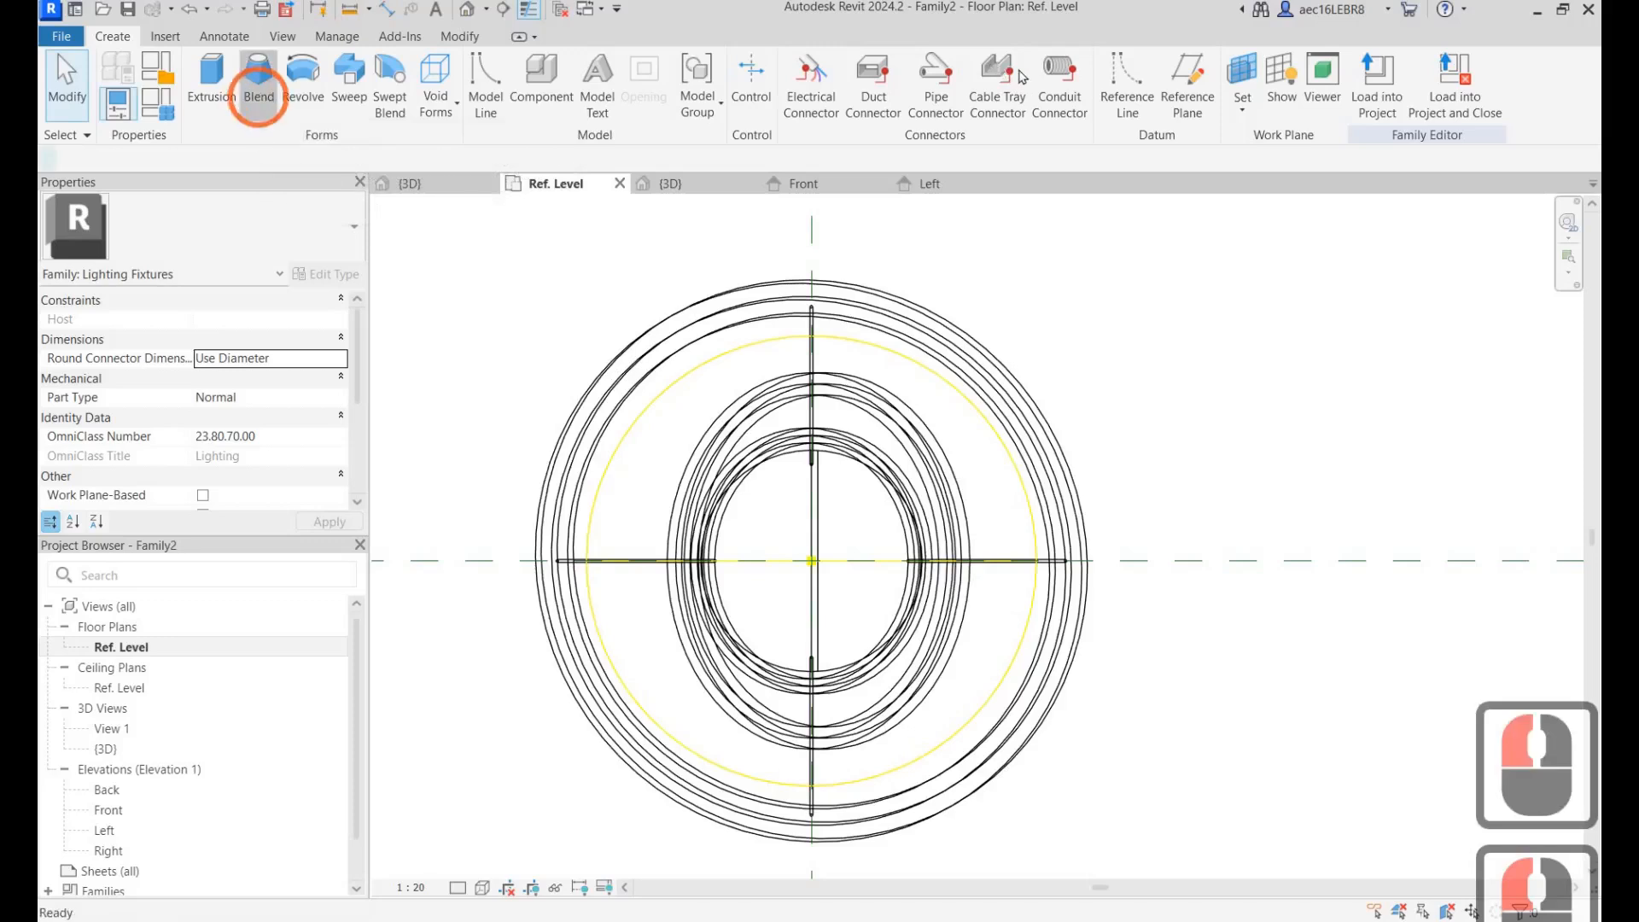
click(782, 394)
scroll(820, 359, up, 9)
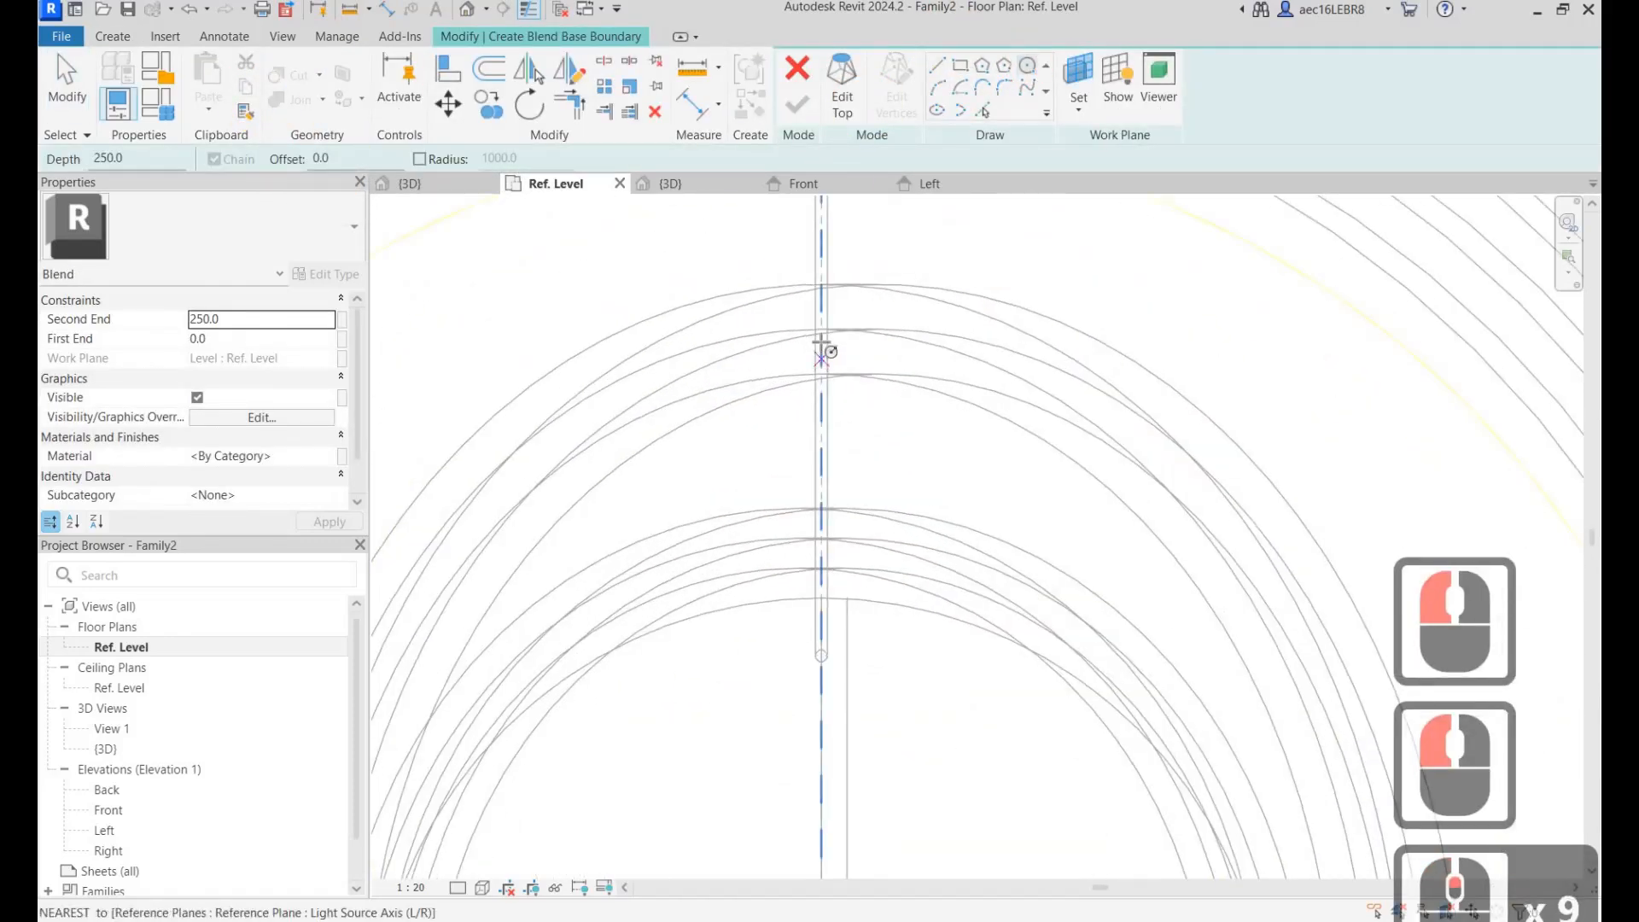
scroll(821, 352, down, 4)
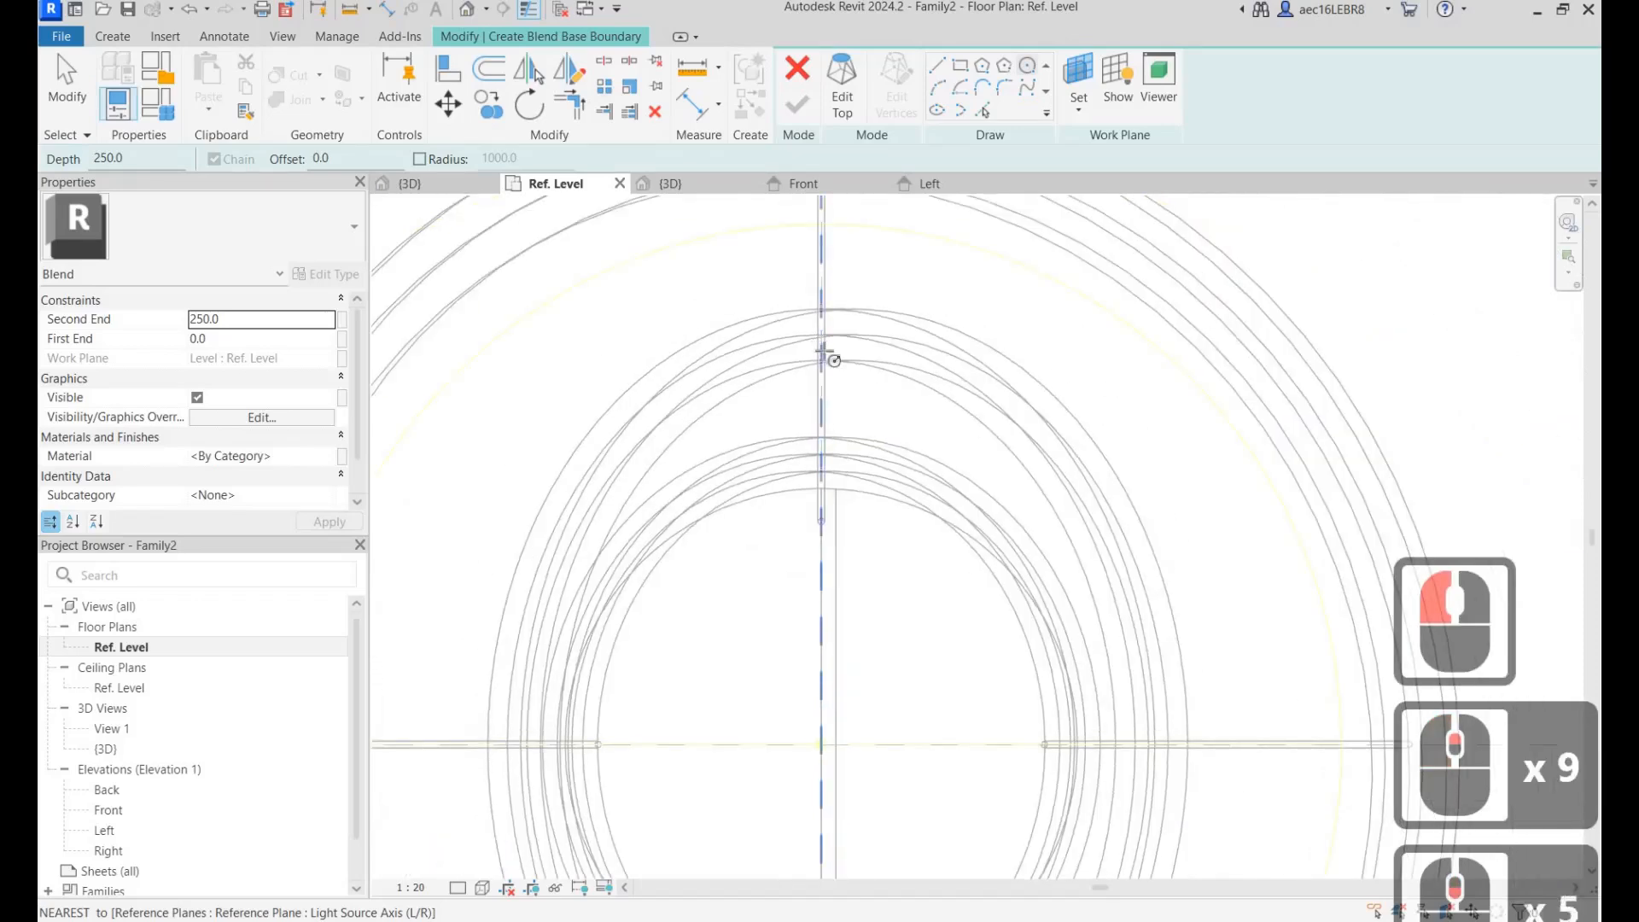
scroll(825, 352, down, 1)
scroll(822, 346, up, 8)
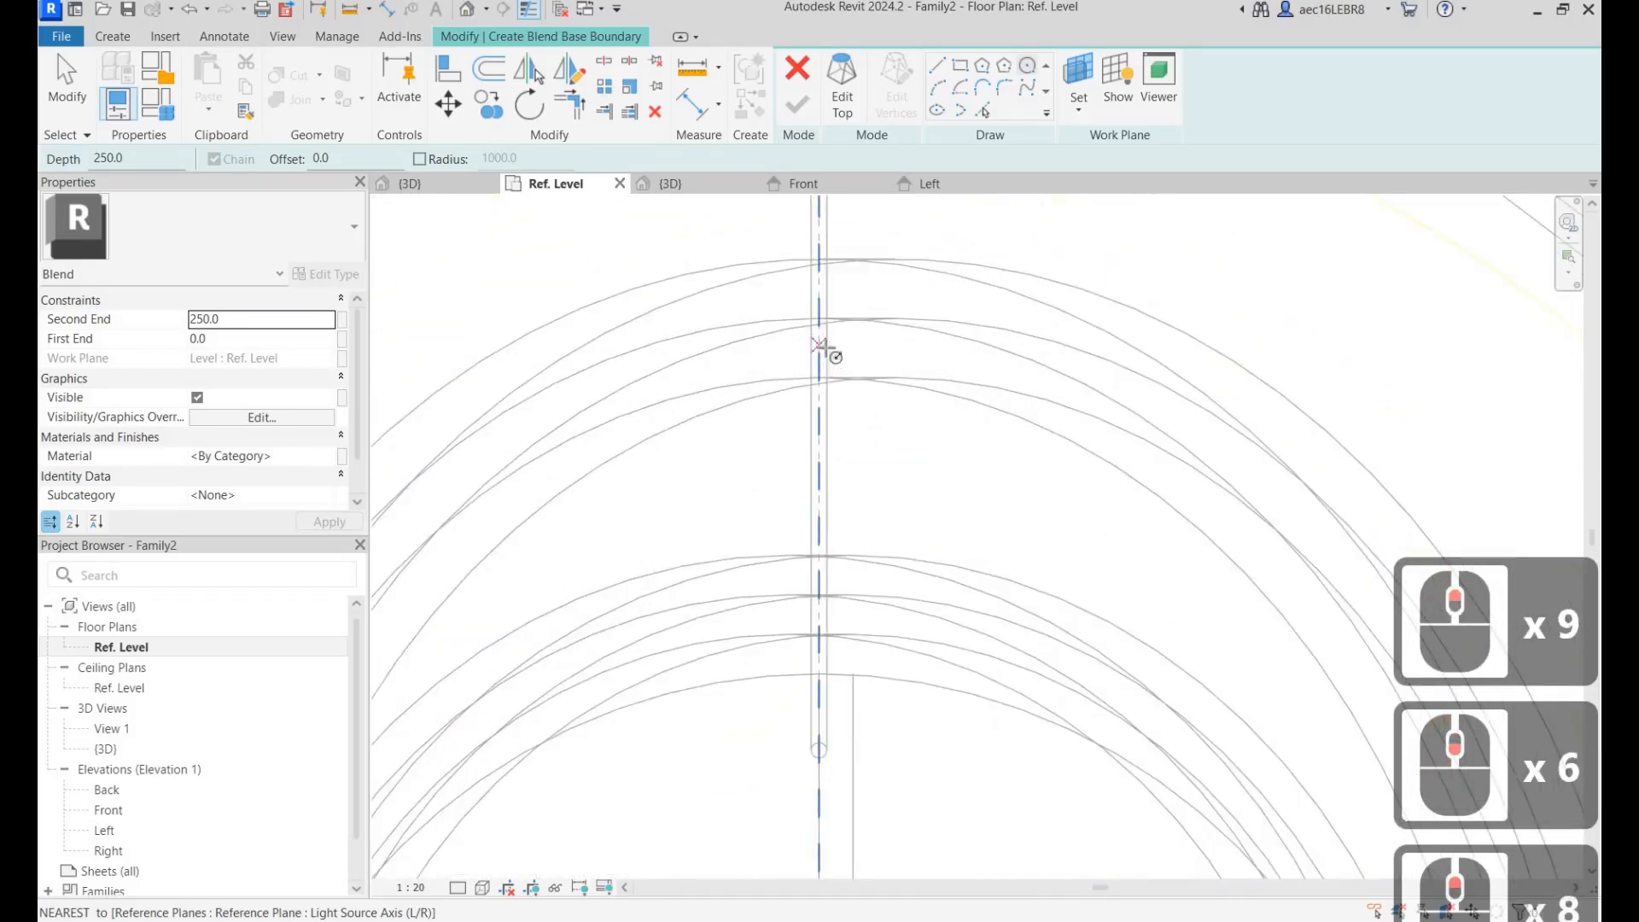
click(822, 346)
scroll(827, 348, up, 4)
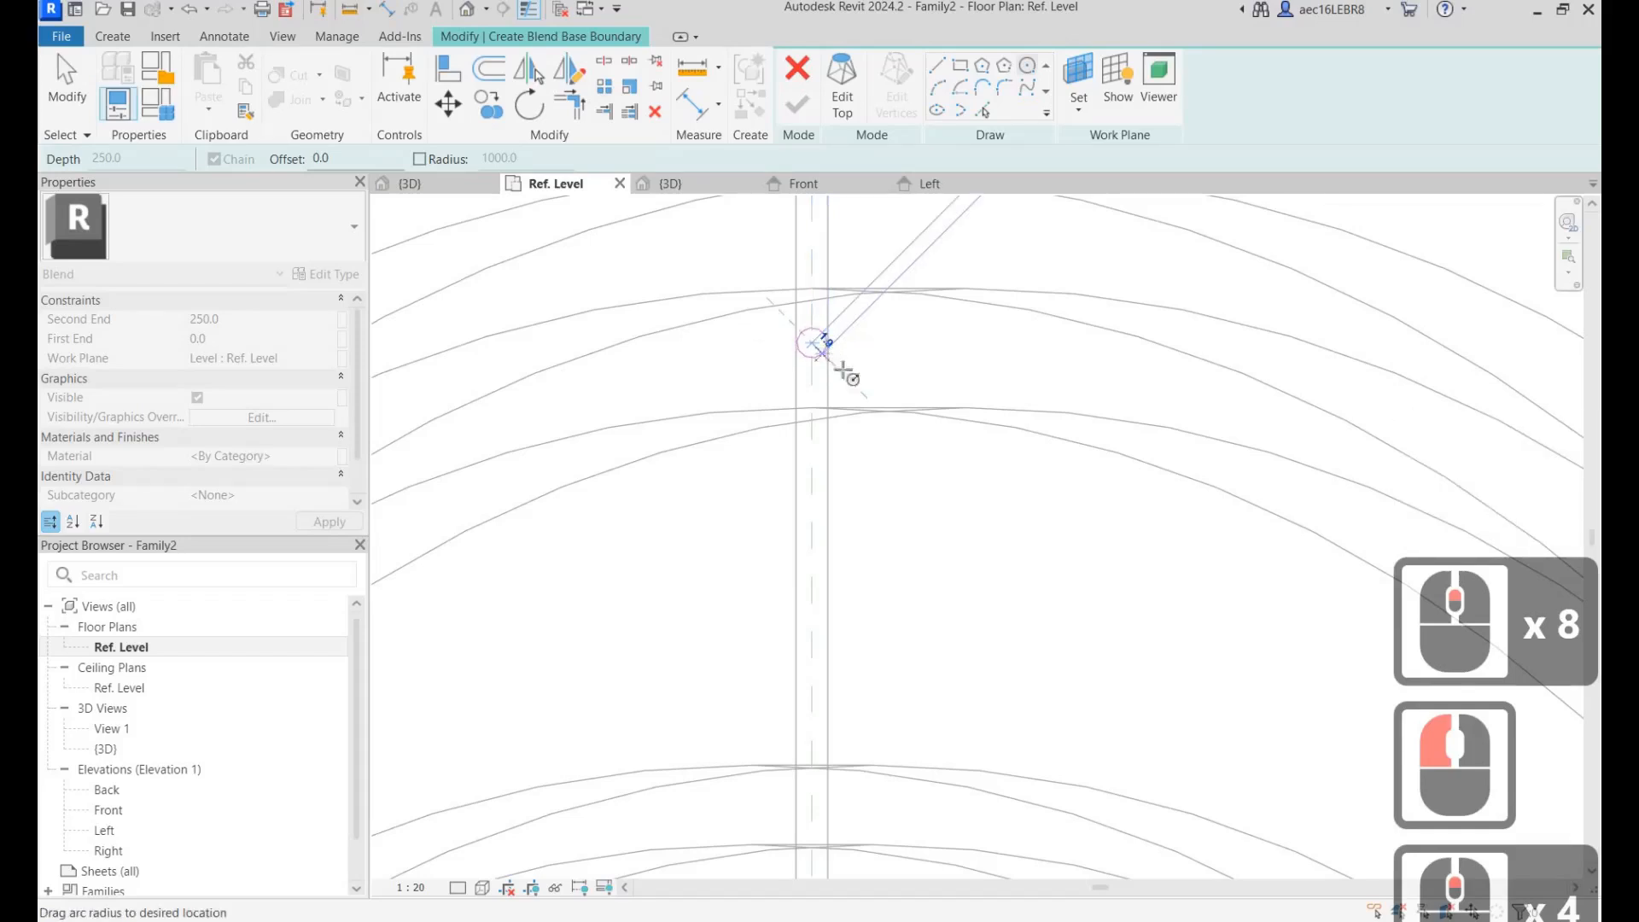
text(2)
key(Return)
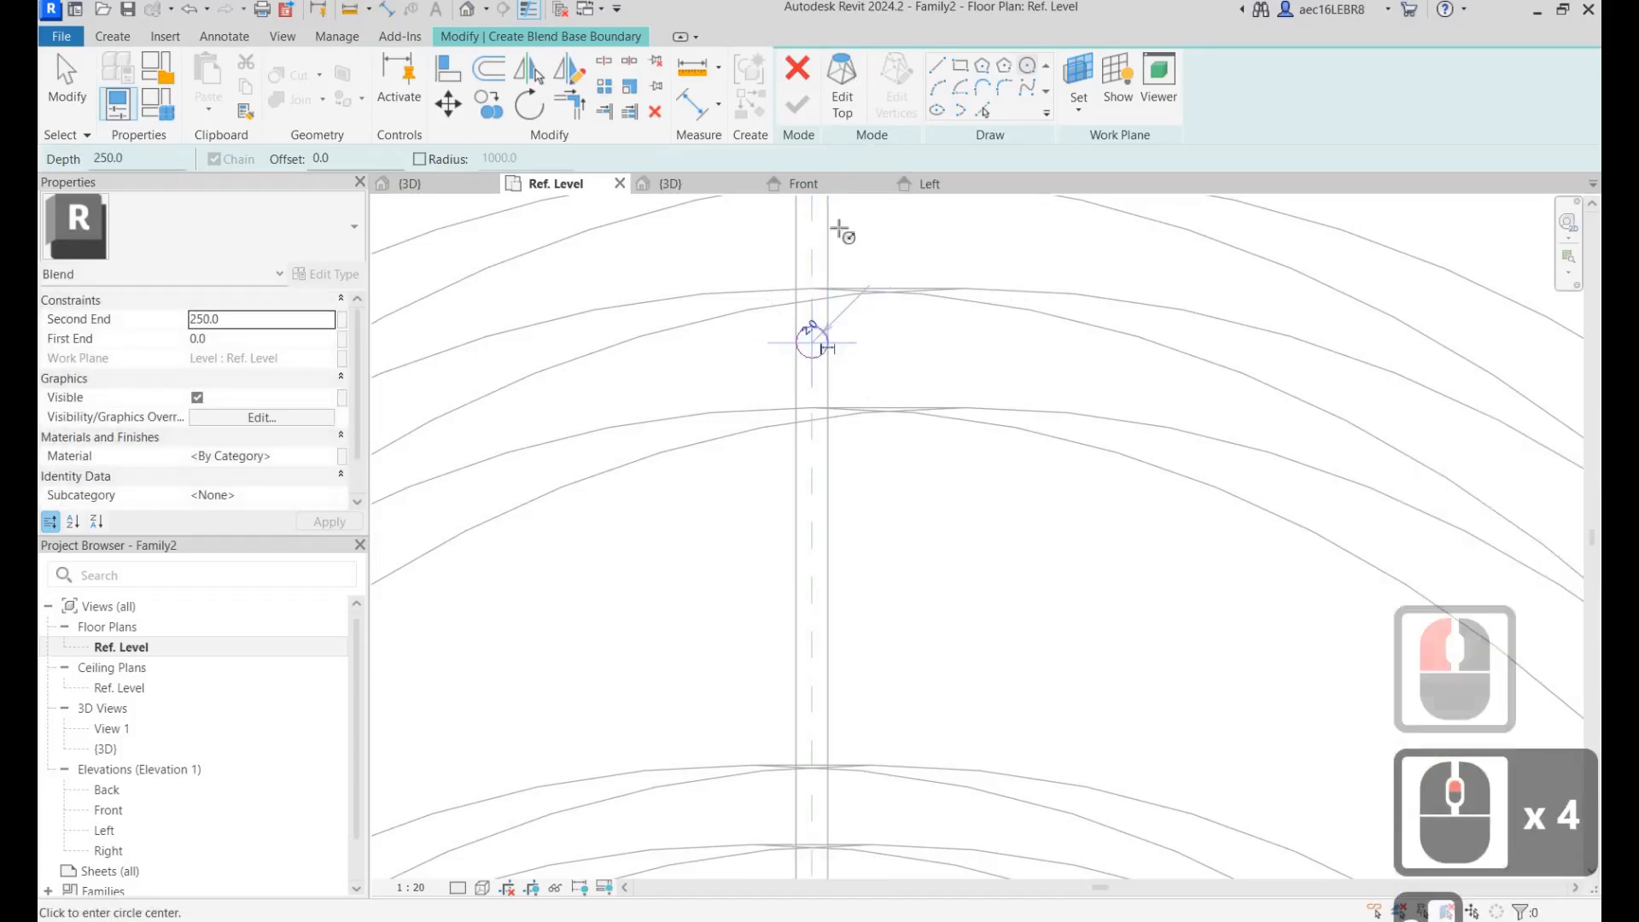
Draw the blend's top circle with radius 2 on the vertical centre axis, just inside the existing cable's inner end, and finish the blend.
click(843, 88)
scroll(838, 567, down, 7)
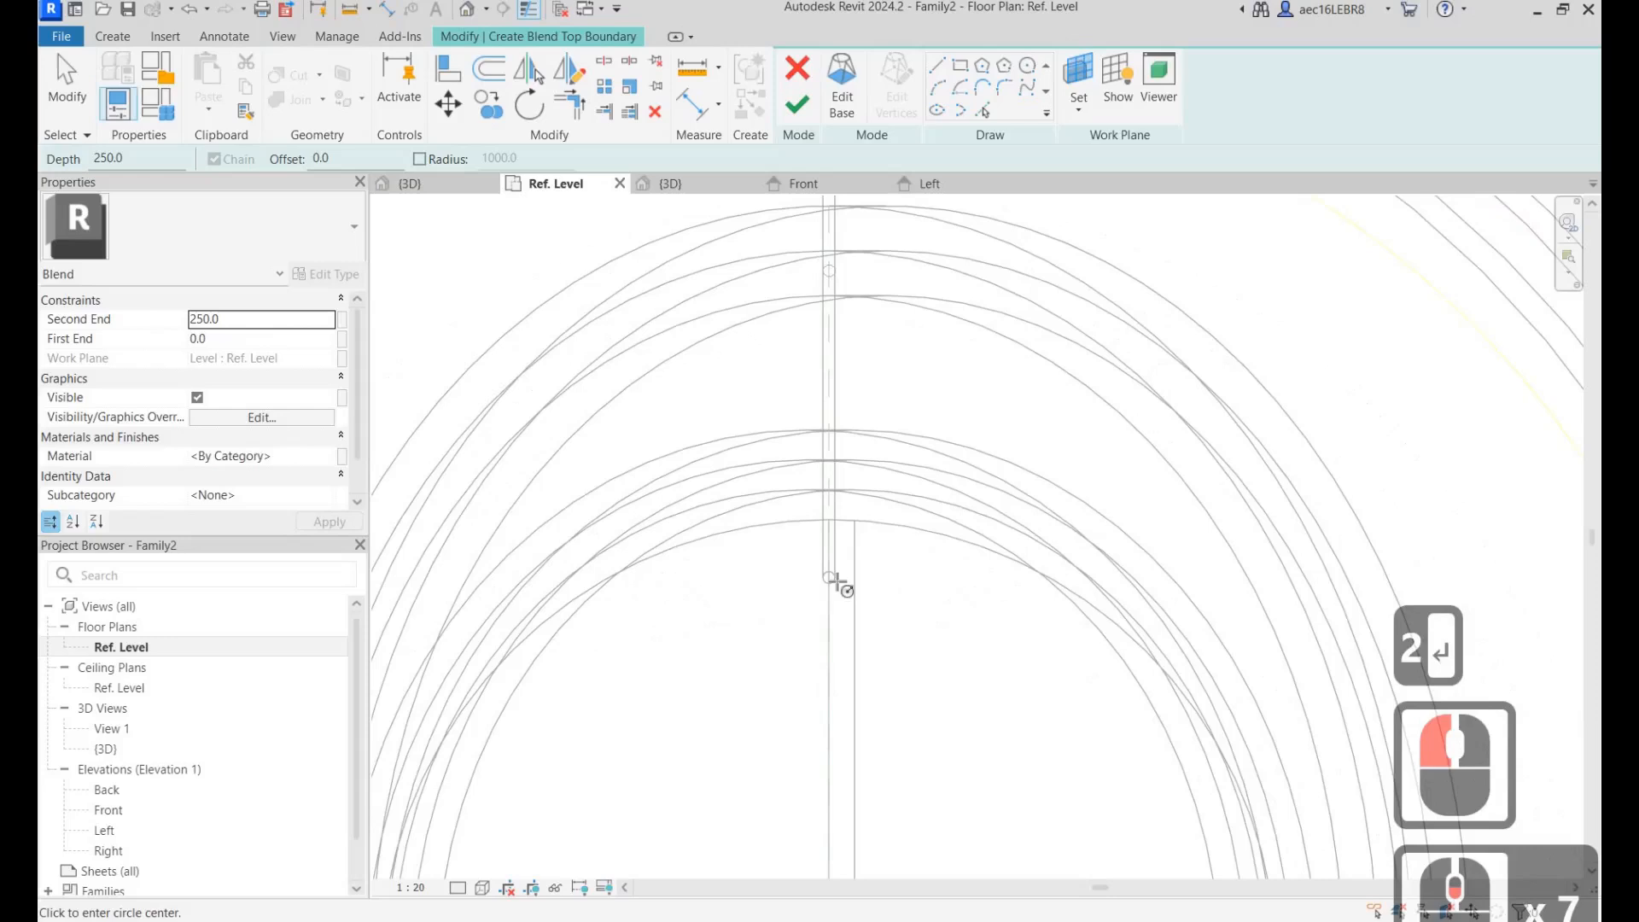
scroll(839, 589, down, 2)
scroll(833, 589, up, 3)
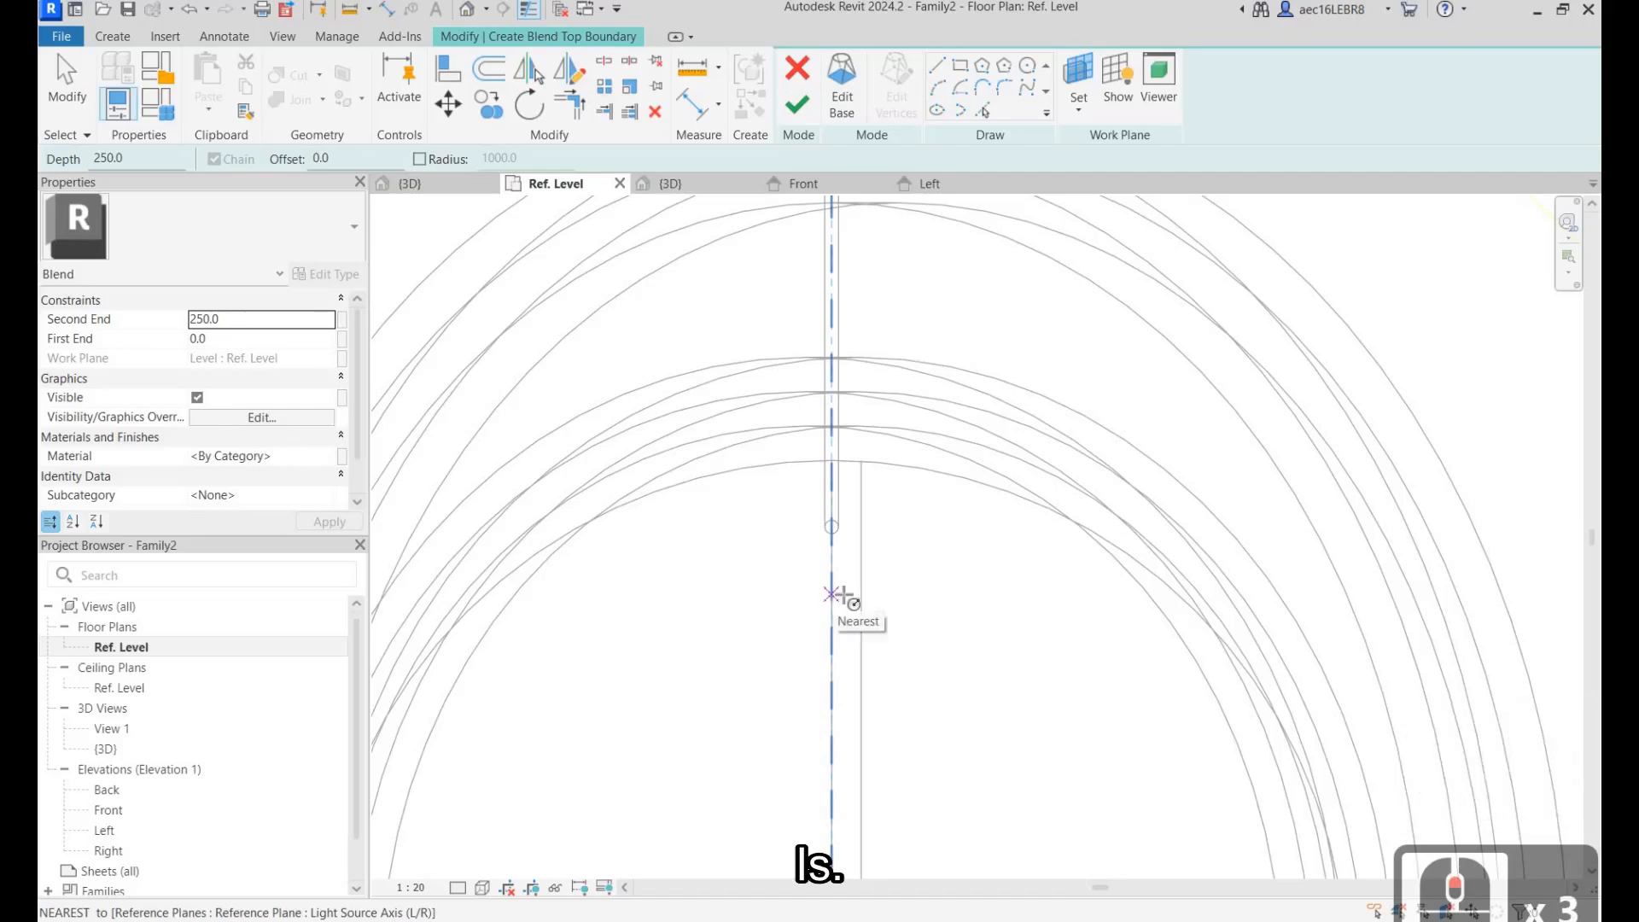
click(835, 595)
click(847, 601)
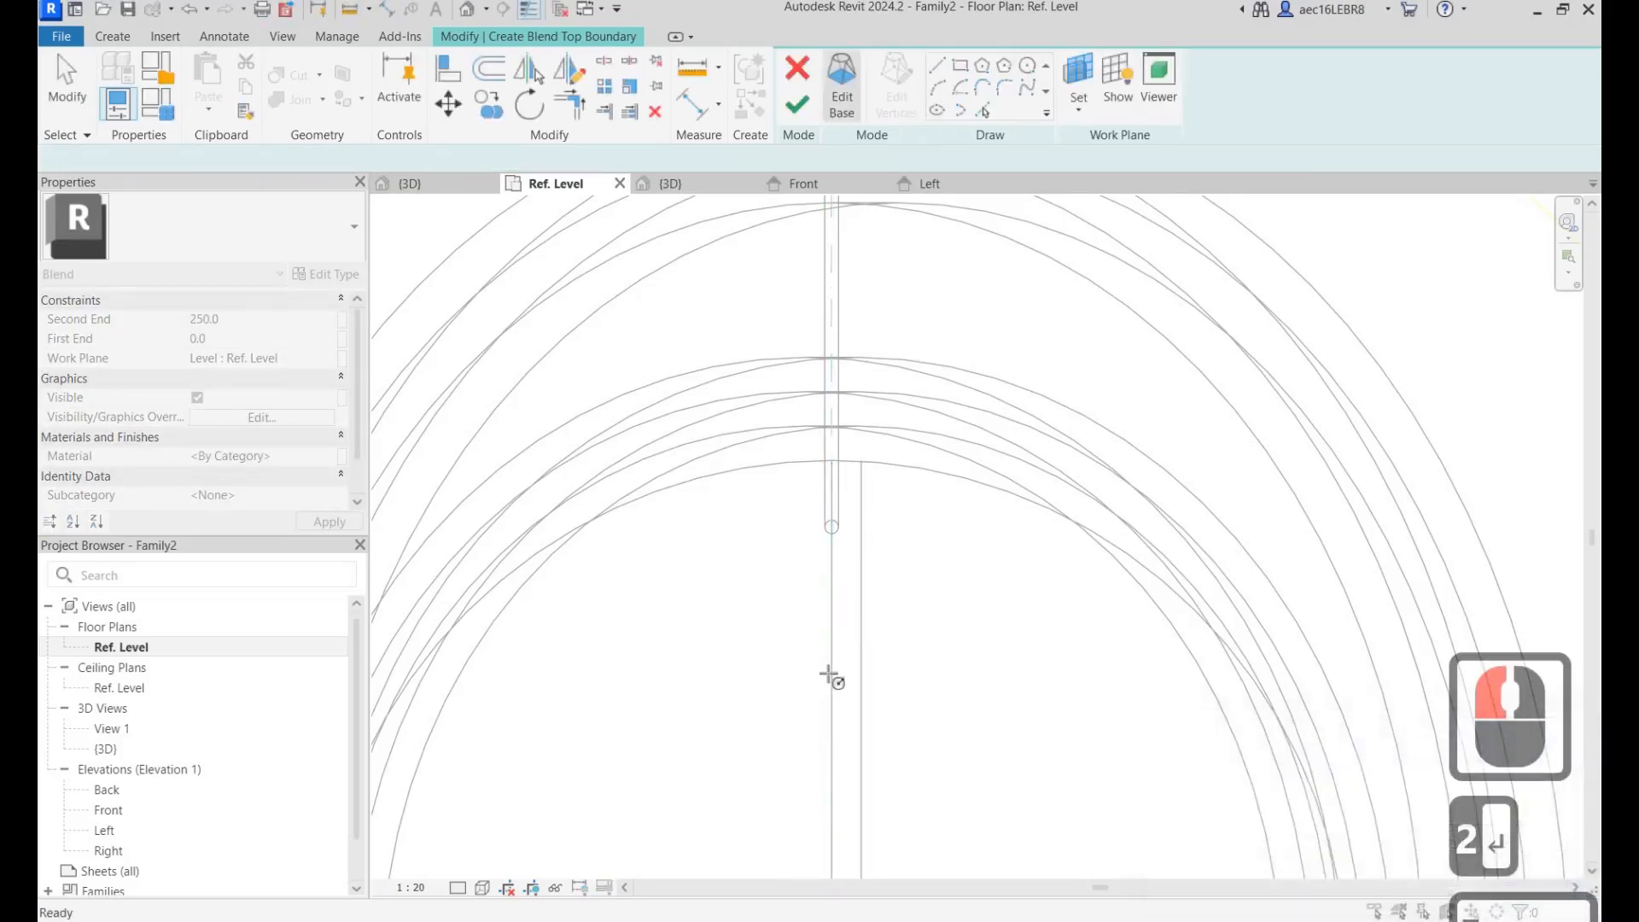
click(1027, 65)
scroll(829, 674, up, 3)
scroll(843, 630, up, 1)
scroll(844, 630, down, 1)
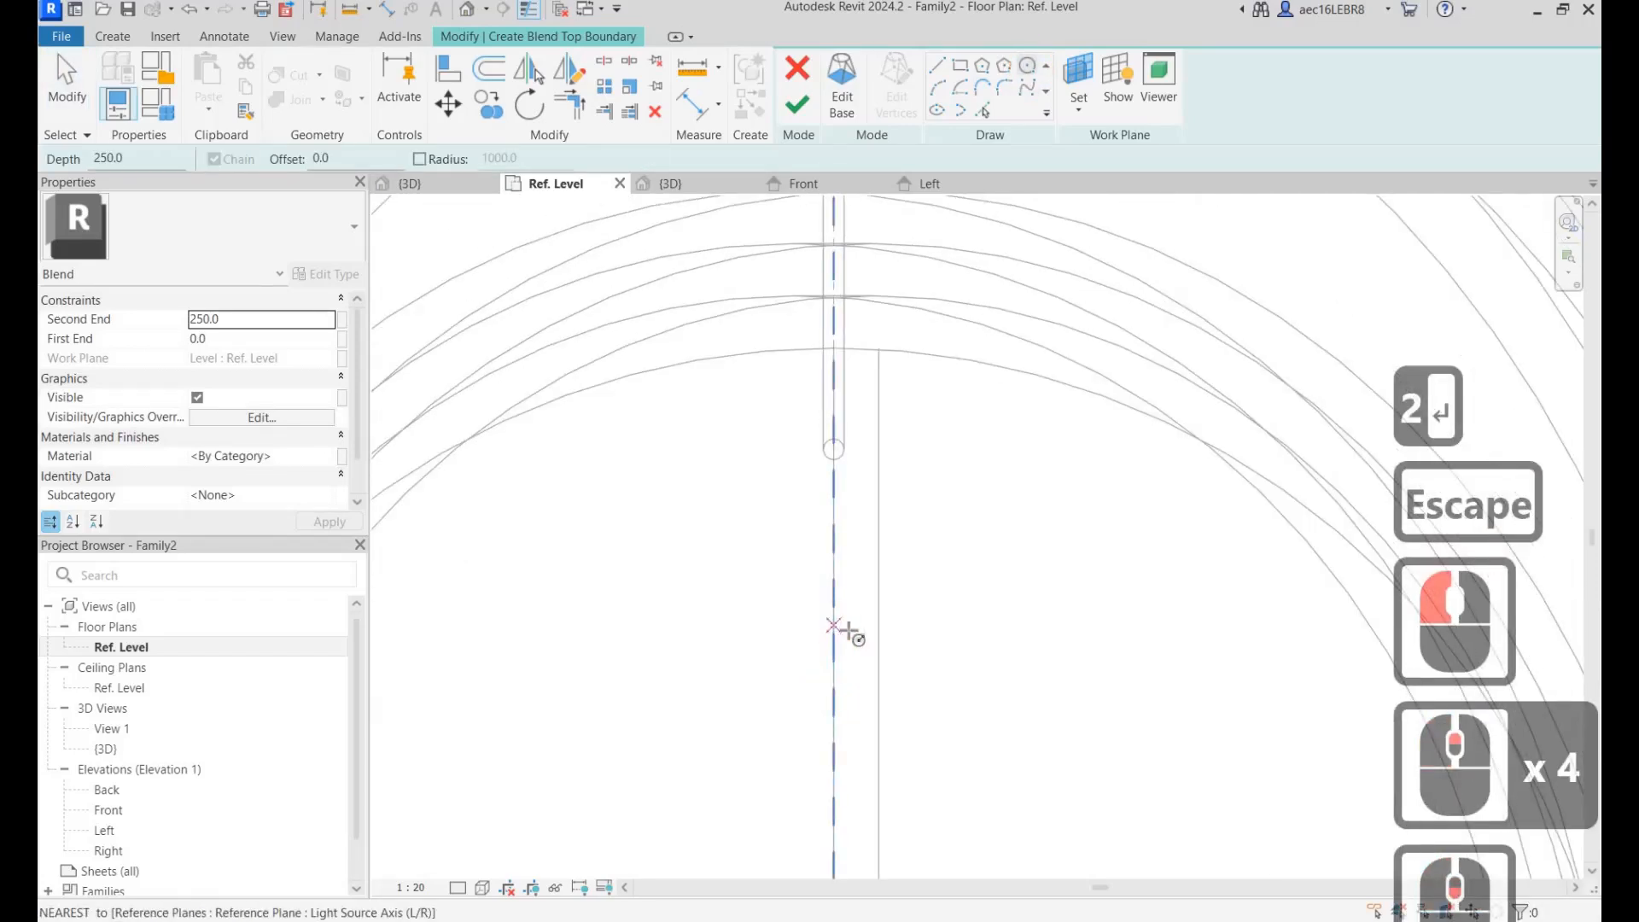
click(835, 626)
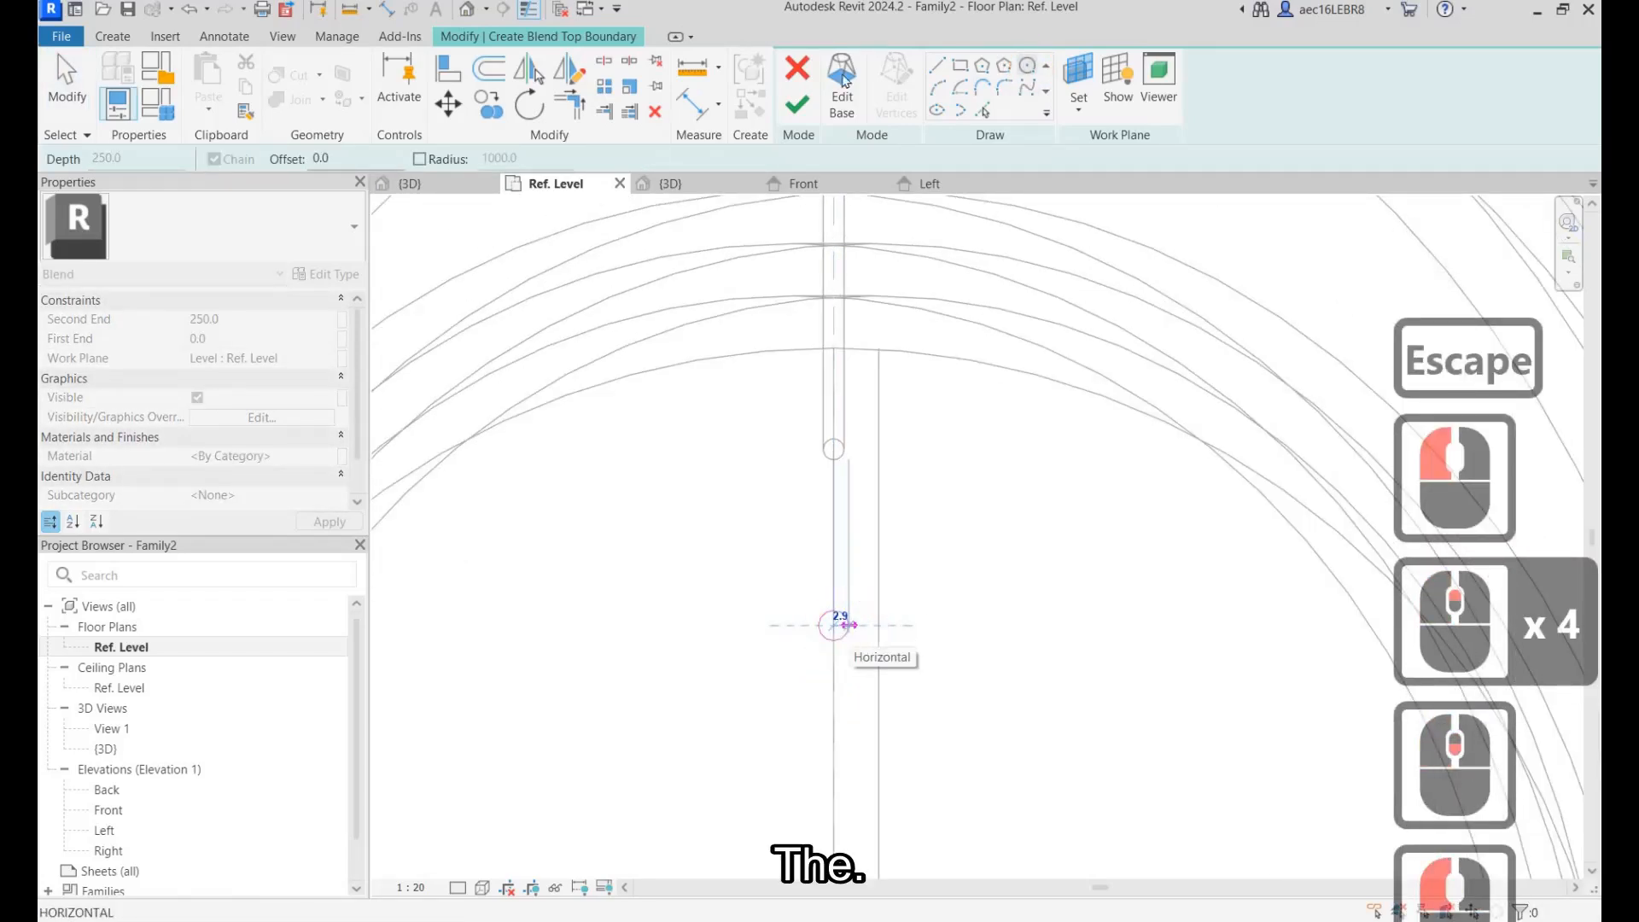
click(848, 625)
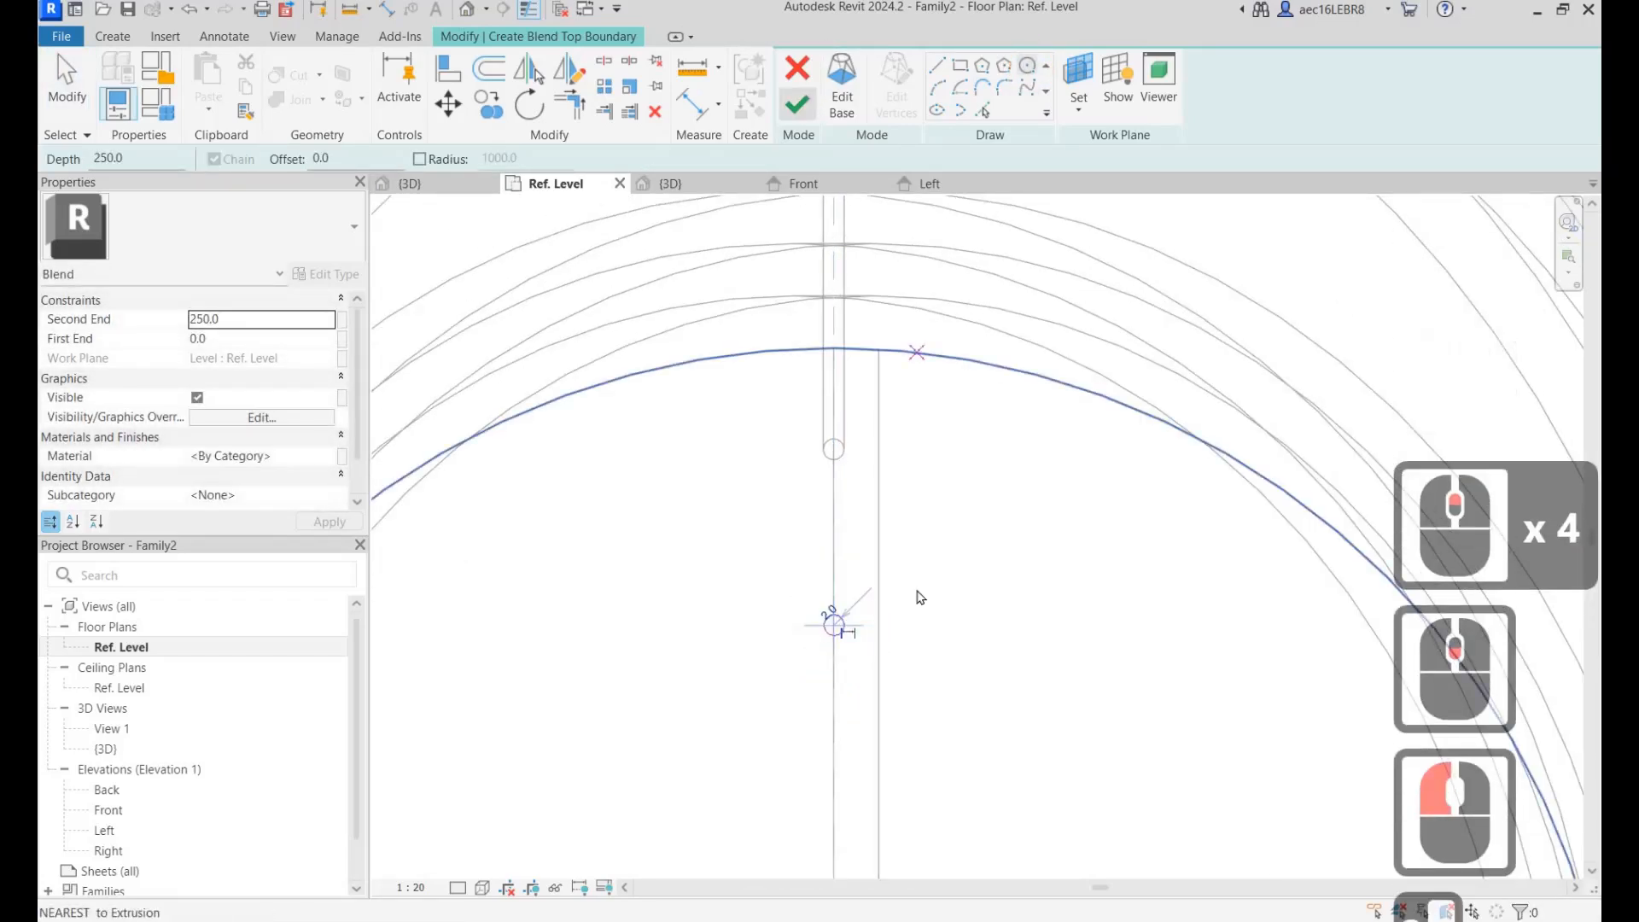
scroll(918, 591, down, 11)
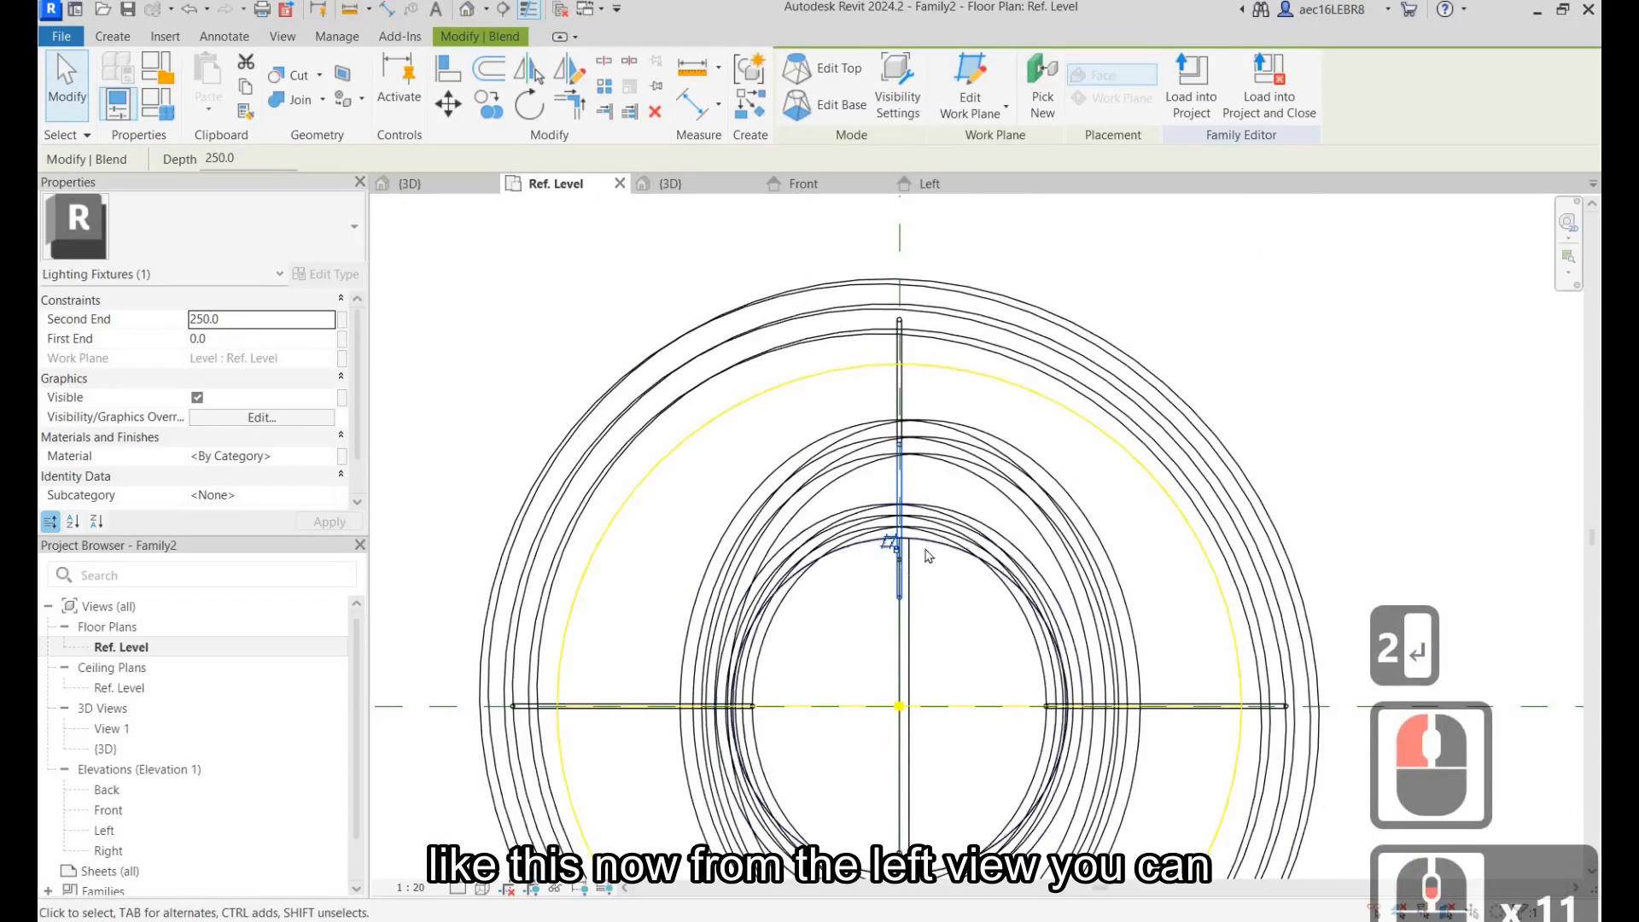
scroll(909, 568, up, 2)
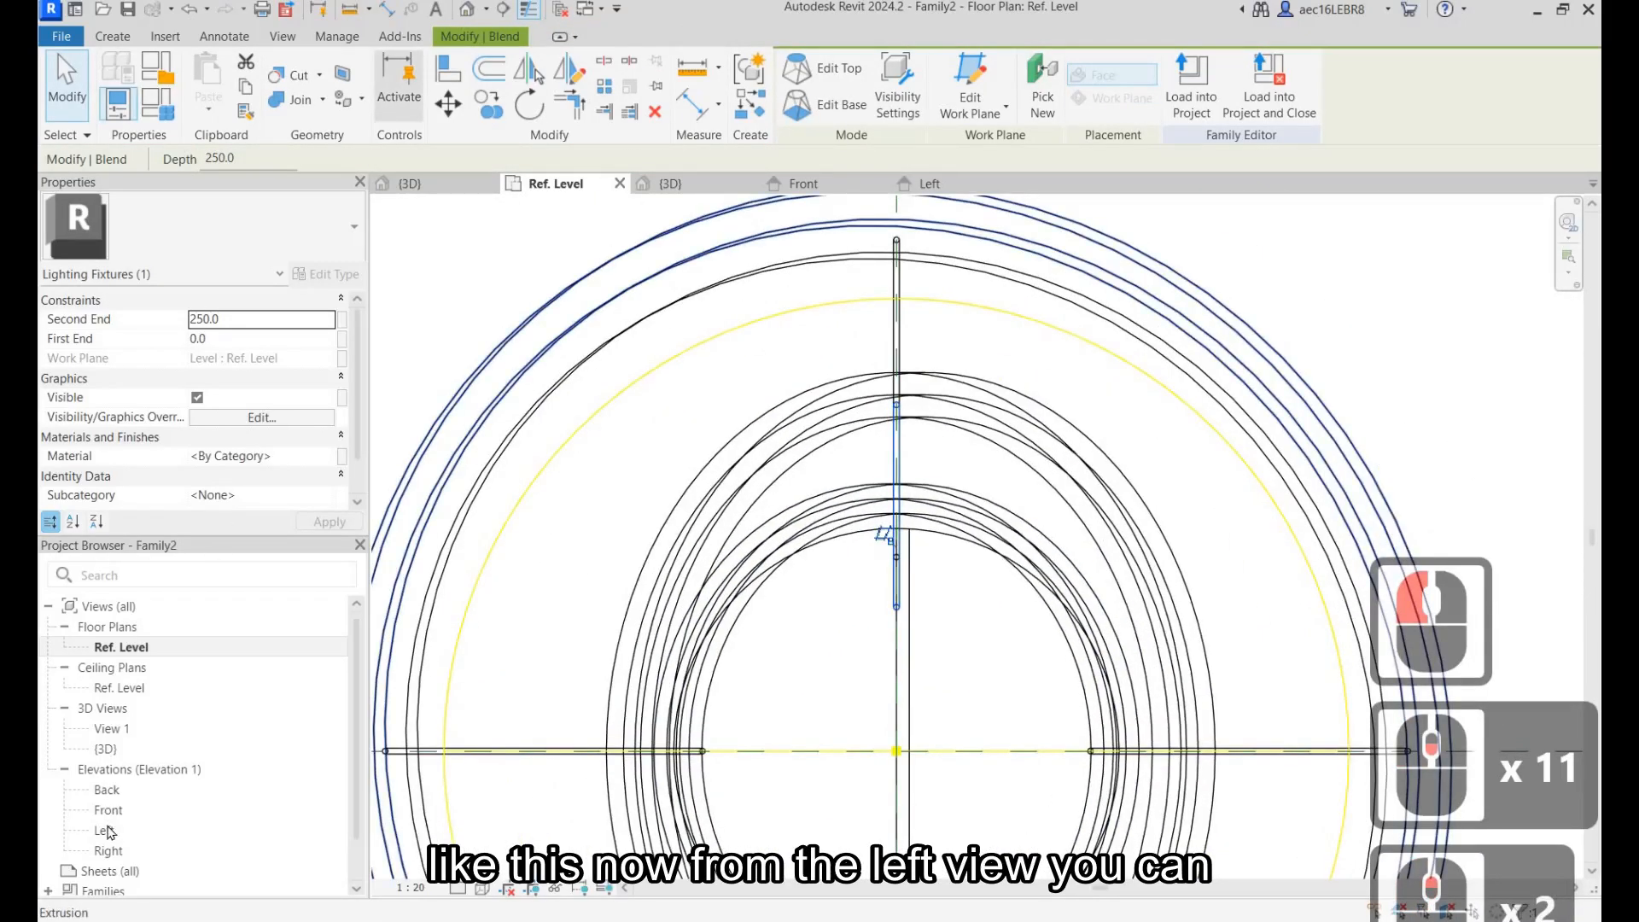
In the Left elevation, stretch the new blend's top up to the canopy and its base up to the middle ring, then check it in 3D.
double_click(104, 830)
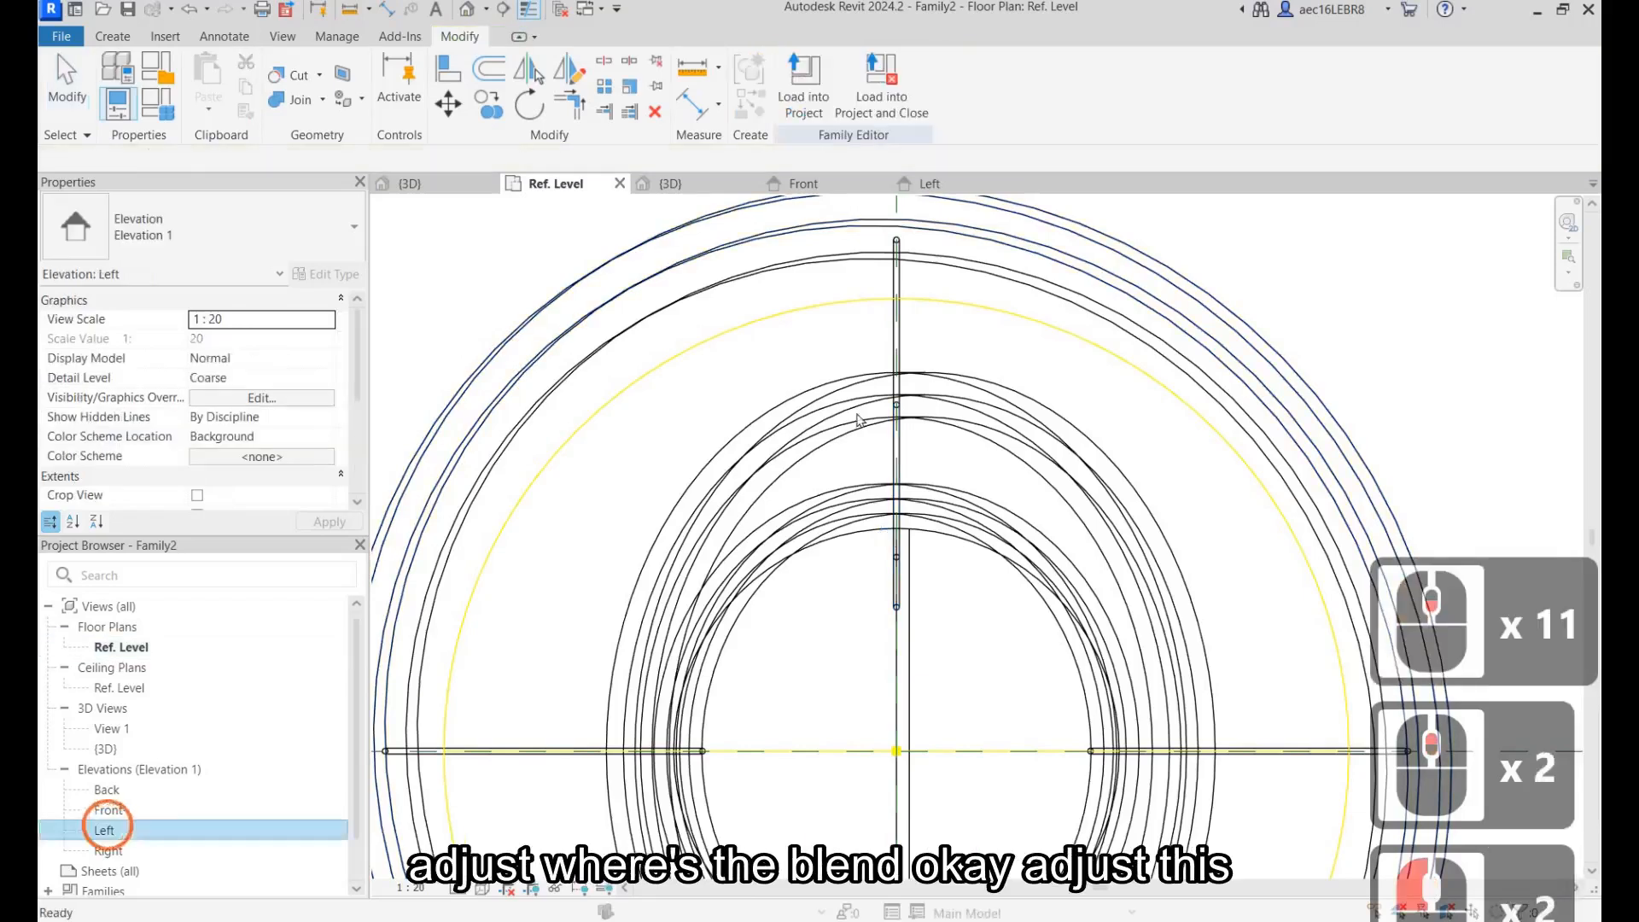
scroll(710, 378, down, 8)
scroll(710, 378, up, 5)
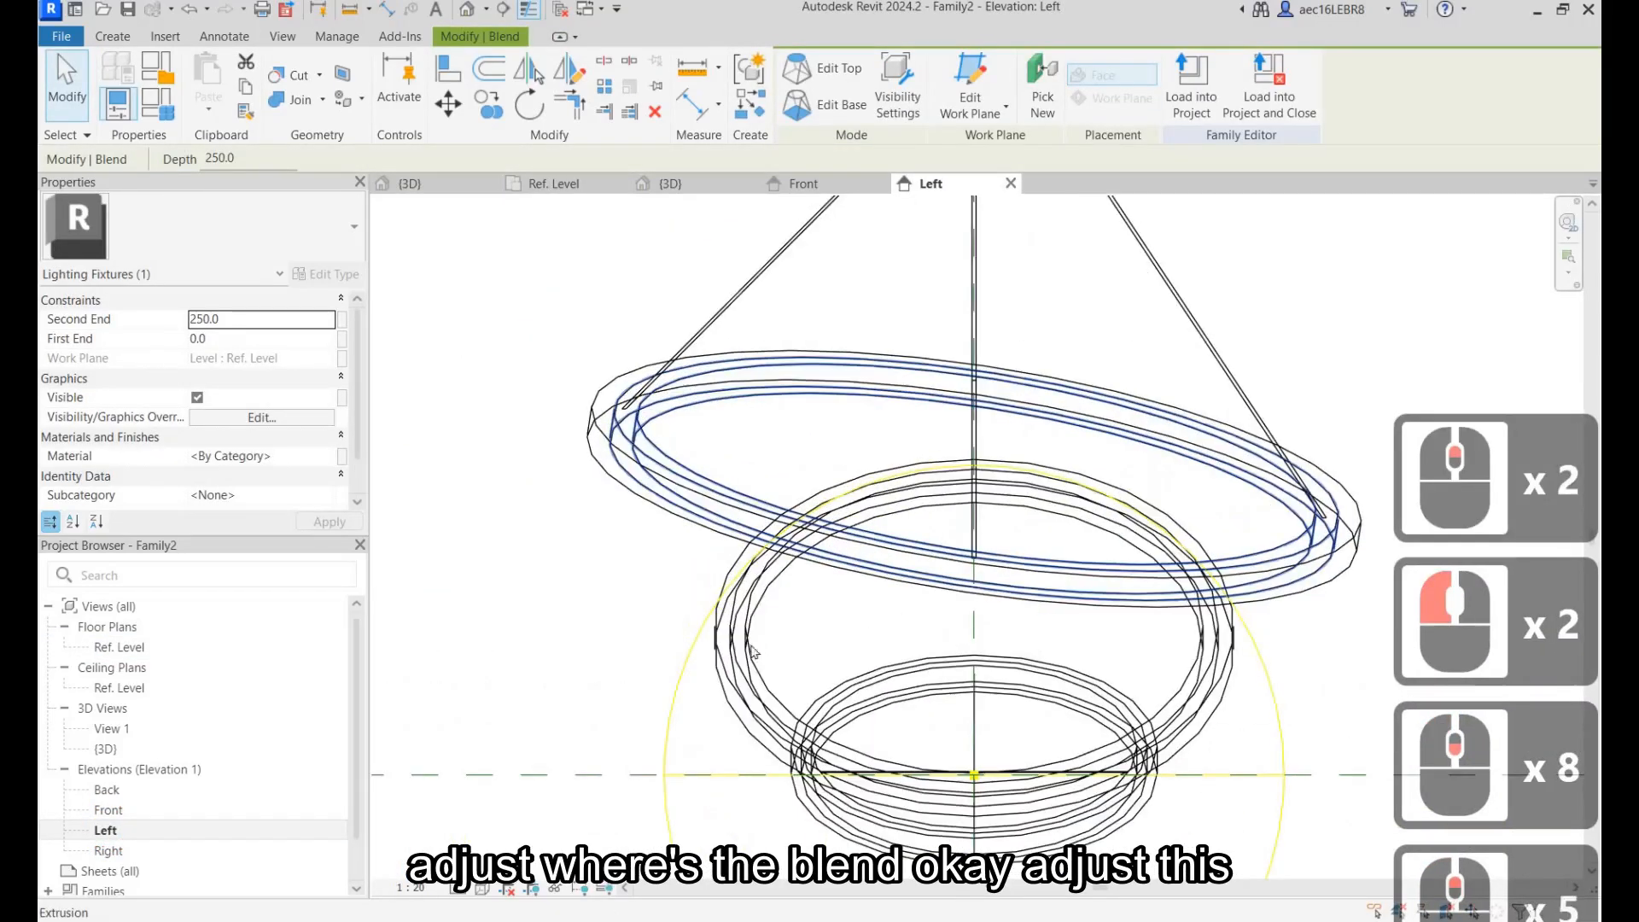
scroll(709, 378, down, 10)
drag(750, 653, 750, 321)
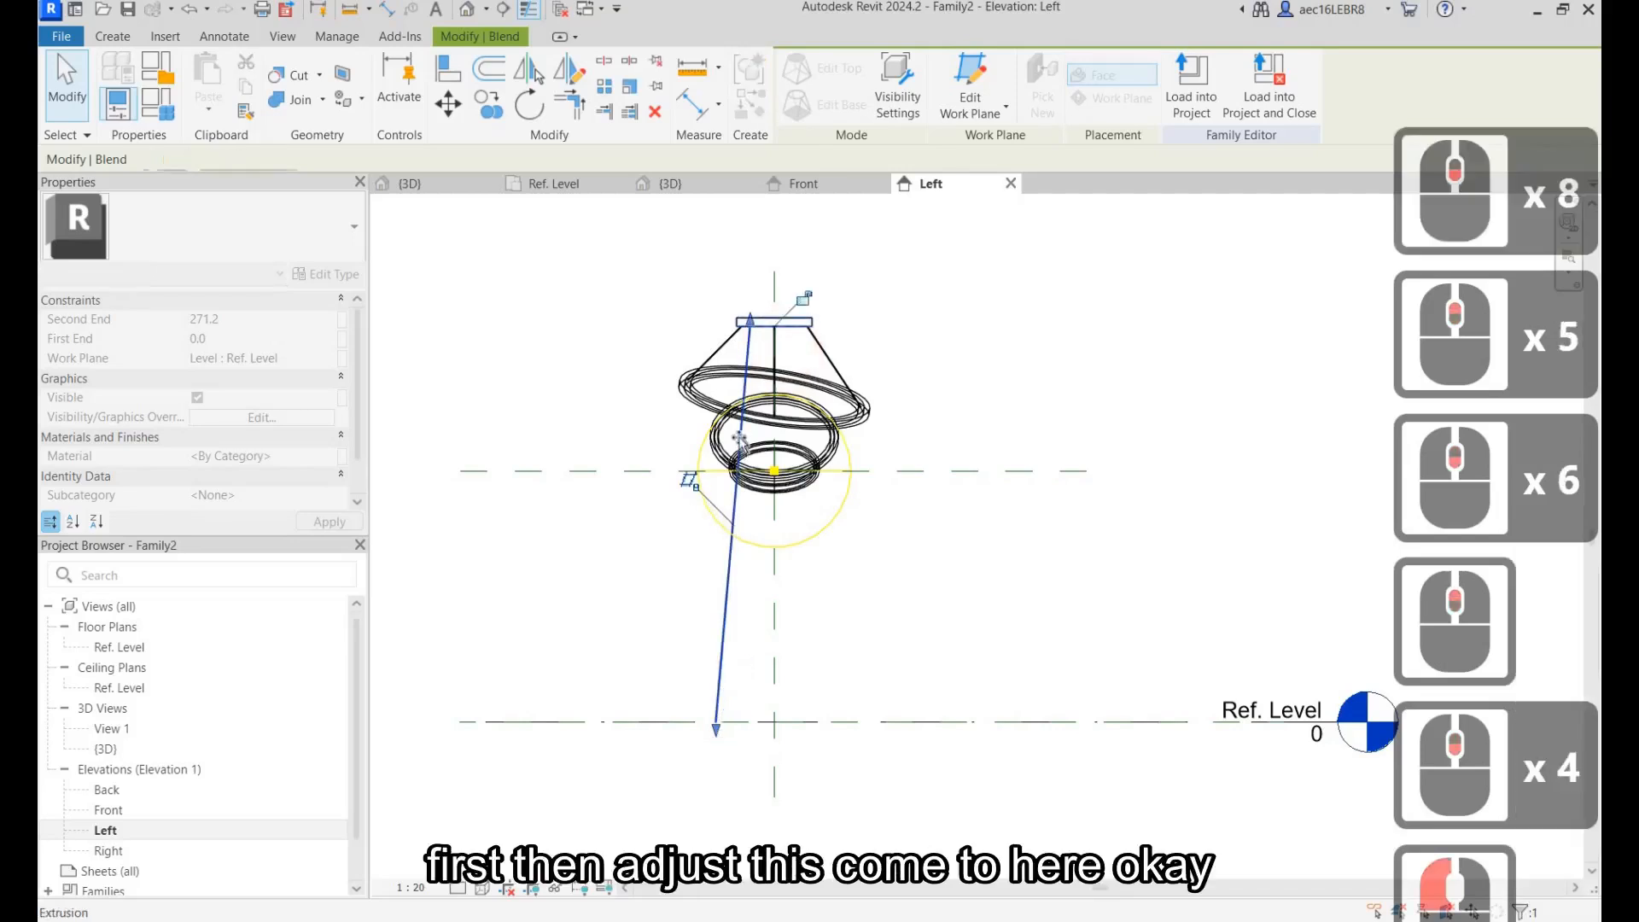
drag(717, 731, 696, 376)
scroll(698, 515, up, 11)
key(Escape)
scroll(841, 474, down, 11)
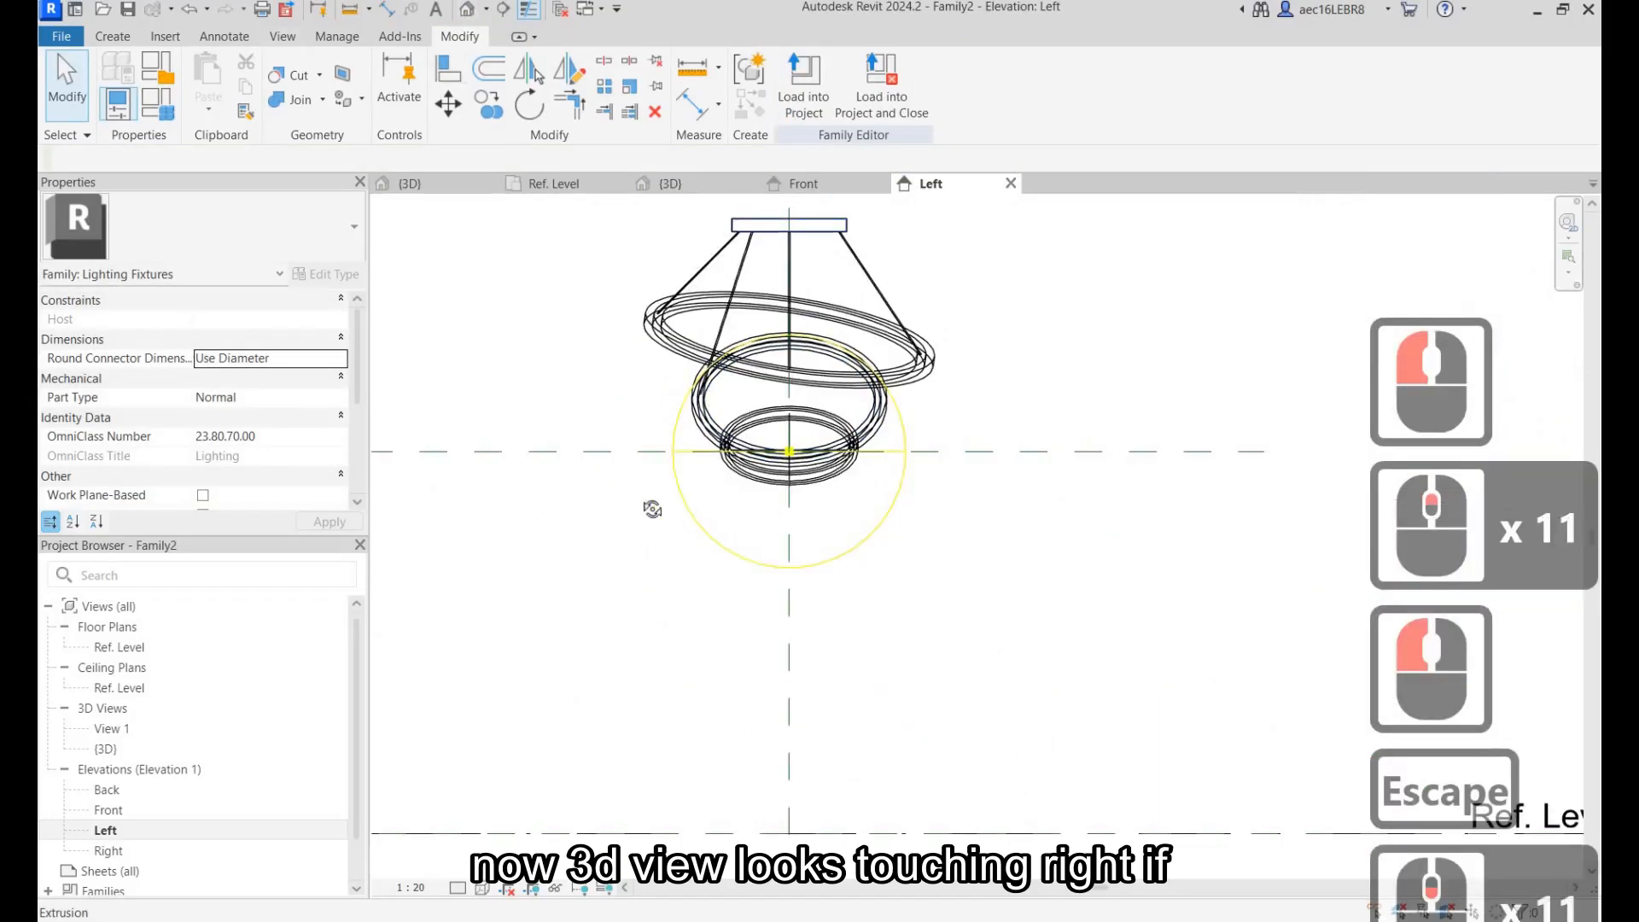
click(672, 183)
shift+middle_drag(815, 418, 841, 506)
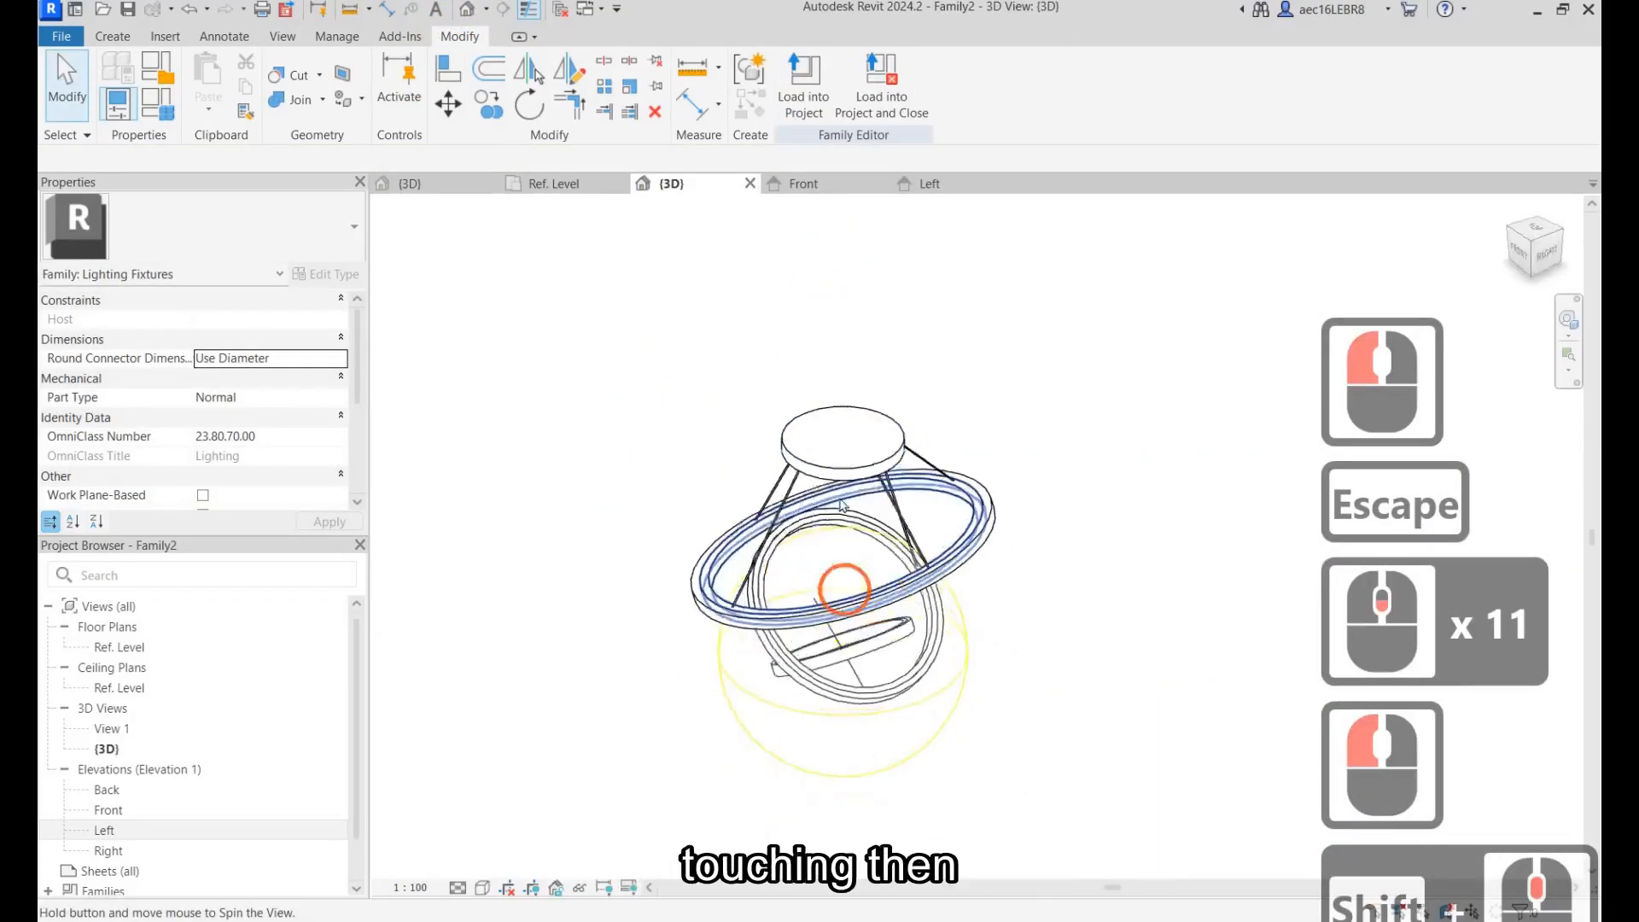
Examine in 3D where the new cable's lower end meets the middle ring.
scroll(841, 505, up, 13)
click(801, 475)
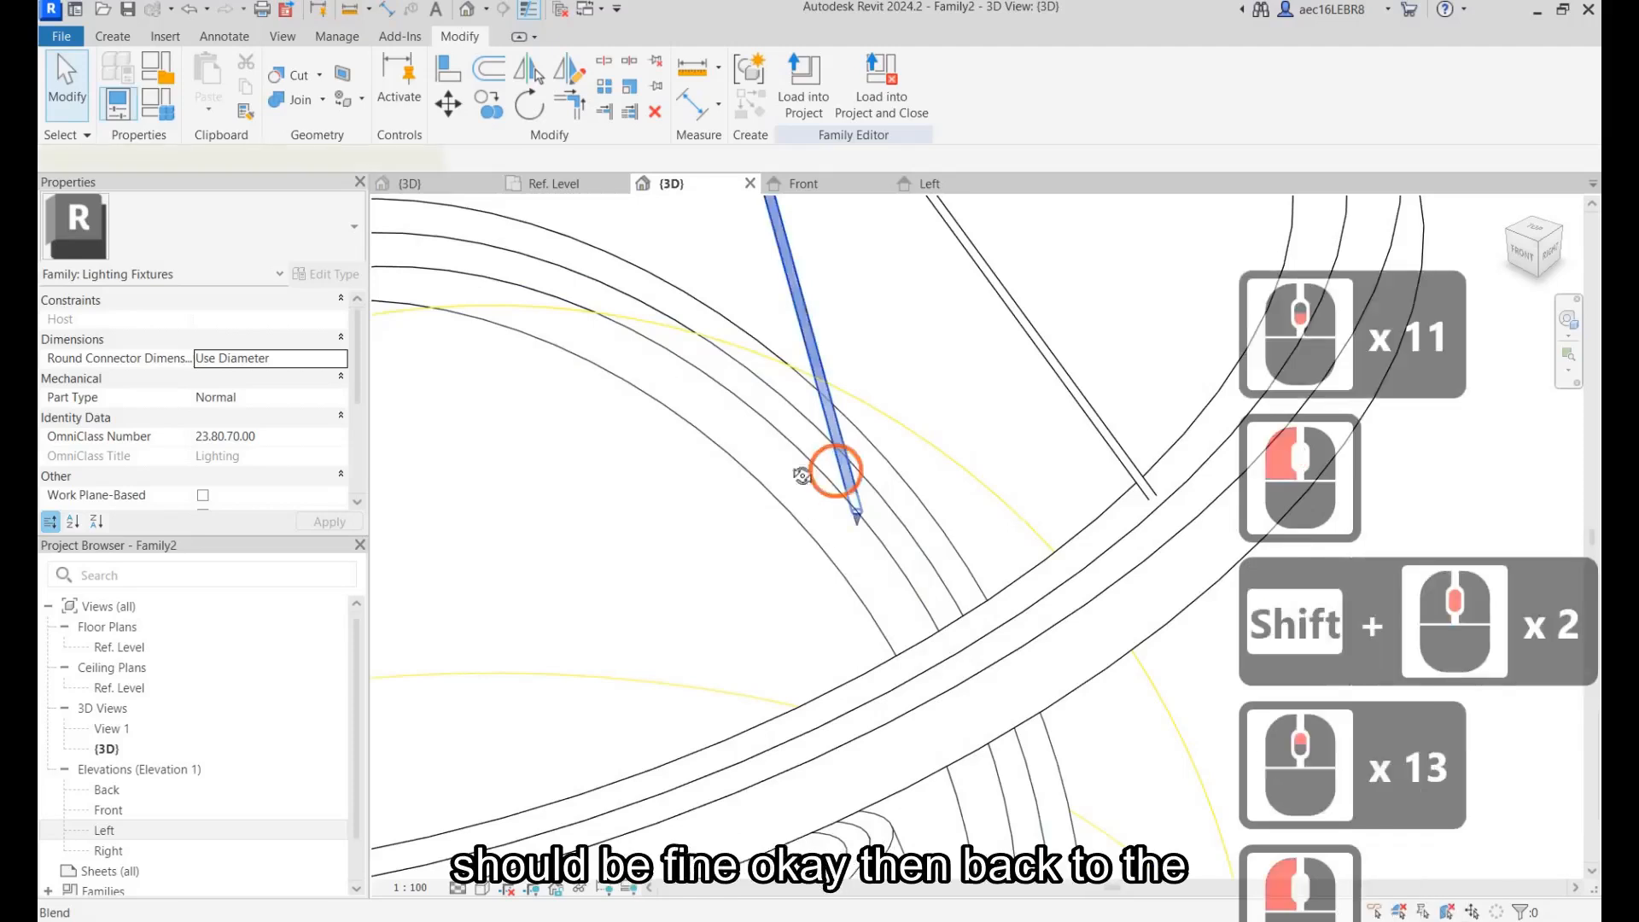
scroll(801, 476, down, 11)
key(Escape)
shift+middle_drag(781, 452, 811, 431)
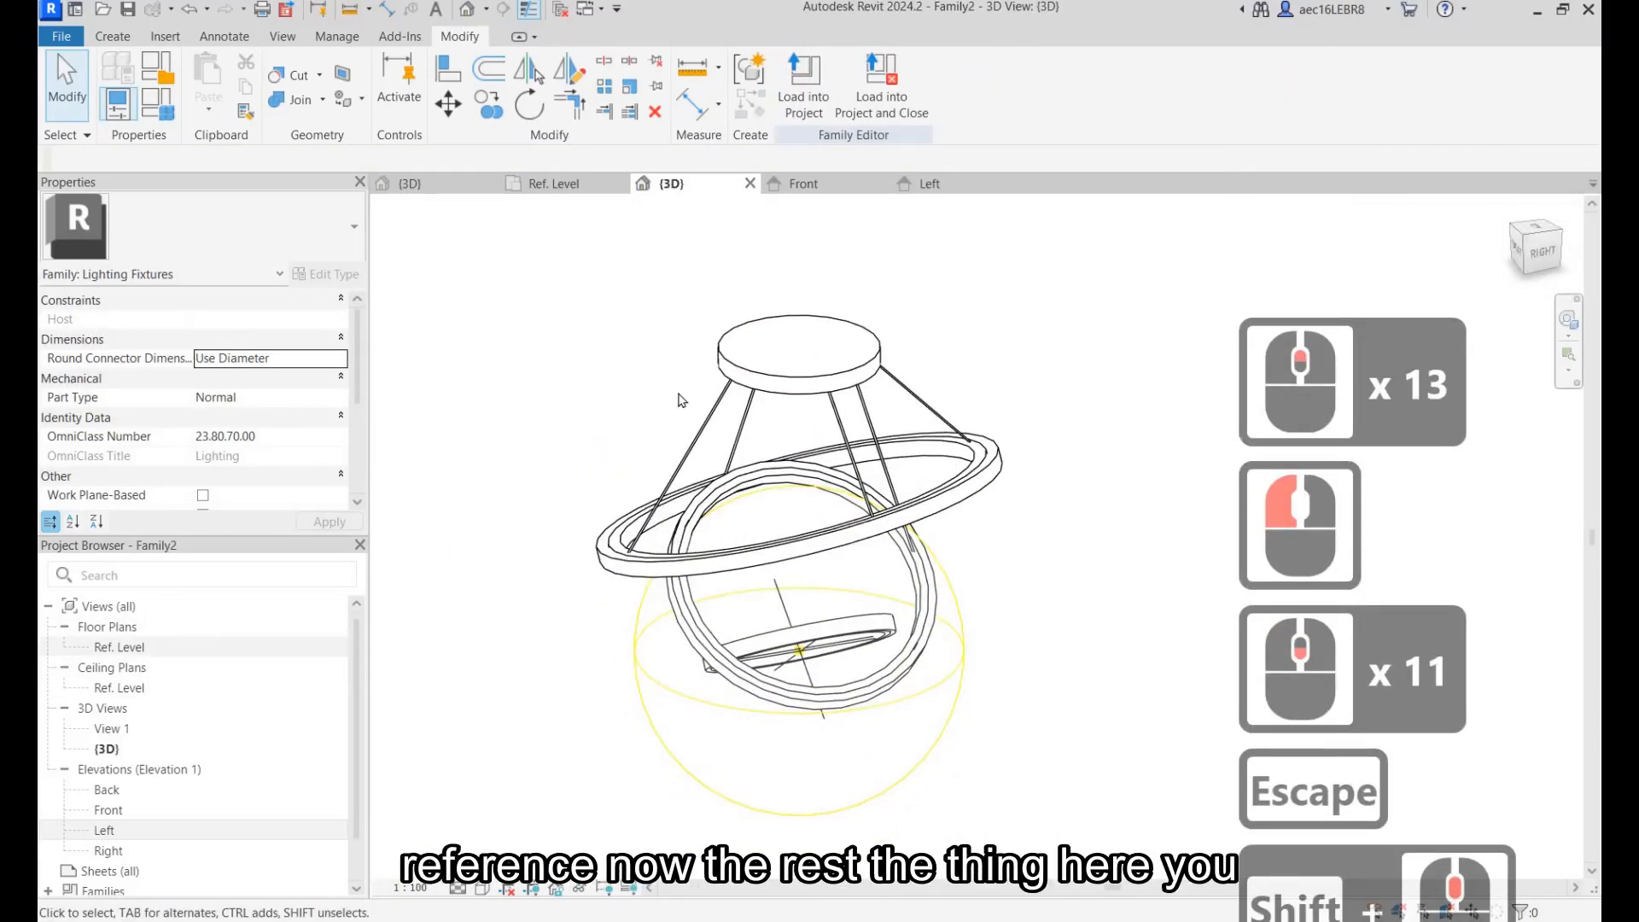
In the Ref. Level floor plan, mirror the middle-ring cable about the horizontal centre axis to the opposite side.
double_click(120, 648)
scroll(785, 448, down, 3)
scroll(785, 448, up, 4)
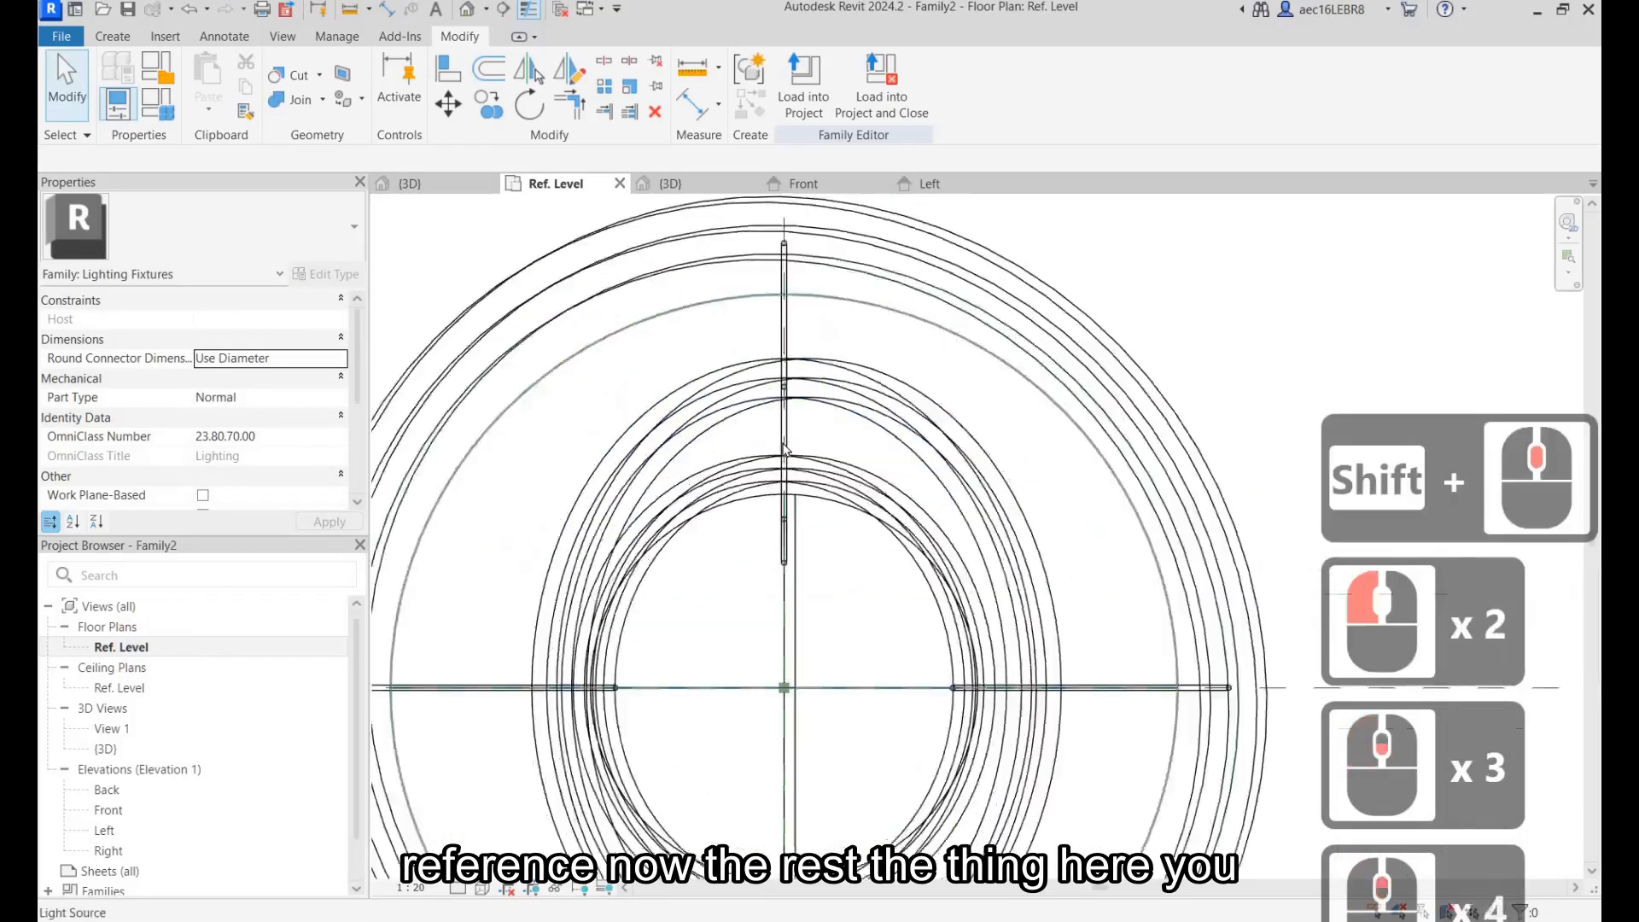
scroll(785, 449, up, 1)
click(782, 439)
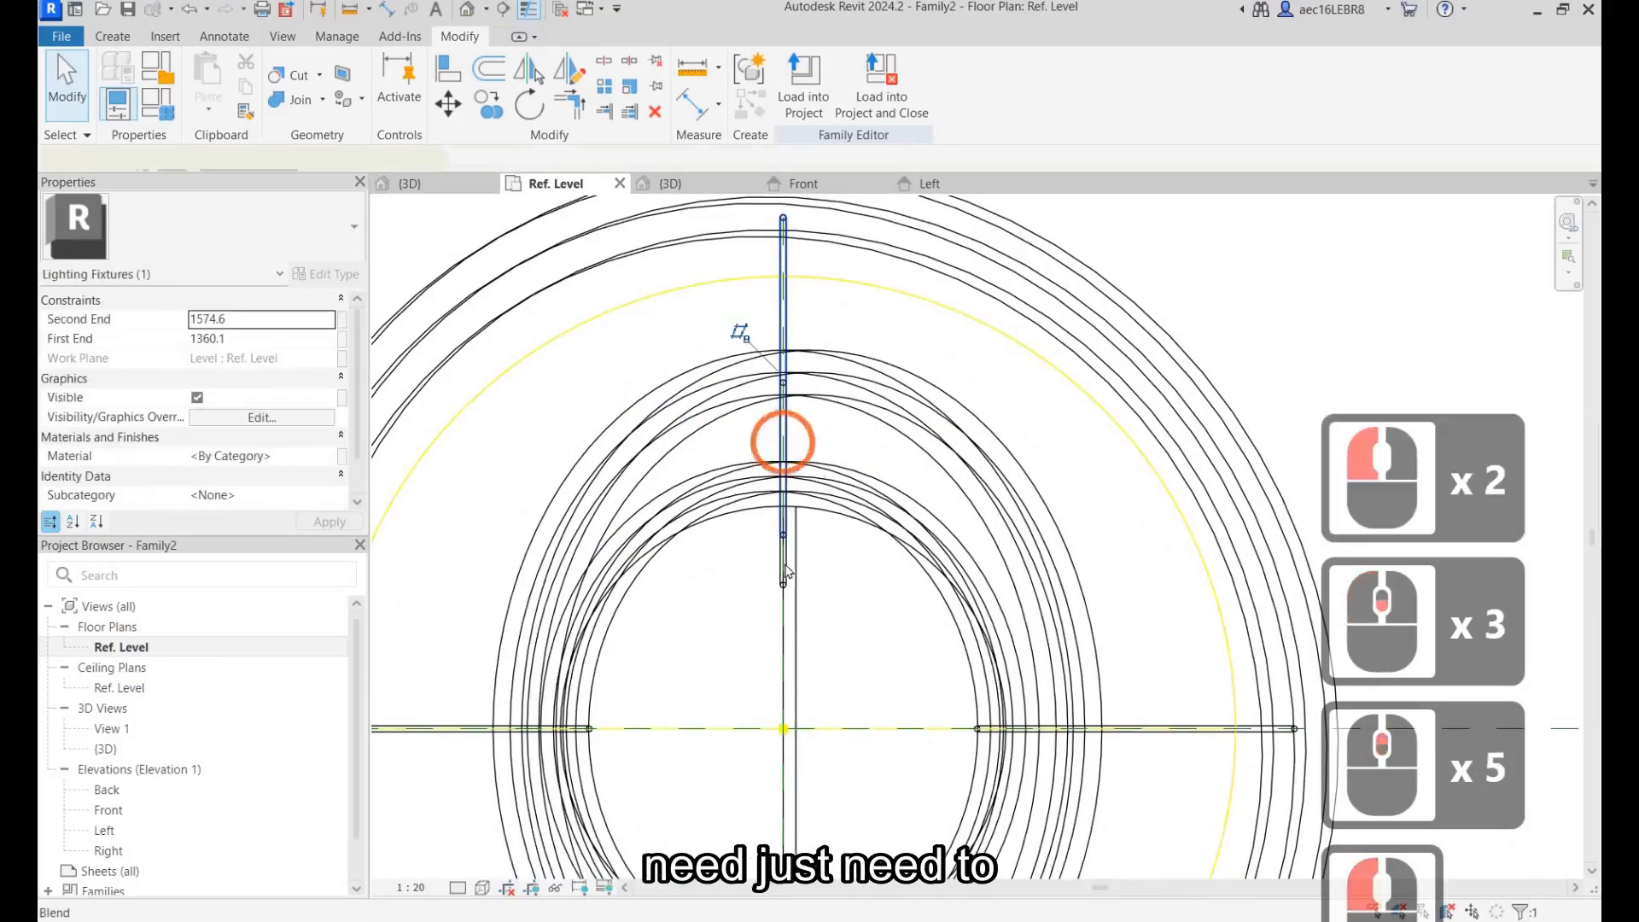
click(782, 555)
scroll(746, 326, down, 5)
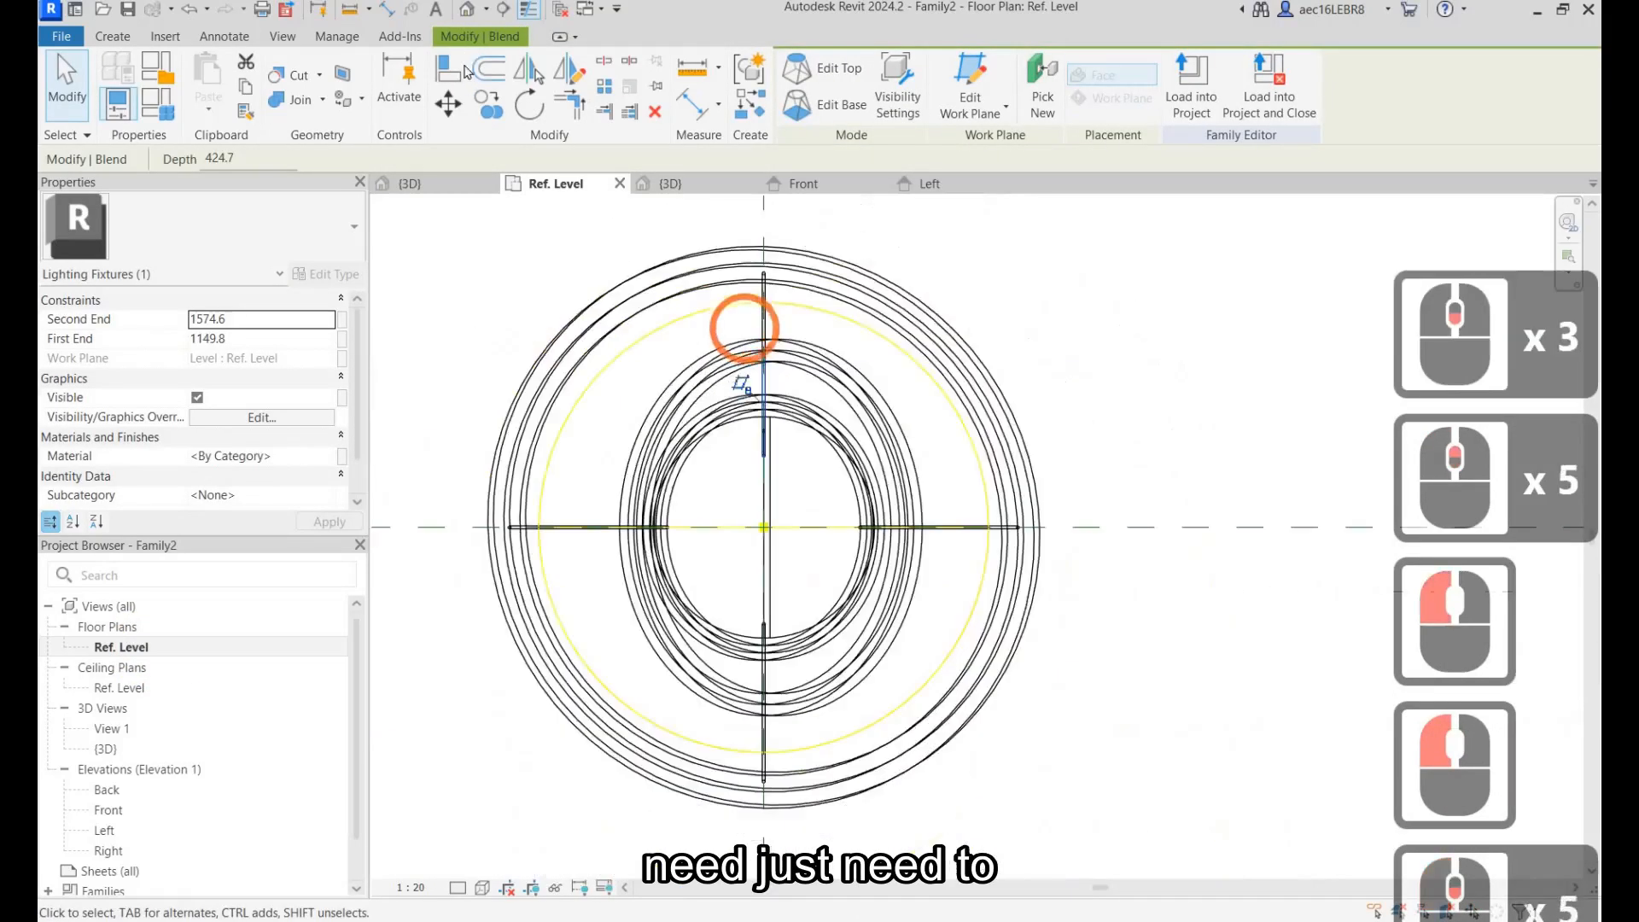
click(531, 75)
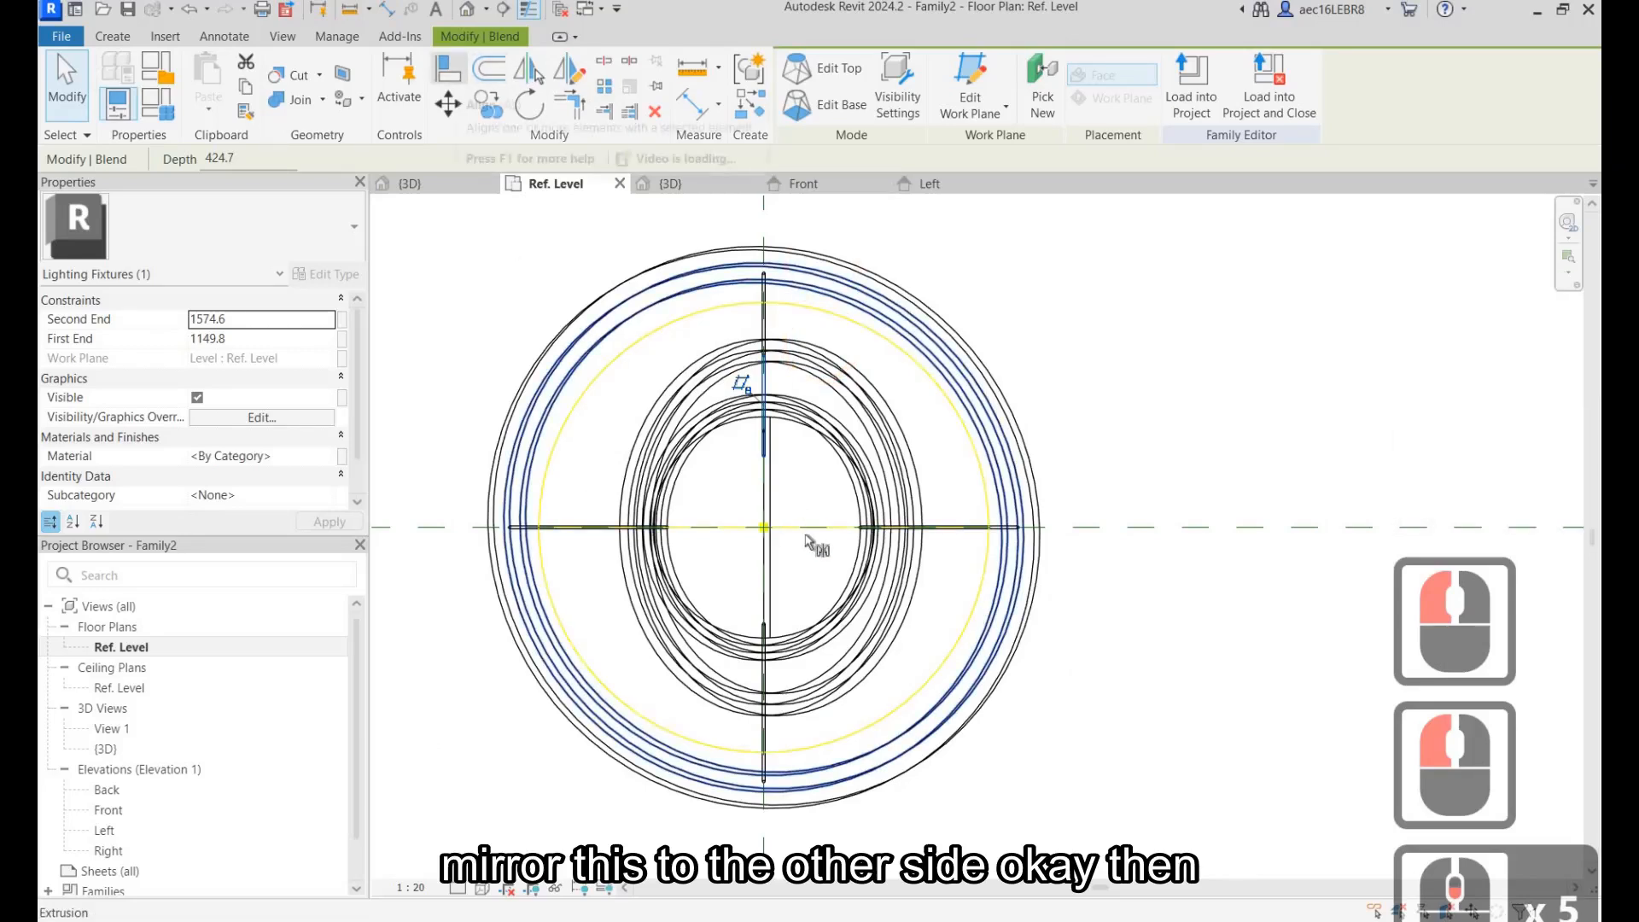
click(776, 515)
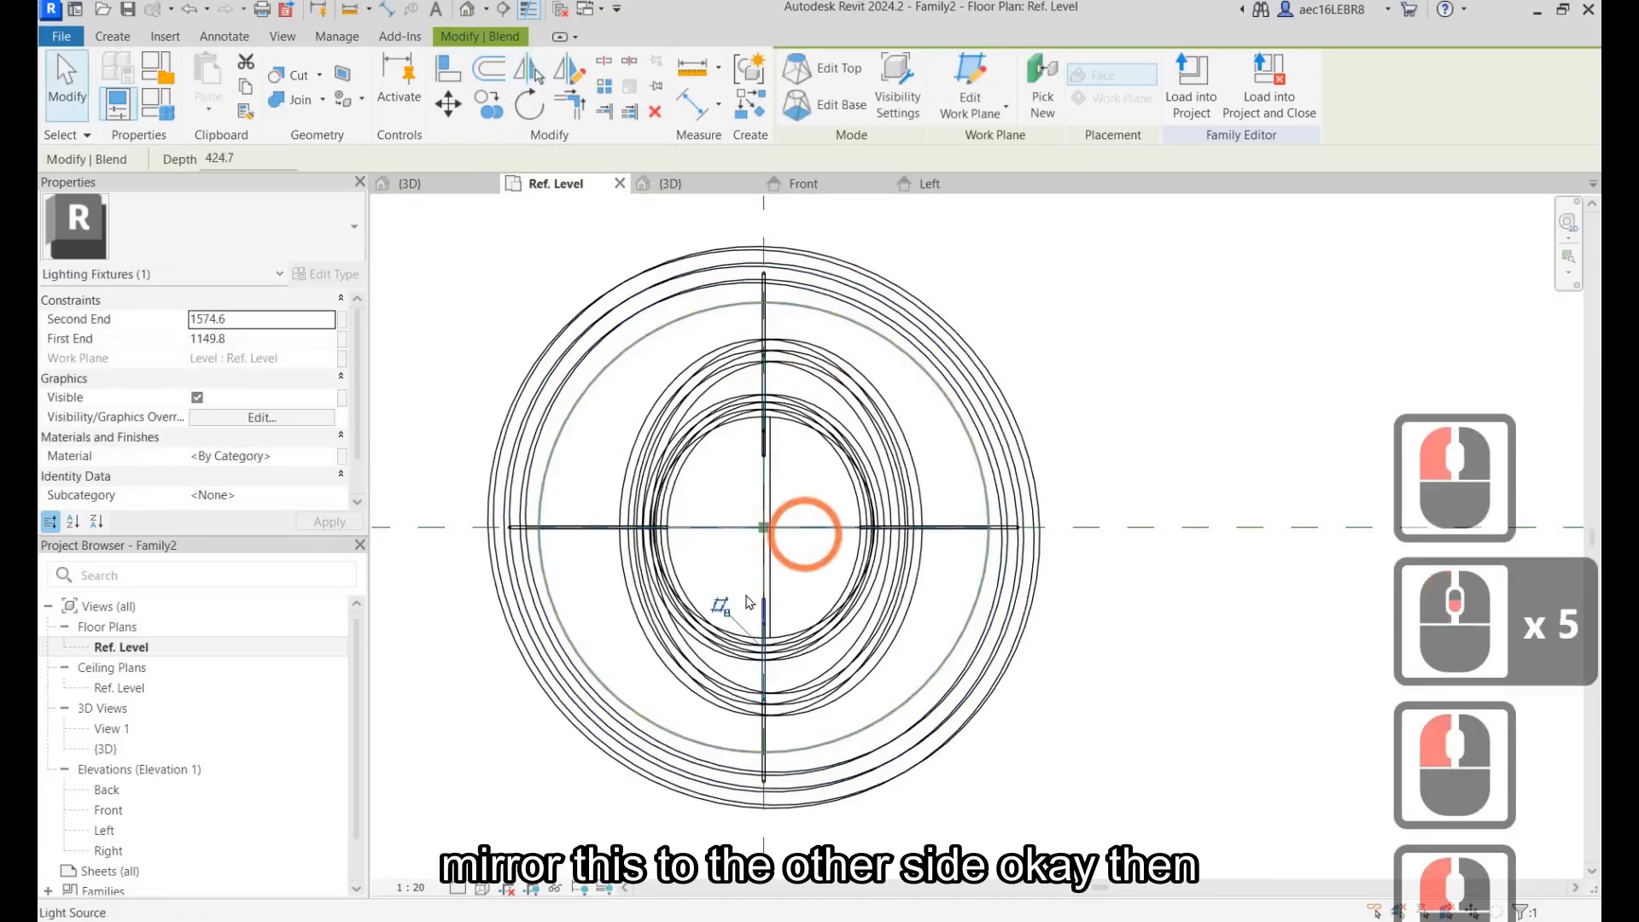
key(Escape)
Mirror a copy of the lower middle-ring cable about a 45° diagonal axis drawn from the centre, placing it along the left horizontal axis.
scroll(742, 615, up, 5)
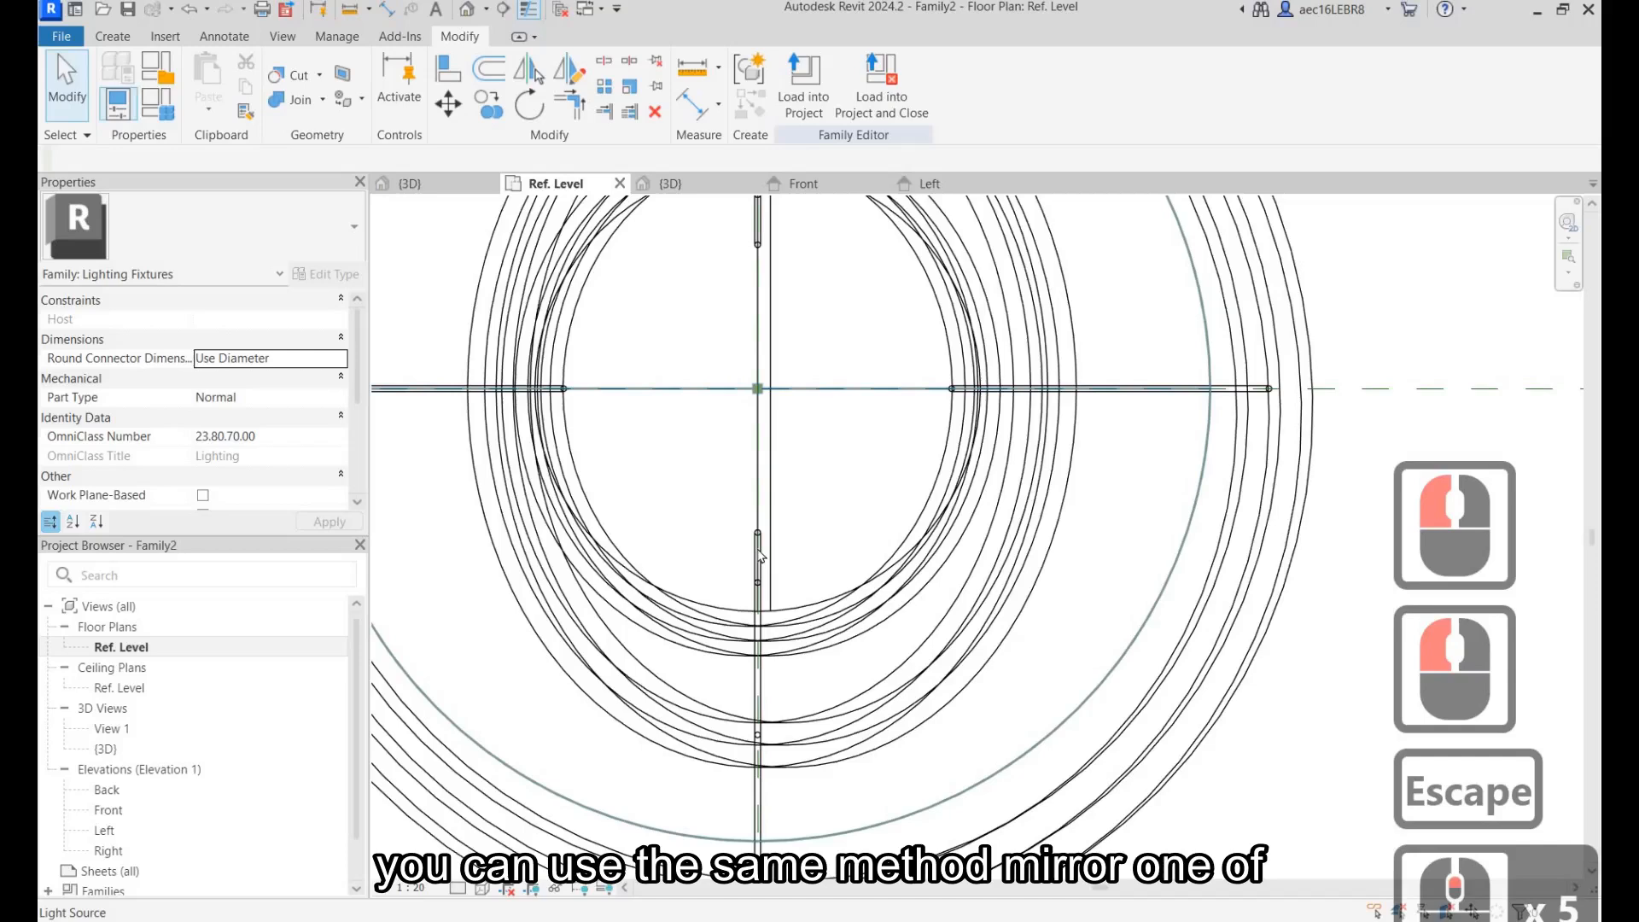
scroll(757, 550, up, 3)
click(758, 547)
scroll(758, 547, down, 6)
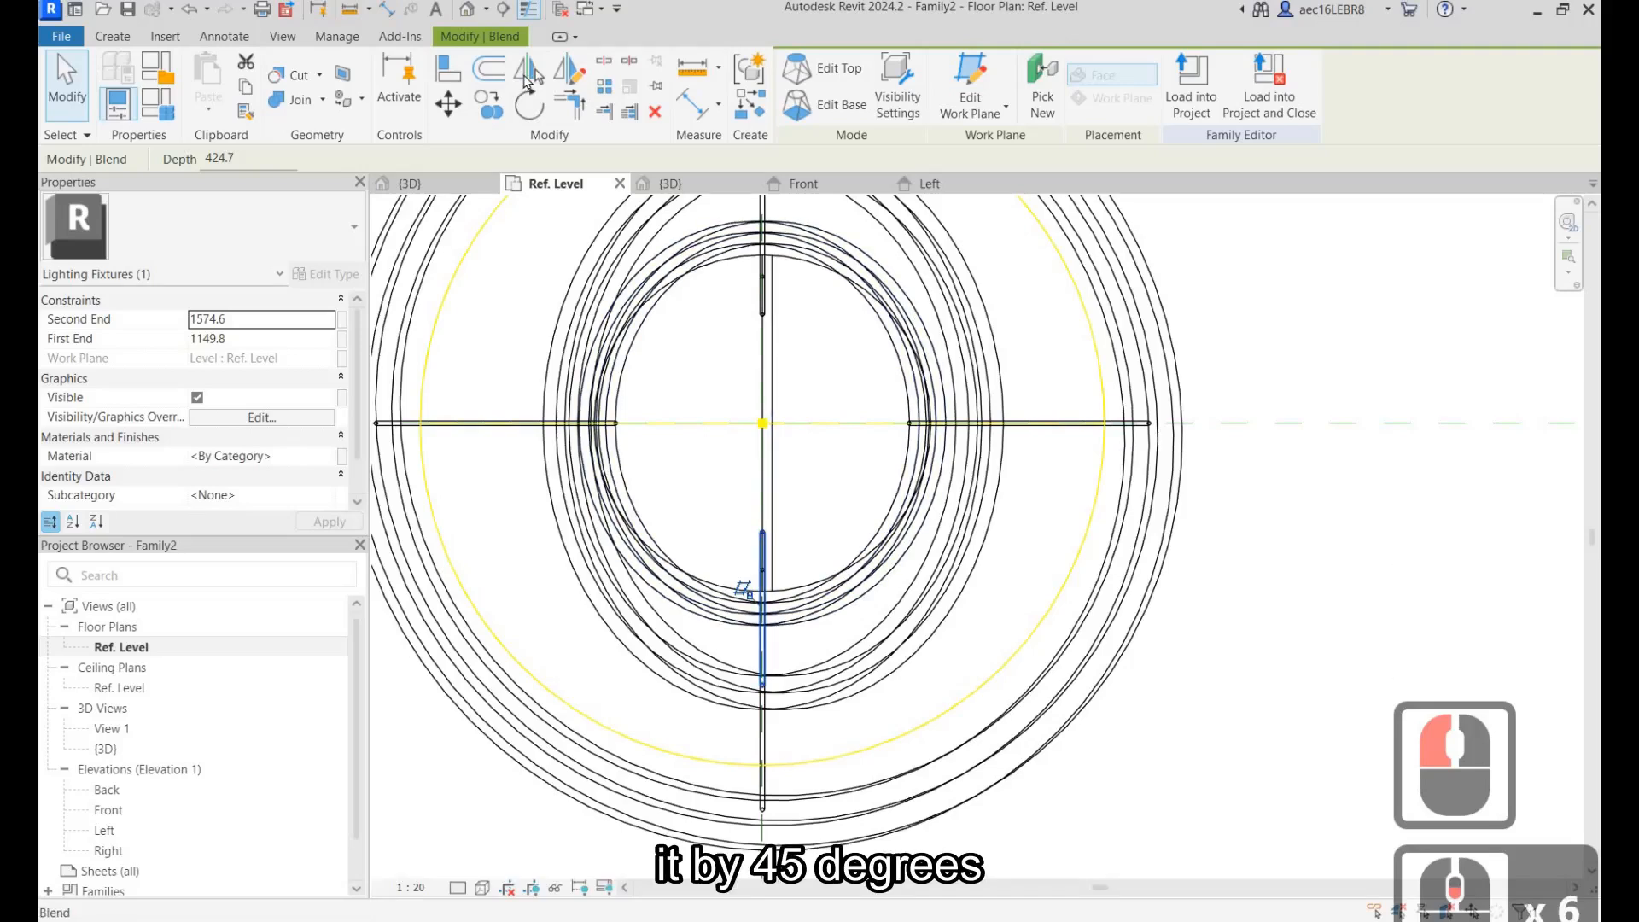
click(570, 68)
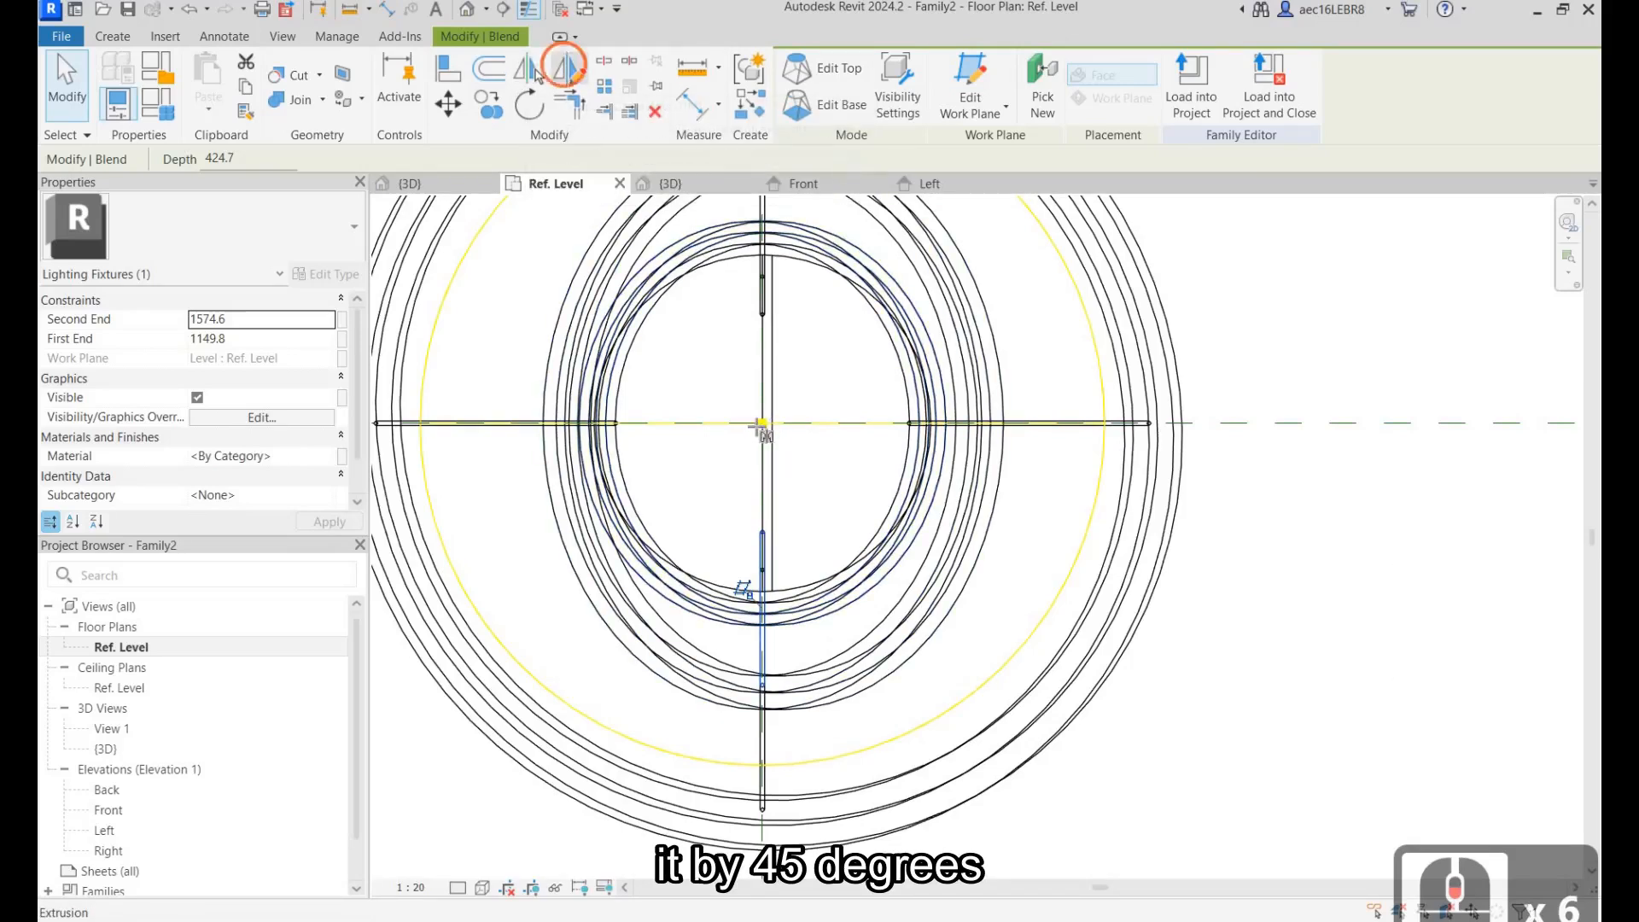
click(763, 422)
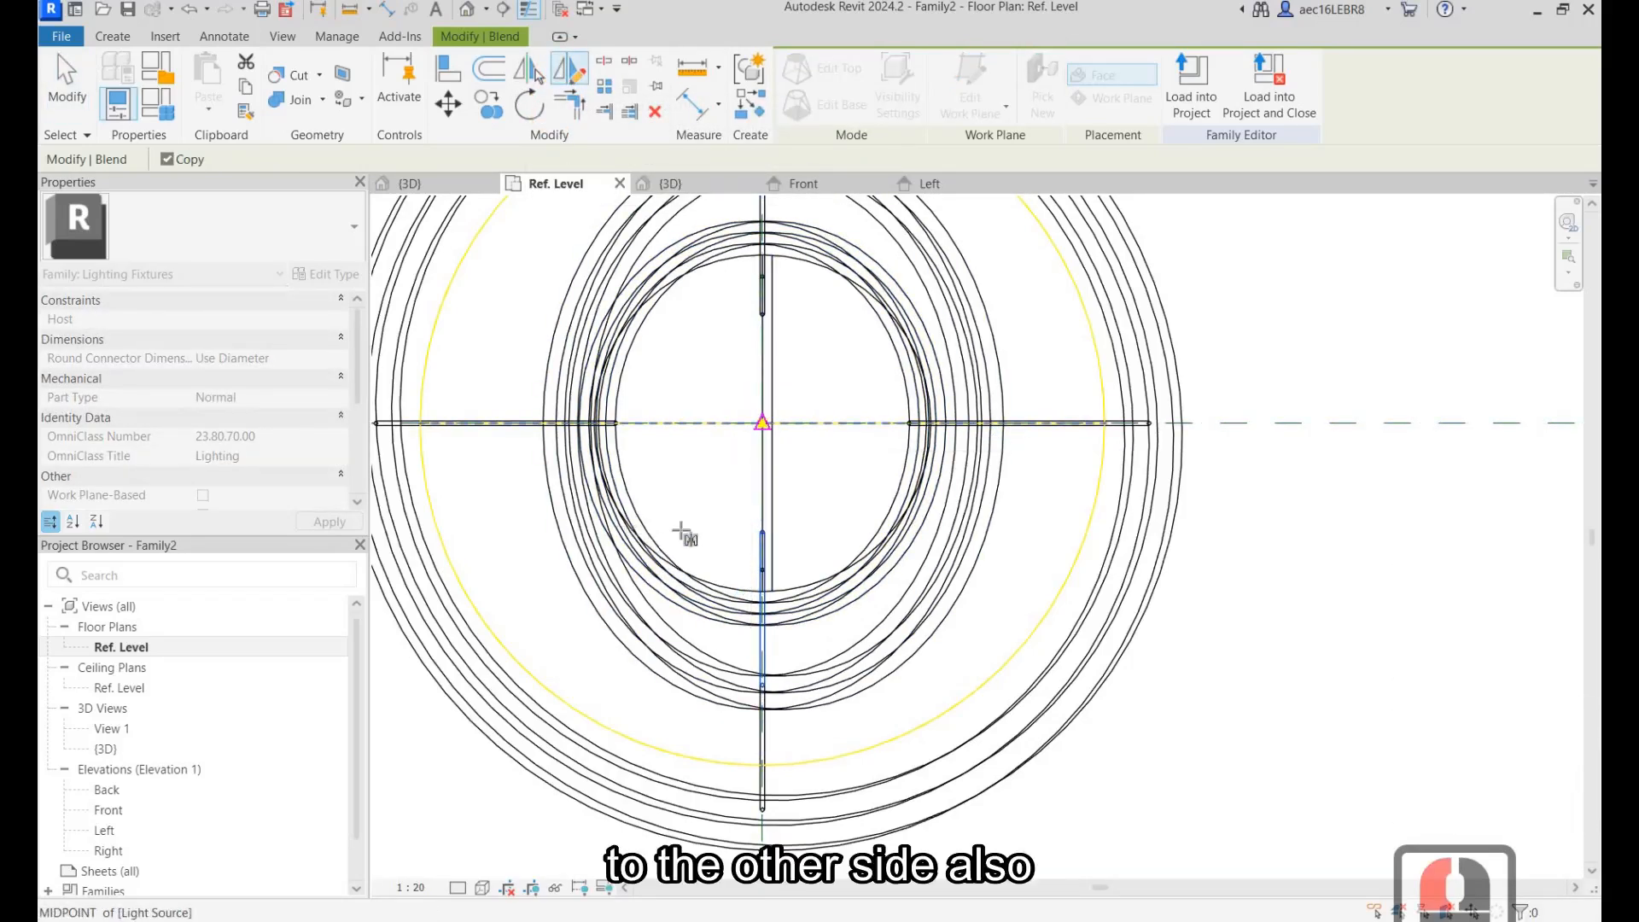
click(627, 523)
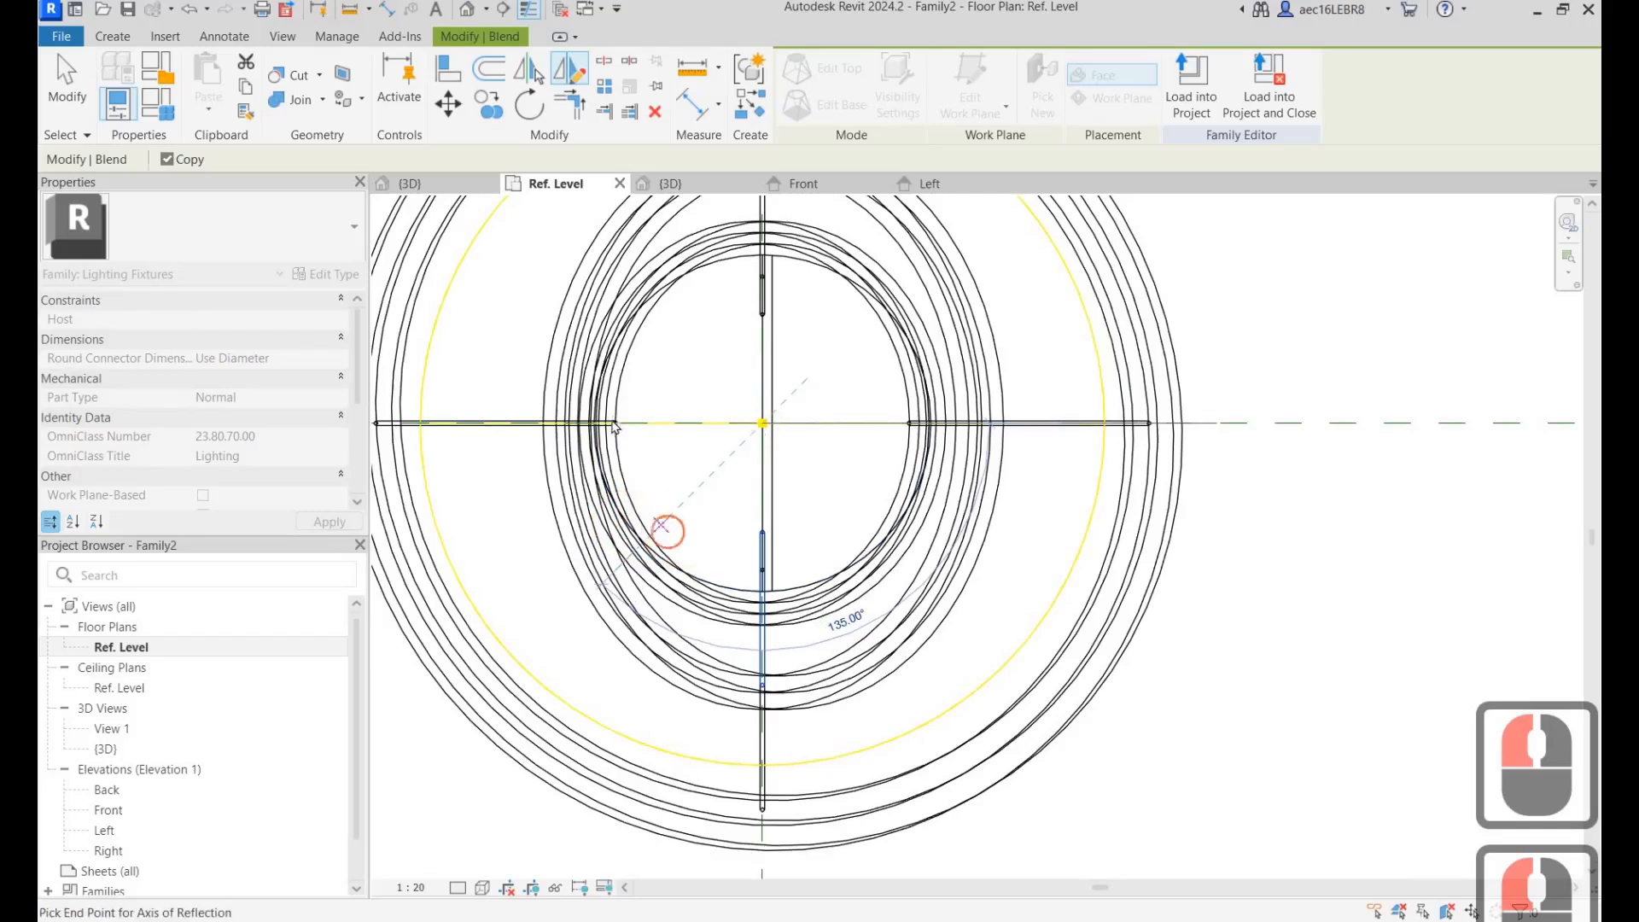
key(Escape)
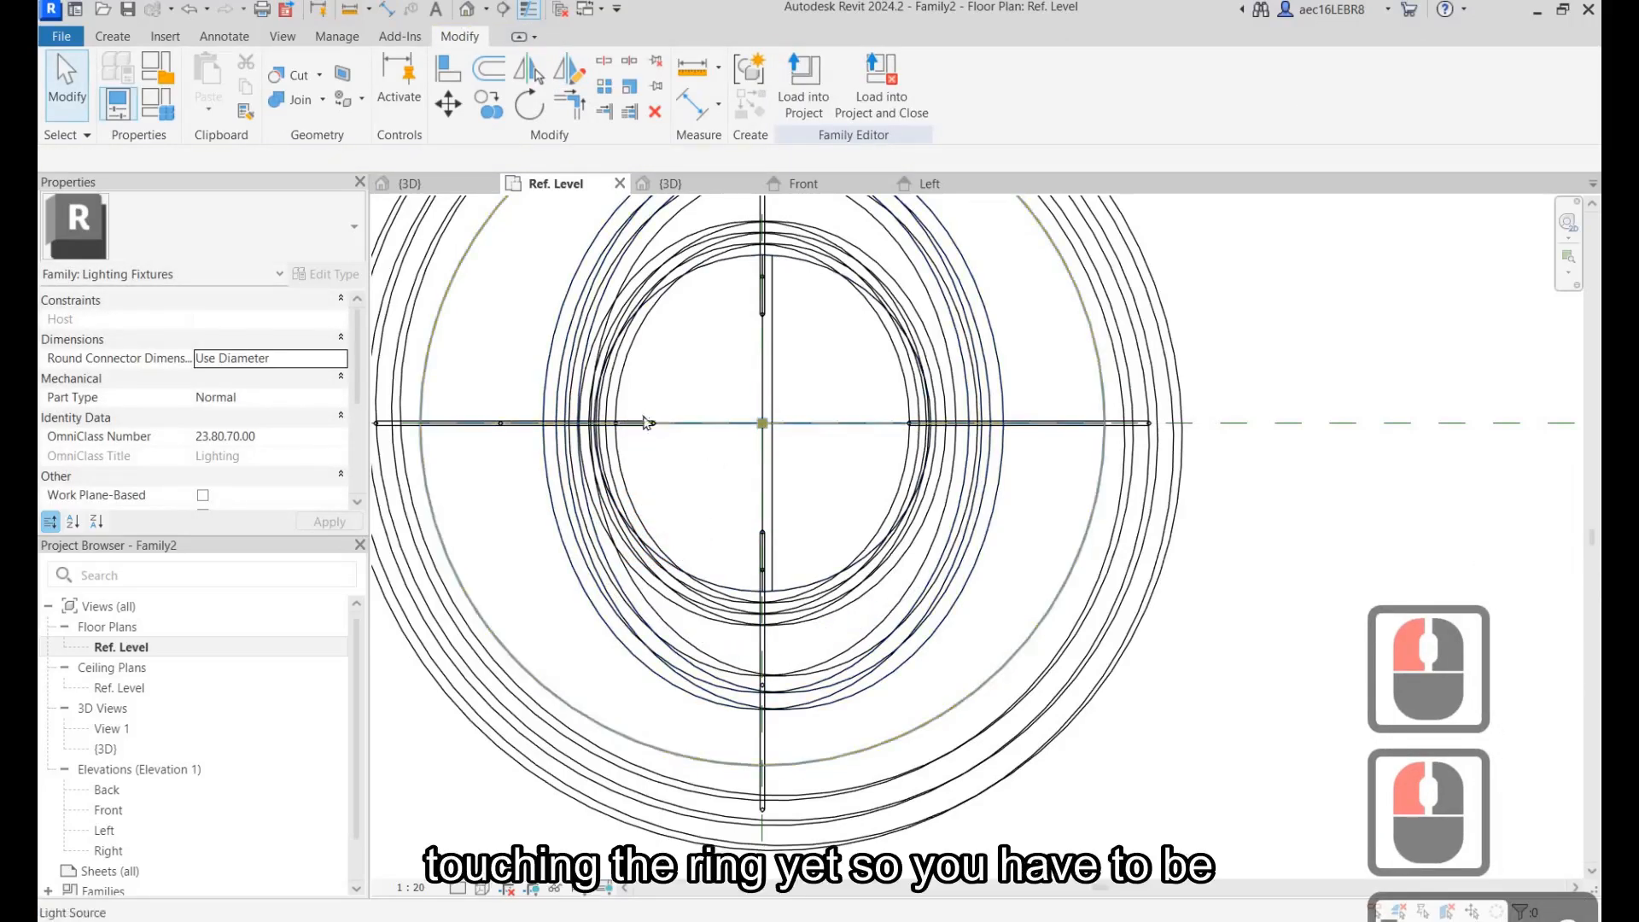
Open the base boundary of the new left-hand middle-ring cable for editing.
scroll(649, 436, up, 6)
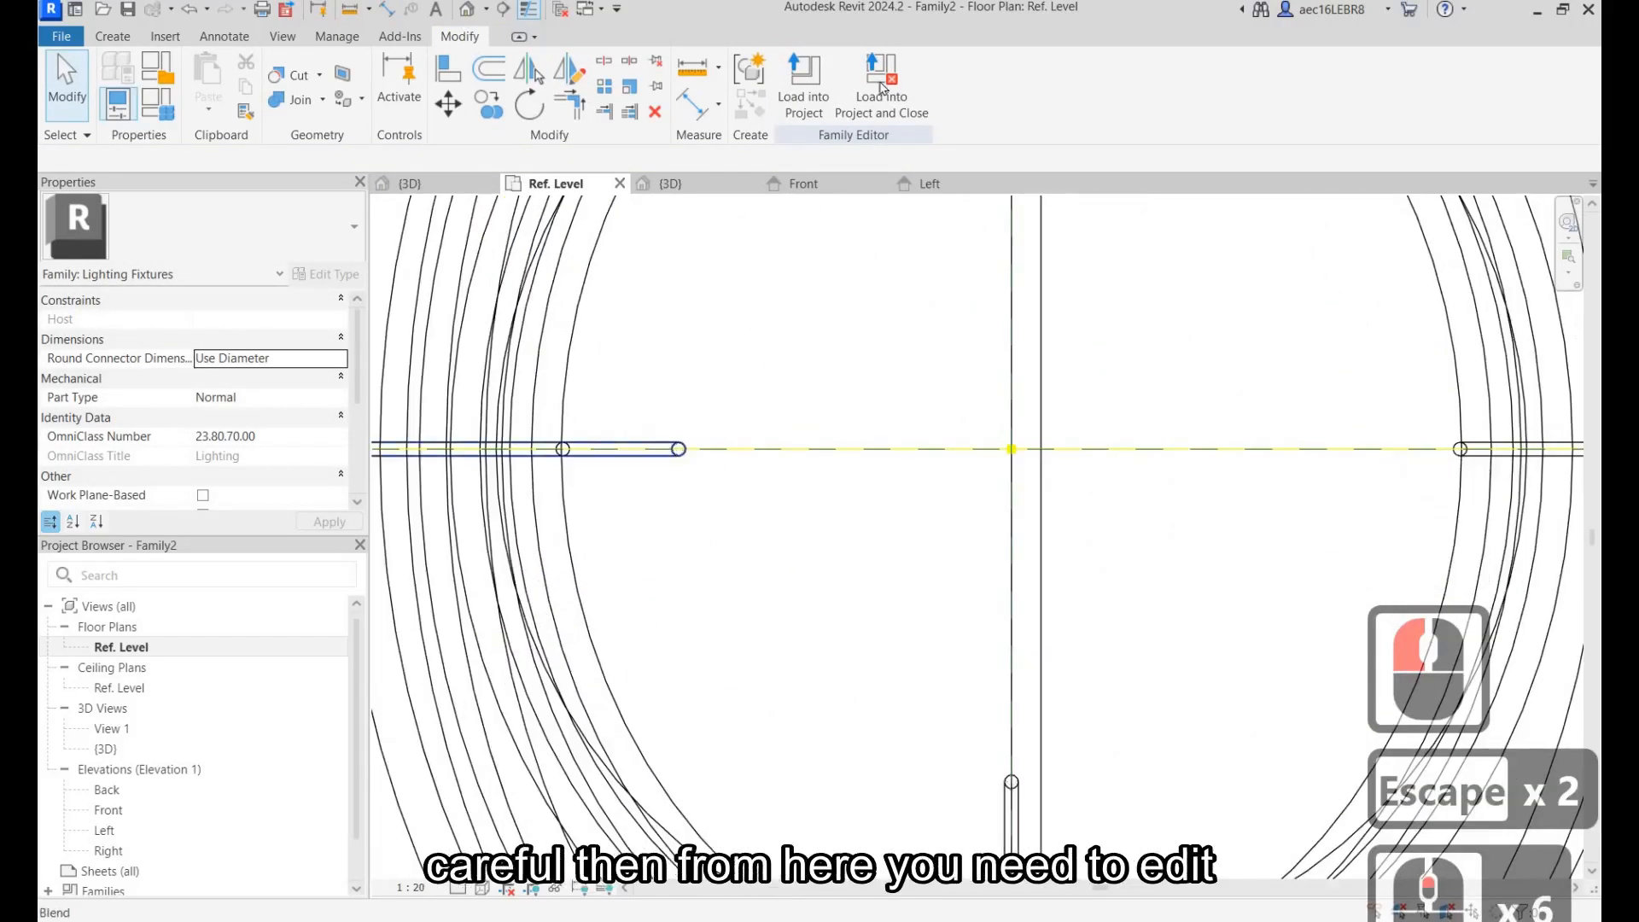
click(662, 427)
scroll(662, 427, down, 4)
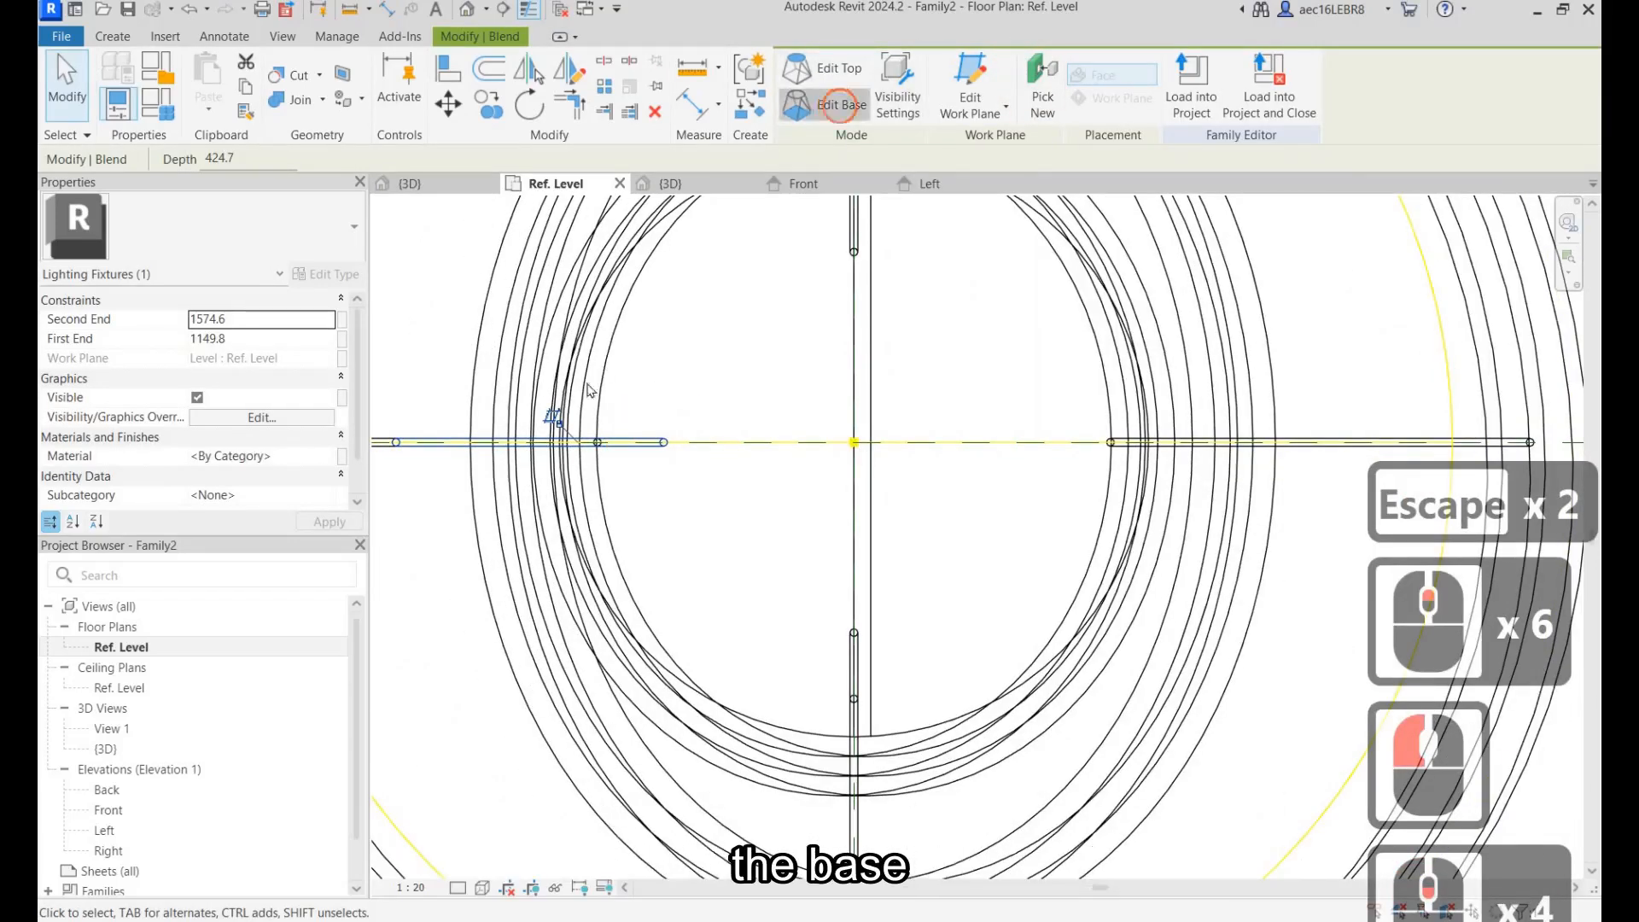
click(816, 104)
Move the left cable's base circle about 55 mm inward along the horizontal axis onto the middle ring, and finish the boundary edit.
scroll(894, 438, down, 2)
scroll(564, 401, up, 4)
drag(451, 426, 505, 541)
scroll(893, 432, down, 5)
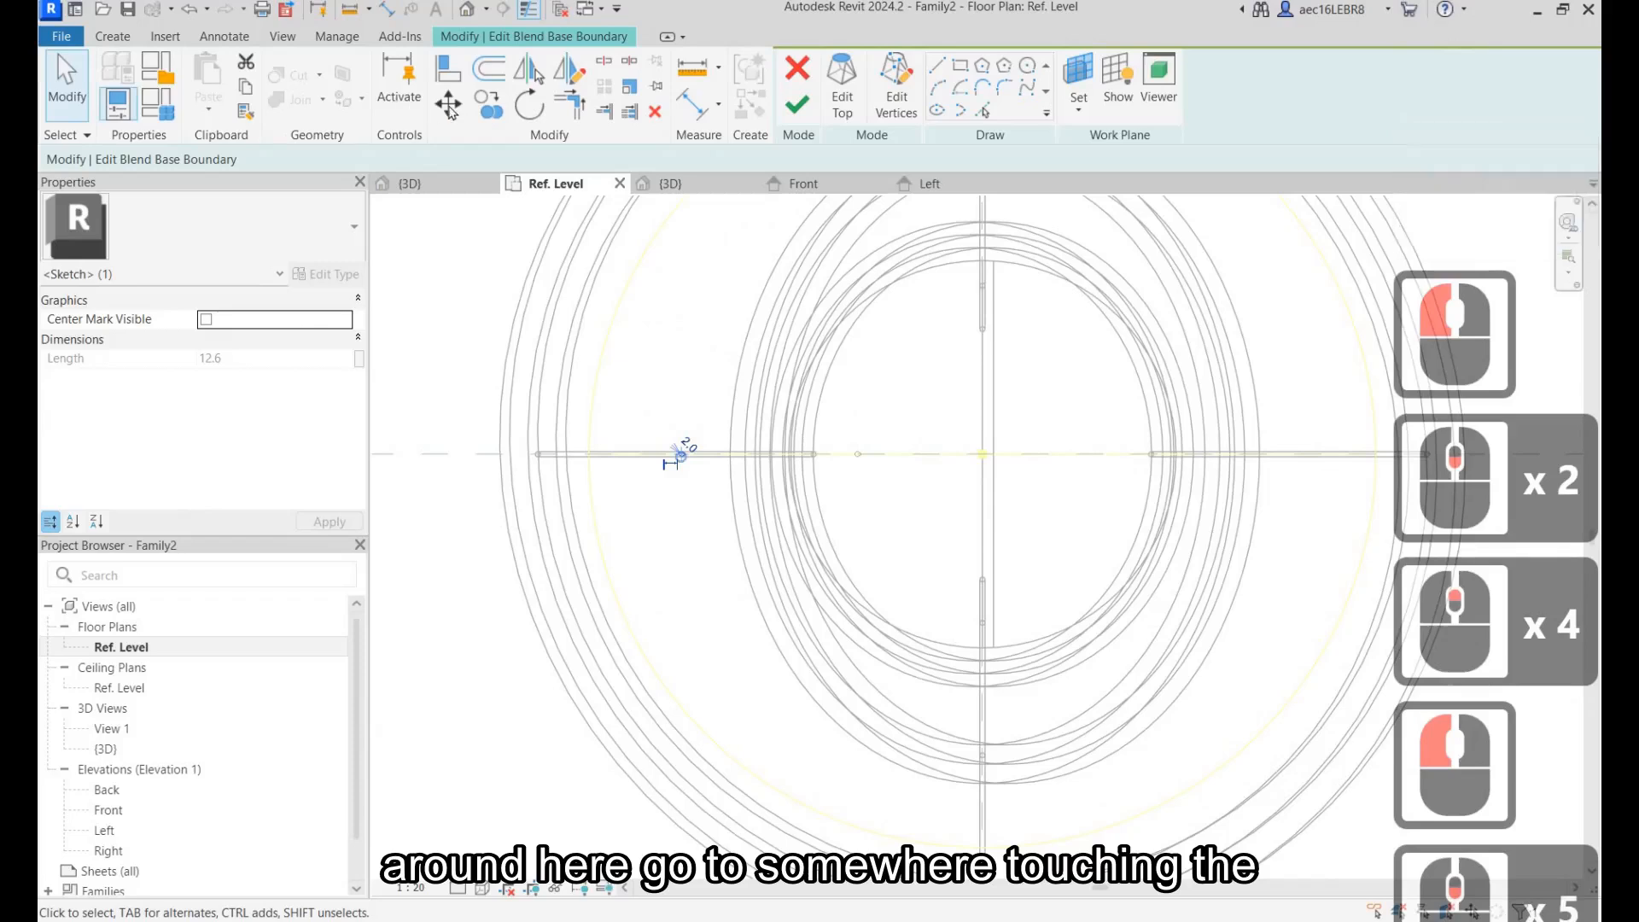
click(448, 104)
click(680, 454)
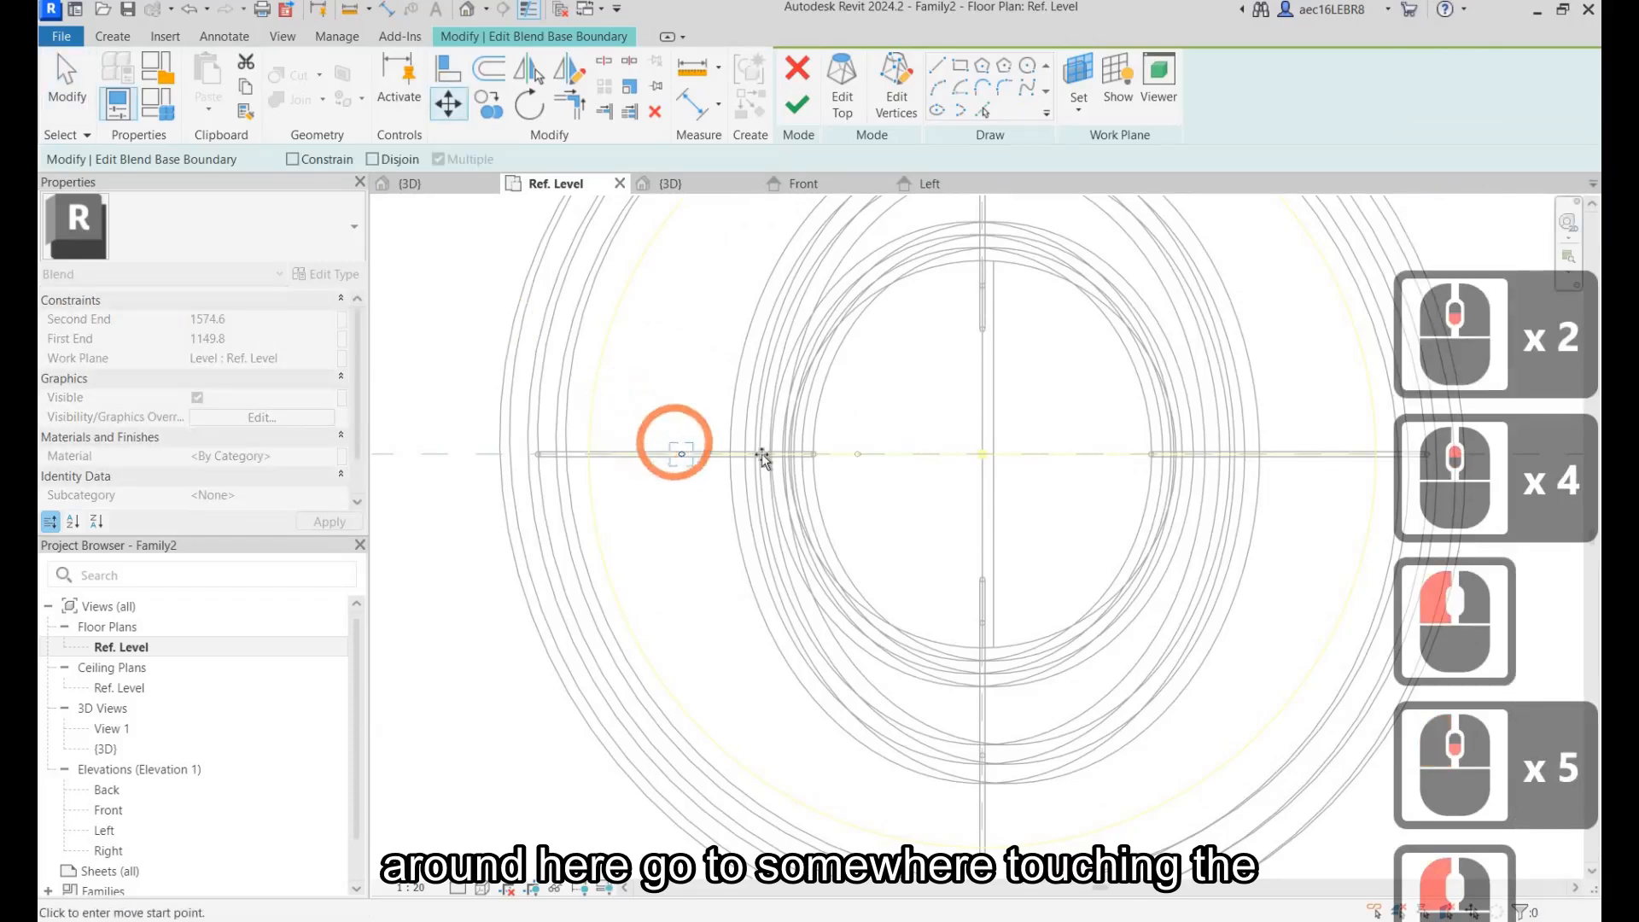
click(750, 454)
scroll(748, 459, up, 7)
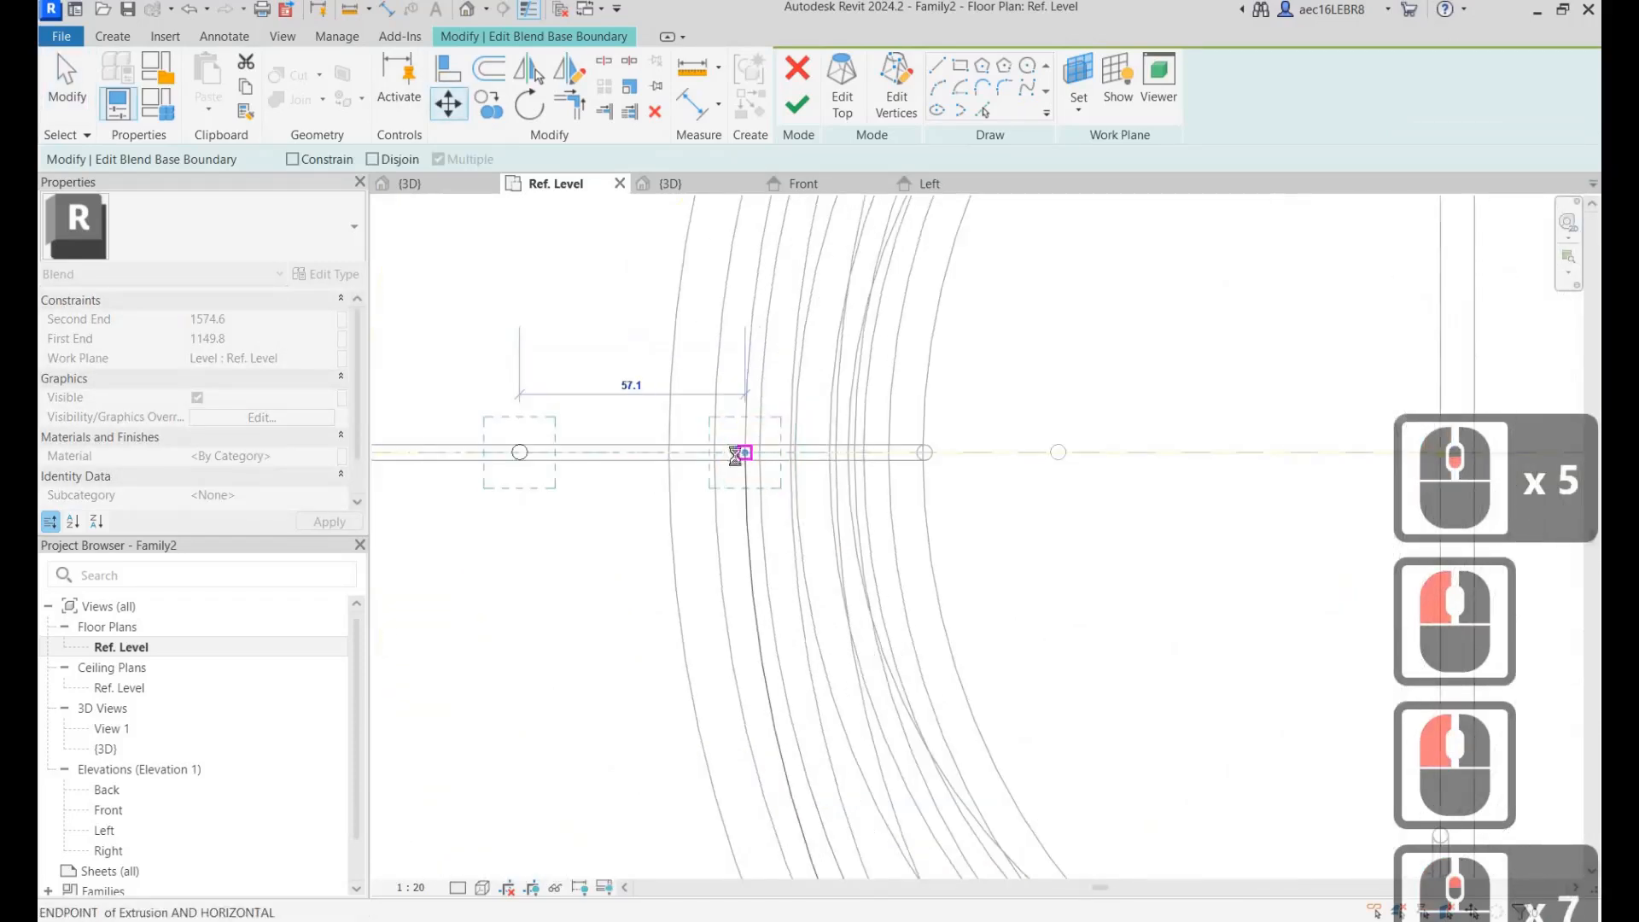
click(736, 454)
key(Escape)
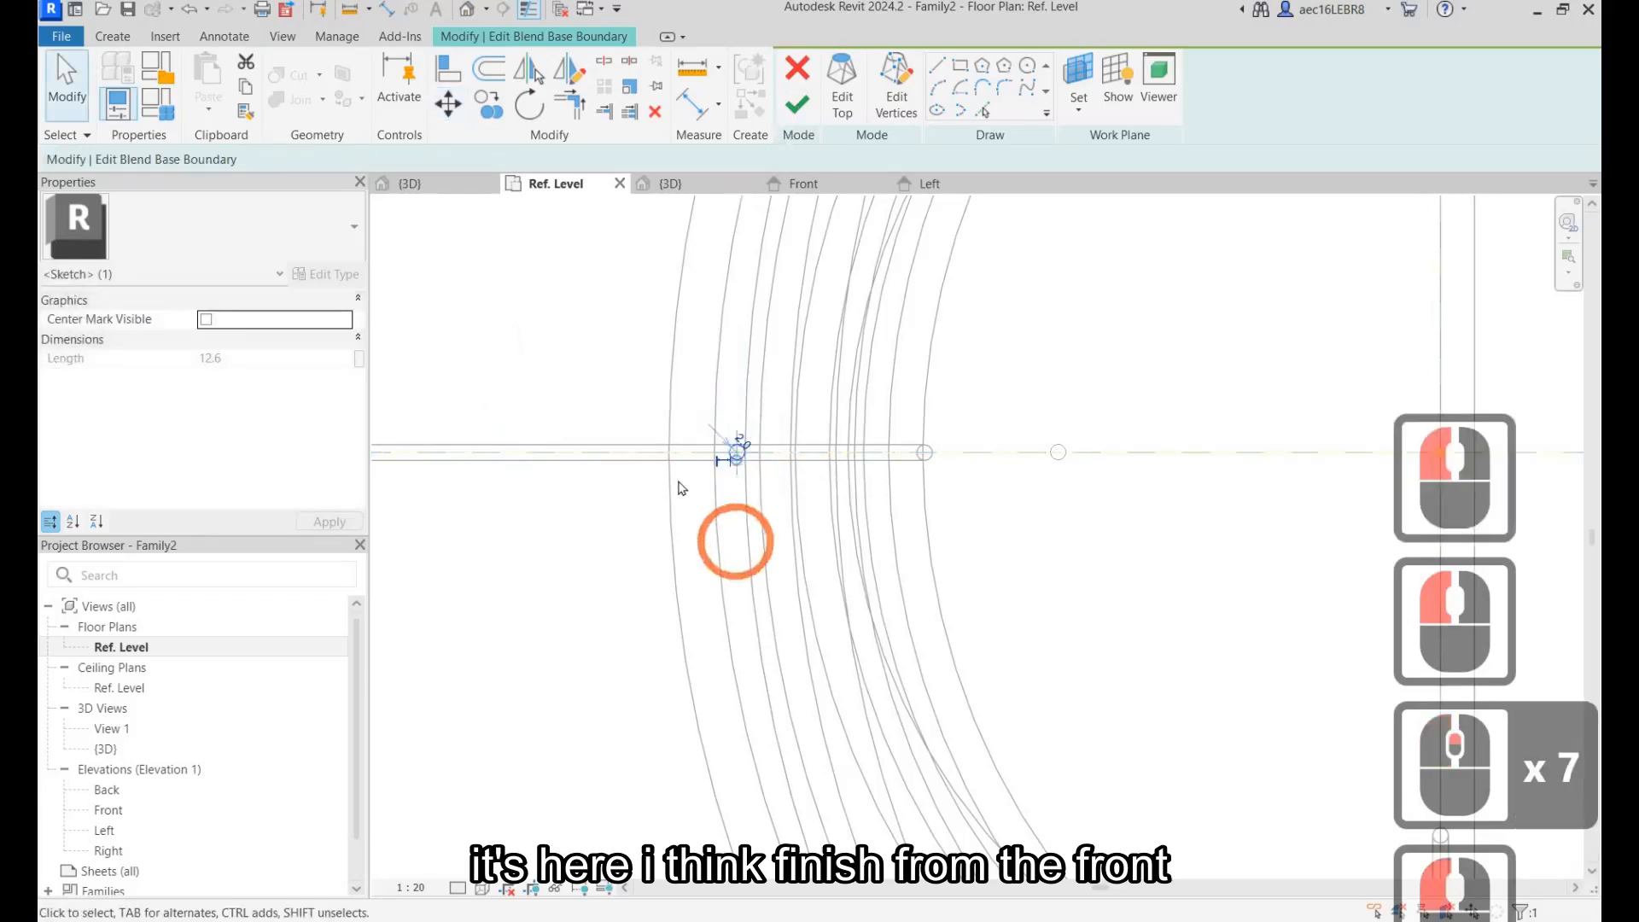
scroll(681, 485, down, 2)
click(797, 104)
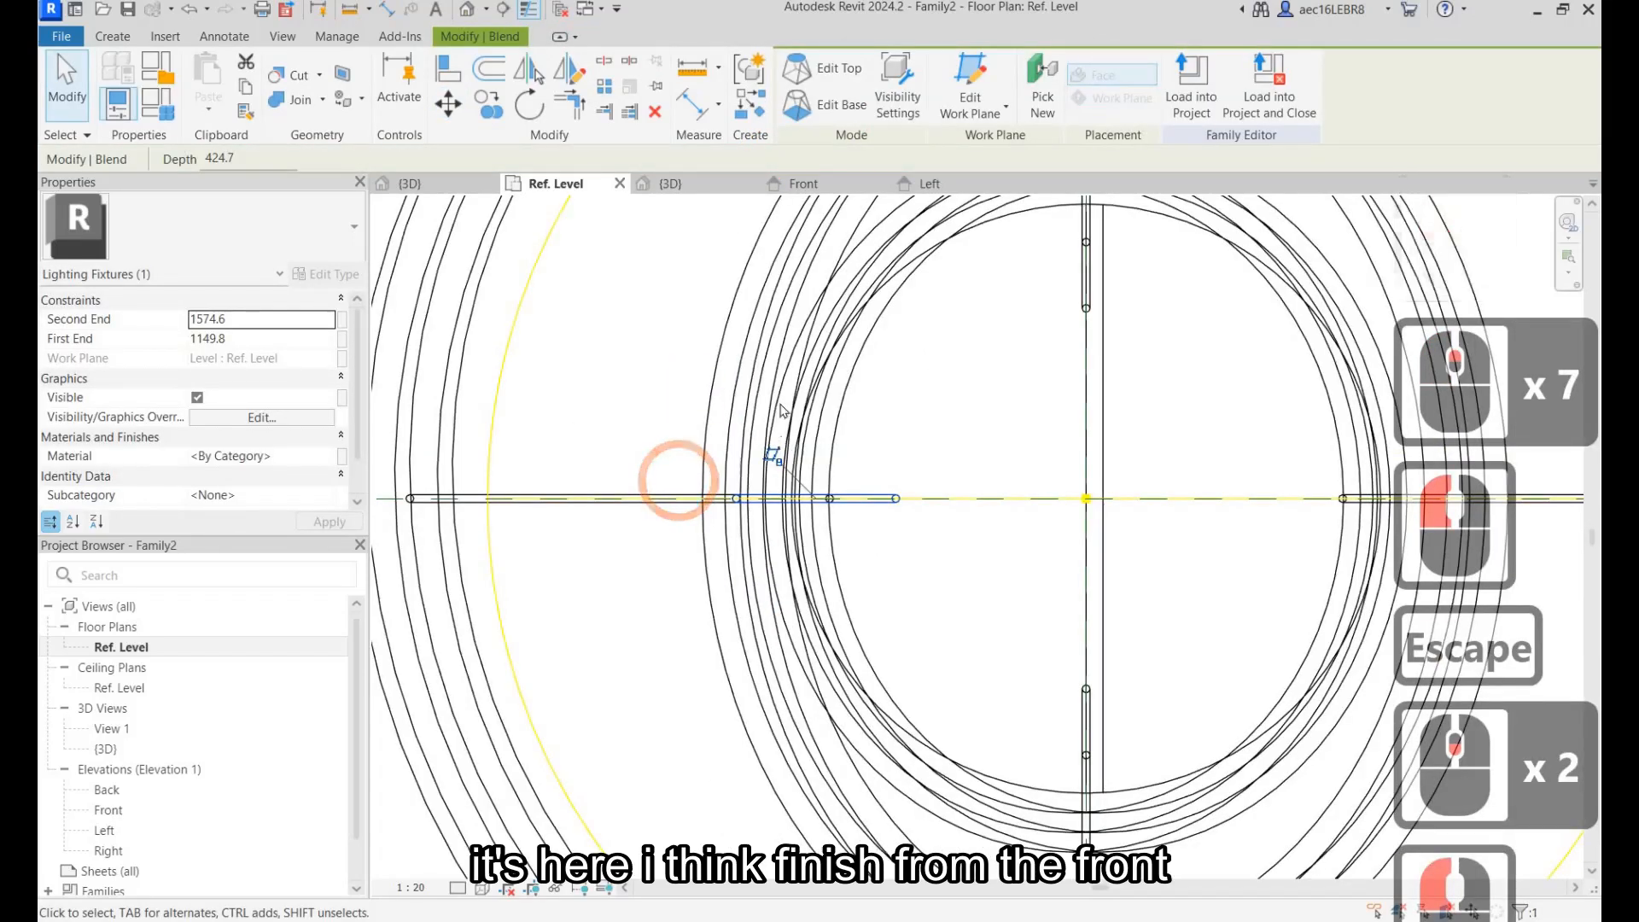
In the Front elevation, raise the left middle-ring cable's lower end to the tilted middle ring, at a depth of about 304.3.
click(112, 811)
double_click(112, 812)
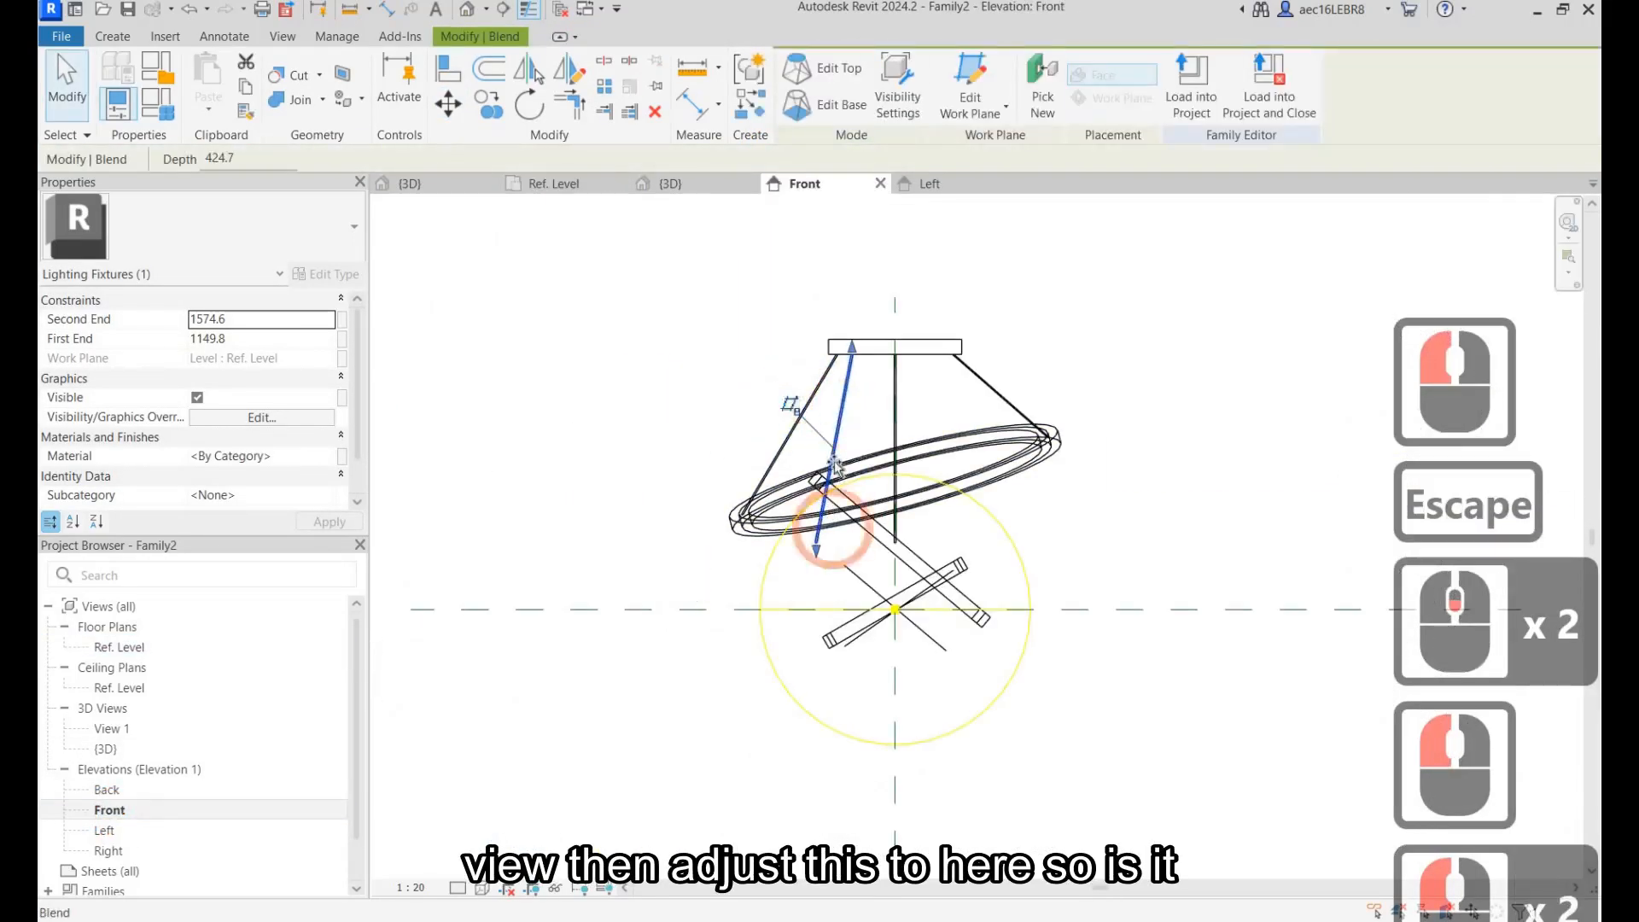
scroll(825, 529, up, 4)
drag(814, 554, 819, 528)
mouse_move(827, 460)
mouse_down()
mouse_move(812, 472)
mouse_move(825, 481)
mouse_up()
scroll(818, 444, up, 10)
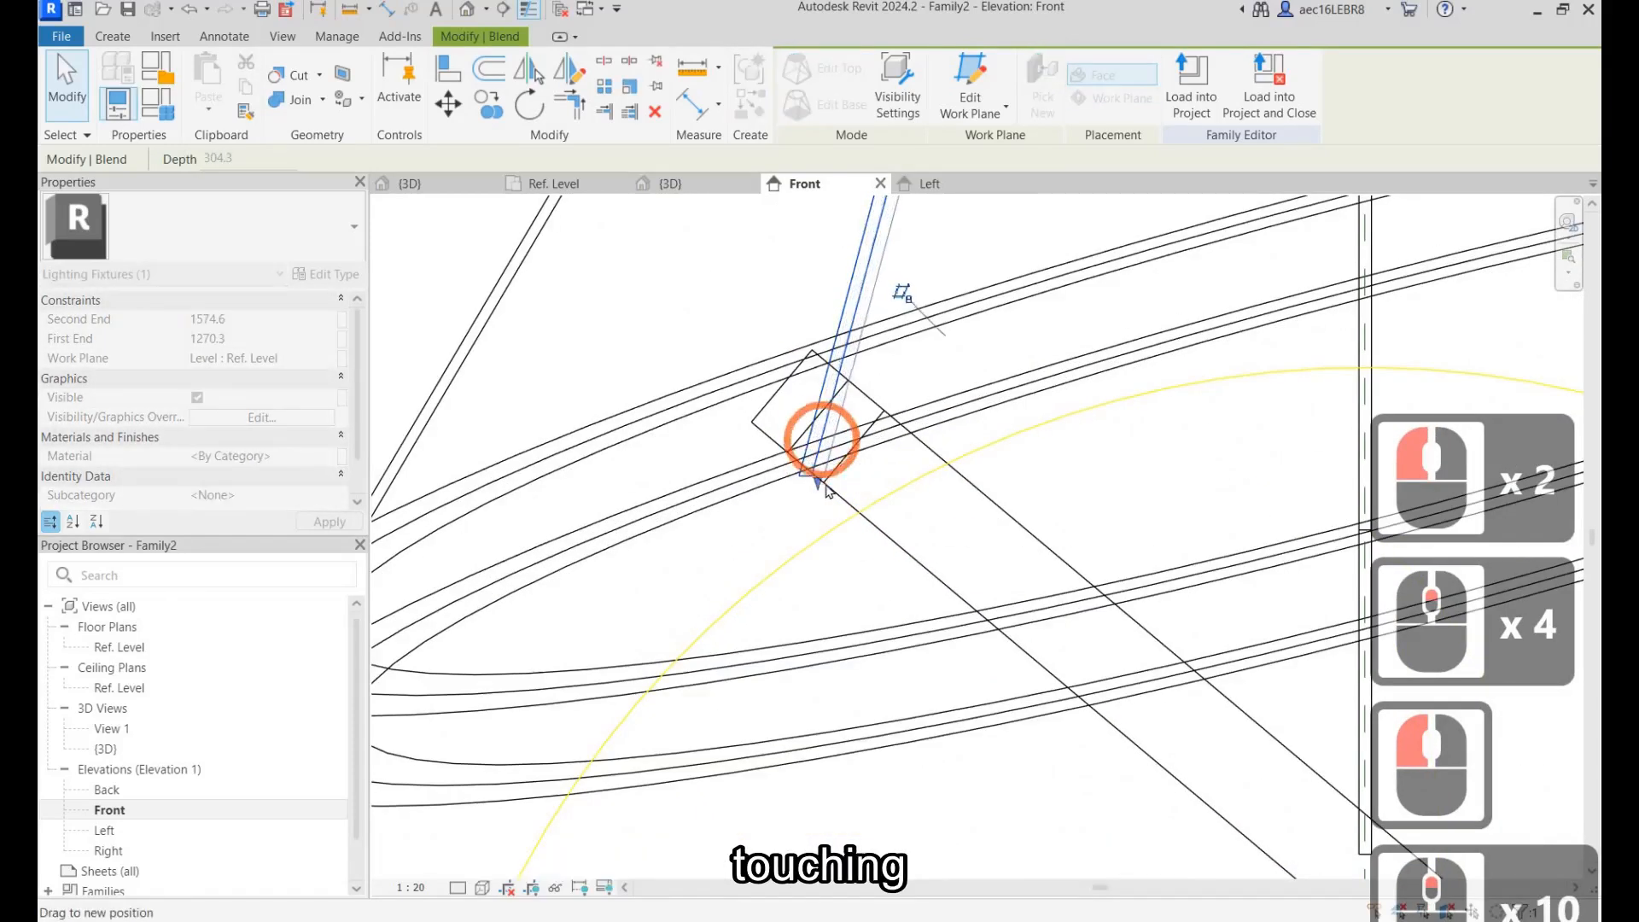
scroll(721, 648, down, 7)
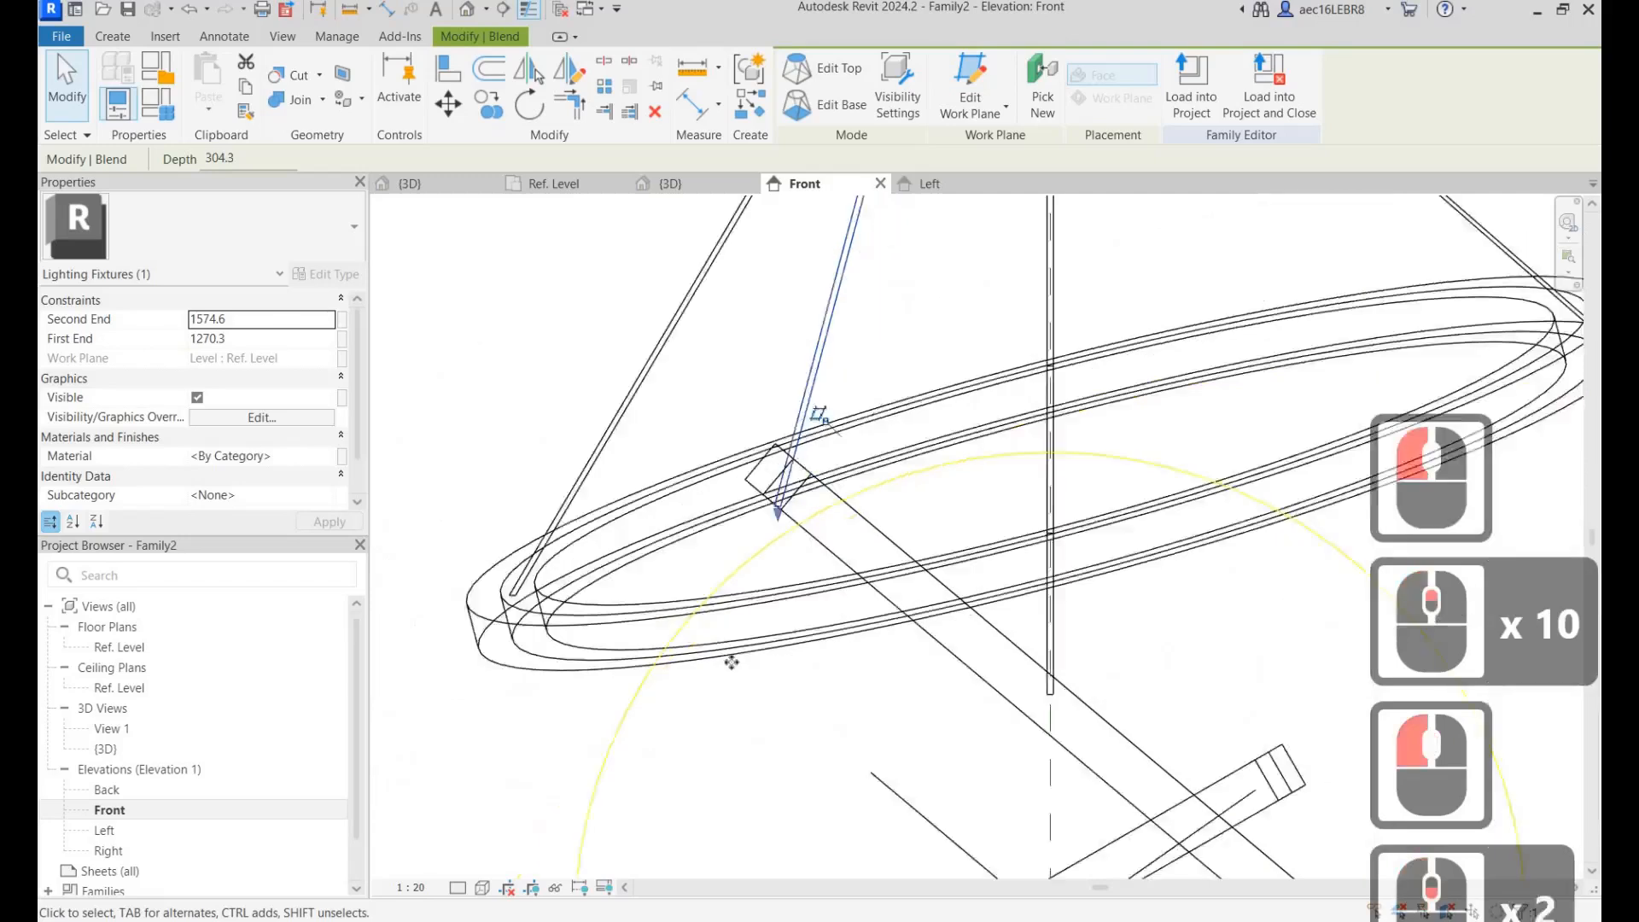
scroll(717, 683, up, 10)
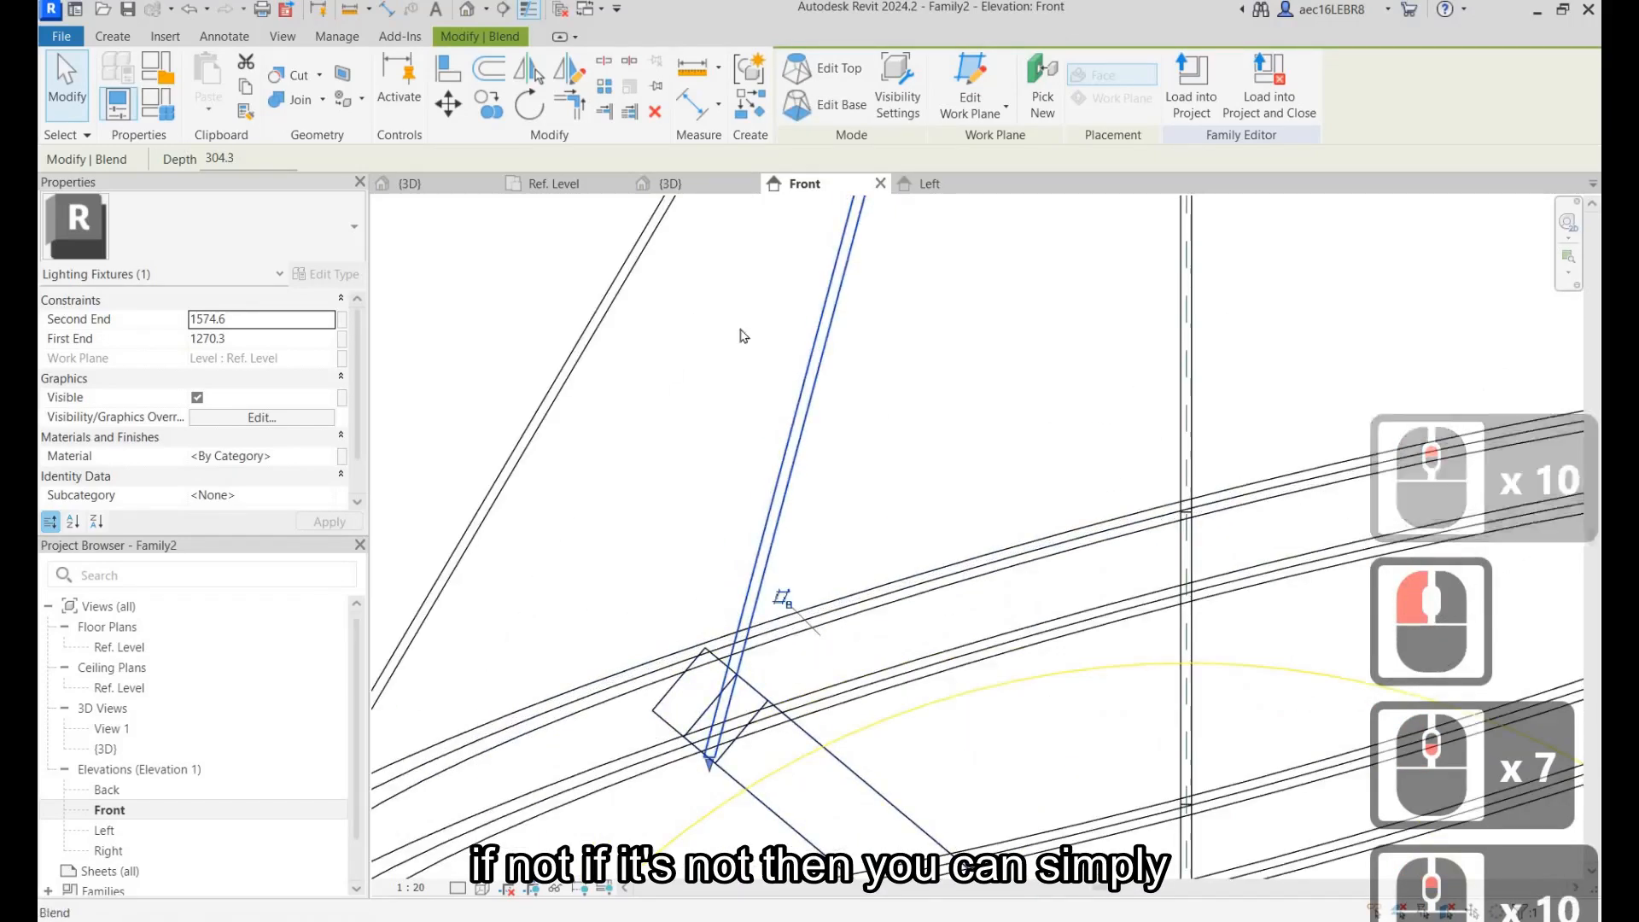
scroll(633, 629, down, 5)
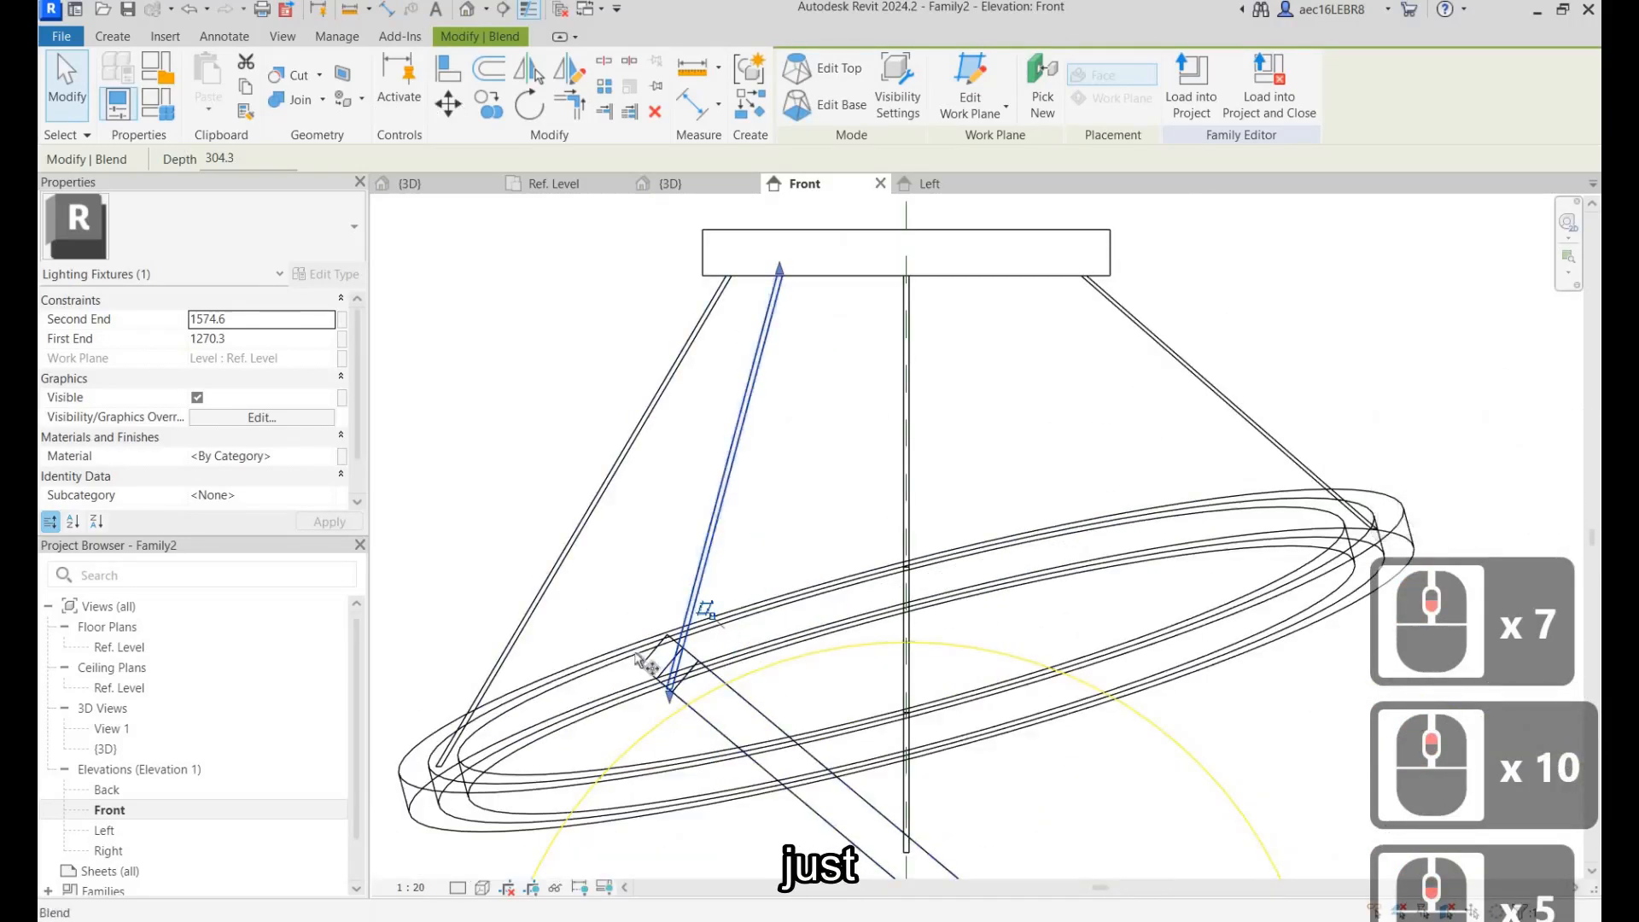
Move the left cable slightly toward the centre and raise its lower end inside the middle ring, at a depth of about 284.9.
click(448, 103)
scroll(674, 661, up, 10)
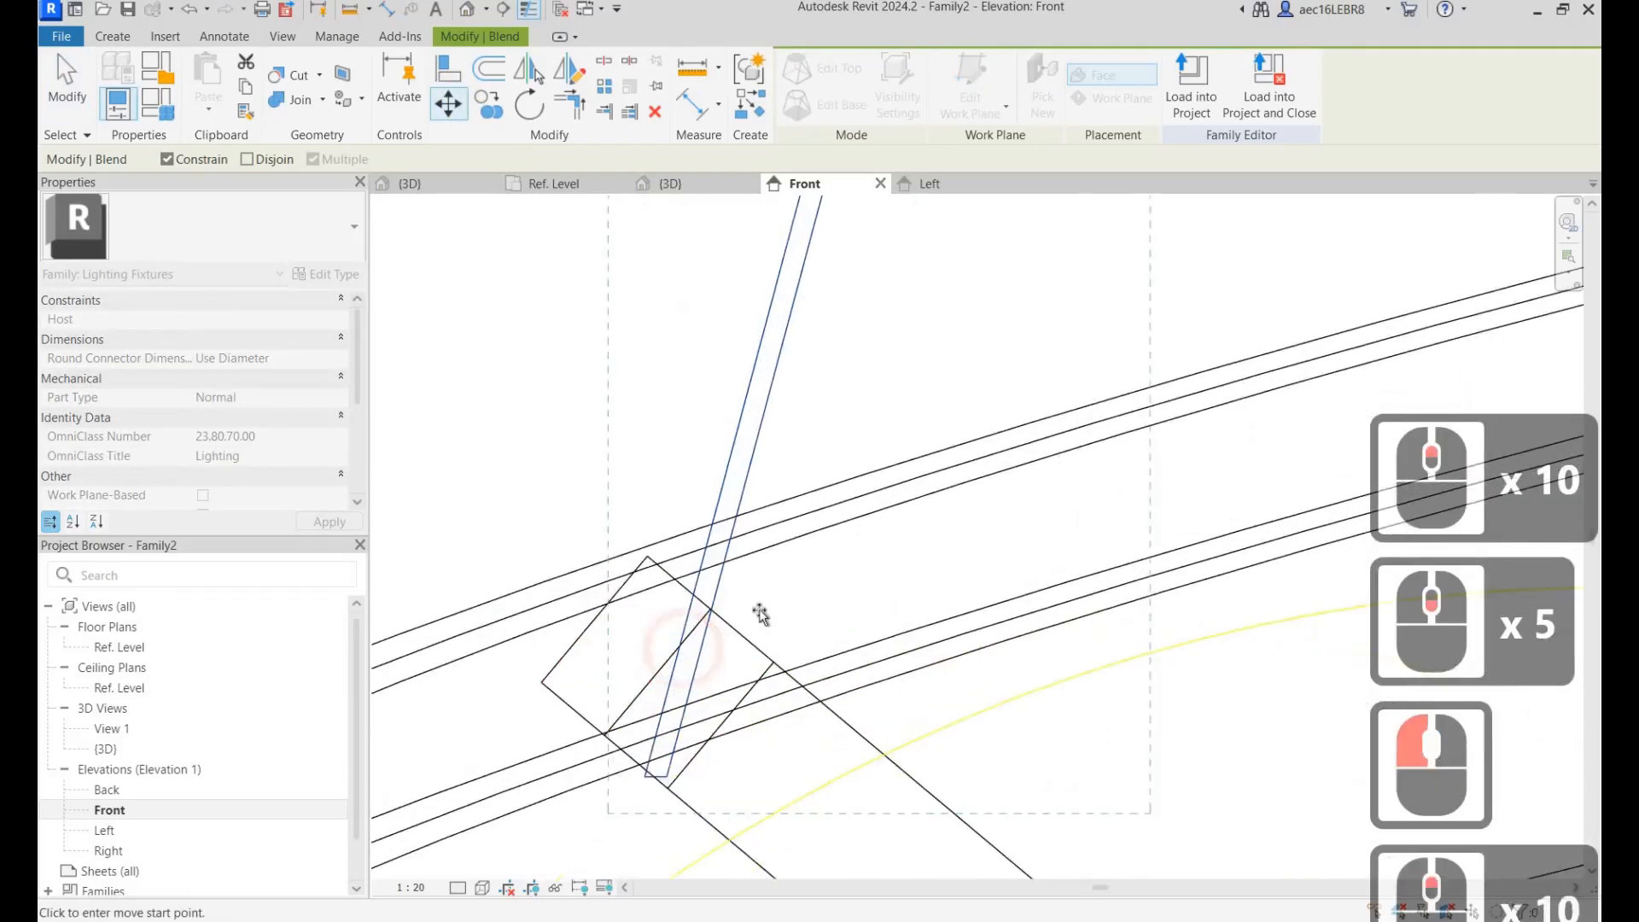
click(710, 609)
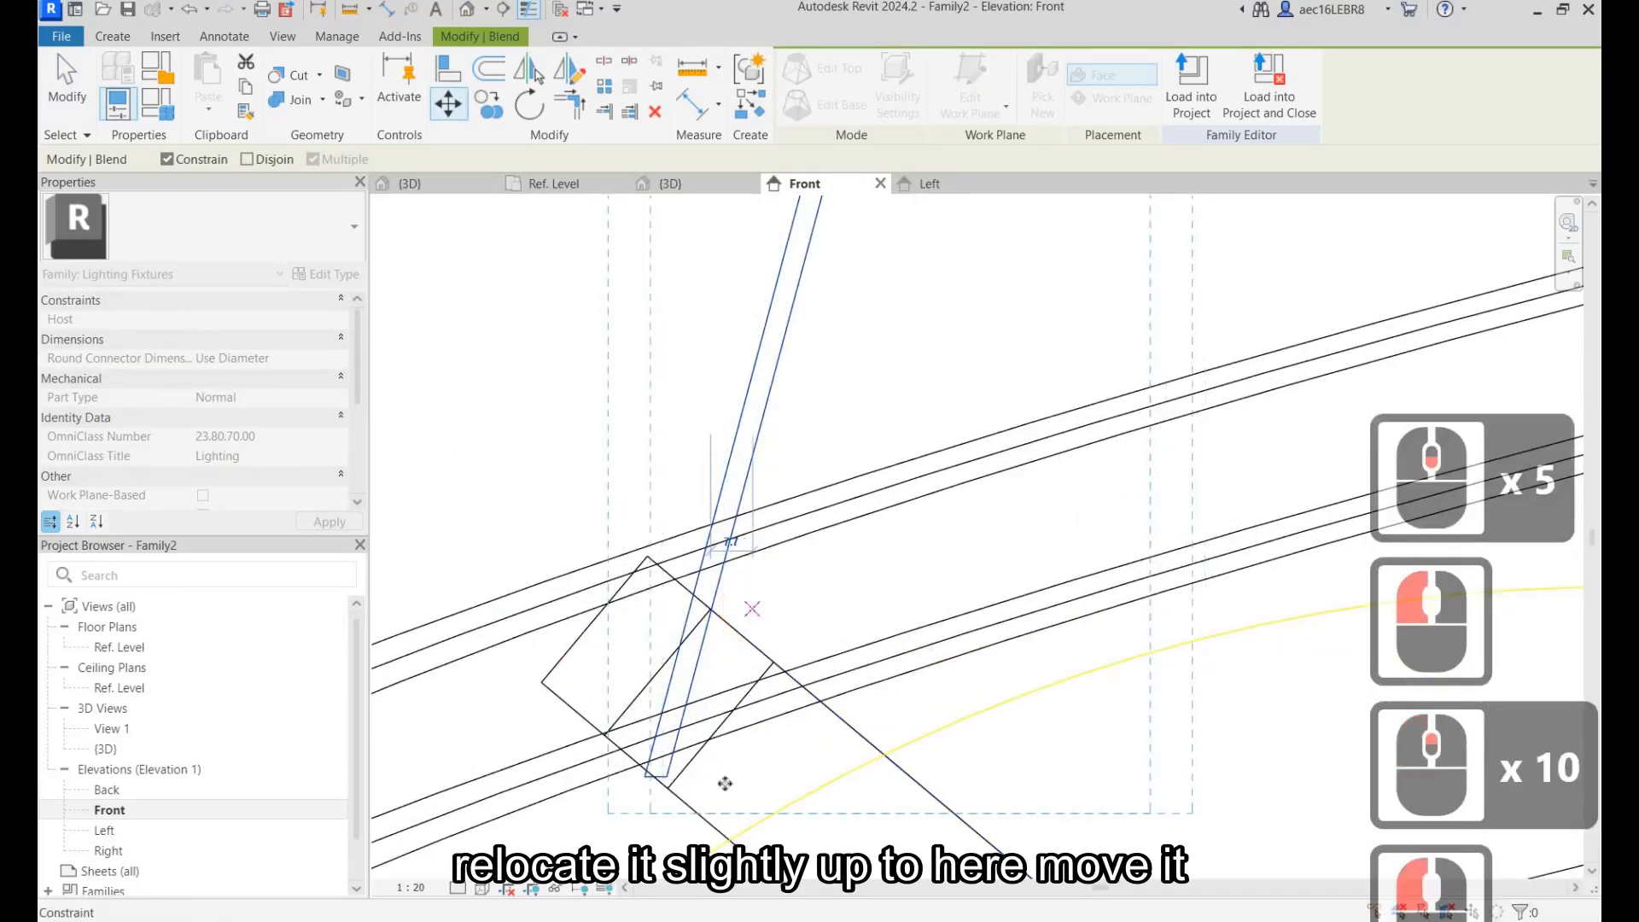
click(764, 611)
drag(711, 781, 714, 795)
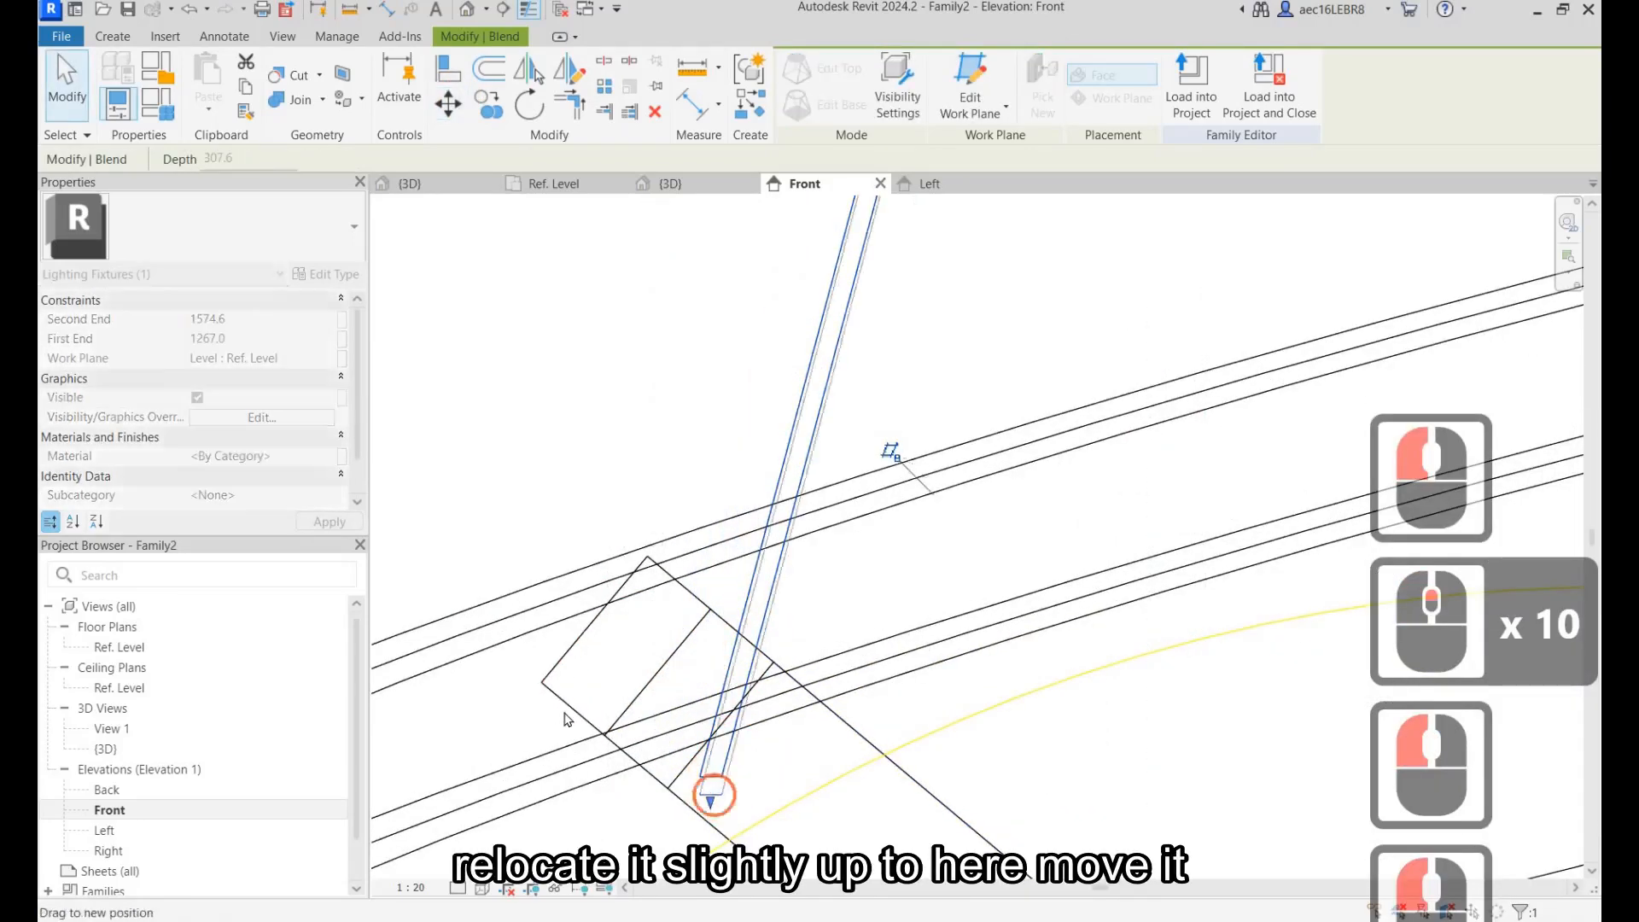
drag(566, 720, 670, 432)
scroll(563, 683, down, 11)
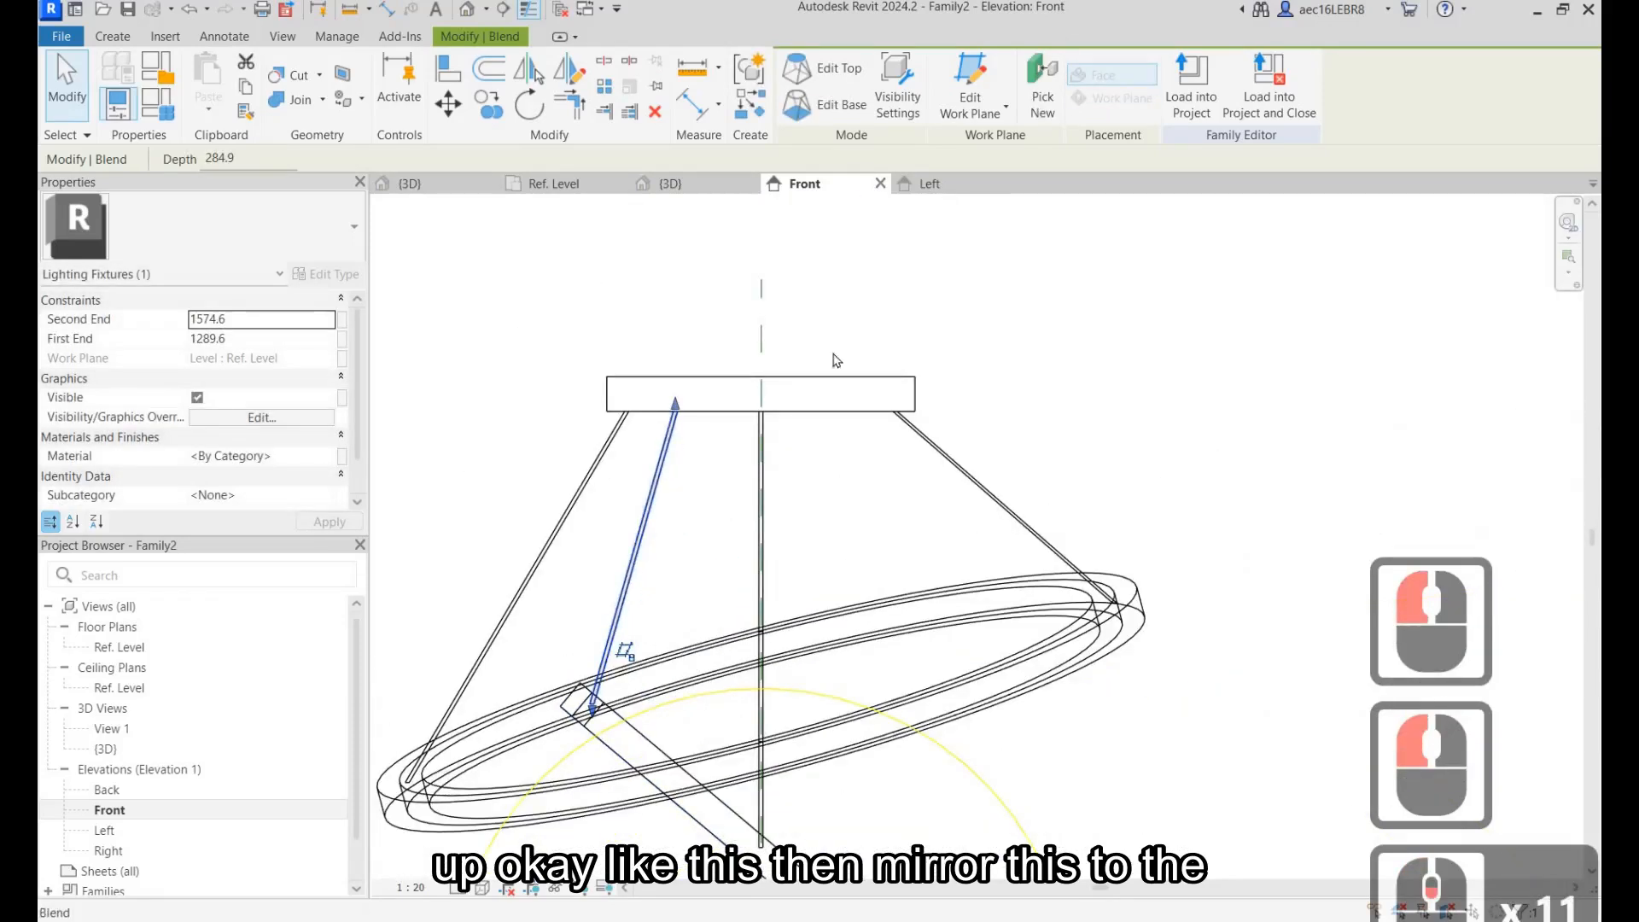
Mirror the left middle-ring cable about the vertical centre axis and stretch the copy's lower end down to the reference level, at a depth of 574.6.
scroll(621, 481, down, 2)
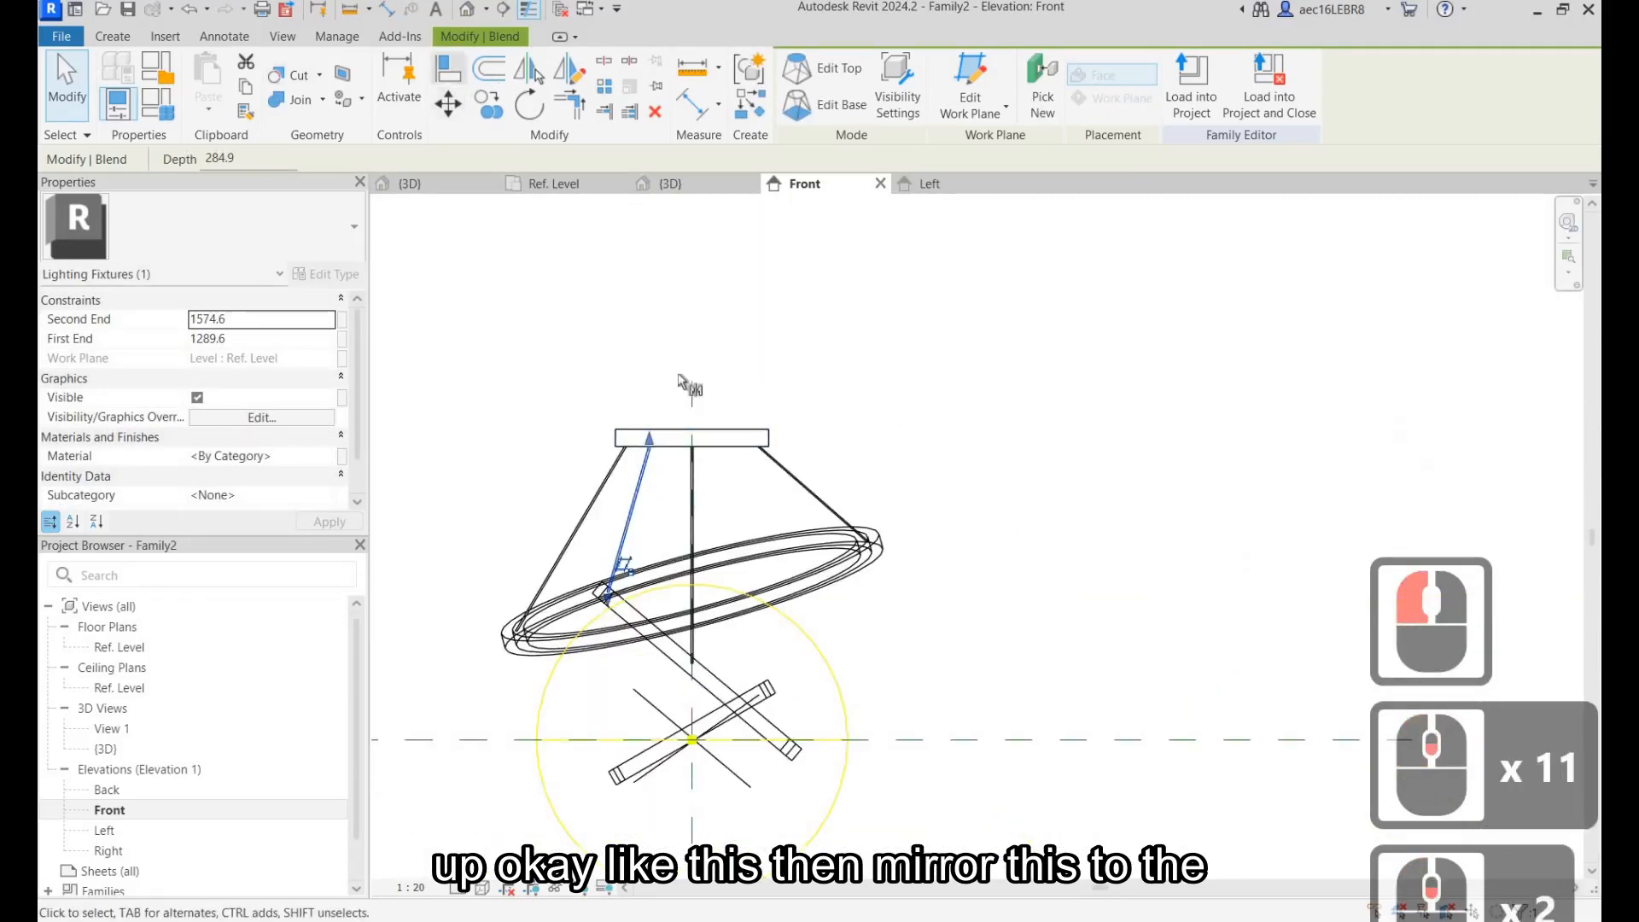
click(783, 618)
scroll(777, 627, up, 3)
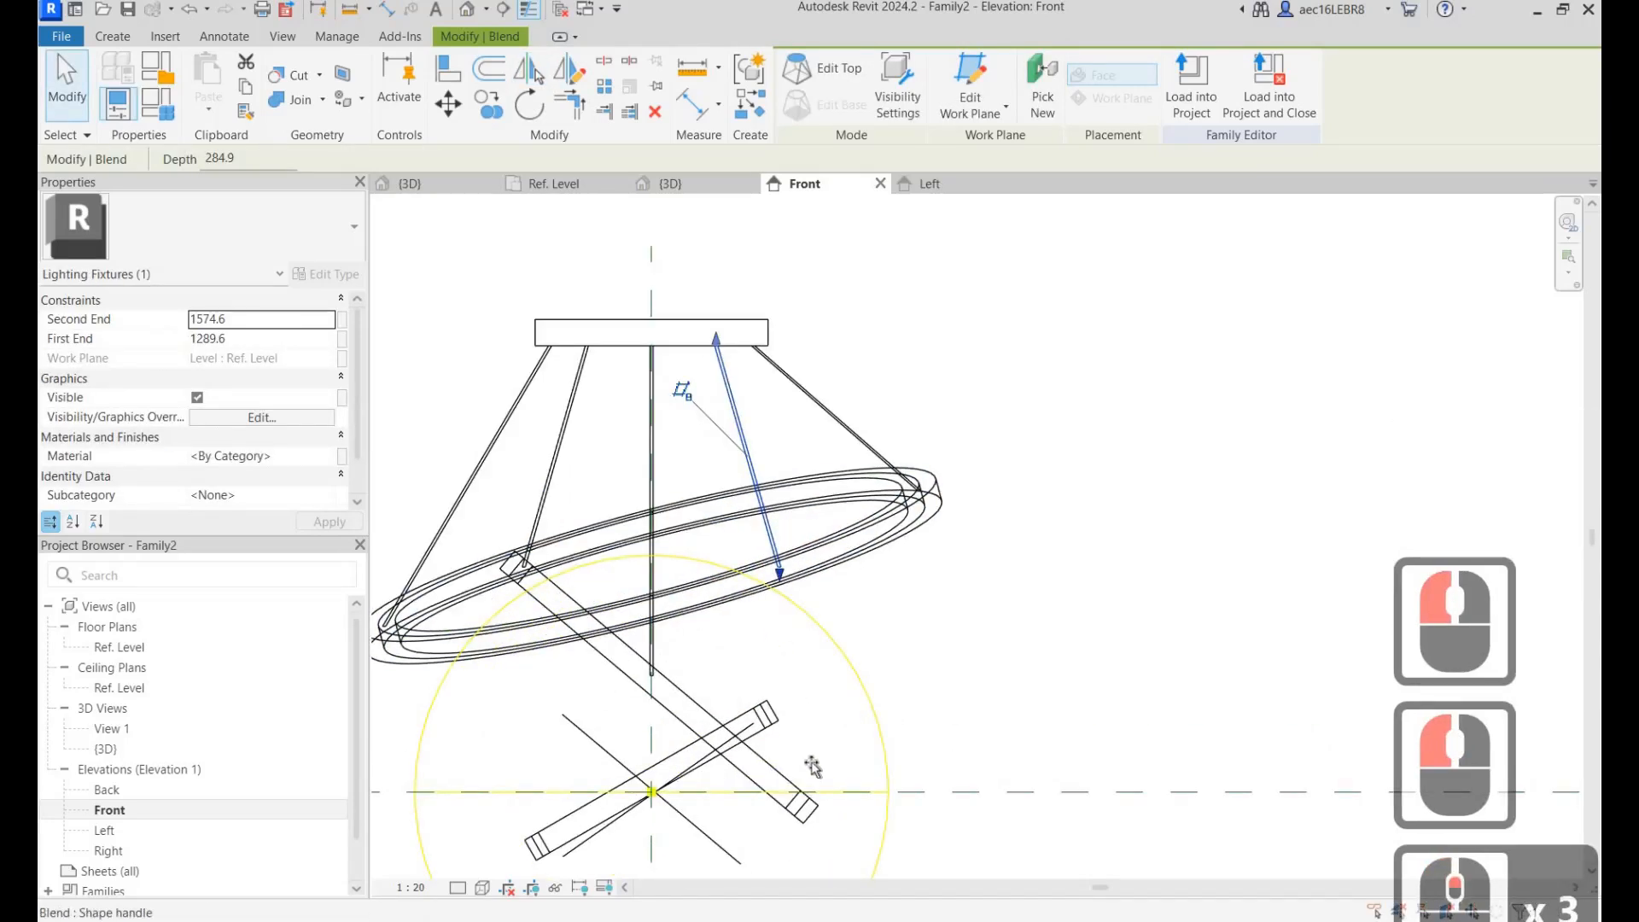
drag(780, 574, 780, 602)
mouse_move(809, 793)
mouse_down()
mouse_move(787, 828)
mouse_move(782, 753)
mouse_move(792, 775)
mouse_up()
scroll(779, 792, up, 3)
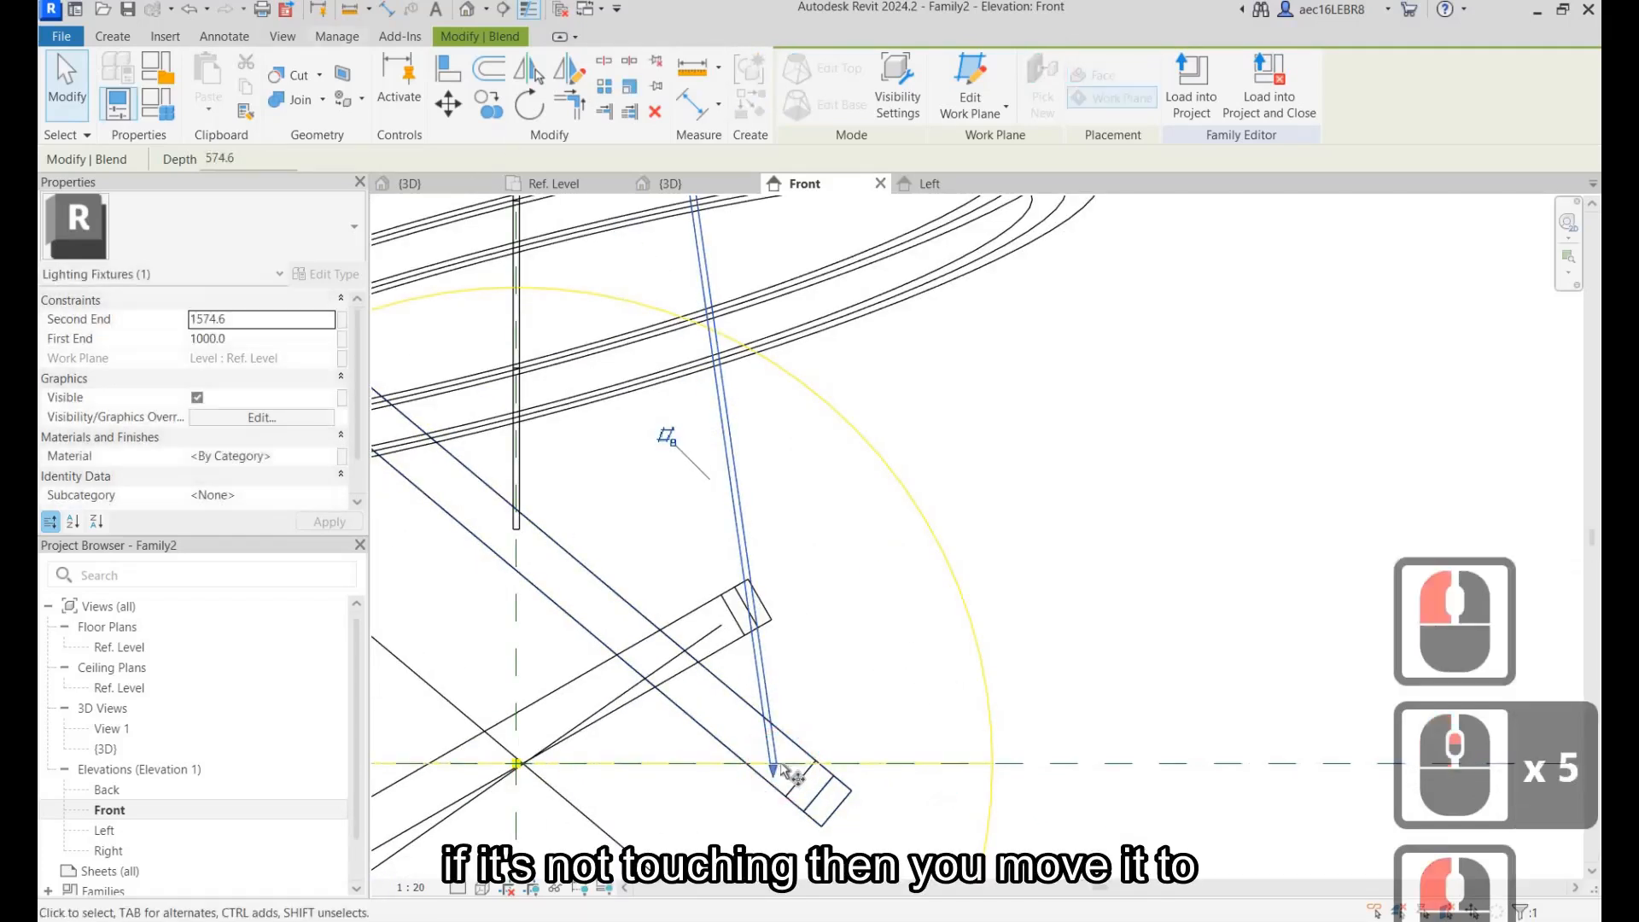
Move the mirrored cable outward to the middle ring's low end and extend its base into the ring, at a depth of about 581.4.
scroll(780, 761, up, 3)
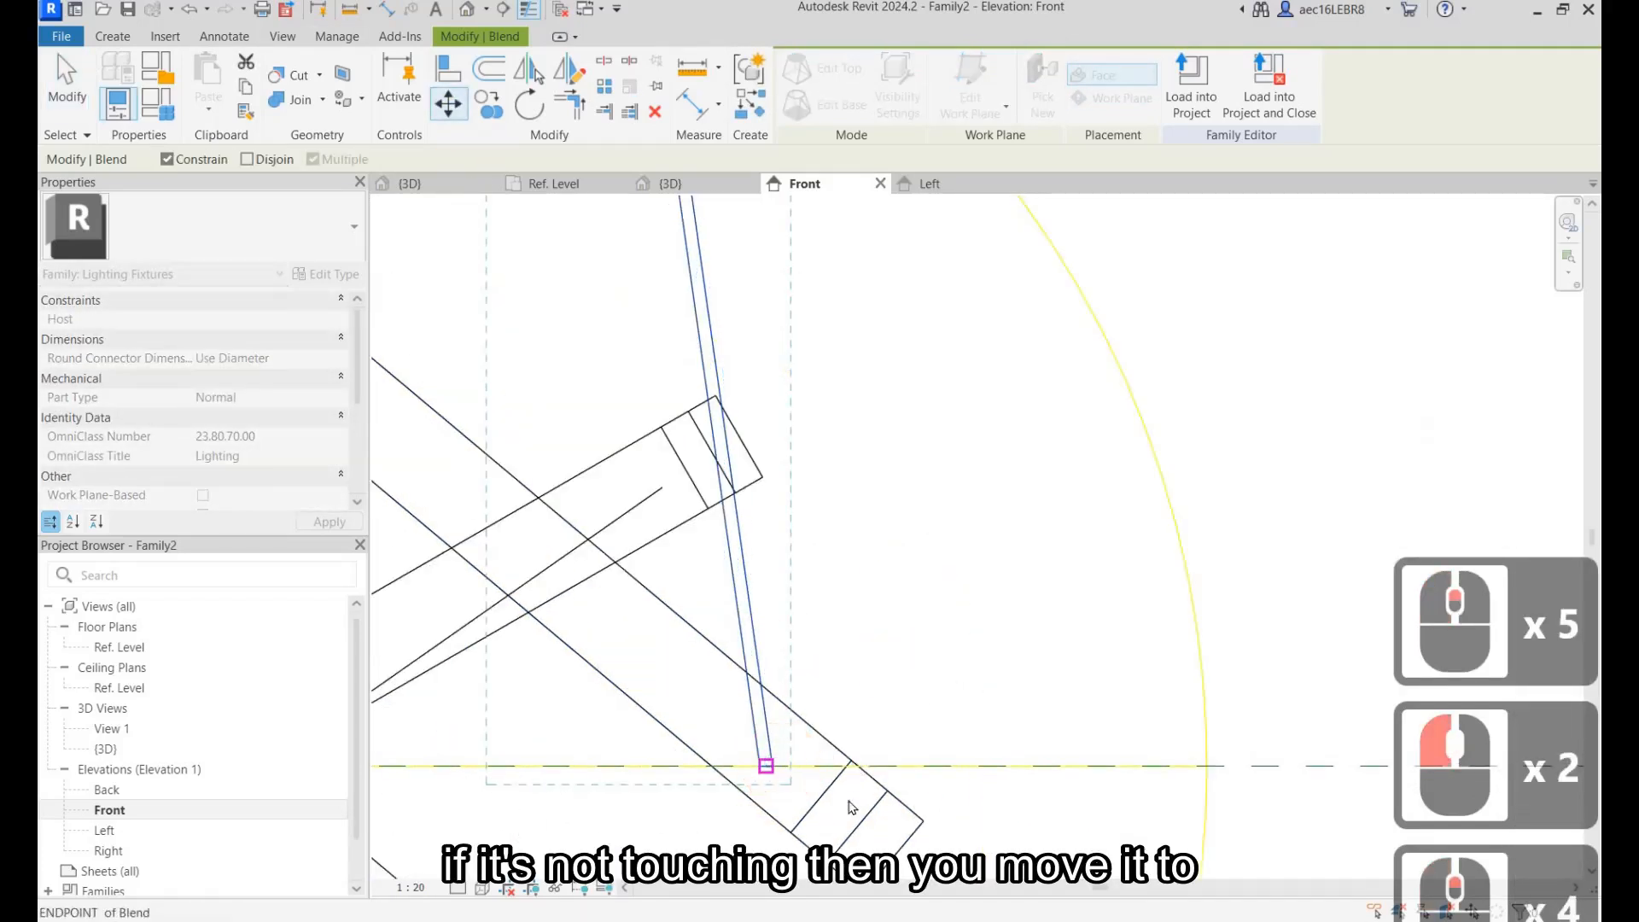
click(766, 765)
click(856, 766)
scroll(850, 798, down, 3)
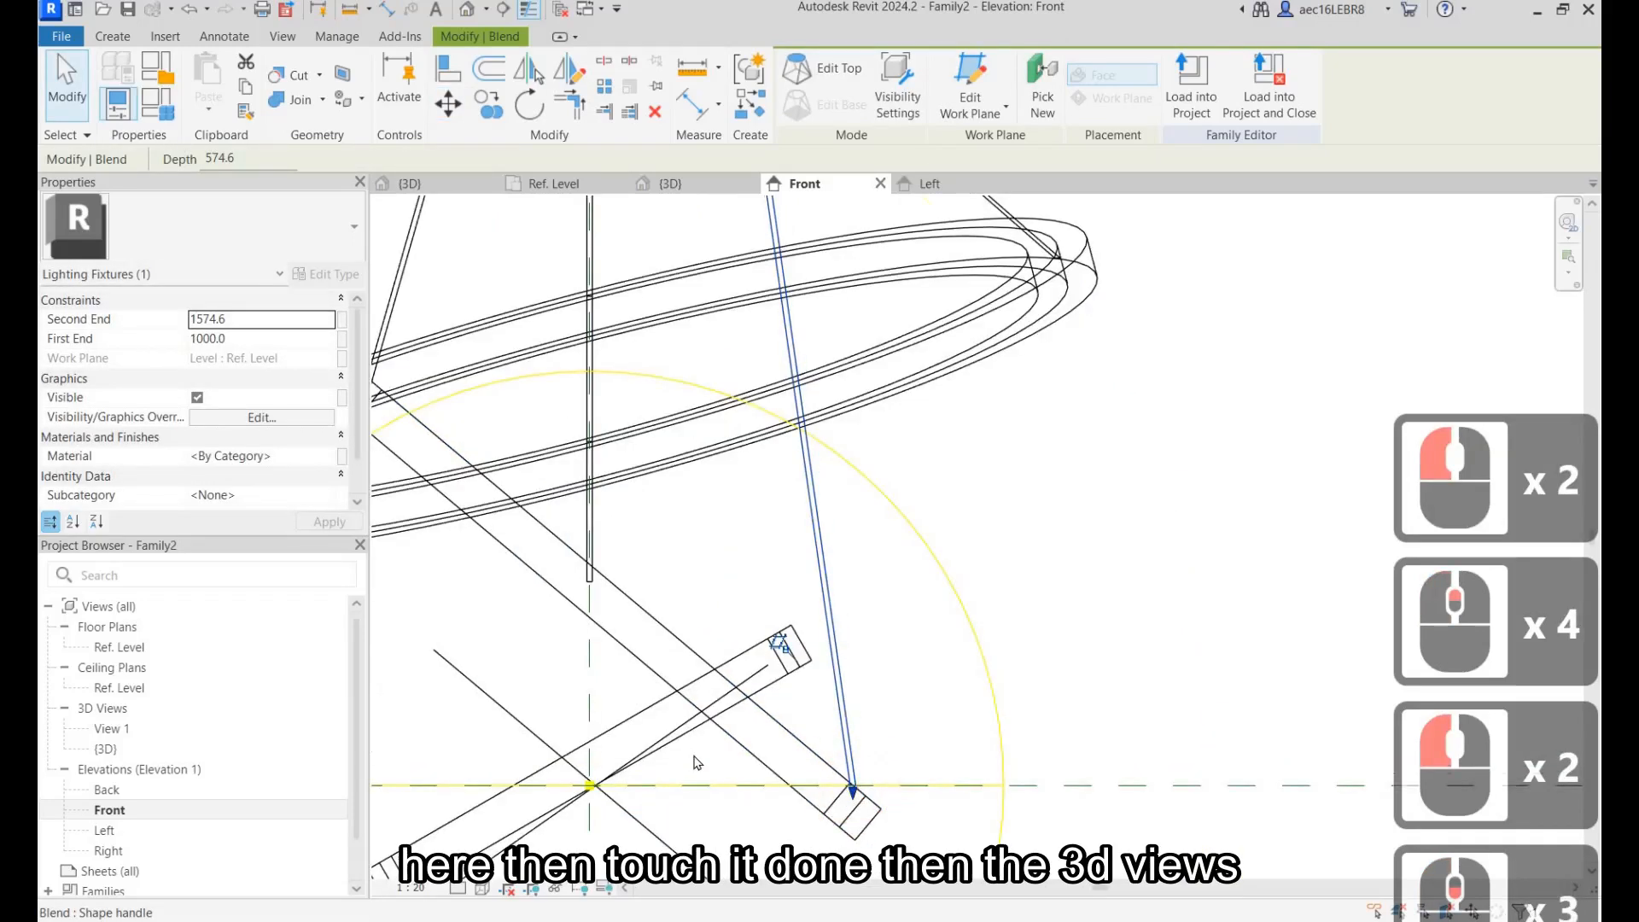
scroll(852, 797, up, 6)
drag(853, 781, 853, 801)
scroll(692, 756, down, 8)
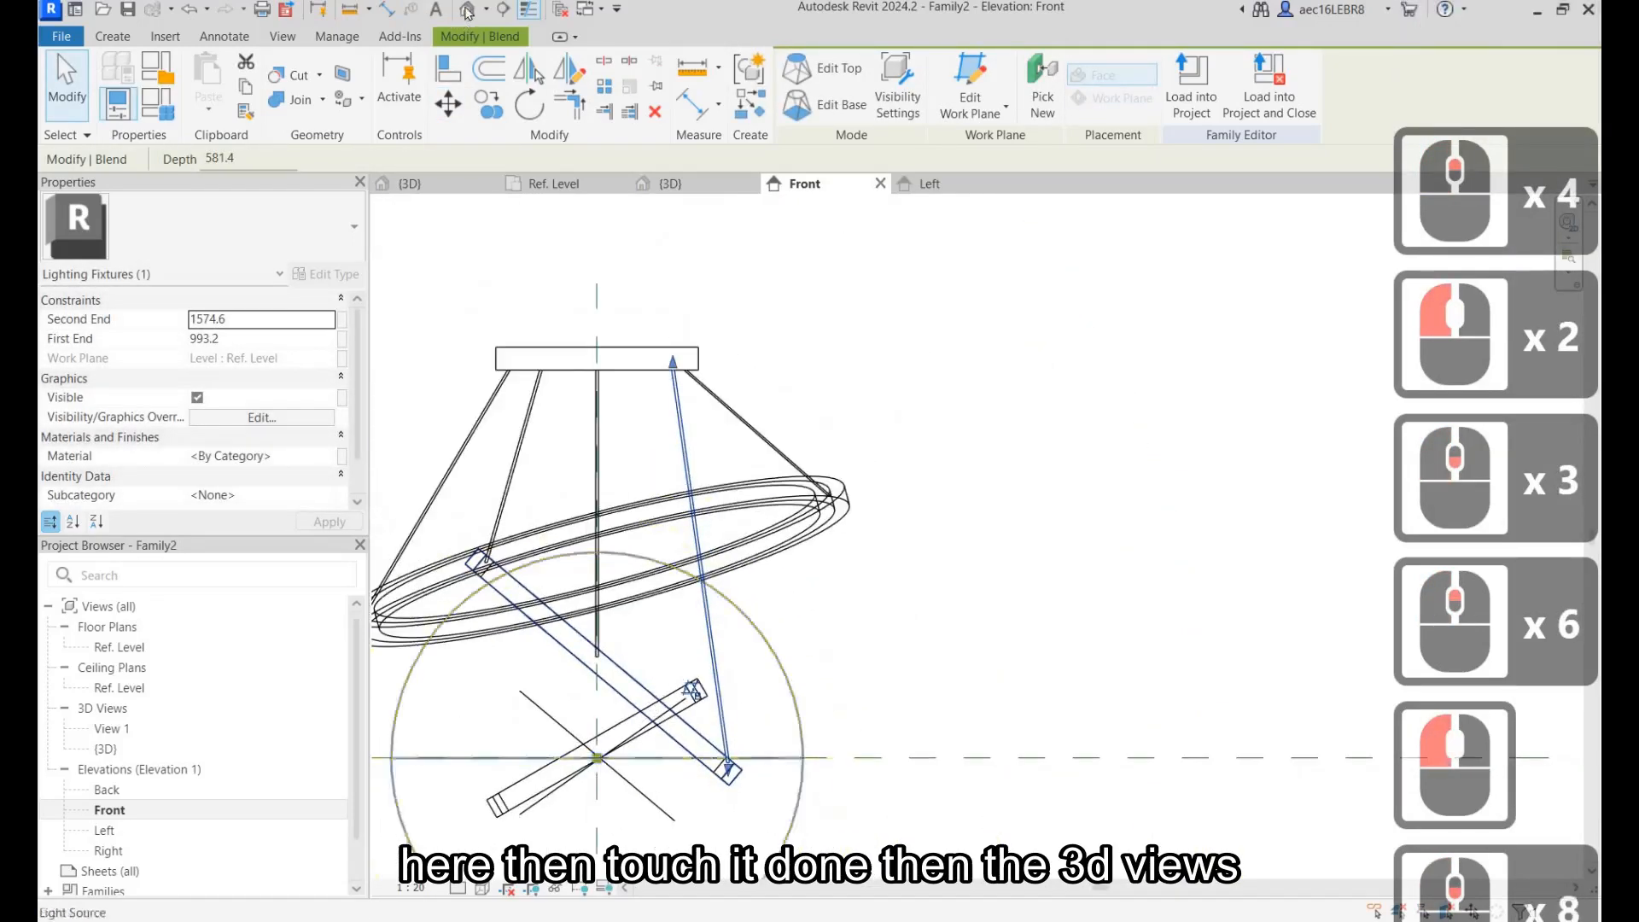
Clear the selection and examine the middle-ring cables from the back in the 3D view.
click(969, 421)
click(466, 9)
shift+middle_drag(1073, 472, 769, 405)
shift+middle_drag(1022, 644, 974, 661)
shift+middle_click(974, 661)
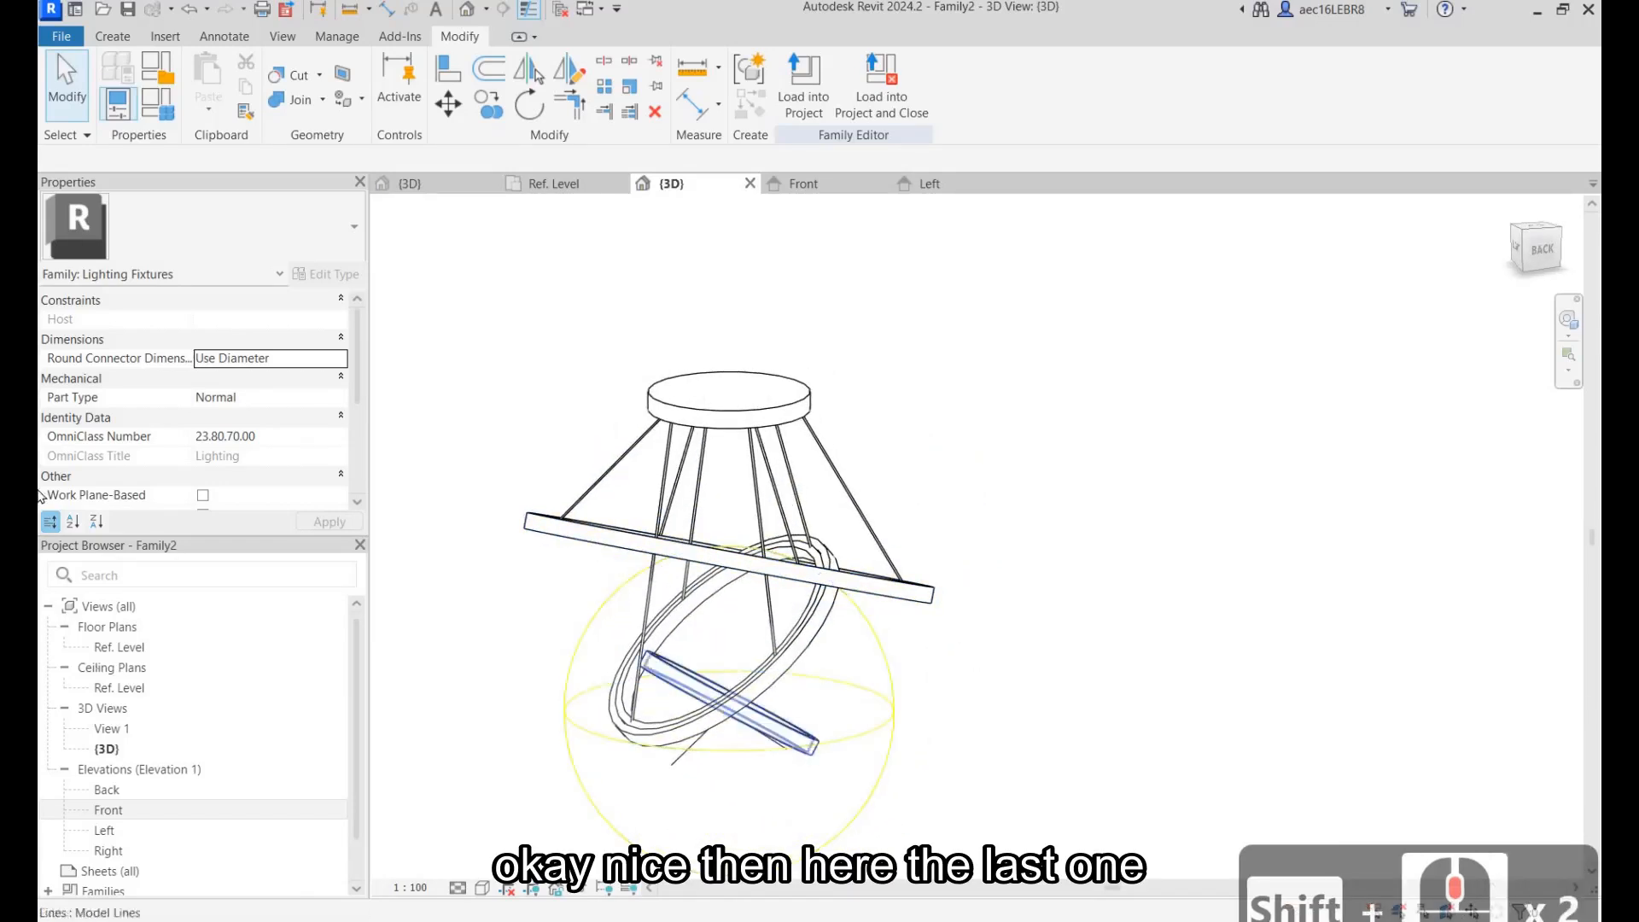
Select the small ring in 3D and identify its outline among the overlapping rings in the Ref. Level floor plan.
click(669, 660)
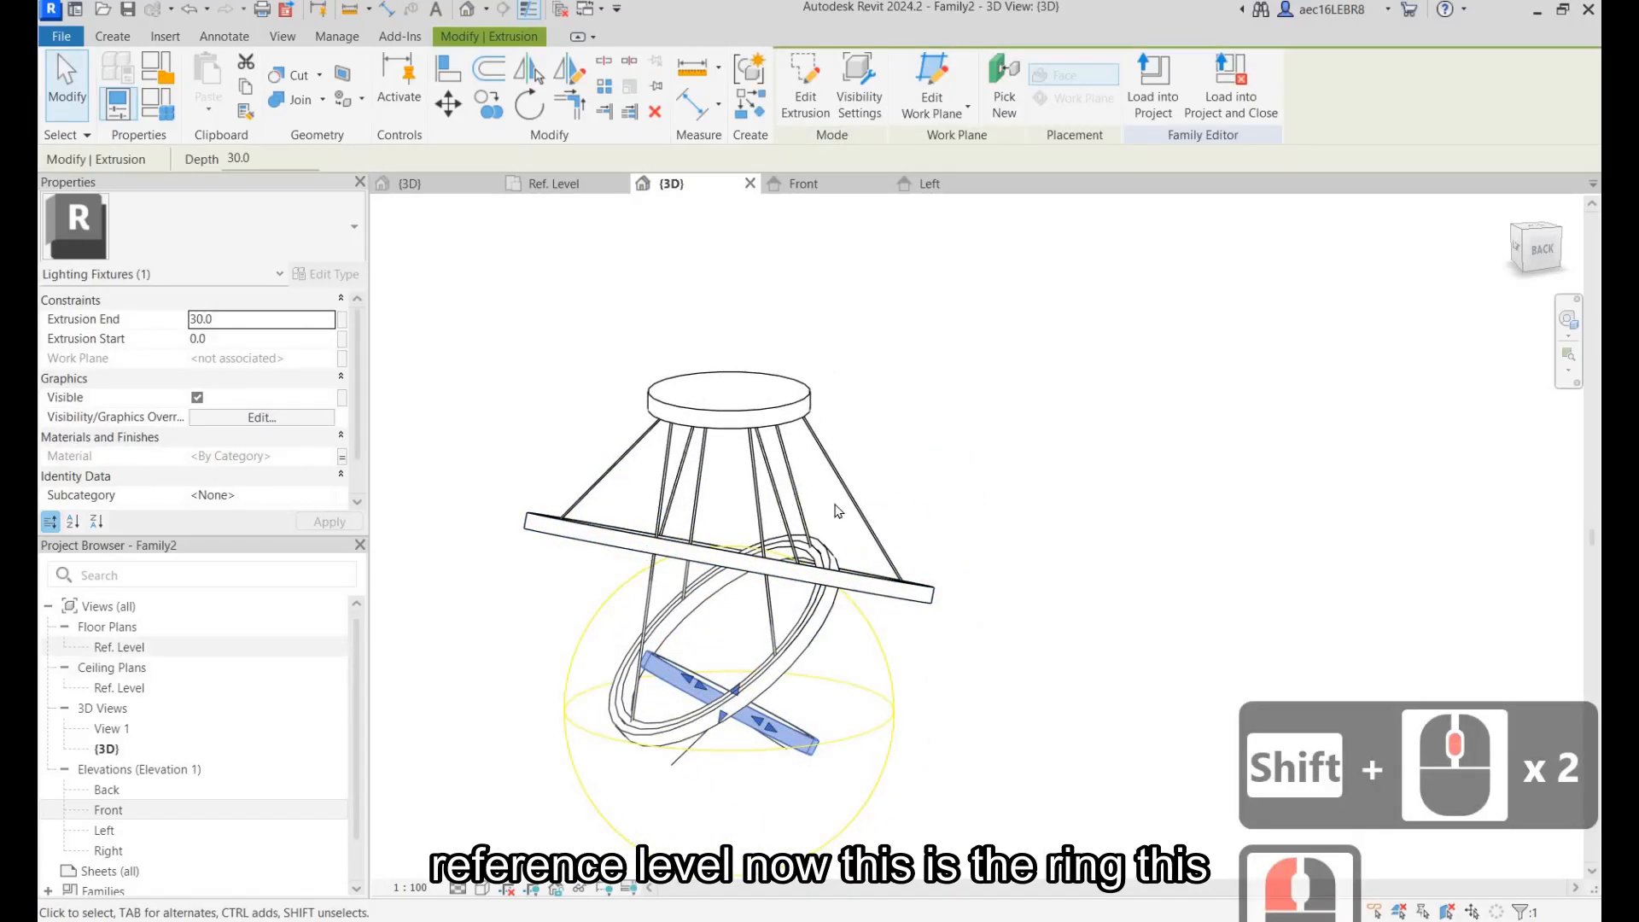
double_click(119, 646)
click(802, 407)
scroll(683, 550, down, 6)
scroll(943, 369, up, 2)
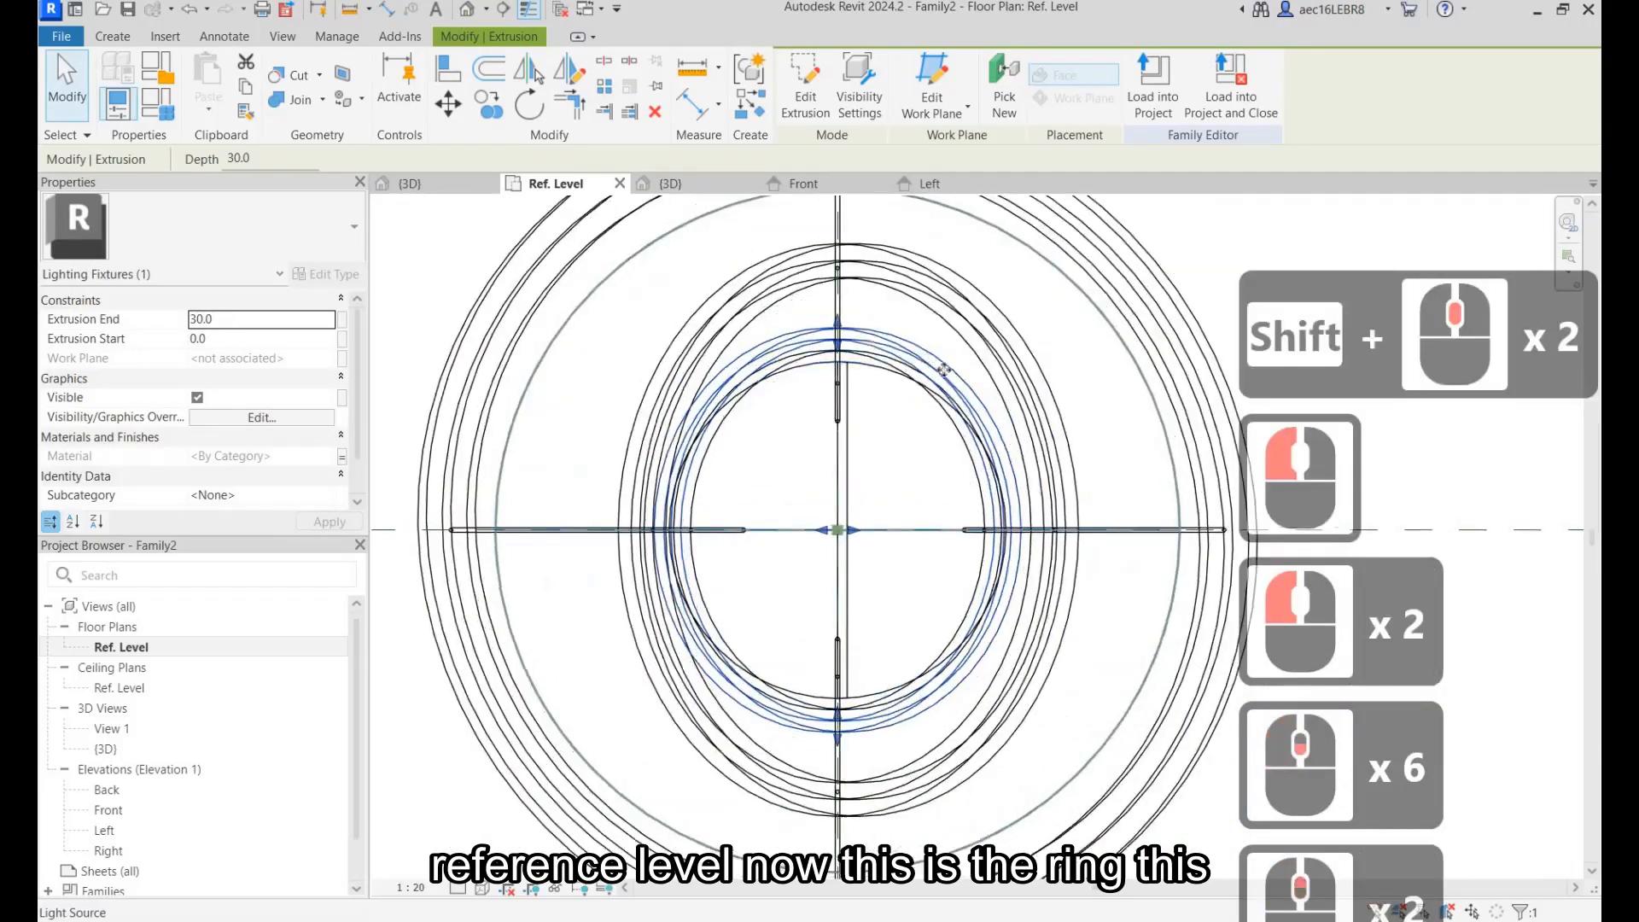
scroll(943, 370, up, 3)
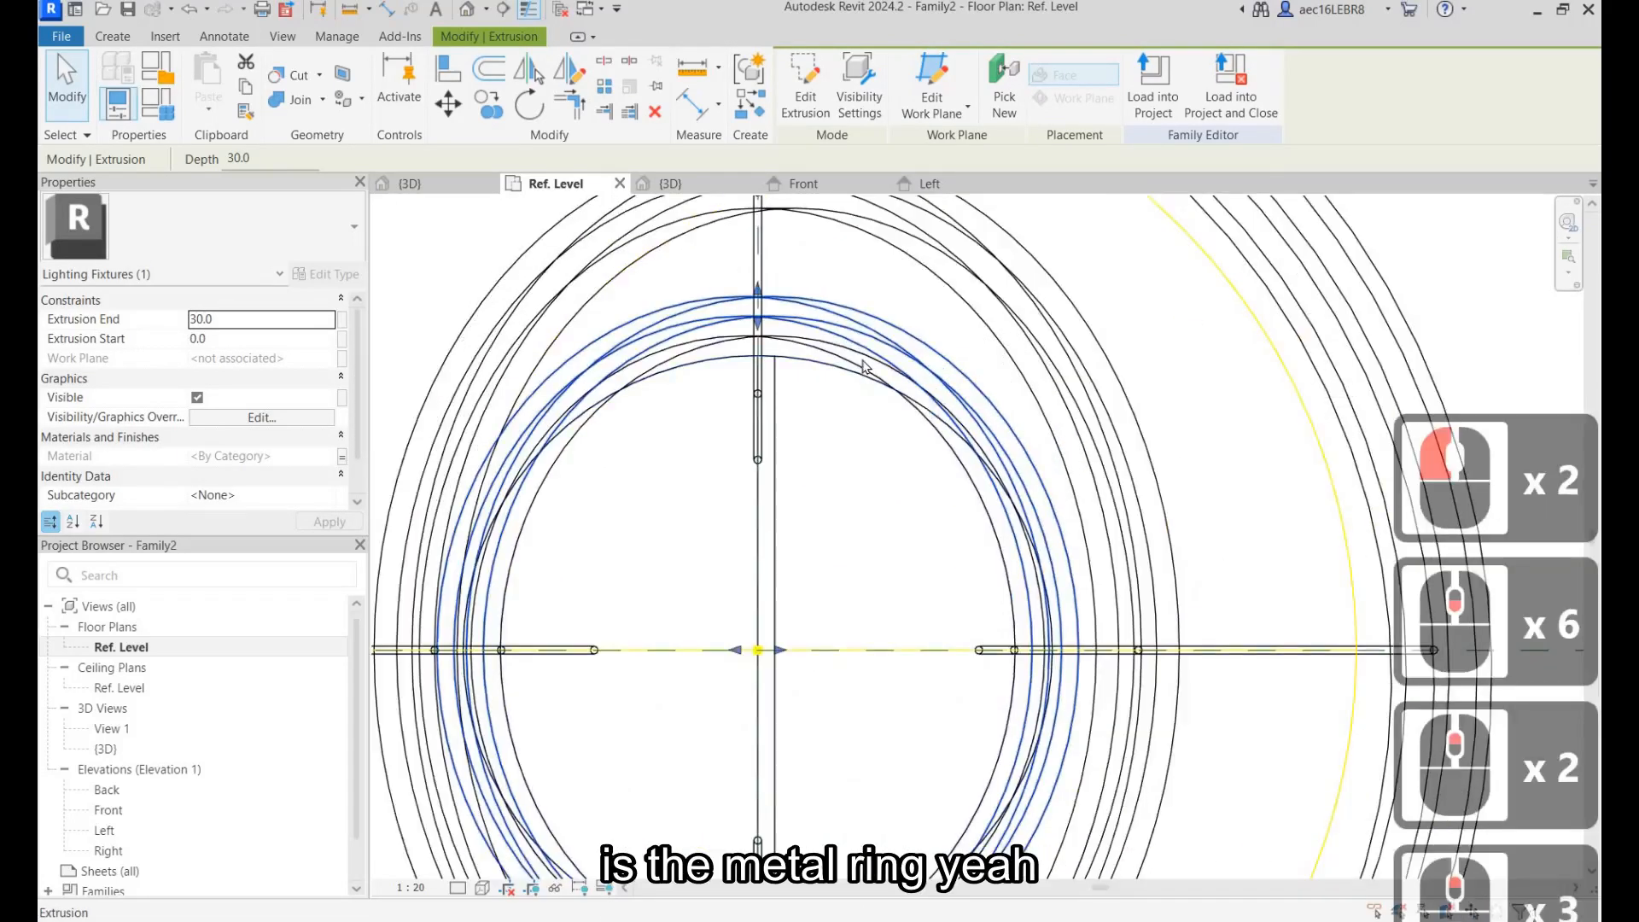
scroll(864, 367, down, 2)
click(863, 359)
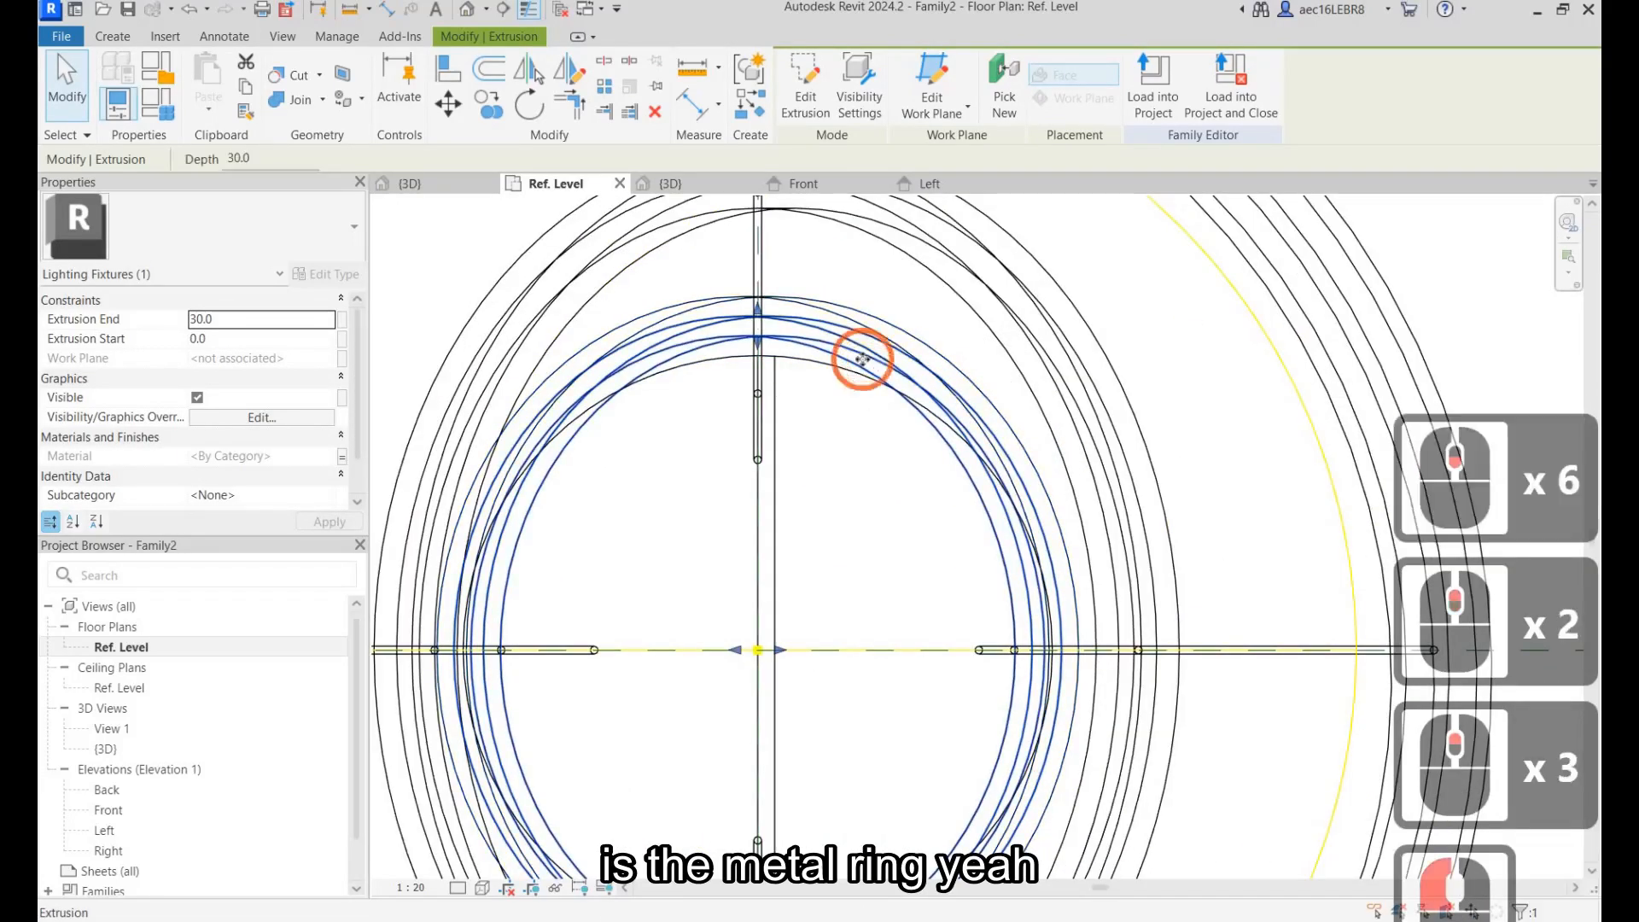
scroll(863, 359, down, 4)
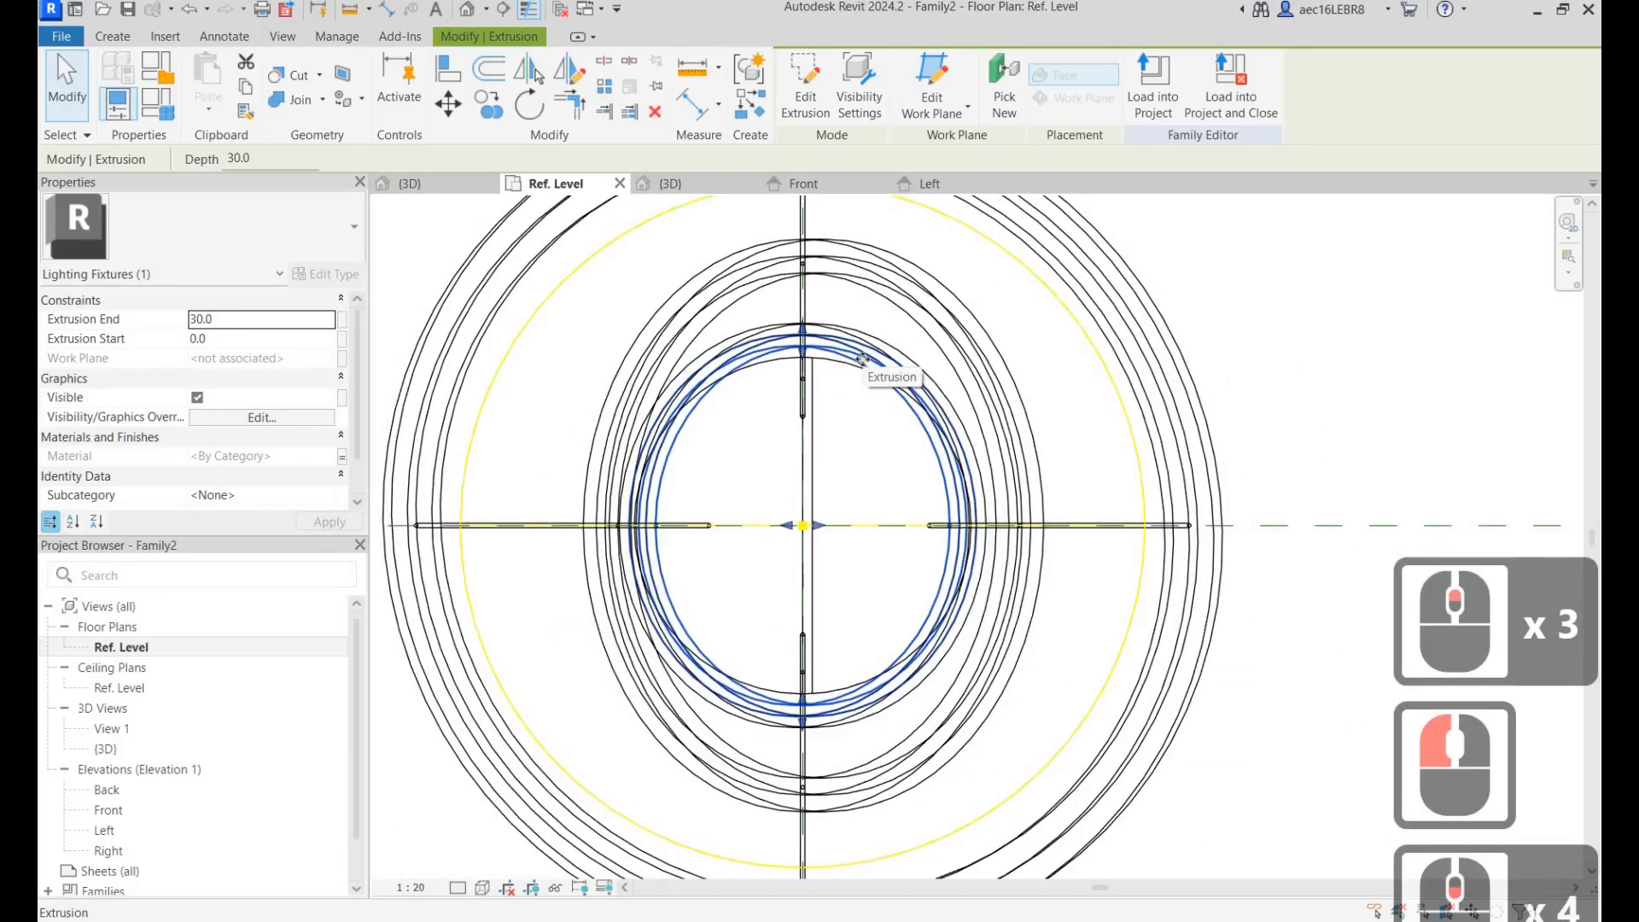
scroll(892, 319, up, 2)
scroll(913, 290, down, 3)
click(912, 291)
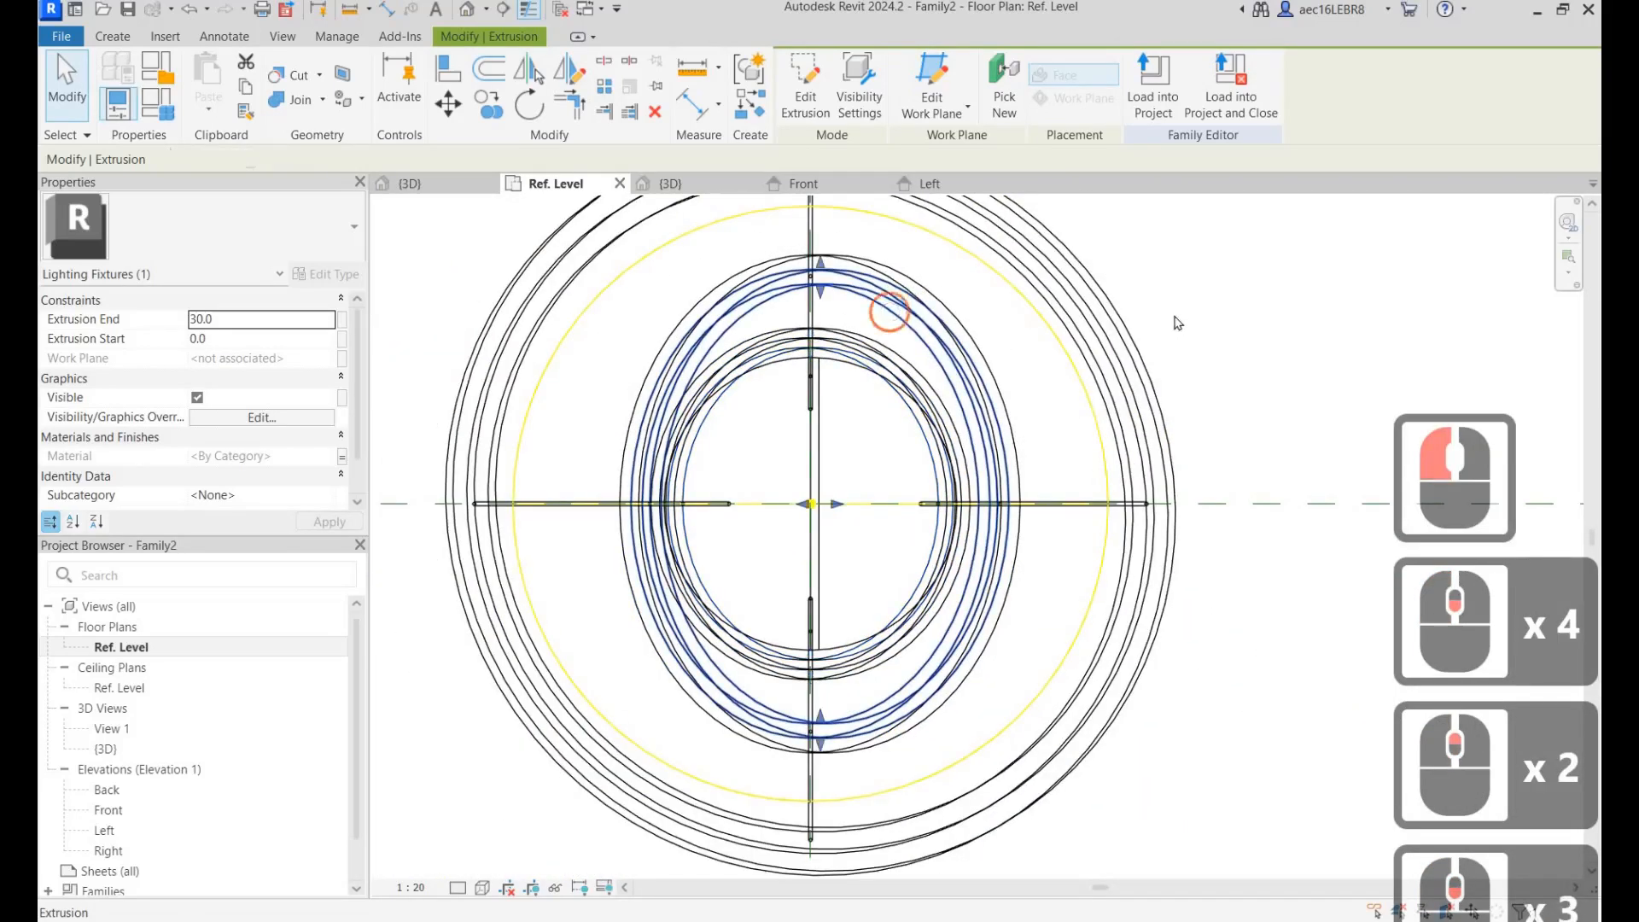
ctrl+click(1074, 331)
ctrl+click(1074, 332)
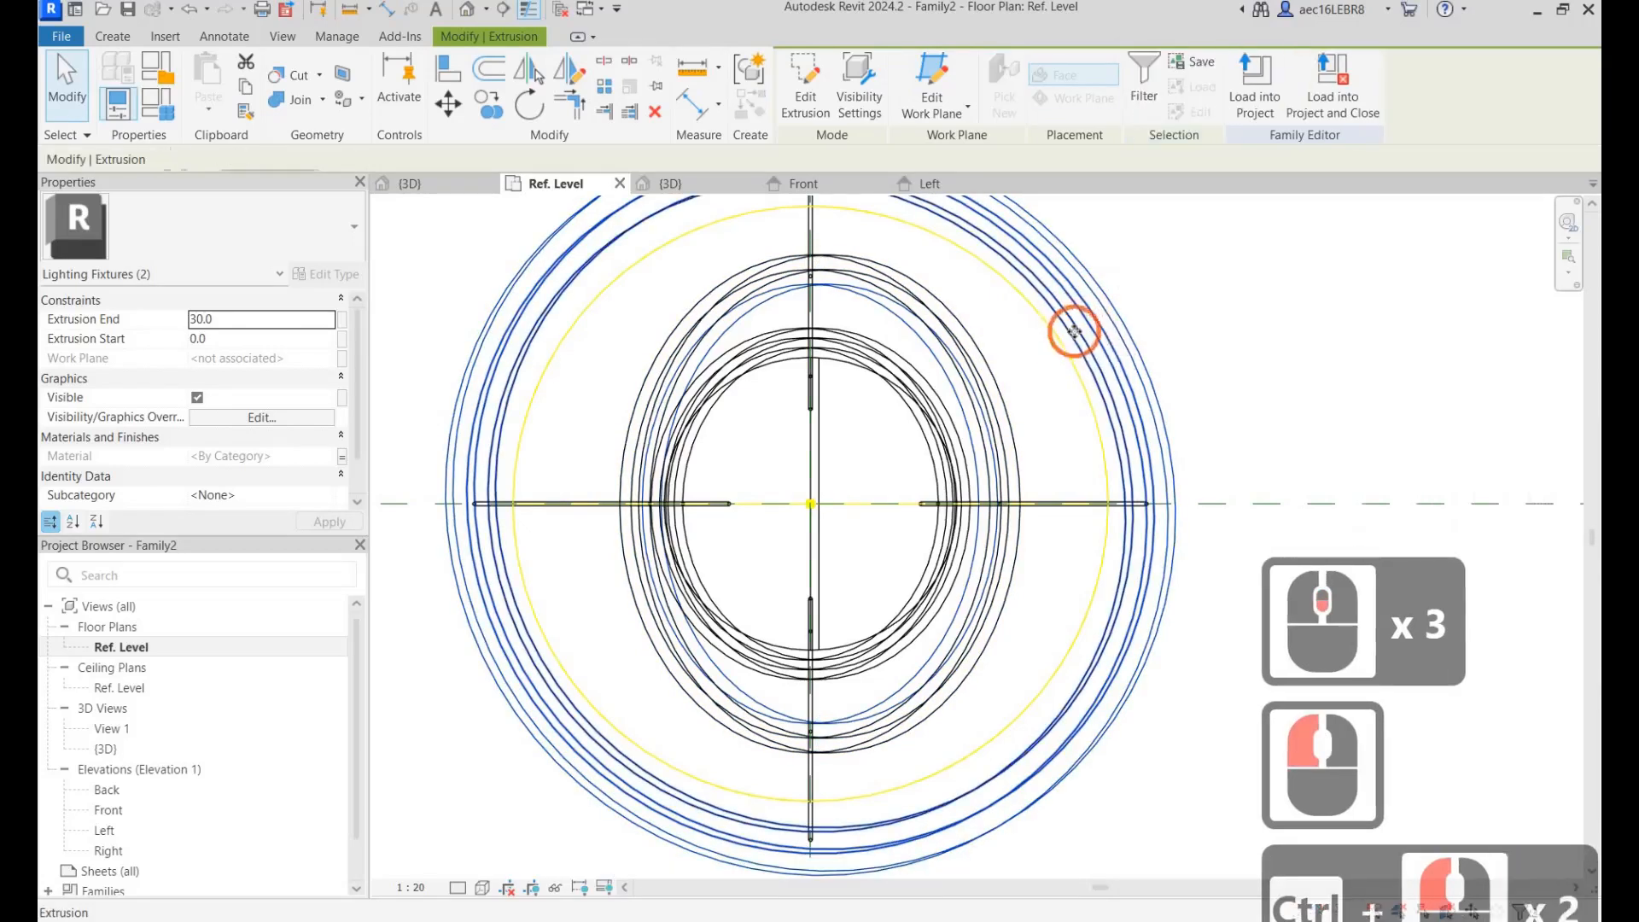
key(Escape)
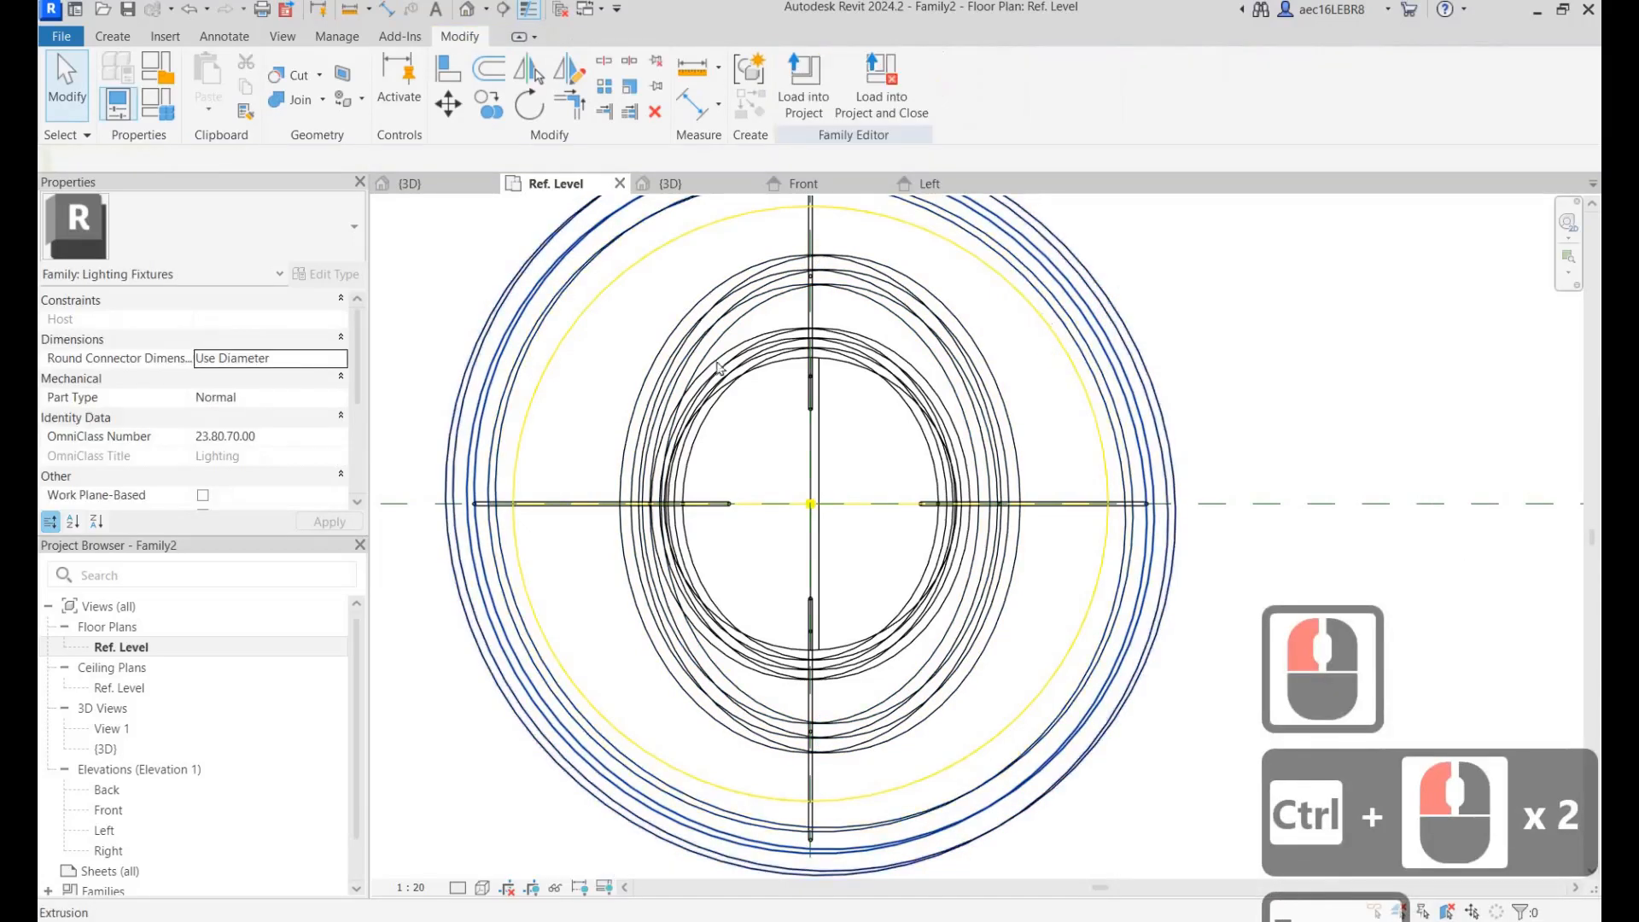
click(1058, 317)
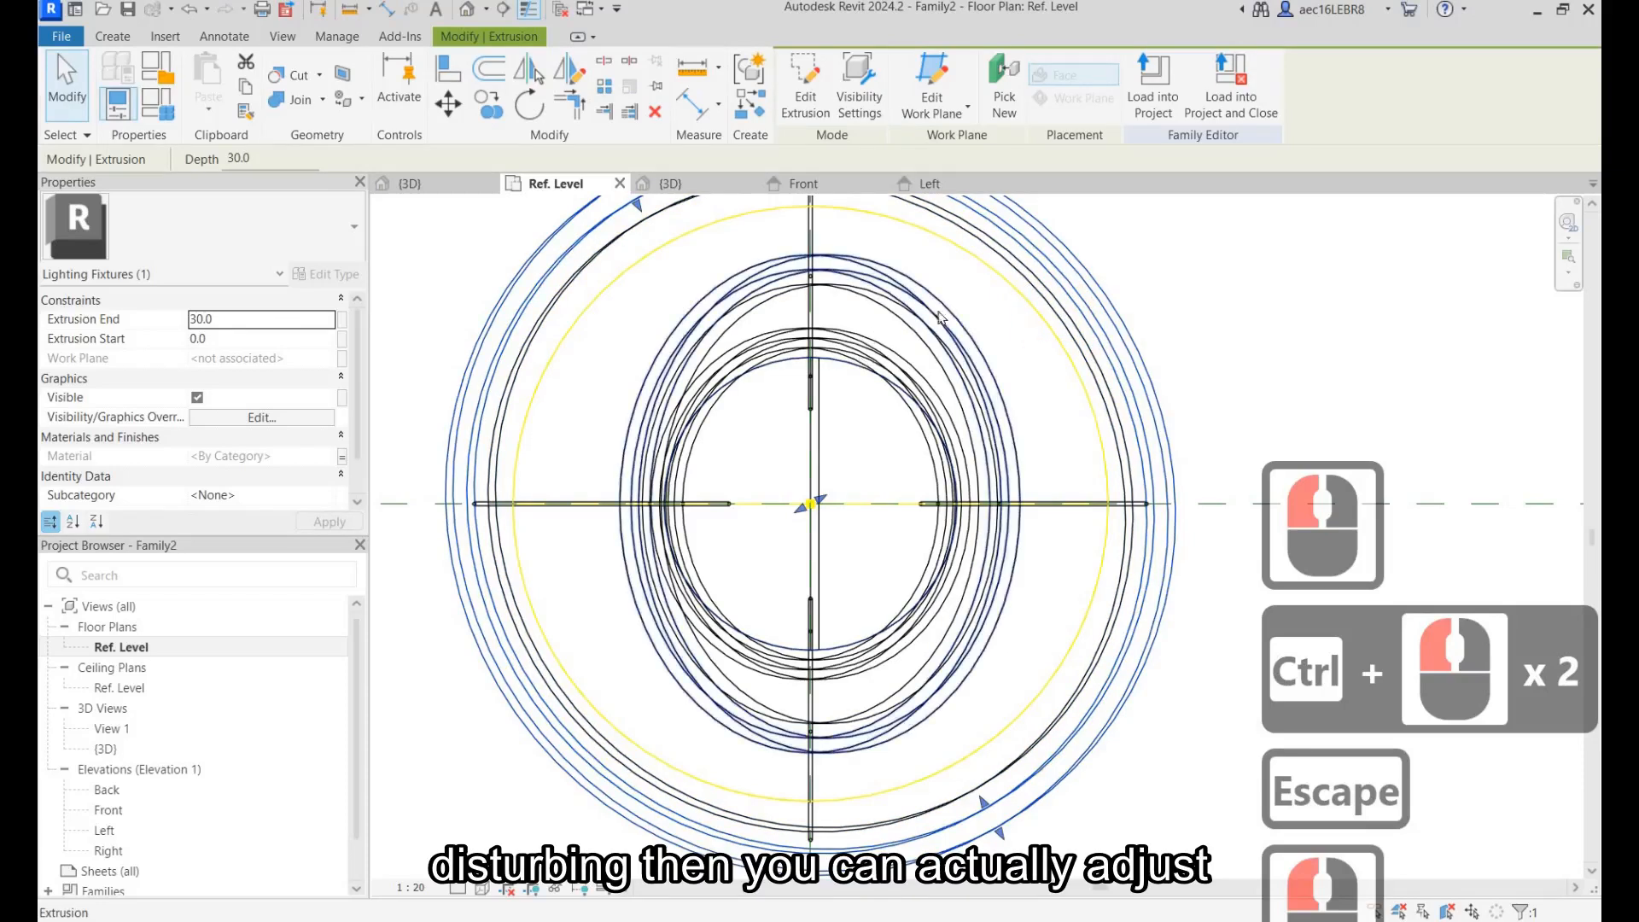
scroll(859, 357, down, 4)
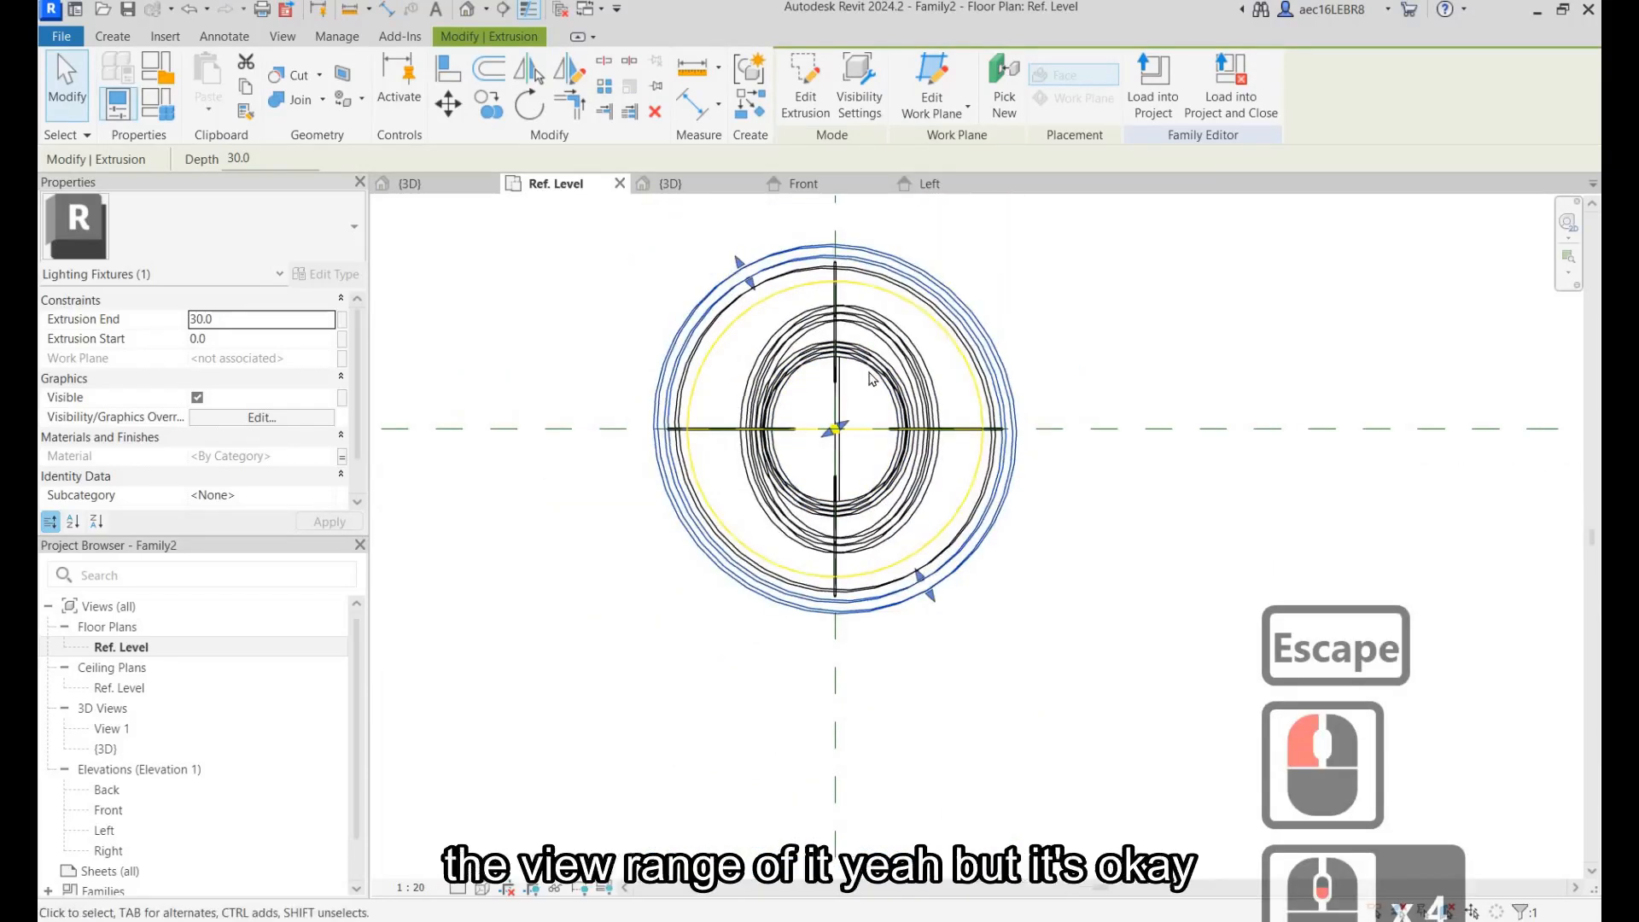
click(848, 356)
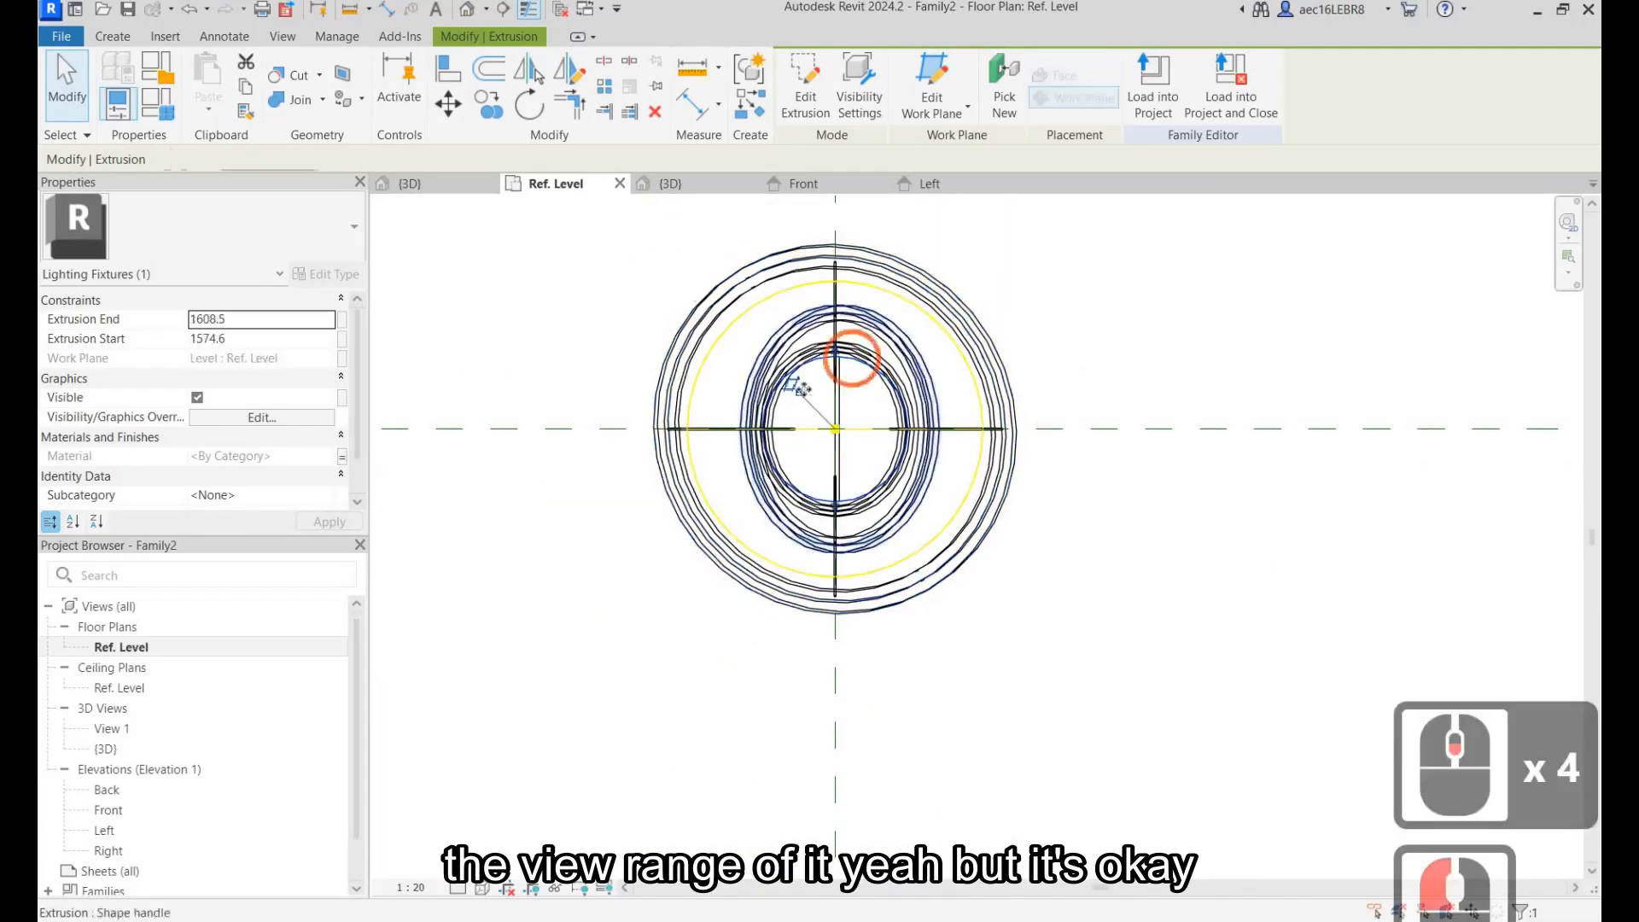
scroll(848, 350, up, 9)
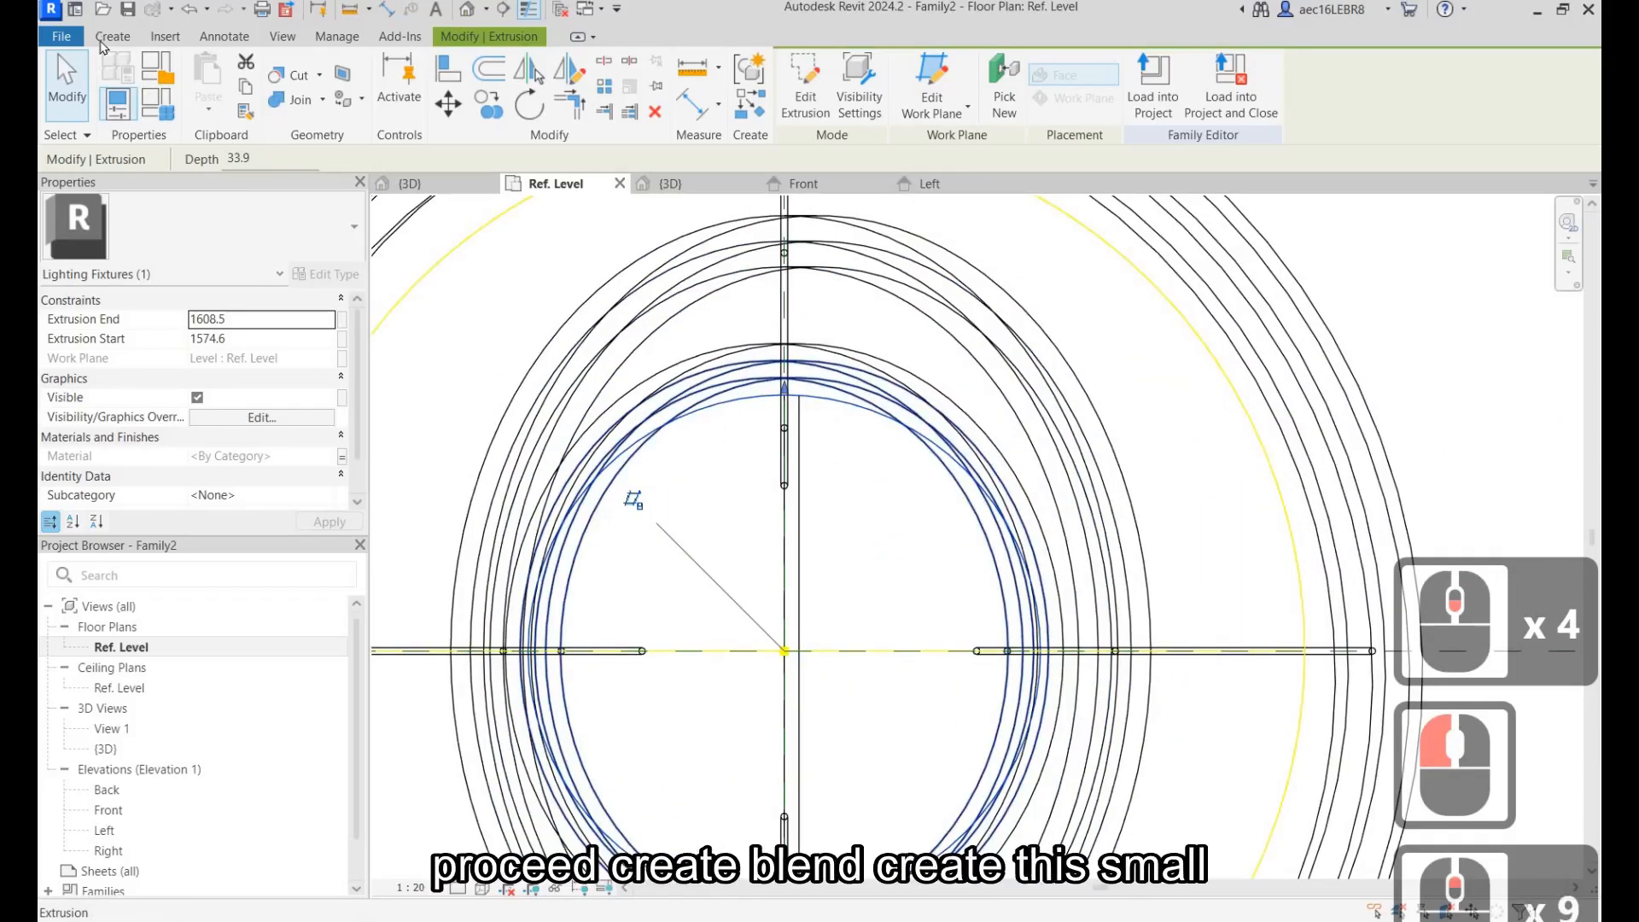
Start a blend and sketch its base circle with radius 2 on the vertical centre axis, within the small ring's upper band in plan.
click(113, 36)
click(348, 80)
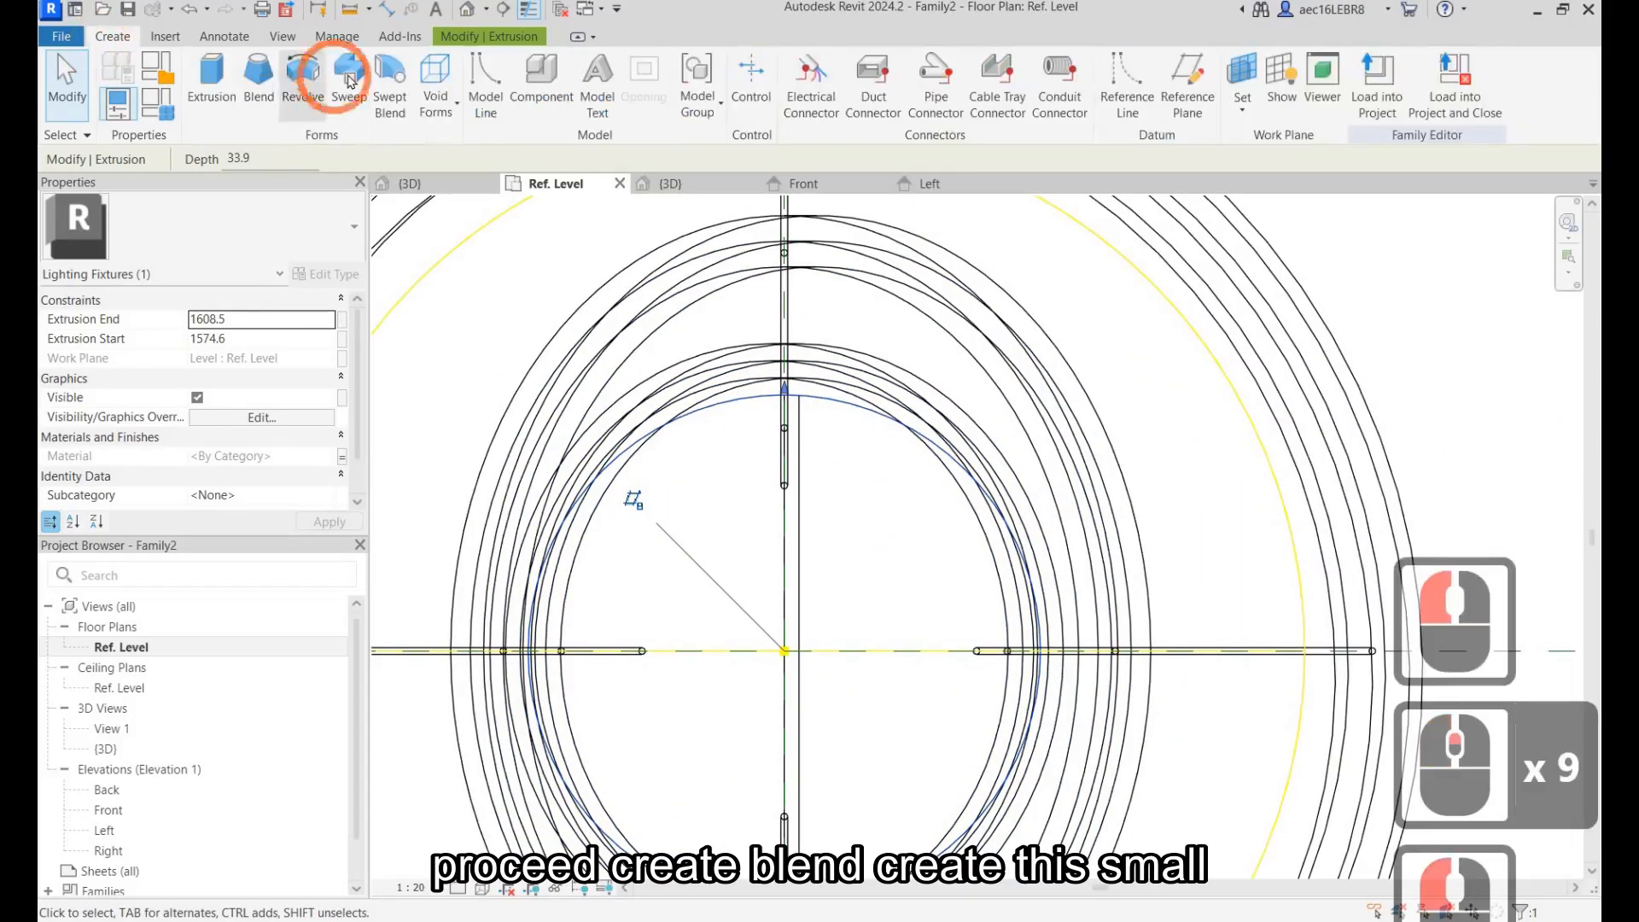
click(259, 77)
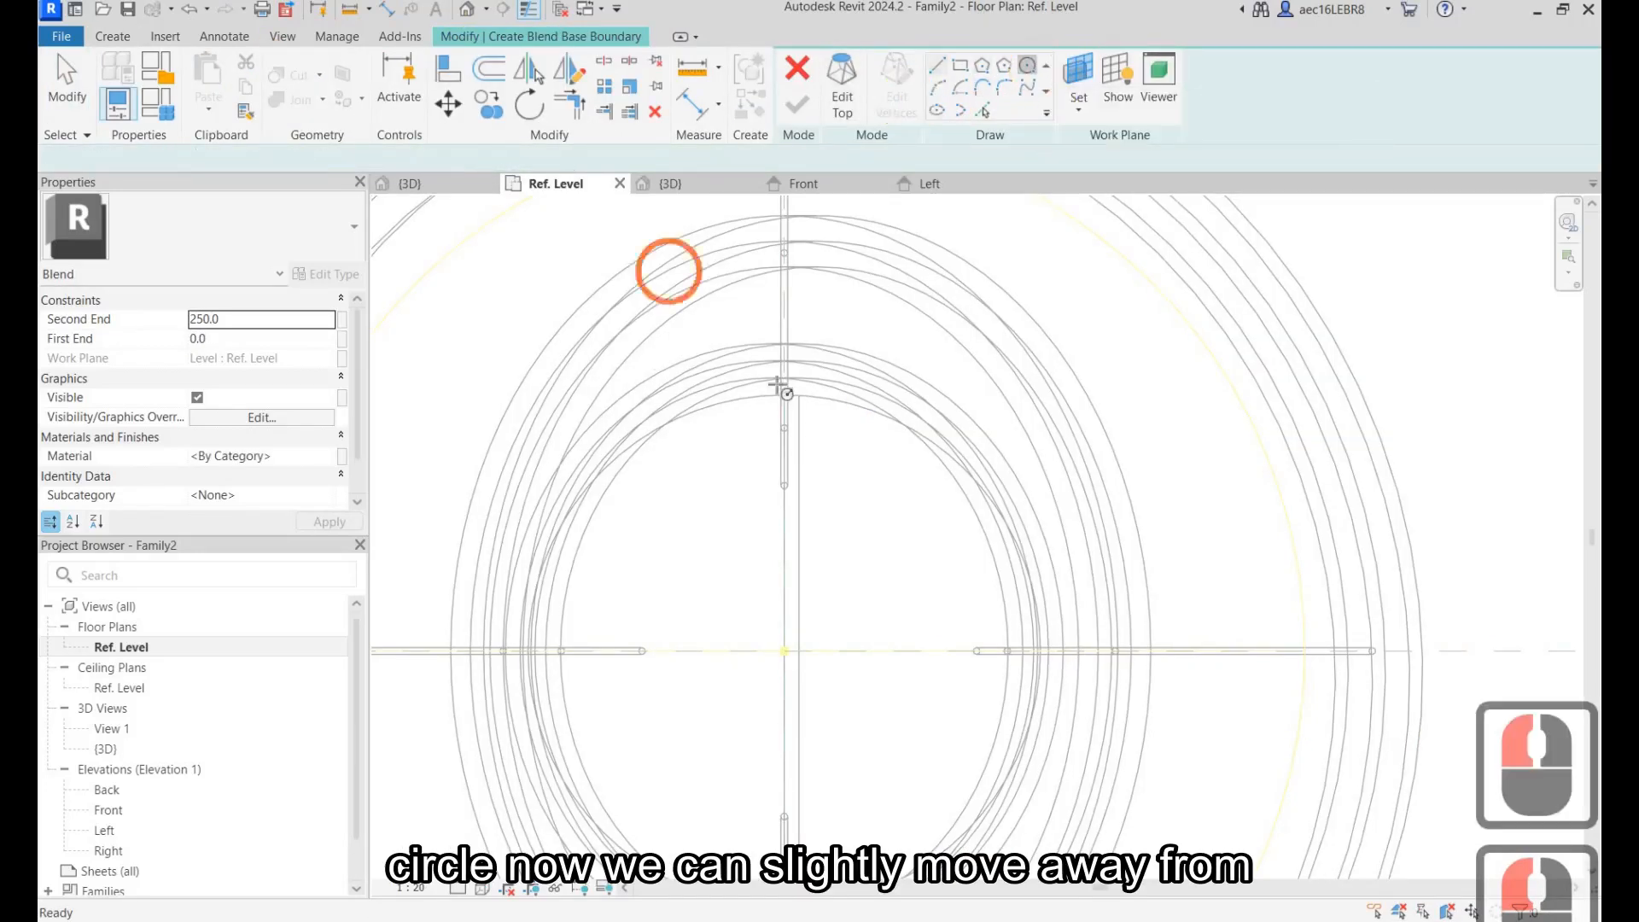
scroll(779, 377, up, 10)
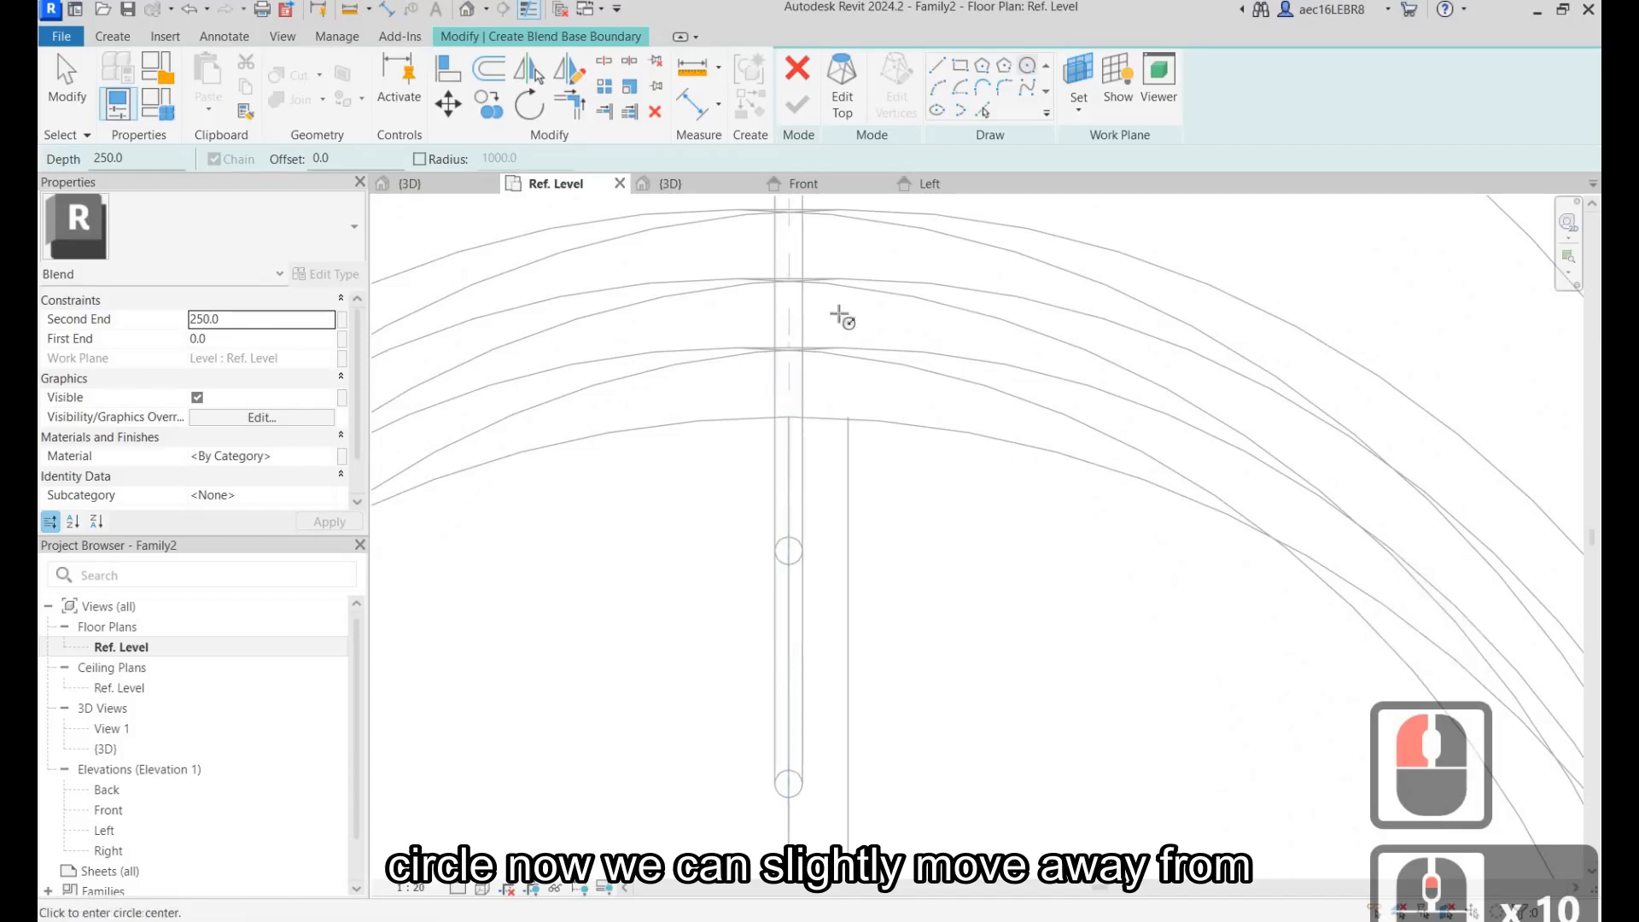
scroll(747, 369, down, 3)
scroll(930, 286, down, 5)
scroll(985, 466, up, 5)
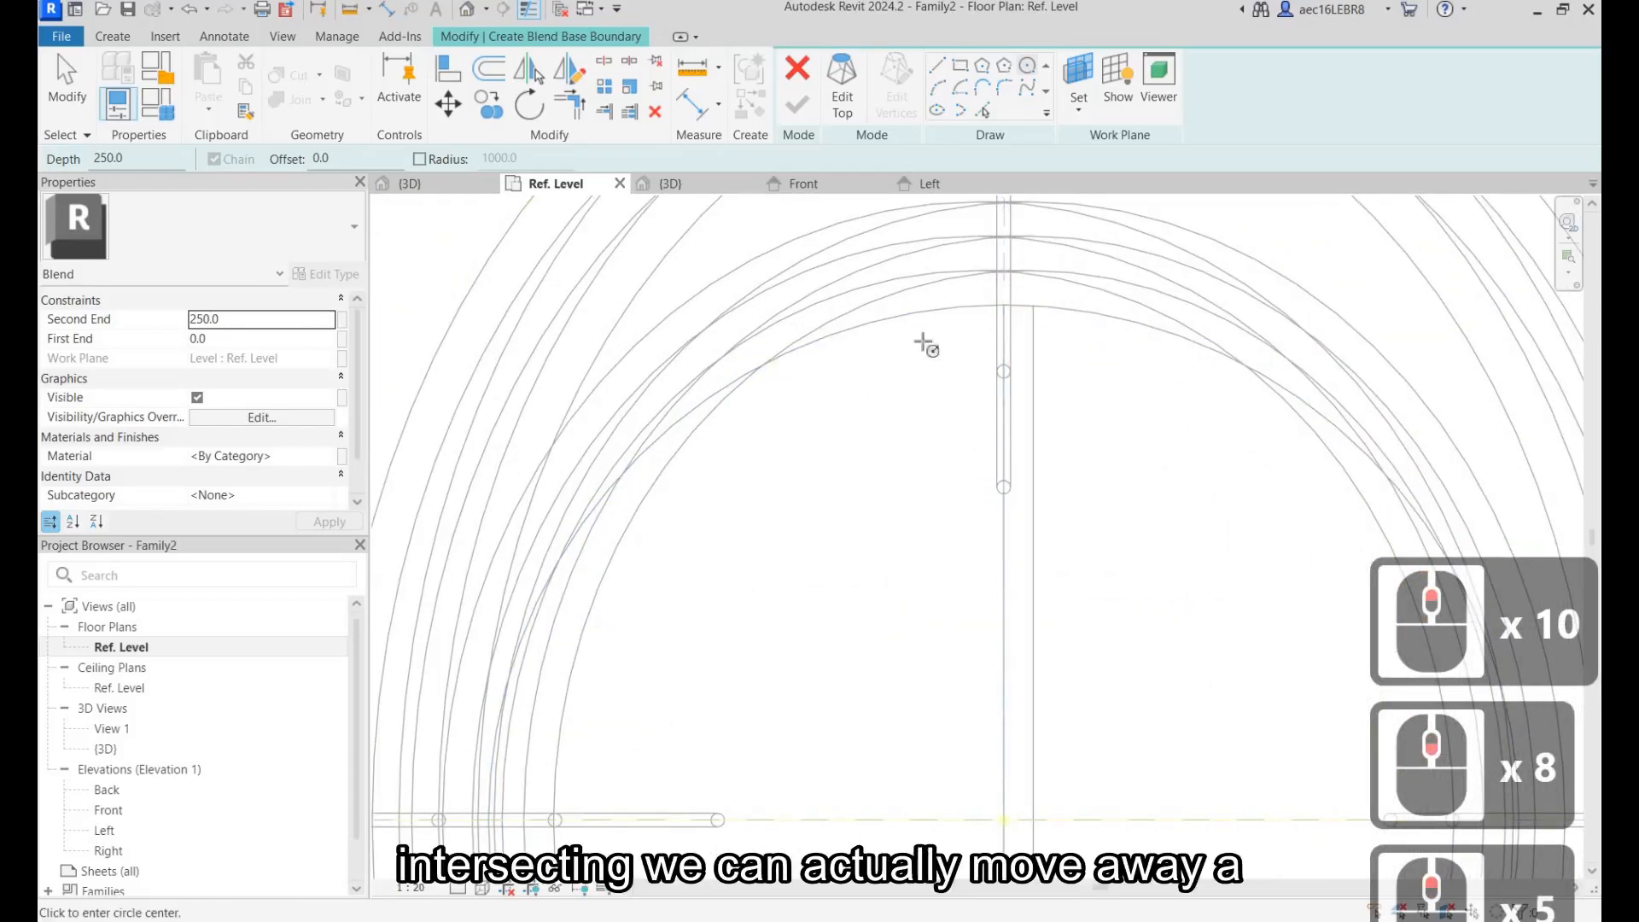
scroll(922, 333, down, 5)
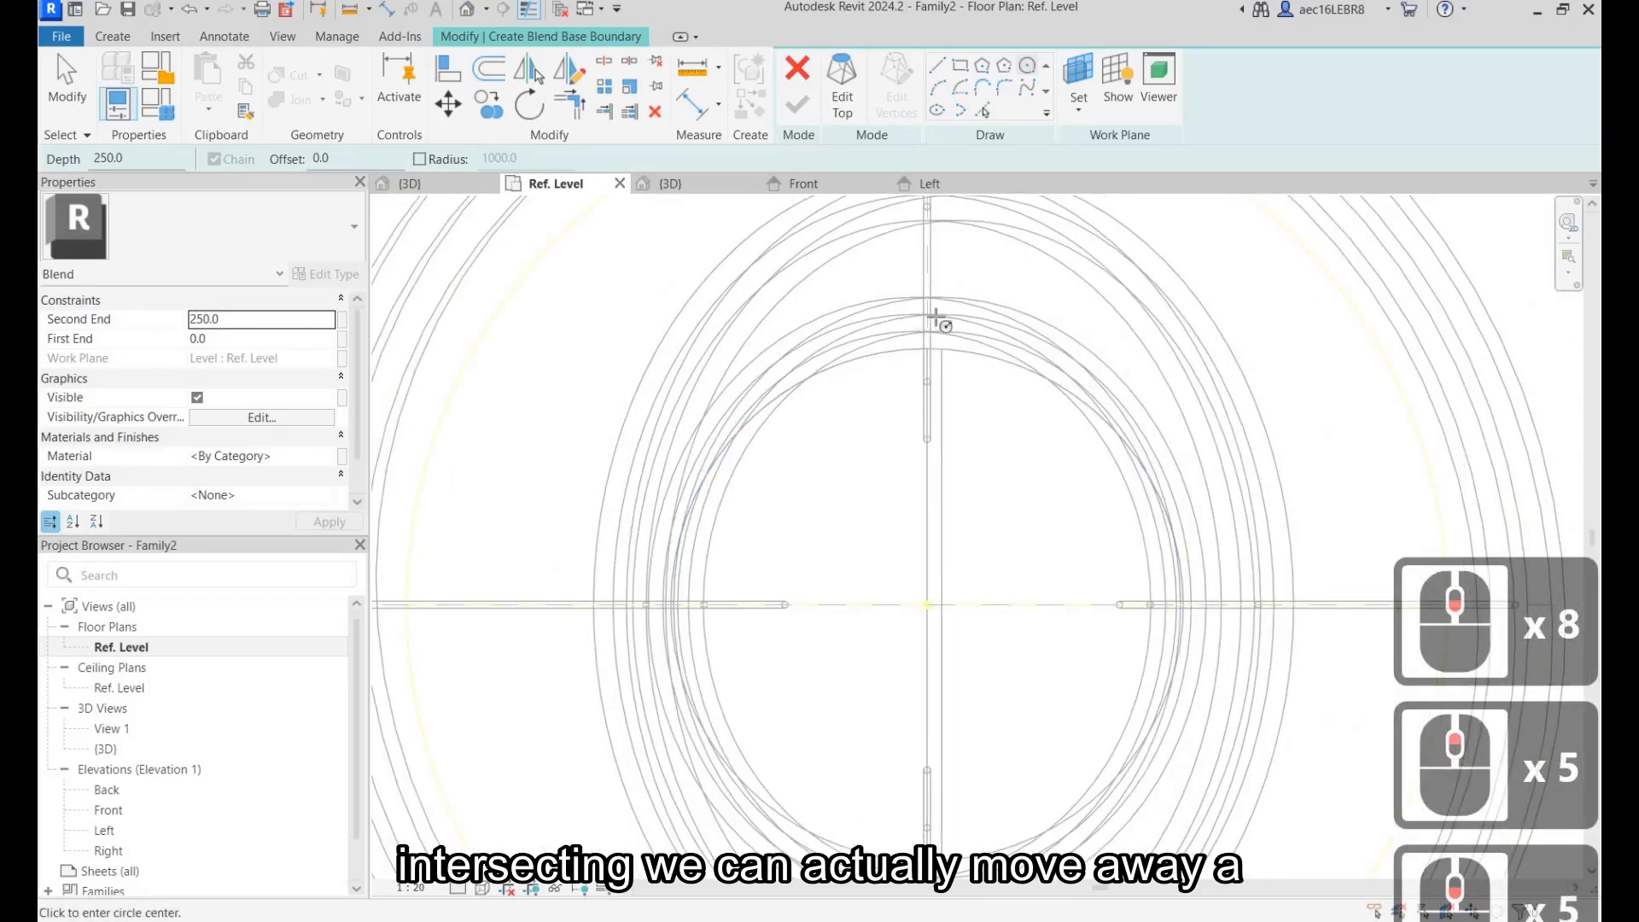
scroll(936, 320, up, 10)
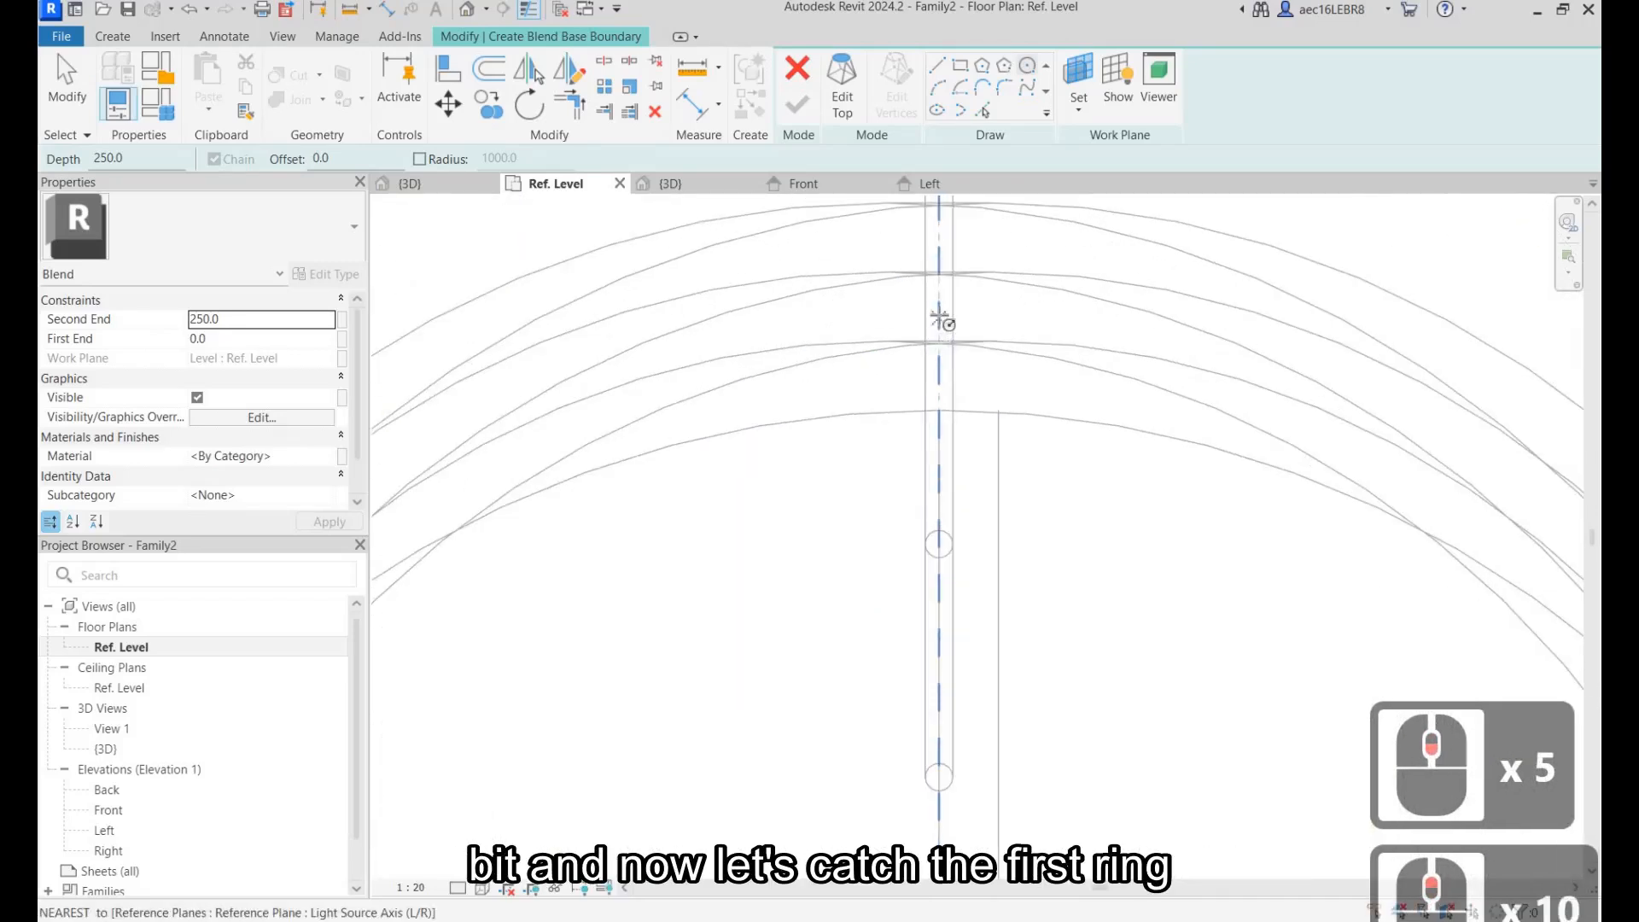
scroll(940, 319, down, 11)
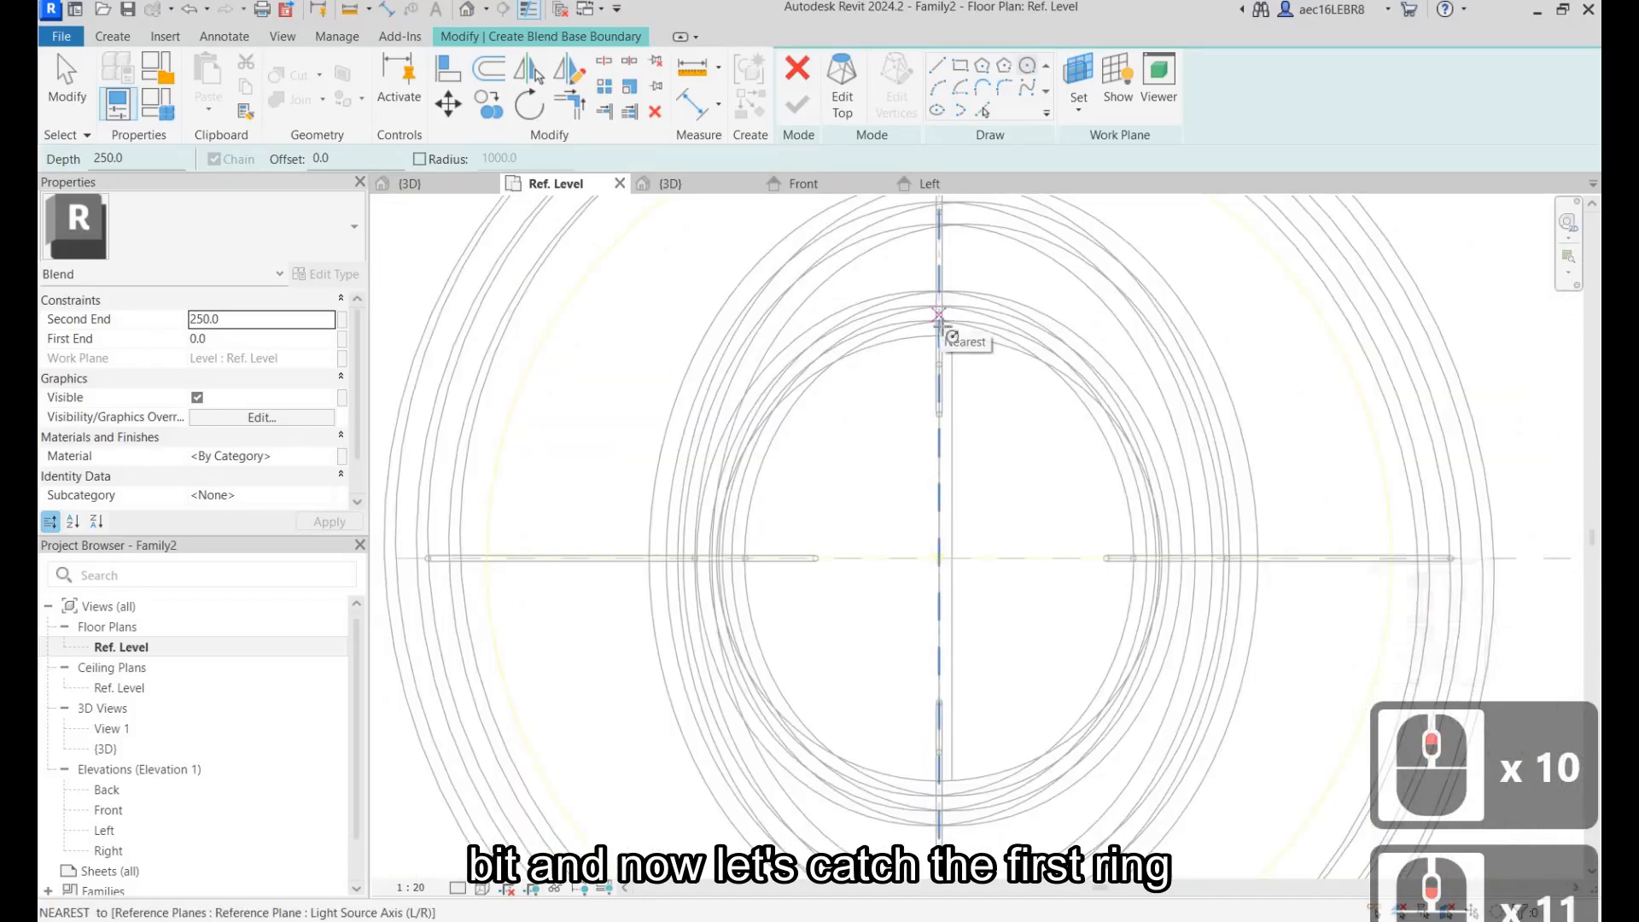
scroll(939, 333, up, 10)
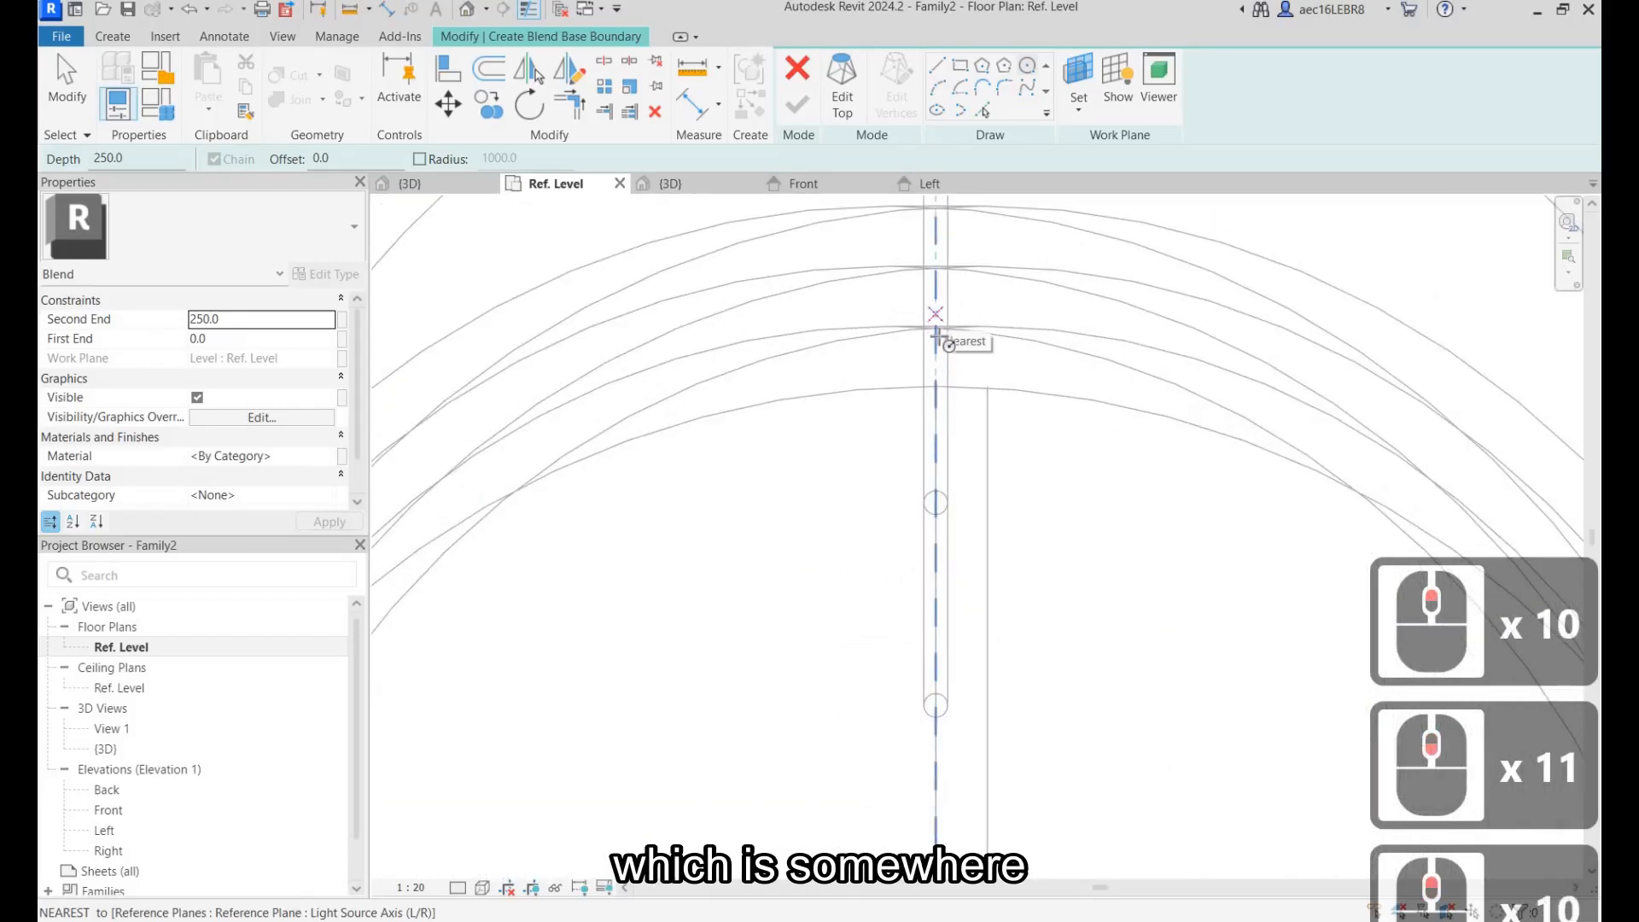
scroll(936, 340, down, 2)
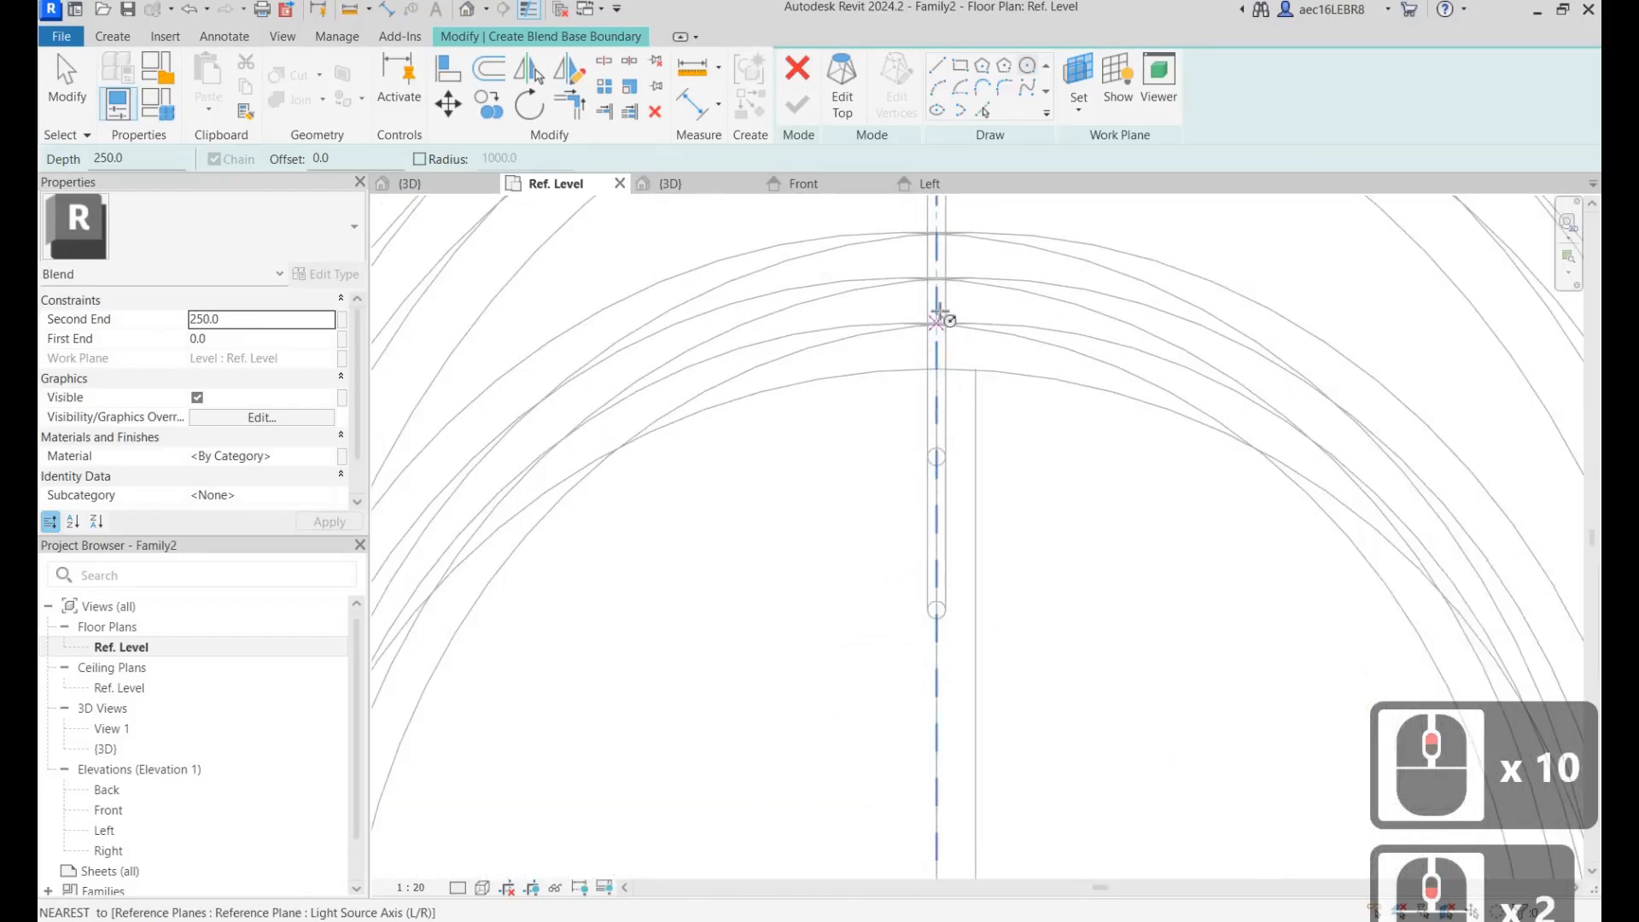
scroll(939, 312, down, 5)
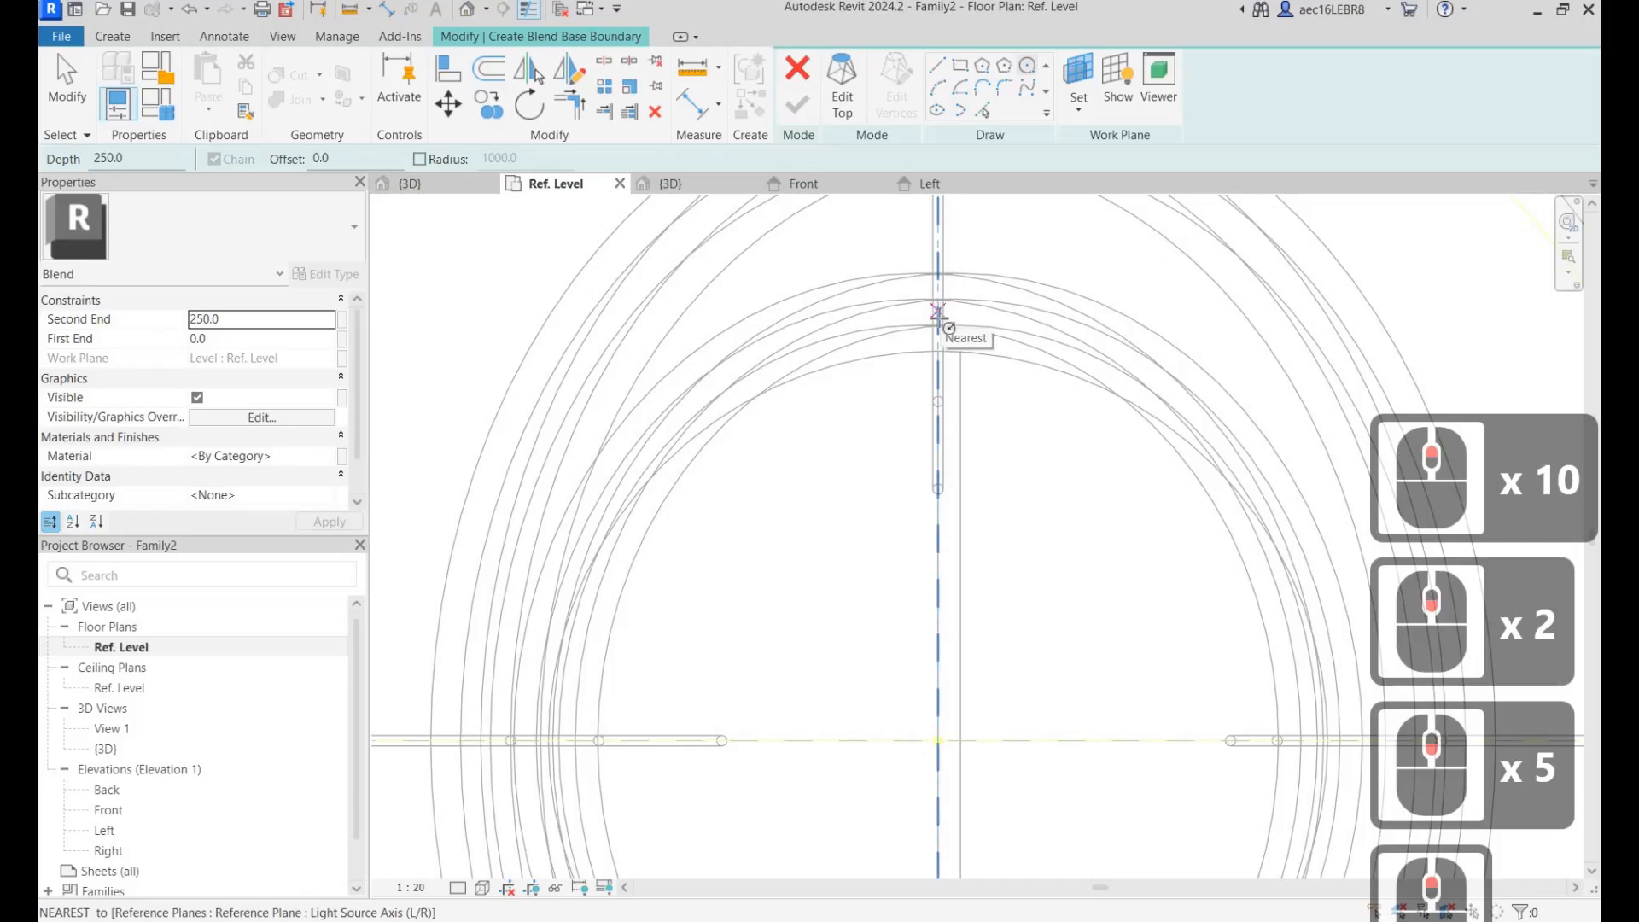
scroll(958, 329, up, 3)
click(944, 316)
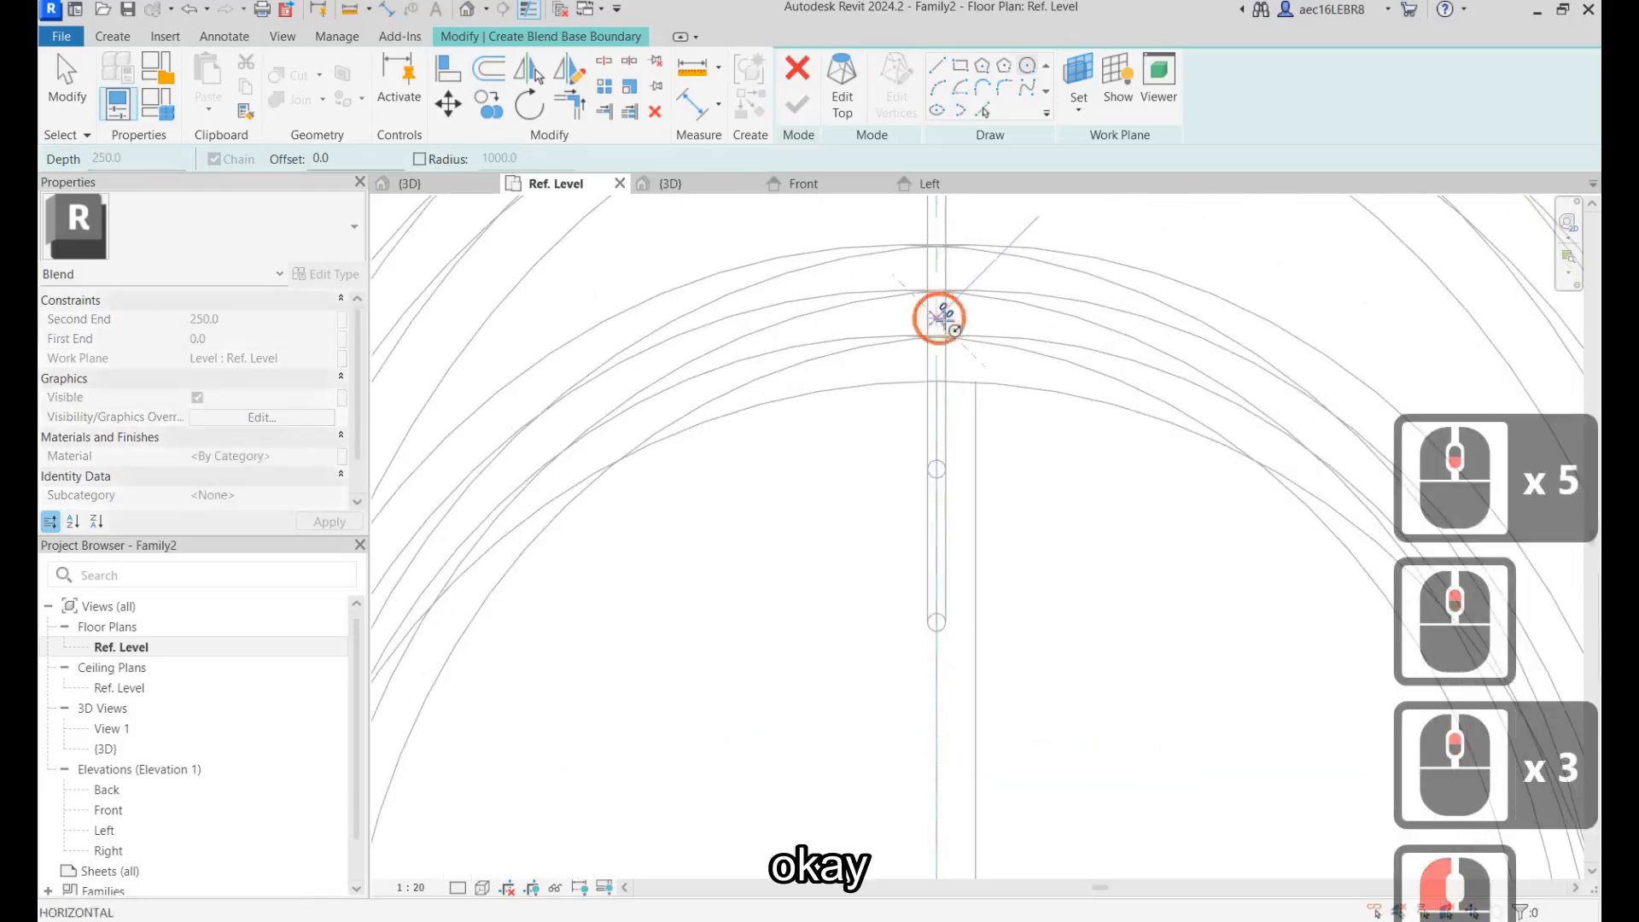
scroll(952, 323, up, 4)
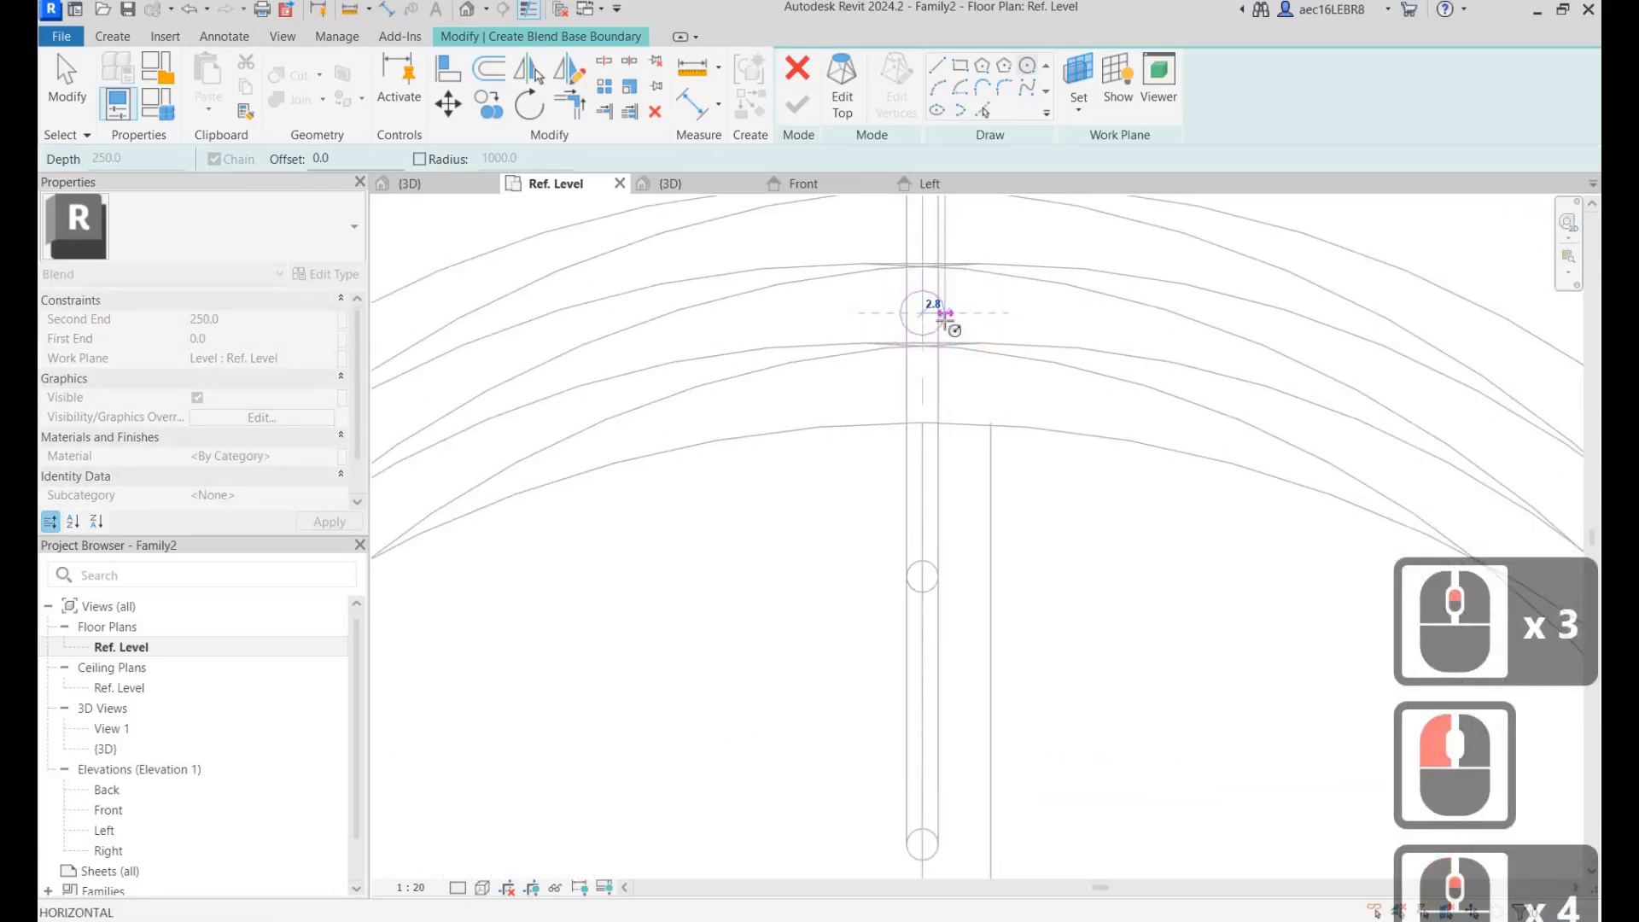
click(945, 316)
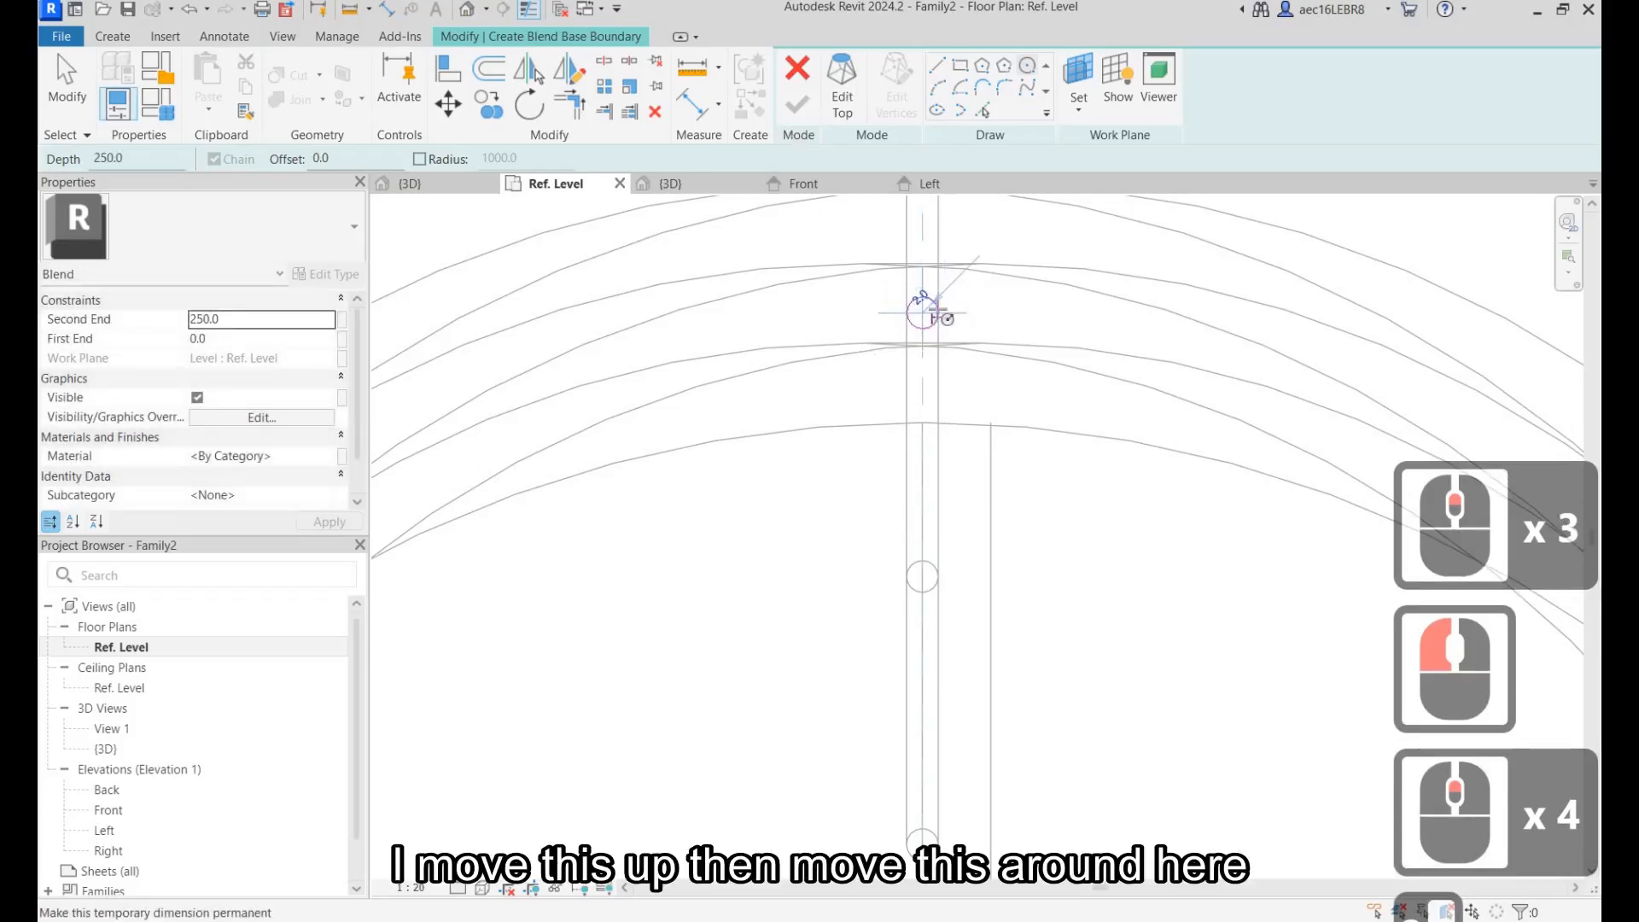
text(2)
key(Return)
Sketch the blend's top circle with radius 2 on the same axis, closer to the centre inside the small ring, and finish the blend.
click(842, 85)
scroll(948, 426, down, 5)
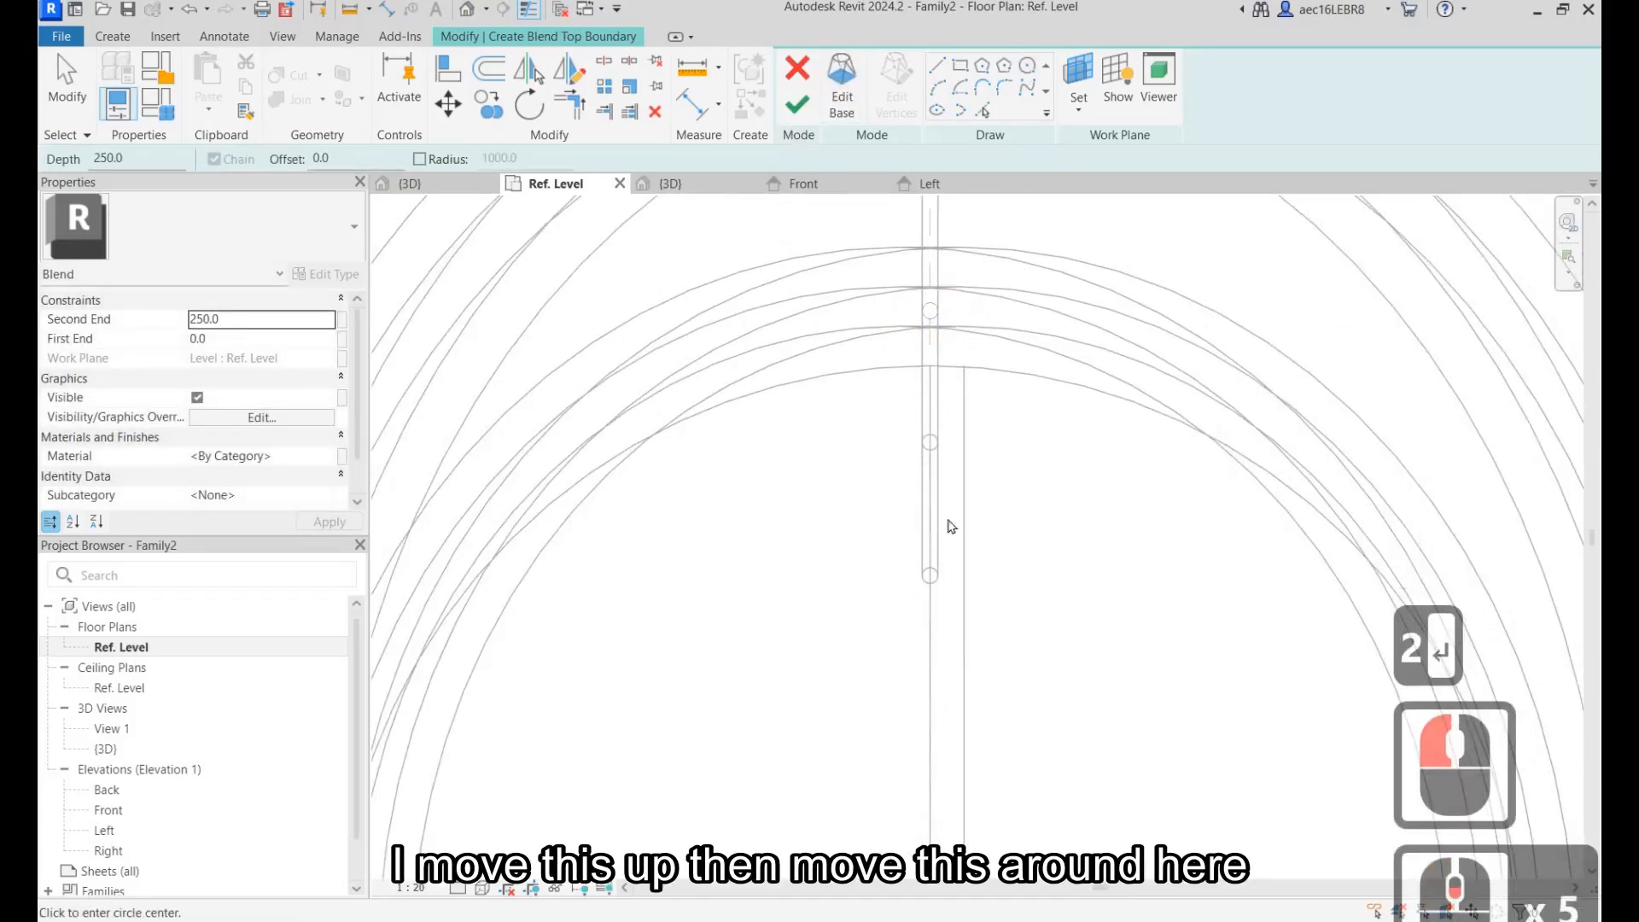
click(1025, 67)
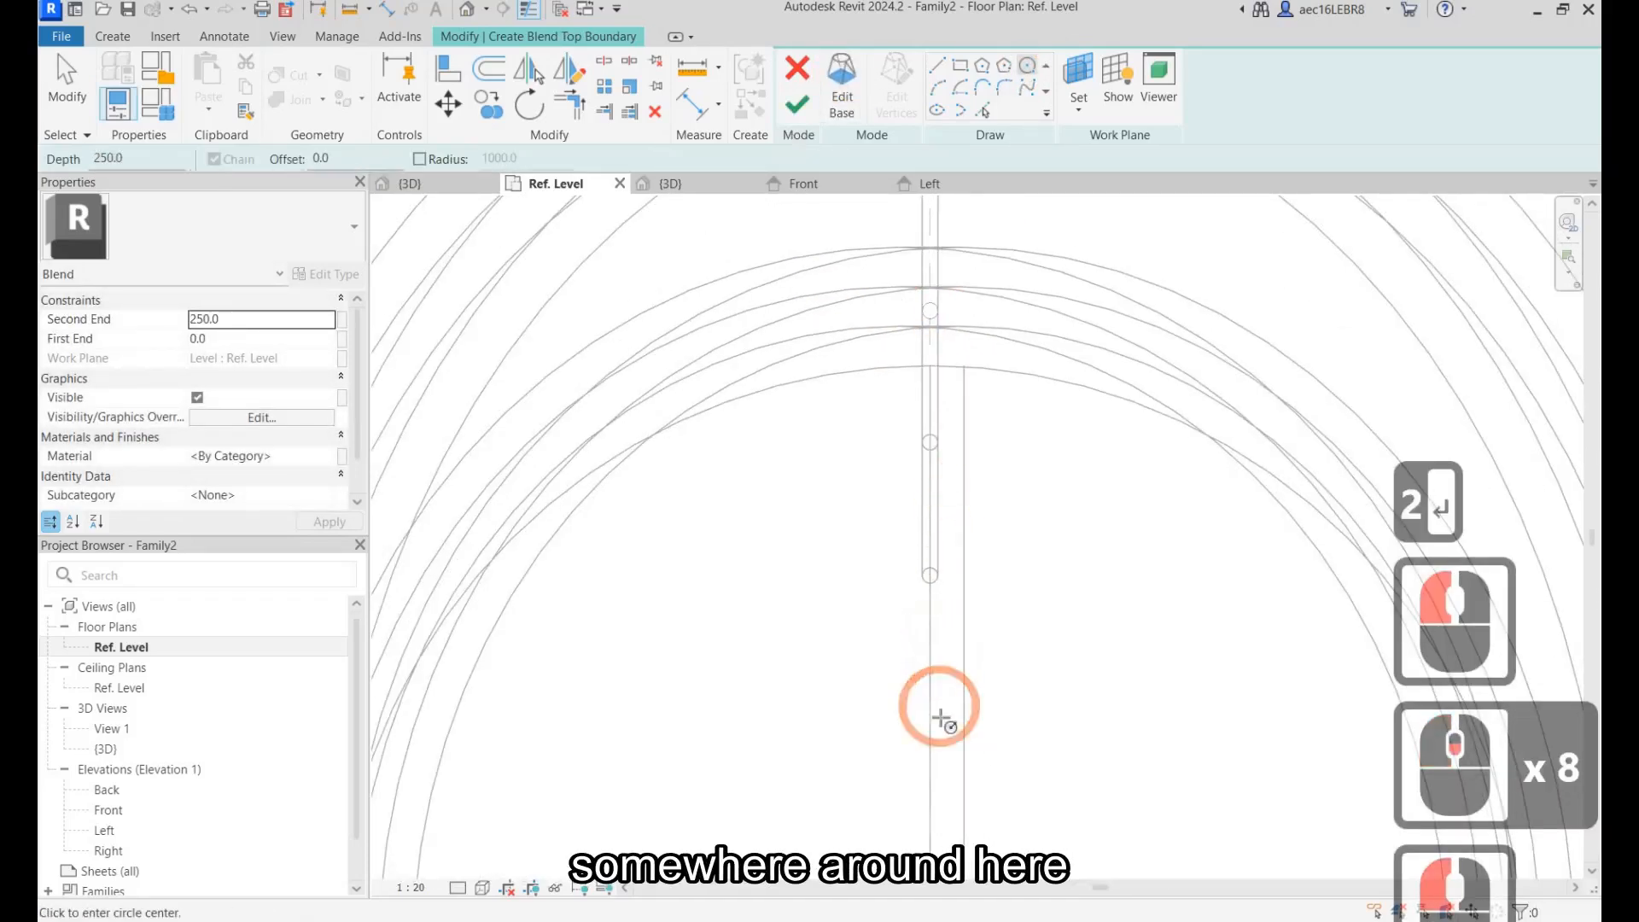
click(934, 717)
scroll(943, 715, up, 2)
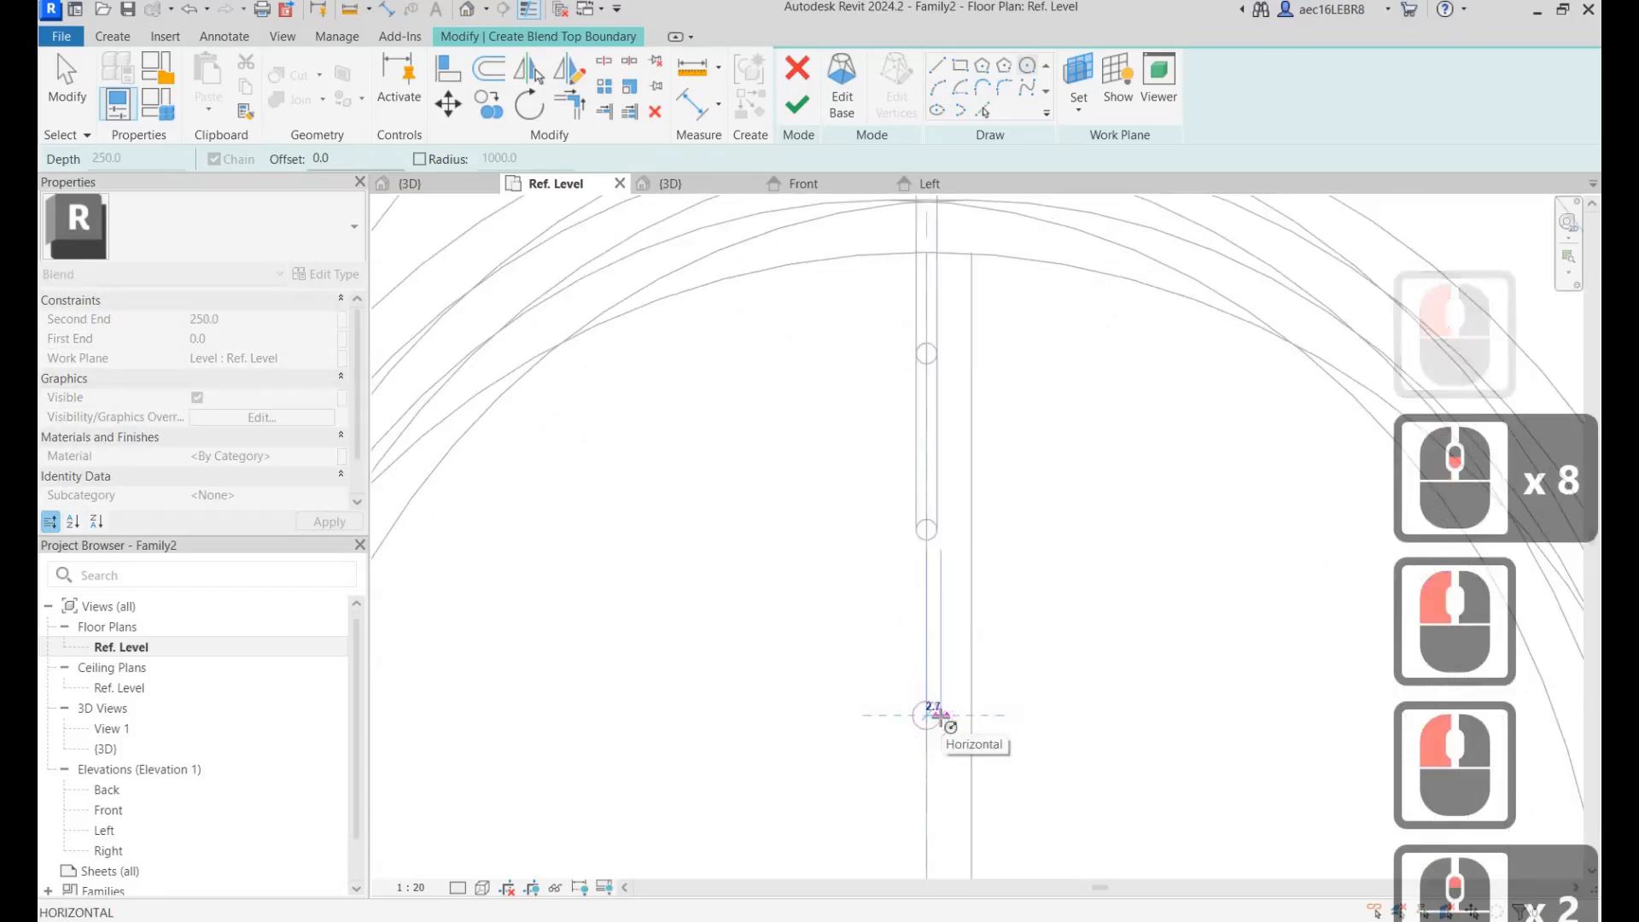
text(2)
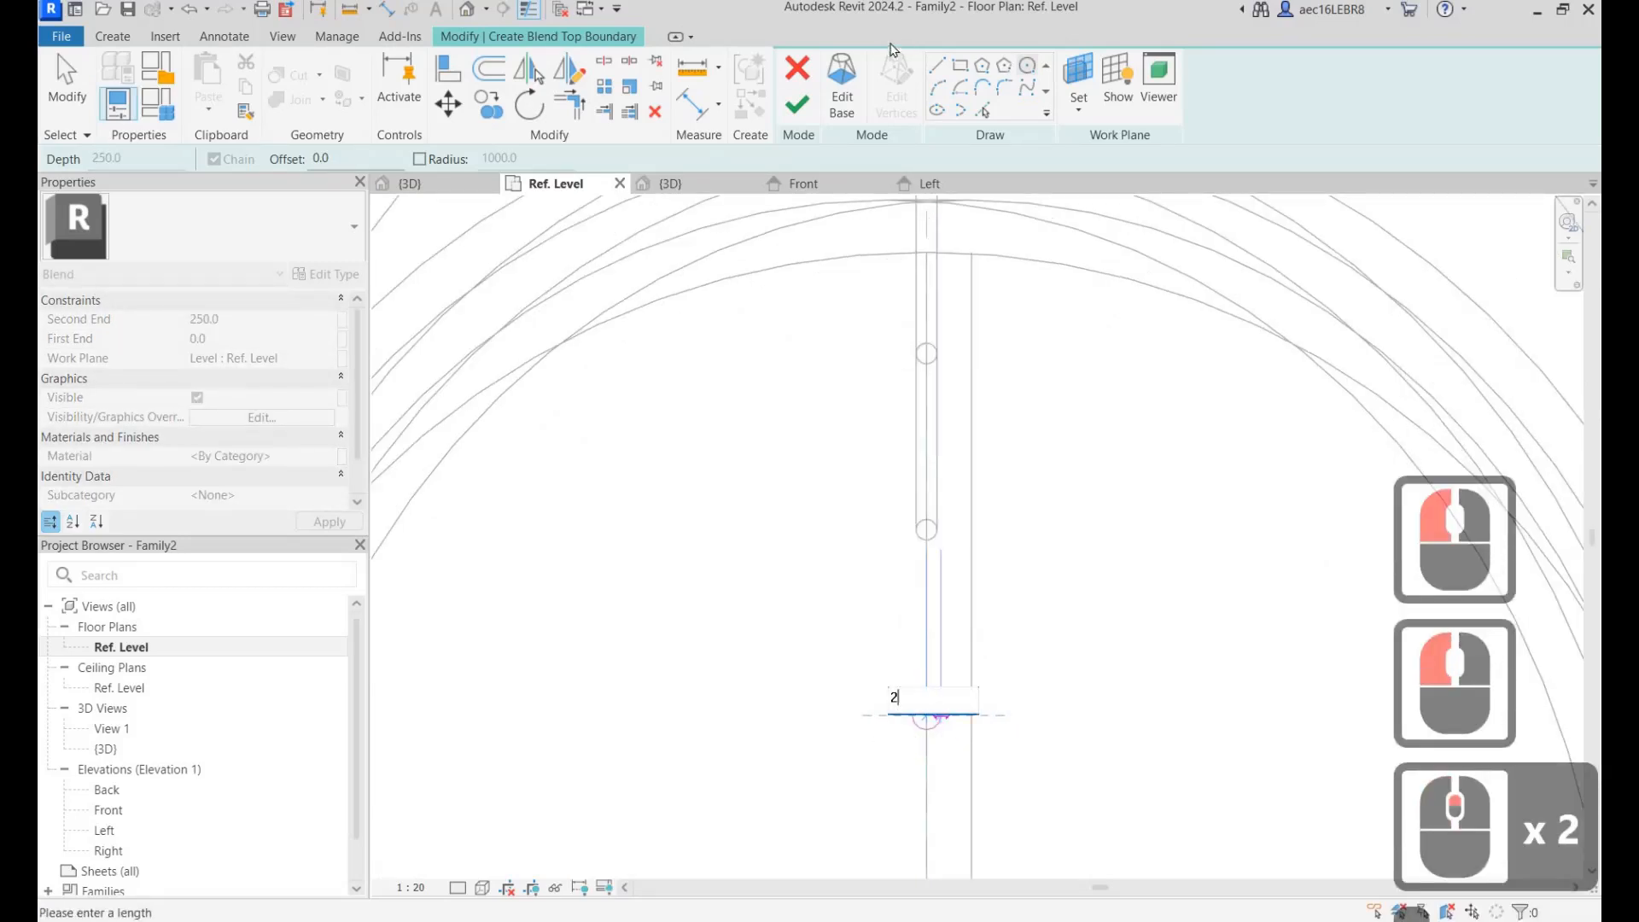
key(Return)
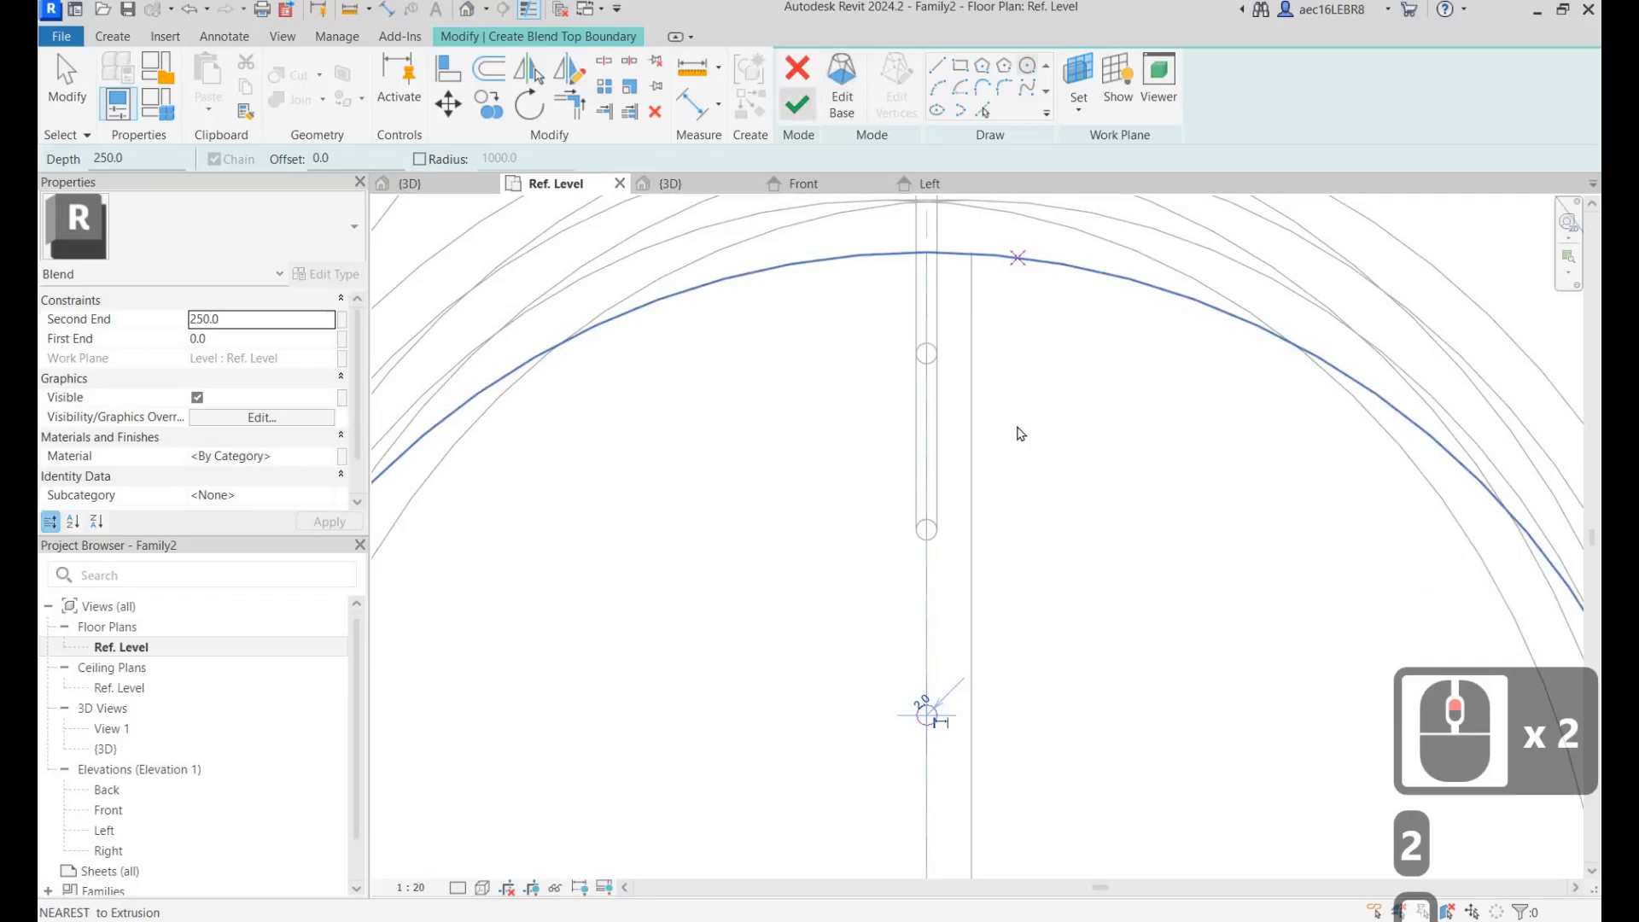
click(797, 105)
scroll(1020, 424, down, 6)
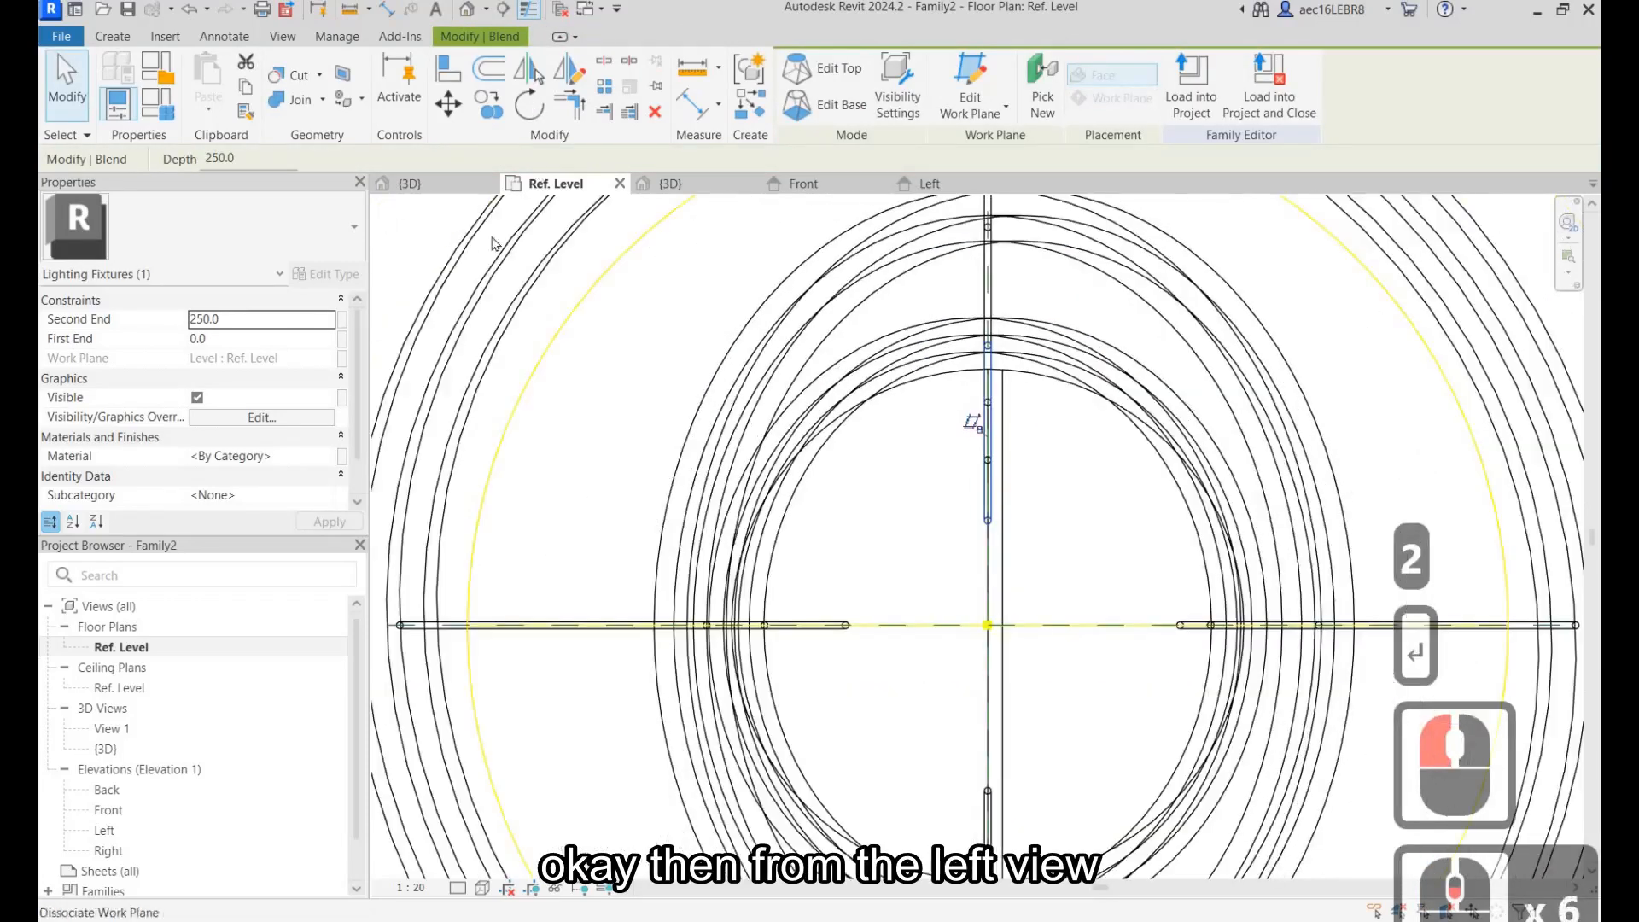
In the Left elevation, stretch the new blend's upper end up to the canopy and its lower end to about 1033.9 at the small ring.
double_click(104, 830)
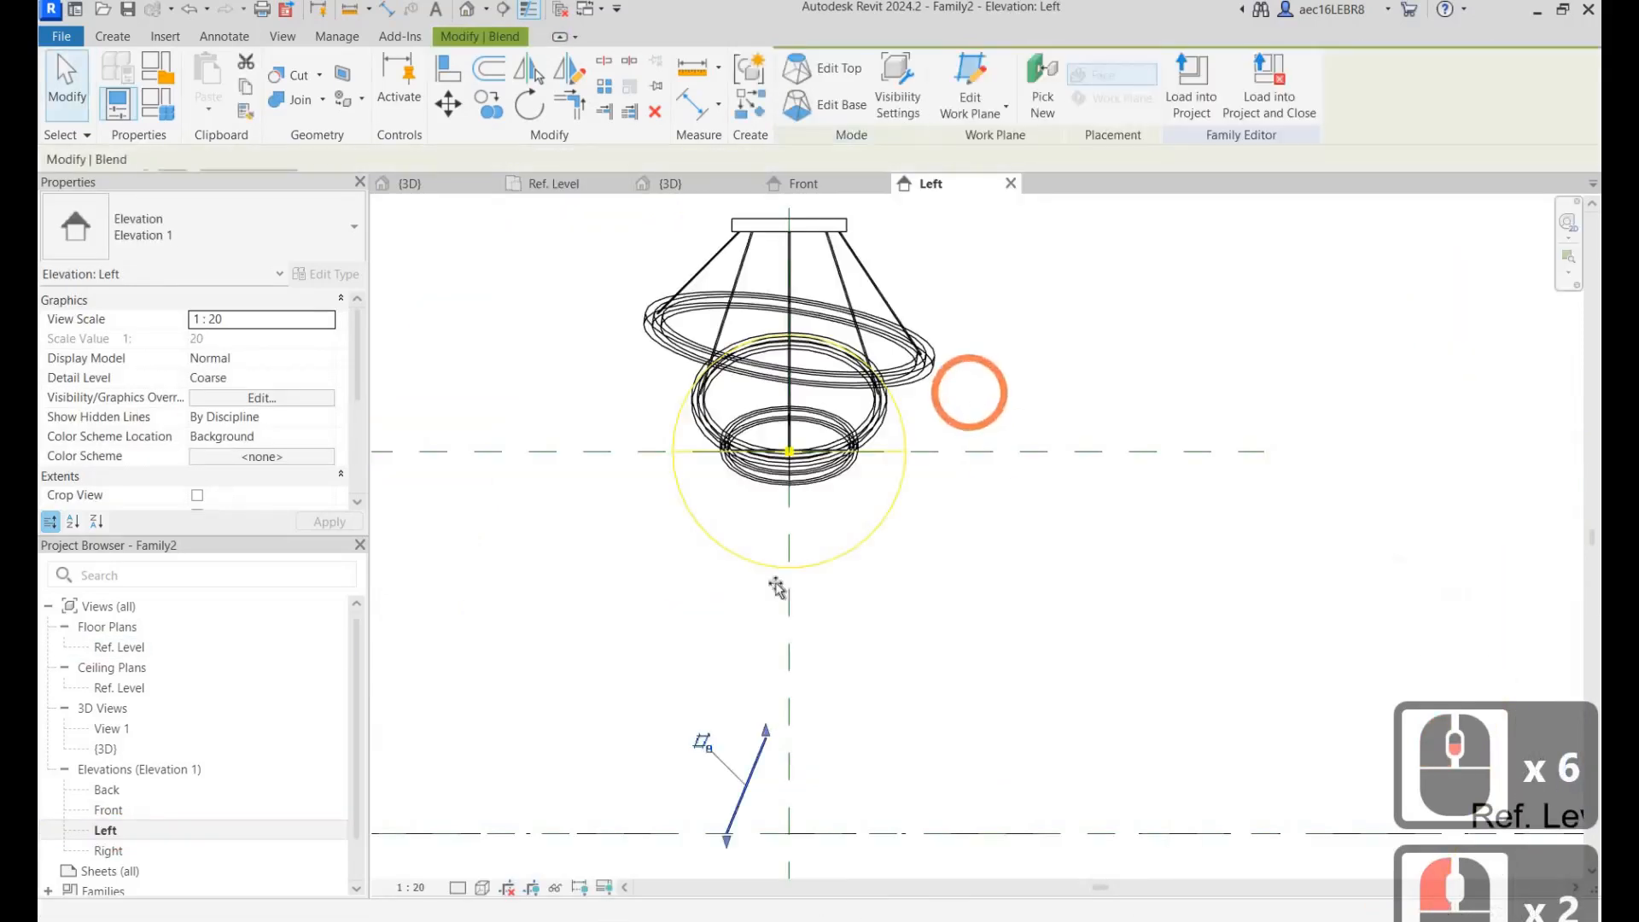
drag(806, 246, 809, 240)
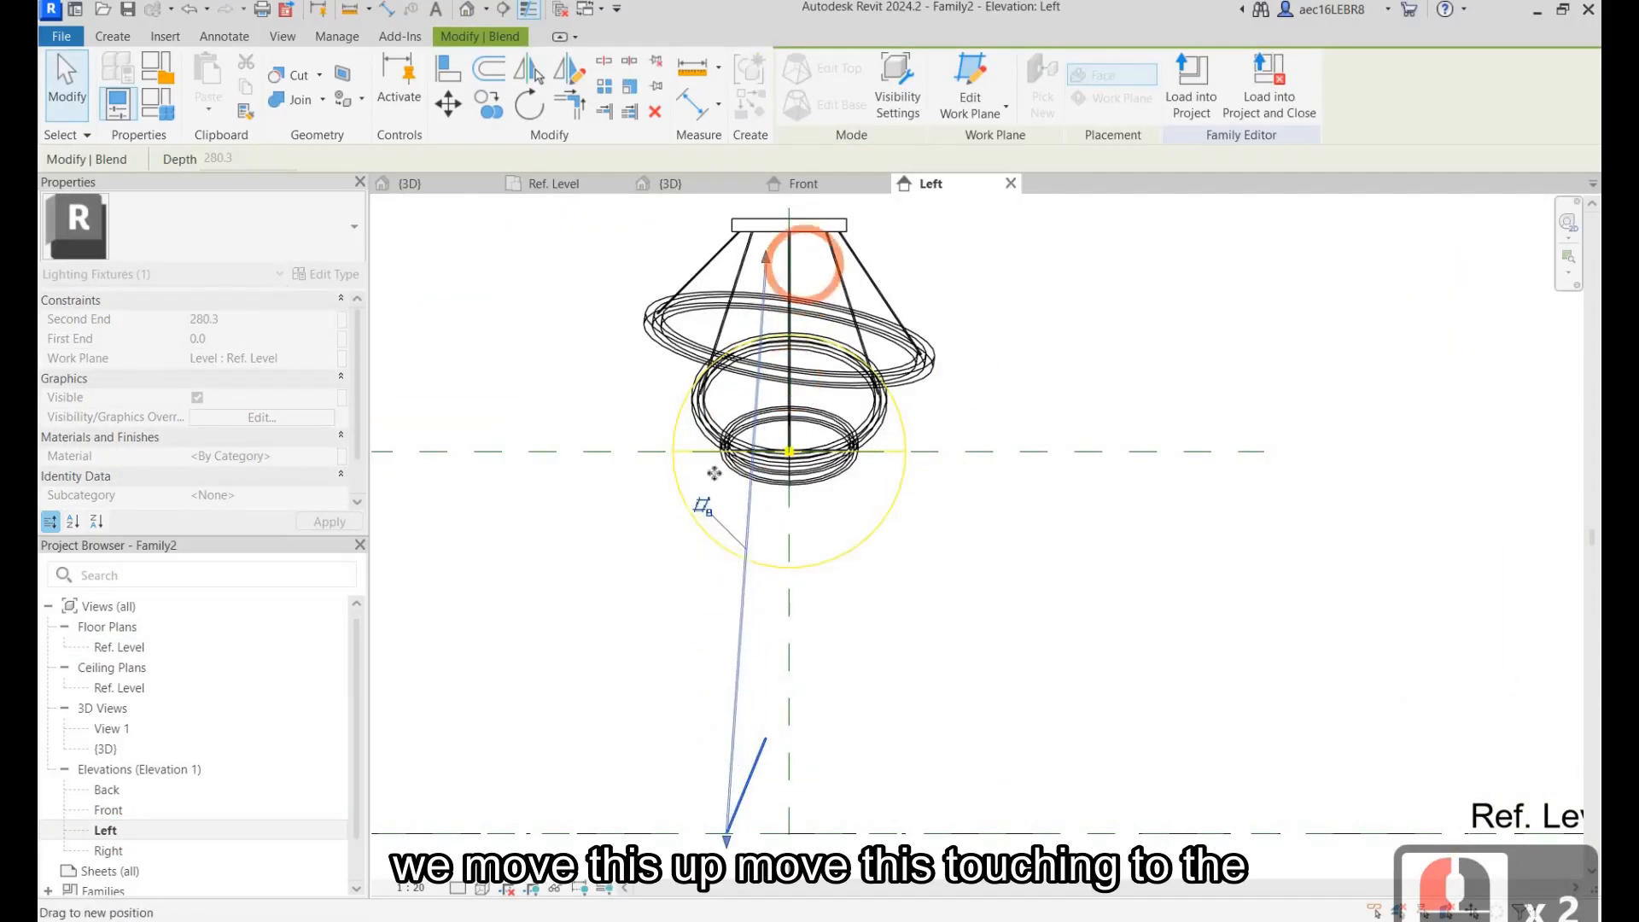
drag(730, 847, 741, 501)
scroll(722, 474, up, 7)
drag(803, 294, 802, 316)
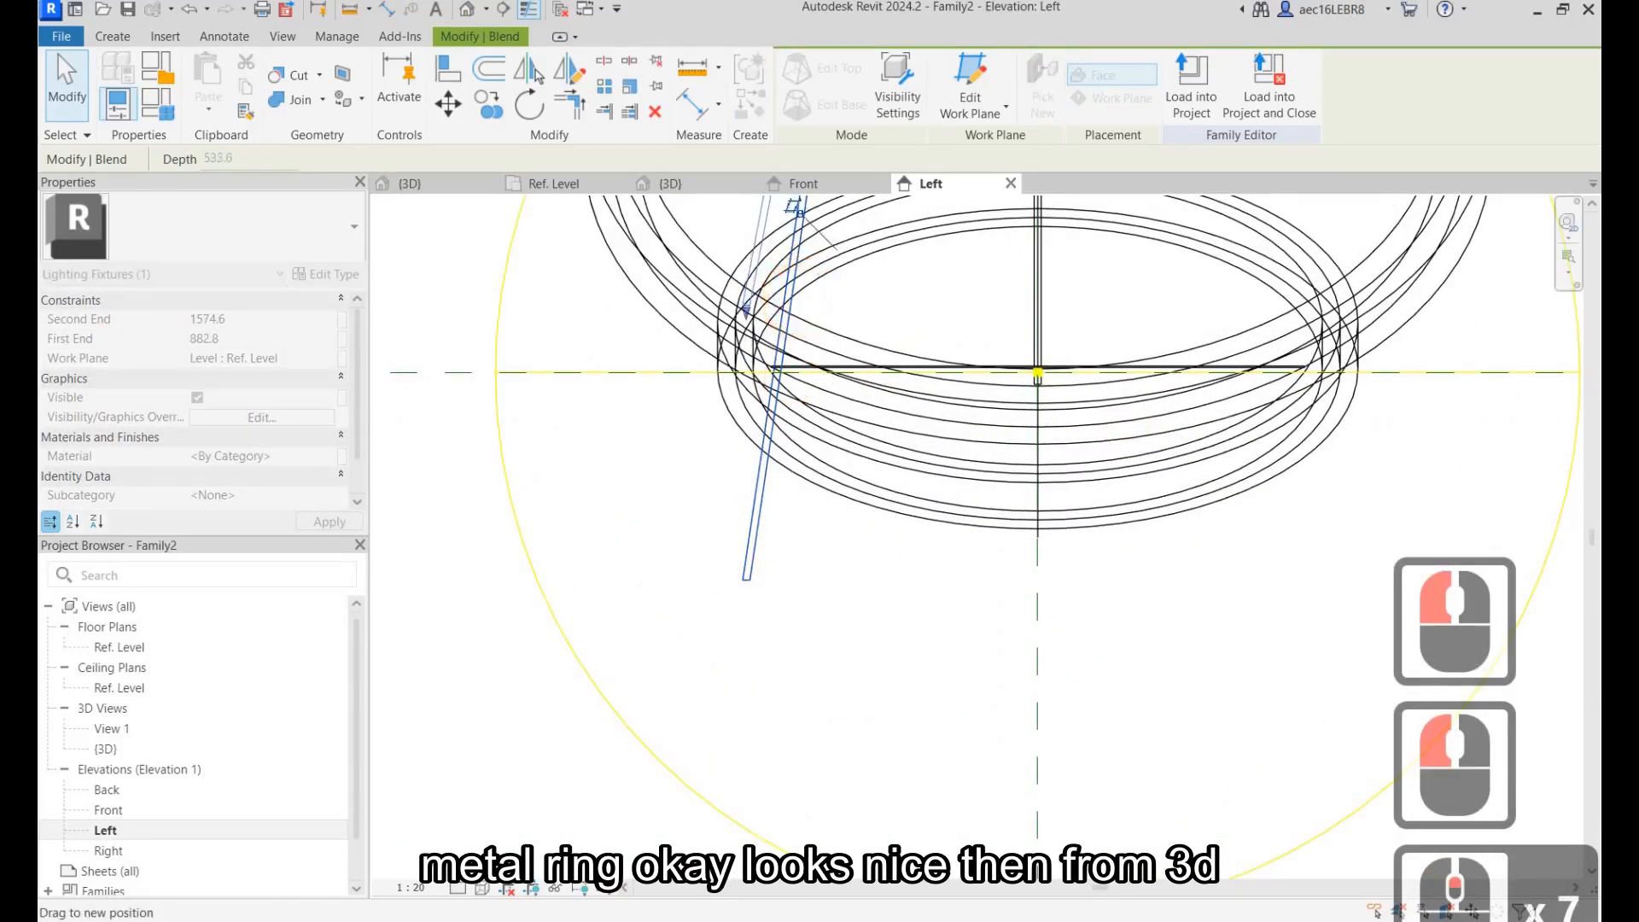
key(Escape)
scroll(654, 511, down, 4)
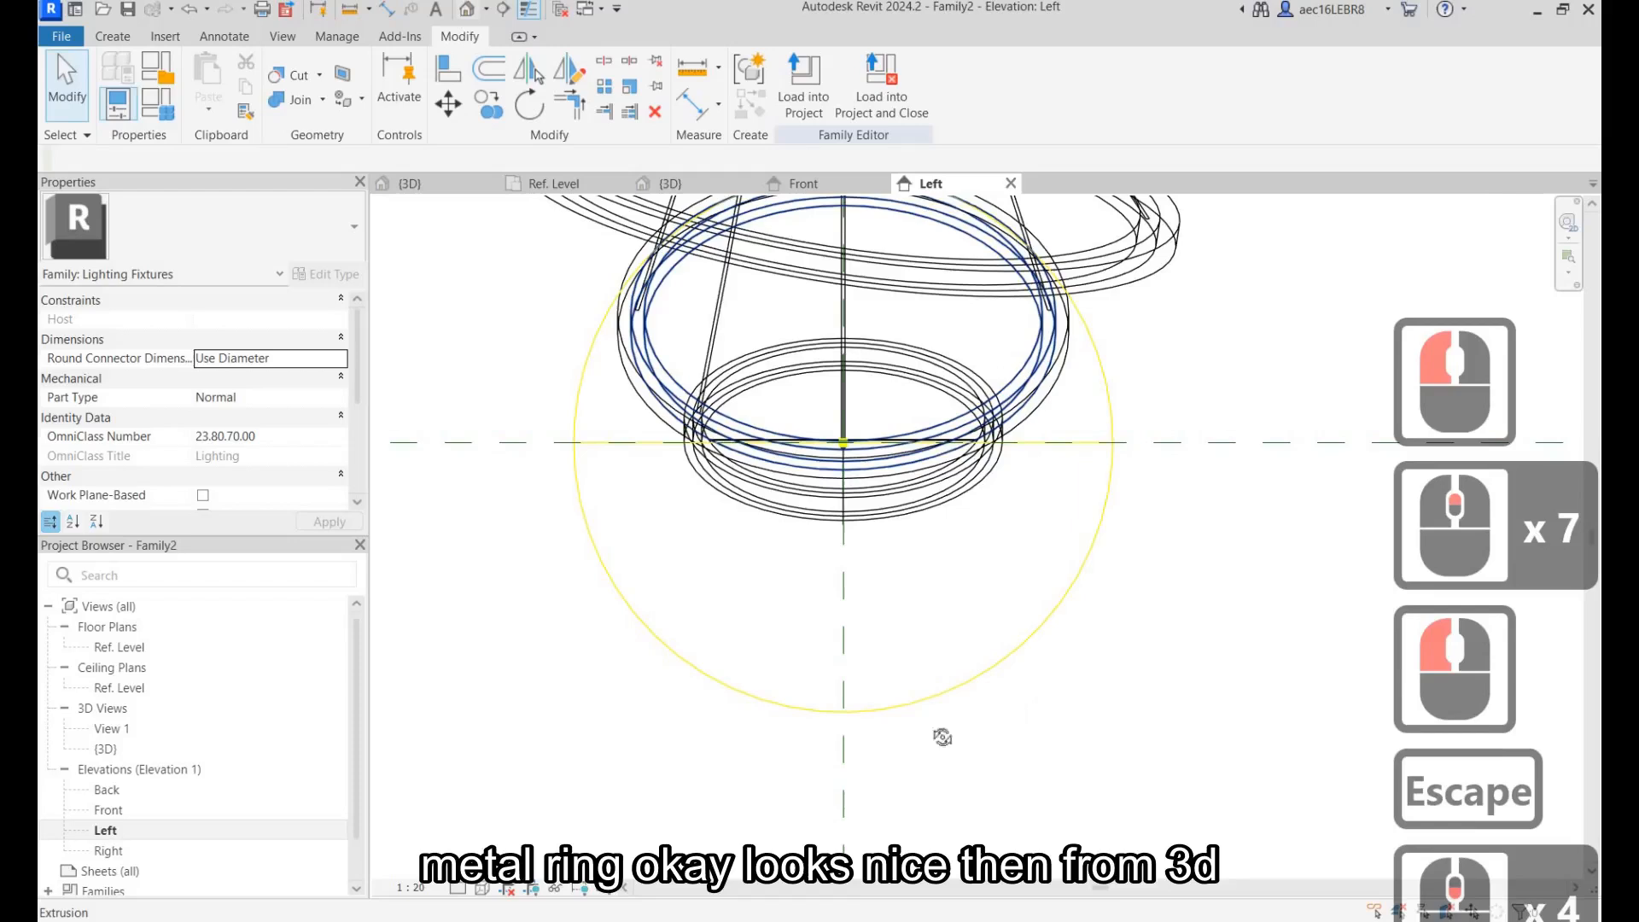
Mirror the small-ring cable across the horizontal centre axis in the Ref. Level floor plan to create a matching cable on the opposite side.
click(670, 183)
shift+middle_drag(1036, 702, 872, 366)
click(746, 761)
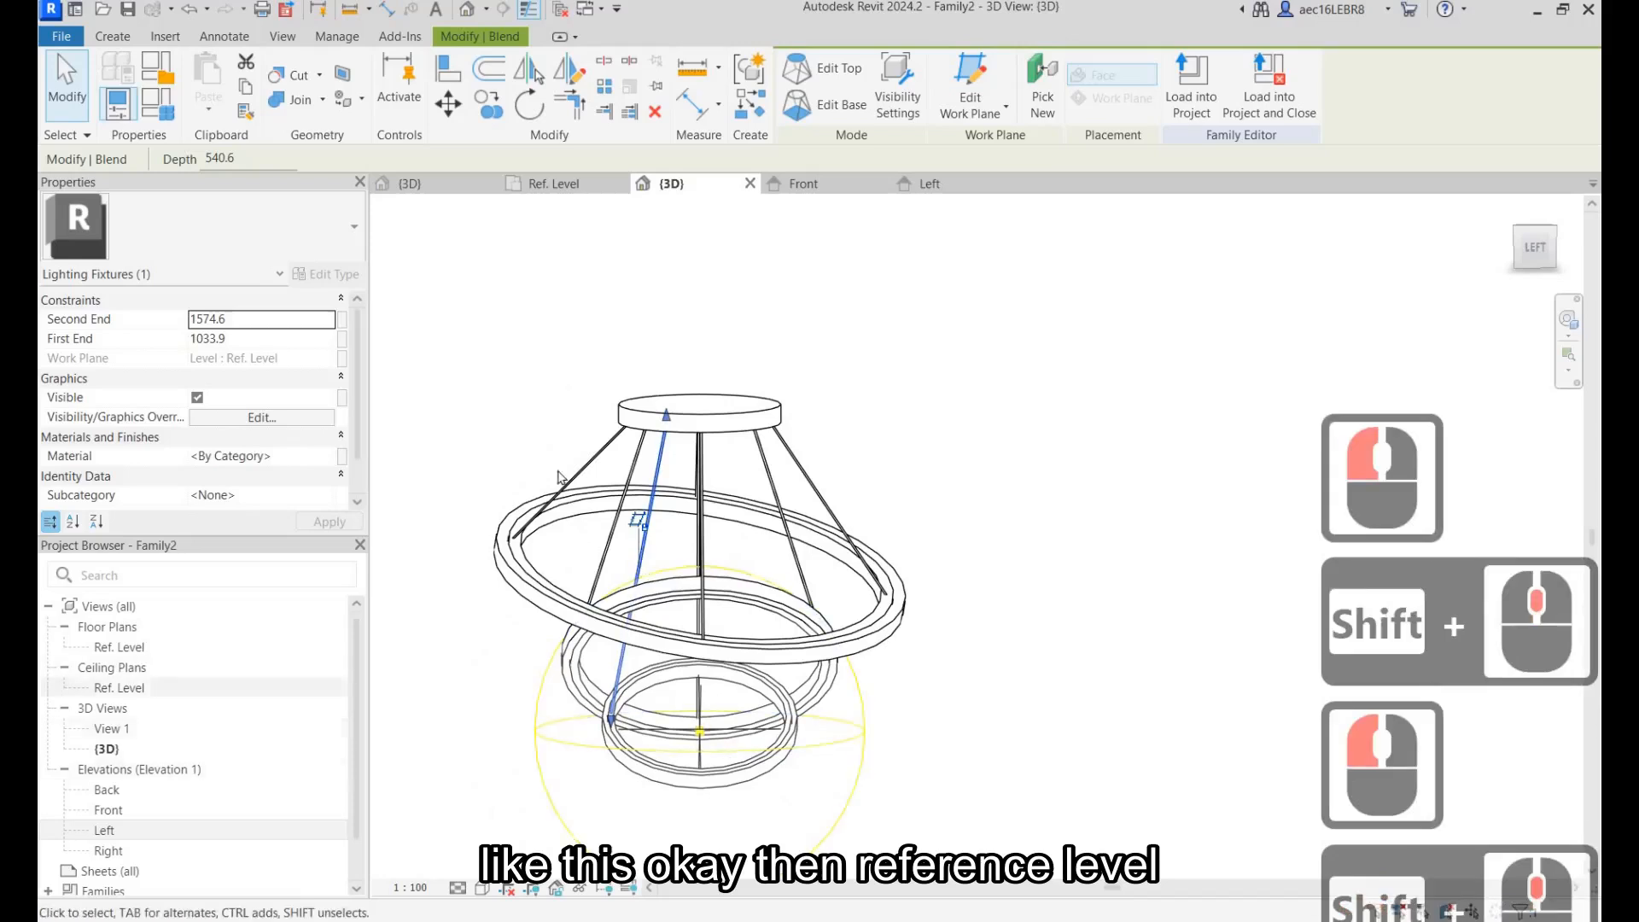
double_click(128, 646)
scroll(556, 469, down, 3)
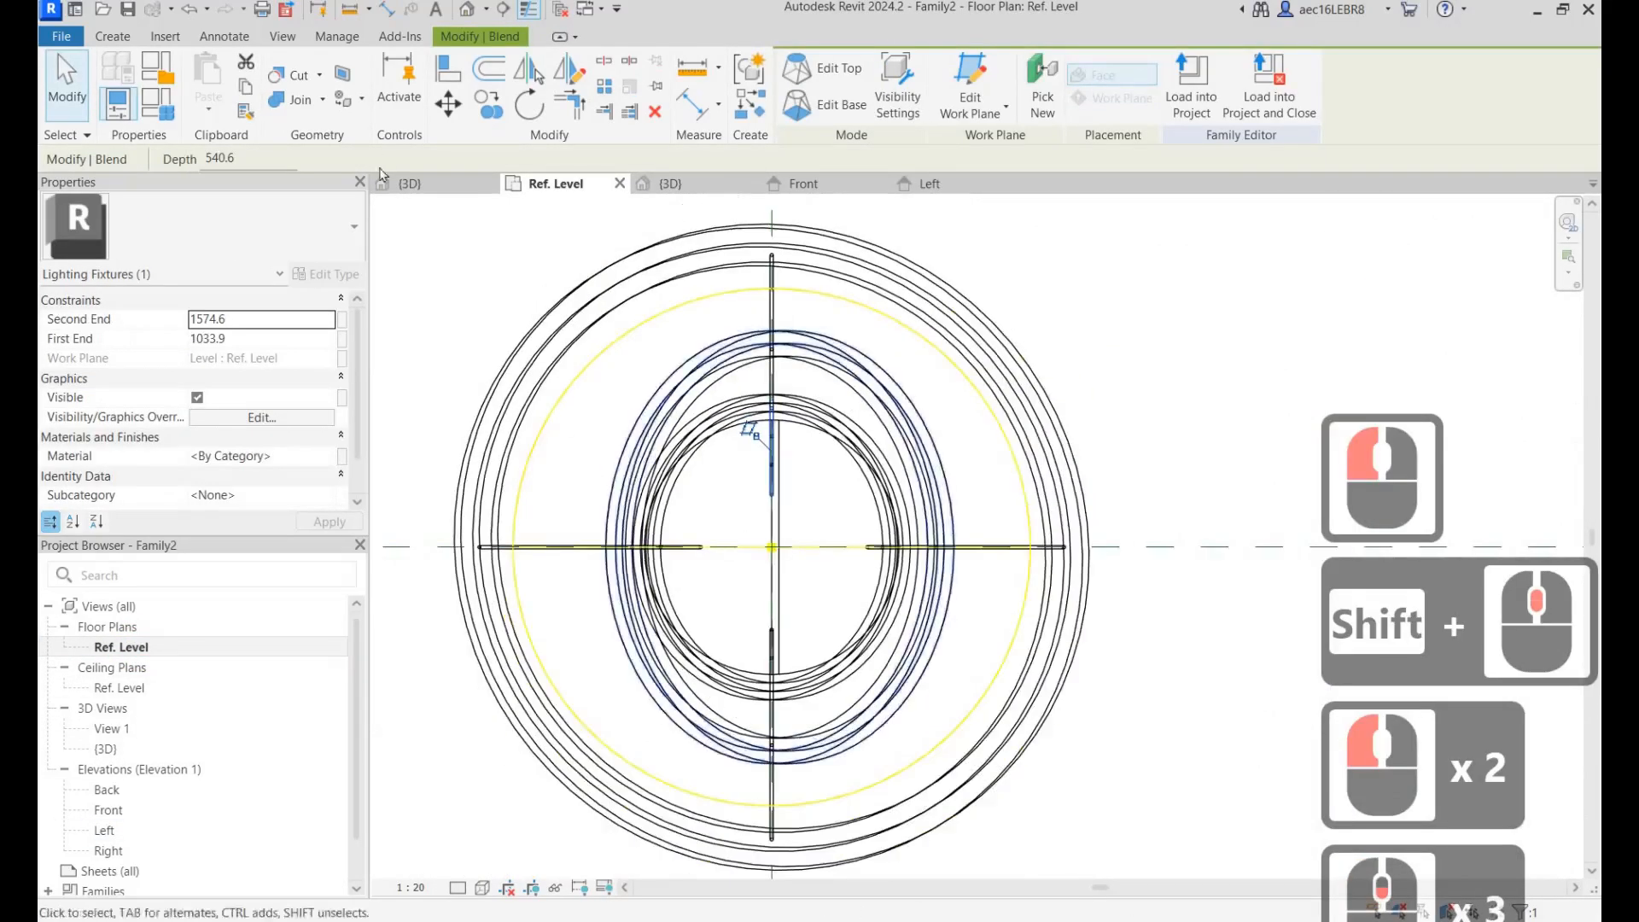
scroll(756, 376, up, 5)
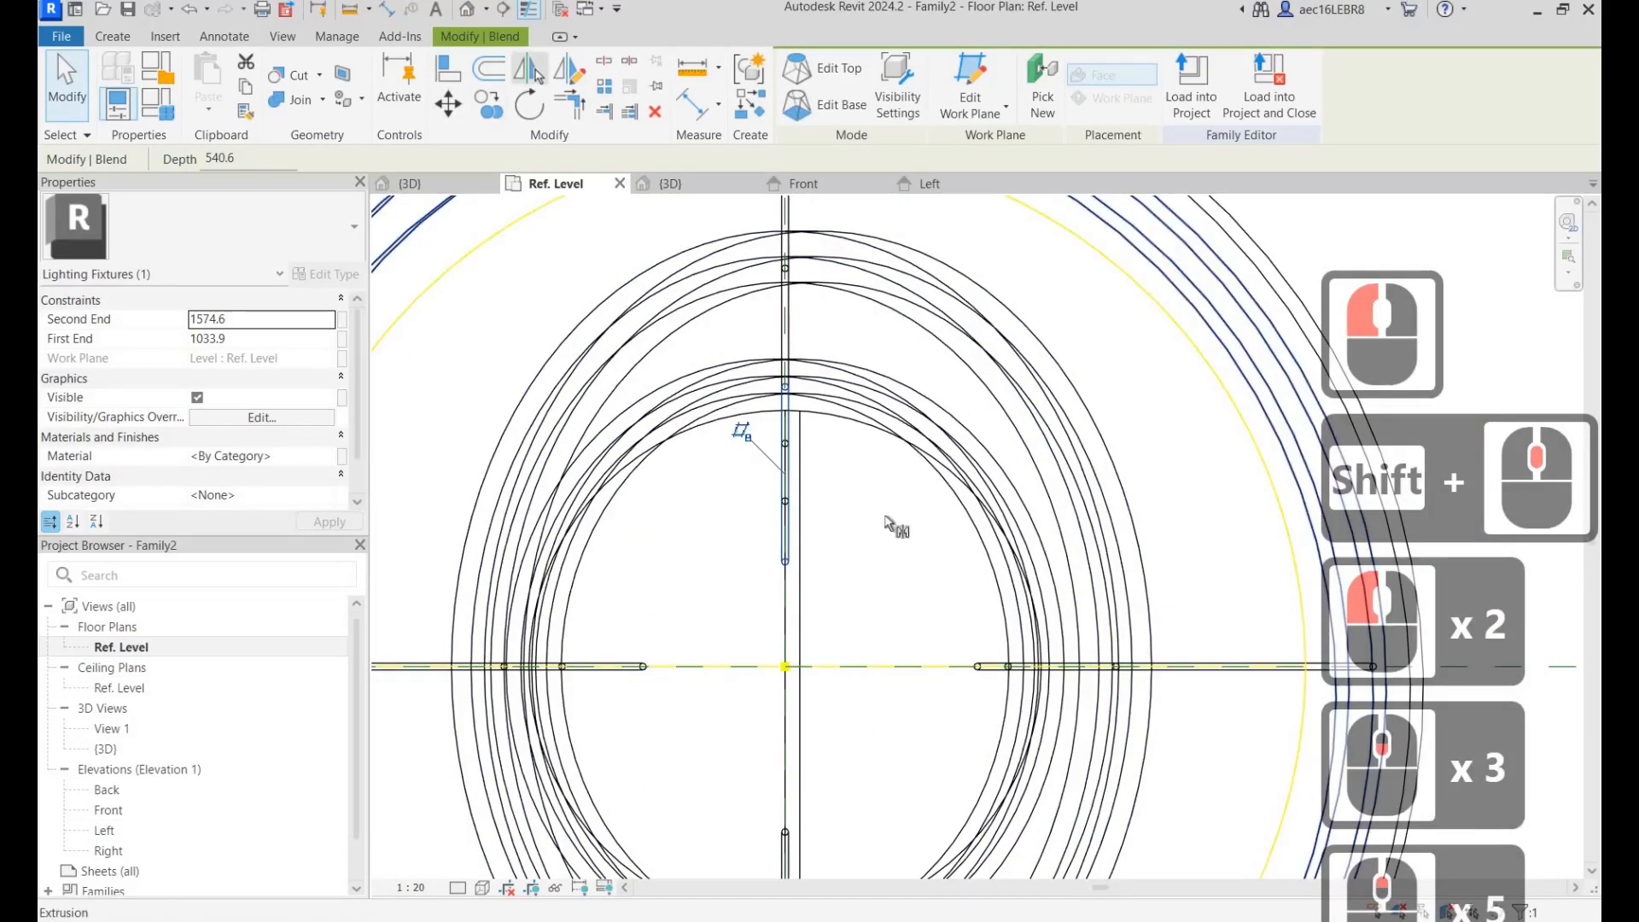
click(849, 365)
scroll(871, 355, down, 3)
click(890, 511)
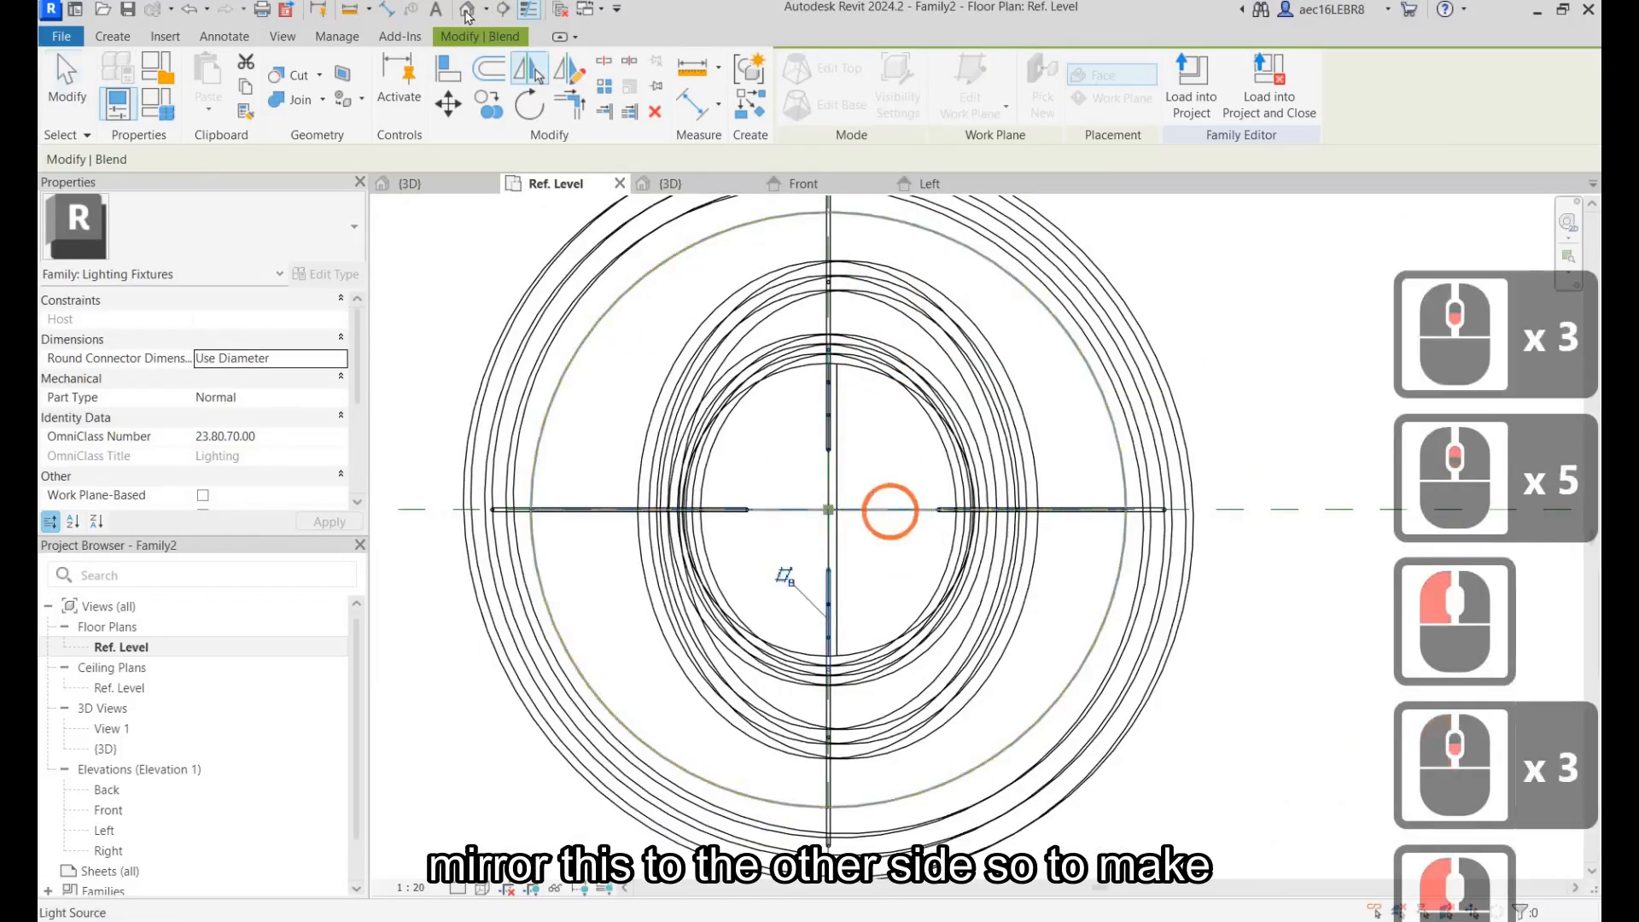
click(929, 627)
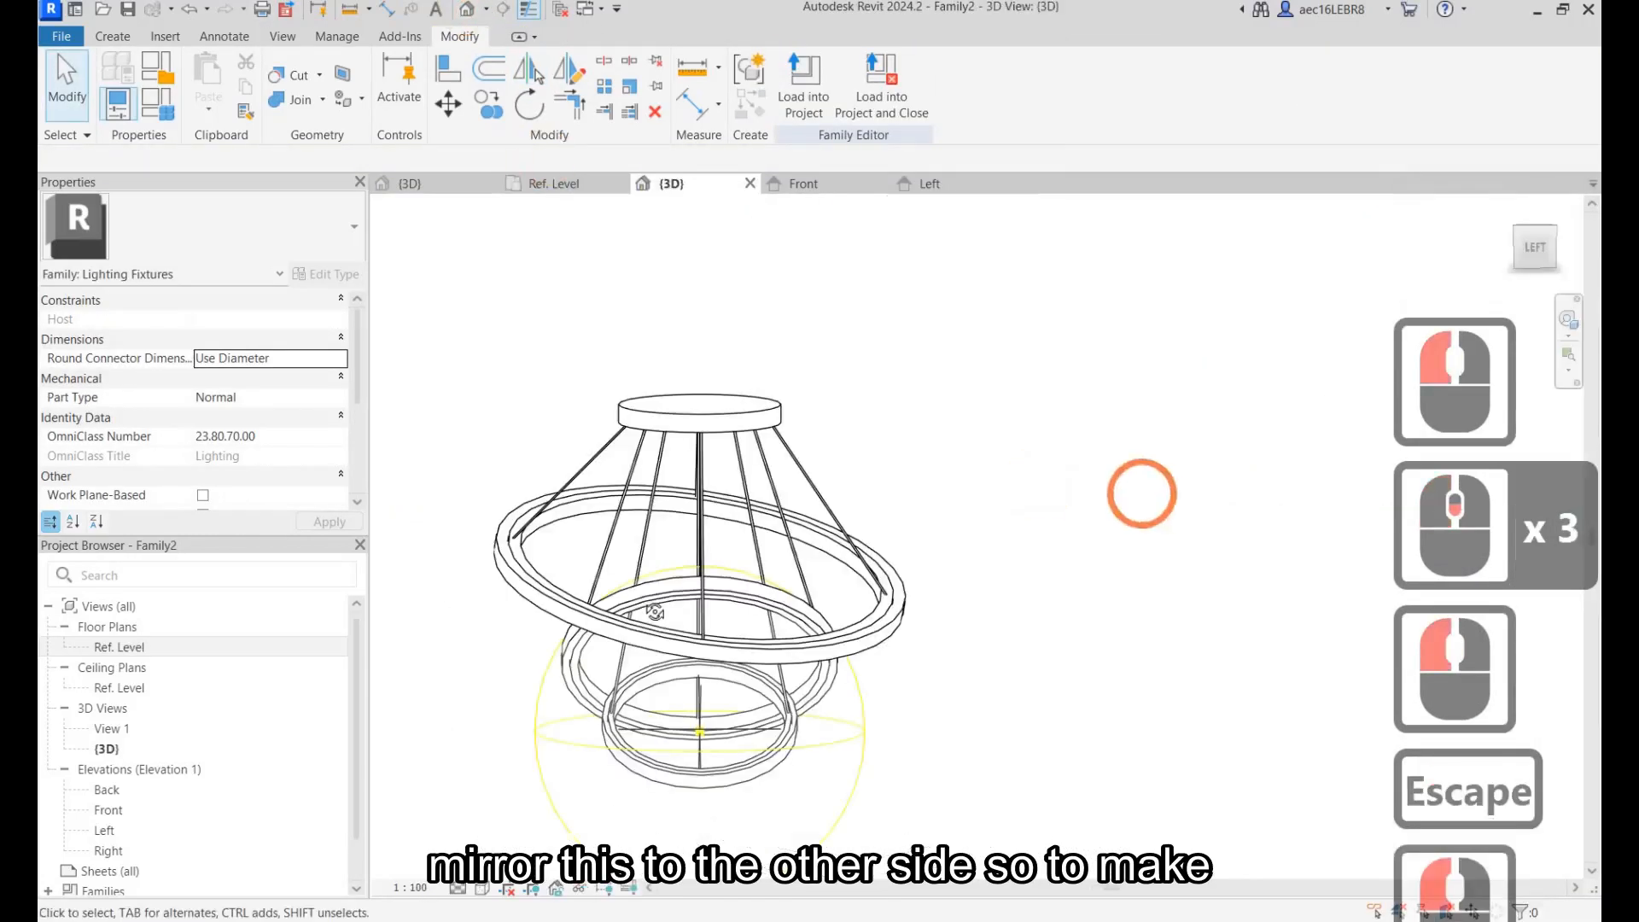
Examine the cables and the three tilted rings from several angles in 3D, checking how each cable meets the small ring.
shift+middle_drag(896, 719, 750, 660)
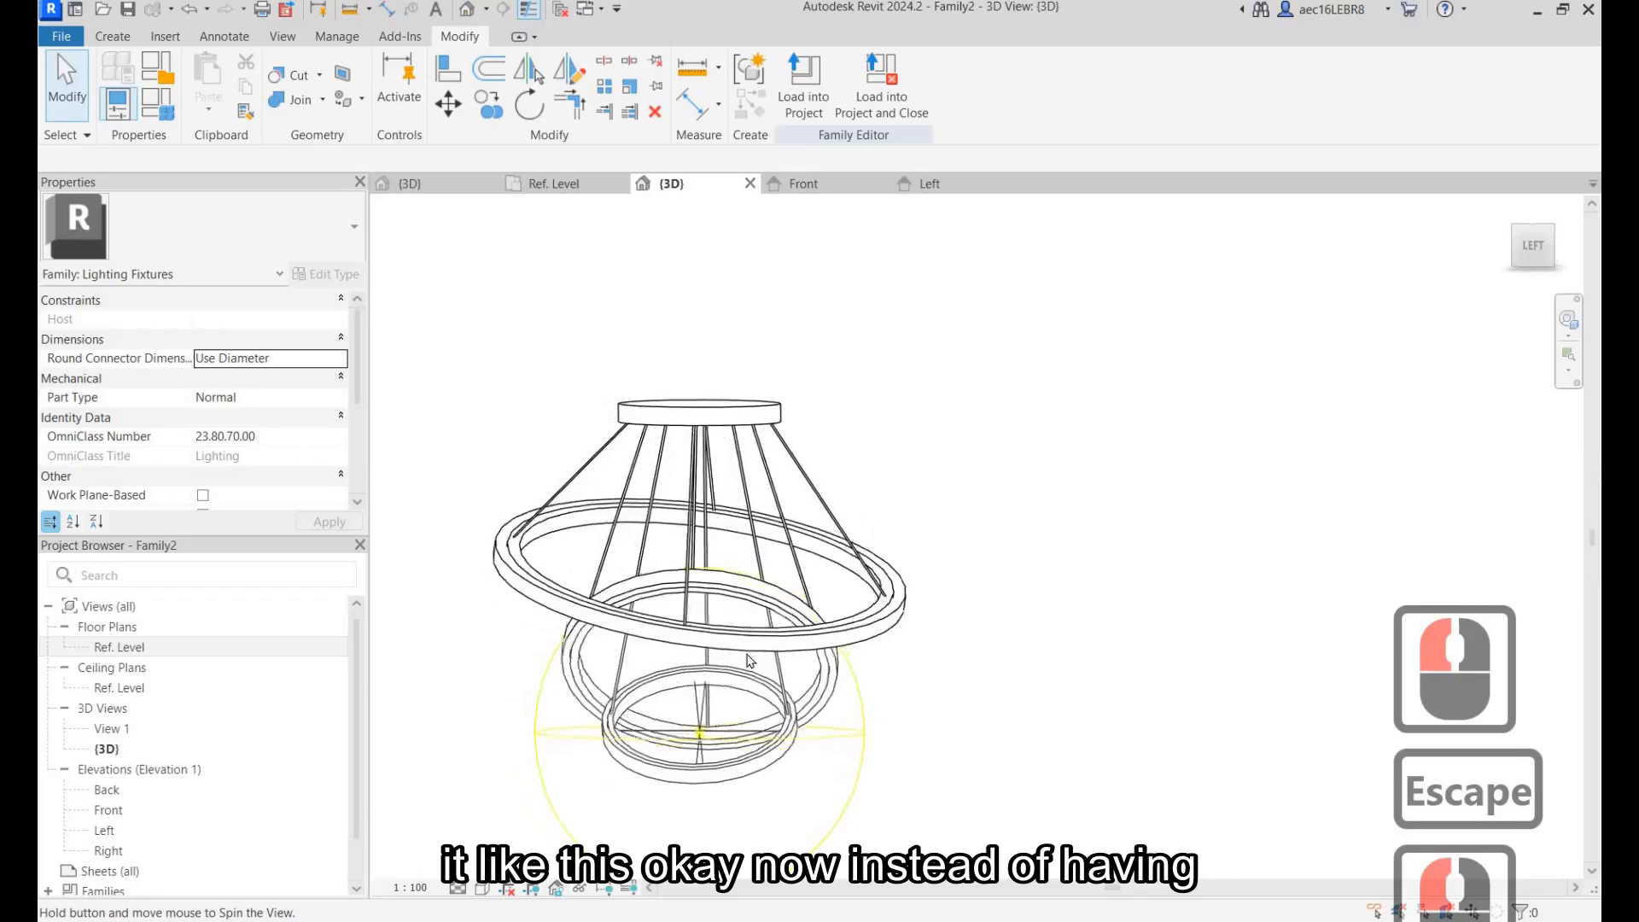
shift+middle_drag(843, 683, 920, 694)
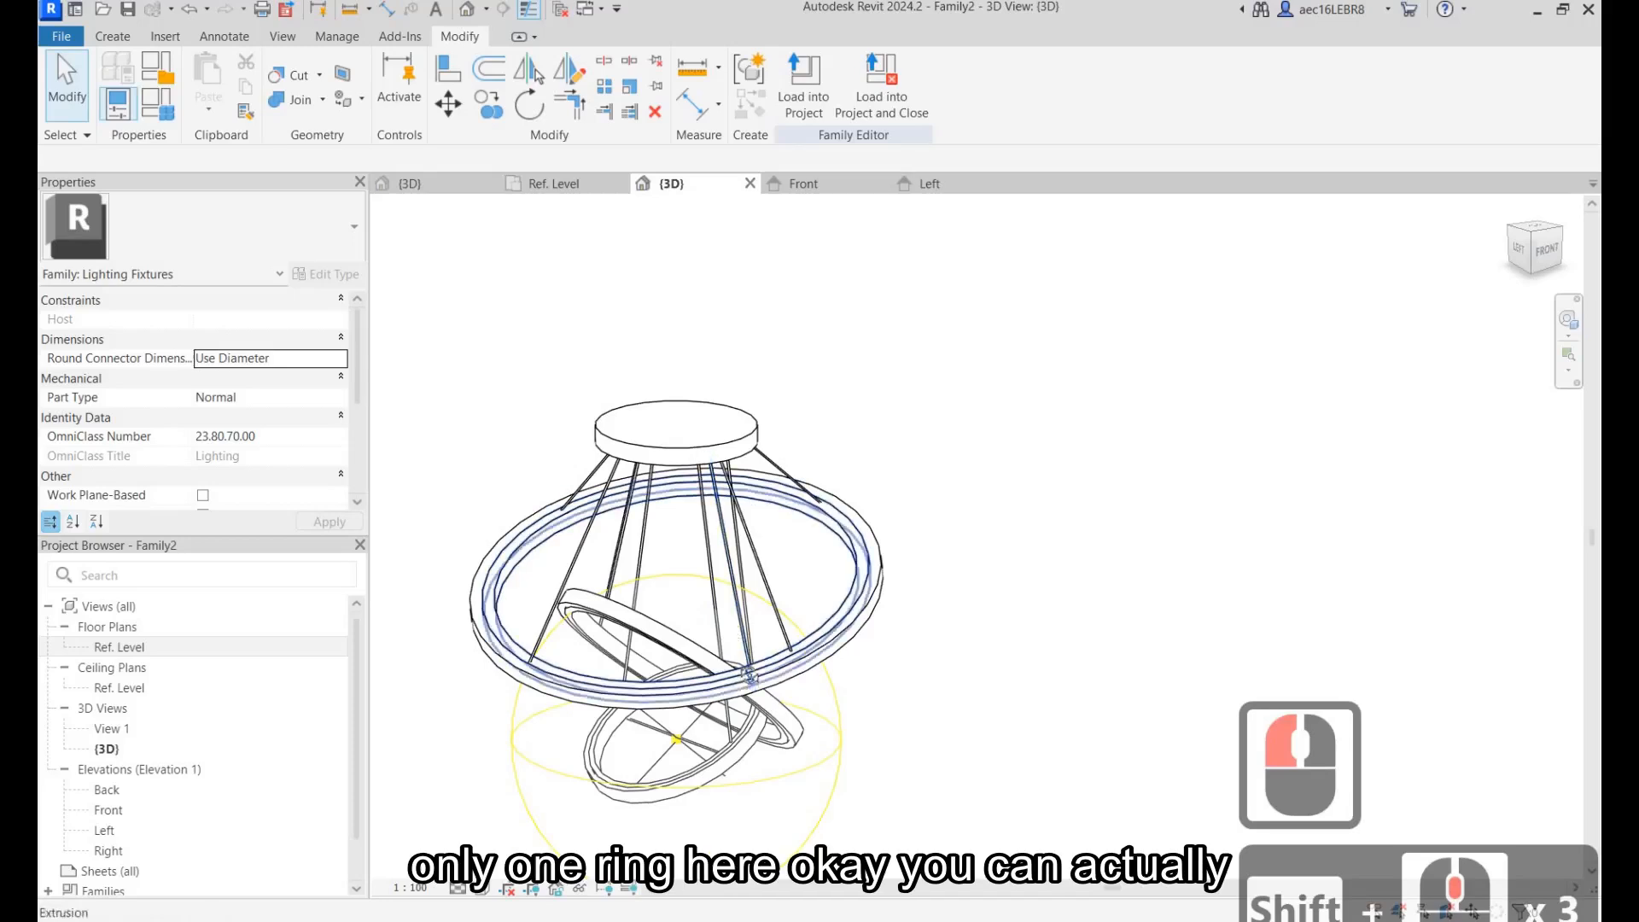
shift+middle_drag(594, 716, 711, 585)
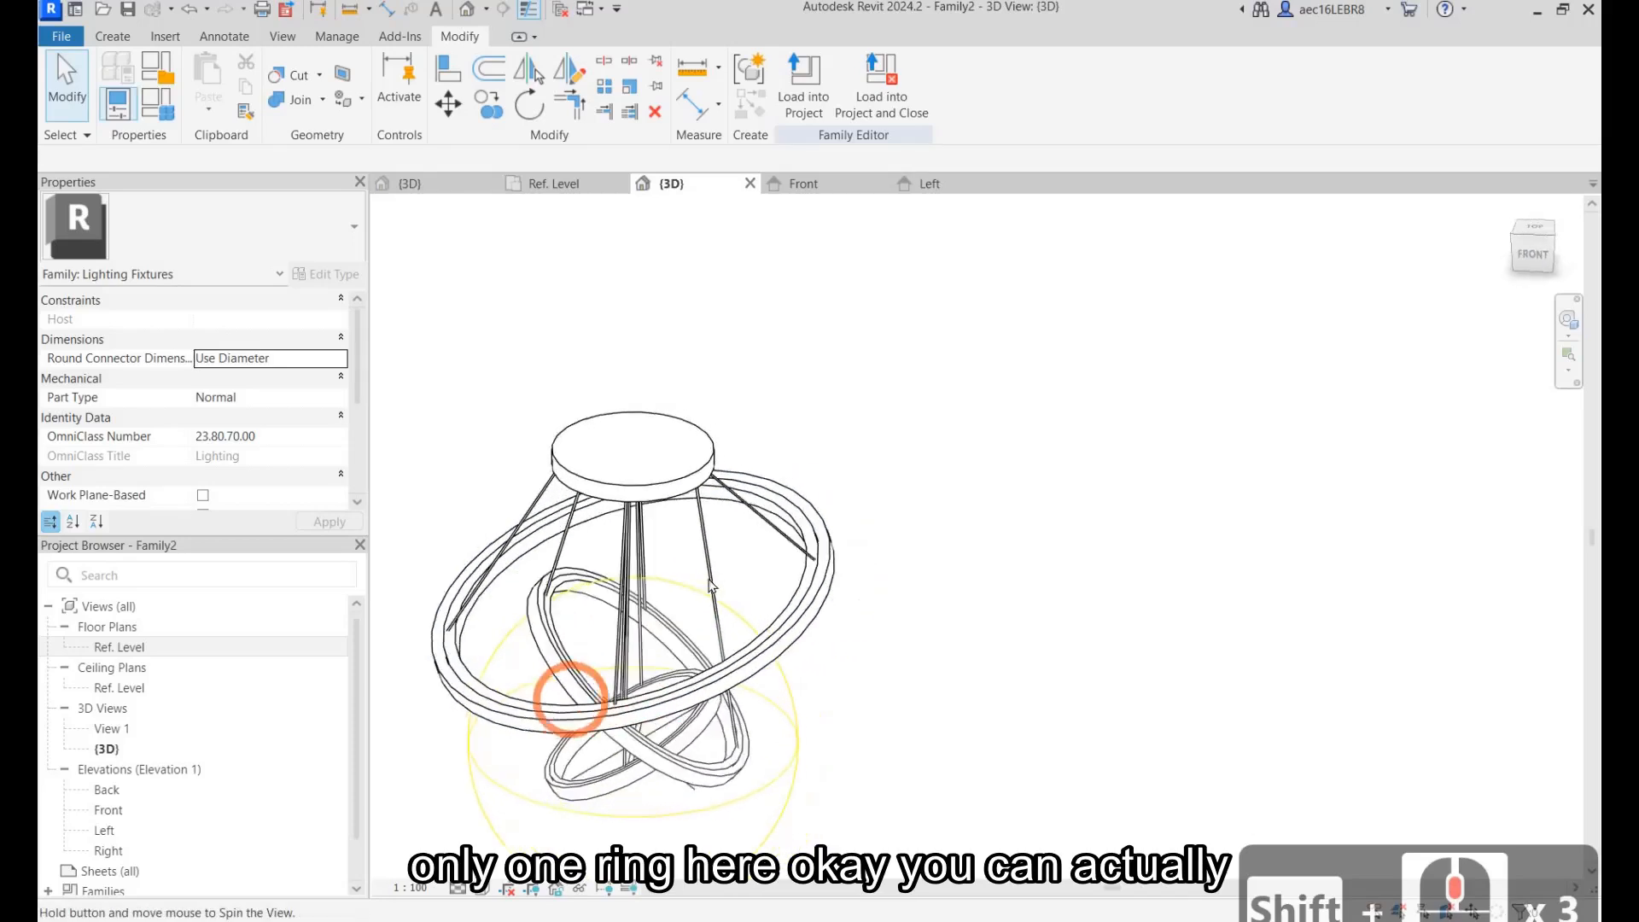
click(806, 645)
shift+middle_drag(851, 617, 760, 644)
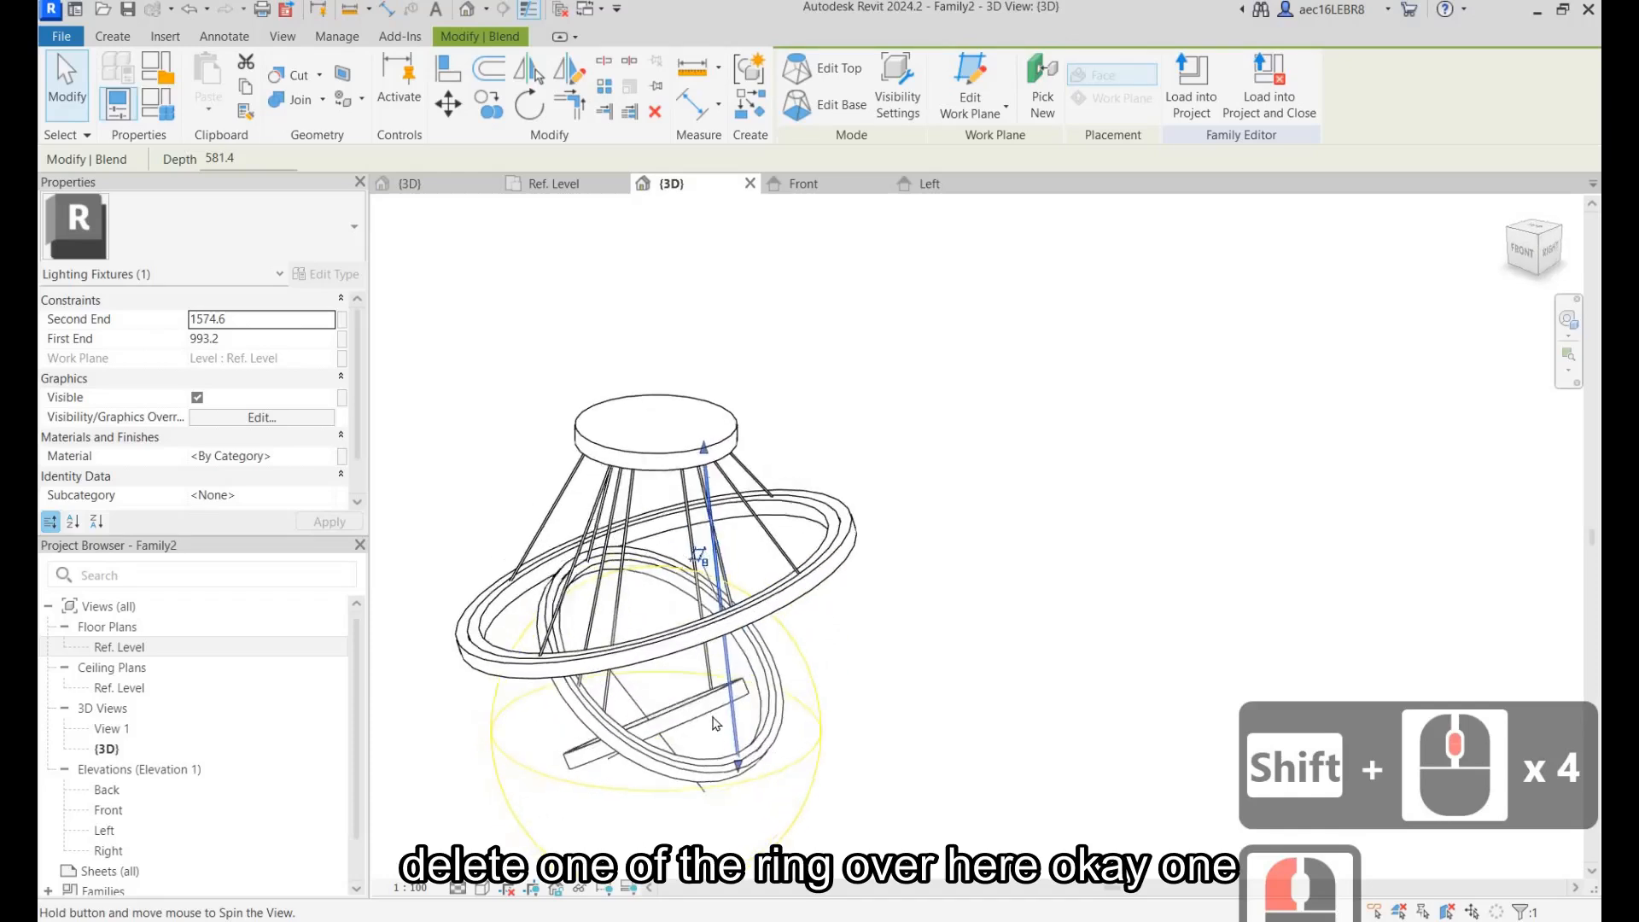
click(710, 707)
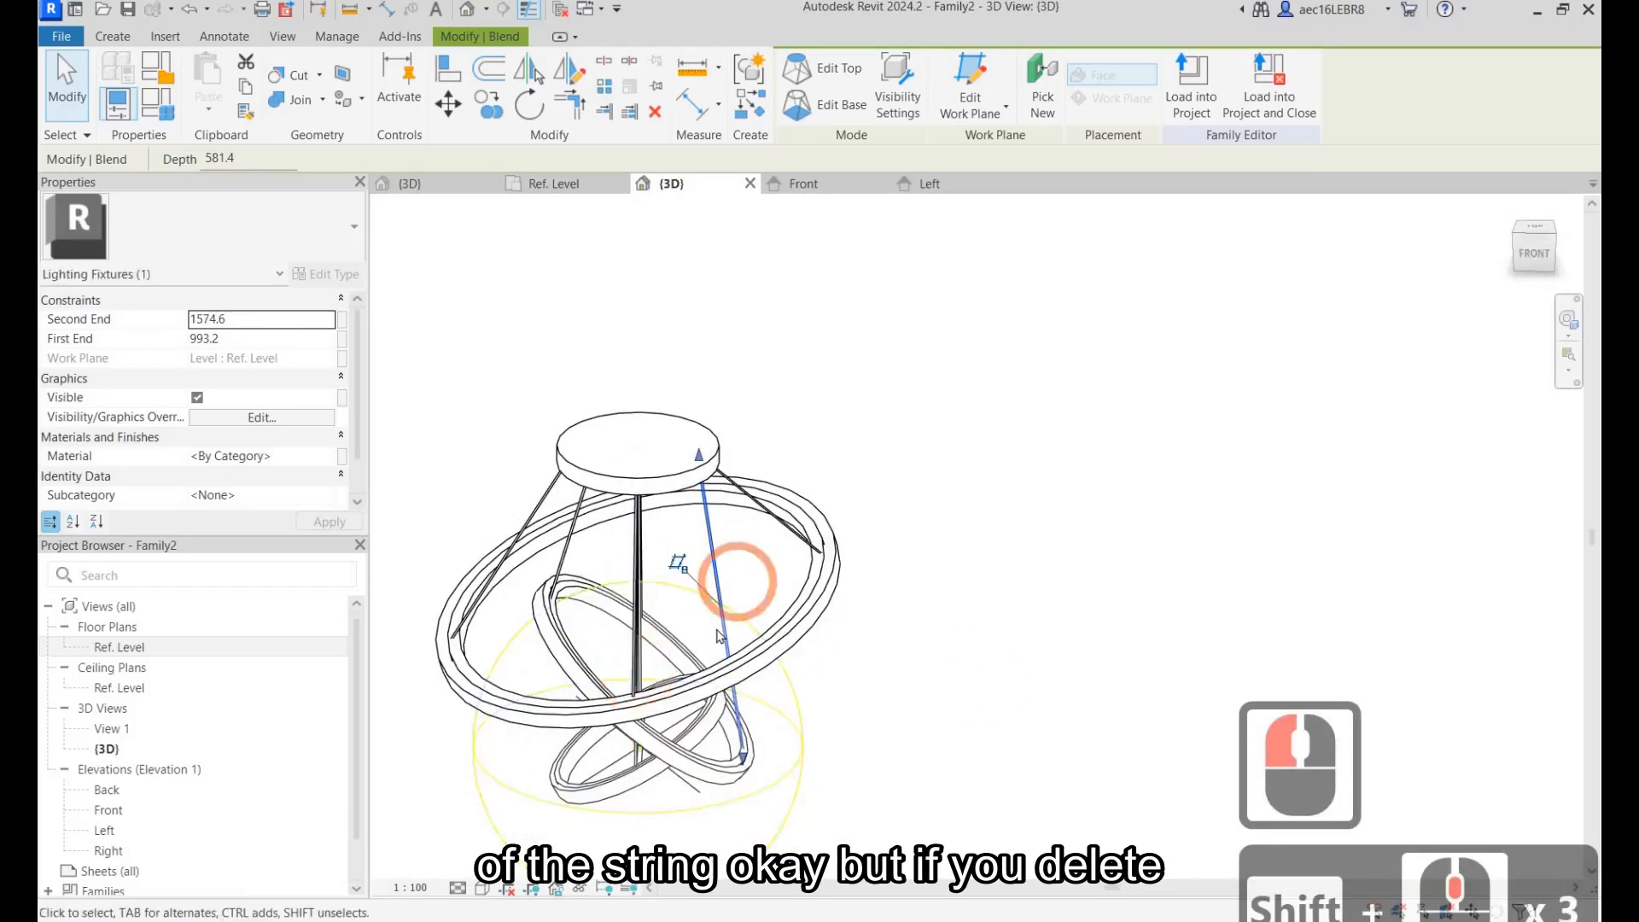
key(Escape)
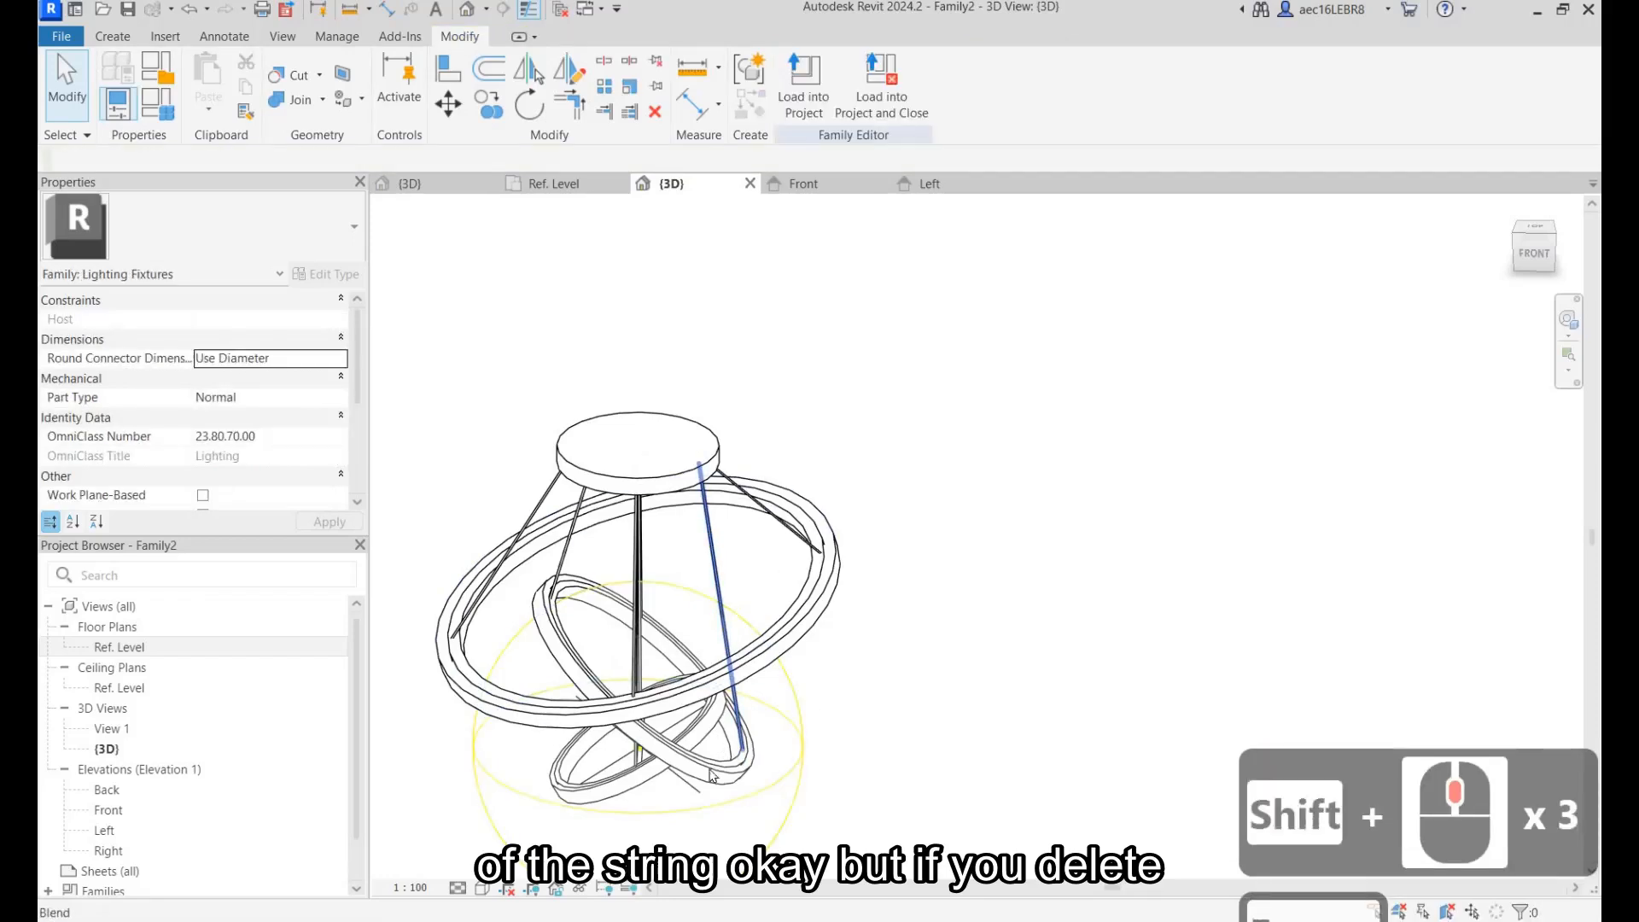
click(698, 745)
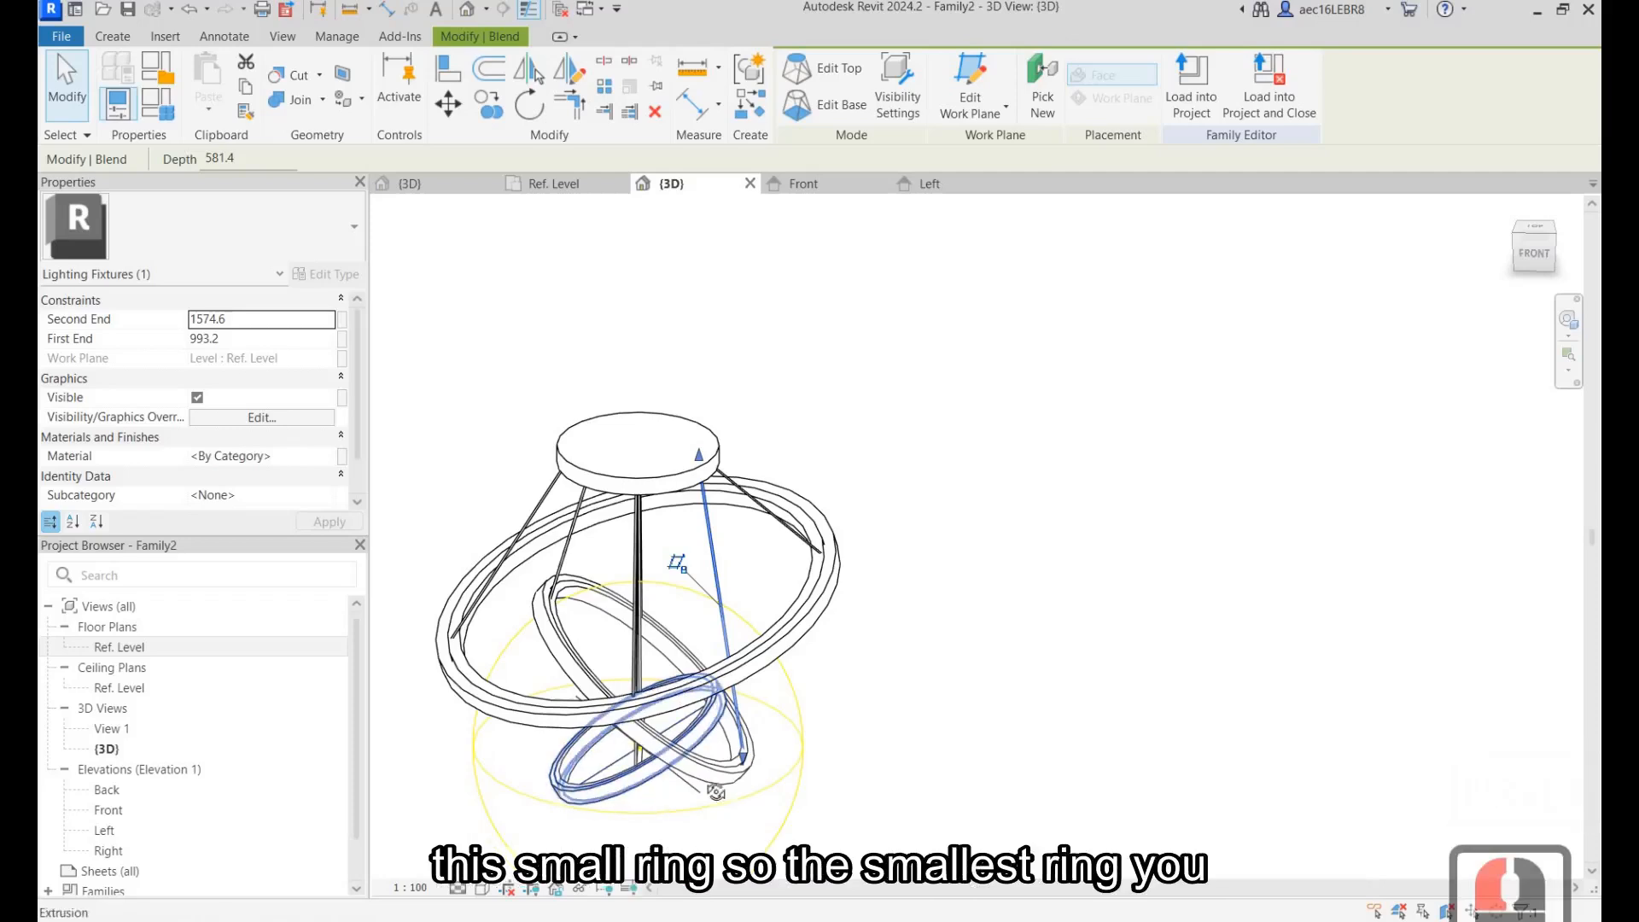
key(Escape)
shift+middle_drag(743, 742, 694, 680)
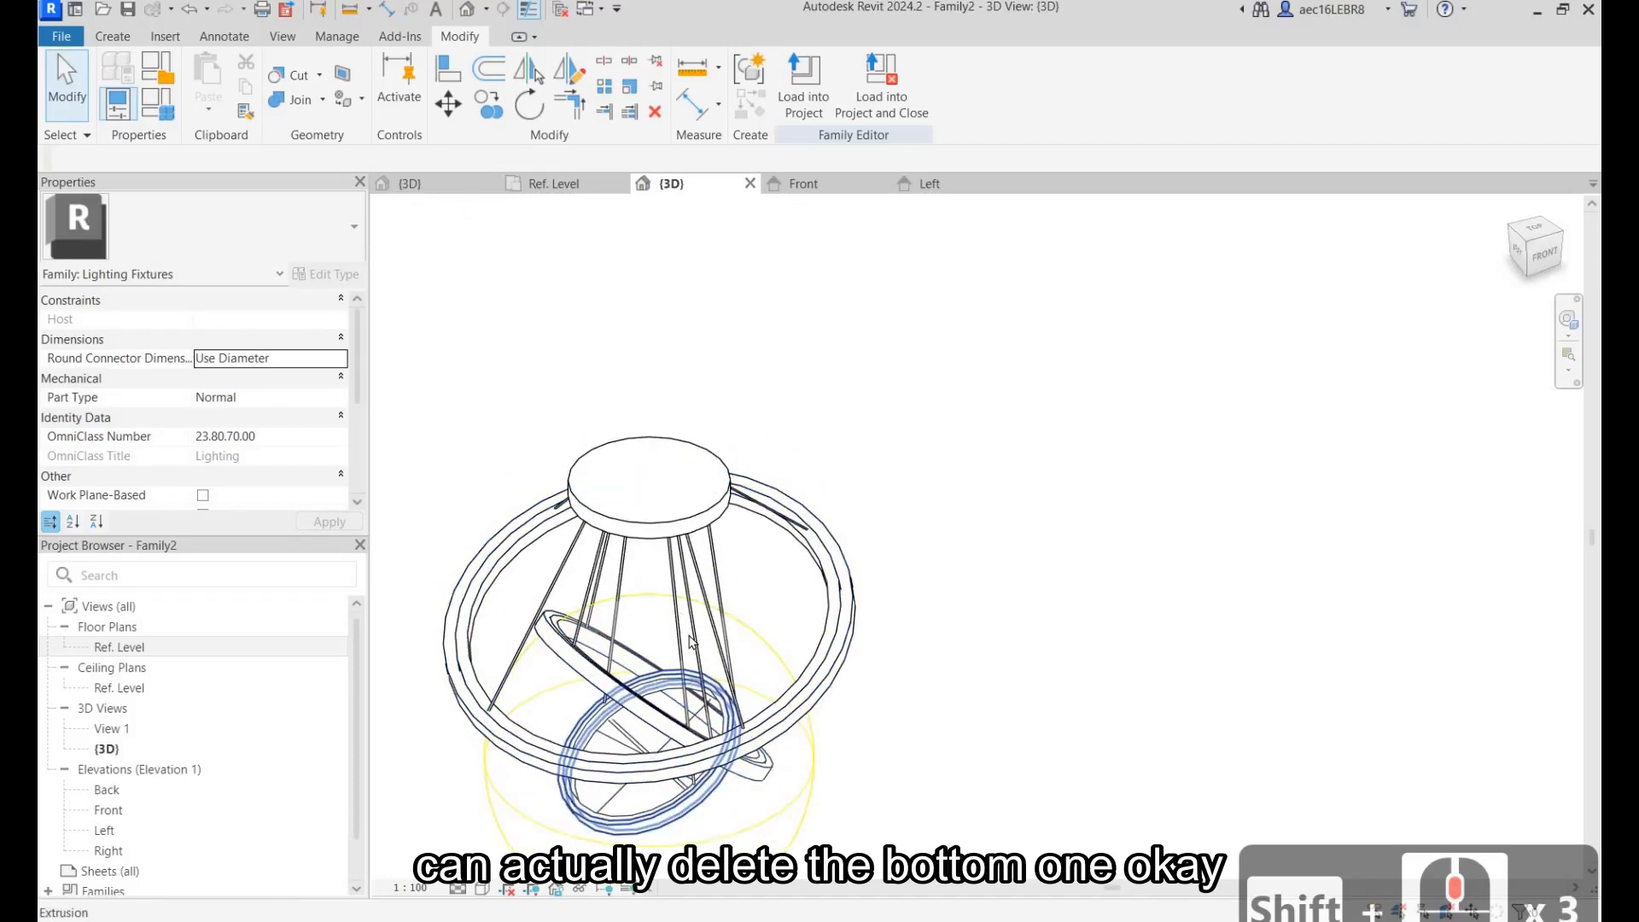
scroll(693, 589, up, 3)
click(689, 658)
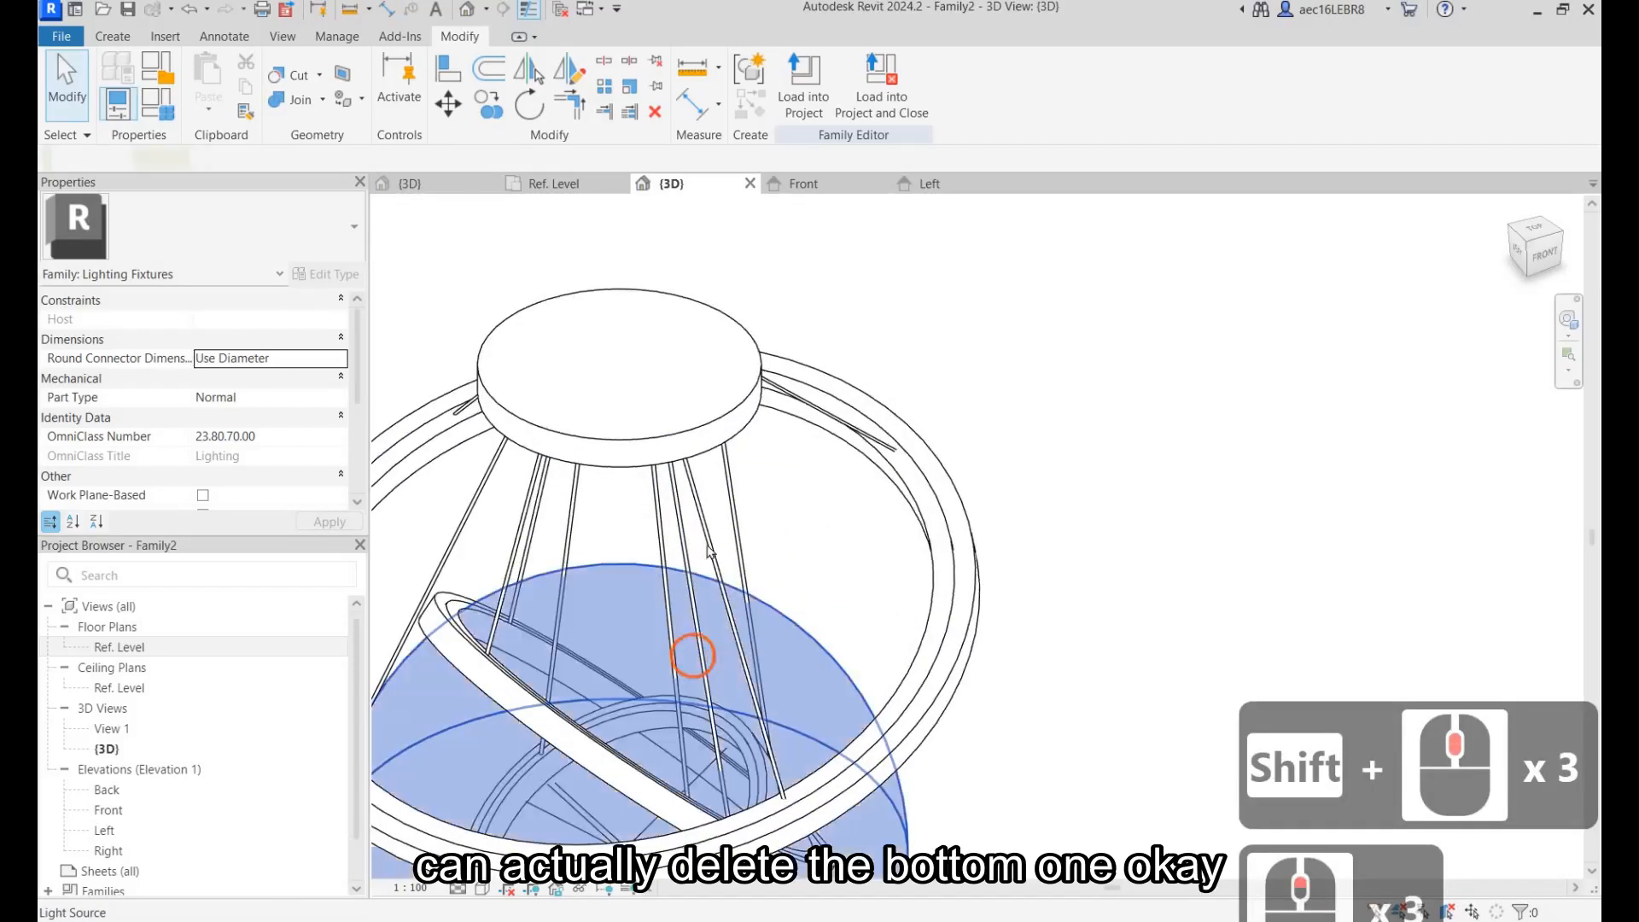
key(Escape)
Select one small-ring cable and mirror a copy in the Ref. Level plan about an axis drawn through the centre at 45 degrees.
click(707, 544)
shift+middle_drag(693, 724, 840, 661)
click(684, 706)
shift+middle_drag(799, 773, 841, 670)
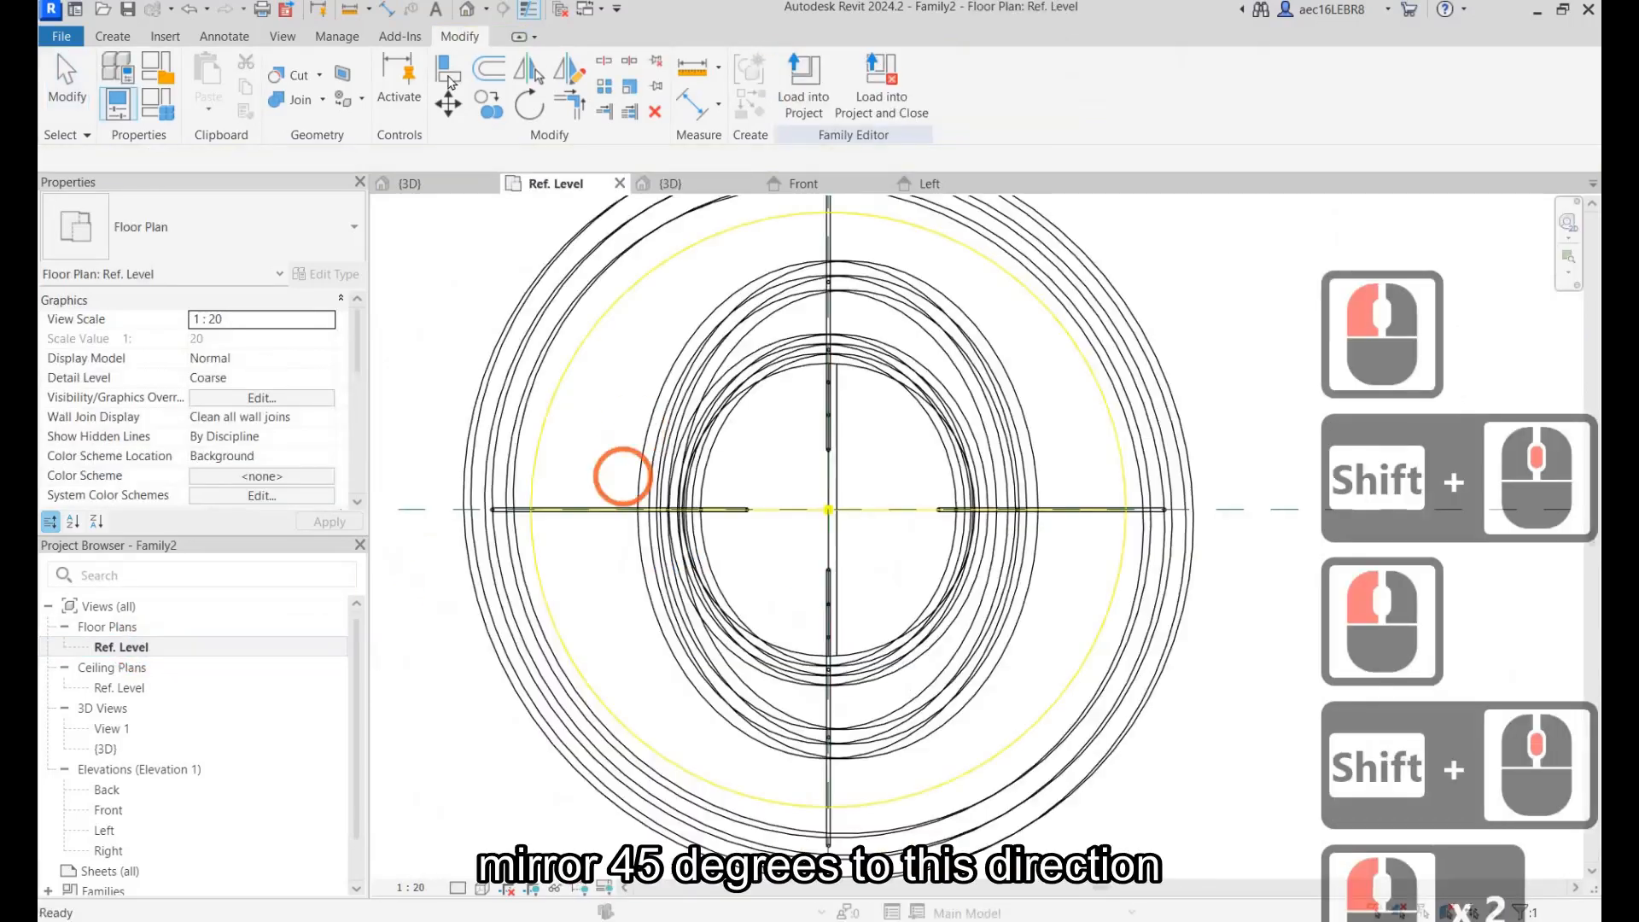
click(639, 427)
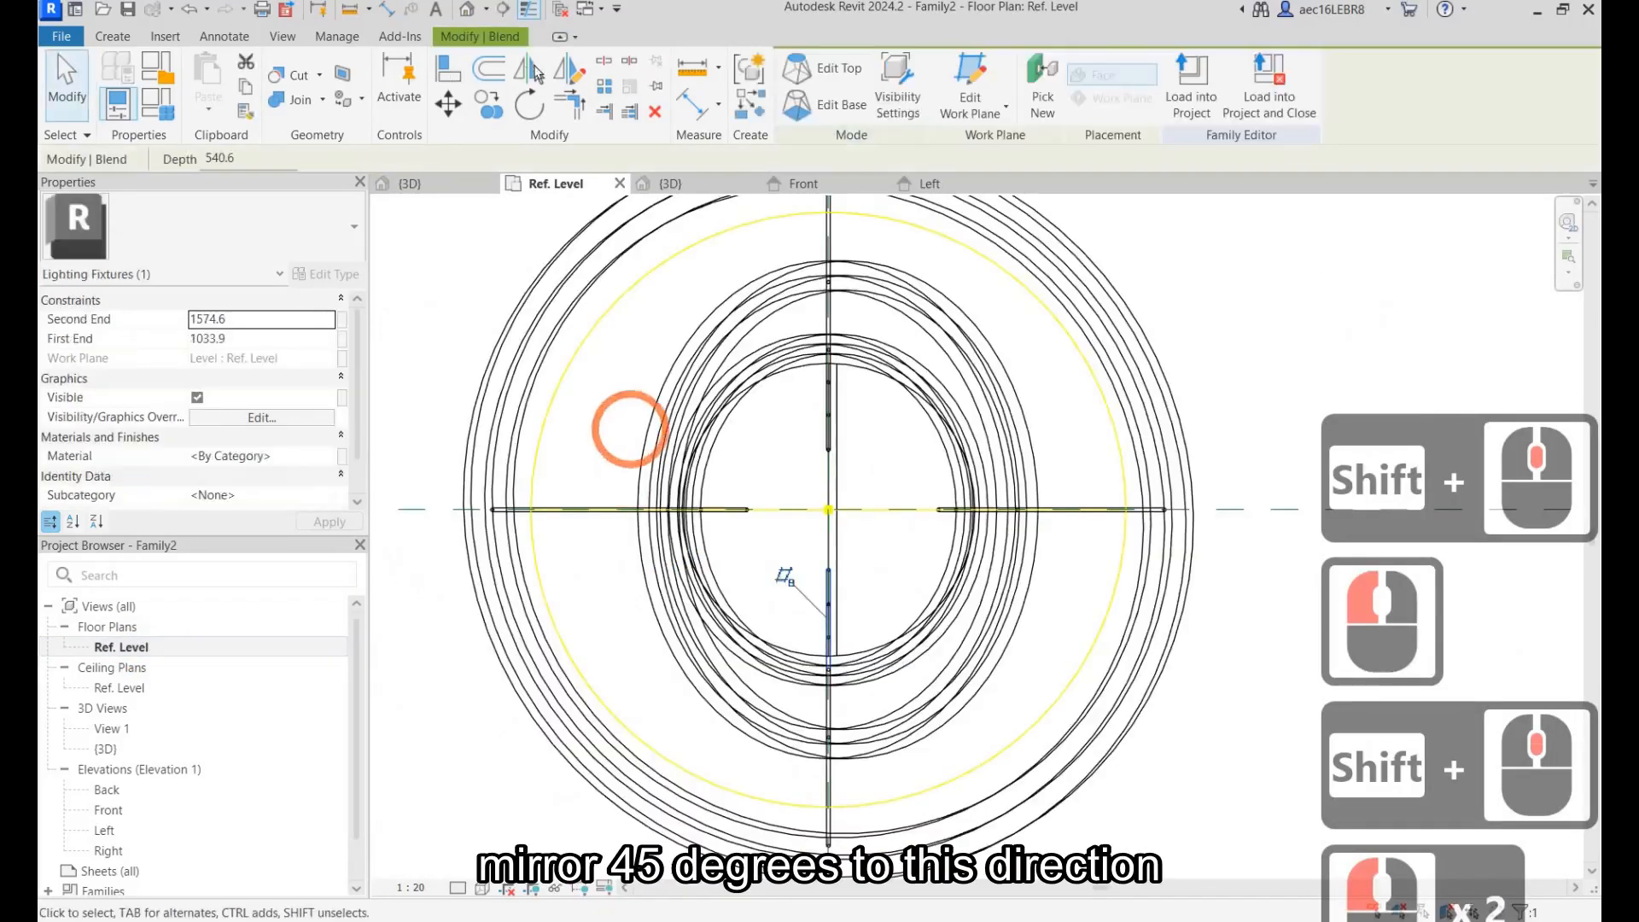
click(569, 69)
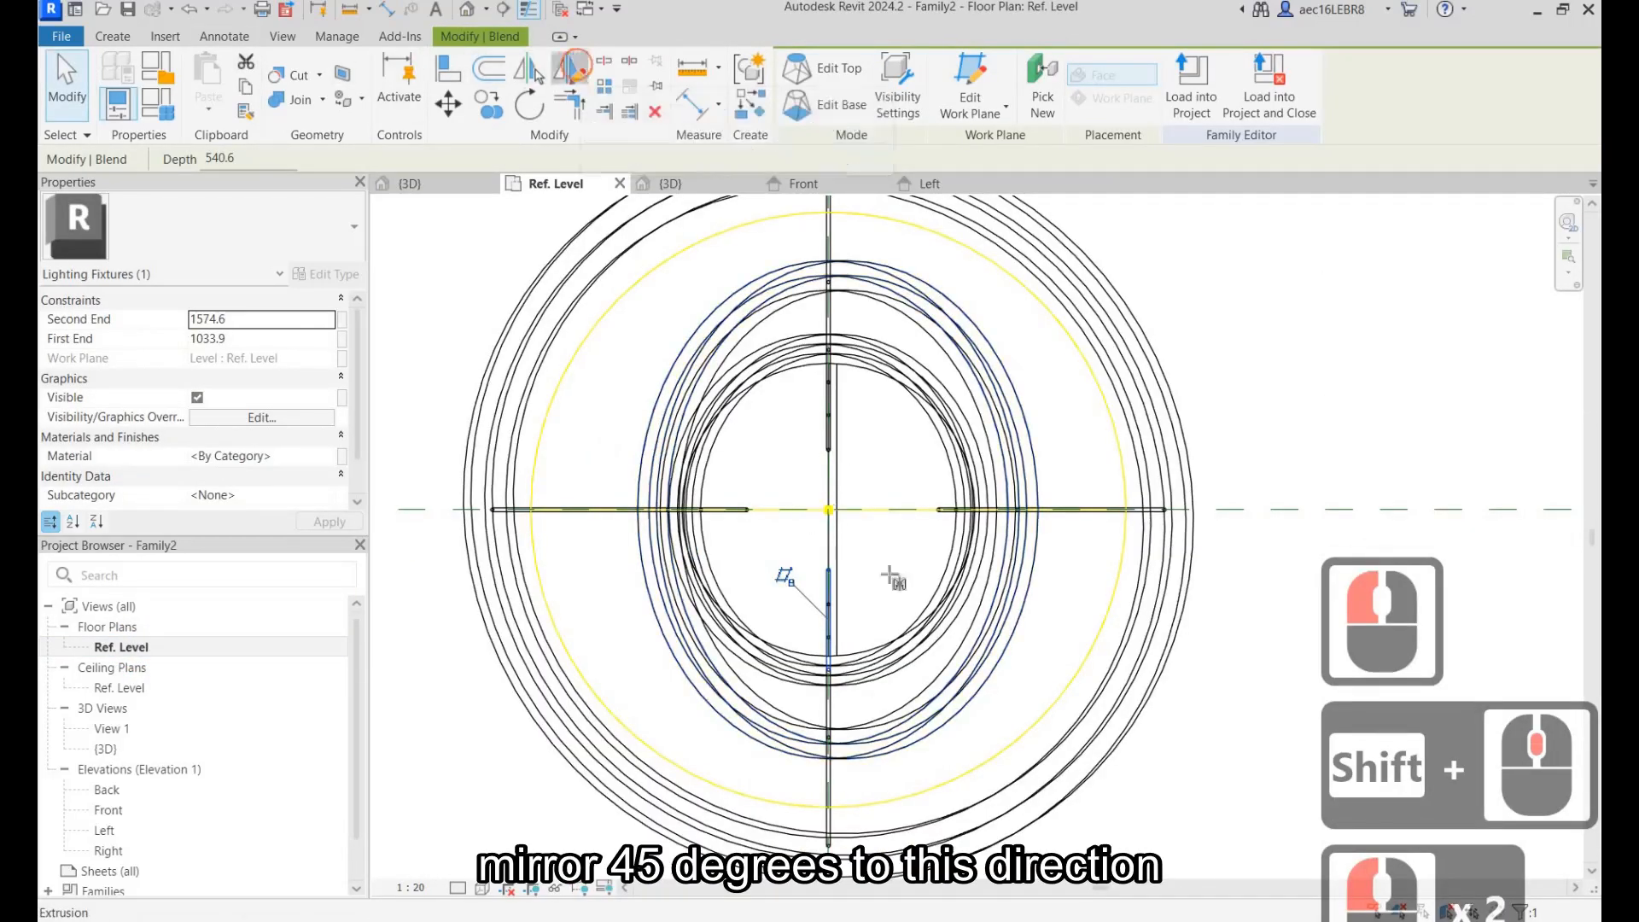
click(828, 510)
click(941, 605)
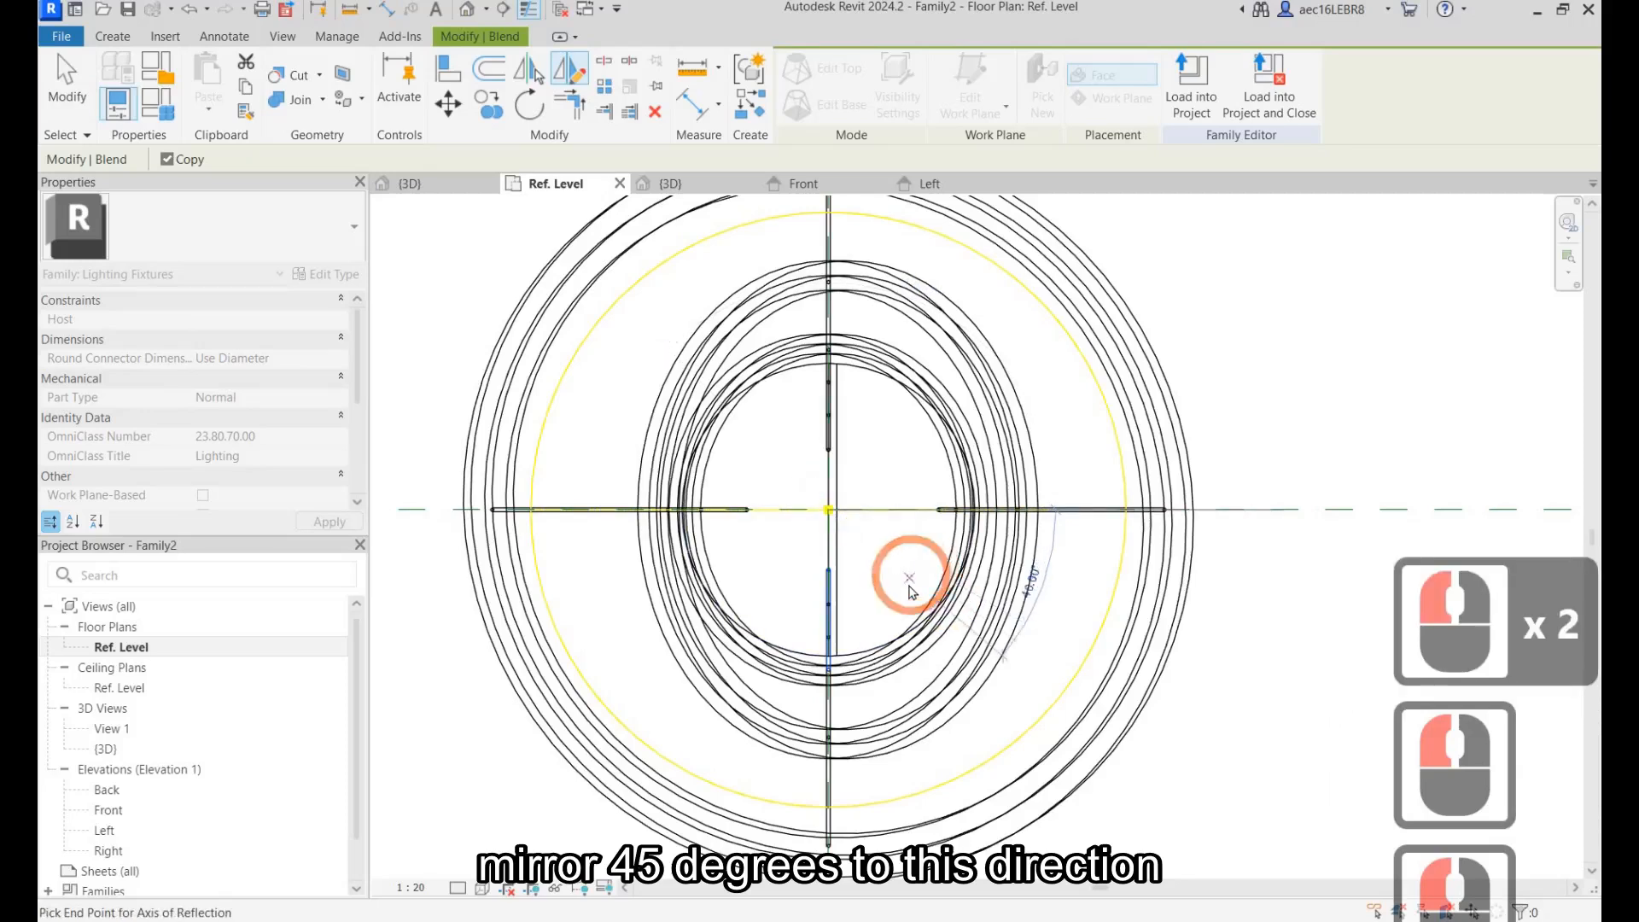
click(907, 585)
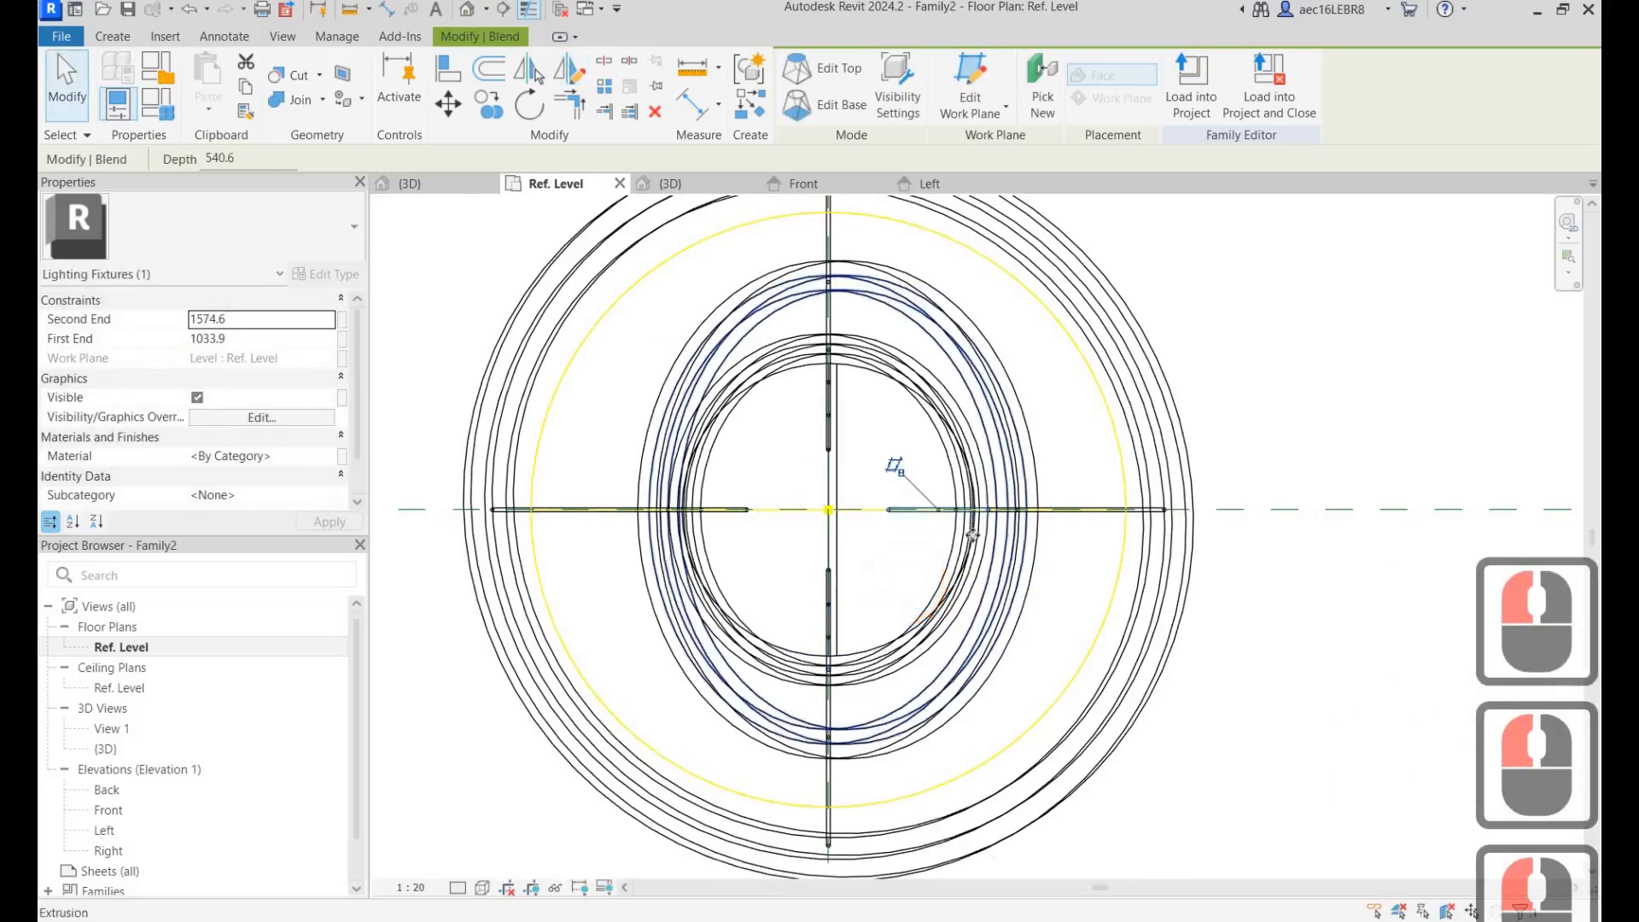
In the Front elevation, raise the mirrored cable's lower end to about 1108.4, level with the small ring's raised end.
scroll(971, 535, up, 4)
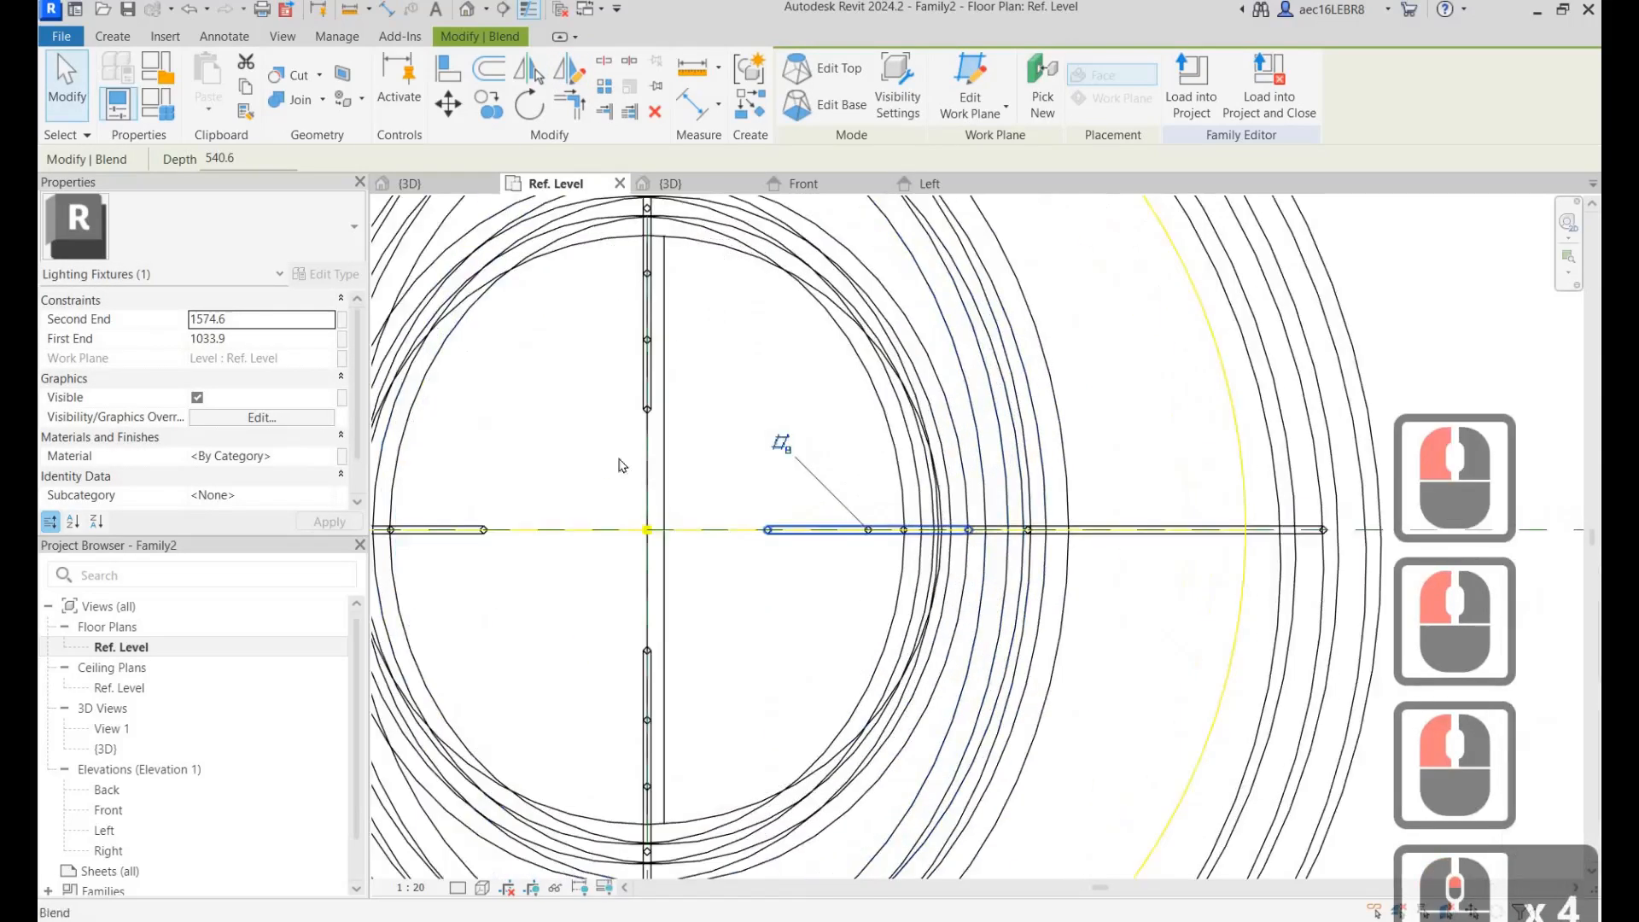
click(109, 809)
click(838, 446)
scroll(724, 773, up, 4)
scroll(723, 773, down, 3)
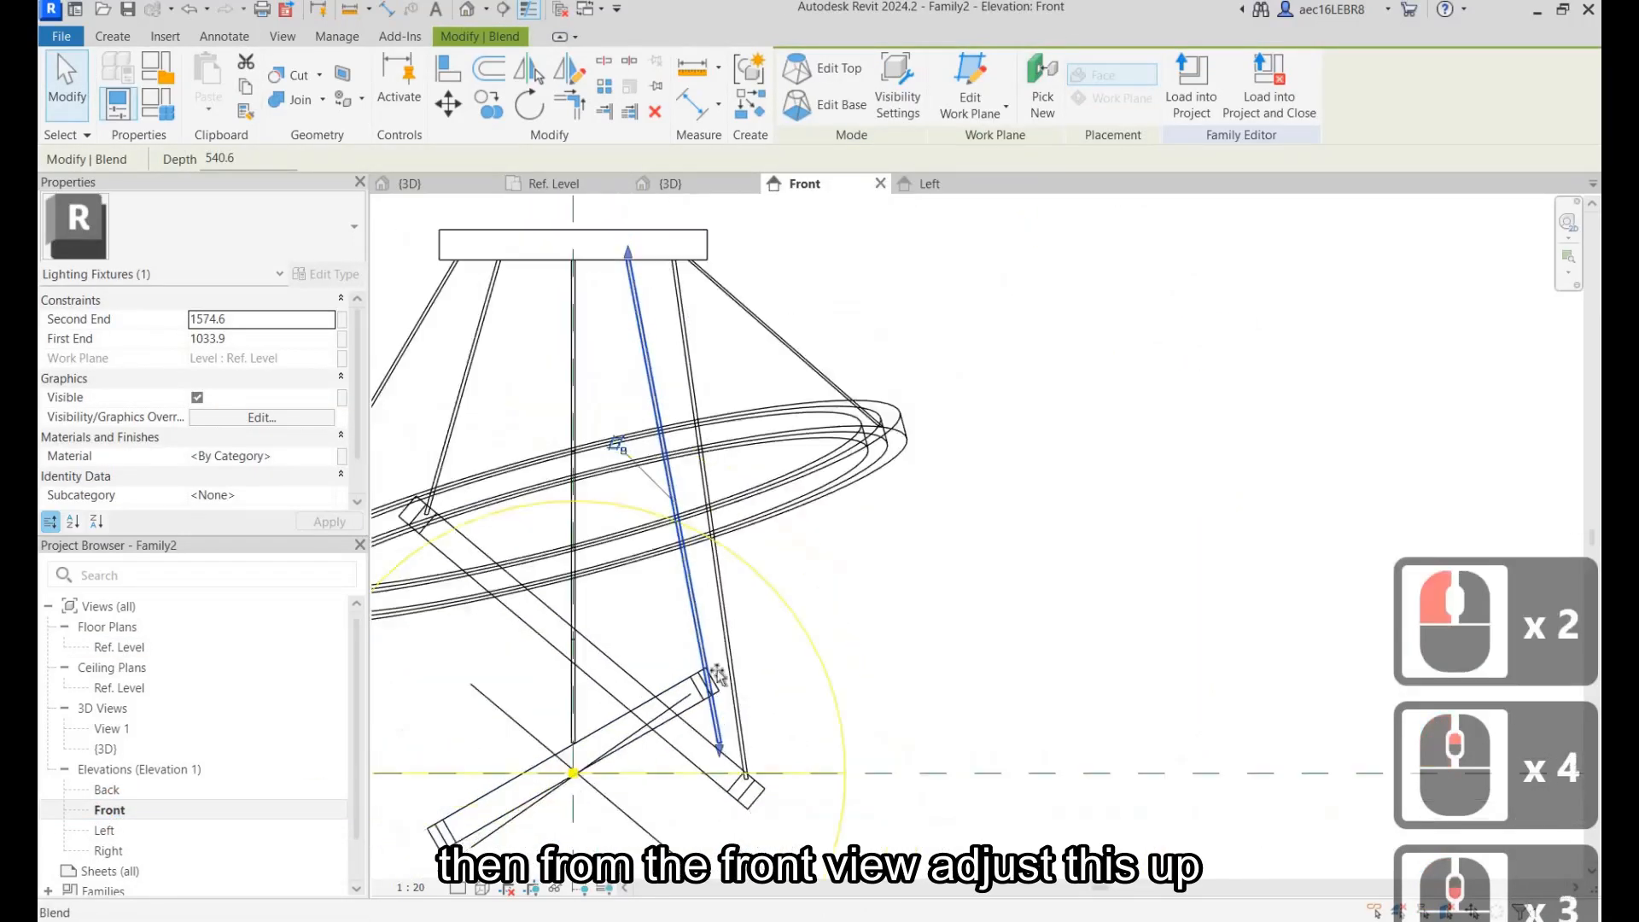
scroll(723, 773, up, 5)
drag(720, 755, 717, 619)
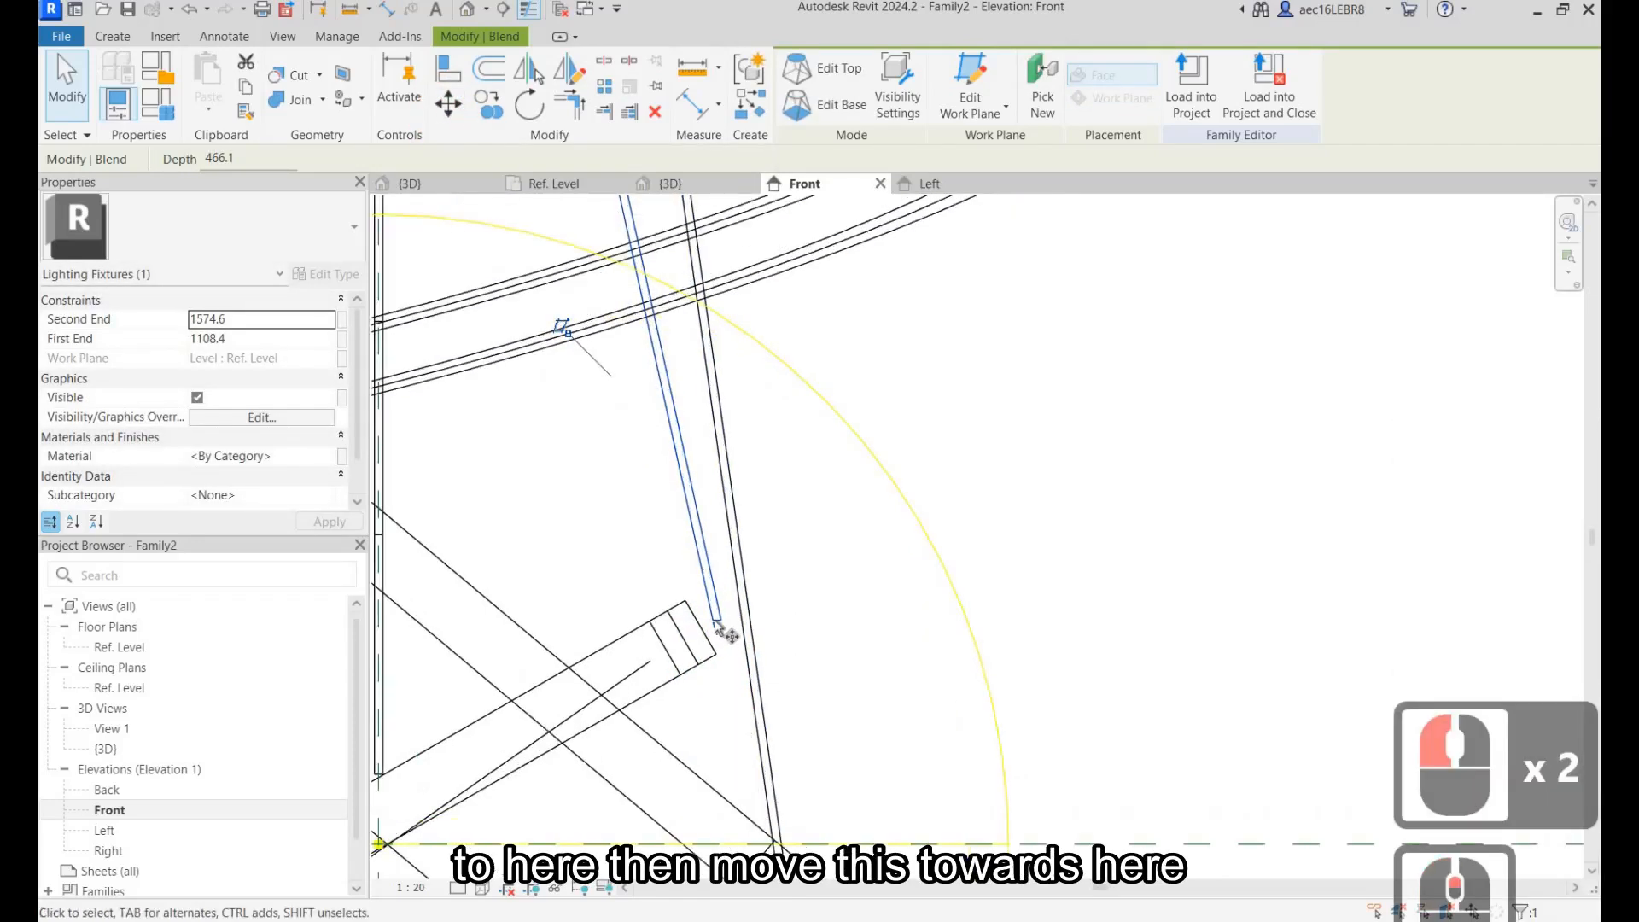
Move the cable sideways by about 34 so its lower end meets the inner edge of the small ring's raised end.
click(446, 100)
click(721, 643)
scroll(603, 616, up, 5)
click(578, 622)
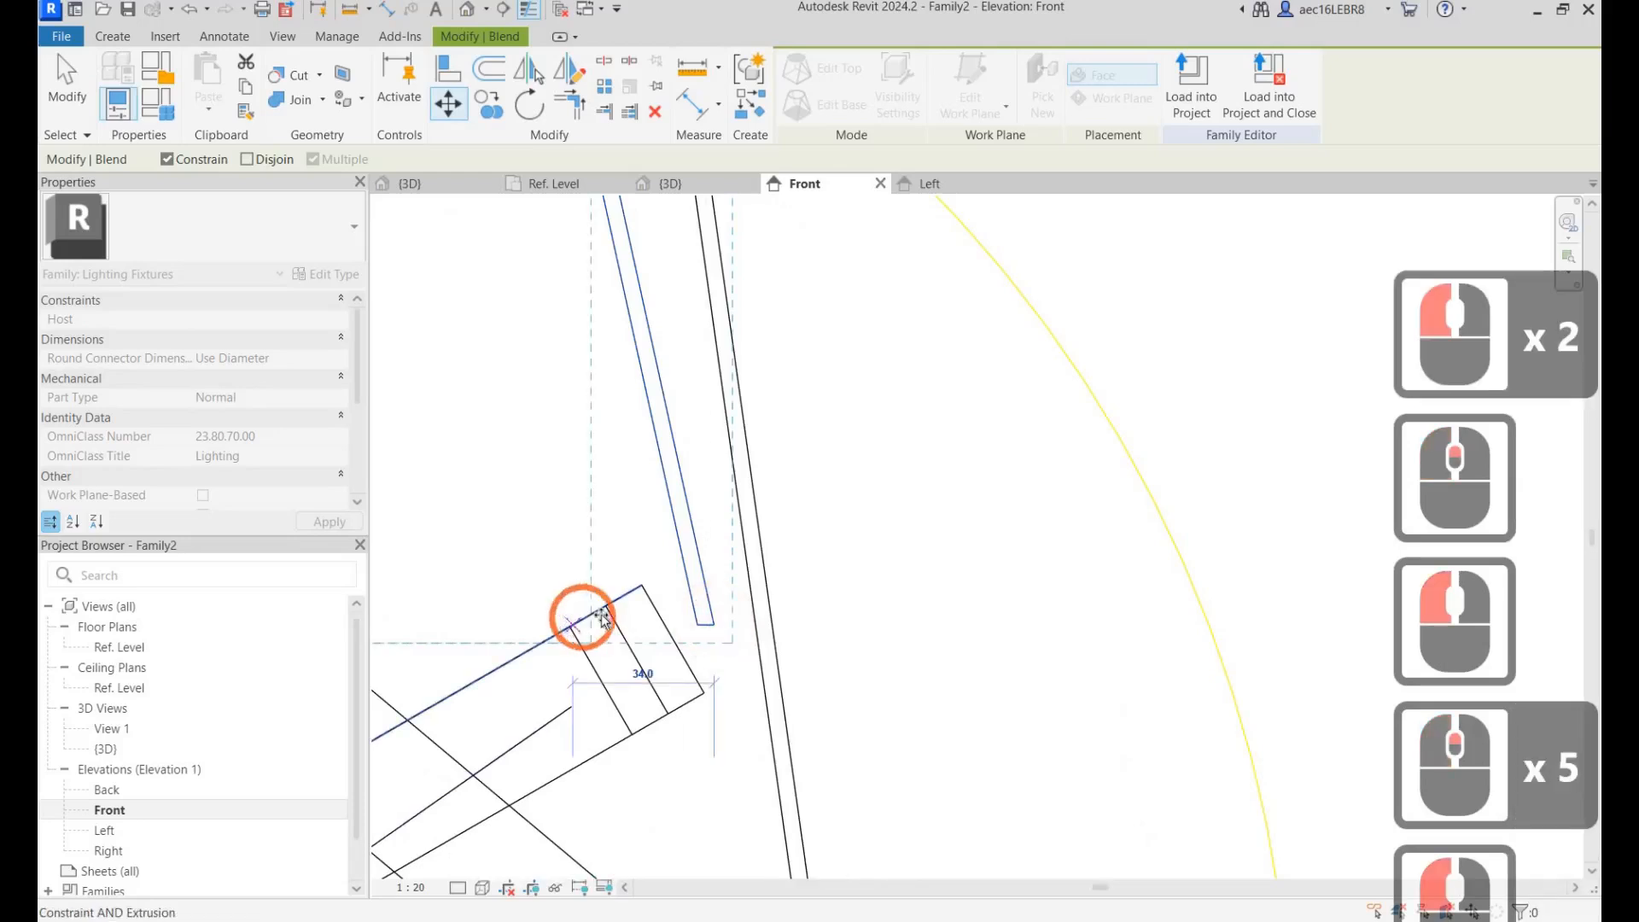
click(578, 628)
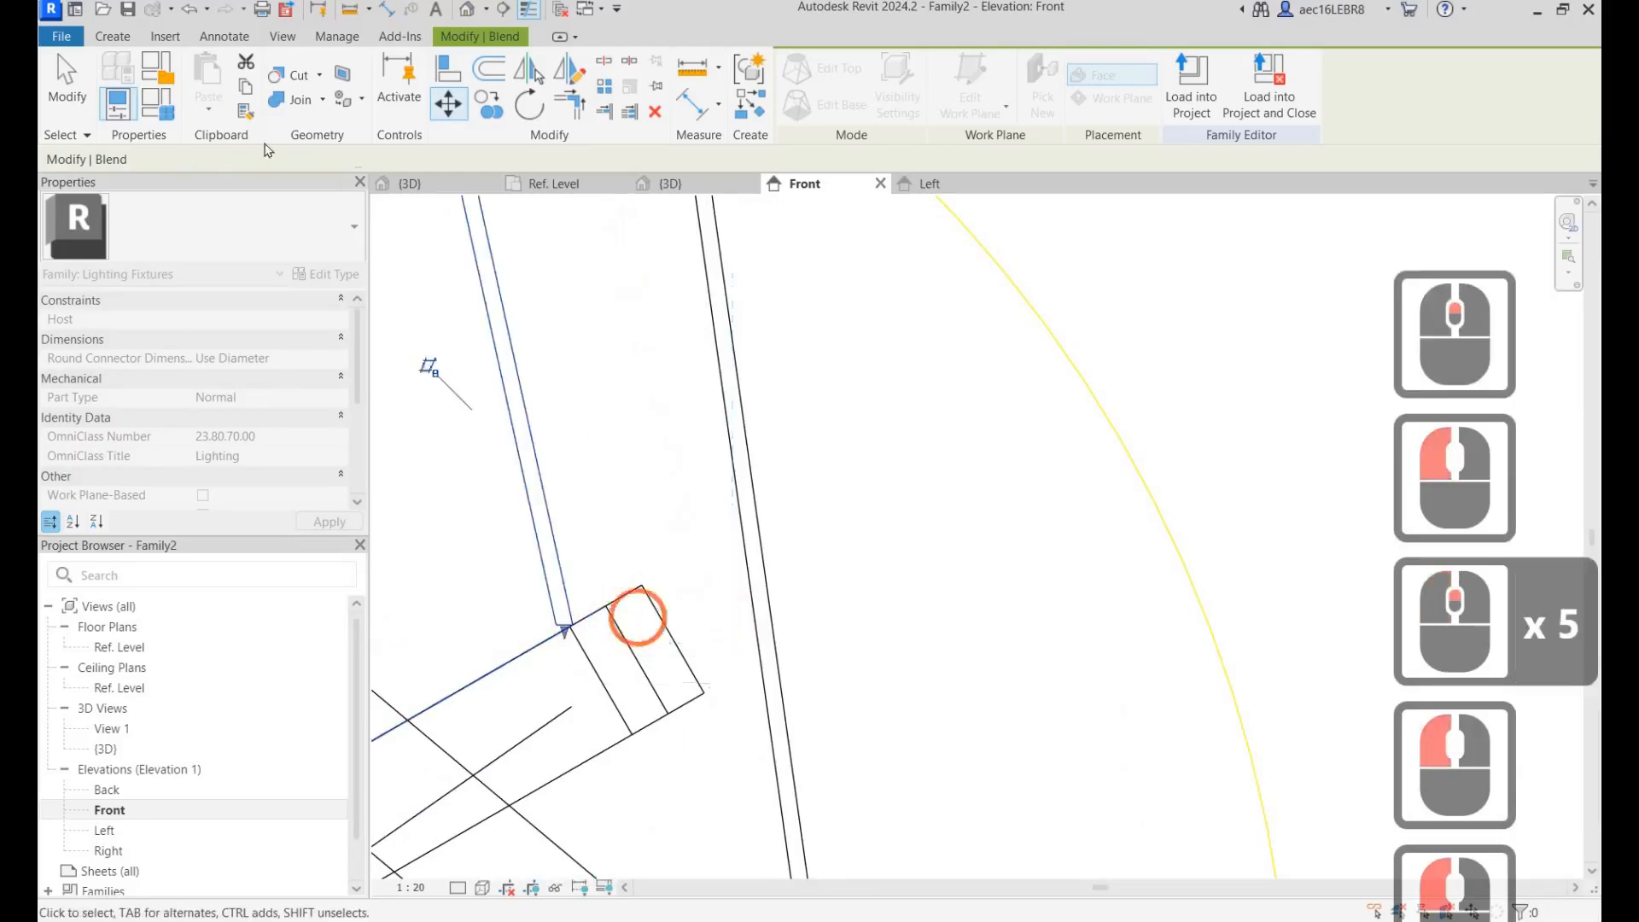
Move the cable about 5 outward so its lower end sits within the small ring's band, and clear the selection.
scroll(574, 622, up, 4)
key(m)
key(v)
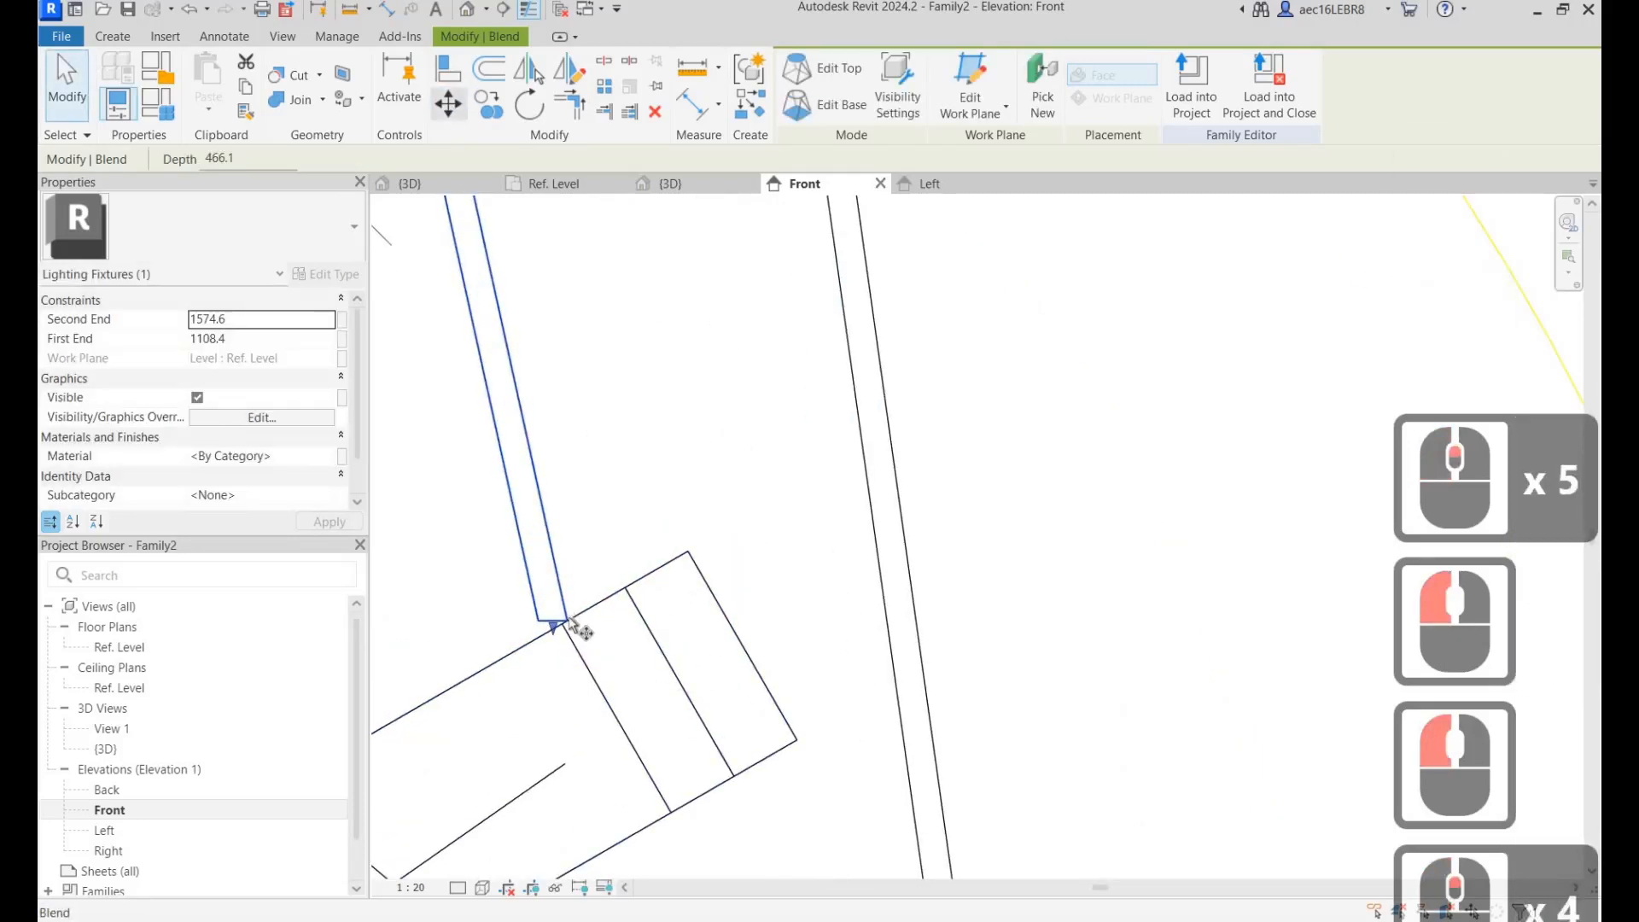
click(569, 614)
click(602, 618)
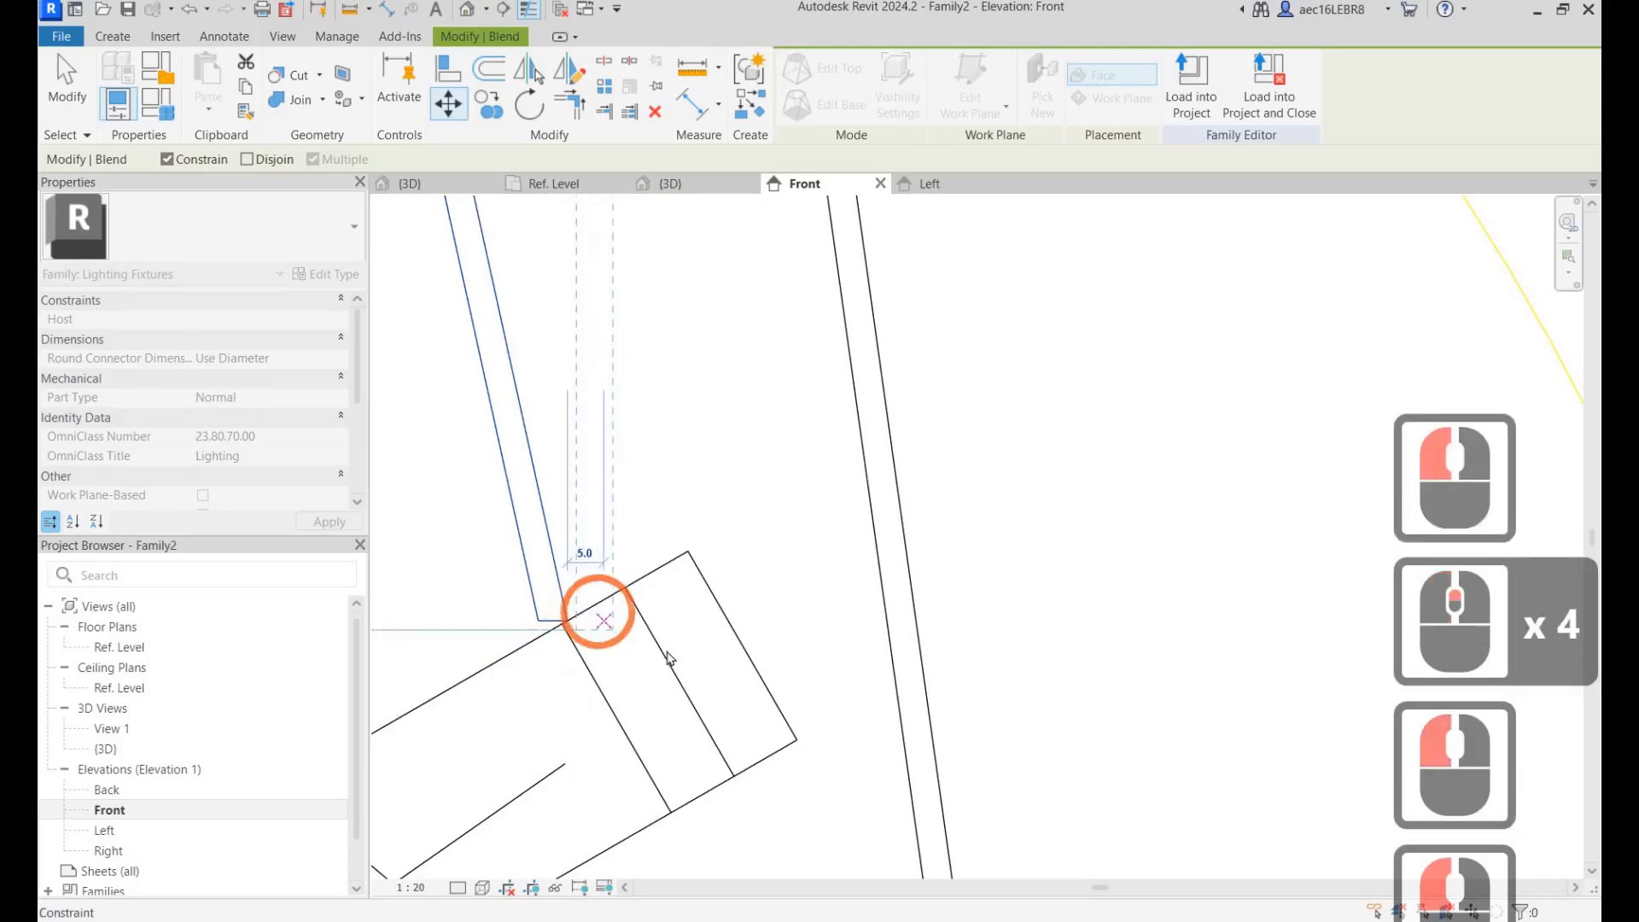
click(616, 627)
scroll(922, 457, down, 13)
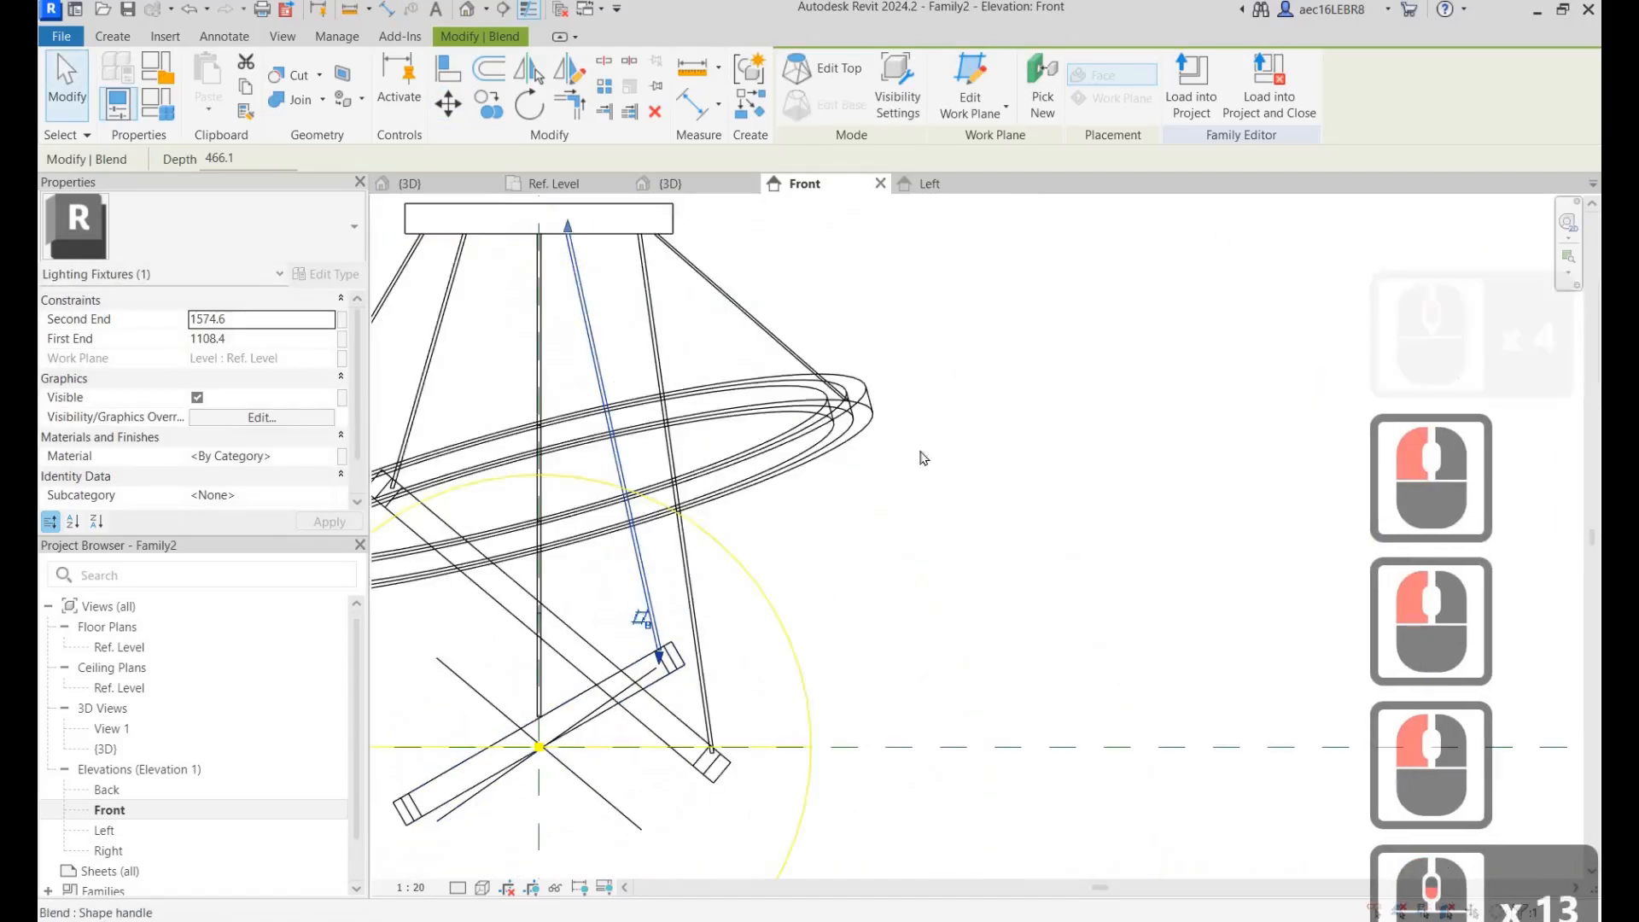
key(Escape)
scroll(880, 456, down, 5)
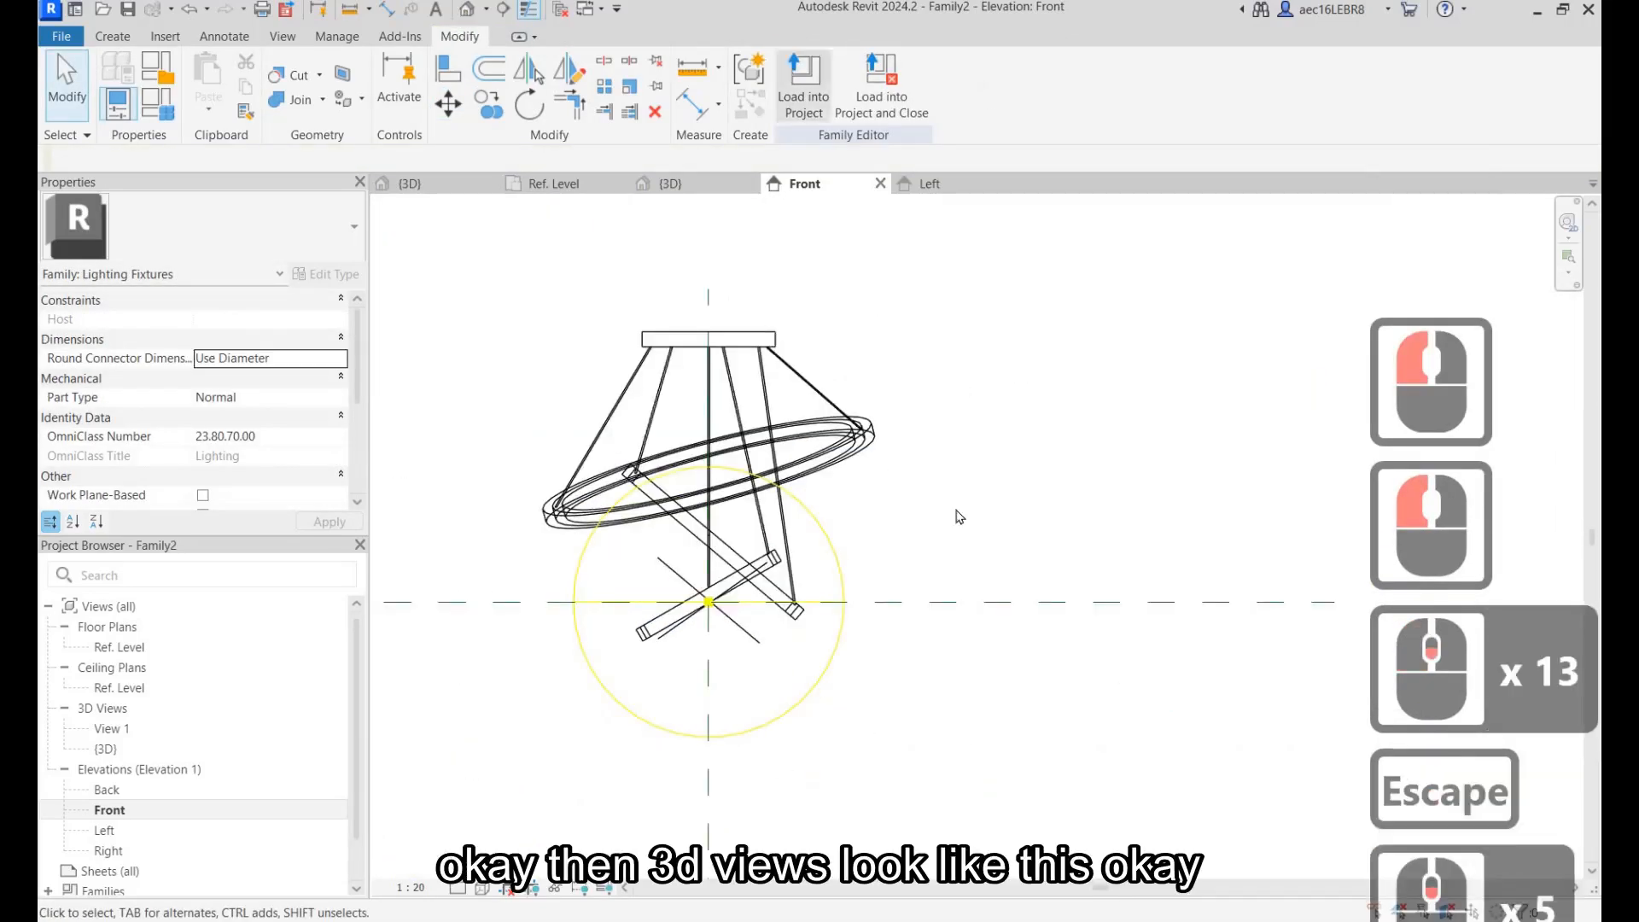
Show the whole fixture from the front in the default 3D view and select its light source.
click(466, 9)
scroll(968, 501, down, 4)
shift+middle_drag(1052, 653, 707, 541)
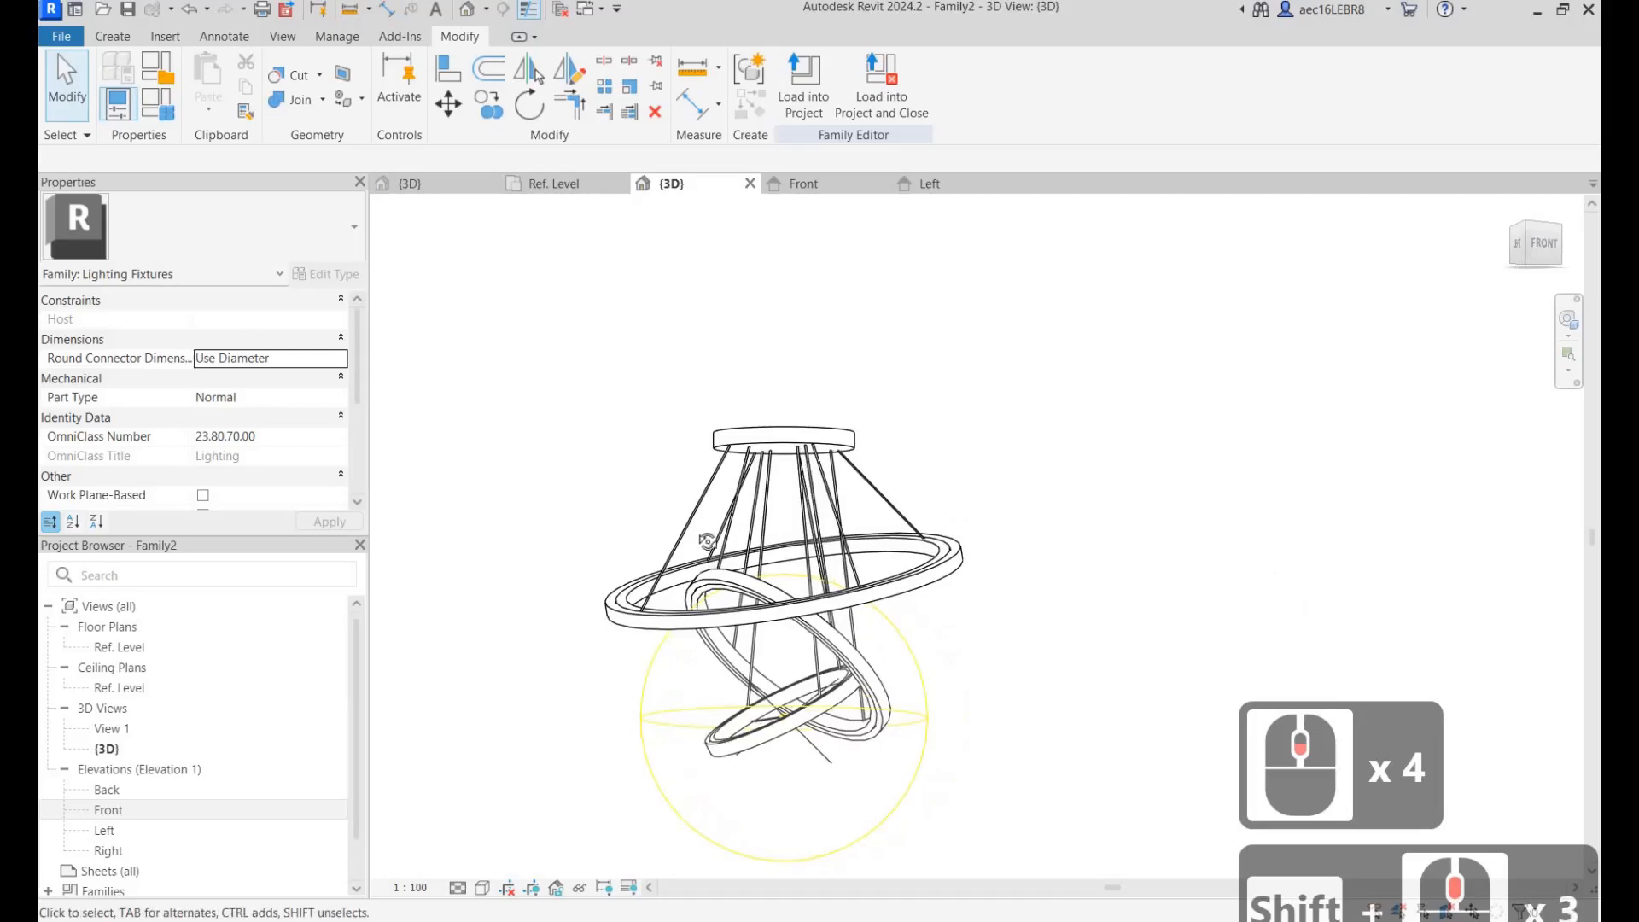
shift+middle_drag(951, 508, 948, 619)
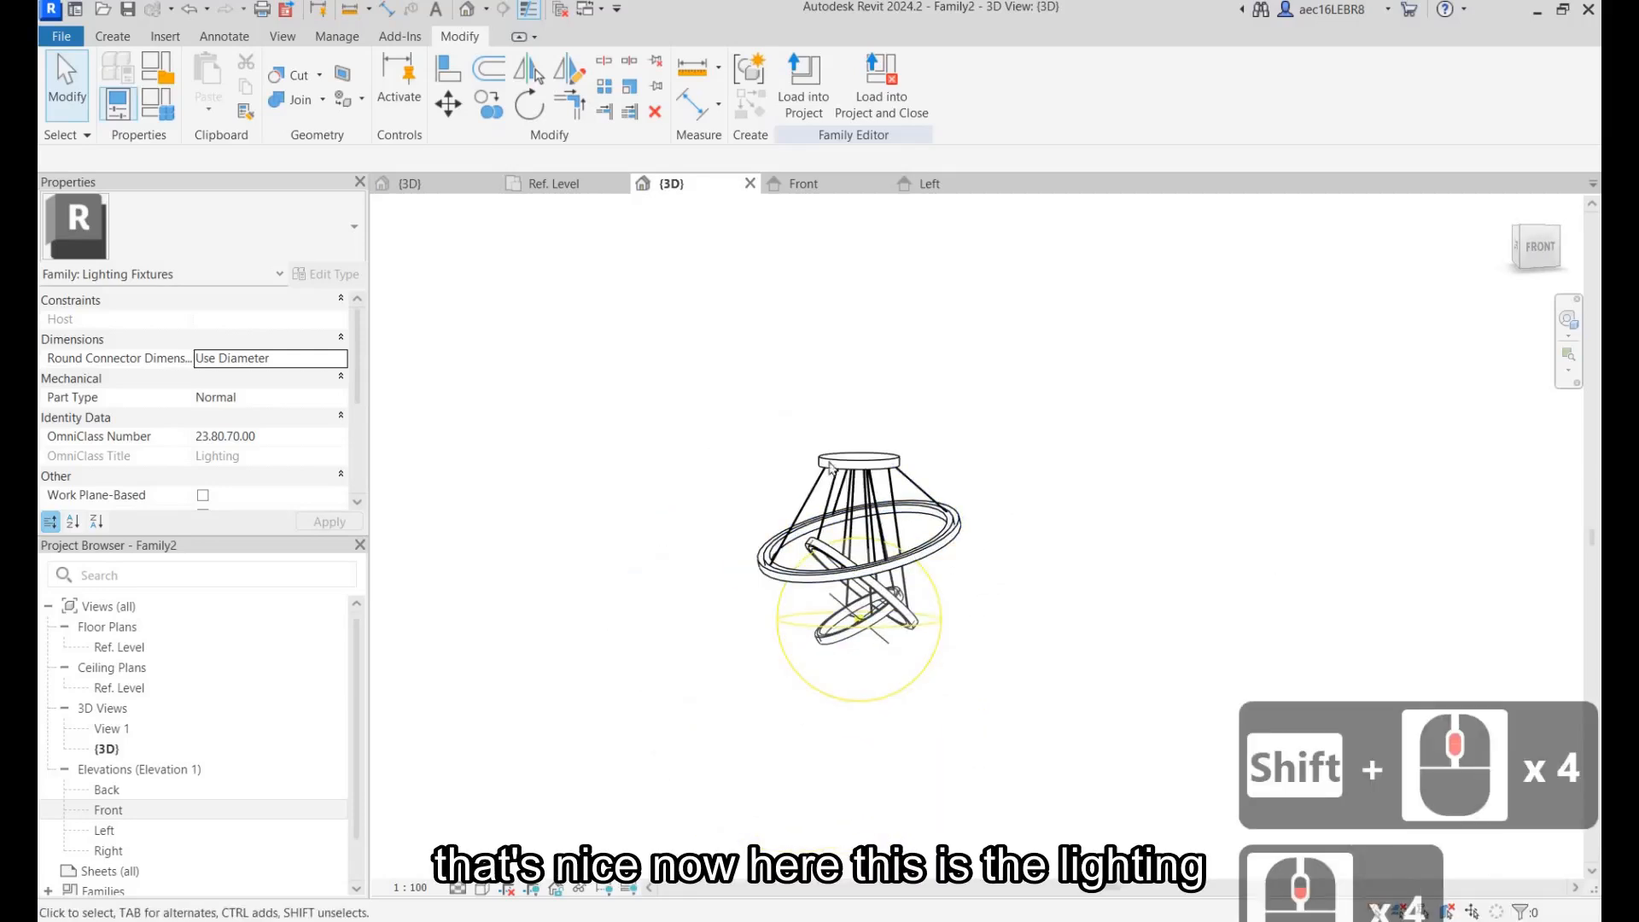
click(1007, 587)
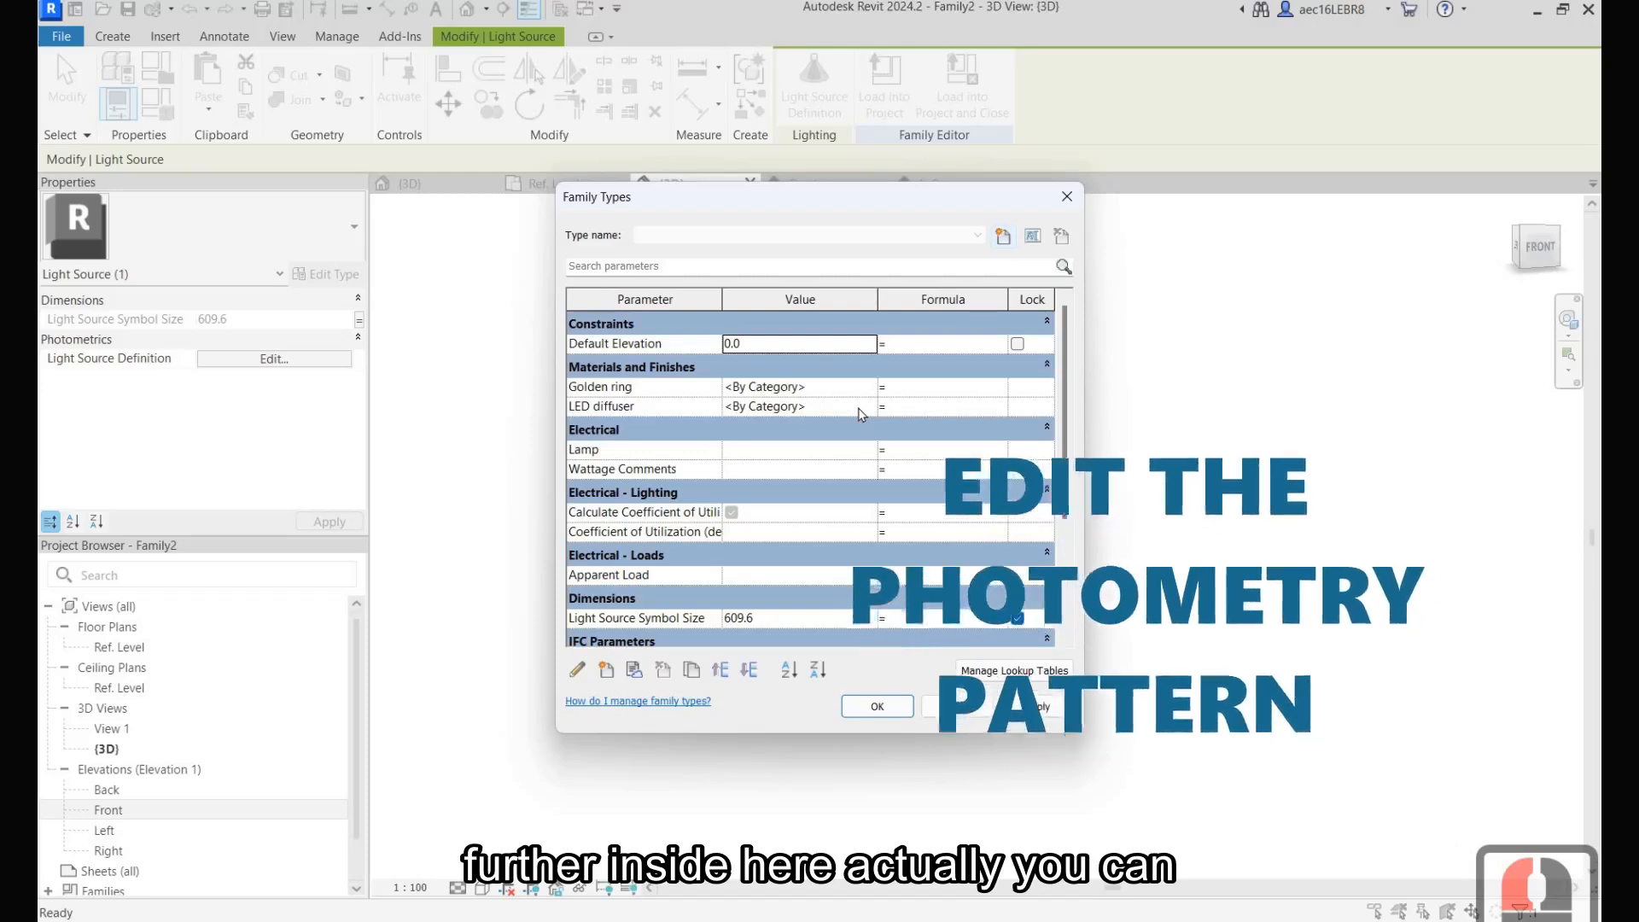
Review the electrical and load parameters in the family types and open the photometric Initial Color for editing.
scroll(768, 427, down, 4)
scroll(675, 434, up, 4)
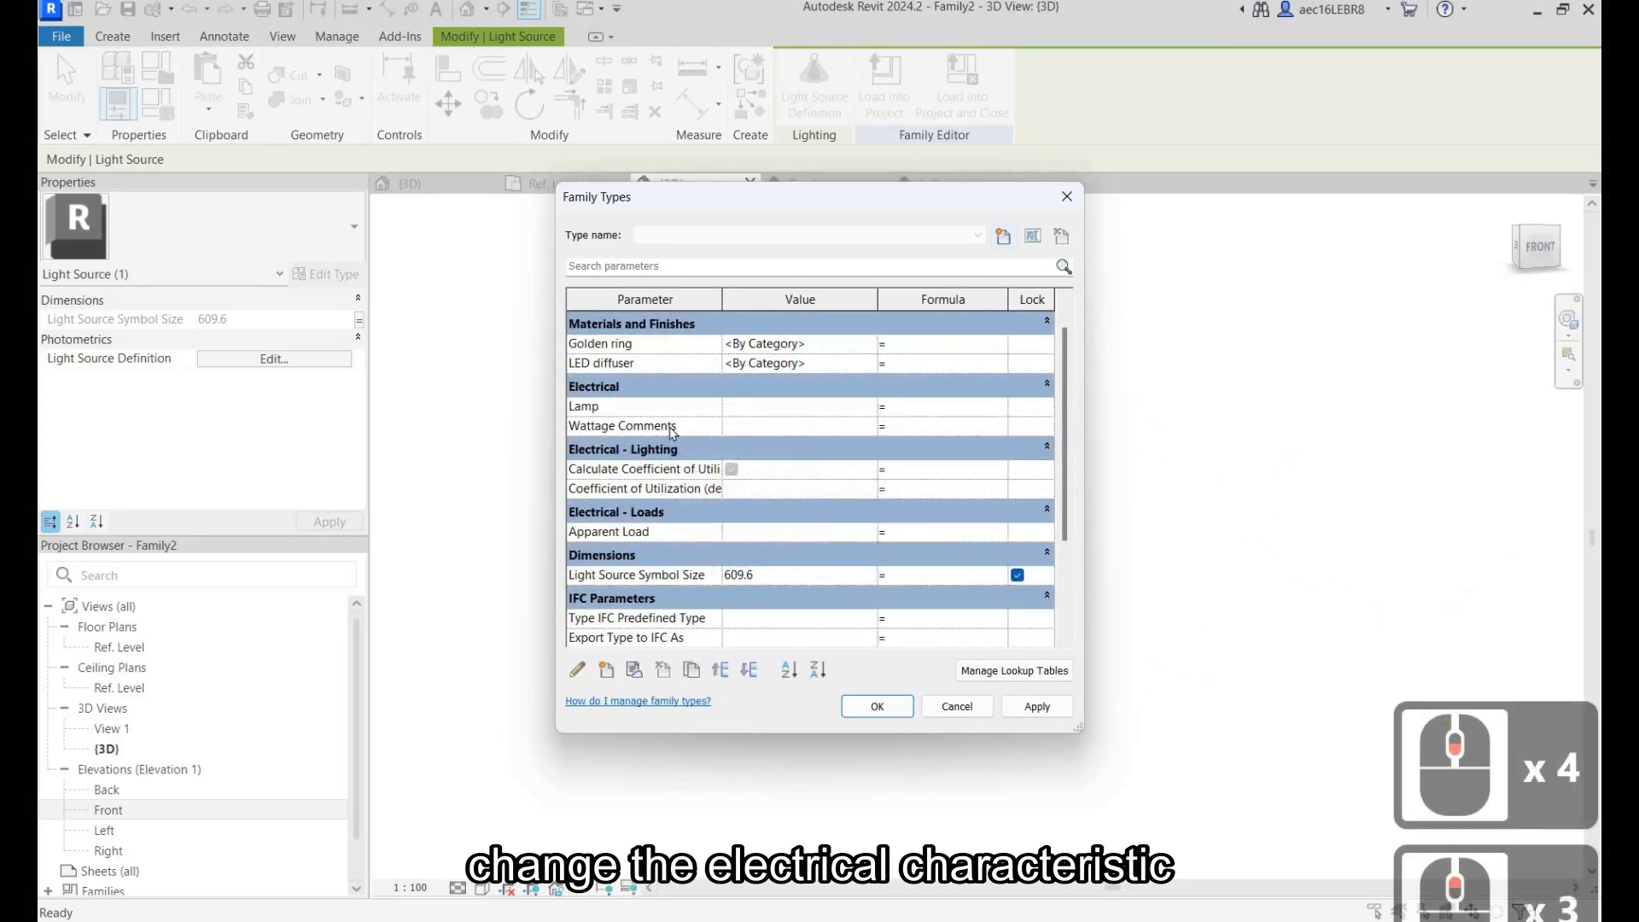
scroll(666, 474, down, 3)
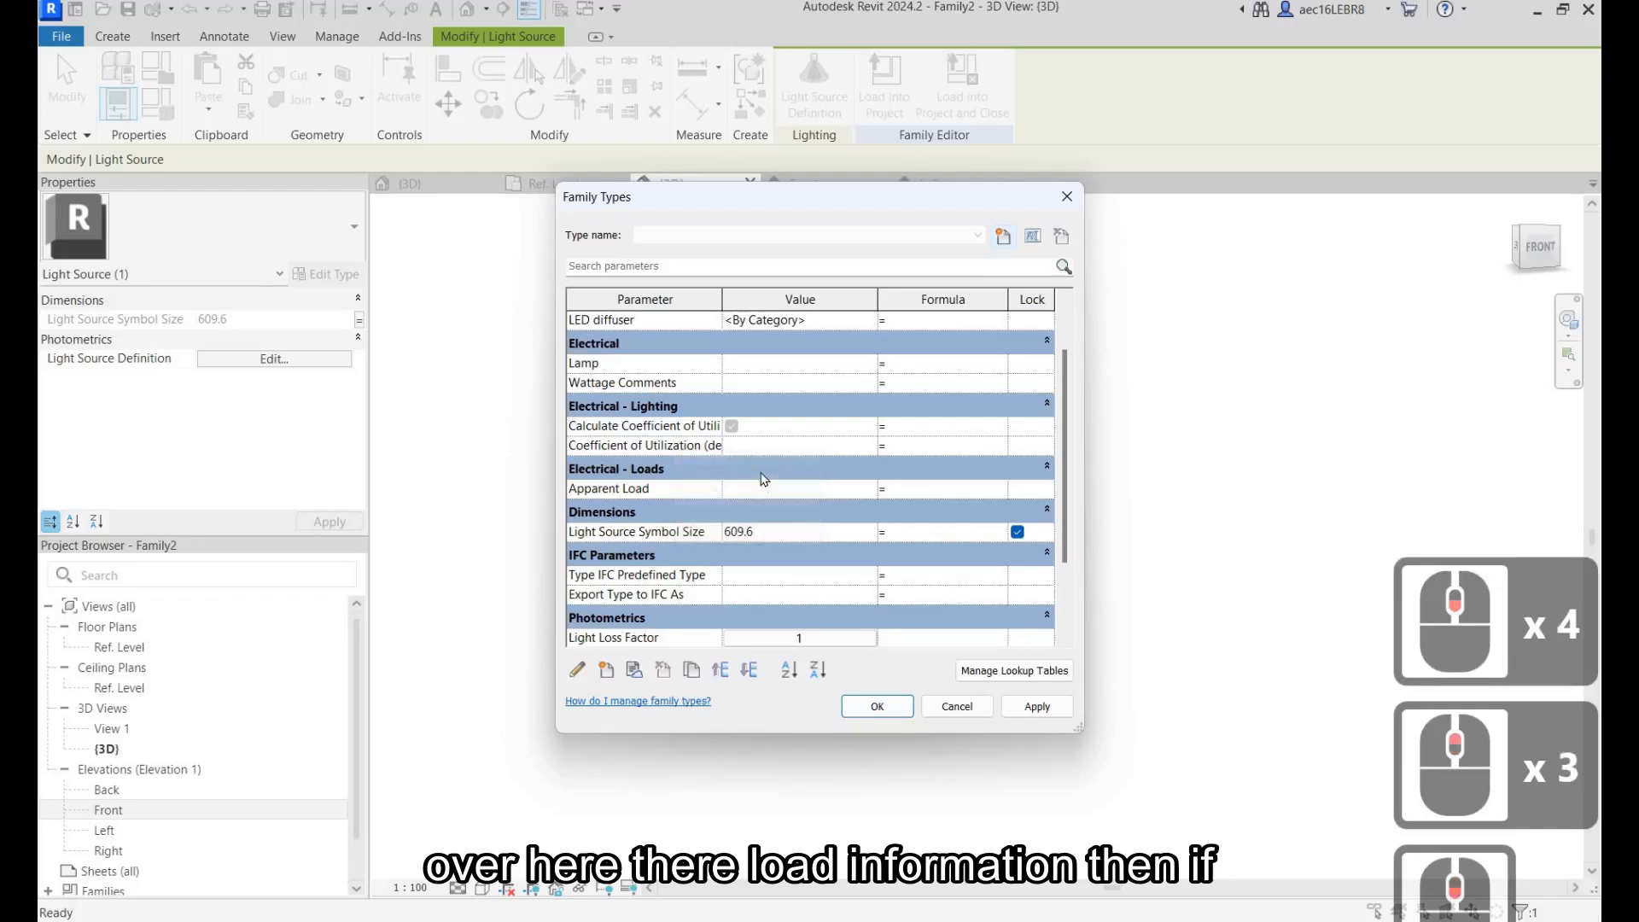
scroll(575, 479, down, 4)
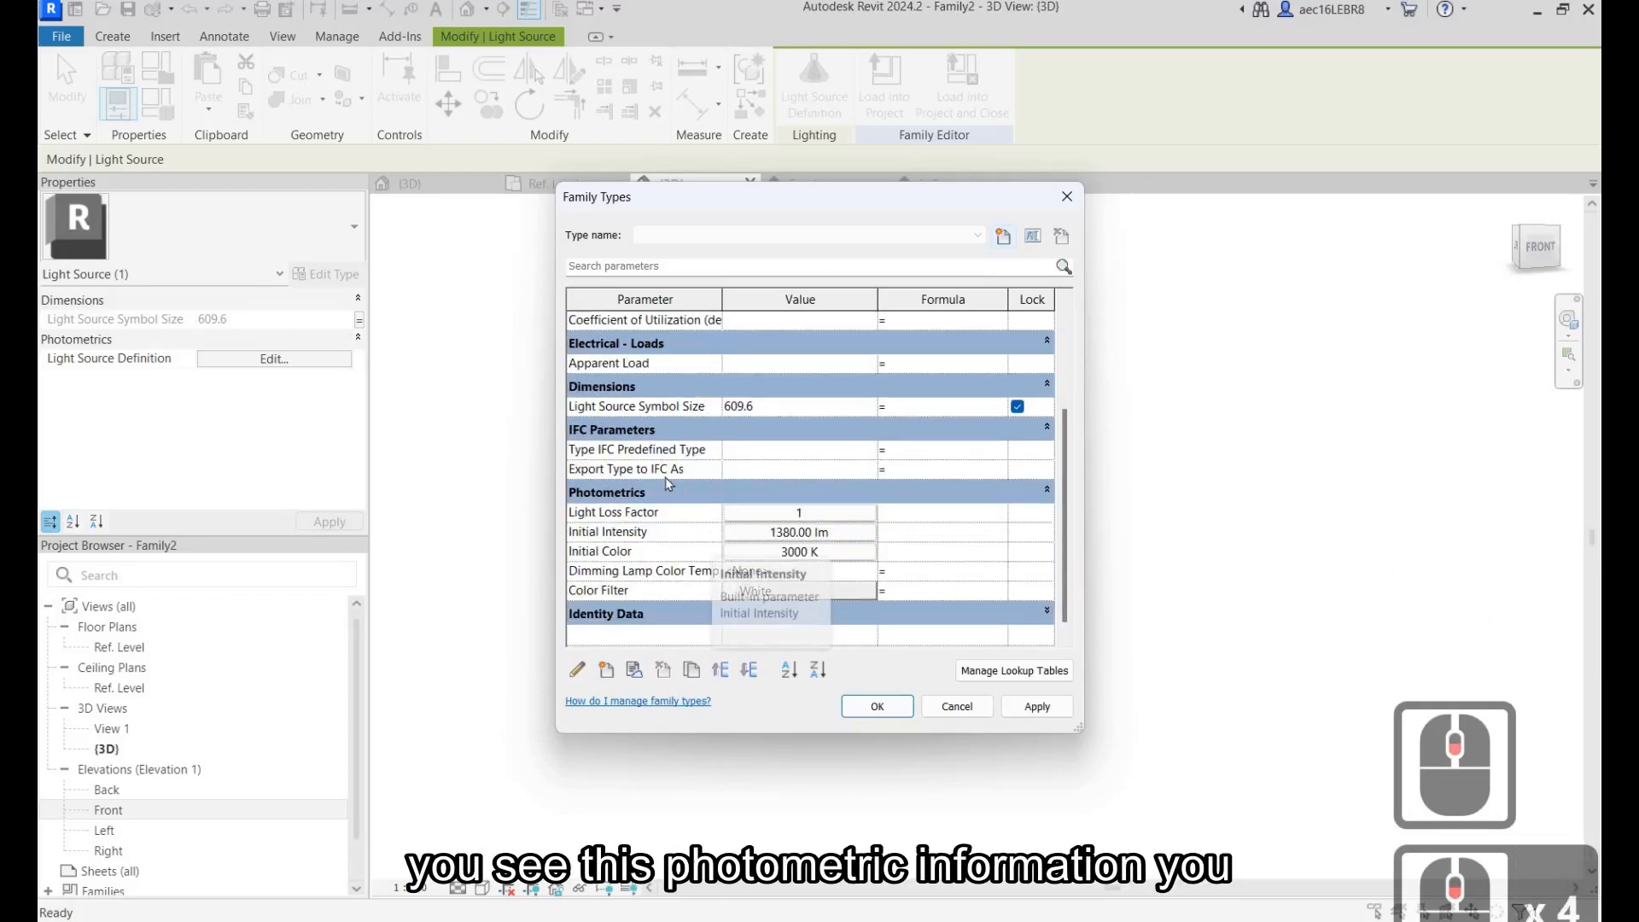
click(835, 552)
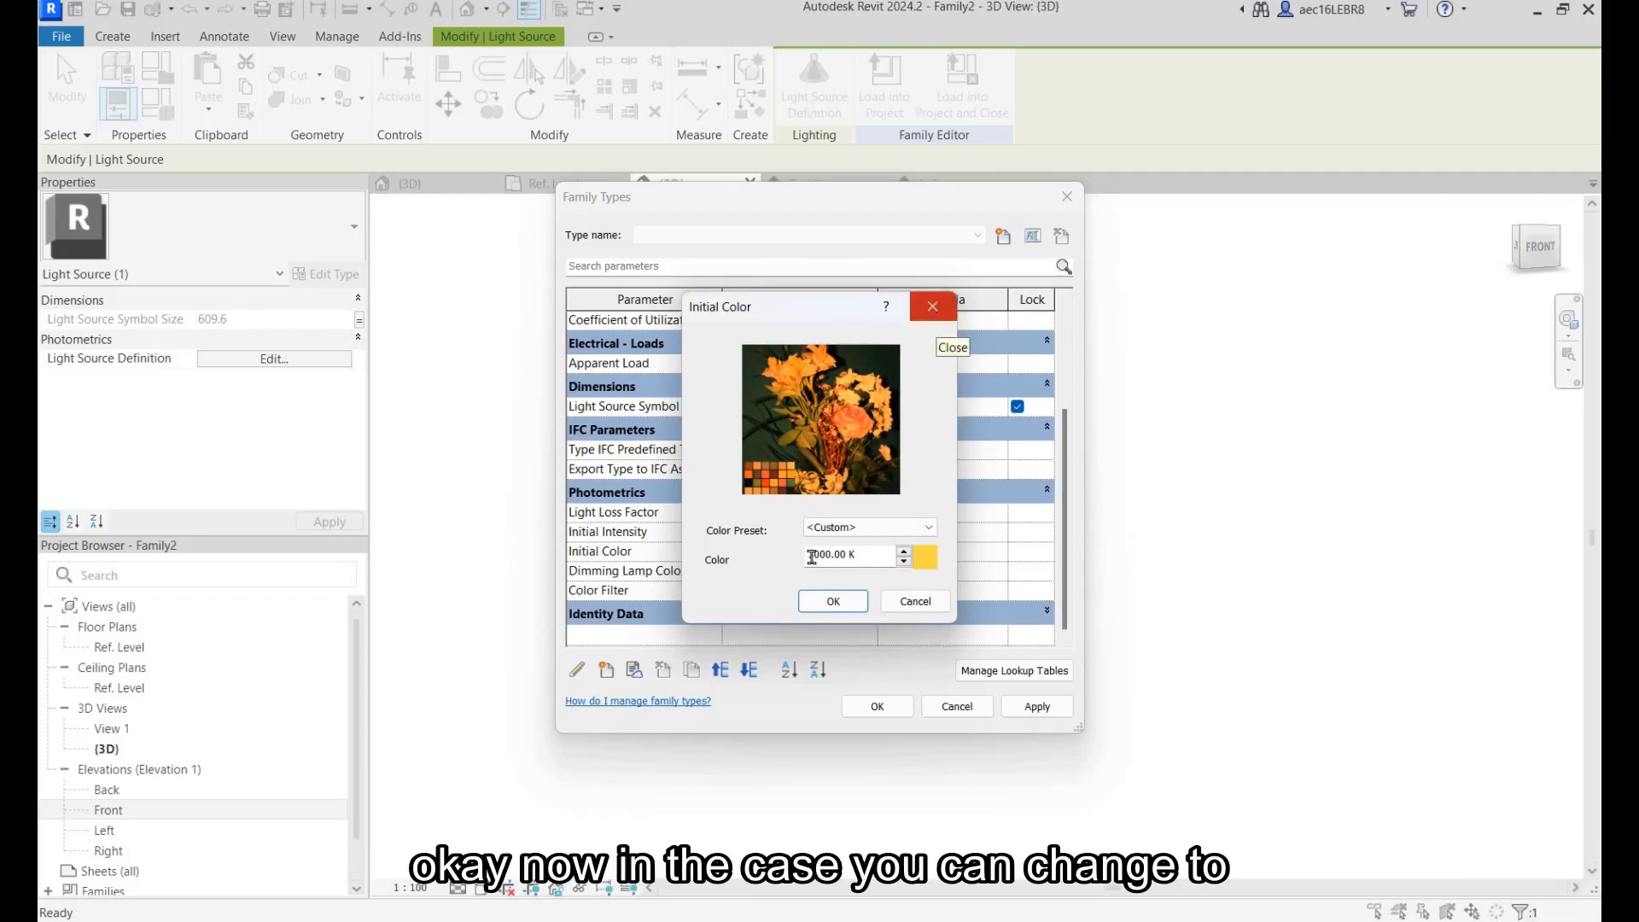
Try a custom initial color temperature of 4000 K.
click(854, 581)
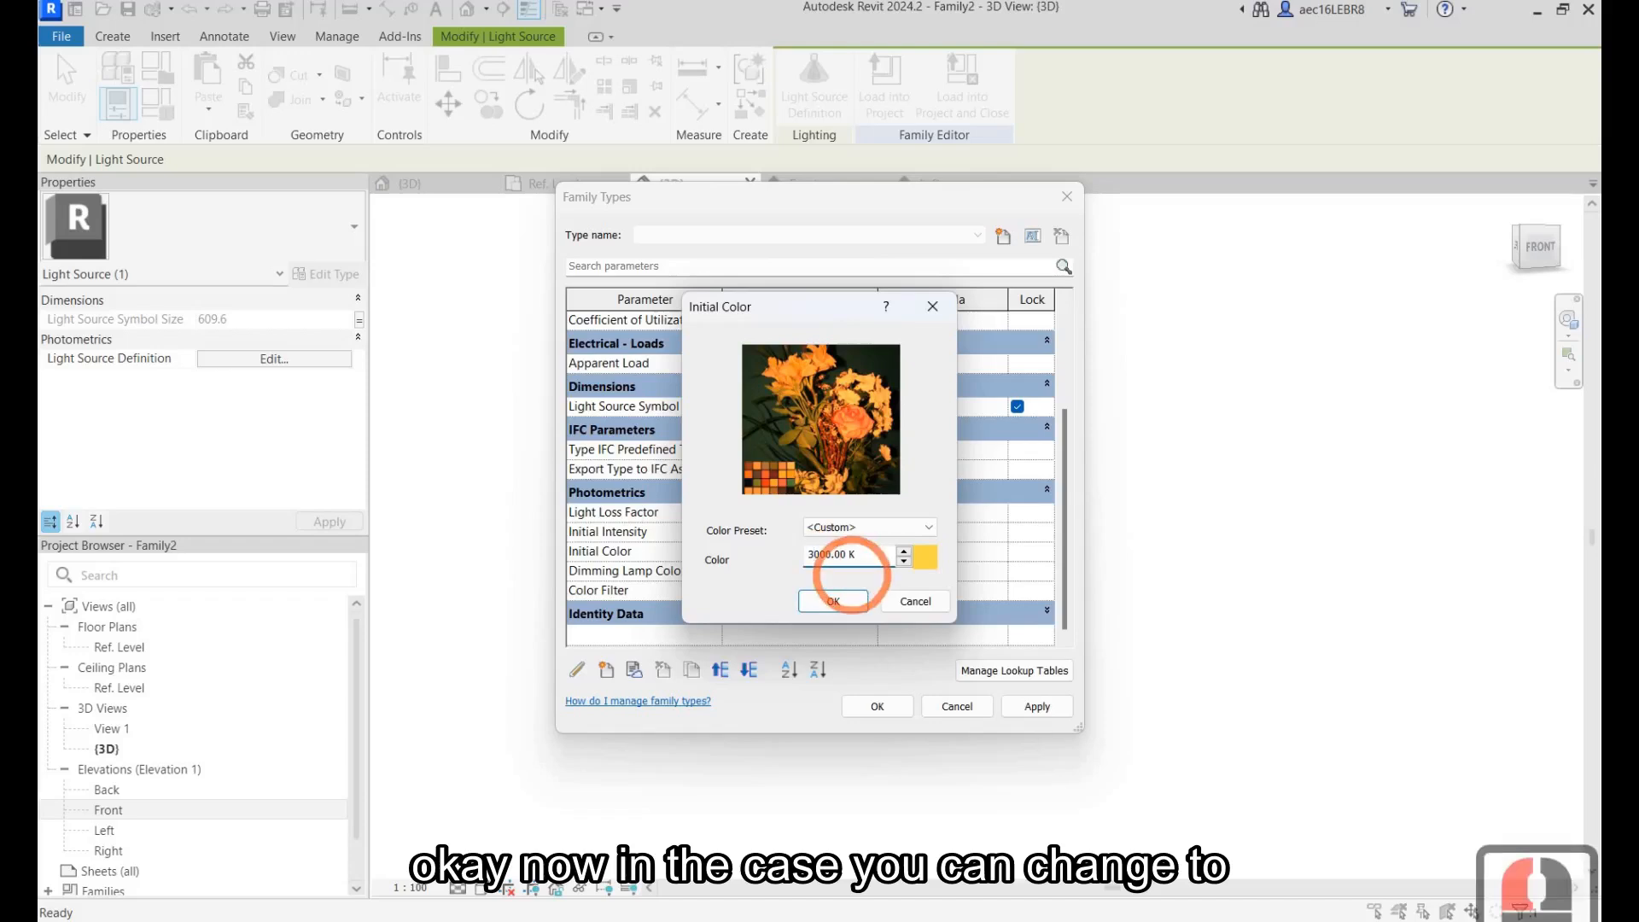
key(BackSpace)
text(4)
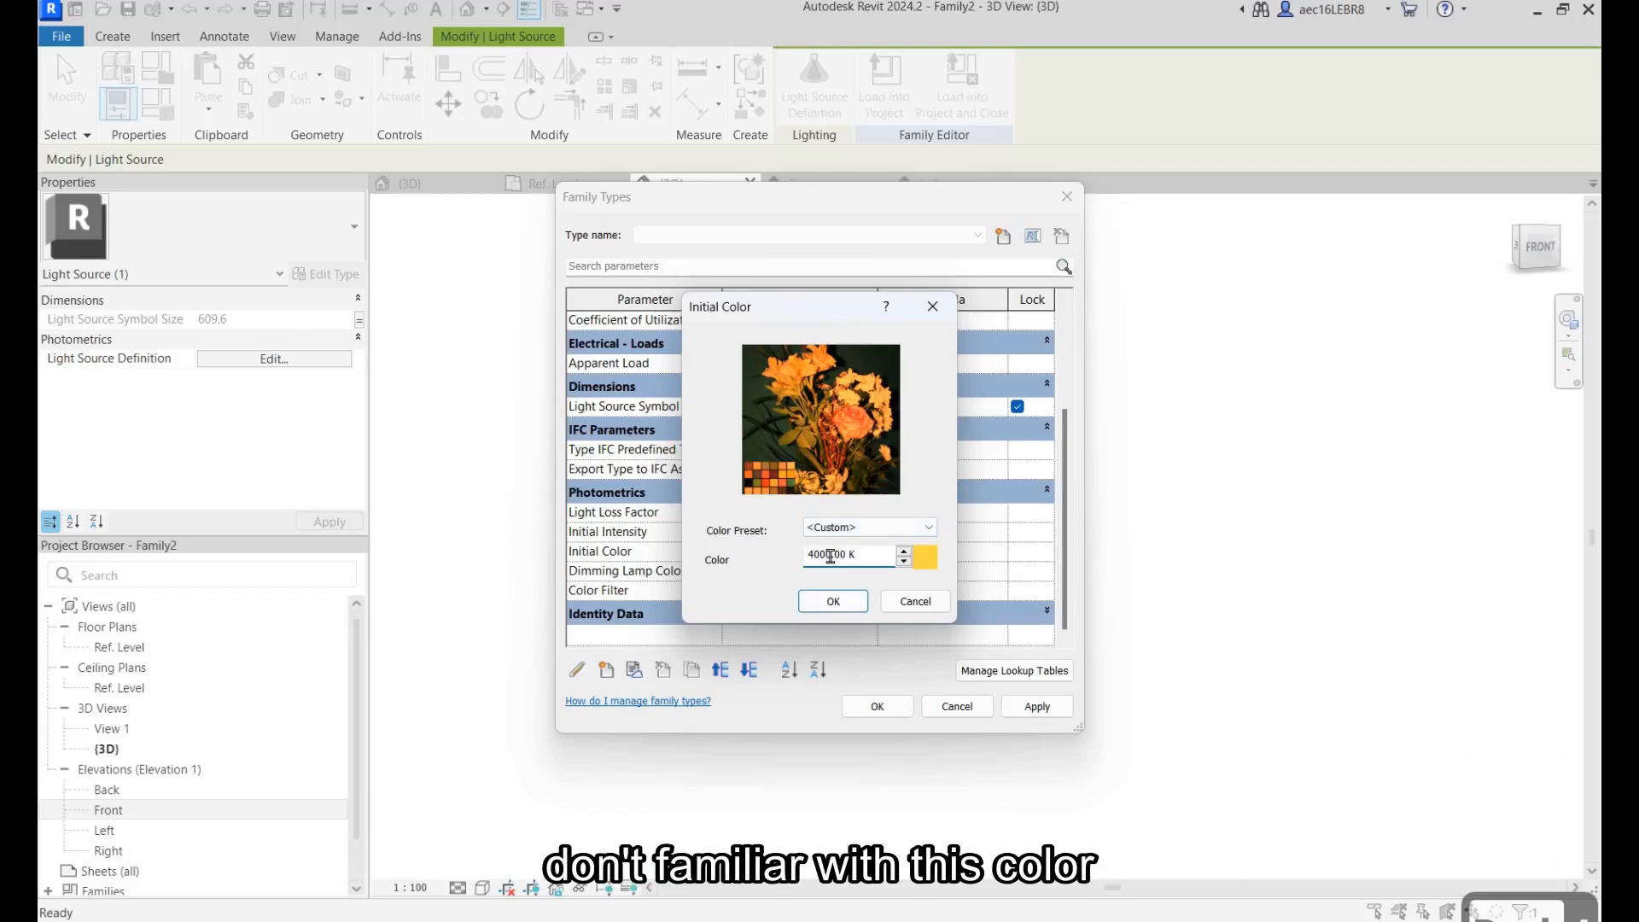
Try the color presets Metal Halide, Fluorescent (White), Fluorescent (Warm White), Fluorescent (Cool White) and Fluorescent (Daylight) against the preview image.
click(930, 528)
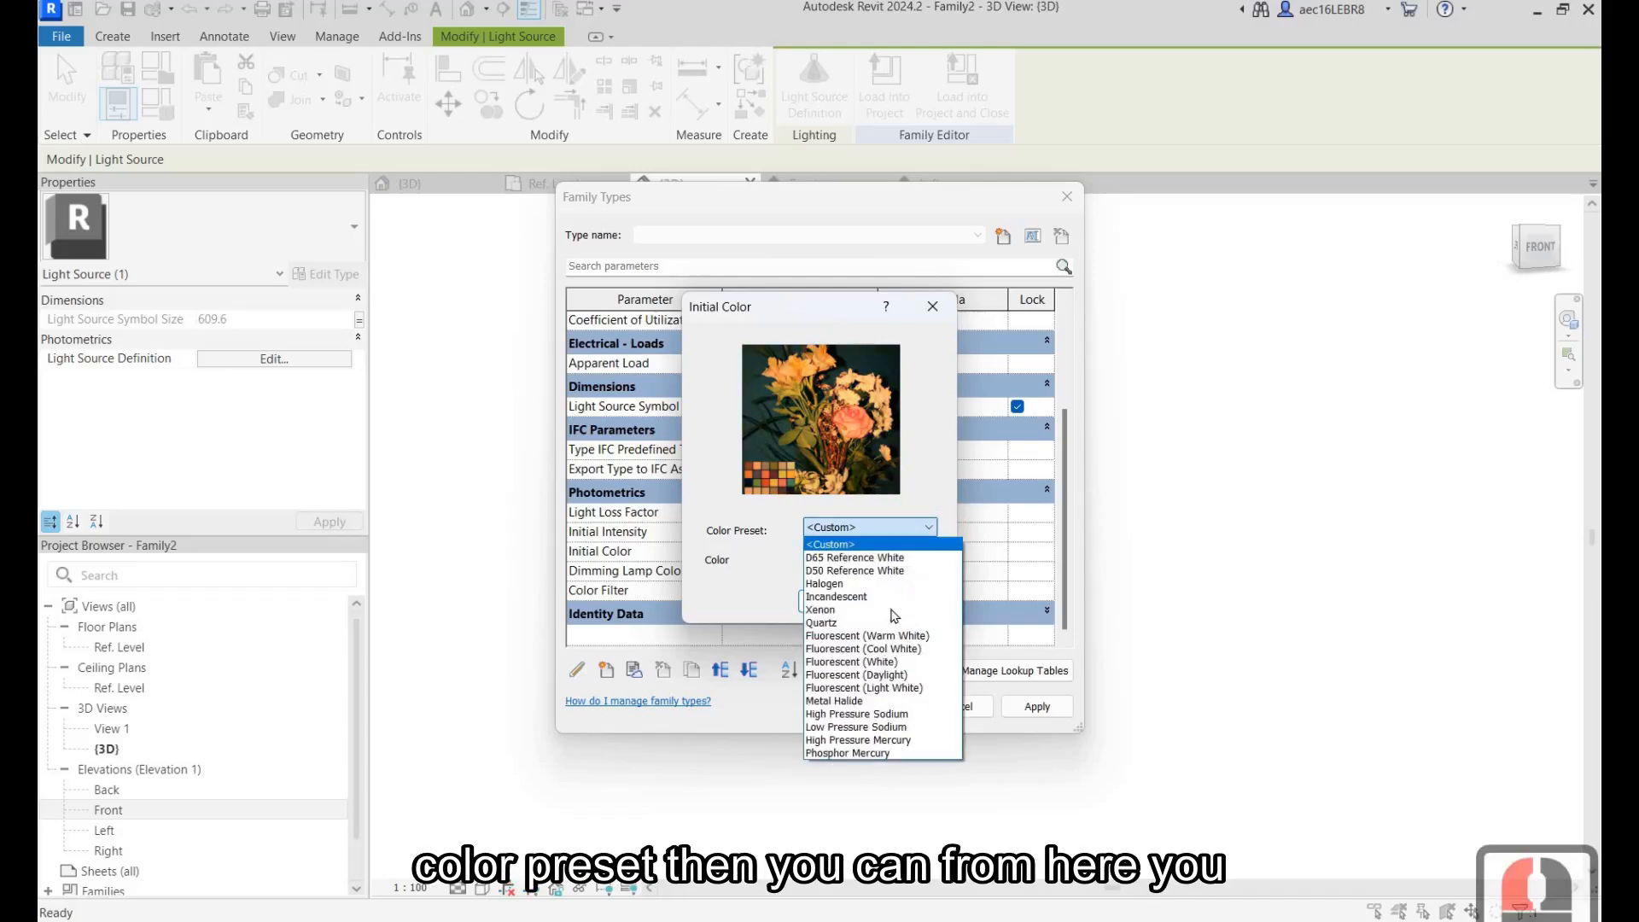
click(871, 701)
click(907, 526)
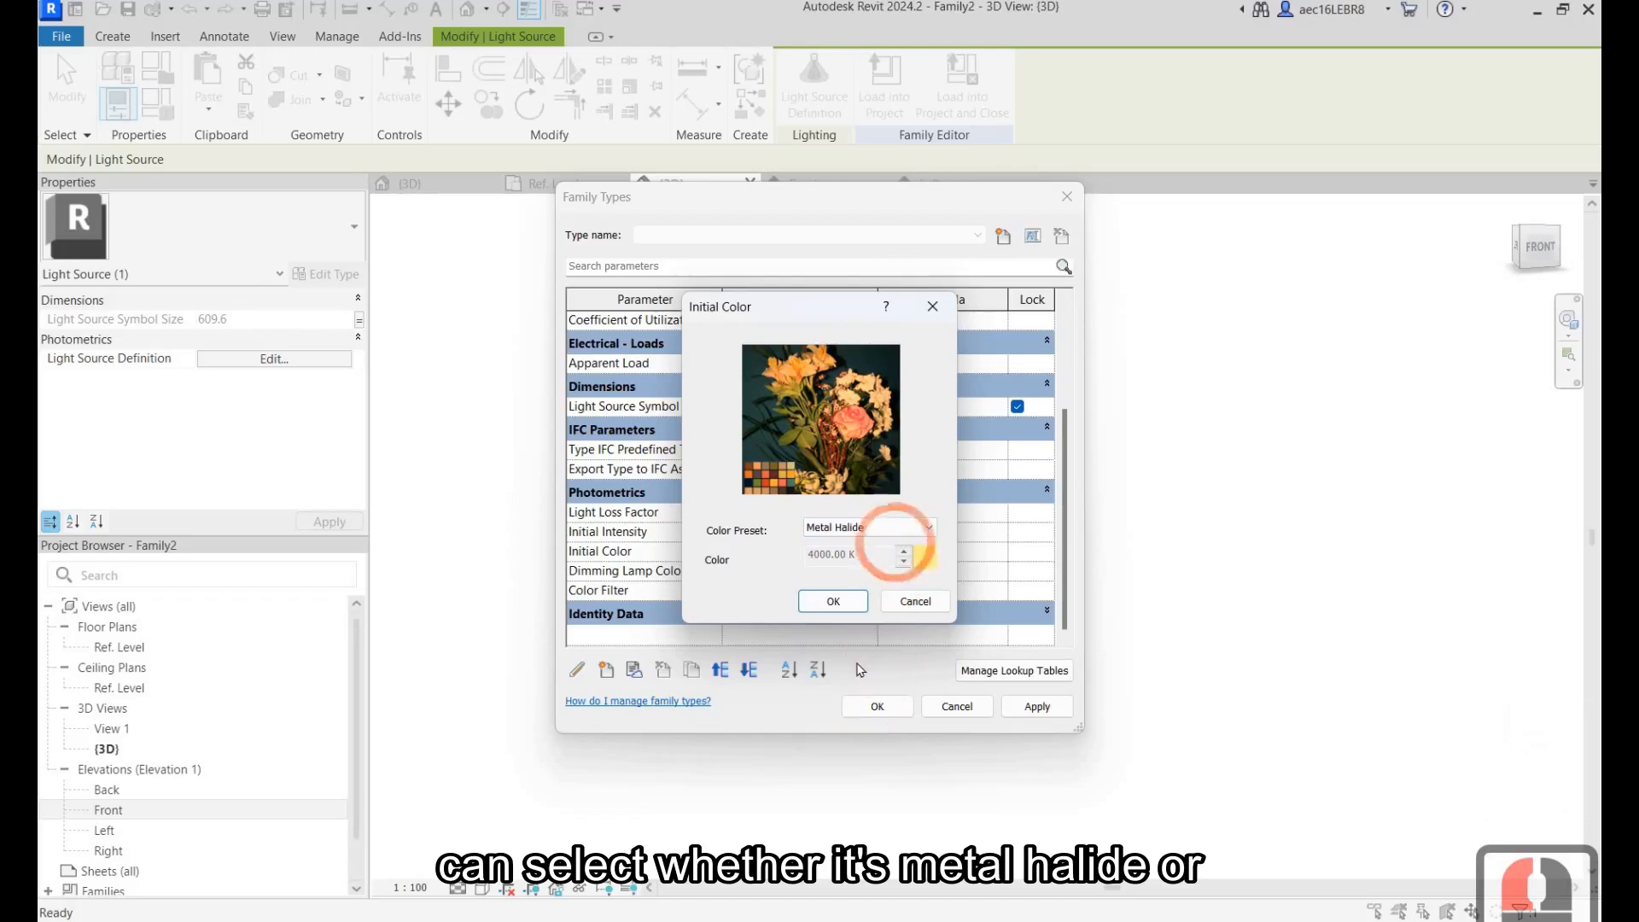
click(882, 612)
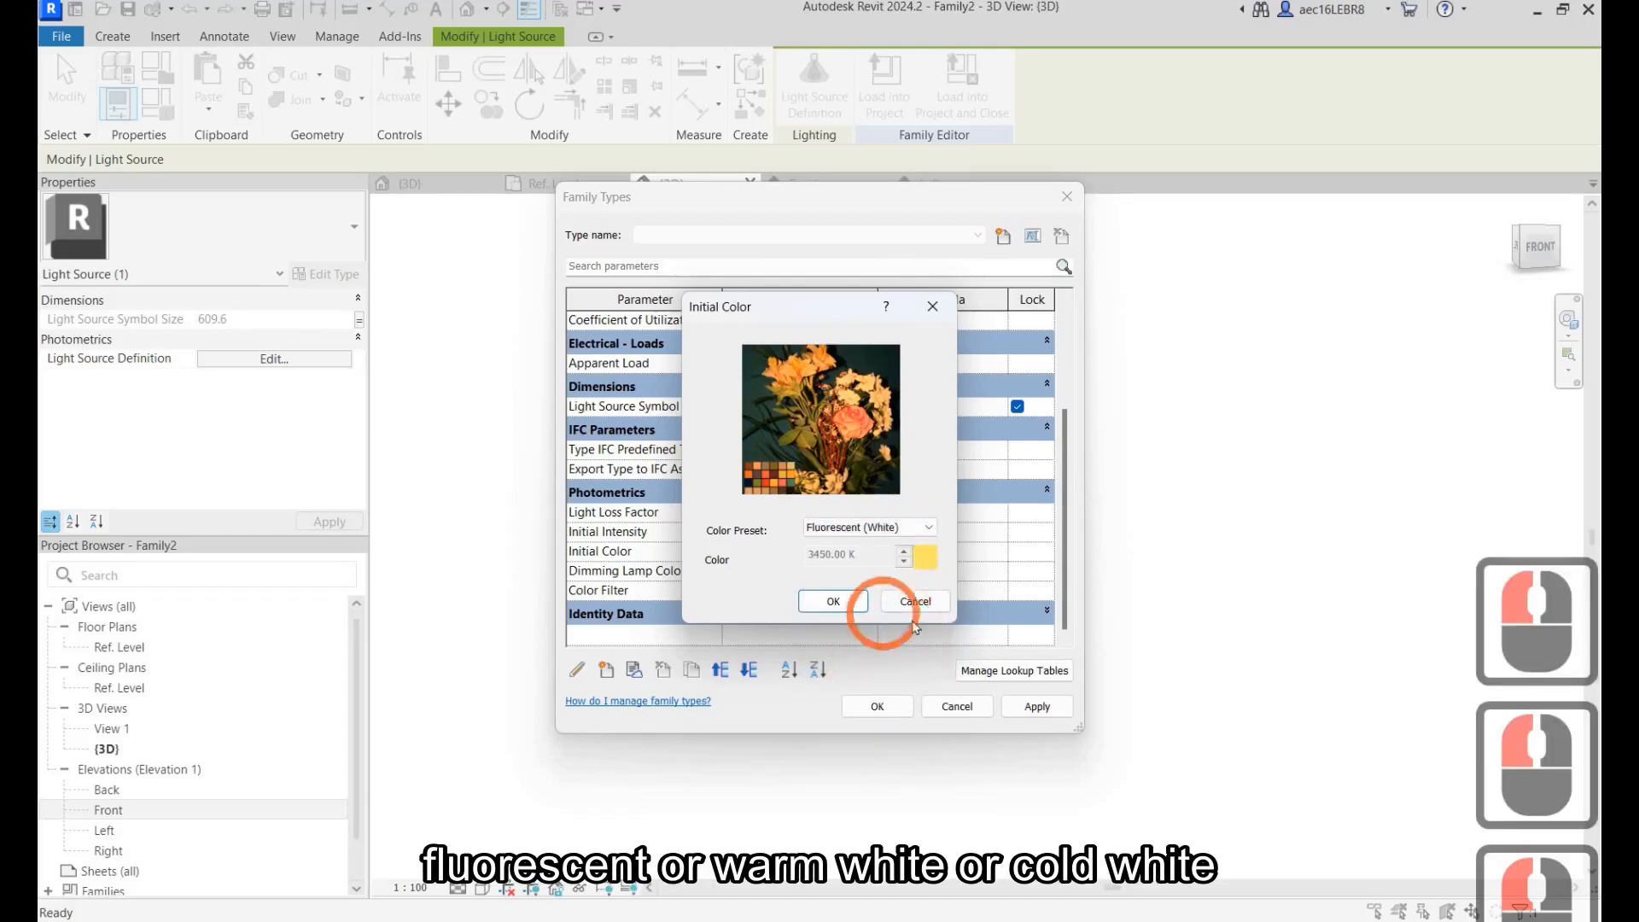
click(909, 526)
click(910, 611)
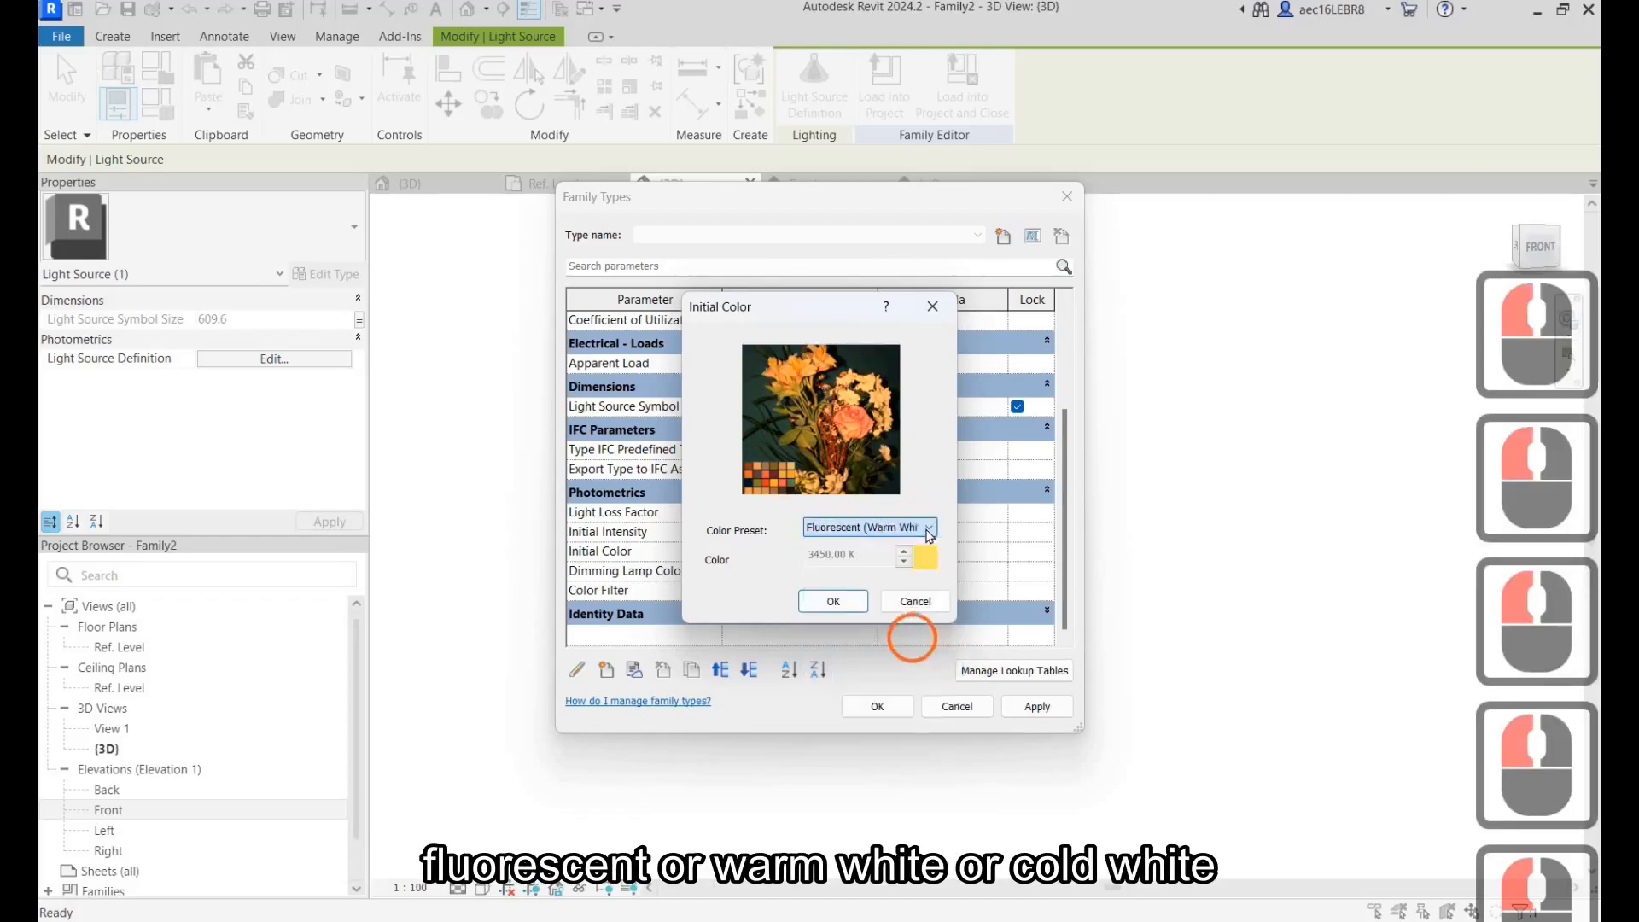
click(914, 526)
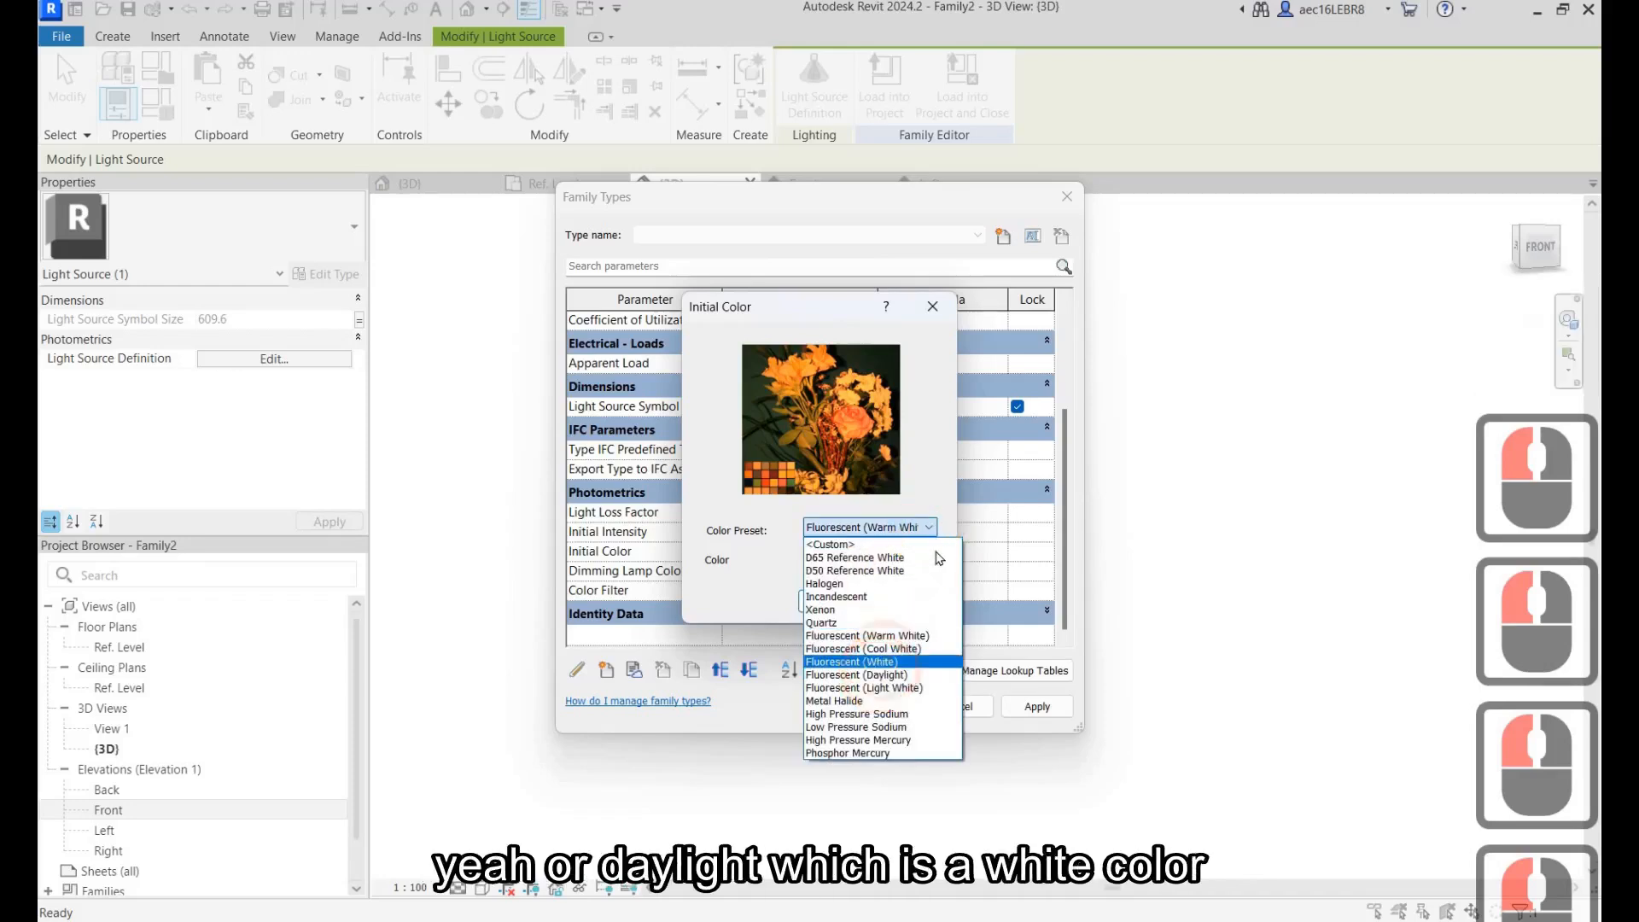
click(888, 649)
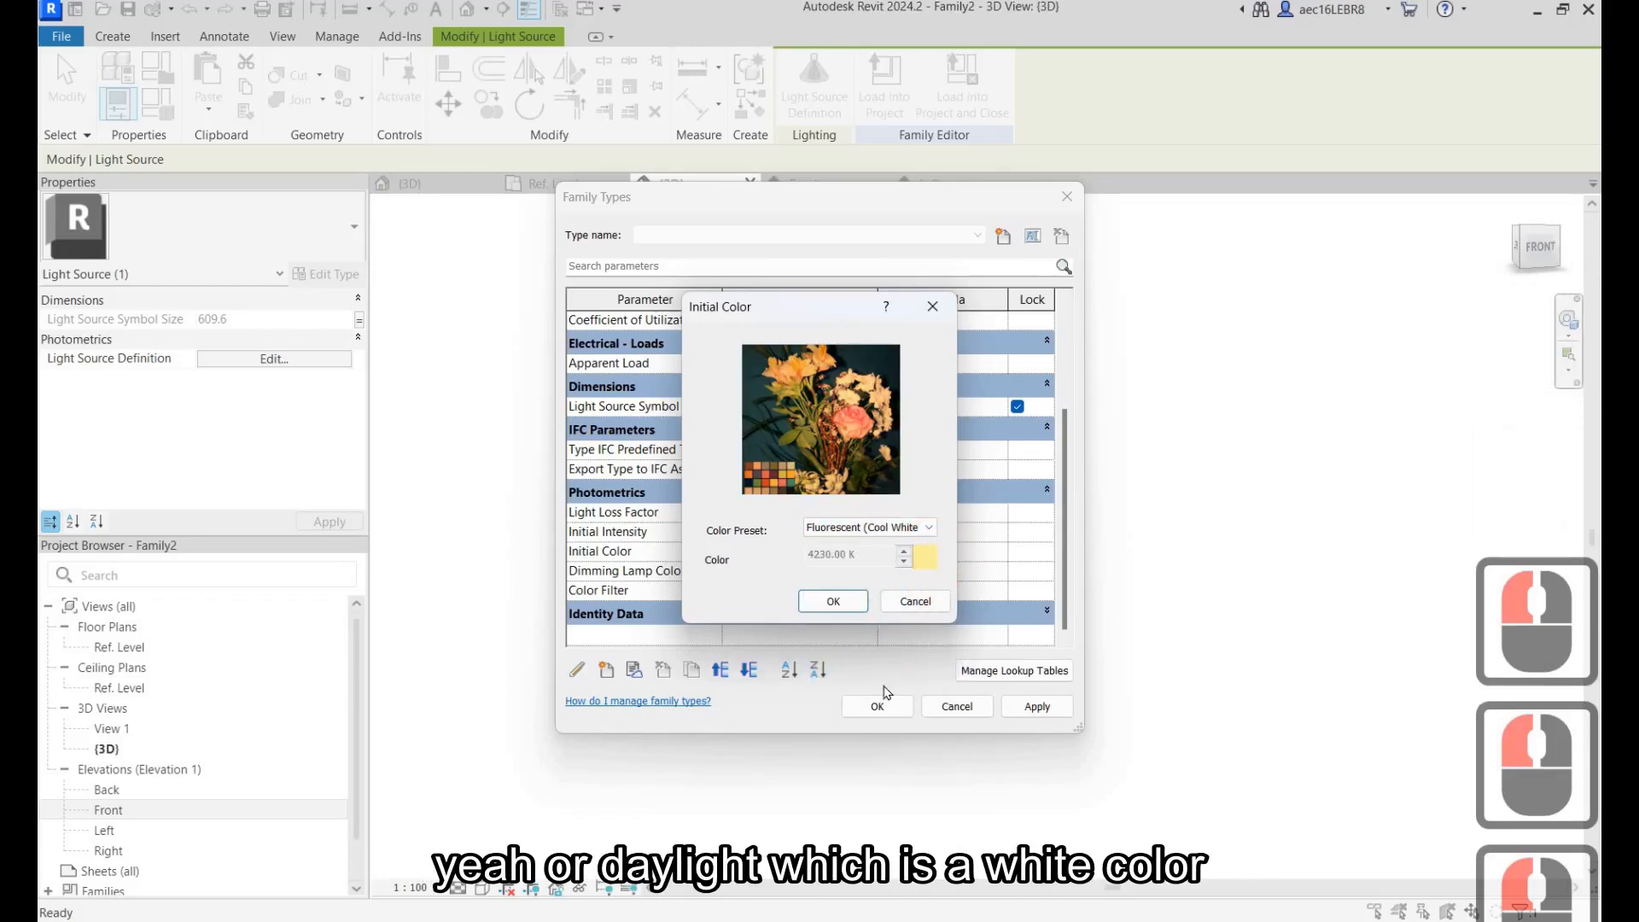
click(926, 527)
click(883, 675)
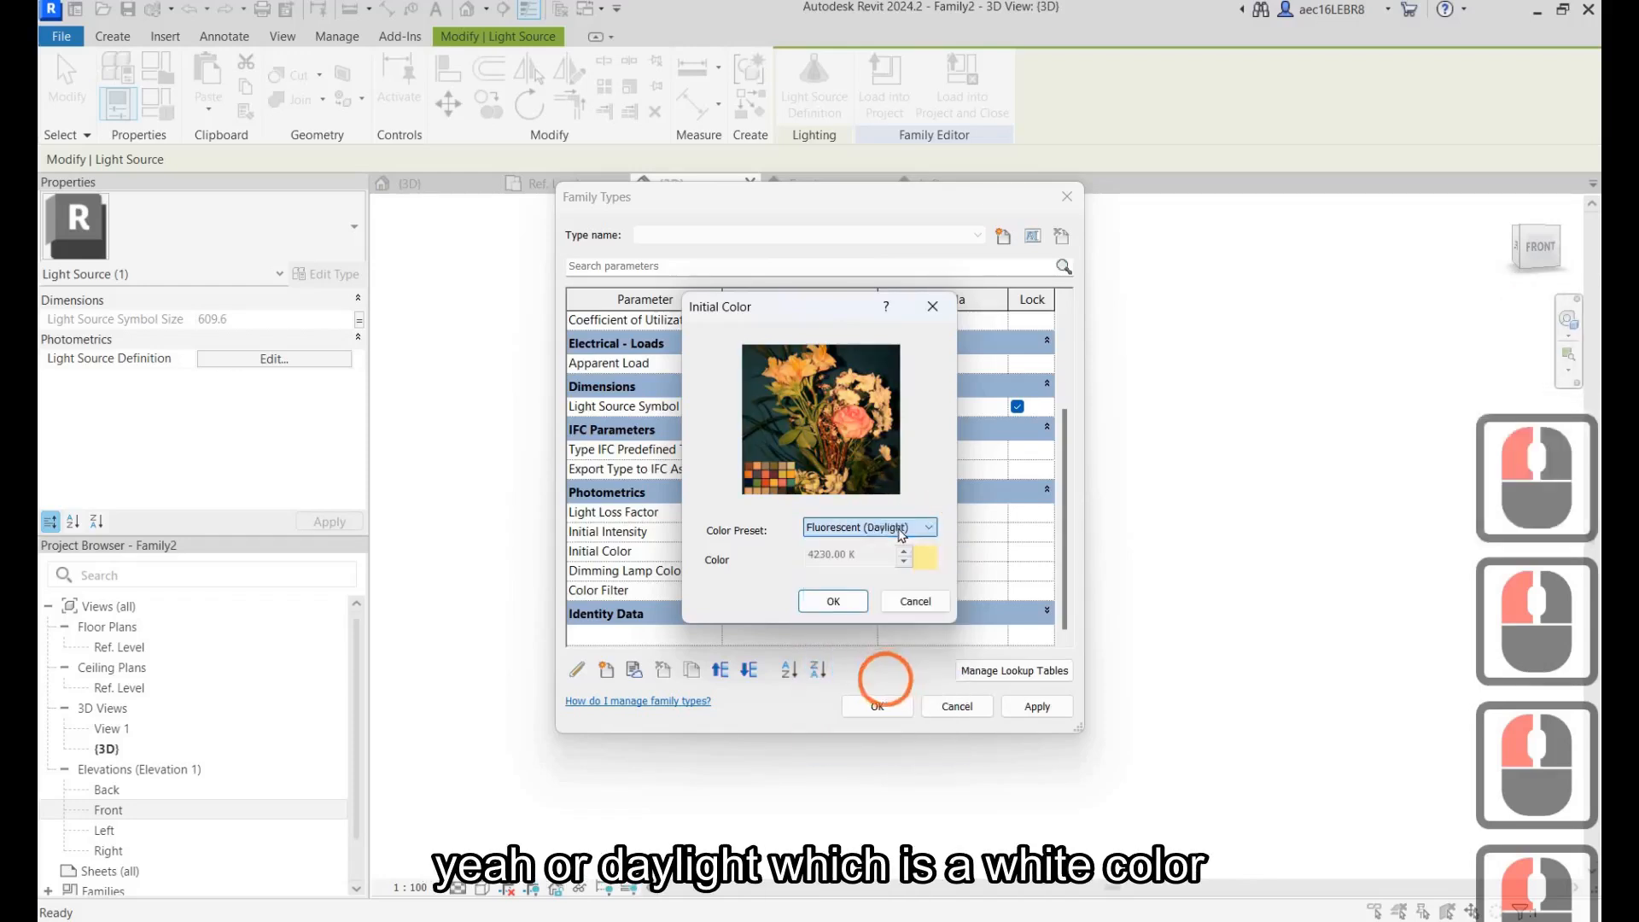
Set the initial color to the Fluorescent (Cool White) preset and accept it.
click(882, 523)
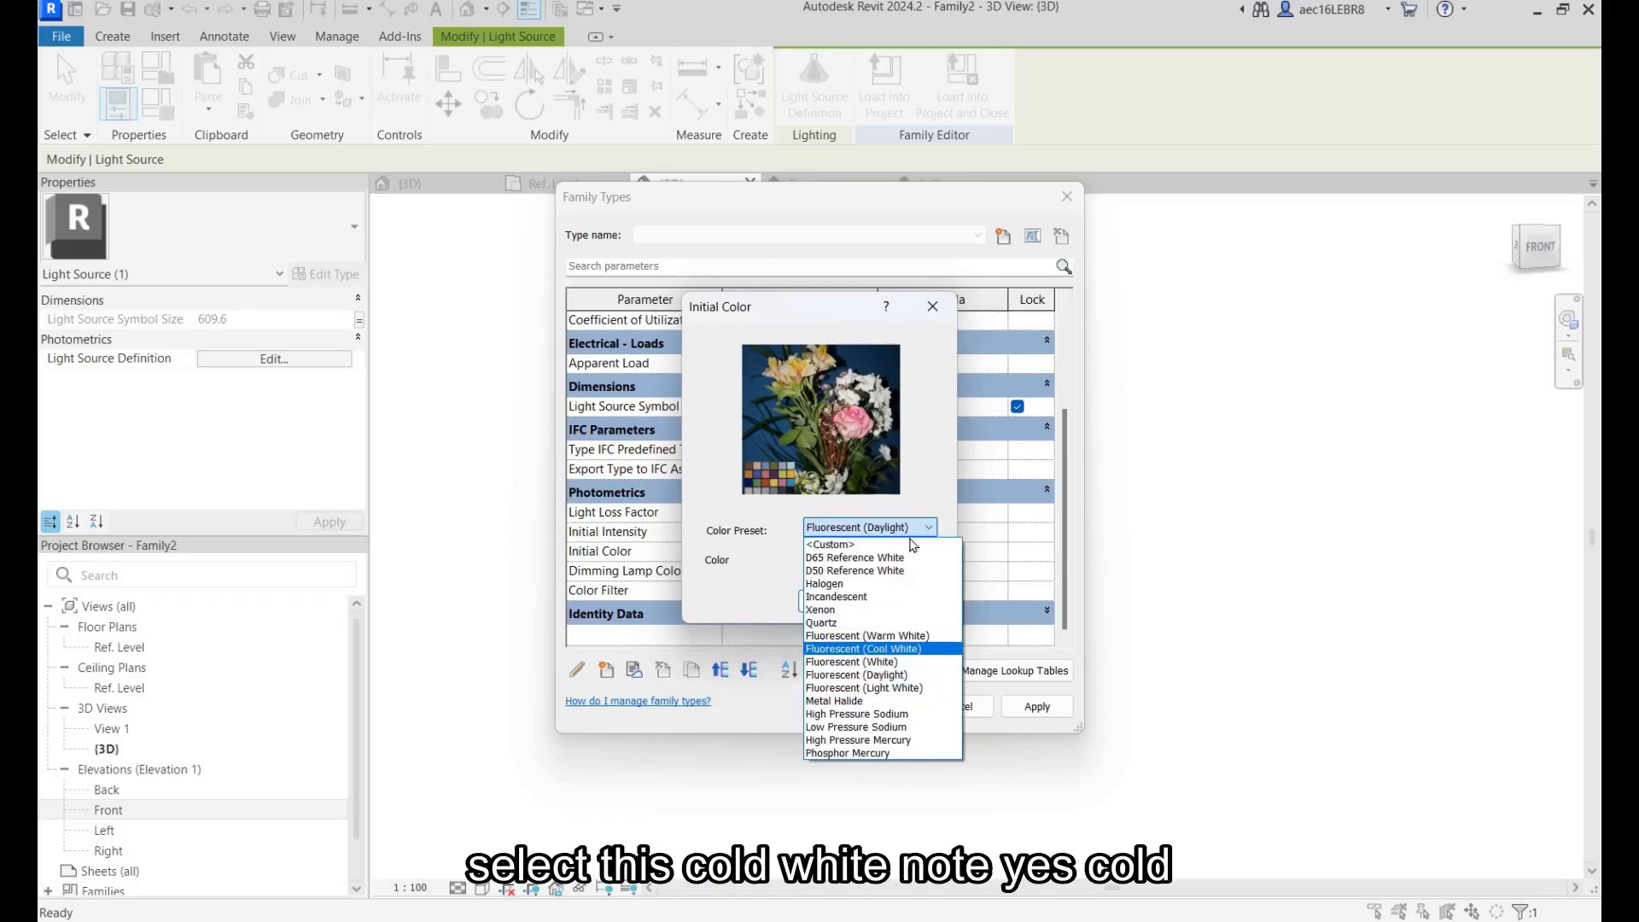
click(904, 649)
click(909, 529)
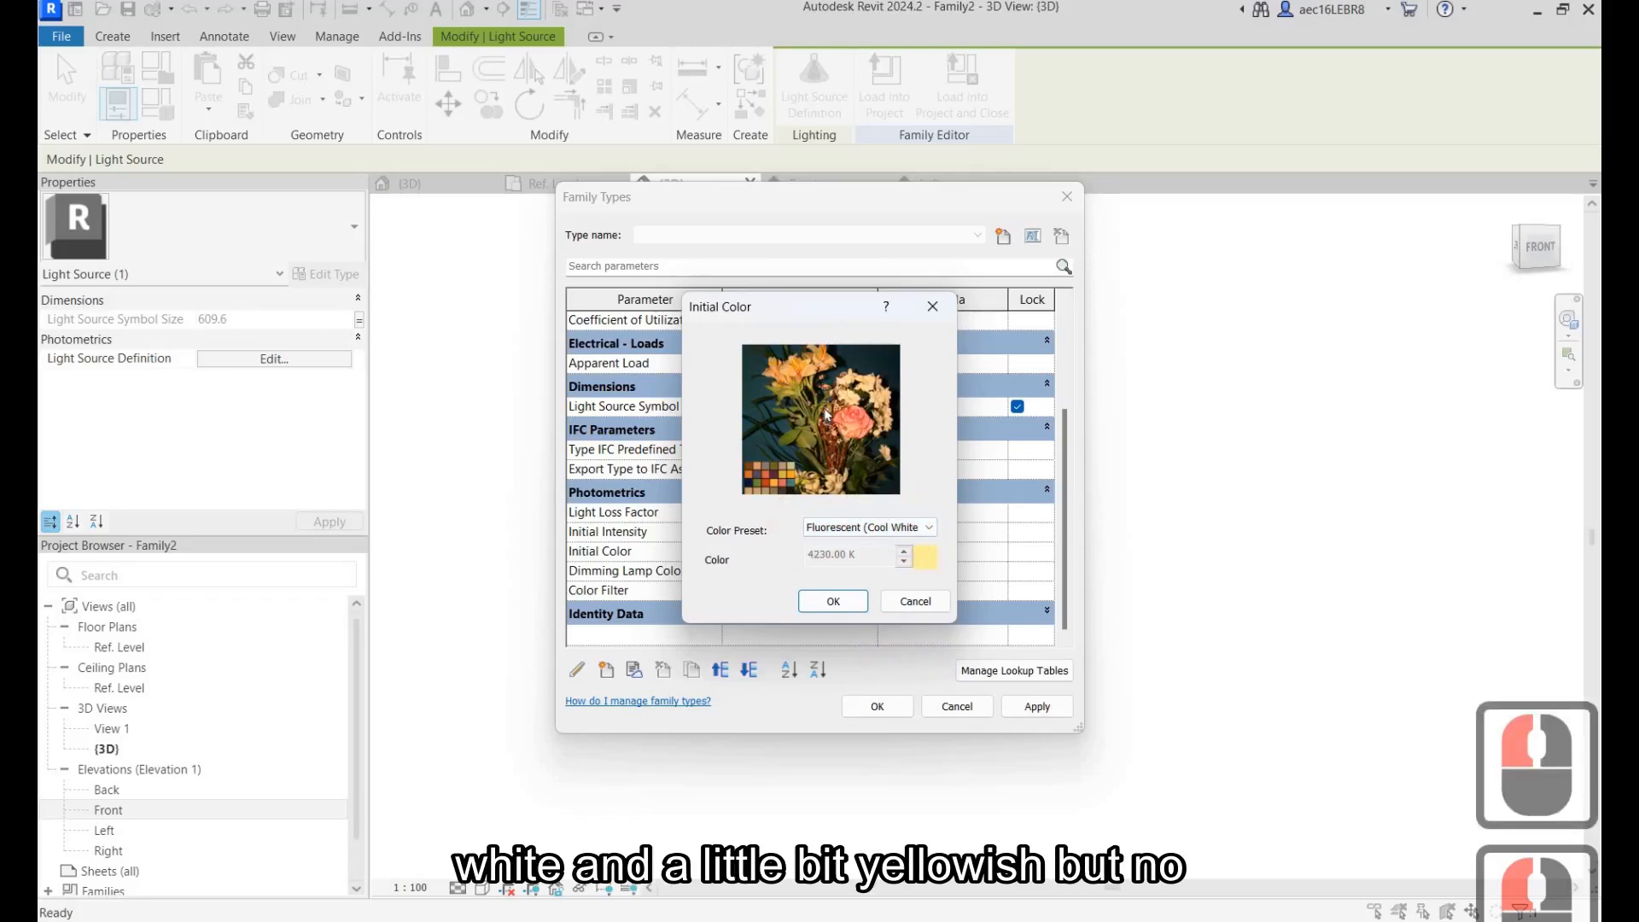
click(804, 603)
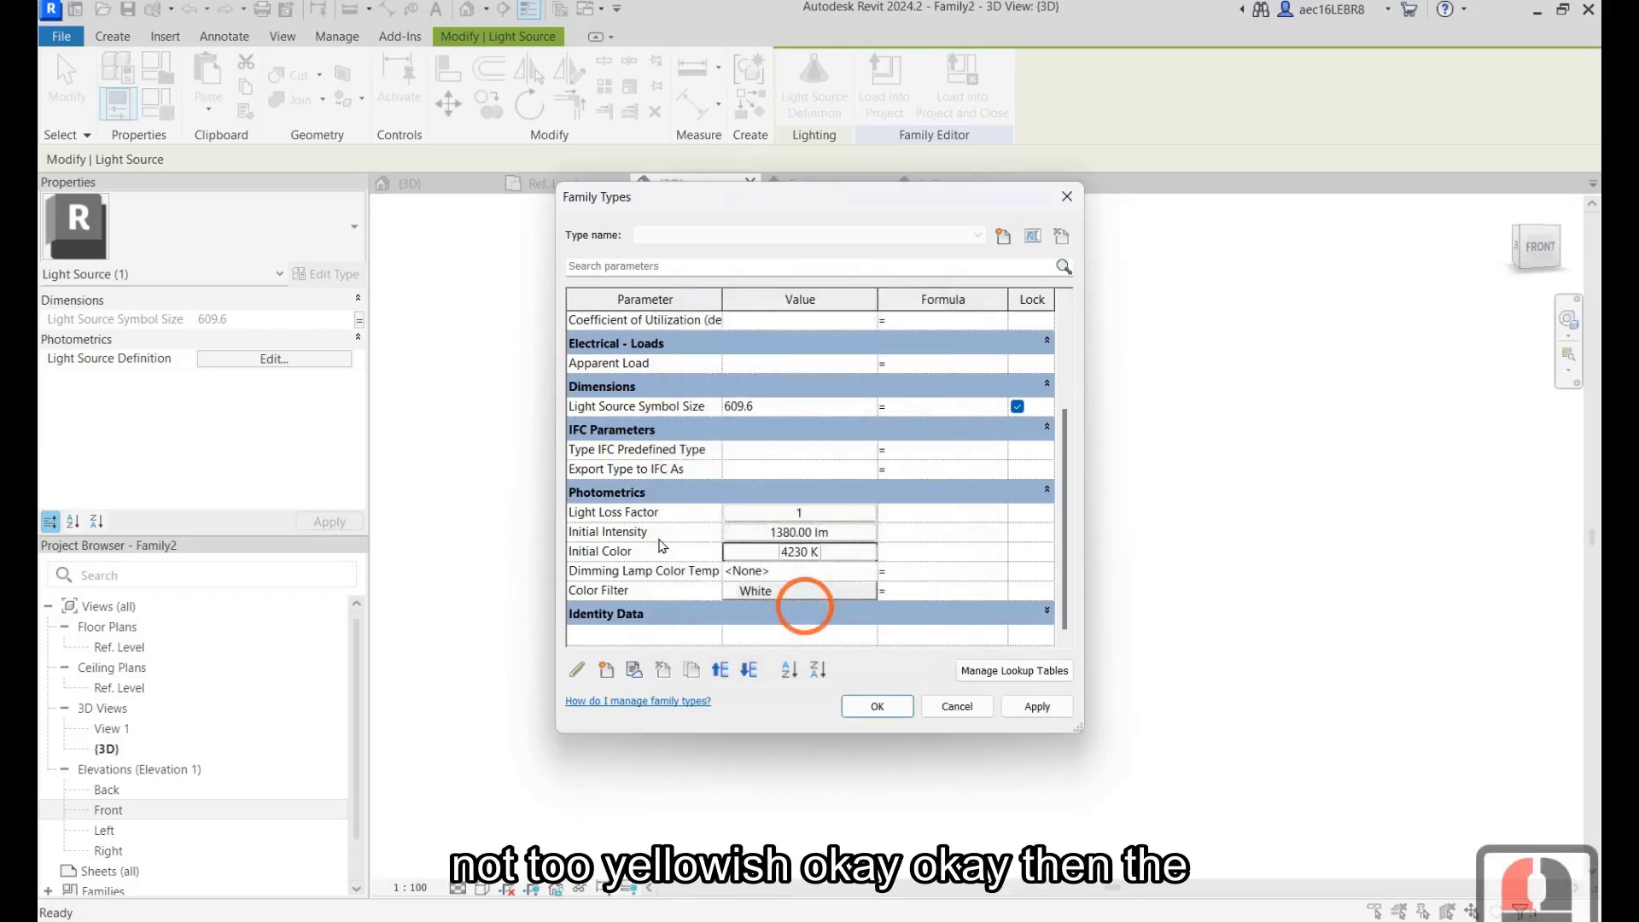
Define the initial intensity by wattage at 5 W and apply the family type changes.
click(812, 533)
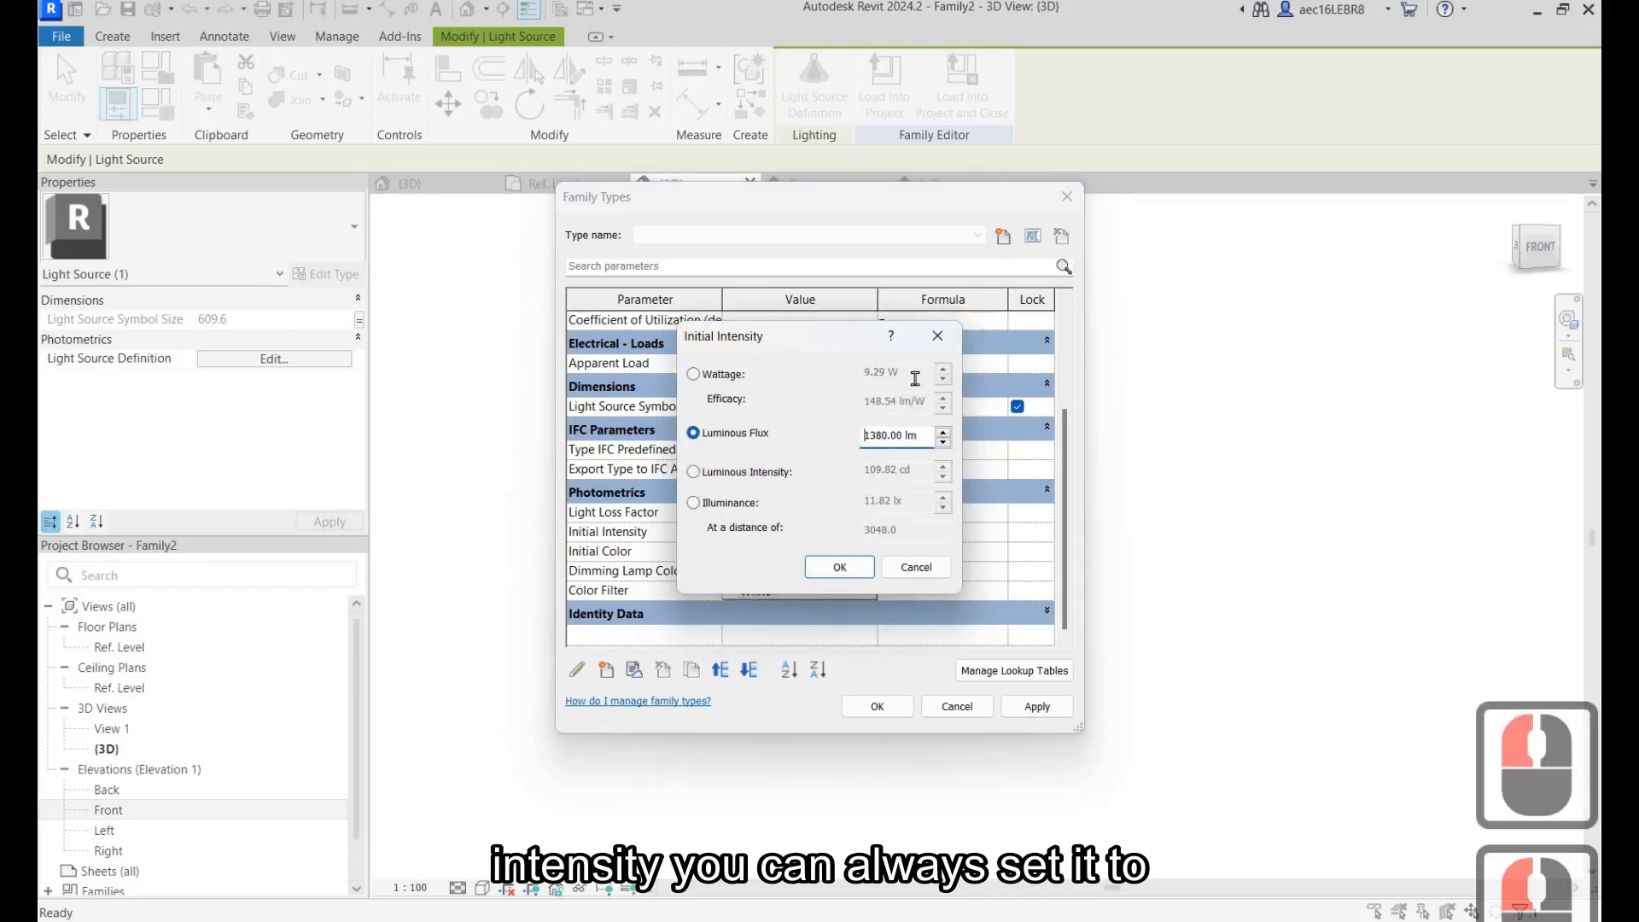
click(693, 374)
click(918, 376)
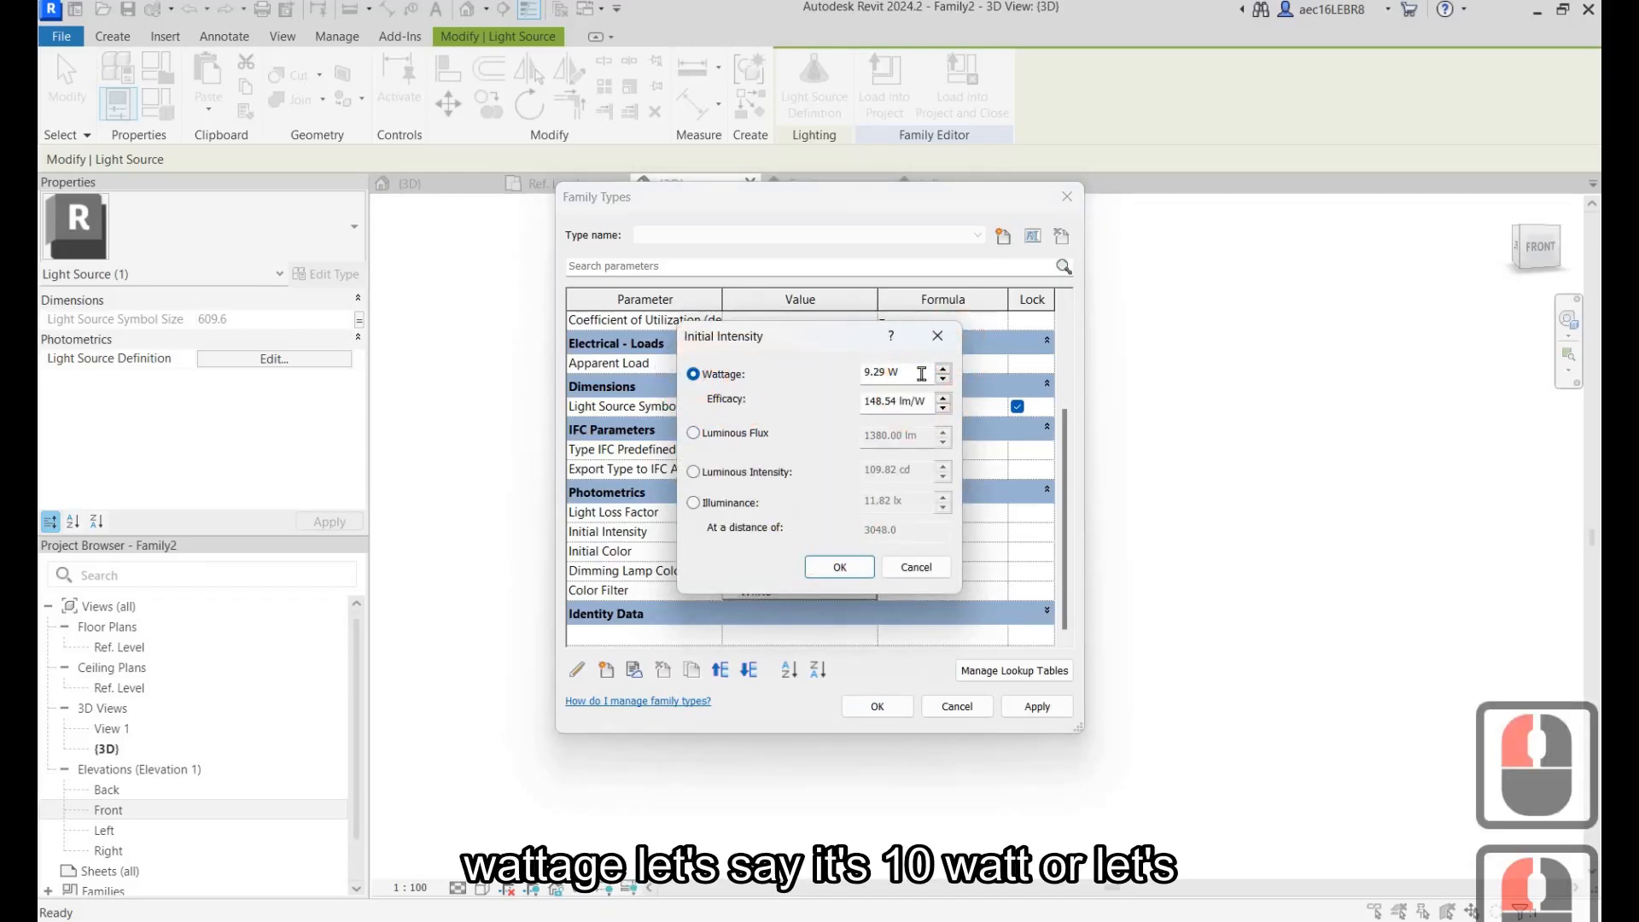
drag(922, 373, 802, 372)
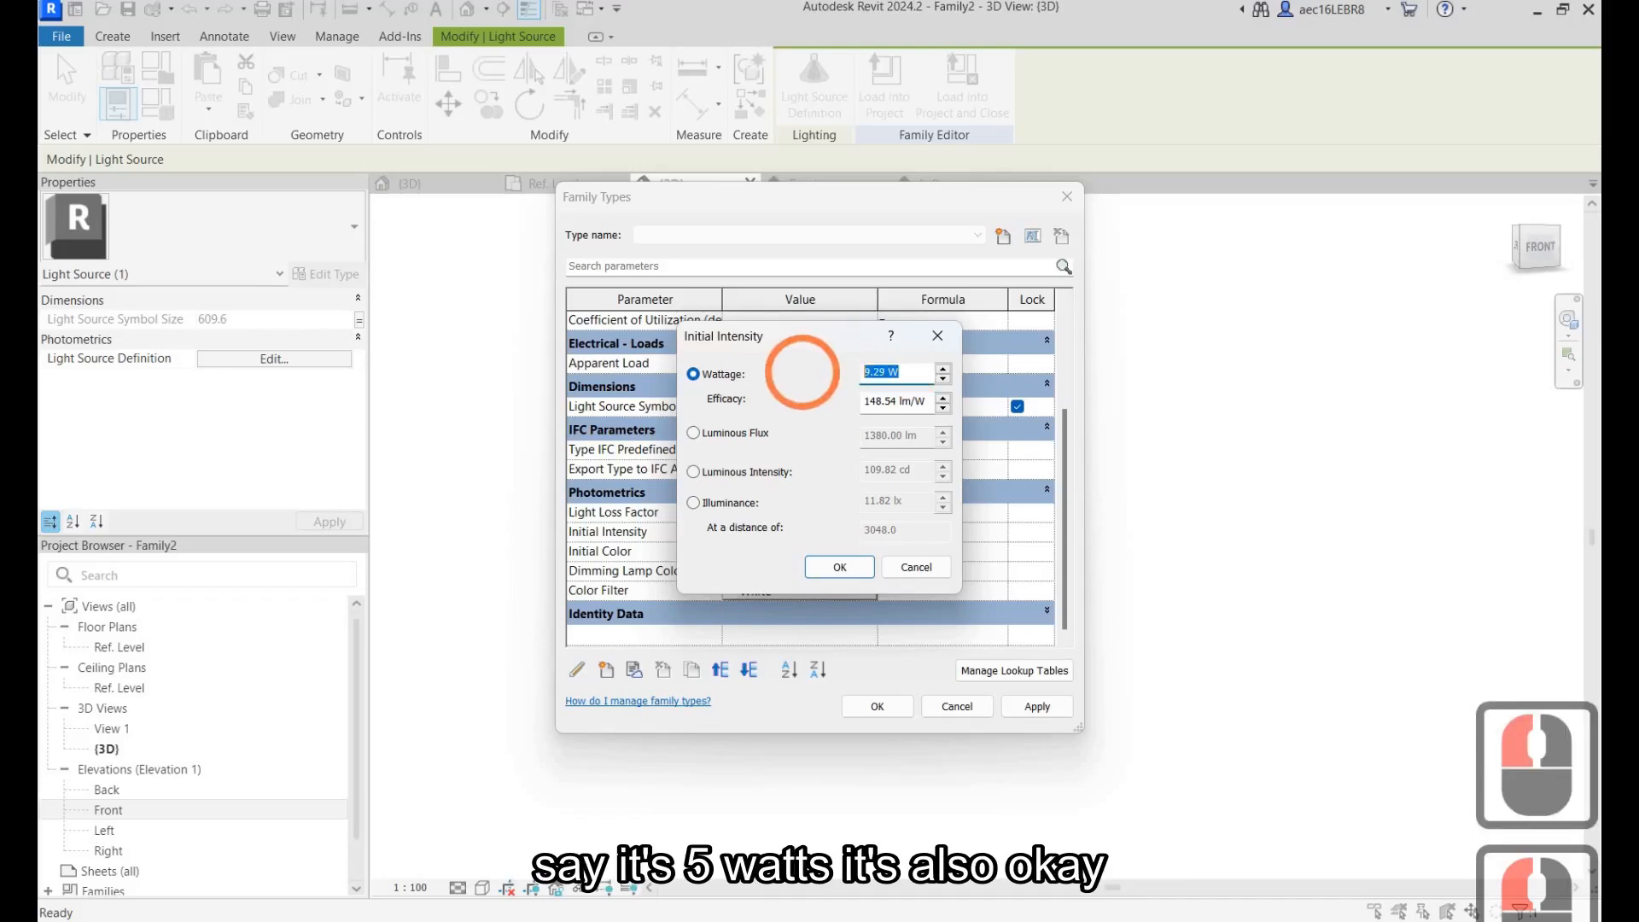
text(5)
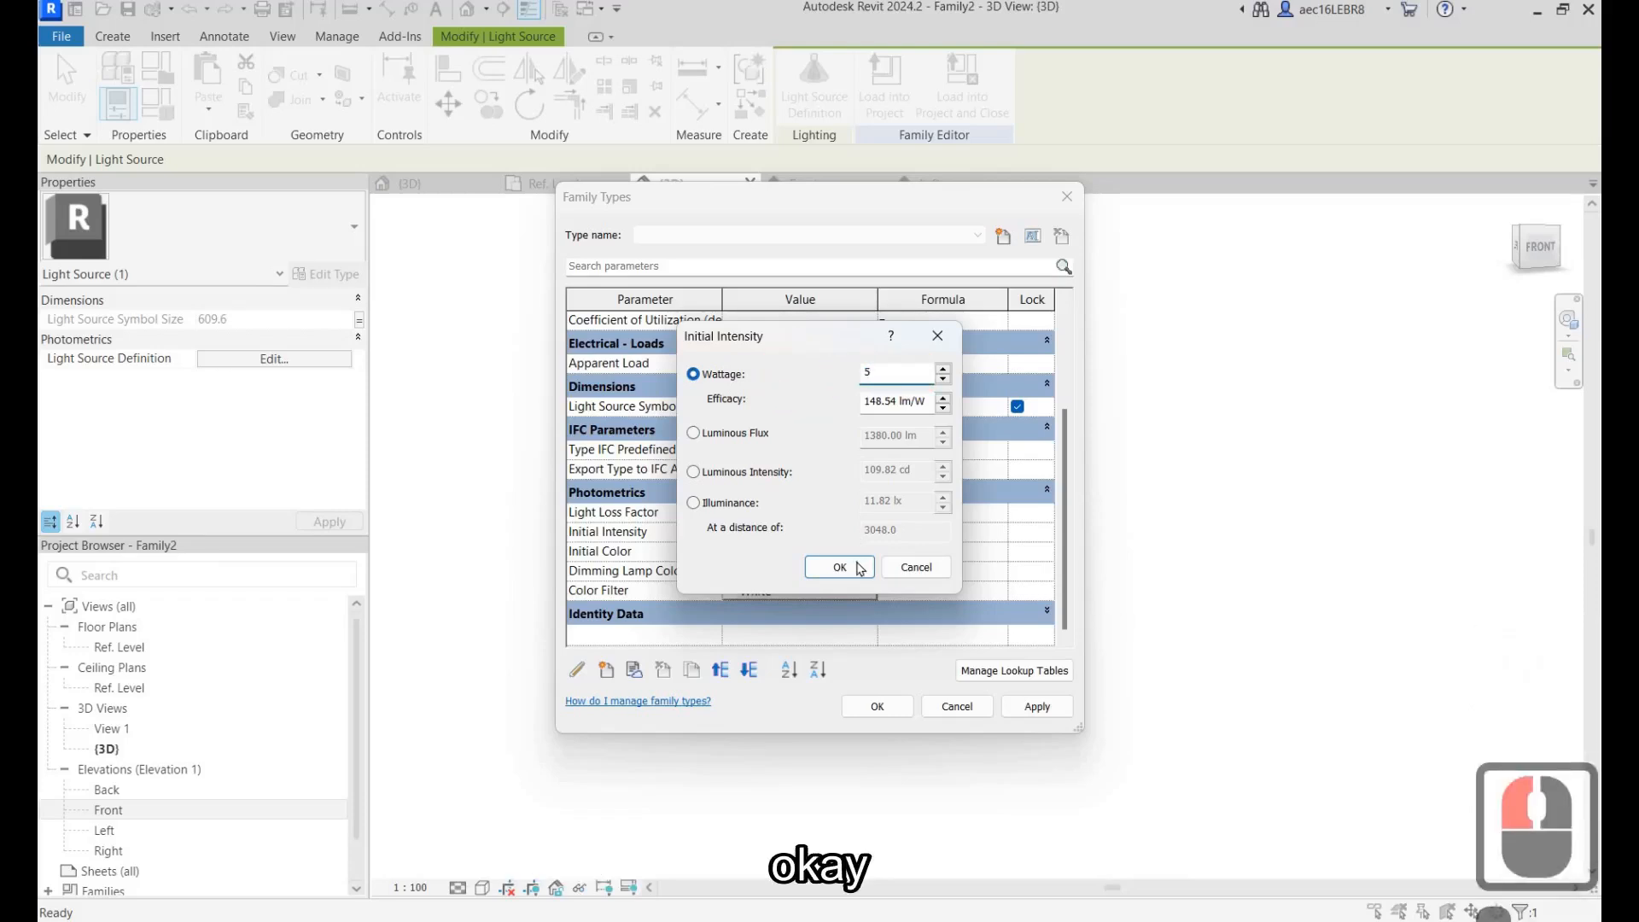
click(839, 567)
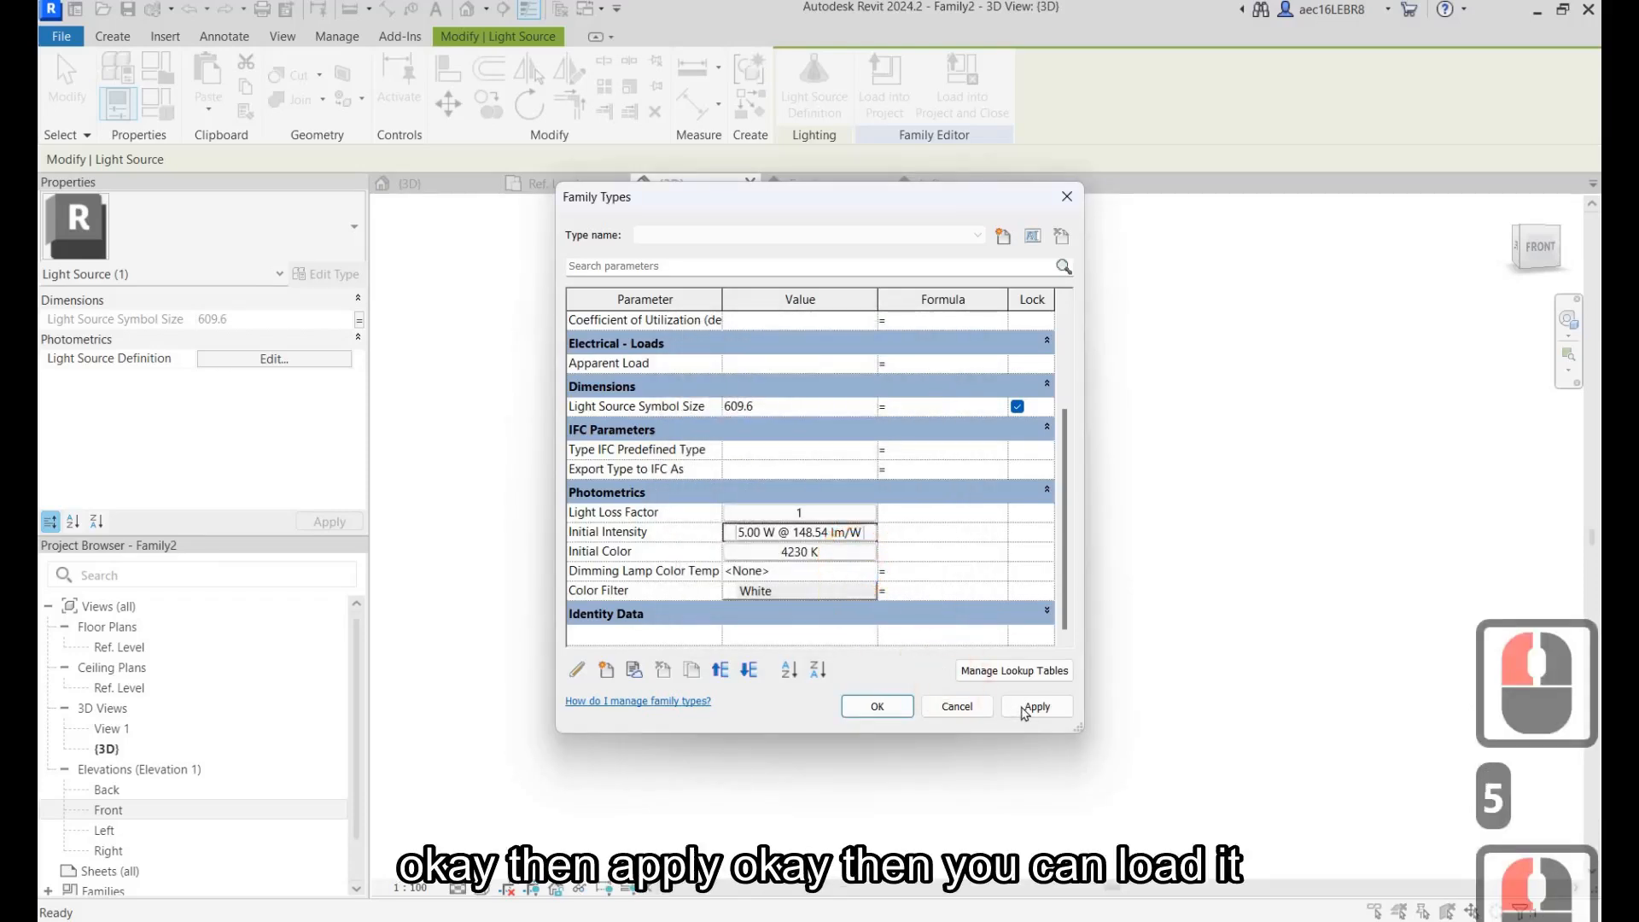
click(1038, 706)
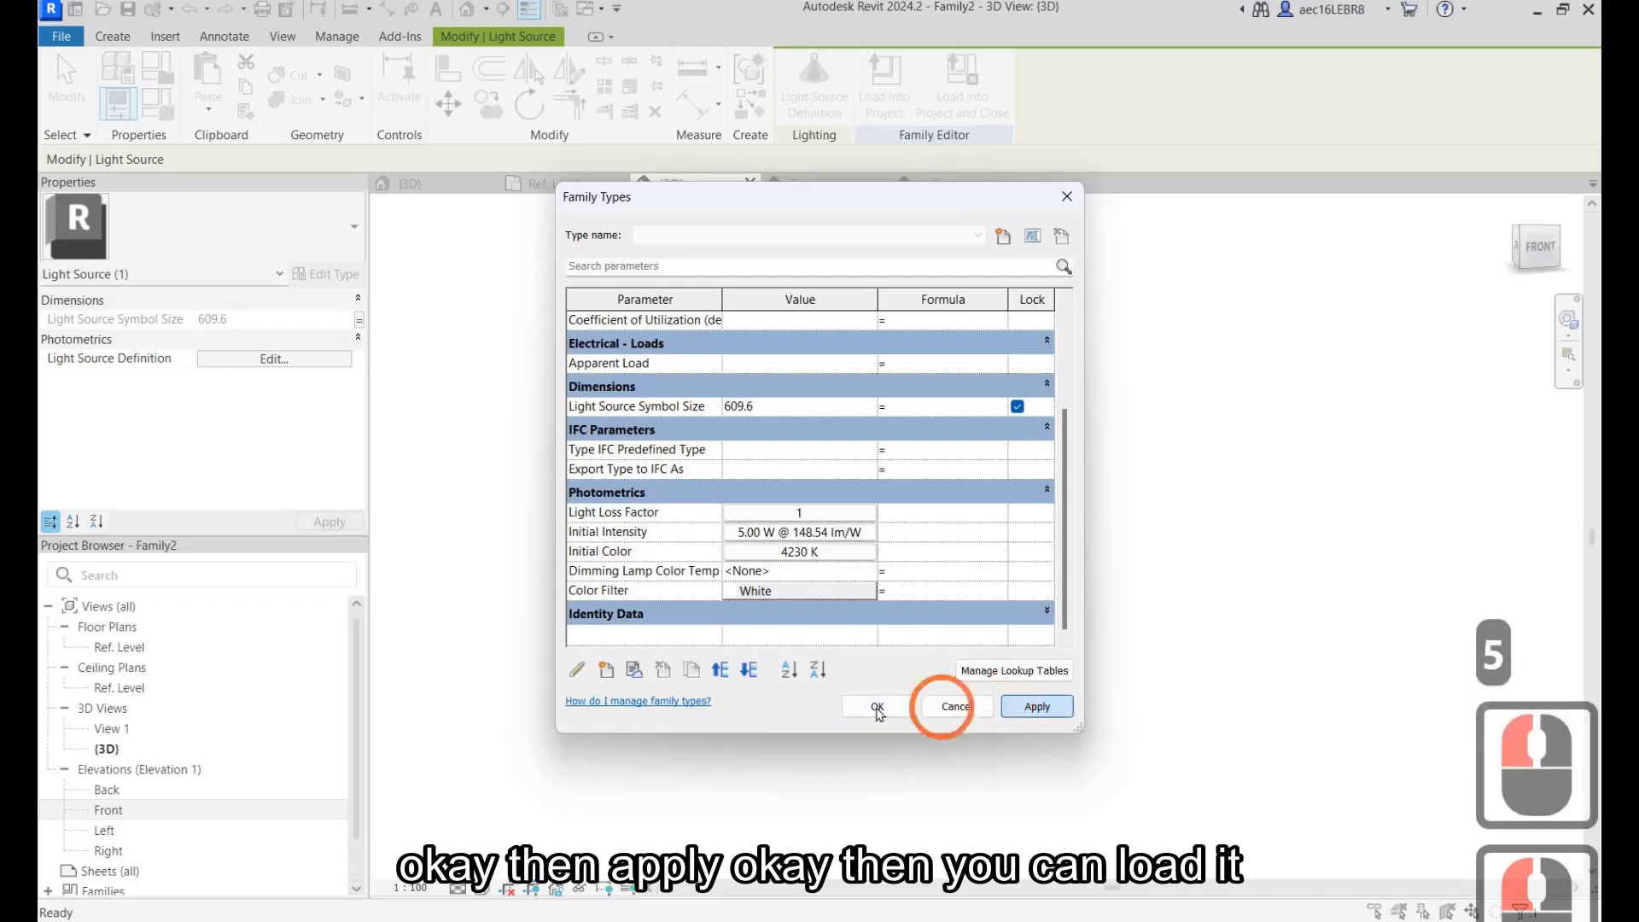
click(877, 707)
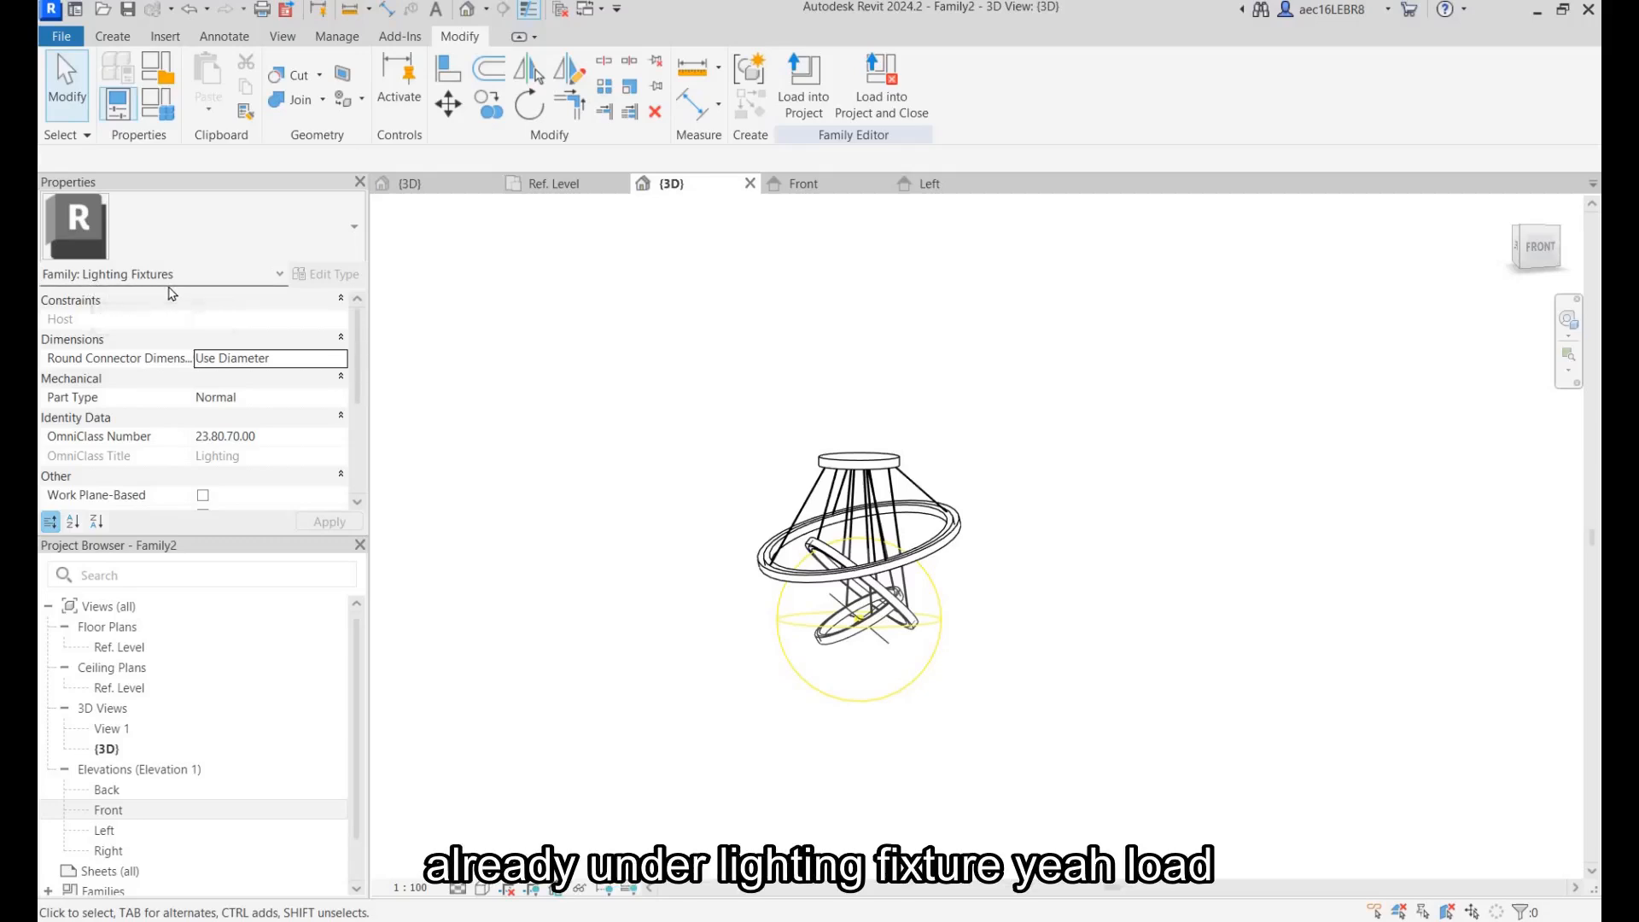
Load the family into the project and close it, saving it as Pendant Light Living in Eco Wellington, and dismiss the project save reminder.
click(893, 96)
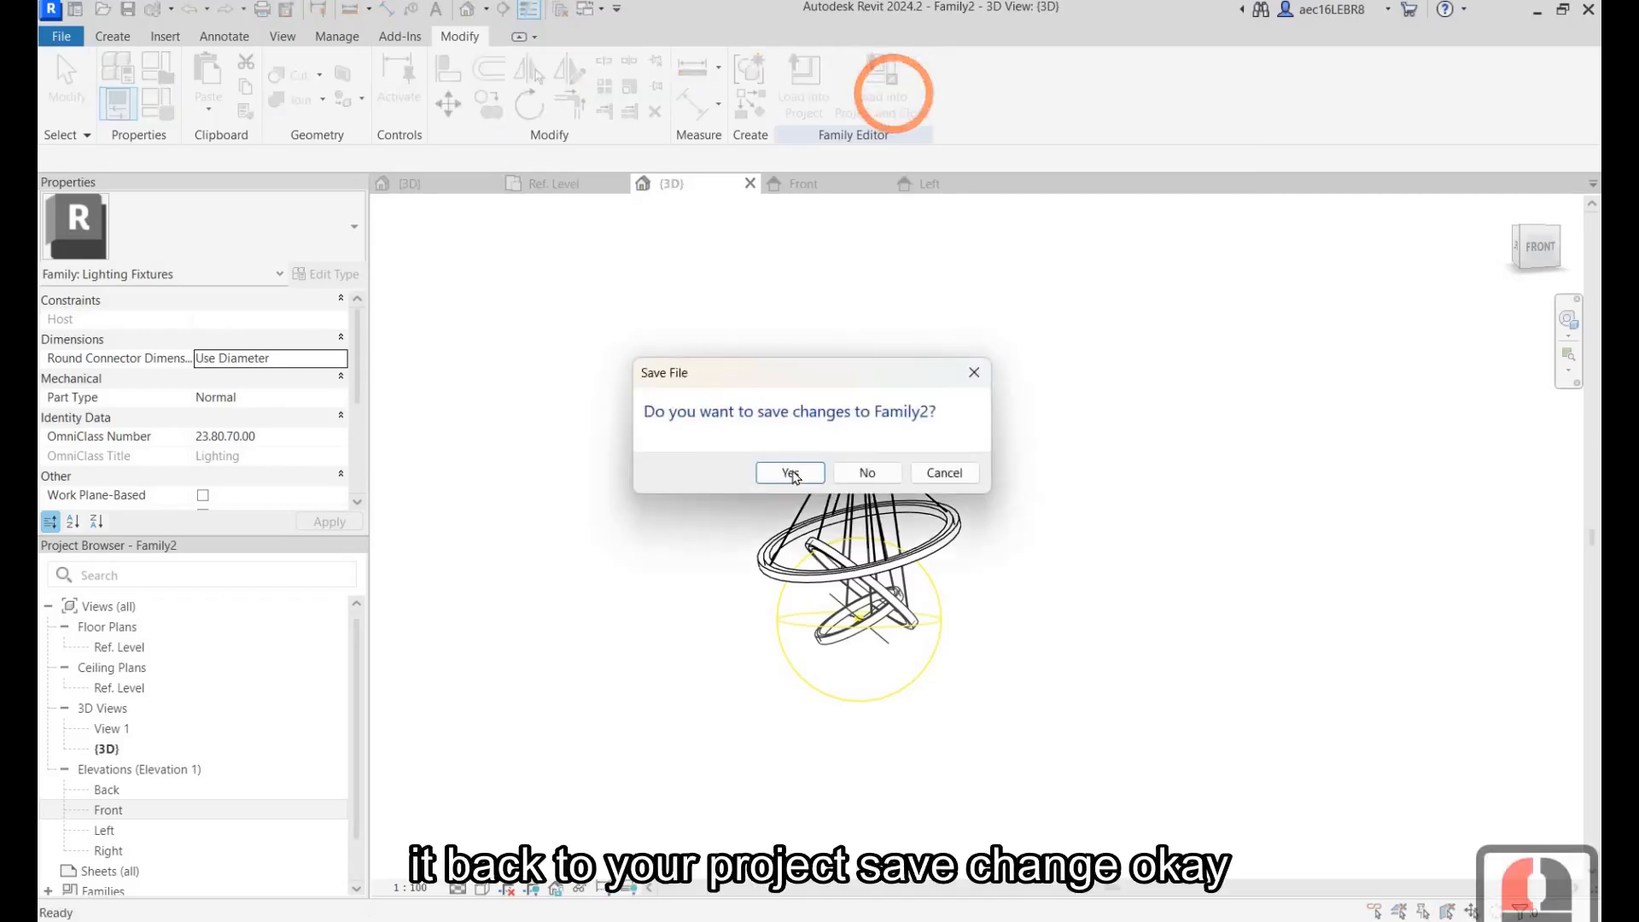
click(790, 474)
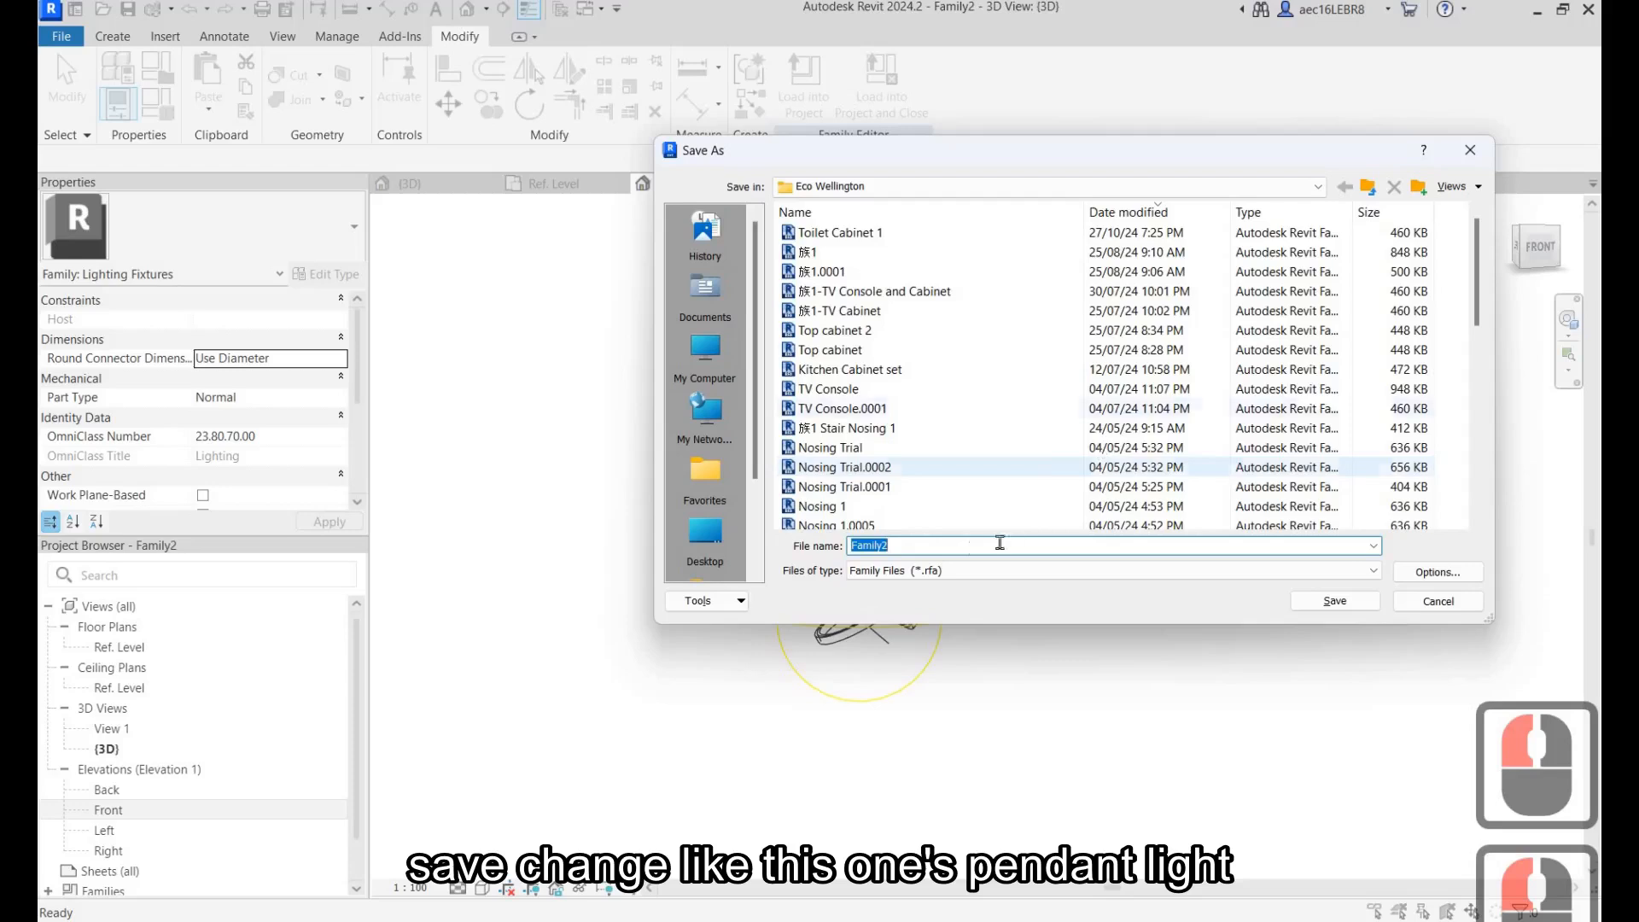
click(955, 548)
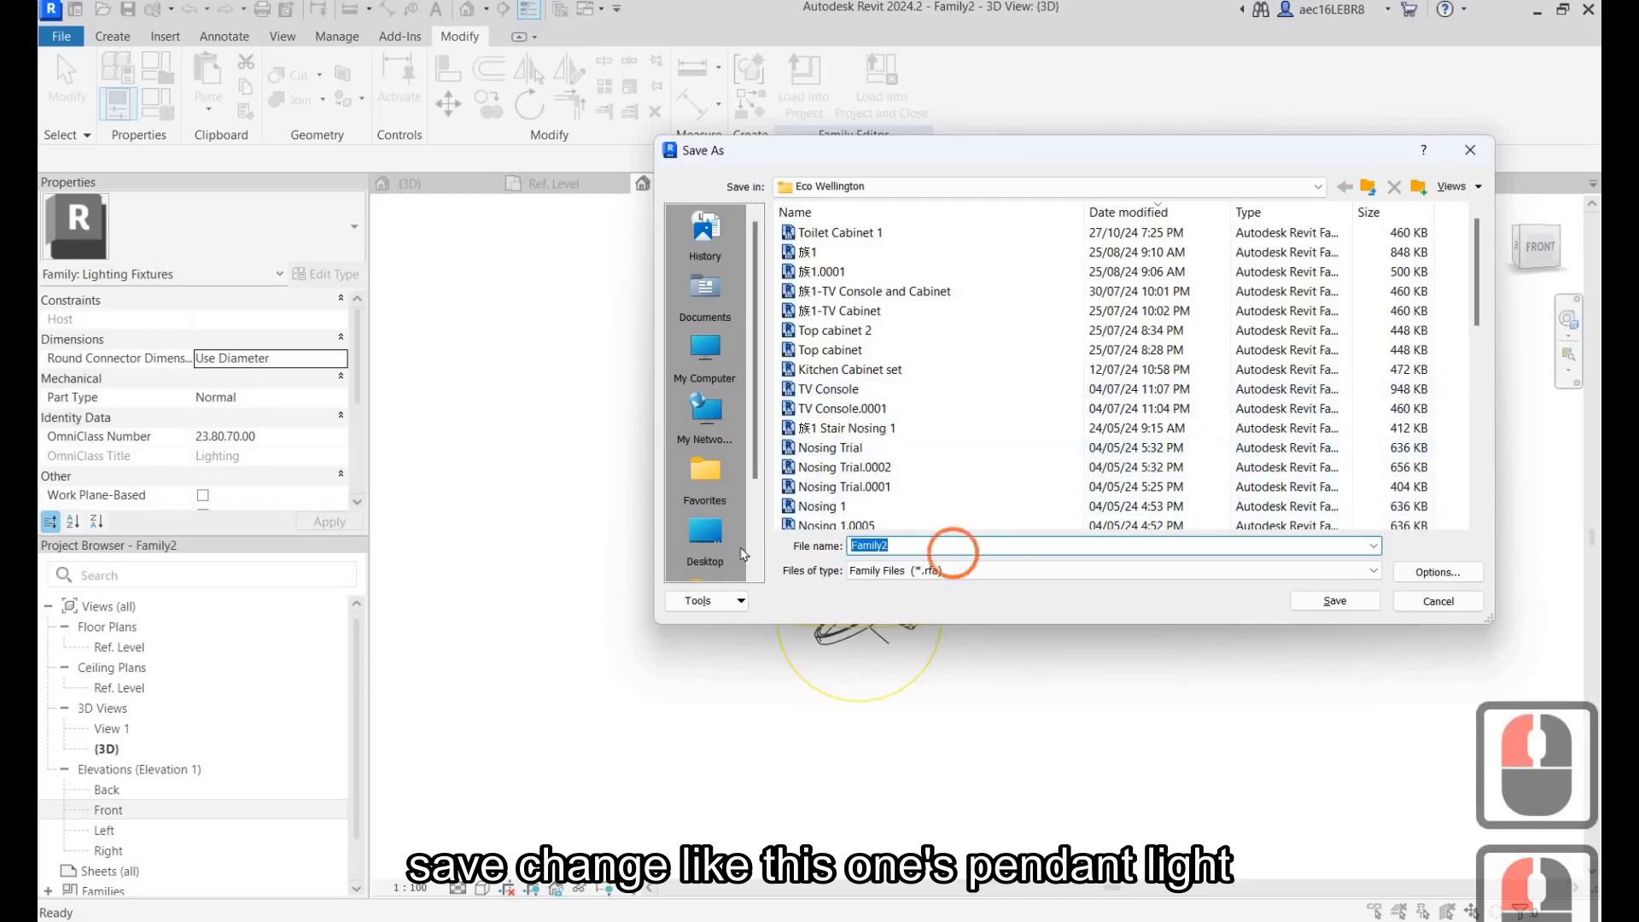
double_click(743, 554)
text(Pen)
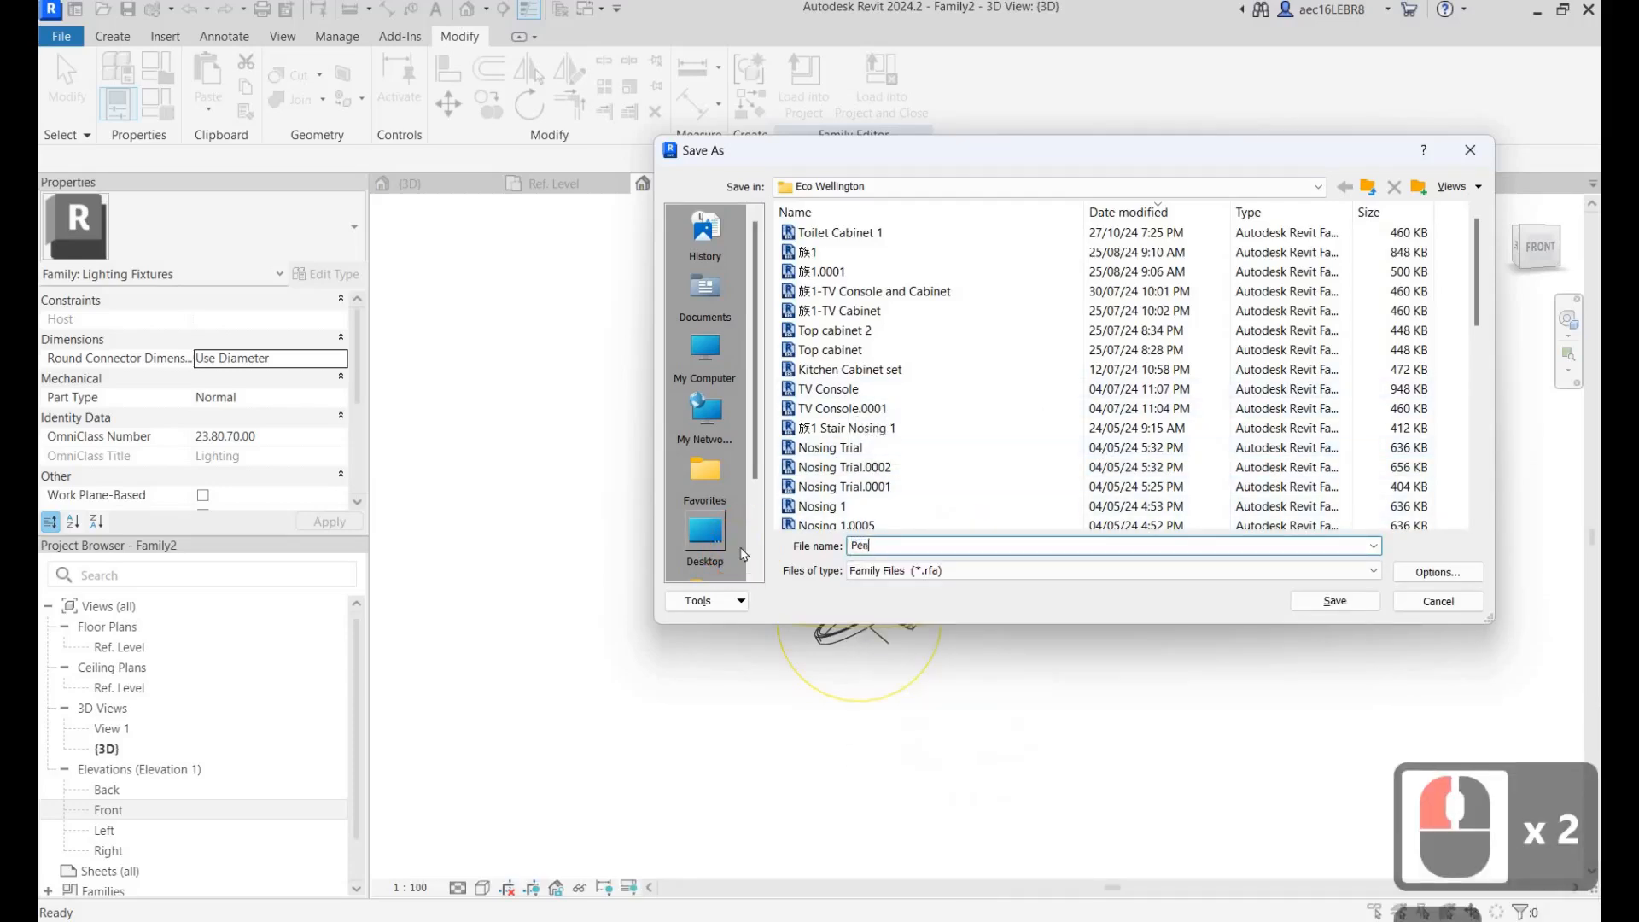
text(dant Light Li)
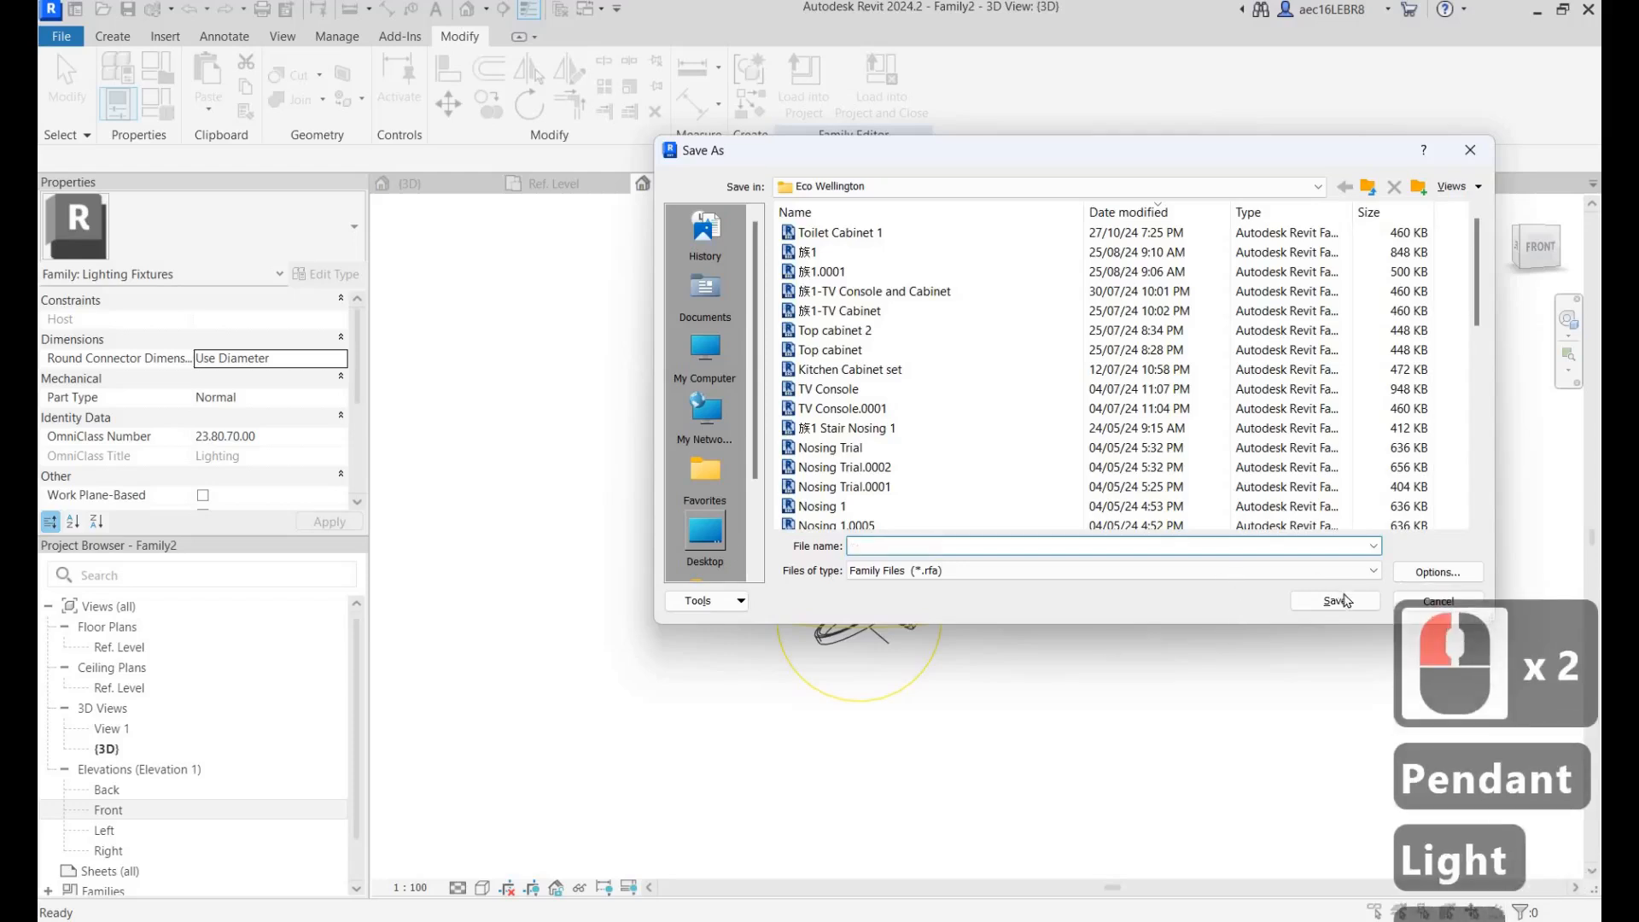
text(ving)
click(1337, 600)
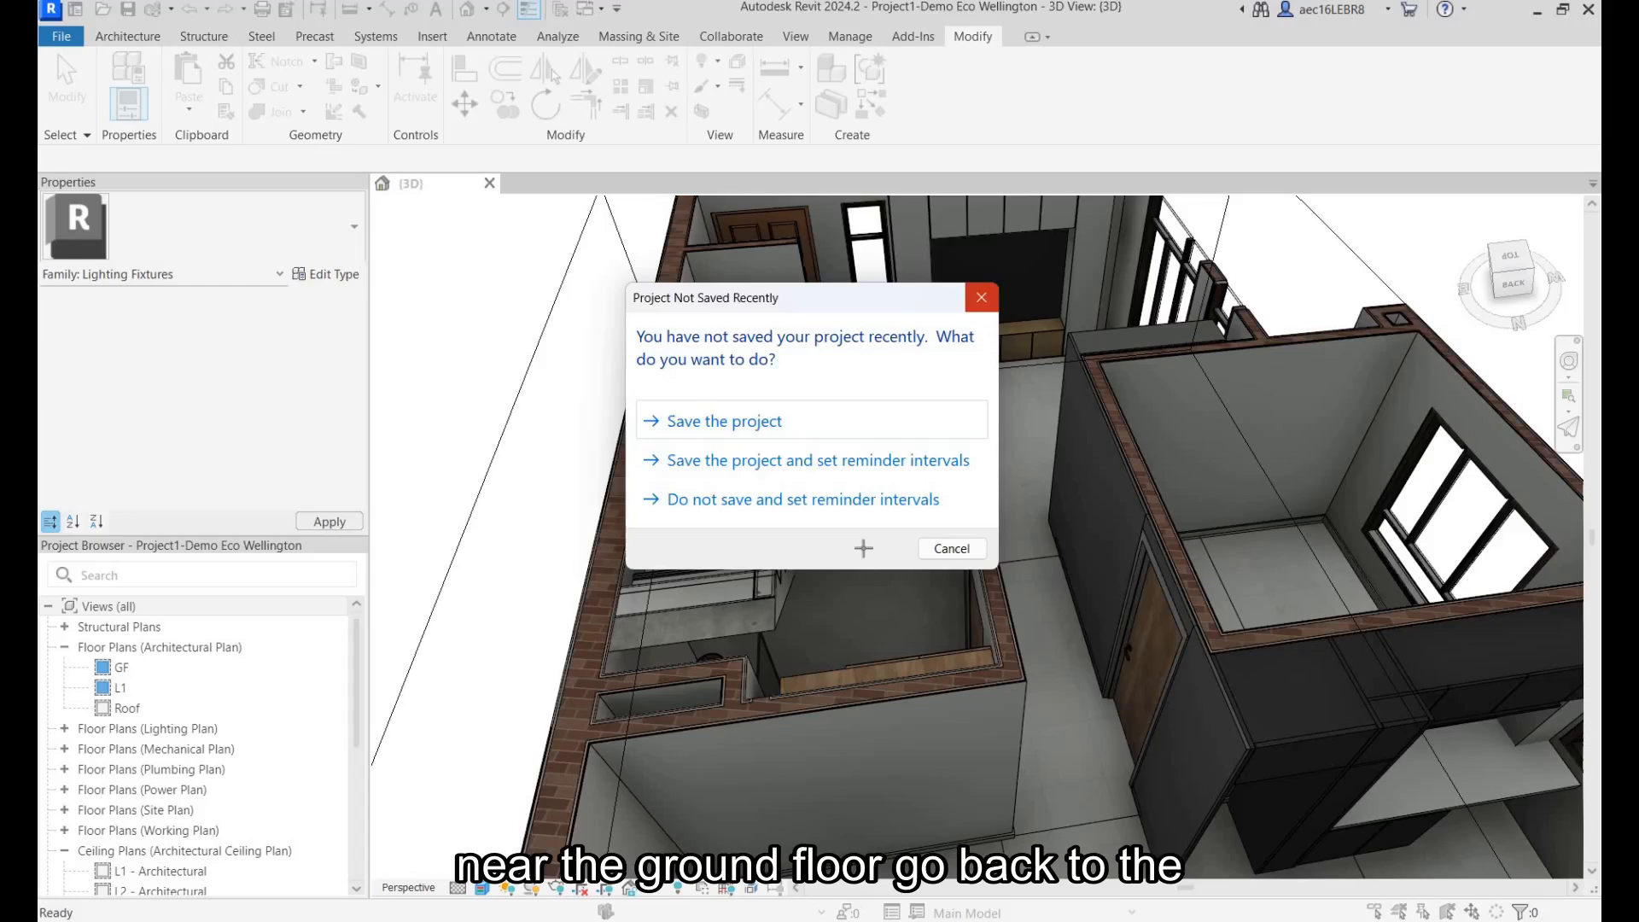
click(981, 297)
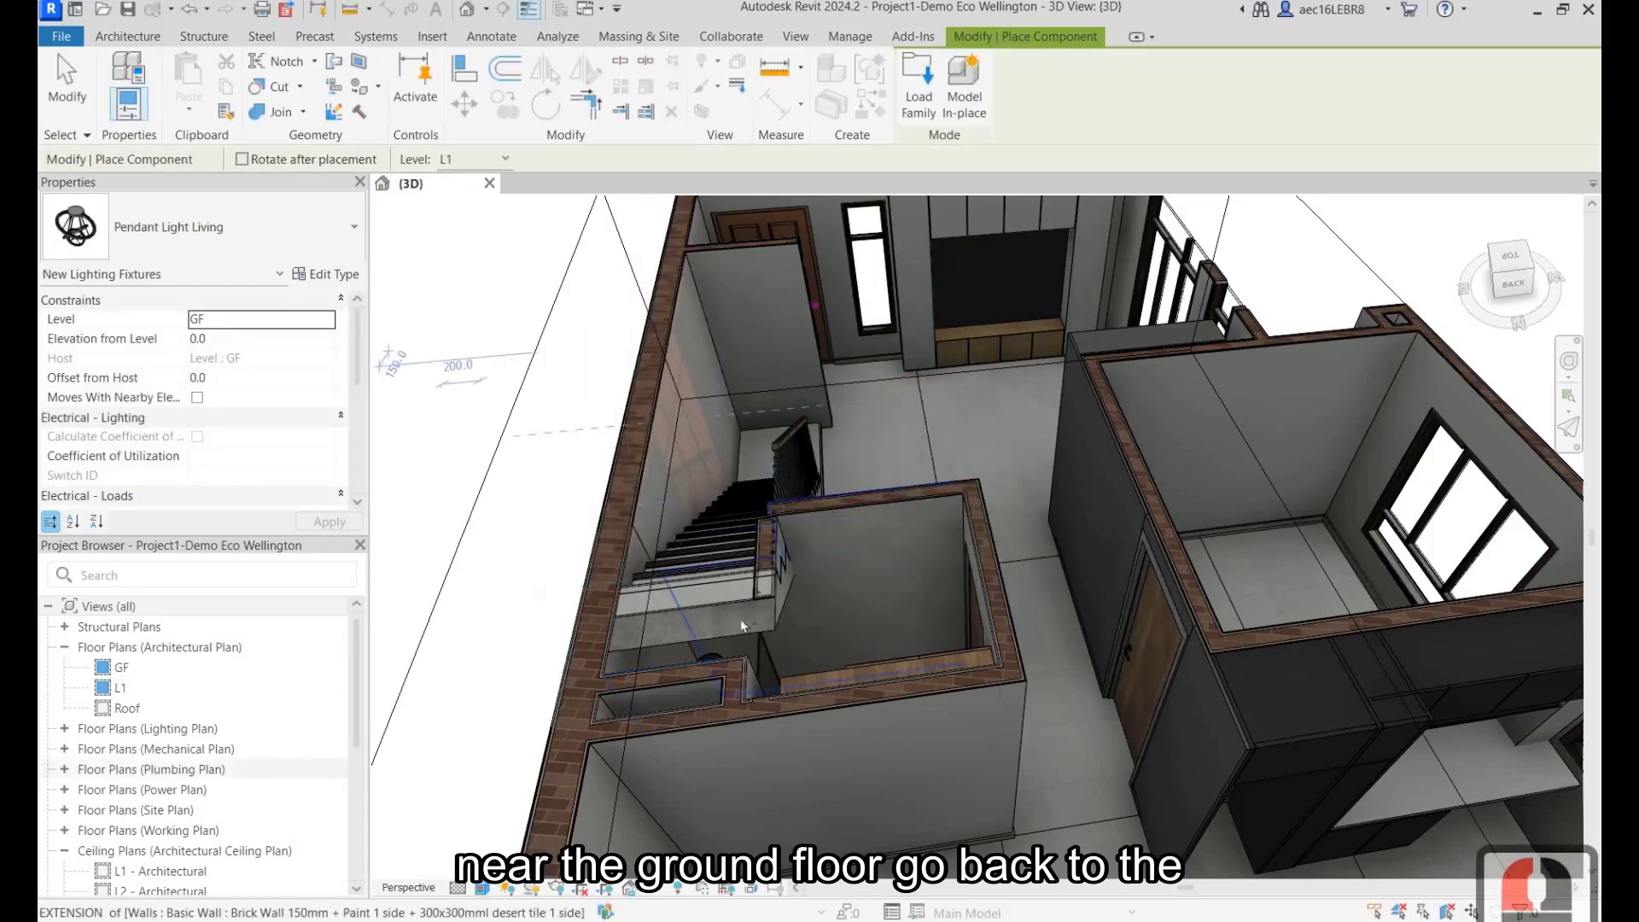
Place one Pendant Light Living fixture in the GF floor plan, centred over the living room coffee table.
double_click(122, 667)
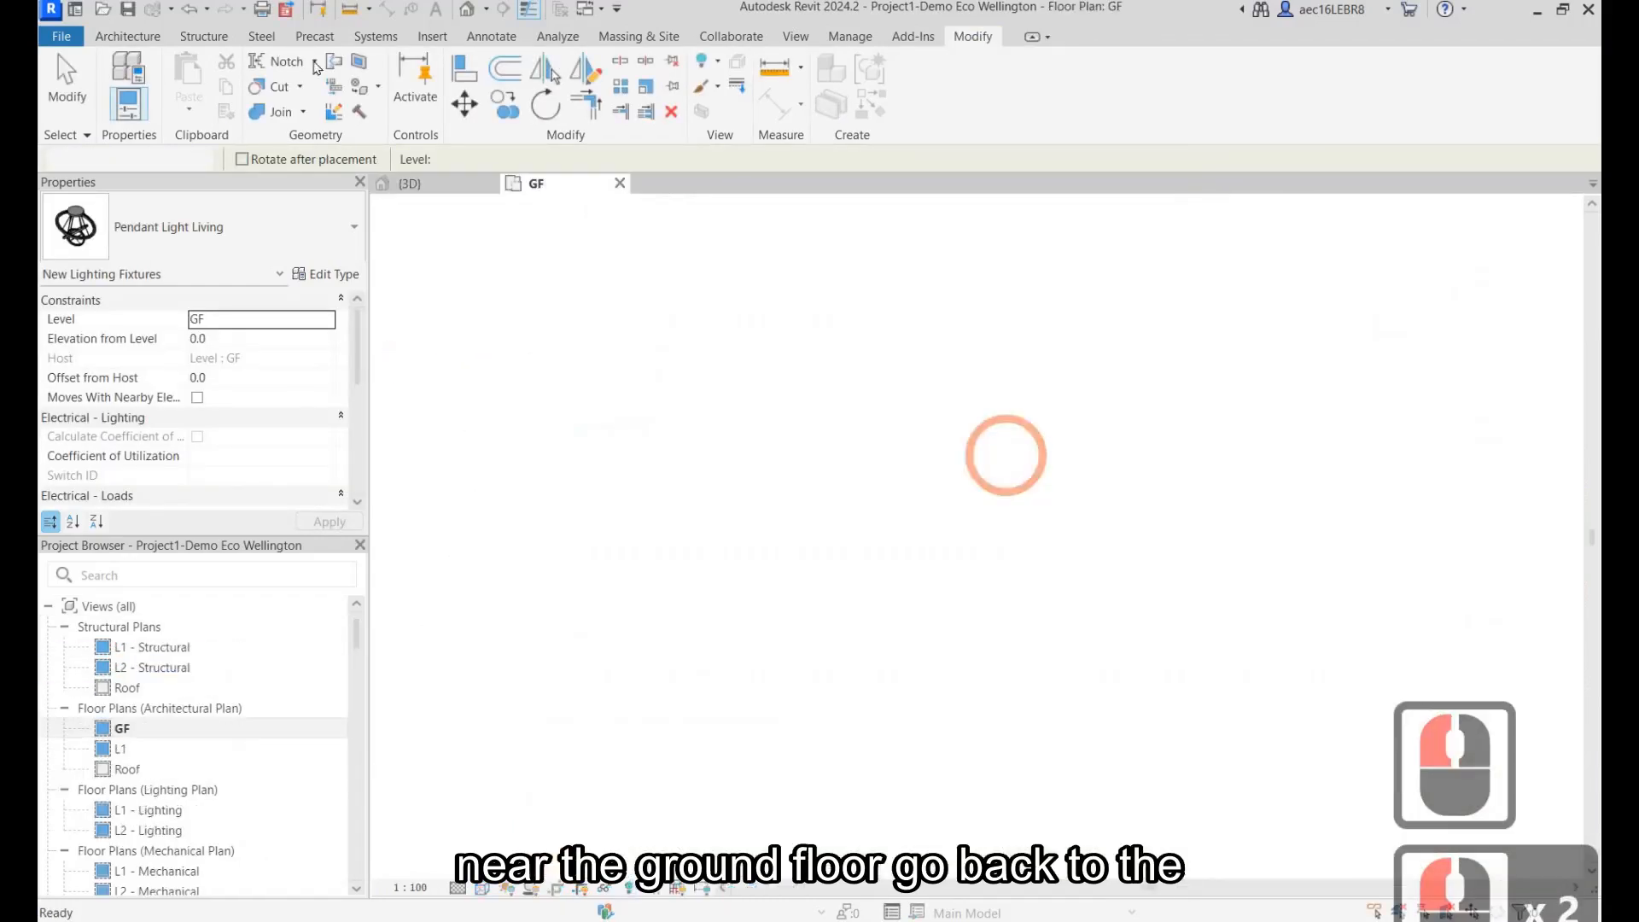
click(370, 36)
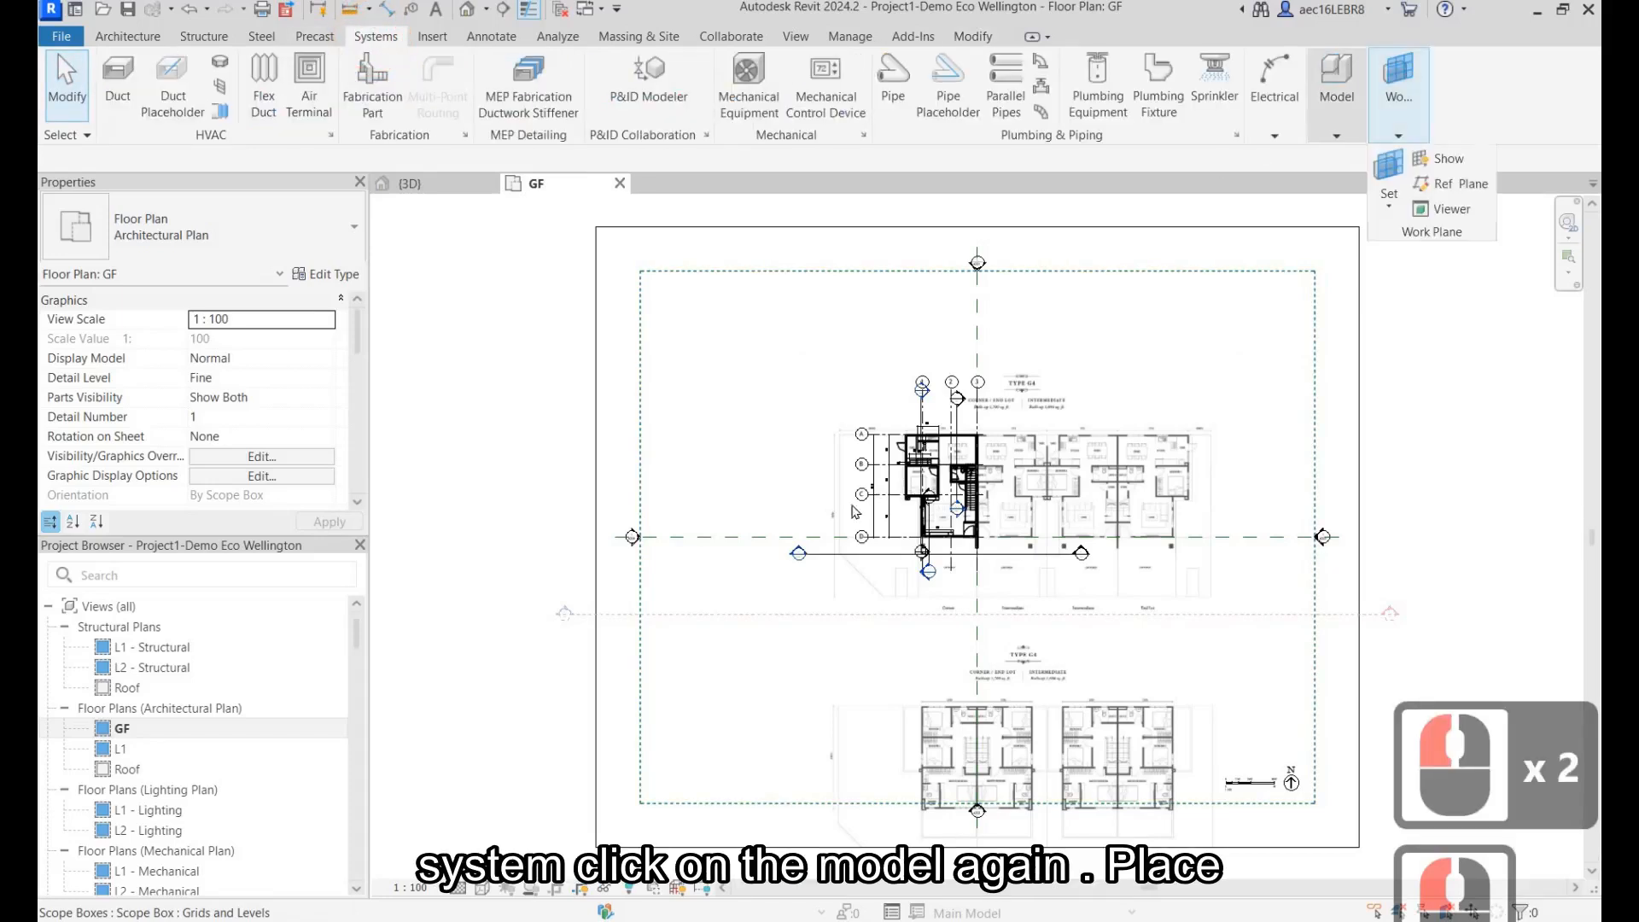
click(1337, 81)
click(1351, 166)
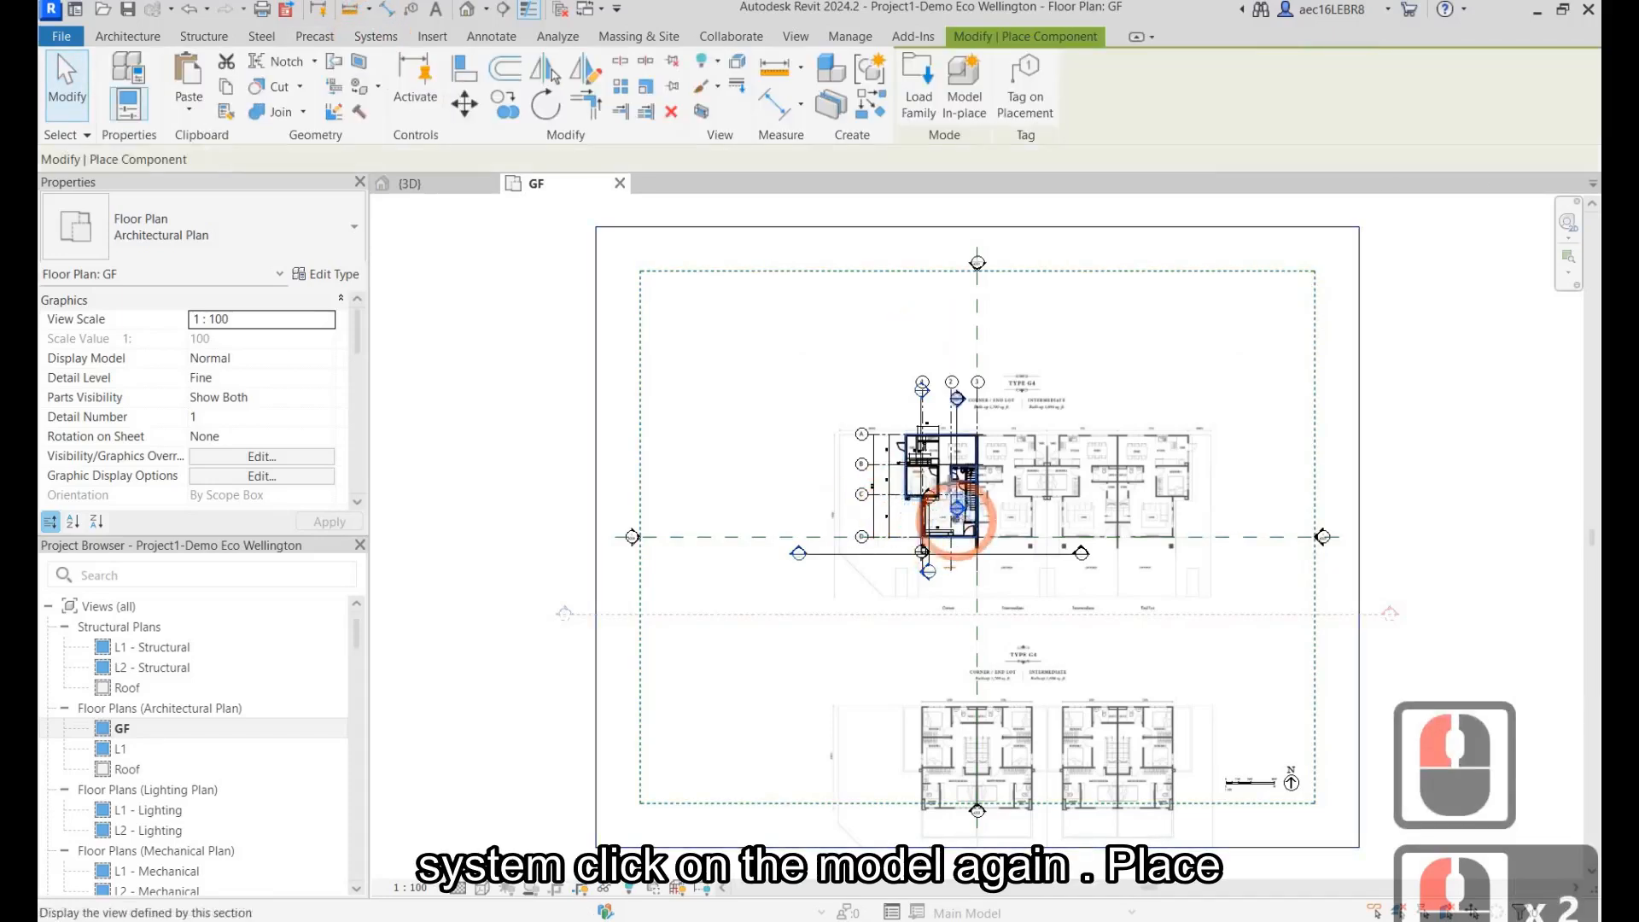
scroll(935, 519, up, 15)
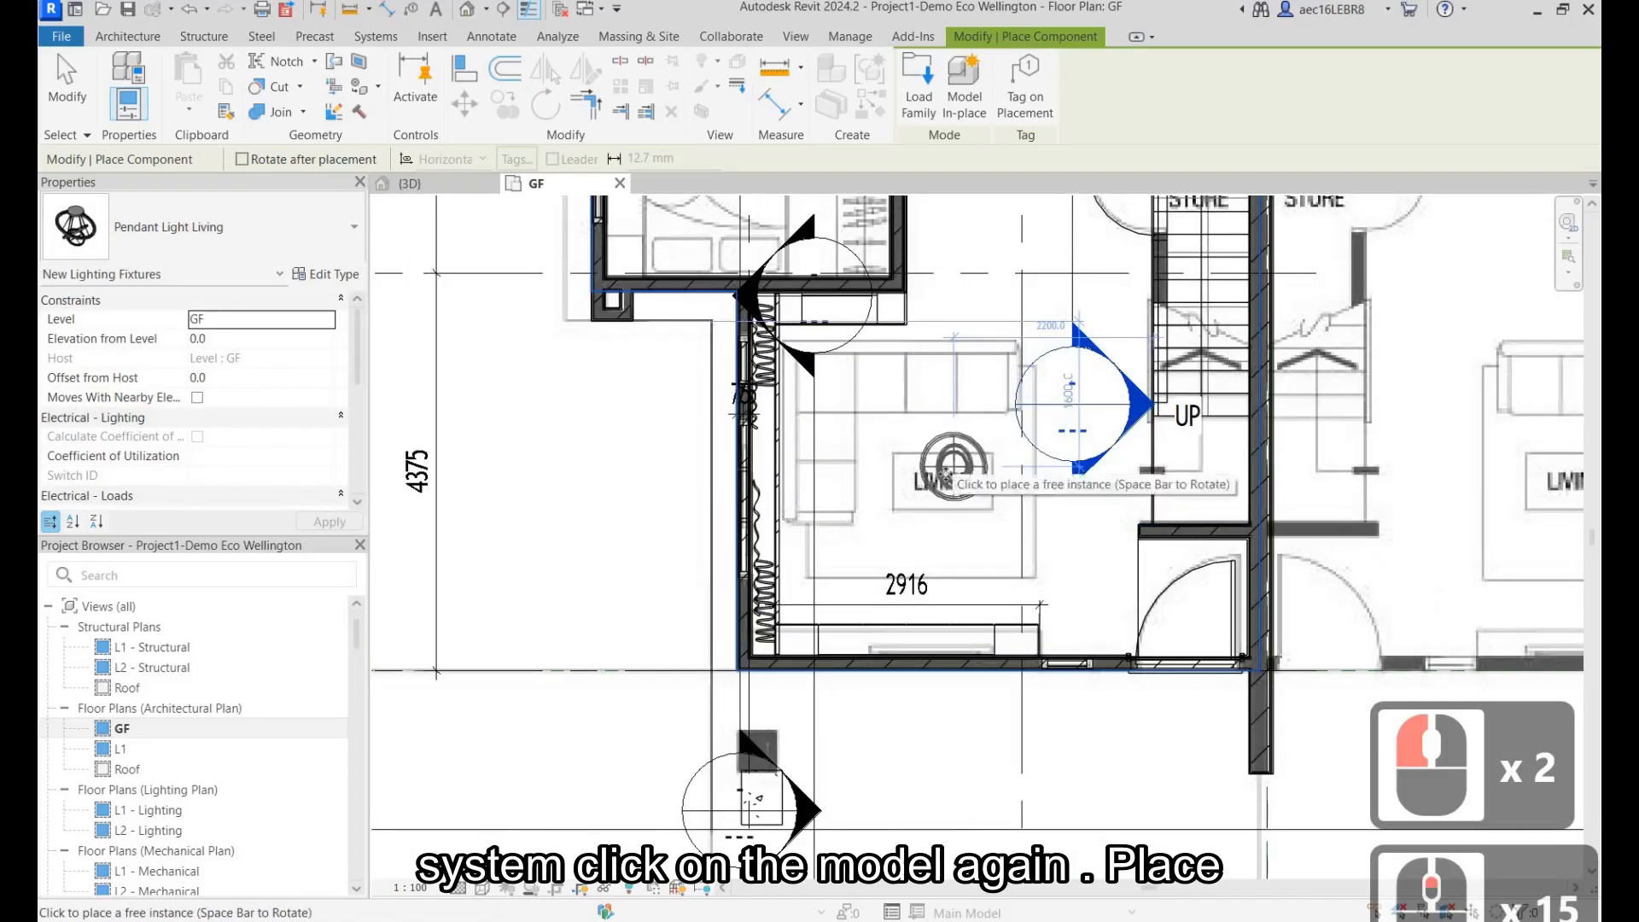
key(Escape)
key(Escape)
Move the Section 4 line to the window side of the living room pendant and open its section view.
click(1073, 249)
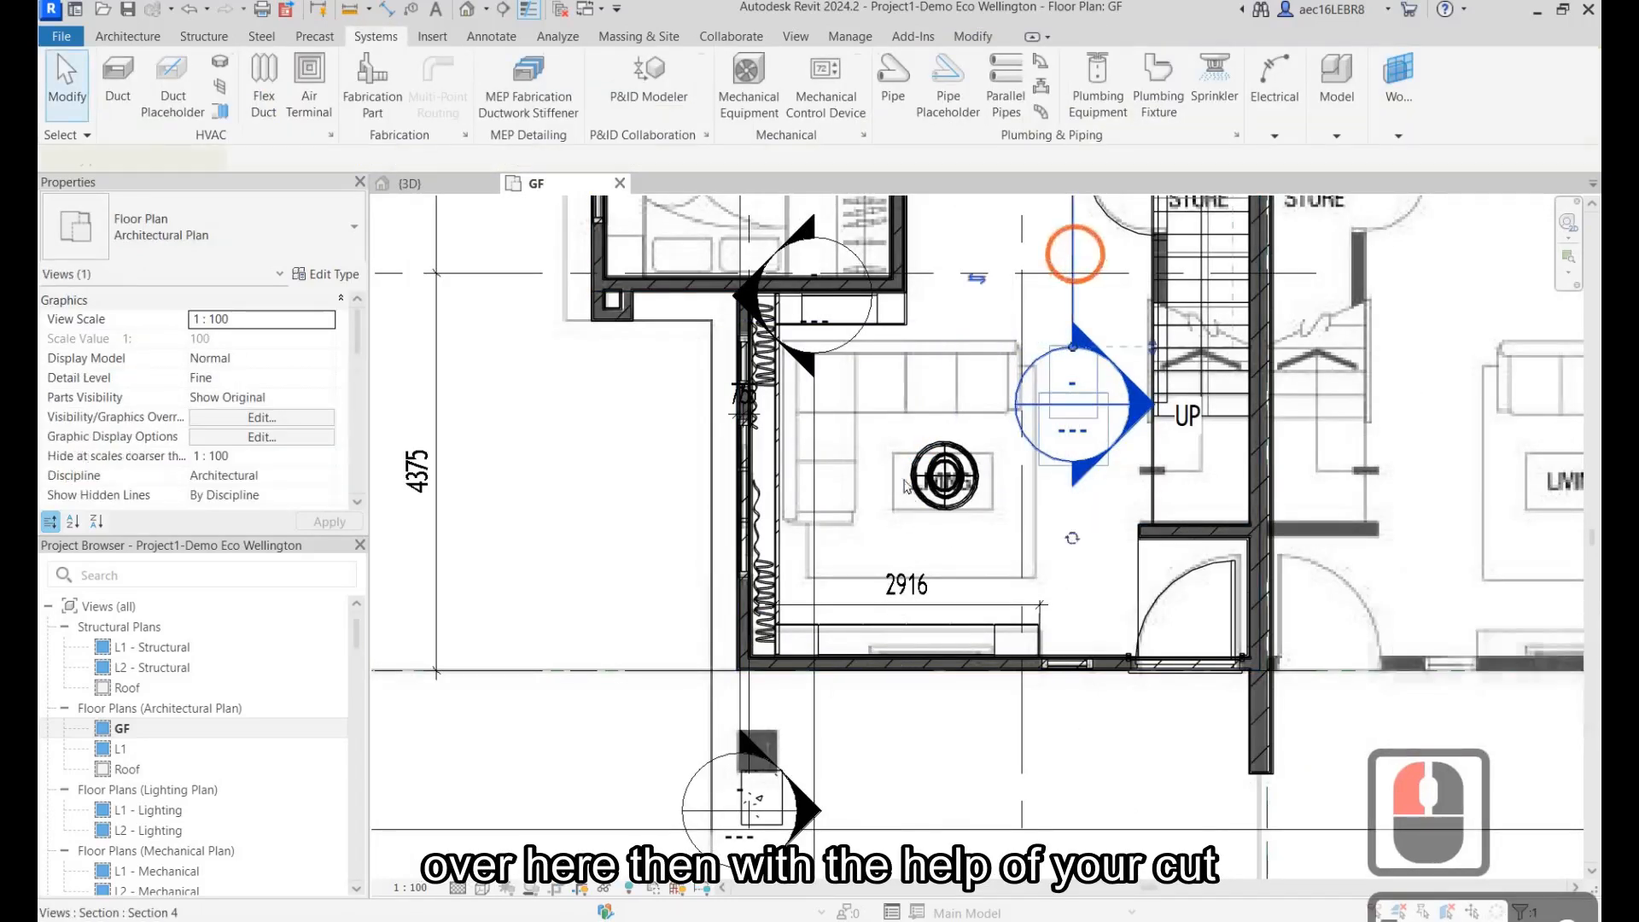
click(888, 586)
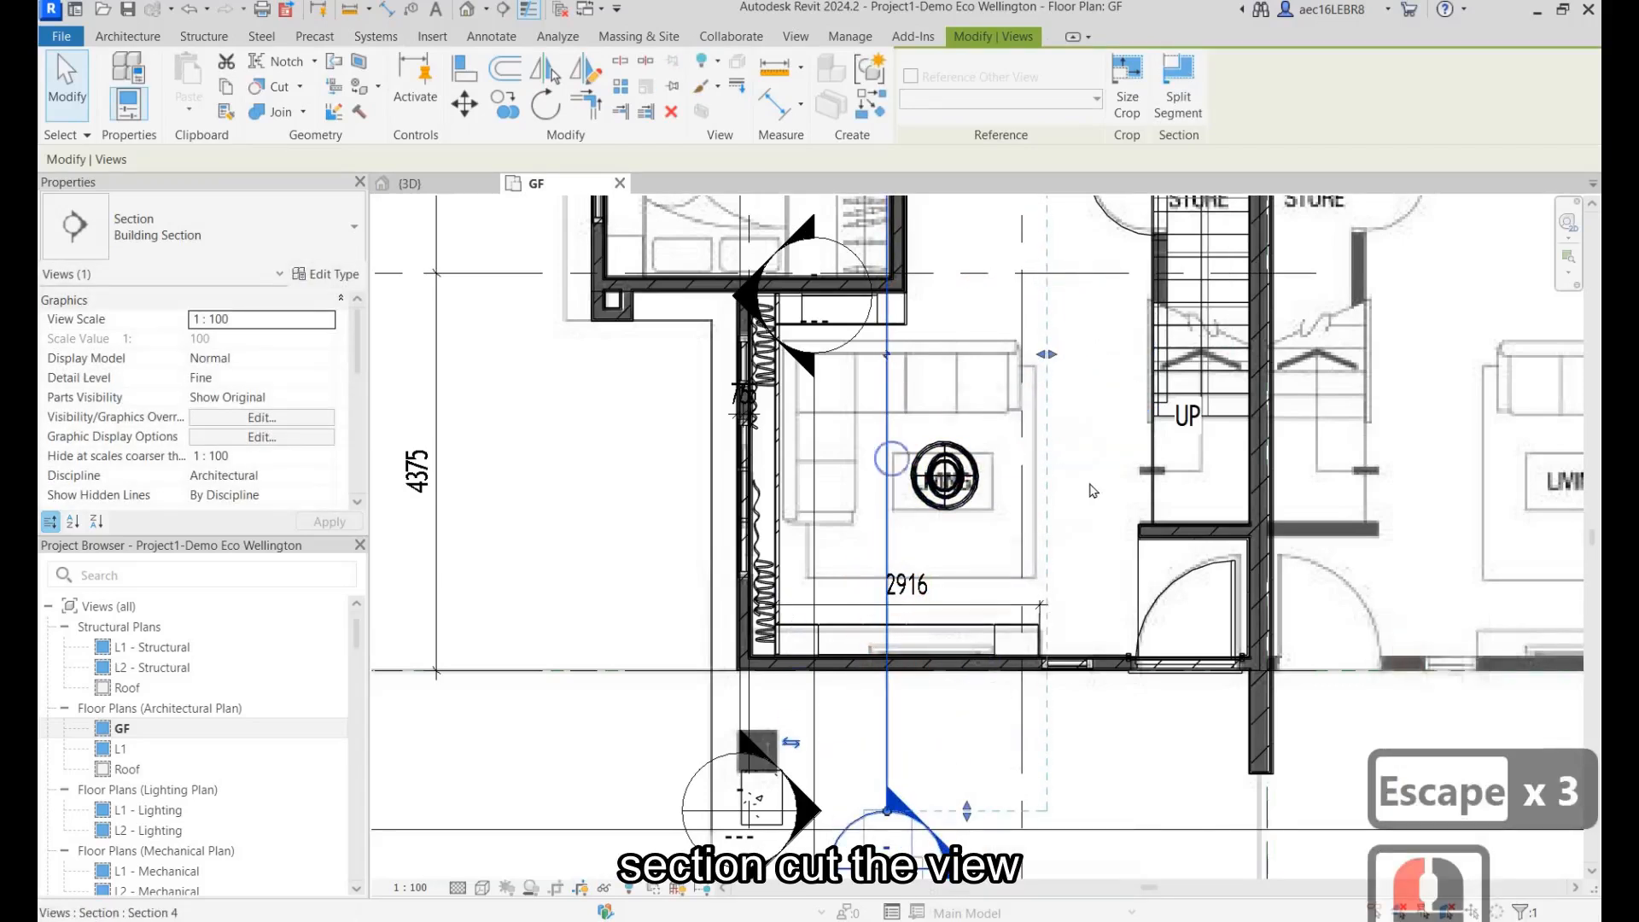
right_click(961, 414)
click(1089, 484)
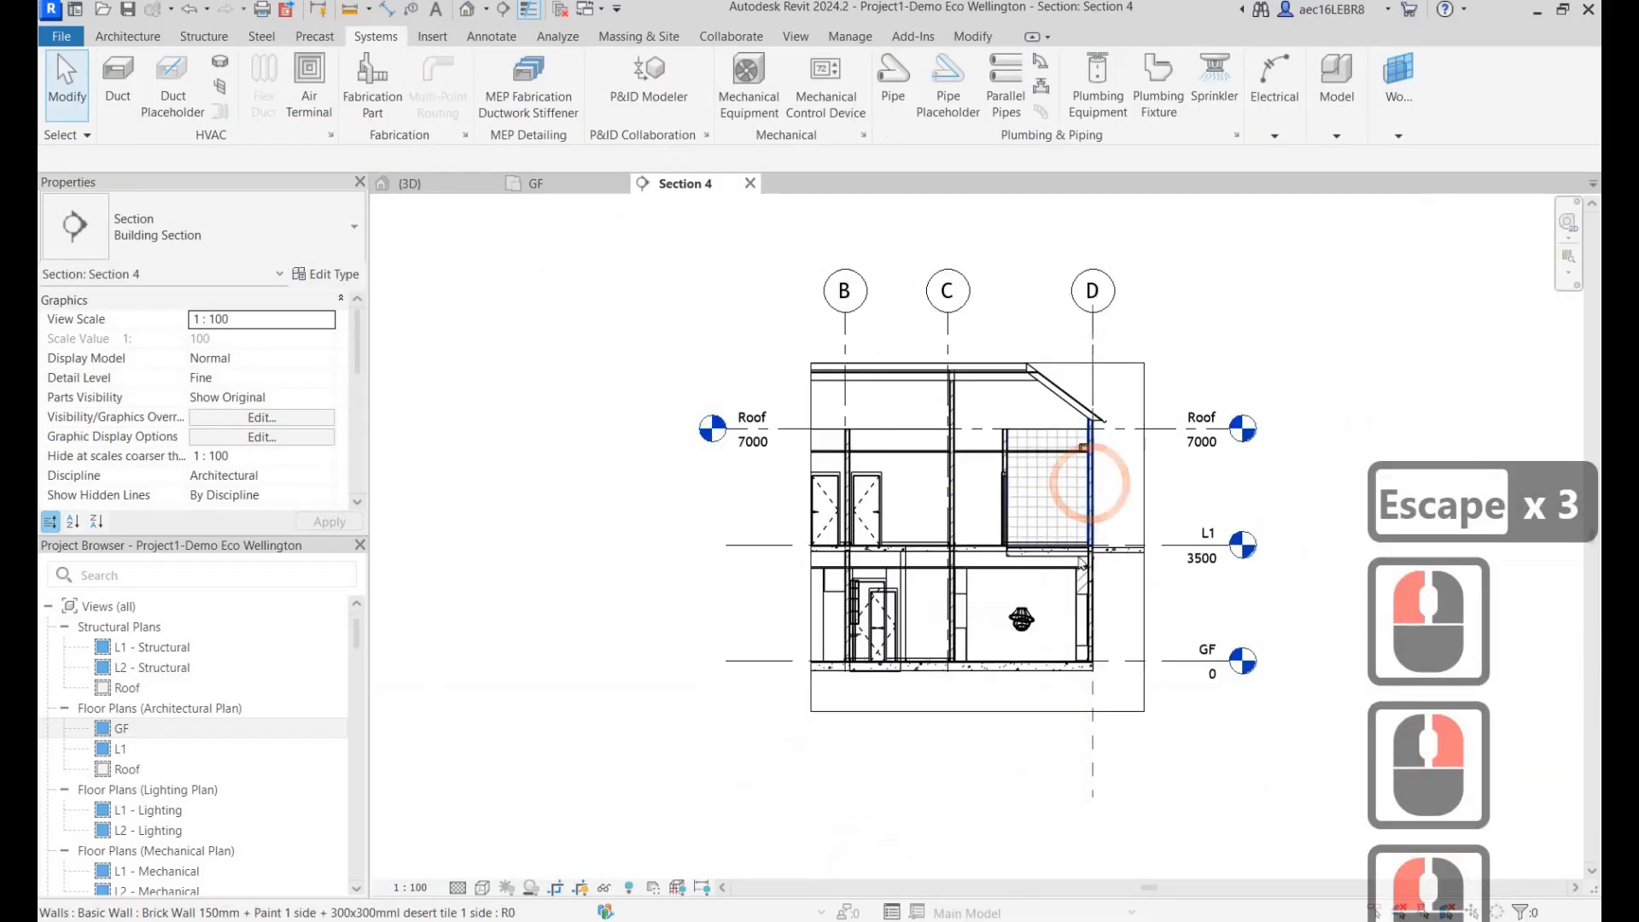
Move the pendant vertically from the top centre of its canopy up to the underside of the ground floor plaster ceiling.
scroll(1029, 516, up, 5)
click(465, 104)
scroll(1017, 624, up, 6)
scroll(1005, 605, up, 5)
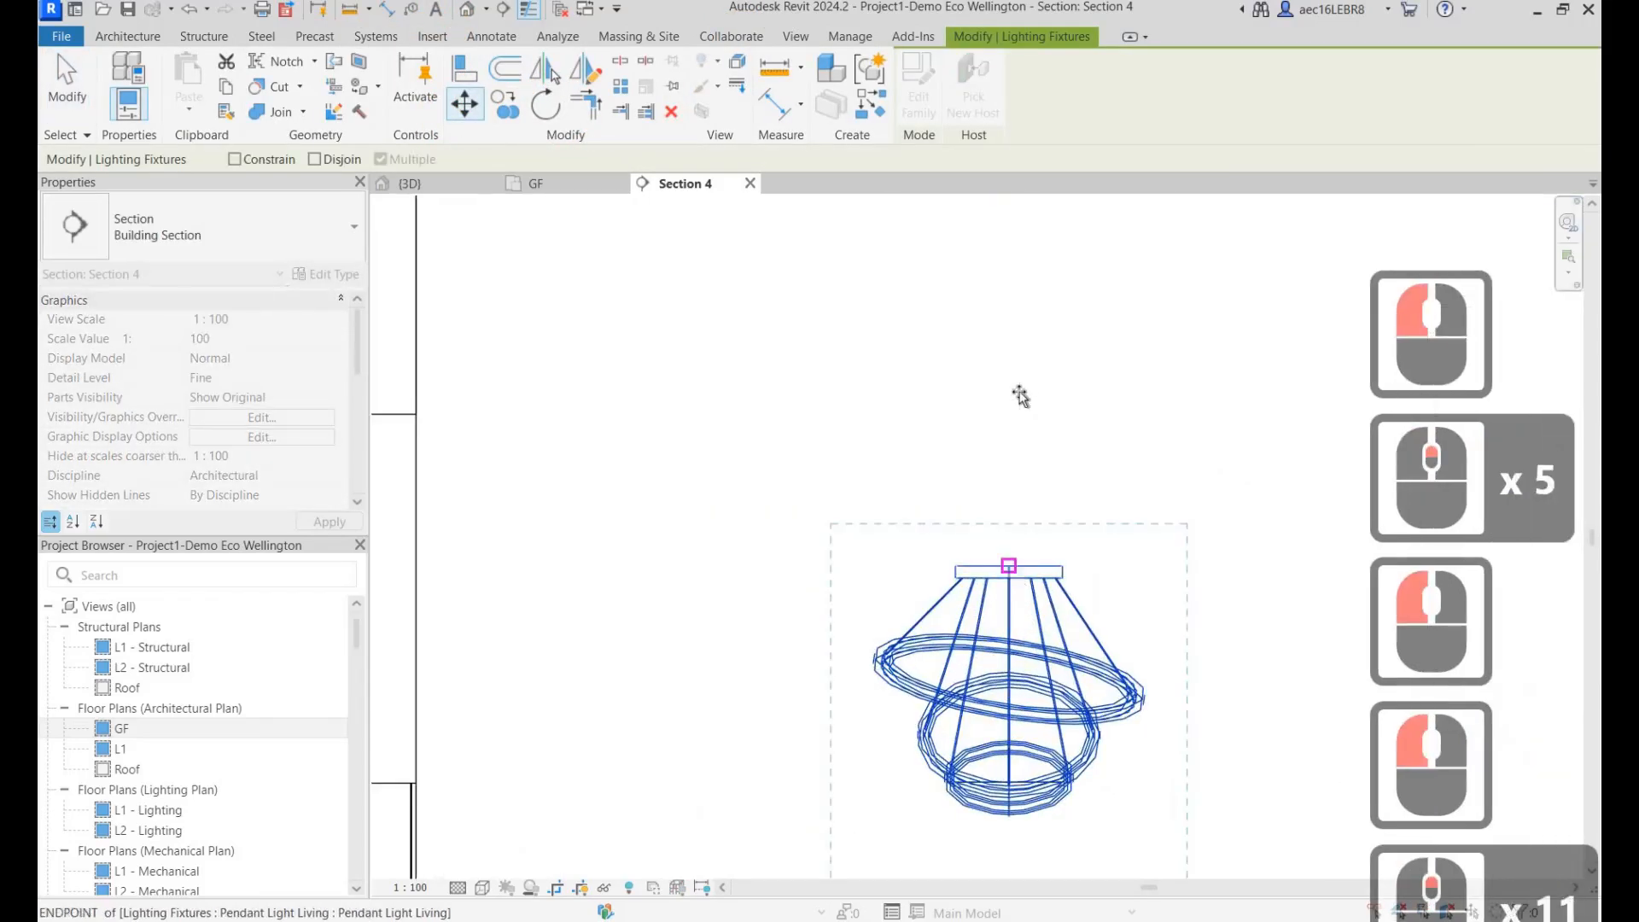
click(1012, 565)
scroll(1014, 566, down, 6)
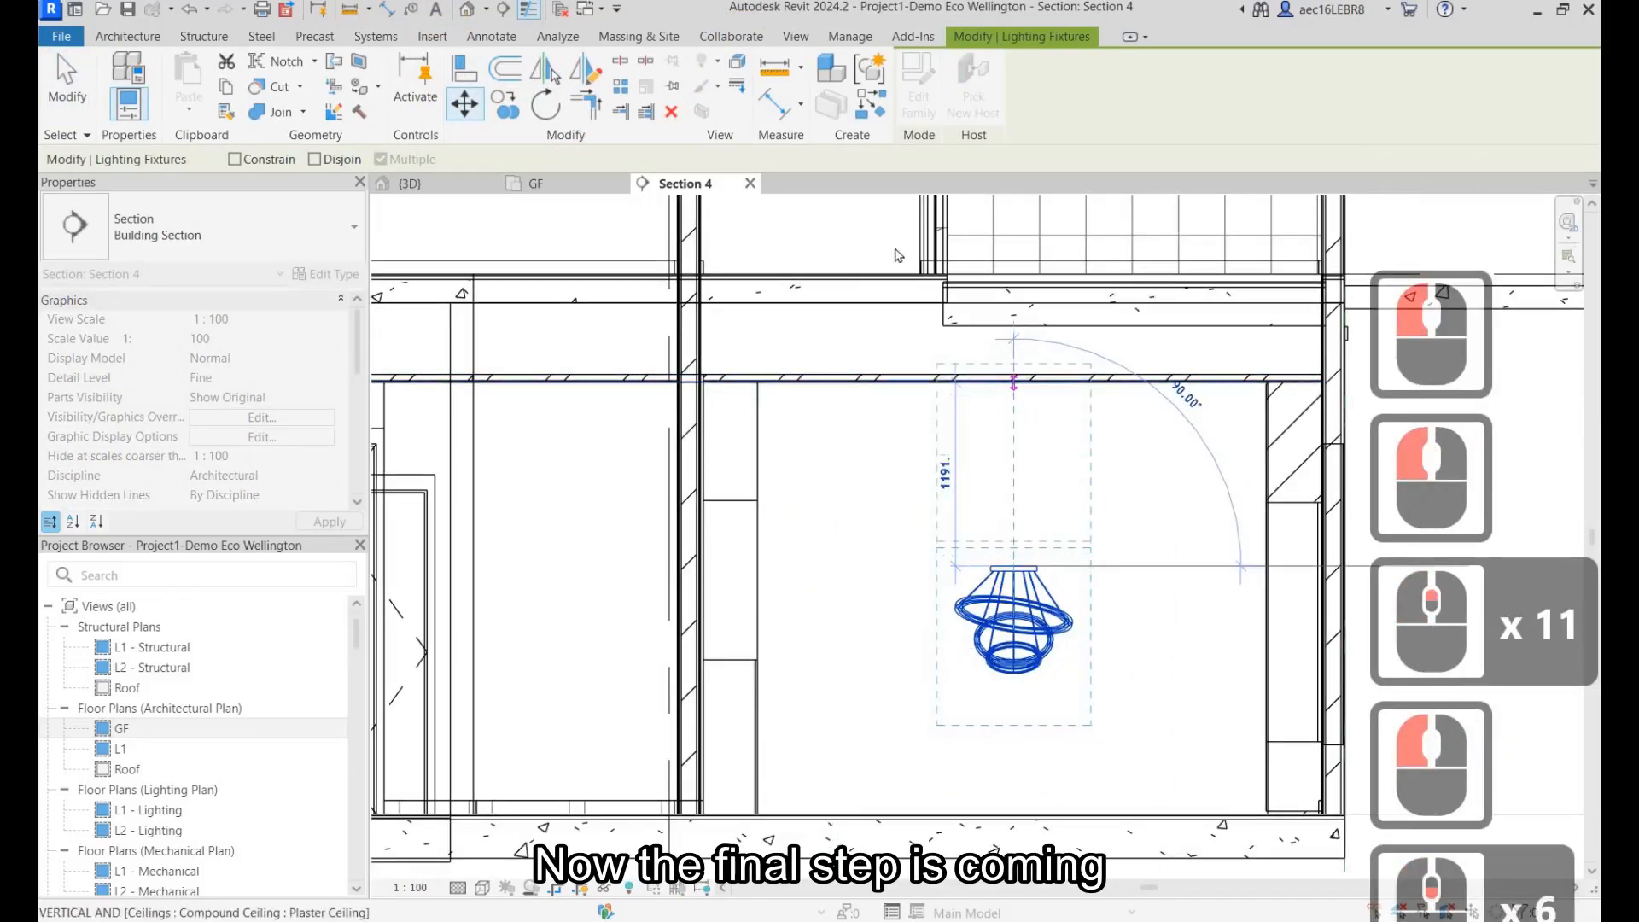
click(1014, 381)
key(Escape)
Assign the Gold chrome material to the pendant type's Golden ring parameter.
click(1037, 434)
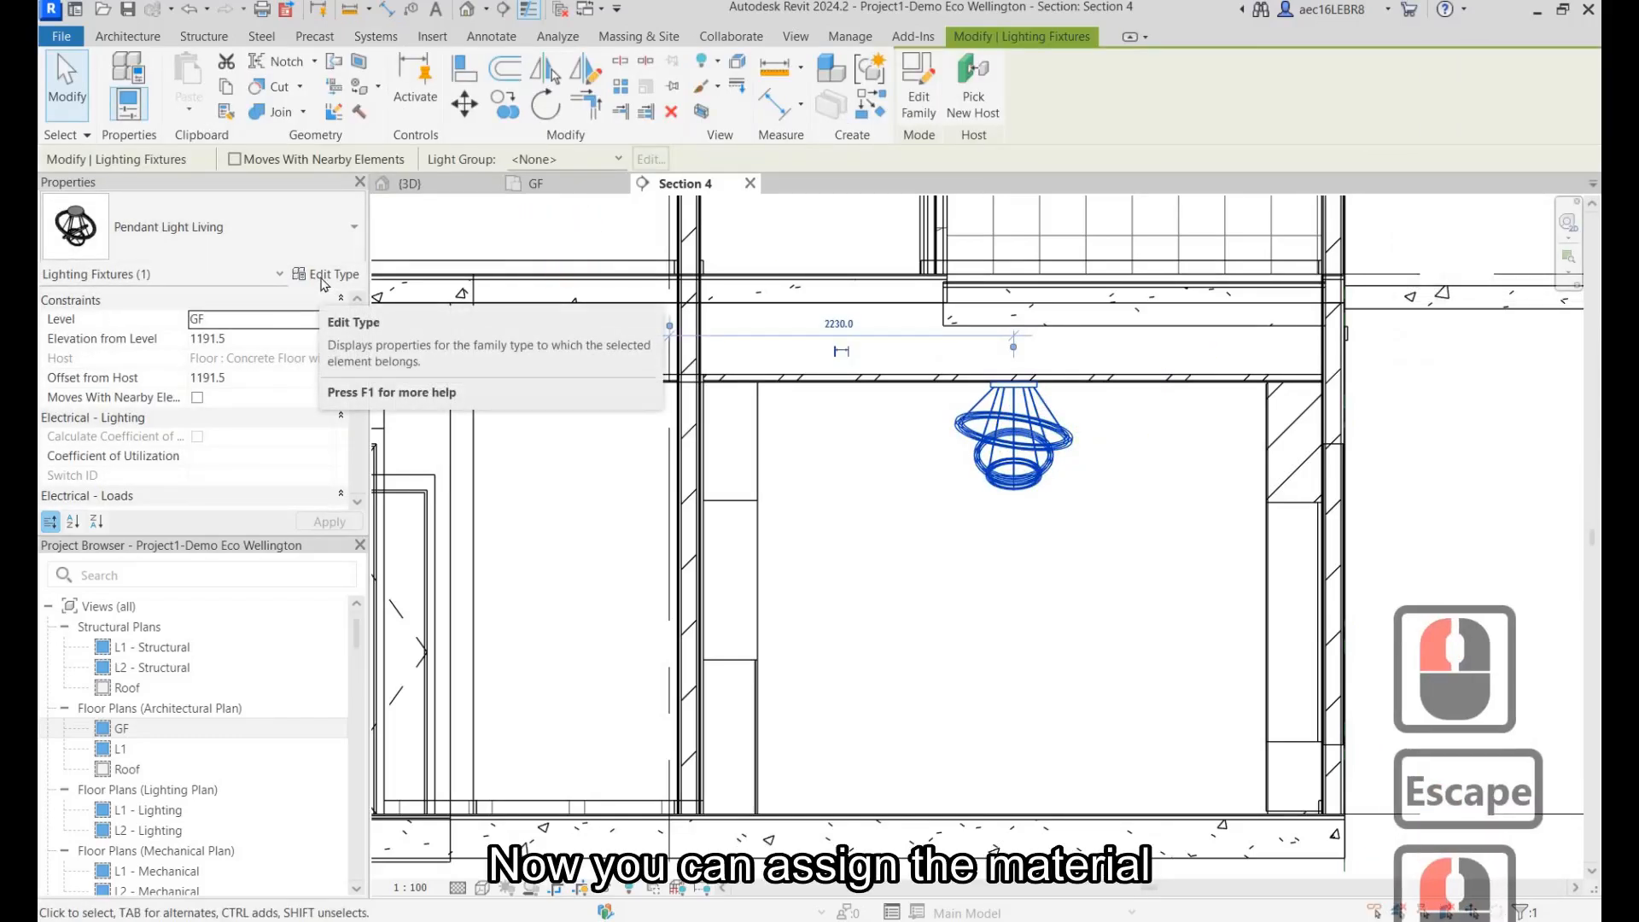
click(323, 277)
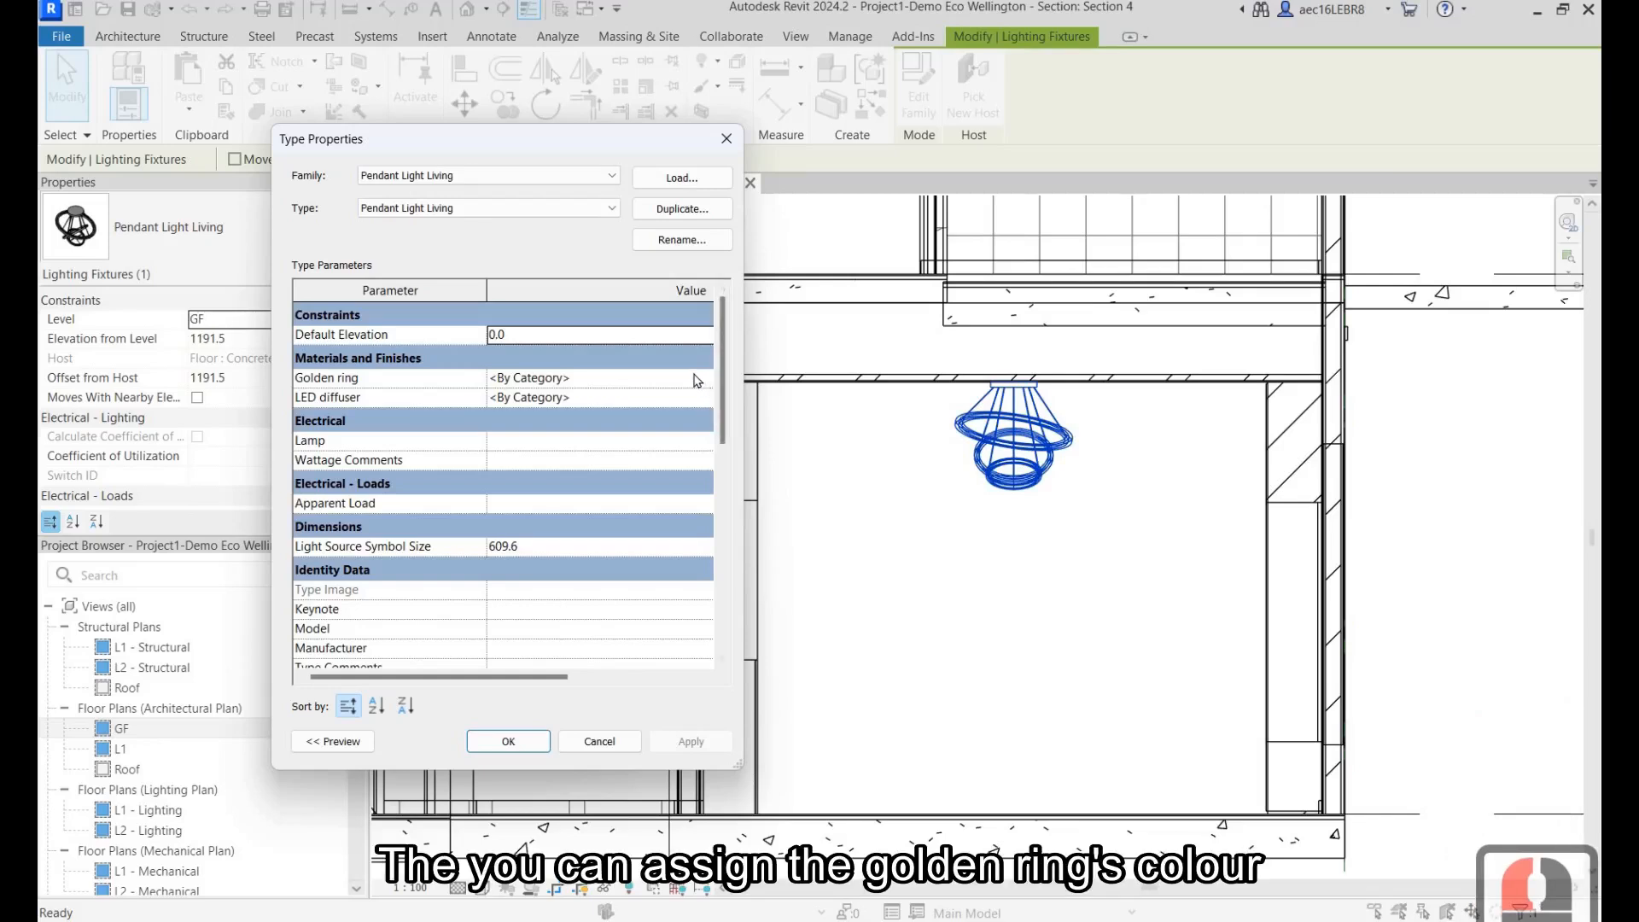
click(696, 380)
click(694, 373)
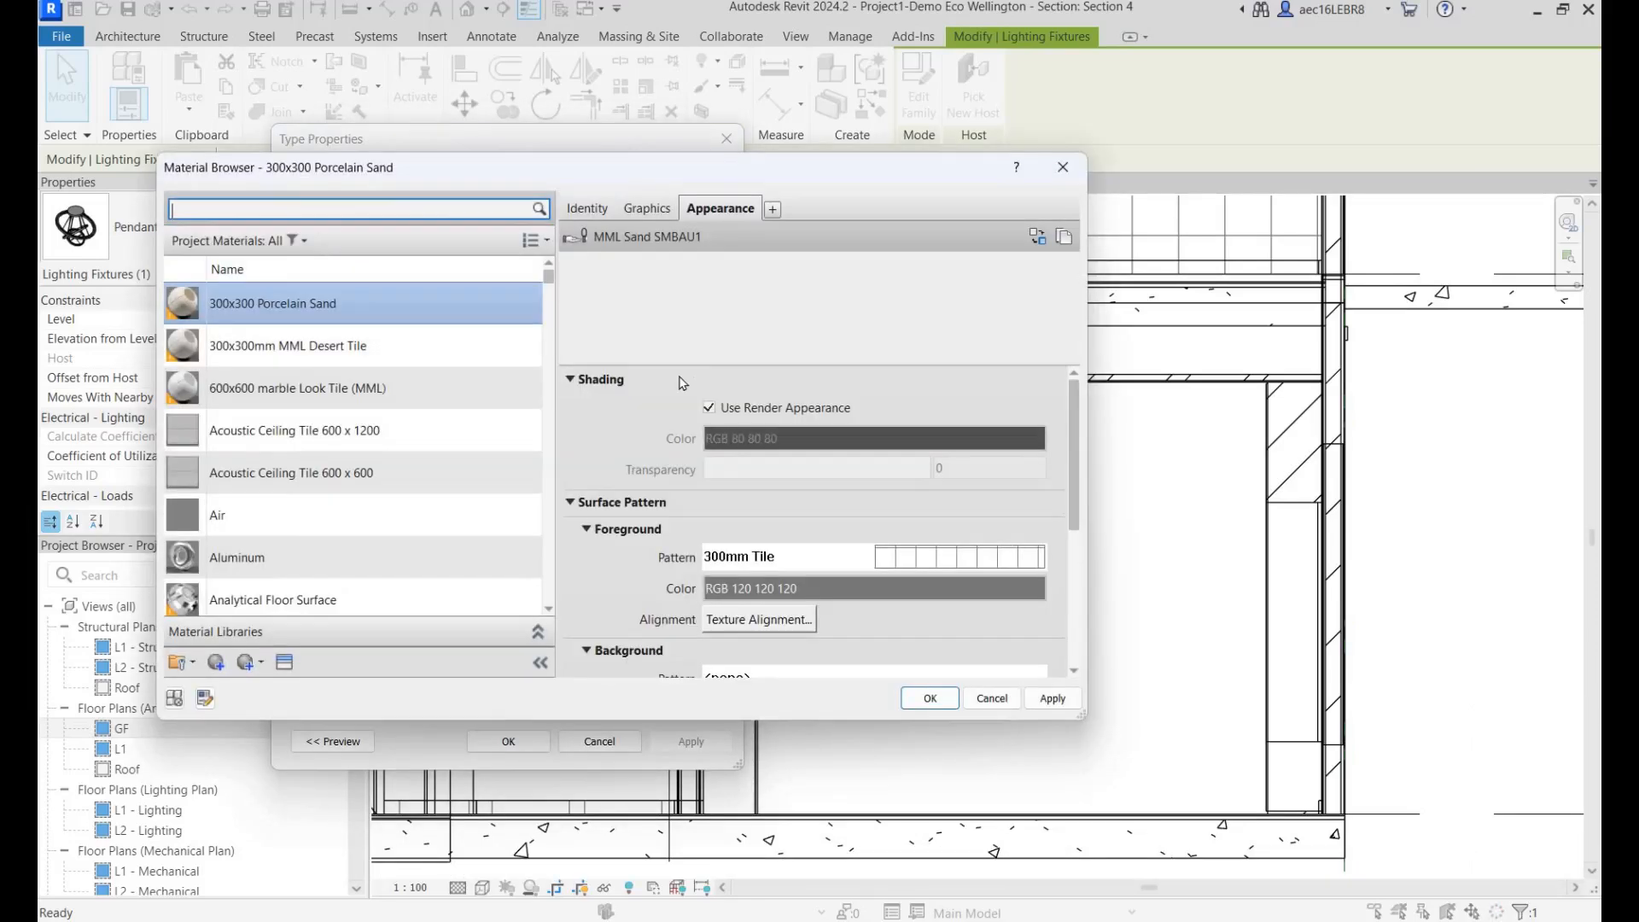
click(382, 211)
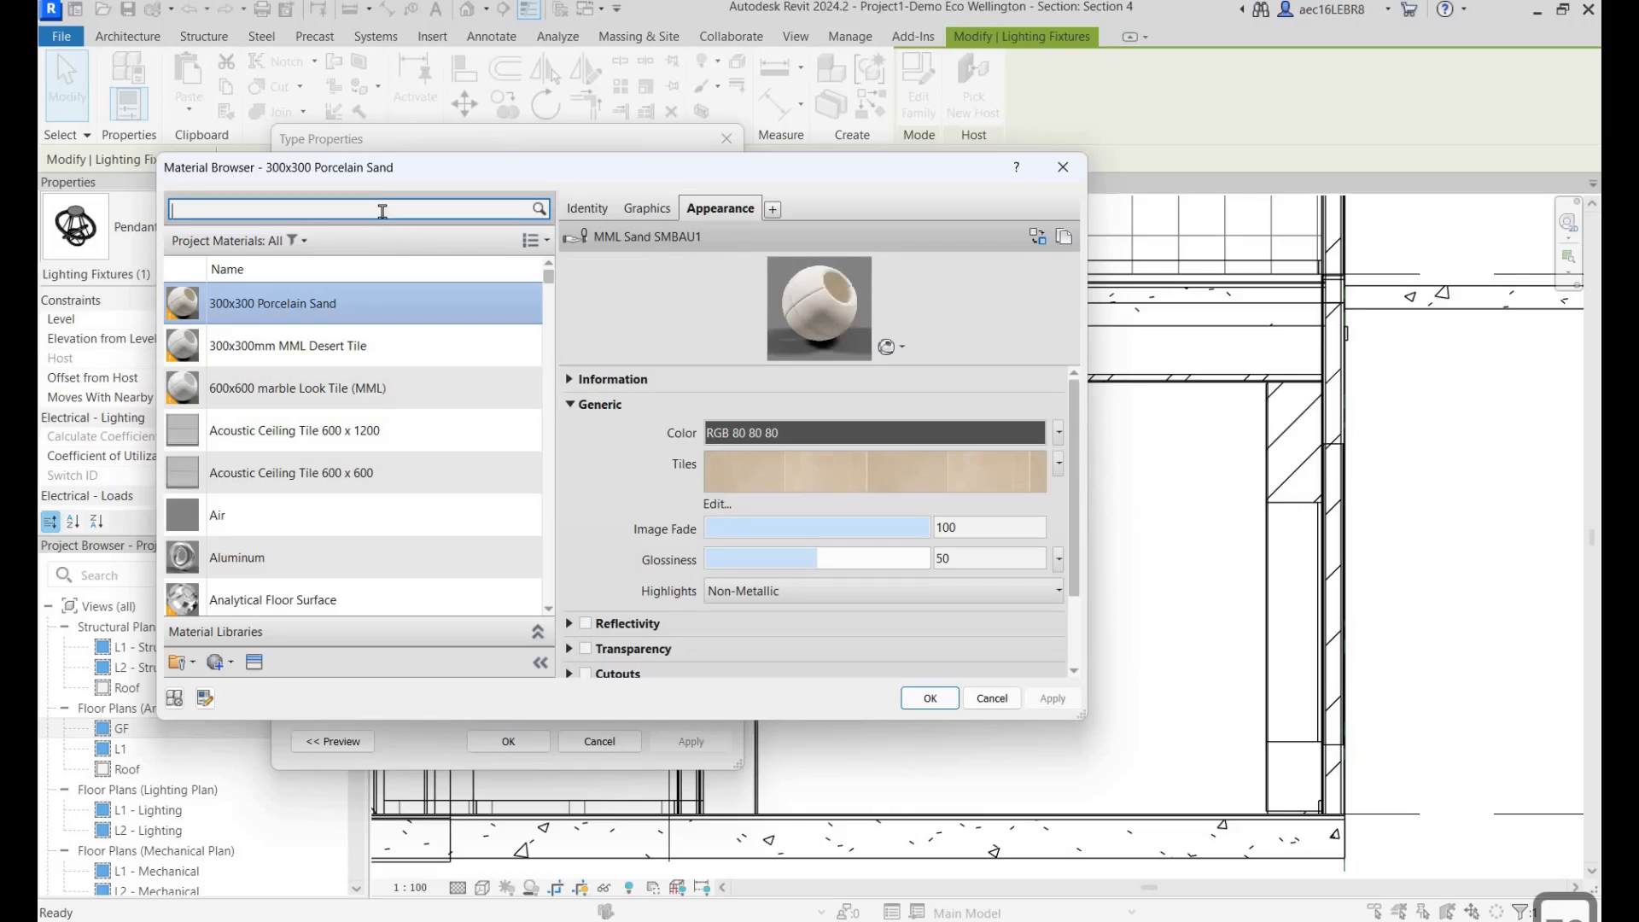
click(382, 212)
text(gold)
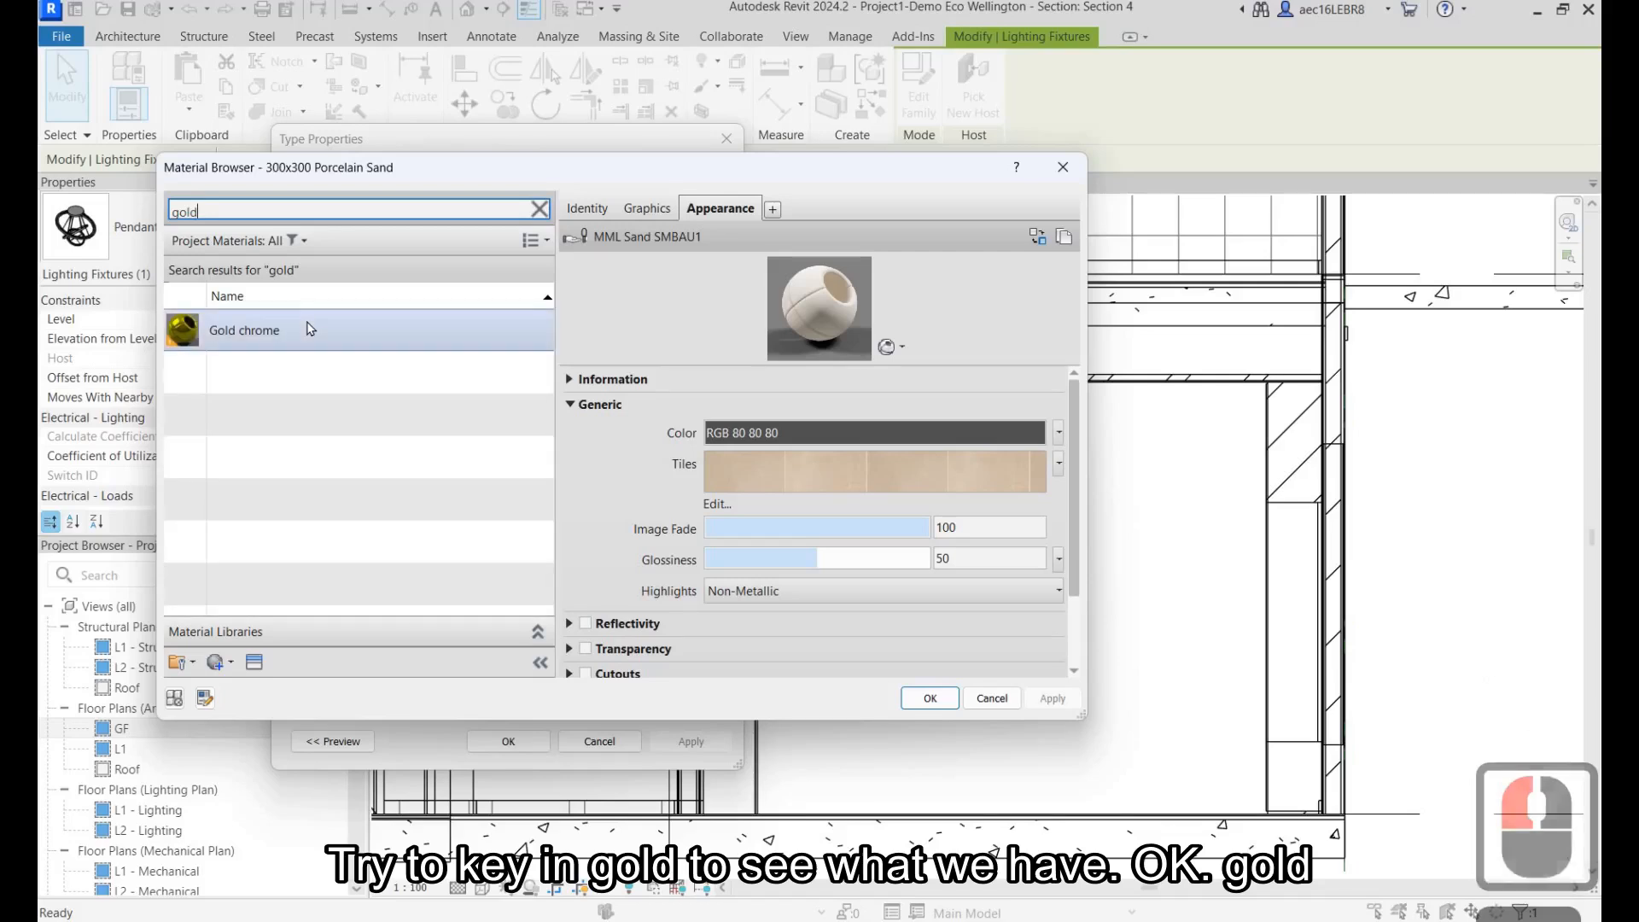
click(307, 324)
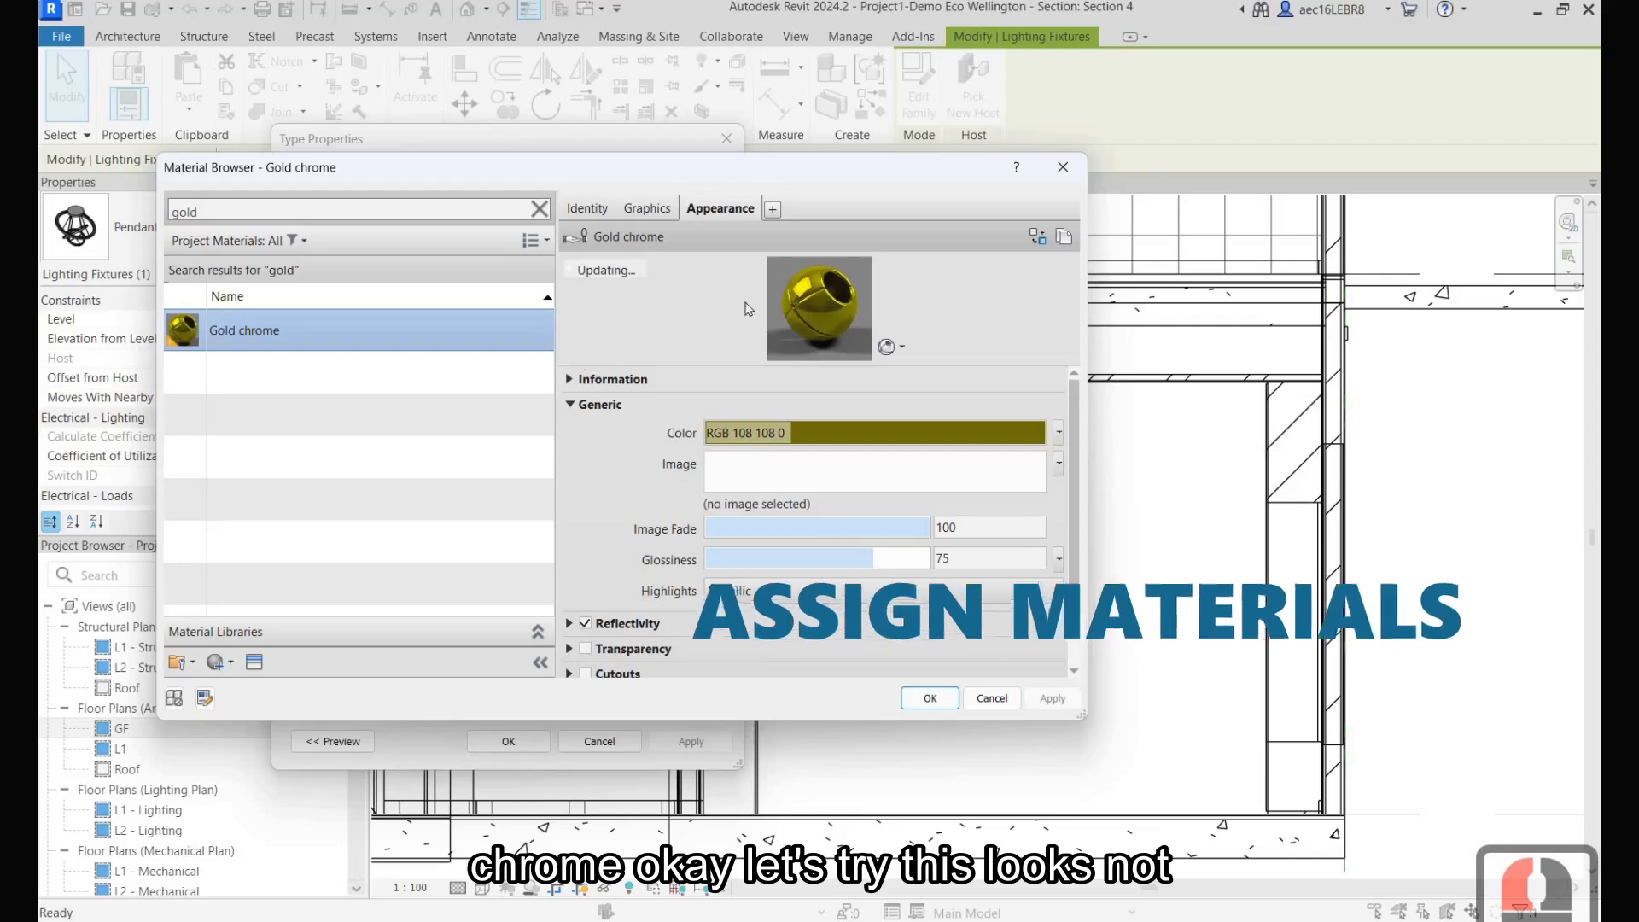
click(939, 702)
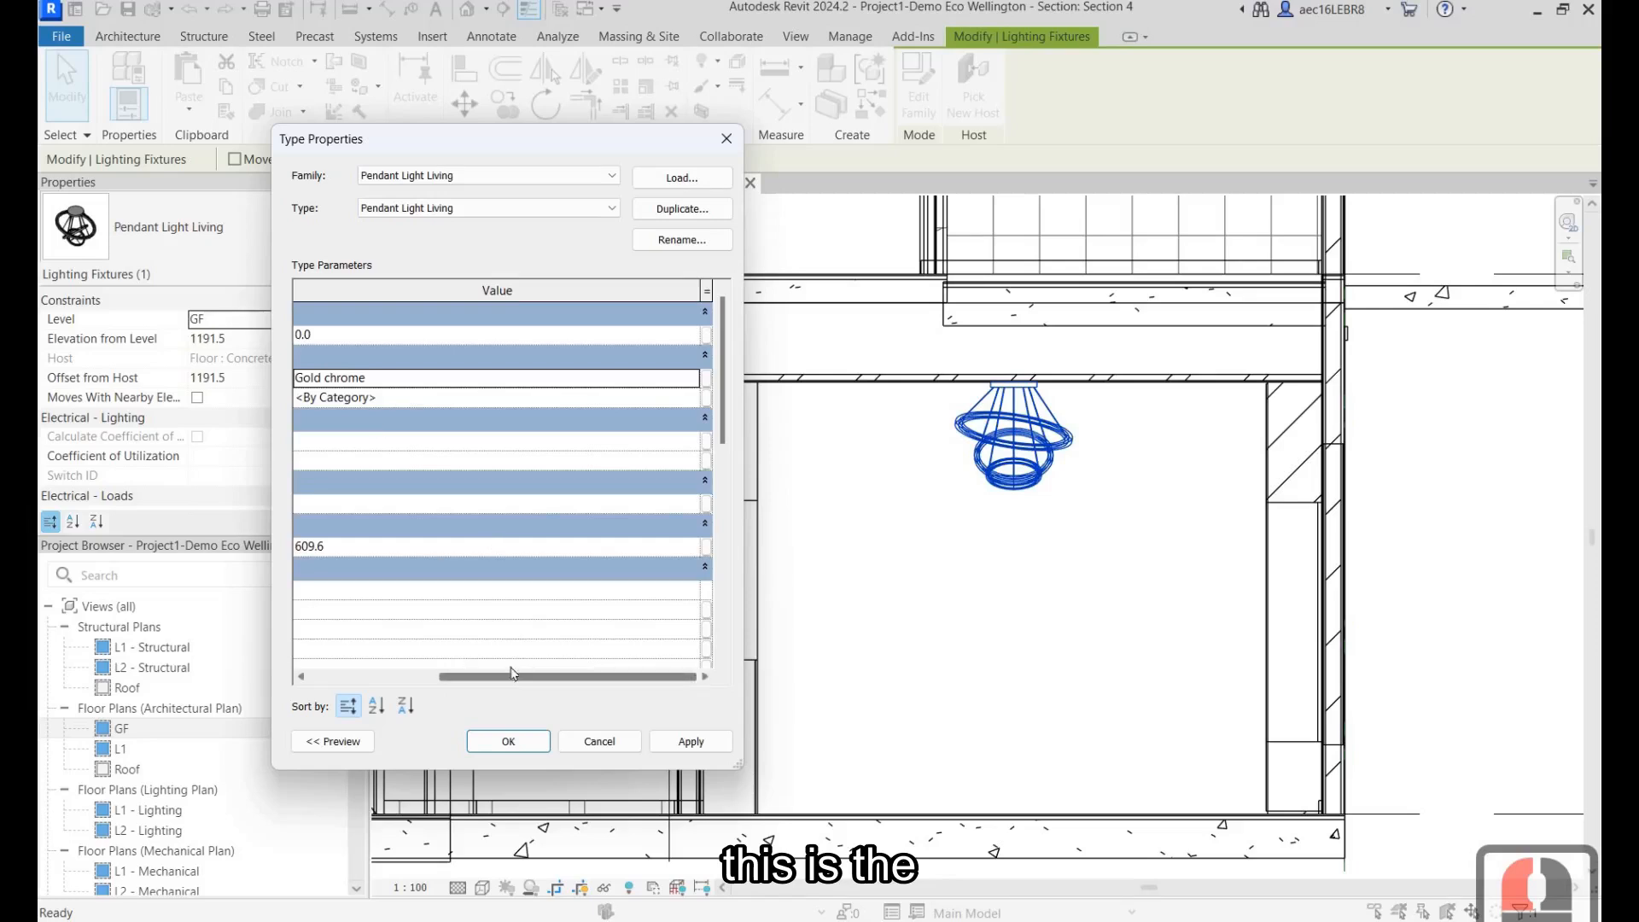
Assign the material Glass, White, High Luminance to the LED diffuser parameter, accept the type properties and deselect the pendant.
drag(513, 673, 329, 678)
click(384, 391)
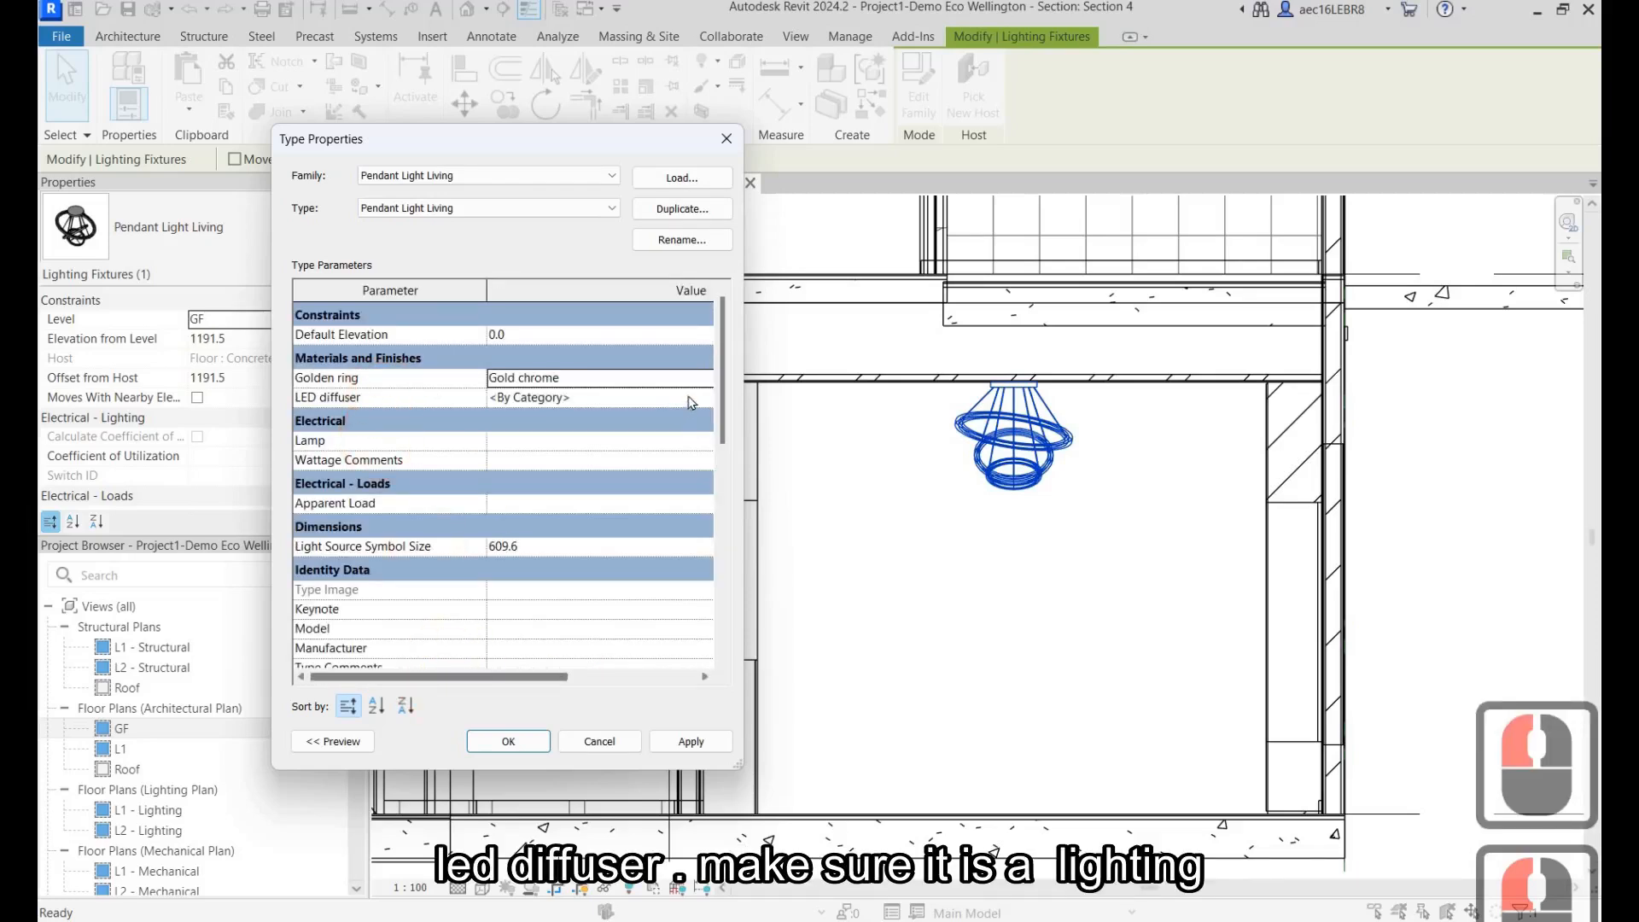
click(698, 675)
click(692, 403)
click(692, 397)
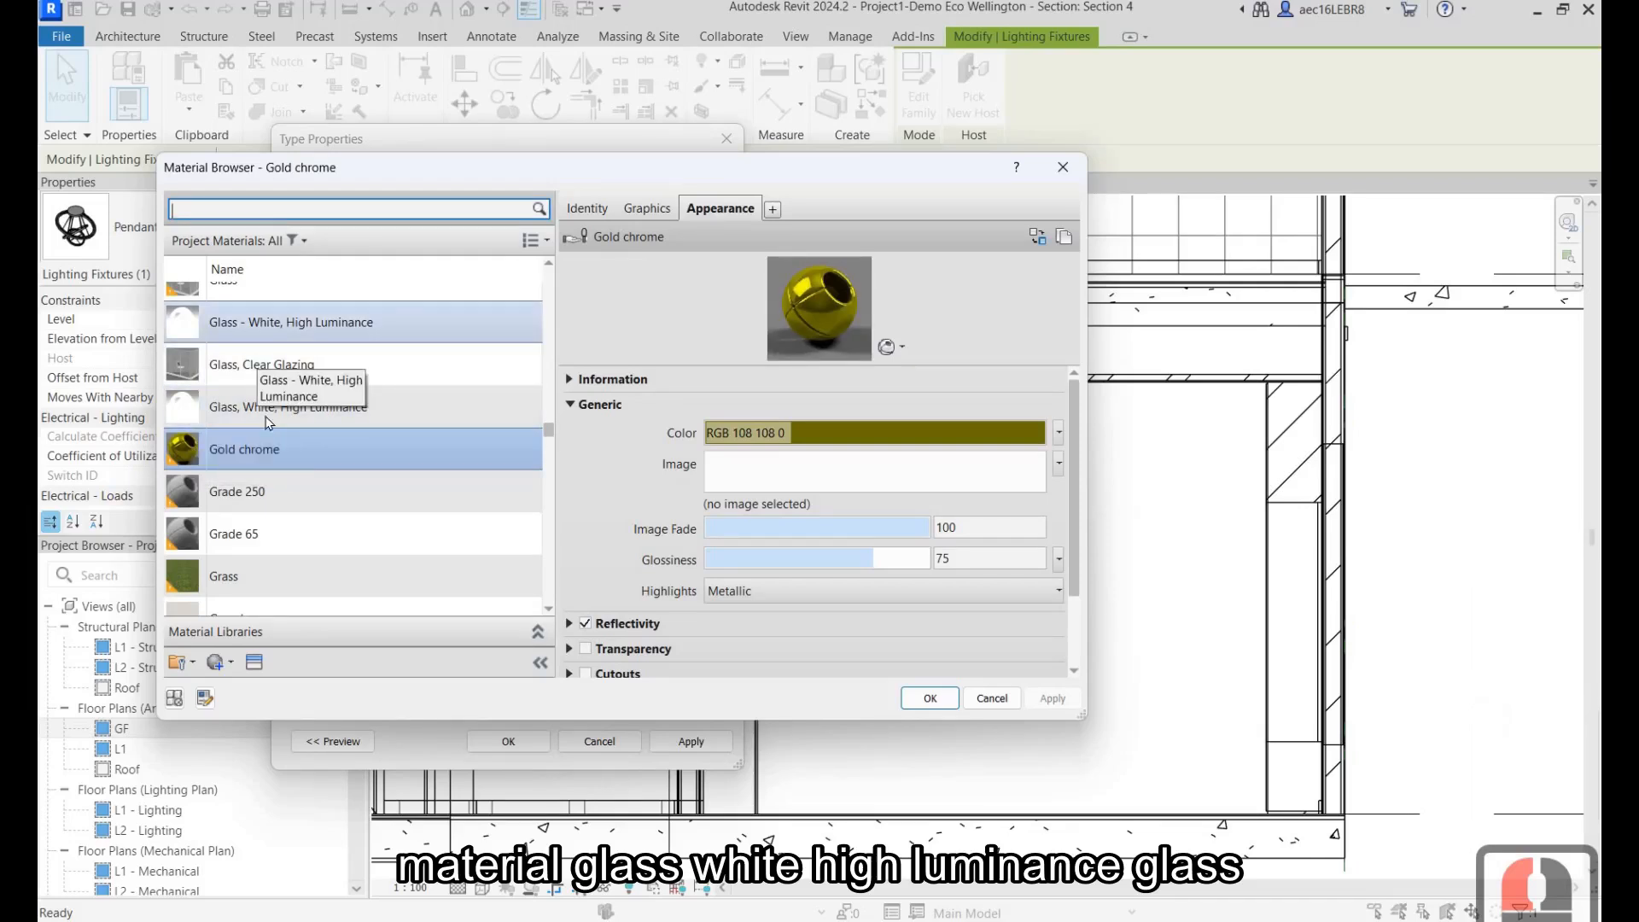
click(311, 326)
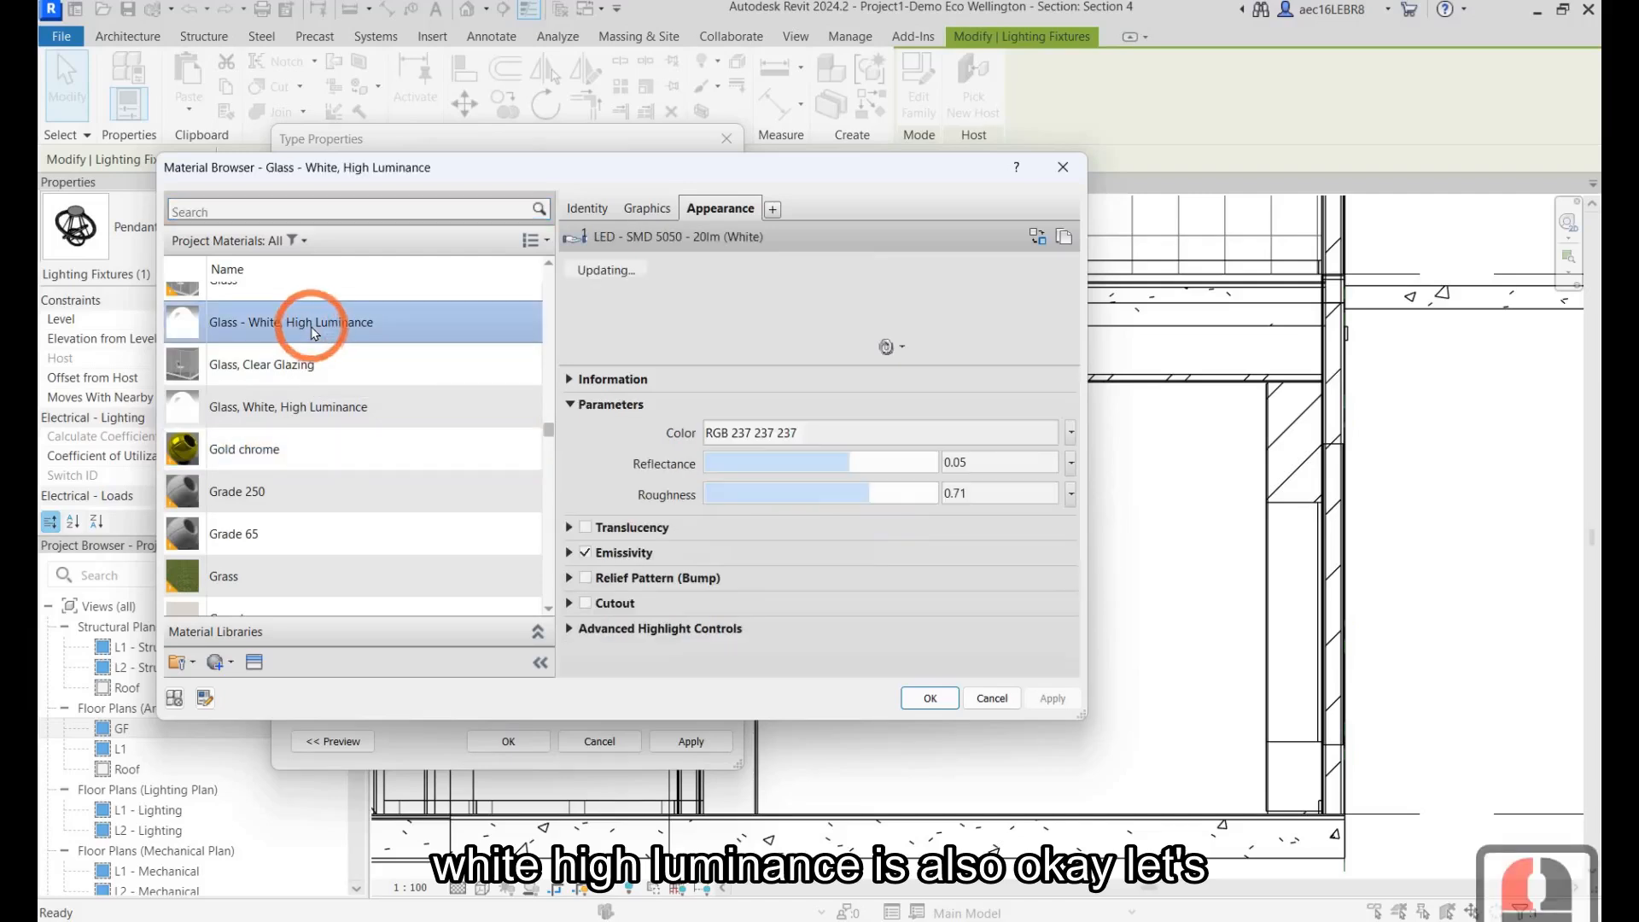
click(311, 410)
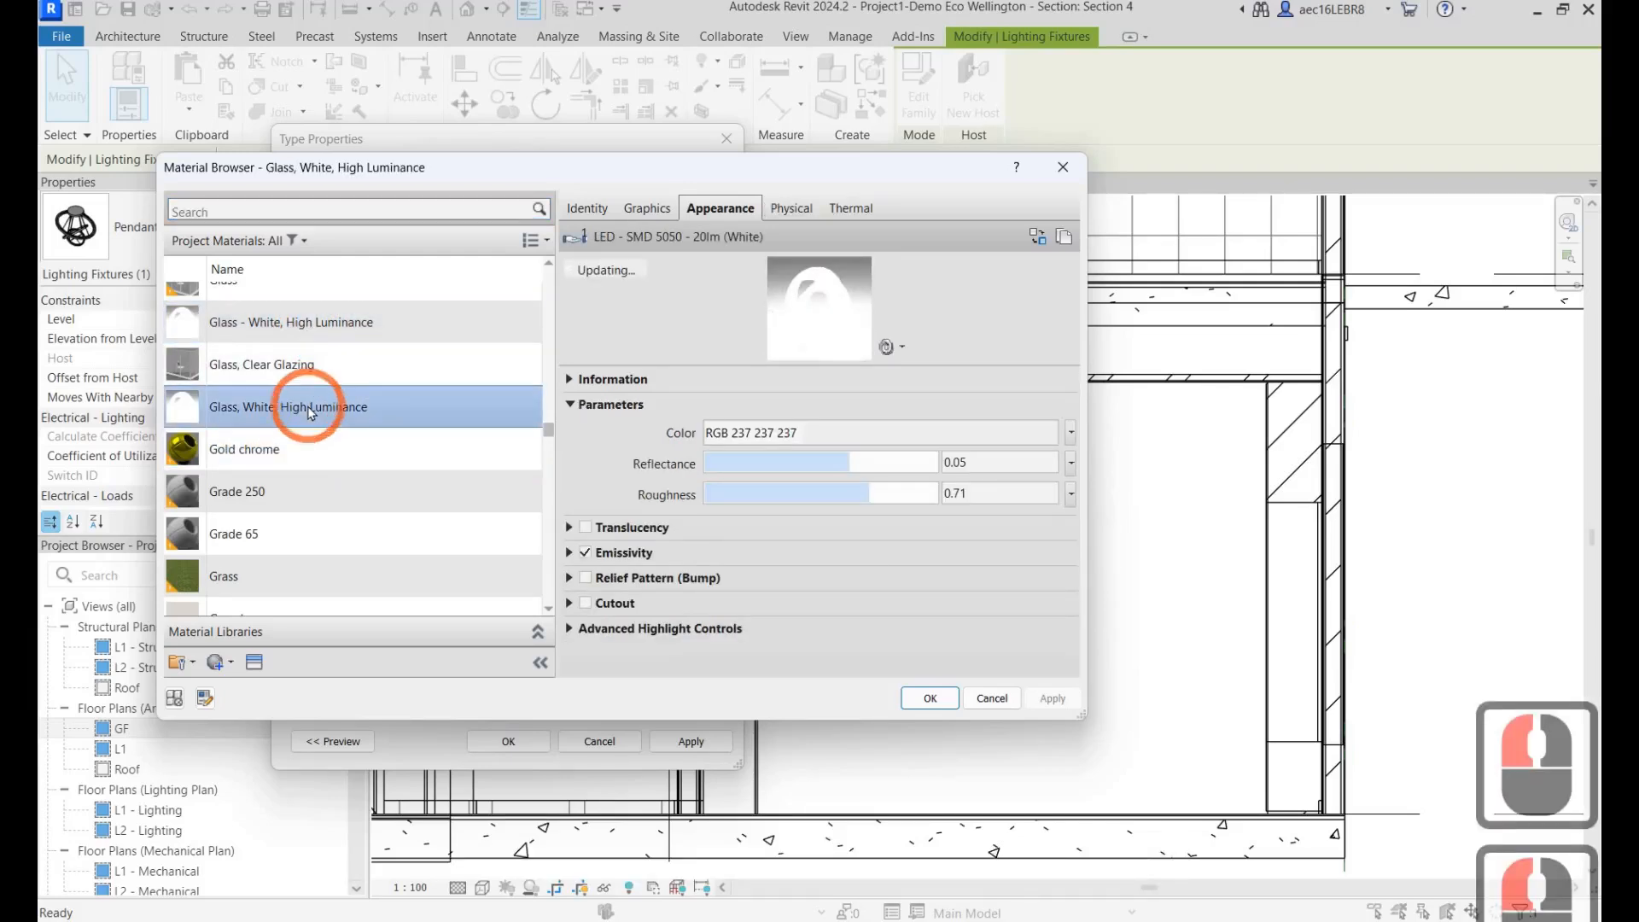
scroll(311, 413, down, 7)
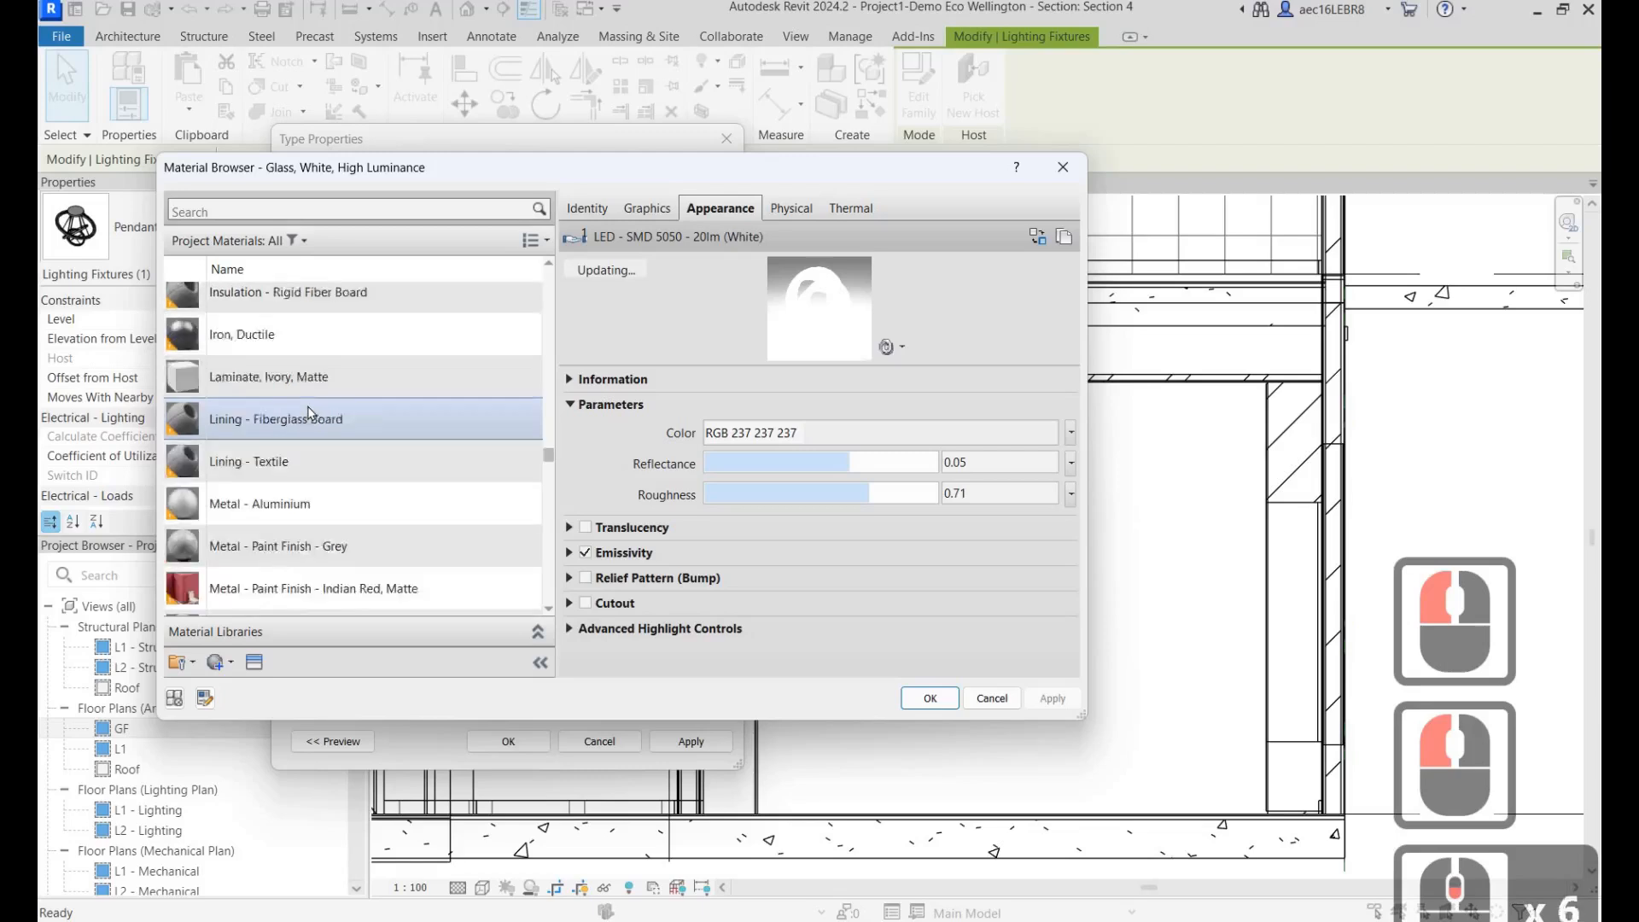
scroll(926, 705, down, 5)
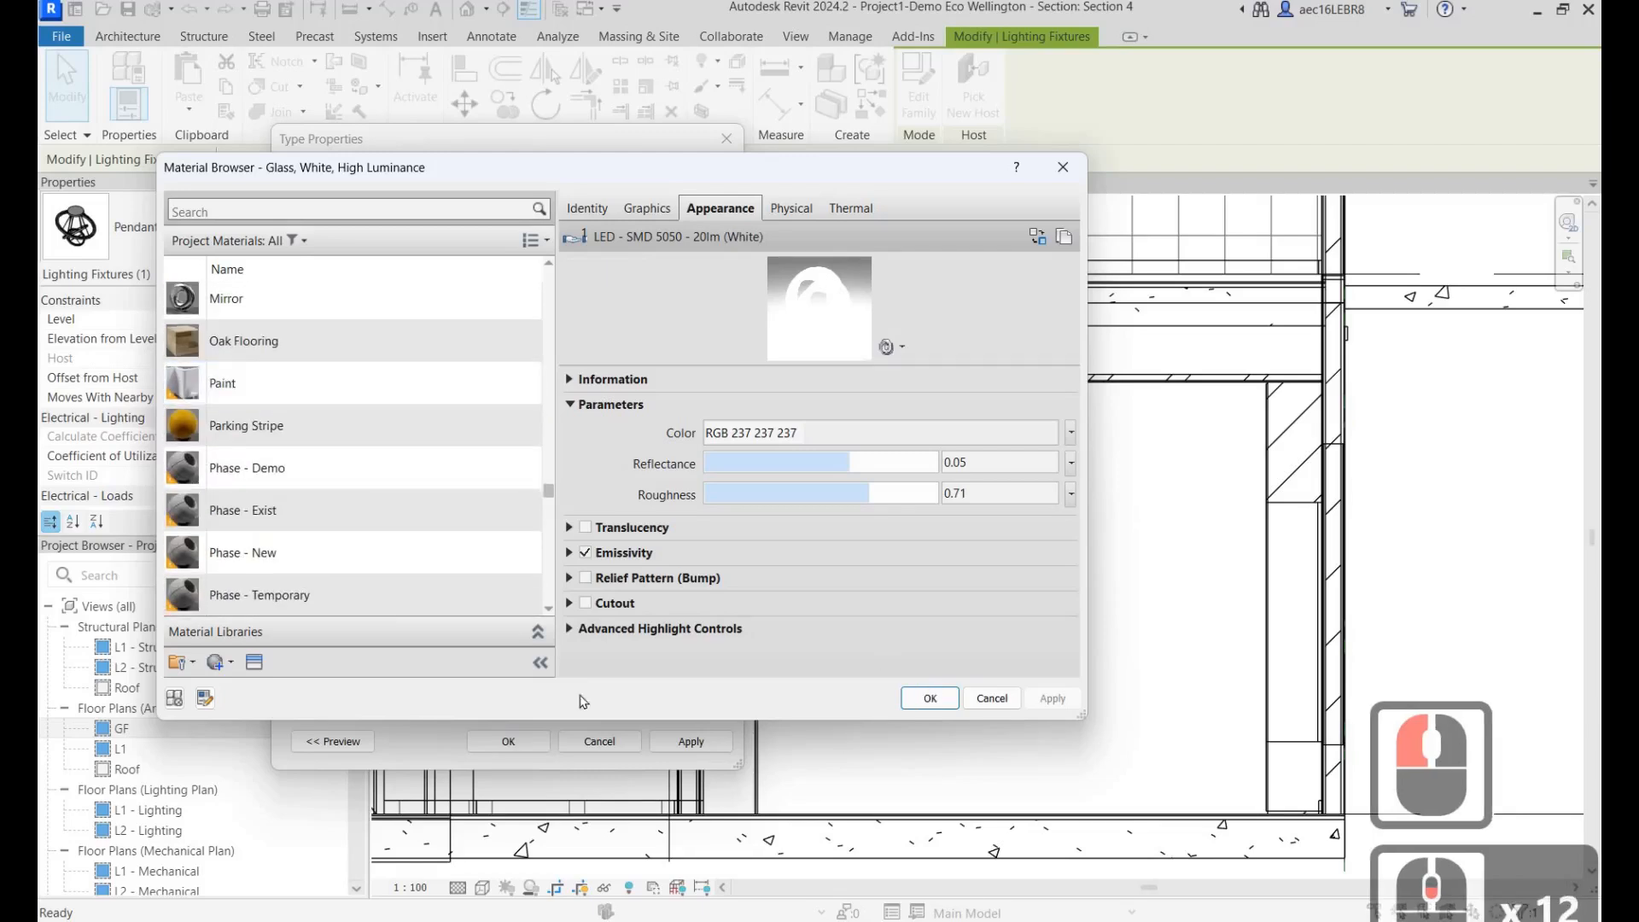
click(732, 748)
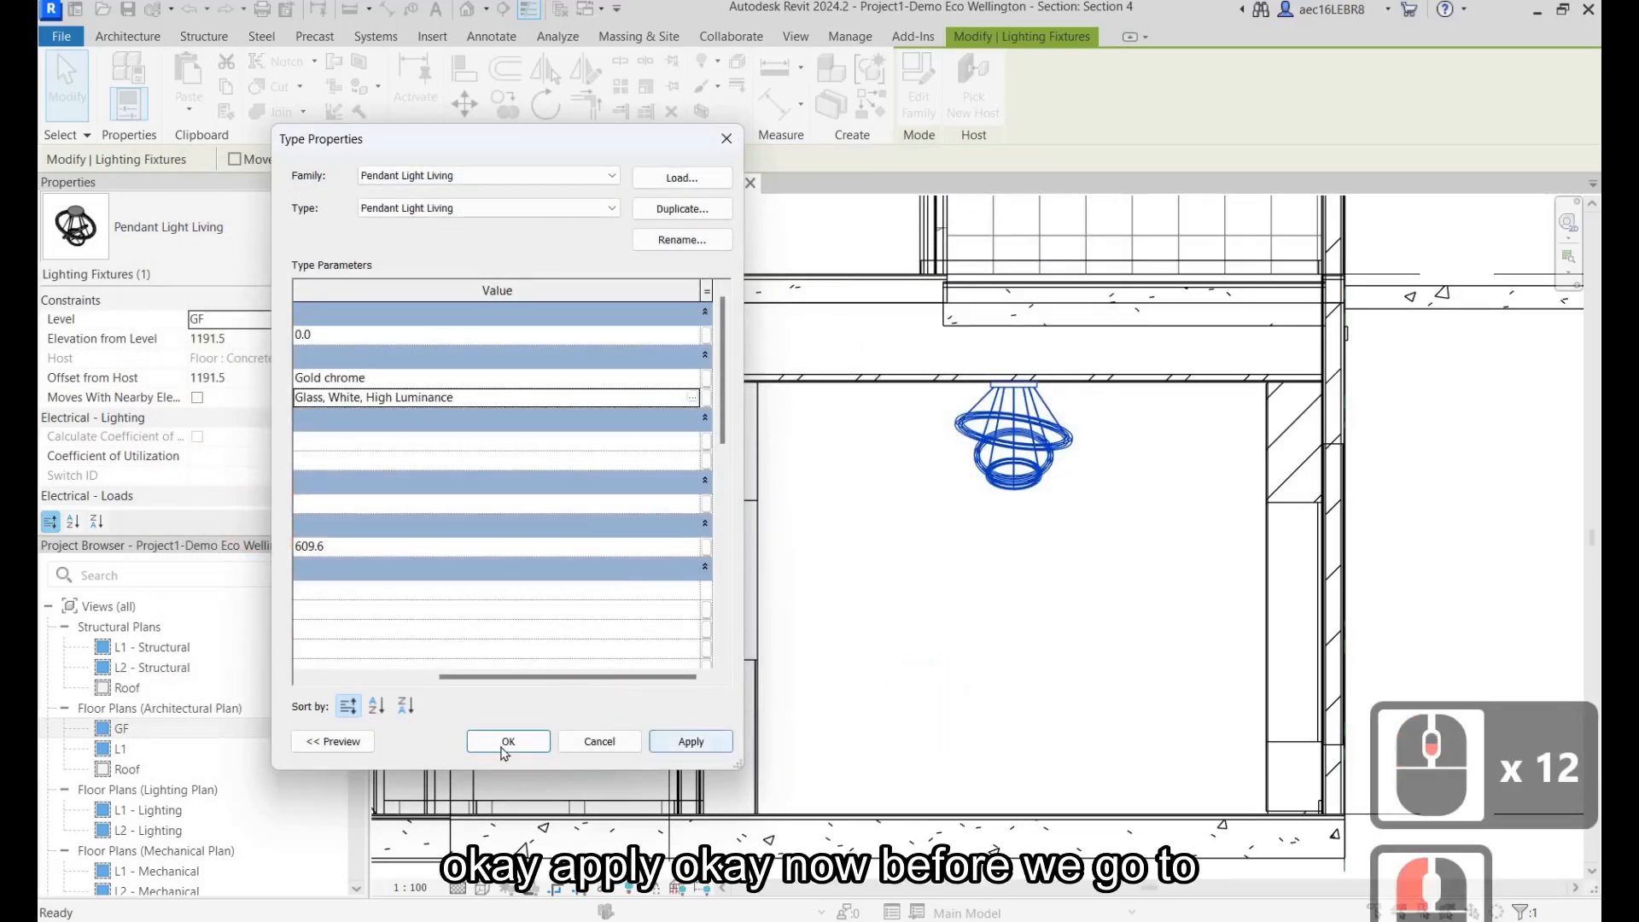
click(504, 744)
click(1010, 678)
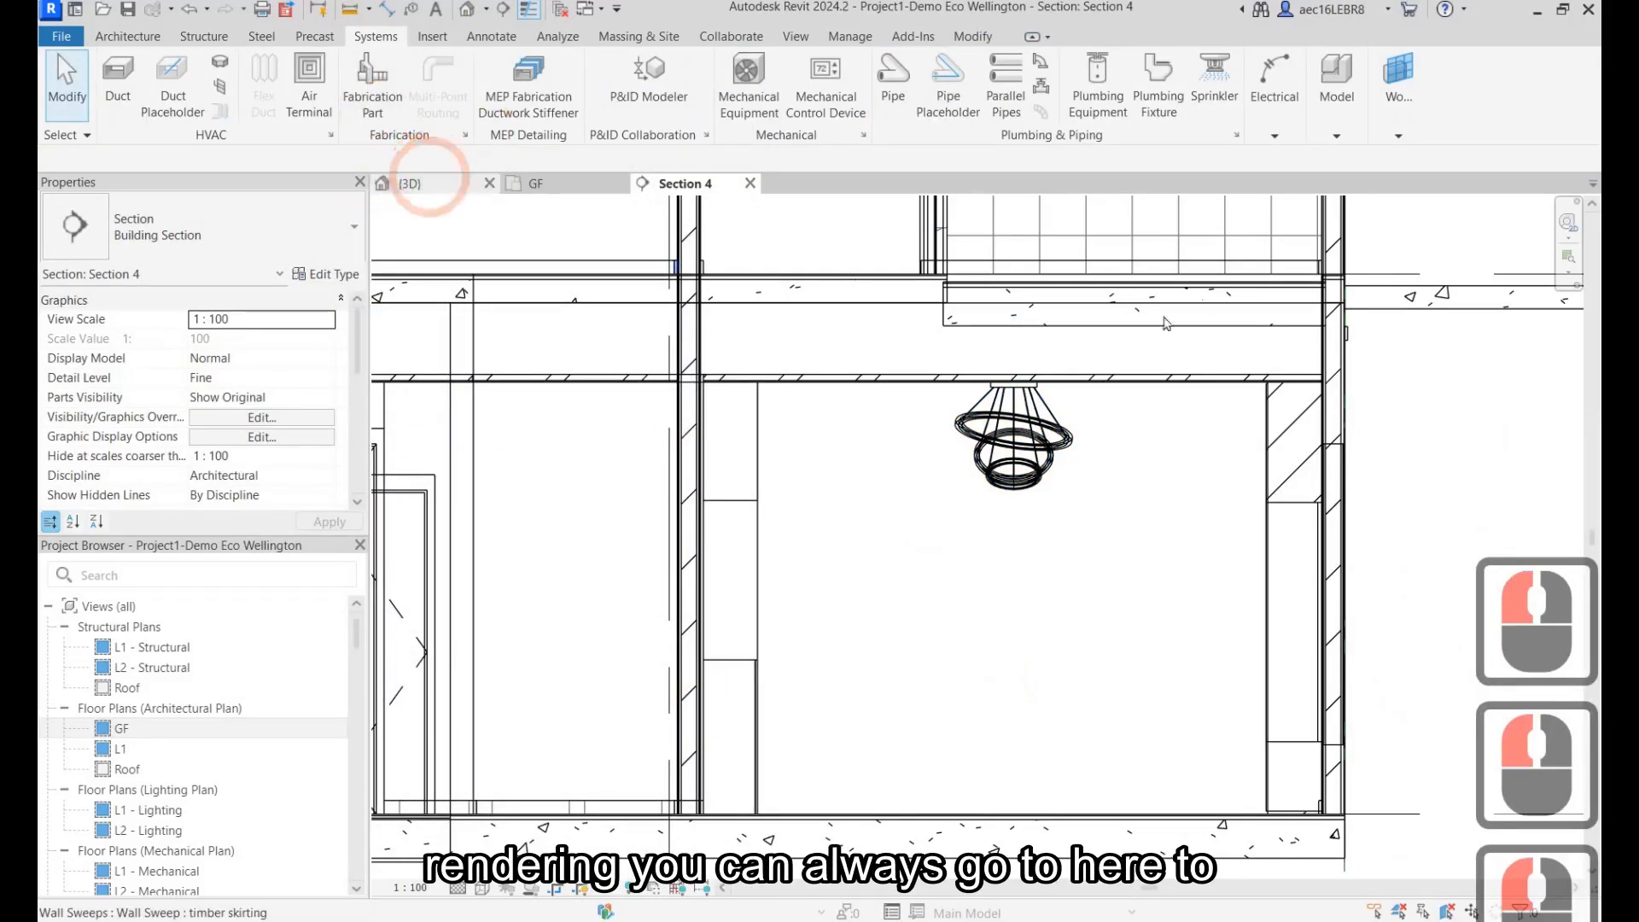
Raise the top of the section box in the 3D view above the pendant so the ceiling is included.
click(412, 184)
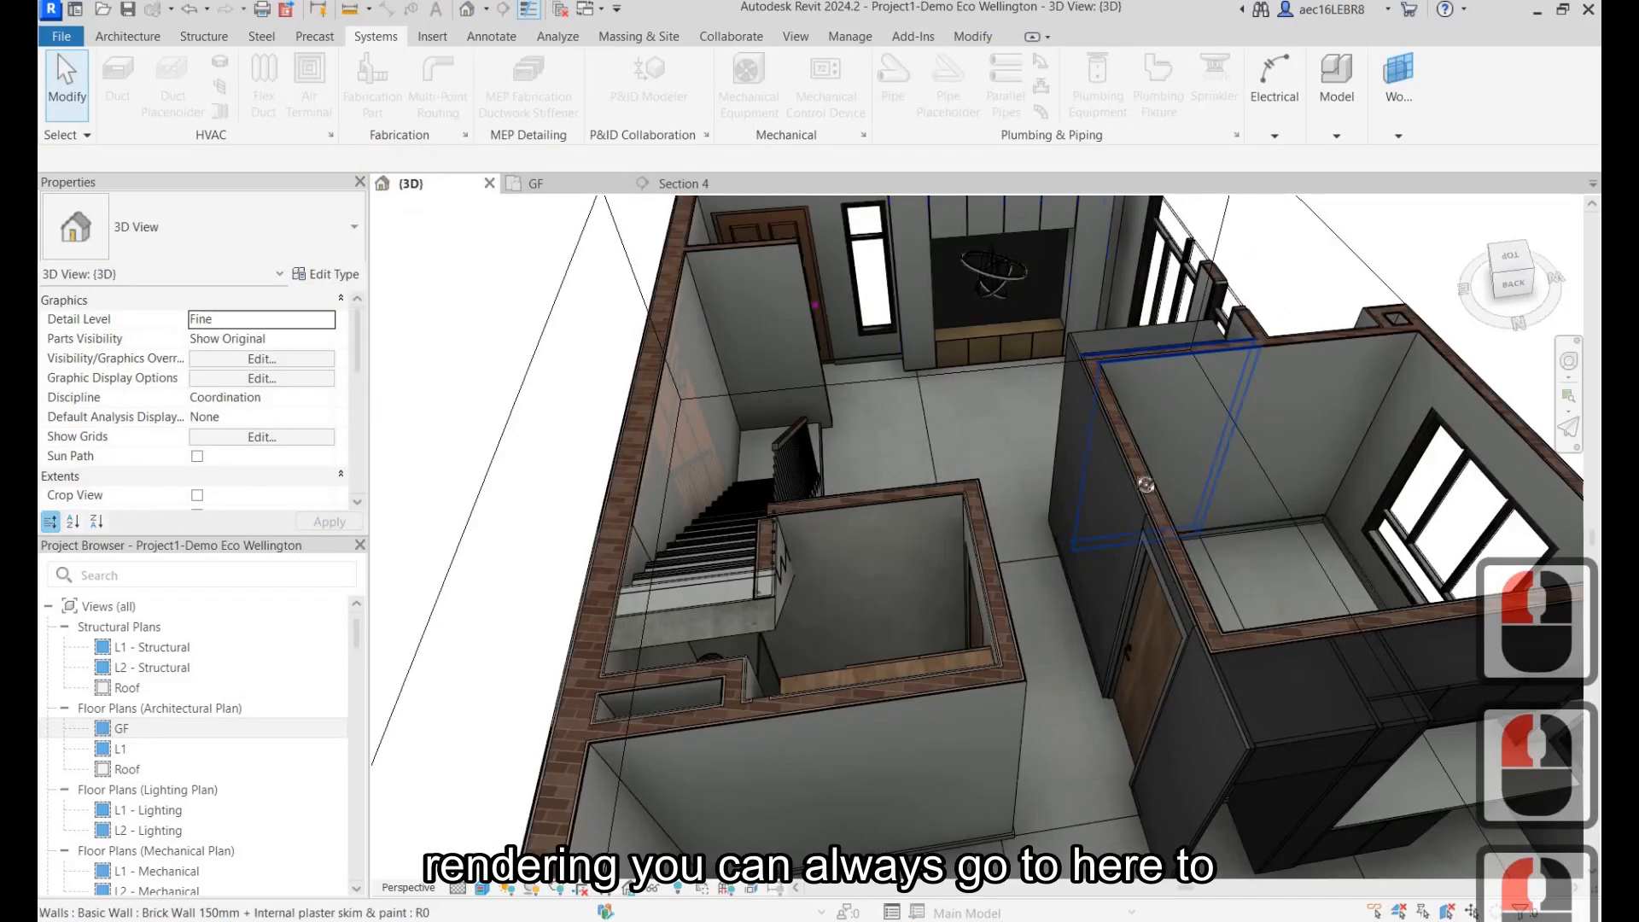
scroll(1007, 591, up, 4)
scroll(1123, 280, down, 2)
shift+middle_drag(1122, 280, 1129, 263)
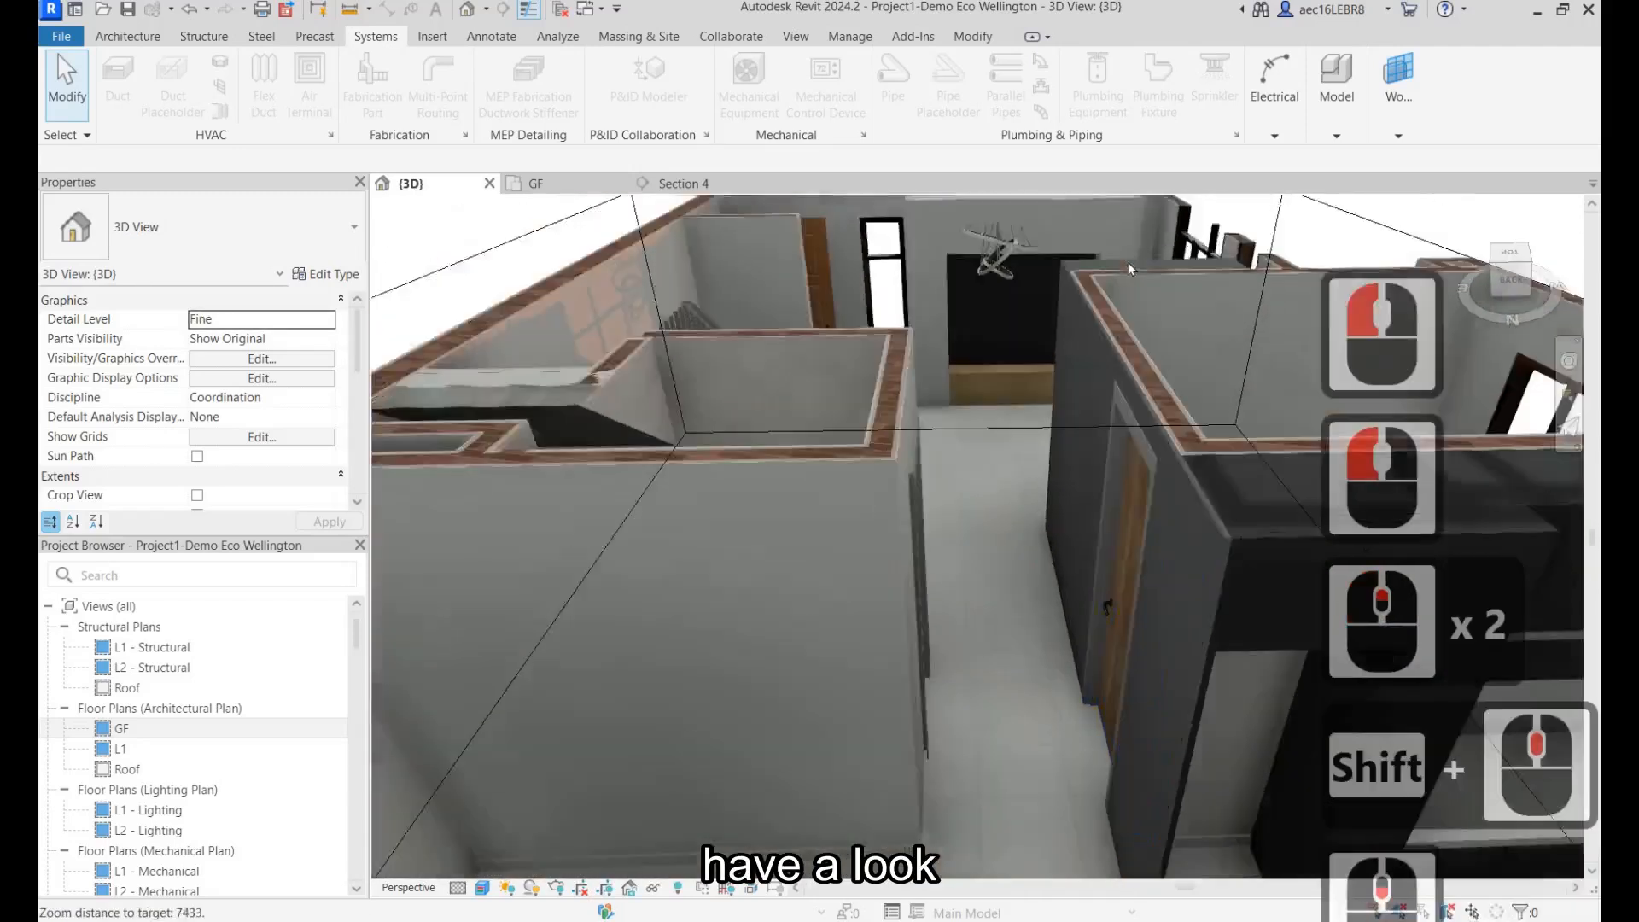
scroll(1128, 263, down, 6)
click(1129, 262)
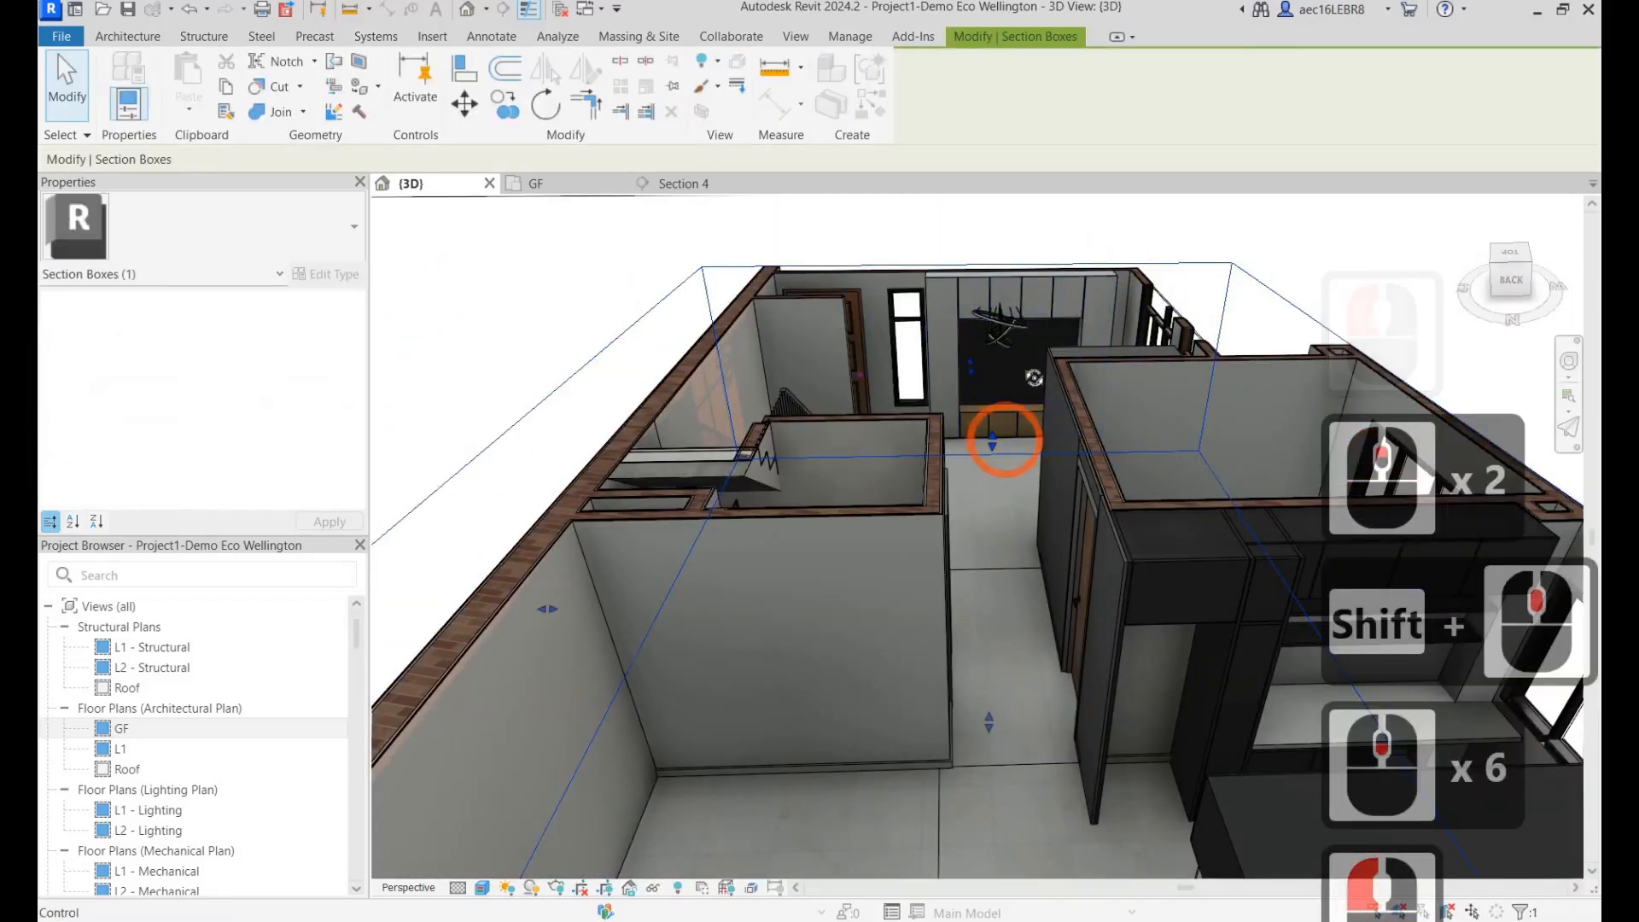
shift+middle_drag(988, 422, 993, 396)
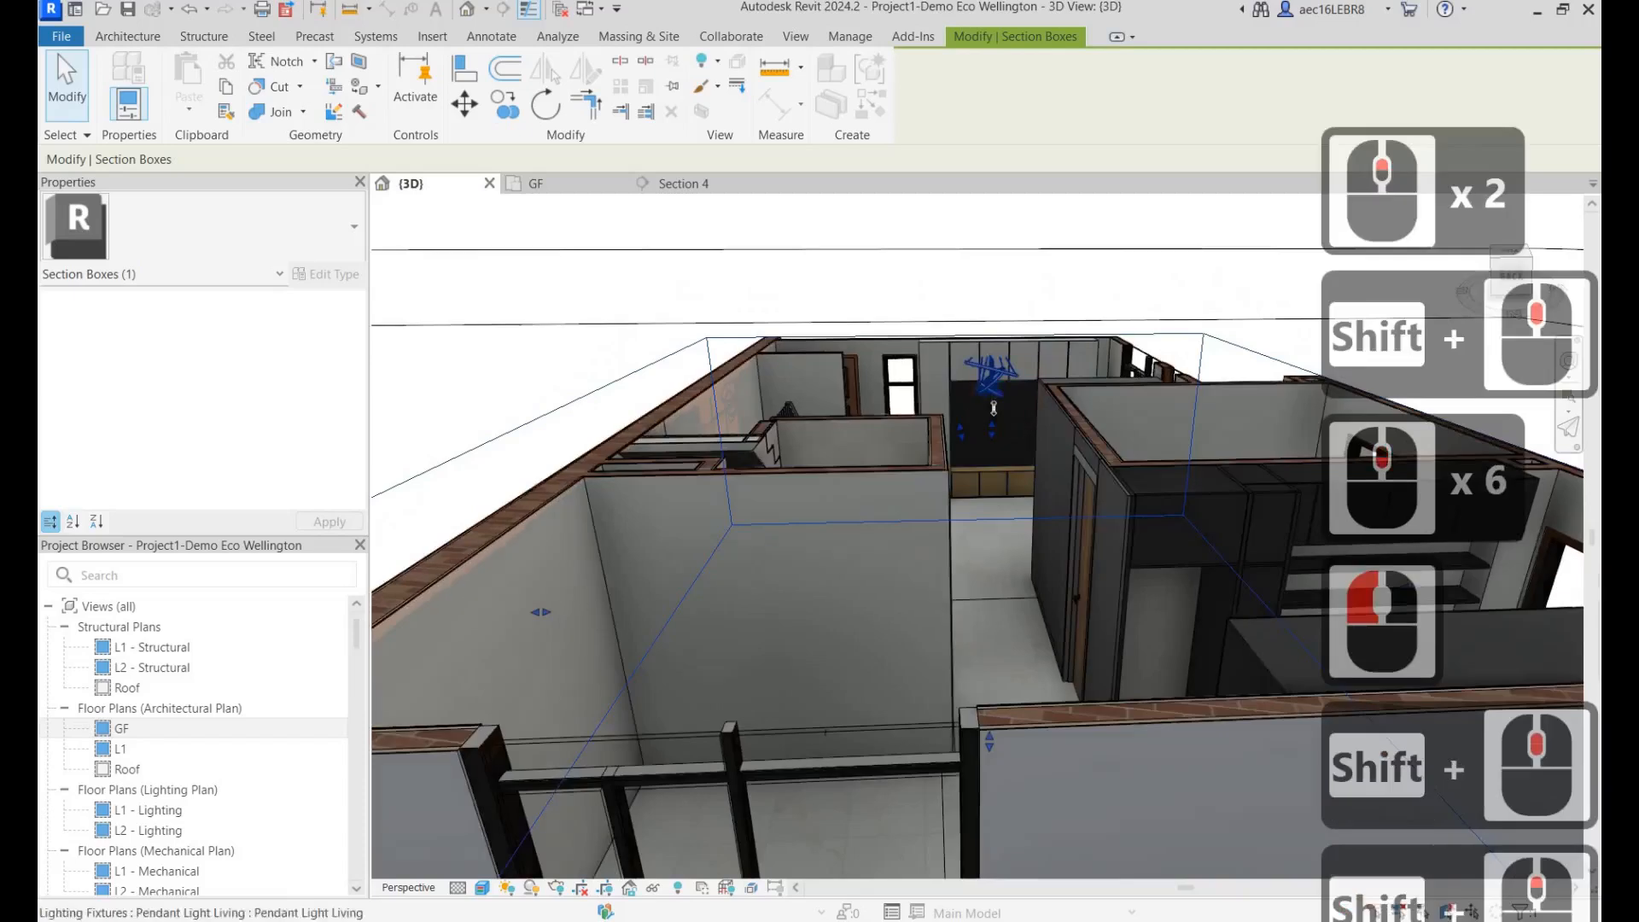
click(993, 407)
drag(995, 414, 992, 372)
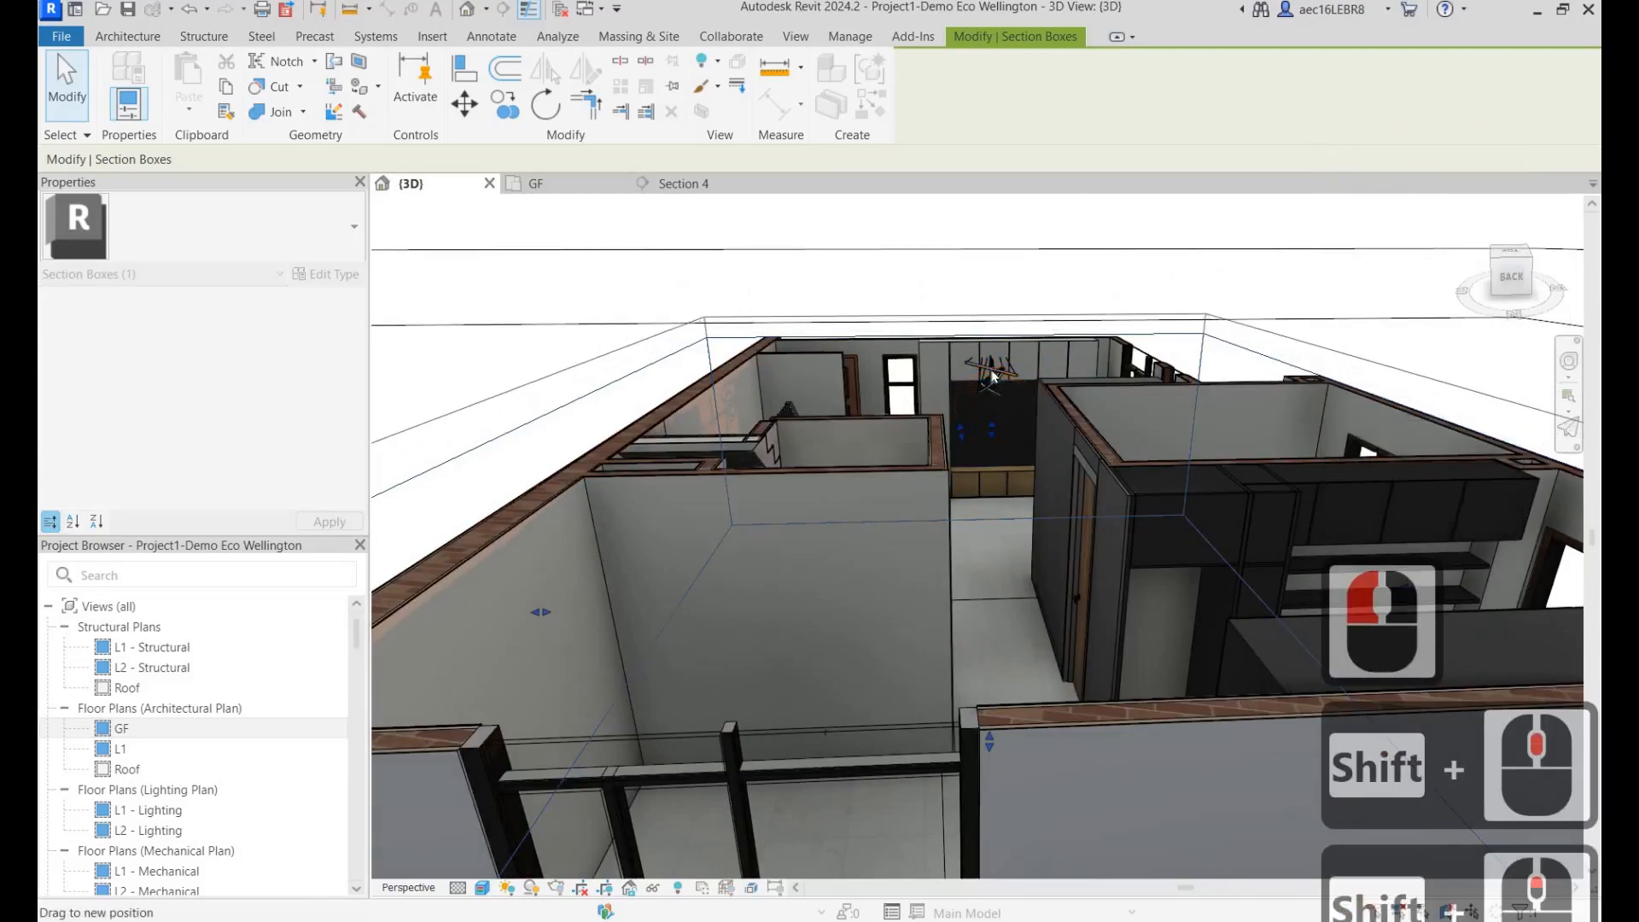
Frame the 3D perspective inside the living room, showing the ring pendant, the TV wall and the windows.
scroll(1082, 540, up, 5)
scroll(1082, 540, up, 12)
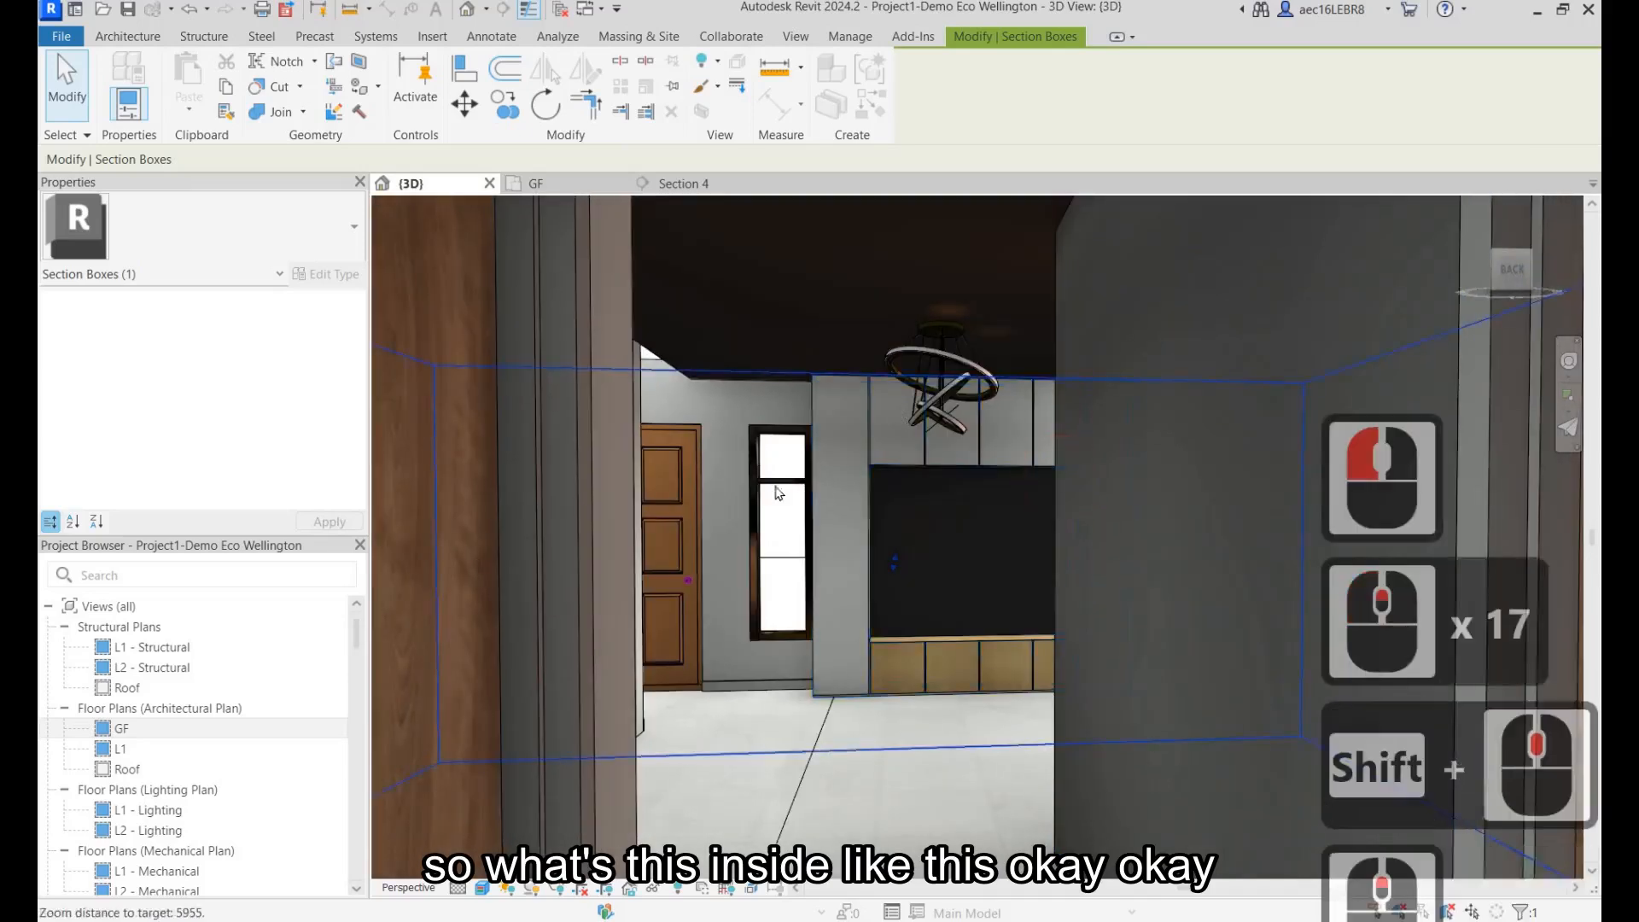
scroll(849, 504, up, 2)
shift+middle_drag(889, 519, 919, 520)
scroll(878, 579, up, 2)
scroll(879, 584, up, 2)
shift+middle_drag(933, 578, 963, 550)
scroll(970, 563, up, 1)
scroll(970, 564, down, 4)
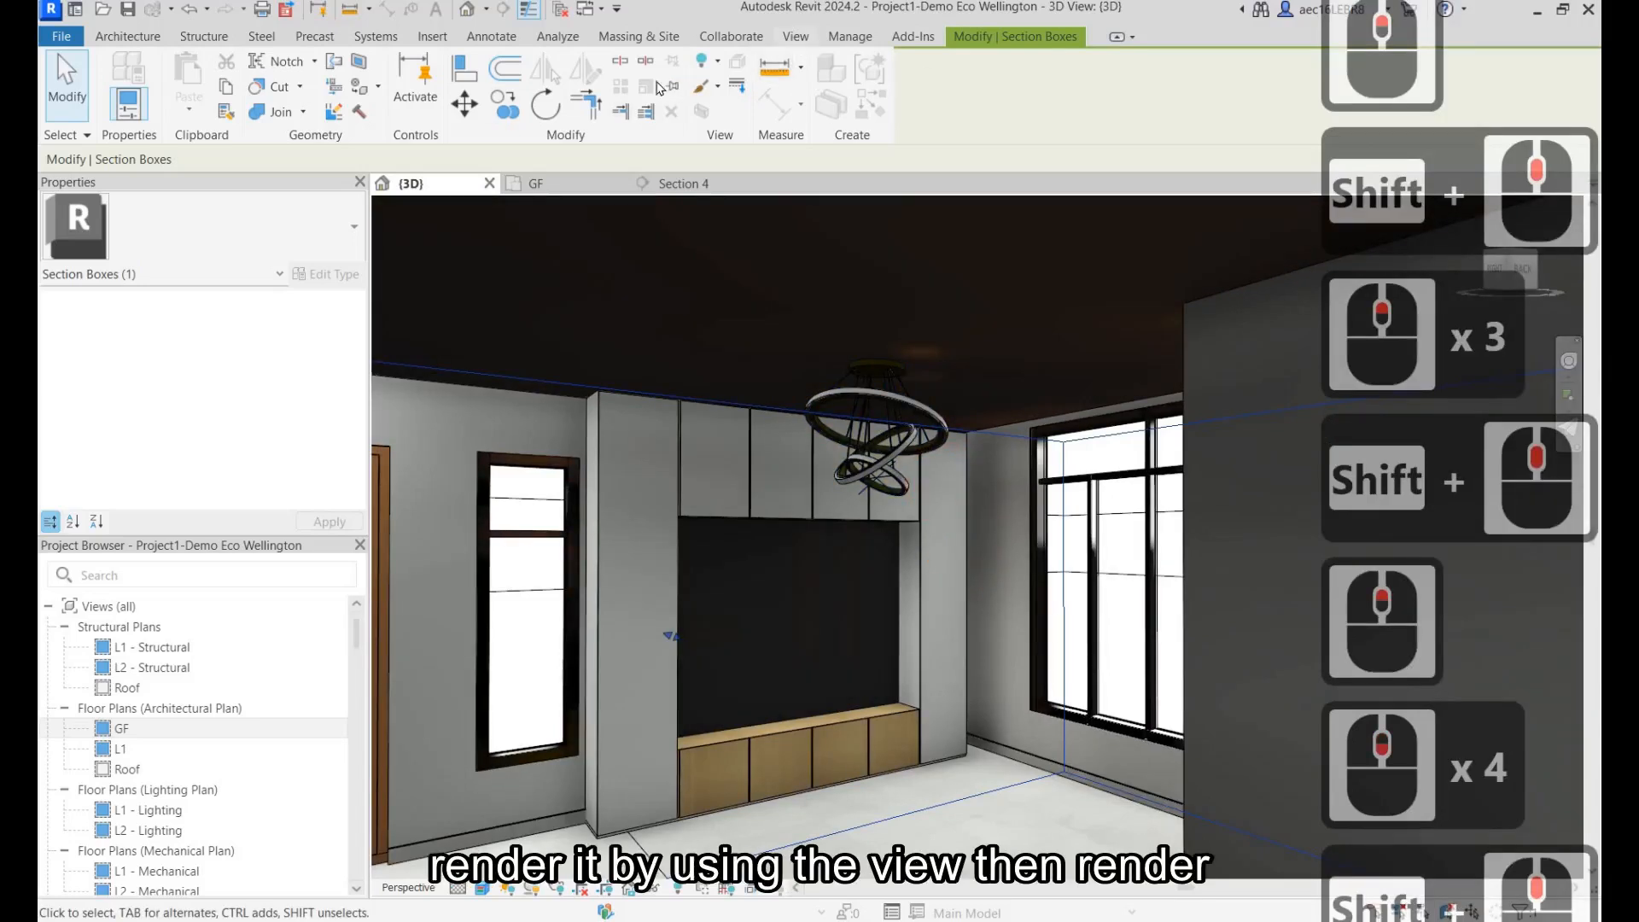
Render the interior 3D view at Medium quality and screen resolution with the Interior: Artificial only lighting scheme.
click(796, 36)
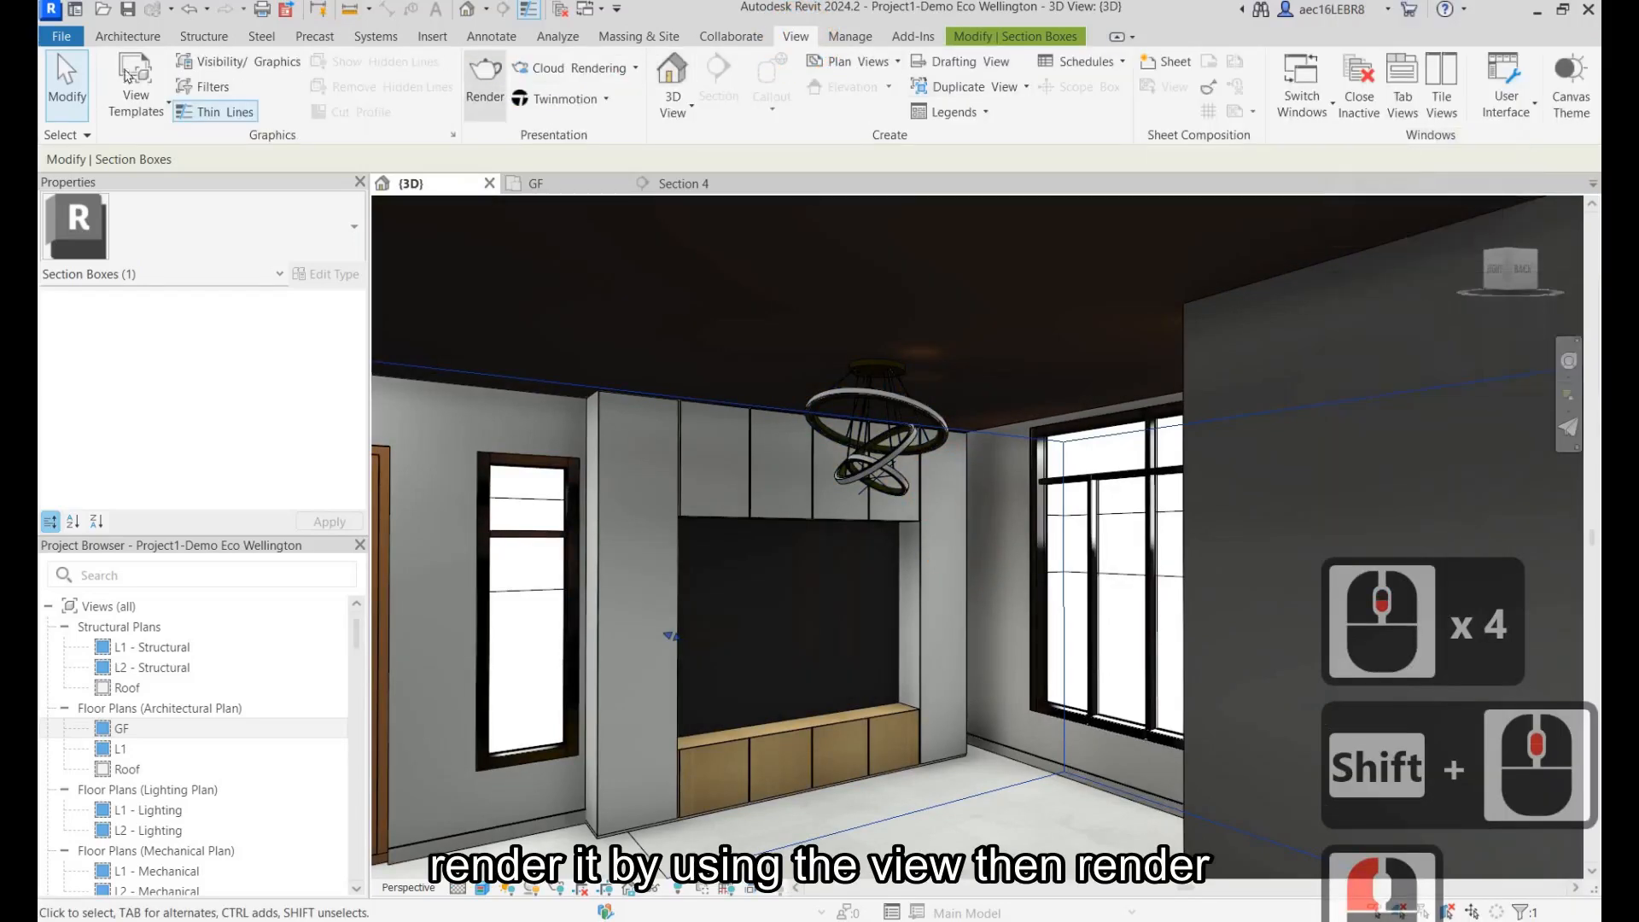
click(485, 77)
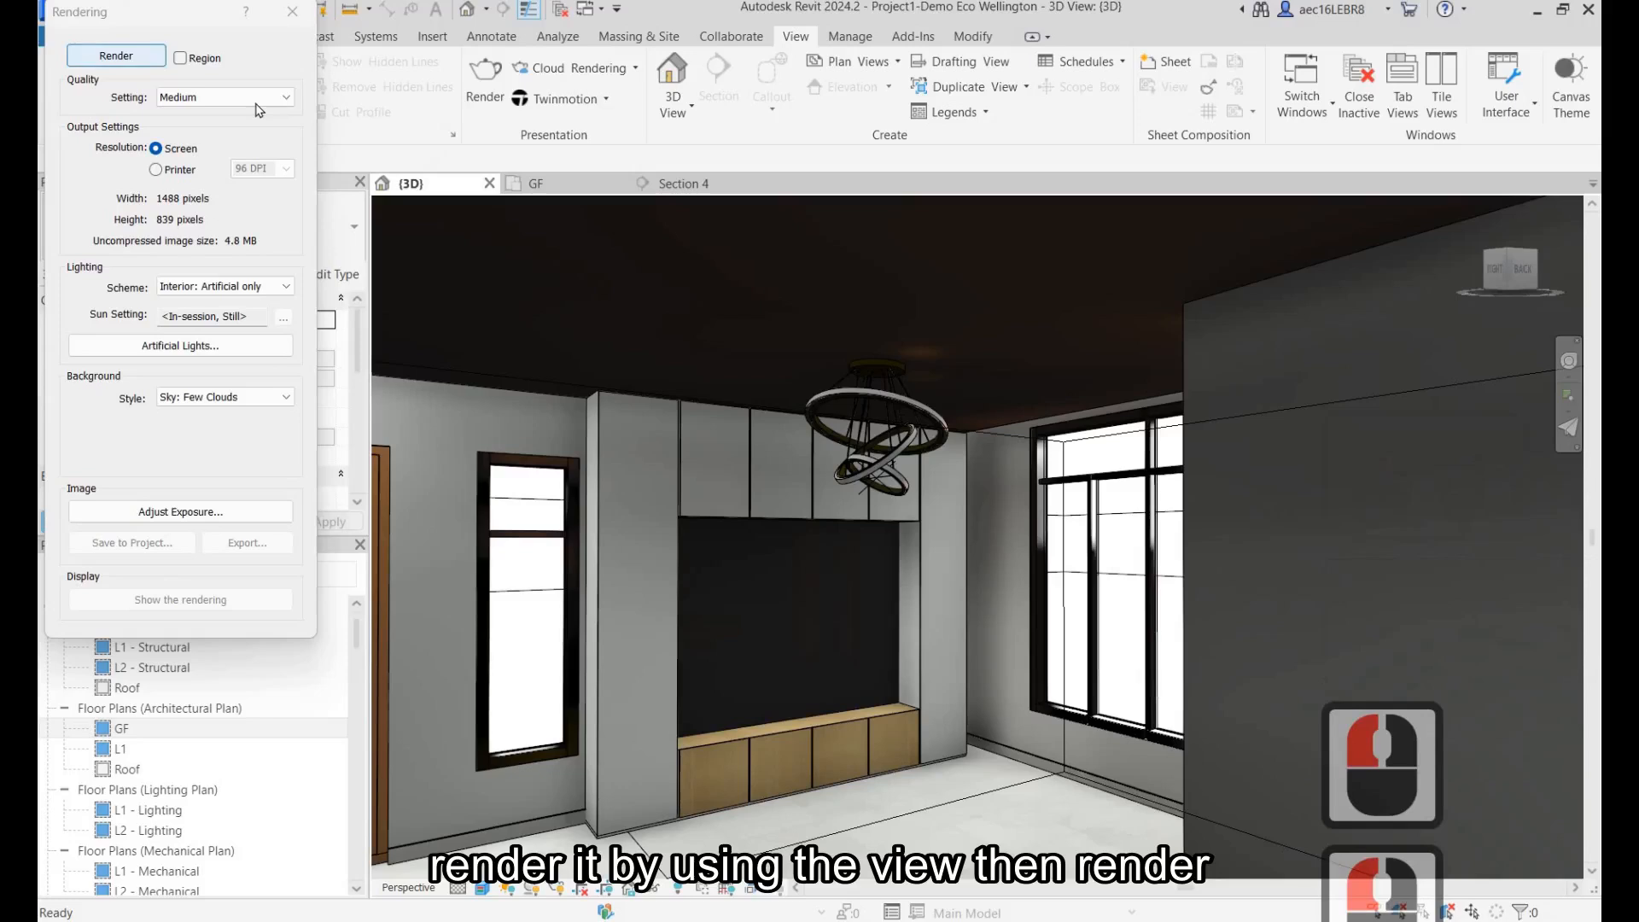
click(256, 99)
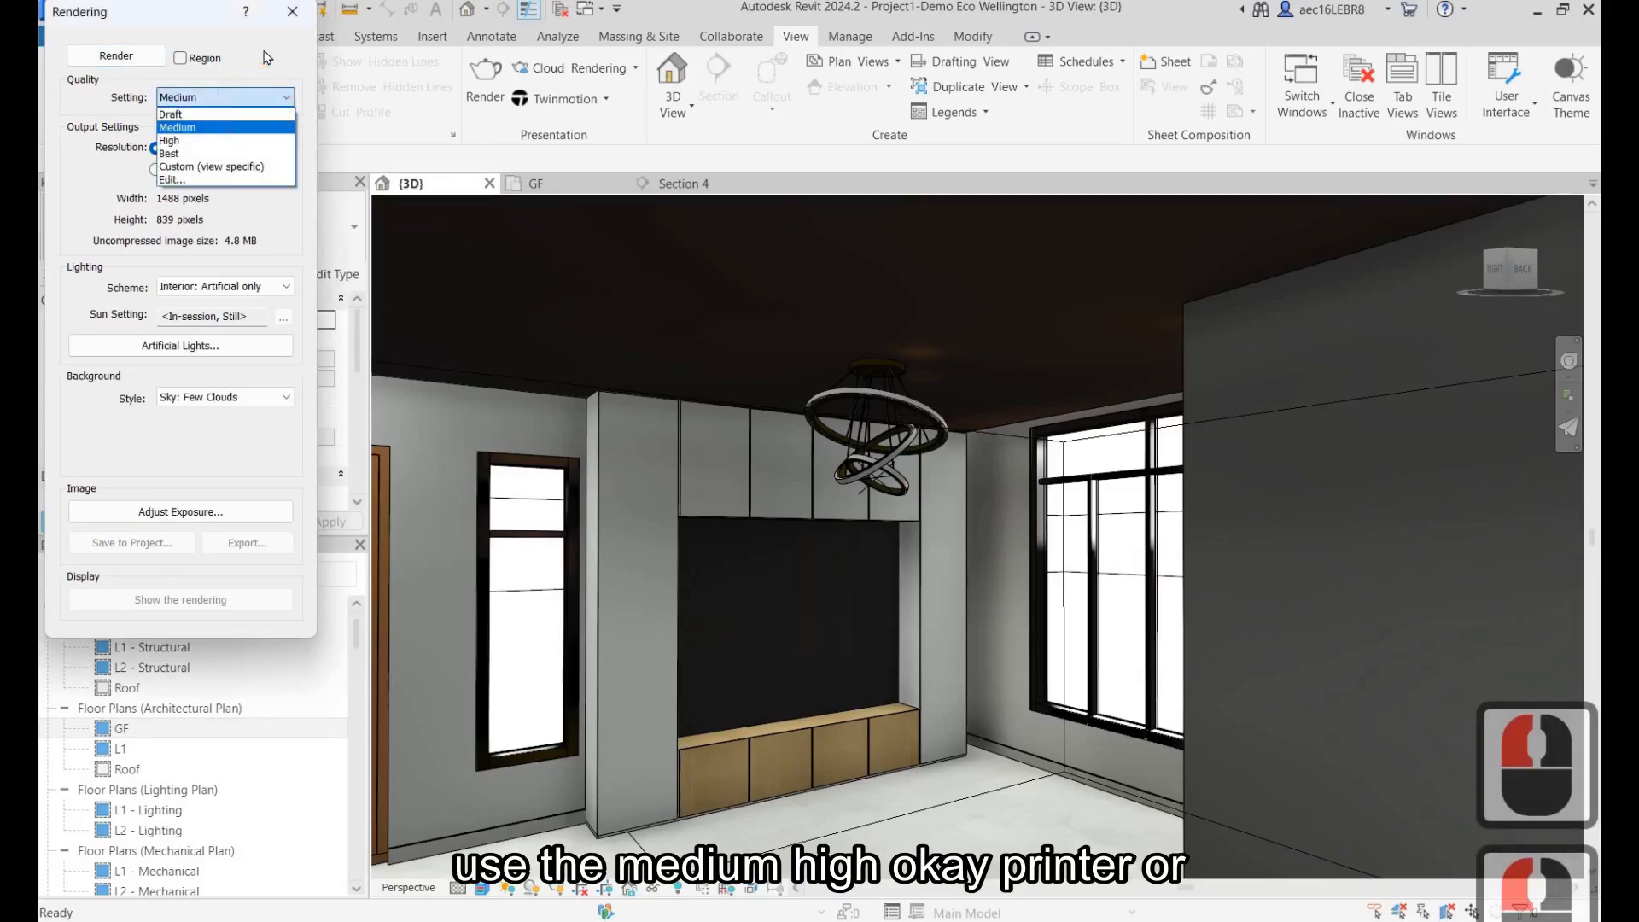
click(156, 171)
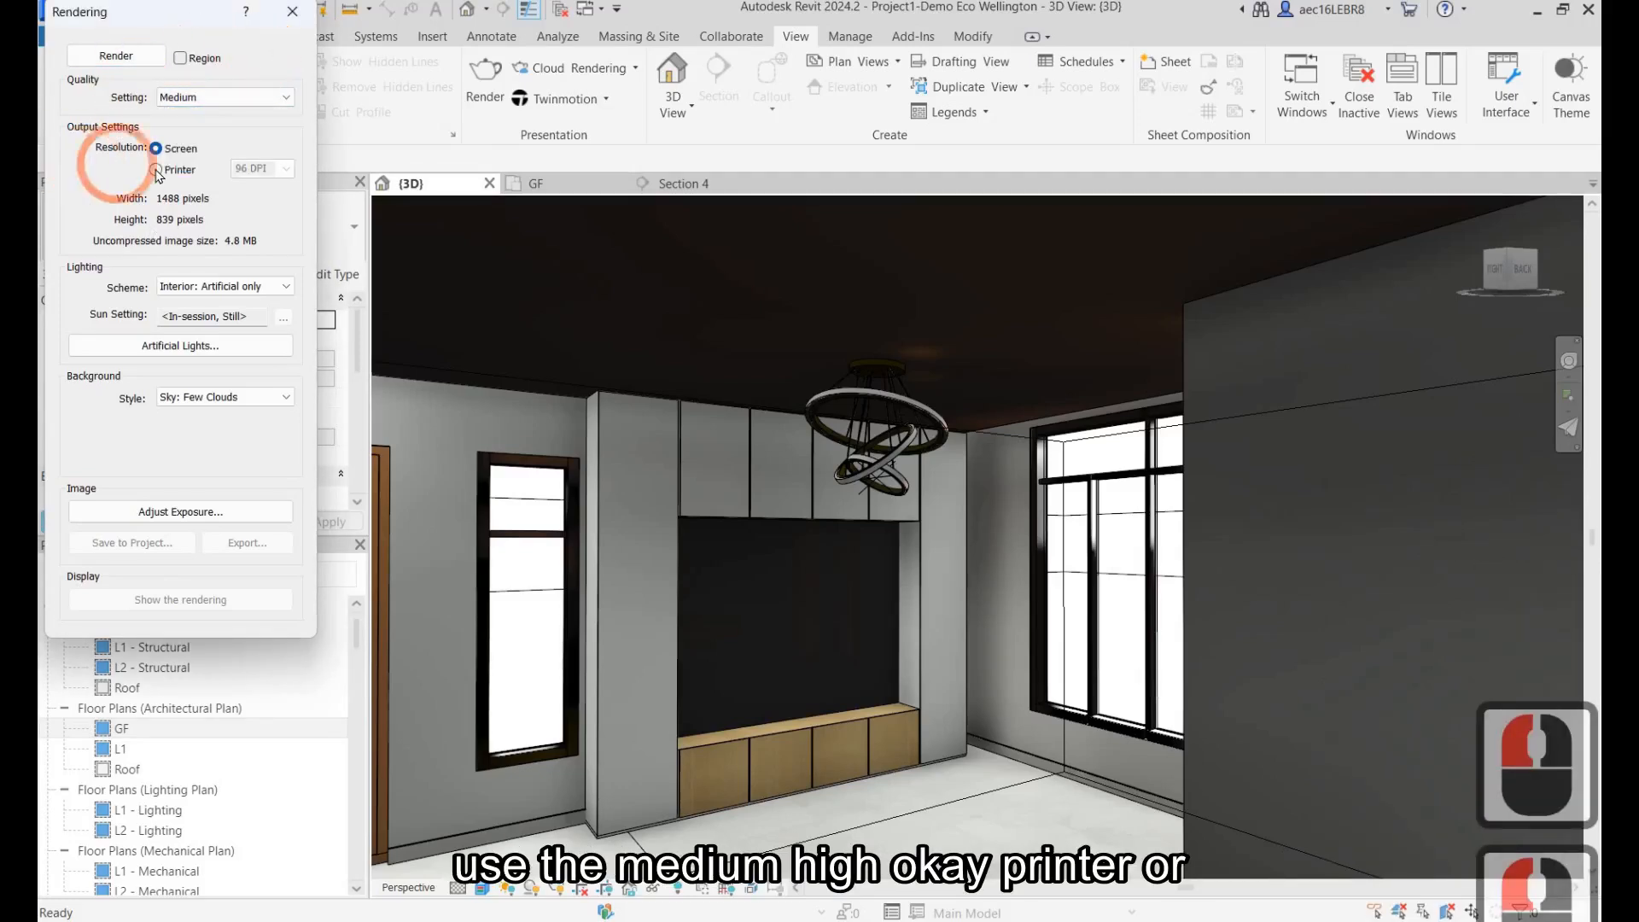
click(157, 148)
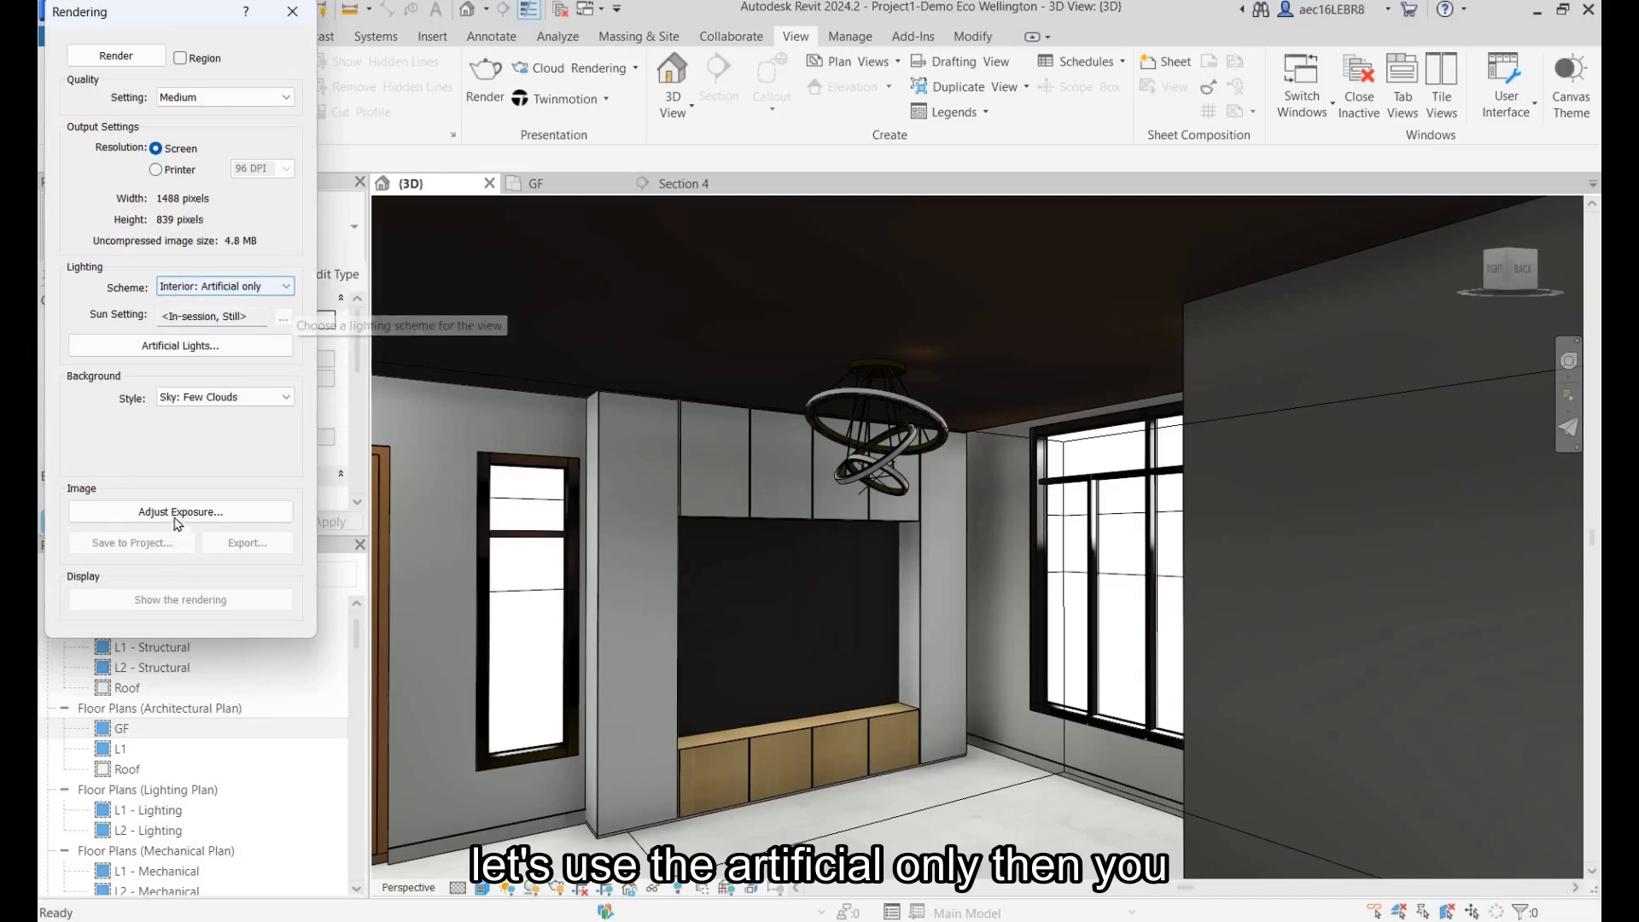
click(120, 60)
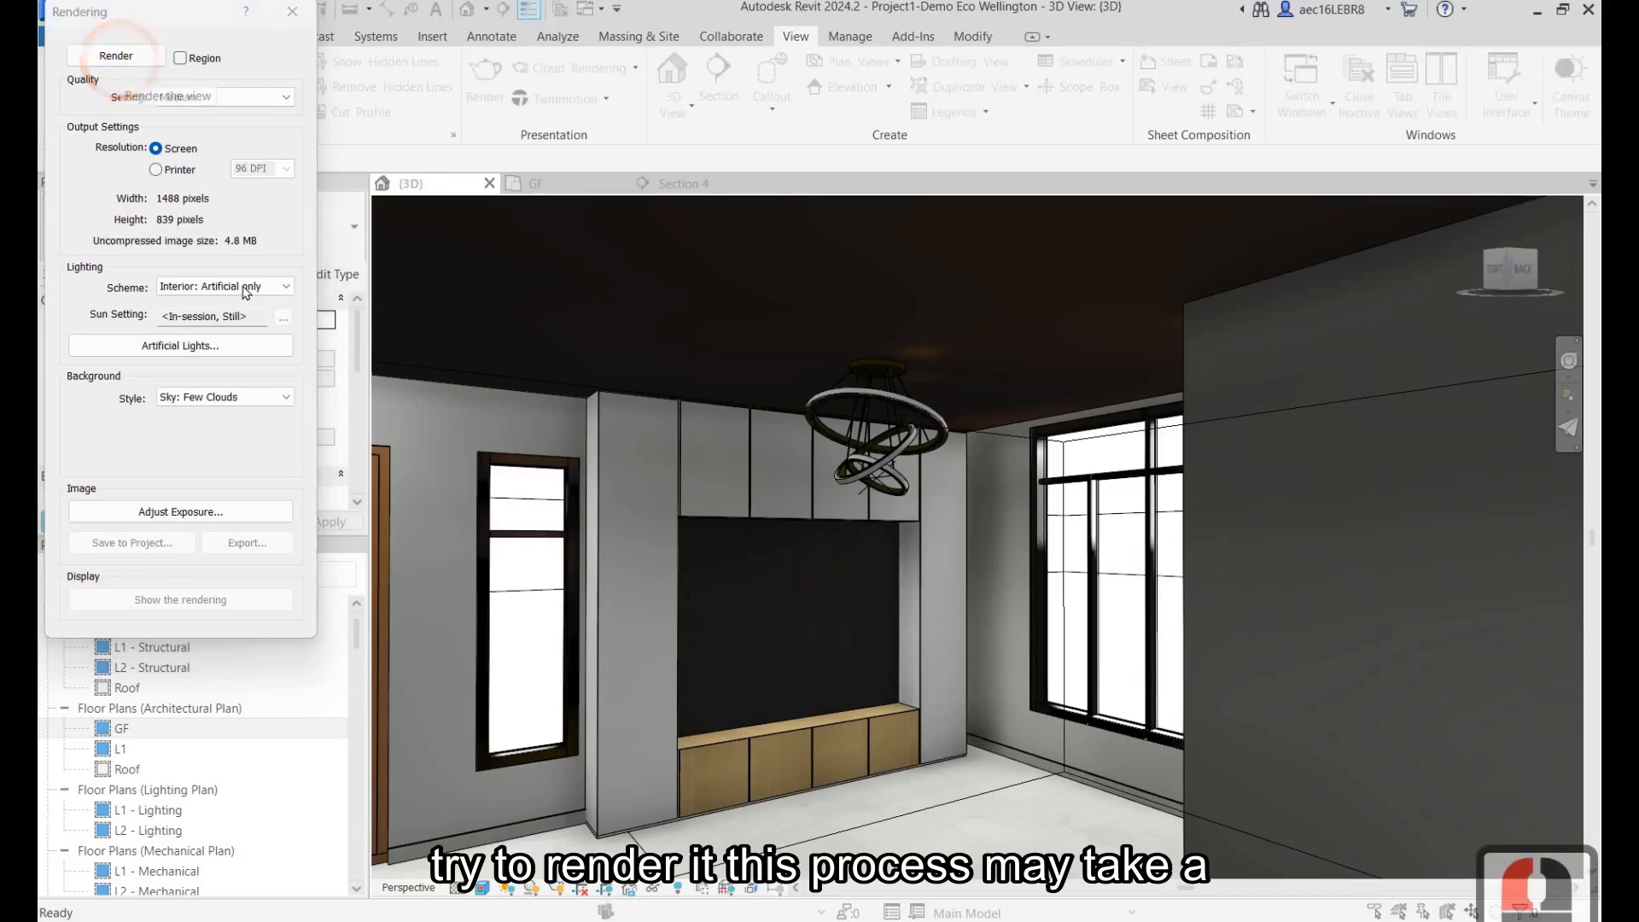
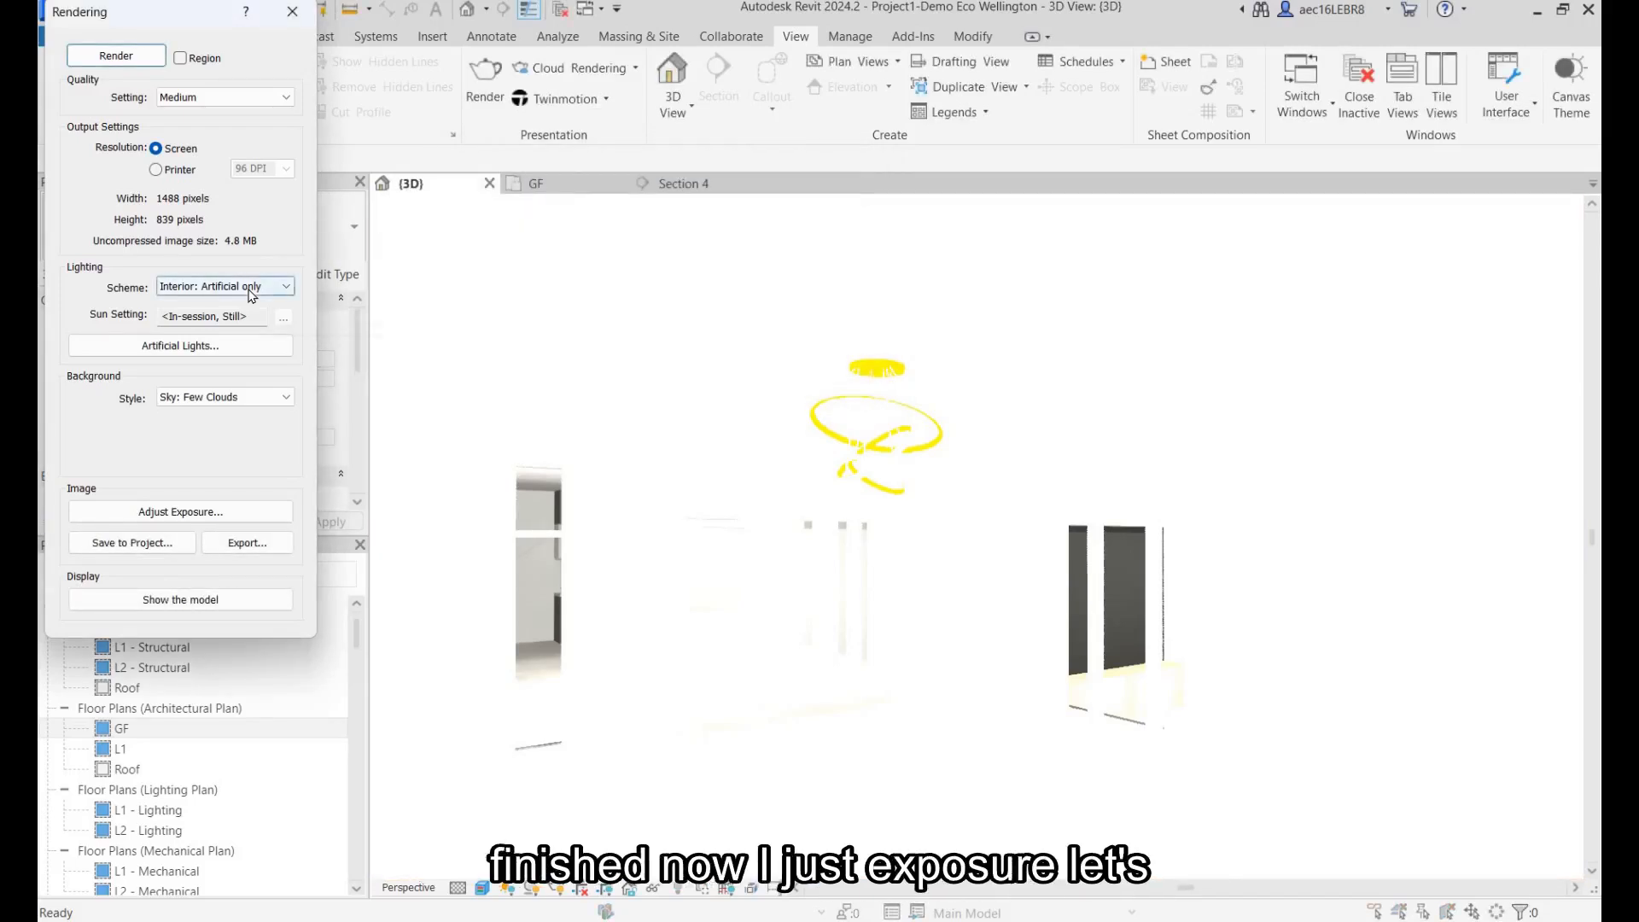
Darken the rendered image by setting its exposure value to about 13.46, and close the exposure control.
click(216, 514)
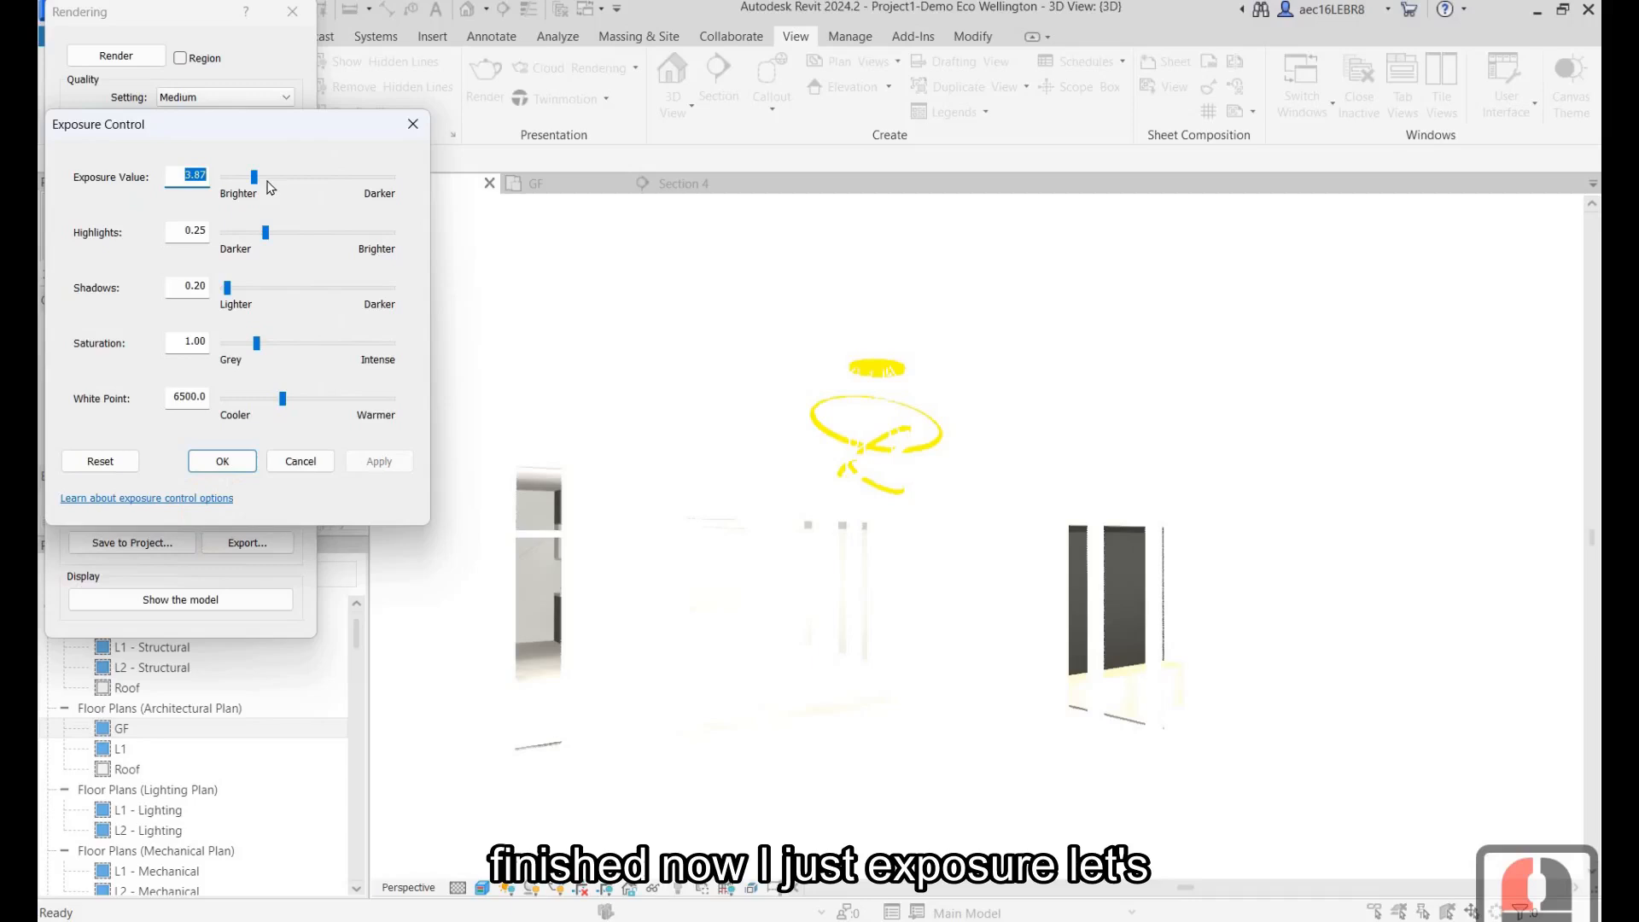
drag(253, 177, 278, 177)
click(379, 461)
click(207, 152)
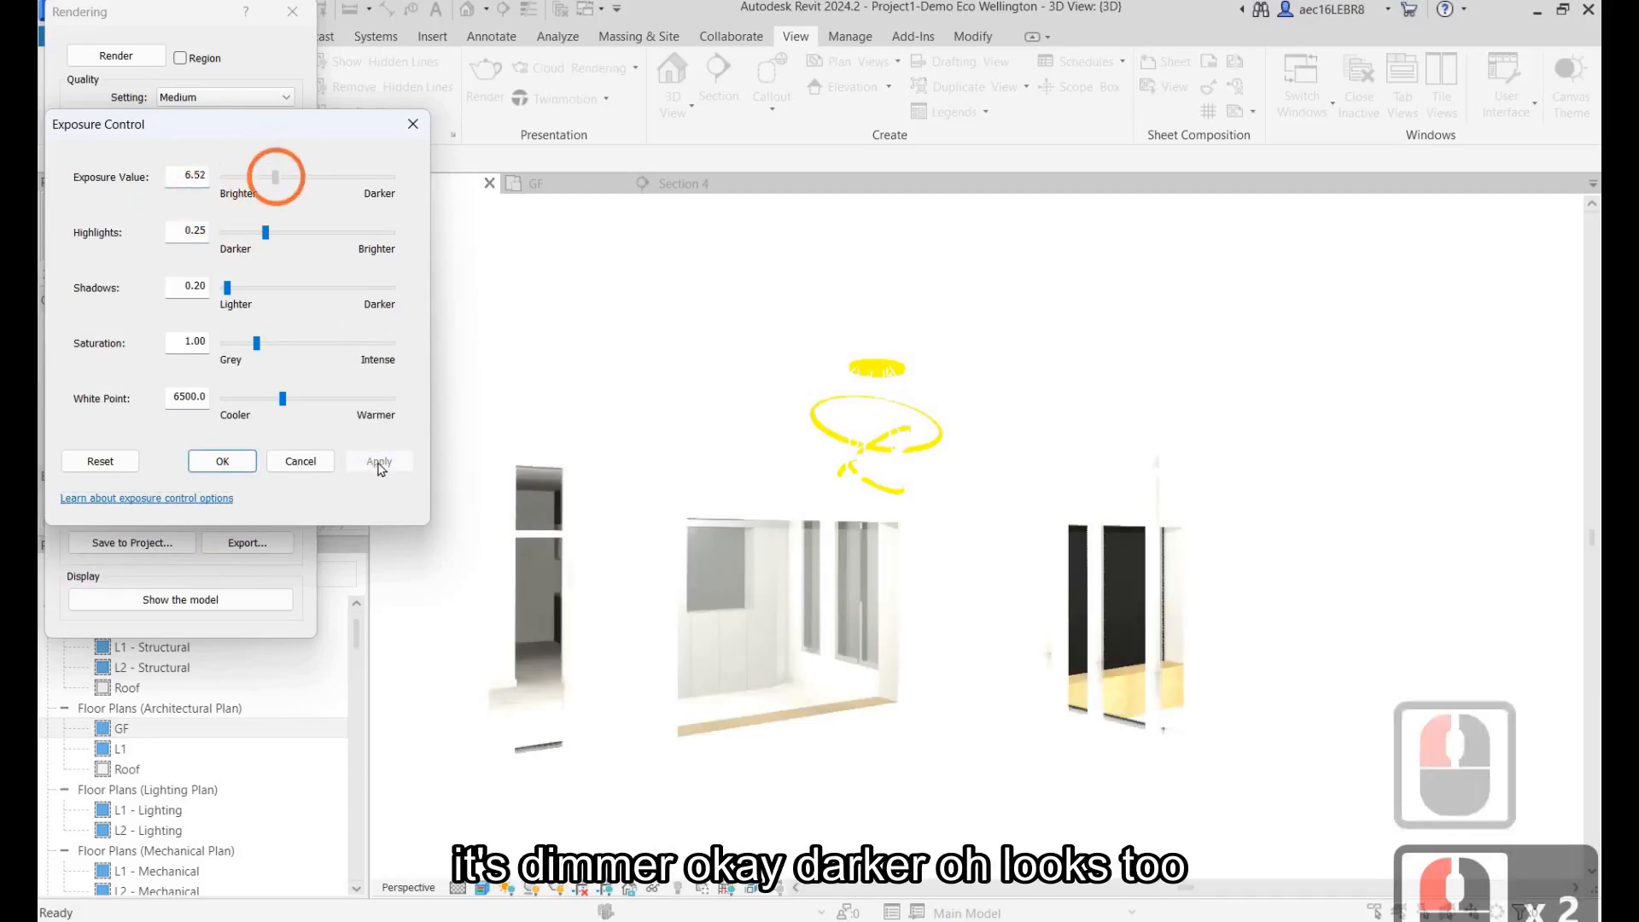
click(379, 461)
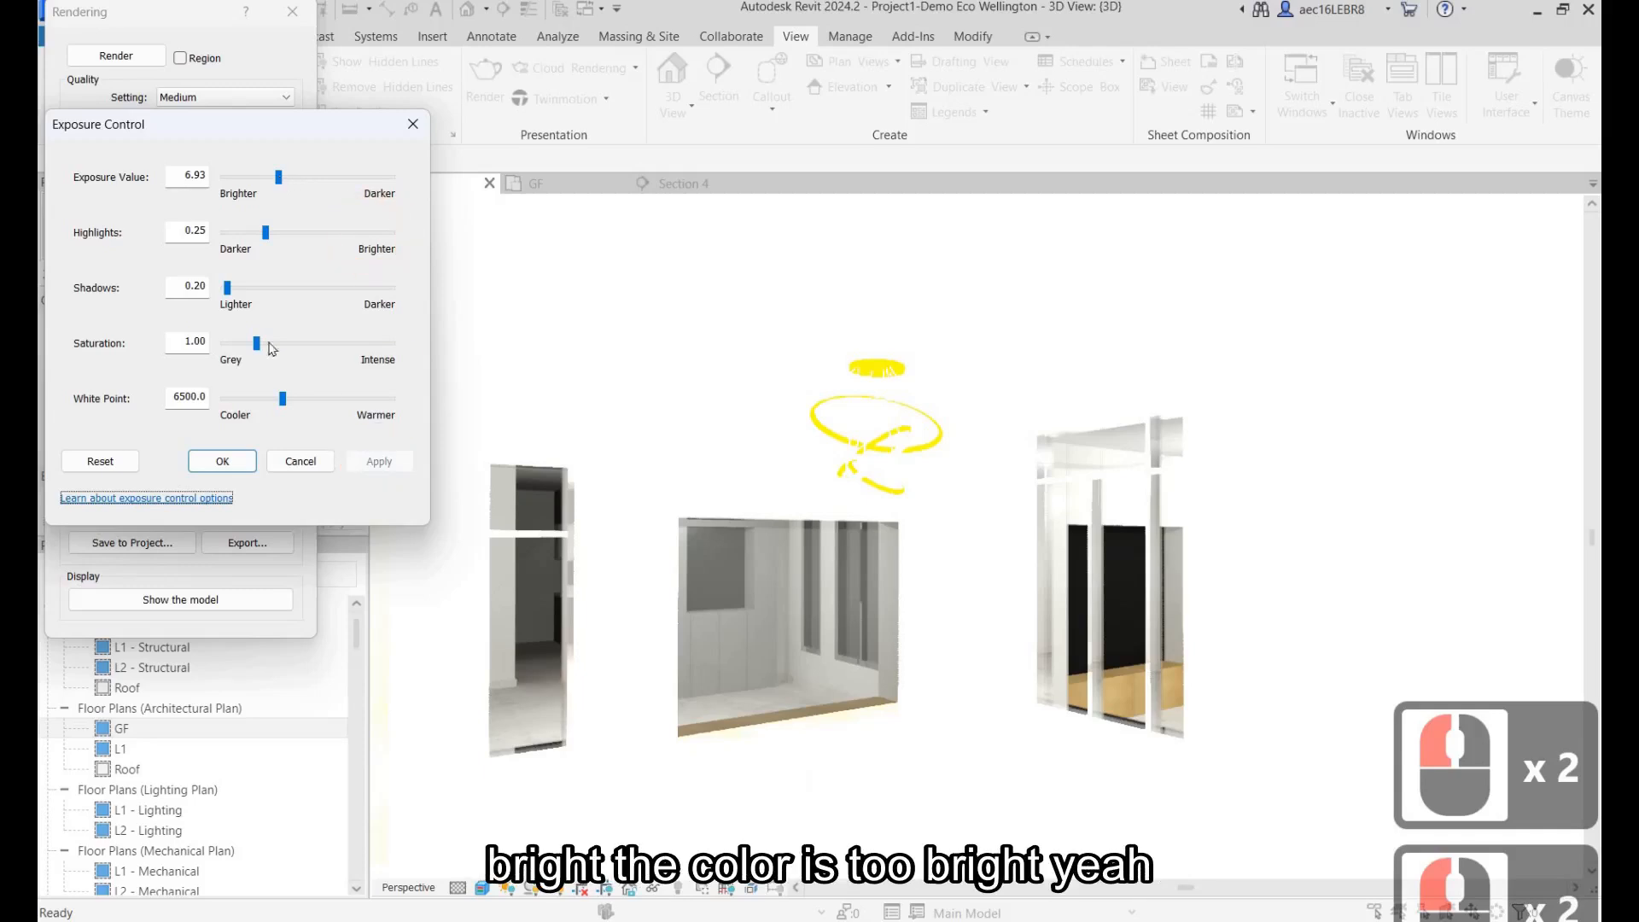
click(379, 461)
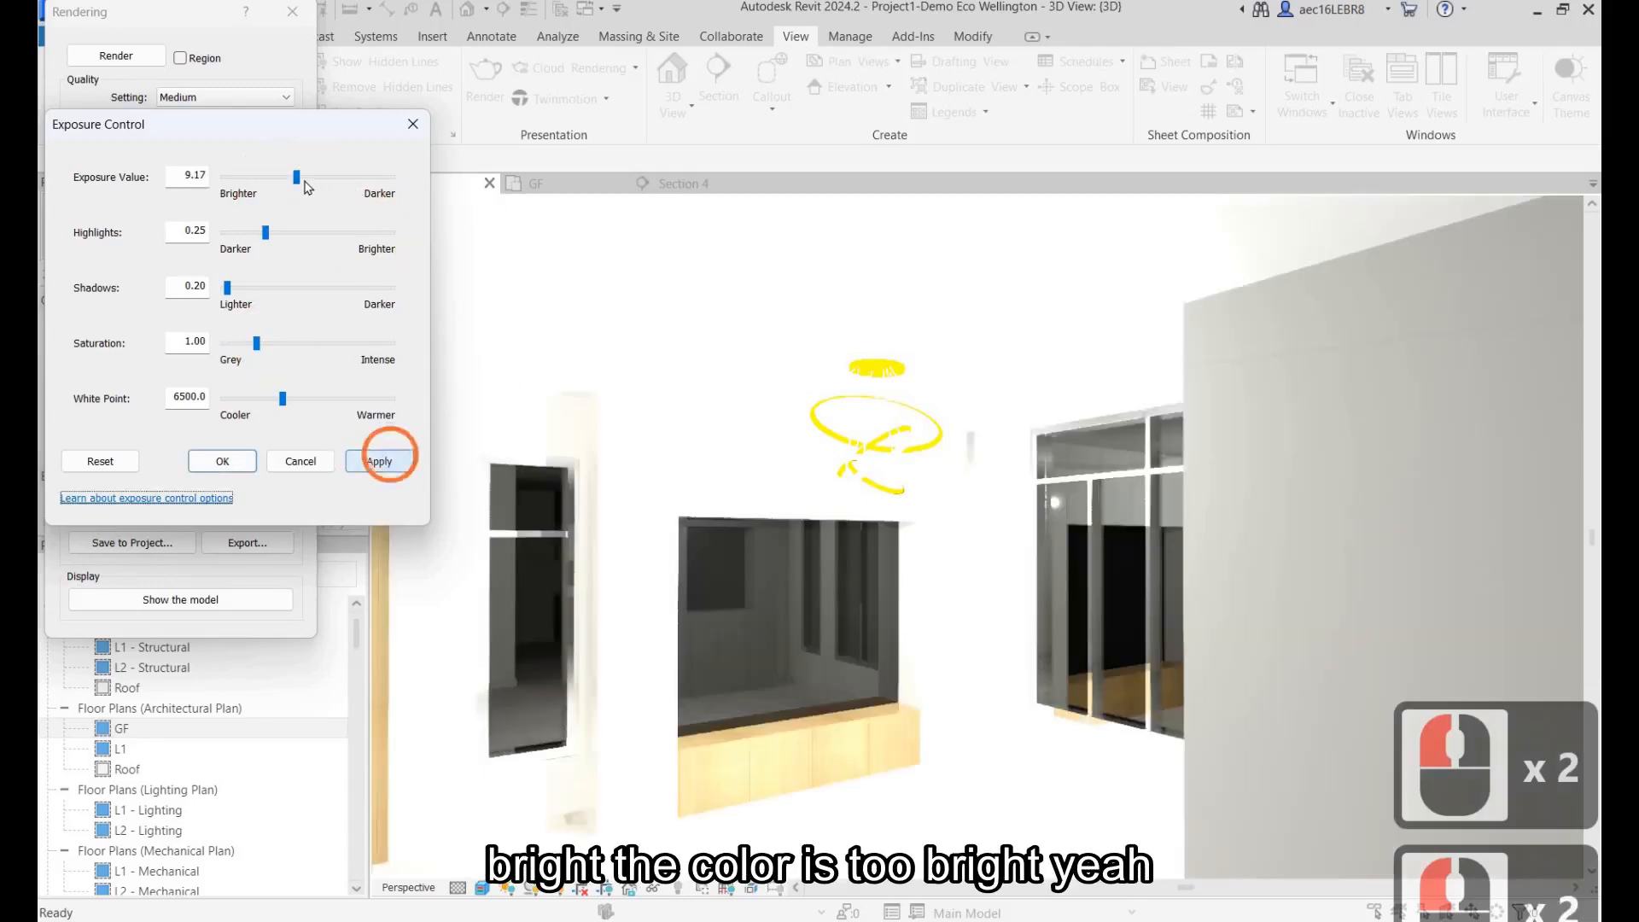
drag(318, 176, 337, 177)
click(386, 463)
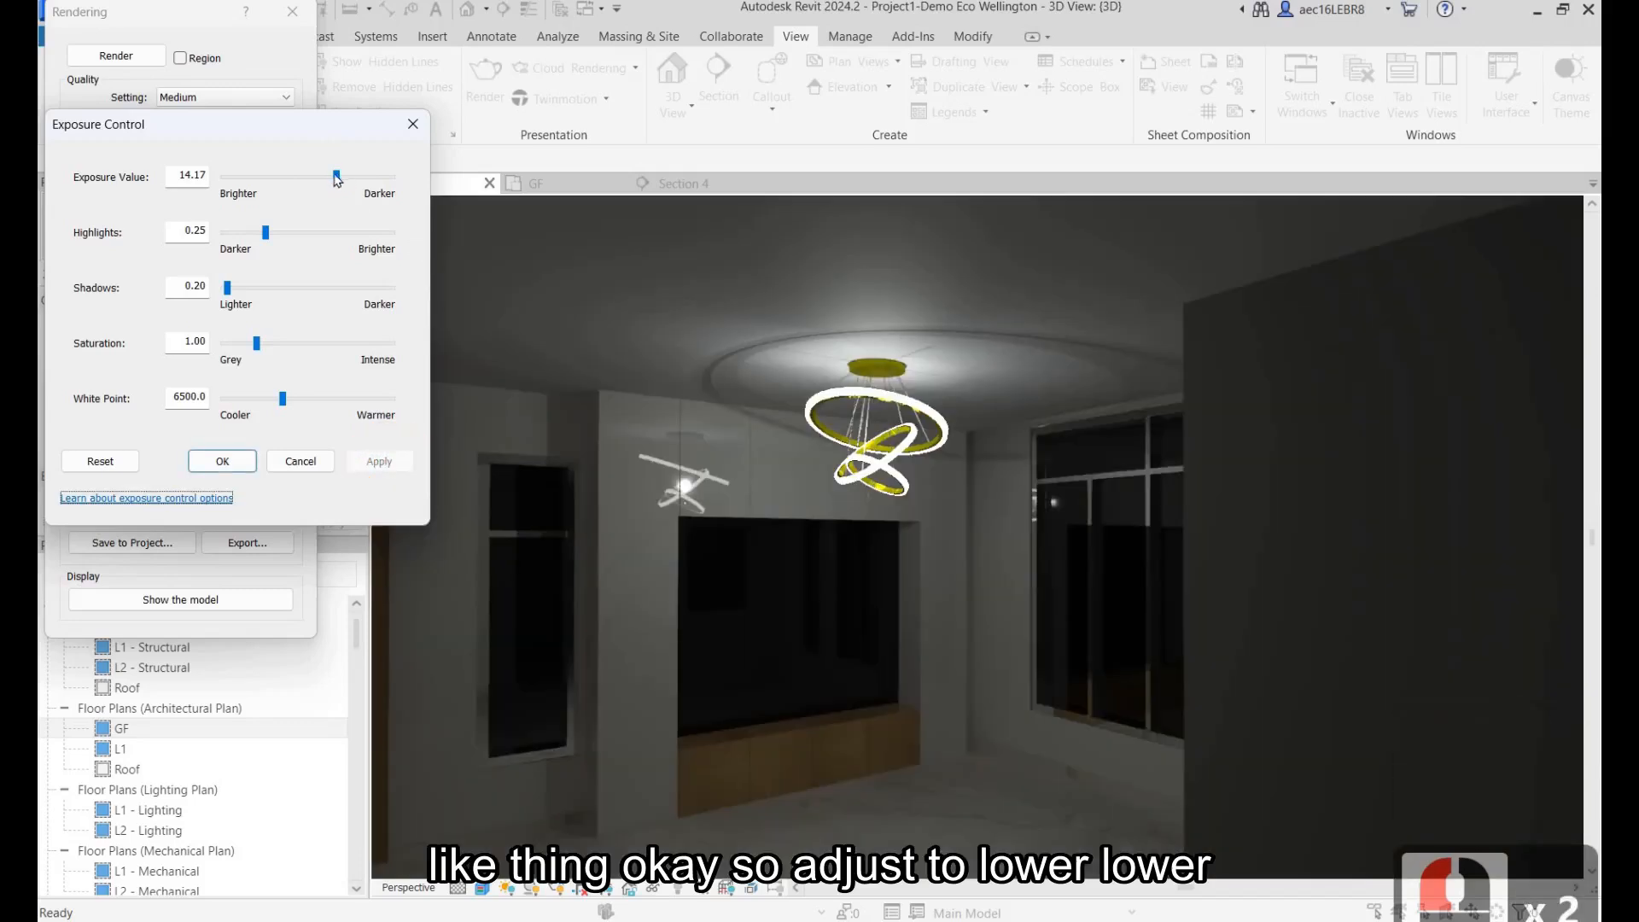
drag(334, 177, 331, 177)
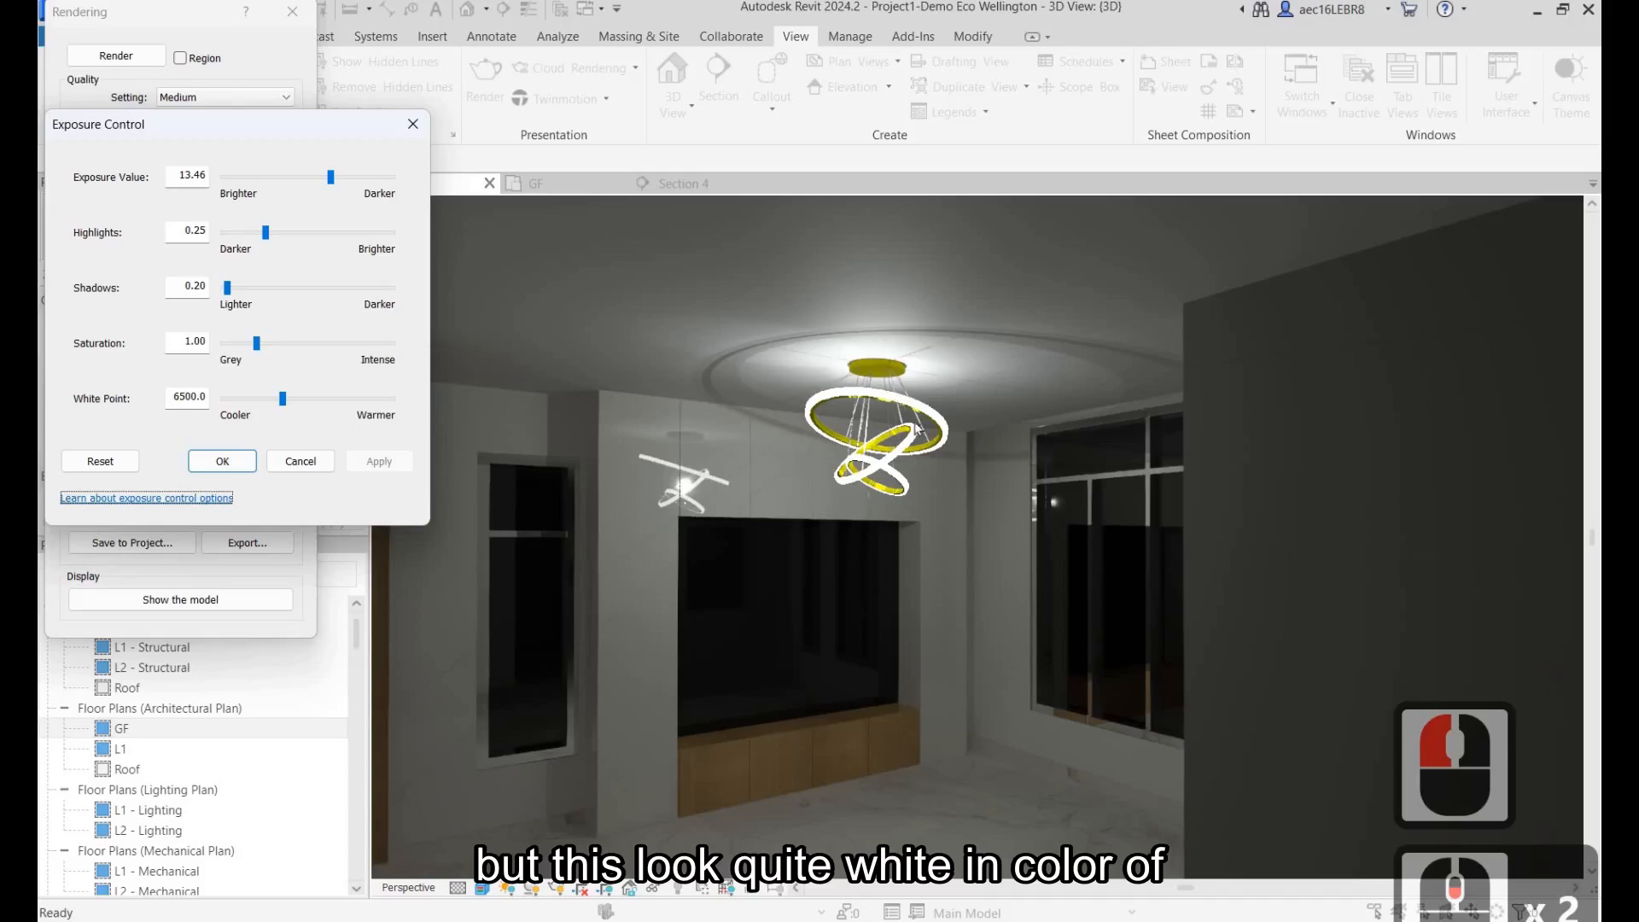
click(413, 123)
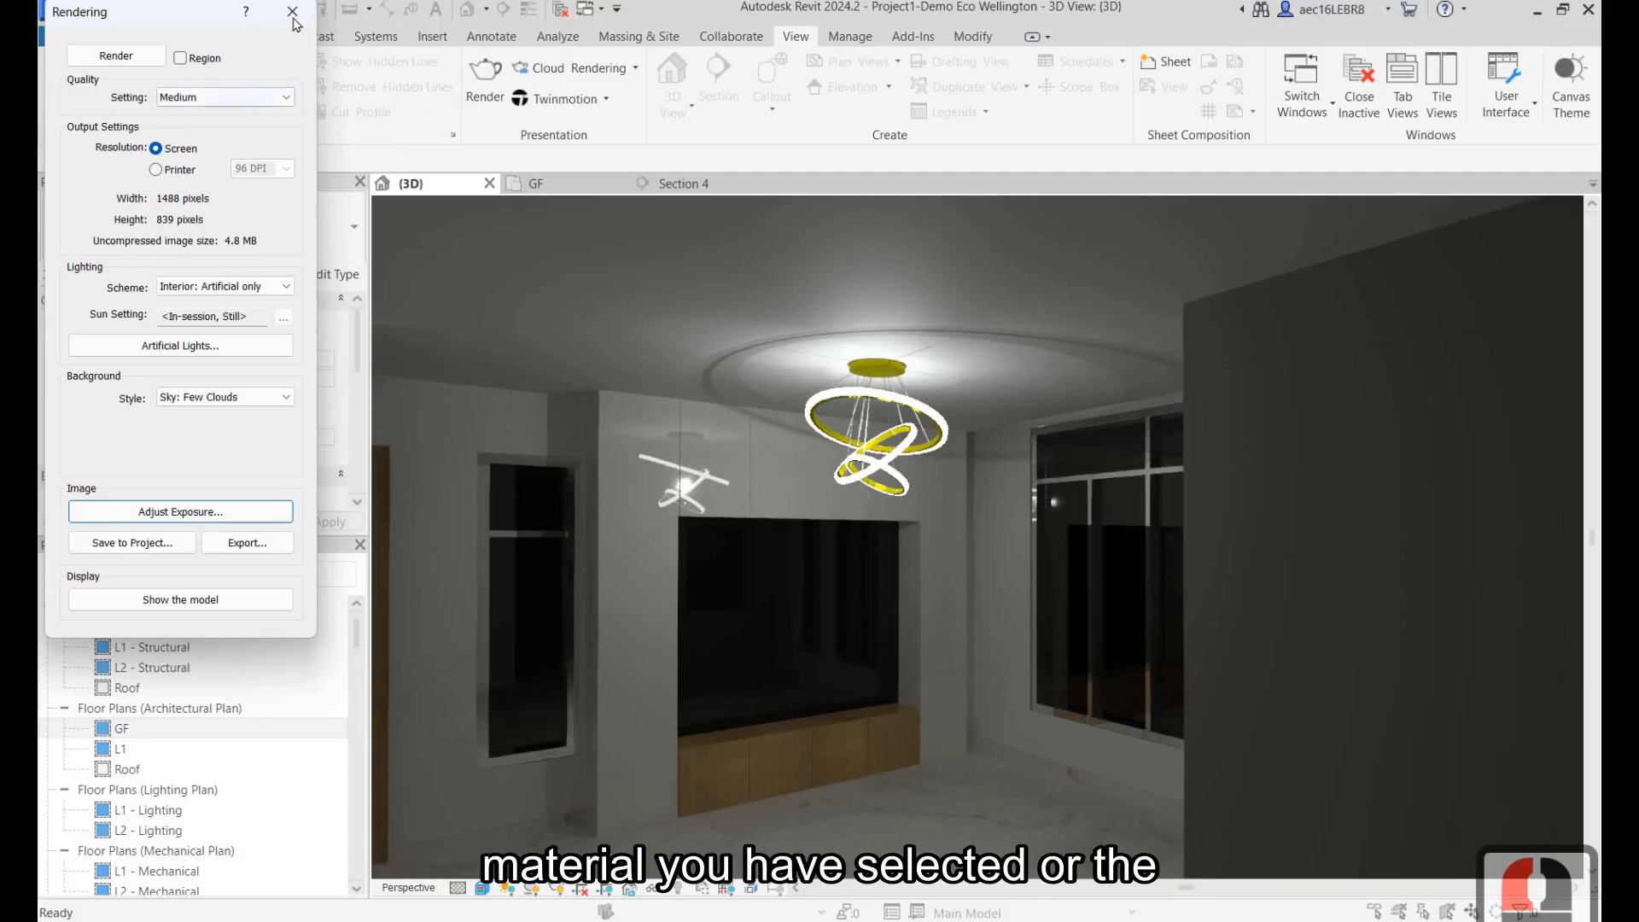
Return to the model view and open the Pendant Light Living fixture's family for editing.
click(910, 412)
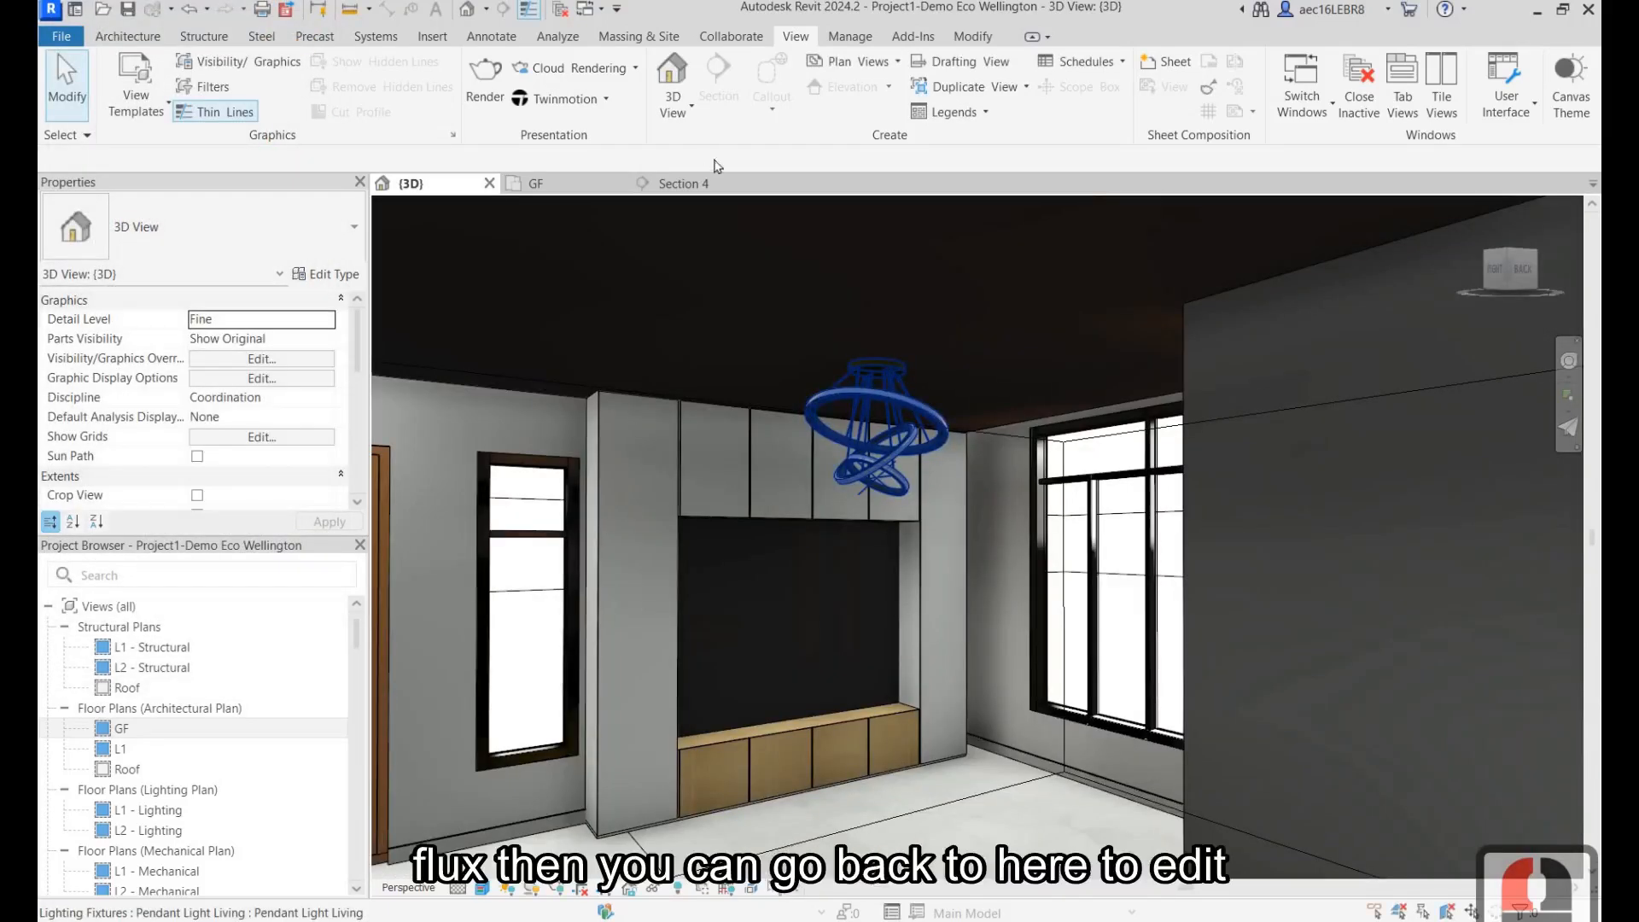
click(937, 357)
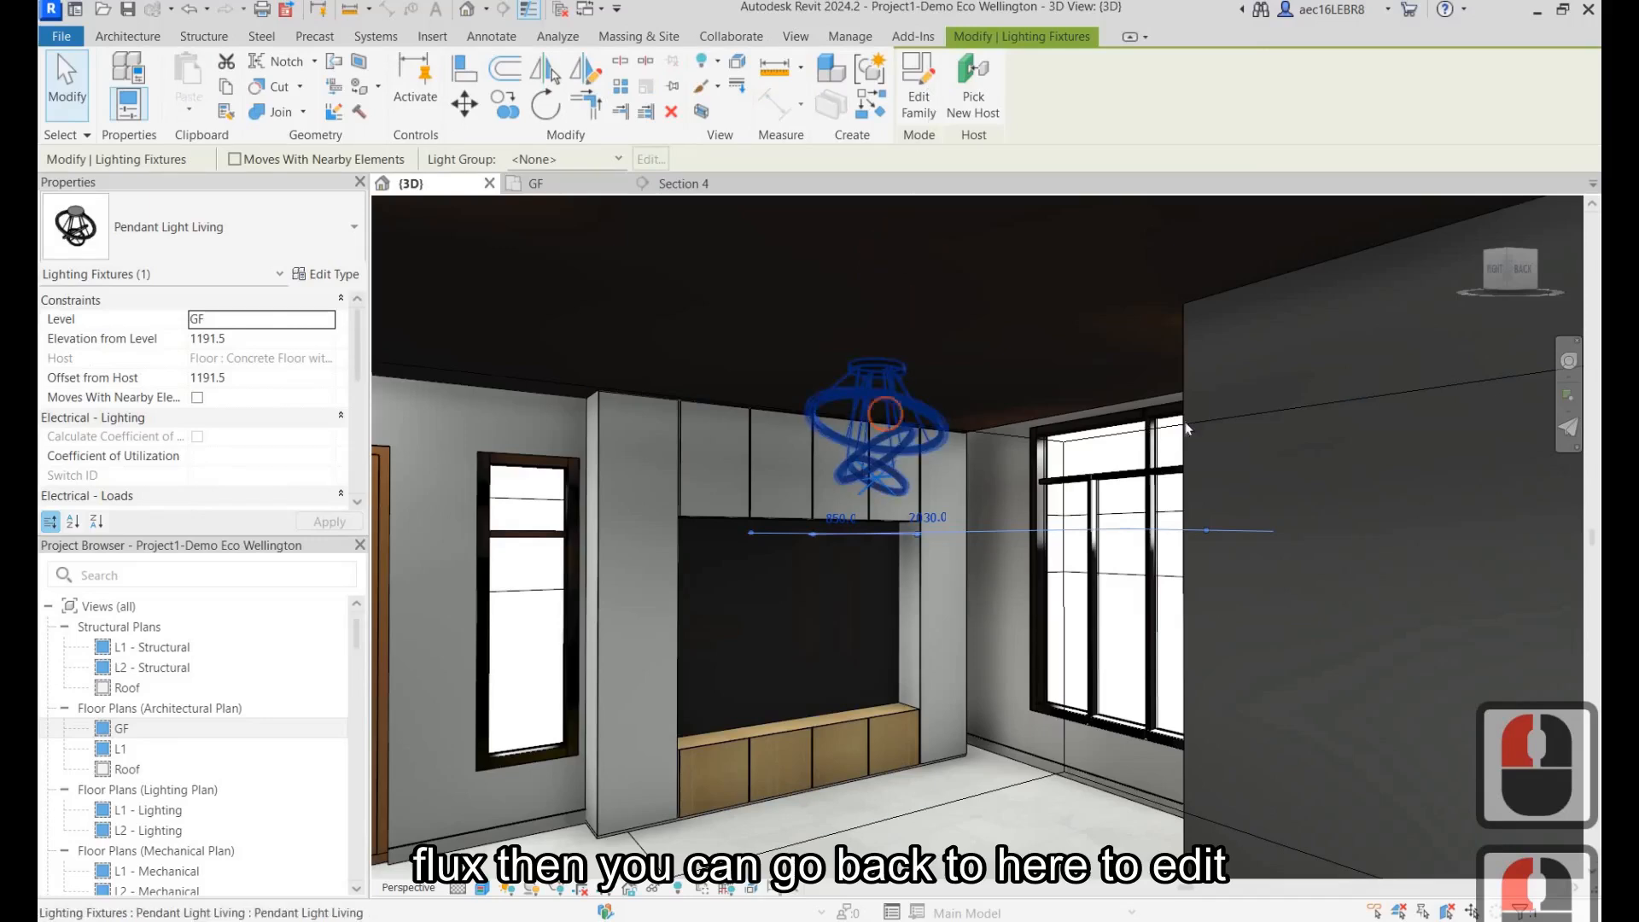
click(919, 81)
double_click(1182, 421)
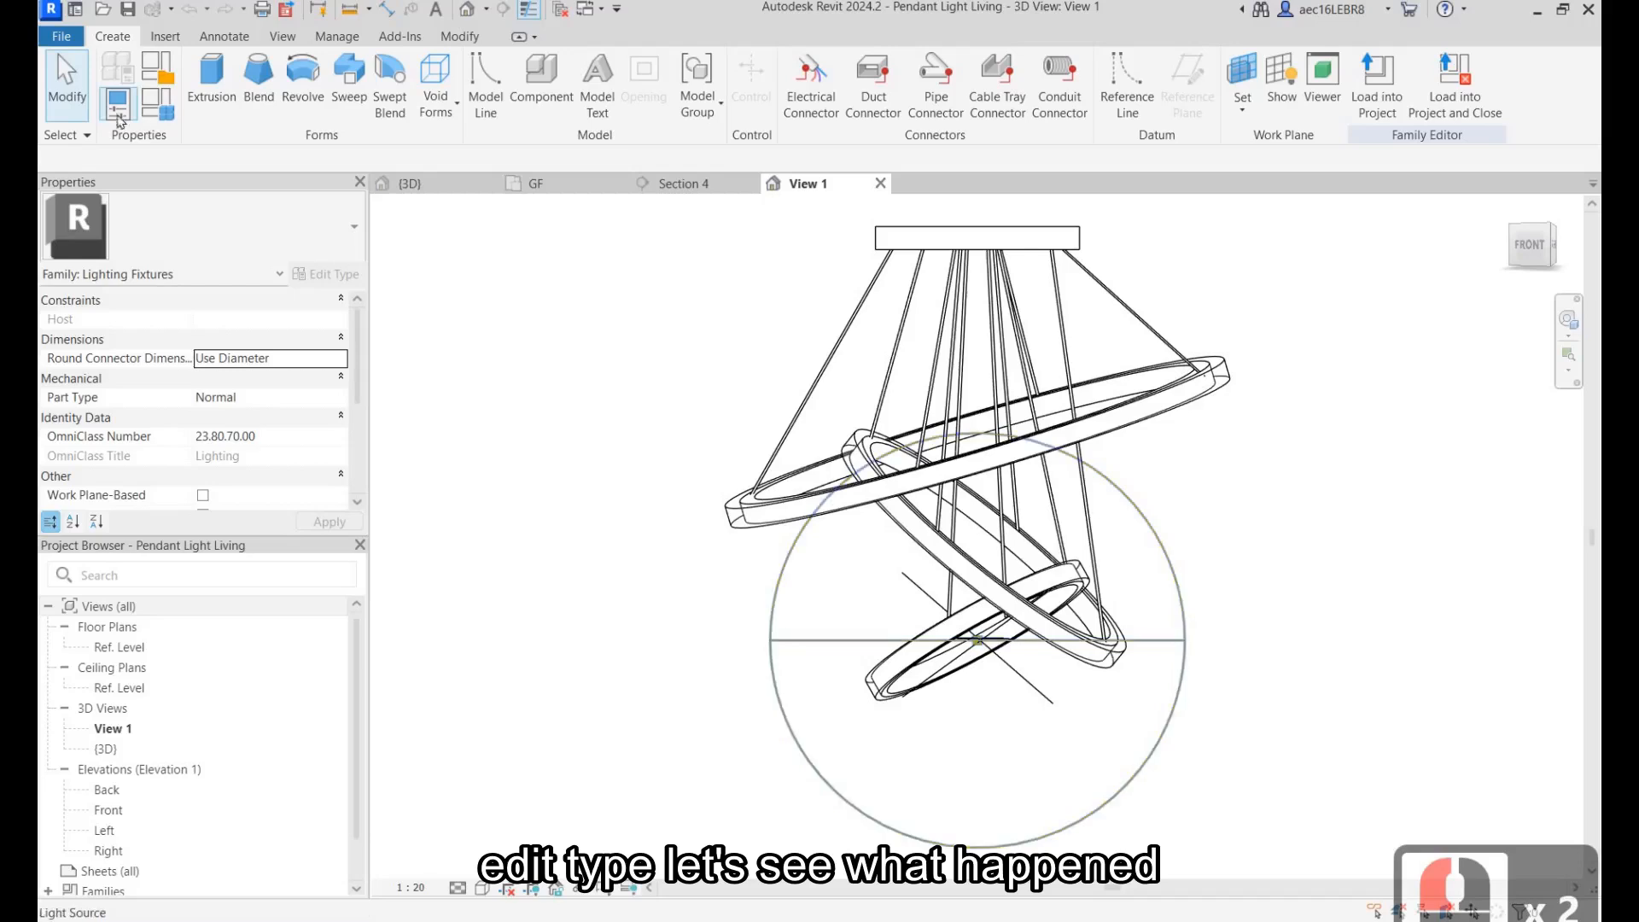
In the pendant's family types, set the Initial Intensity wattage to 2 W.
click(779, 611)
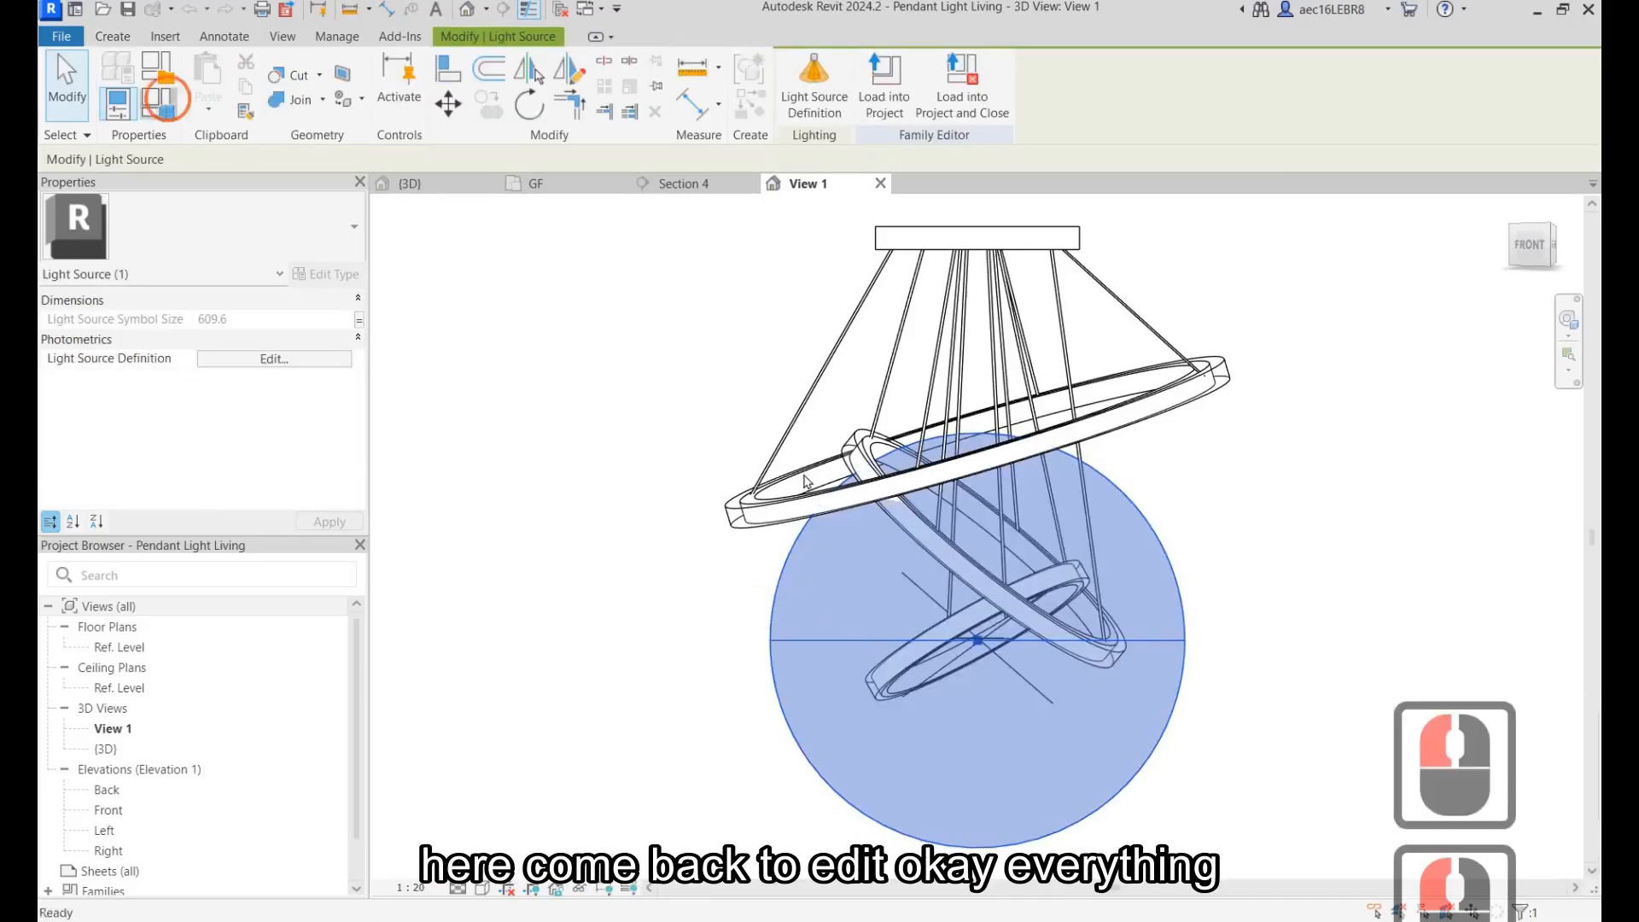
click(160, 101)
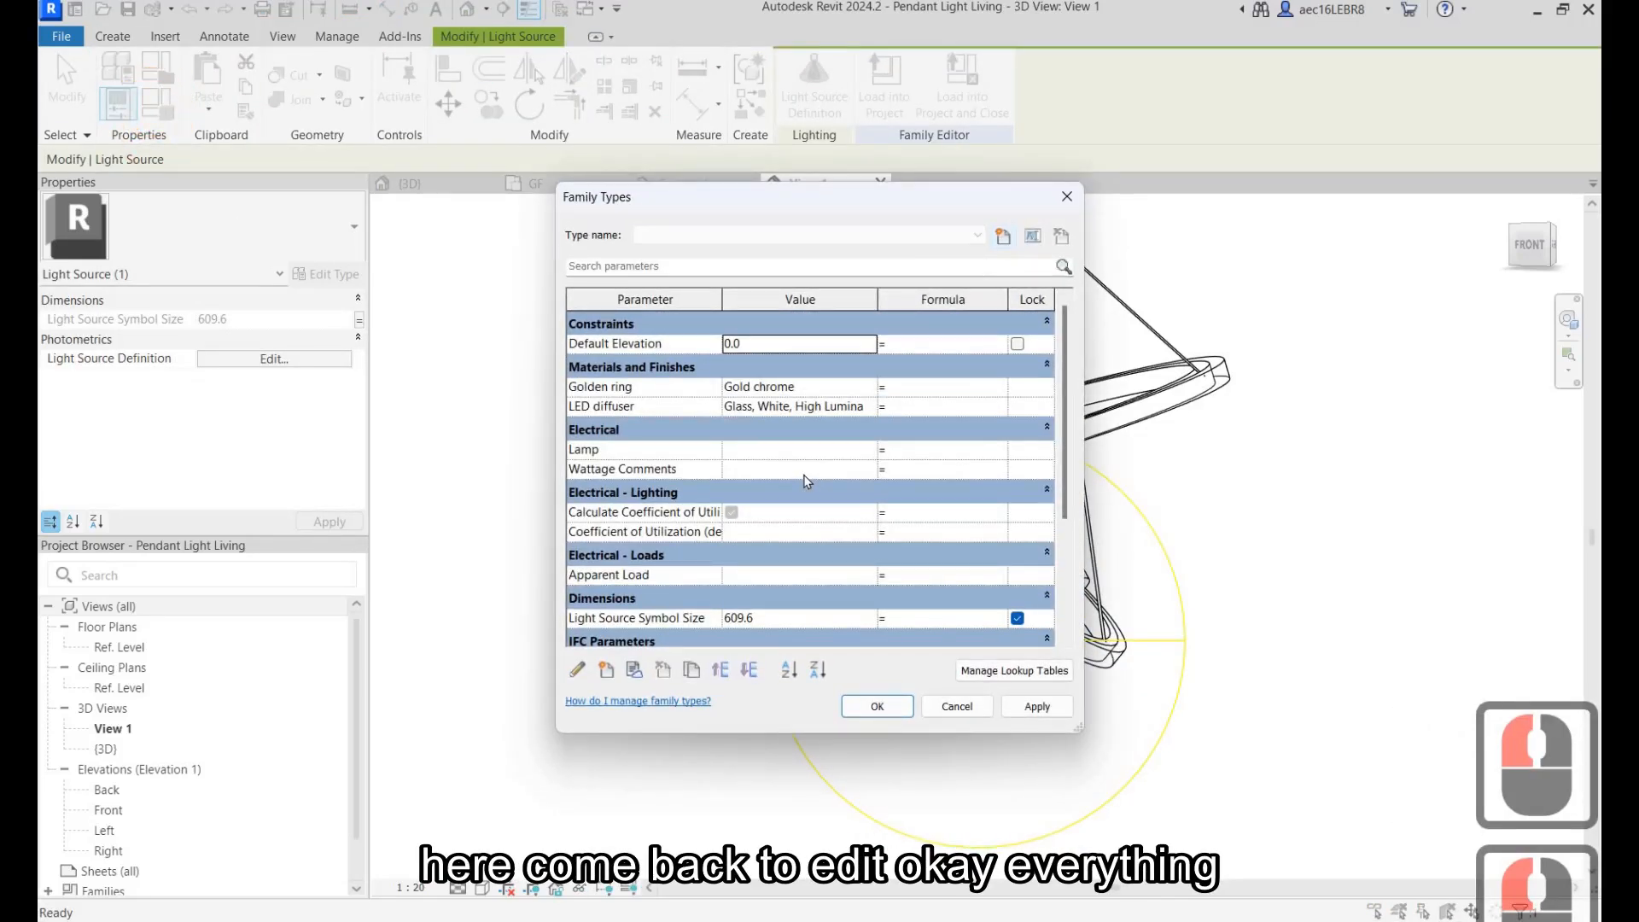
scroll(806, 480, down, 3)
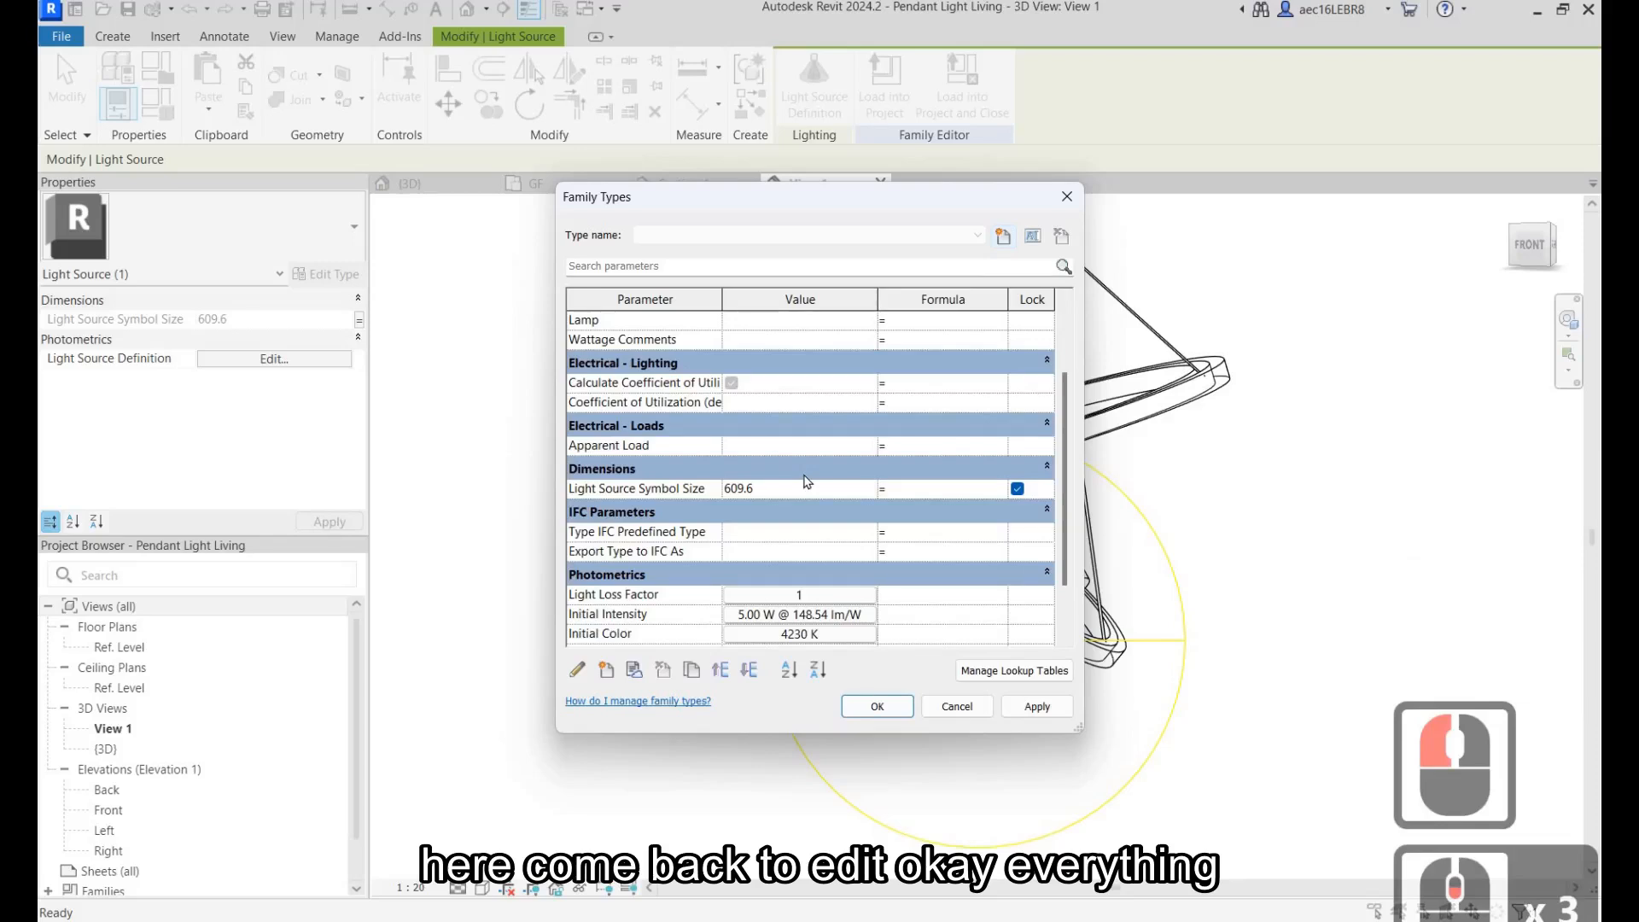
scroll(807, 481, down, 3)
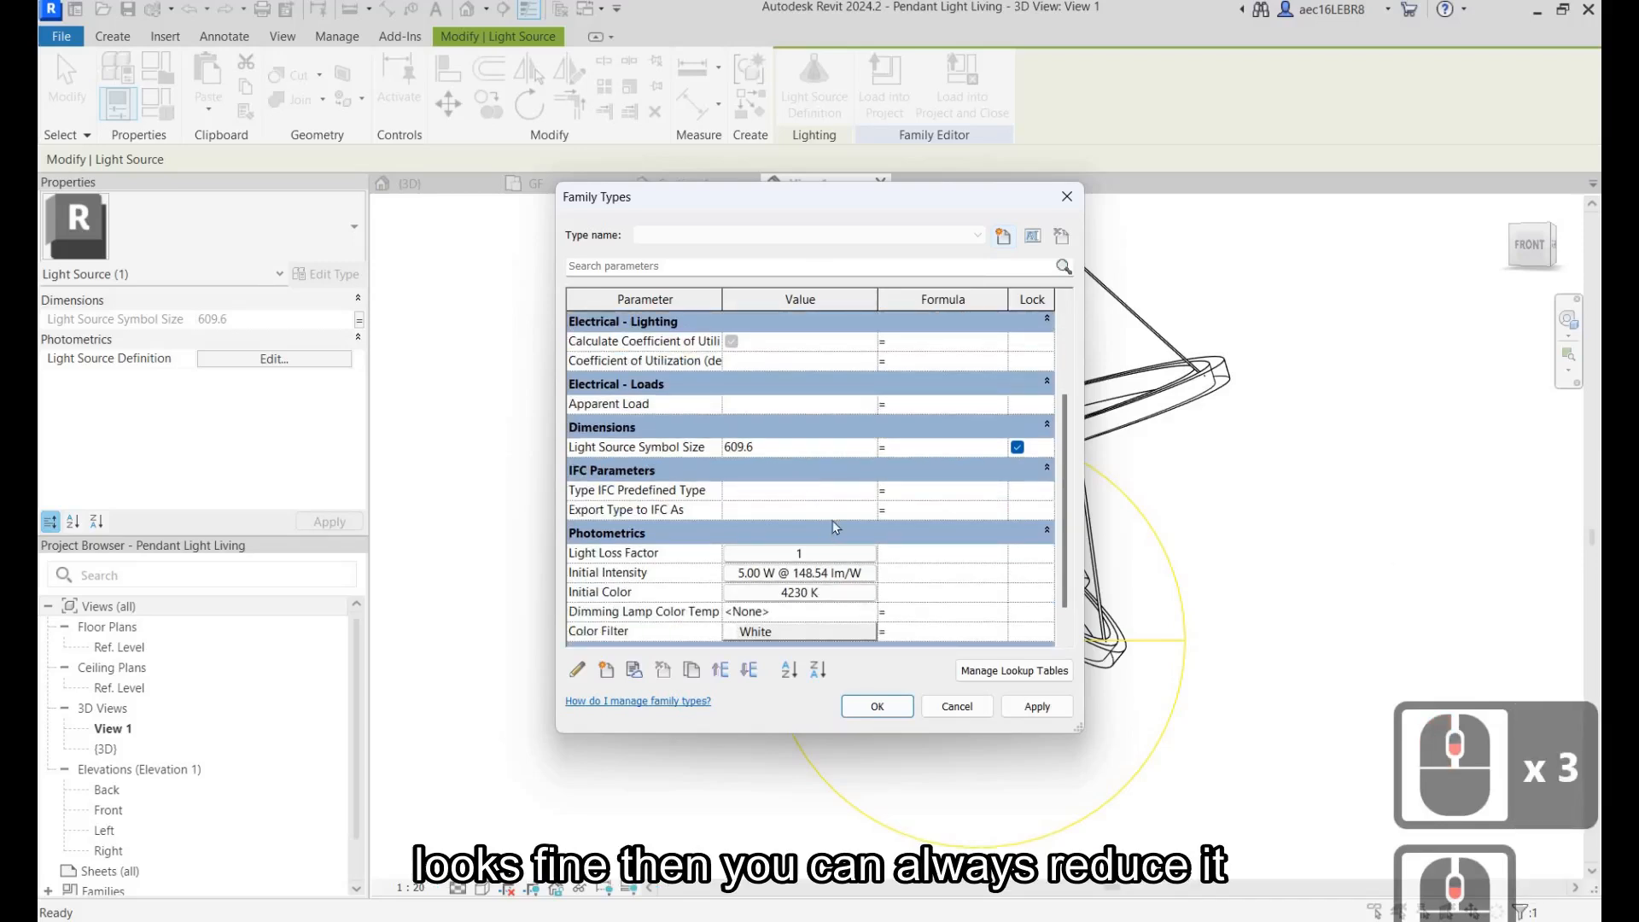
scroll(835, 527, down, 2)
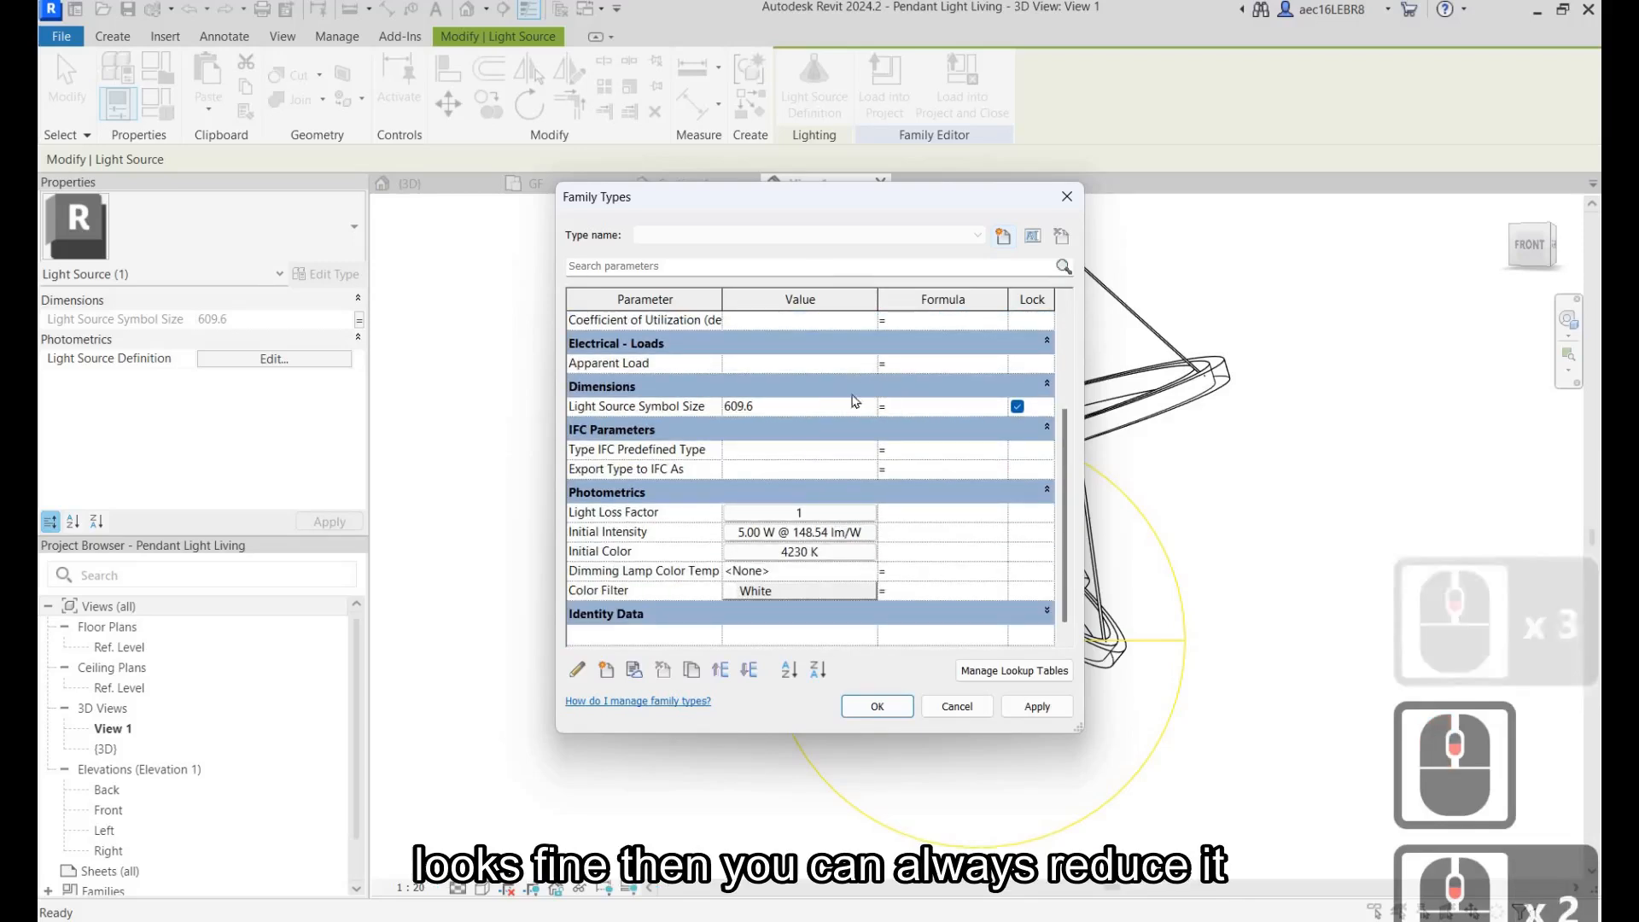
click(832, 532)
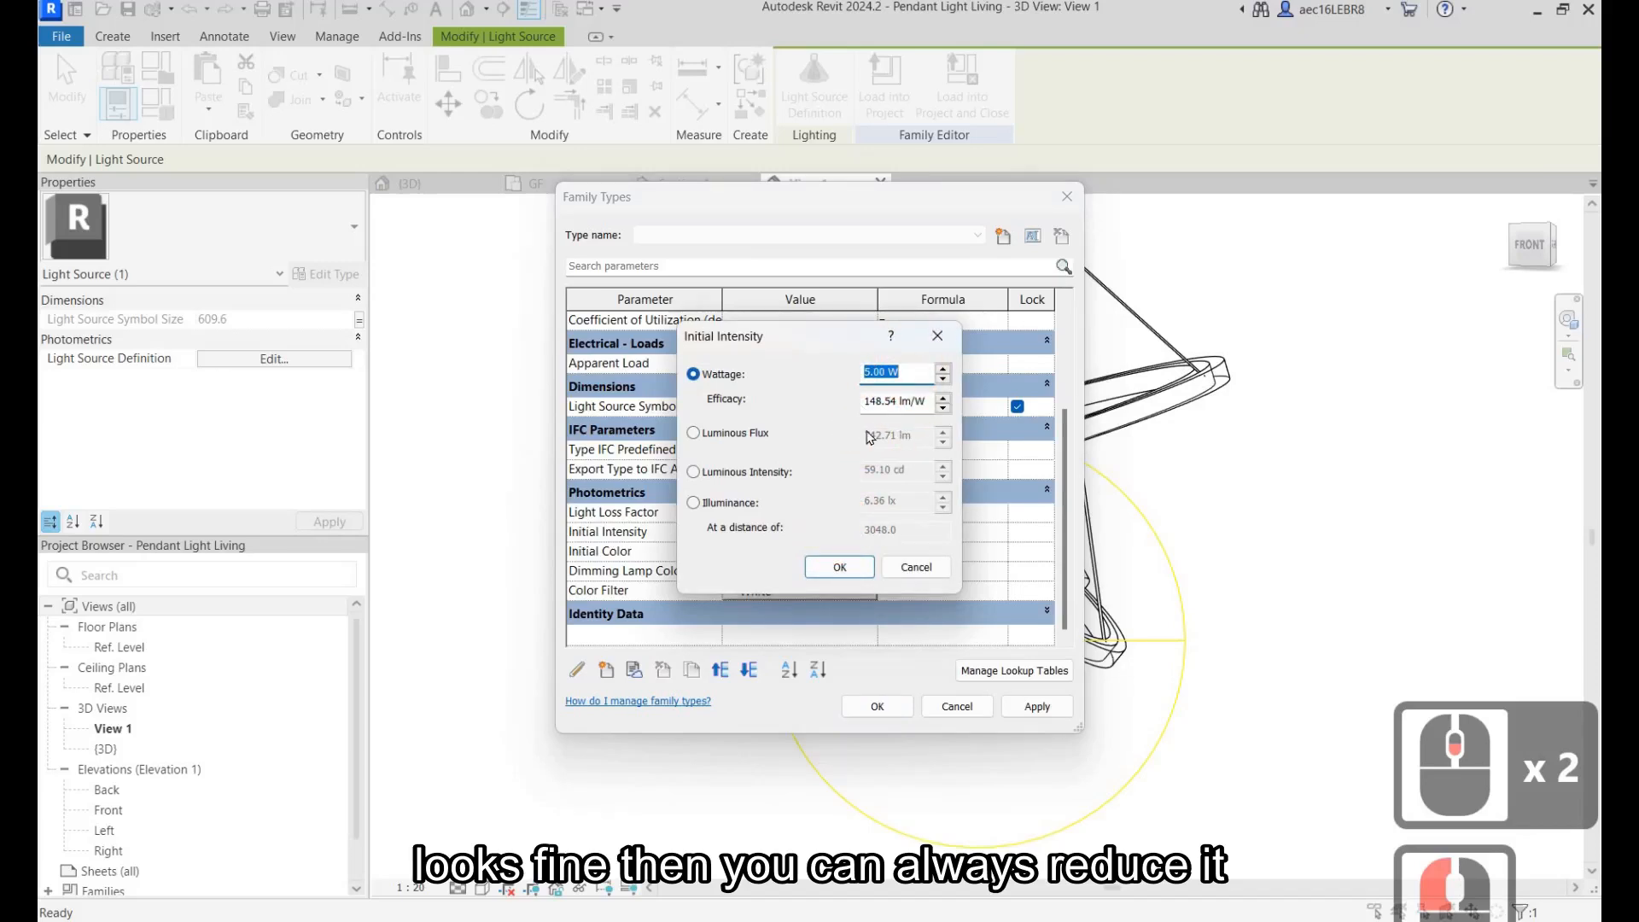
drag(870, 372, 857, 371)
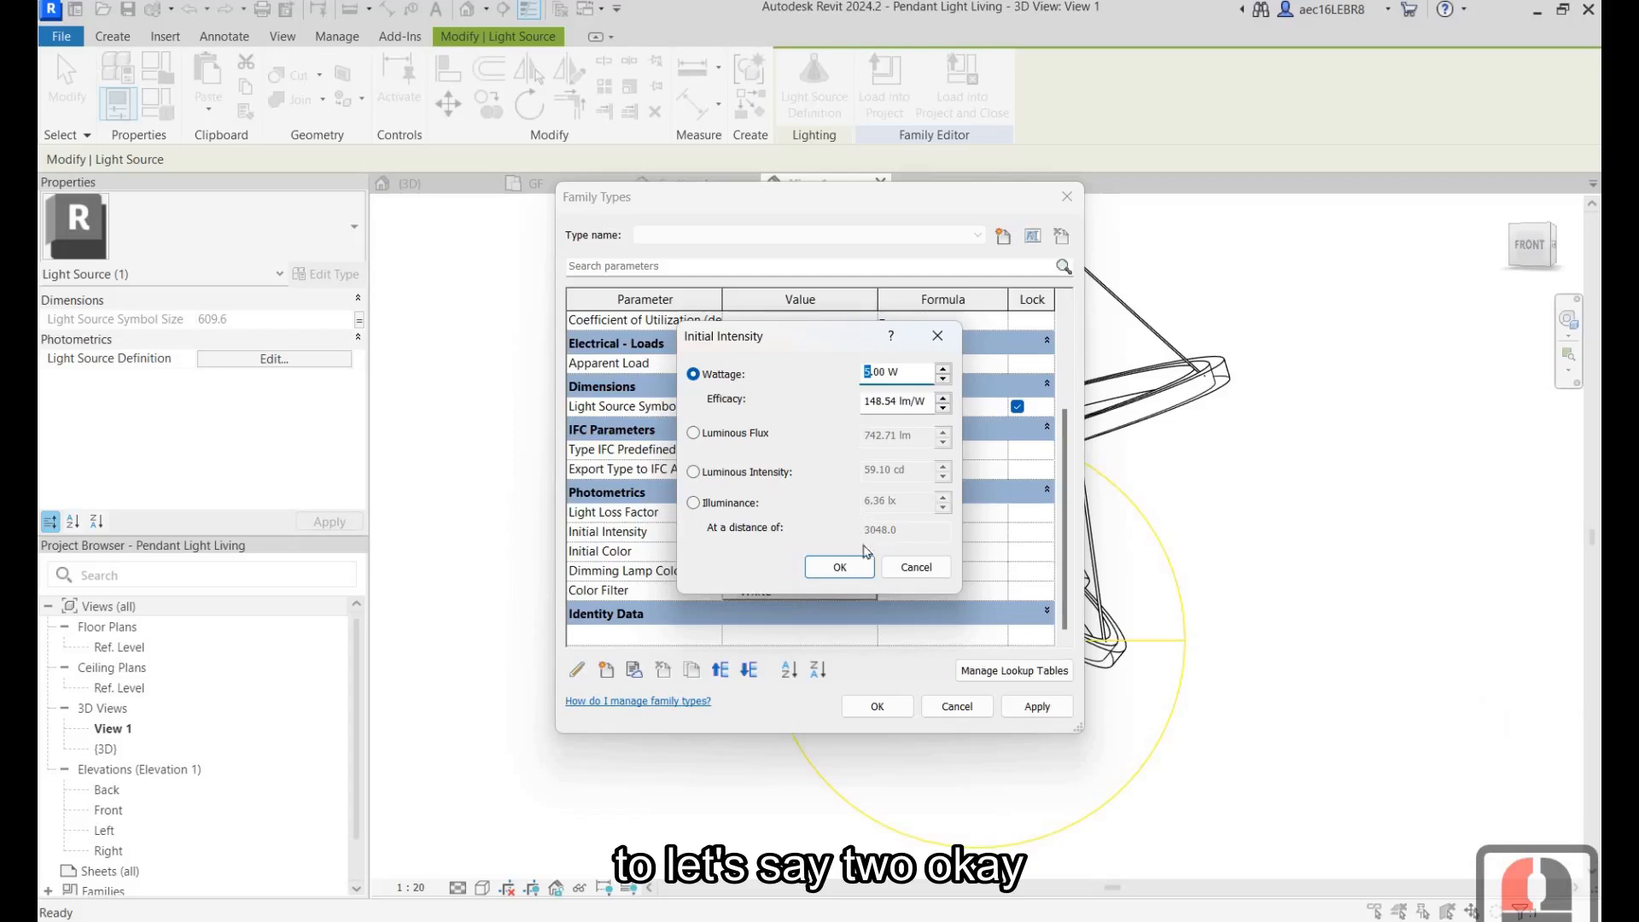
text(2)
click(871, 378)
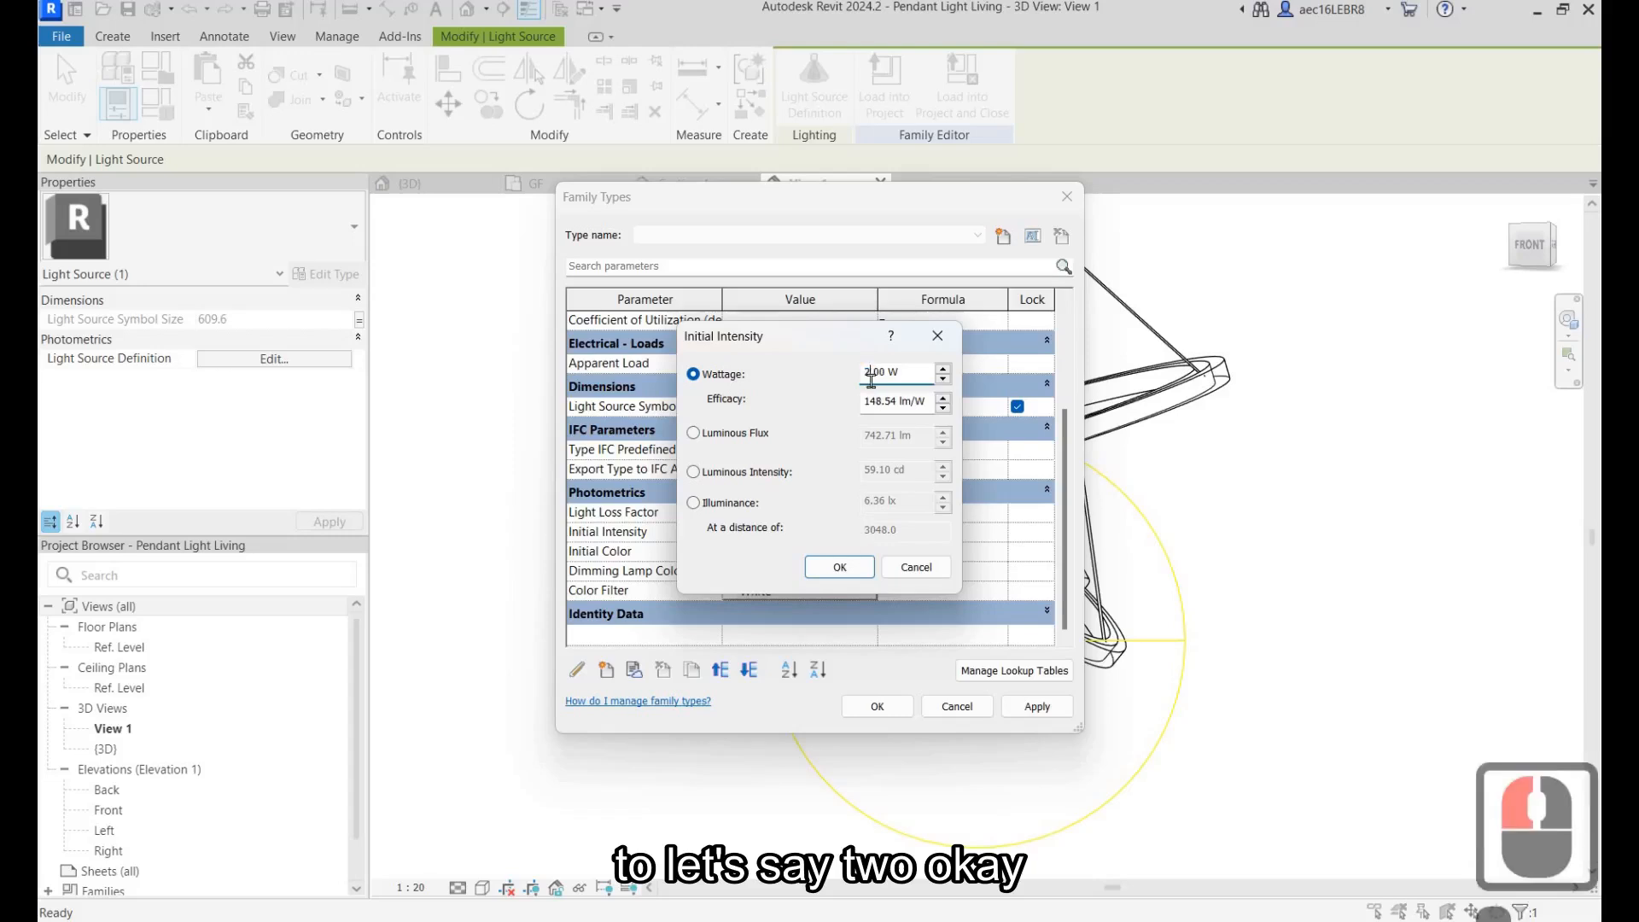
click(838, 563)
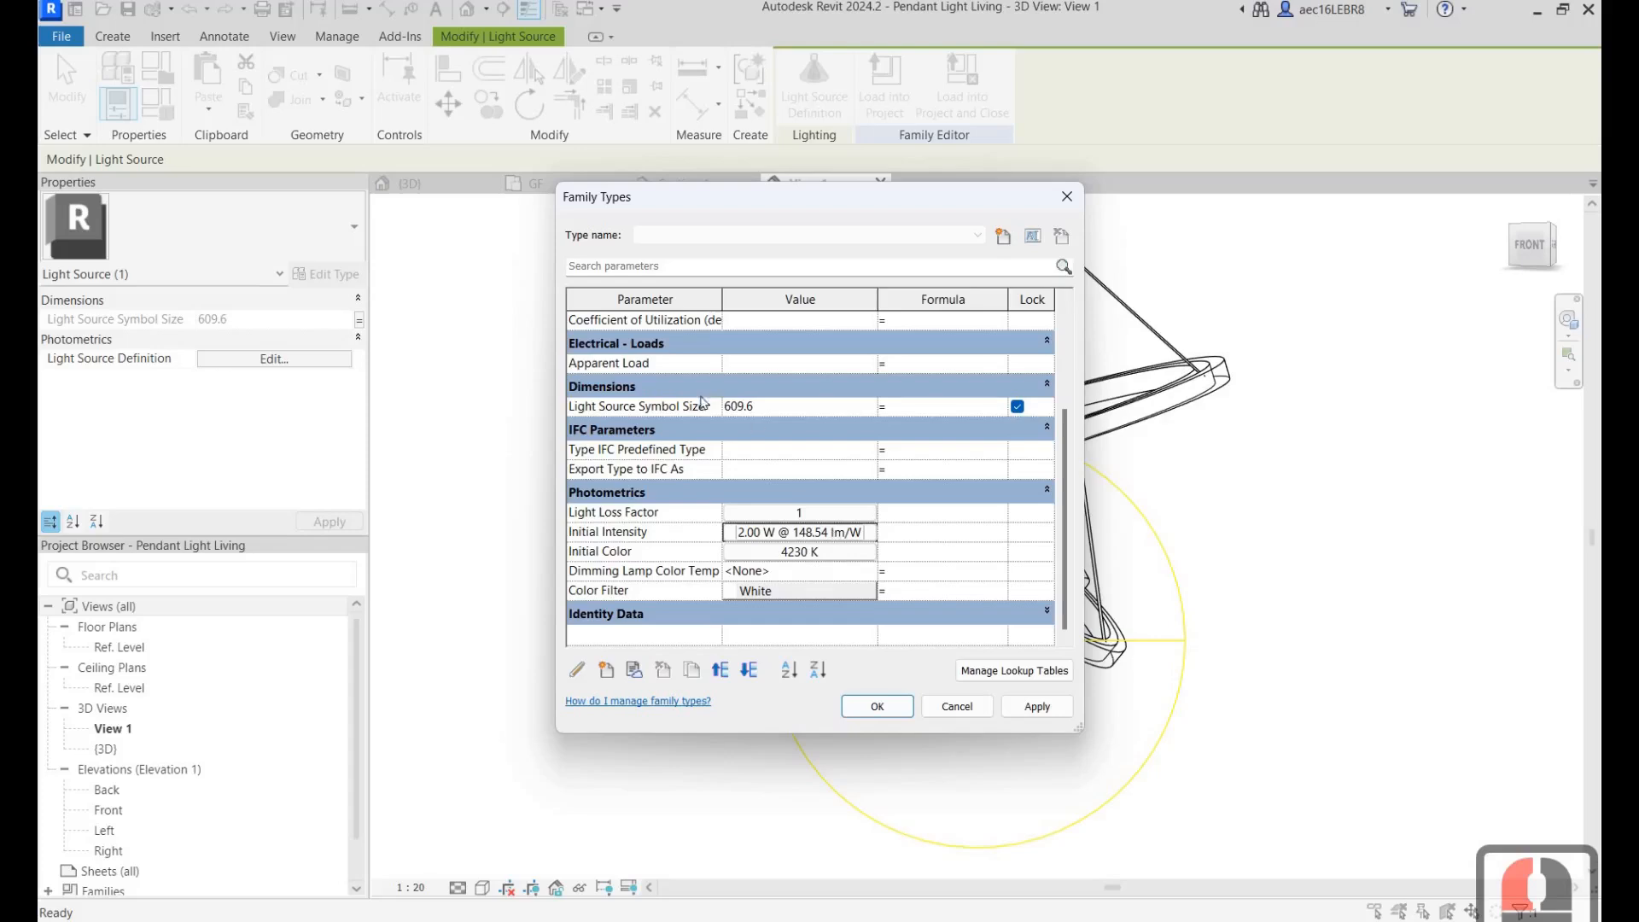
Set the pendant light's Initial Color to the Custom preset at 4000 K.
scroll(701, 402, down, 2)
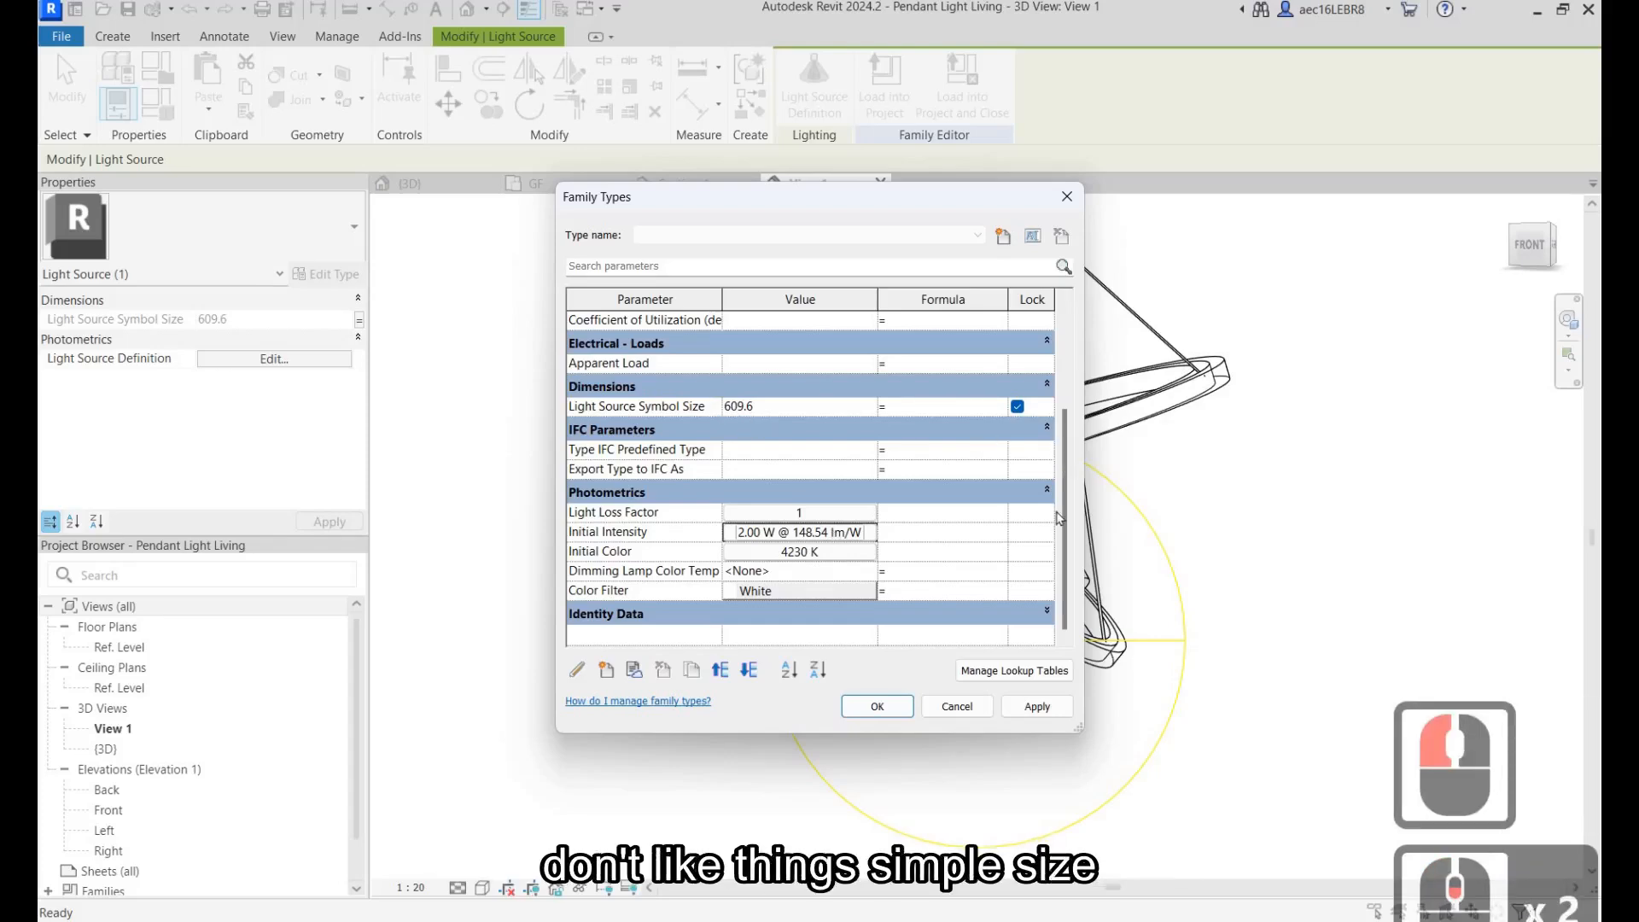
scroll(790, 541, up, 1)
scroll(790, 541, down, 1)
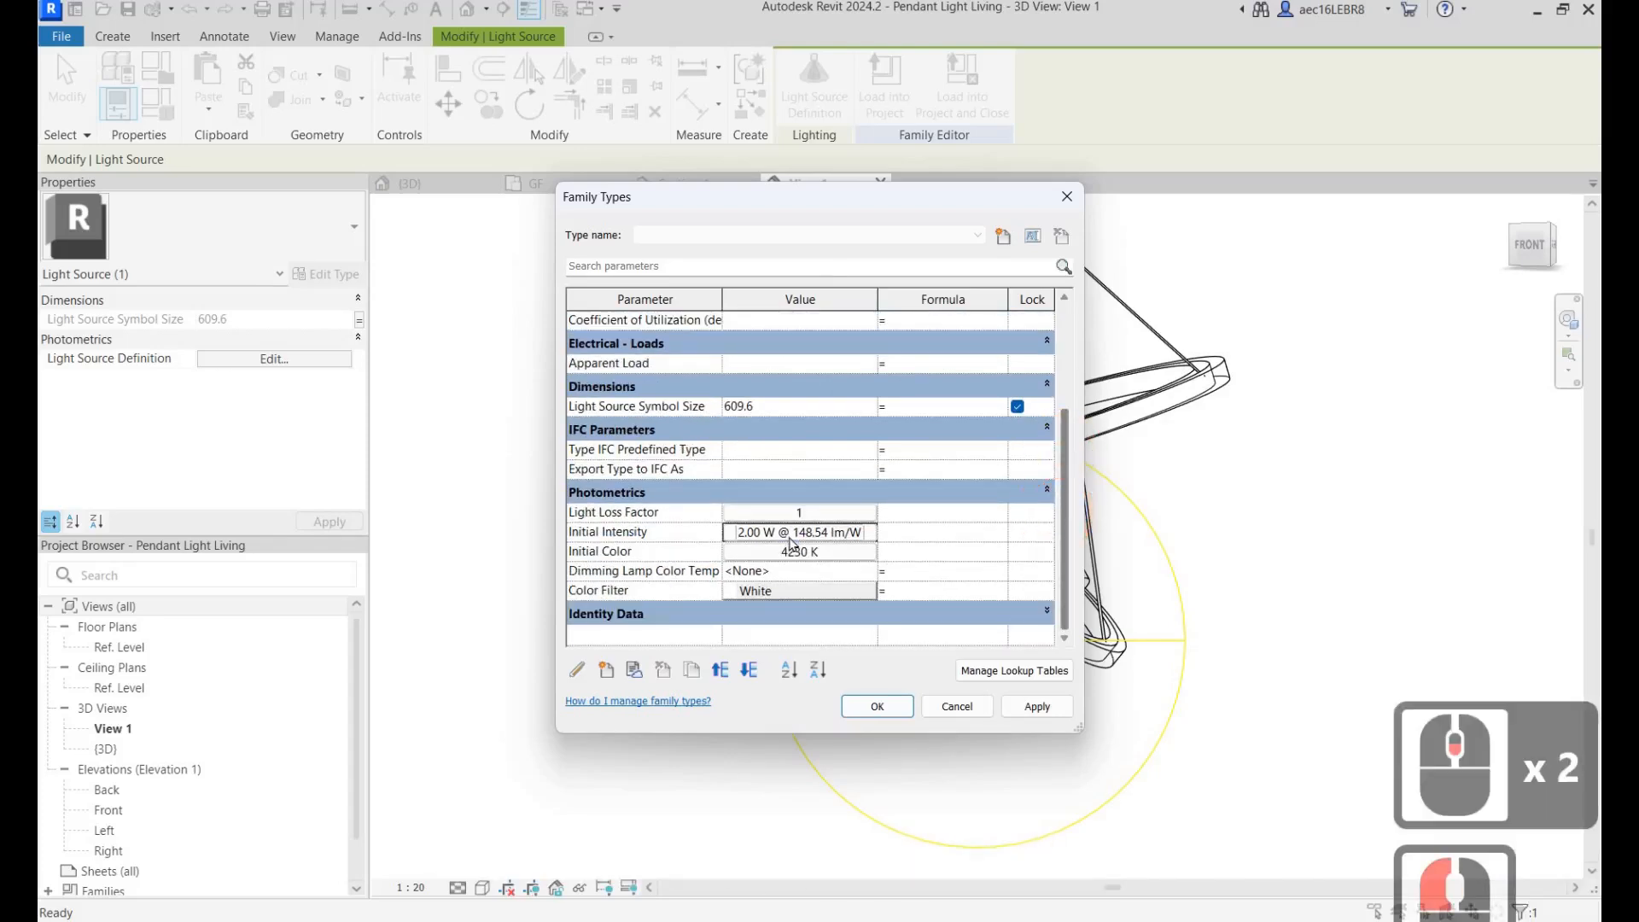
scroll(794, 546, up, 2)
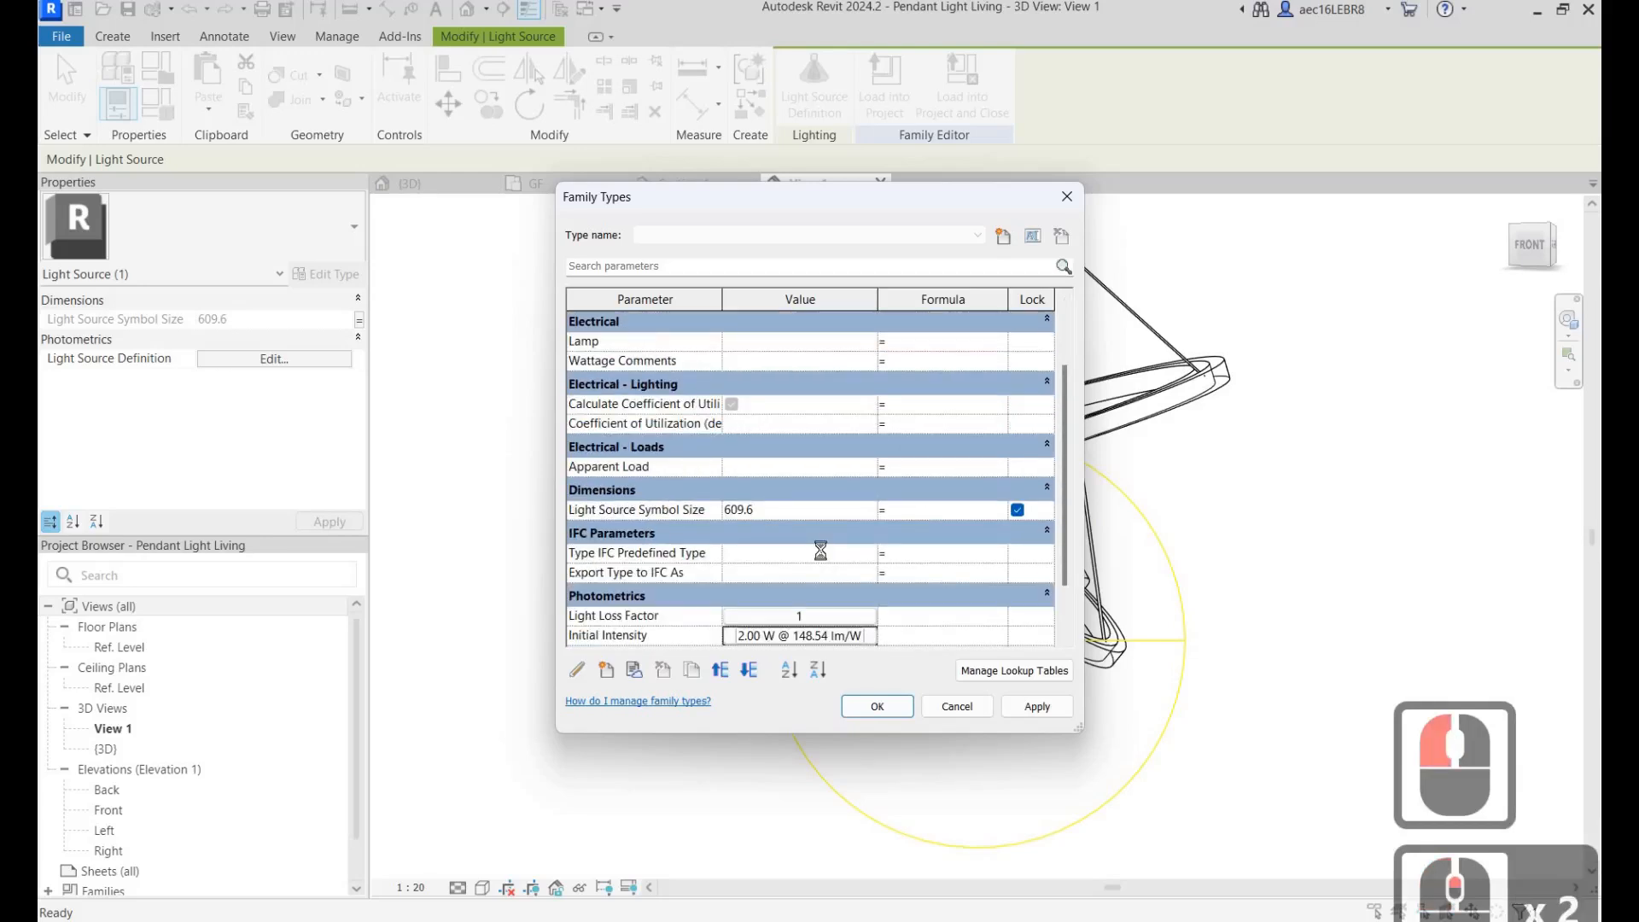
scroll(794, 546, down, 3)
click(823, 553)
click(823, 553)
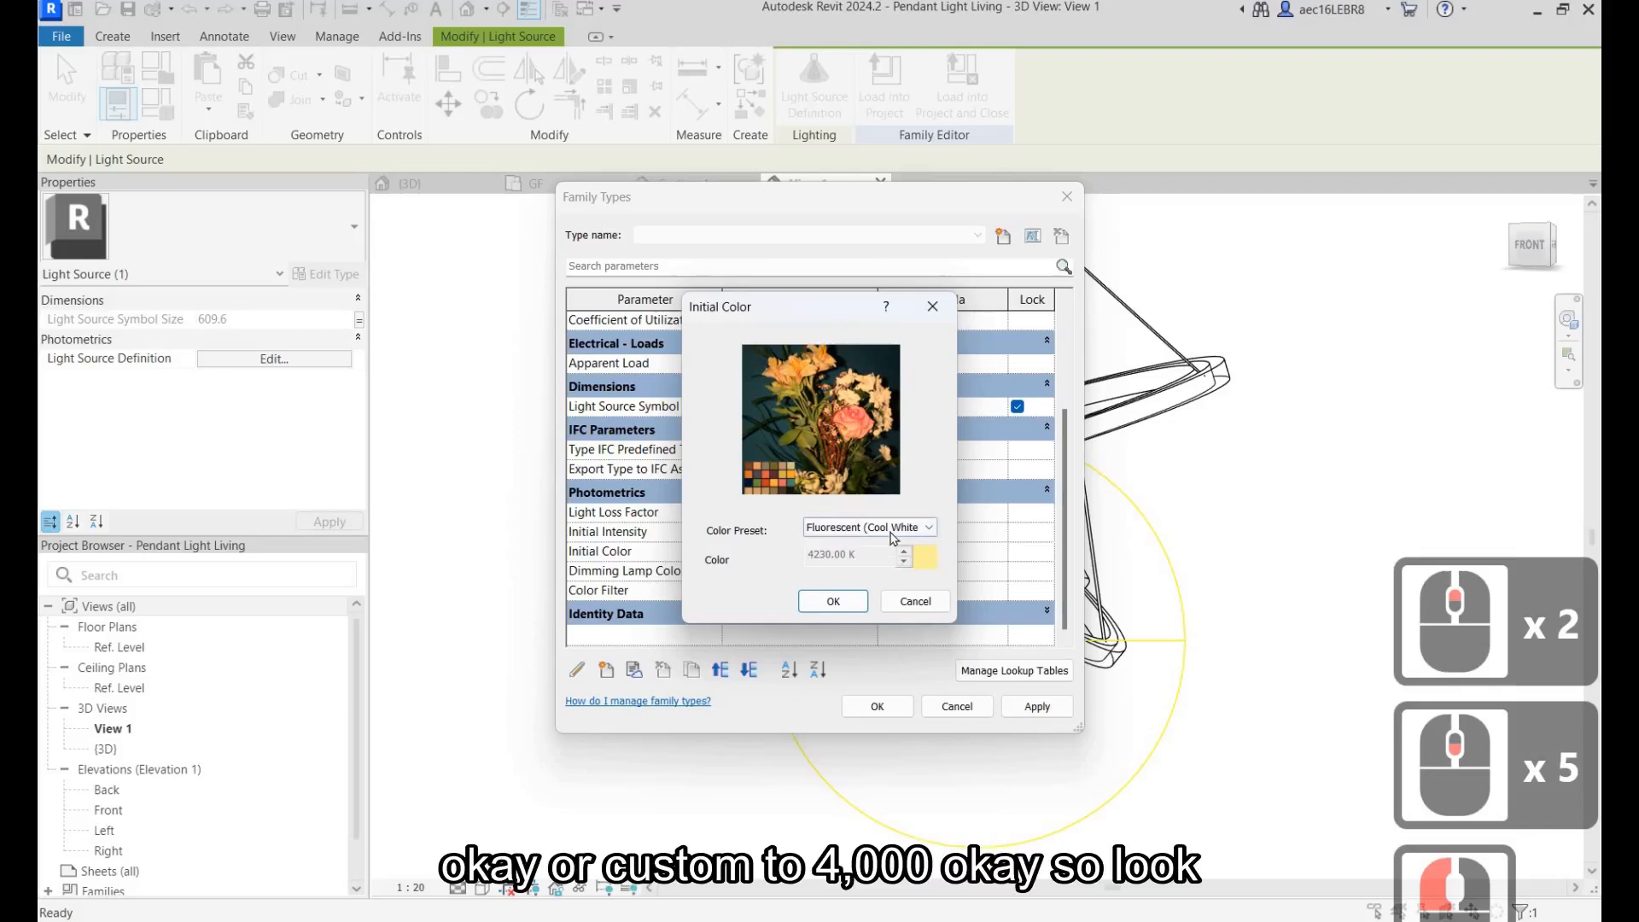
click(891, 526)
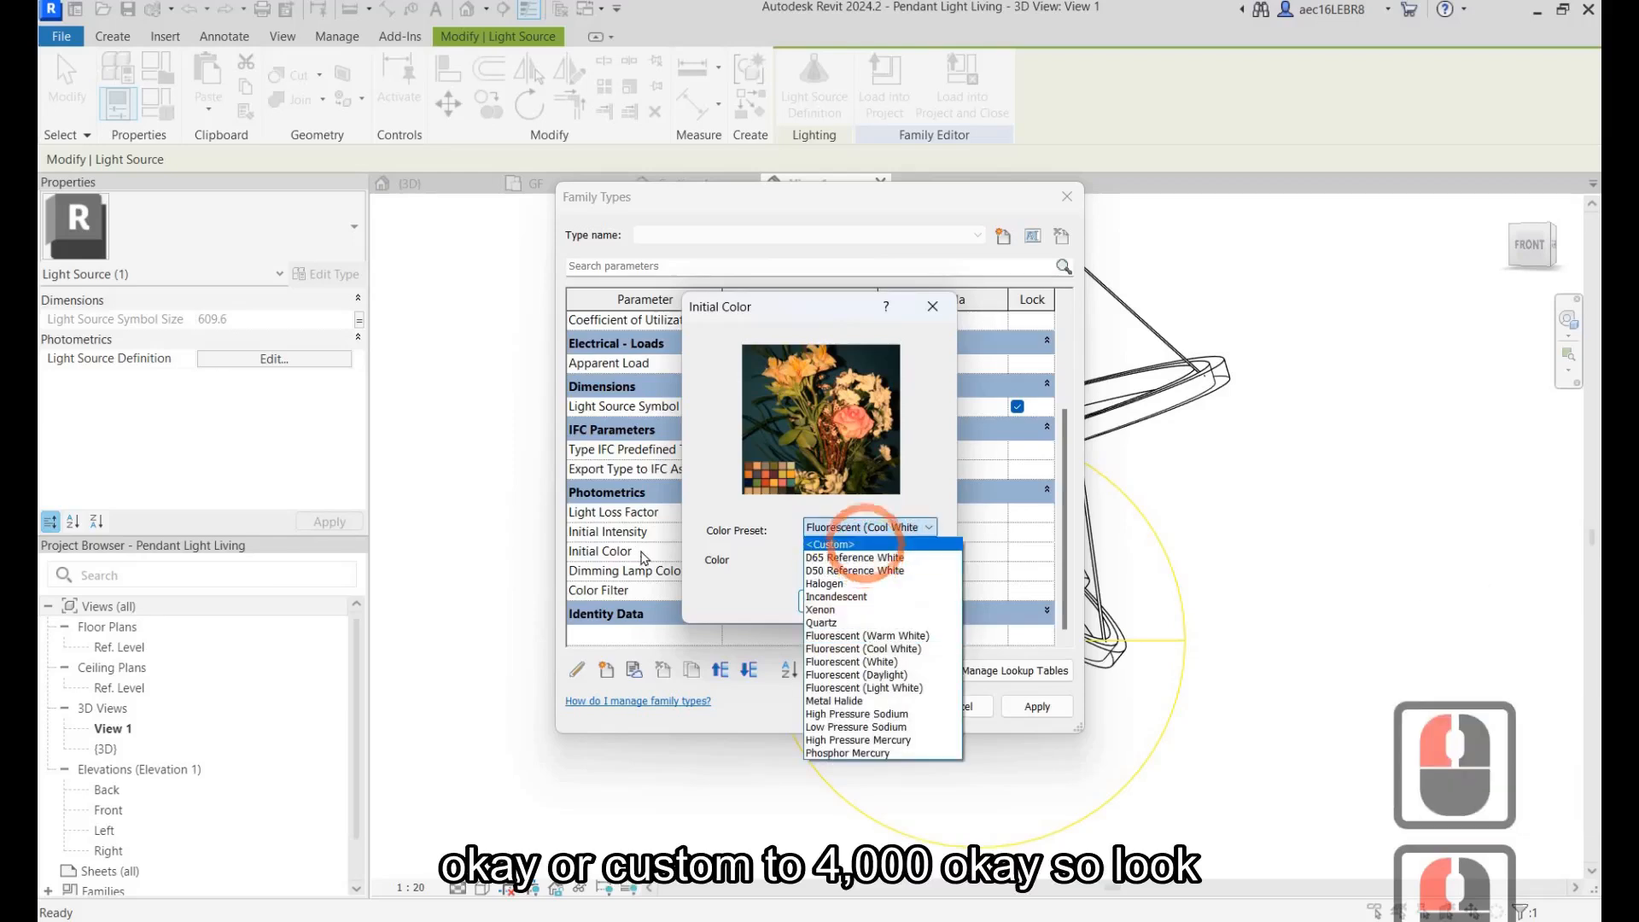
click(849, 543)
click(858, 554)
drag(859, 555, 642, 558)
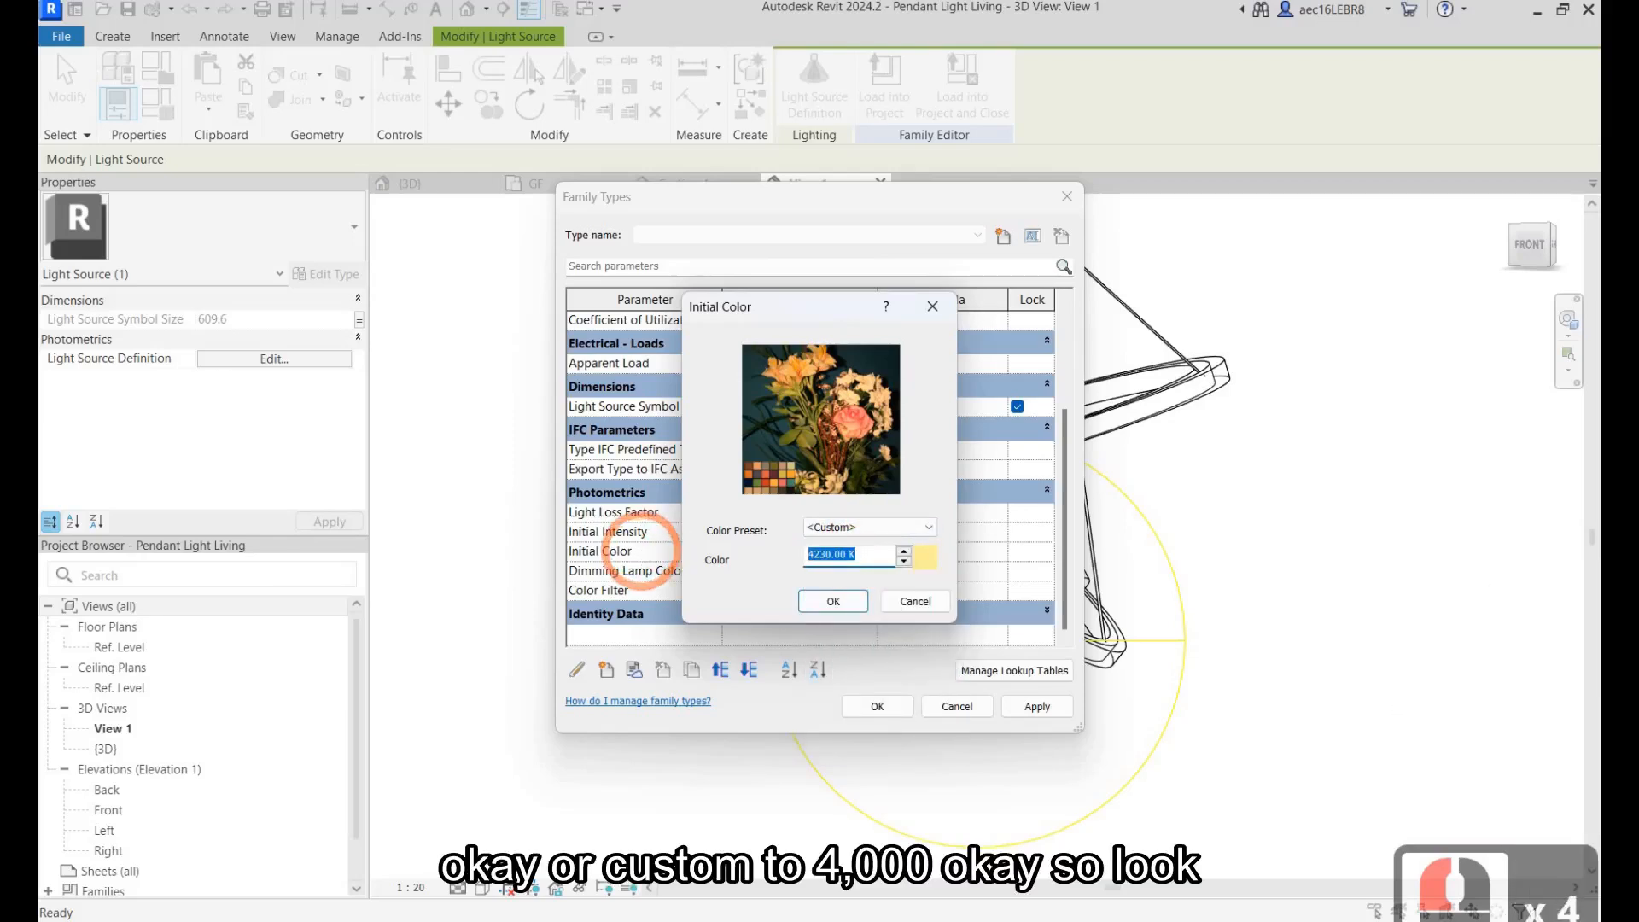
text(400)
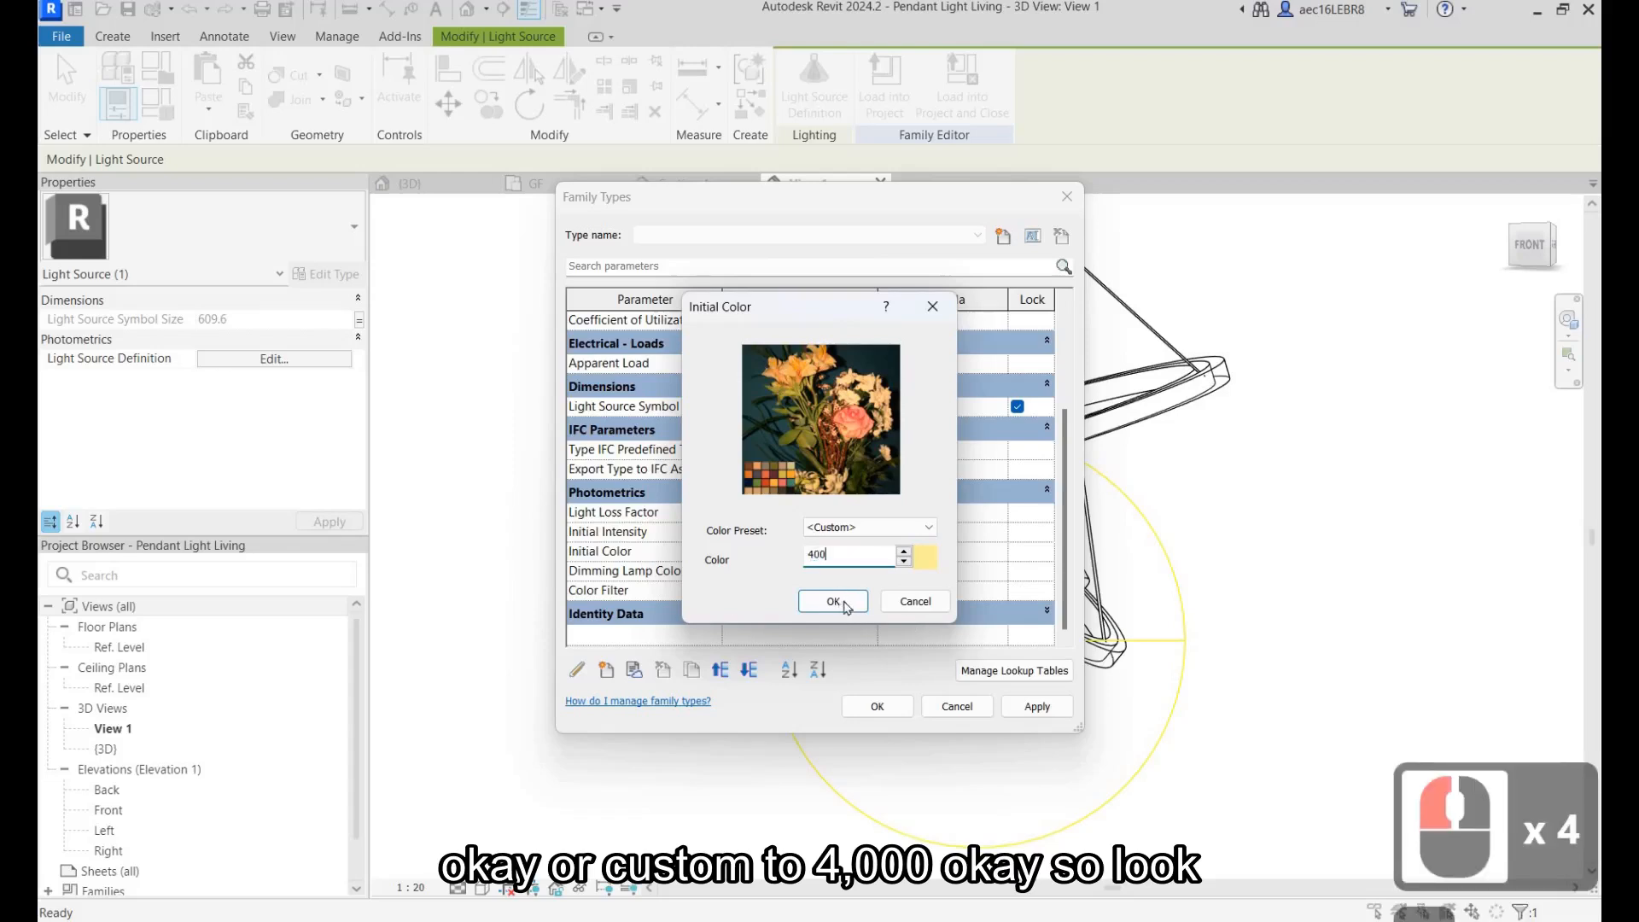
text(0)
click(833, 601)
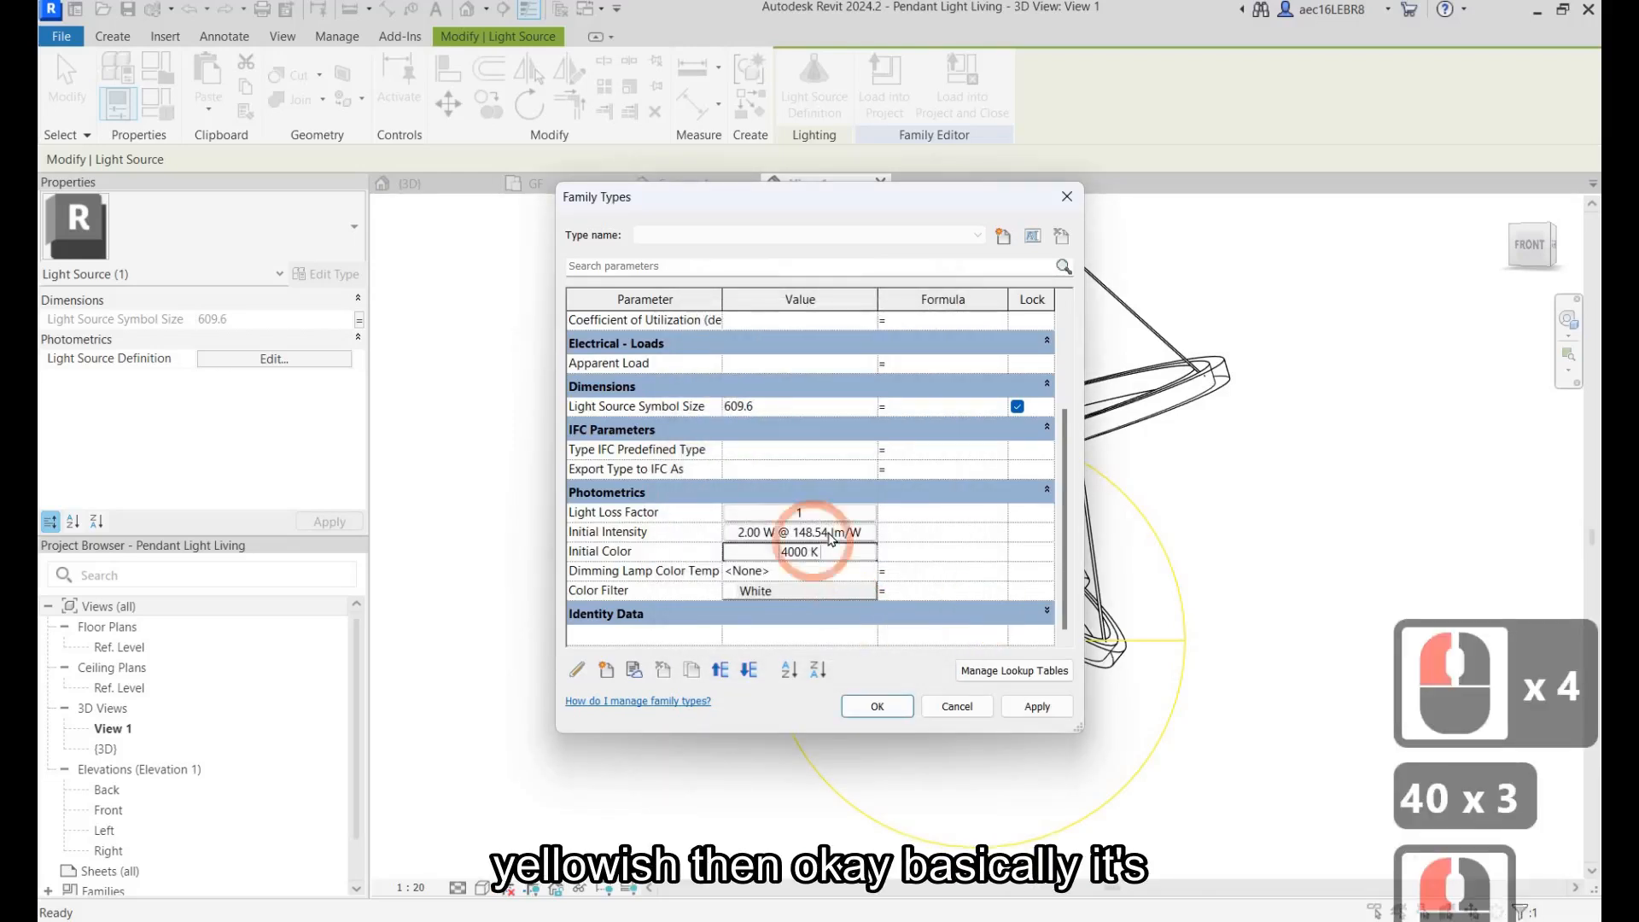
Set the pendant light's Initial Intensity efficacy to 100.54 lm/W.
click(823, 532)
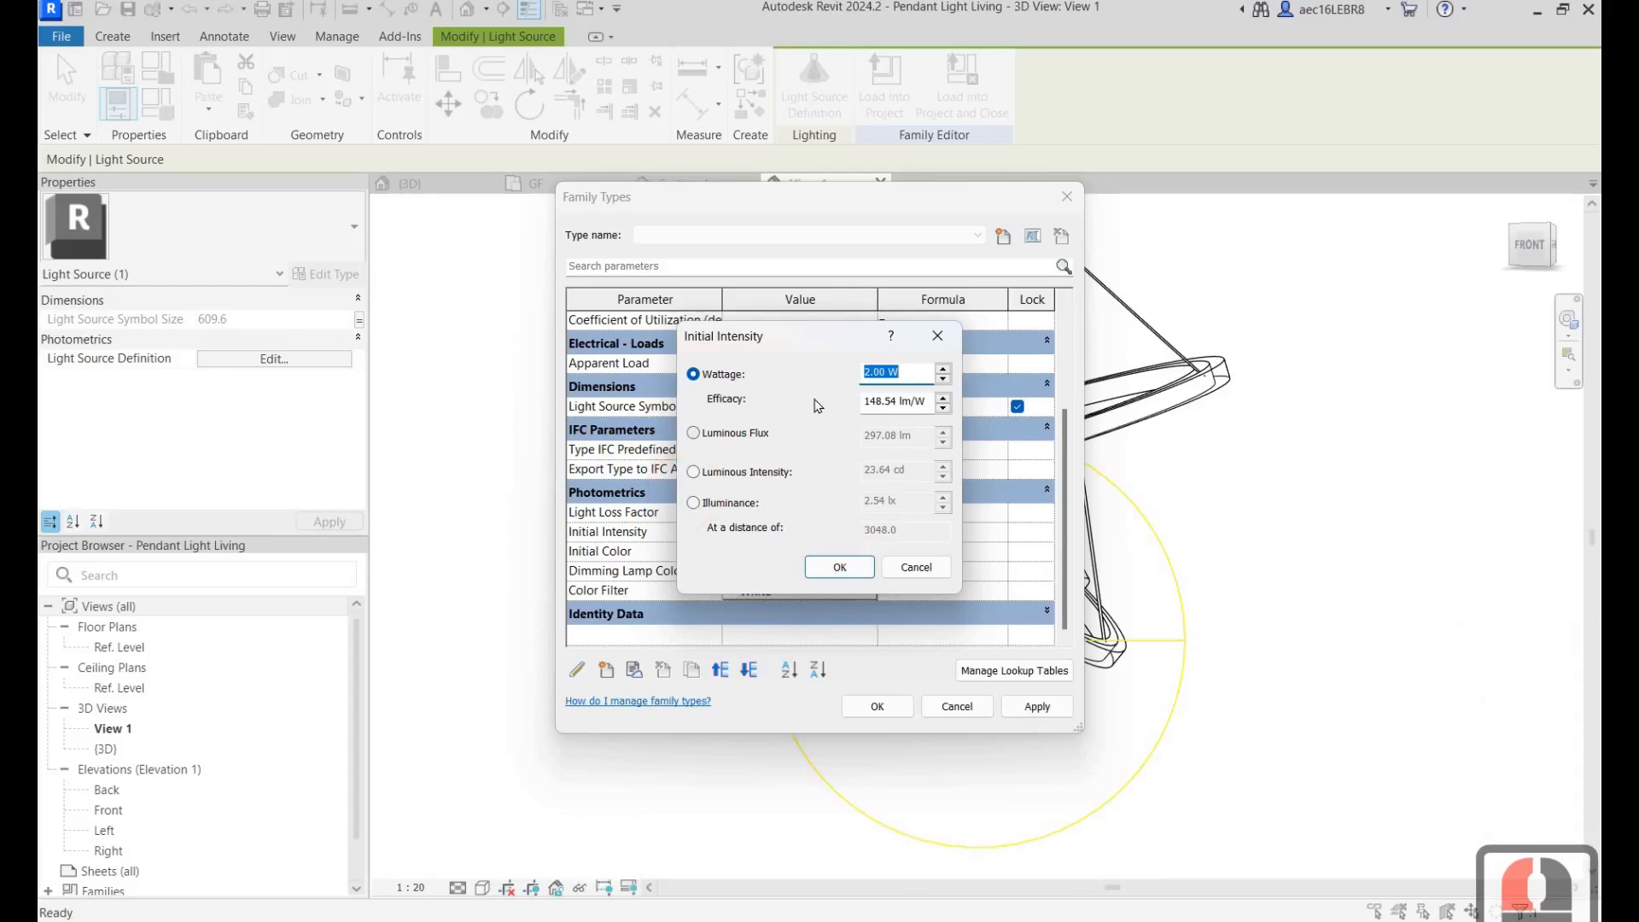
drag(882, 400, 816, 397)
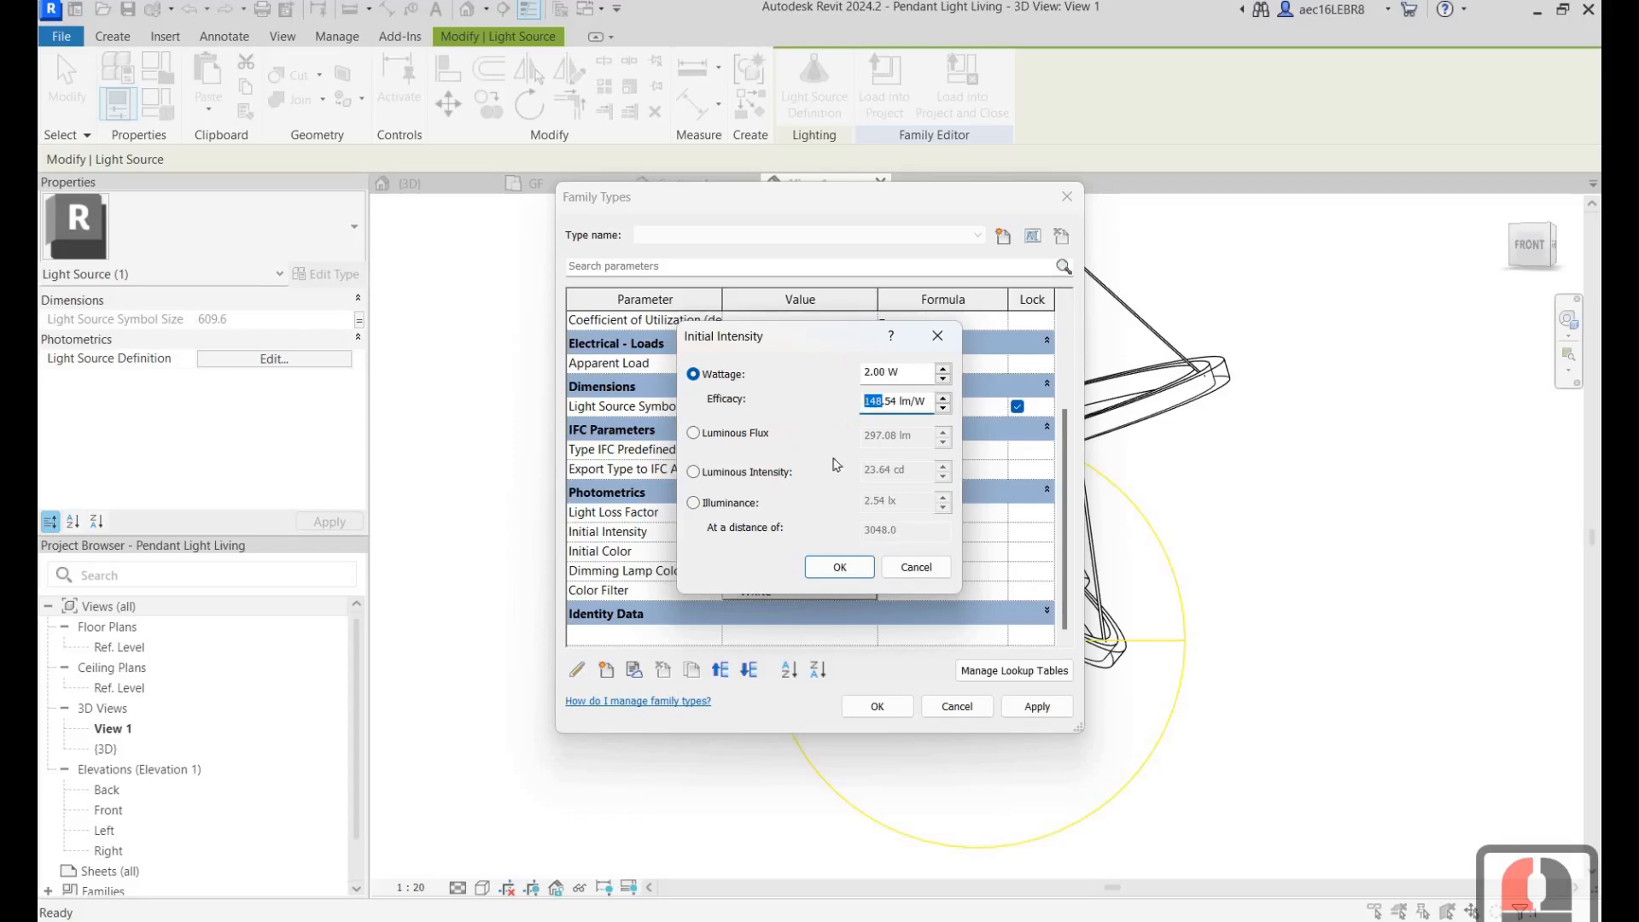
text(100)
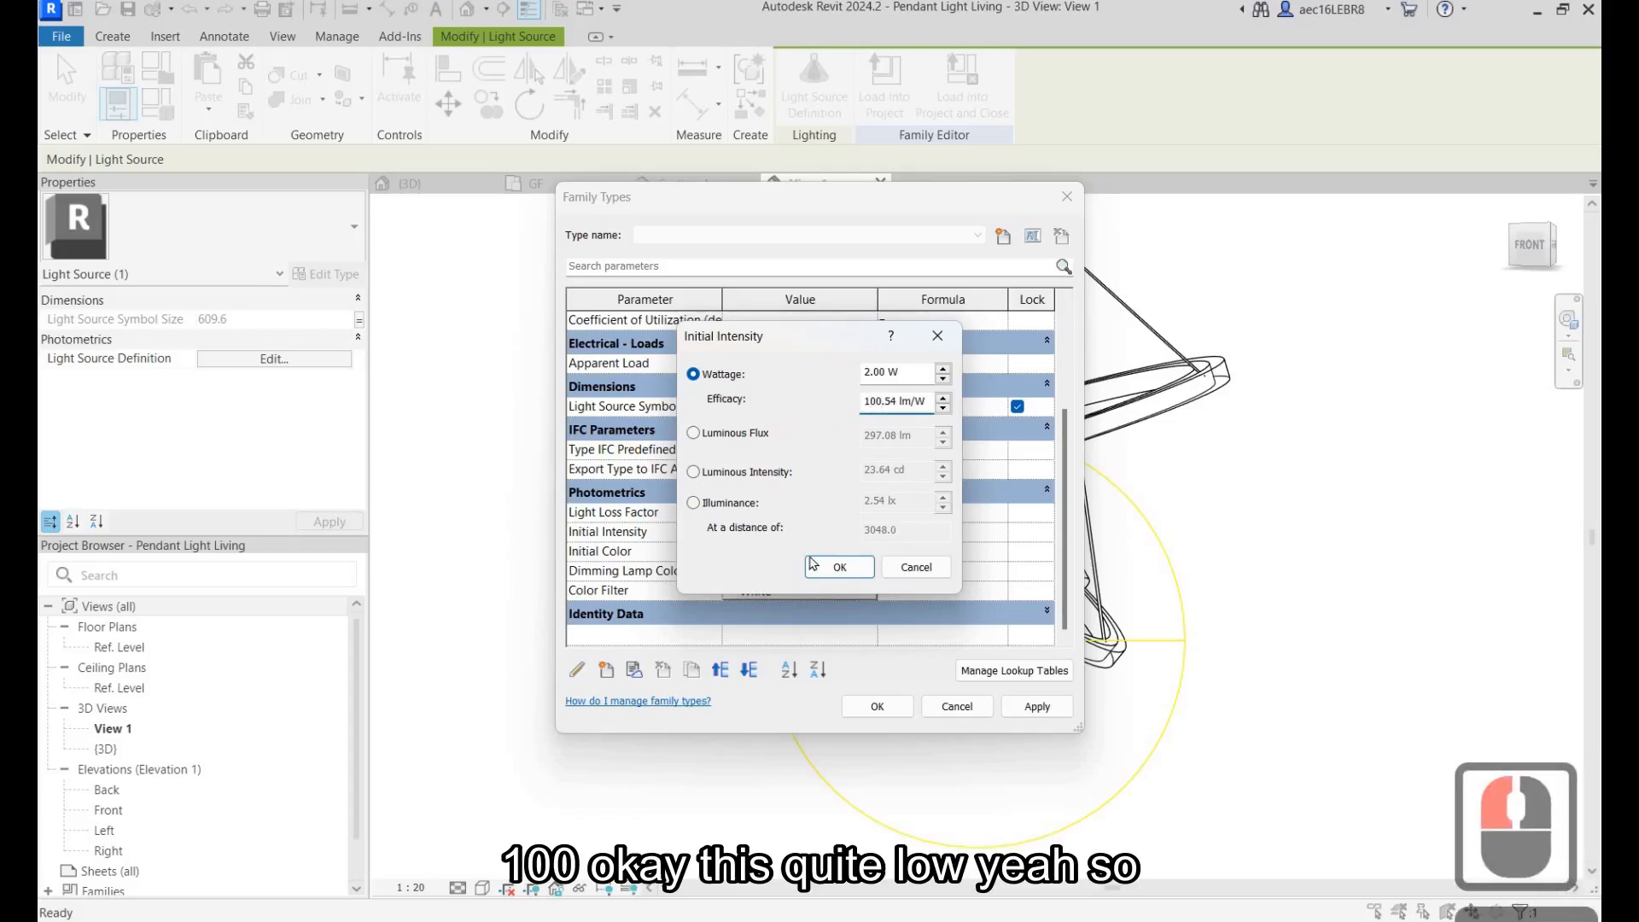
click(813, 562)
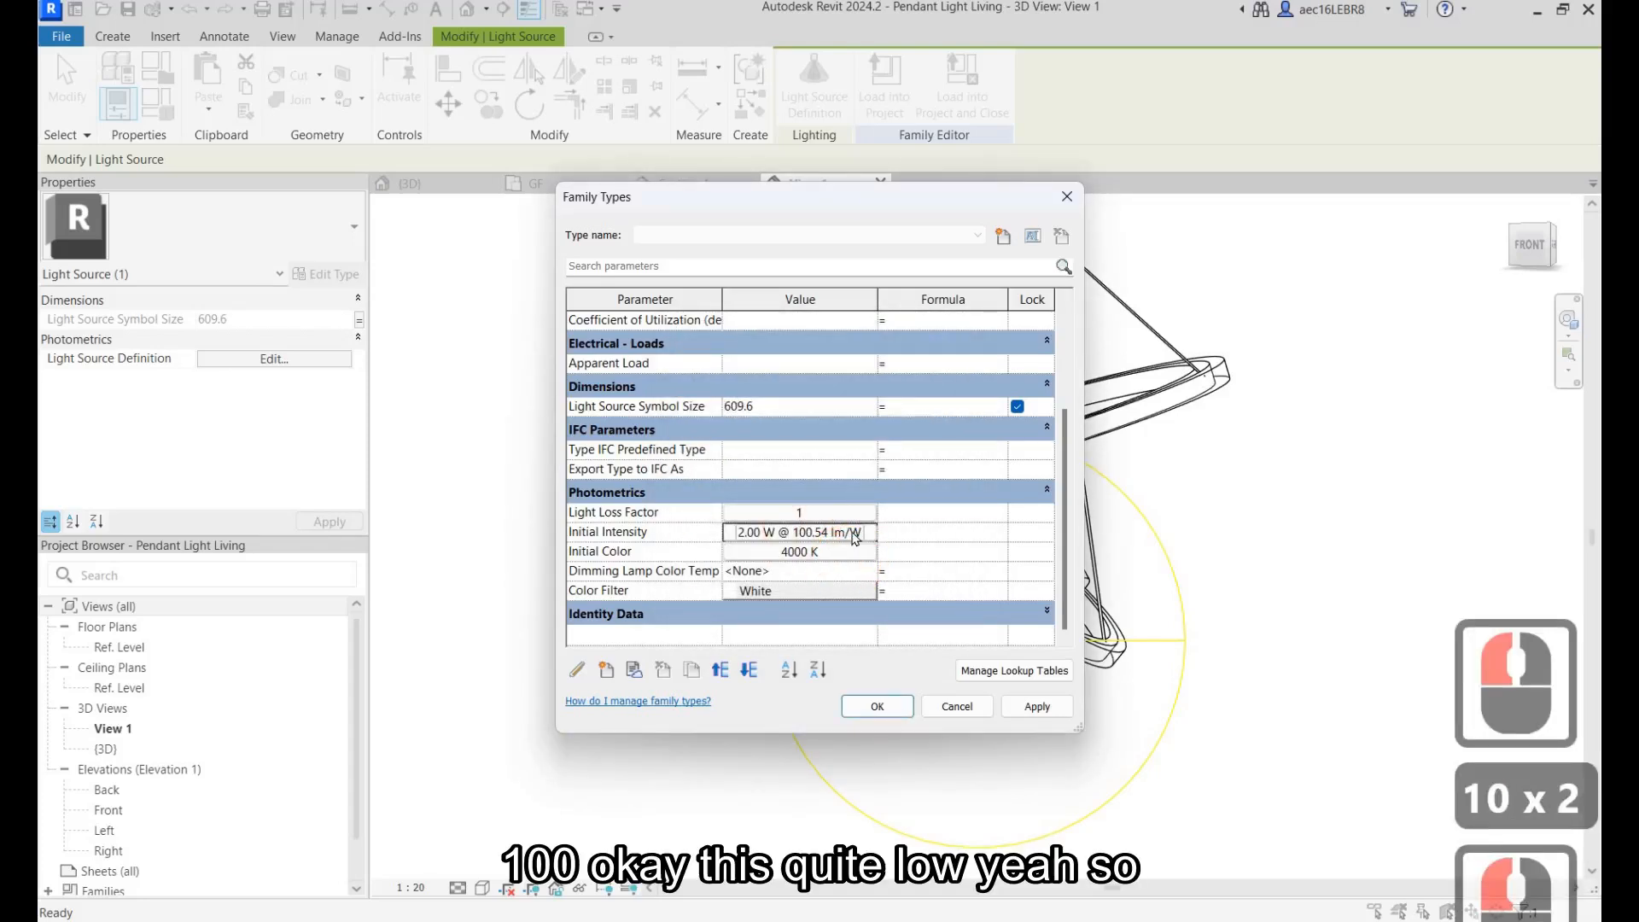
Define the pendant's Initial Intensity by Illuminance at a distance of 2000, and apply the family type changes.
double_click(854, 538)
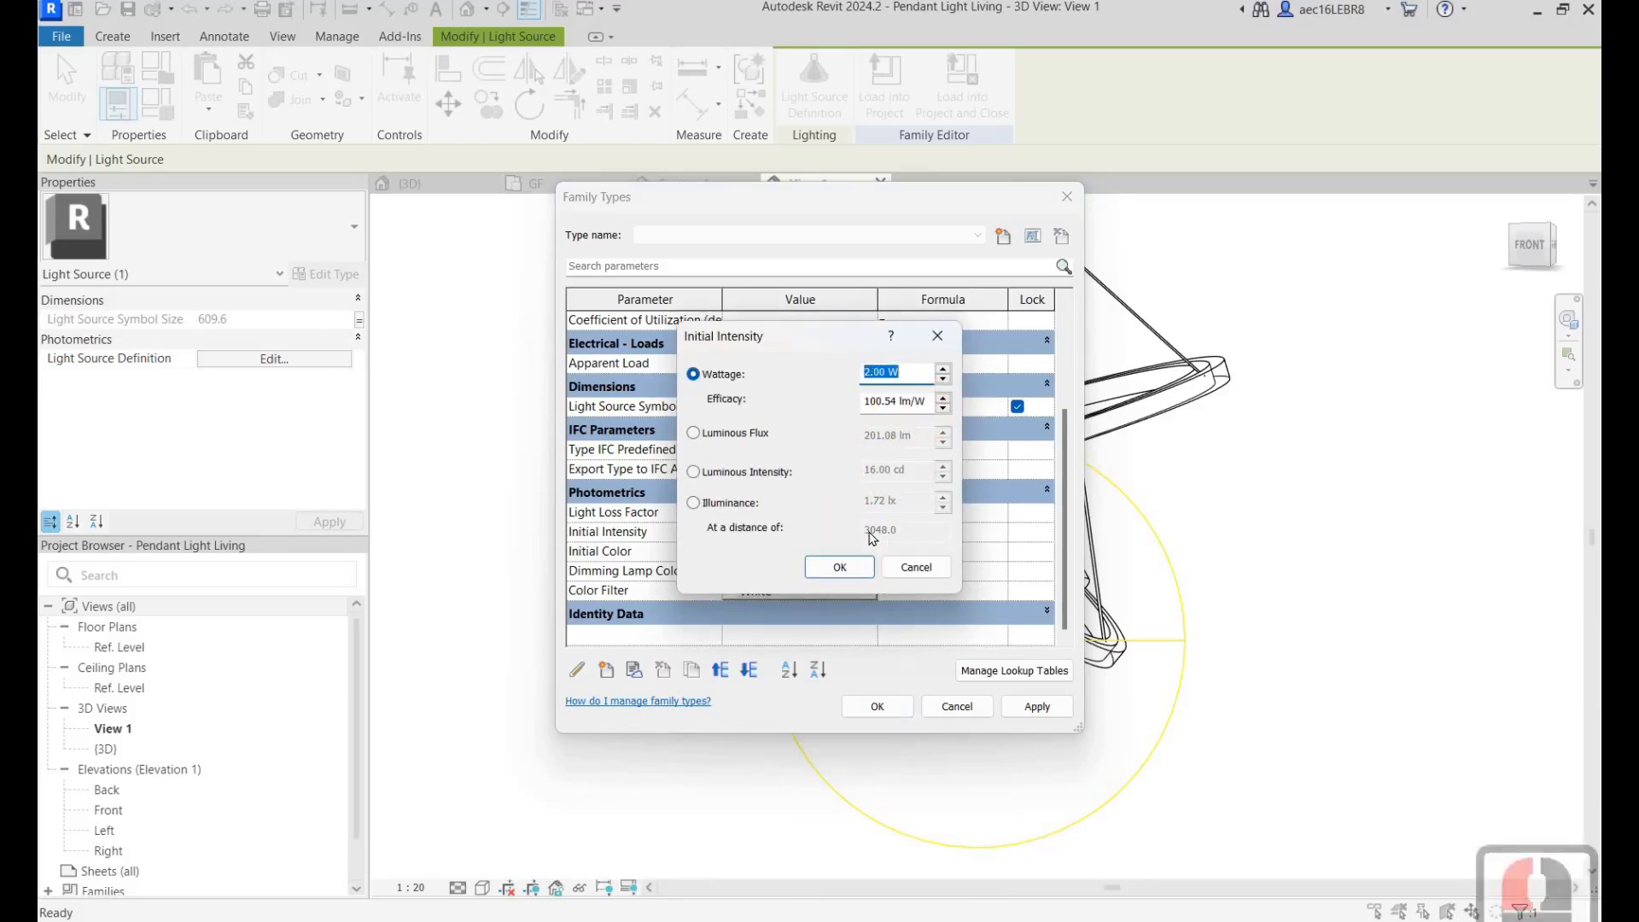
click(684, 520)
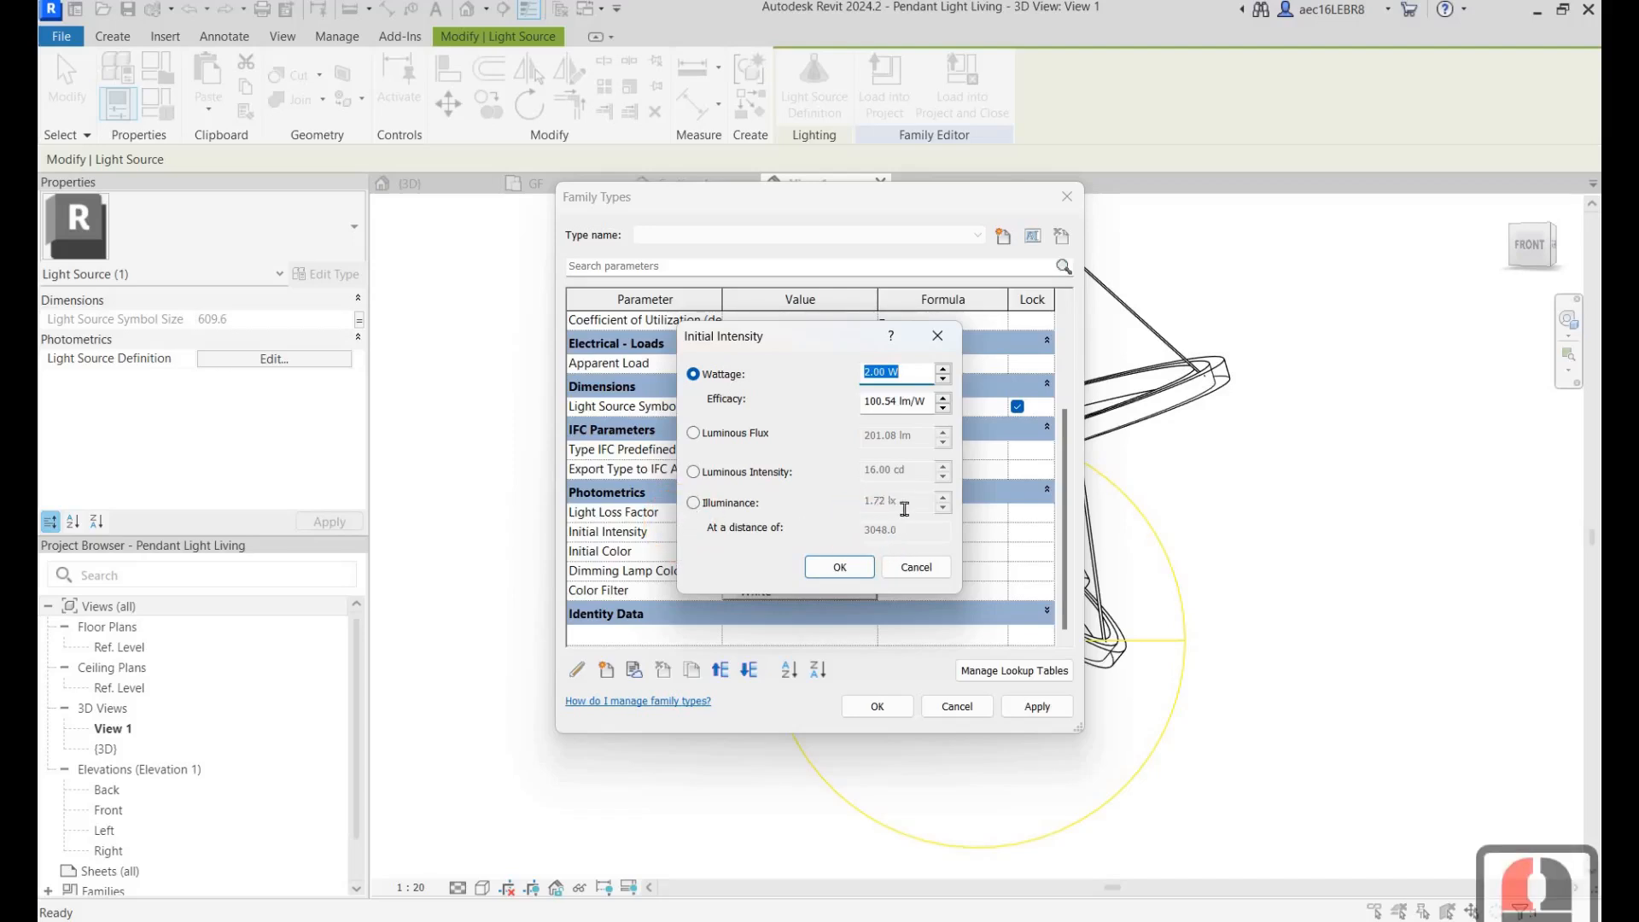
click(694, 503)
click(897, 529)
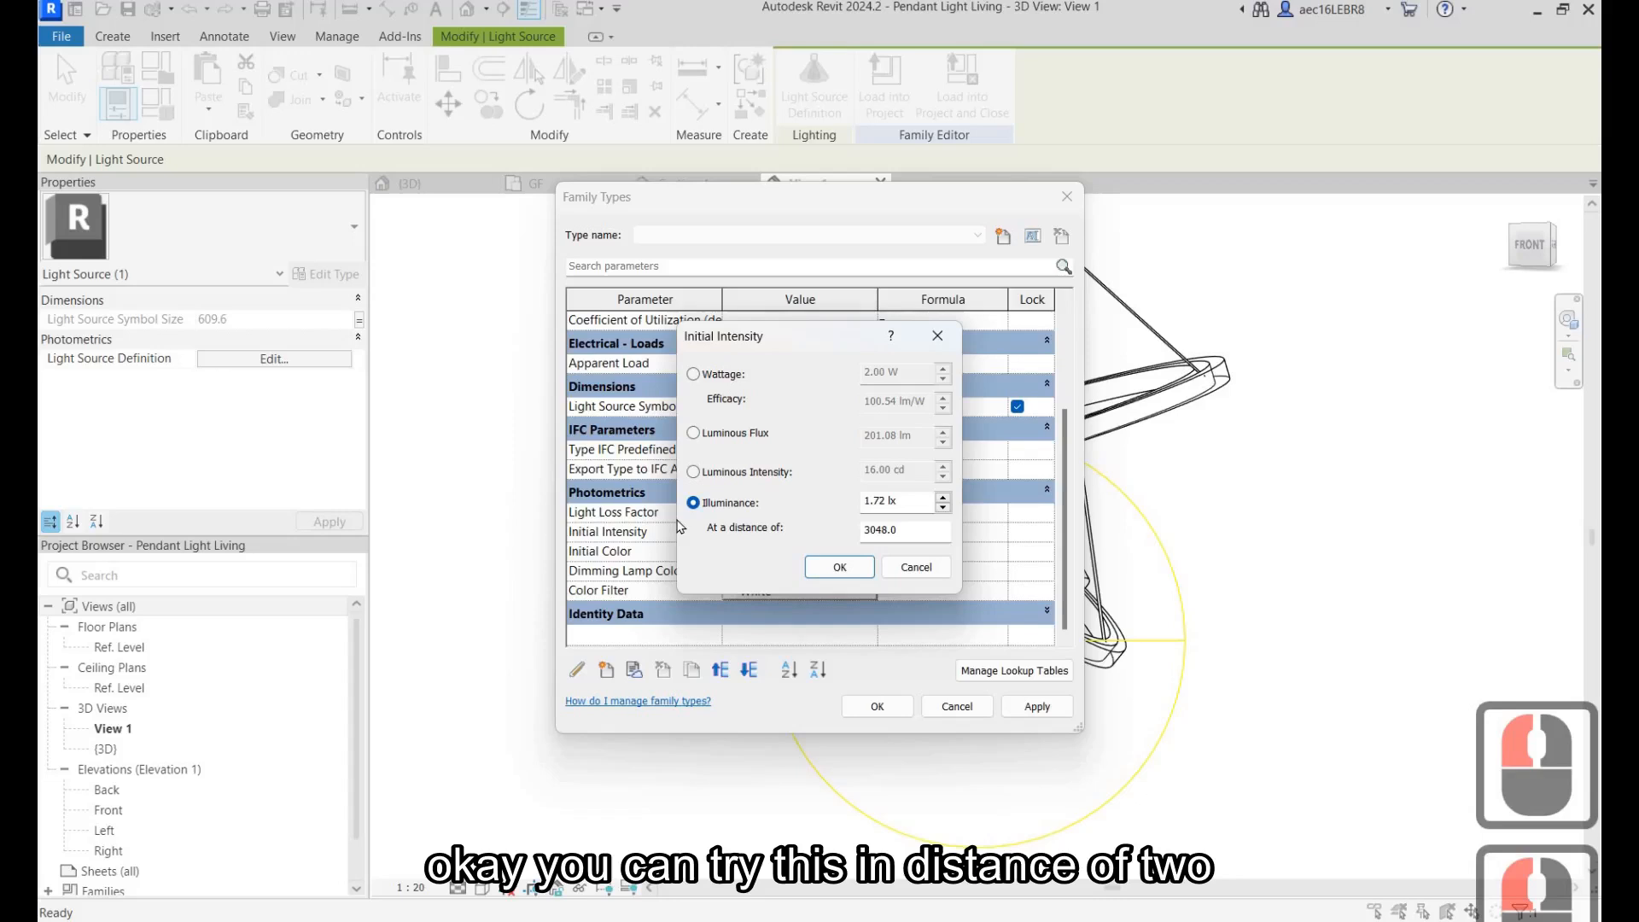
drag(908, 529, 677, 520)
text(2000)
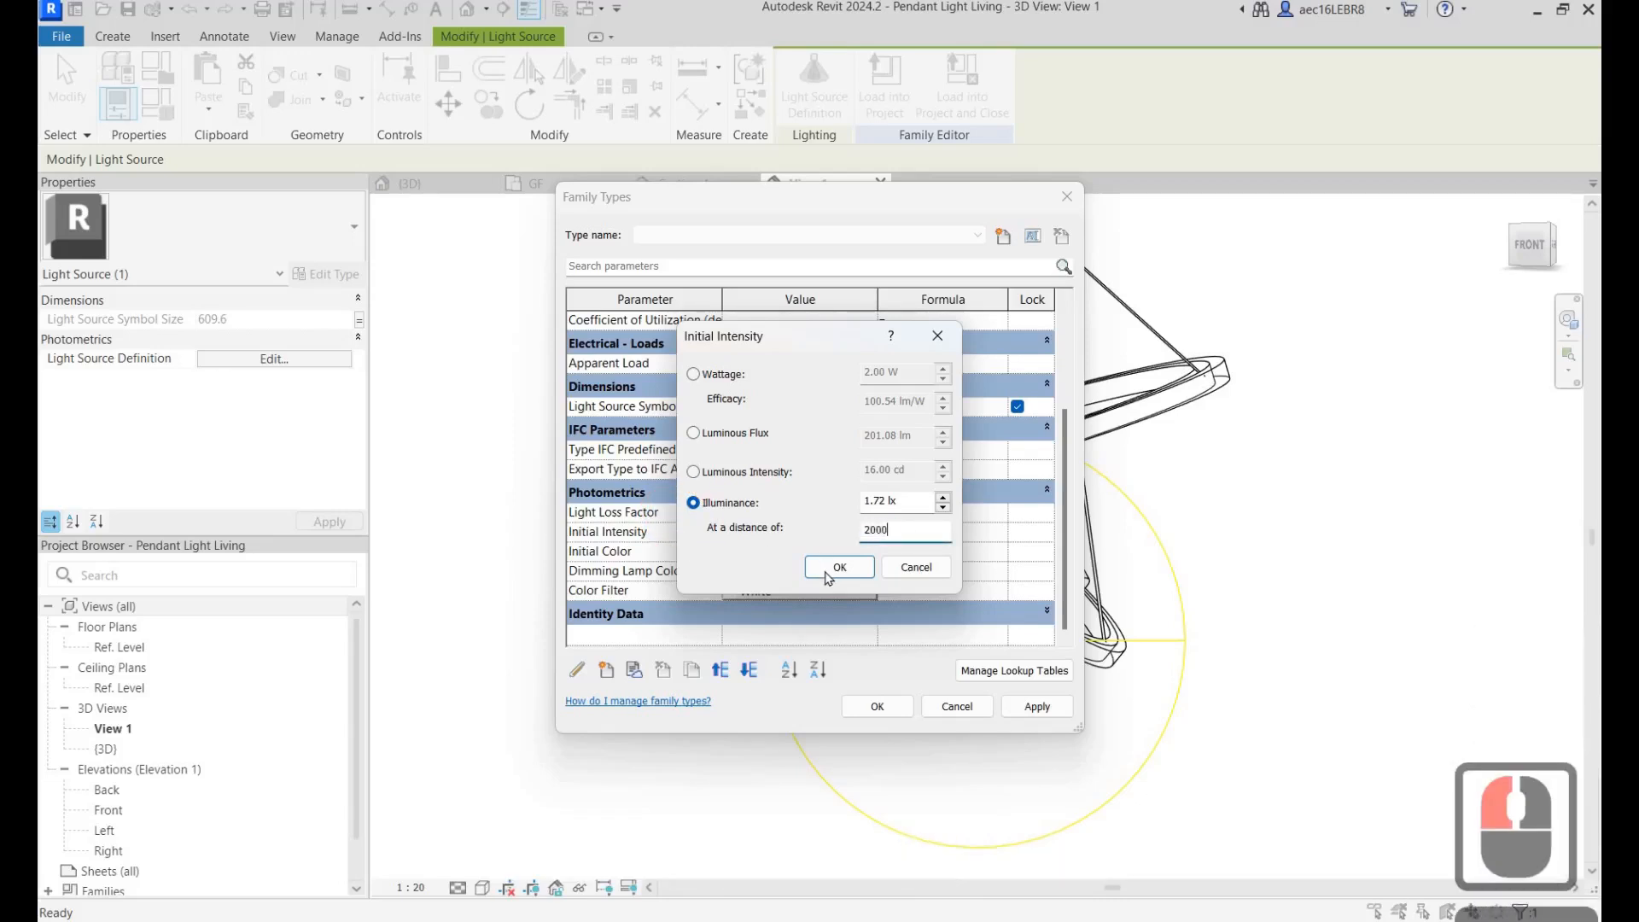
click(840, 567)
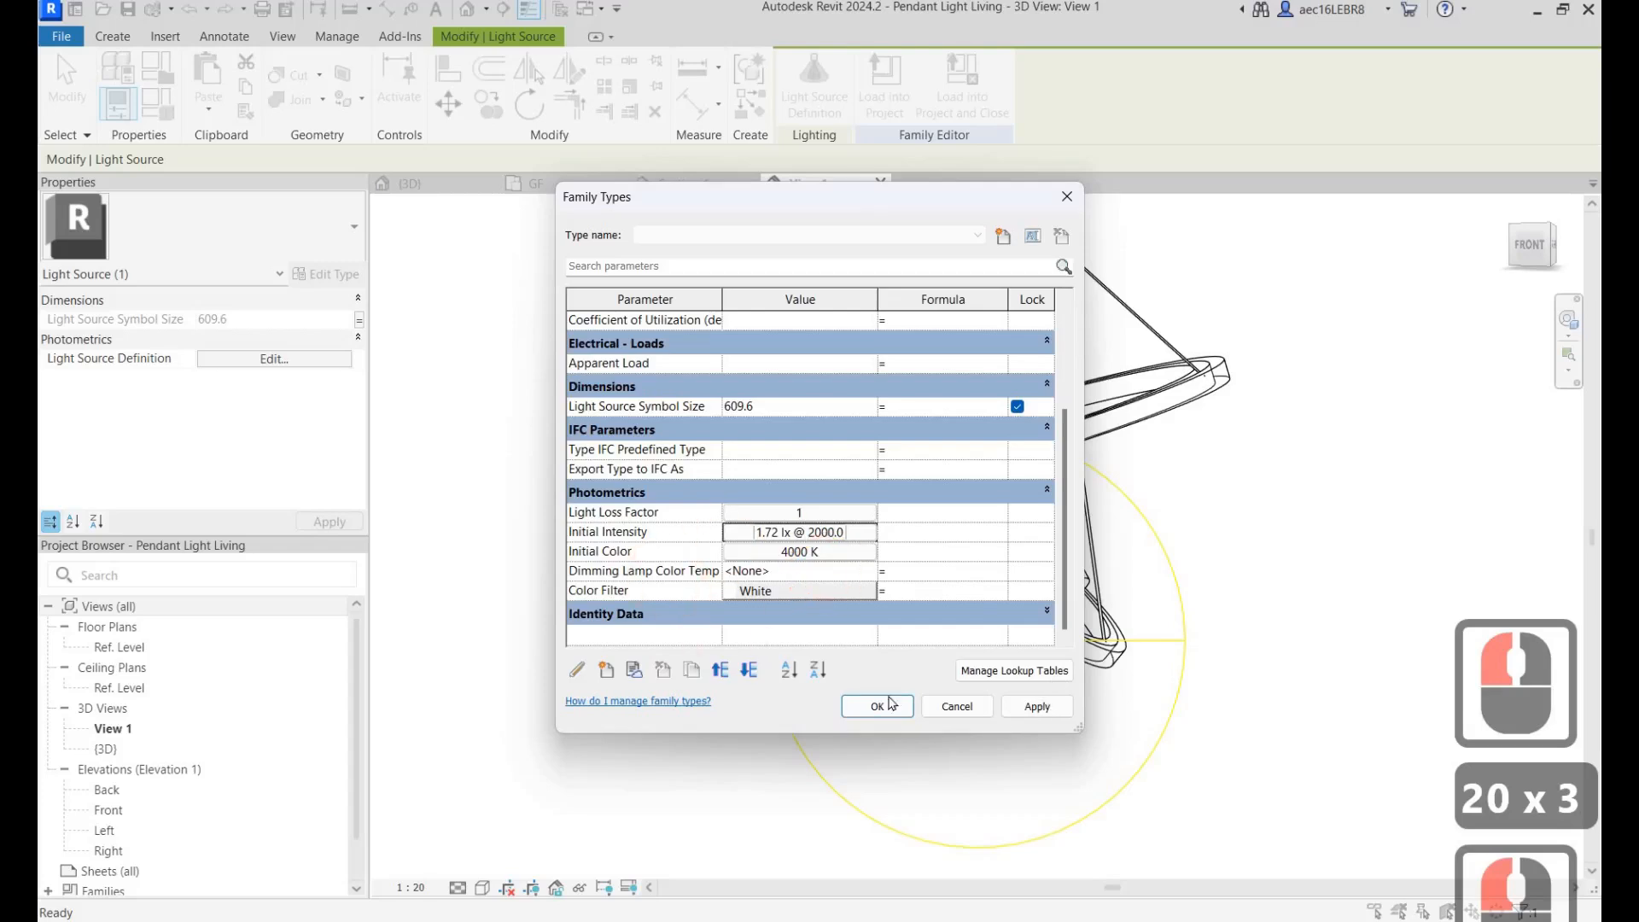
click(879, 706)
click(879, 706)
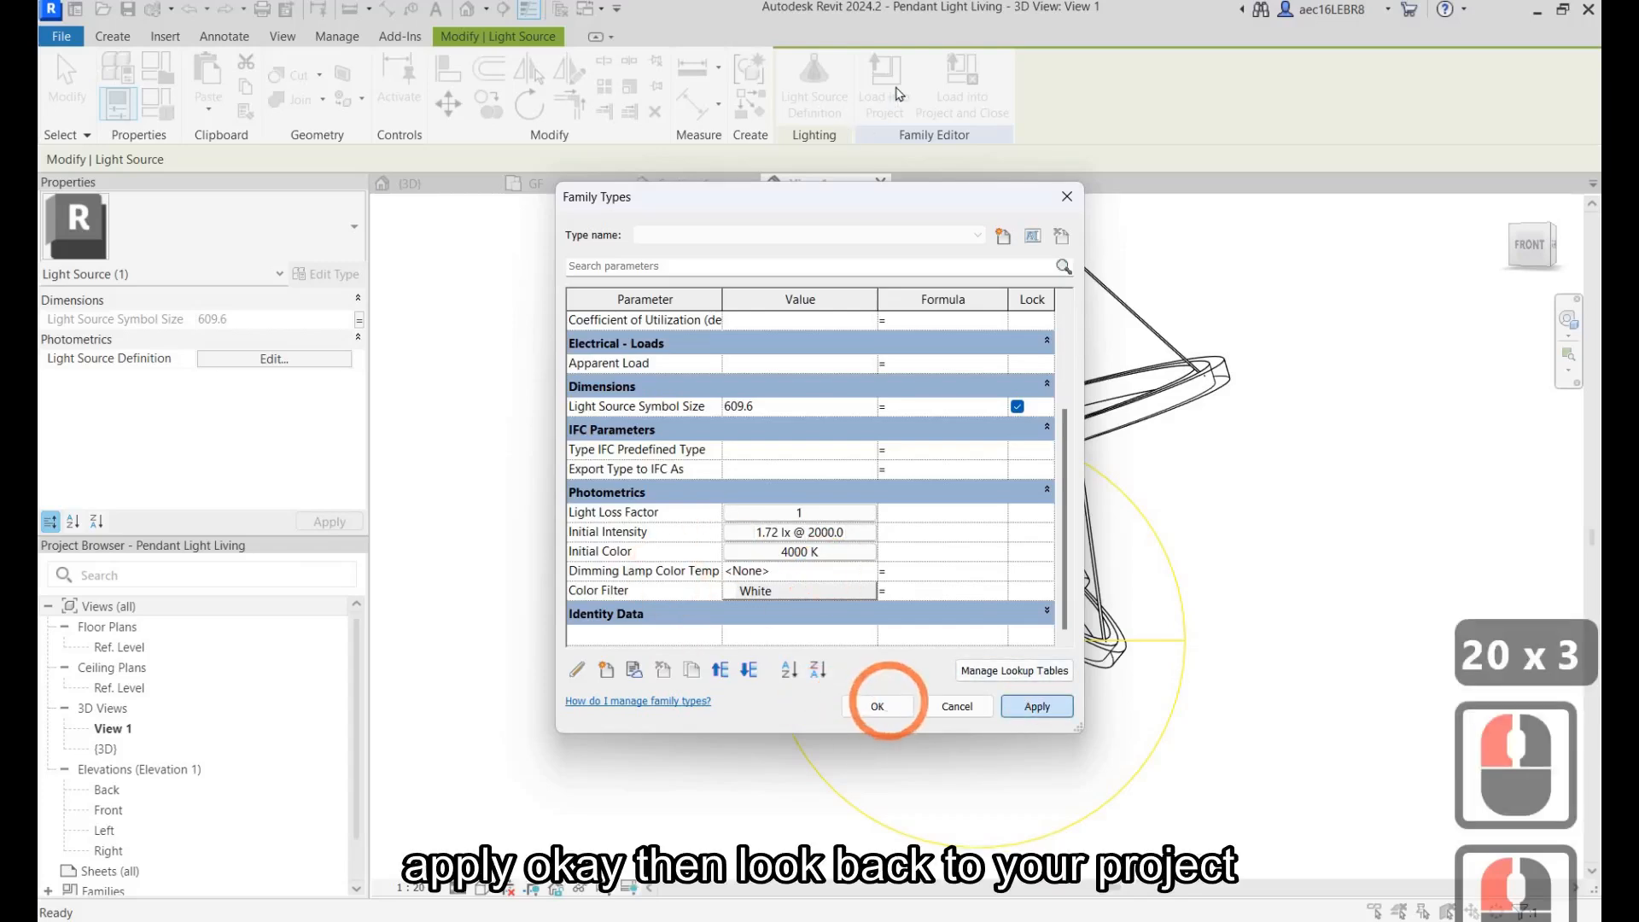
Load the pendant family back into the project, saving over Pendant Light Living.rfa and overwriting the existing version and its parameter values.
click(1144, 448)
click(882, 85)
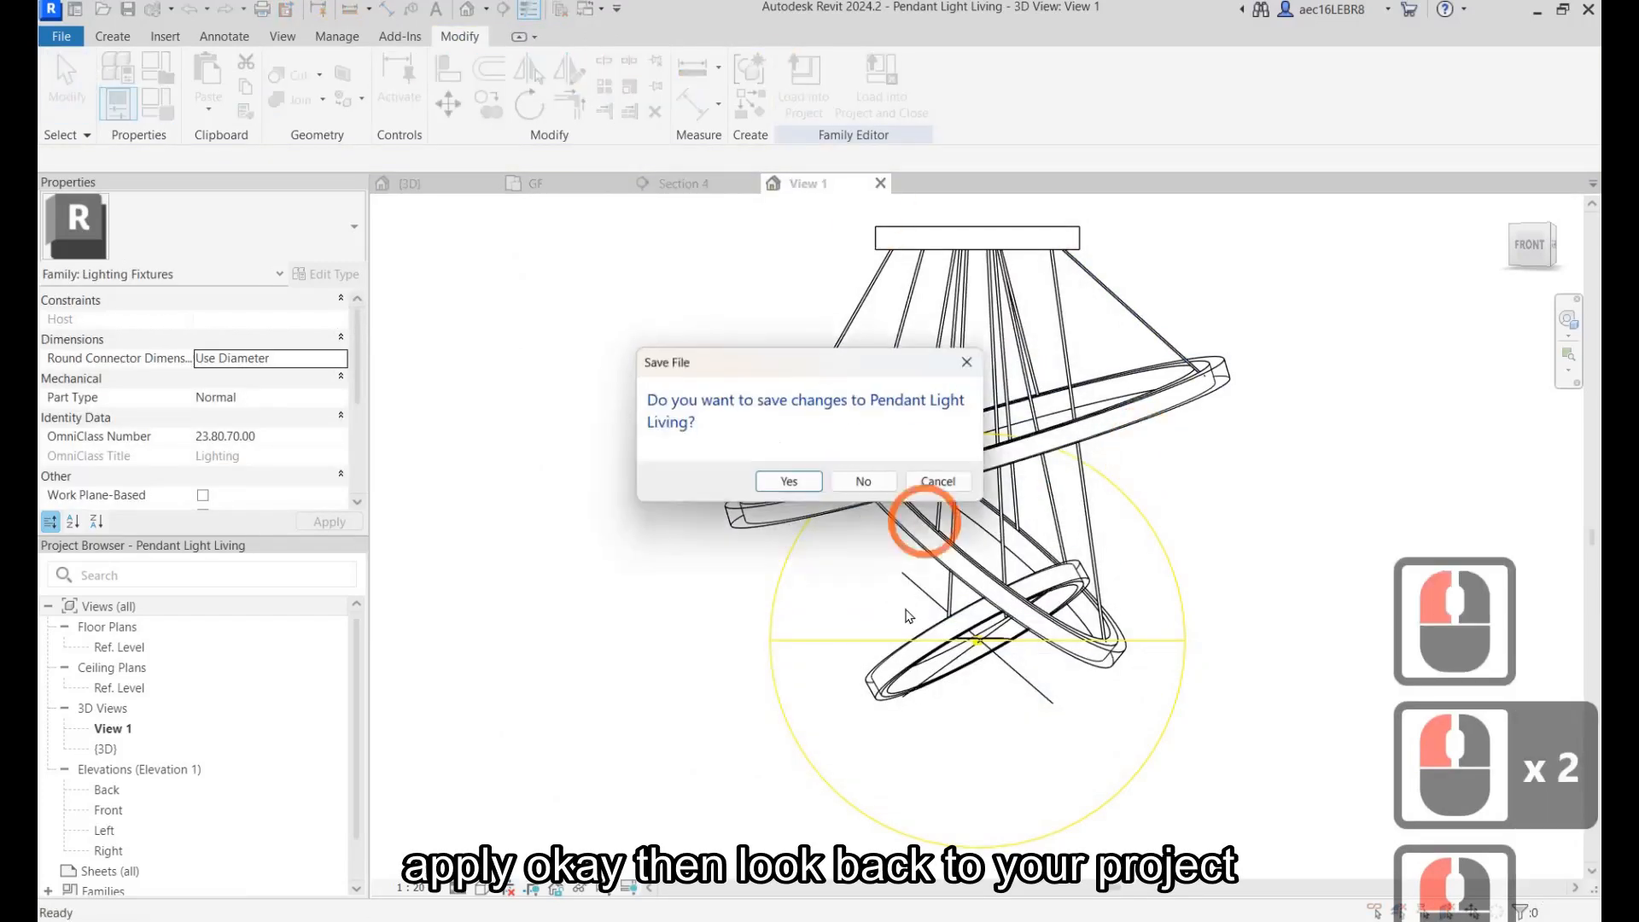
click(808, 490)
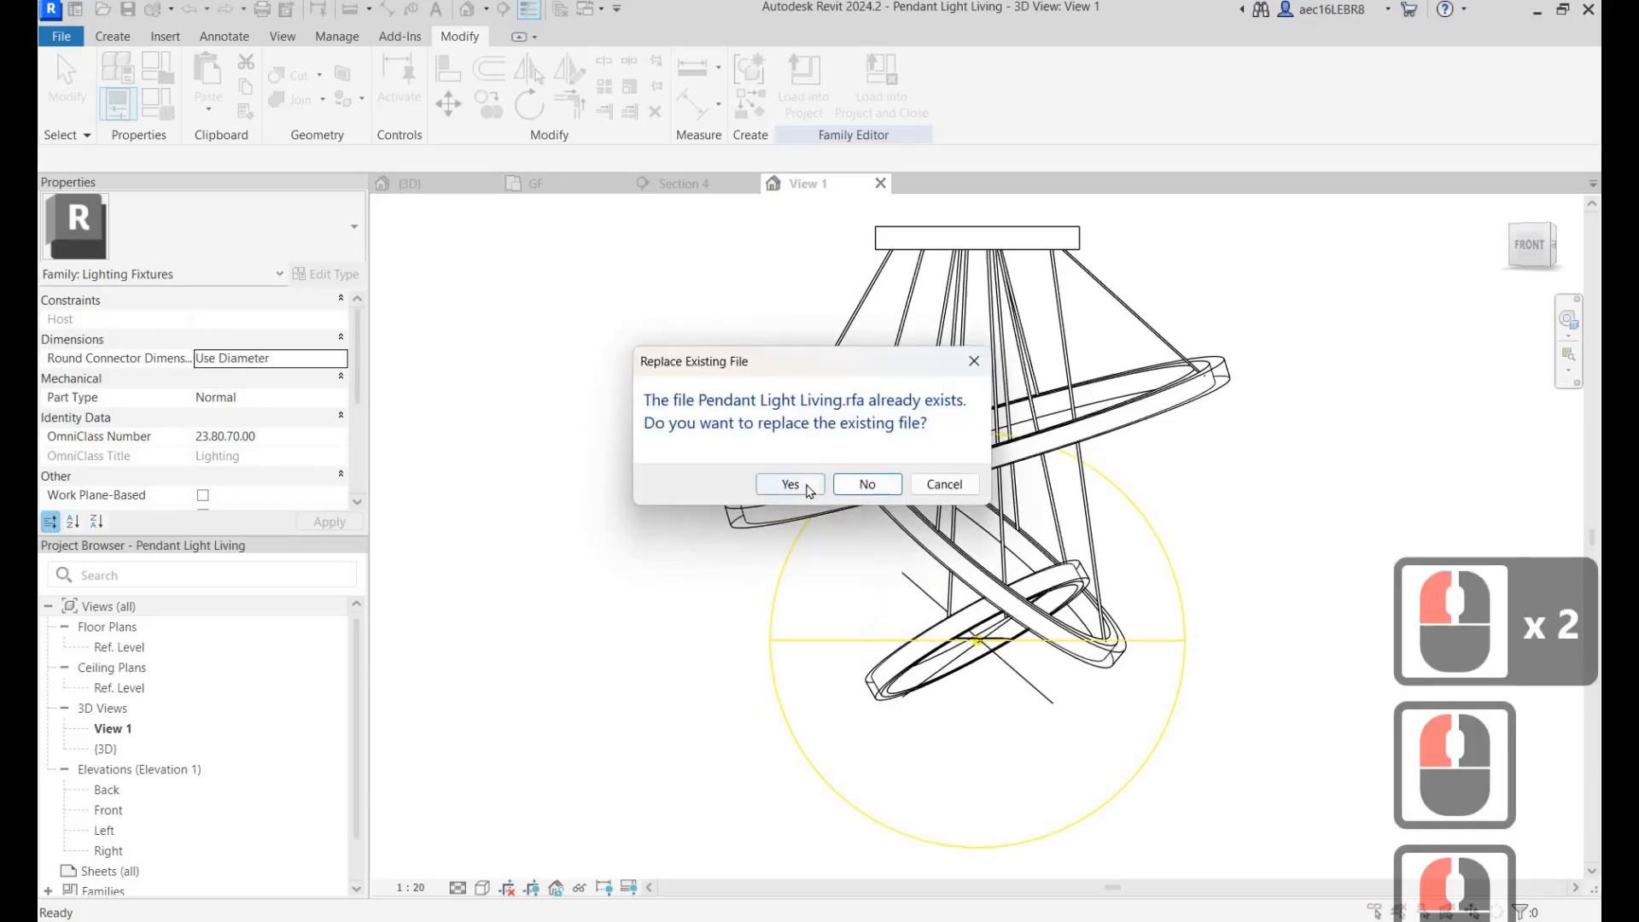
click(800, 485)
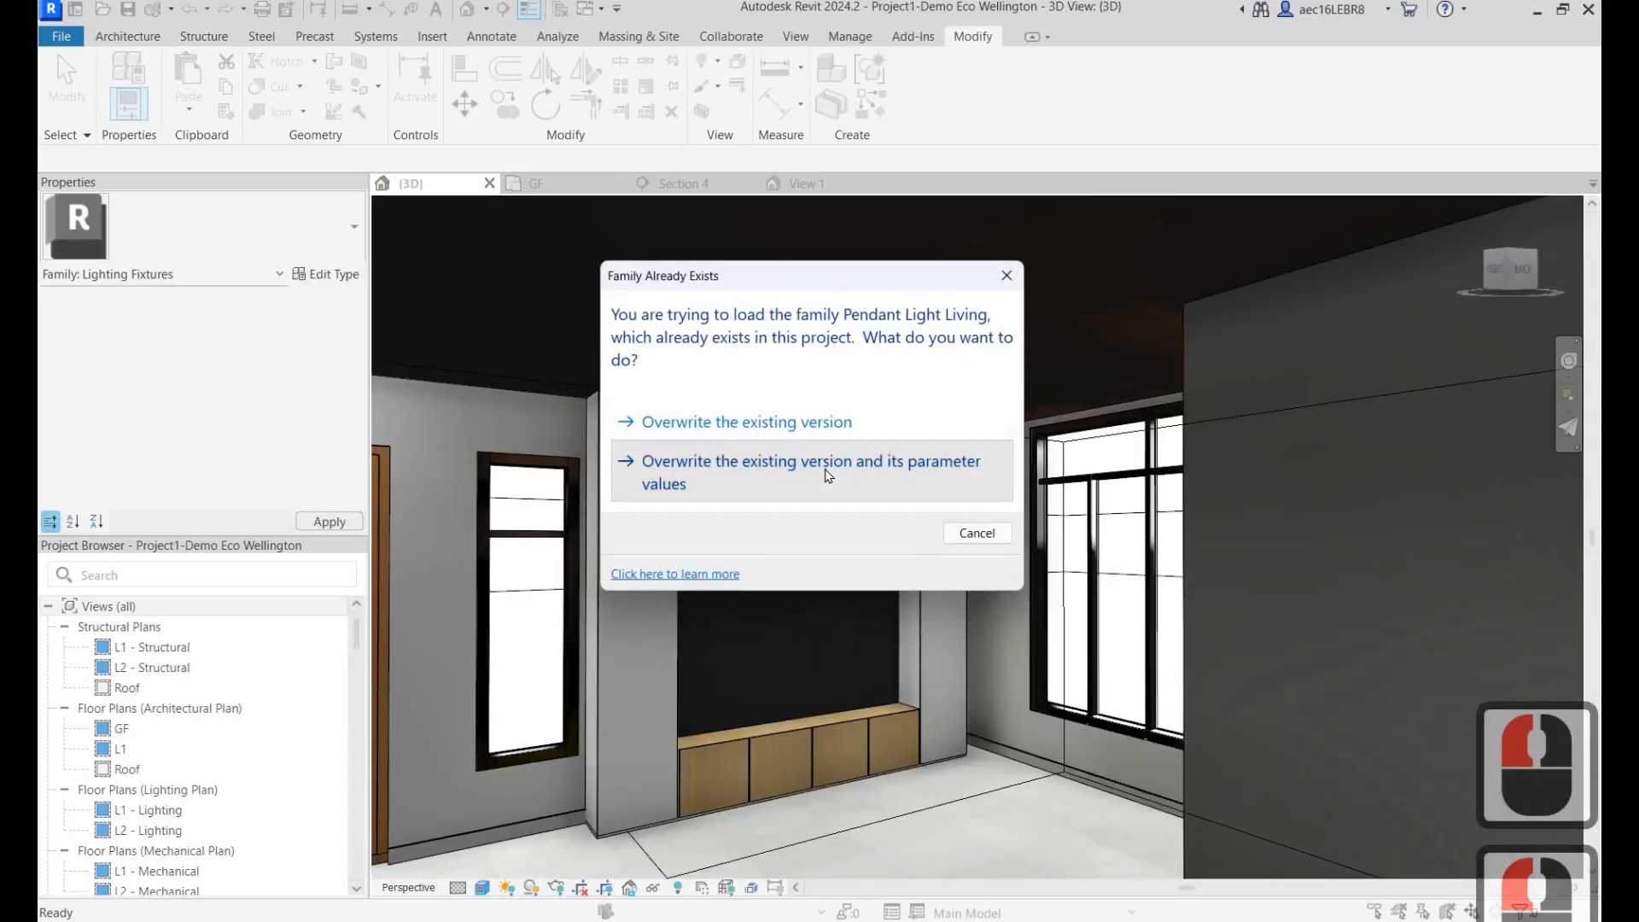
click(825, 472)
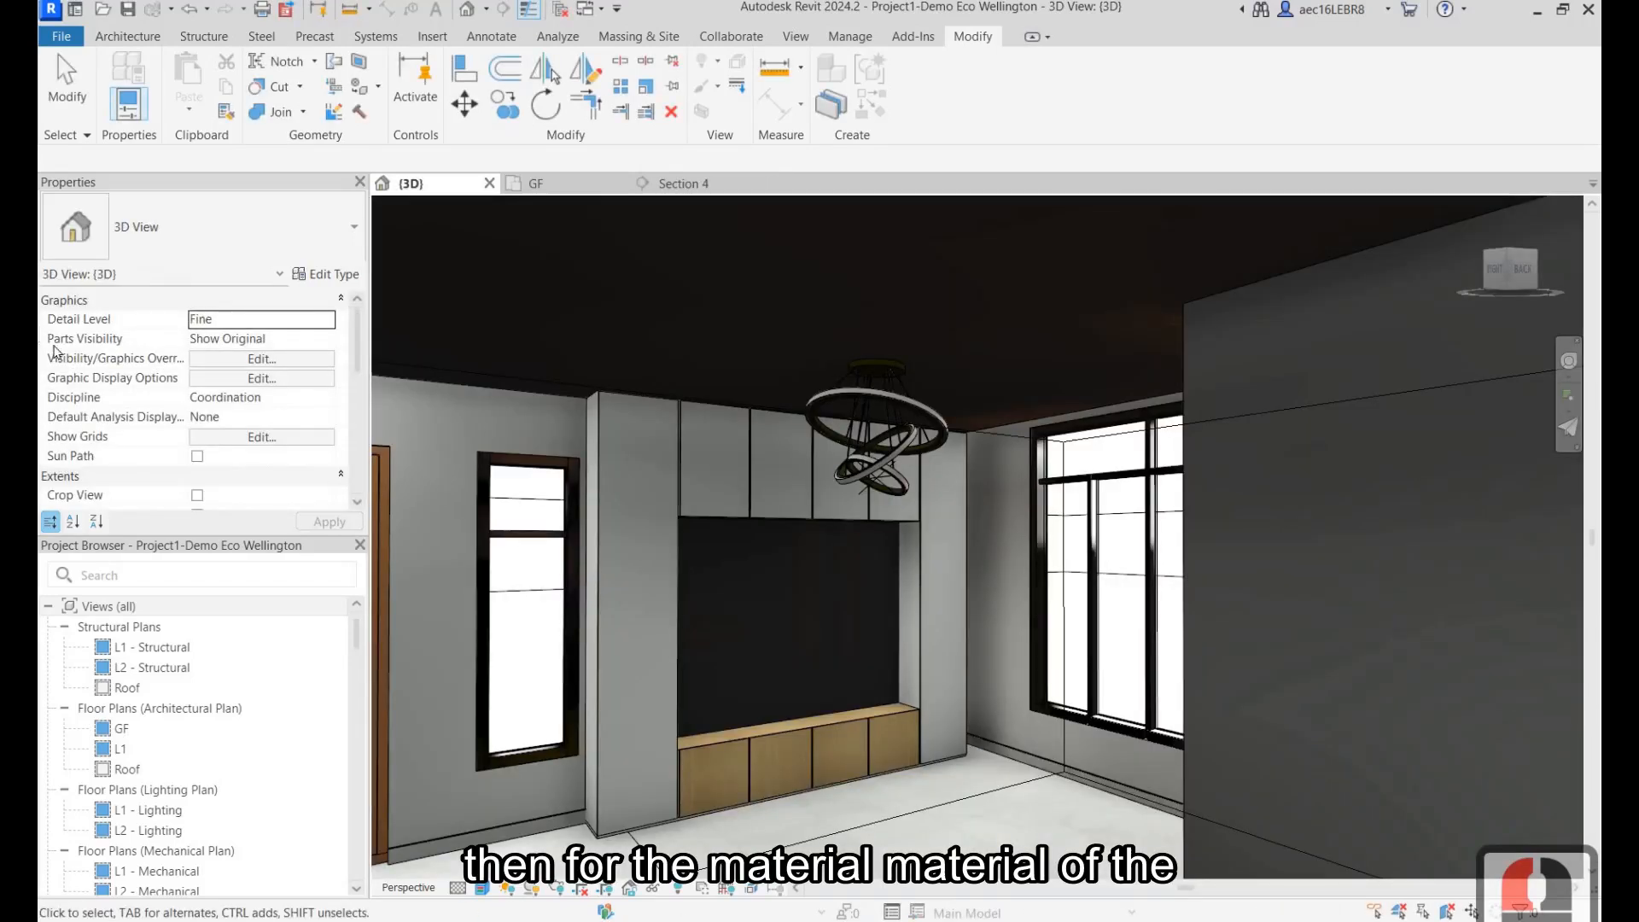
Open the LED diffuser material from the living room pendant's type properties.
click(869, 392)
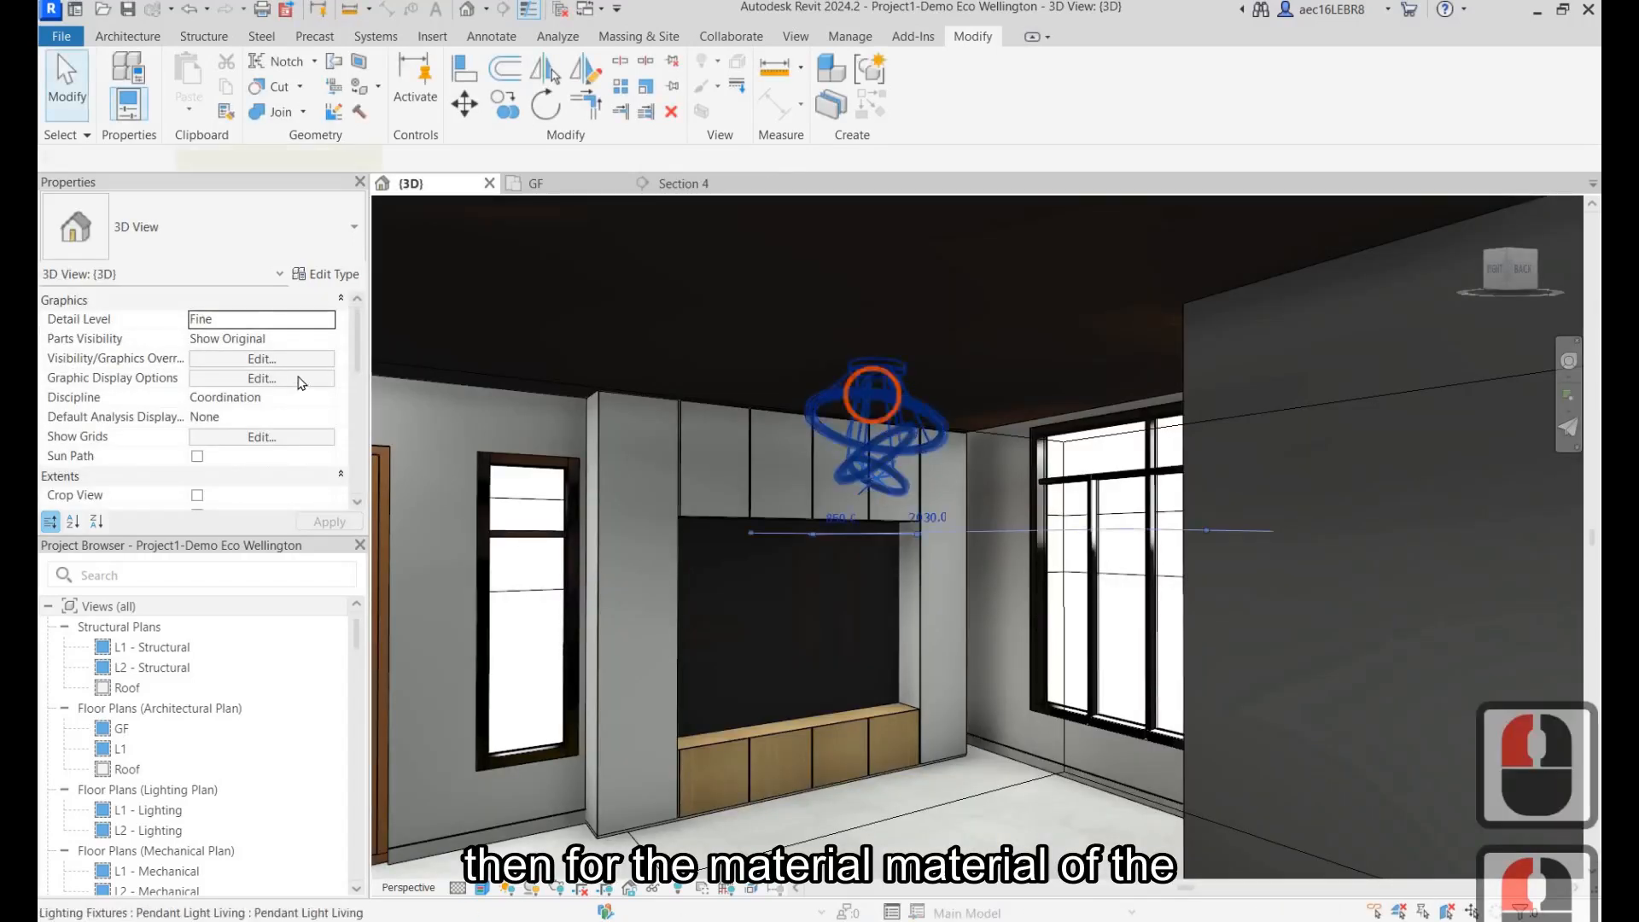
scroll(347, 281, down, 3)
click(333, 274)
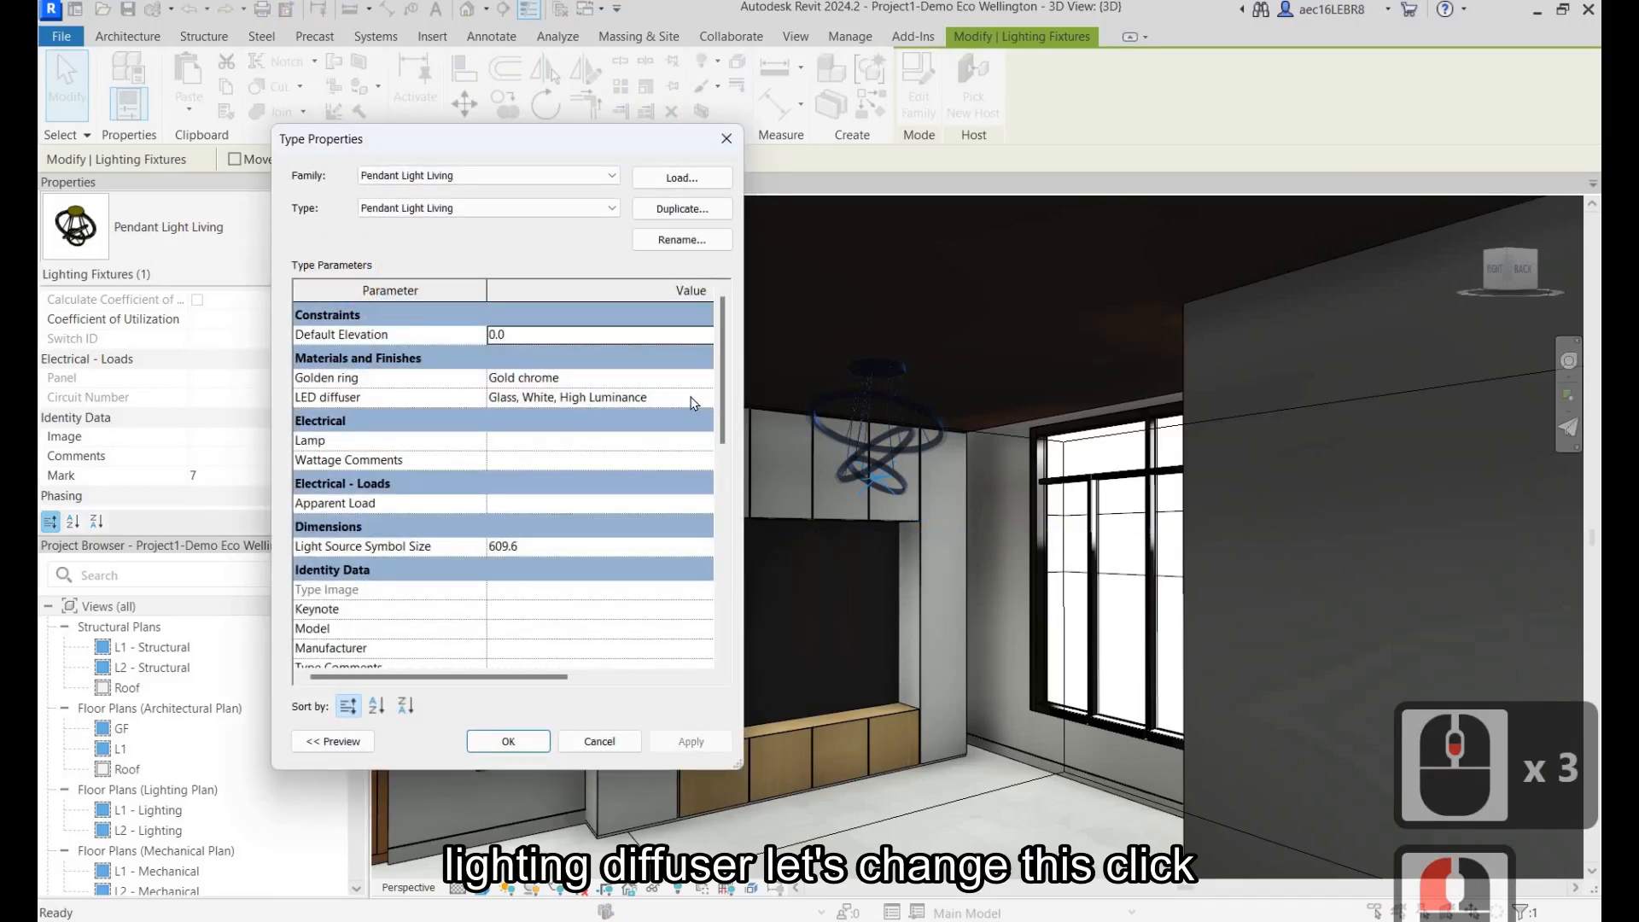
click(693, 398)
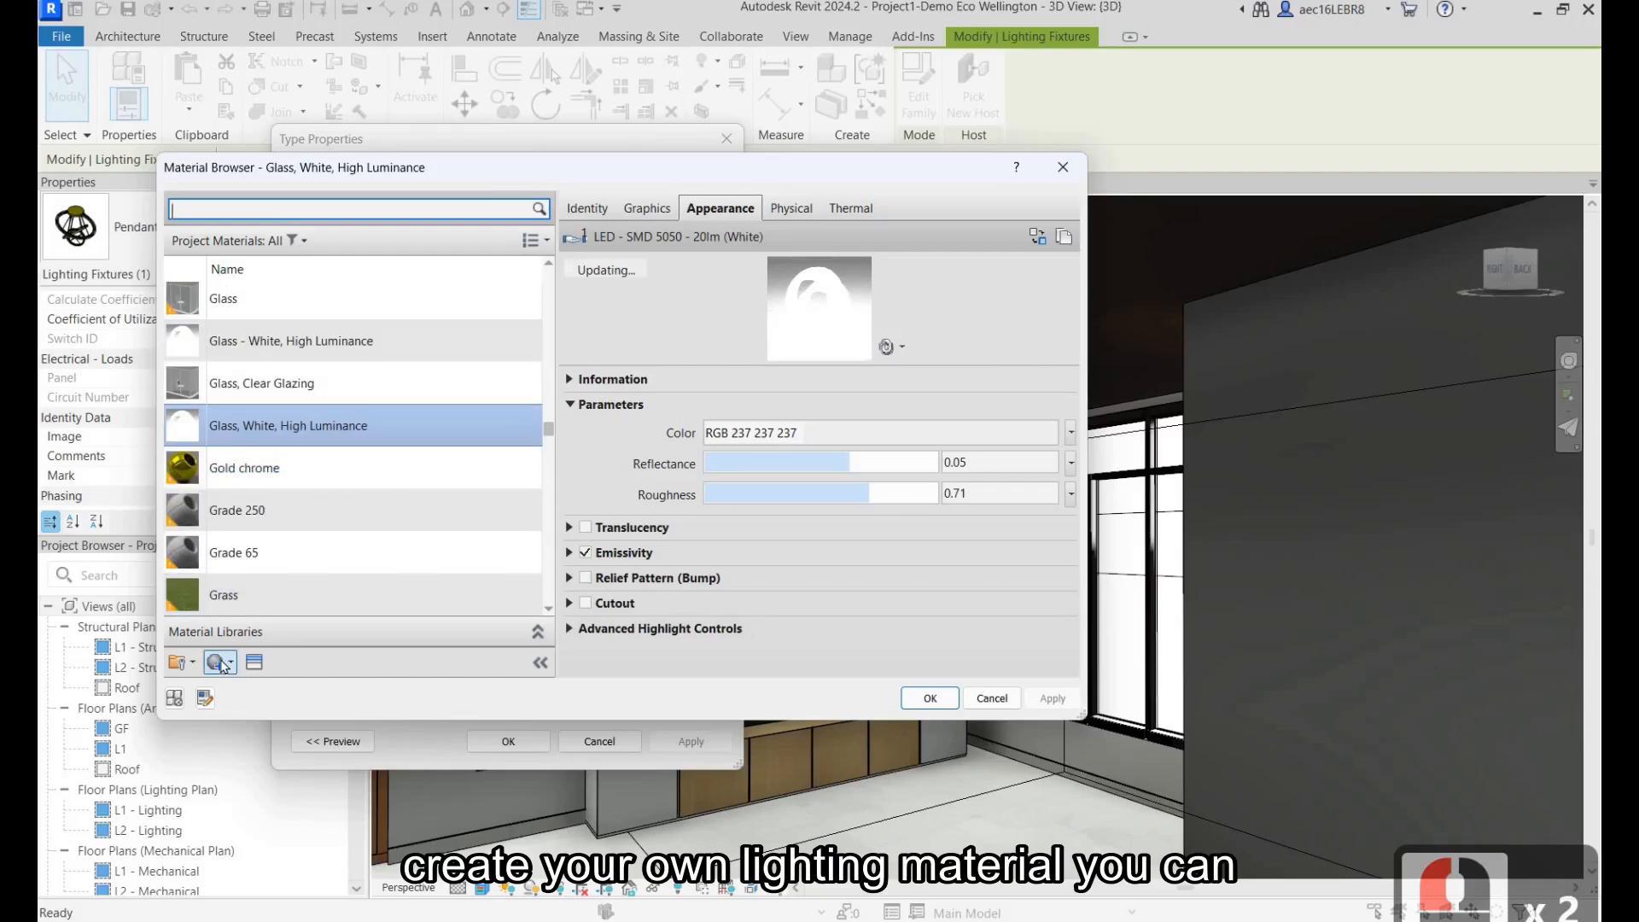
Create a new material and name it LED strips diffuser.
click(215, 662)
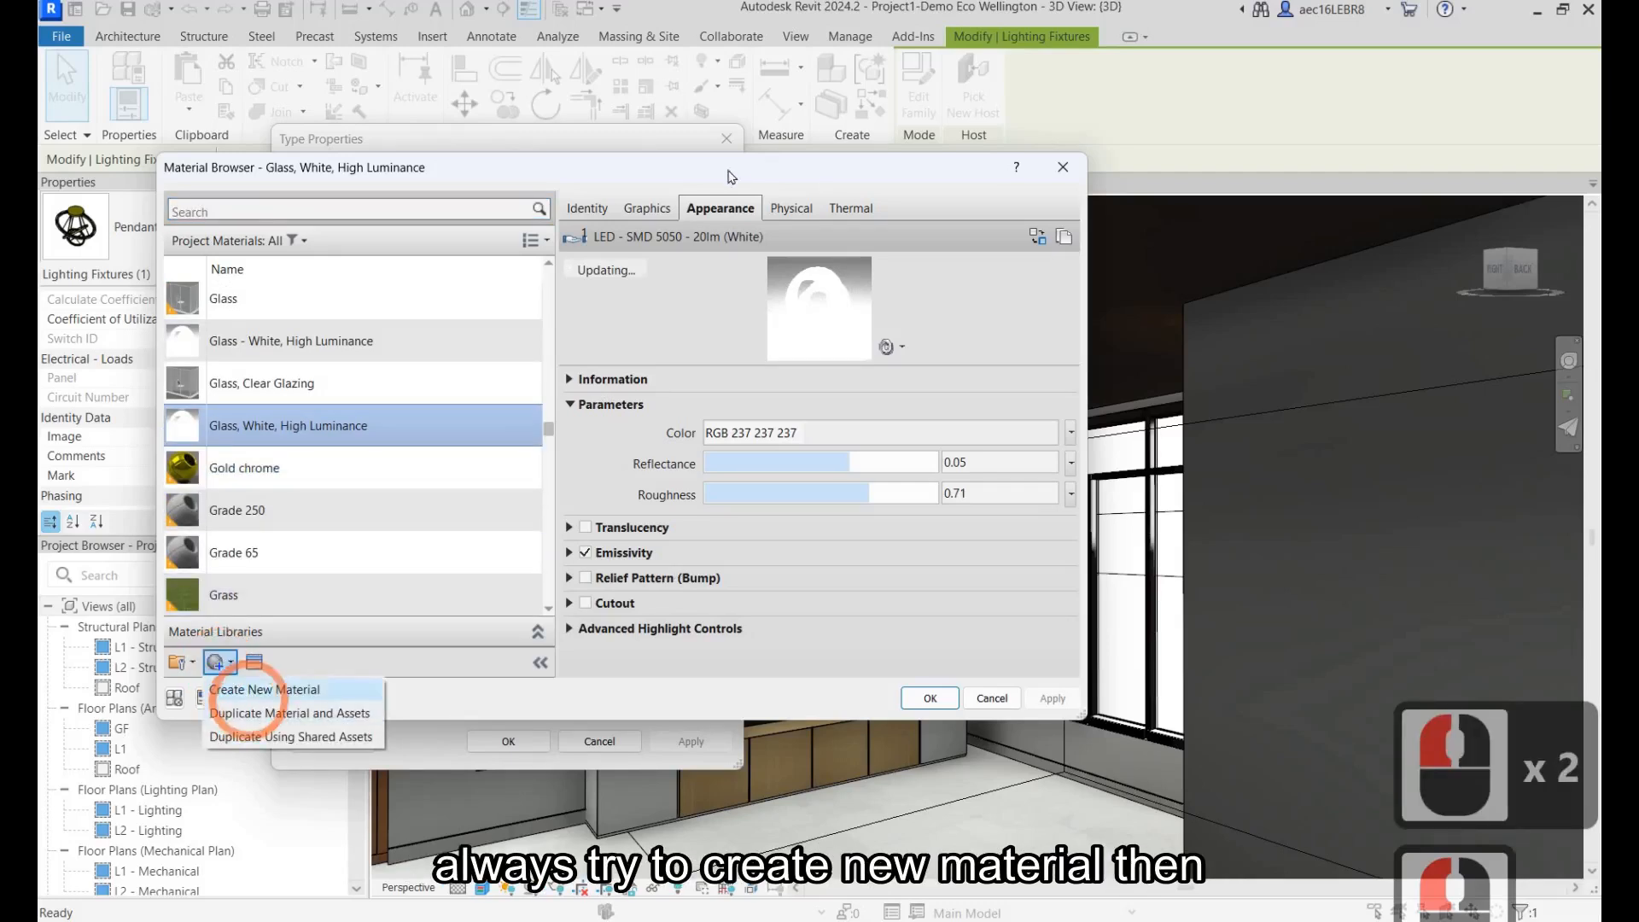
click(253, 683)
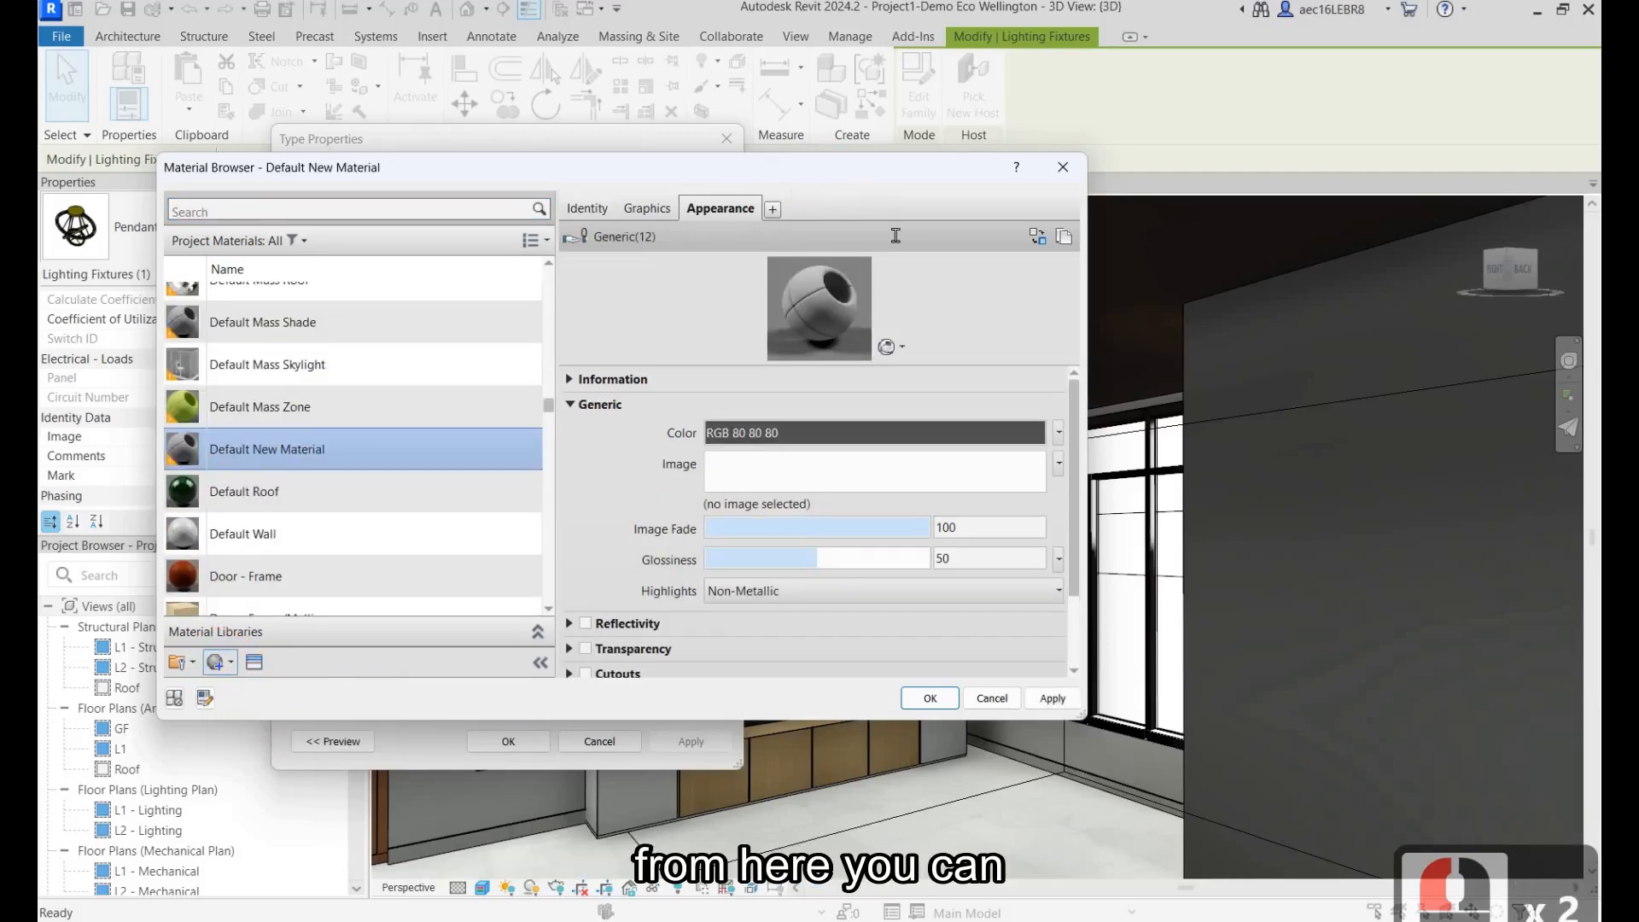
click(589, 209)
click(895, 237)
triple_click(896, 236)
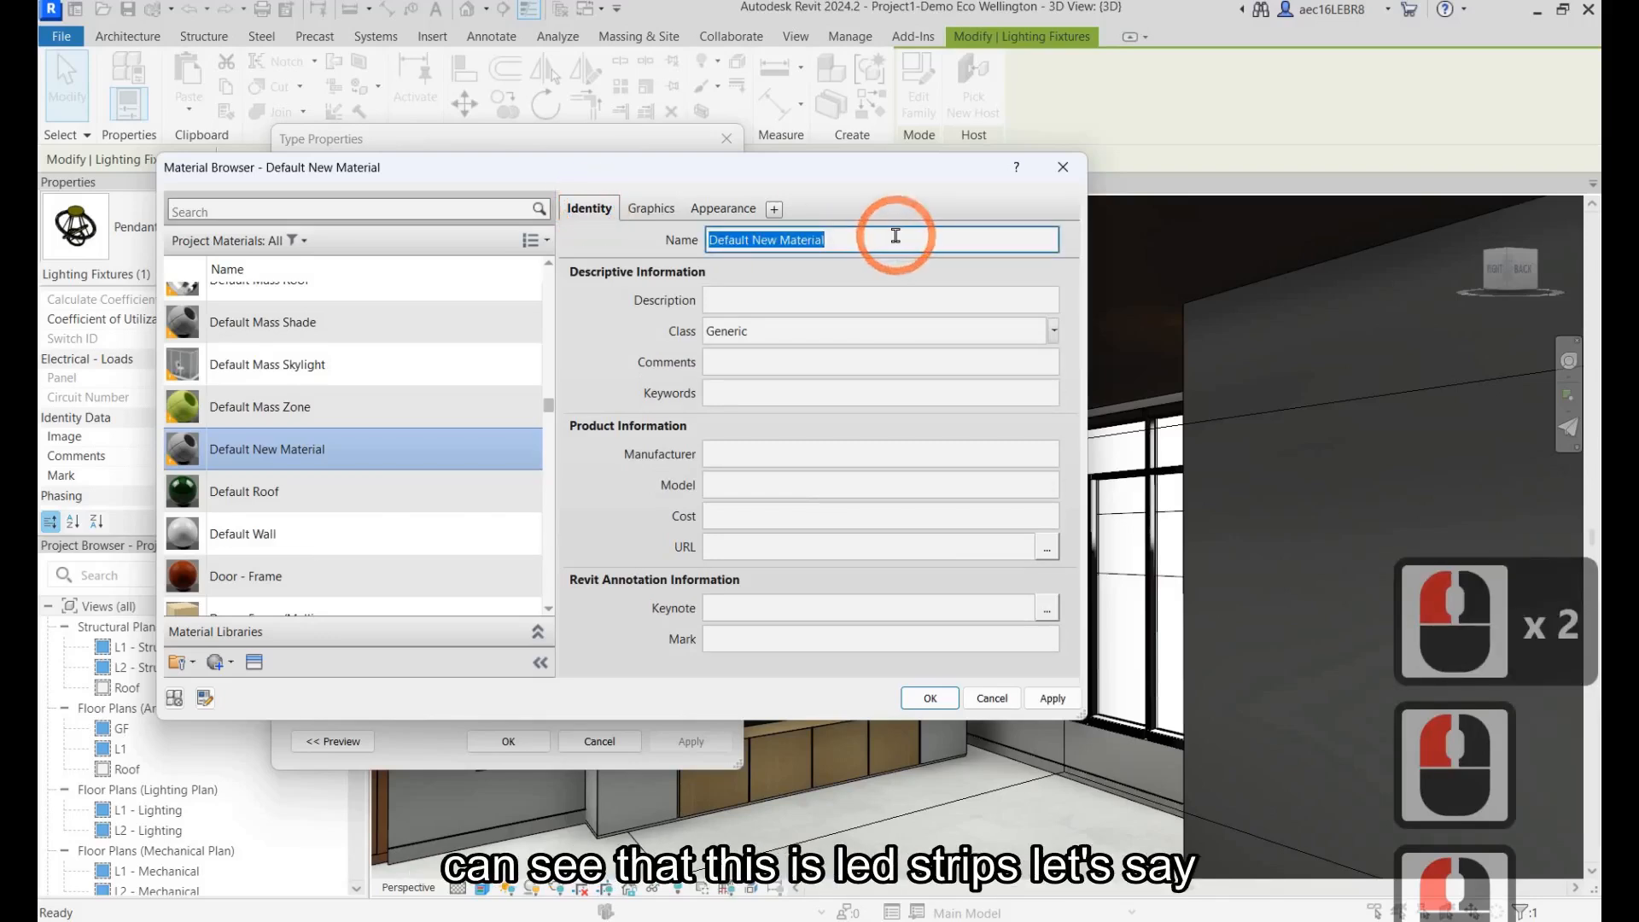
text(LED s)
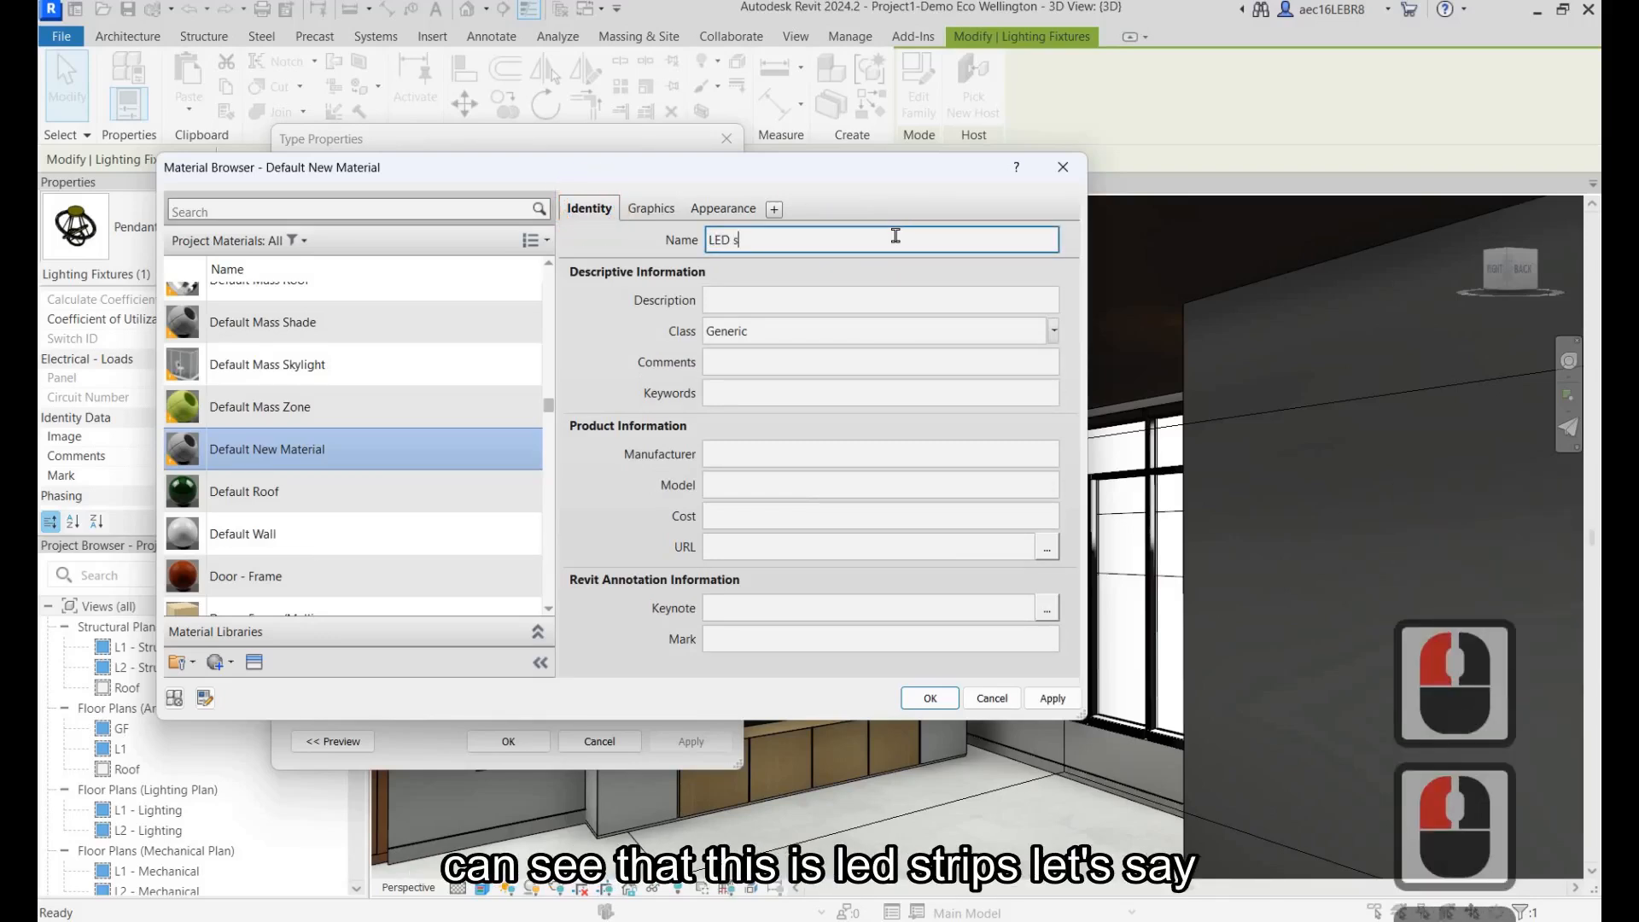
text(trip)
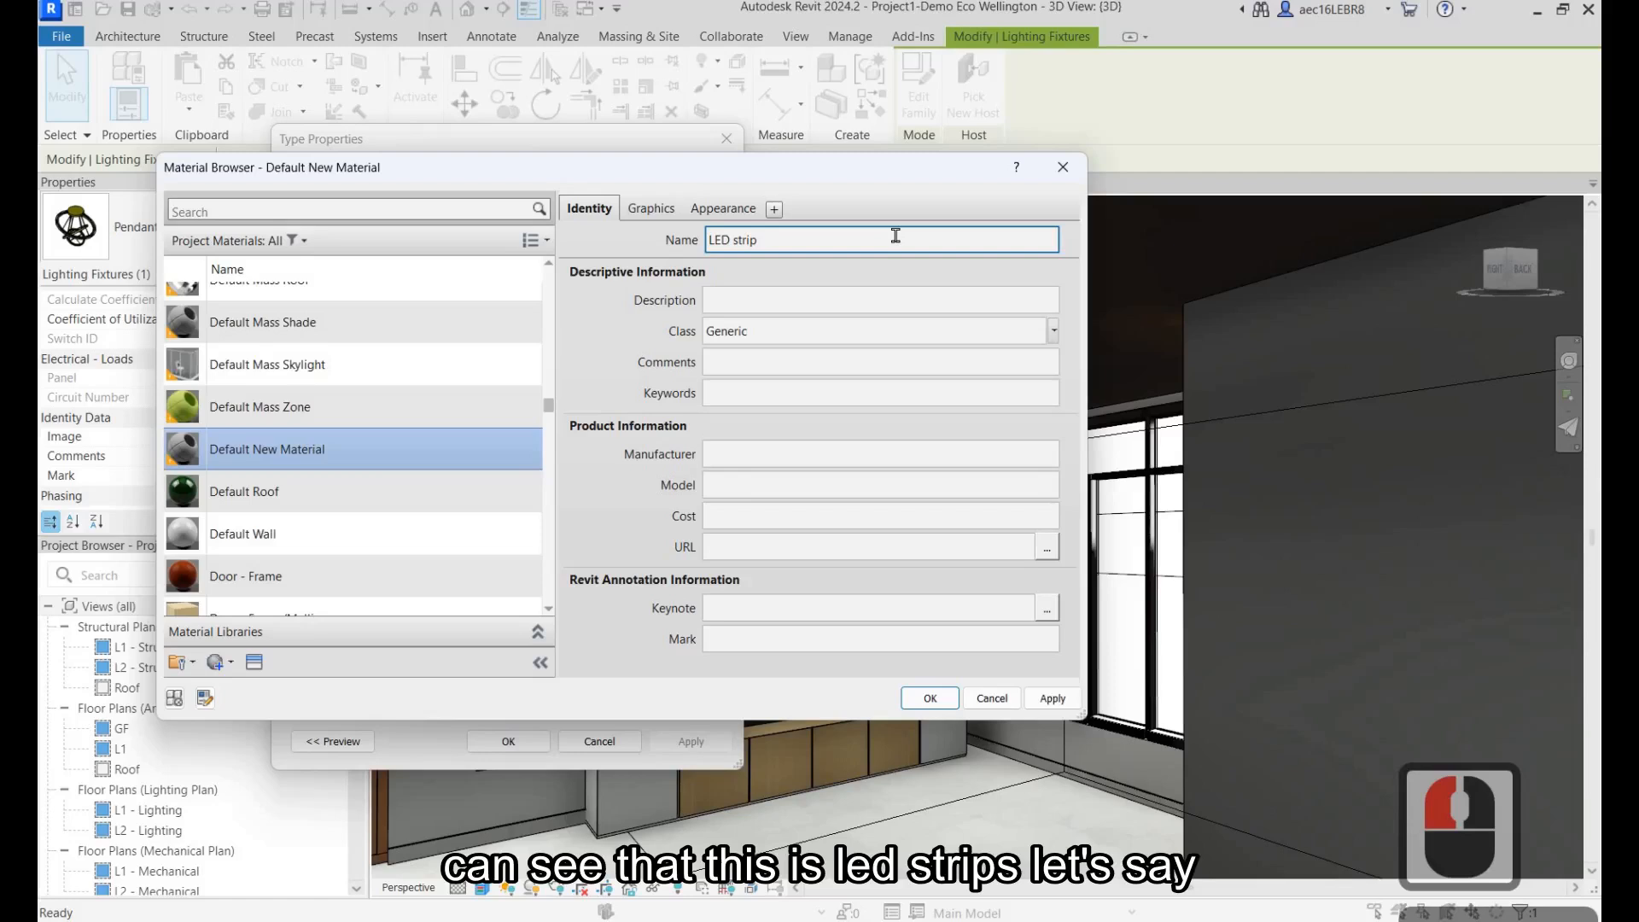
text(s d)
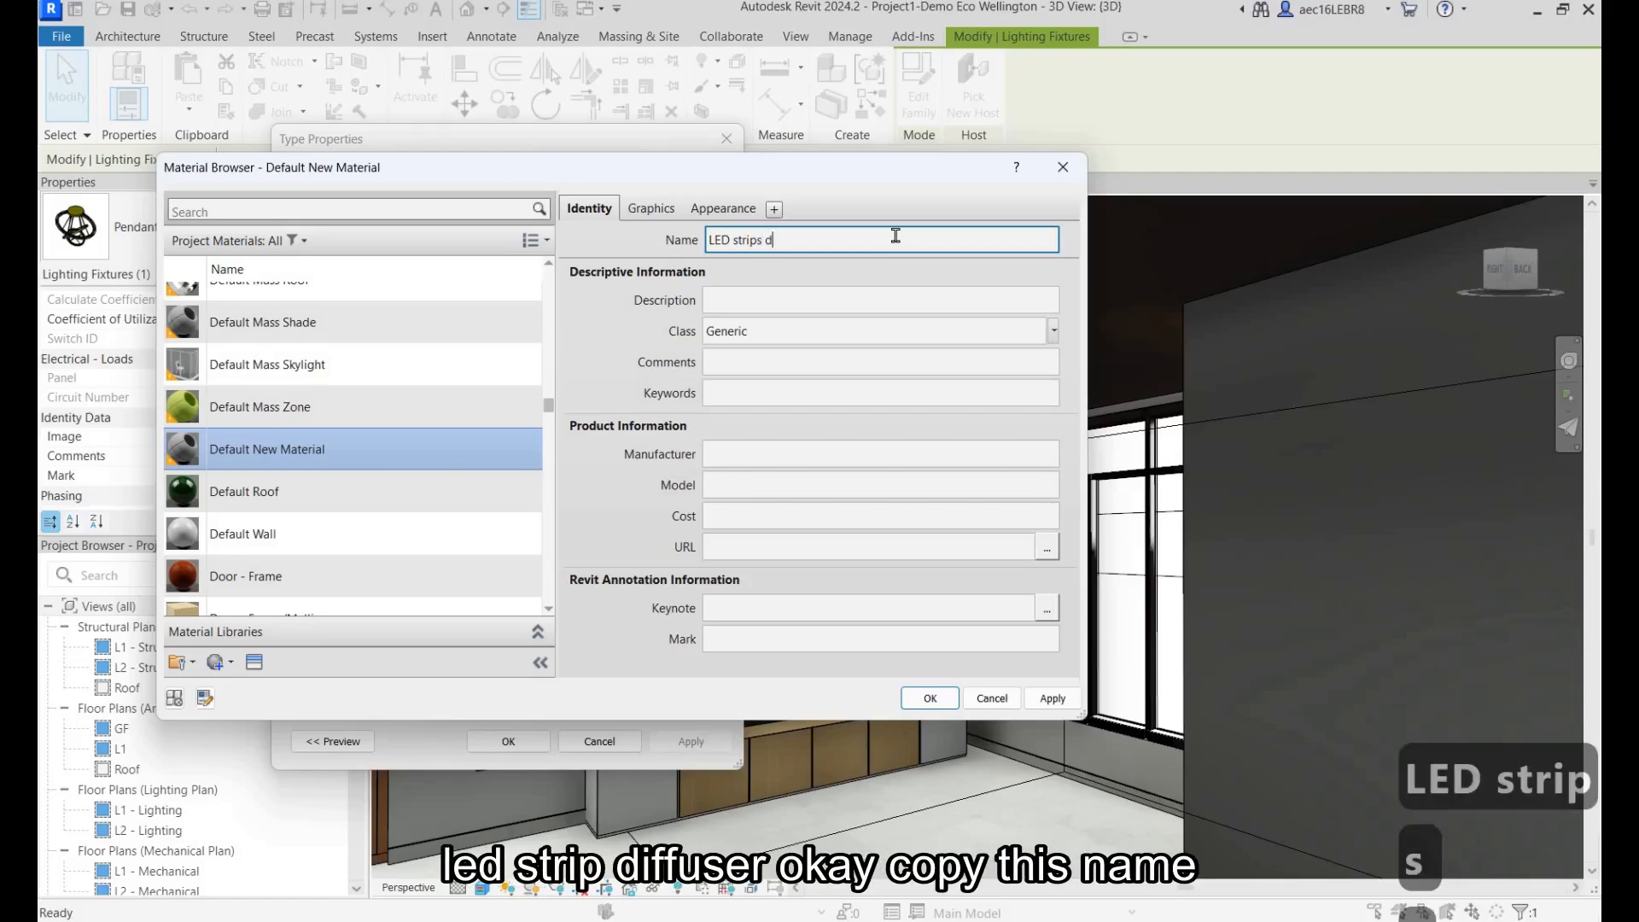
text(iffuser)
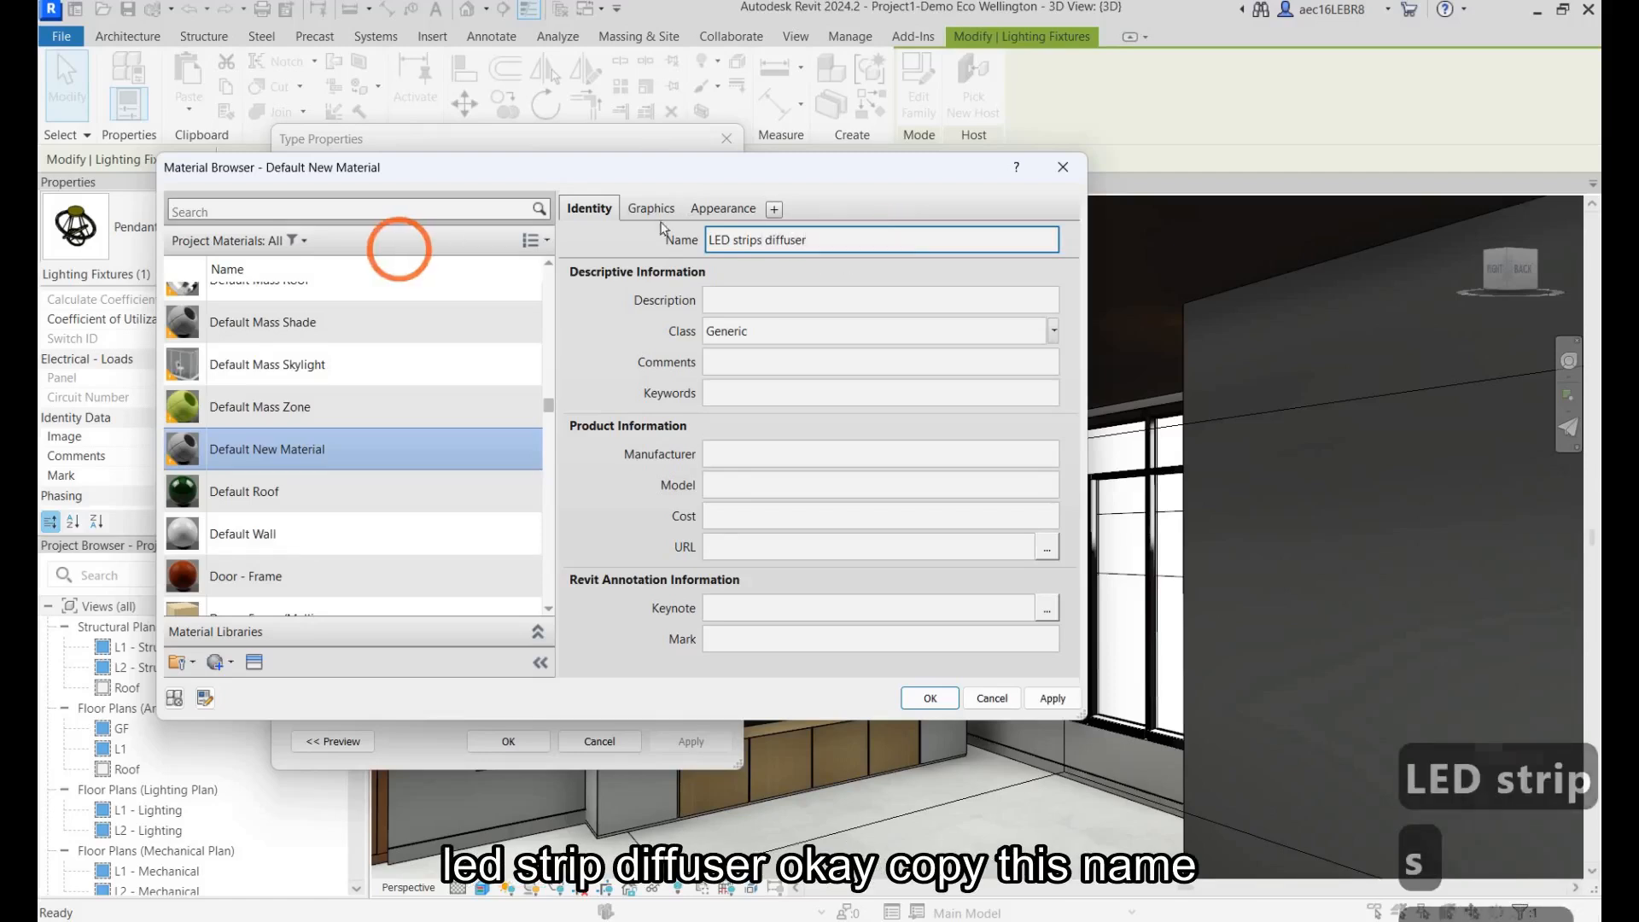
Copy the material's name into its description and enable Use Render Appearance for its shading.
drag(824, 240, 665, 251)
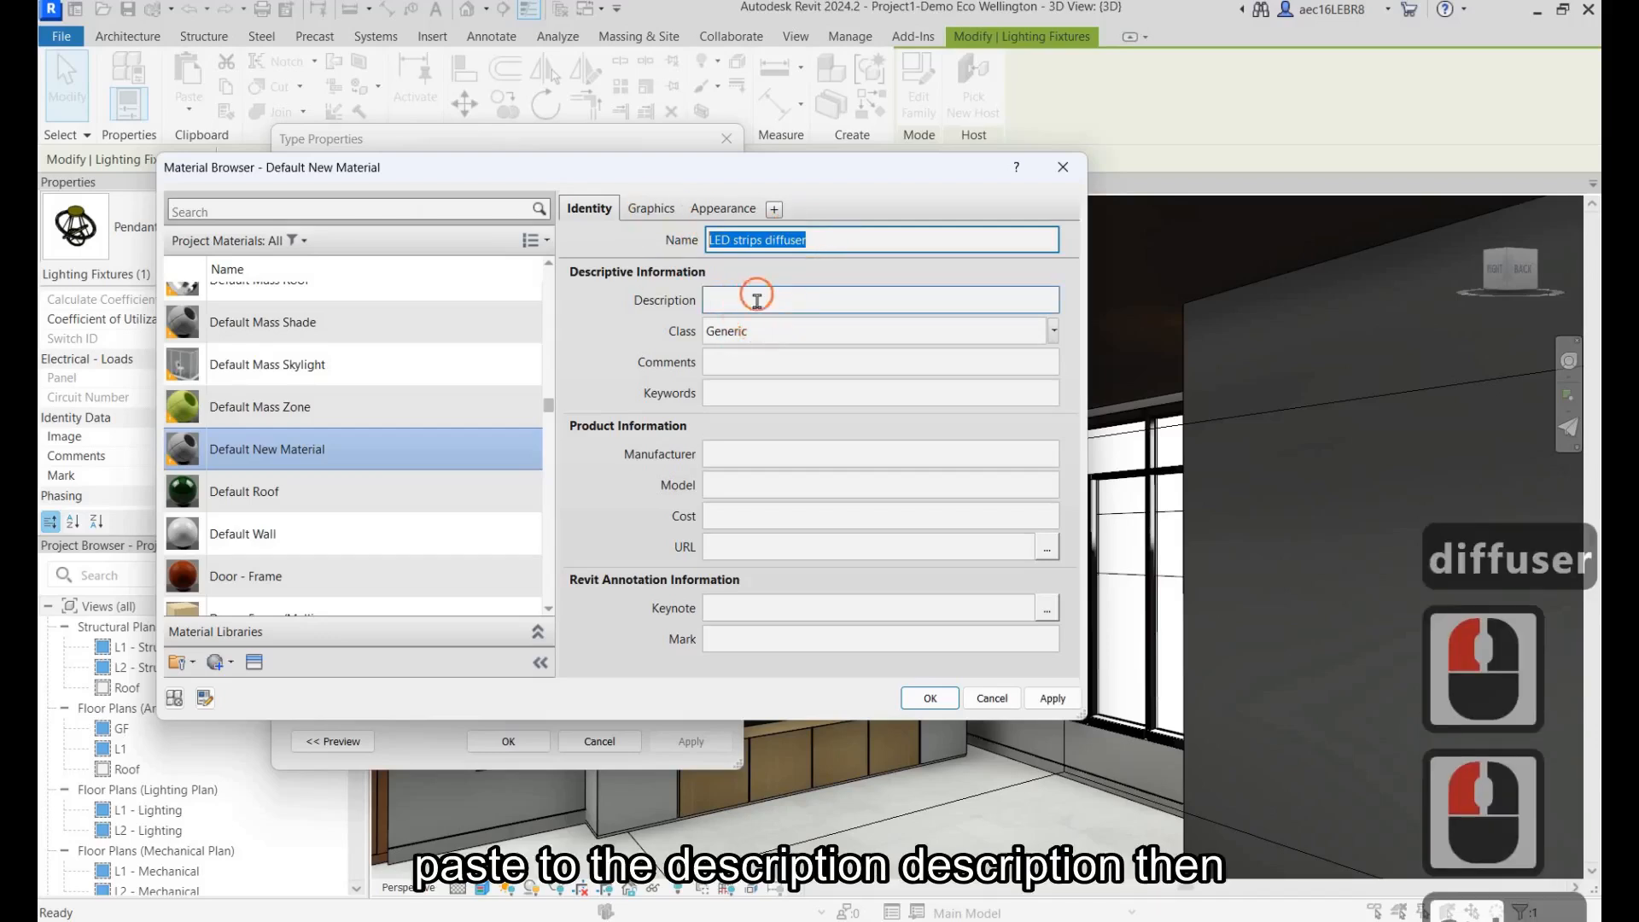
key(ctrl+c)
double_click(757, 302)
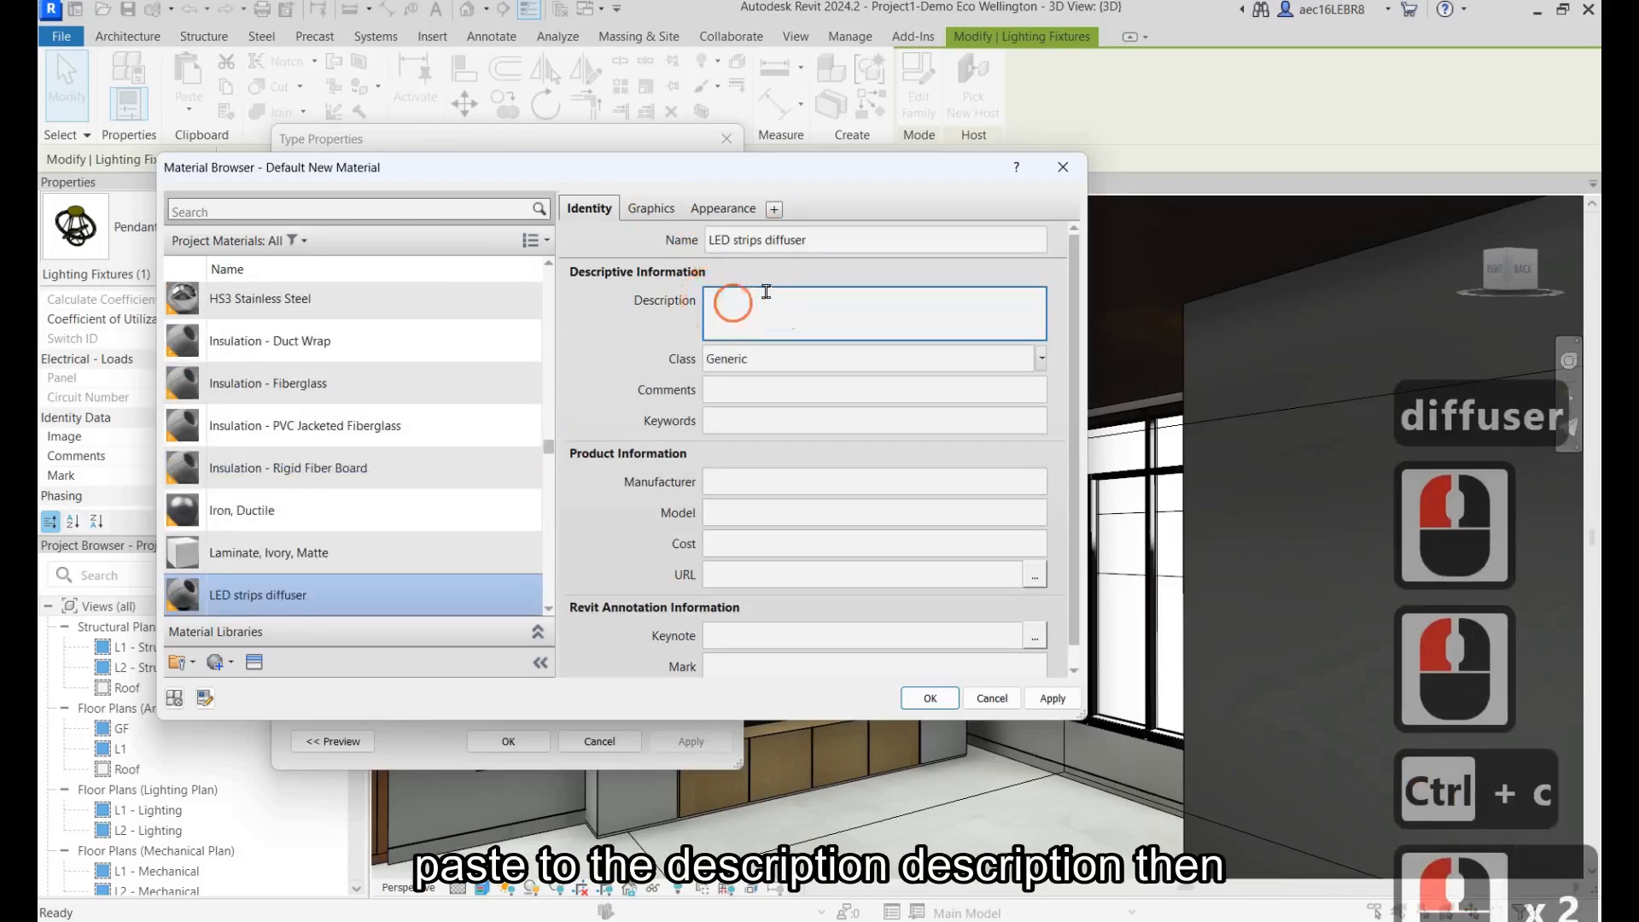
key(ctrl+v)
click(655, 211)
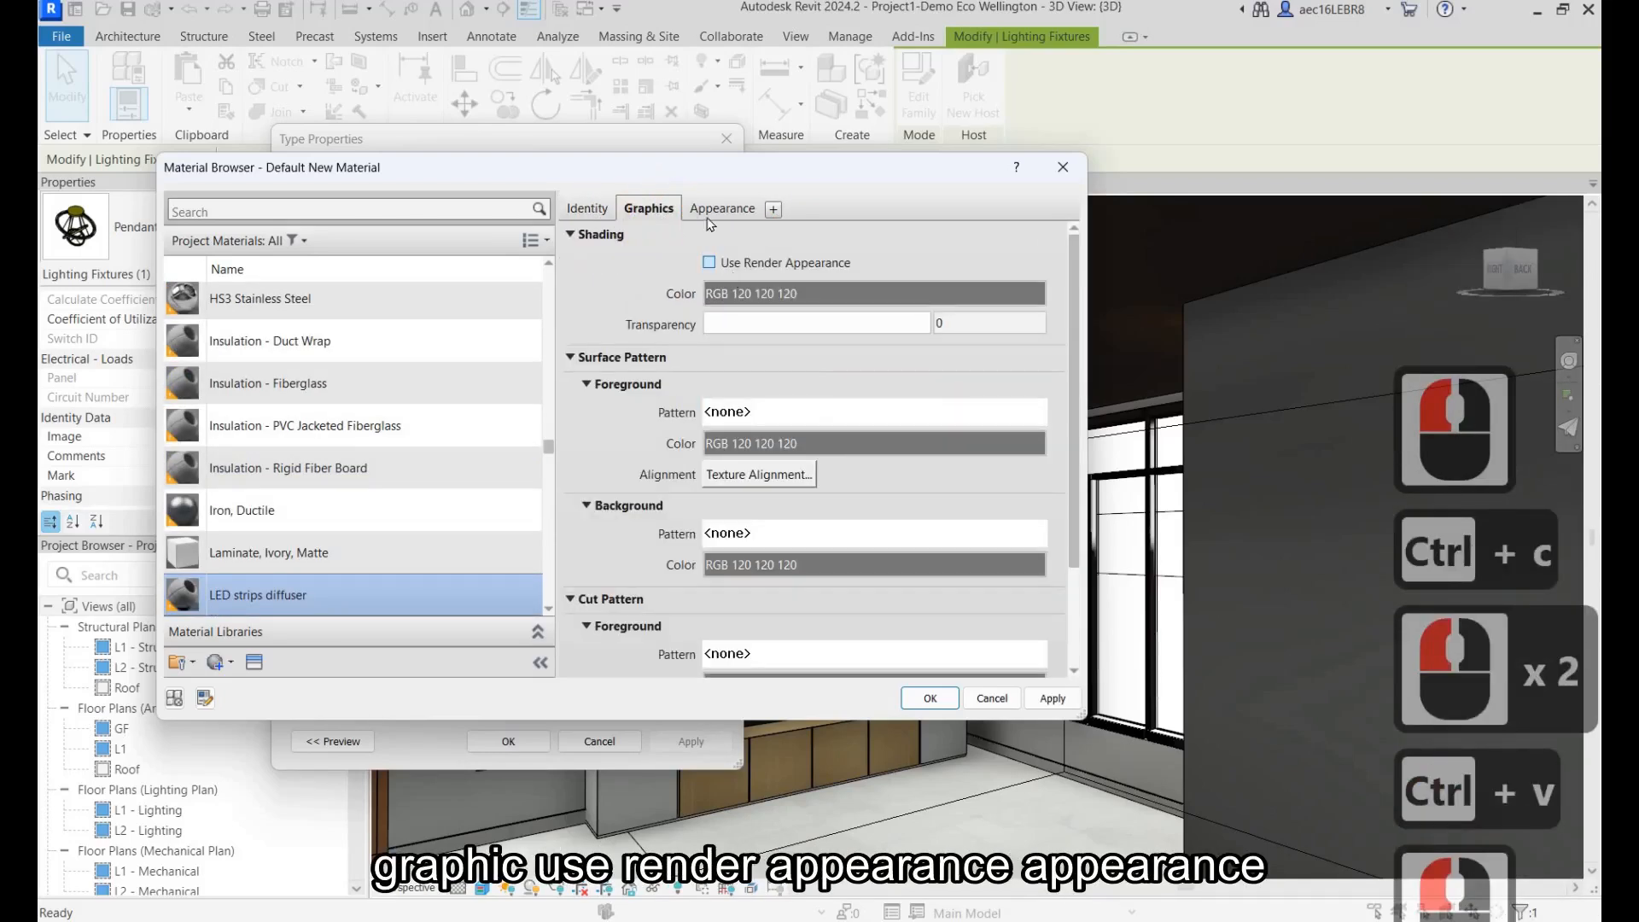
click(708, 262)
Rename the material's generic appearance asset as LED strips diffuser.
click(717, 208)
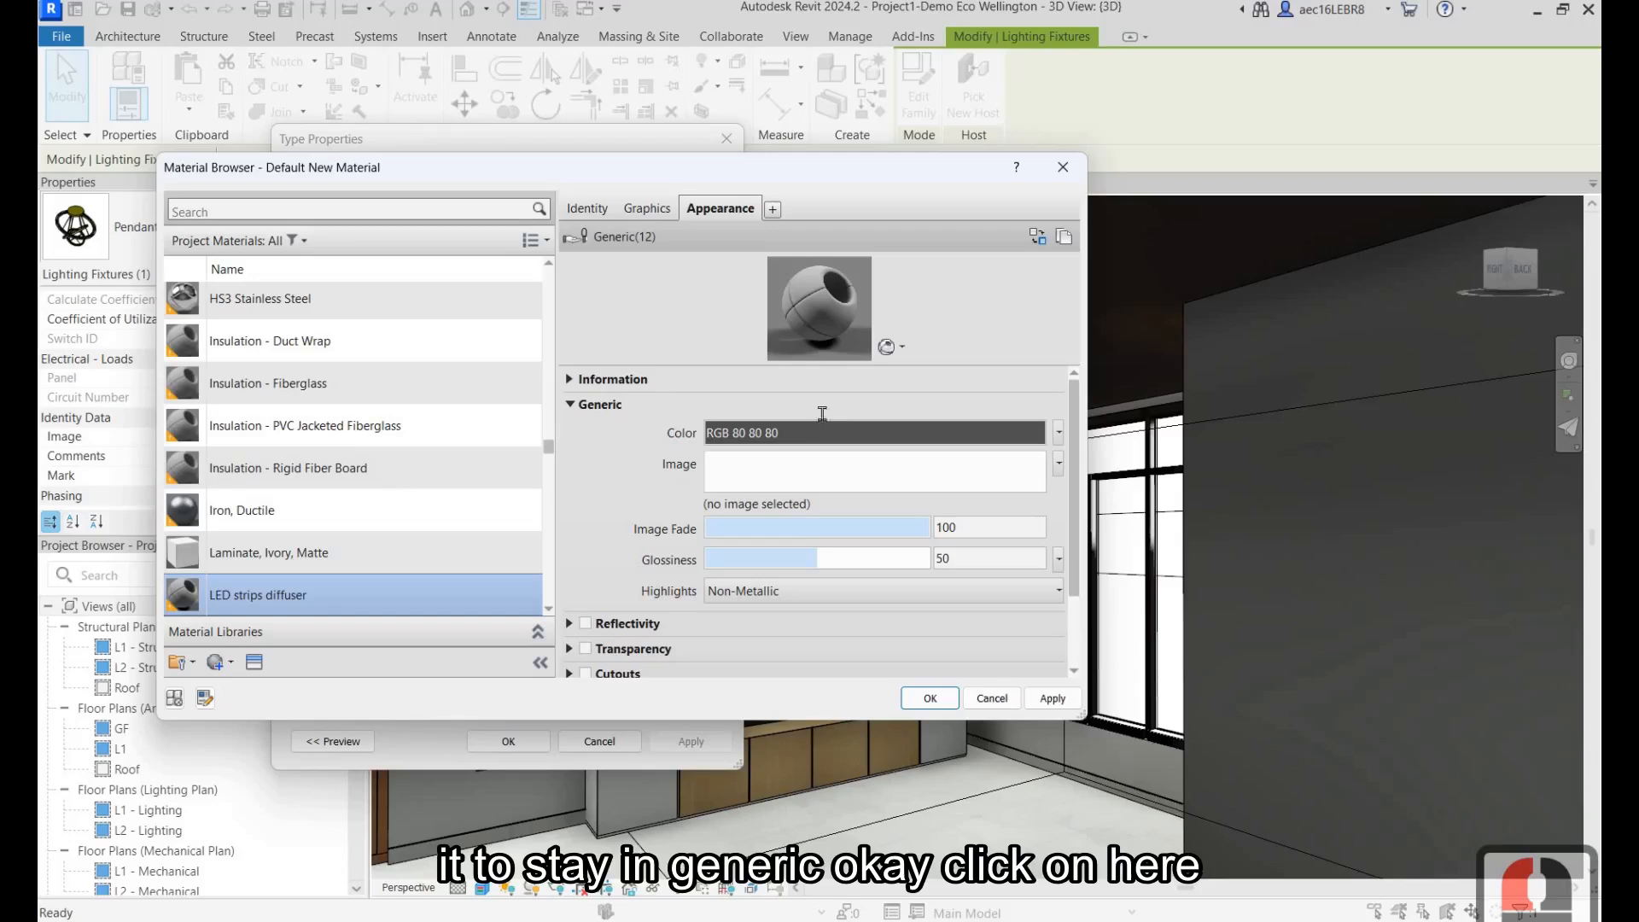
click(570, 378)
click(846, 410)
drag(846, 410, 582, 402)
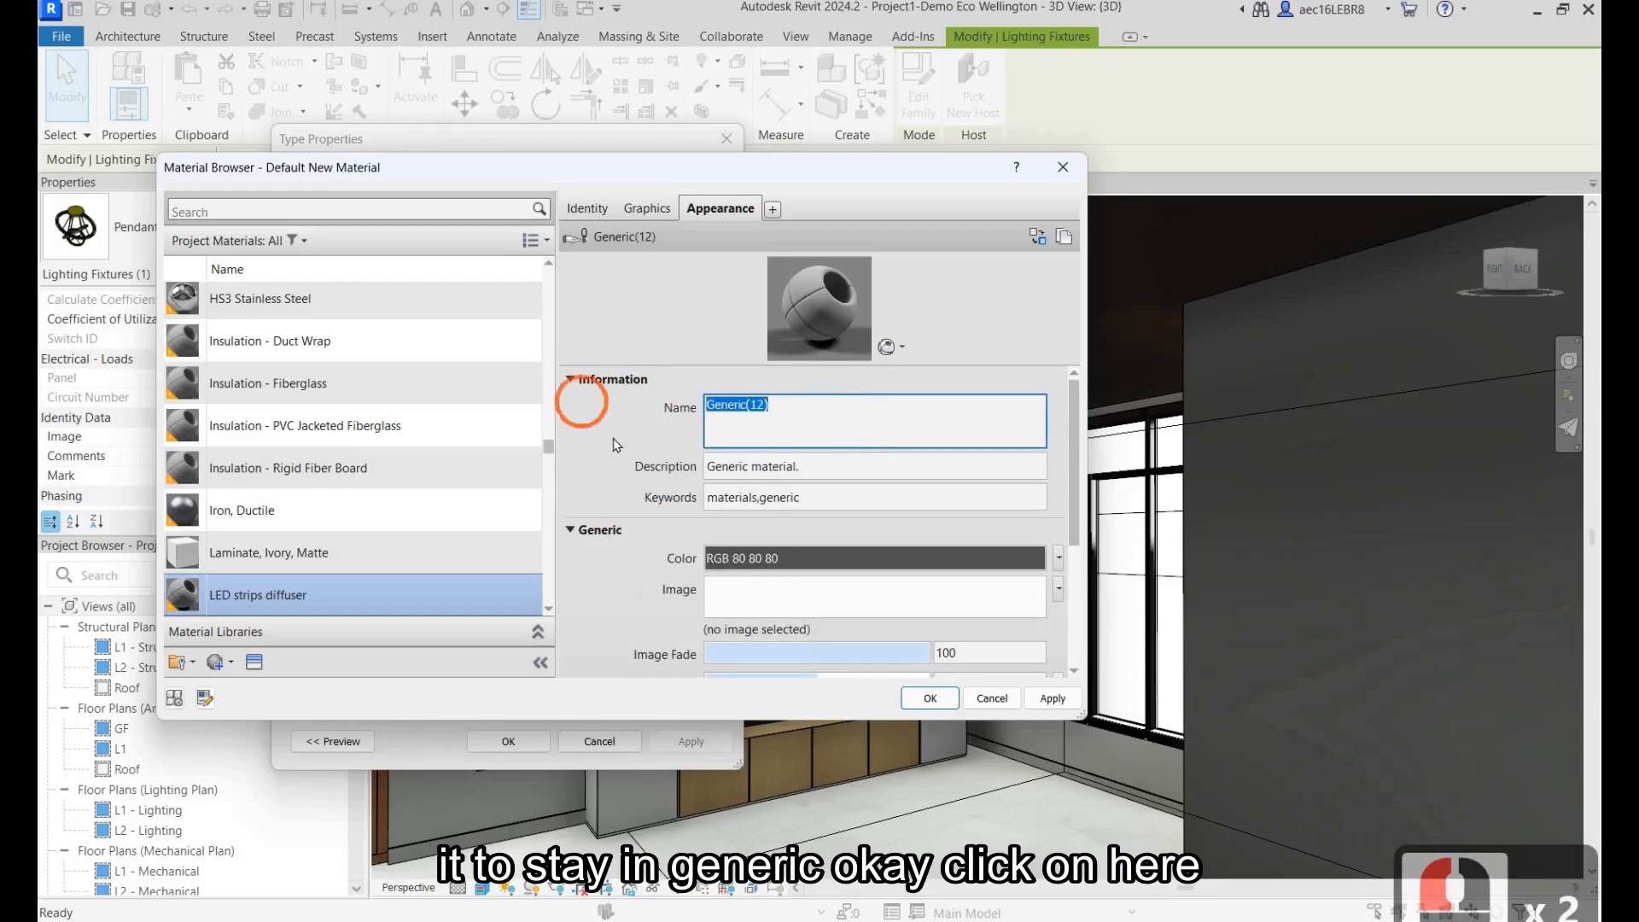
key(ctrl+v)
click(615, 439)
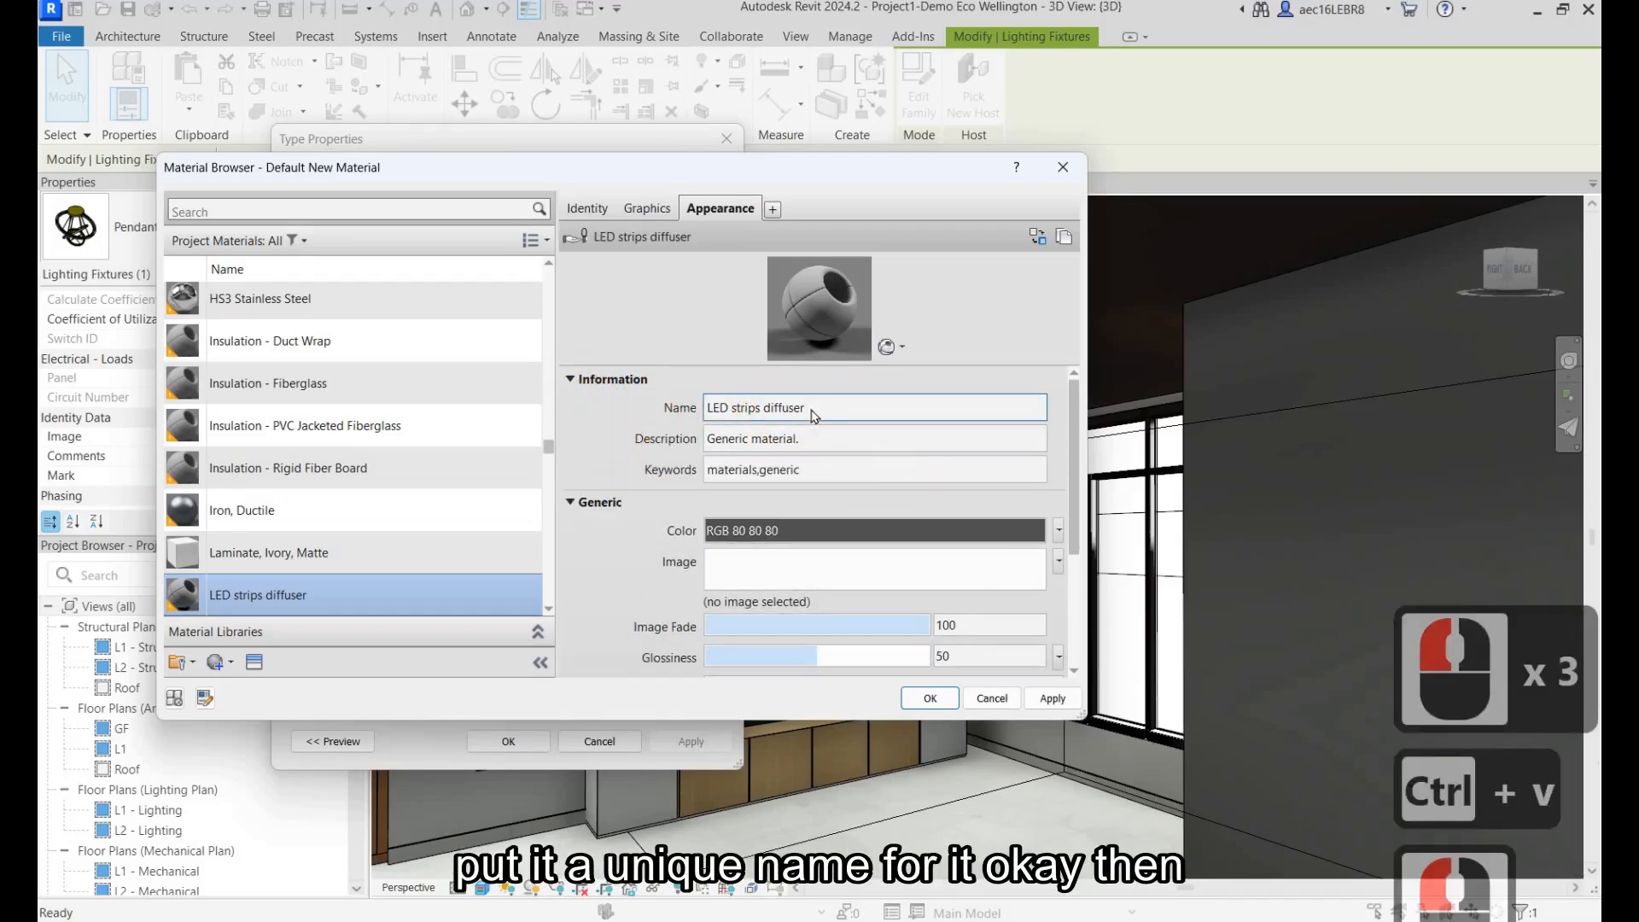
Enable Self Illumination on the LED strips diffuser appearance and set its color temperature to Moonlight.
scroll(813, 416, down, 2)
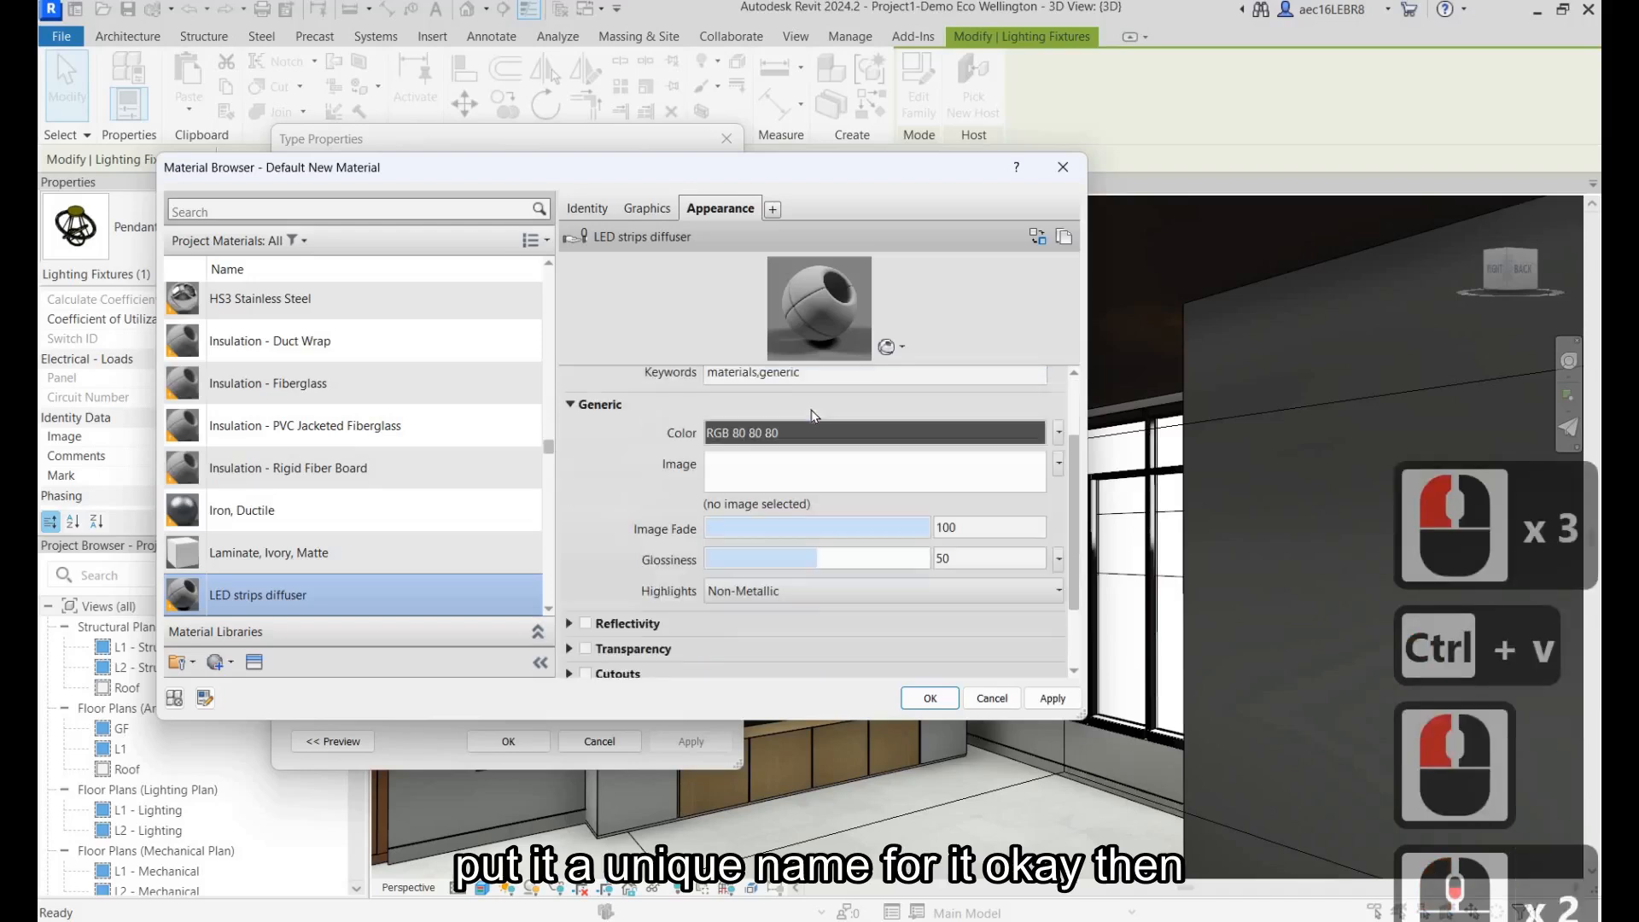
scroll(589, 628, down, 3)
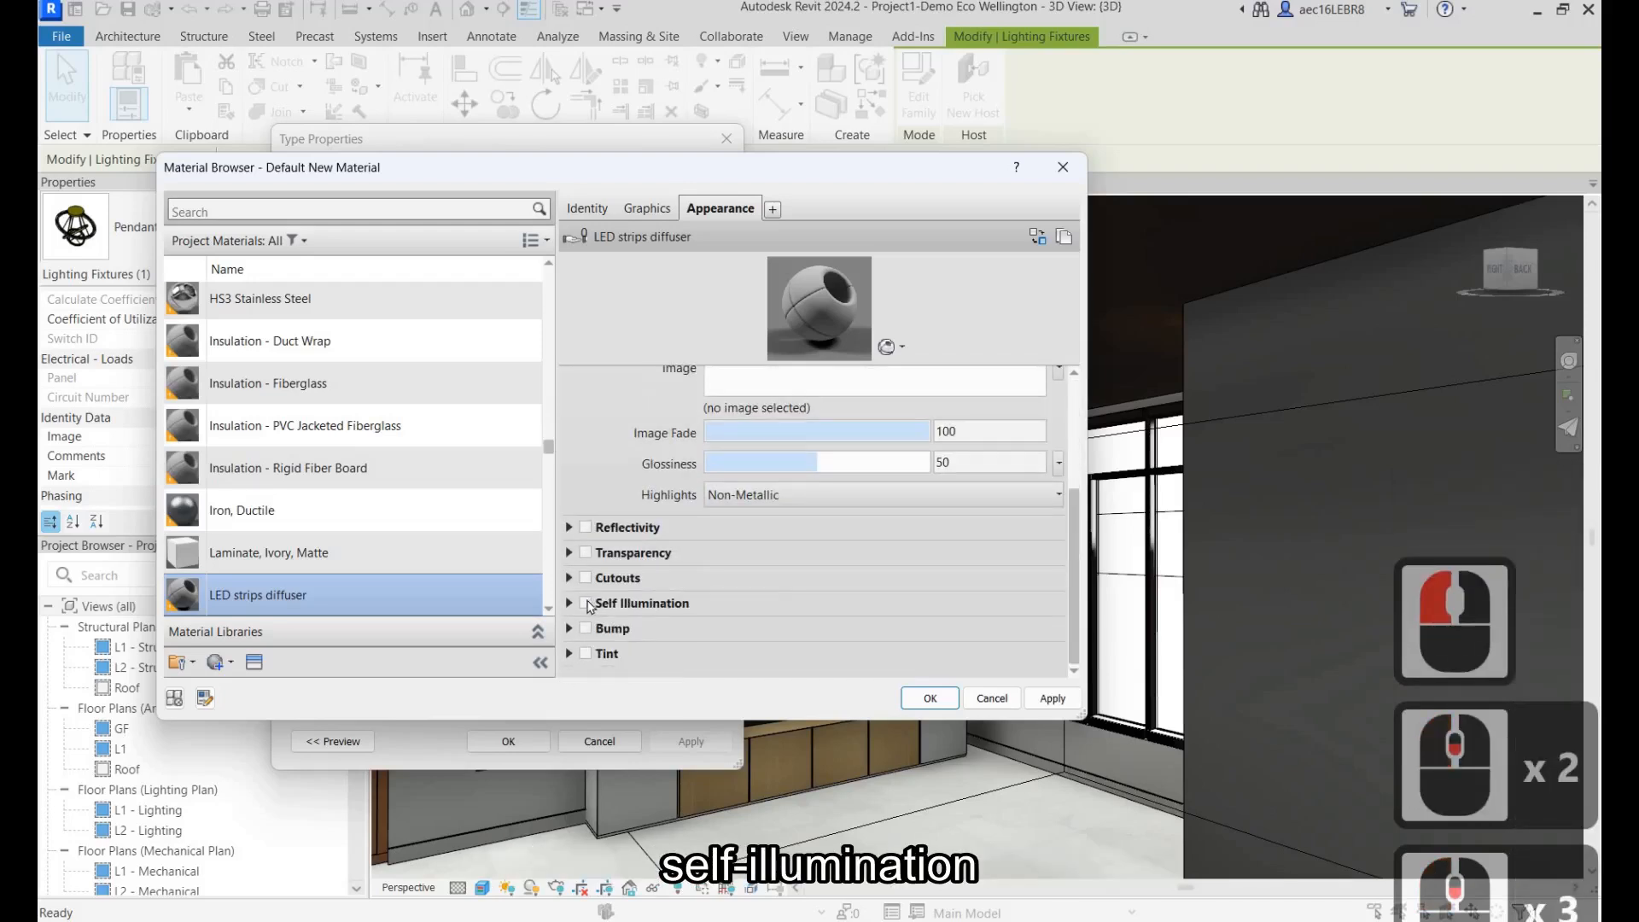
click(586, 603)
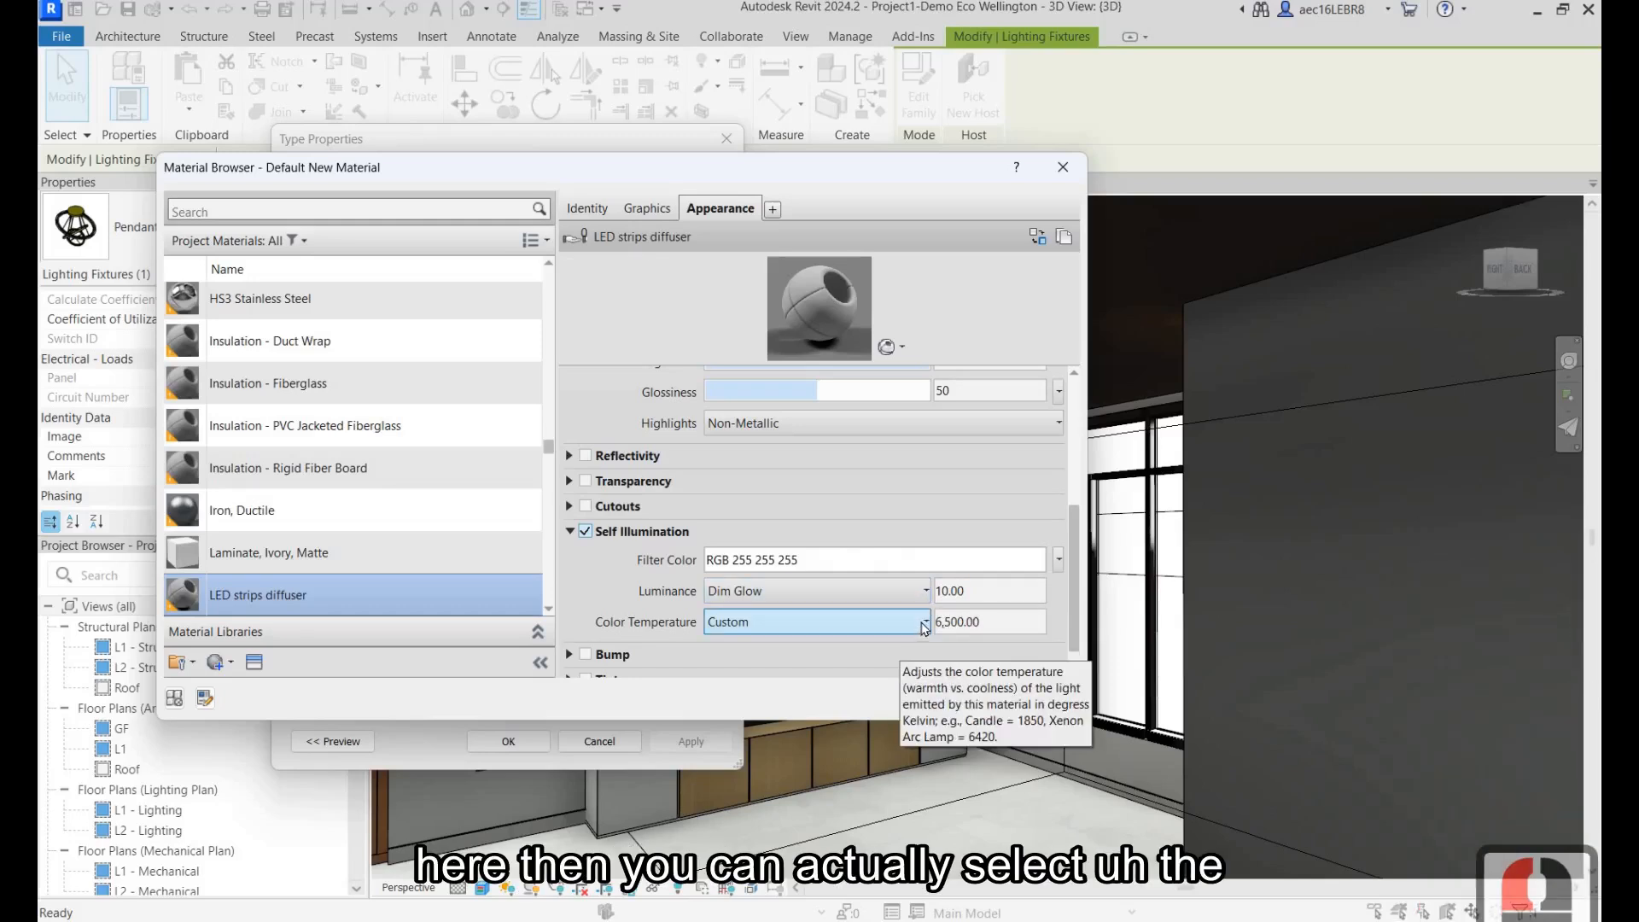
click(924, 622)
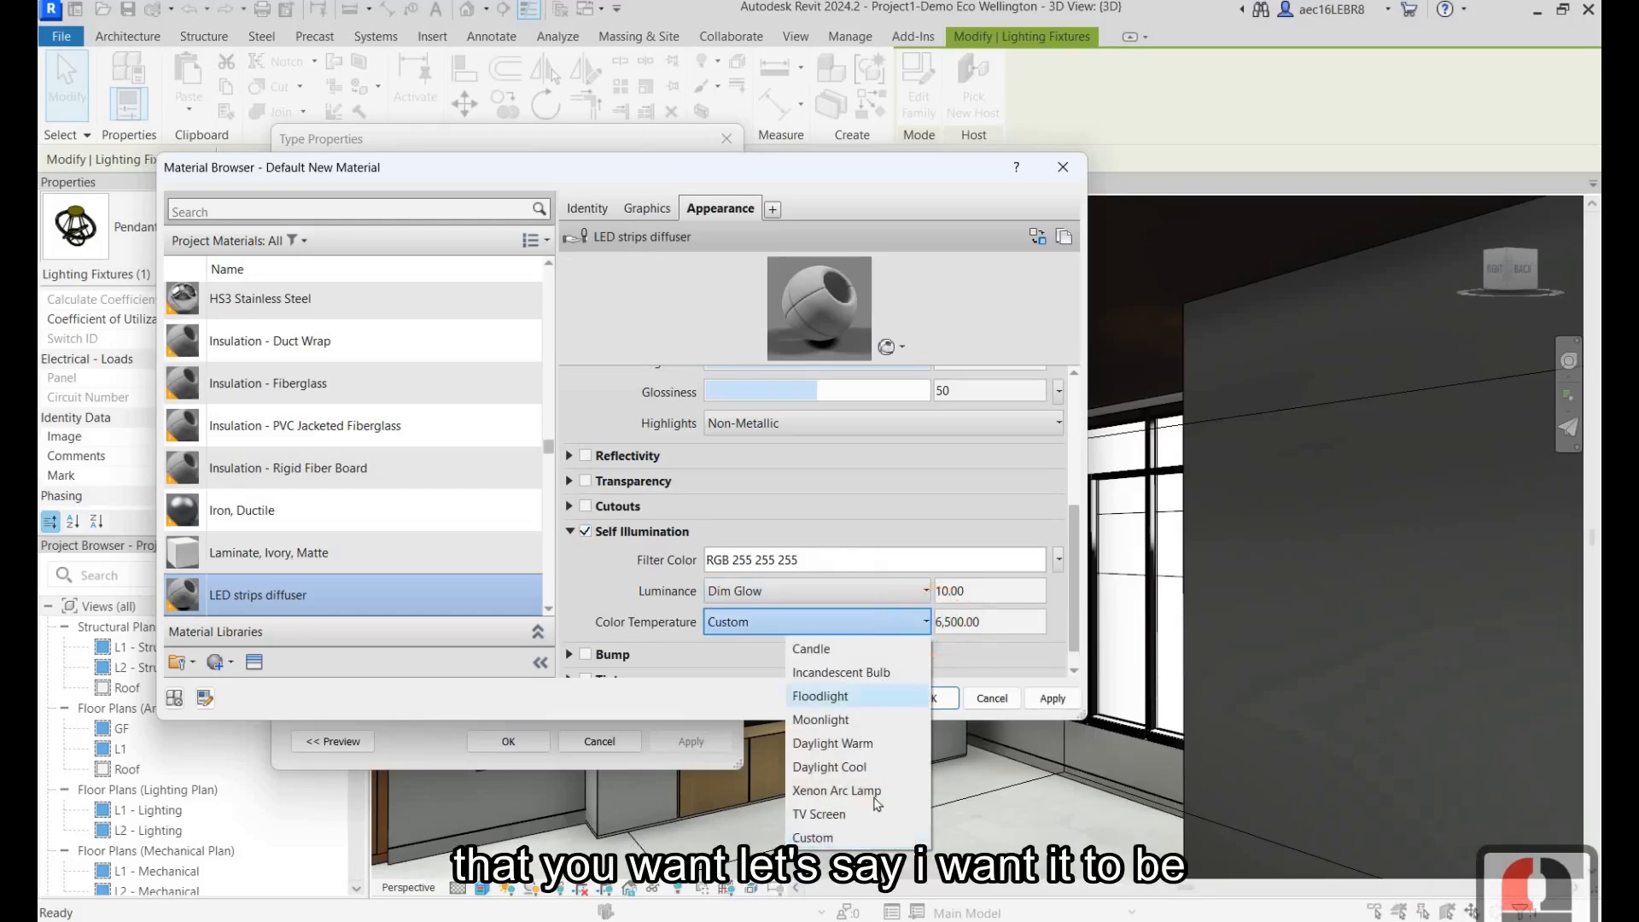
click(869, 745)
click(897, 623)
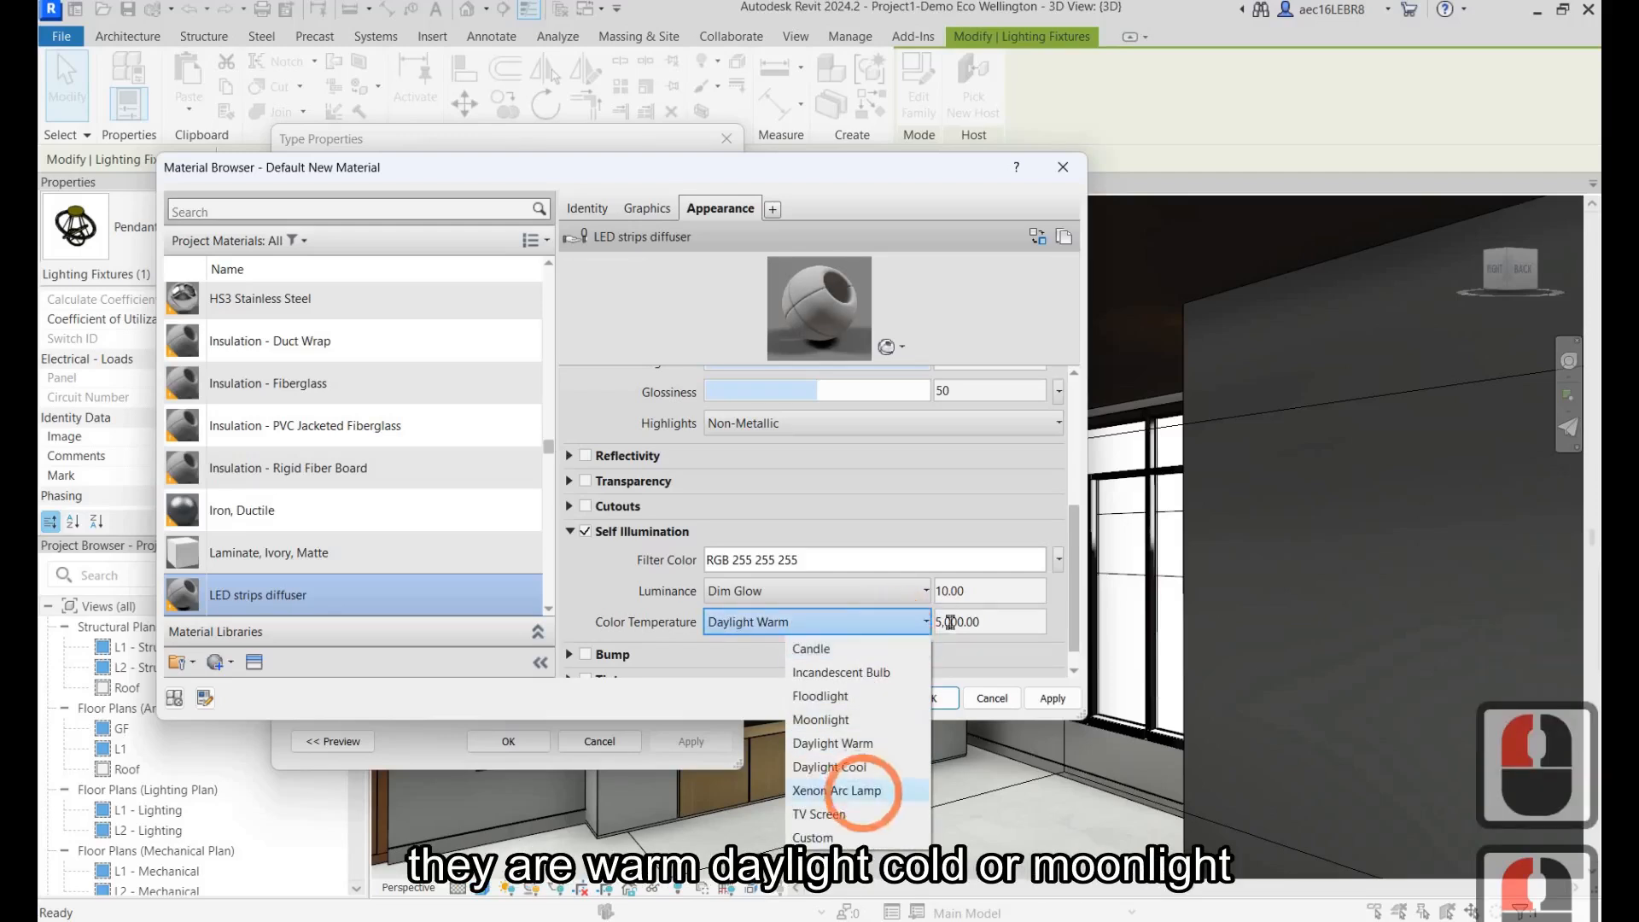
click(871, 766)
click(915, 622)
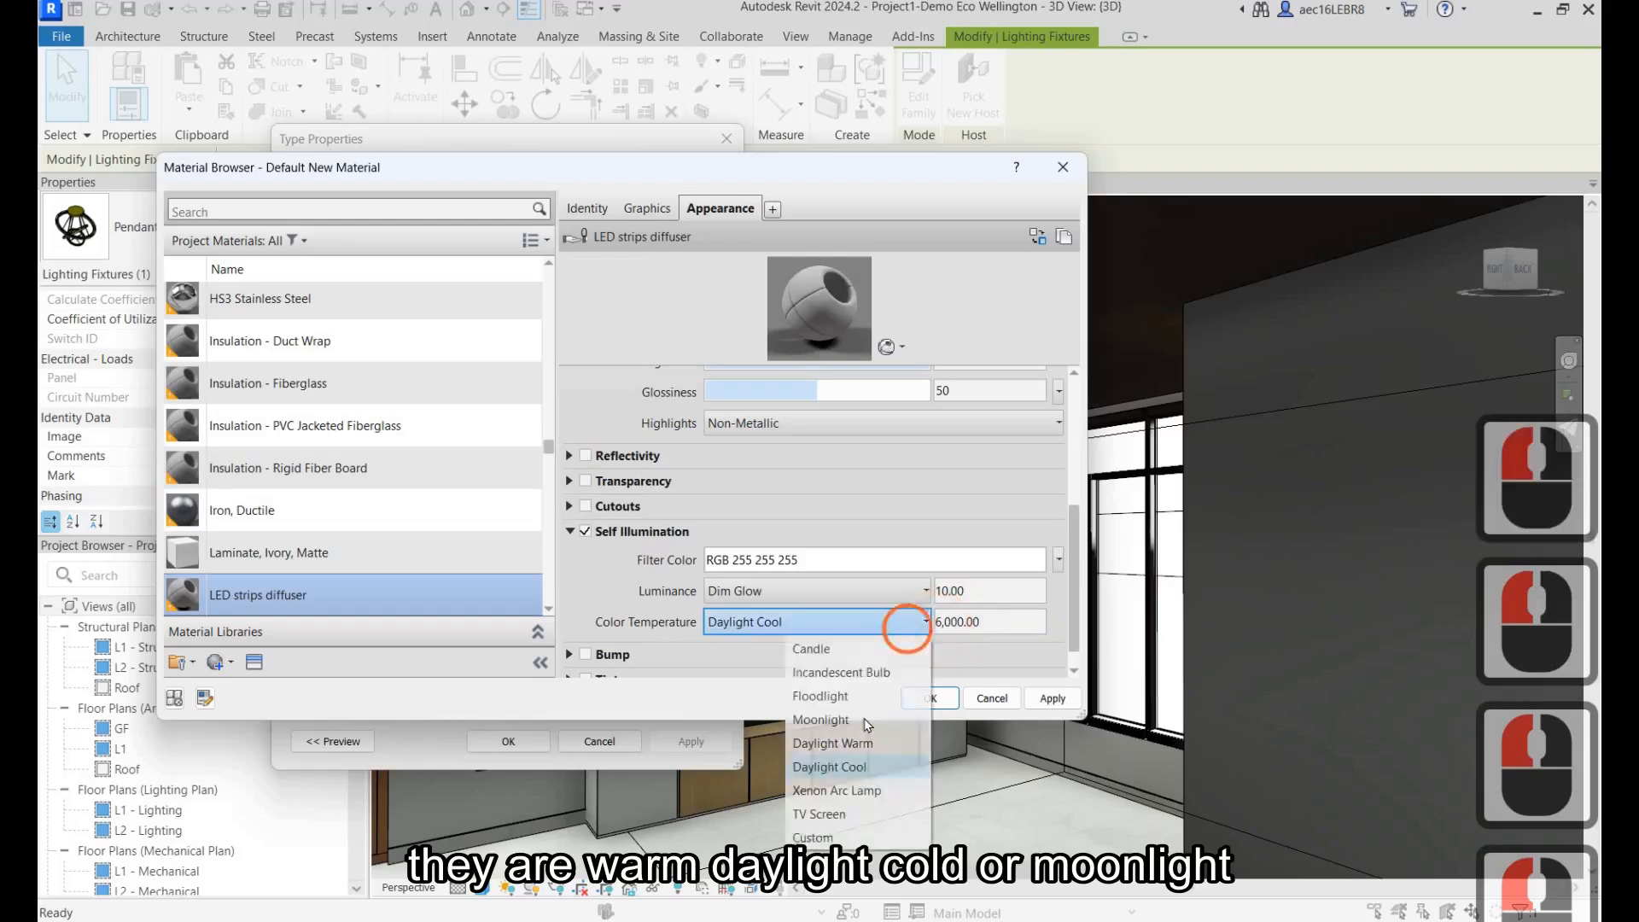
click(821, 719)
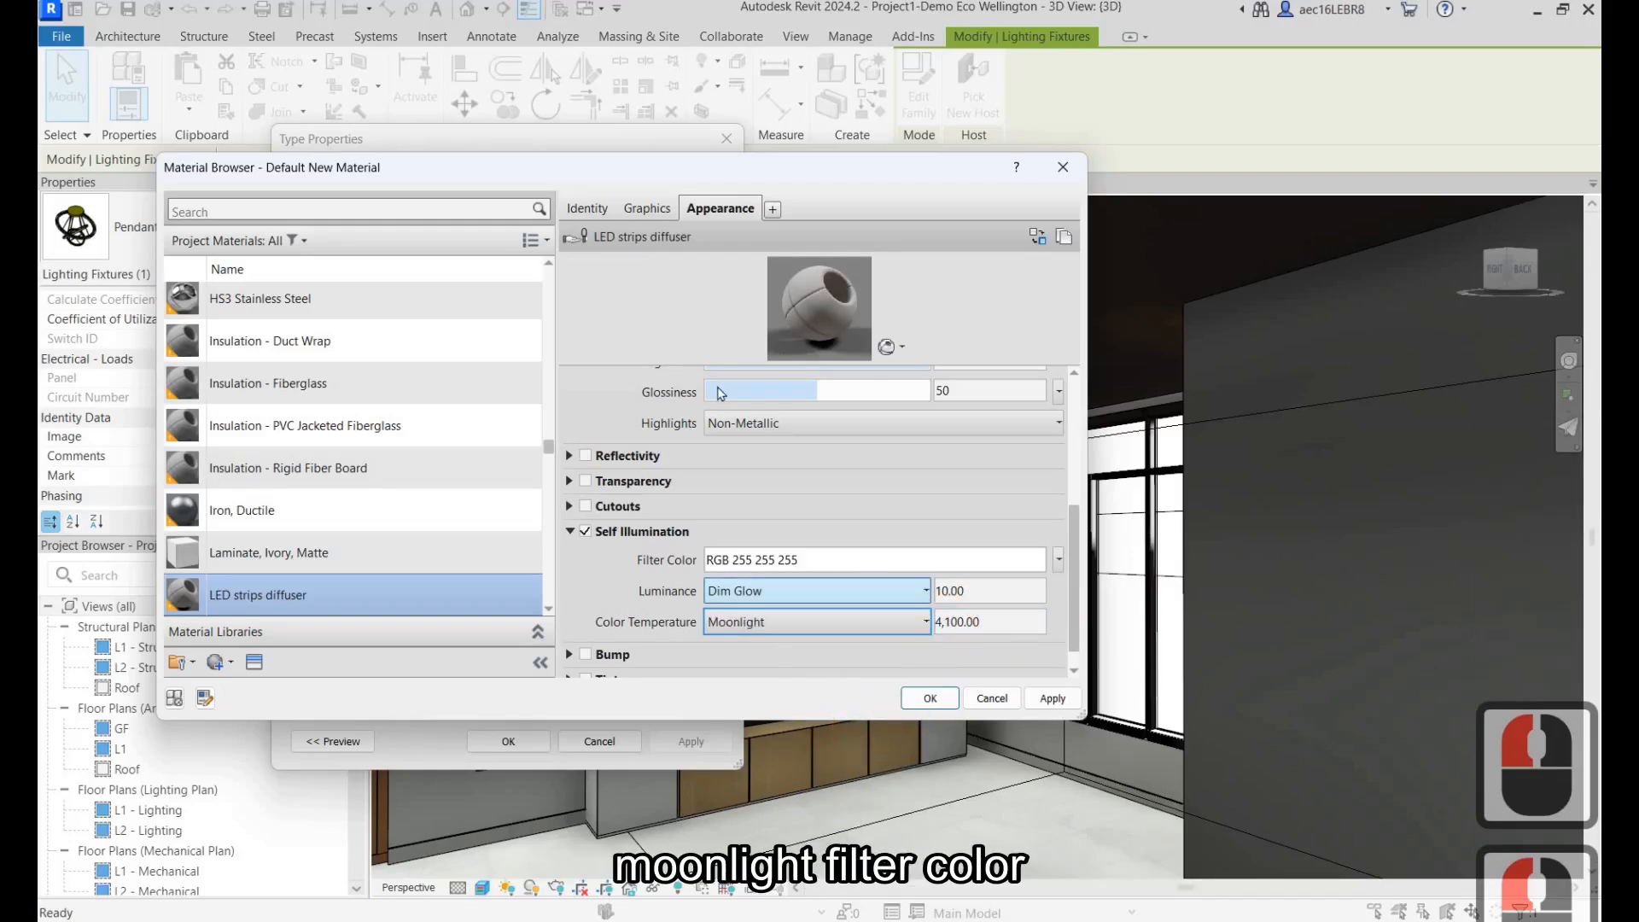
click(863, 559)
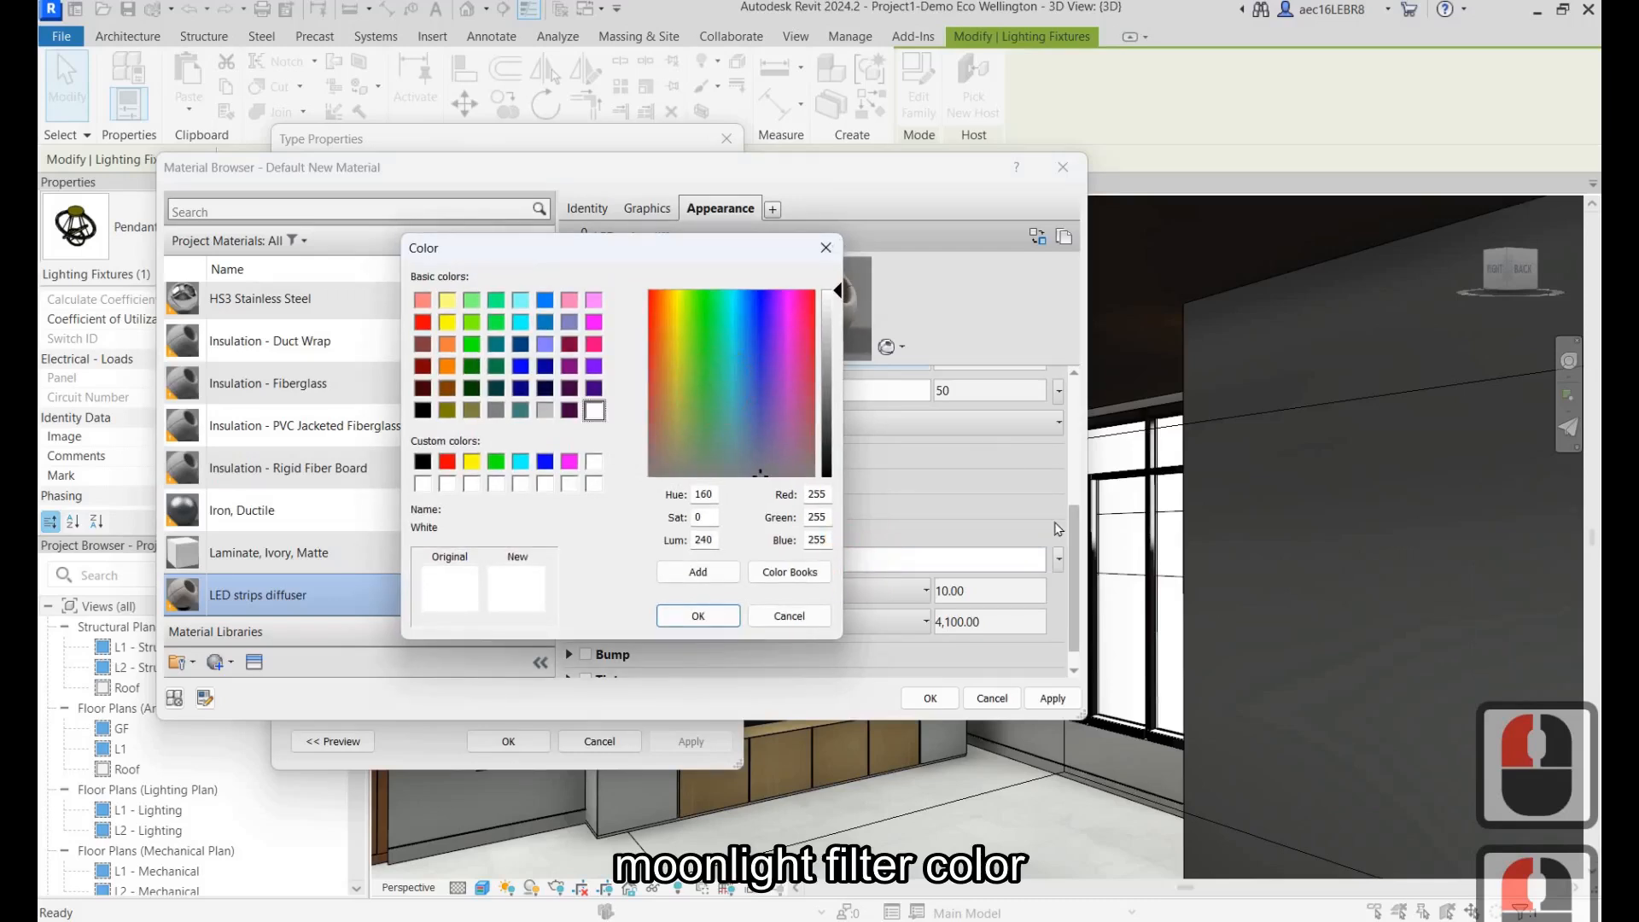
click(825, 248)
Set the self-illumination luminance of the LED strips diffuser to LED Panel.
scroll(802, 539, down, 2)
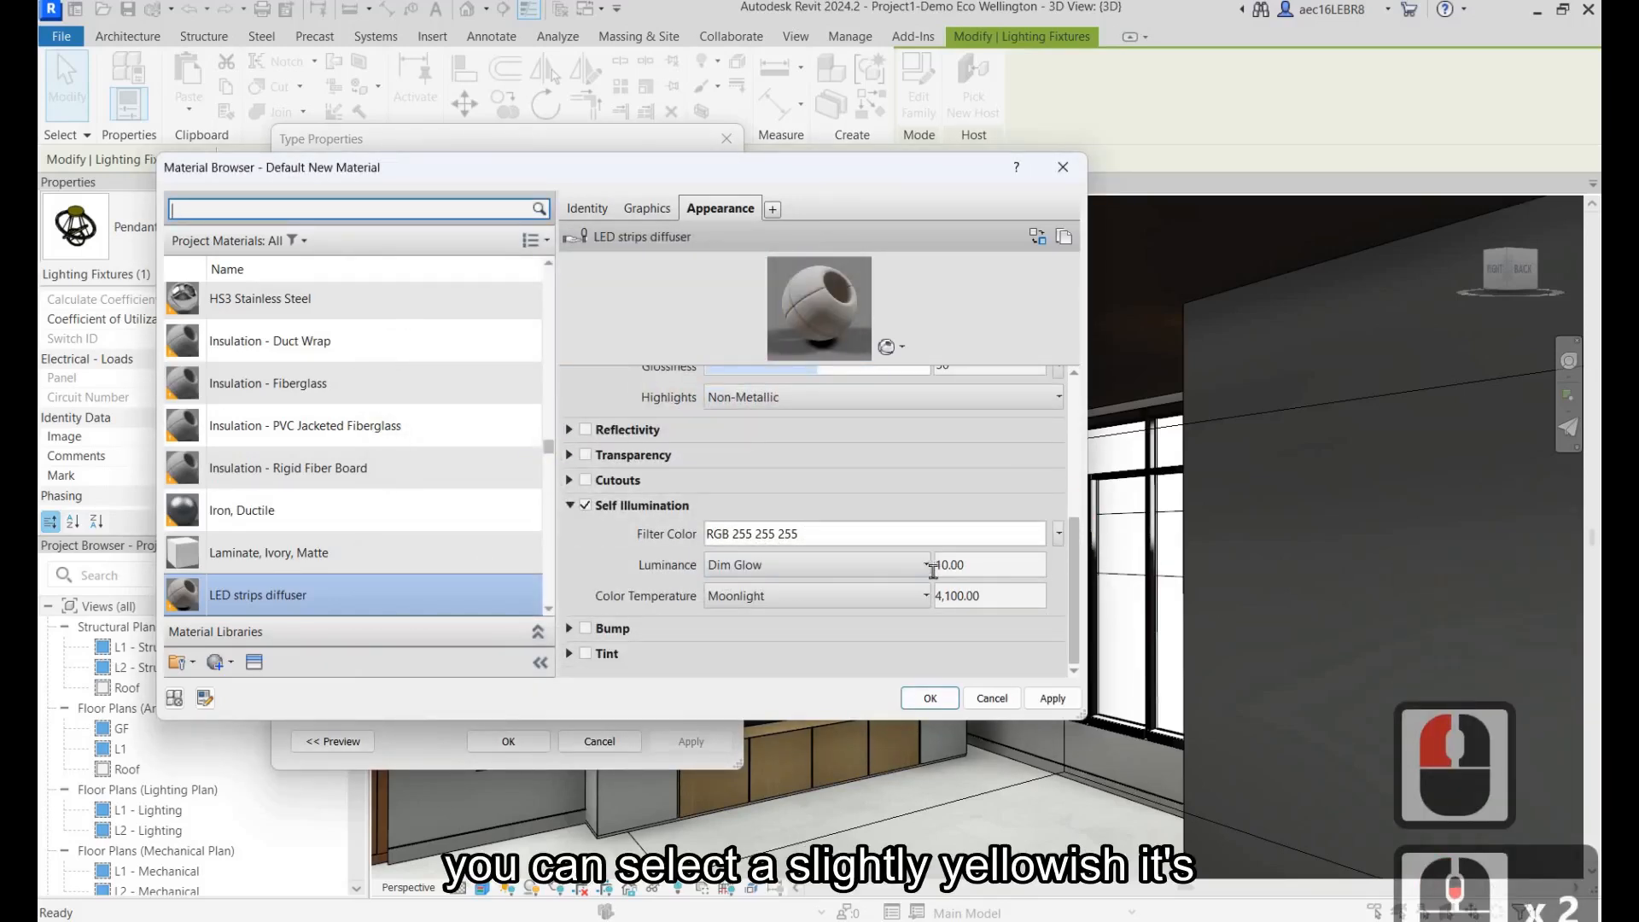
click(998, 565)
click(906, 566)
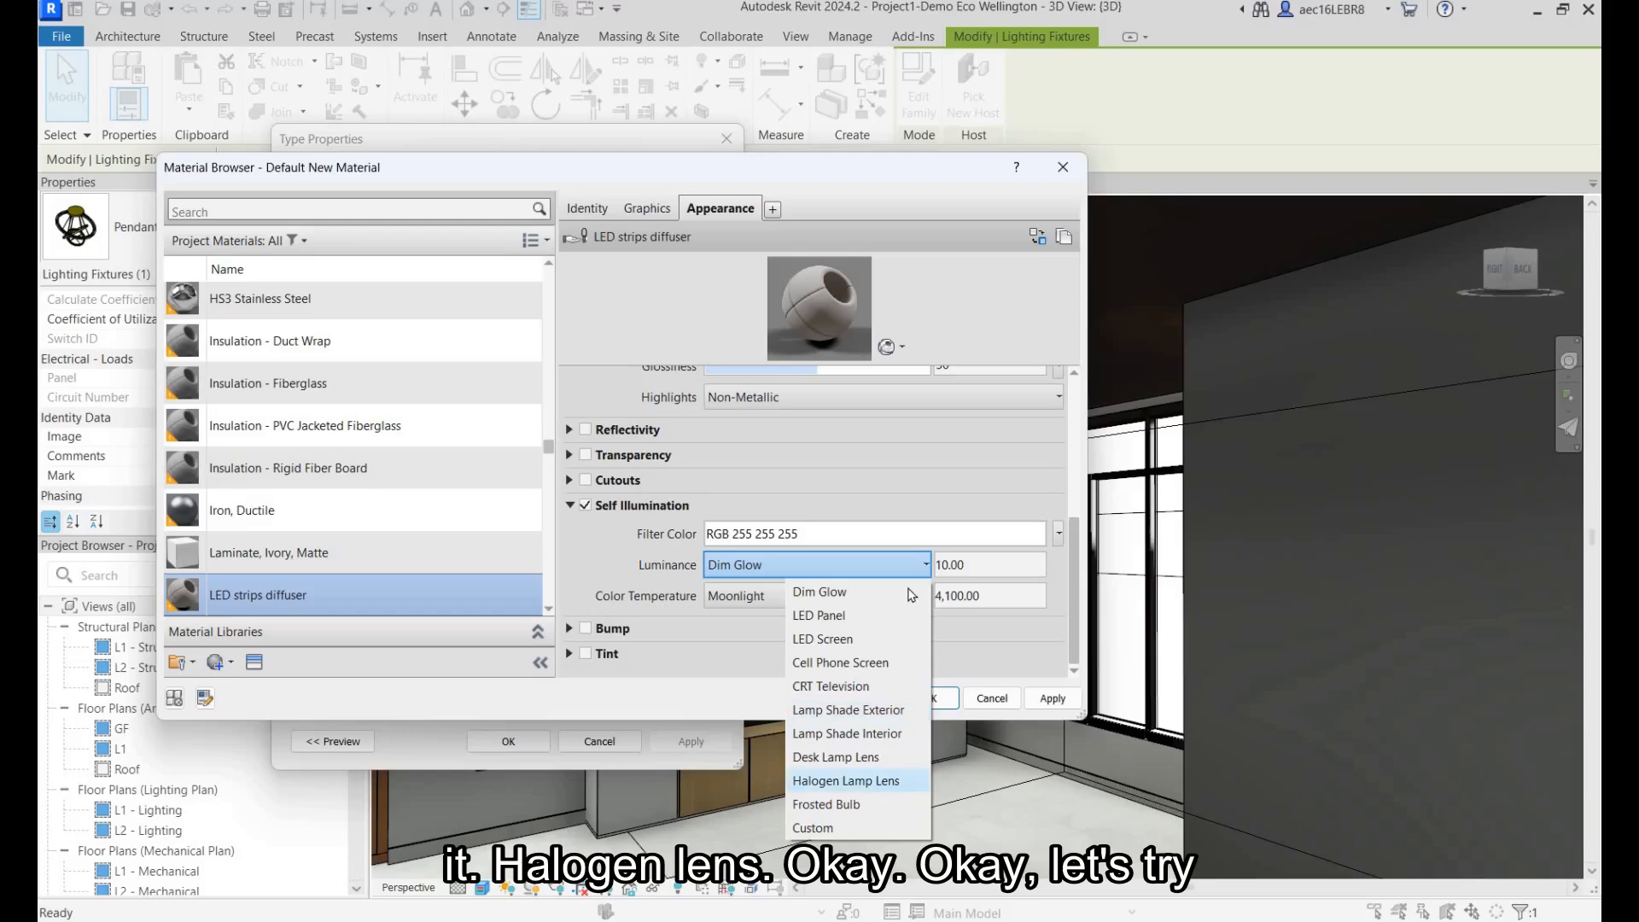
click(894, 761)
click(907, 565)
click(871, 826)
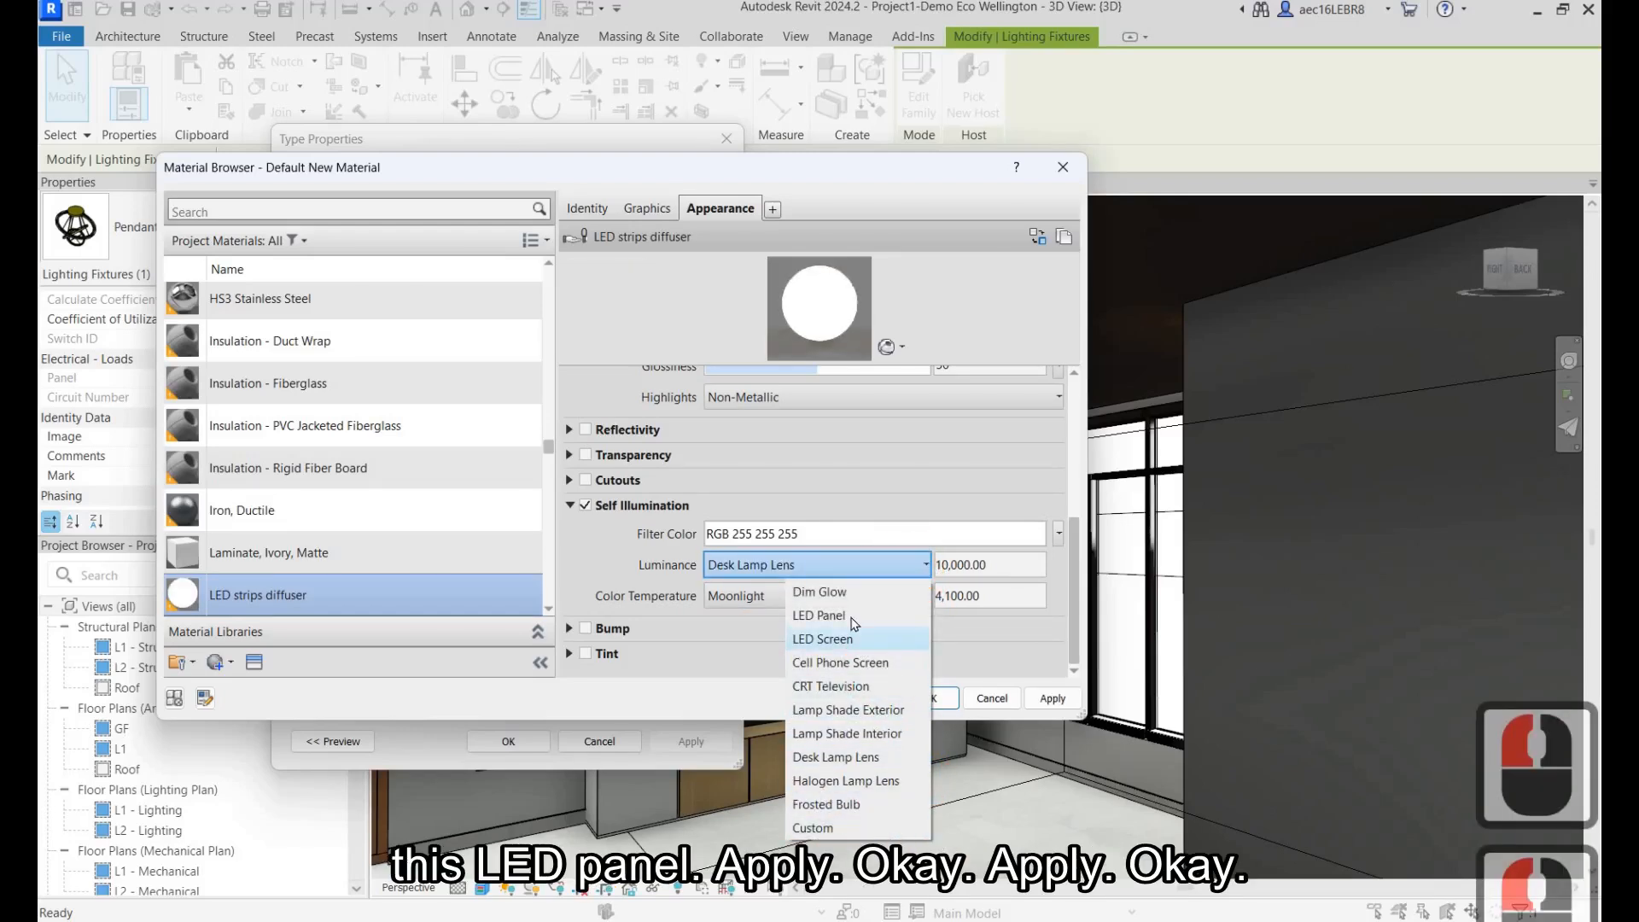
click(854, 615)
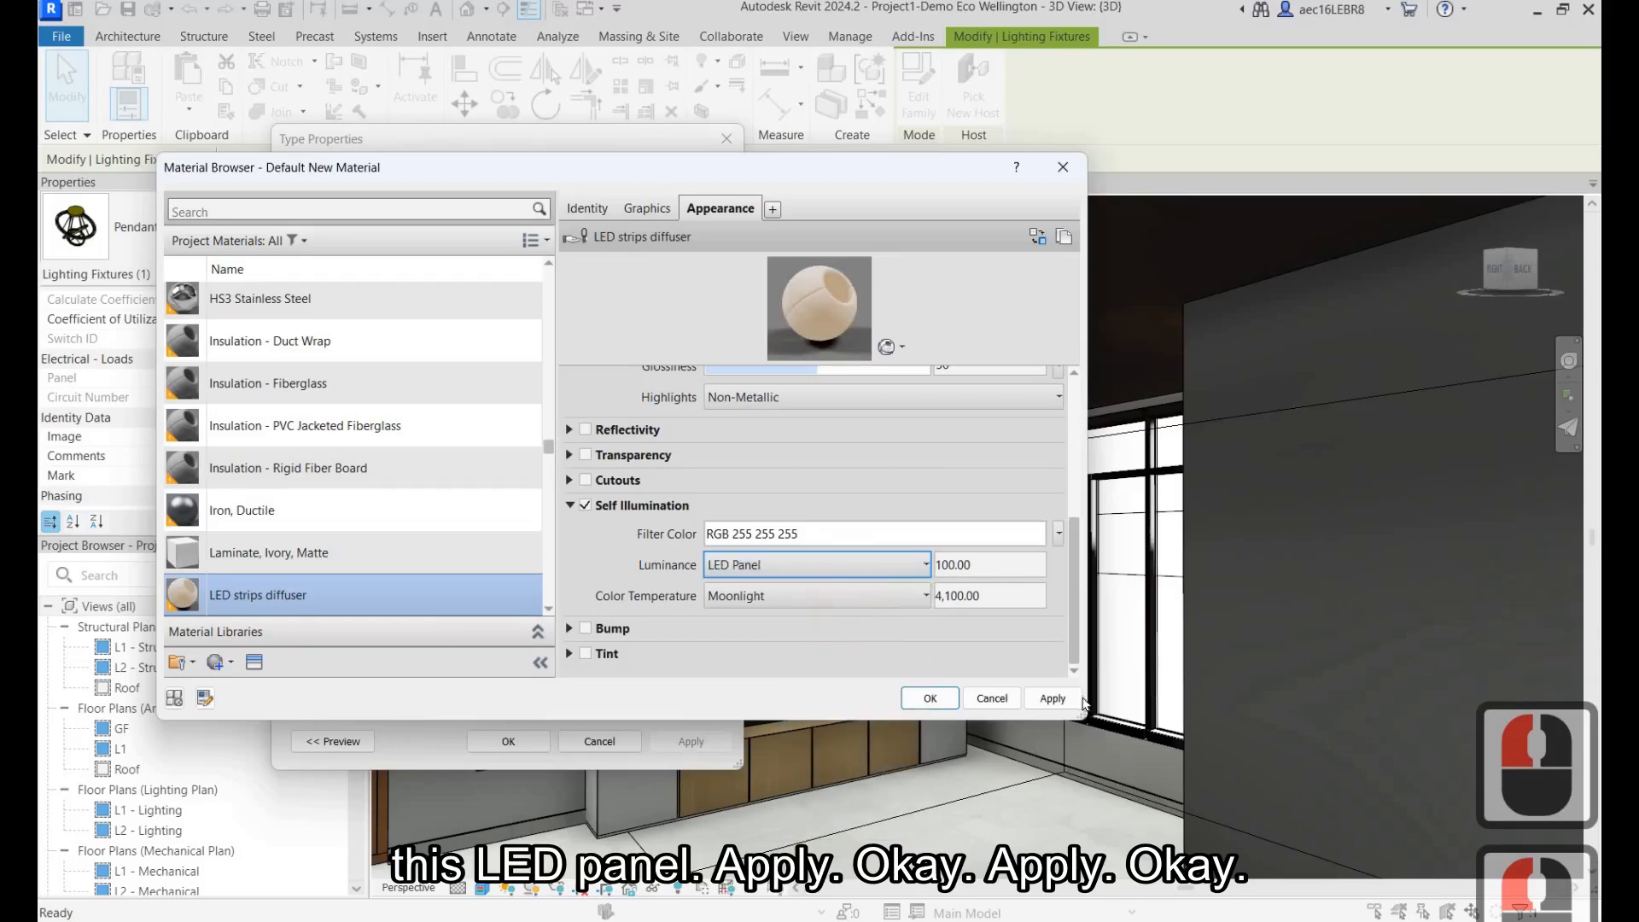
Assign the LED strips diffuser material to the pendant and apply the changes to its type properties.
click(931, 698)
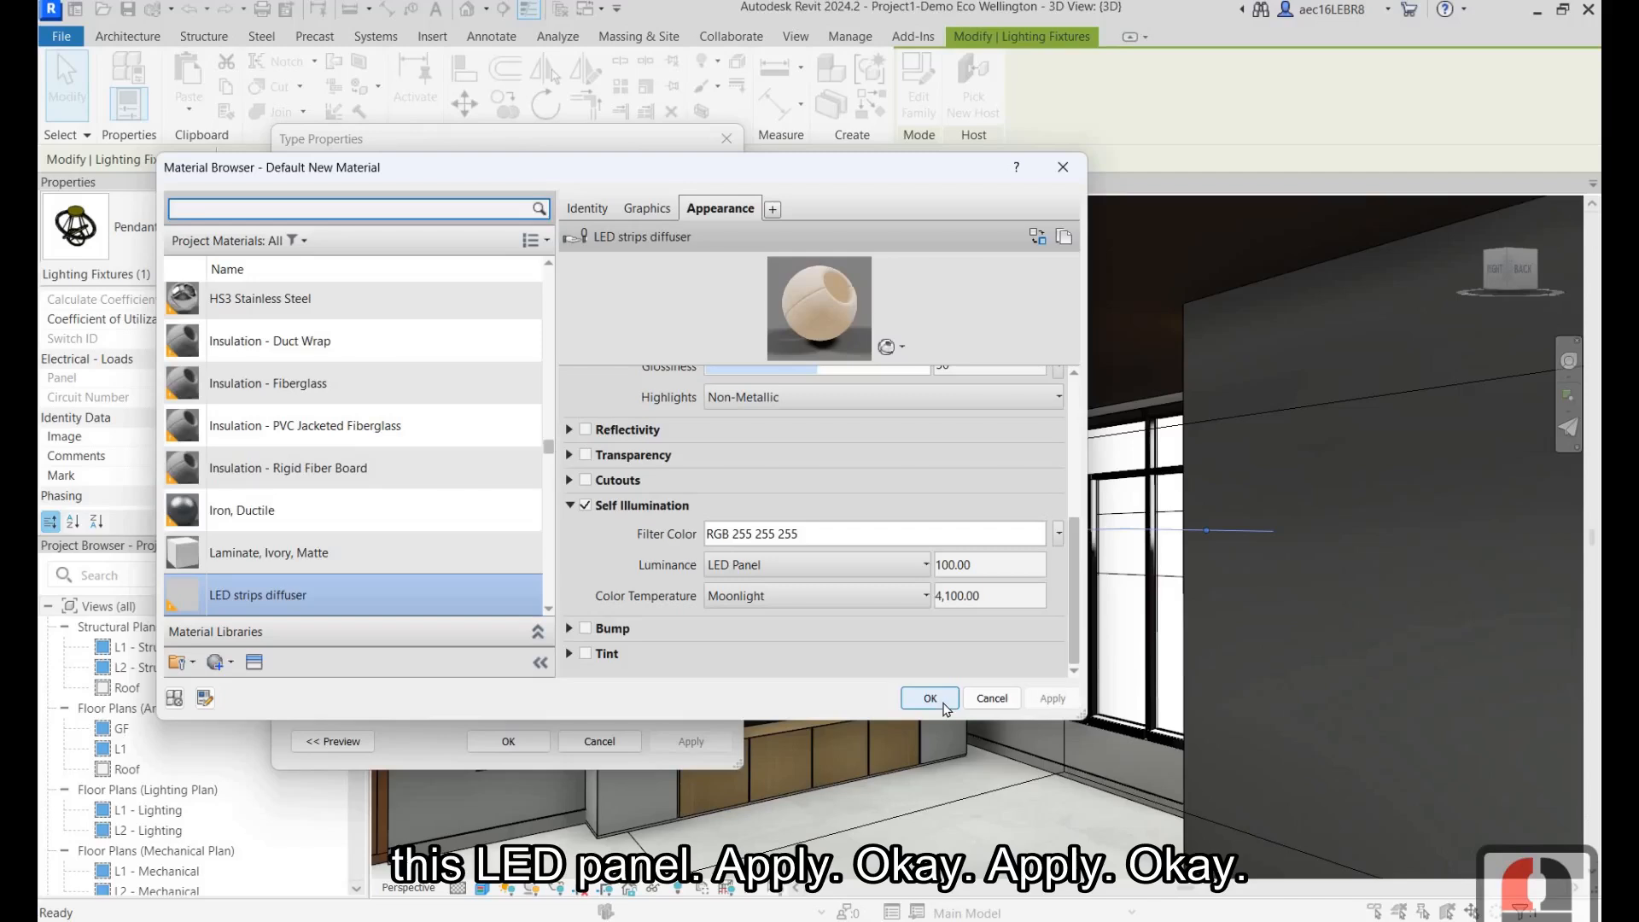
click(932, 699)
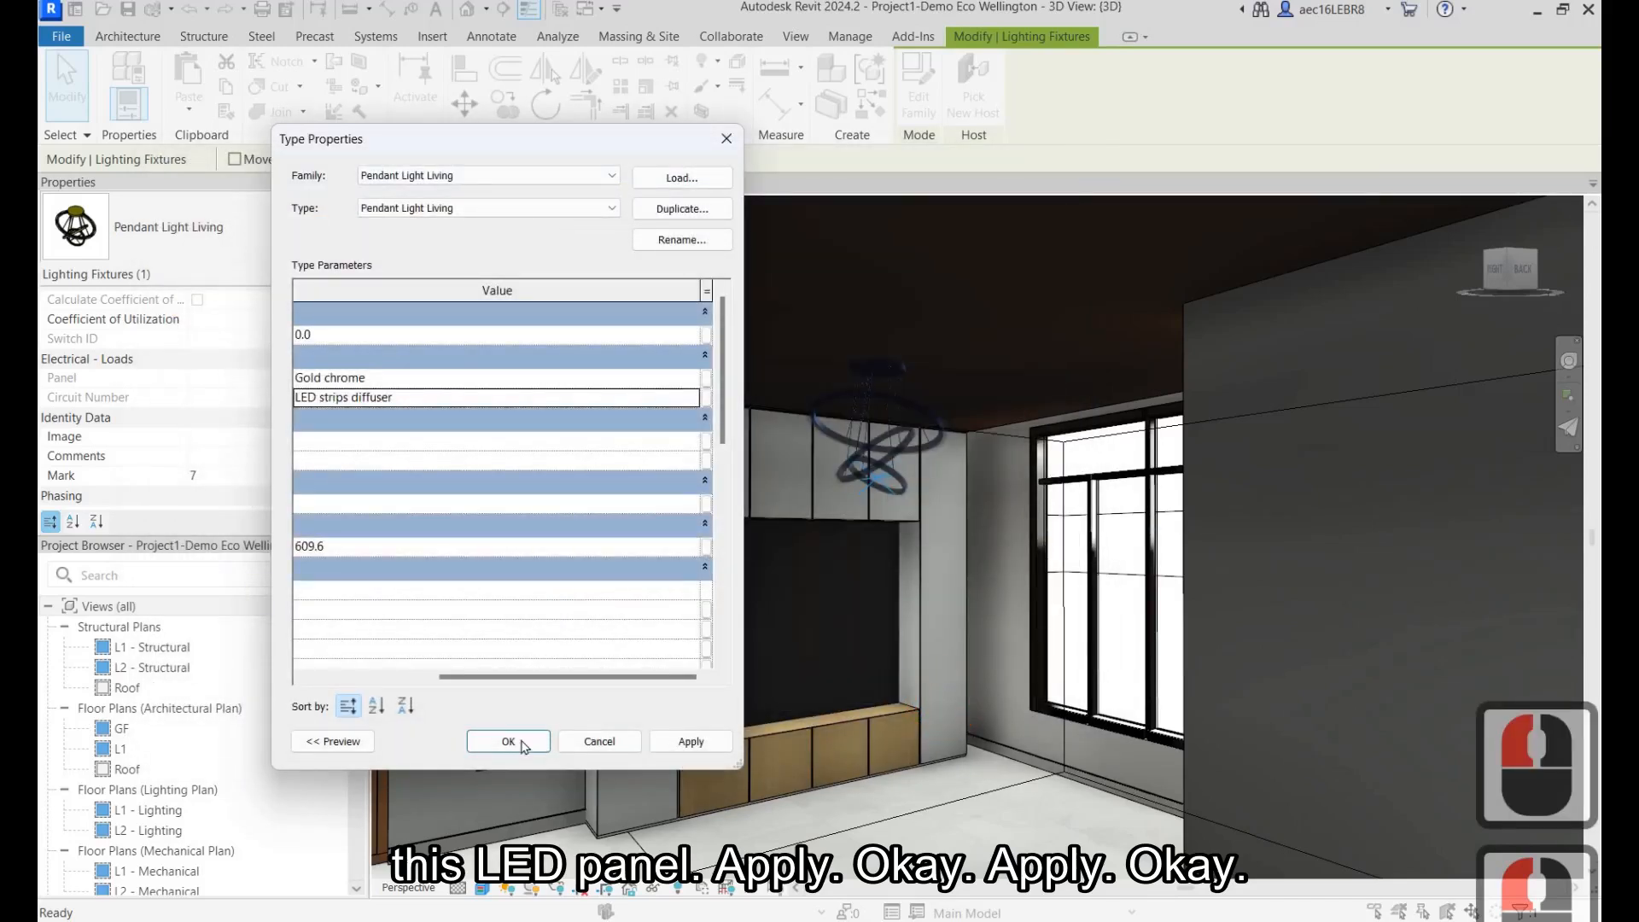
click(690, 741)
click(509, 742)
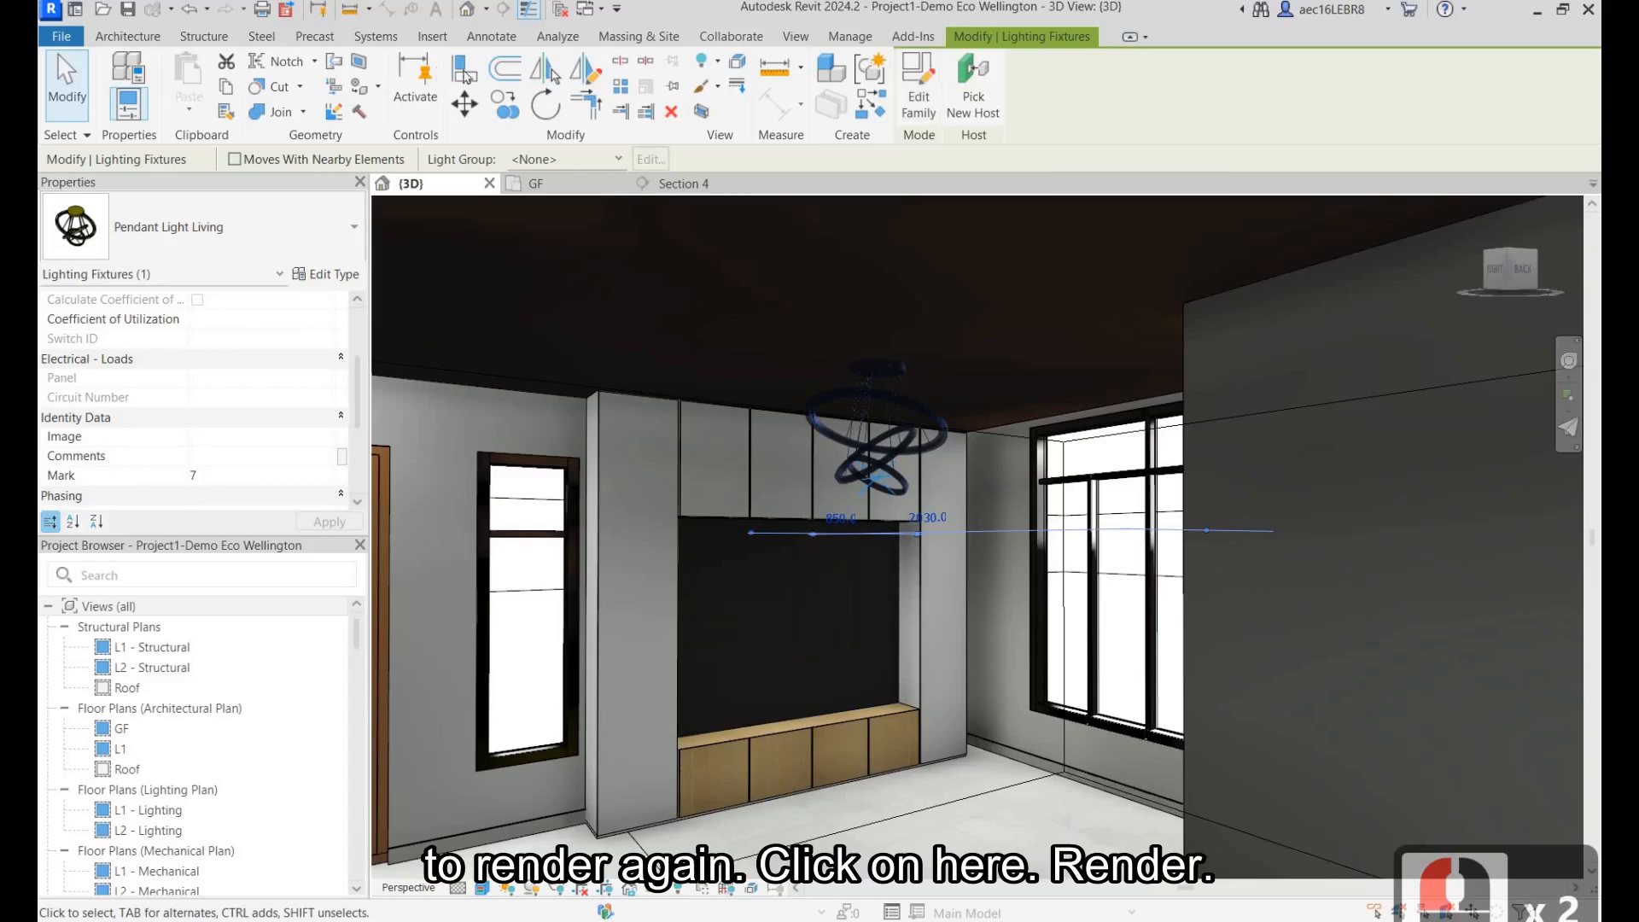
Render the living room 3D view again with the existing Medium quality and Interior: Artificial only settings.
click(485, 81)
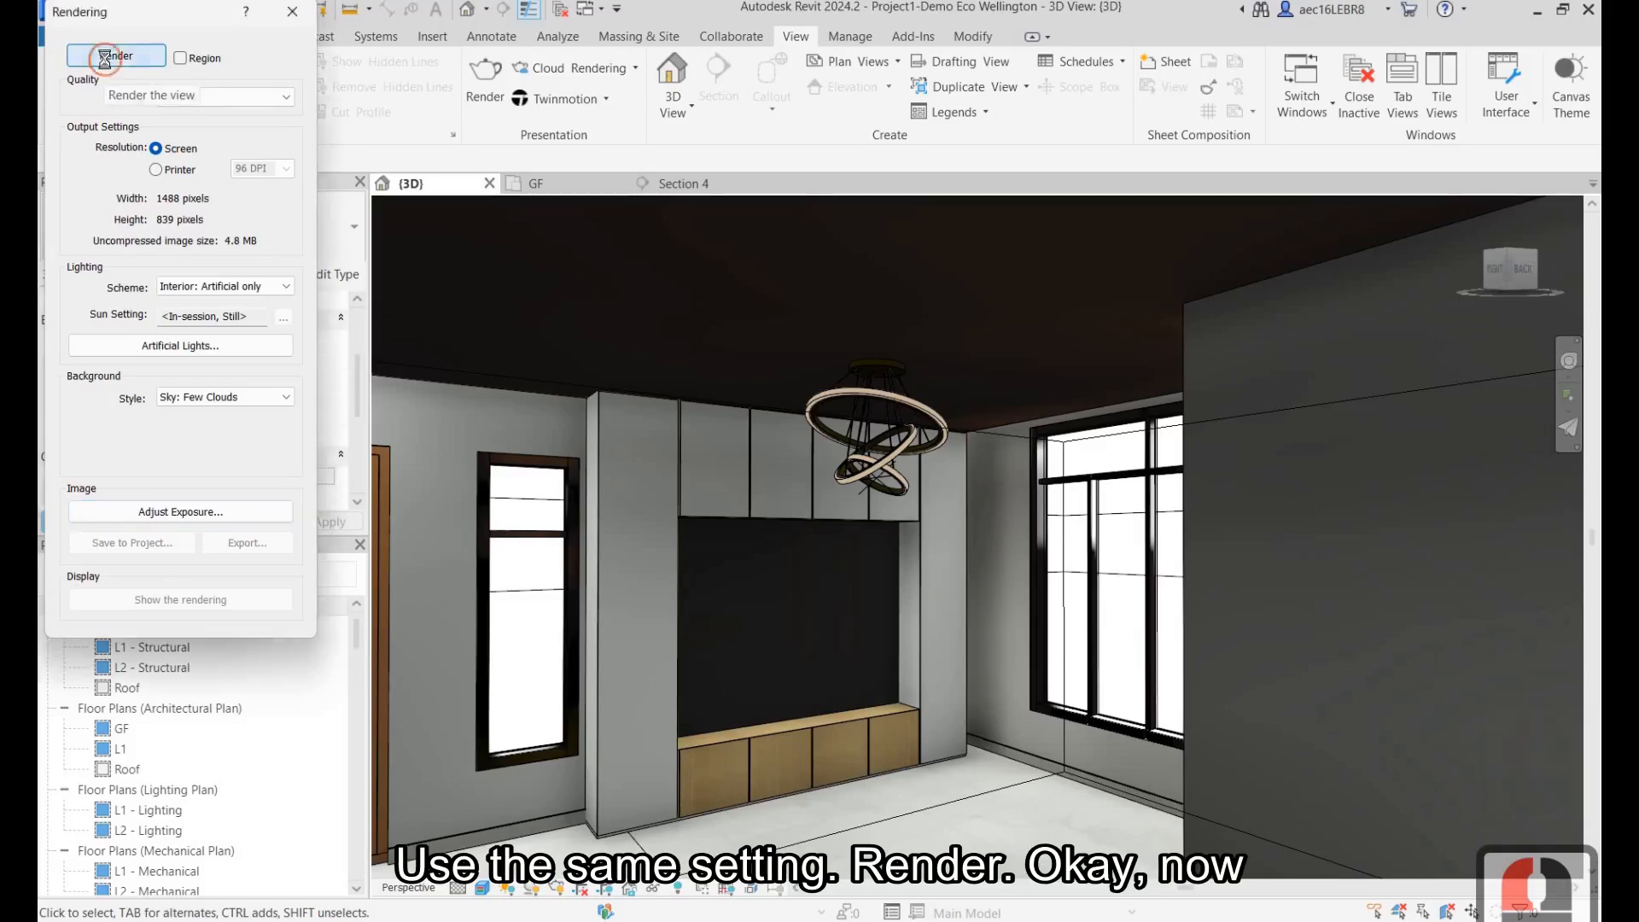
click(110, 58)
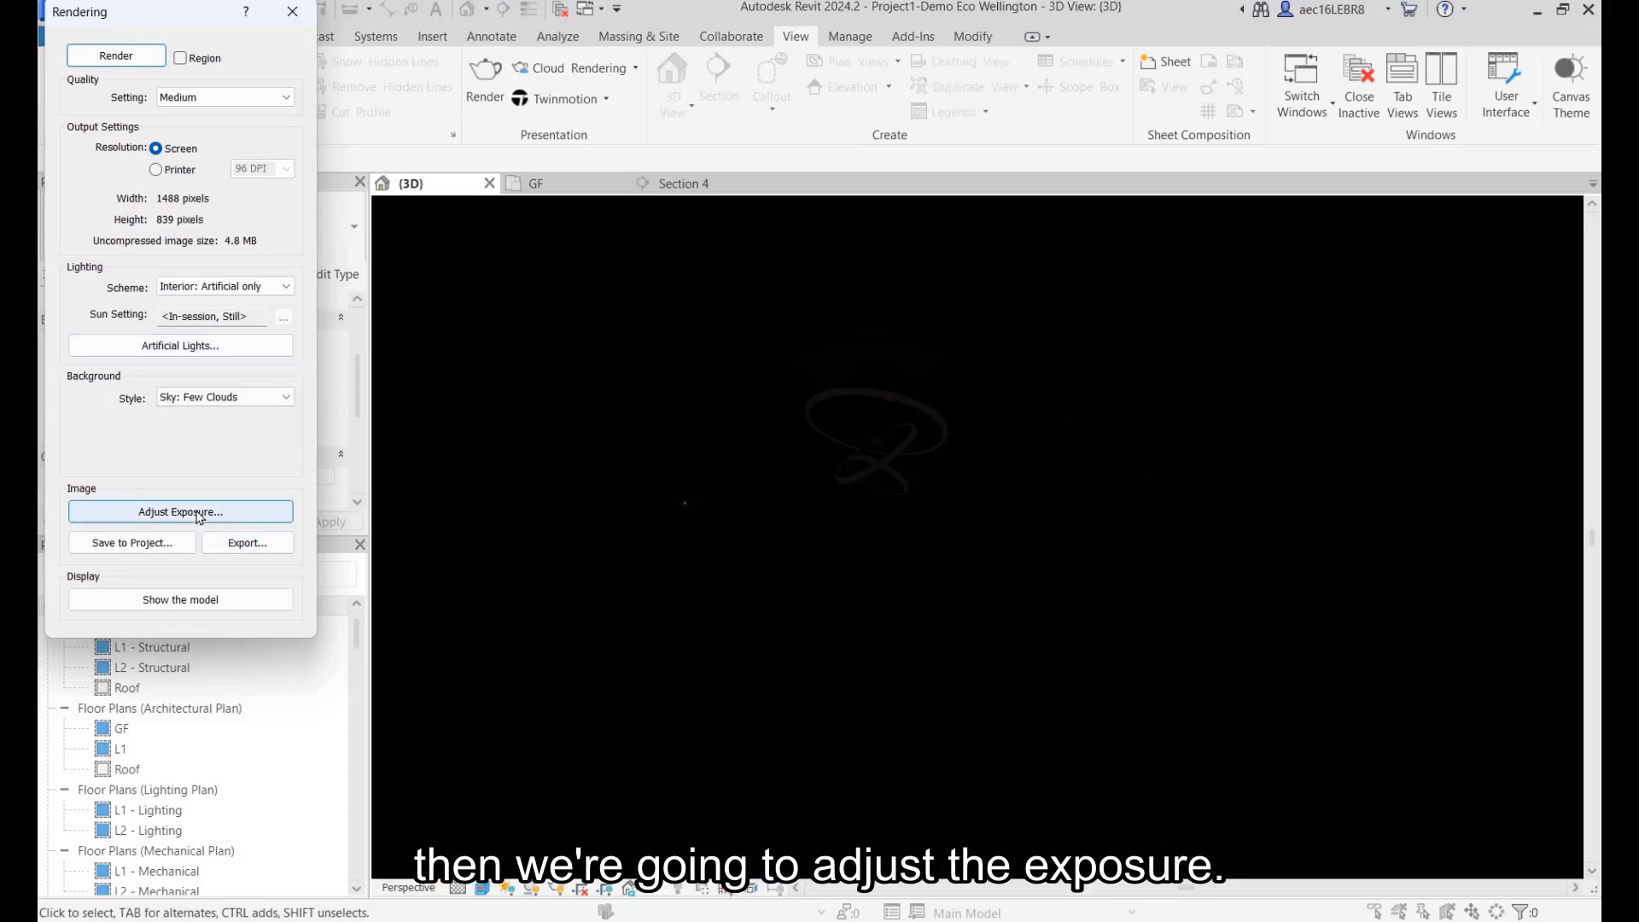
Brighten the rendered image by lowering its exposure value to 2.34 and apply it.
click(197, 514)
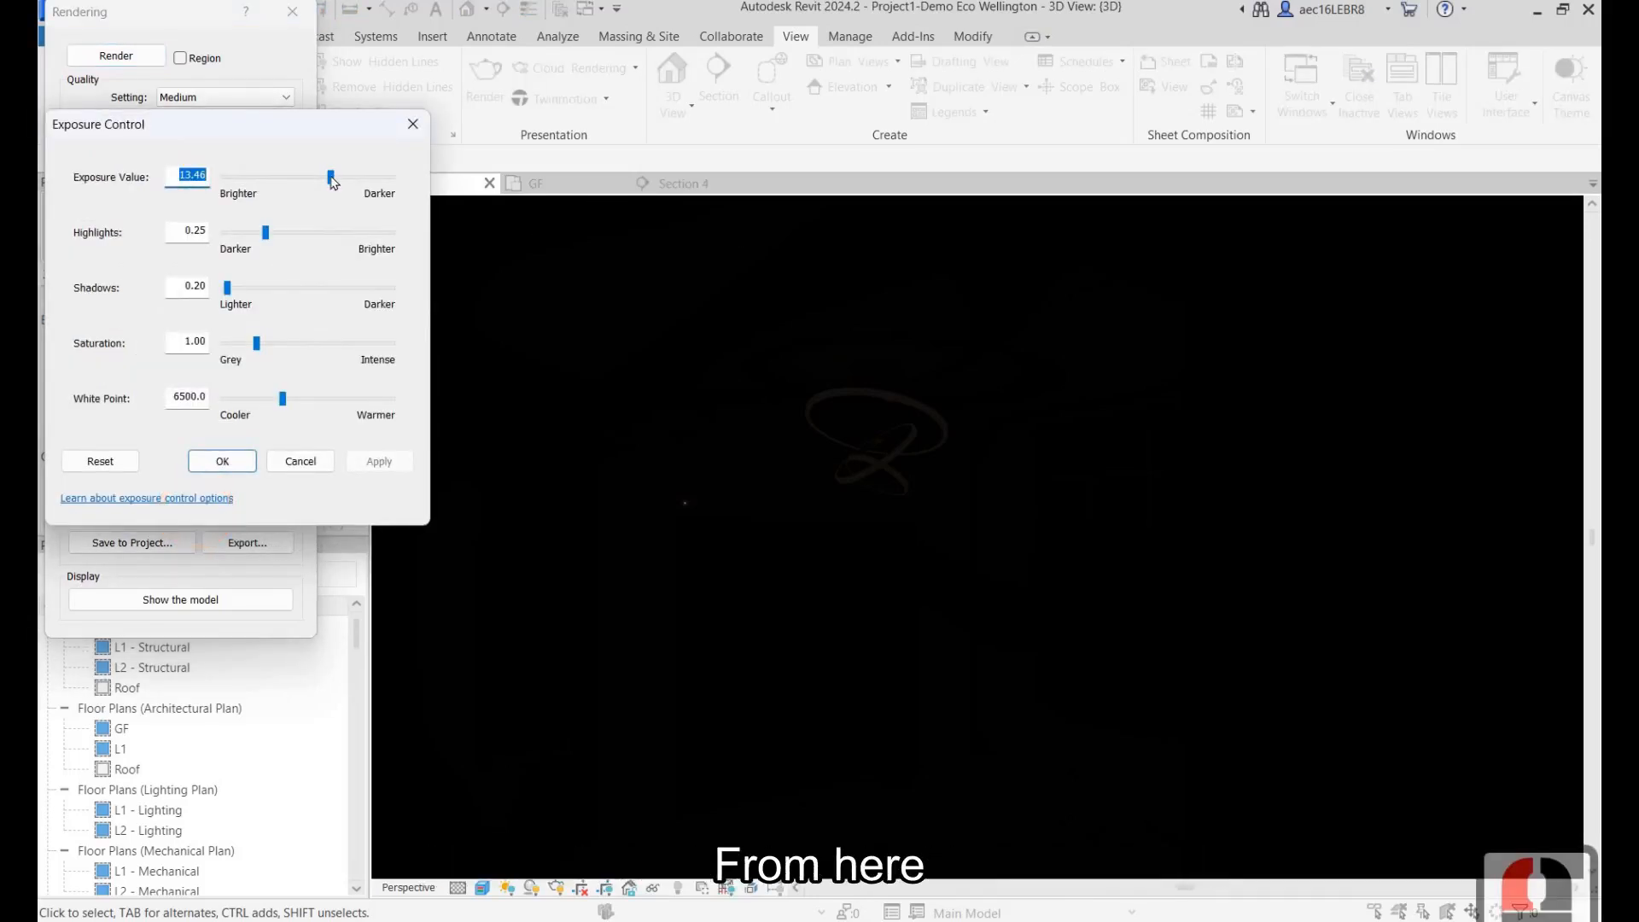
drag(330, 176, 315, 176)
click(380, 461)
click(285, 181)
click(285, 181)
click(379, 462)
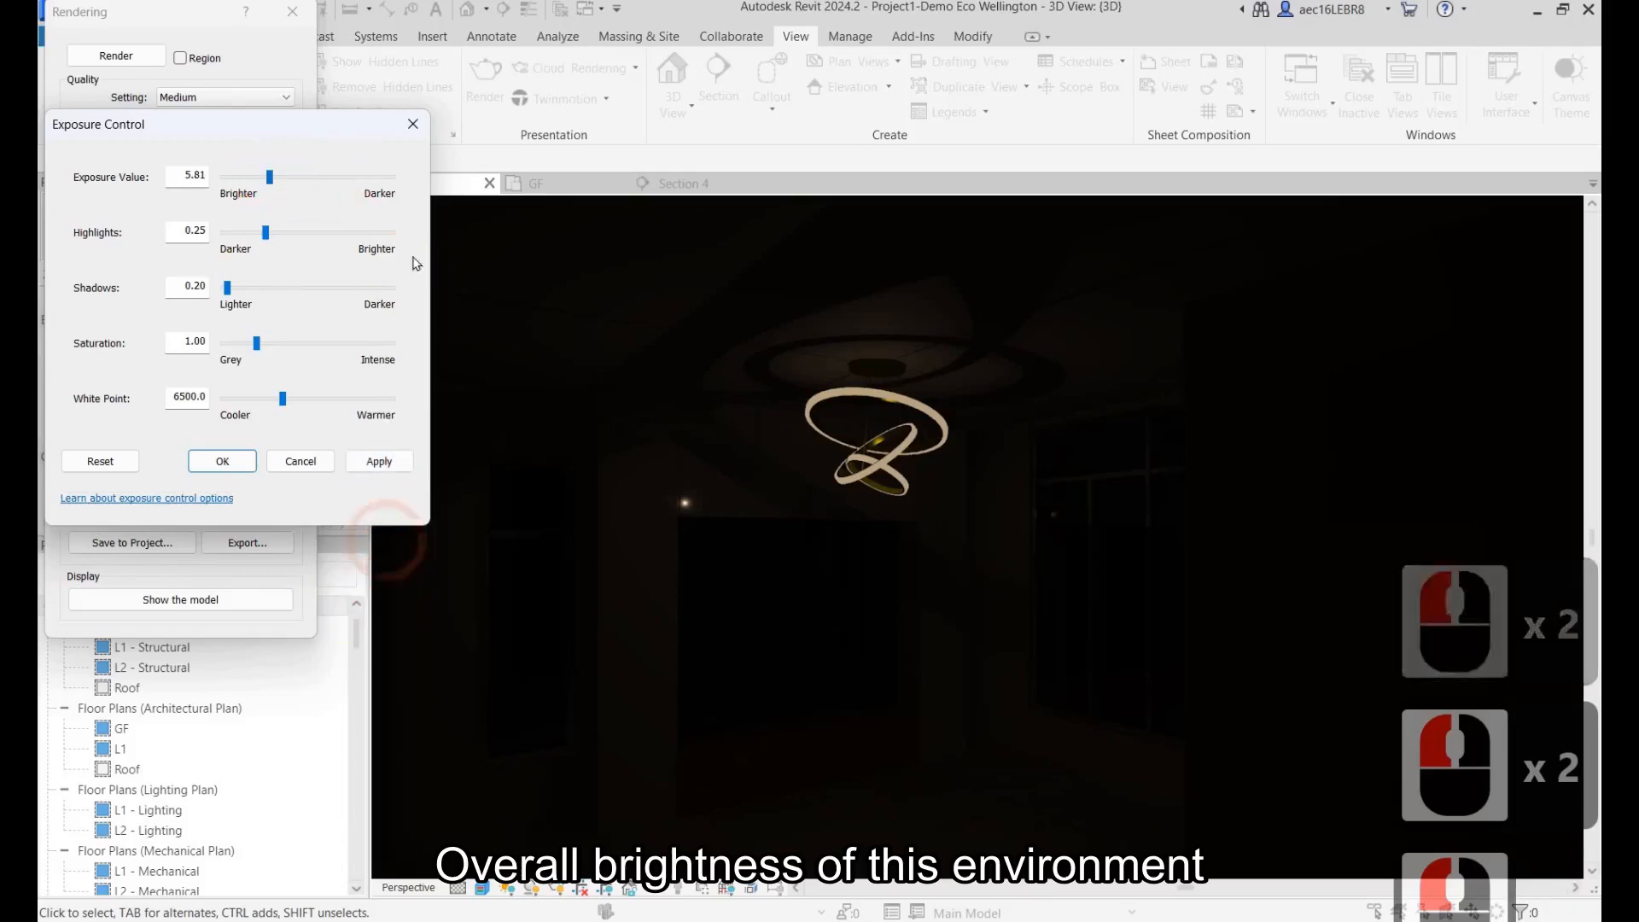
click(380, 462)
click(247, 177)
click(380, 461)
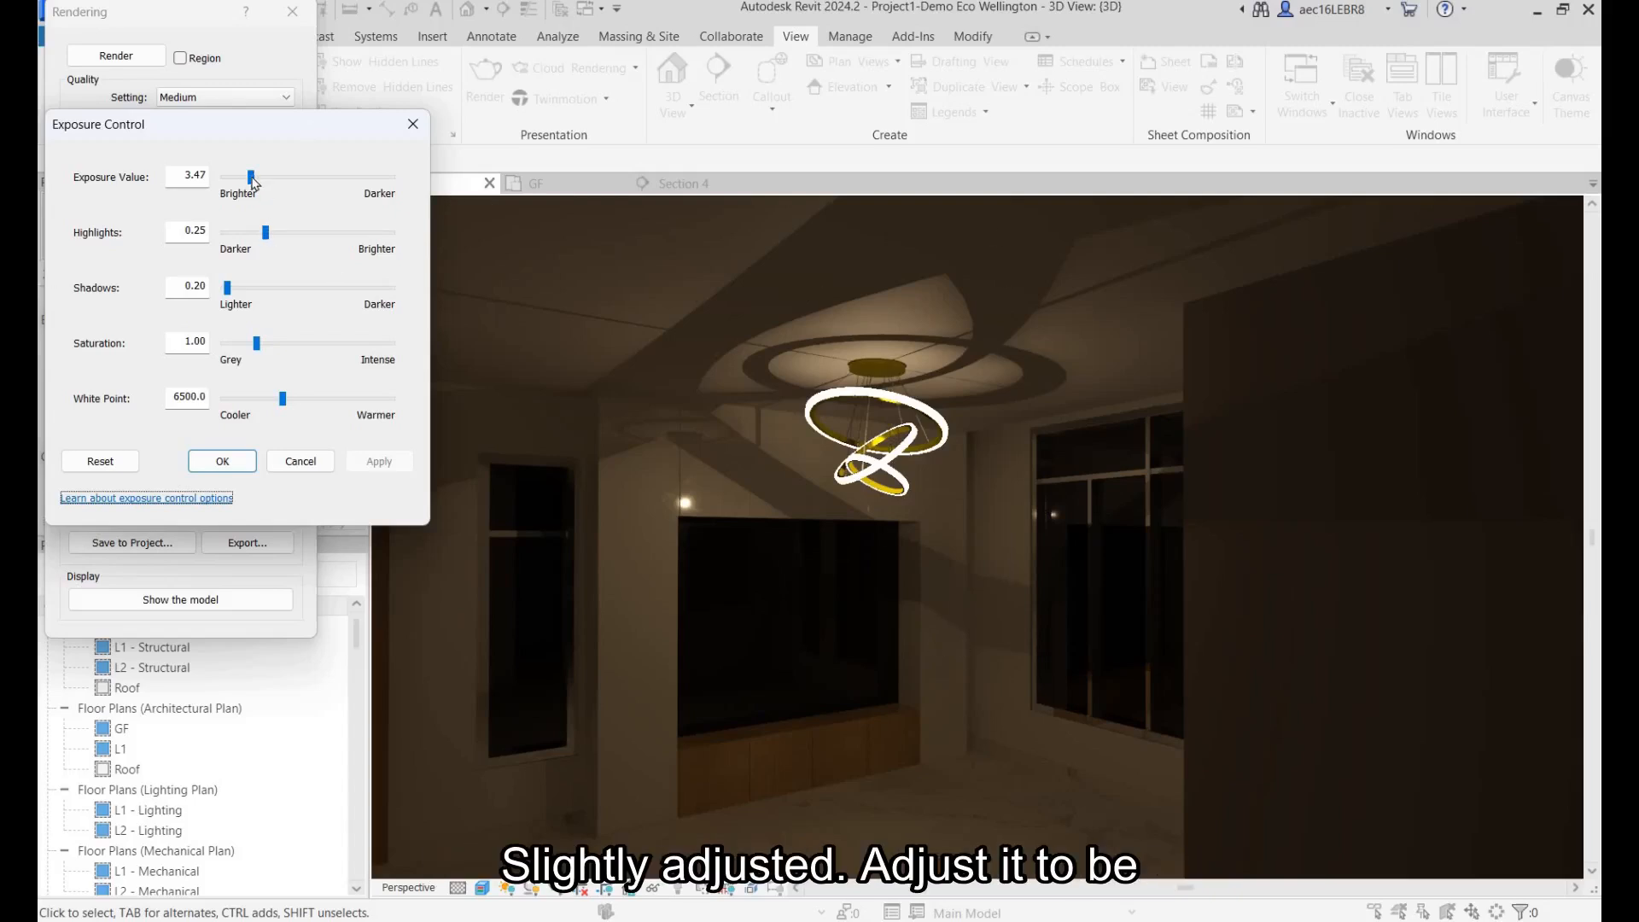
drag(251, 176, 241, 177)
click(395, 465)
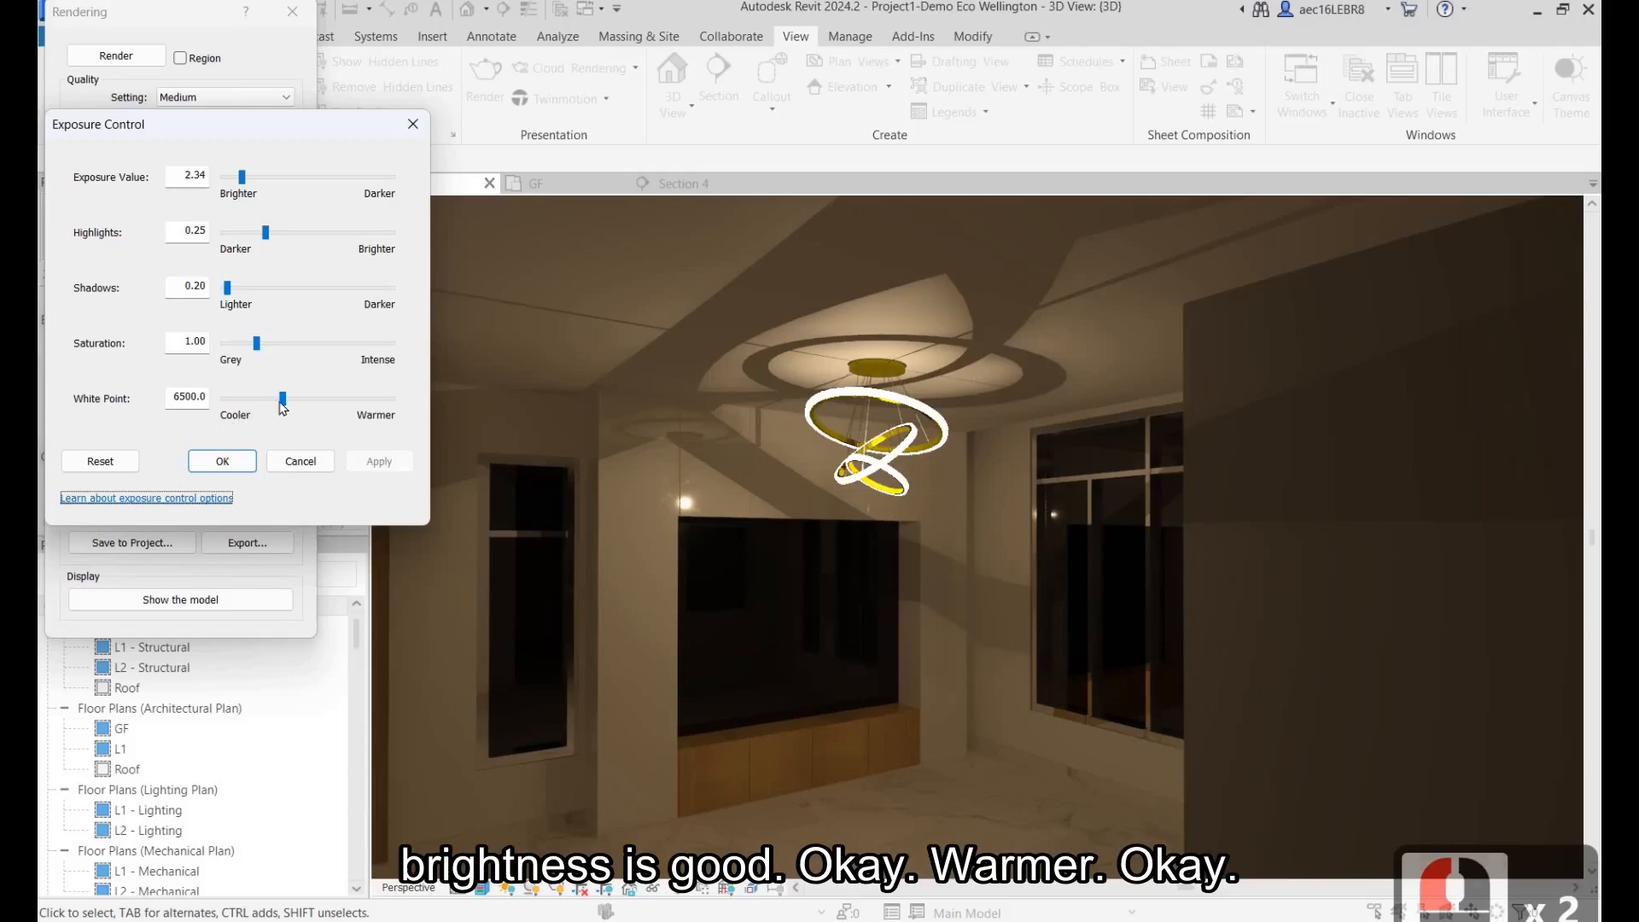
Warm the rendered image by raising its white point to 7759.2, apply it and close the exposure control.
drag(286, 403, 298, 401)
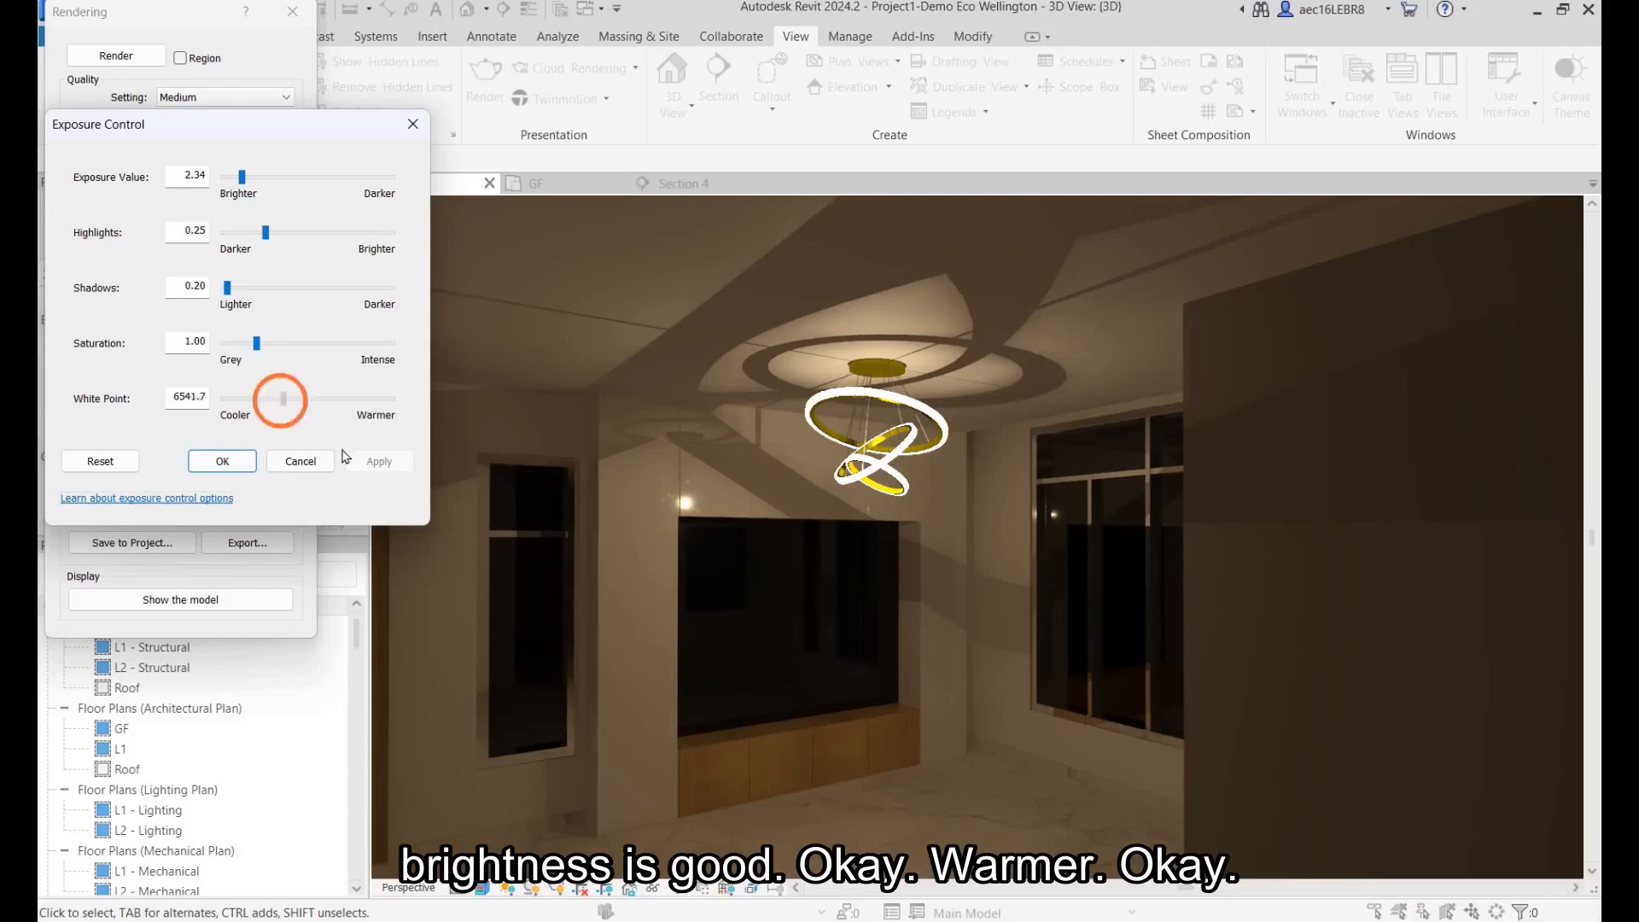
click(365, 464)
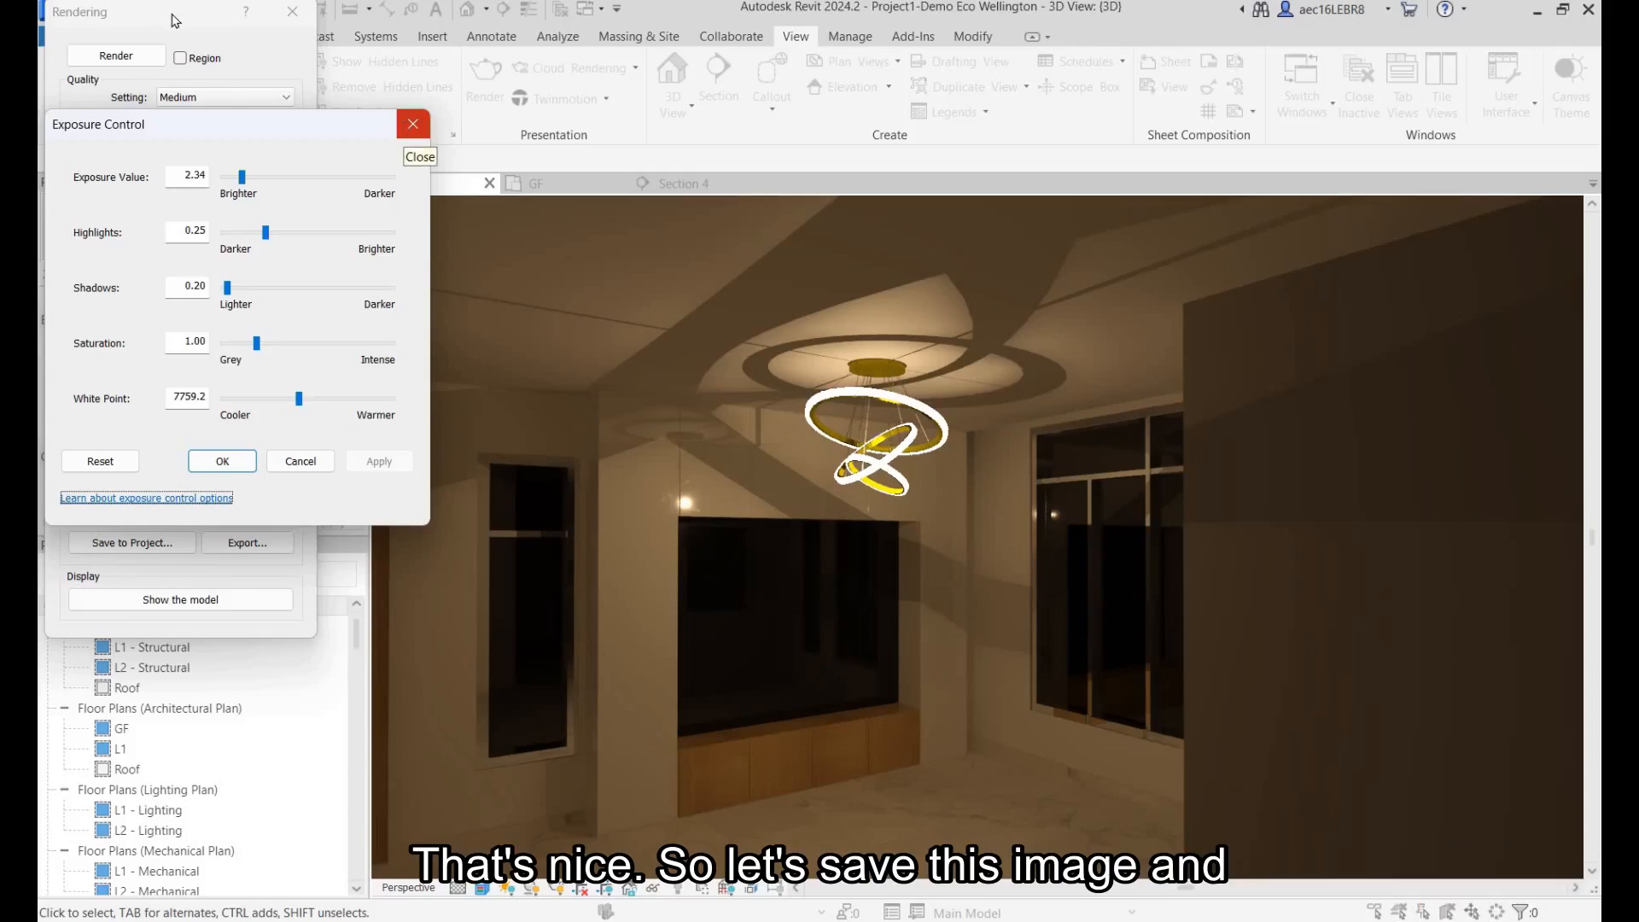
click(413, 123)
drag(172, 12, 373, 182)
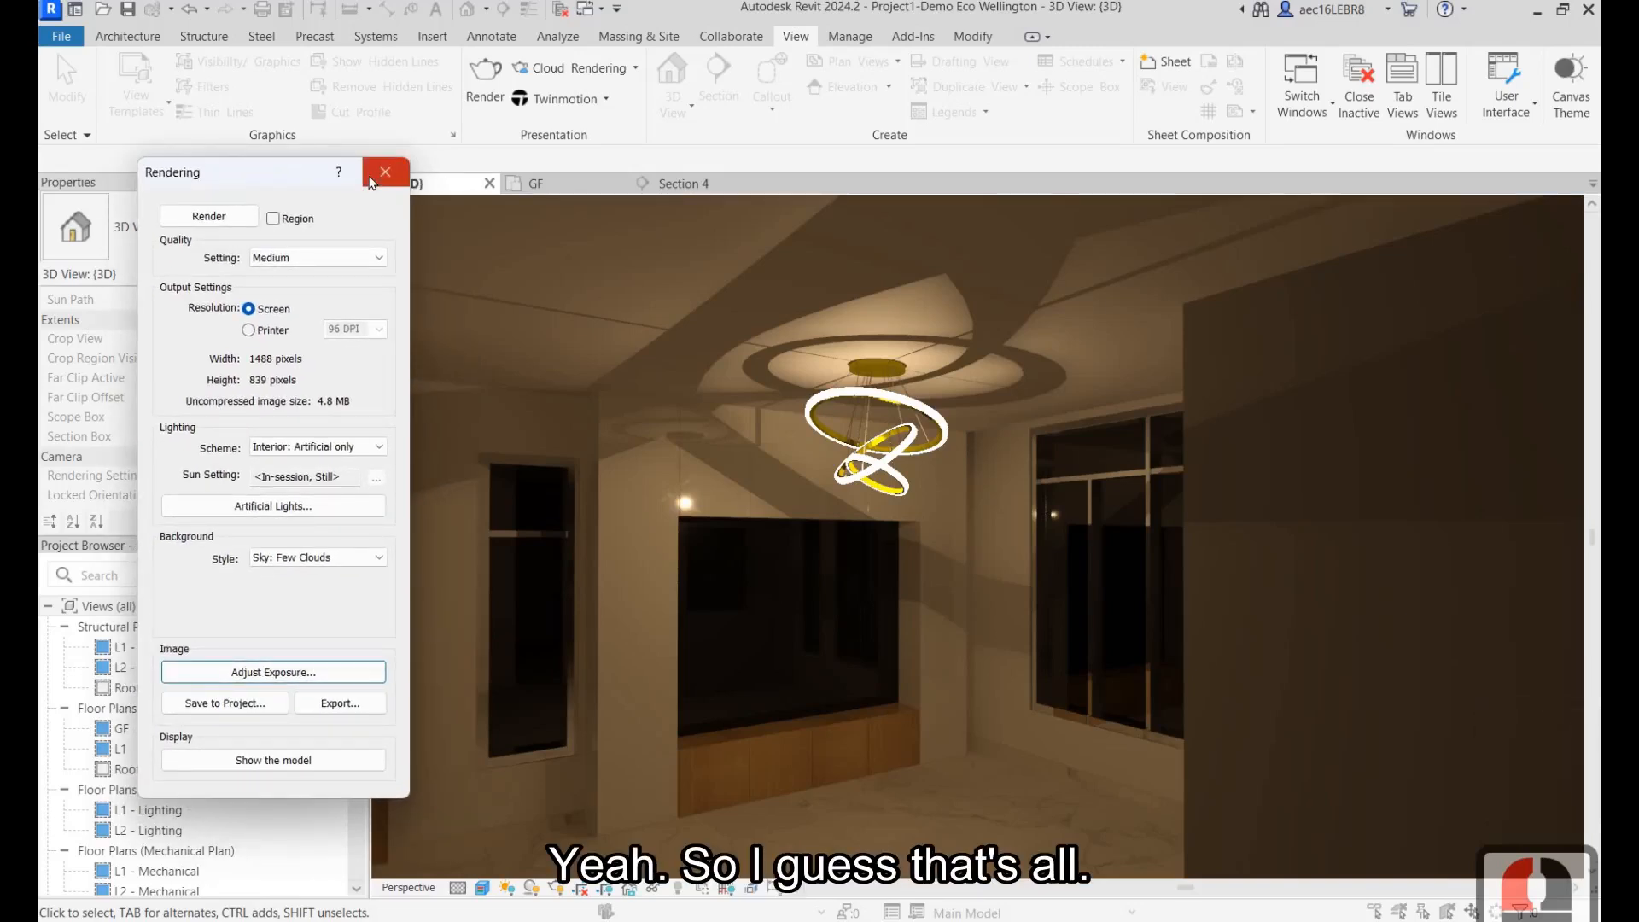